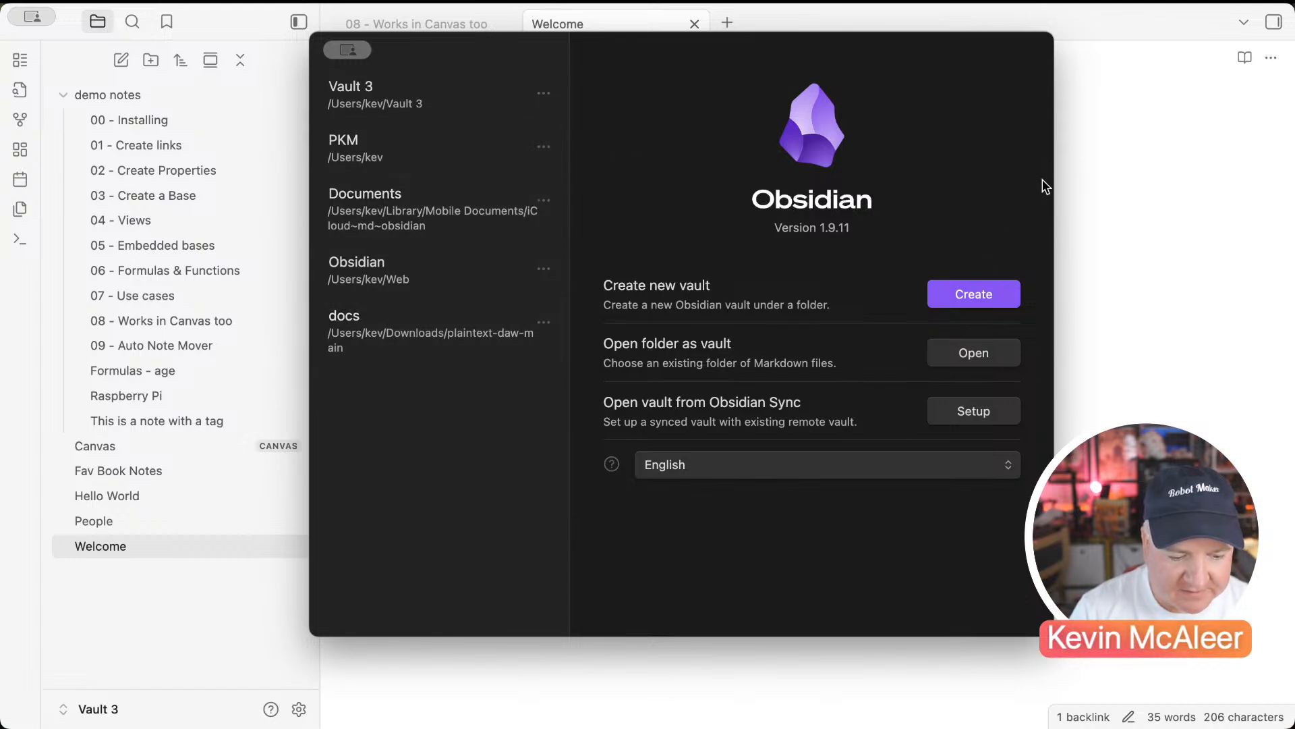
Step: Close the vault manager, open the Welcome note, and toggle both sidebars off and on
left_click(1129, 126)
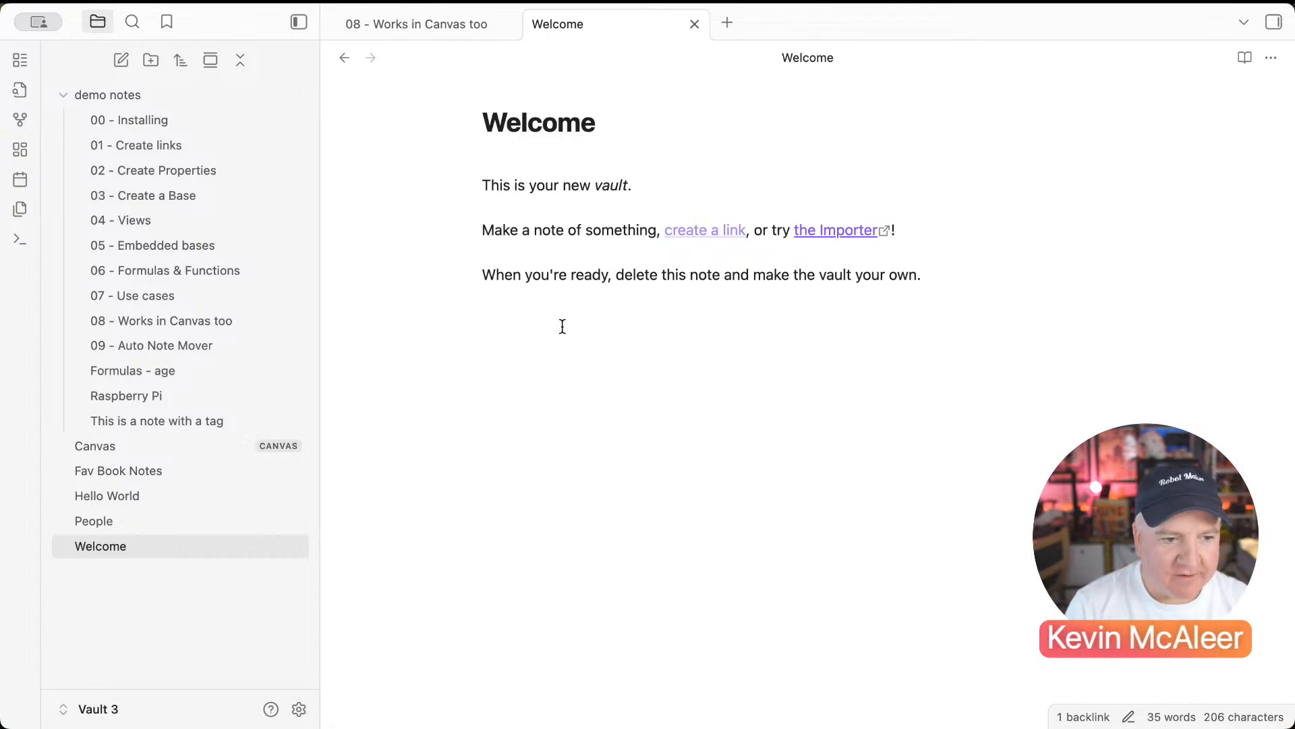
left_click(206, 543)
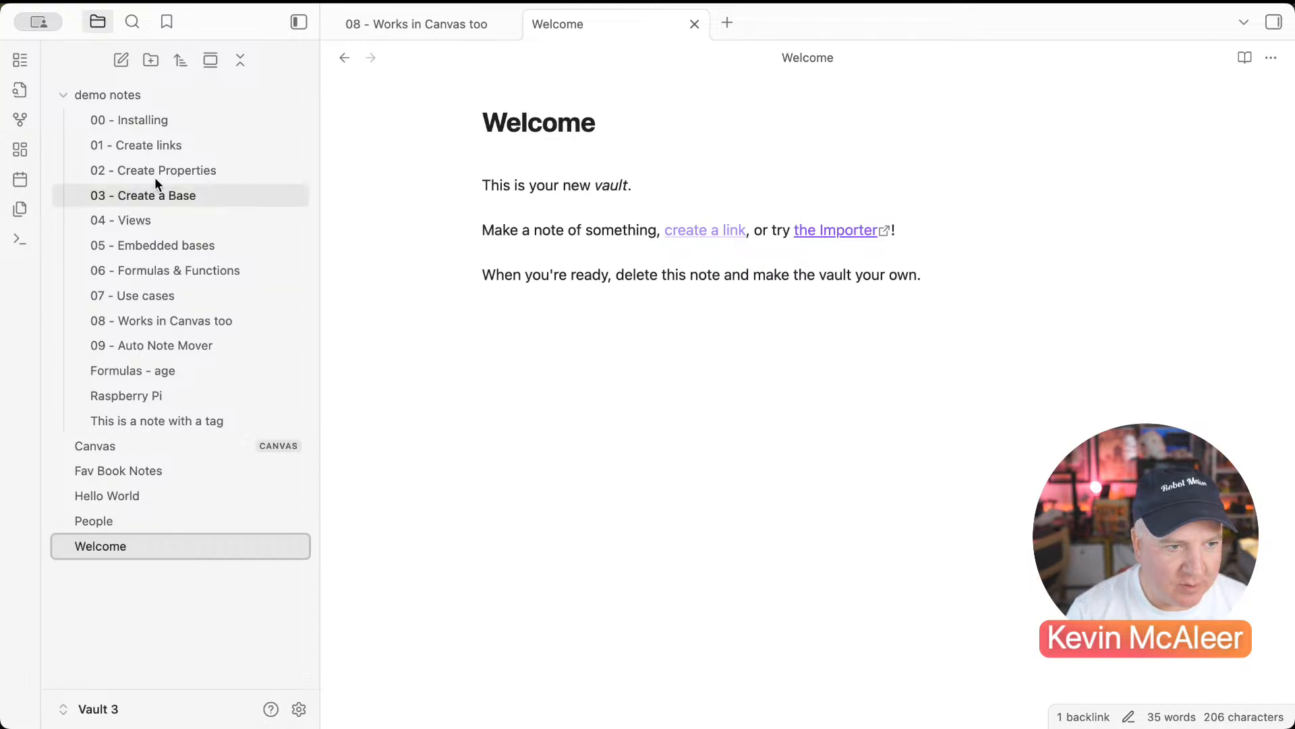
left_click(293, 22)
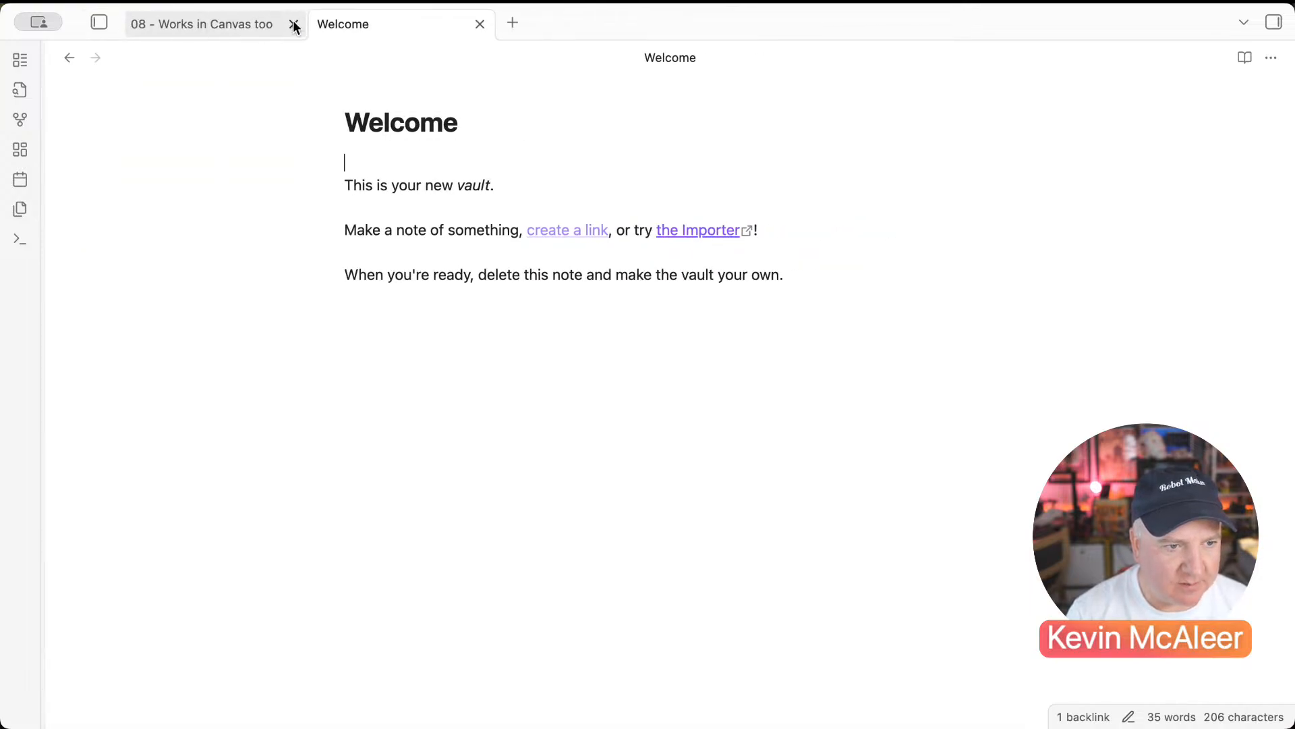
left_click(96, 23)
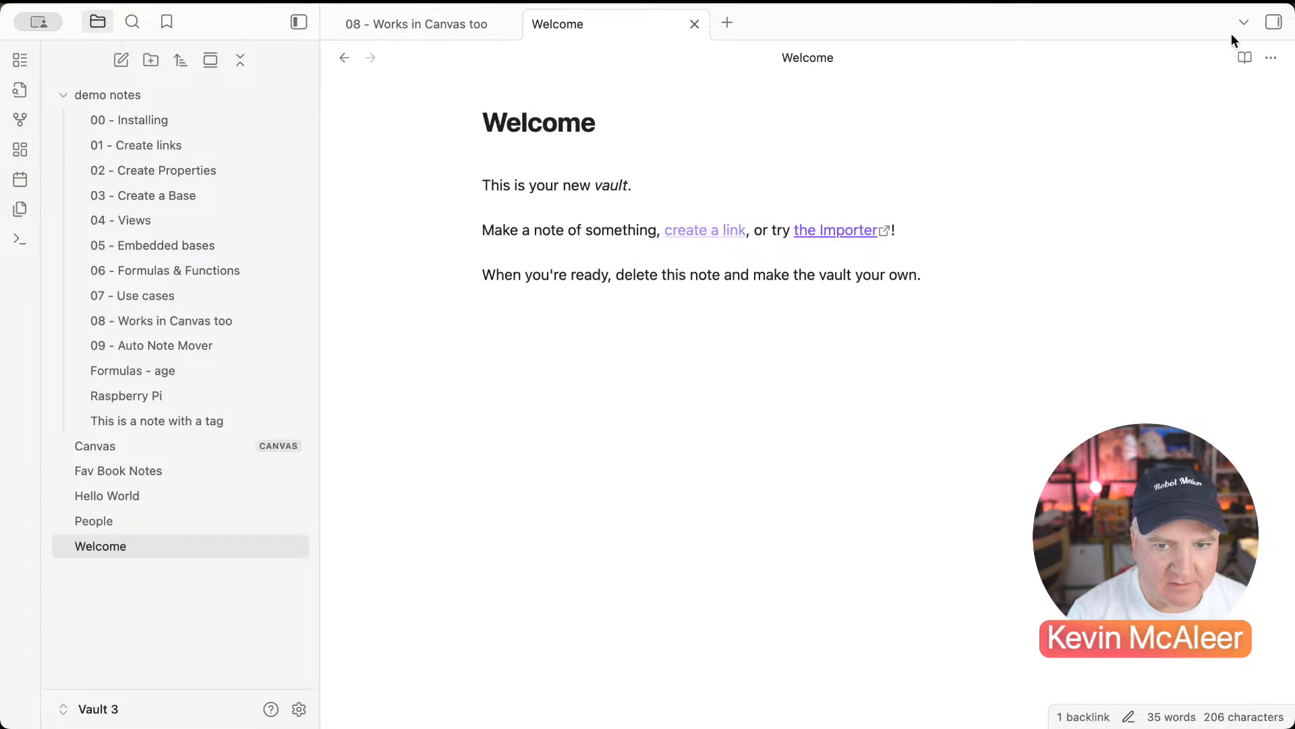
left_click(1274, 26)
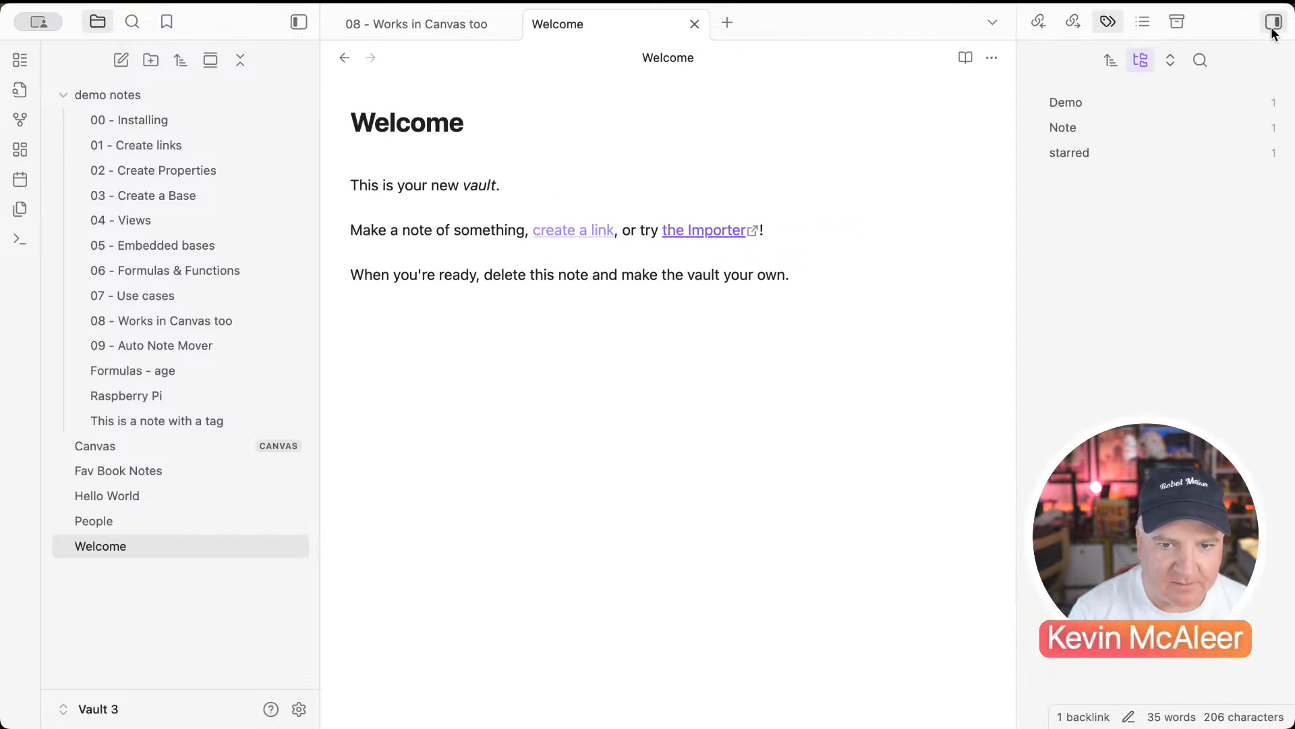
left_click(1273, 26)
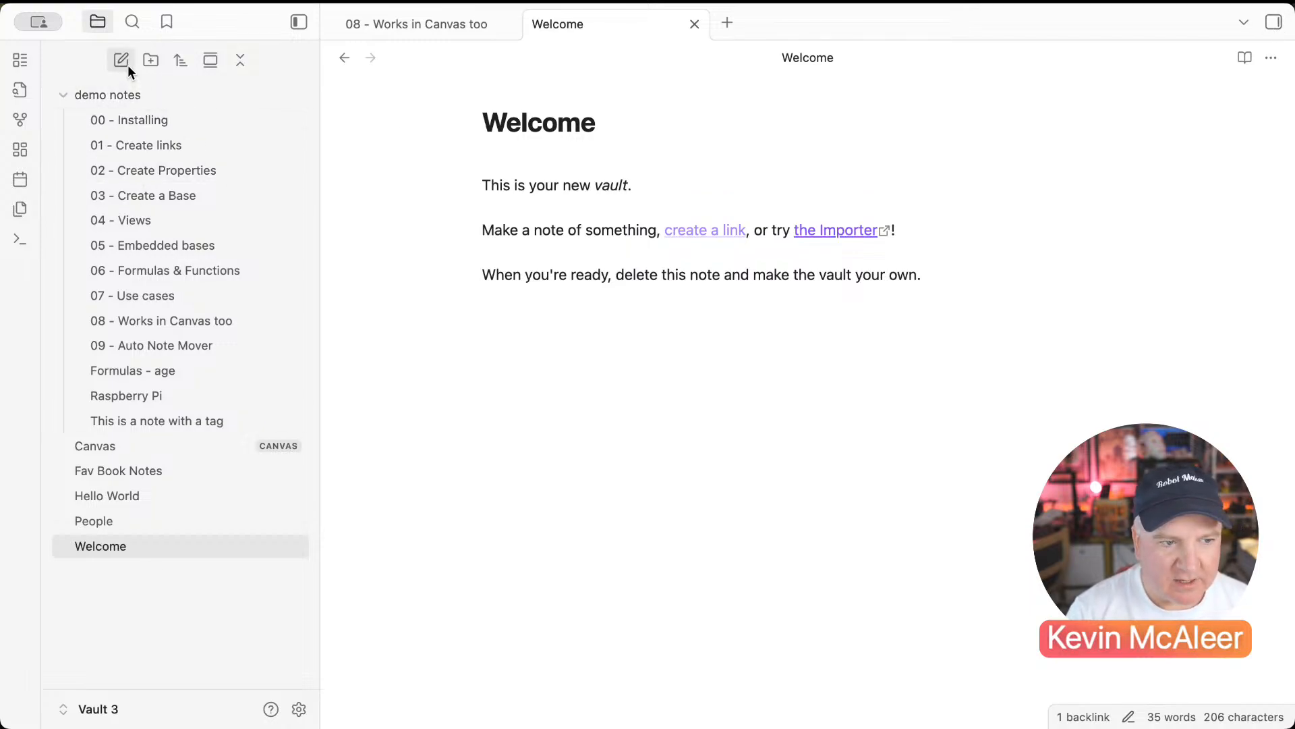
Step: Check the Search and Bookmarks sidebar tabs, then return to the file list
left_click(97, 21)
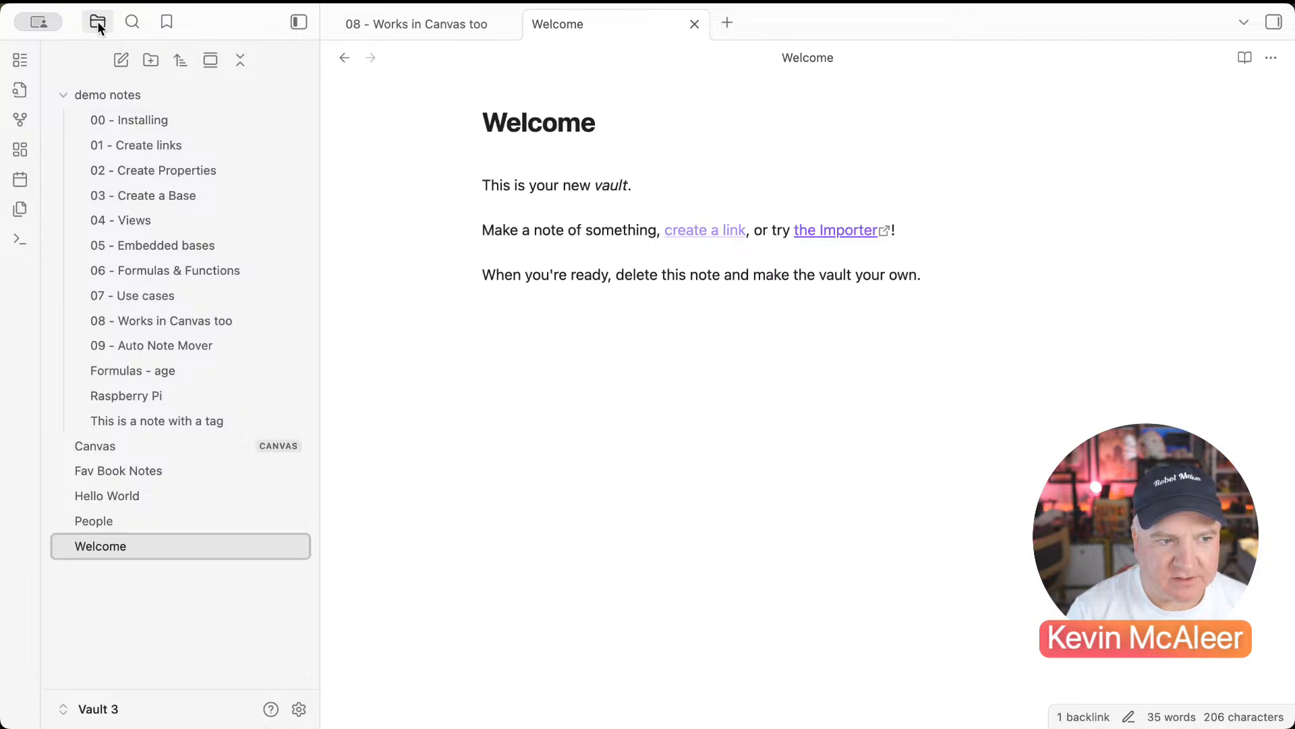
left_click(135, 23)
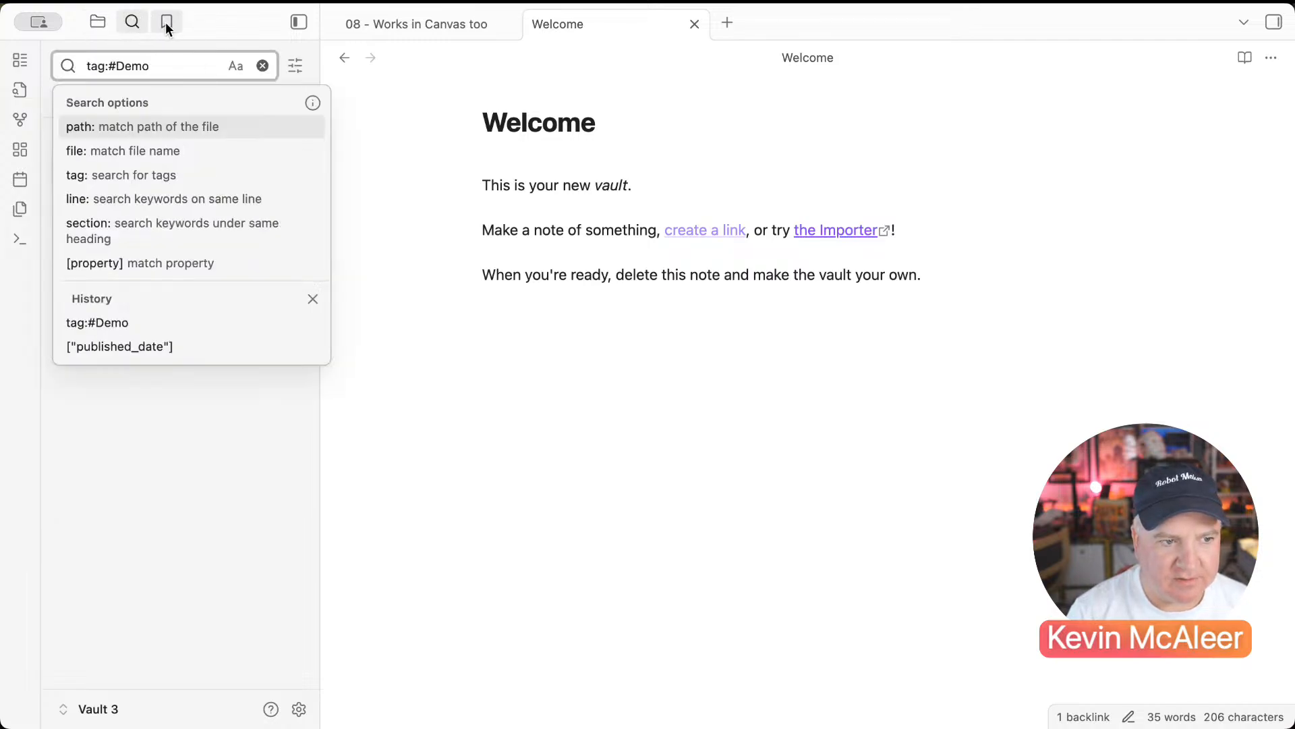
left_click(166, 23)
left_click(98, 22)
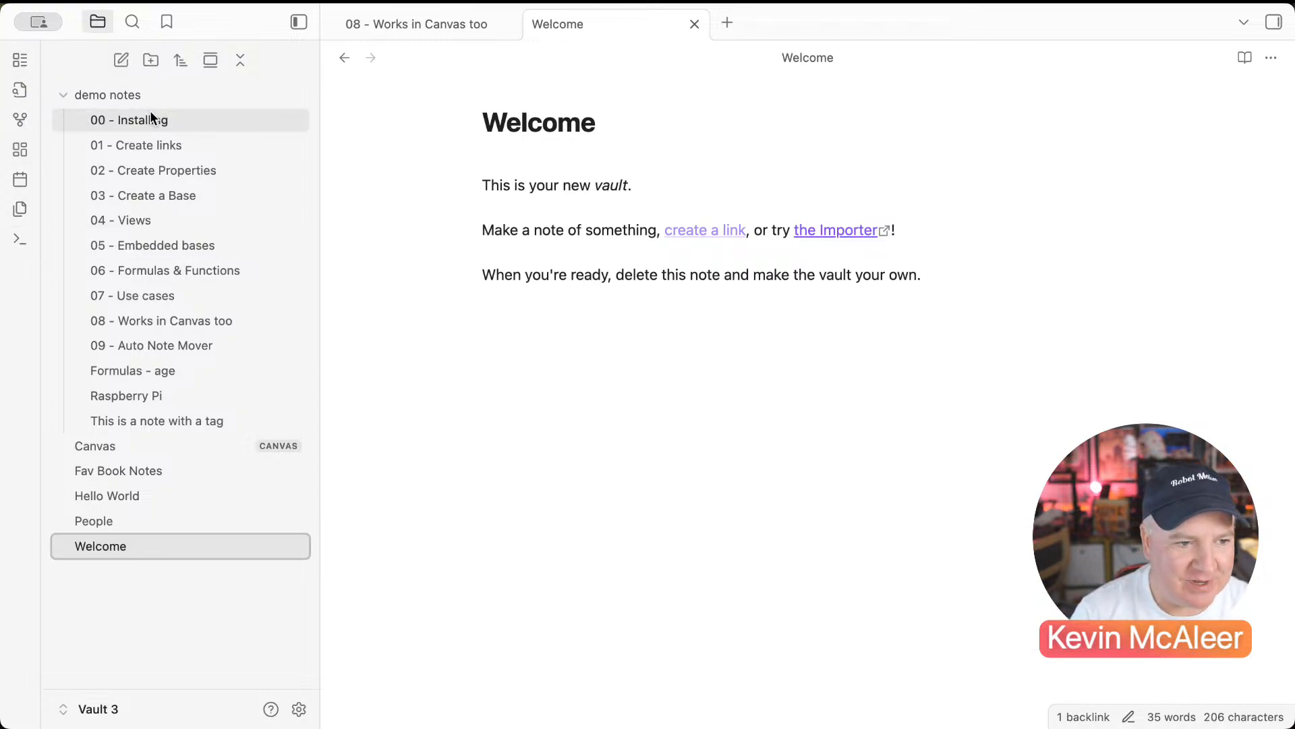
left_click(184, 596)
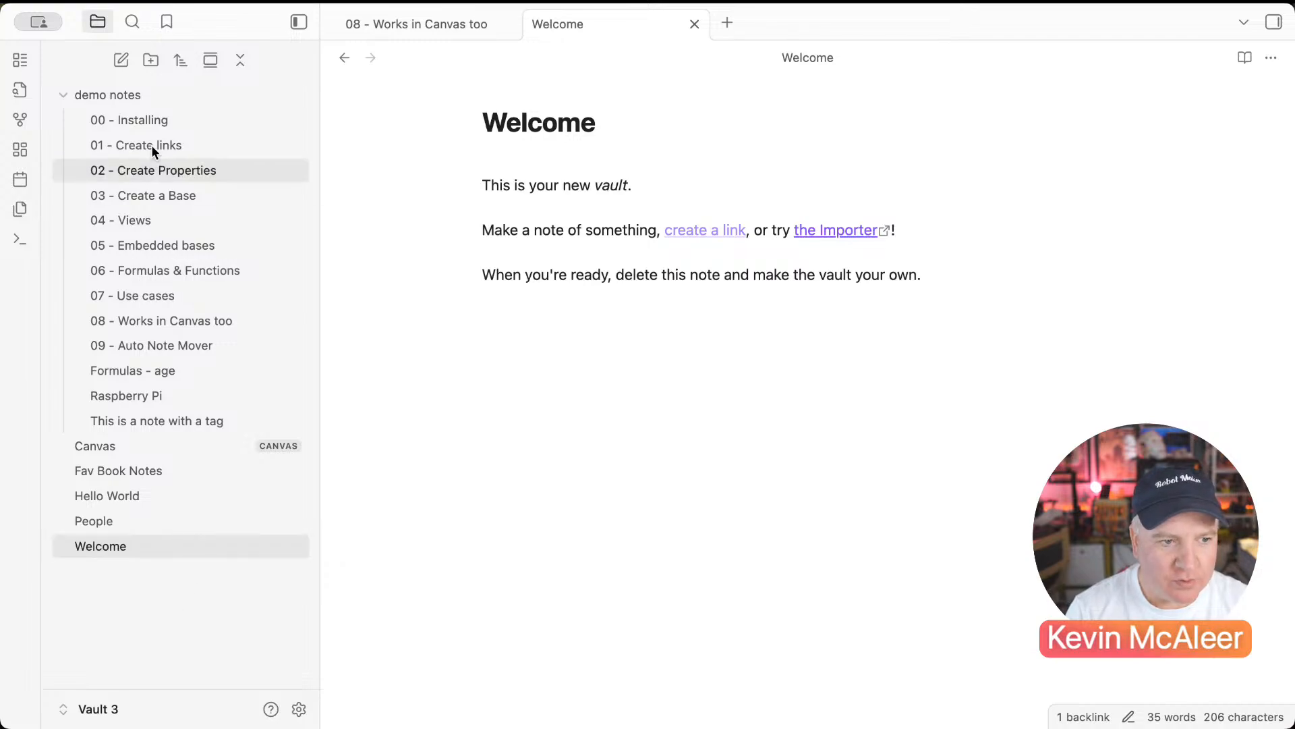
left_click(121, 61)
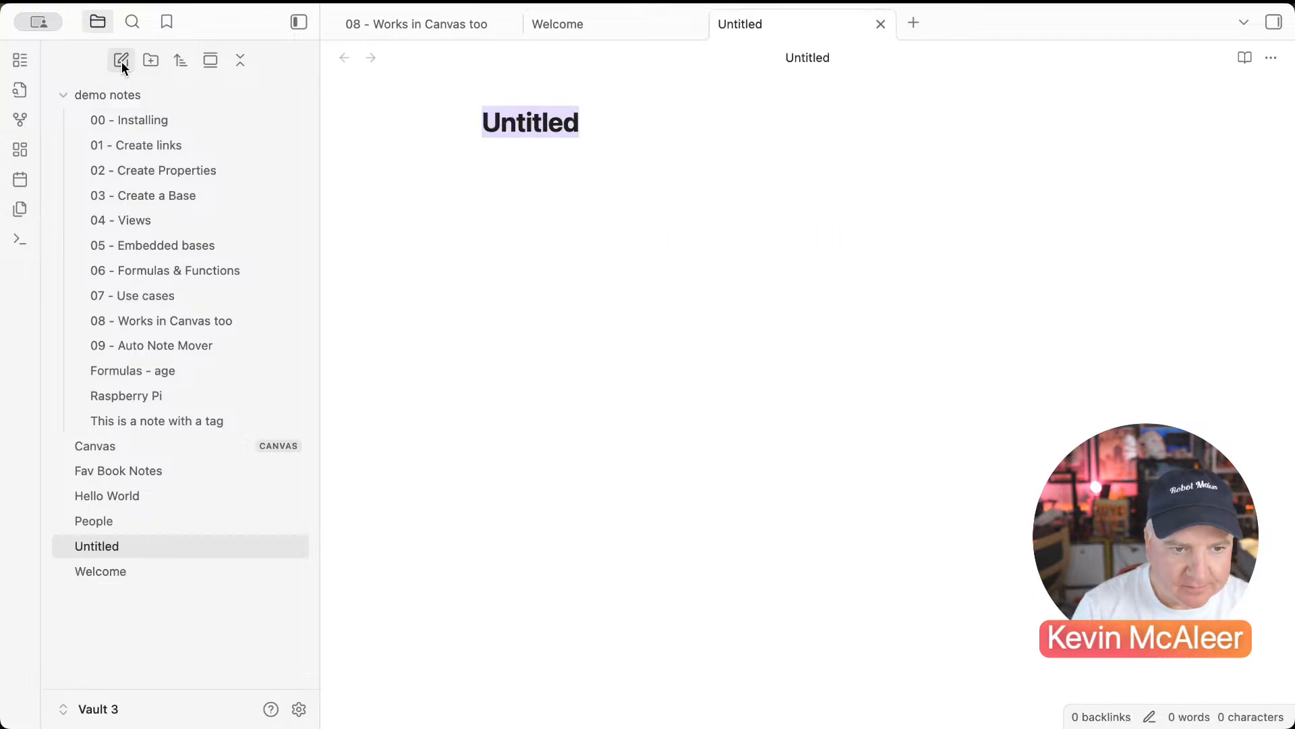
type("this is a note")
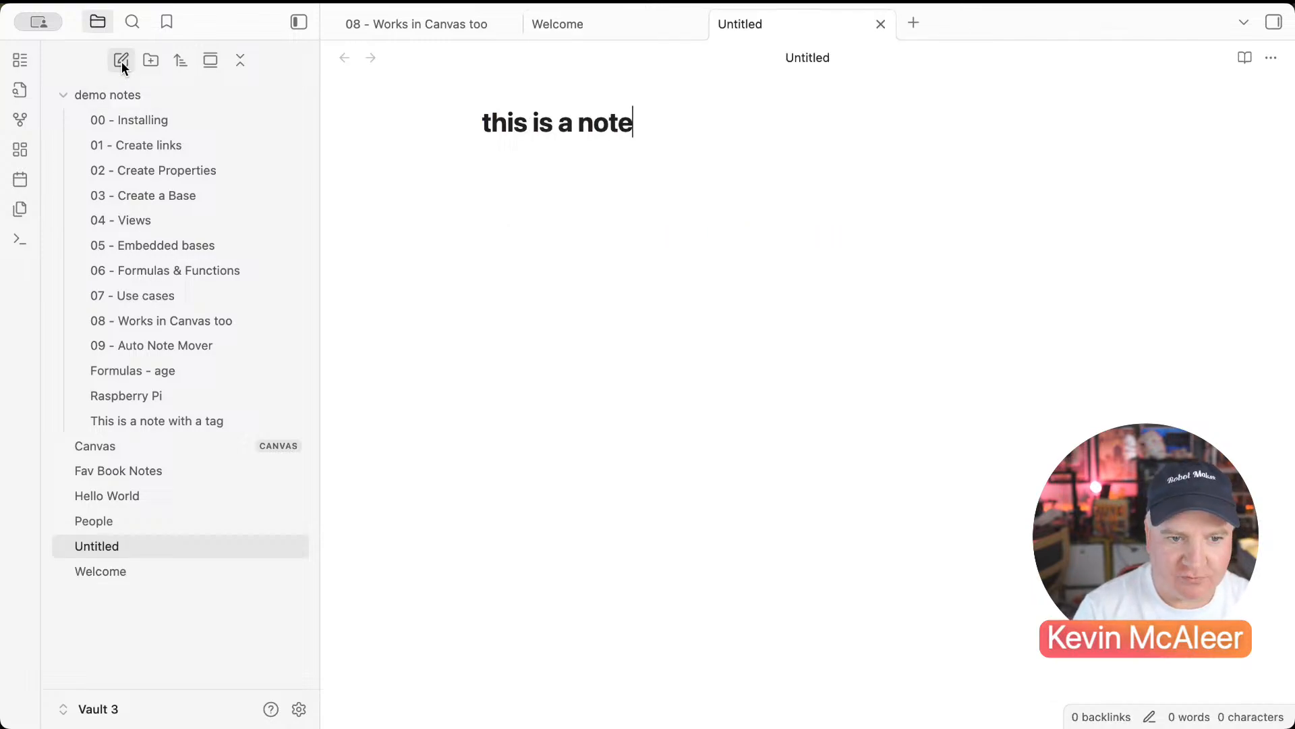
key("Return")
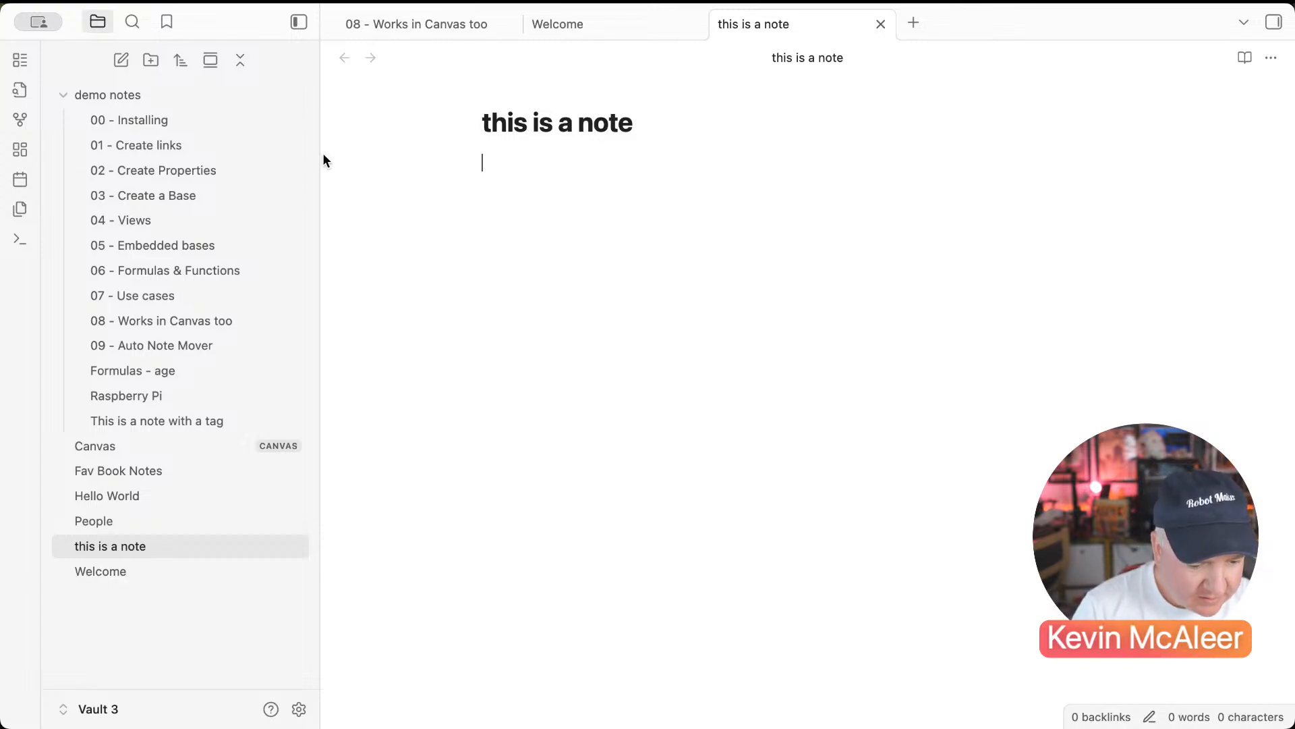
left_click(145, 128)
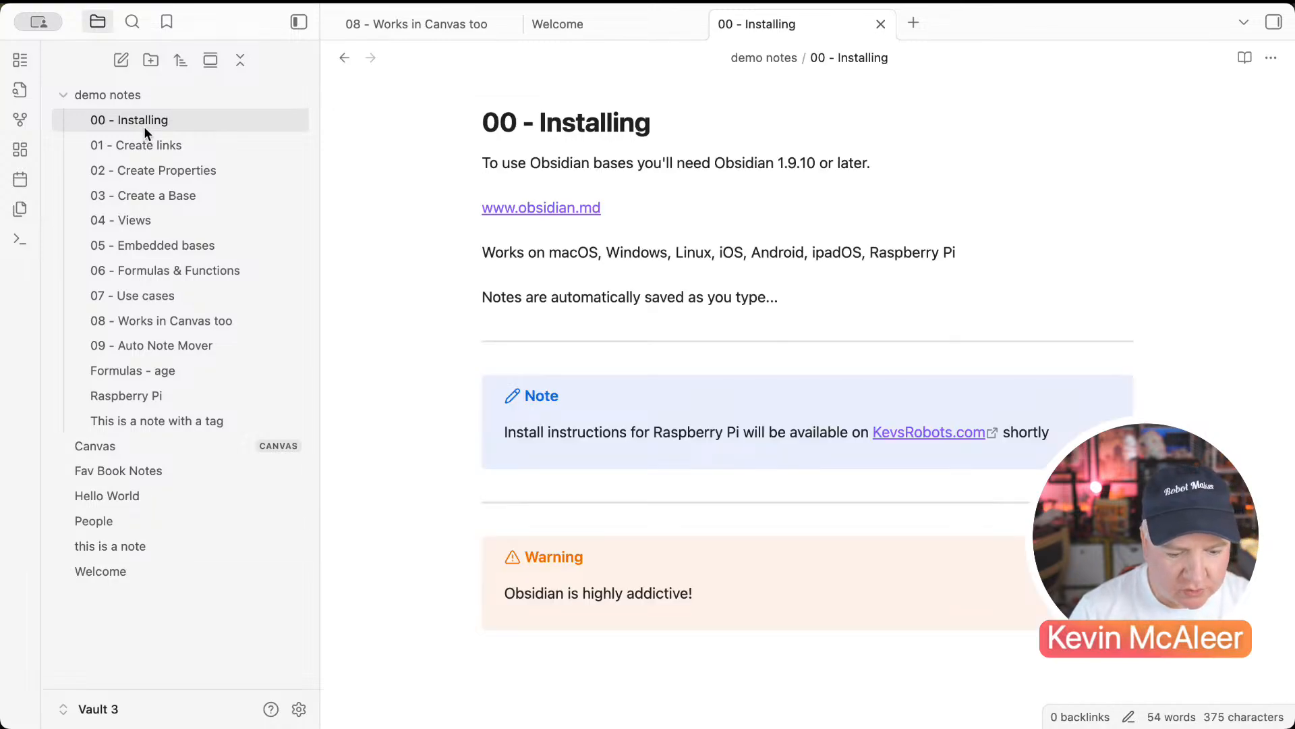
left_click(585, 215)
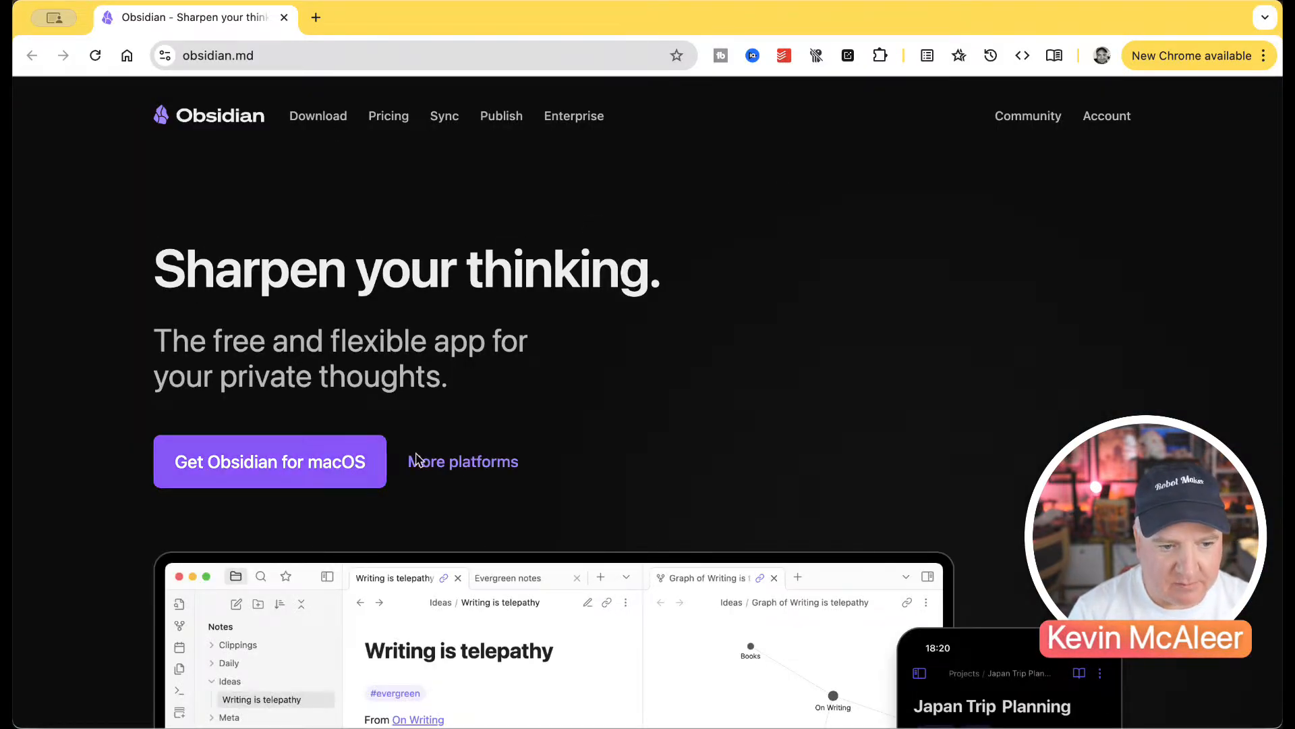
Step: View the Obsidian downloads for all platforms, scroll through the list, and close the tab
left_click(440, 460)
scroll(440, 461, "down", 10)
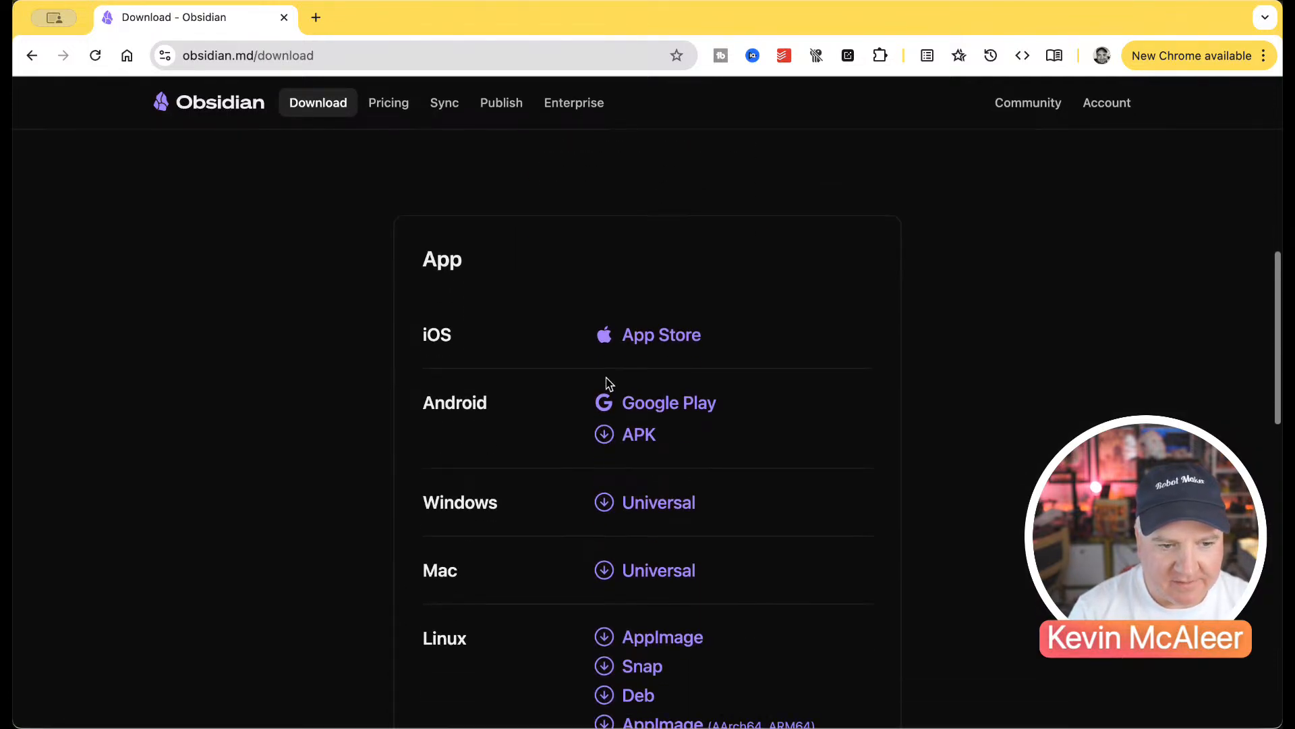
scroll(614, 468, "down", 1)
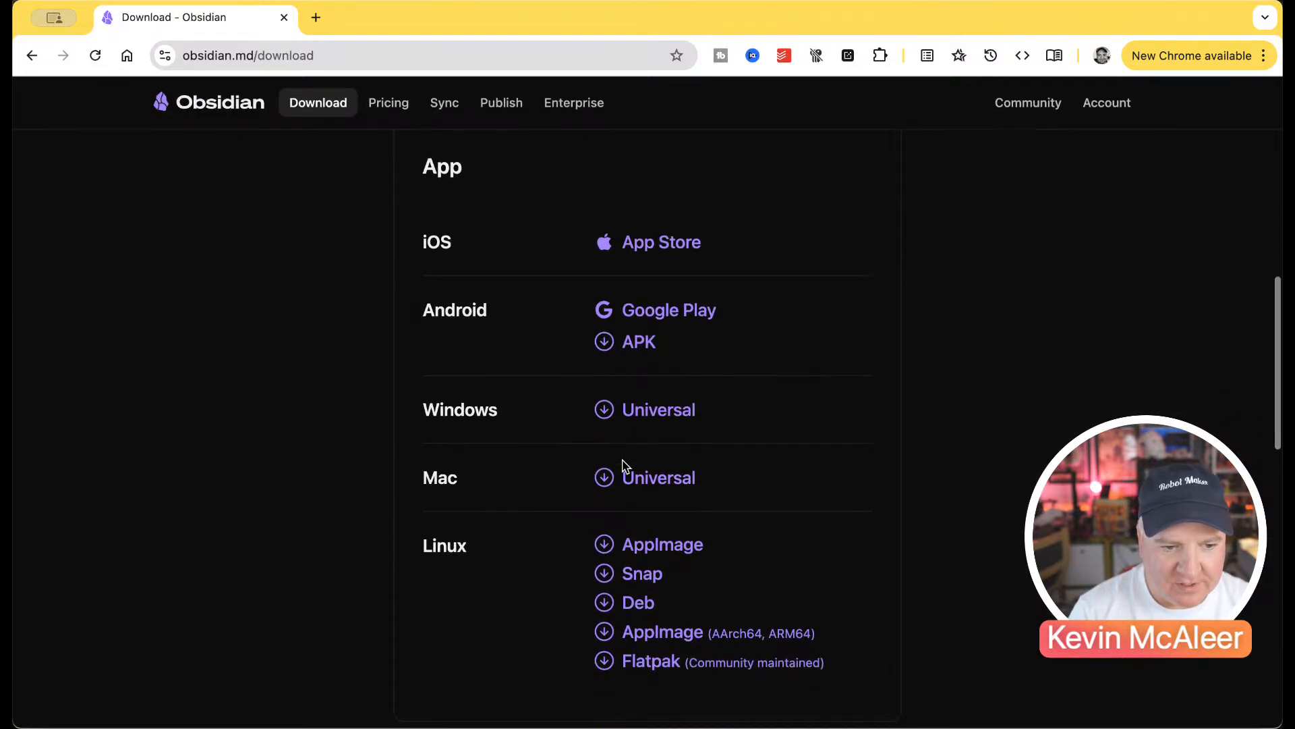
scroll(625, 544, "down", 4)
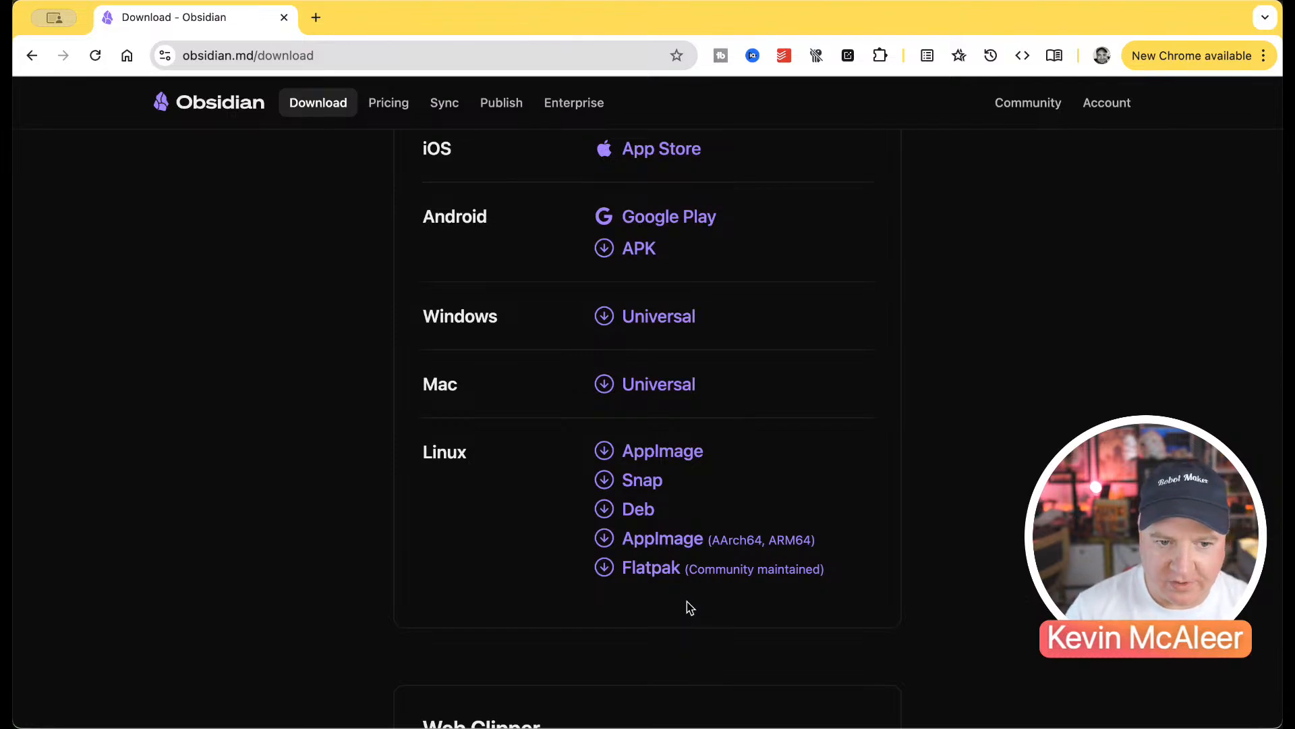
left_click(284, 18)
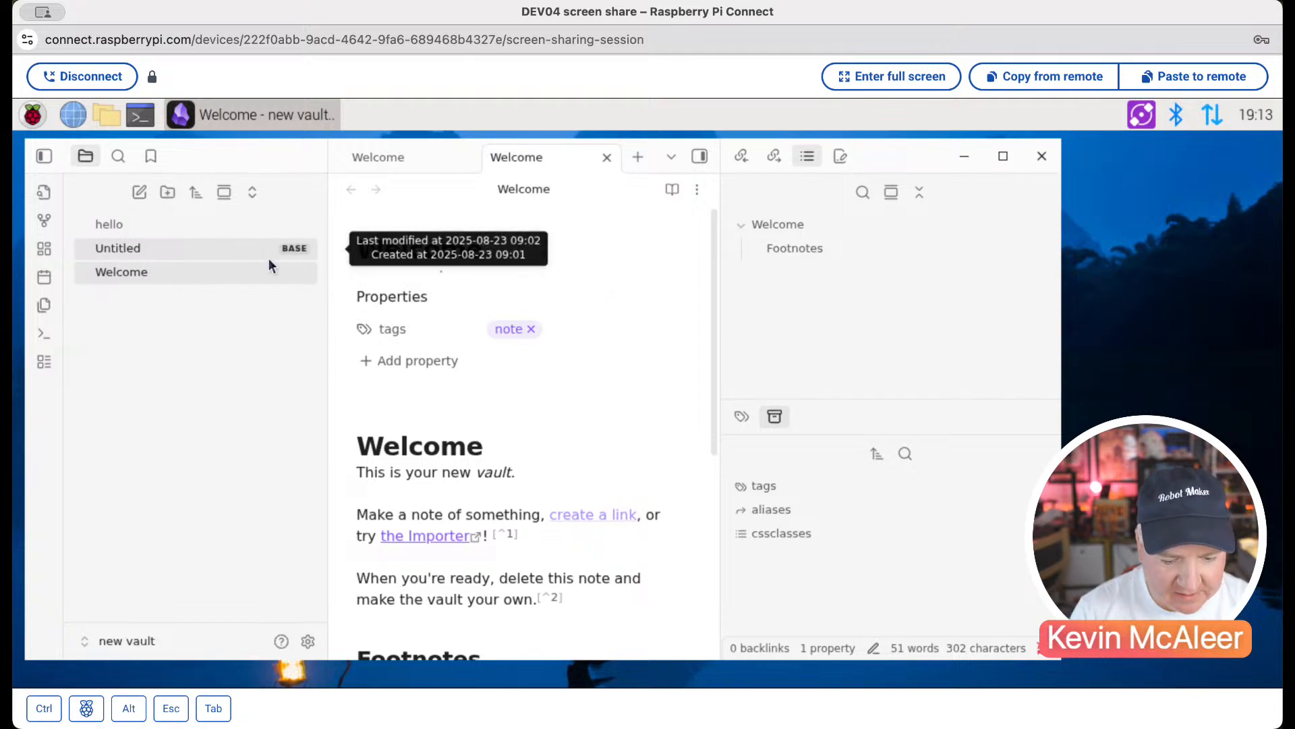
Step: In the remote vault's Untitled base, add a note 'Hello from Pi' whose body reads 'hello viewers'
left_click(158, 249)
left_click(137, 193)
type("Hello for")
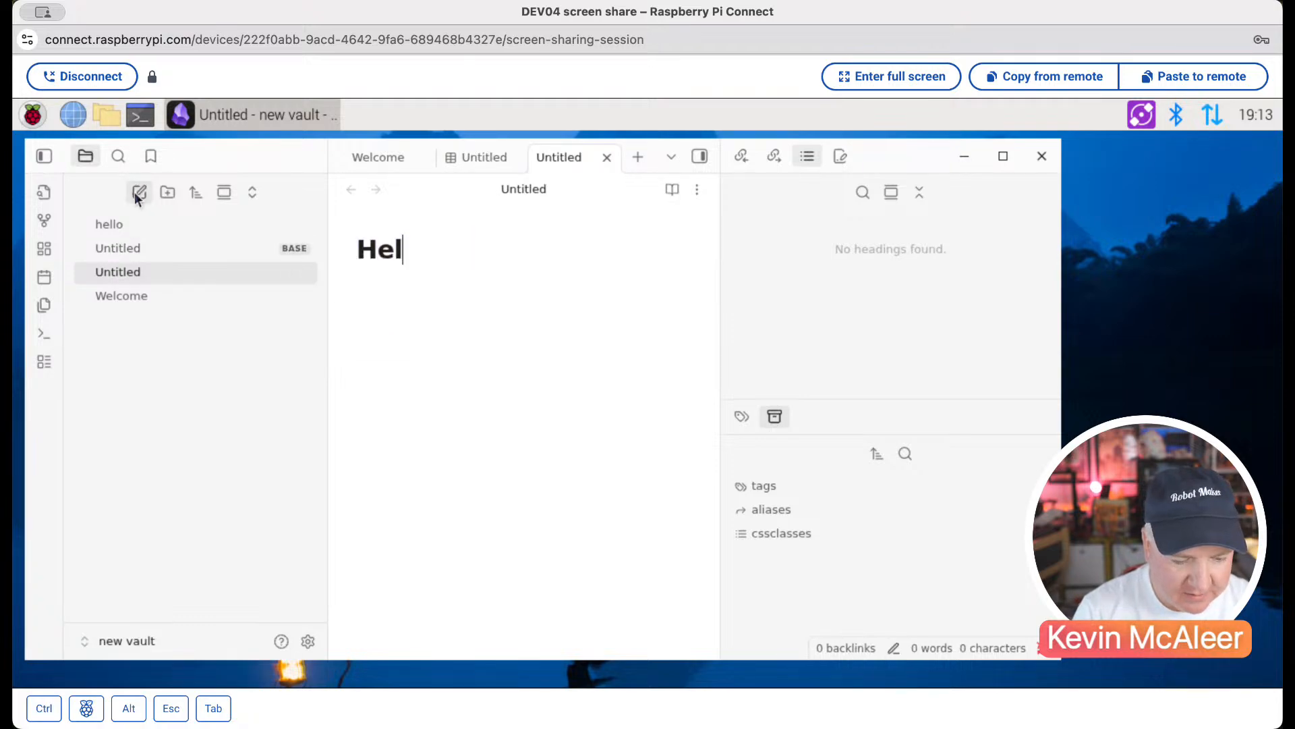
key("BackSpace")
key("BackSpace")
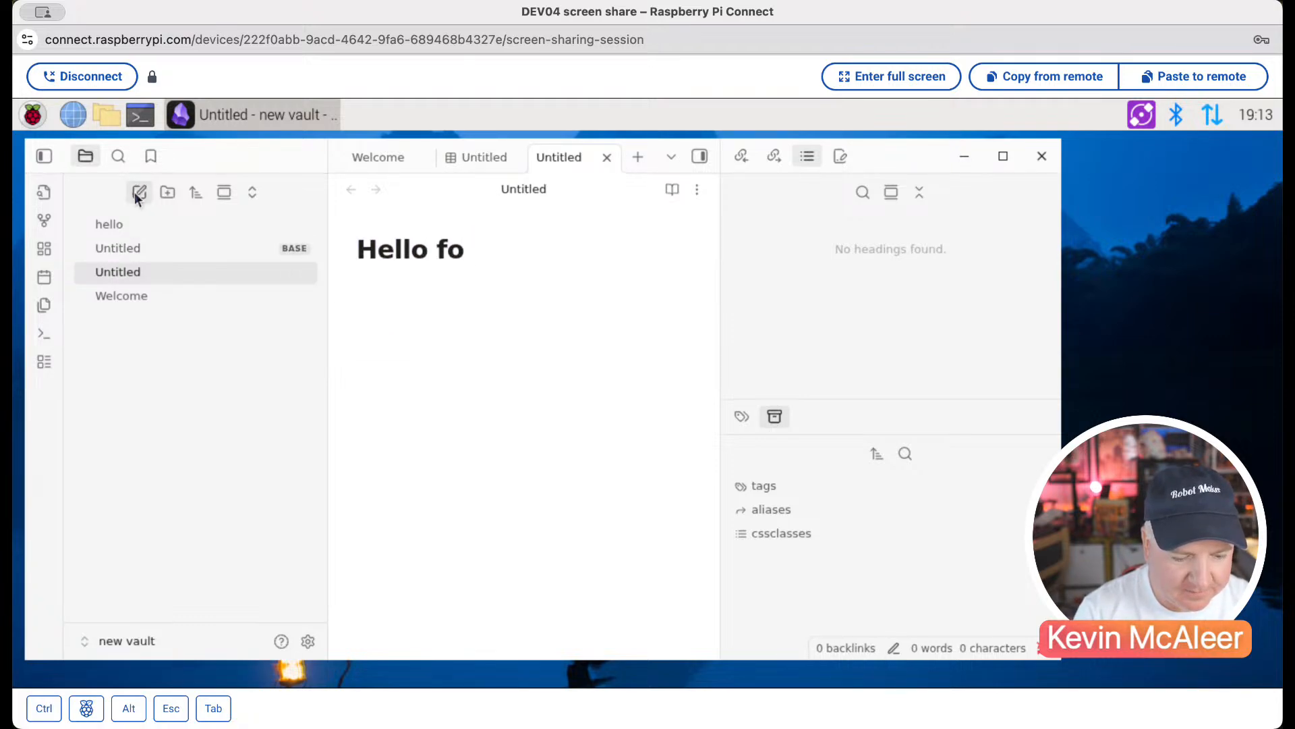
type("rom Pi")
key("Return")
type("hello viewer")
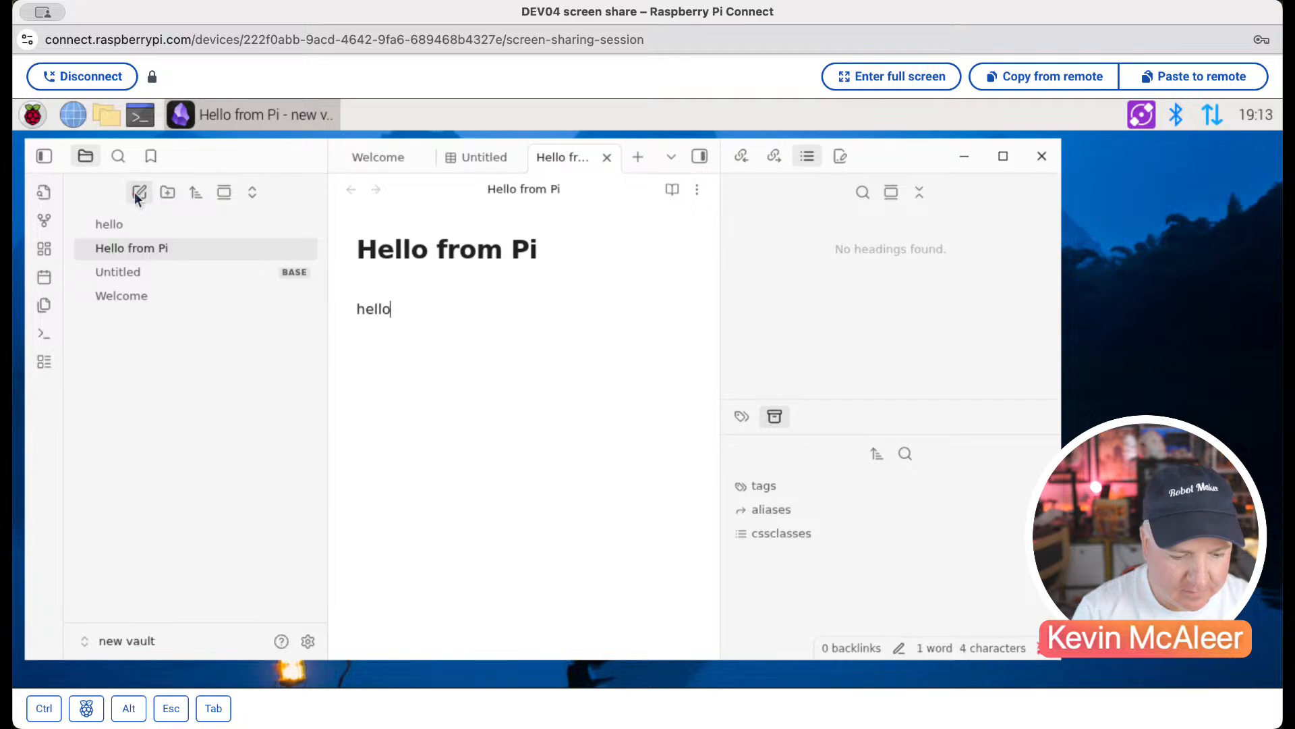
type("s")
key("Return")
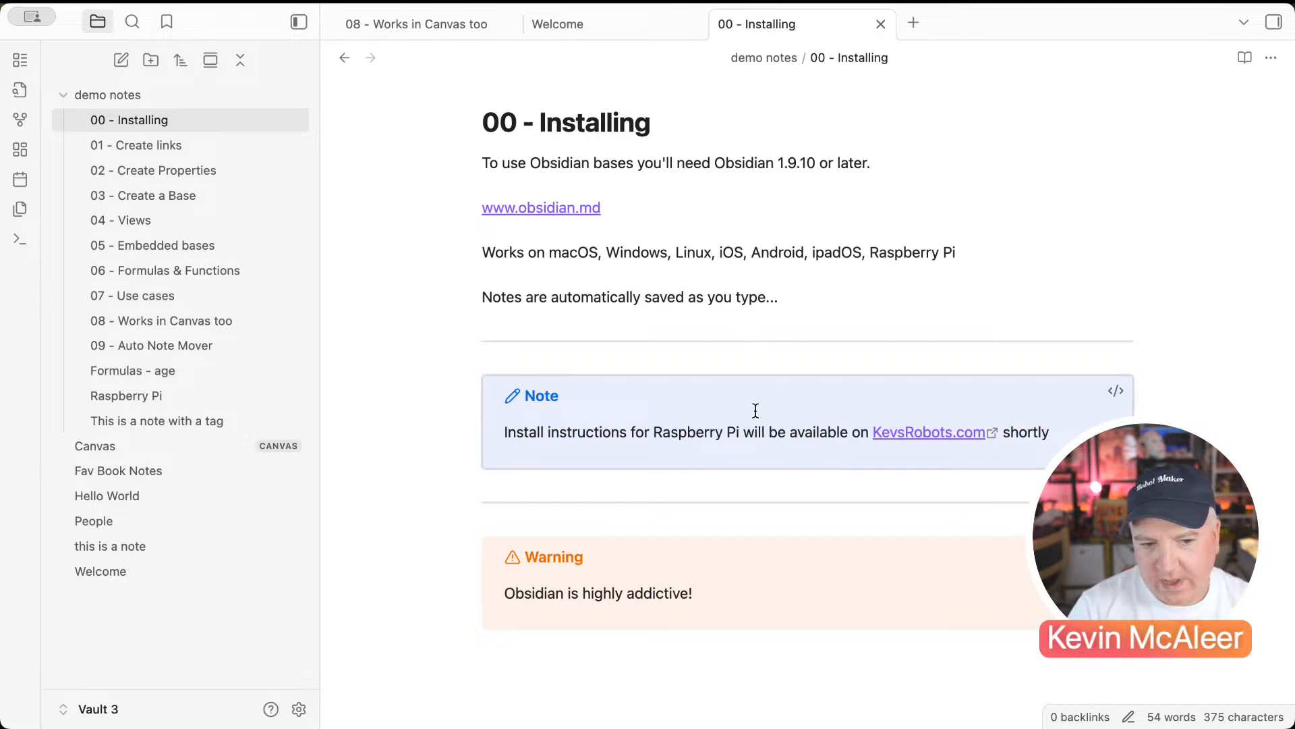
Step: Open 01 - Create links in a split pane and flip through the left pane's tabs
scroll(755, 410, "down", 1)
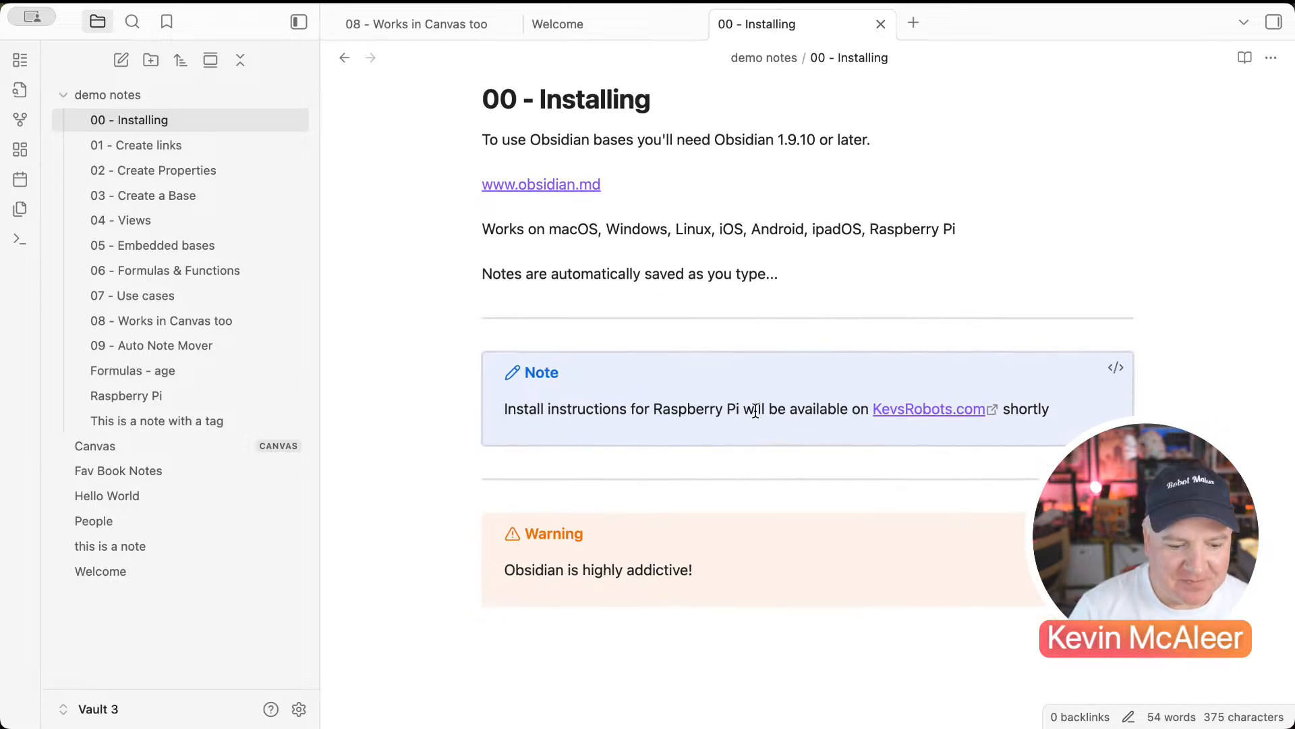
right_click(199, 157)
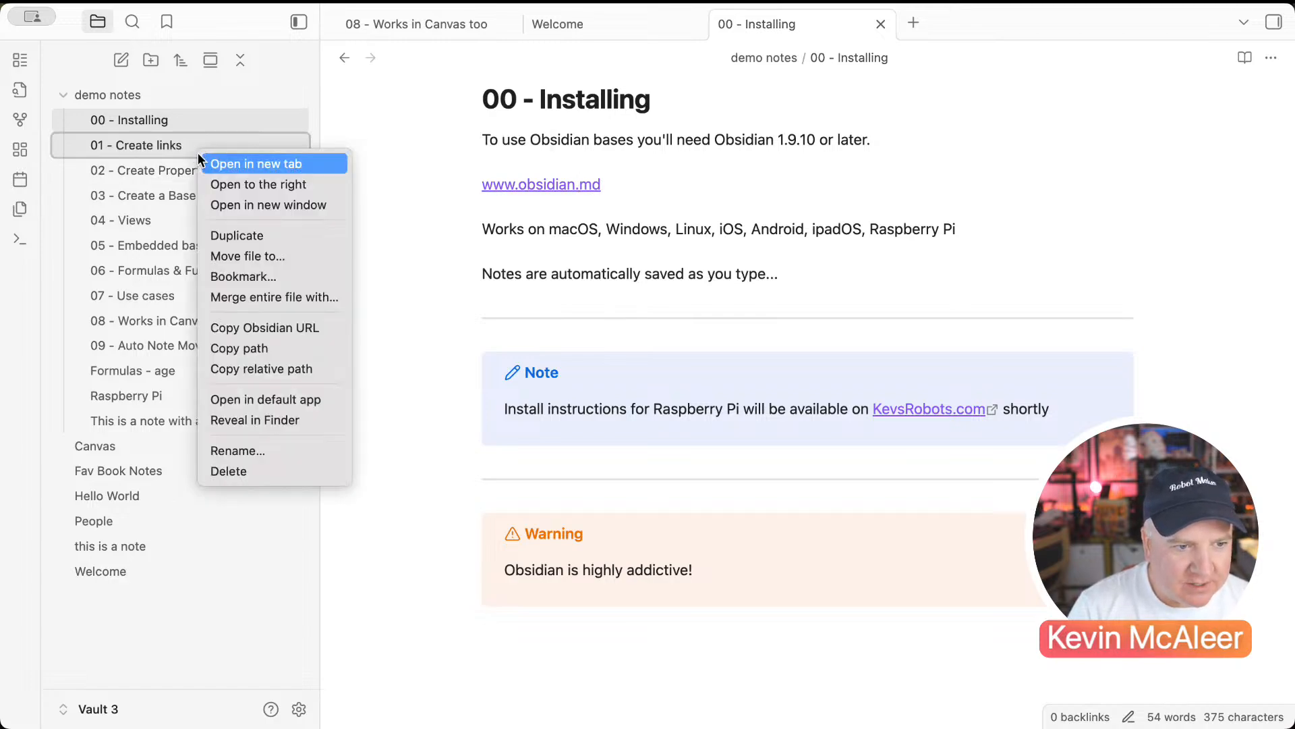
left_click(226, 188)
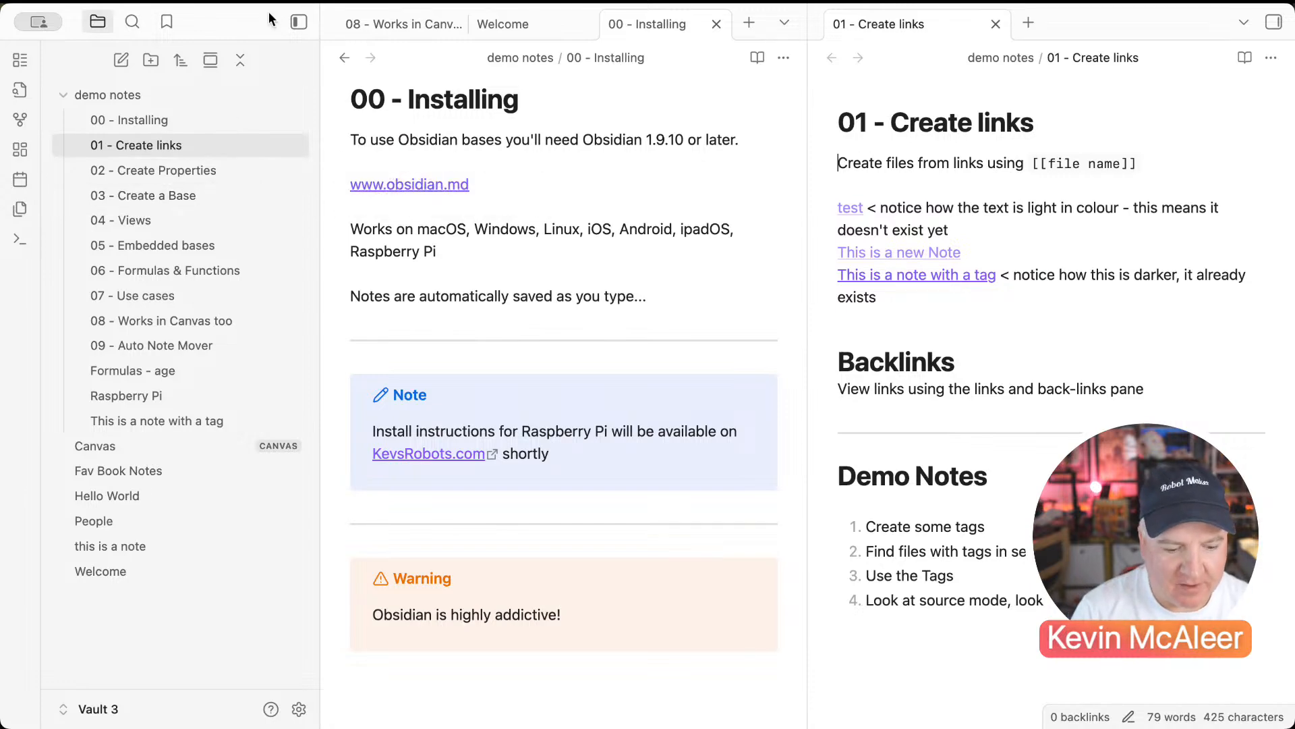
left_click(387, 27)
left_click(513, 34)
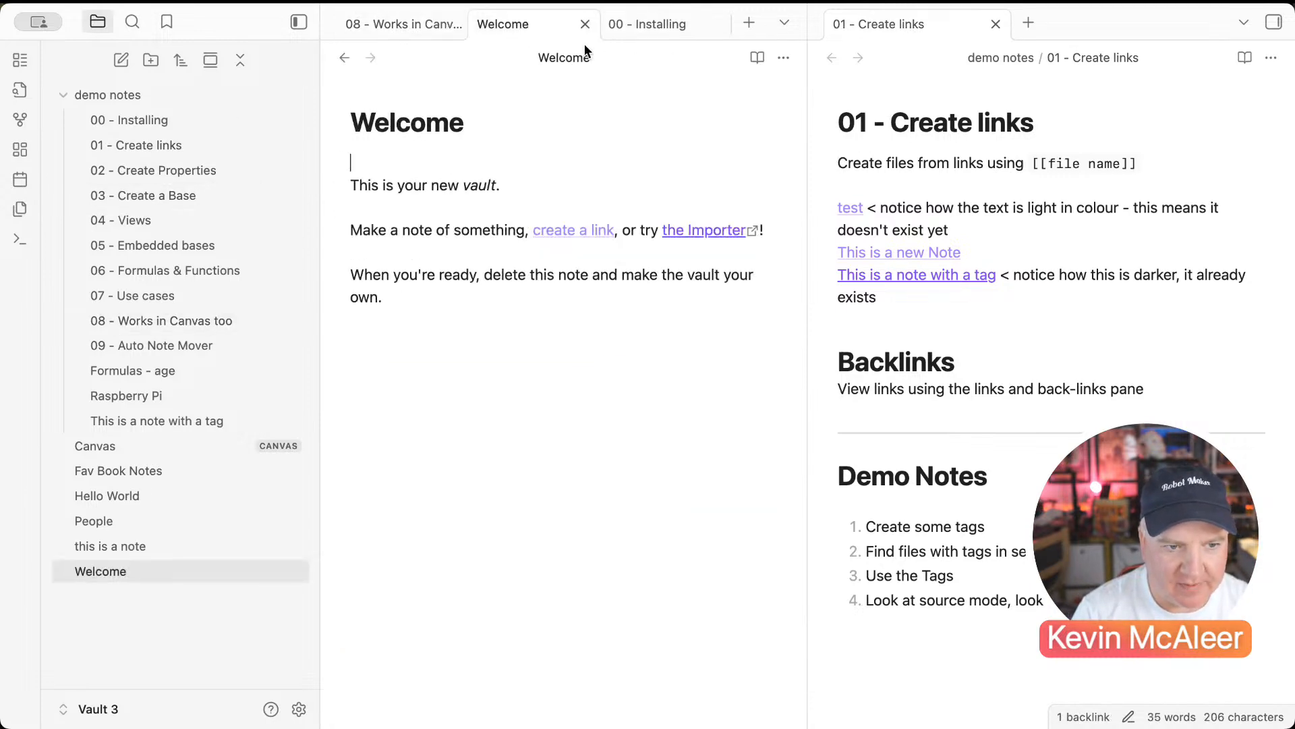
left_click(625, 35)
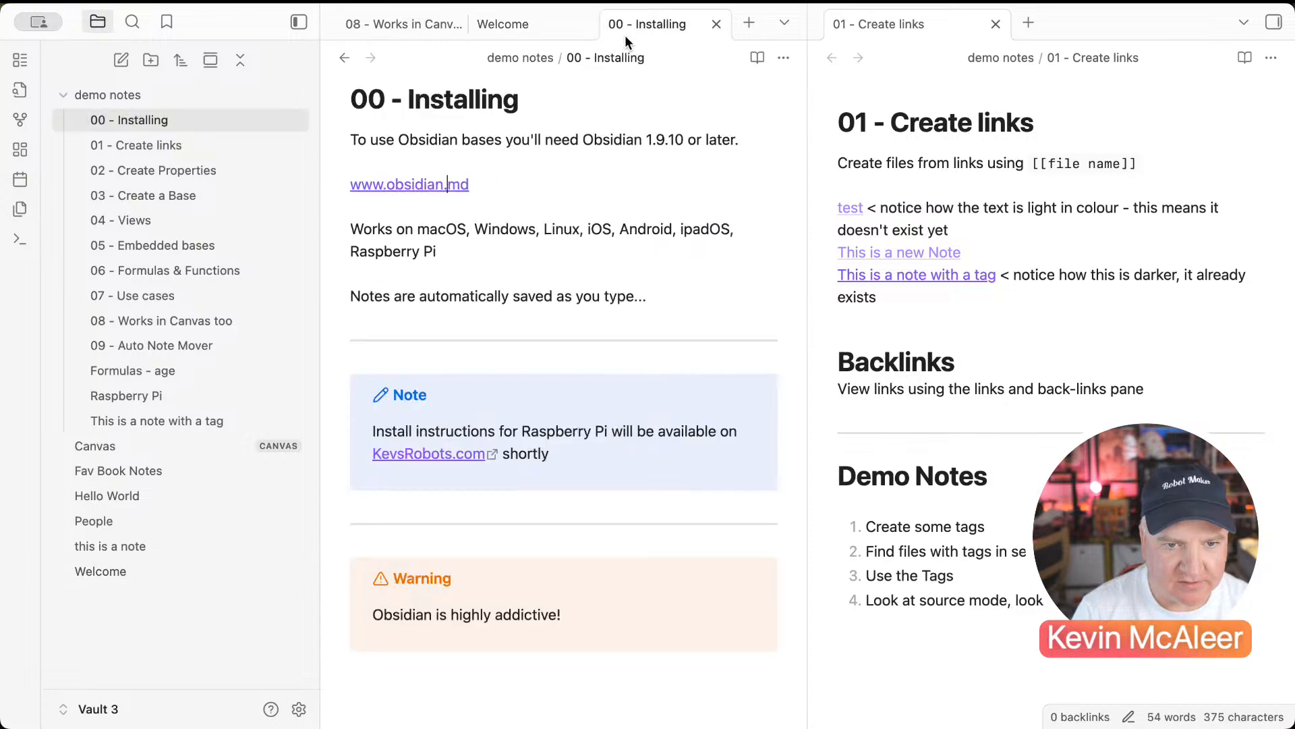
Step: Open 'this is a note' from the file explorer beside 01 - Create links
left_click(892, 35)
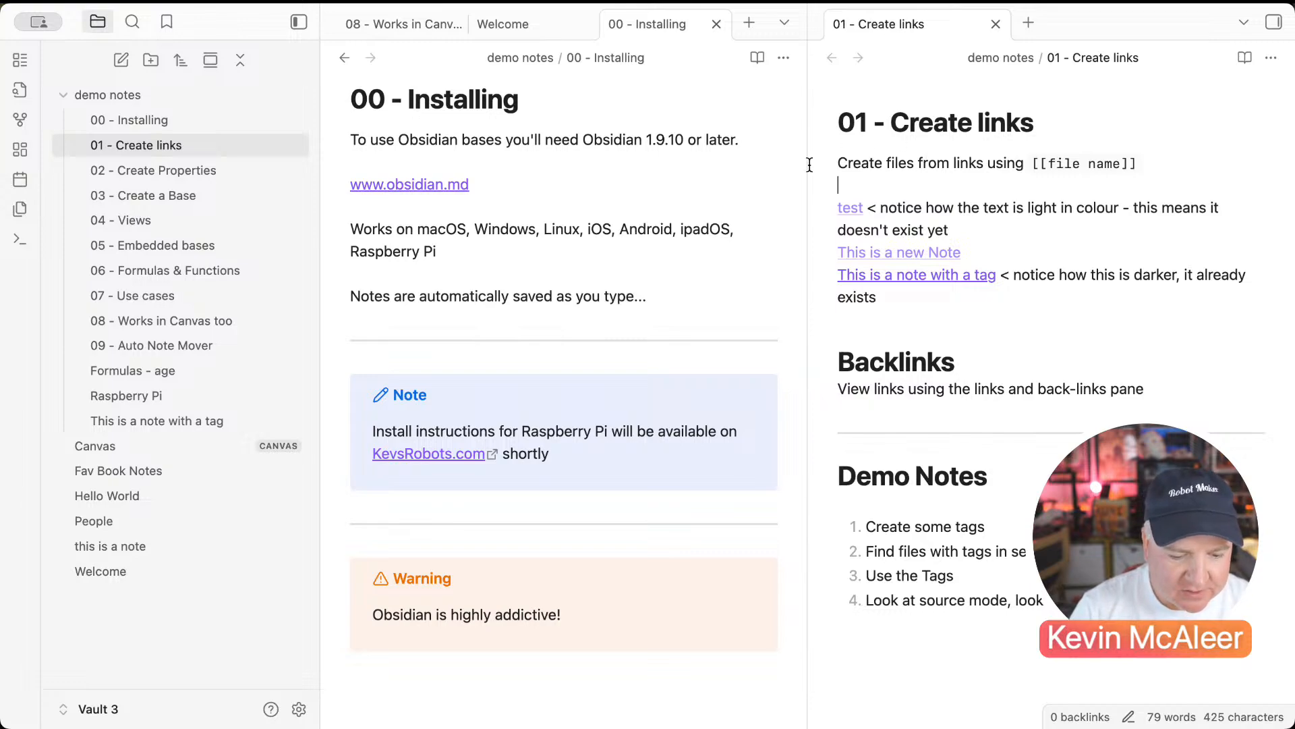
left_click(352, 523)
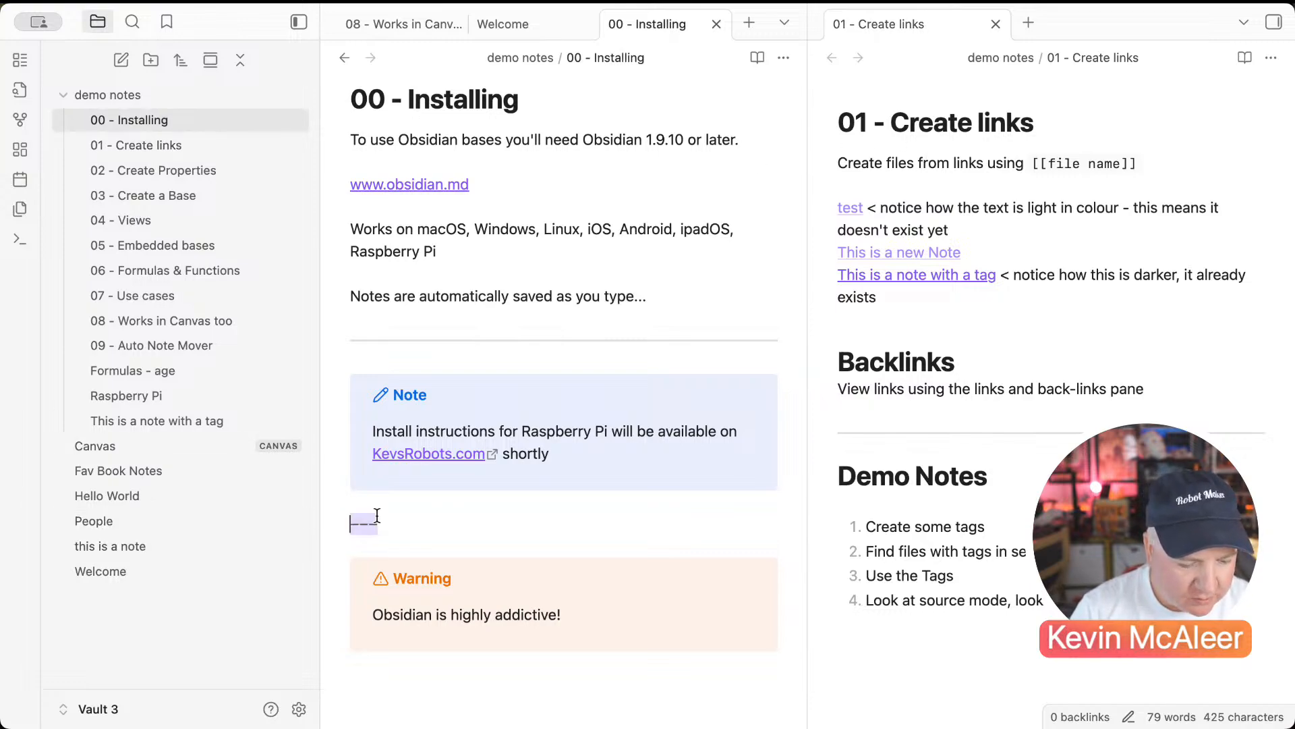
left_click(159, 546)
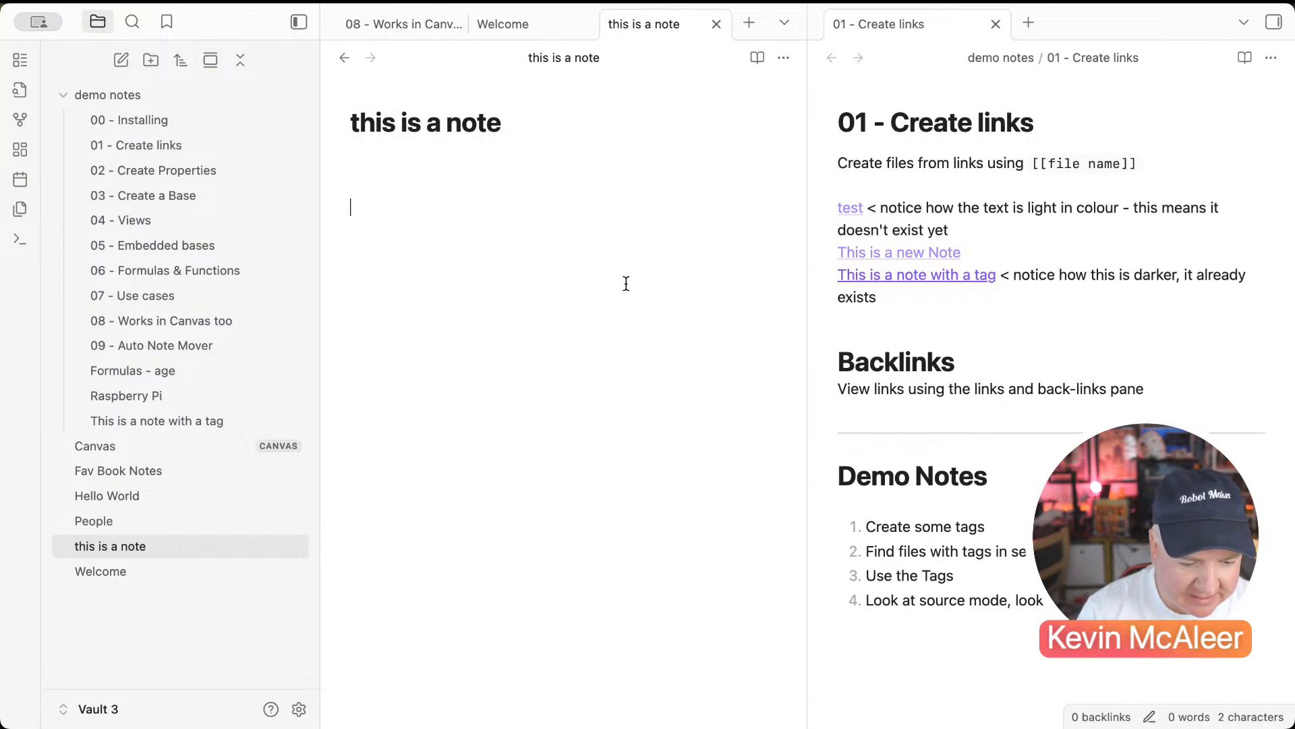
Step: Type 'This is a link to the [[Welcome]] note', picking Welcome from the suggestions
type("Thi s")
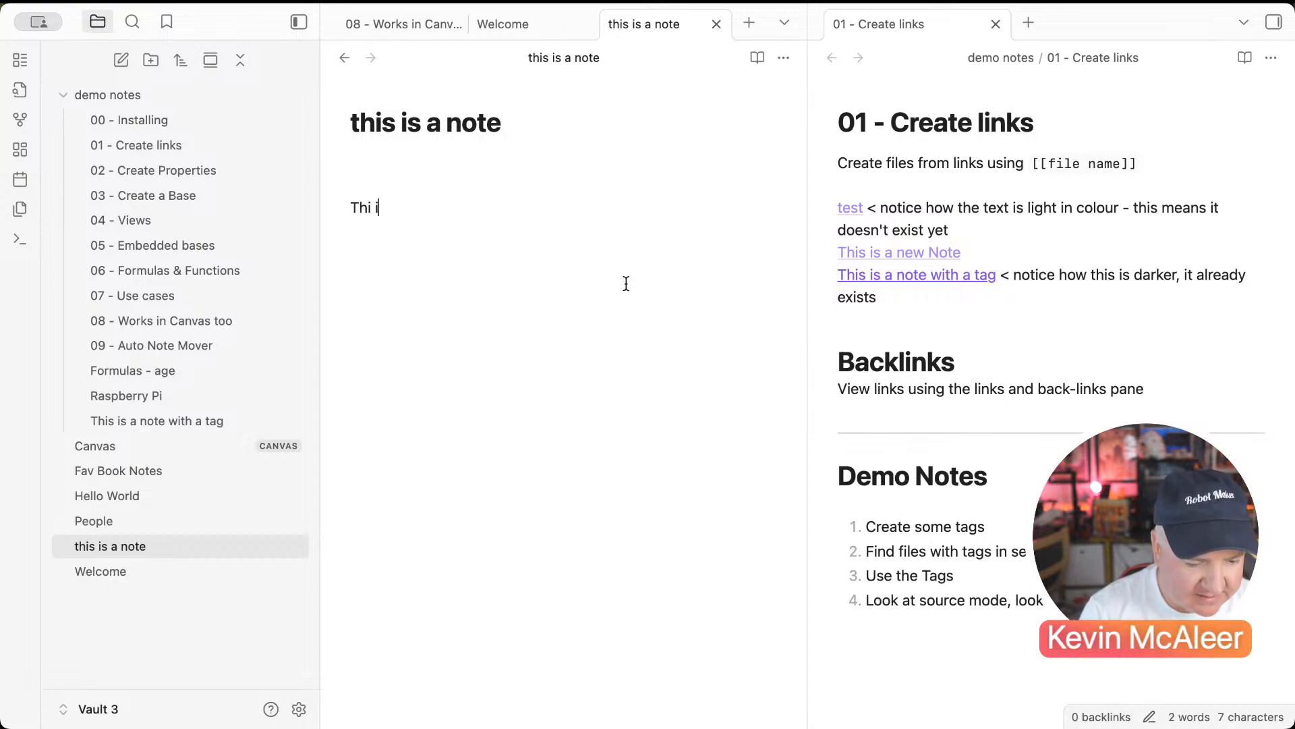
key("BackSpace")
key("BackSpace")
type("s ia l")
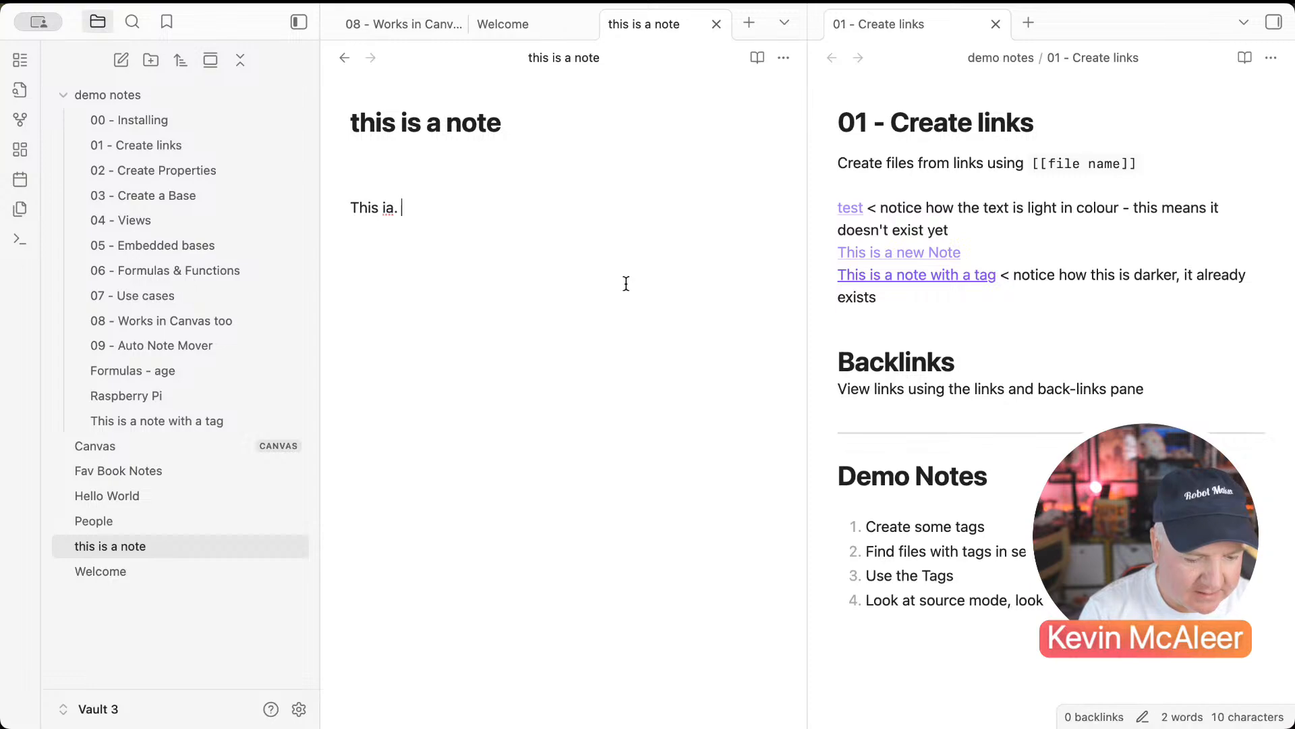
key("BackSpace")
key("BackSpace")
key("BackSpace")
type("s a")
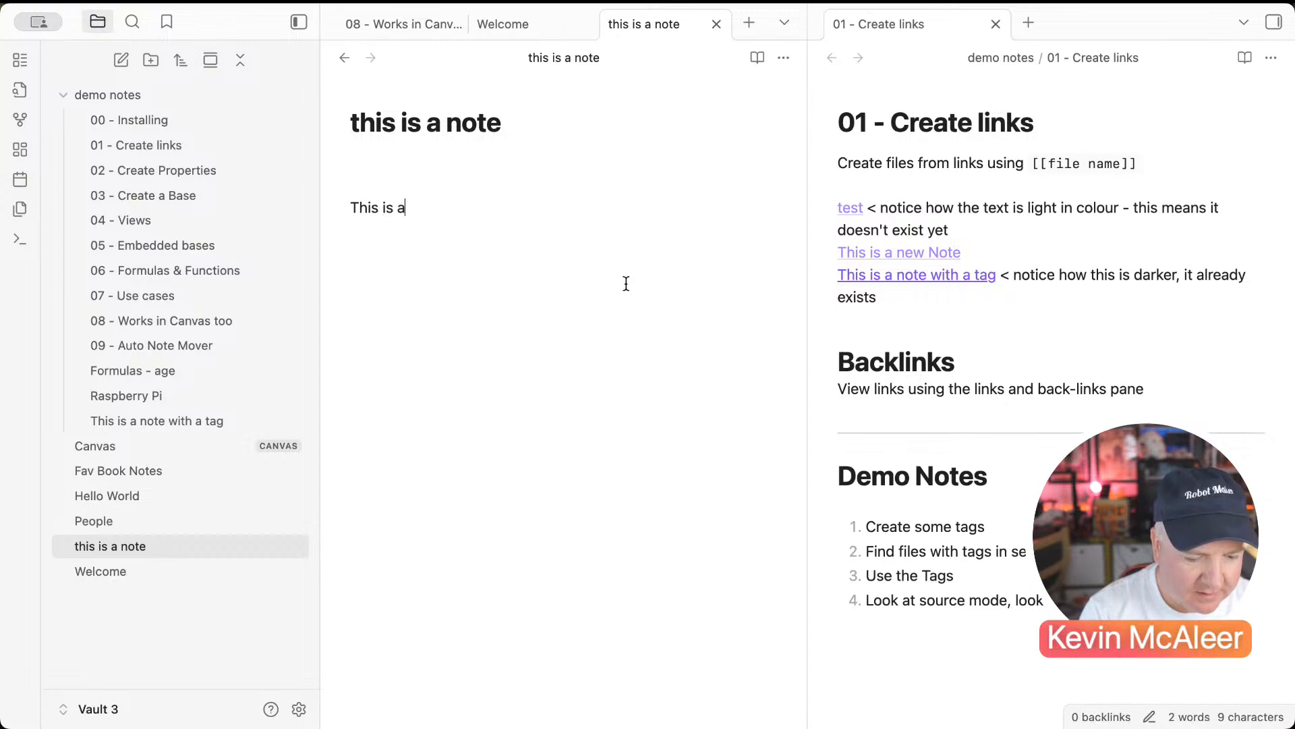
type(" link to the [[")
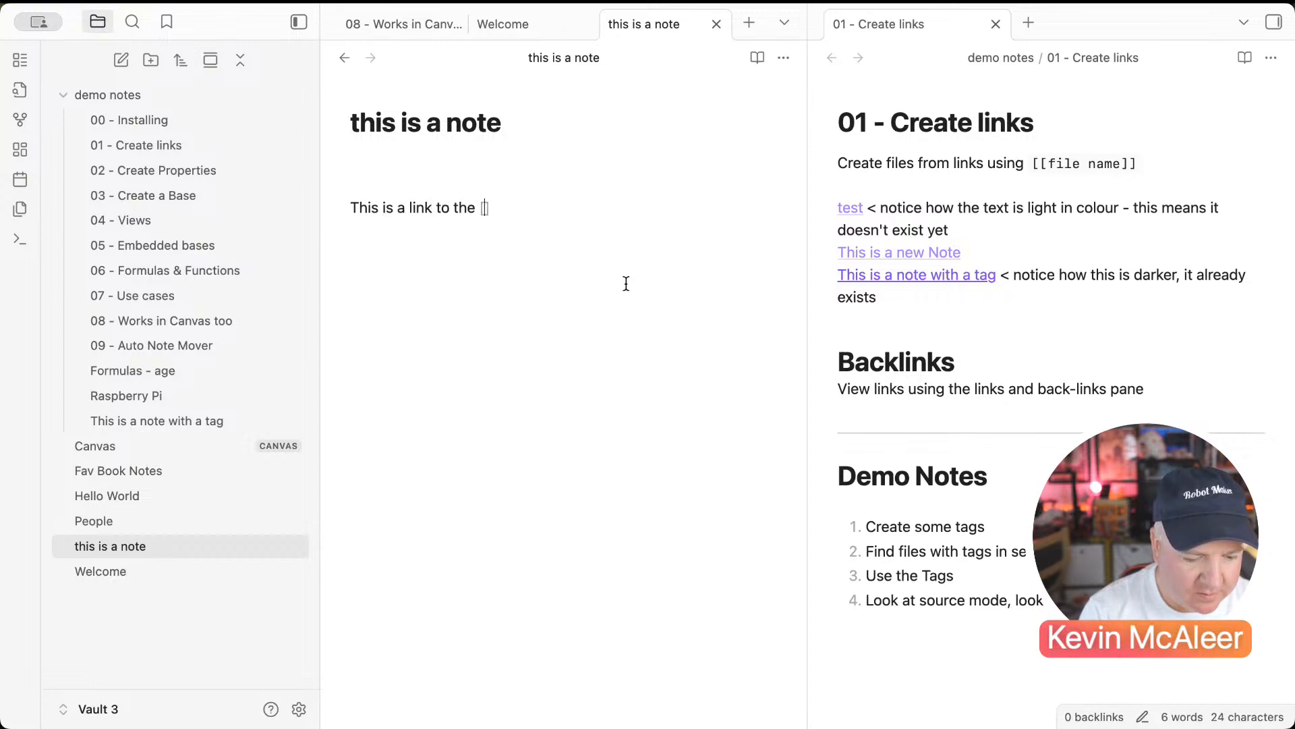
type("we")
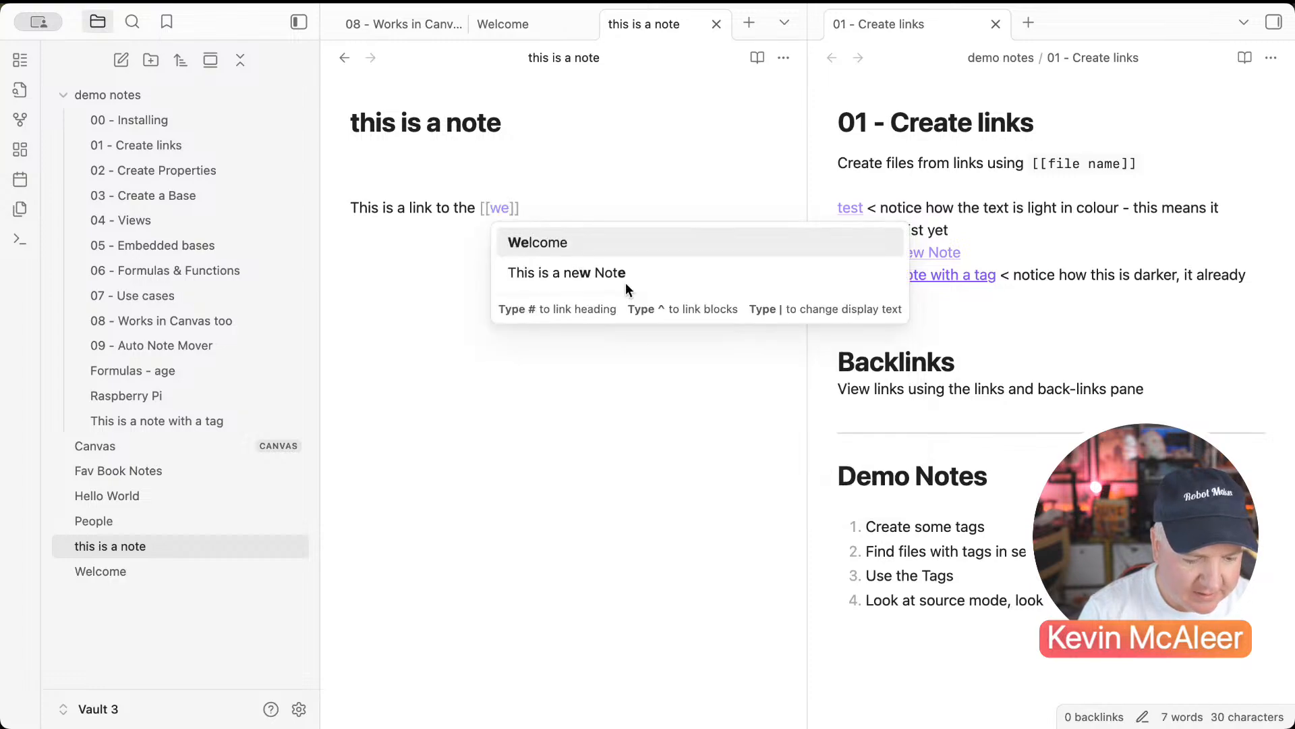
key("Return")
type("note")
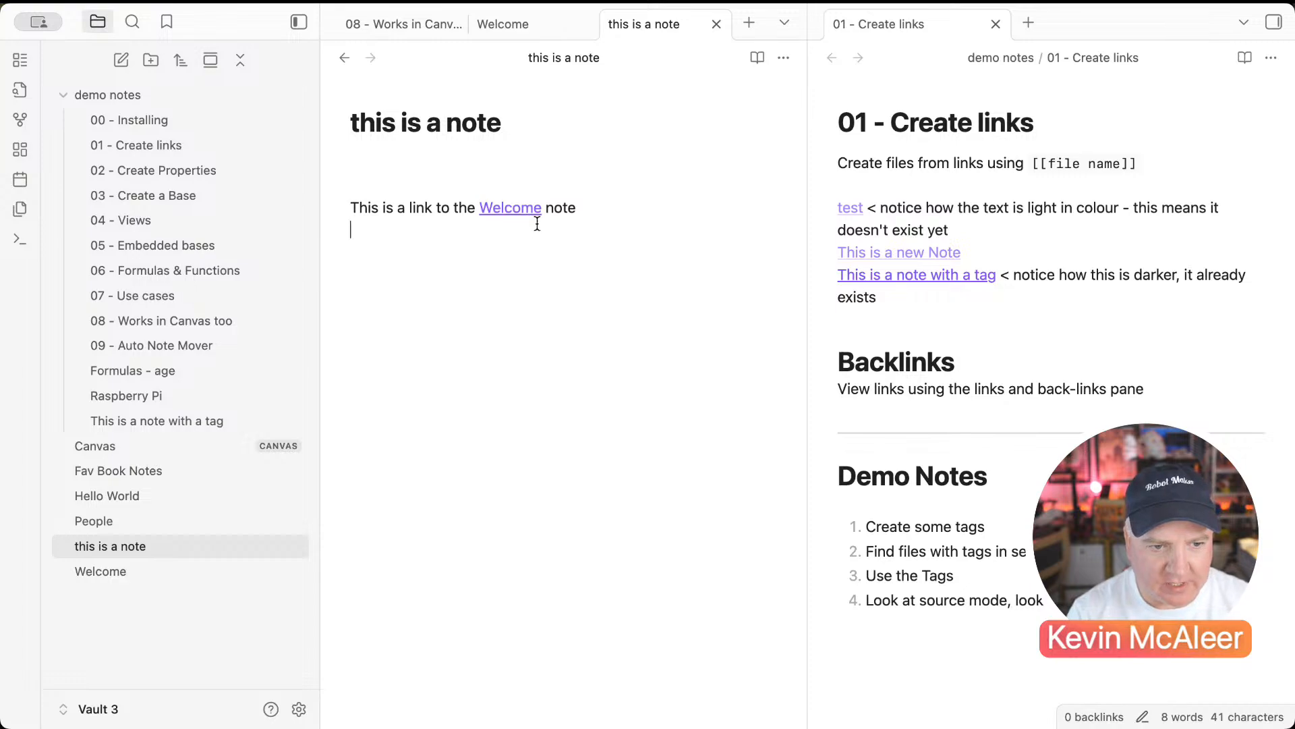
Step: Follow the Welcome link, navigate back and forth, and open the tags side panel
left_click(521, 210)
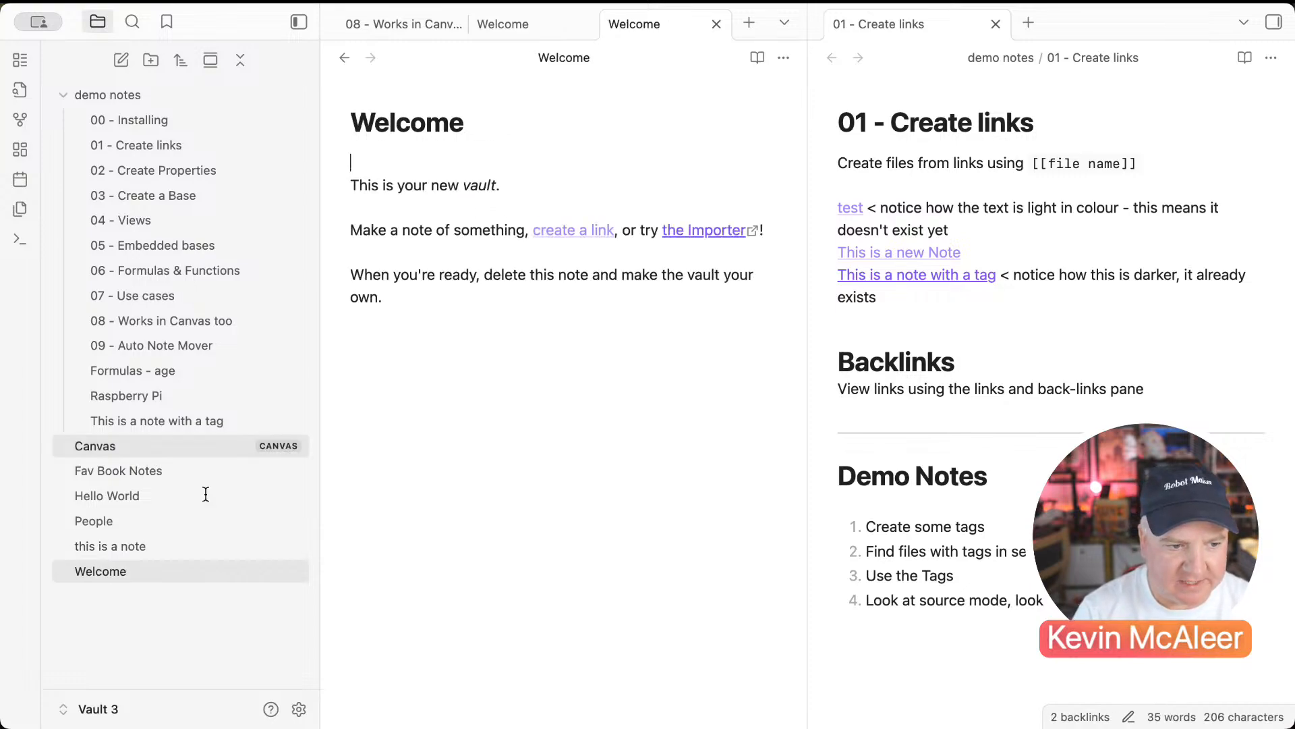
left_click(132, 548)
left_click(131, 568)
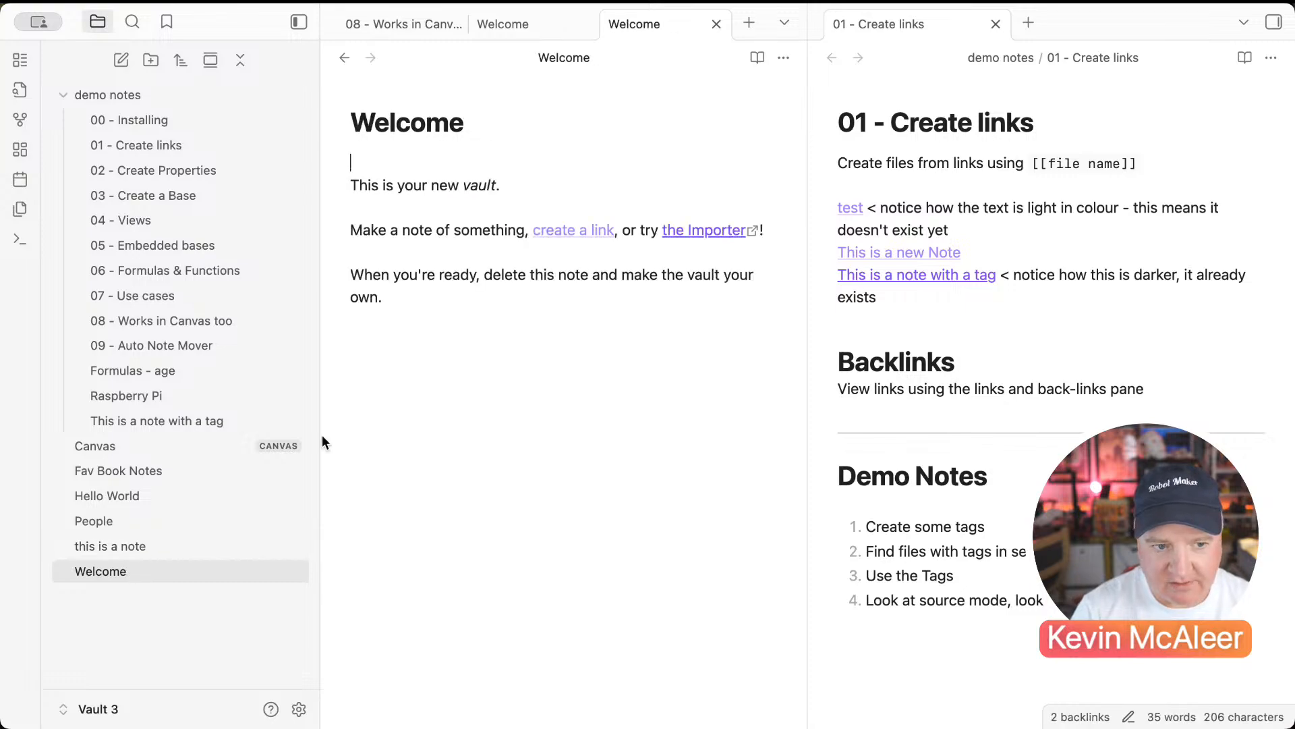
left_click(169, 546)
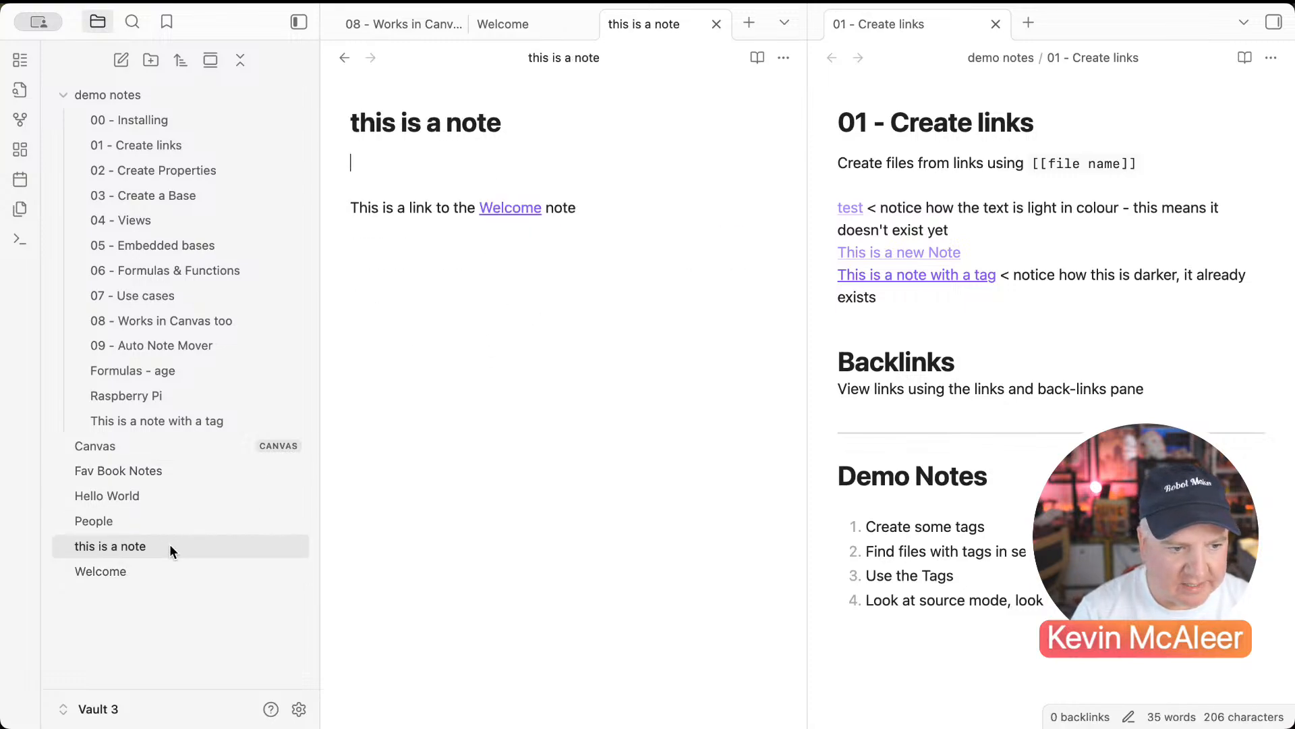
left_click(605, 214)
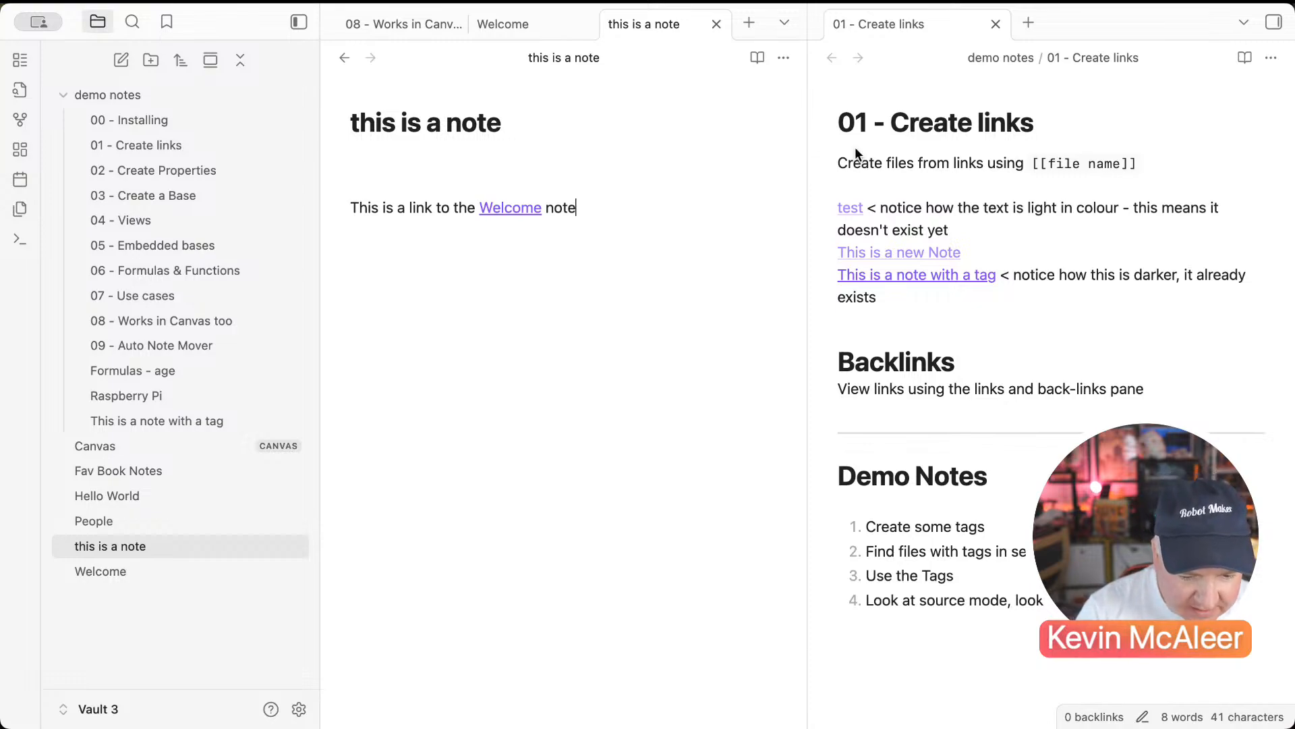
left_click(1277, 25)
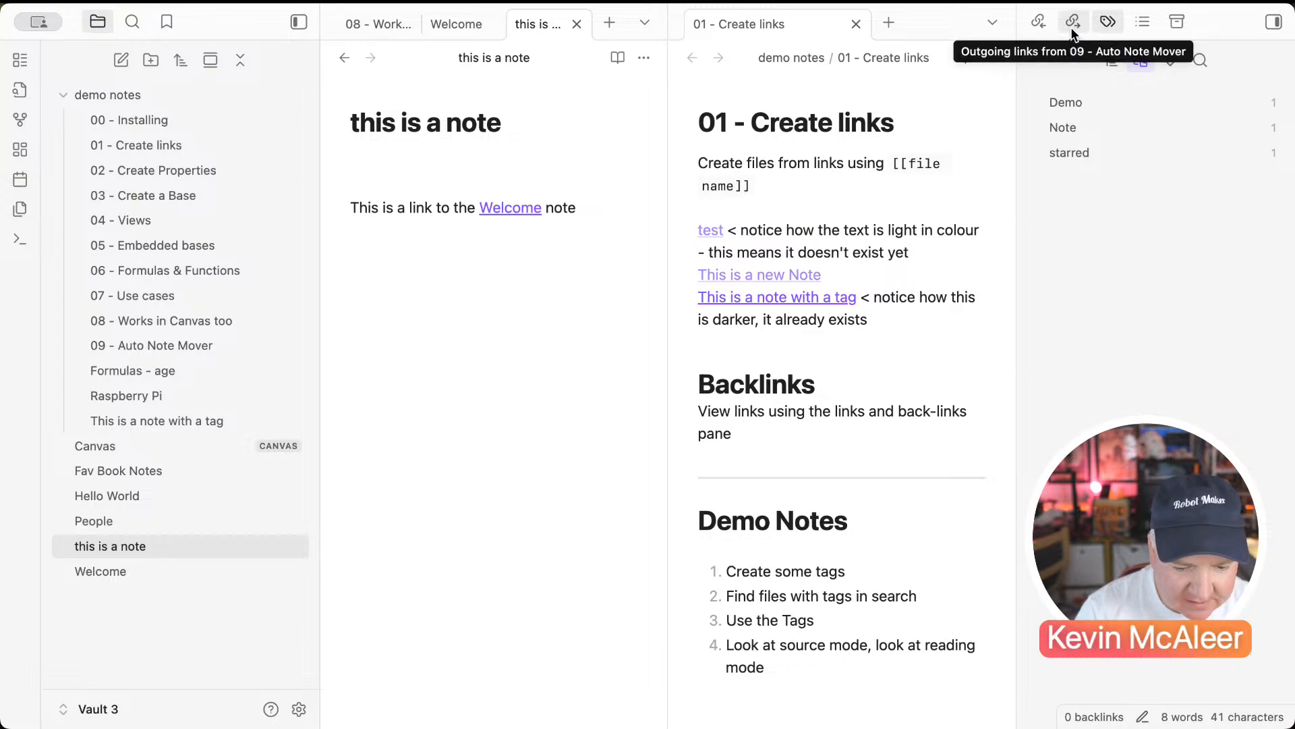
Step: Check the backlinks and outgoing links, then open Welcome from the outgoing links list
left_click(1038, 26)
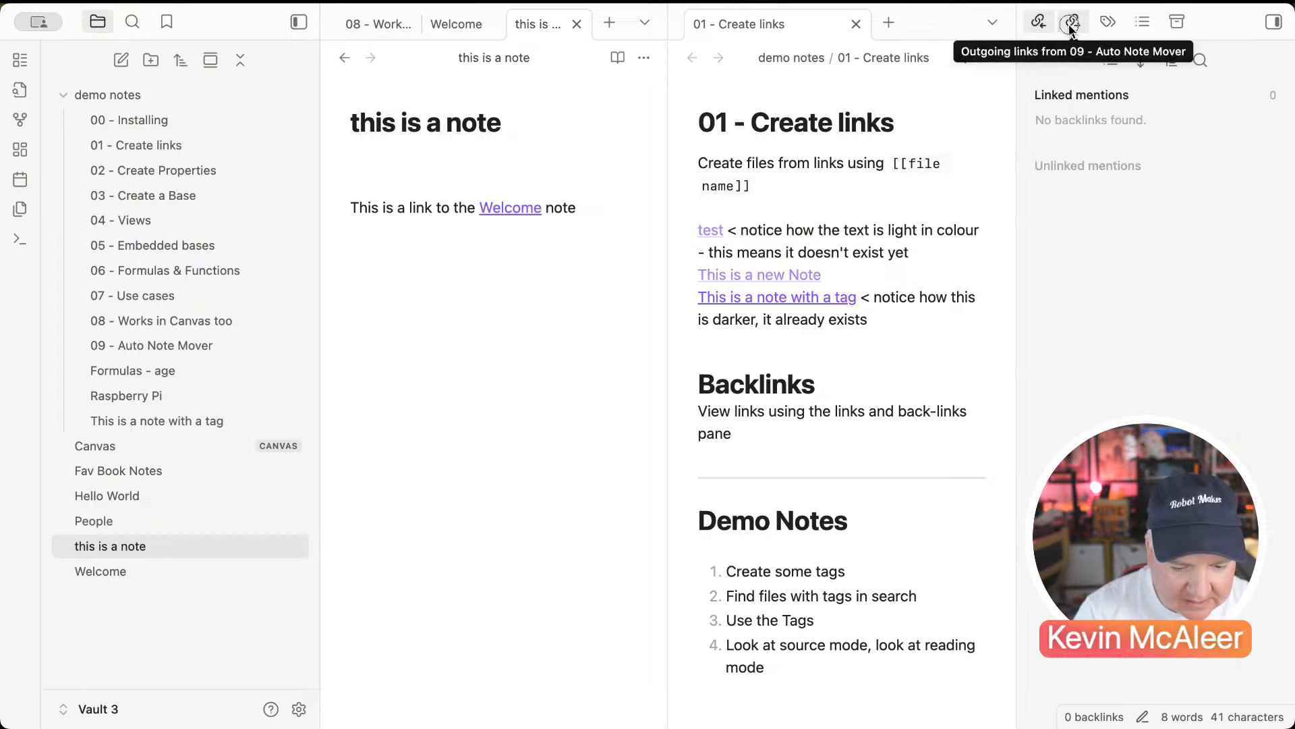
left_click(1072, 23)
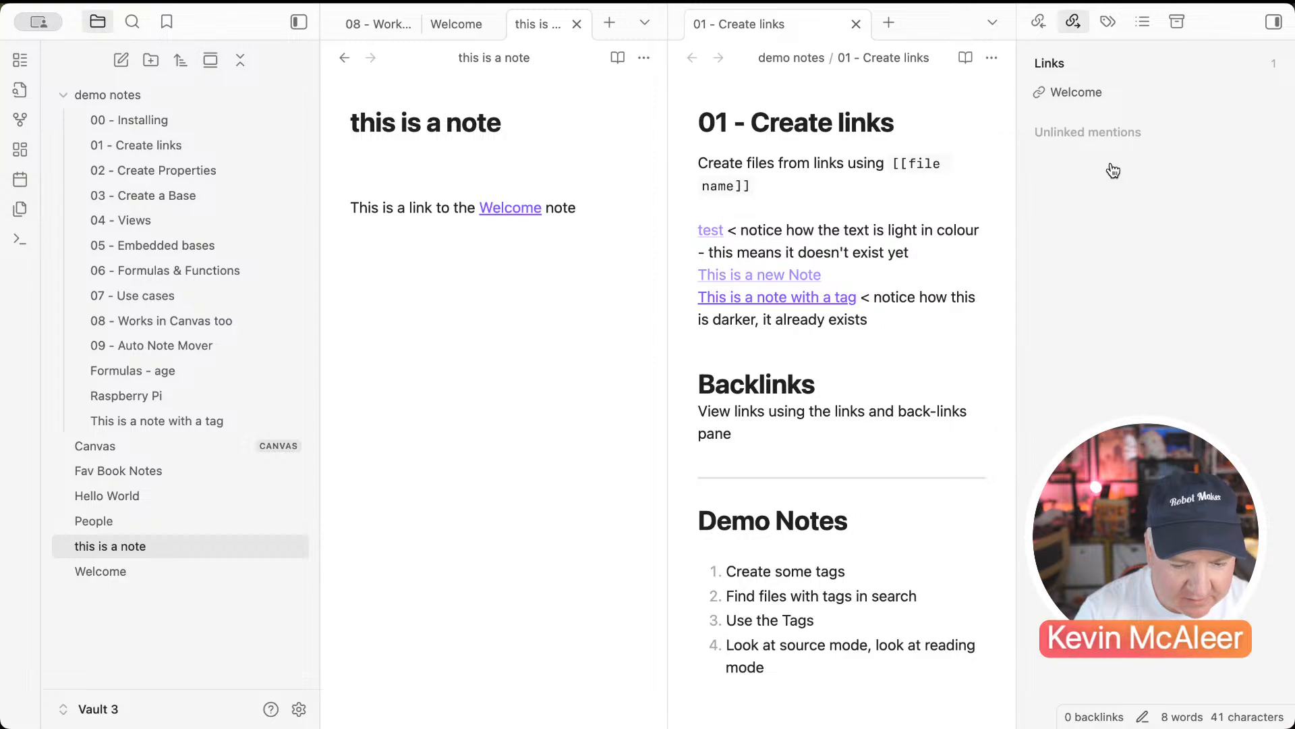
left_click(1078, 94)
Step: Add a [[this is a note]] link on Welcome's last line
left_click(514, 388)
type("[[")
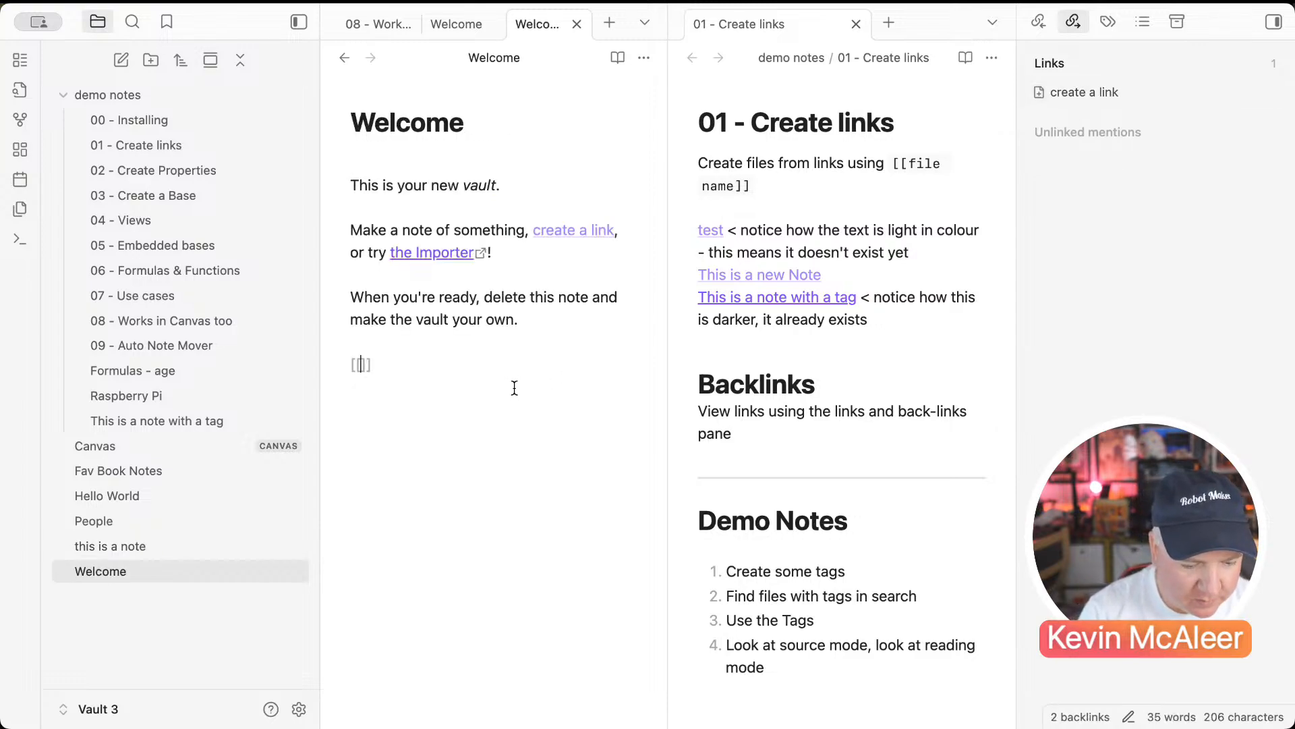
left_click(515, 394)
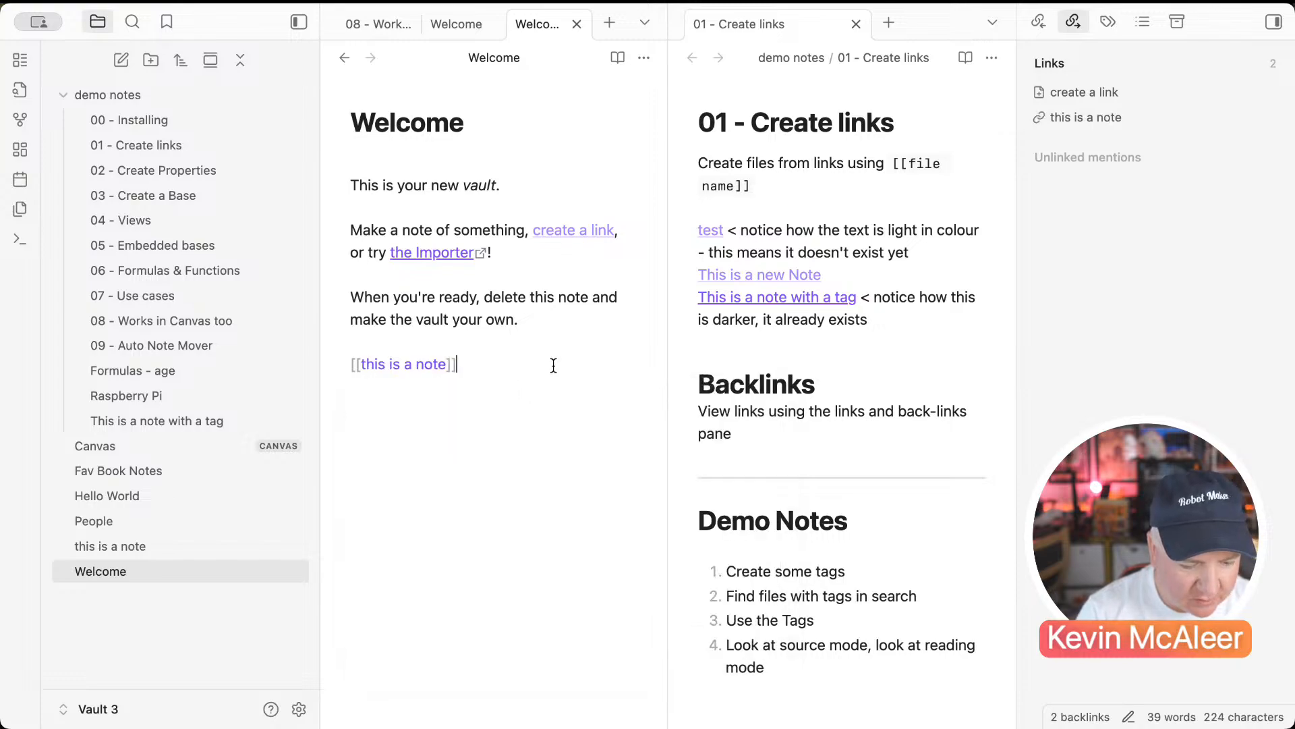
key("Return")
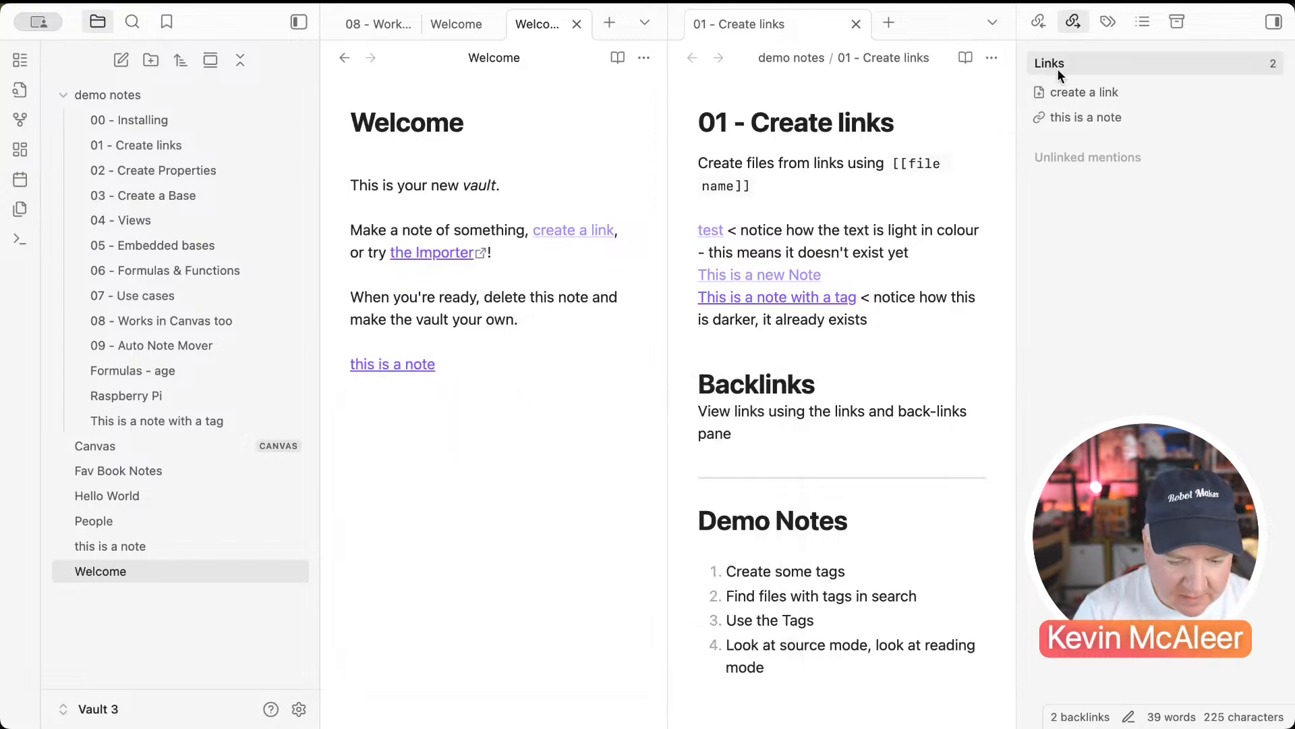
Step: Follow the link back to 'this is a note', check its backlinks, and open the graph view
left_click(405, 366)
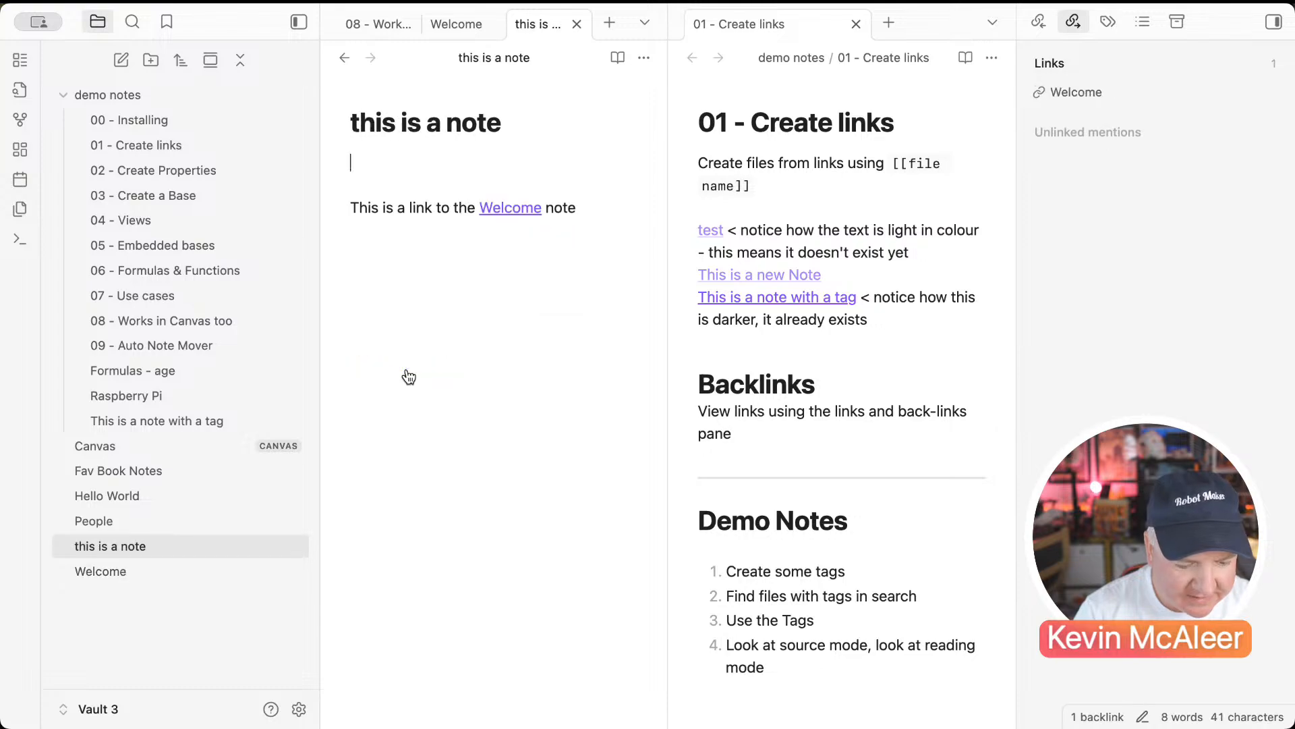
left_click(1037, 22)
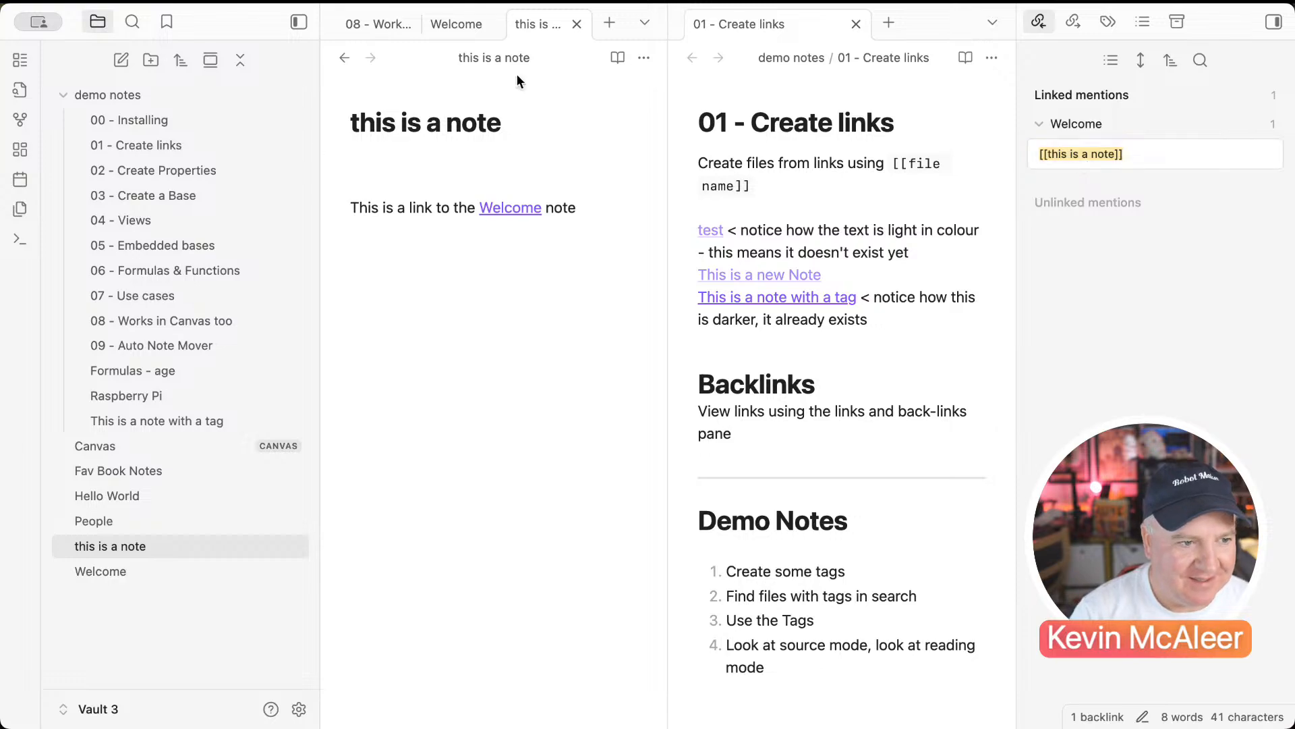
left_click(25, 125)
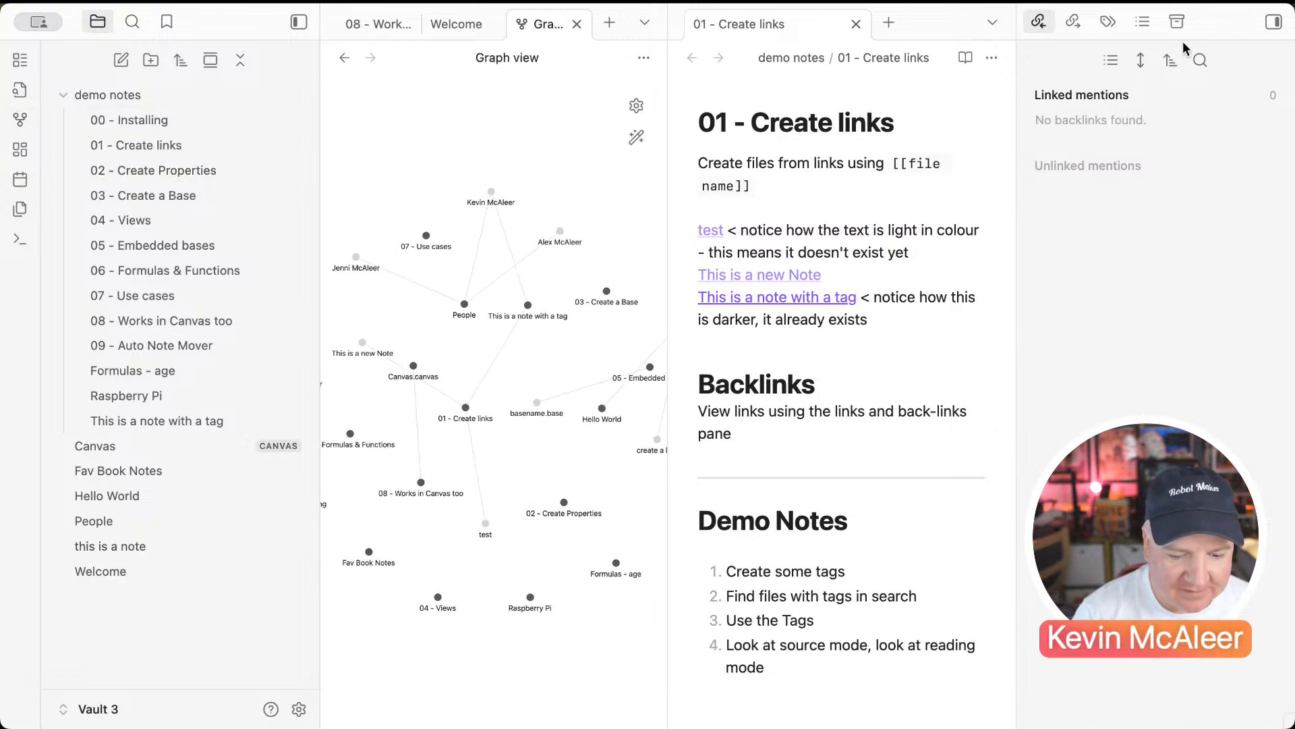
Step: Close the right sidebar, zoom the graph in and out, then reopen 'this is a note'
left_click(1275, 22)
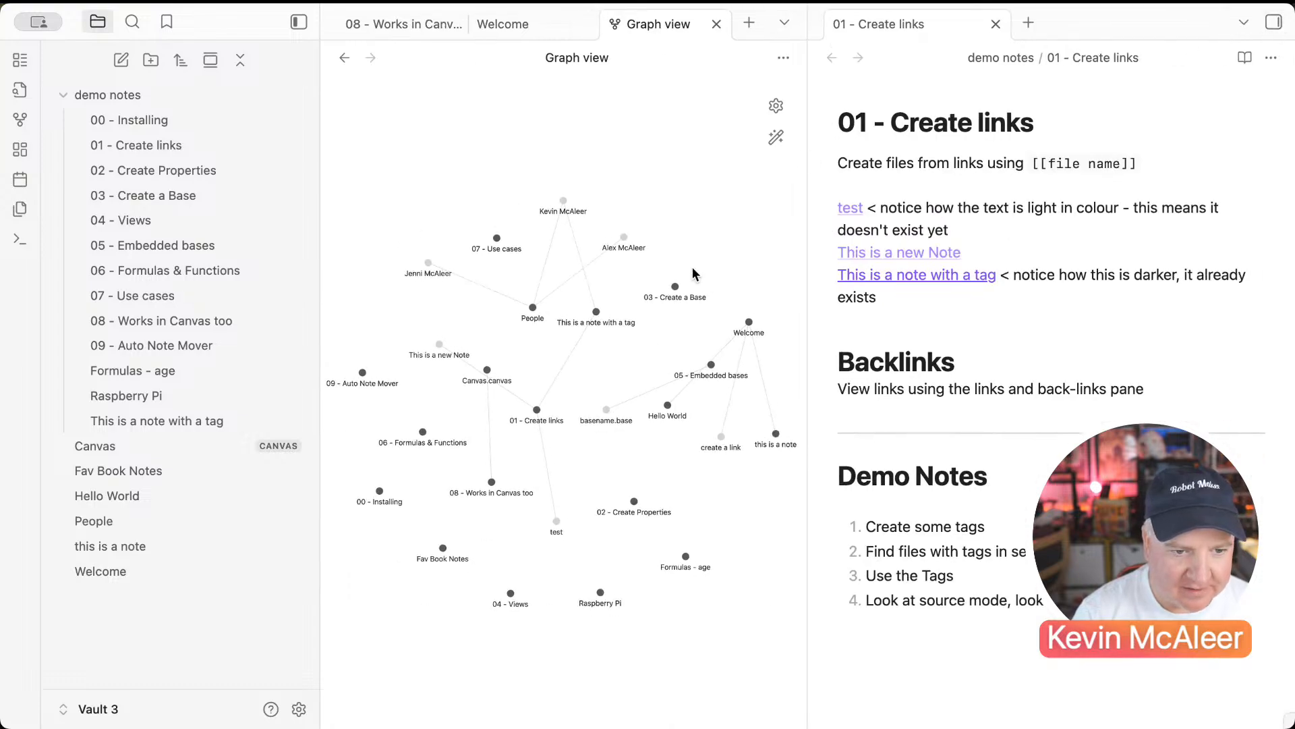
scroll(635, 408, "up", 5)
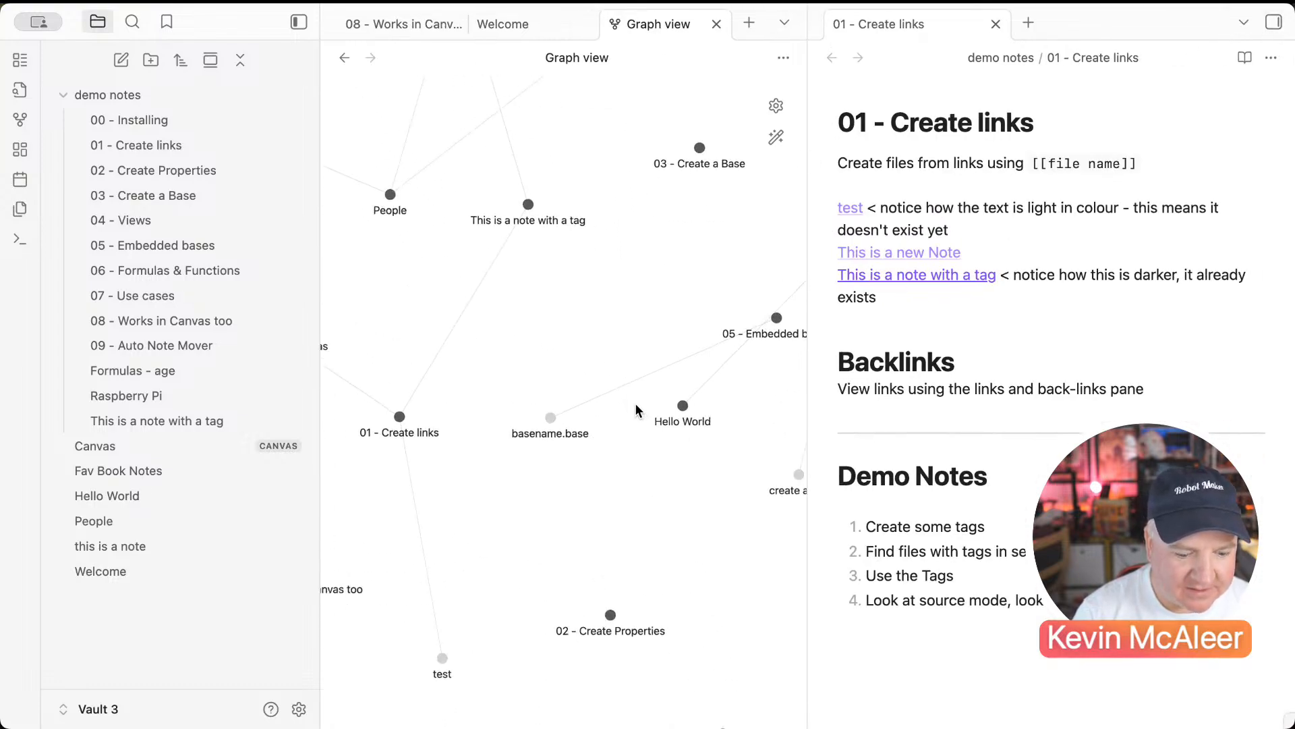
scroll(635, 408, "down", 4)
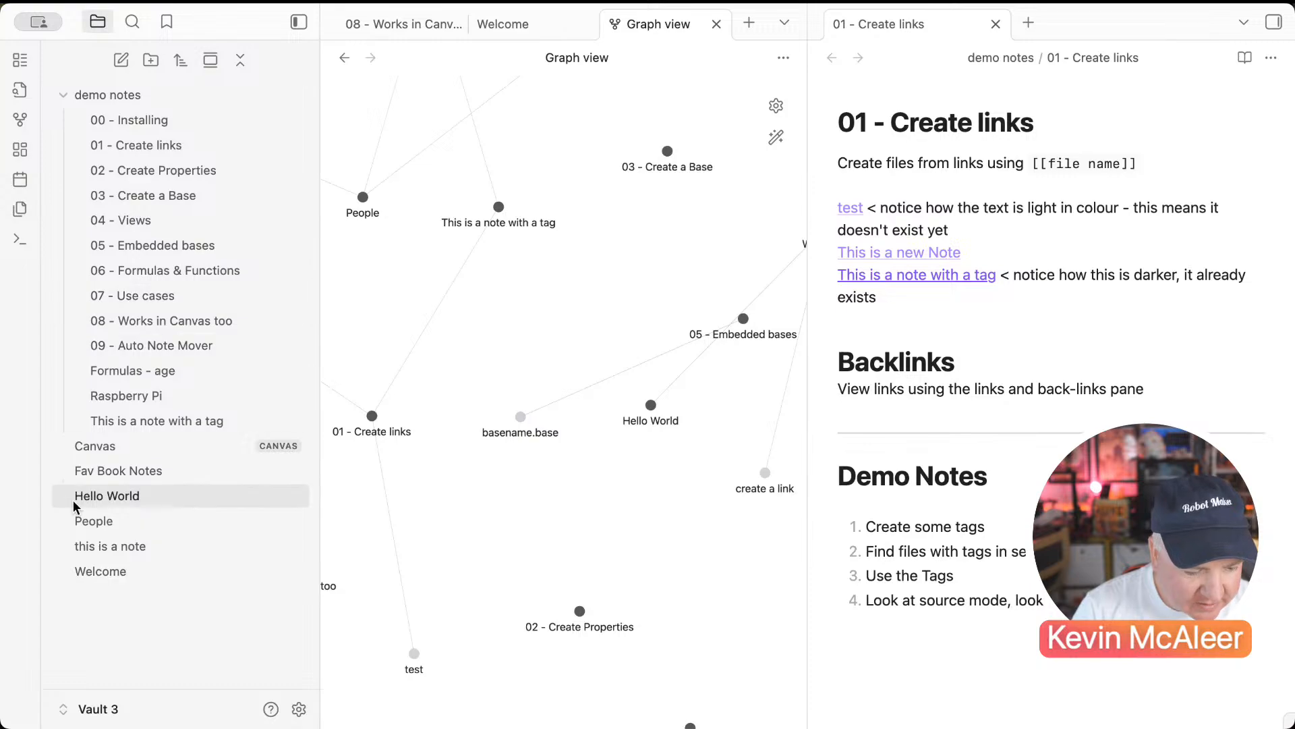
left_click(110, 546)
Step: Add a [[this is a new note]] link below the Welcome link and click it to create that note
left_click(546, 264)
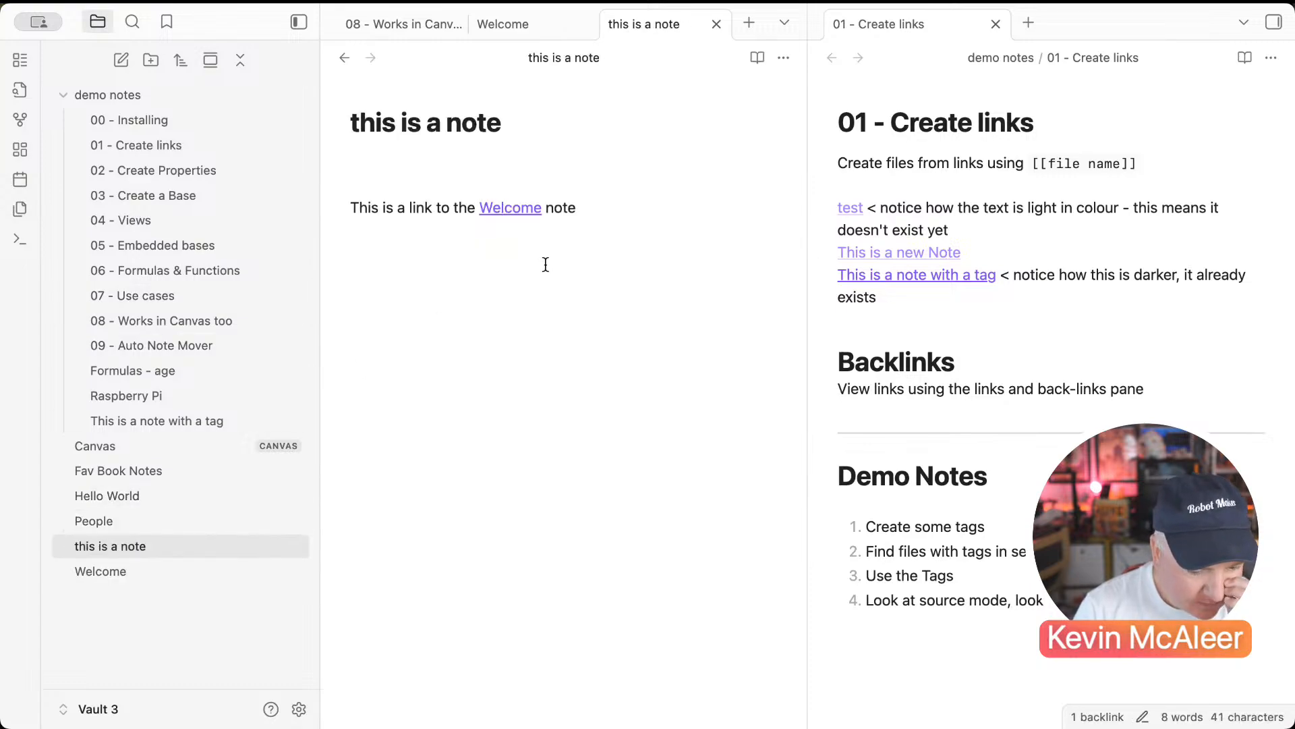
key("Return")
key("Return")
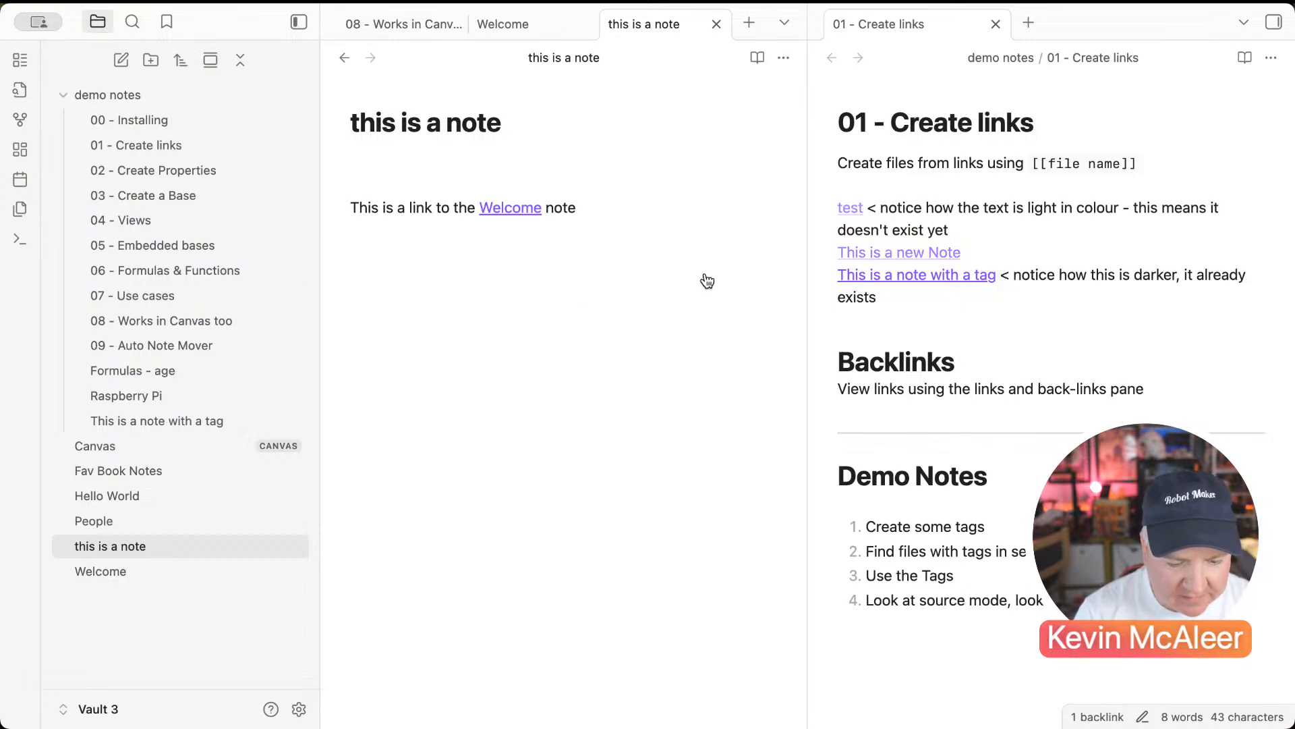
left_click(623, 262)
type("[[this is a ne")
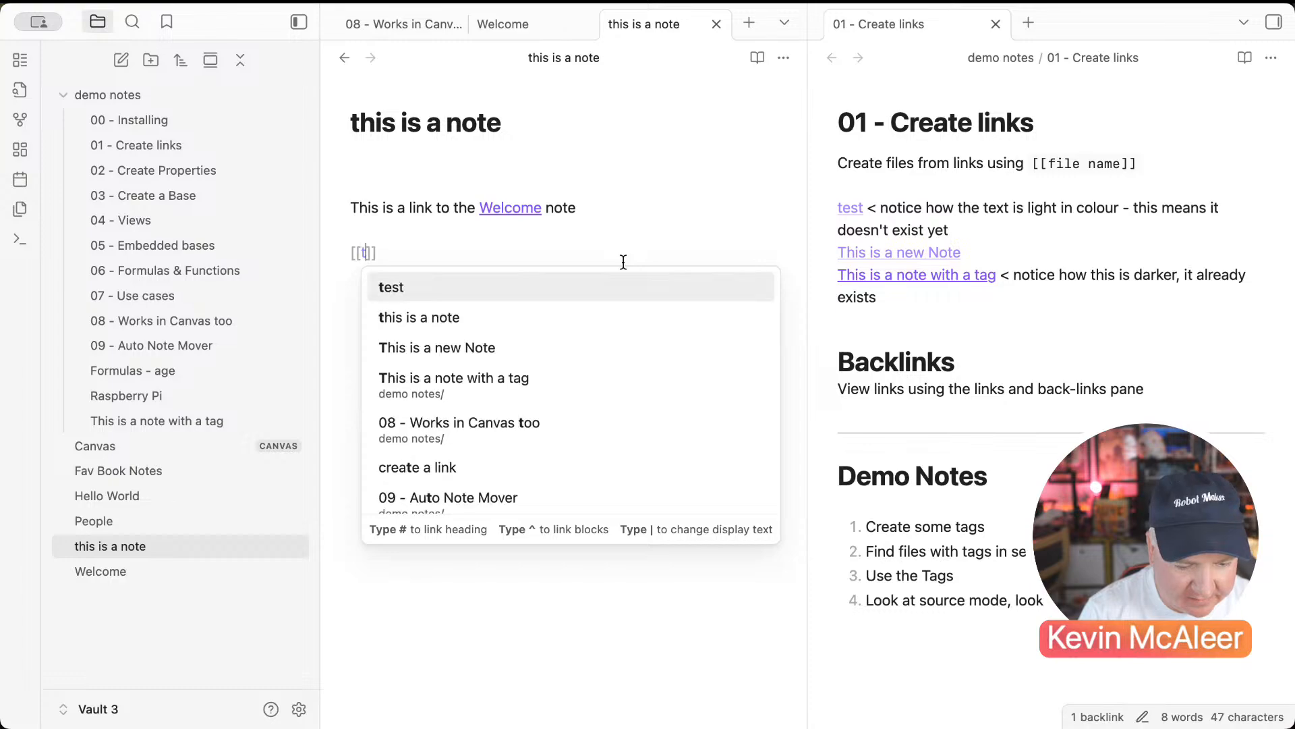
type("w note")
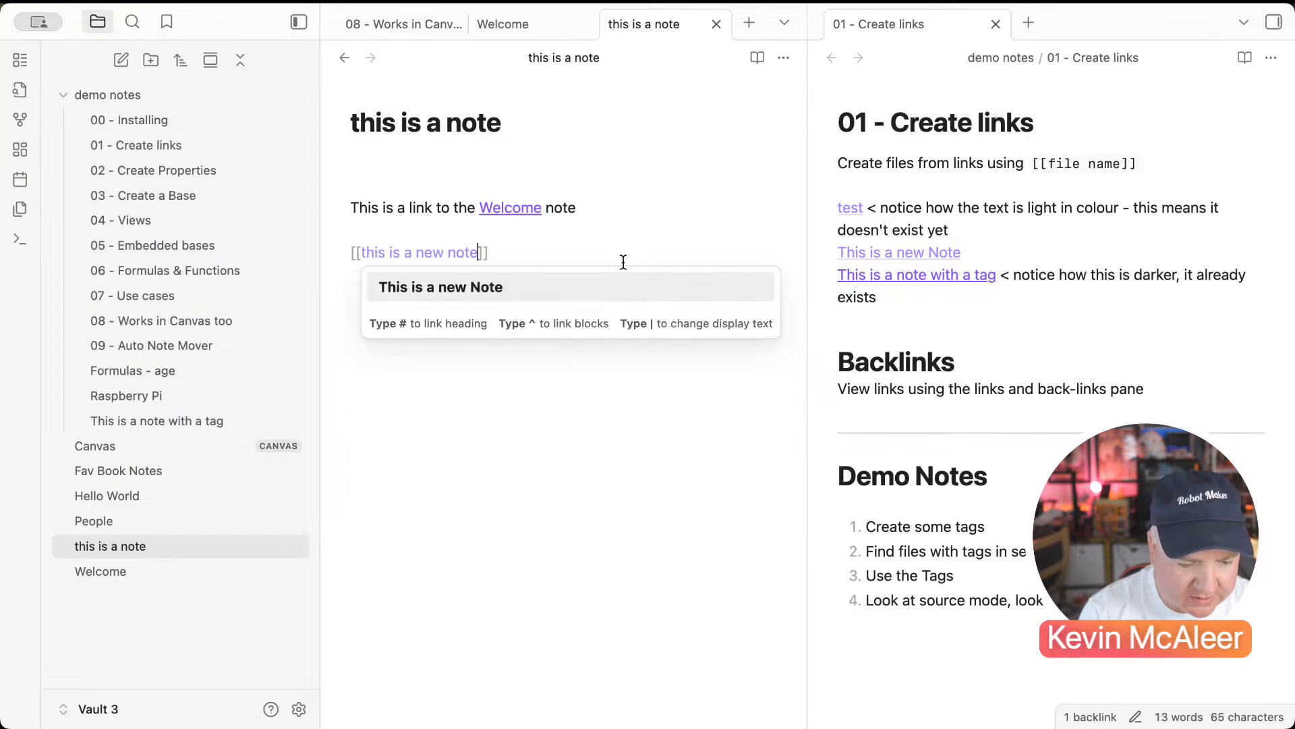
type("]]")
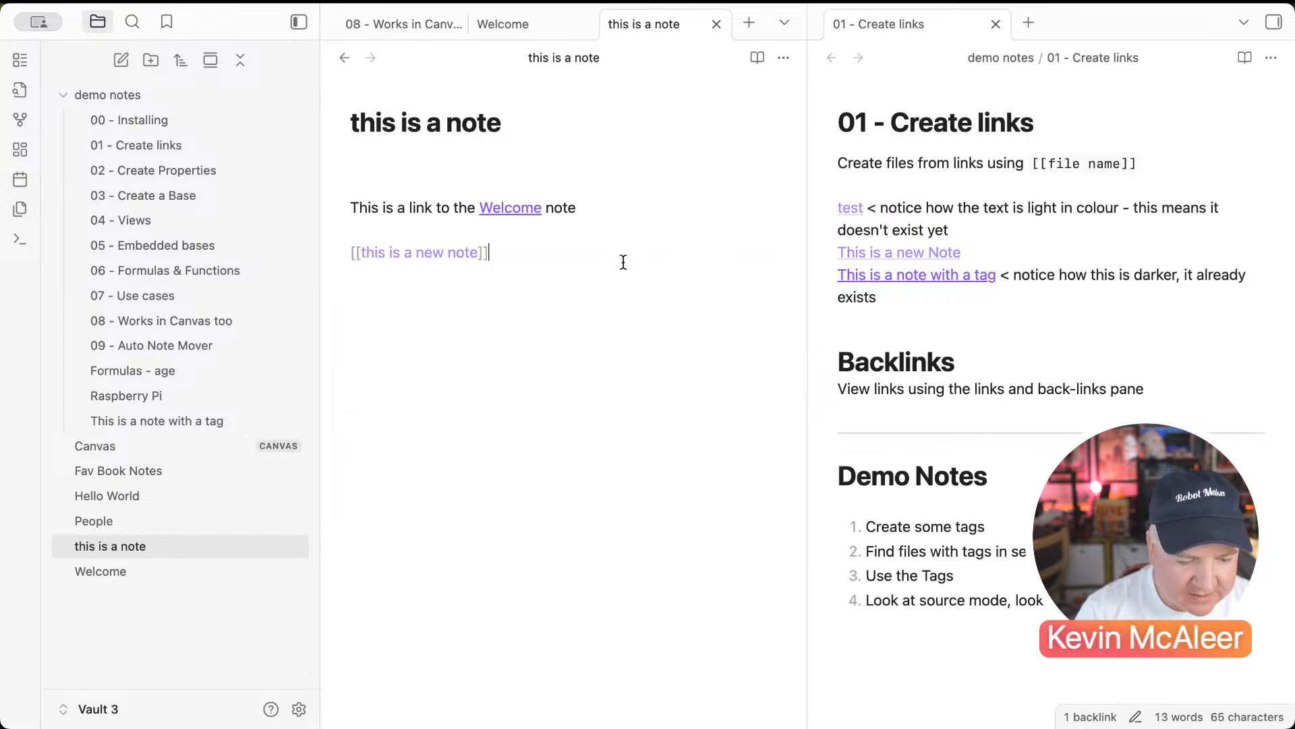
key("Return")
left_click(538, 296)
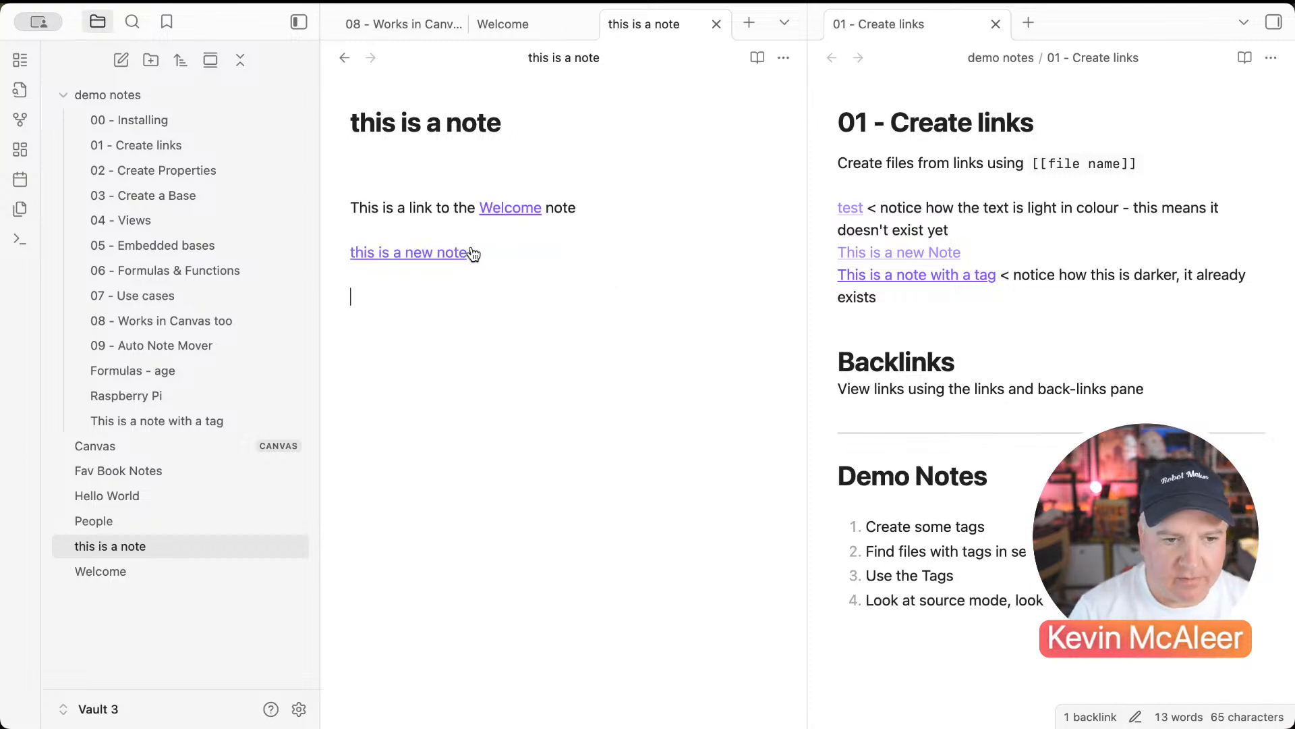
left_click(397, 255)
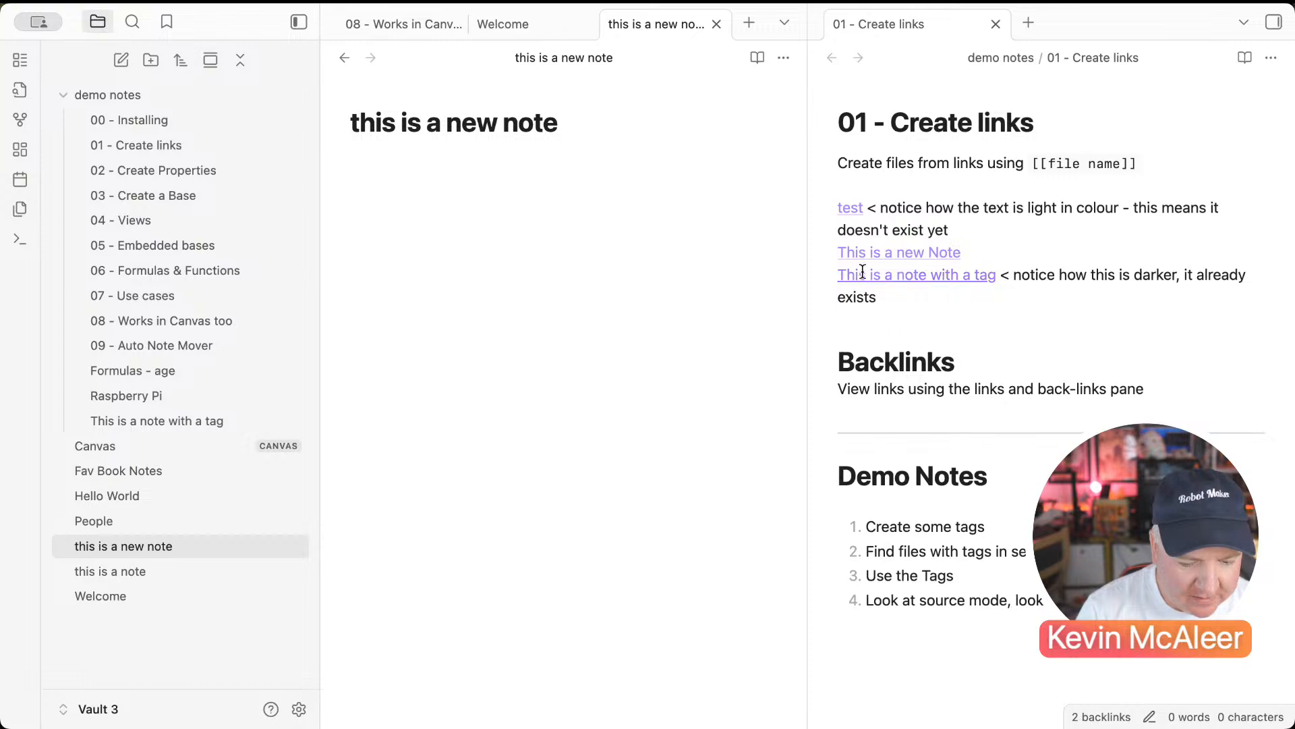
Step: Follow the link to 'this is a new note' in the right pane, then go back to 01 - Create links
left_click(870, 253)
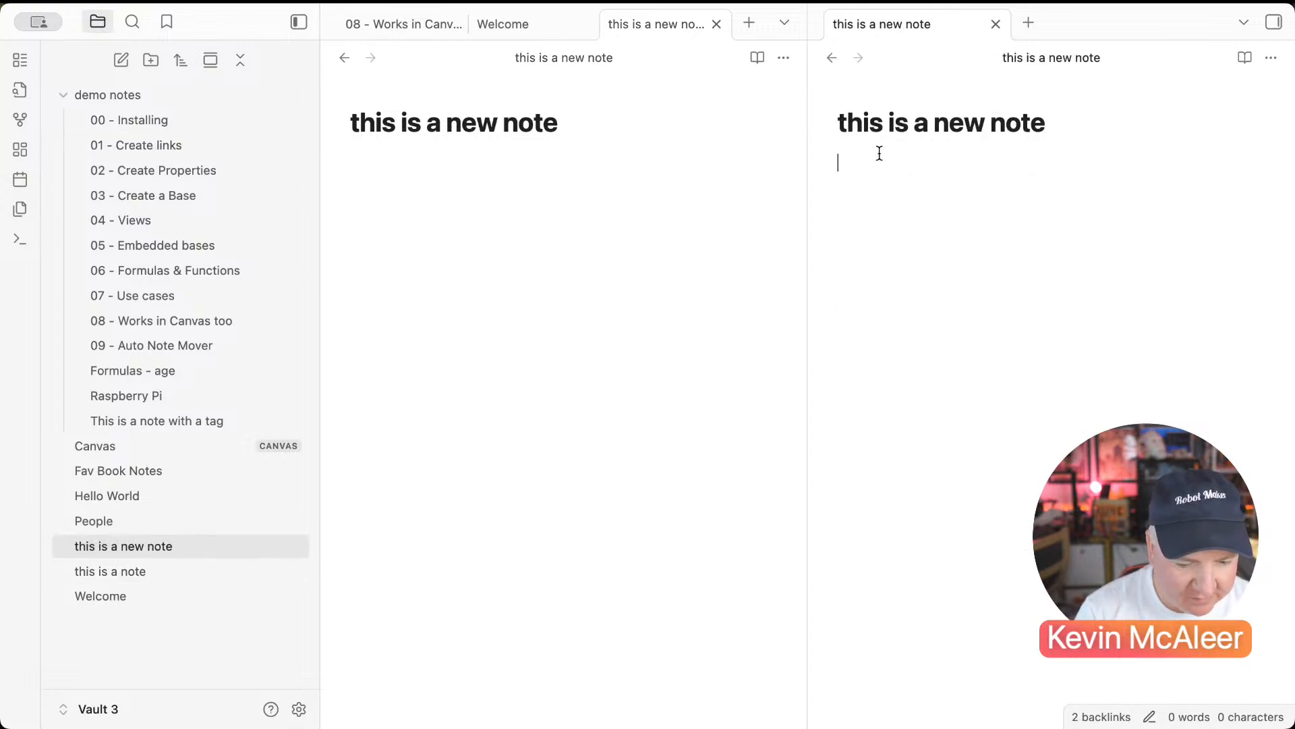
left_click(833, 59)
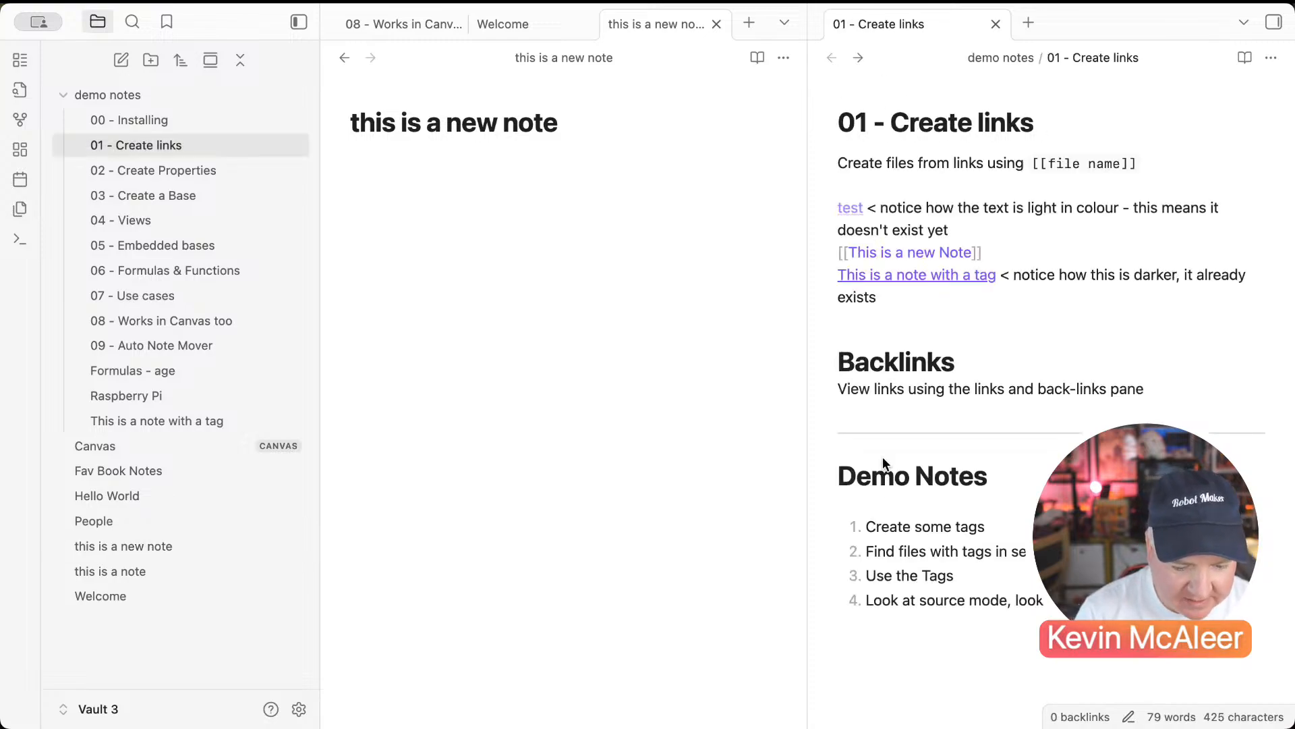
scroll(920, 524, "down", 1)
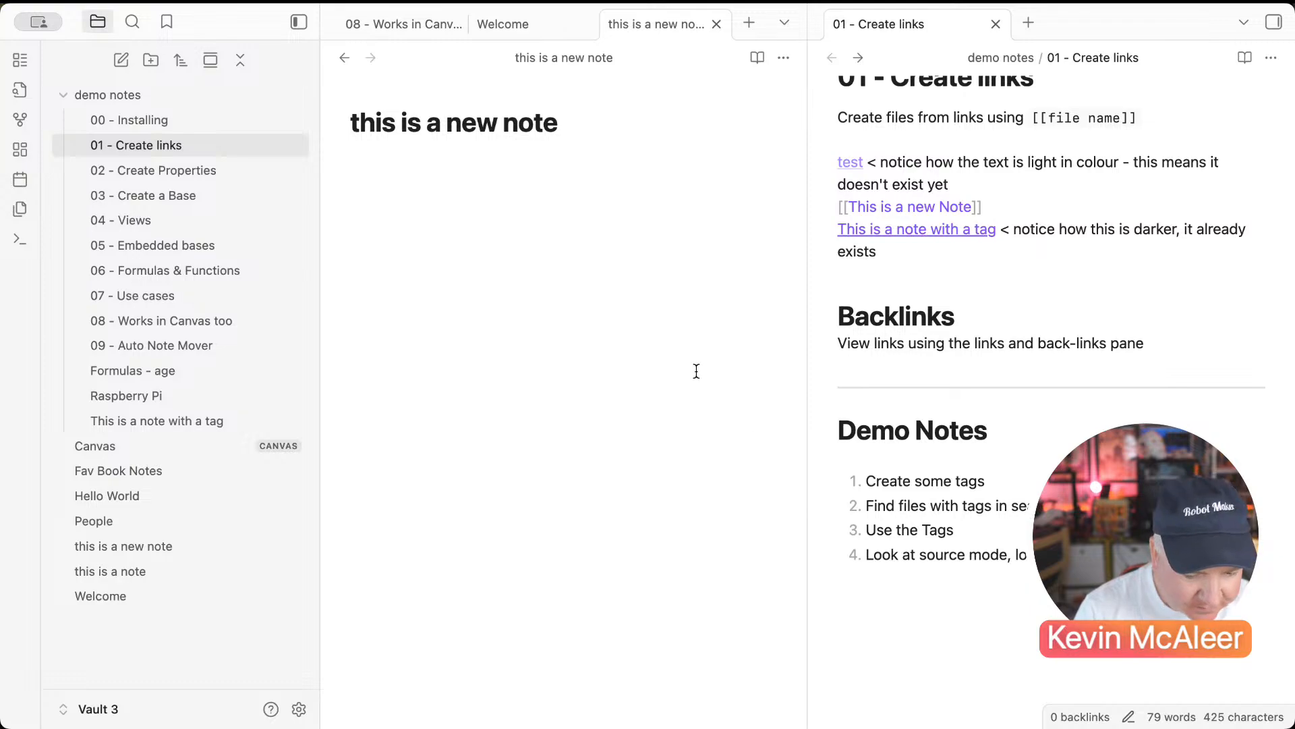
scroll(923, 327, "up", 1)
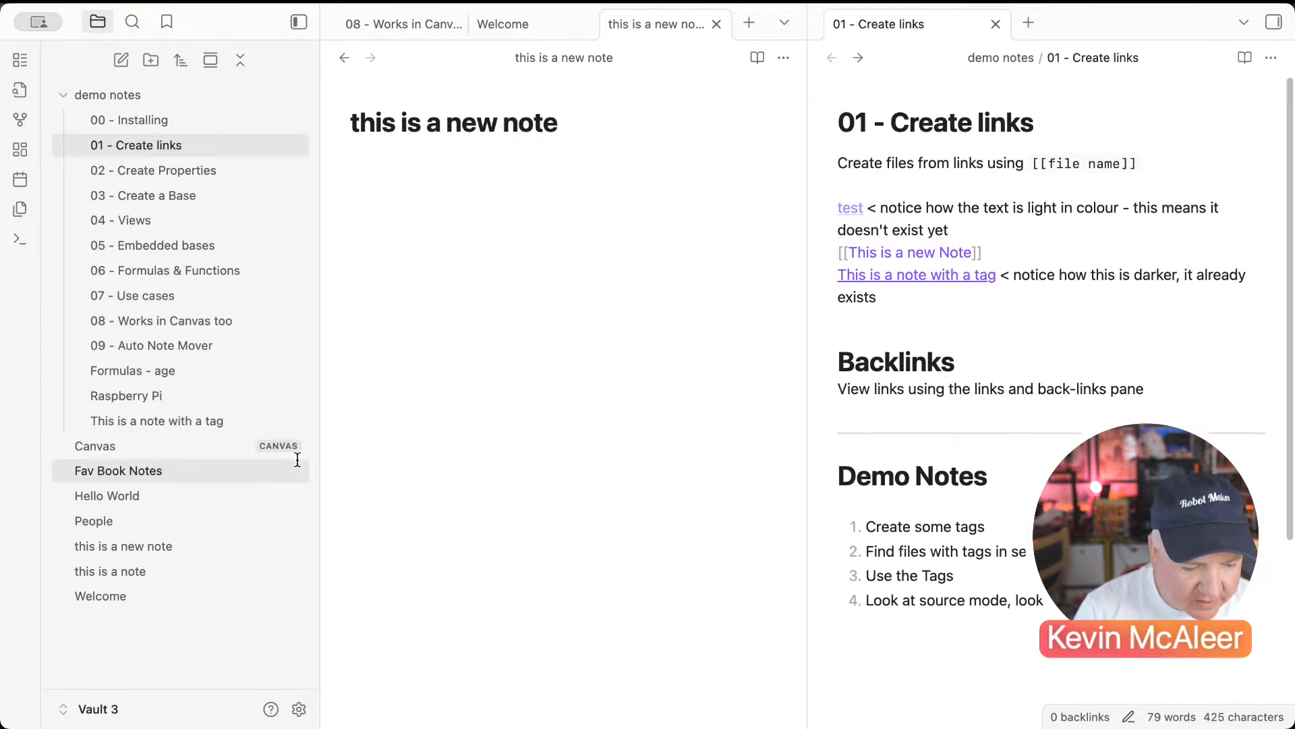
Step: Open notes from the file explorer, return the right pane to 01 - Create links, and open Welcome in the middle pane
left_click(135, 544)
left_click(123, 573)
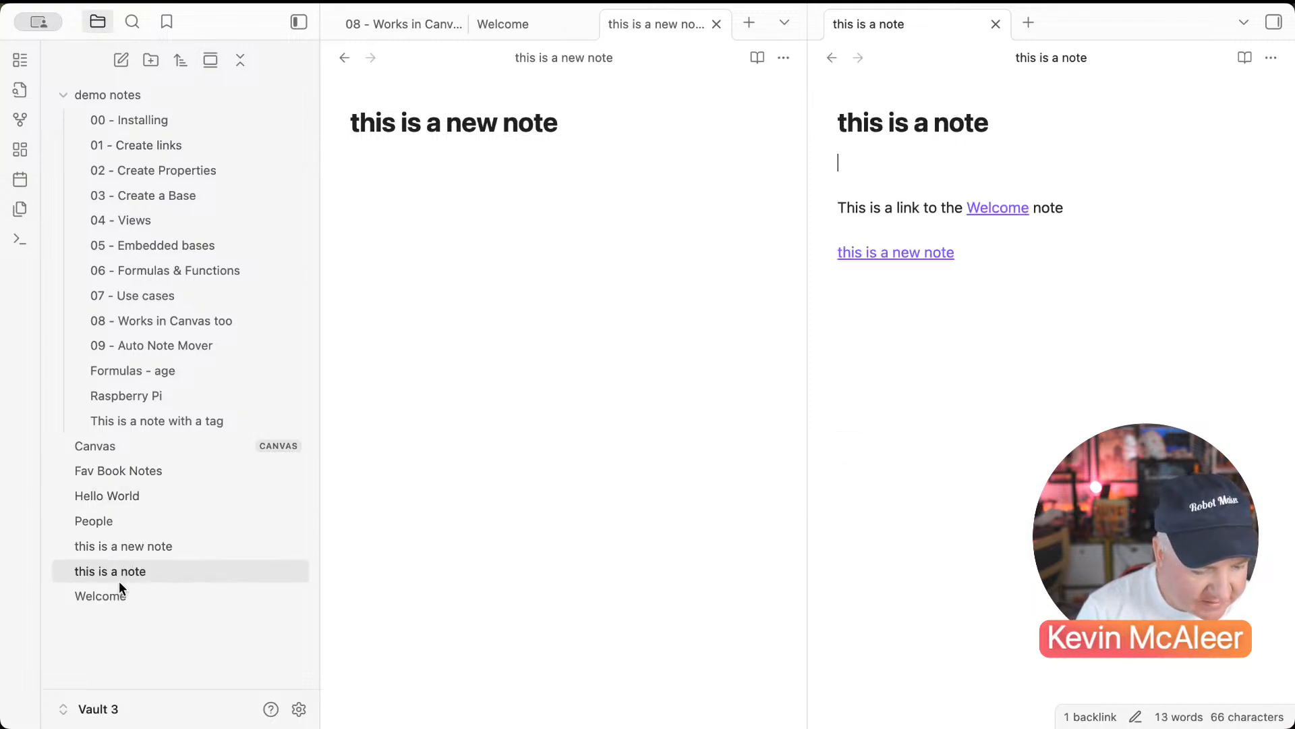
left_click(119, 593)
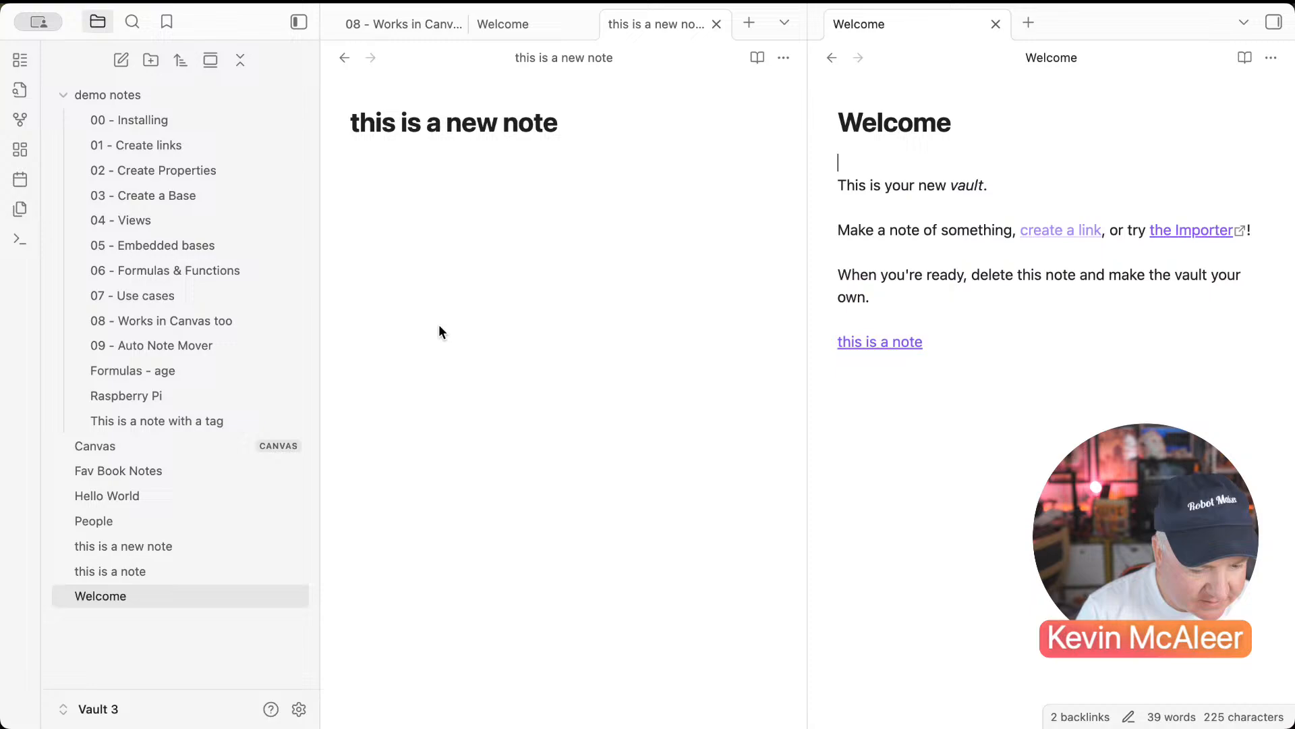
left_click(834, 59)
left_click(834, 58)
left_click(834, 59)
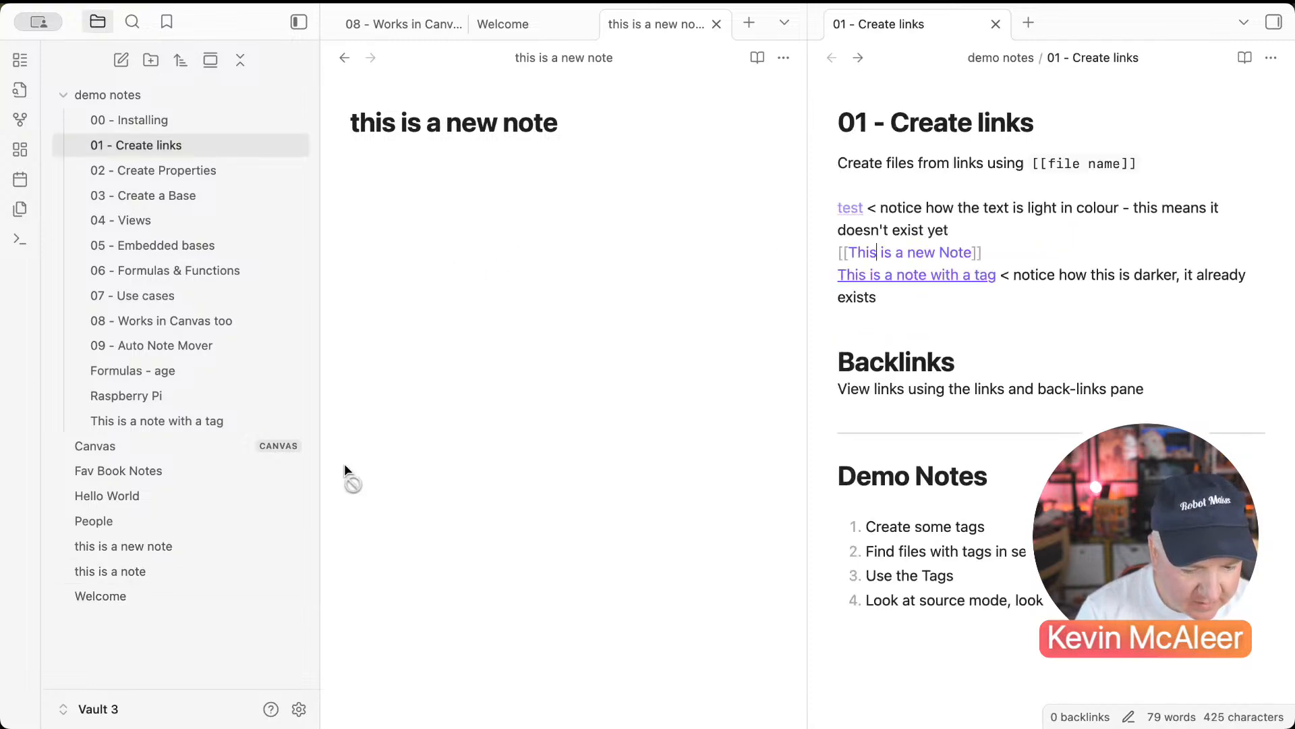
left_click(368, 432)
left_click(113, 597)
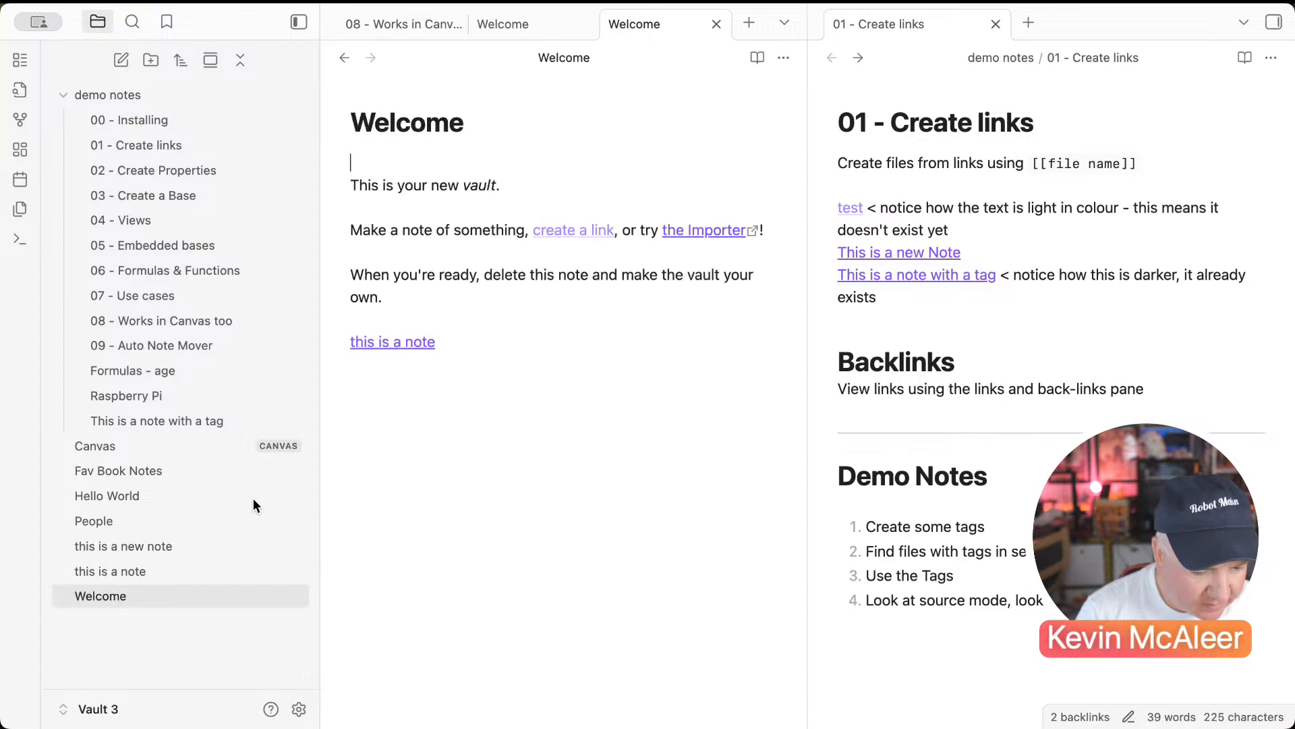
Step: Tag the Welcome note #Note below its 'this is a note' link, then open Hello World
left_click(484, 365)
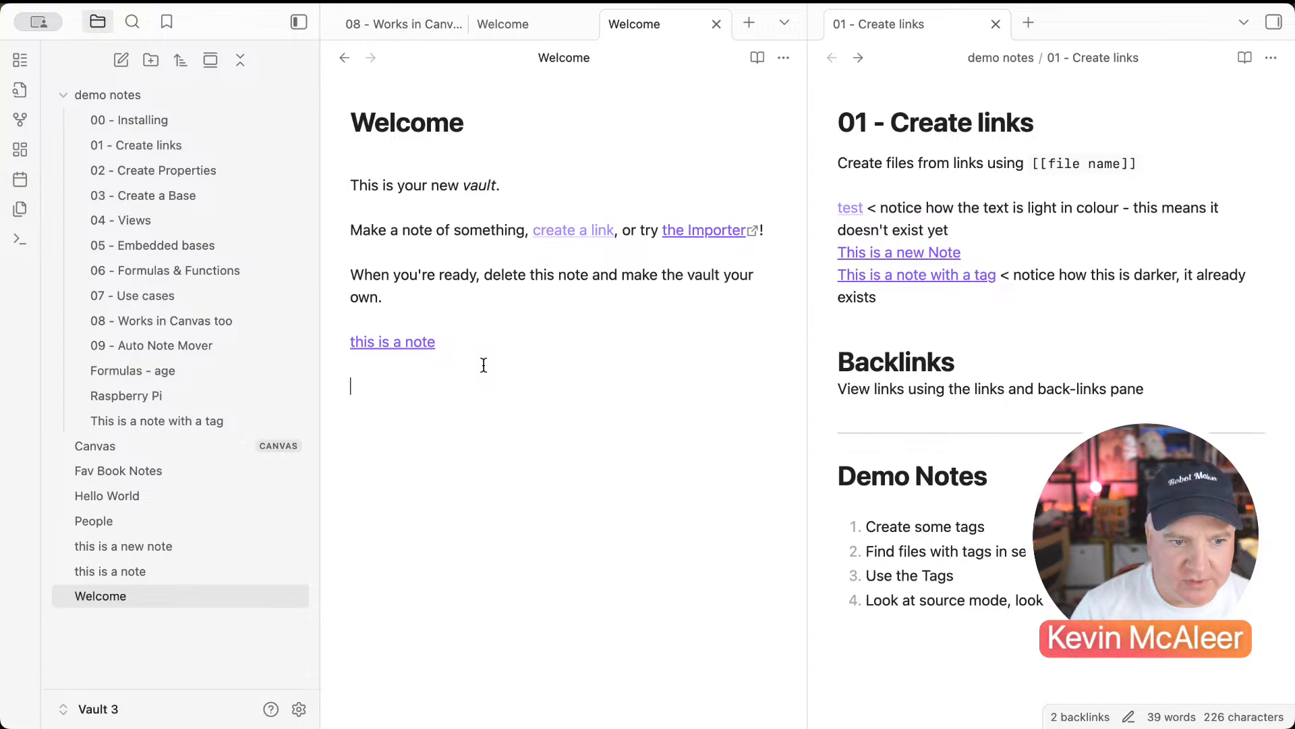
type("#")
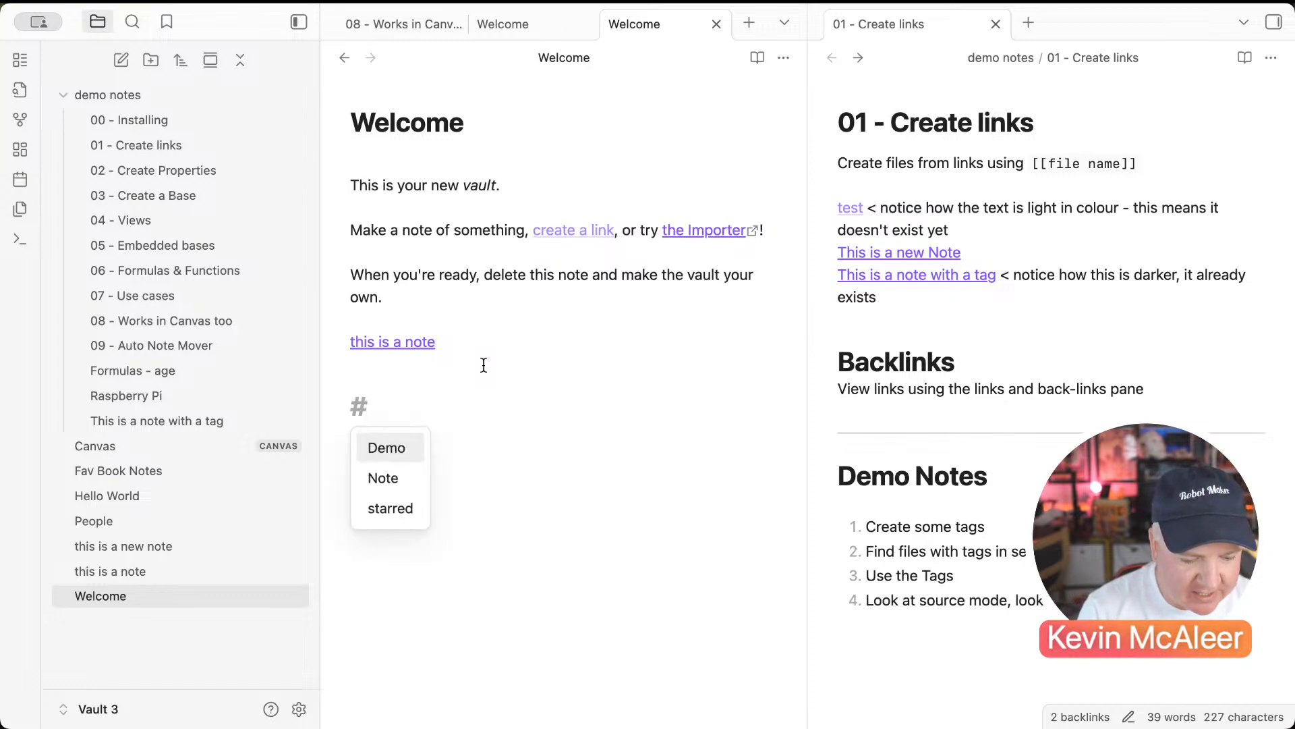
type("note")
key("Return")
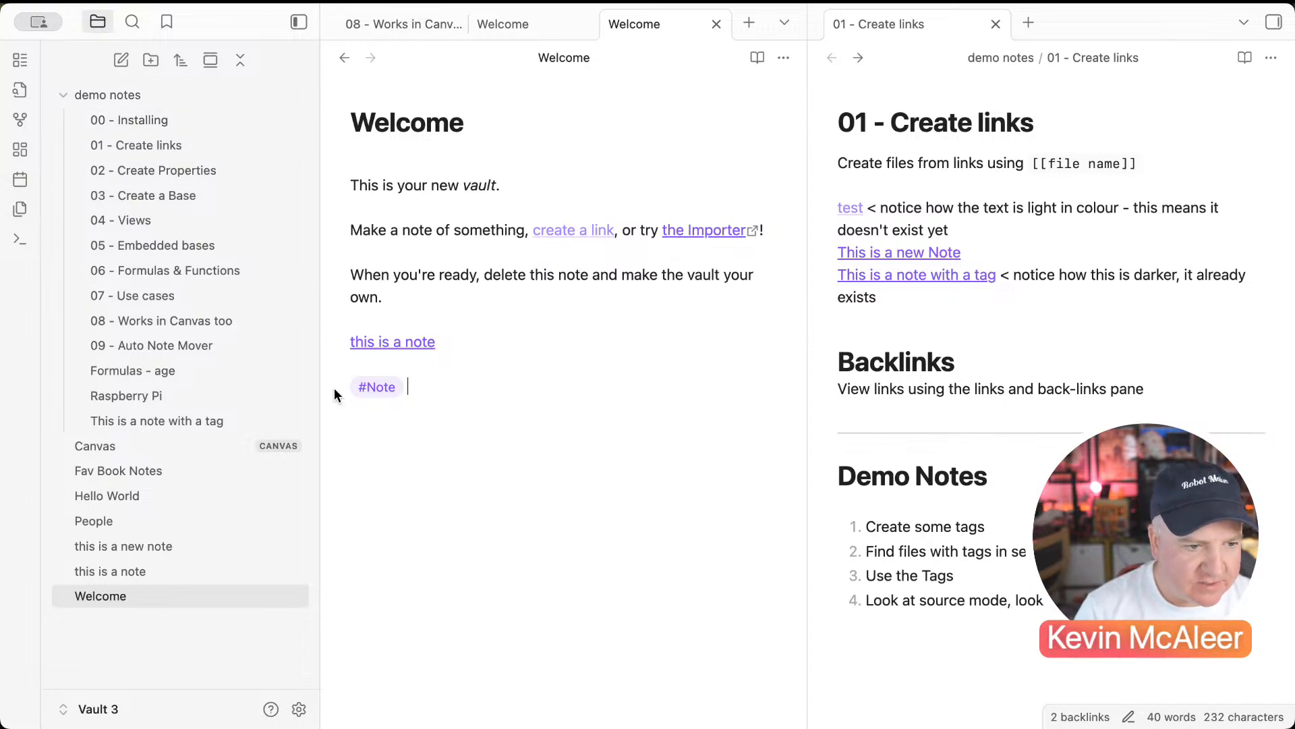
left_click(158, 496)
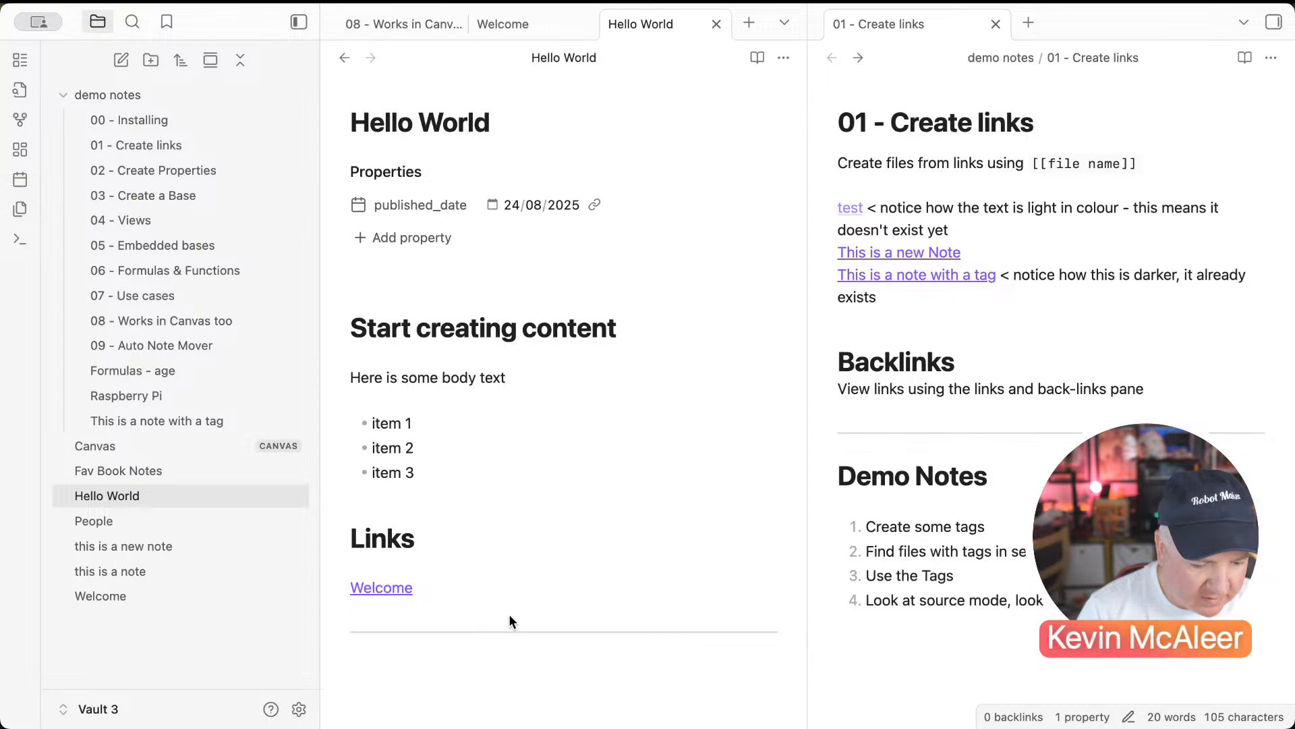
Step: Add a #giraffe tag on a new line below Hello World's Welcome link
key("Return")
type("#")
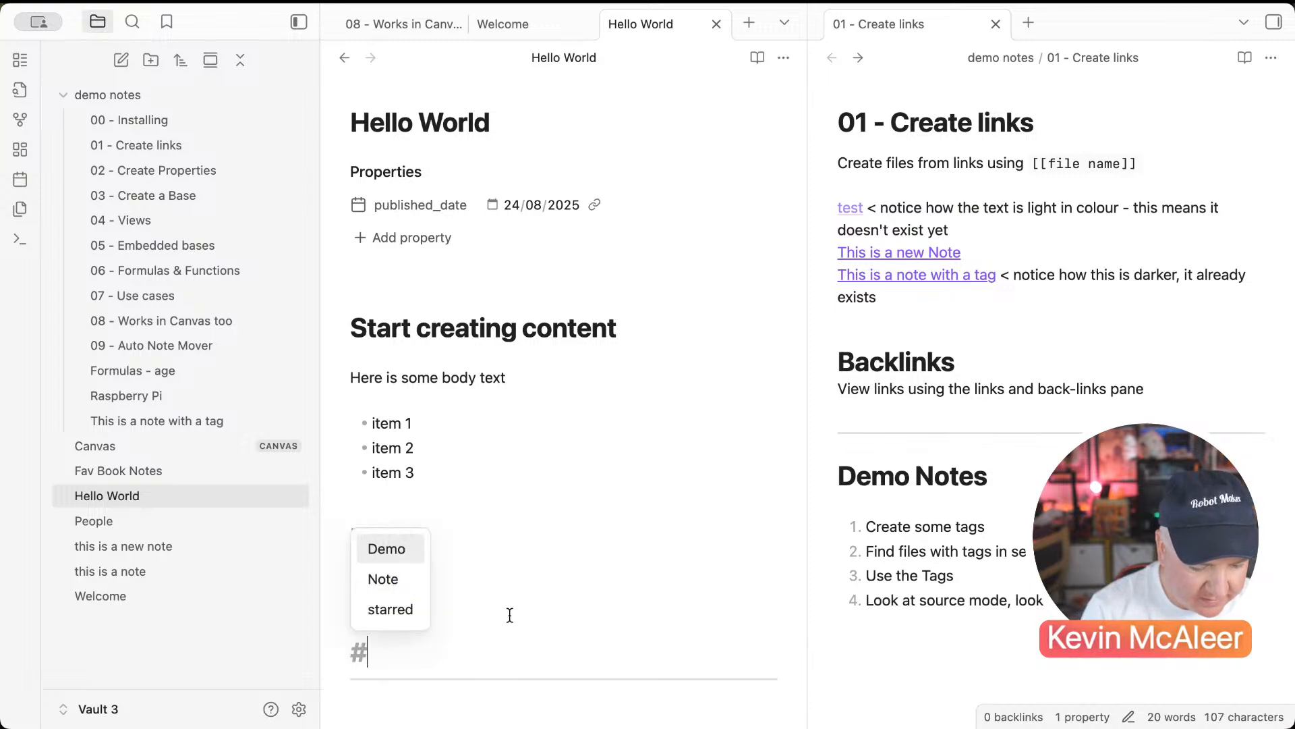
type("giraffe")
key("Return")
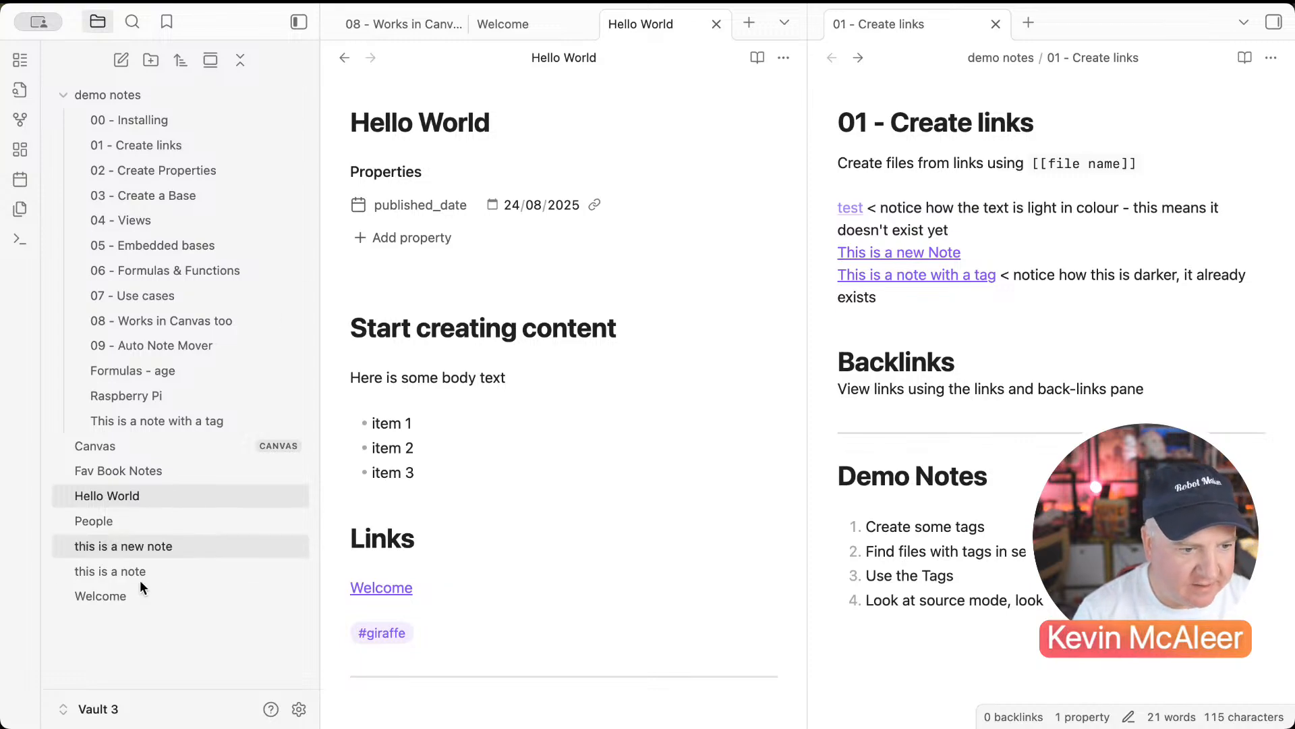
left_click(135, 597)
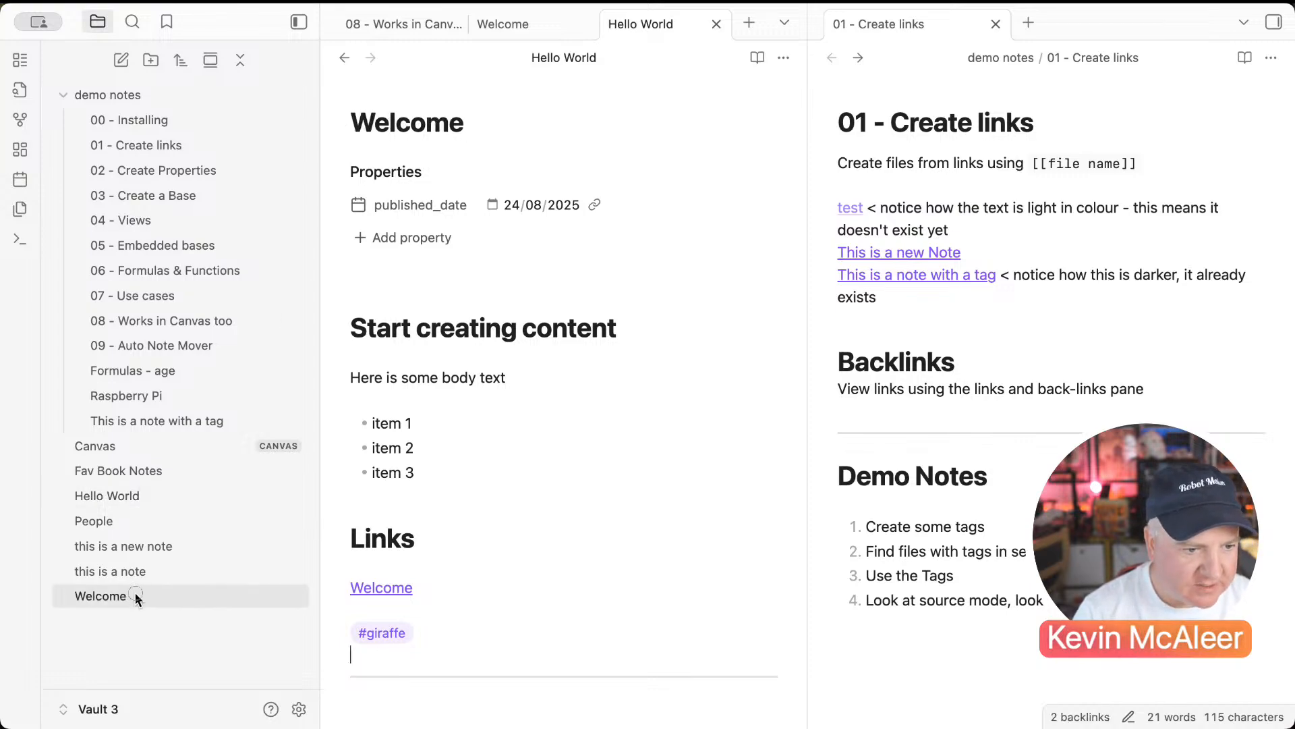
Step: Change the vault search to tag:#giraffe and open the Hello World result
left_click(132, 23)
left_click(162, 66)
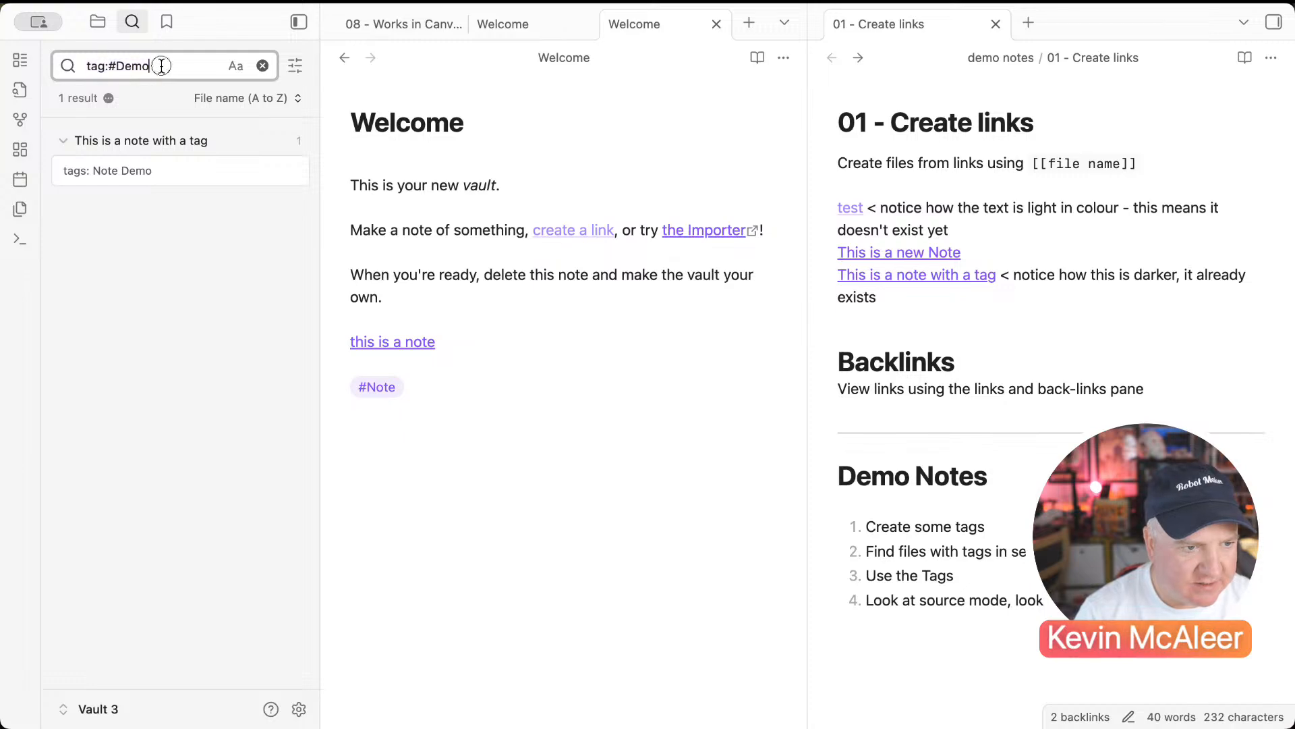
key("BackSpace")
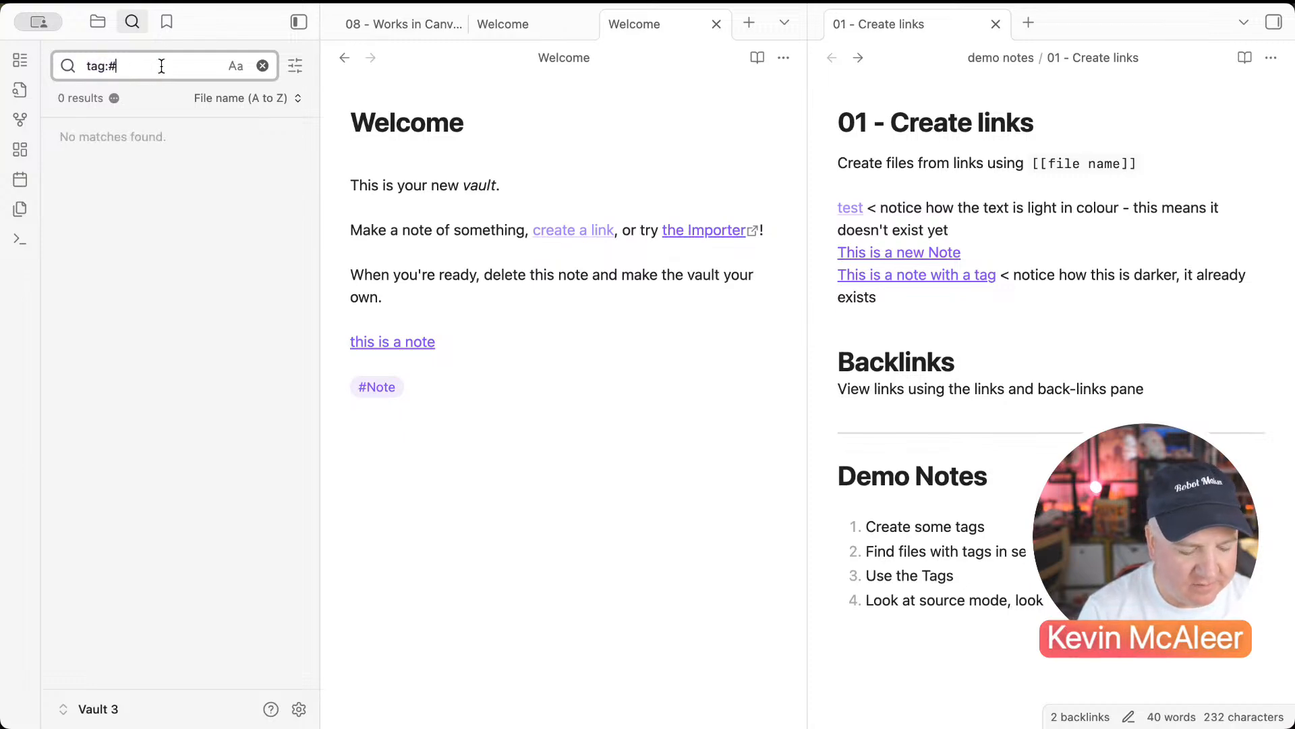
type("giraffe")
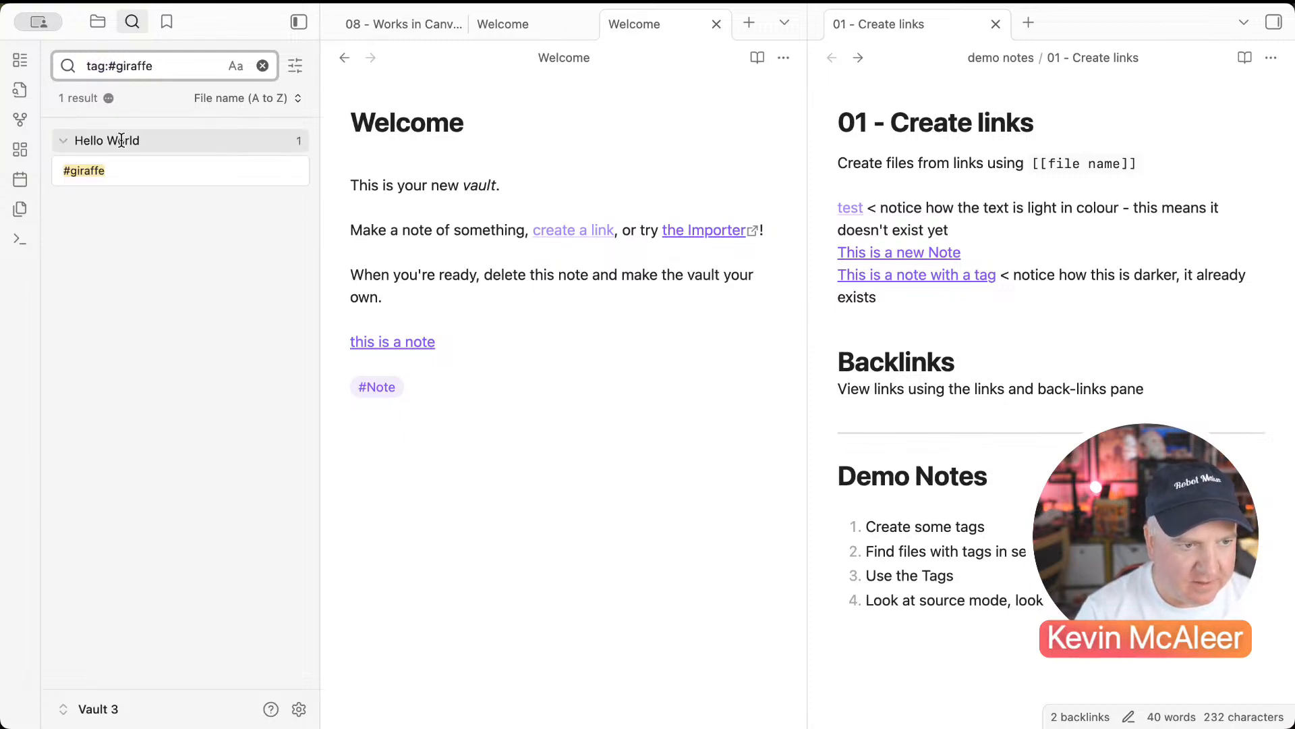
left_click(91, 170)
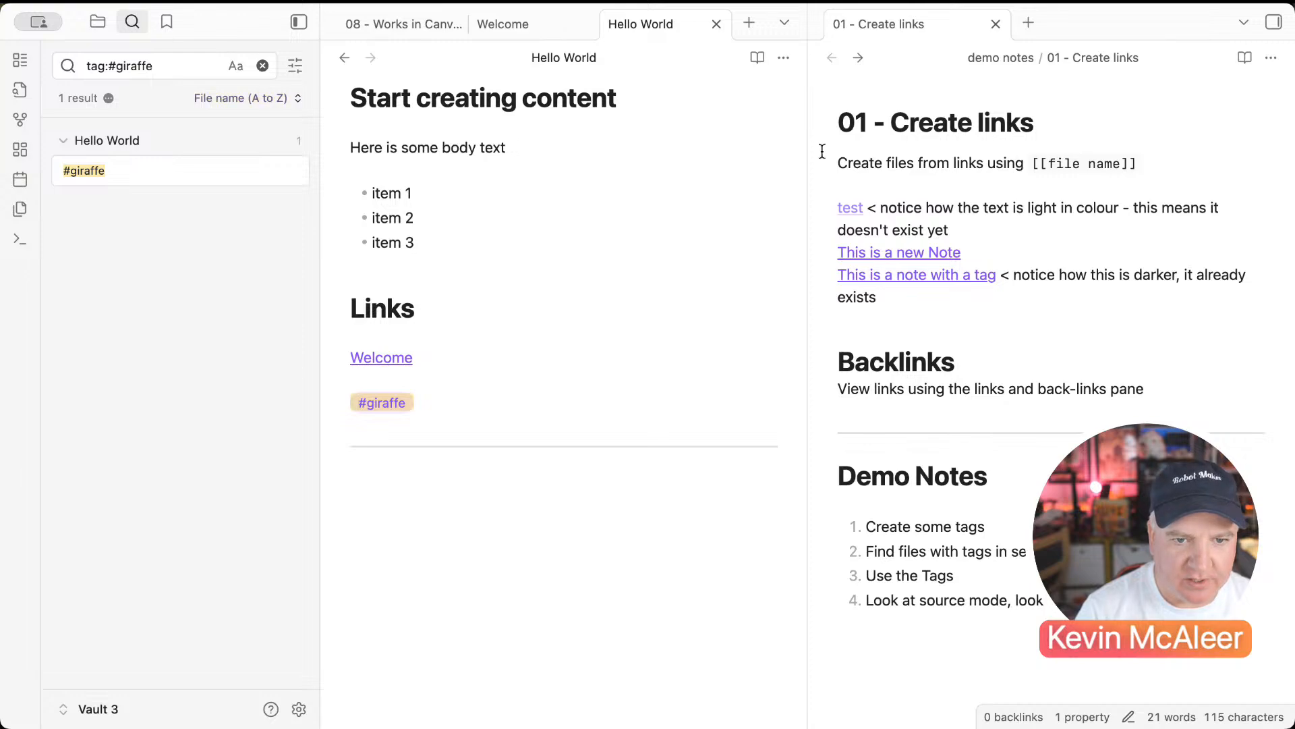
left_click(1277, 25)
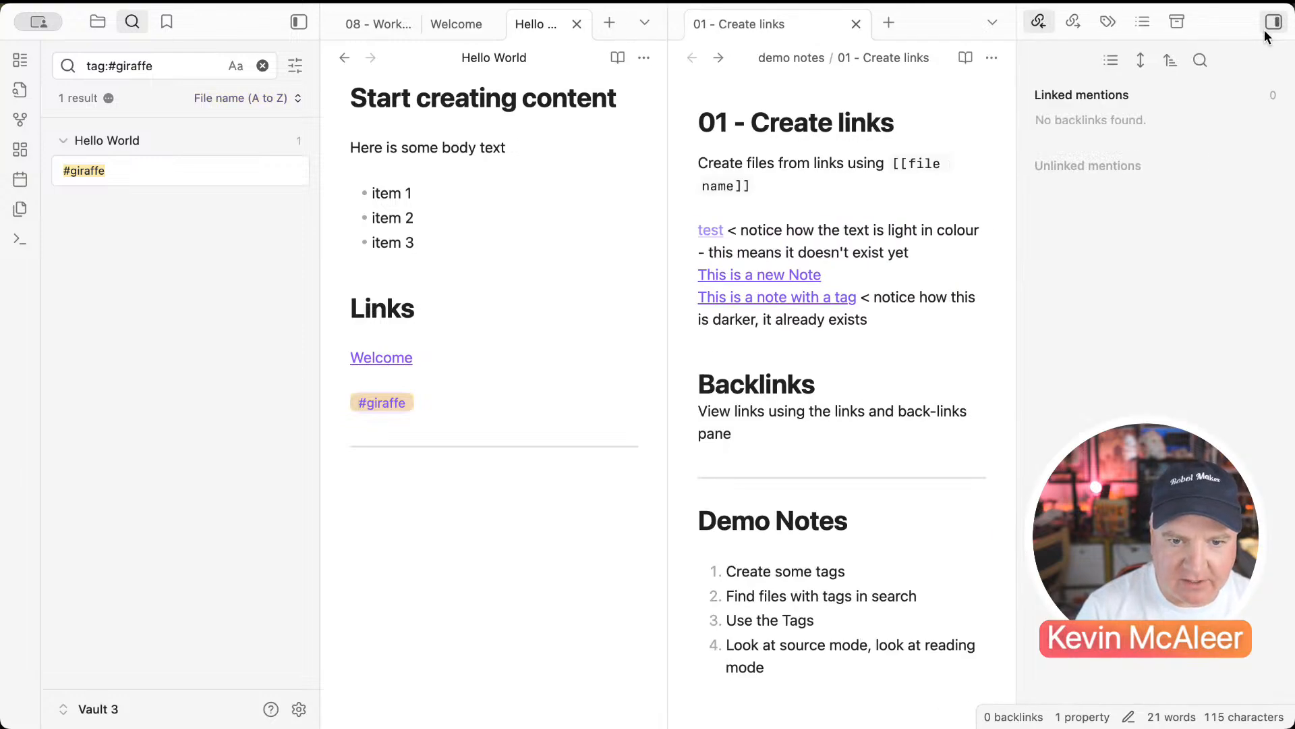
left_click(1107, 25)
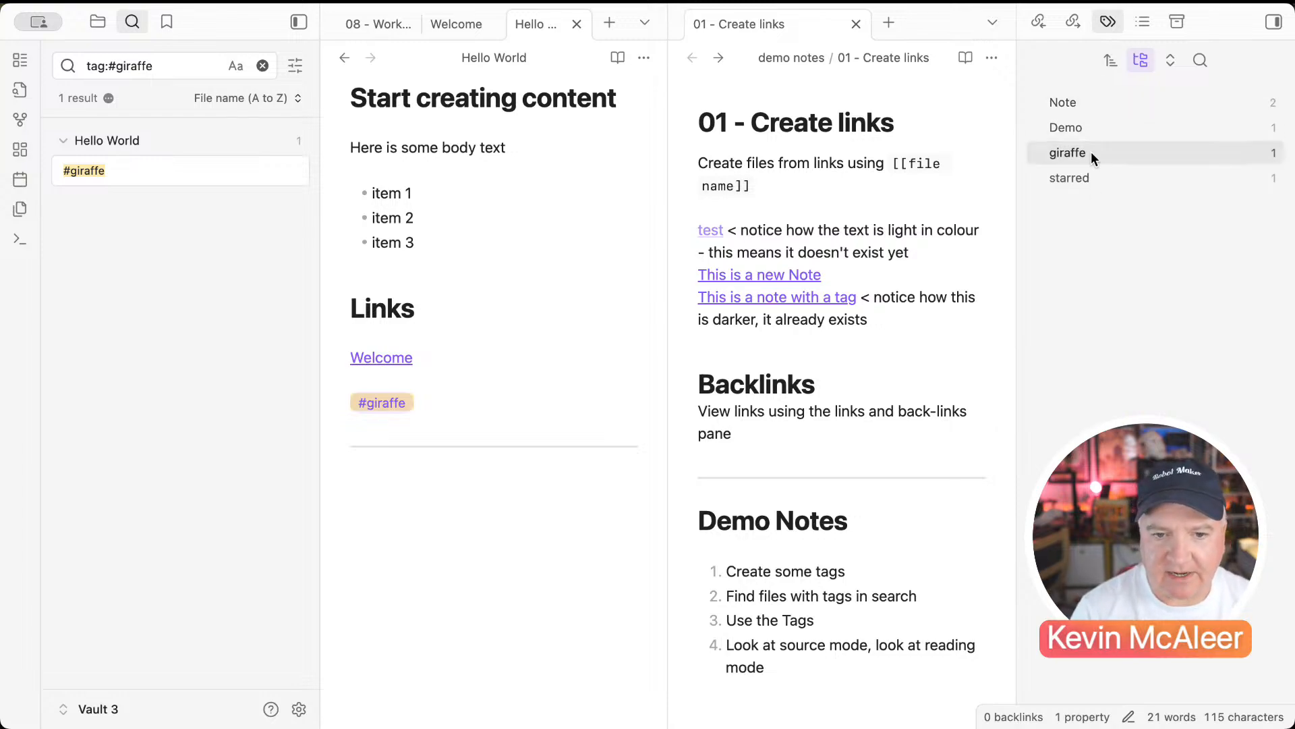
left_click(513, 329)
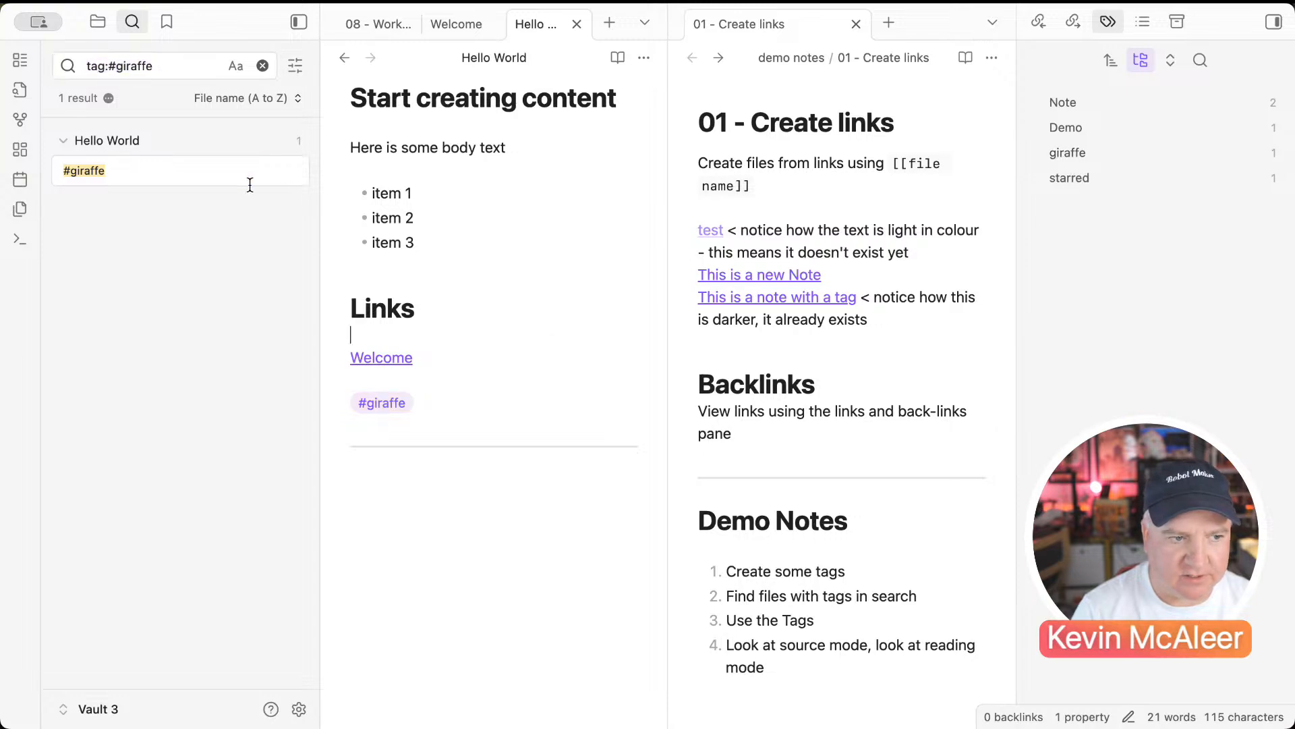
left_click(97, 27)
left_click(107, 595)
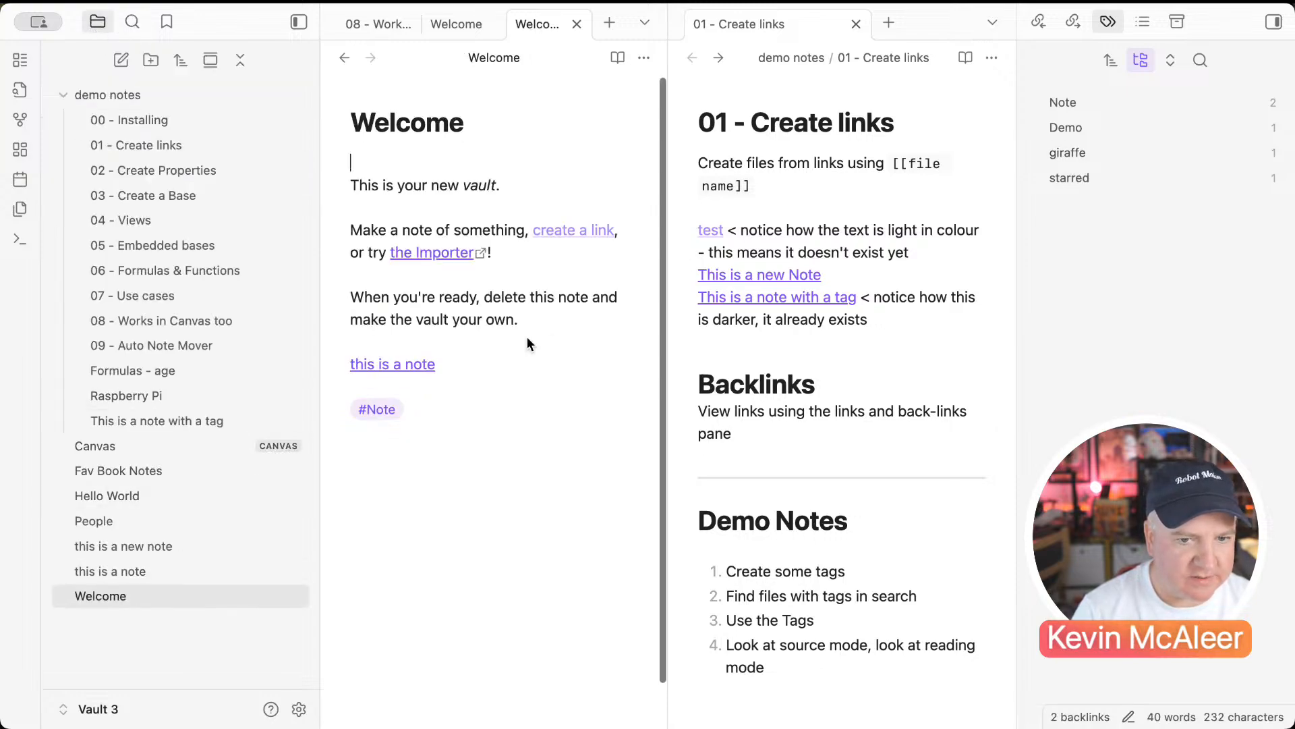
left_click(1081, 154)
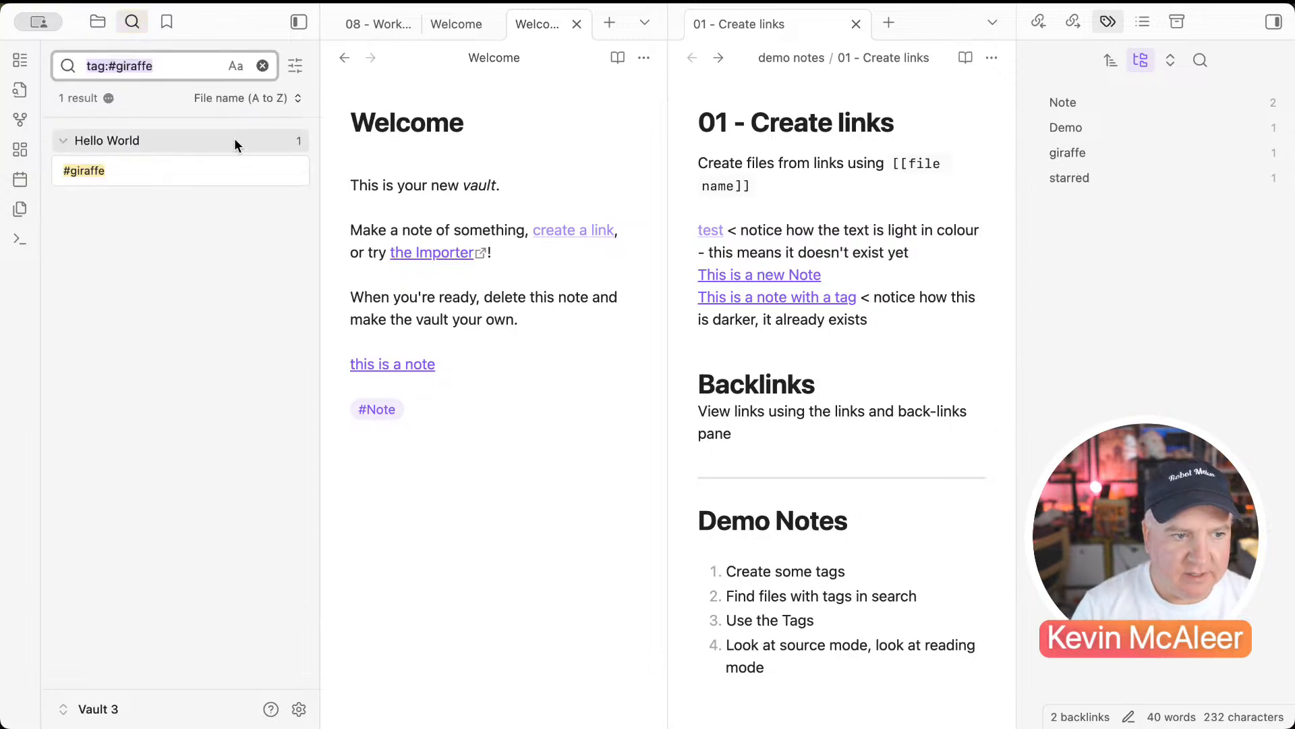
left_click(97, 174)
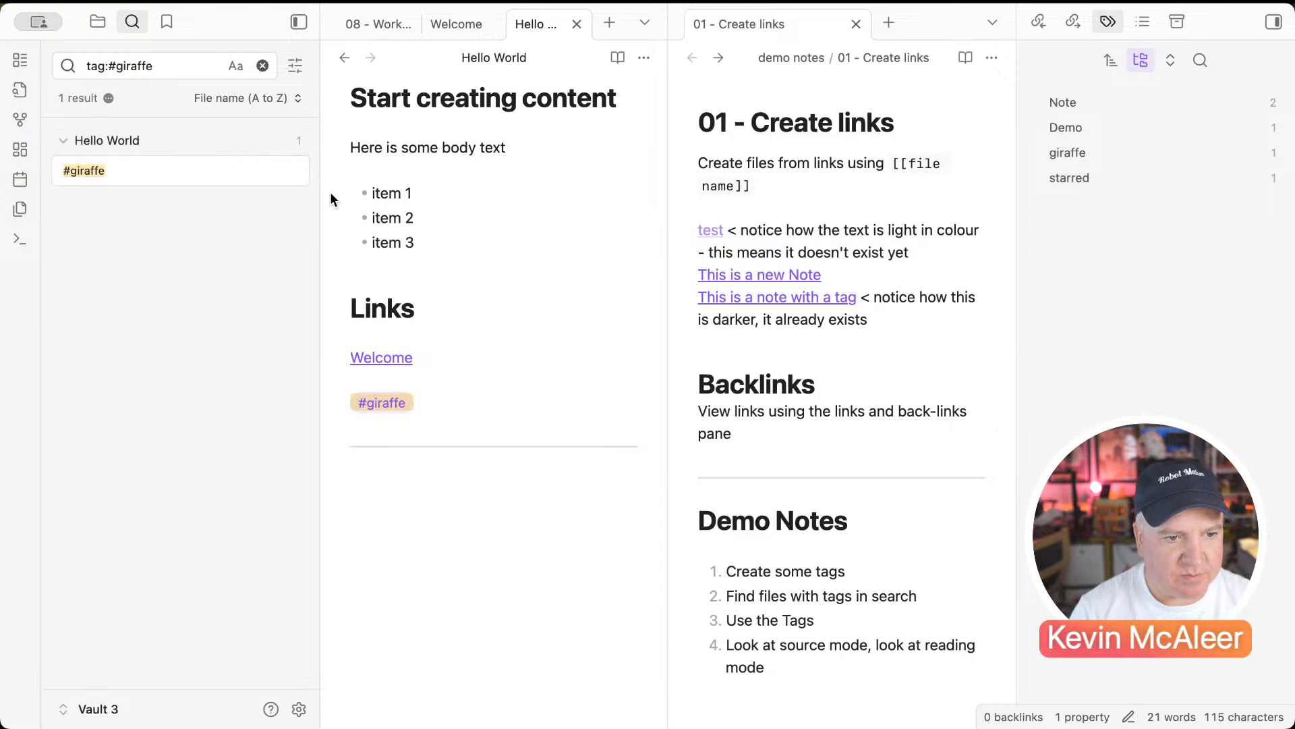
left_click(448, 217)
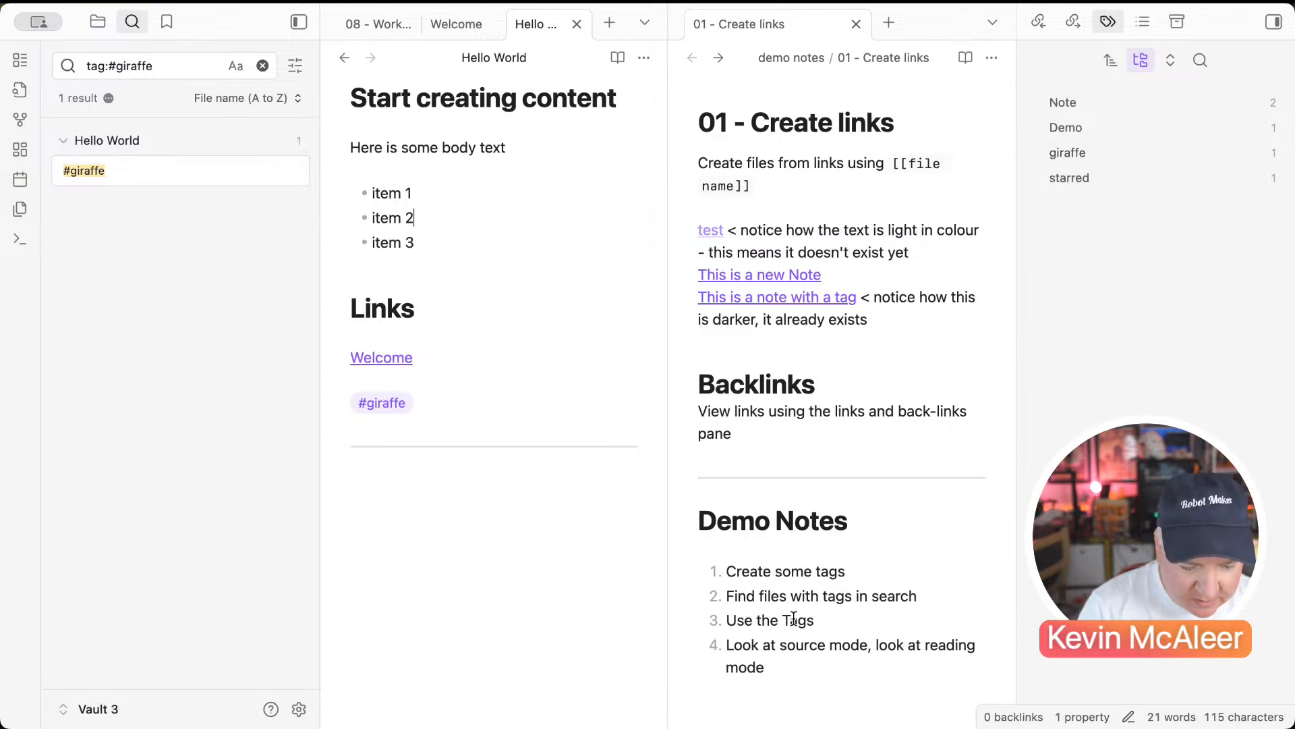
left_click(565, 249)
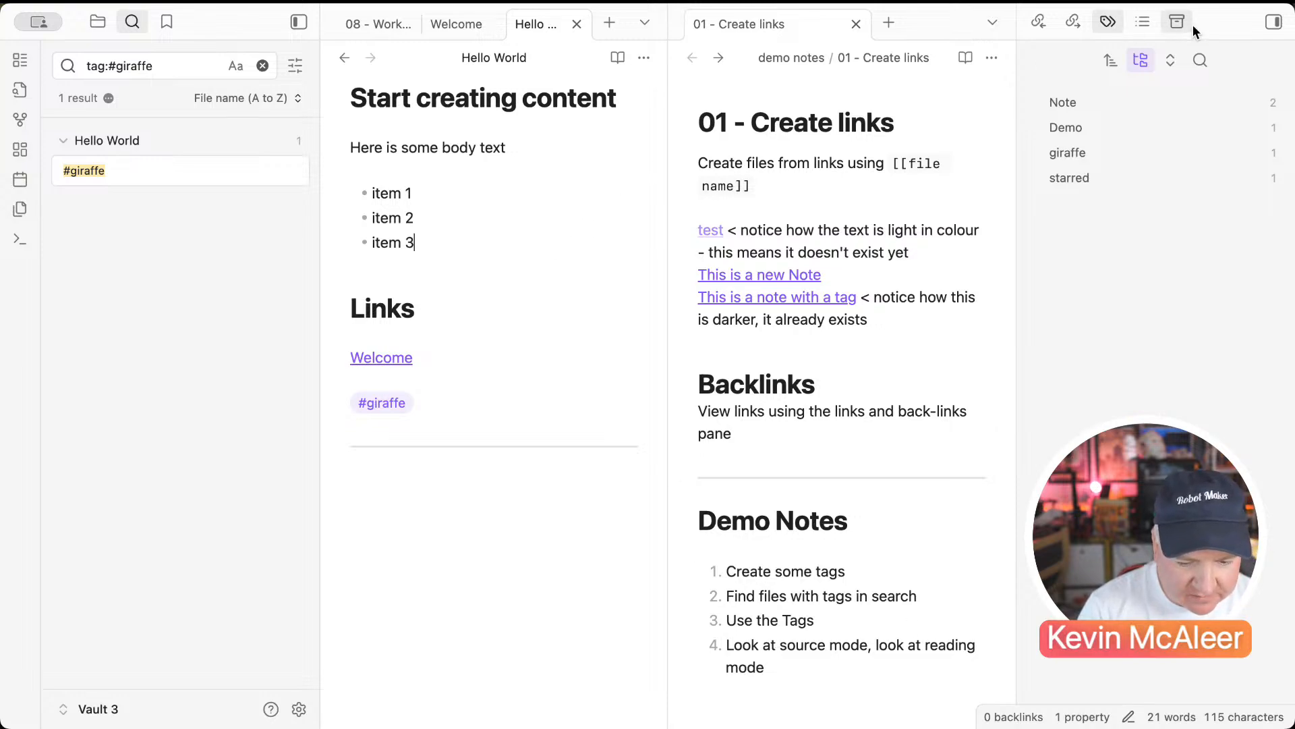
left_click(1274, 21)
Step: Hide the search sidebar and switch Hello World to Source mode
left_click(296, 27)
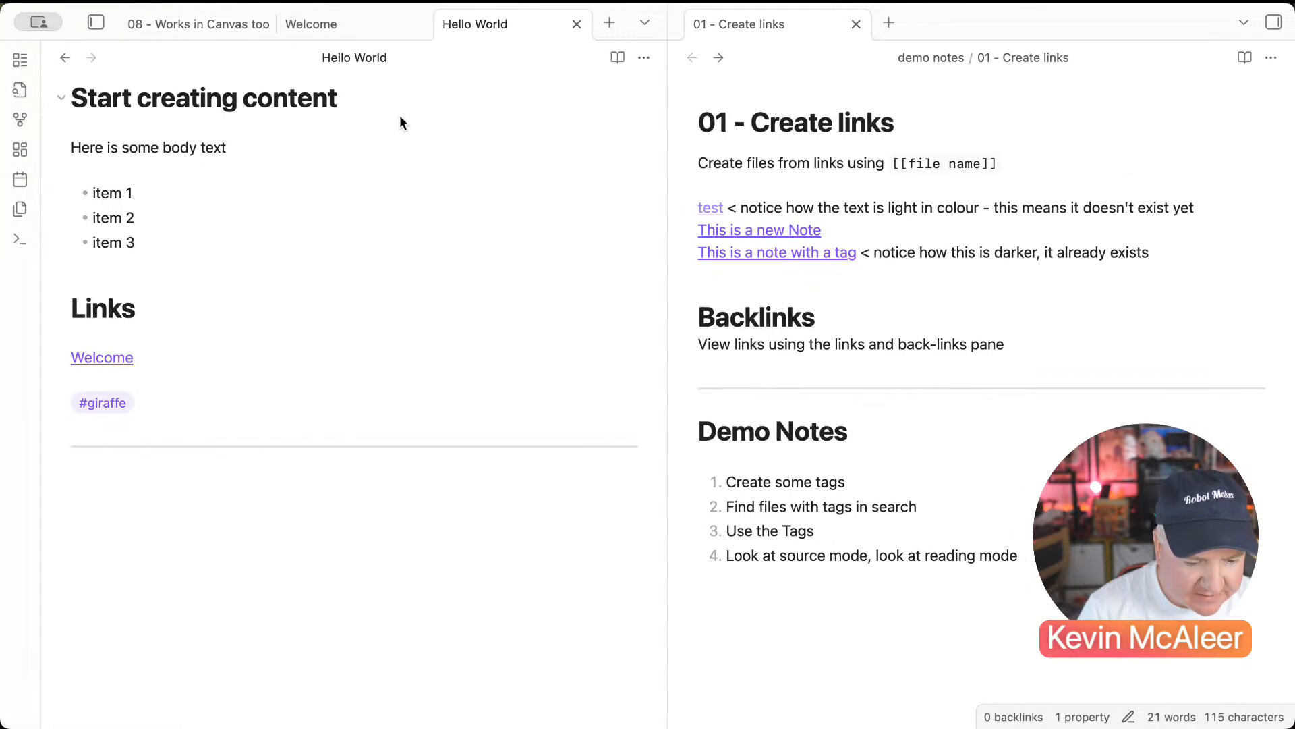
left_click(326, 211)
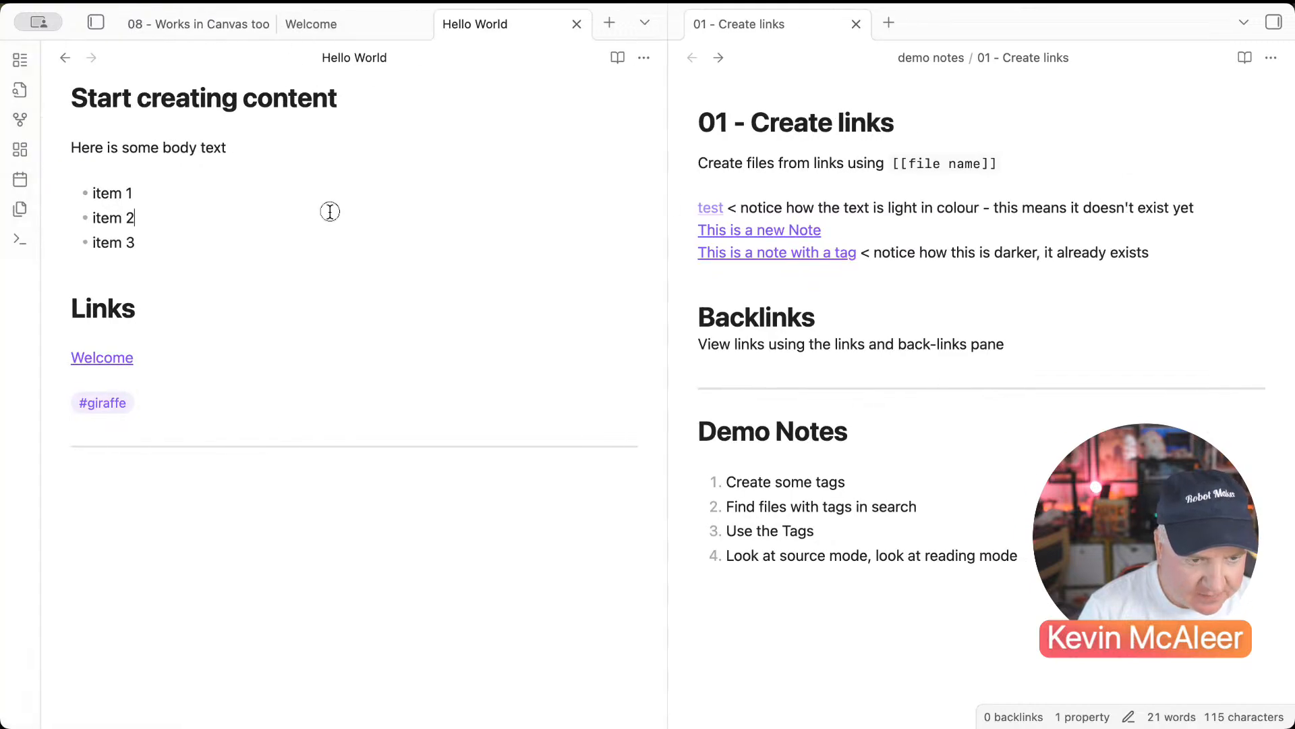
left_click(644, 58)
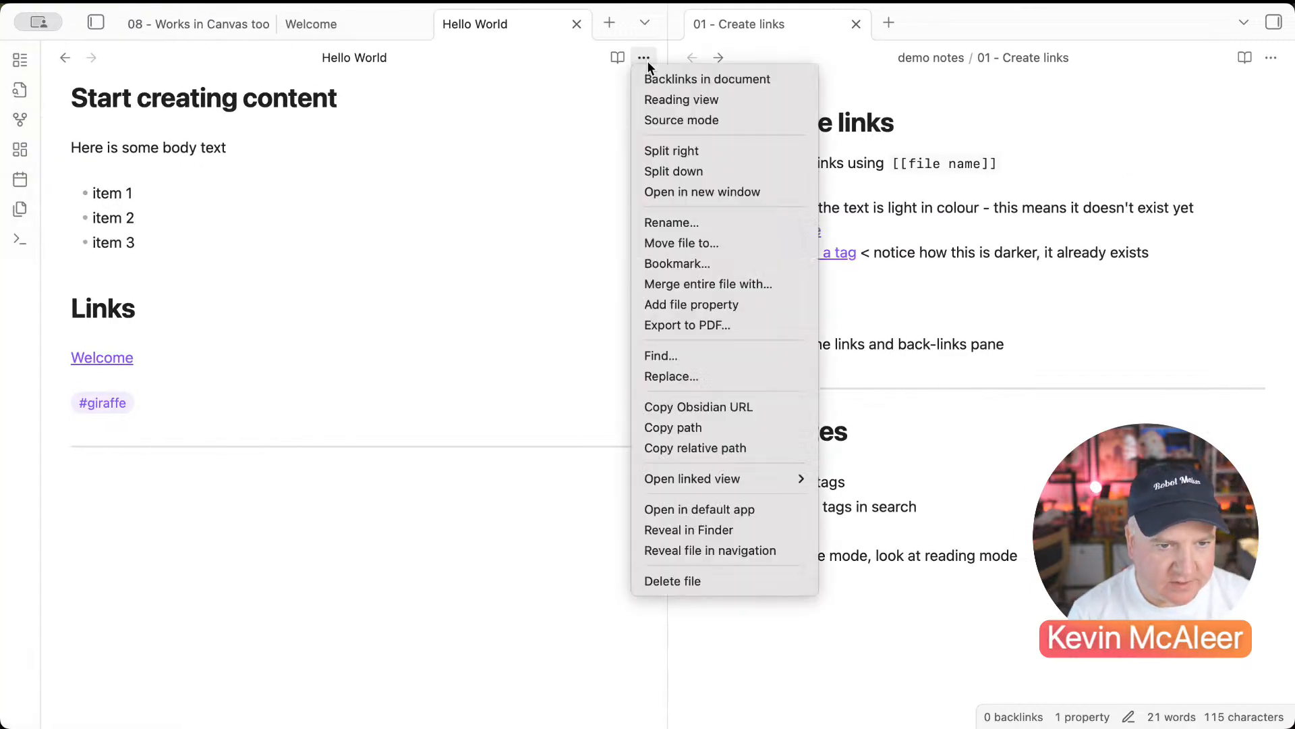
left_click(652, 120)
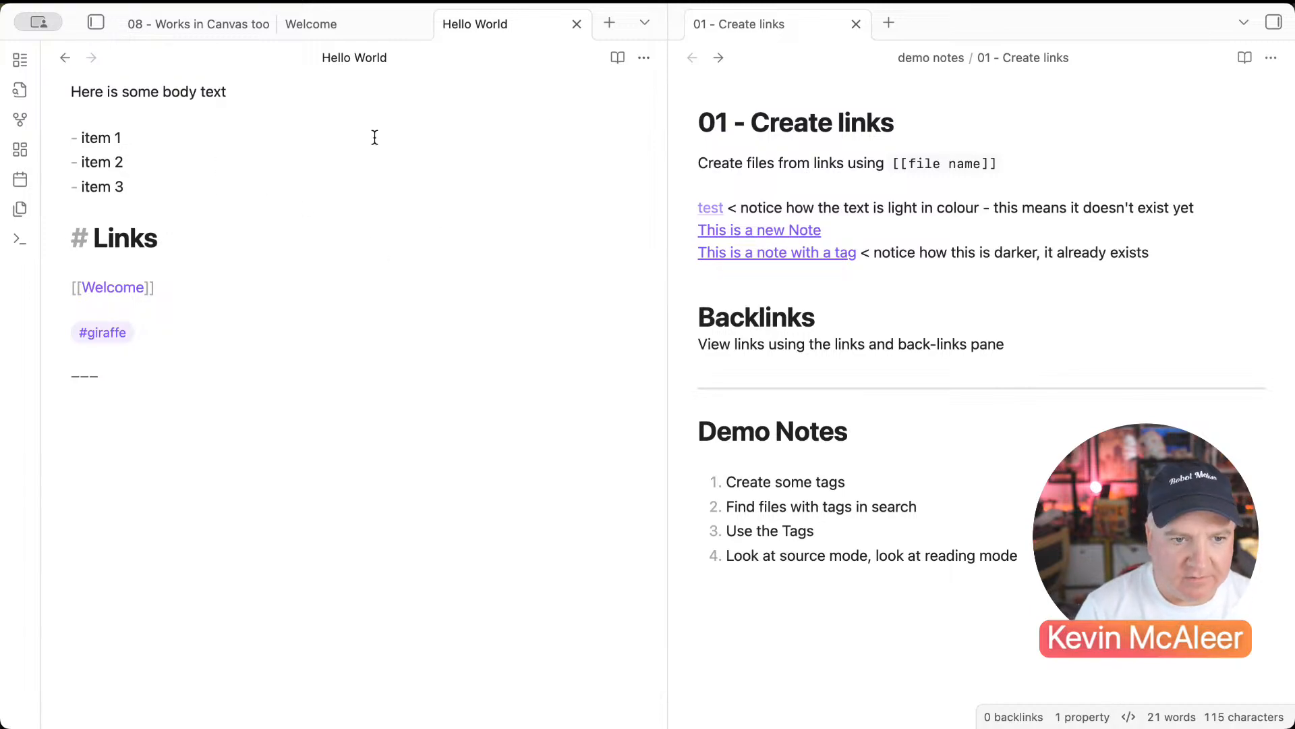
Step: Move the caret through the Links heading, divider and list lines, ending after item 3
left_click(328, 188)
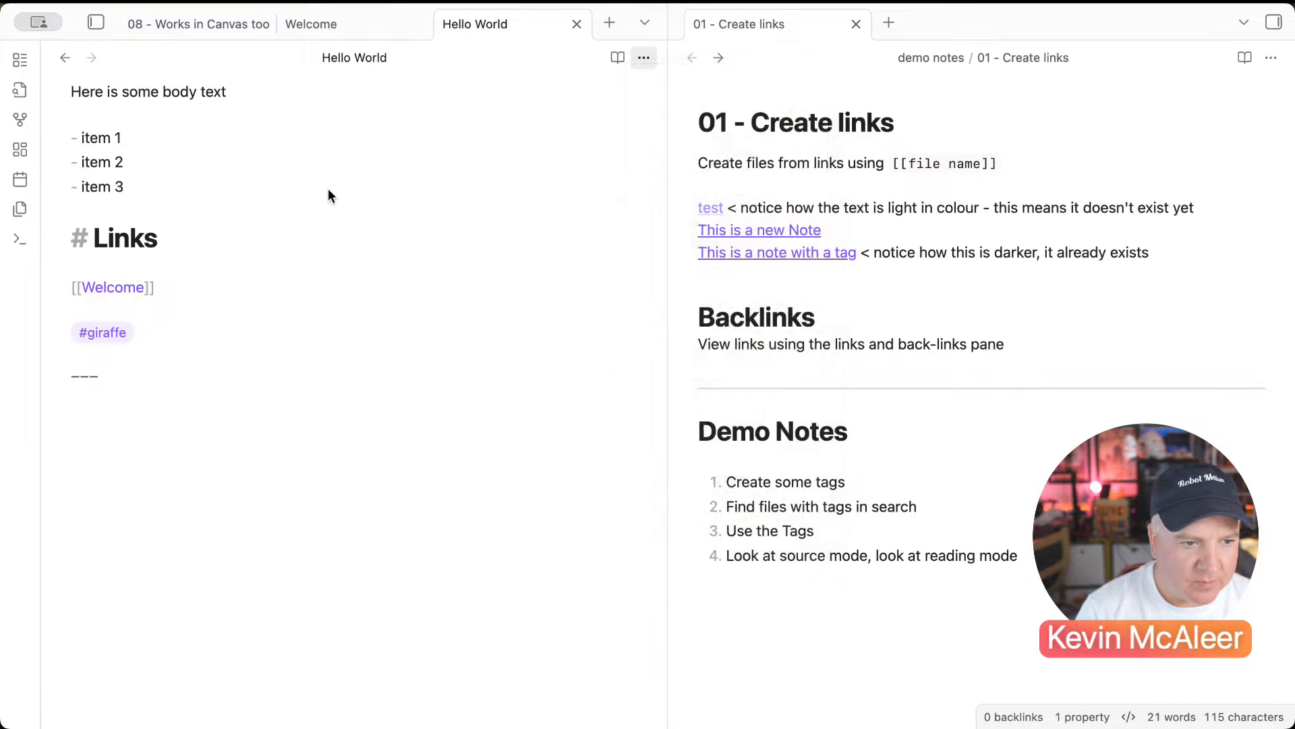
left_click(129, 239)
left_click(86, 240)
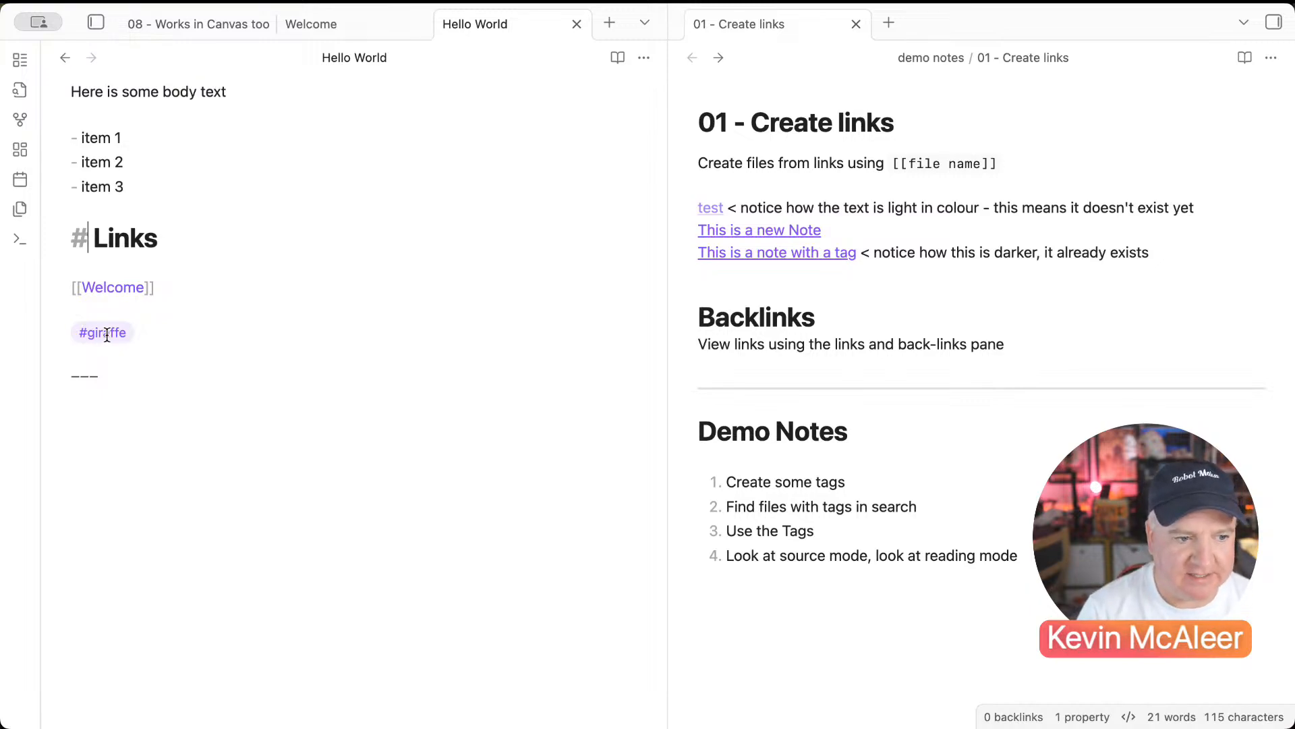
left_click(110, 374)
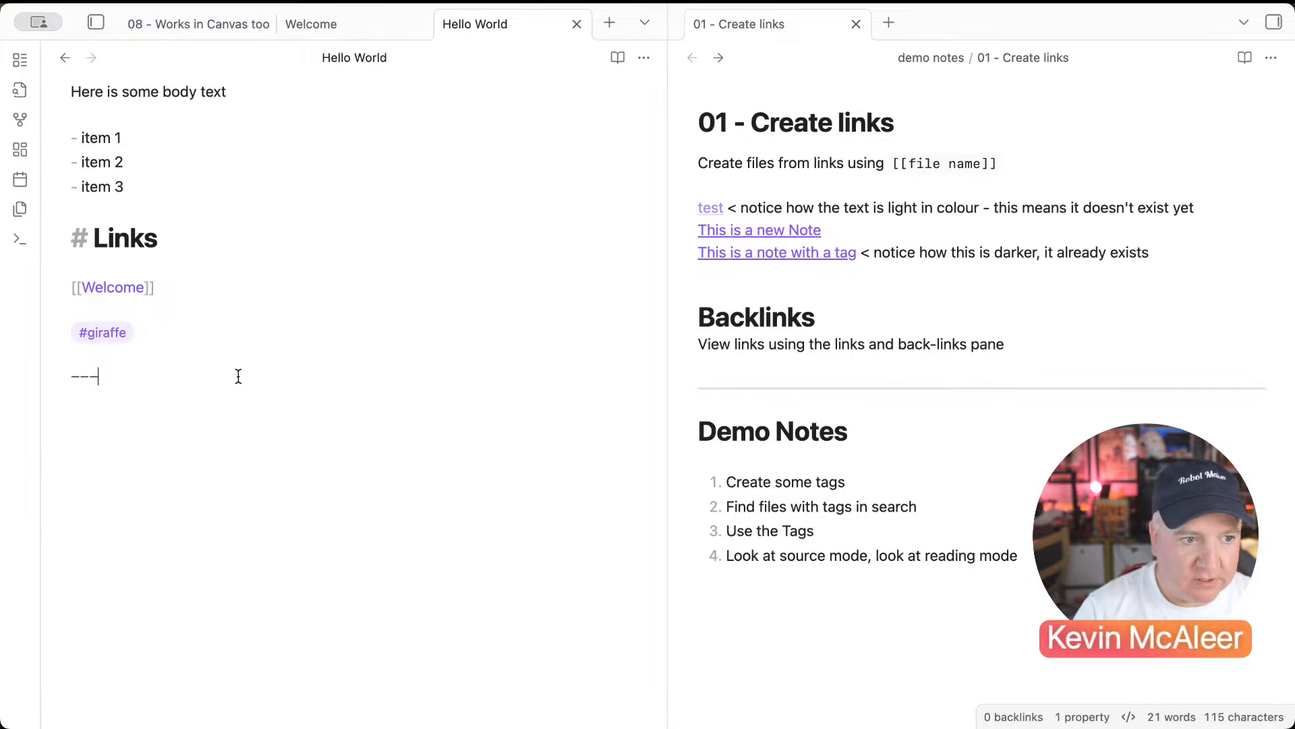
left_click(81, 138)
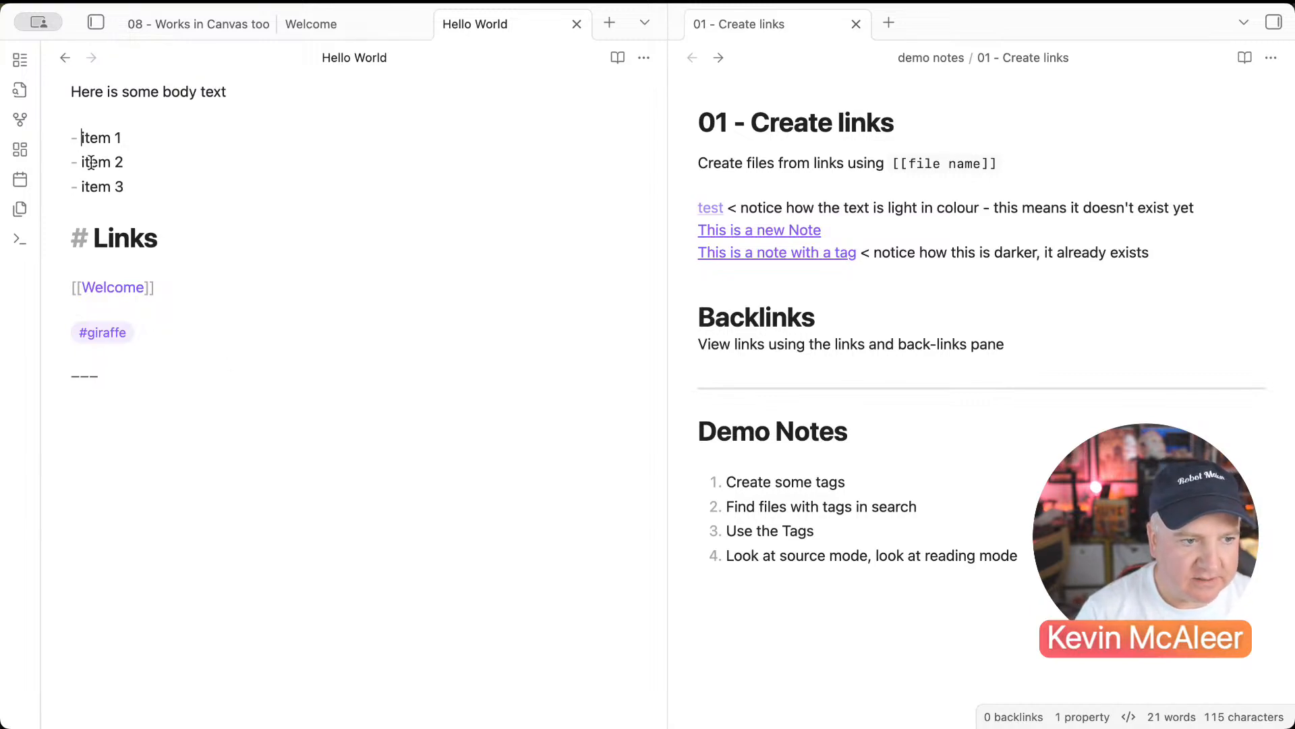
left_click(137, 187)
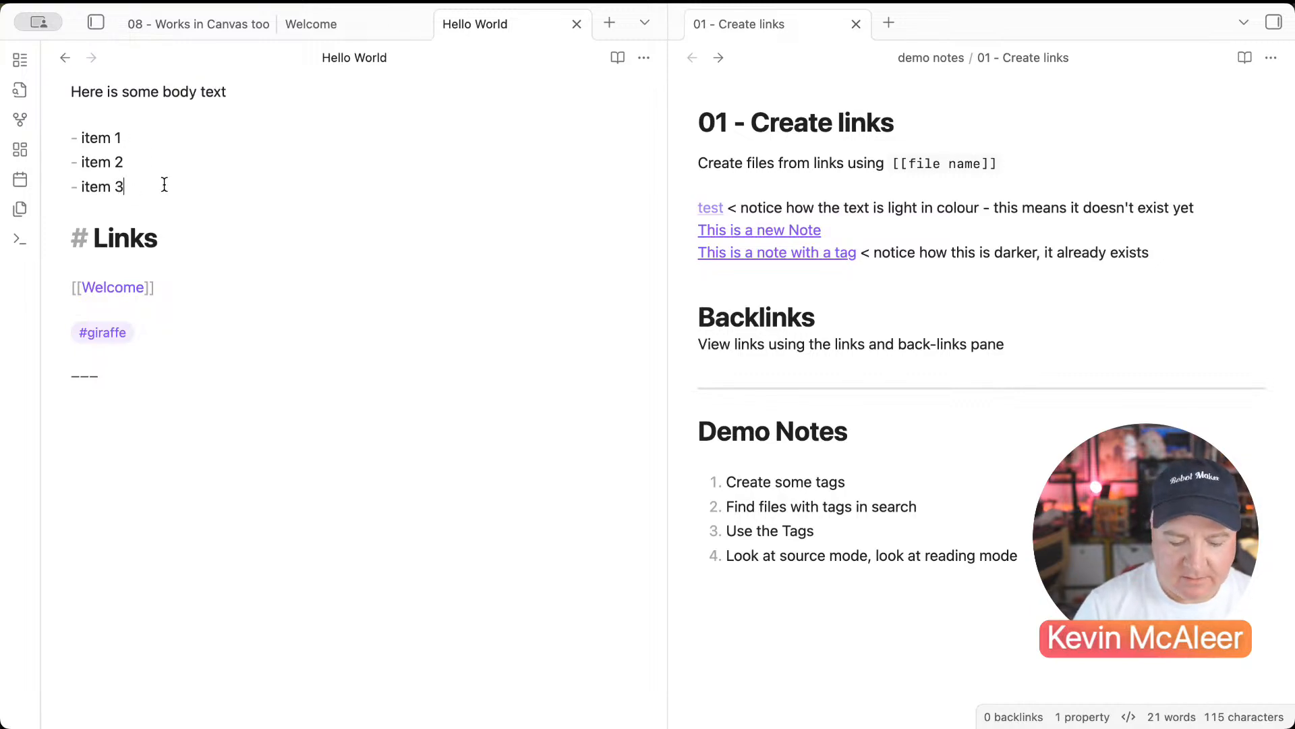
Step: Start a numbered list after item 3 with '1. item 1' and 'item 2'
key("Return")
key("Return")
type("1")
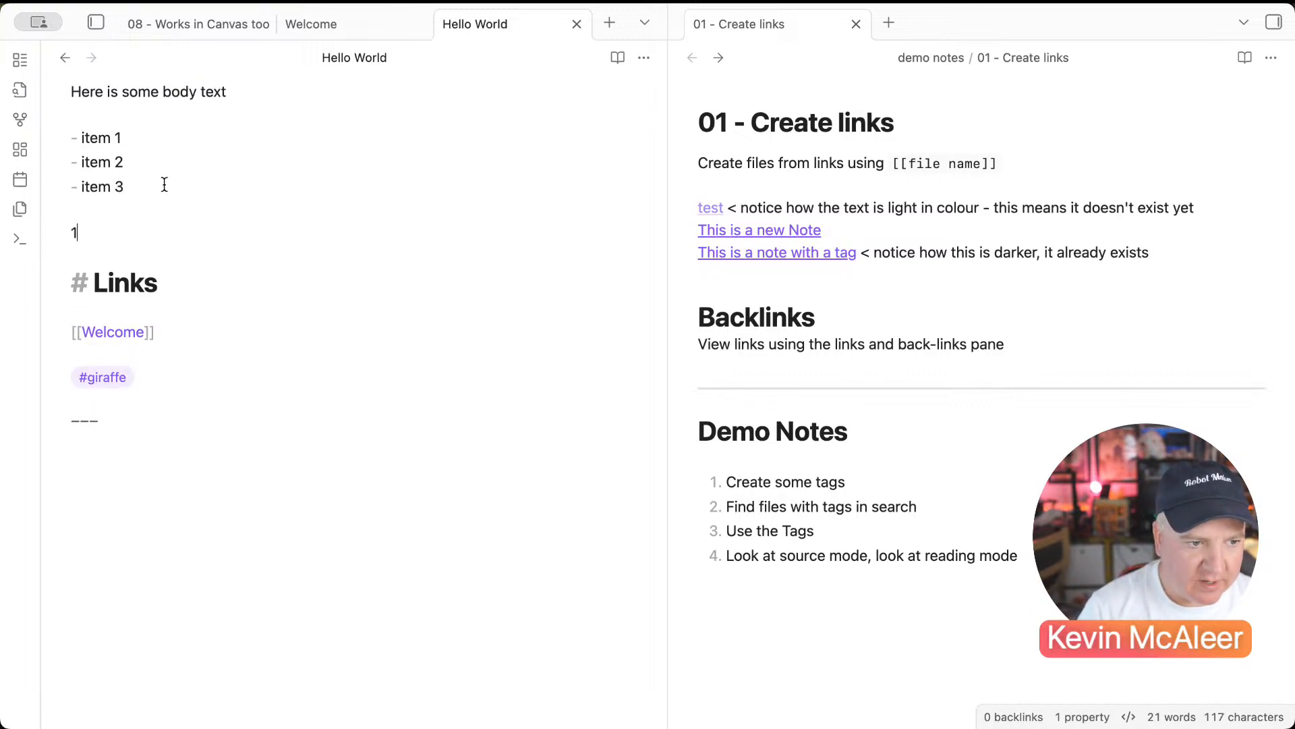
type(". ")
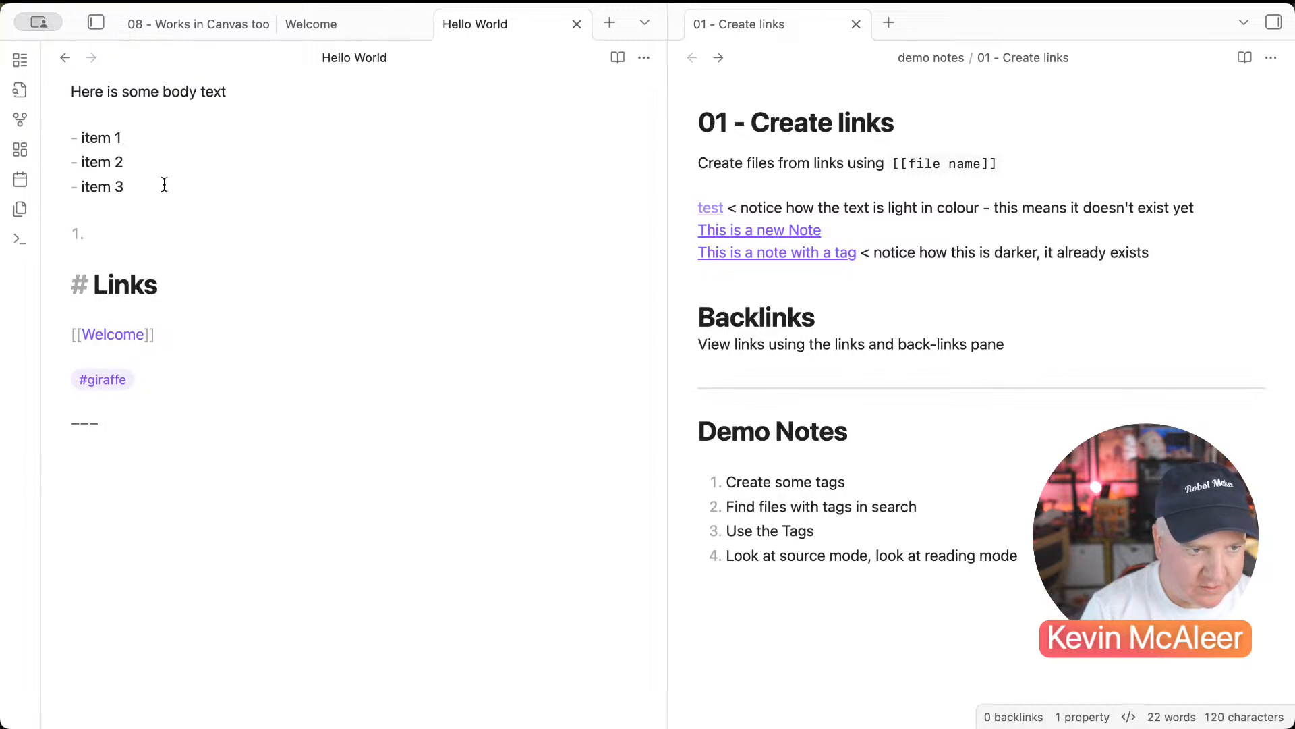
type("item 1")
key("Return")
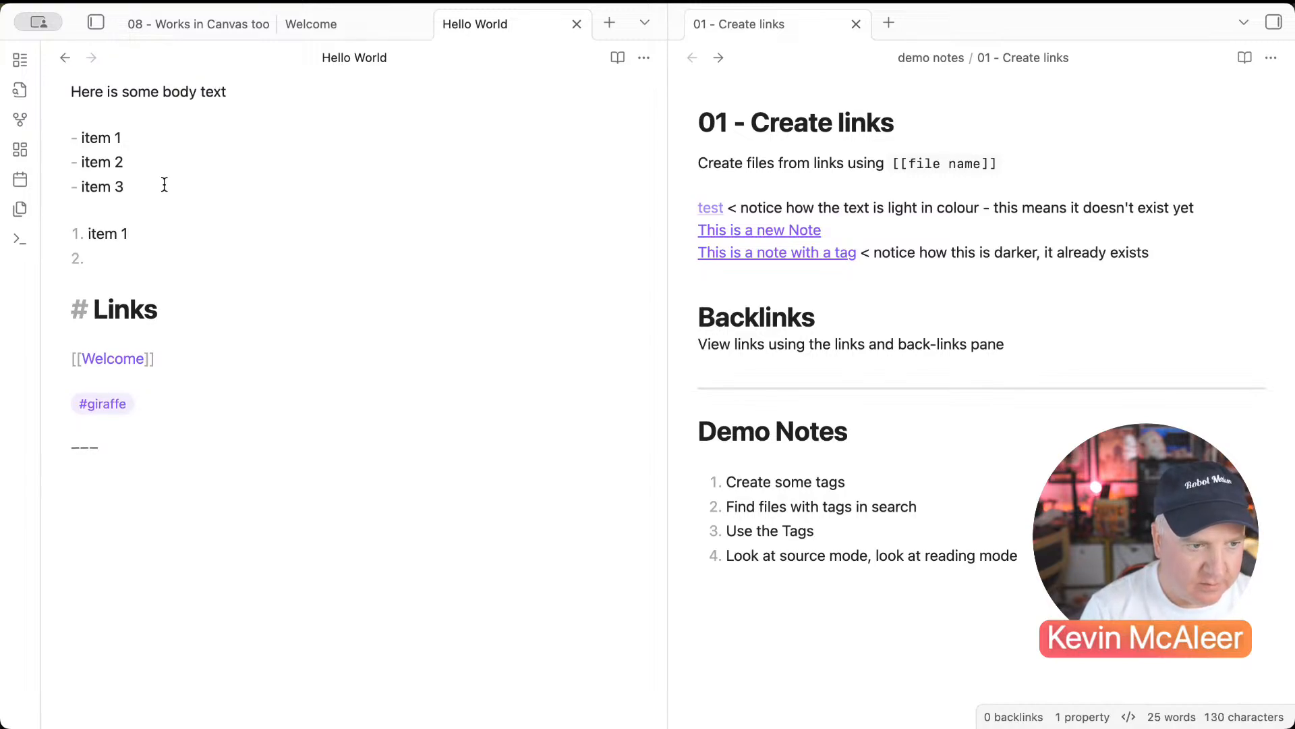
type("item 2")
key("Return")
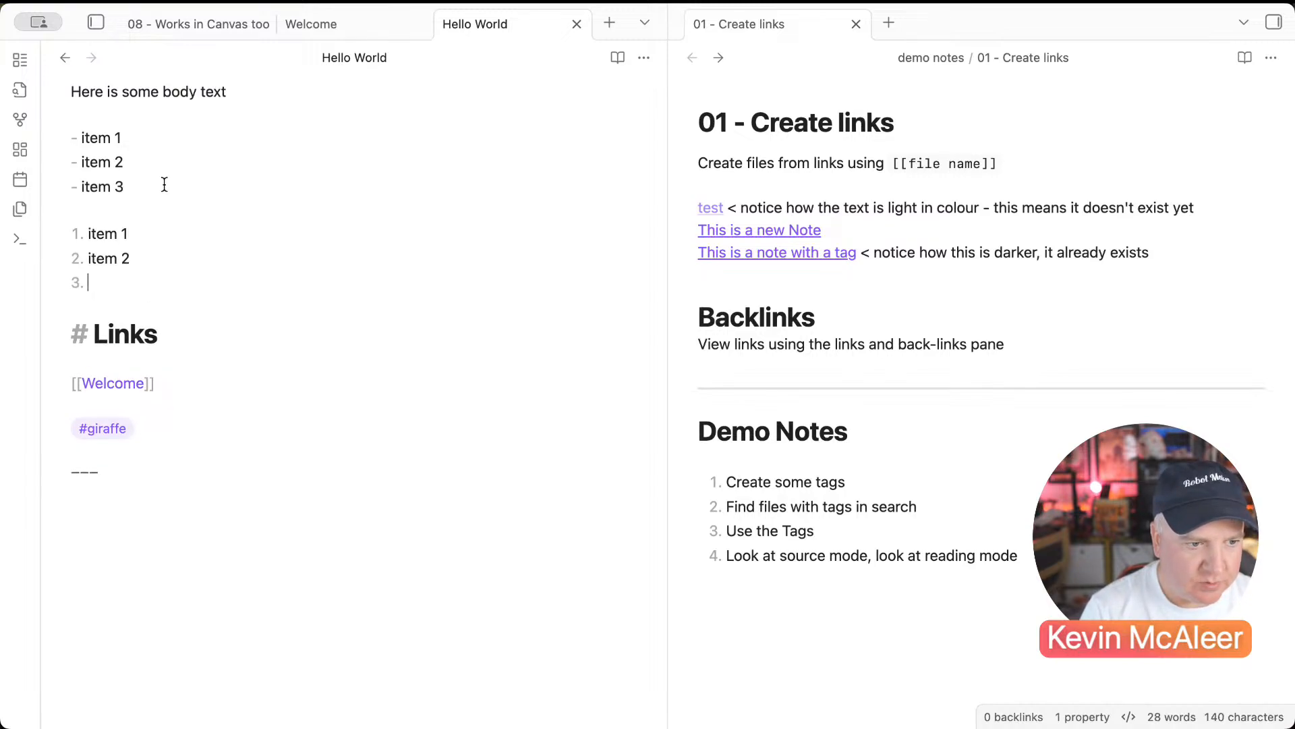
Step: Fix the list text and add 'item 3' as the third numbered entry
left_click(105, 258)
left_click(80, 258)
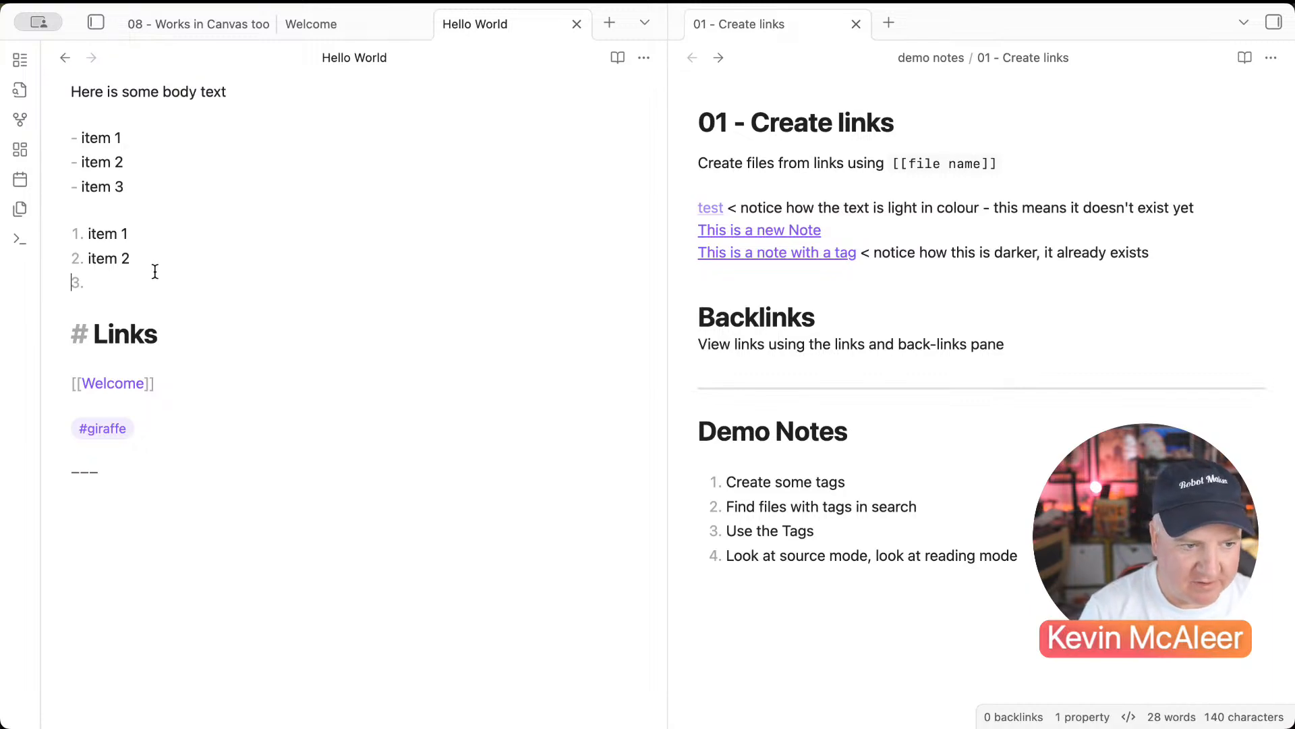
type("item")
key("BackSpace")
key("BackSpace")
key("BackSpace")
key("BackSpace")
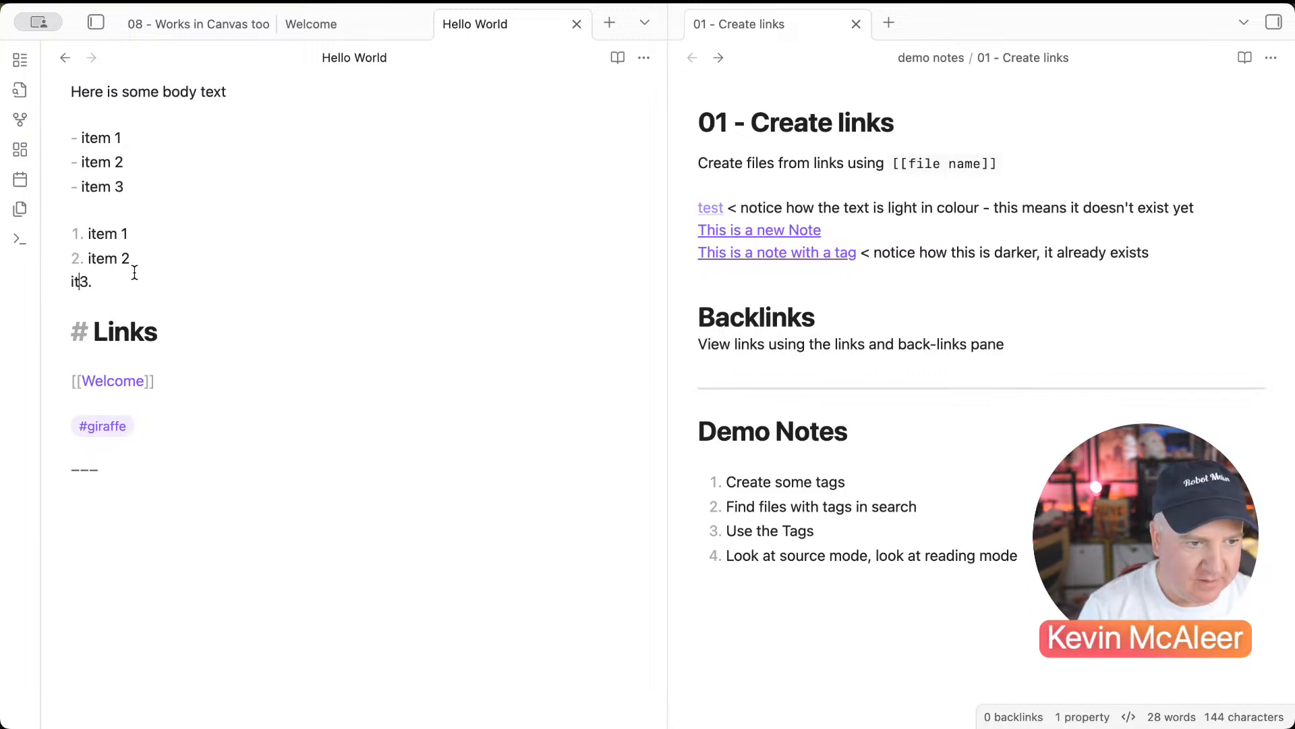
key("End")
type("item 3")
left_click(254, 330)
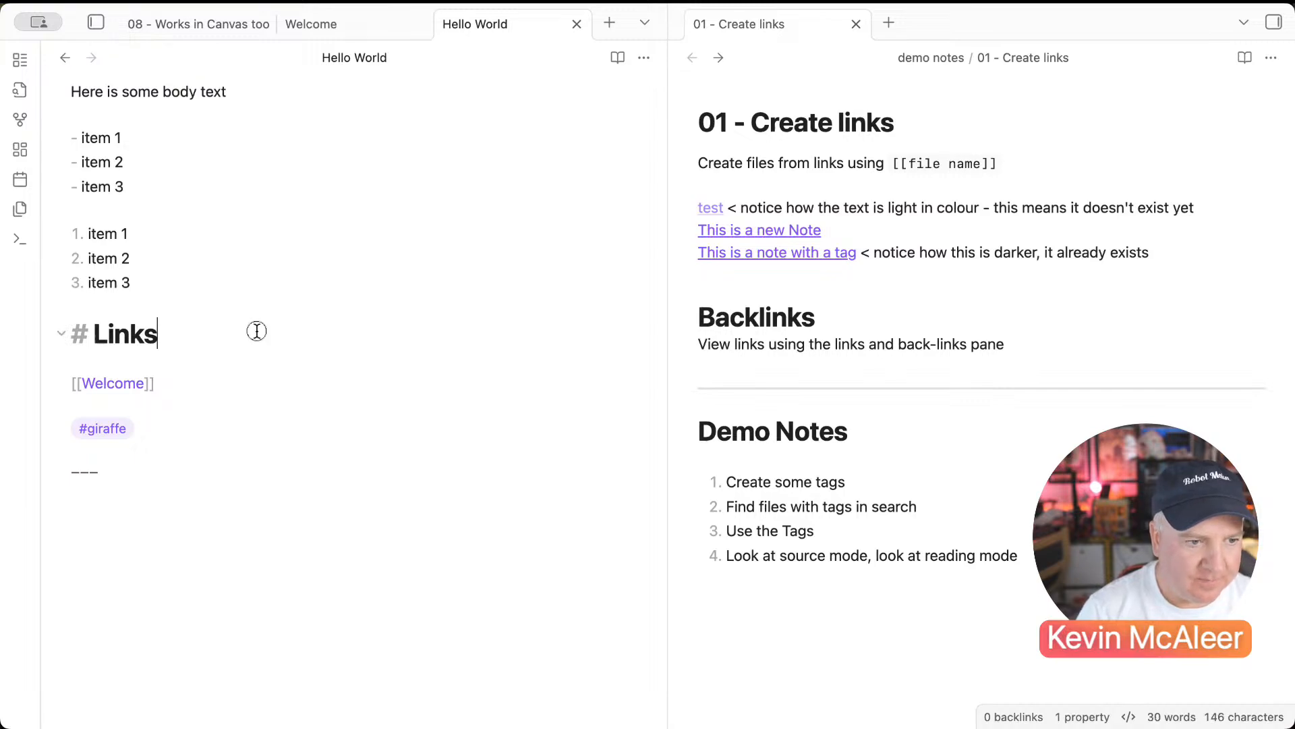
Step: Switch Hello World to reading view, toggling between editing and reading modes
left_click(642, 54)
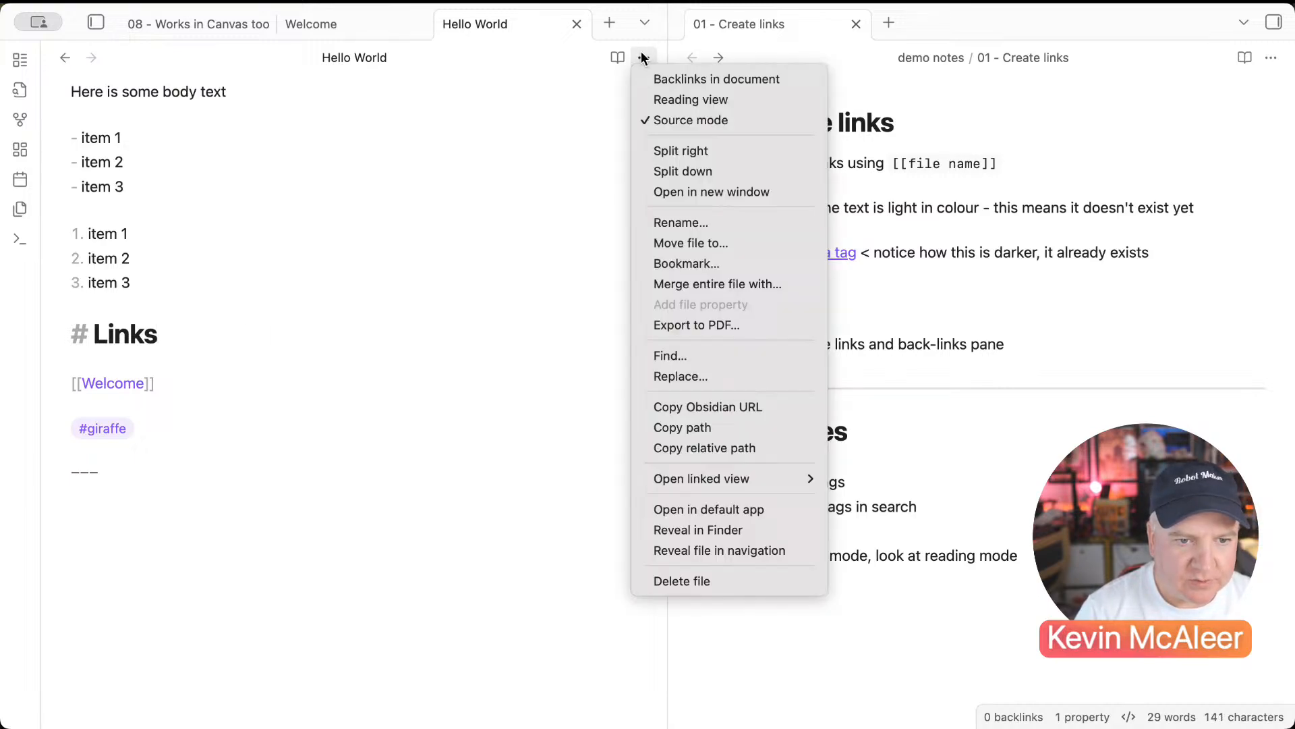
left_click(657, 107)
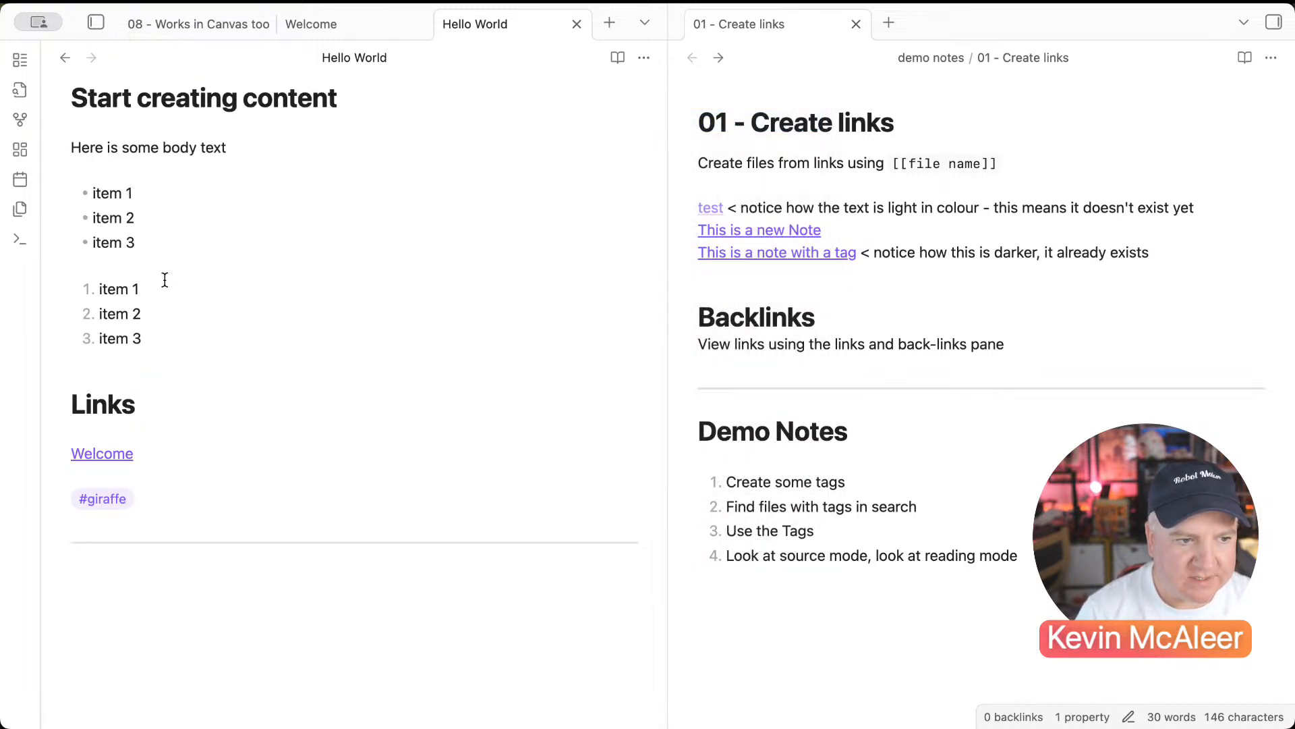
left_click(618, 58)
left_click(618, 59)
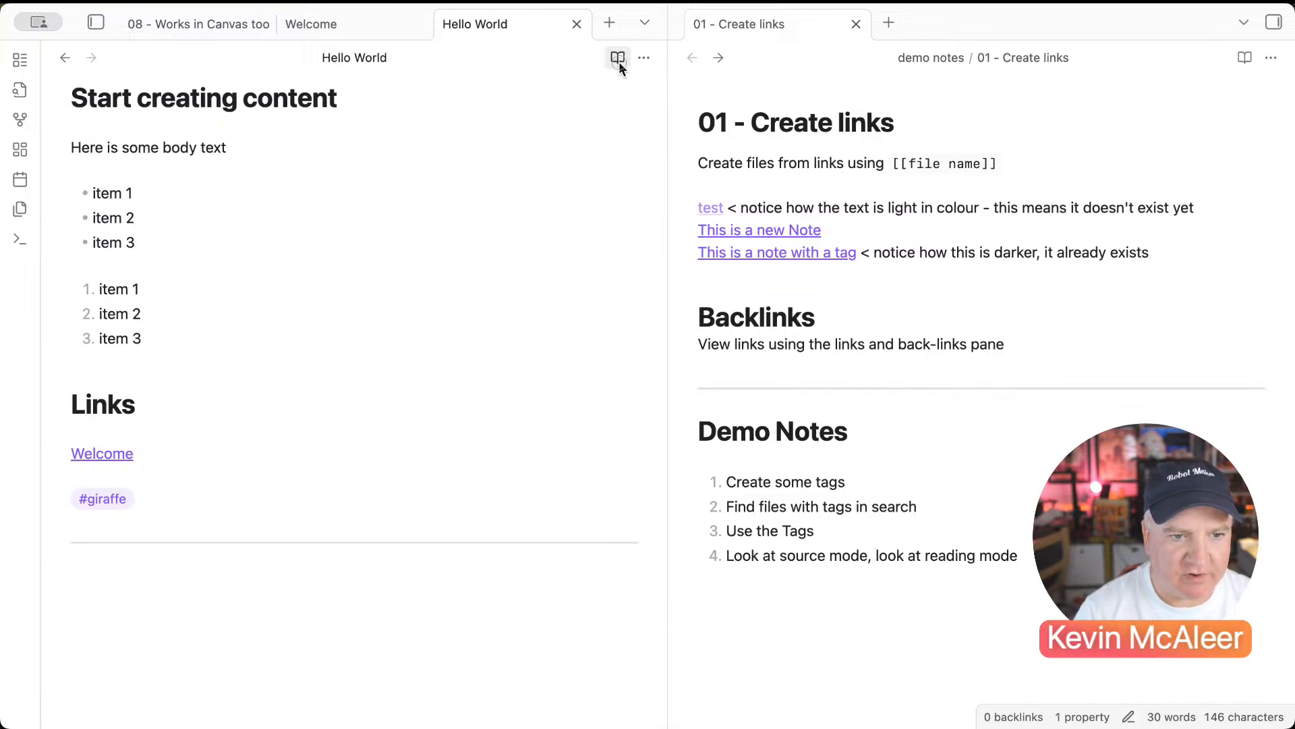
left_click(618, 58)
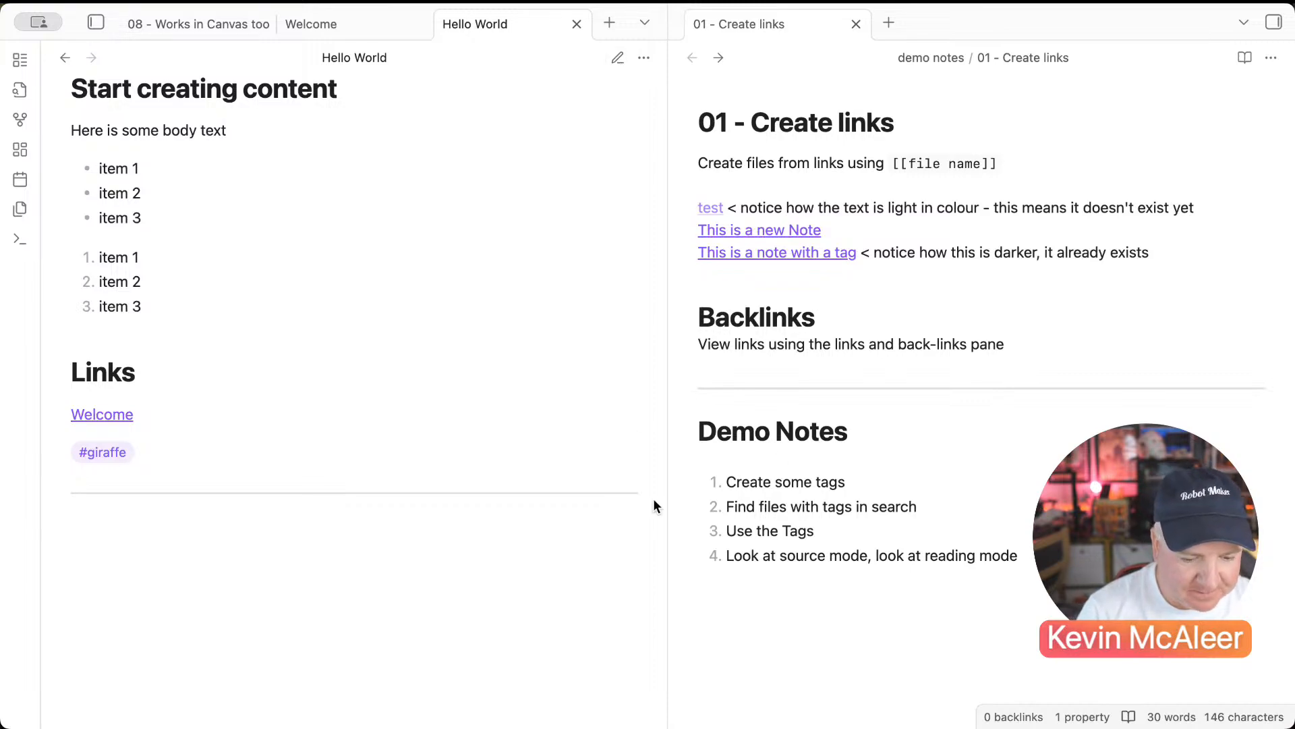
Step: Reopen the left sidebar and show the vault's file list
left_click(957, 317)
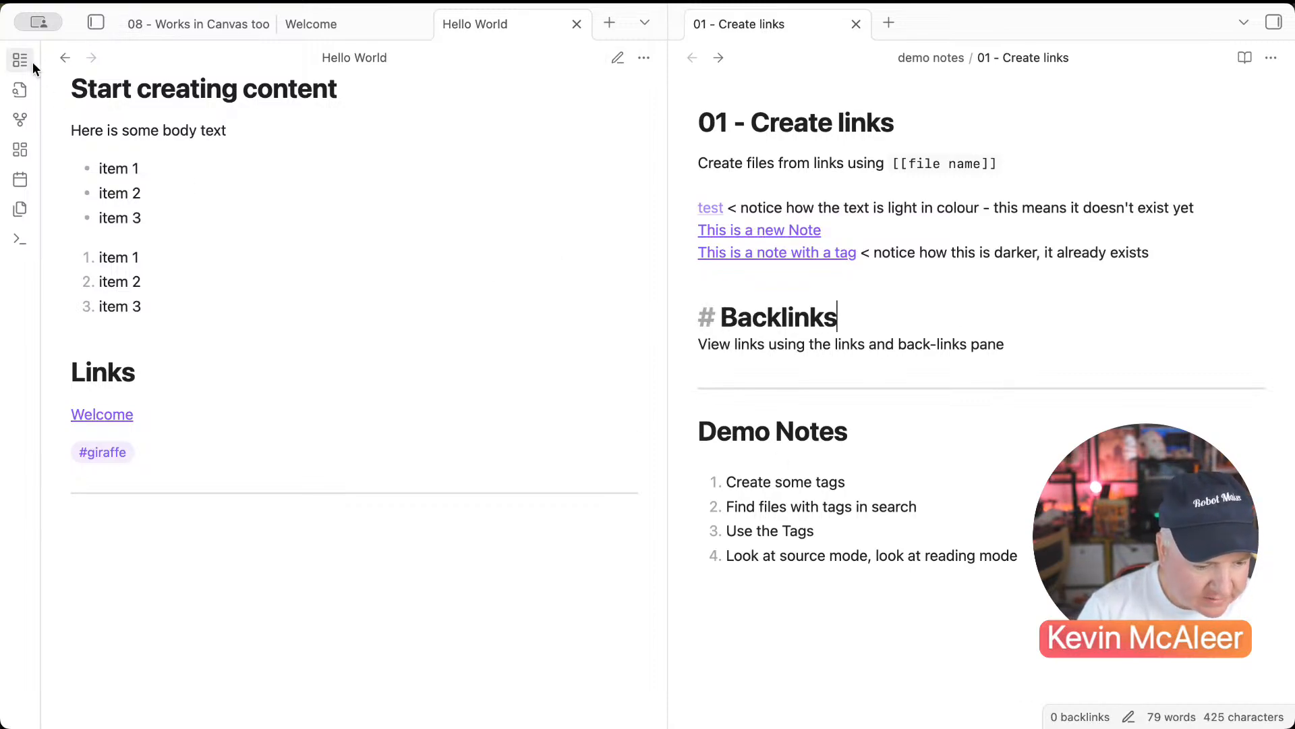
left_click(96, 23)
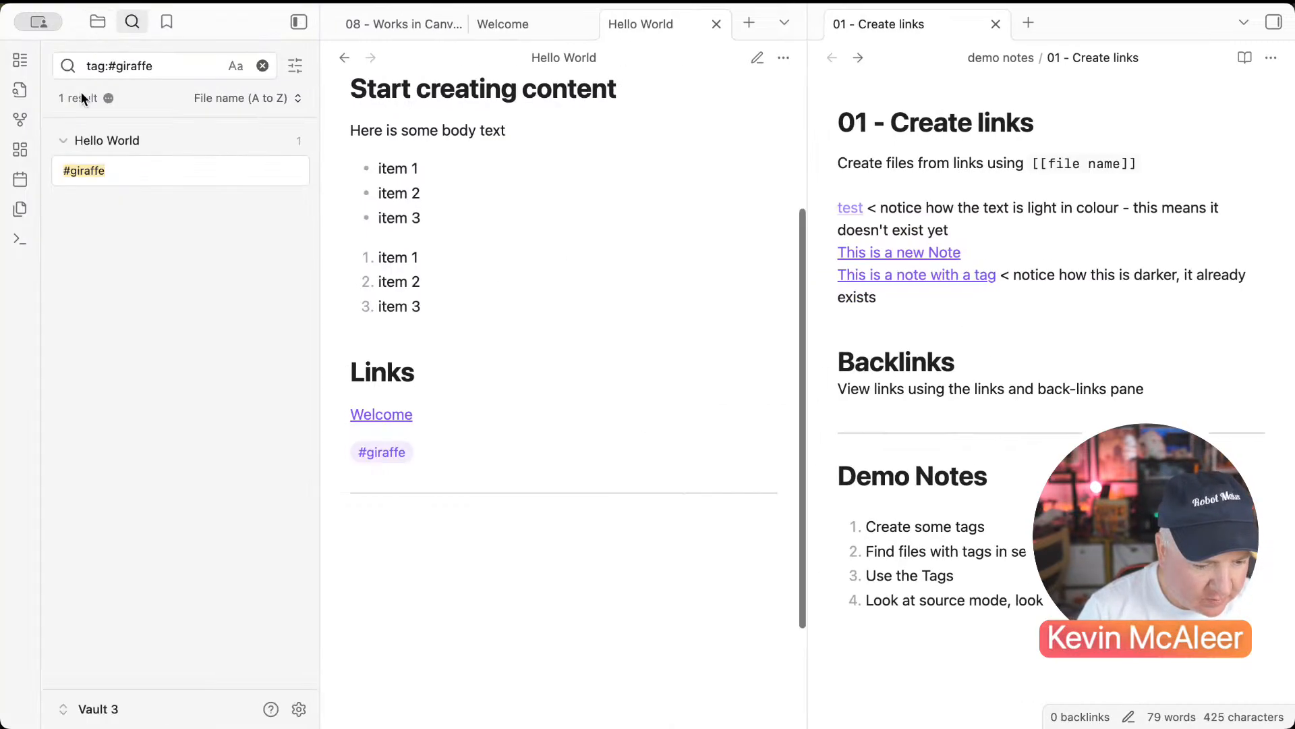
left_click(97, 20)
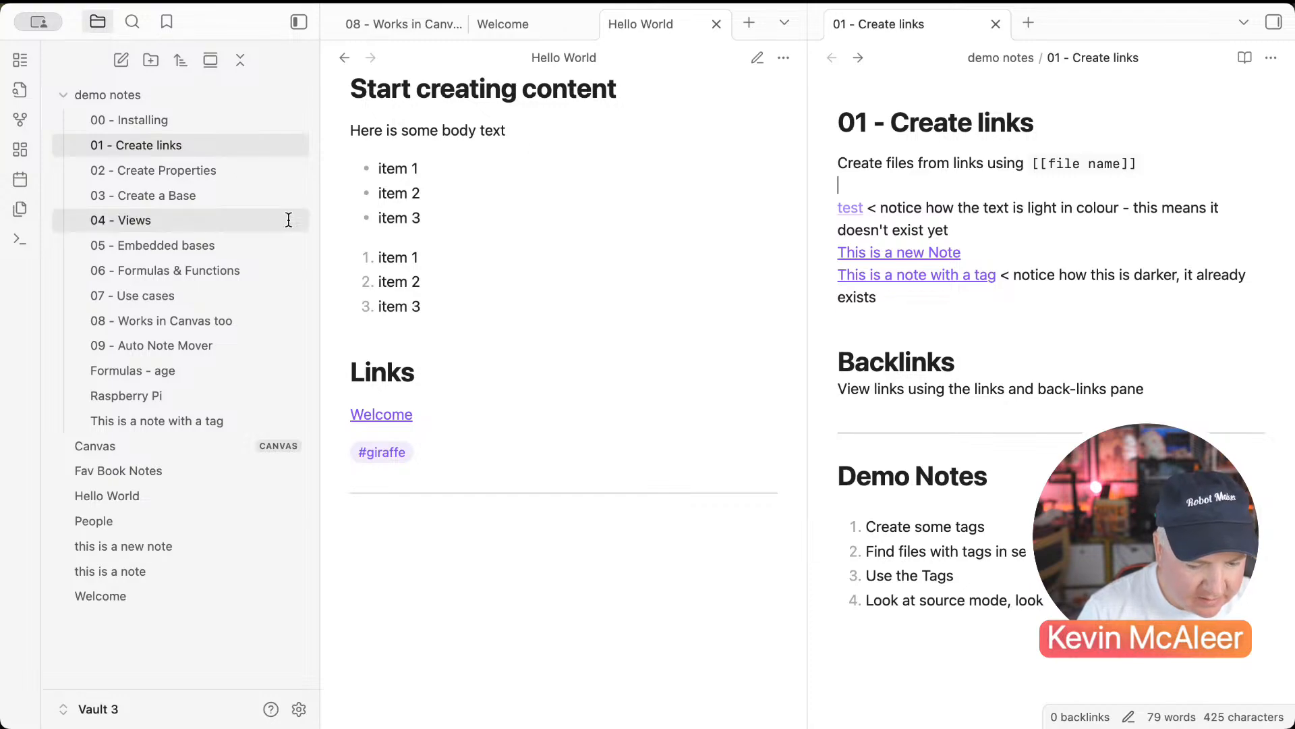
Step: Open 02 - Create Properties in the right pane and Welcome in the main pane
left_click(132, 171)
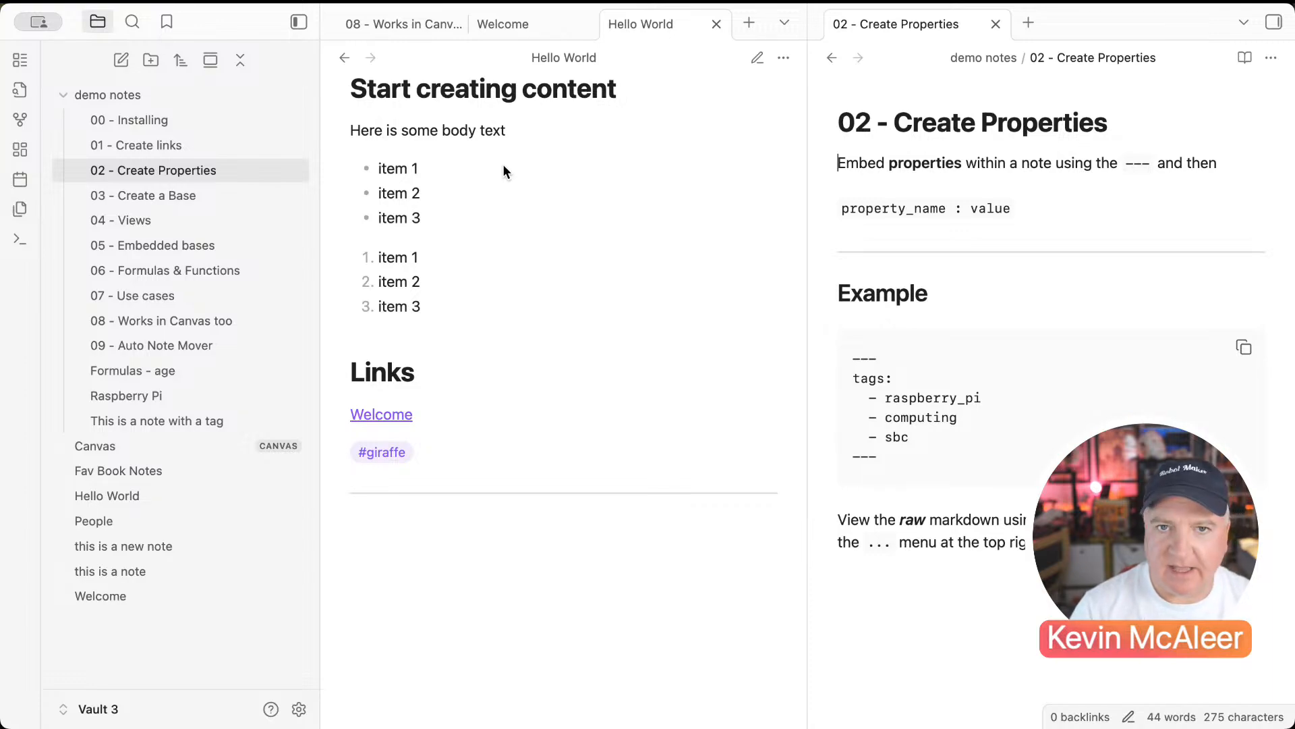
left_click(156, 594)
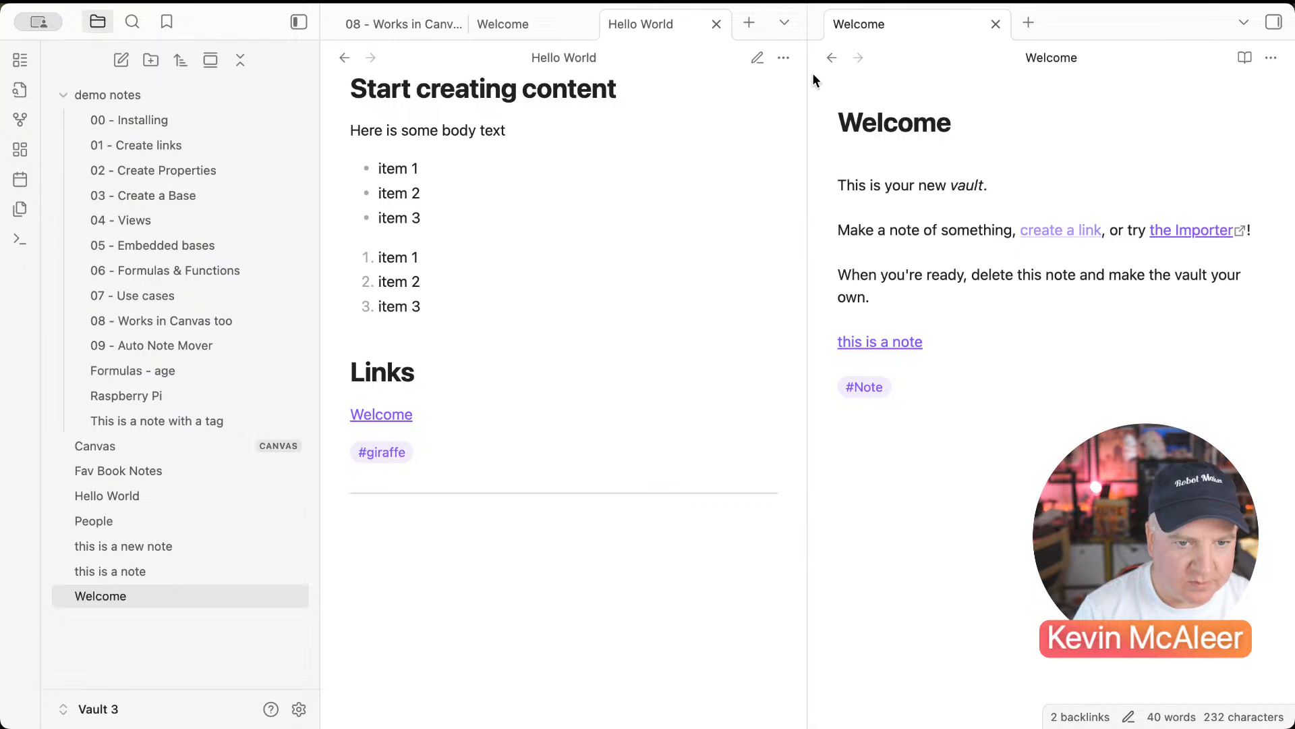
left_click(831, 58)
left_click(688, 145)
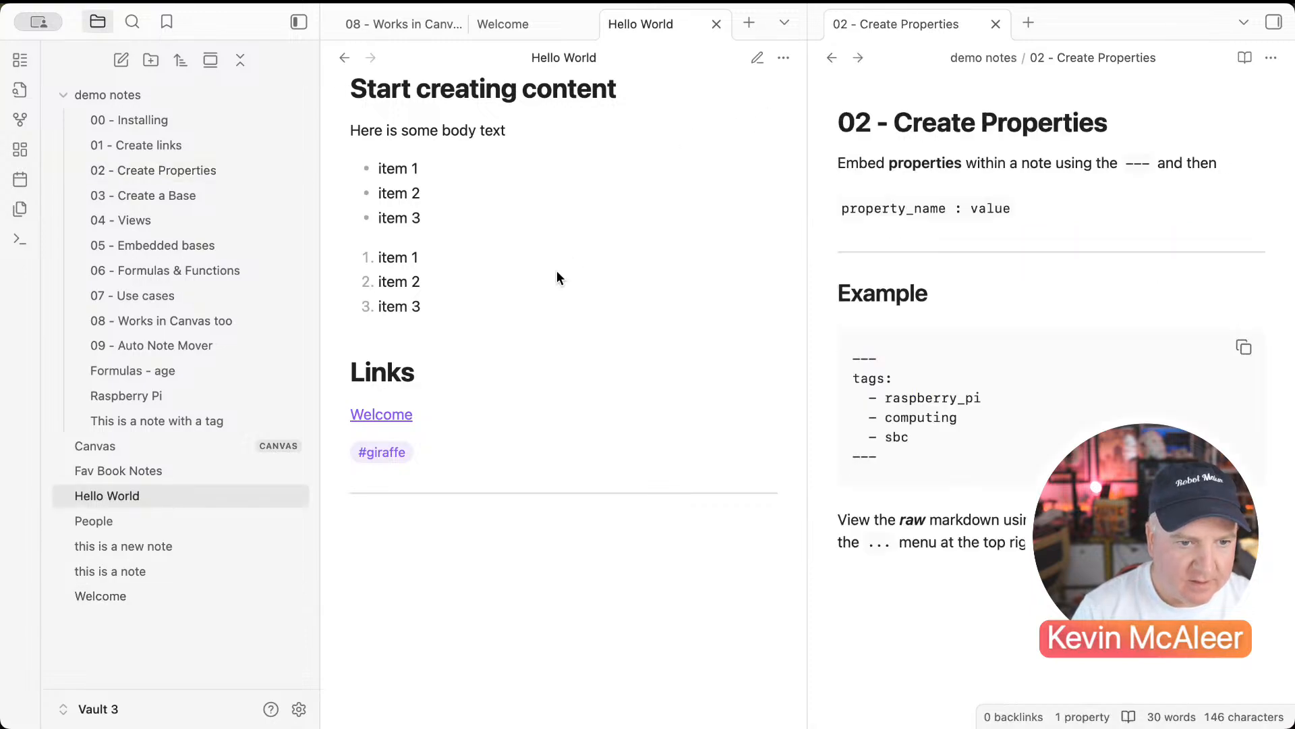
left_click(108, 594)
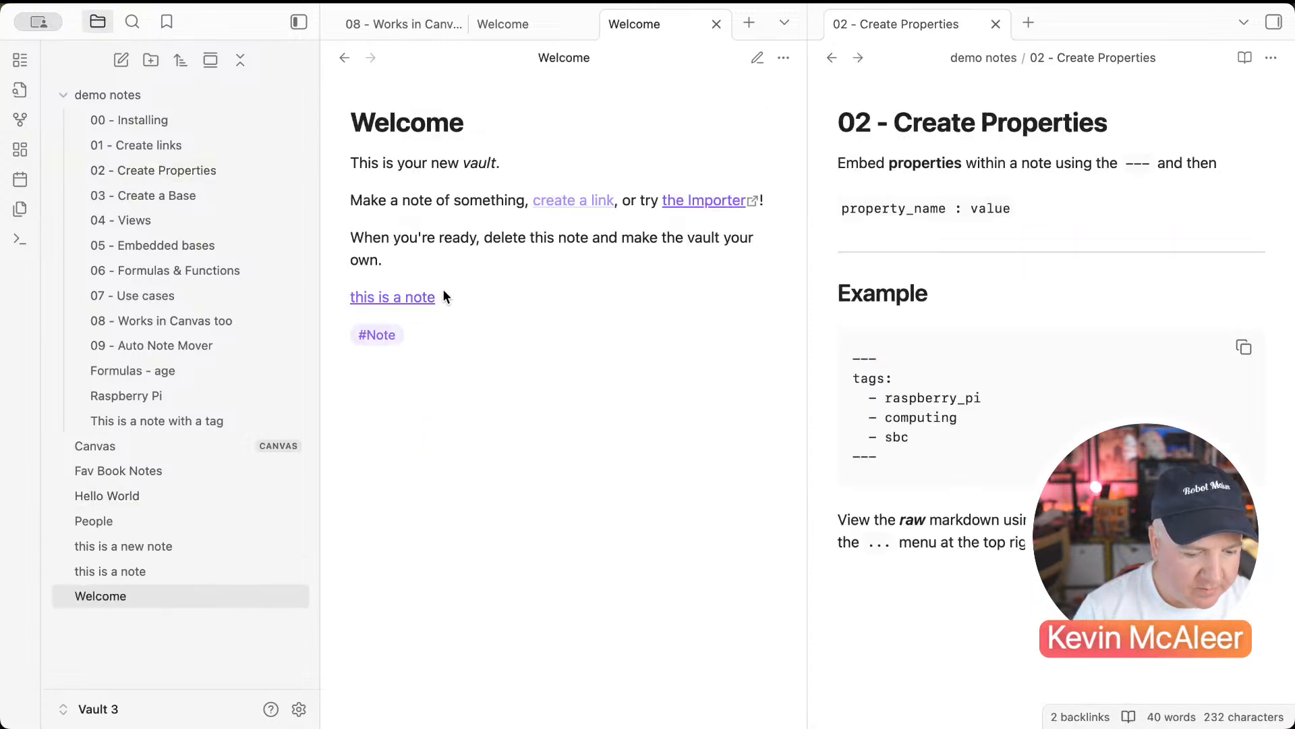
left_click(783, 59)
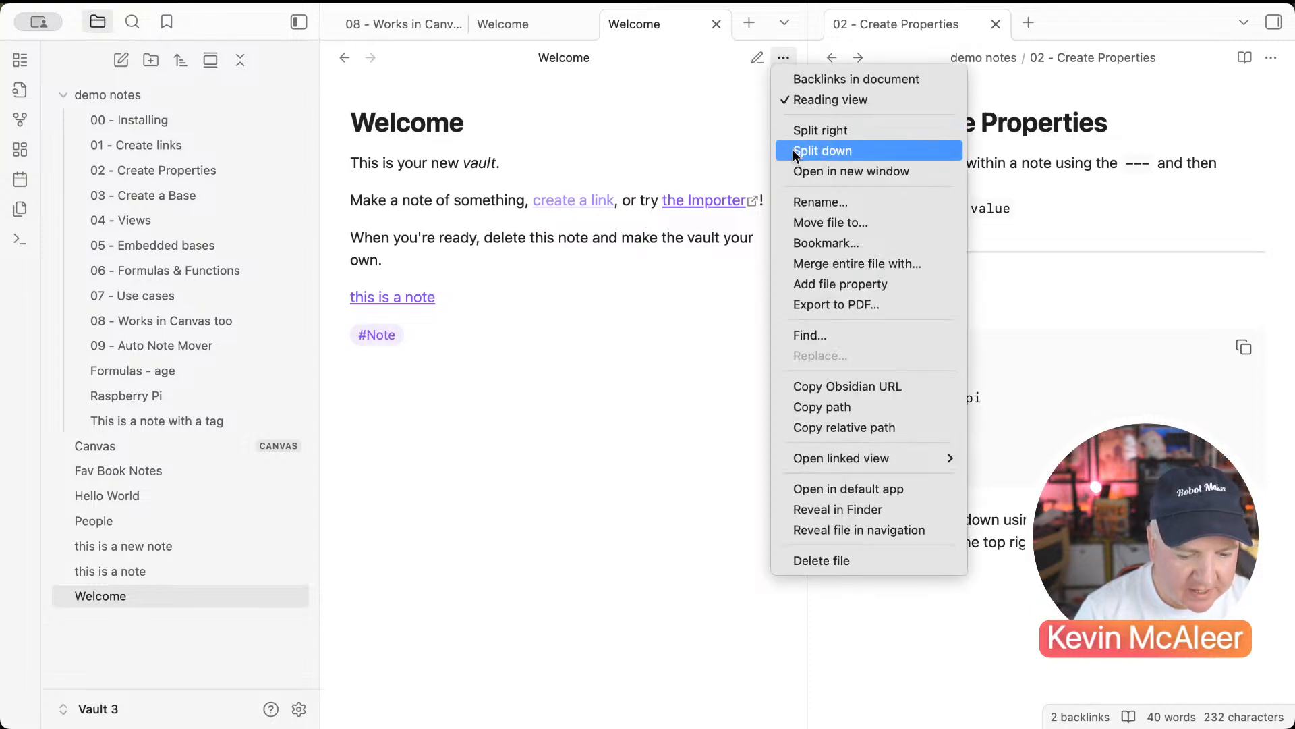
Step: Switch Welcome to Source mode and type --- on the empty line under the title
left_click(788, 102)
left_click(786, 57)
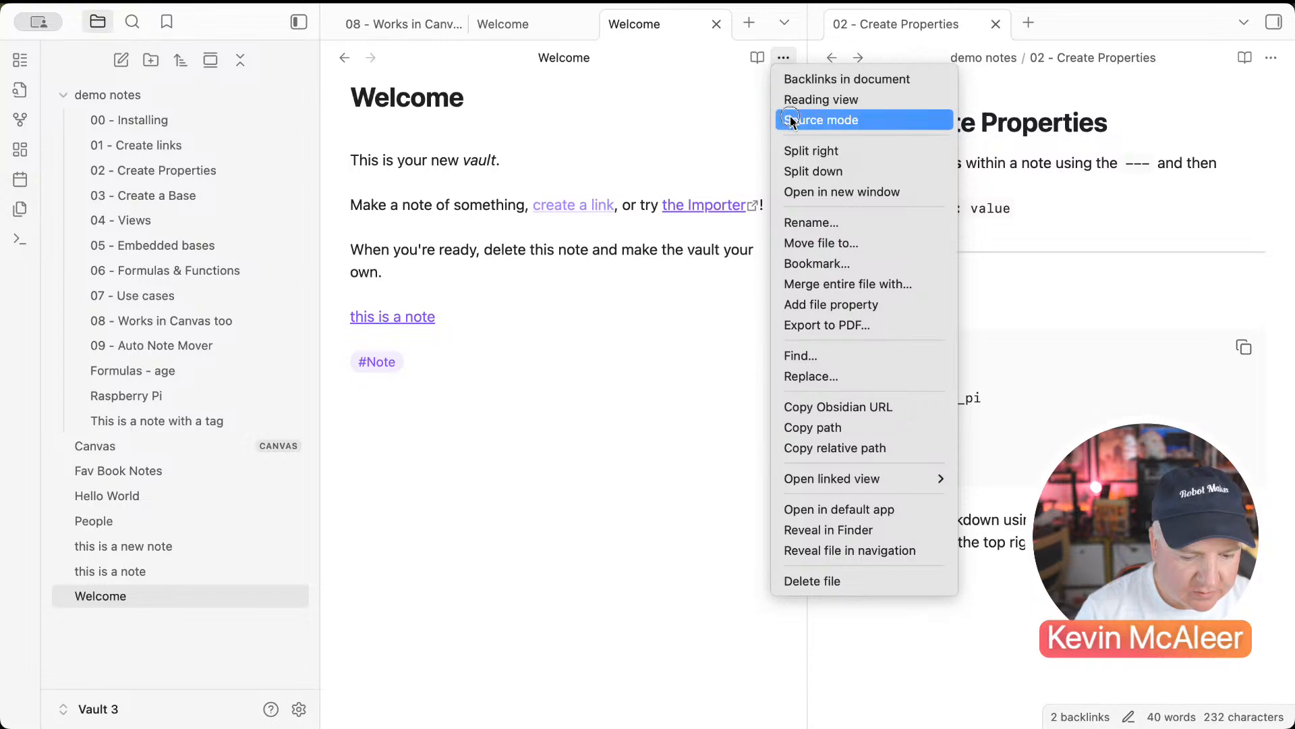
left_click(791, 119)
left_click(500, 121)
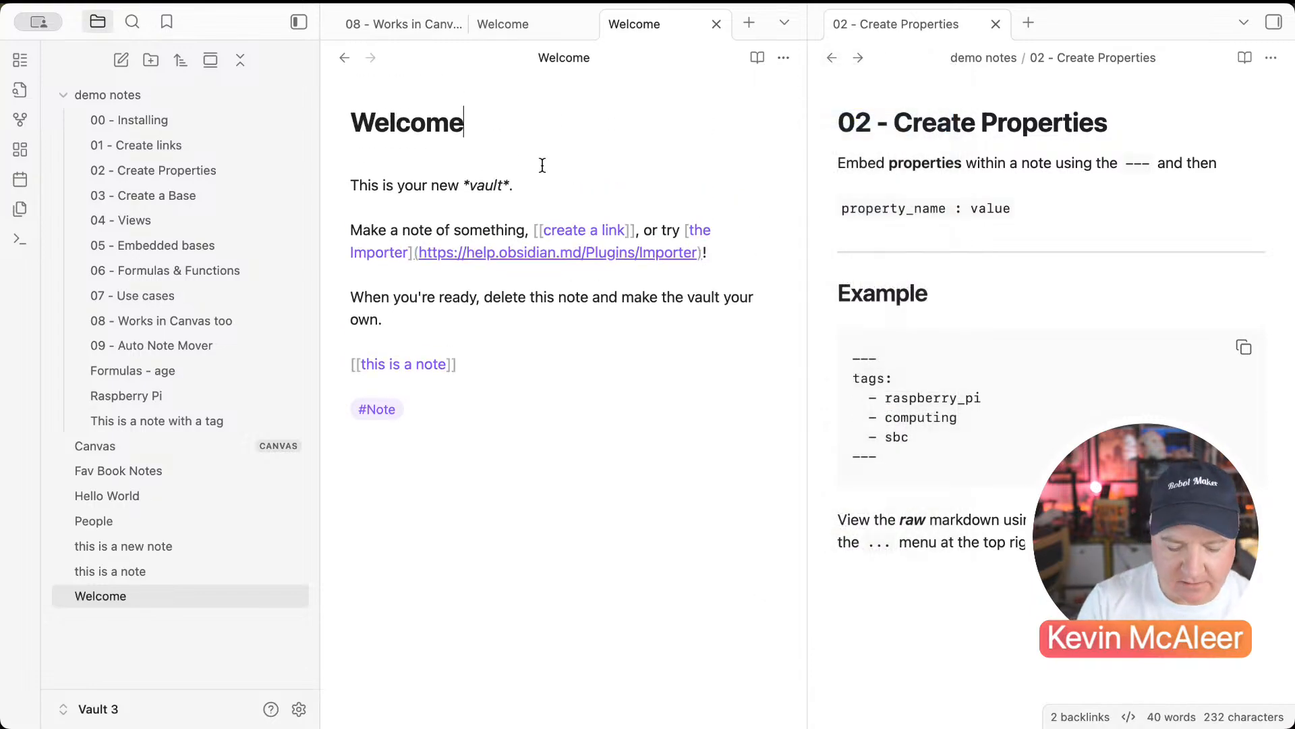
left_click(542, 165)
type("---")
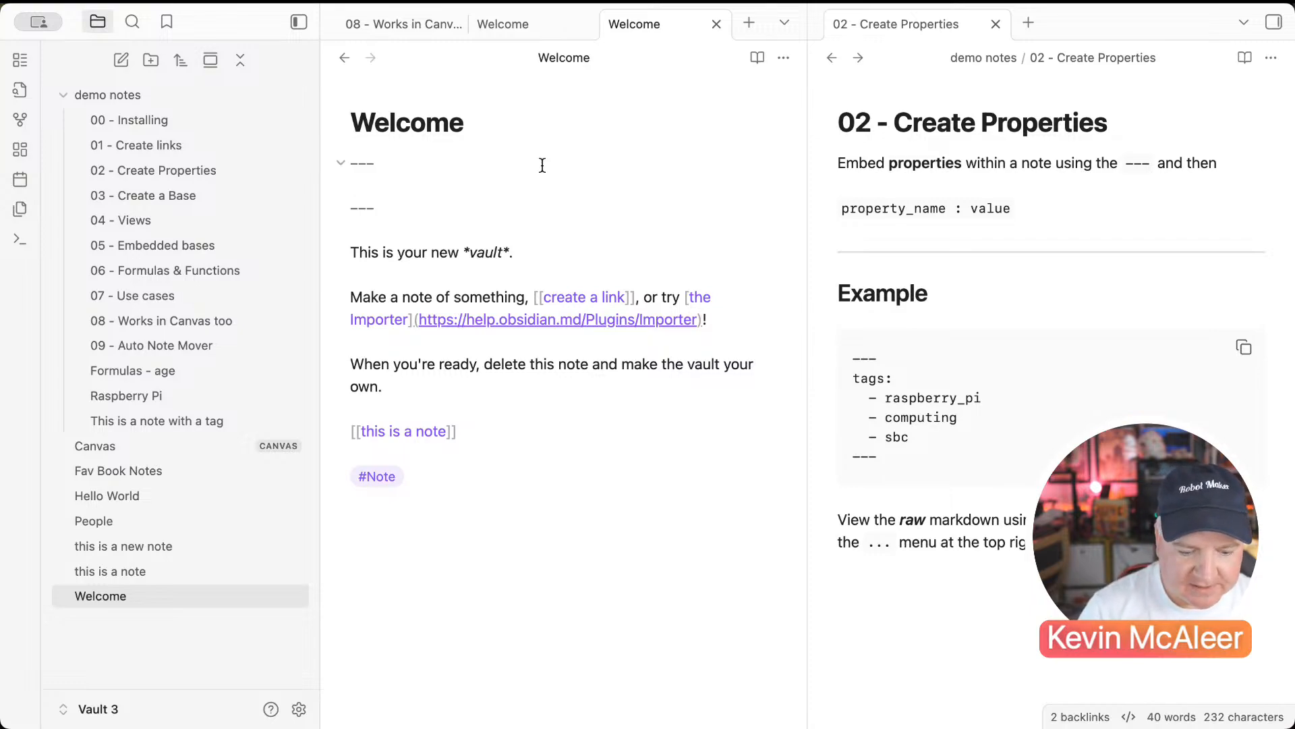
Step: Leave Source mode, type --- under the title, then remove the unwanted horizontal rule
left_click(783, 57)
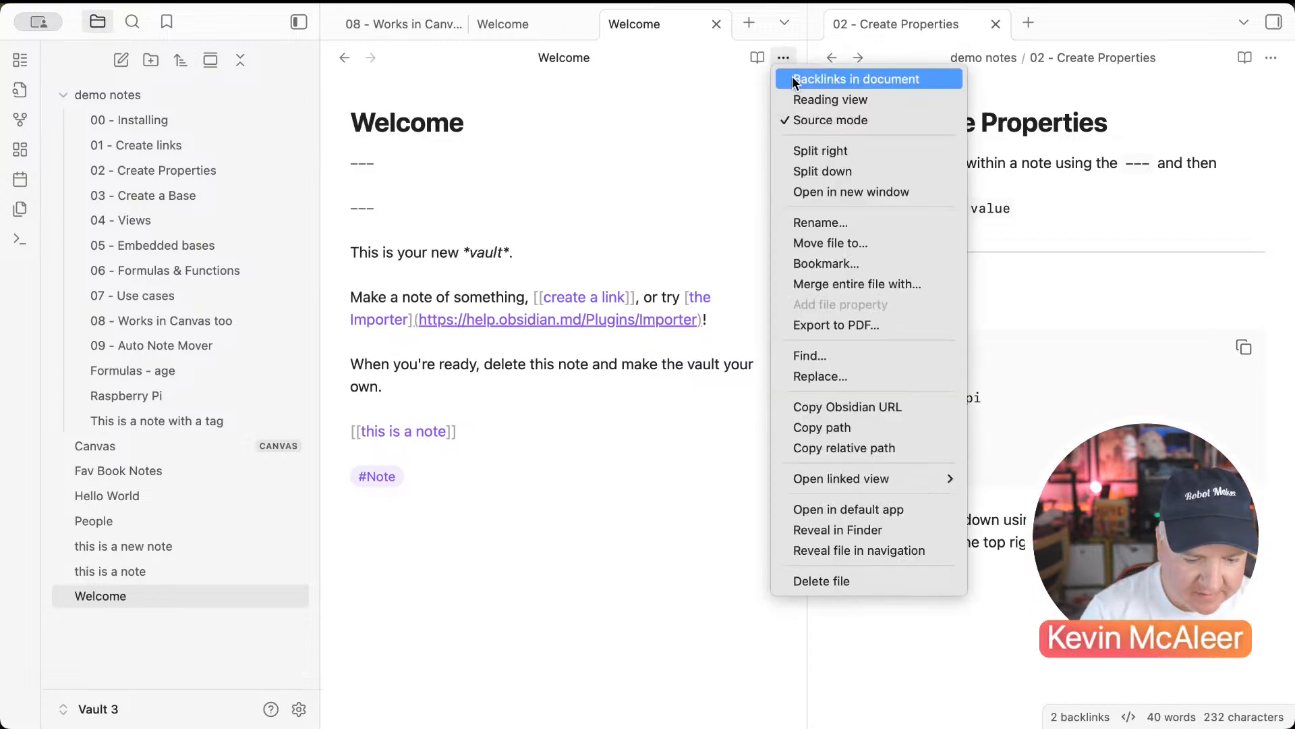
left_click(800, 116)
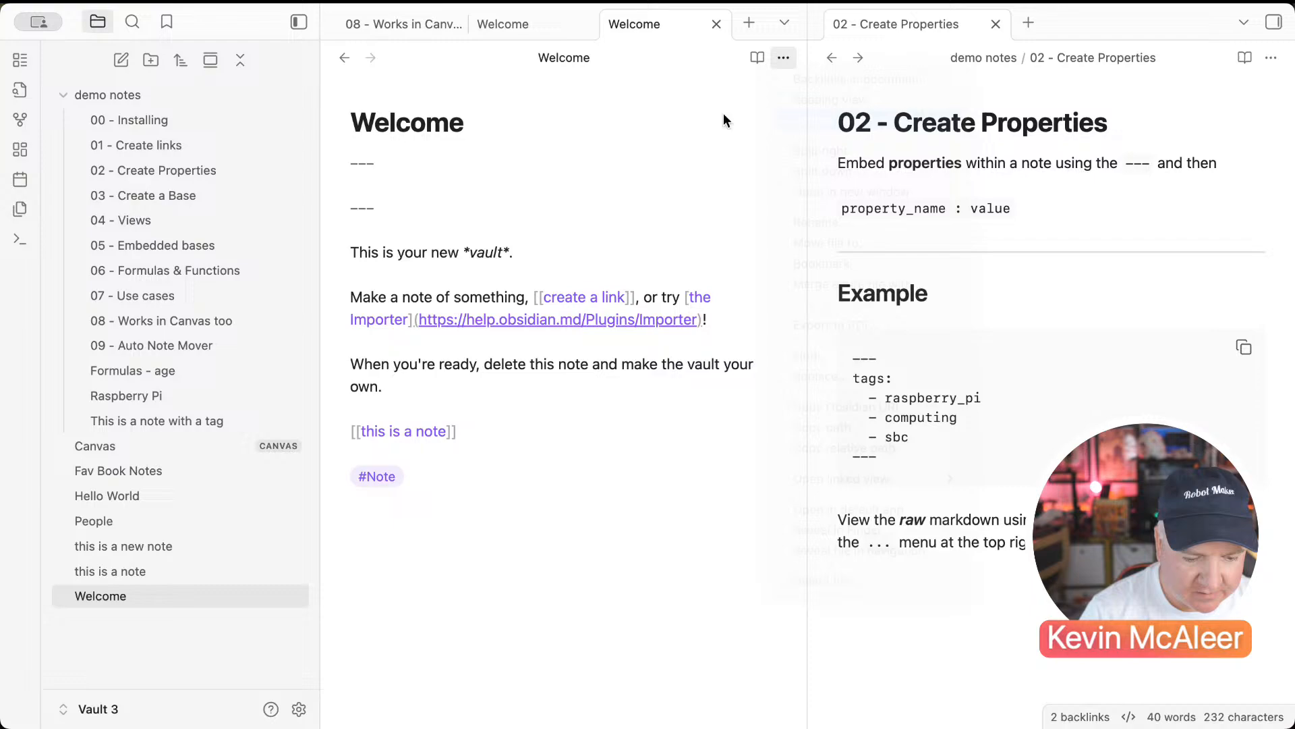
left_click(449, 162)
type("---")
key("Return")
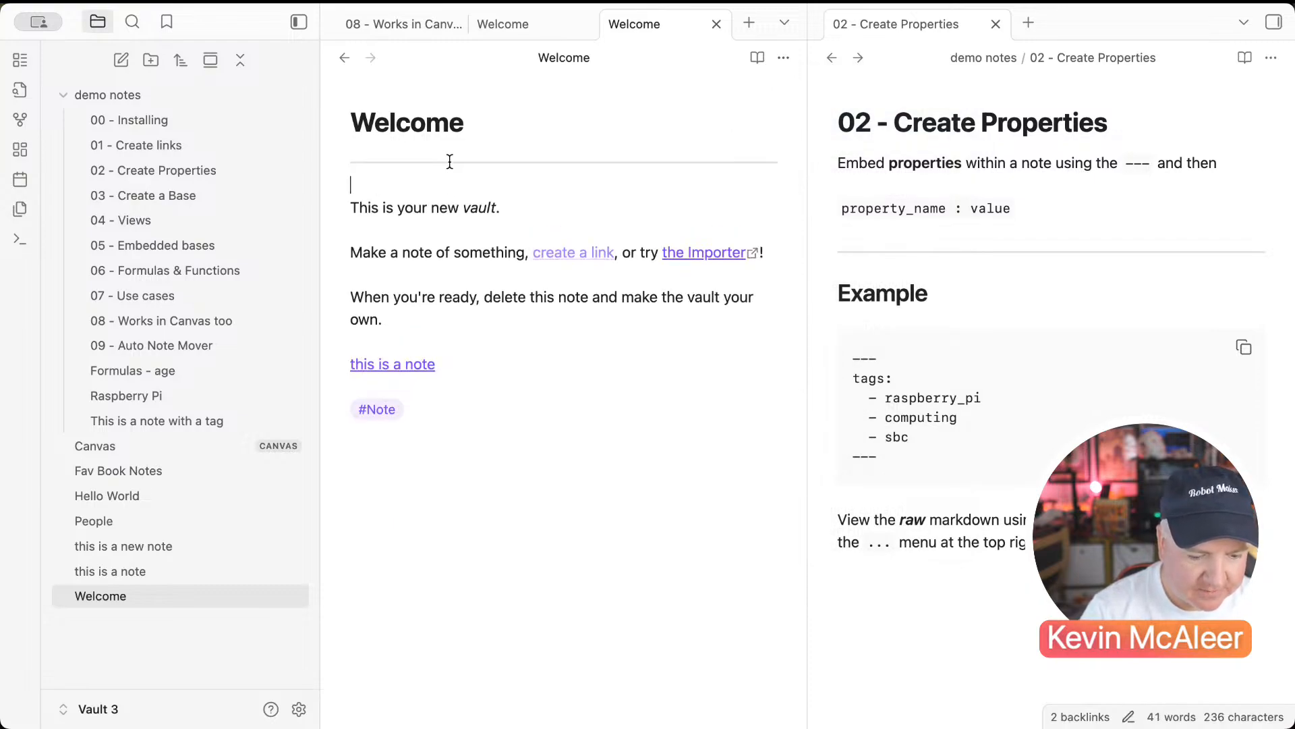
key("BackSpace")
key("BackSpace")
key("BackSpace")
key("BackSpace")
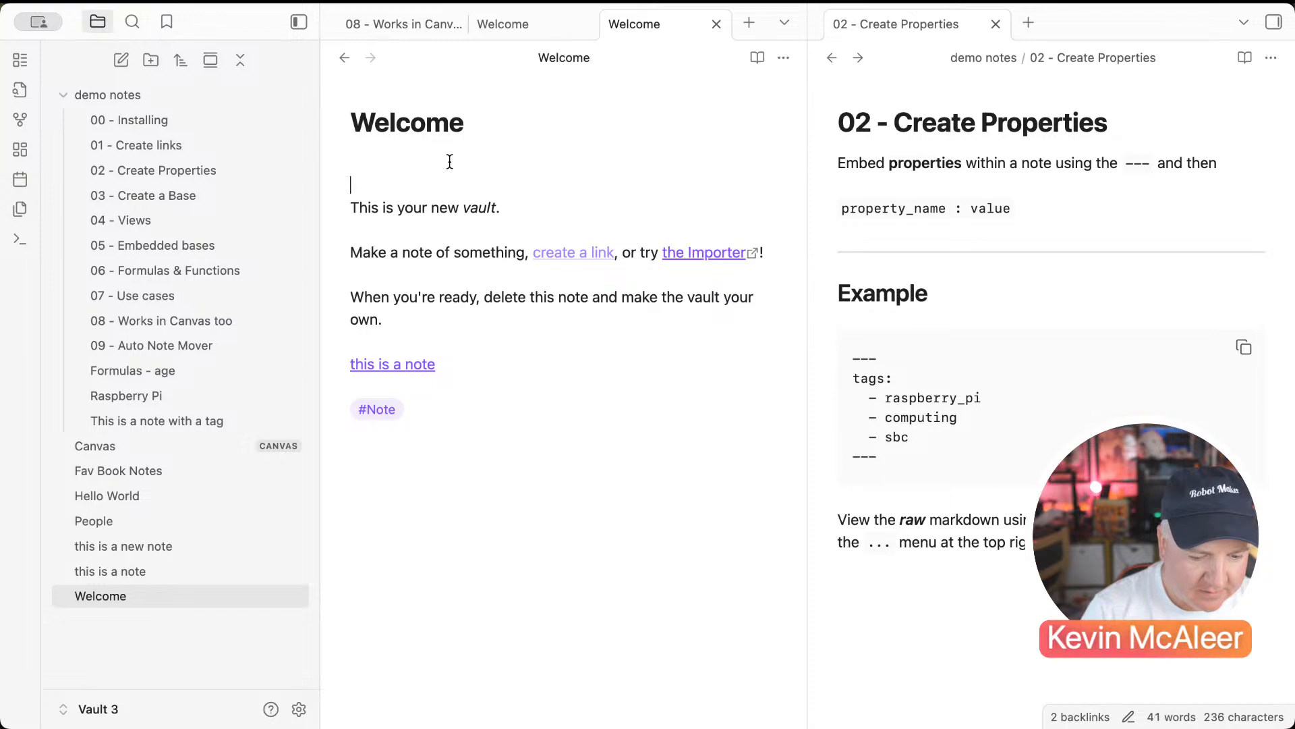
key("BackSpace")
Step: Delete the empty dashed block in Source mode and return to live editing
left_click(783, 58)
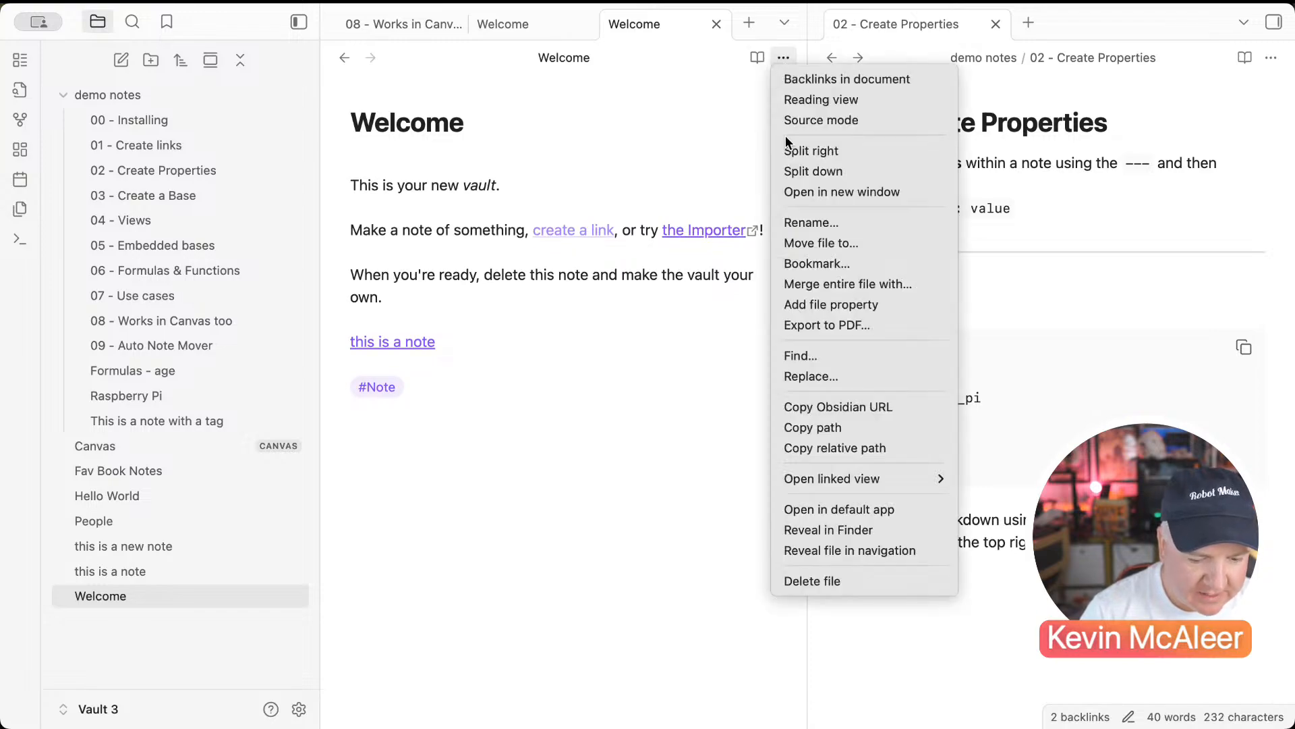
left_click(810, 120)
left_click_drag(377, 208, 340, 167)
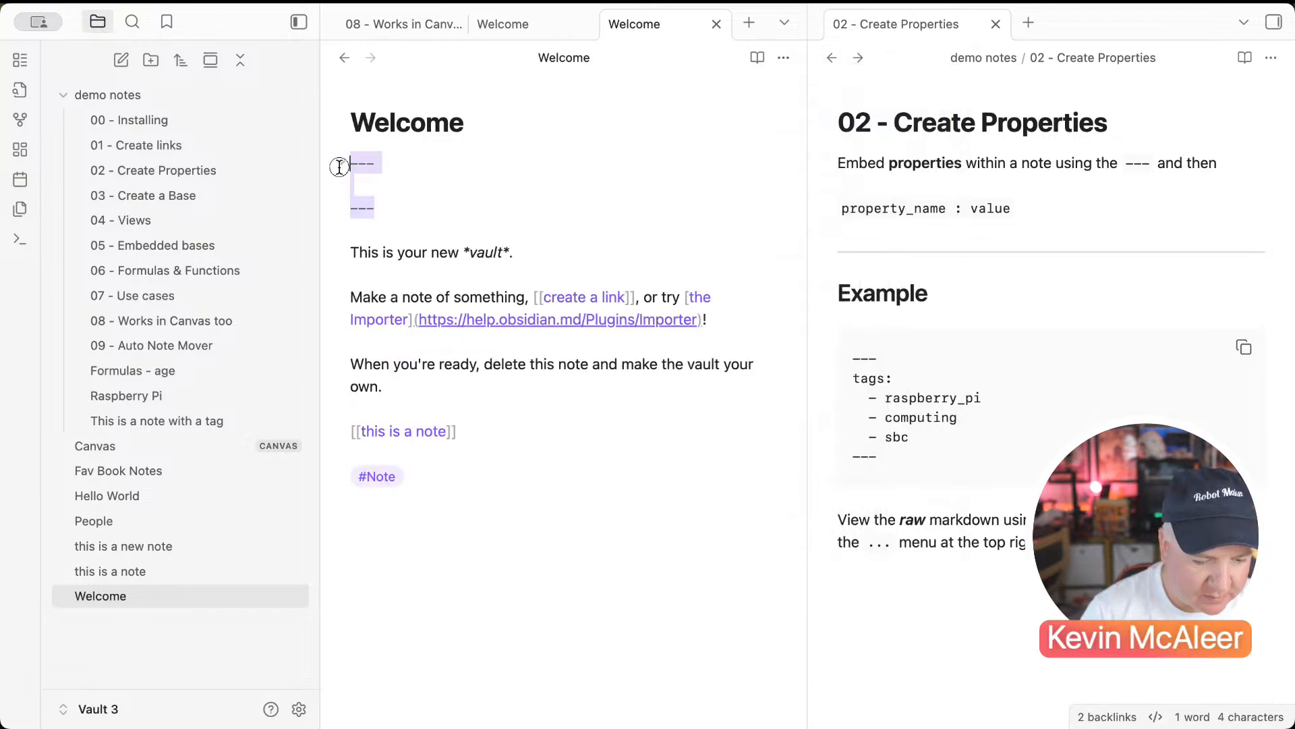
key("BackSpace")
left_click(781, 61)
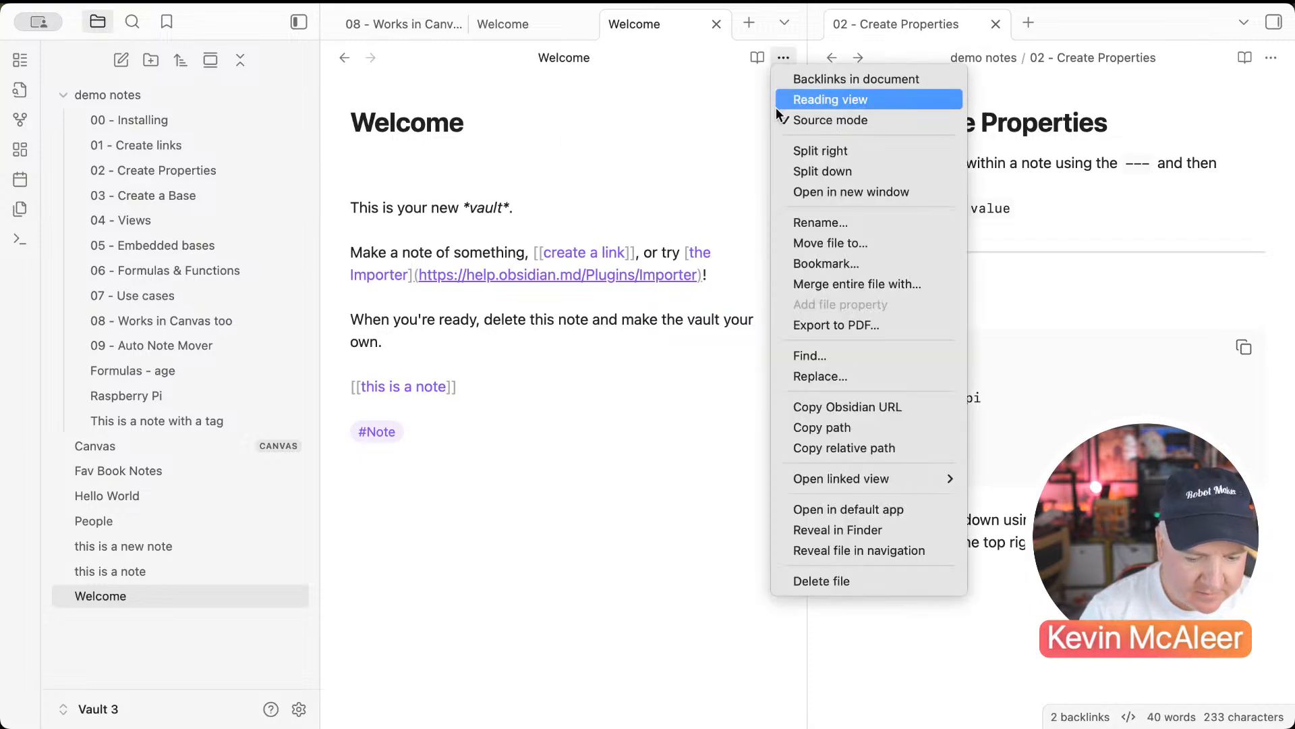
left_click(807, 120)
Step: Type --- under Welcome's title to start Properties and set tags to Note
type("---")
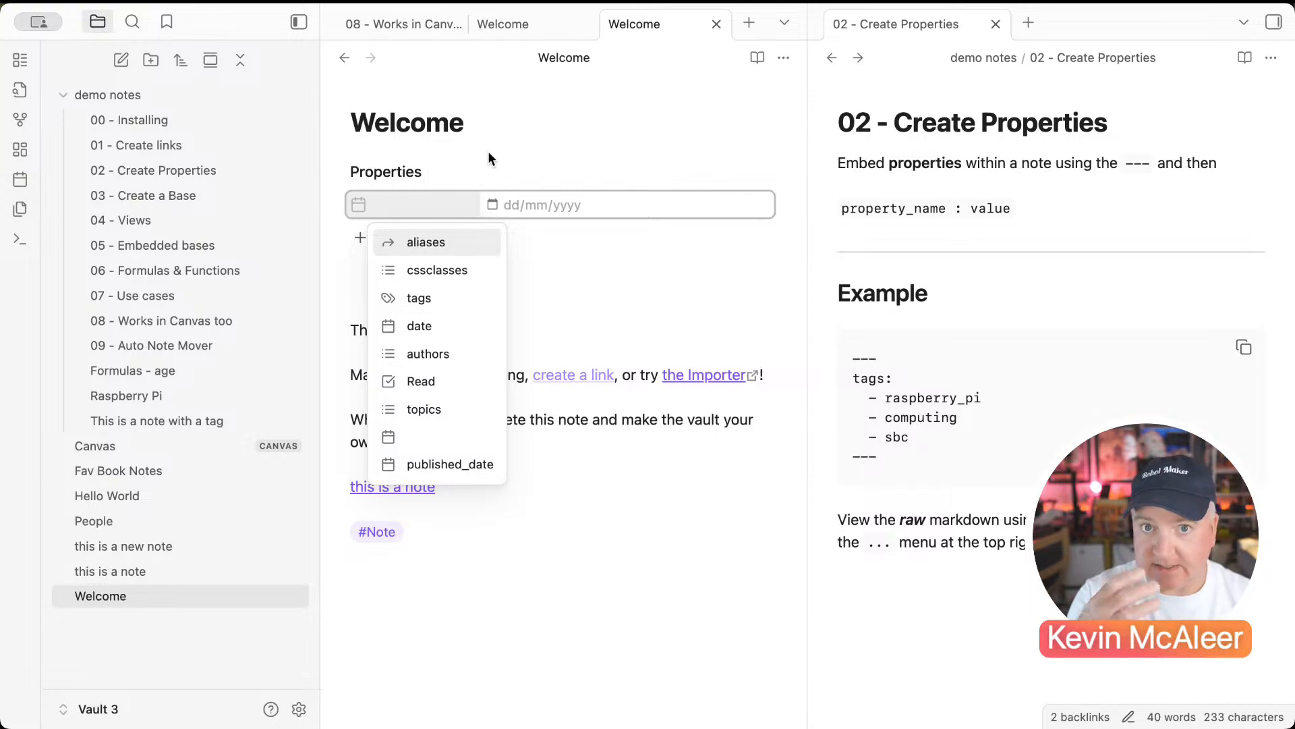
left_click(423, 301)
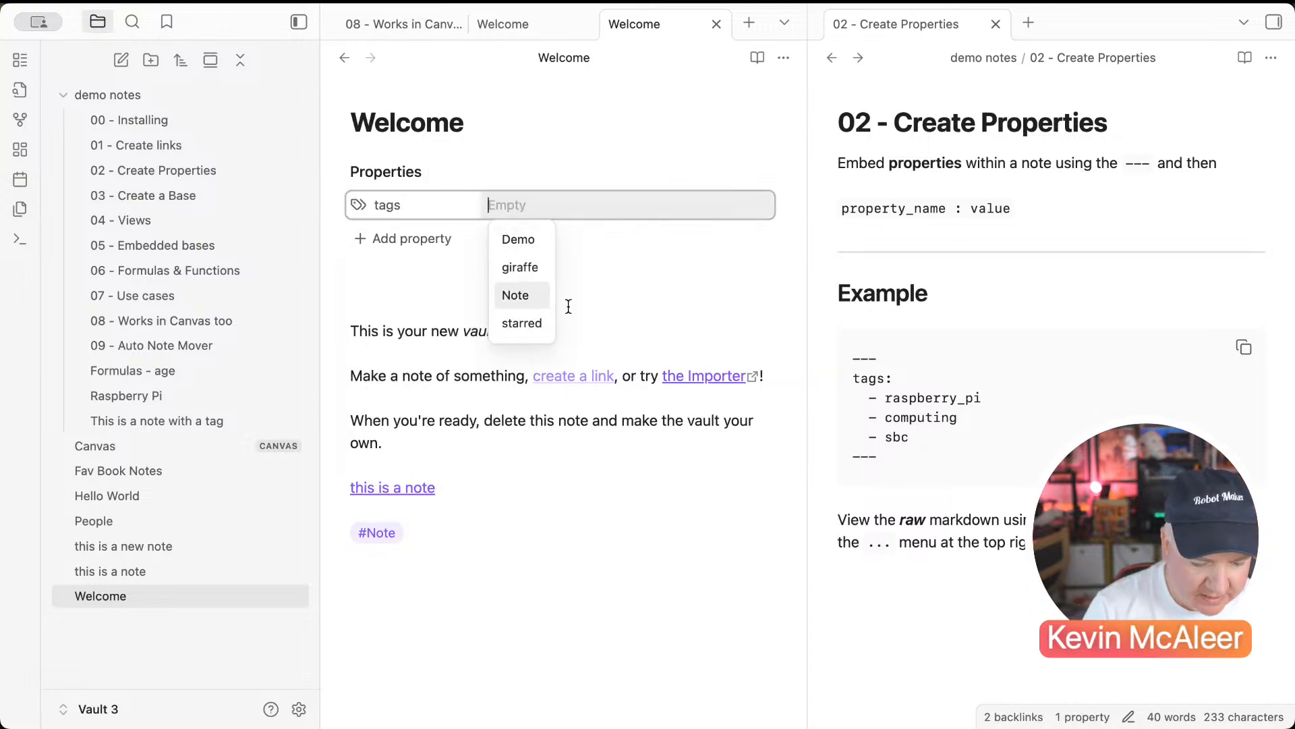
type("Note")
key("Return")
left_click(500, 290)
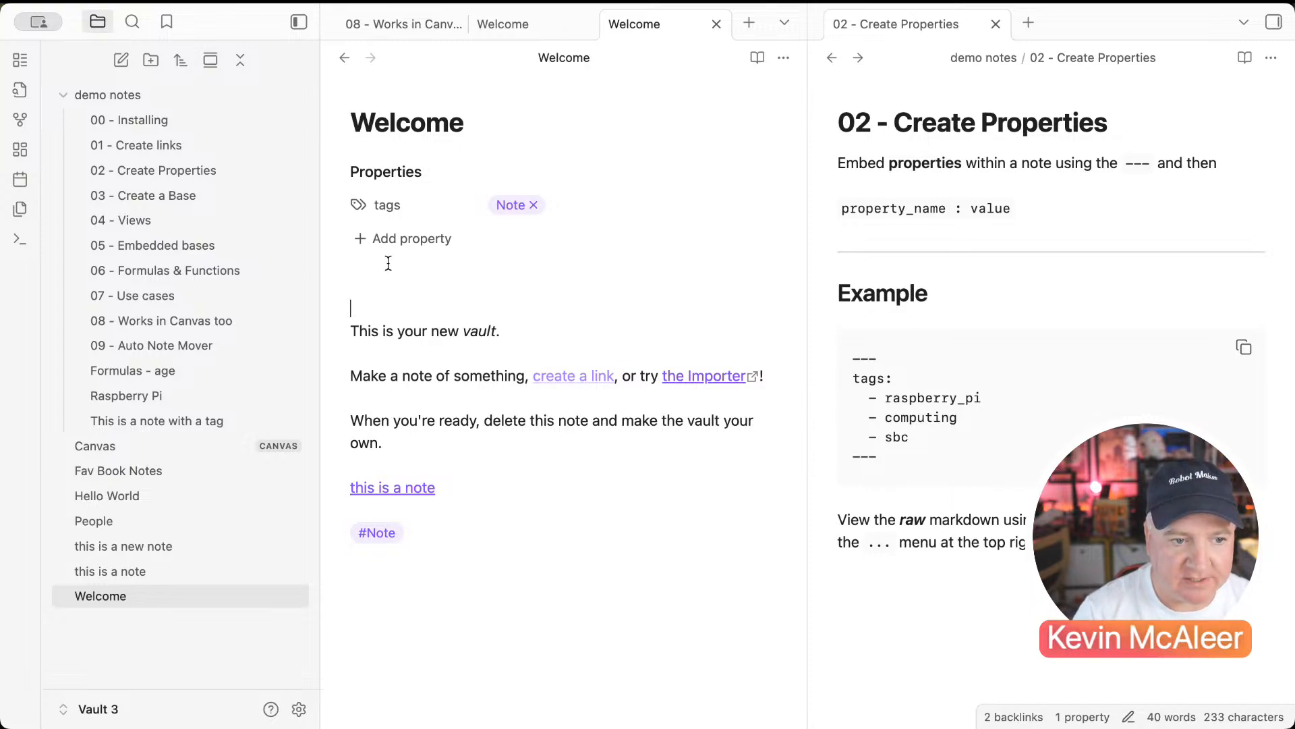
Step: Add a date property set to today, 24/08/2025
left_click(381, 238)
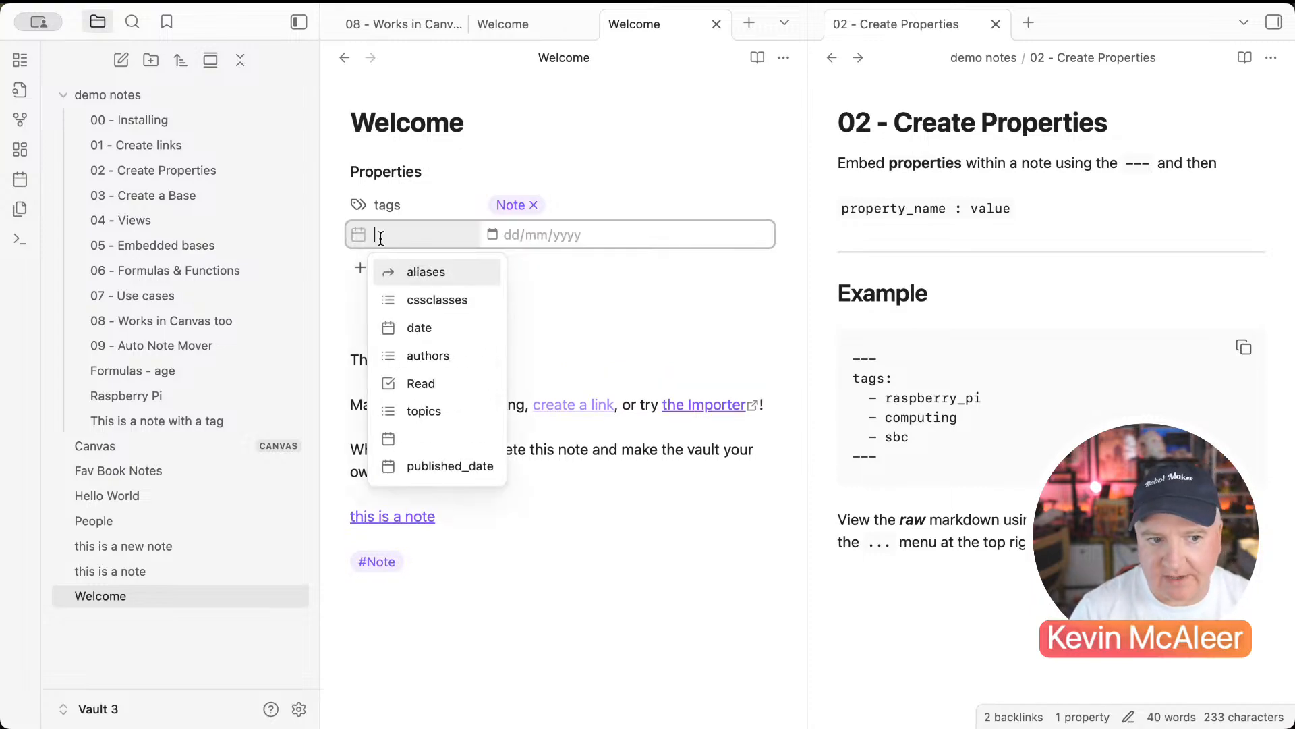
left_click(384, 326)
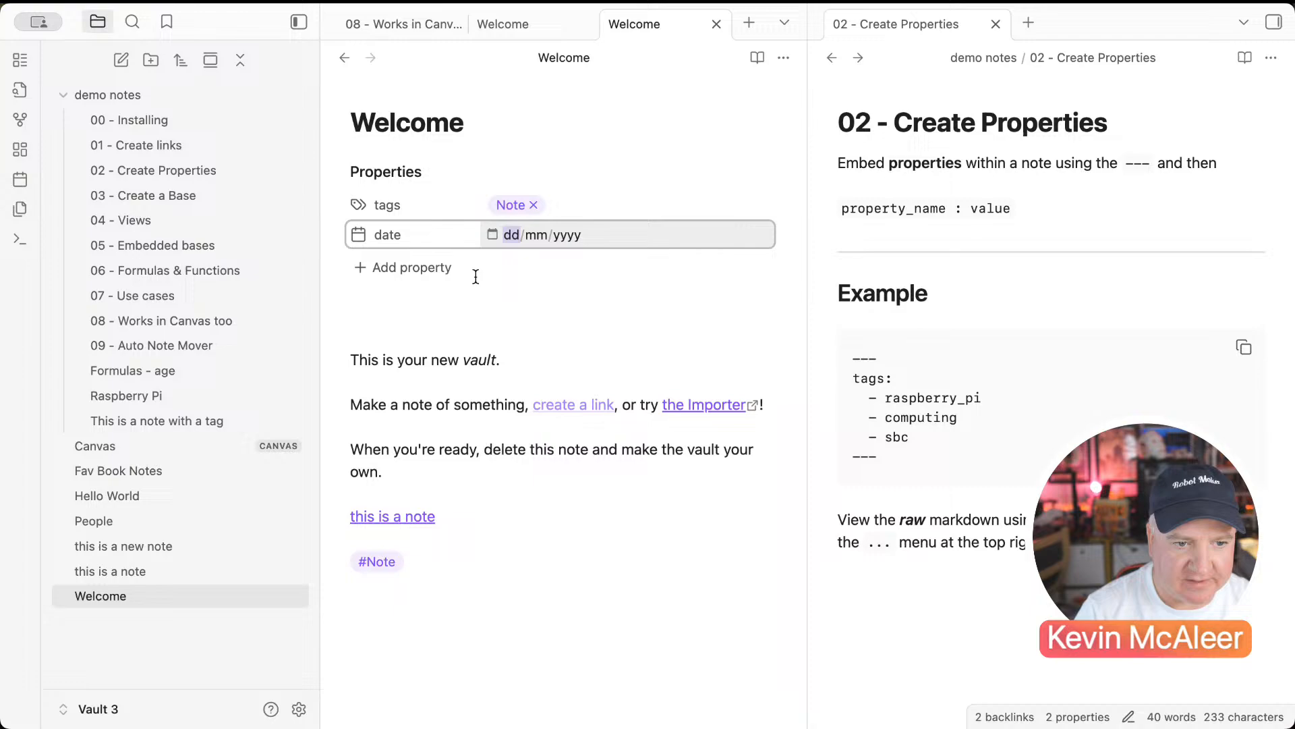
left_click(492, 236)
left_click(648, 490)
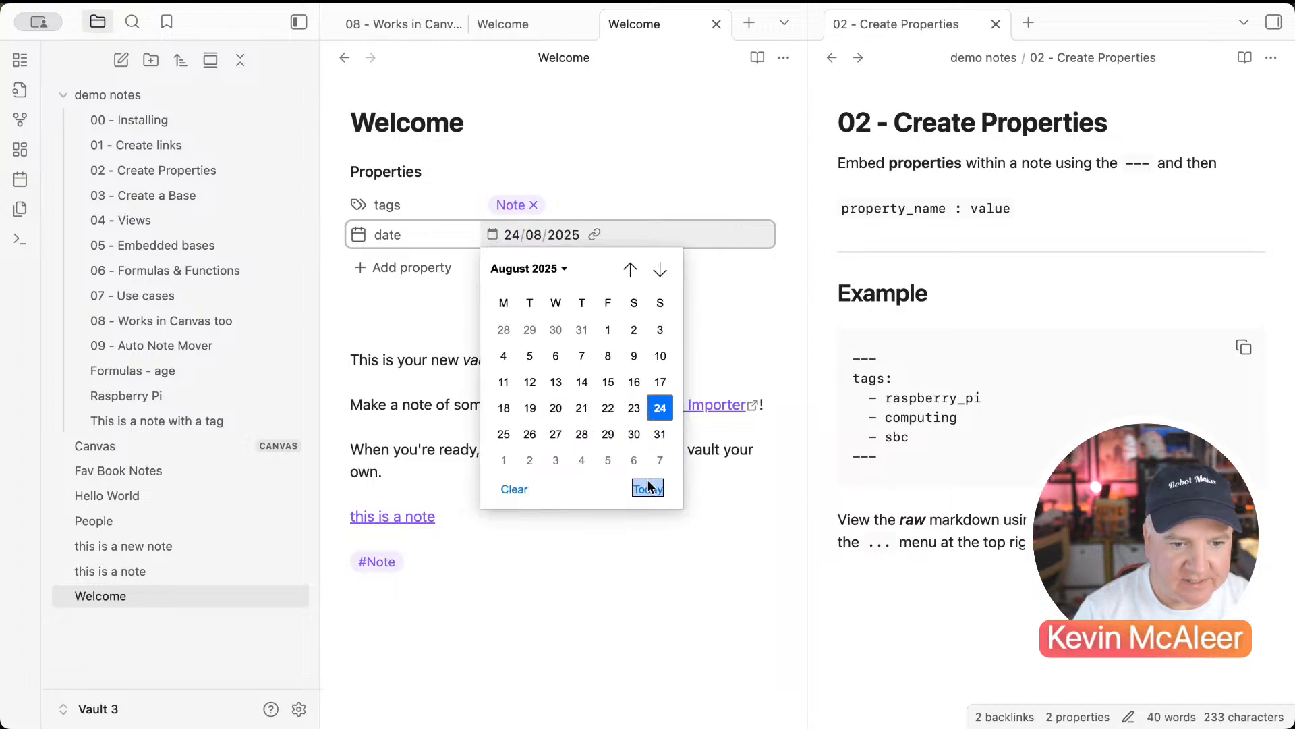
Step: Add an authors property whose value is a [[ ]] link to the author's note
left_click(376, 270)
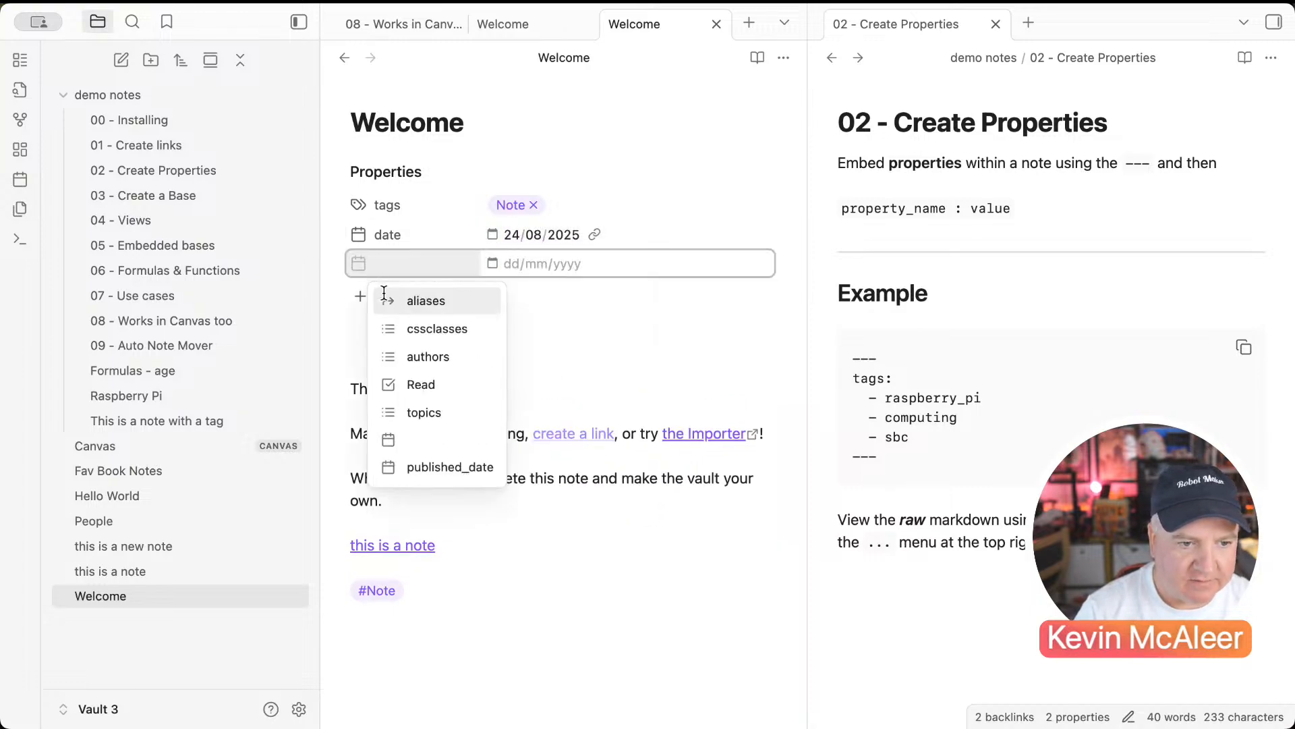
left_click(405, 351)
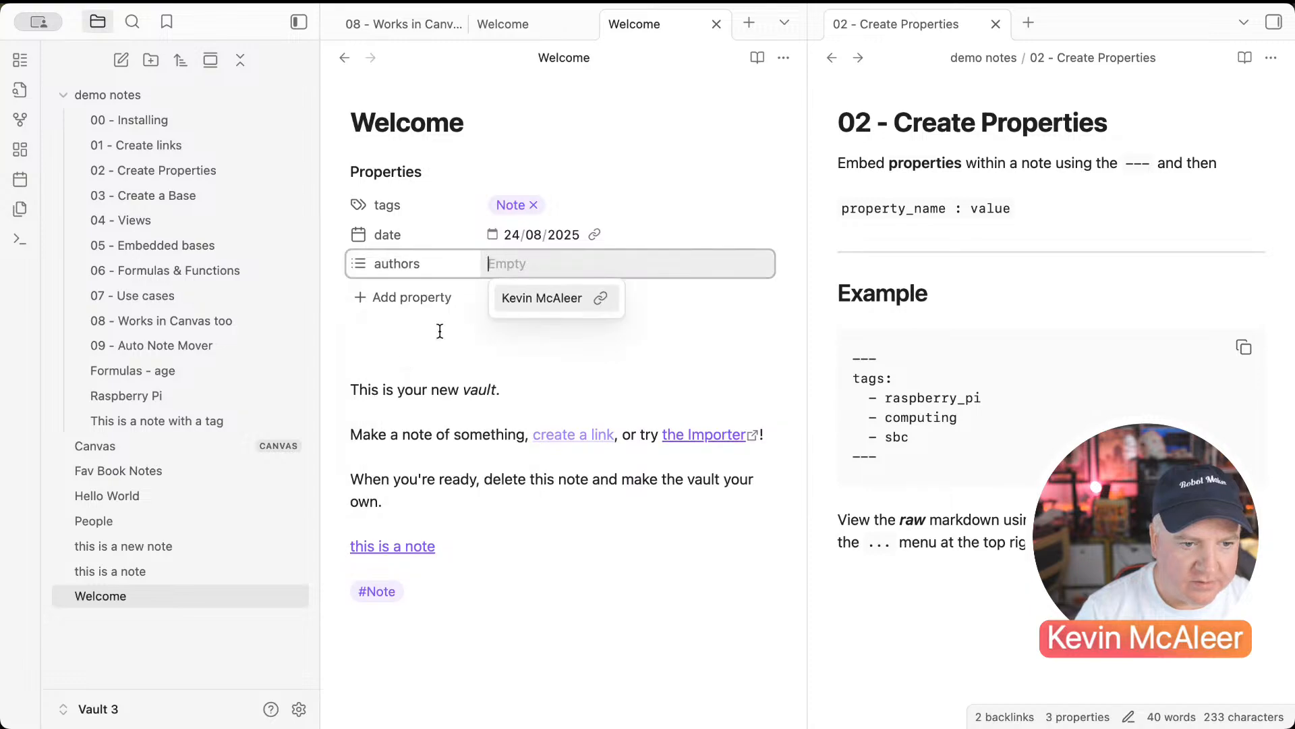
left_click(536, 301)
key("BackSpace")
key("BackSpace")
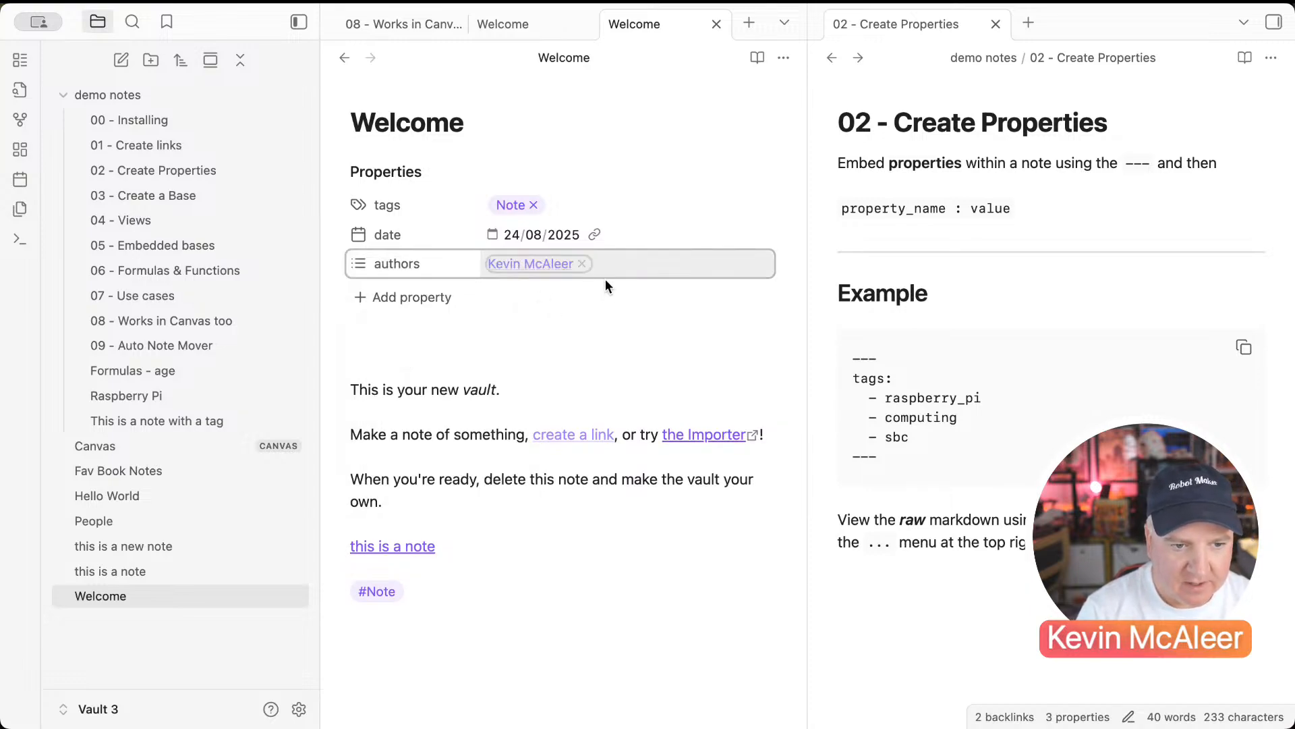
type("[")
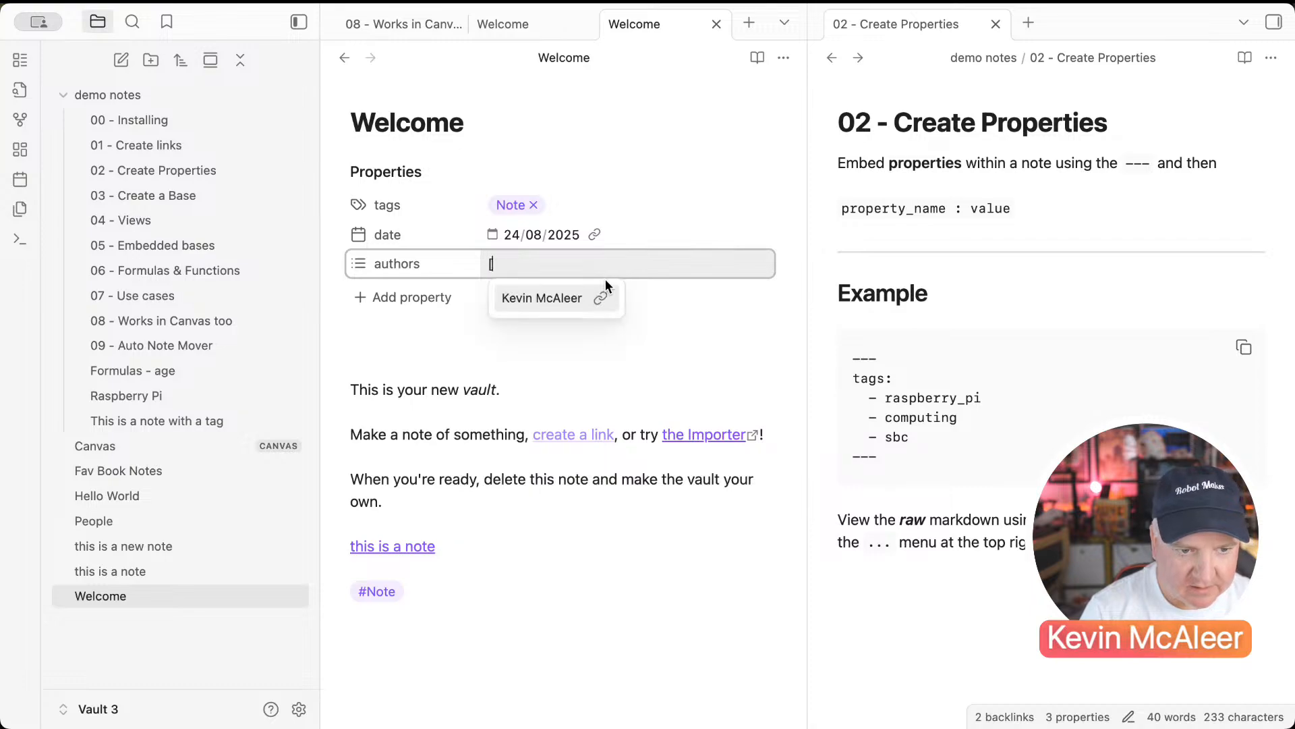
type("[Kein")
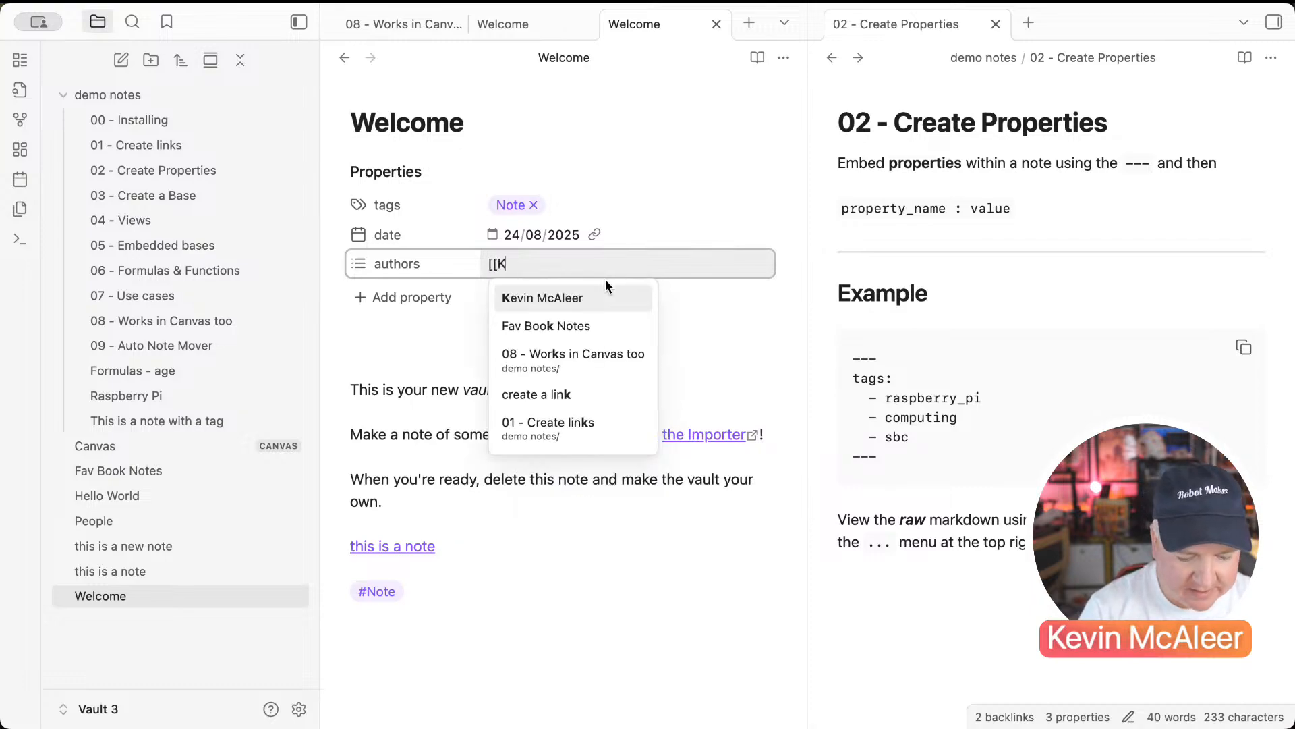
key("BackSpace")
type("in")
key("BackSpace")
key("BackSpace")
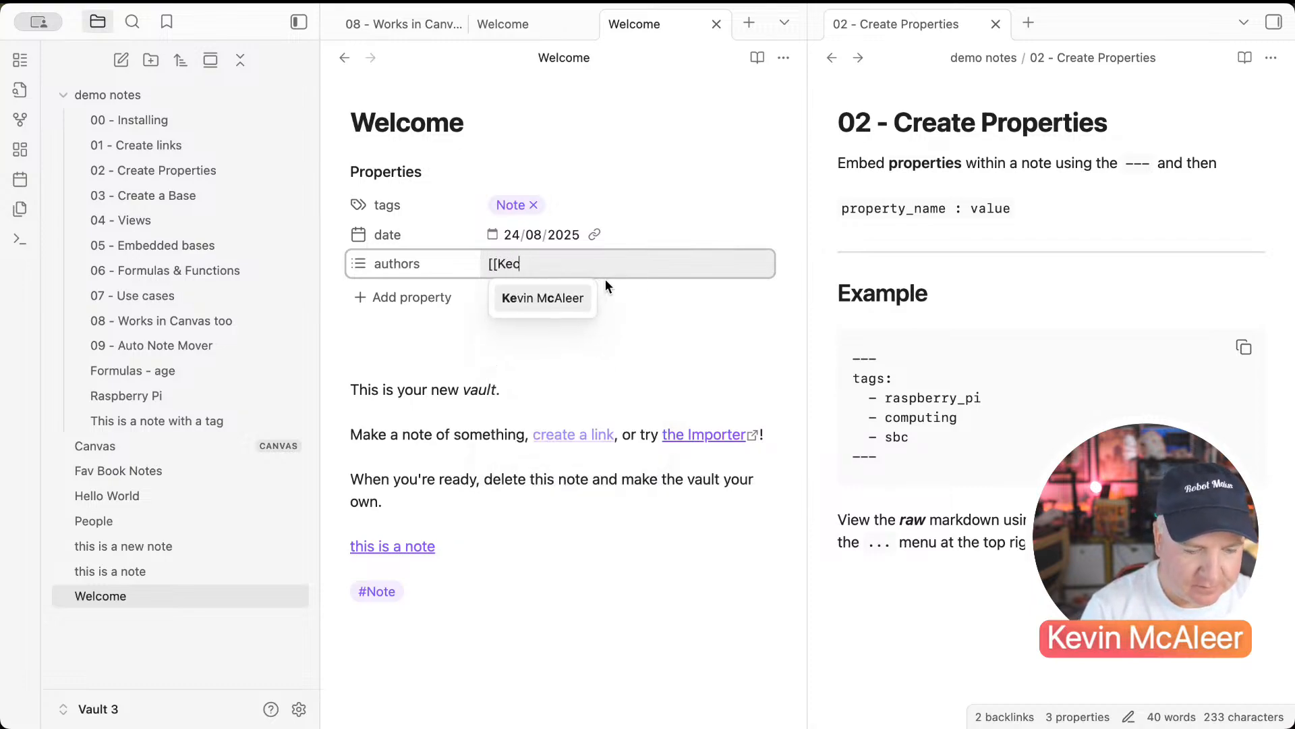
type("c")
key("BackSpace")
type("vin McAleer]]")
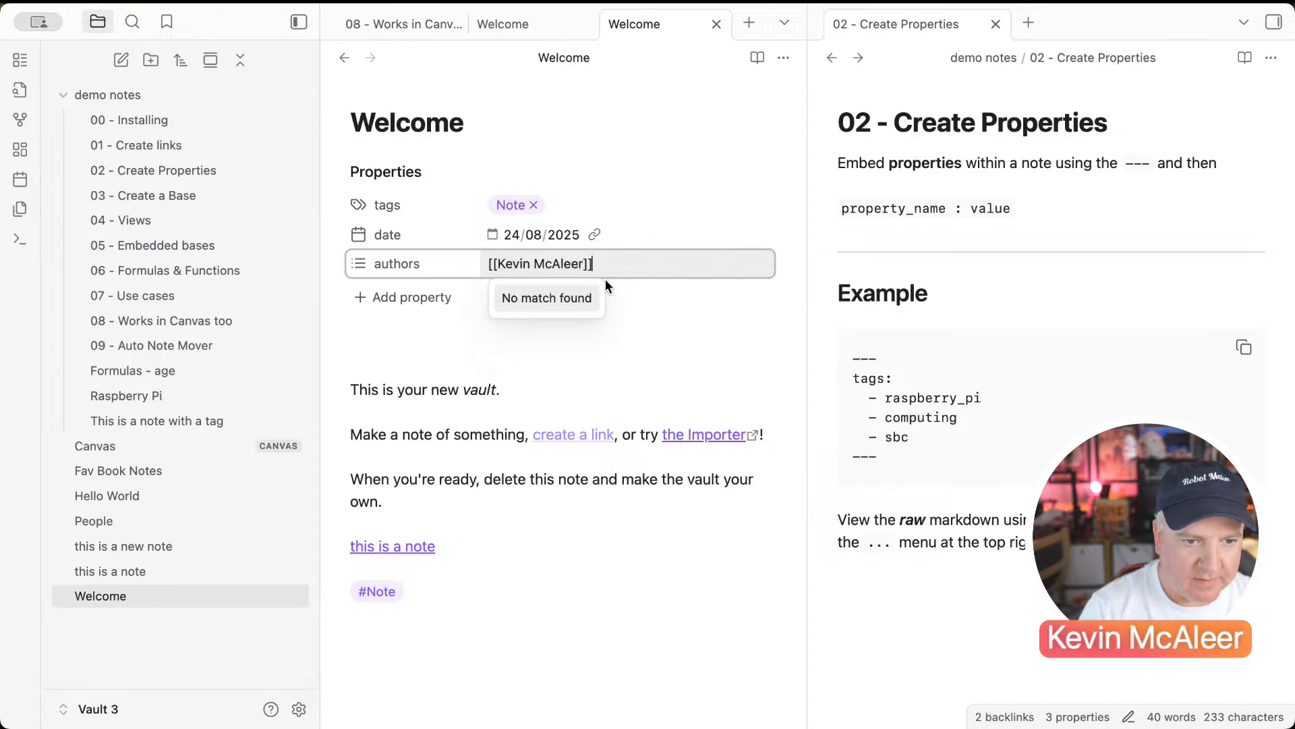
key("Return")
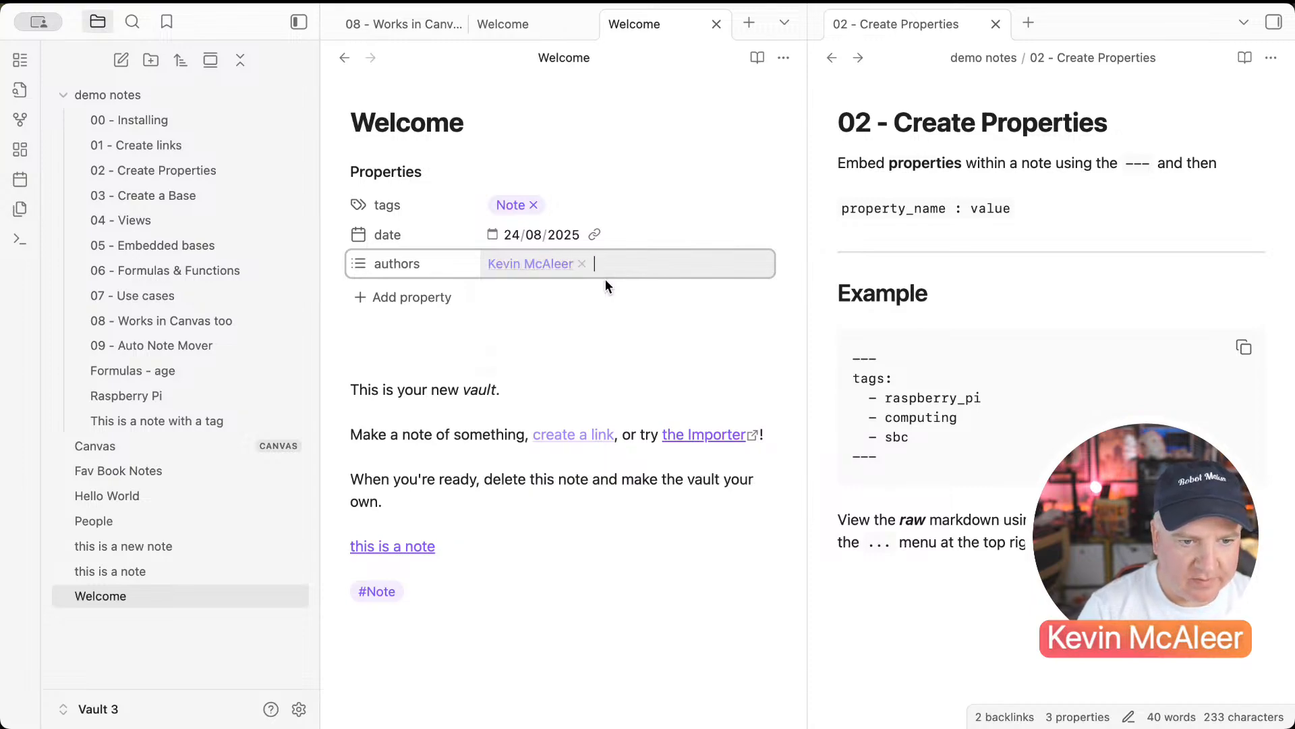
Step: Open the linked author note and give it tags People and date 24/08/2025
left_click(541, 265)
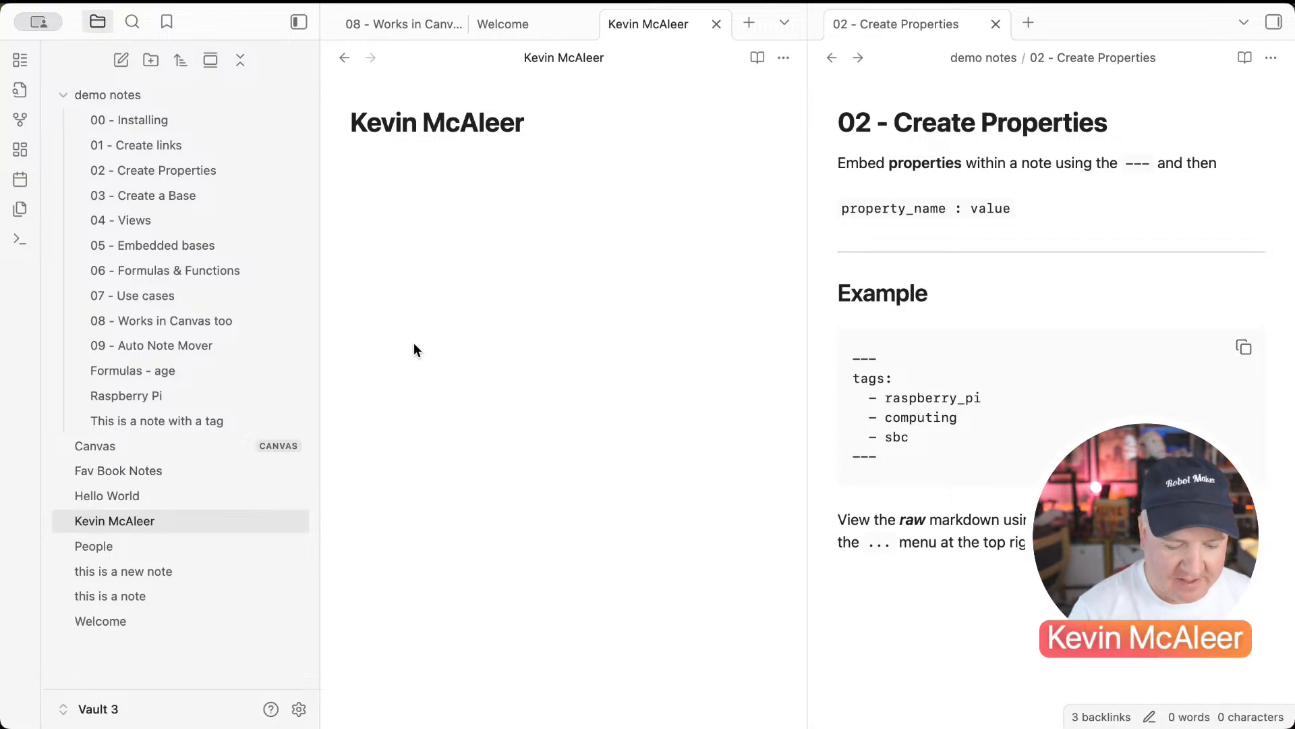
type("---")
type("t")
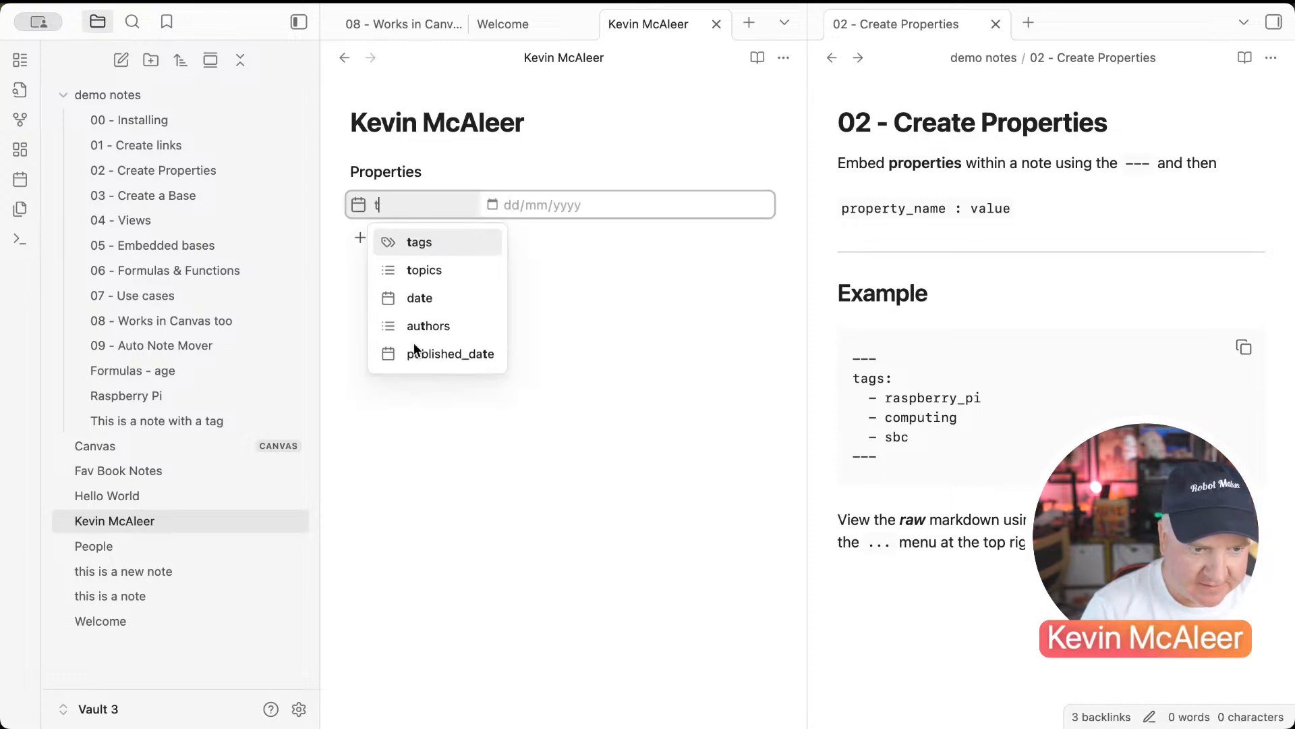
key("Return")
type("People")
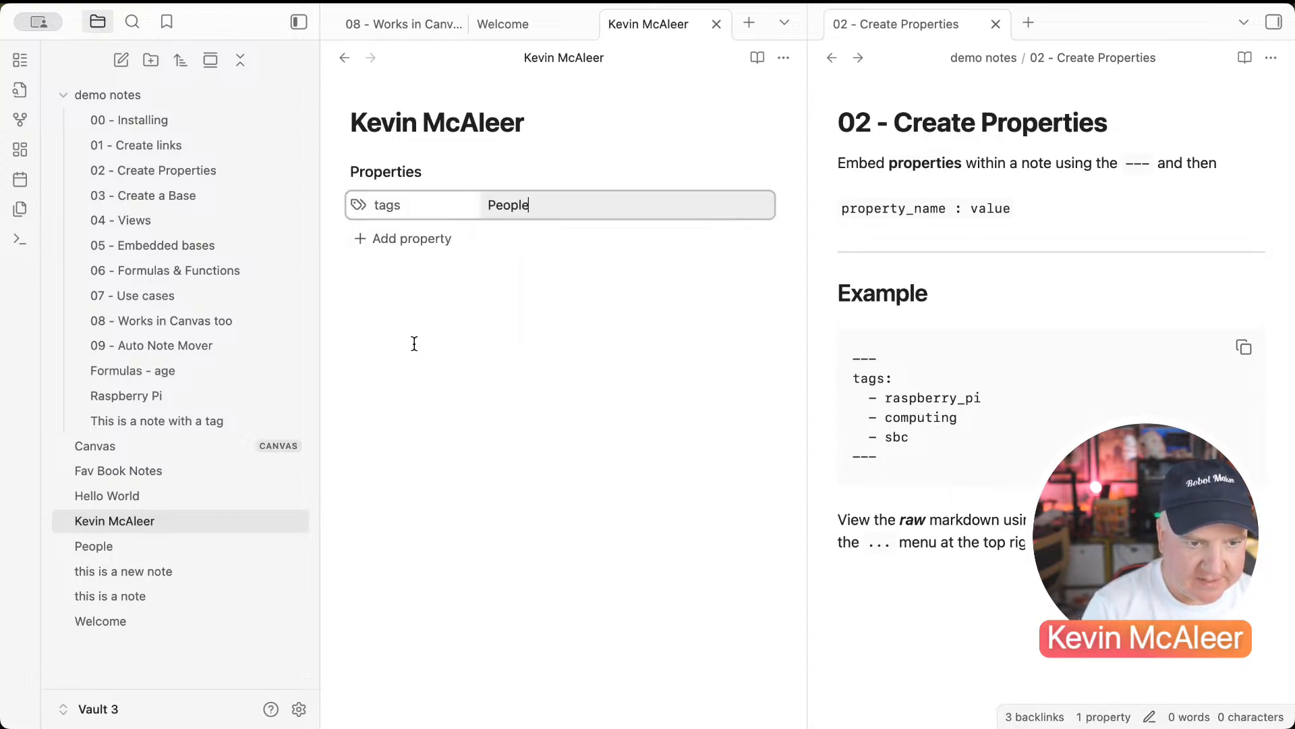
key("Return")
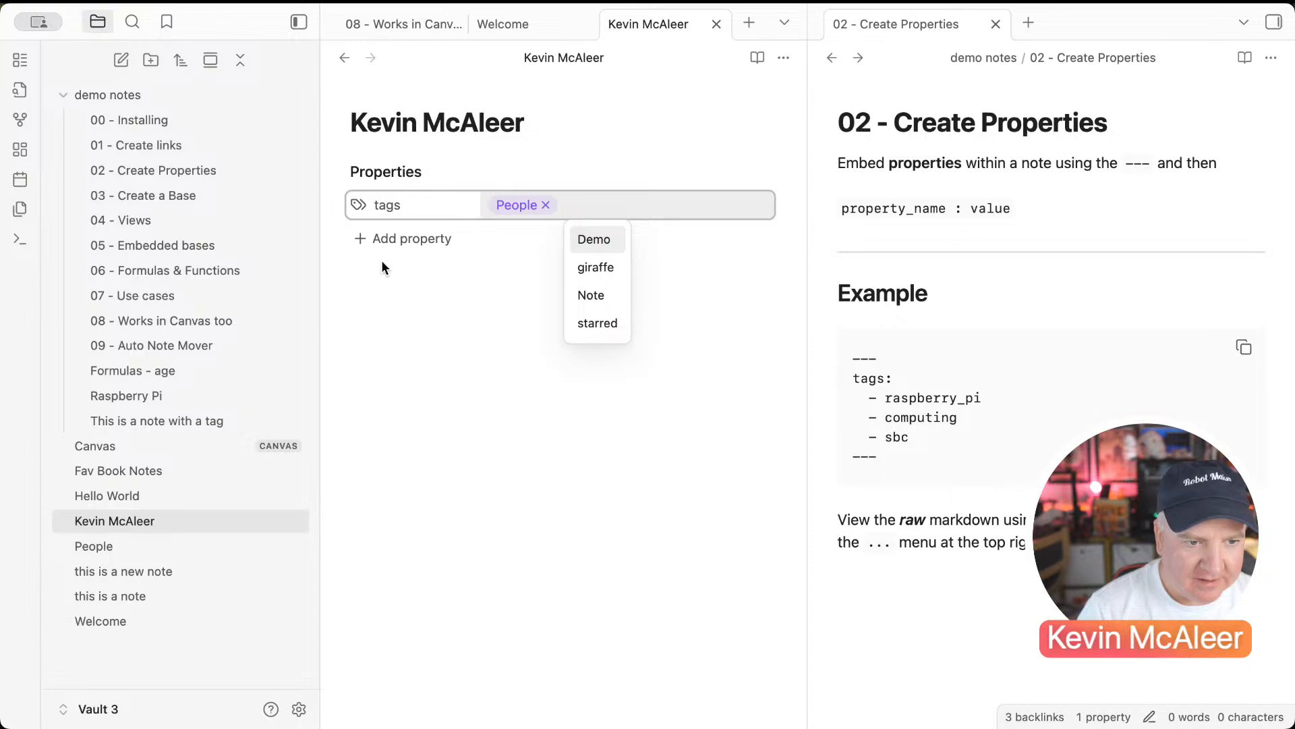
left_click(378, 239)
key("Down")
key("Down")
key("Return")
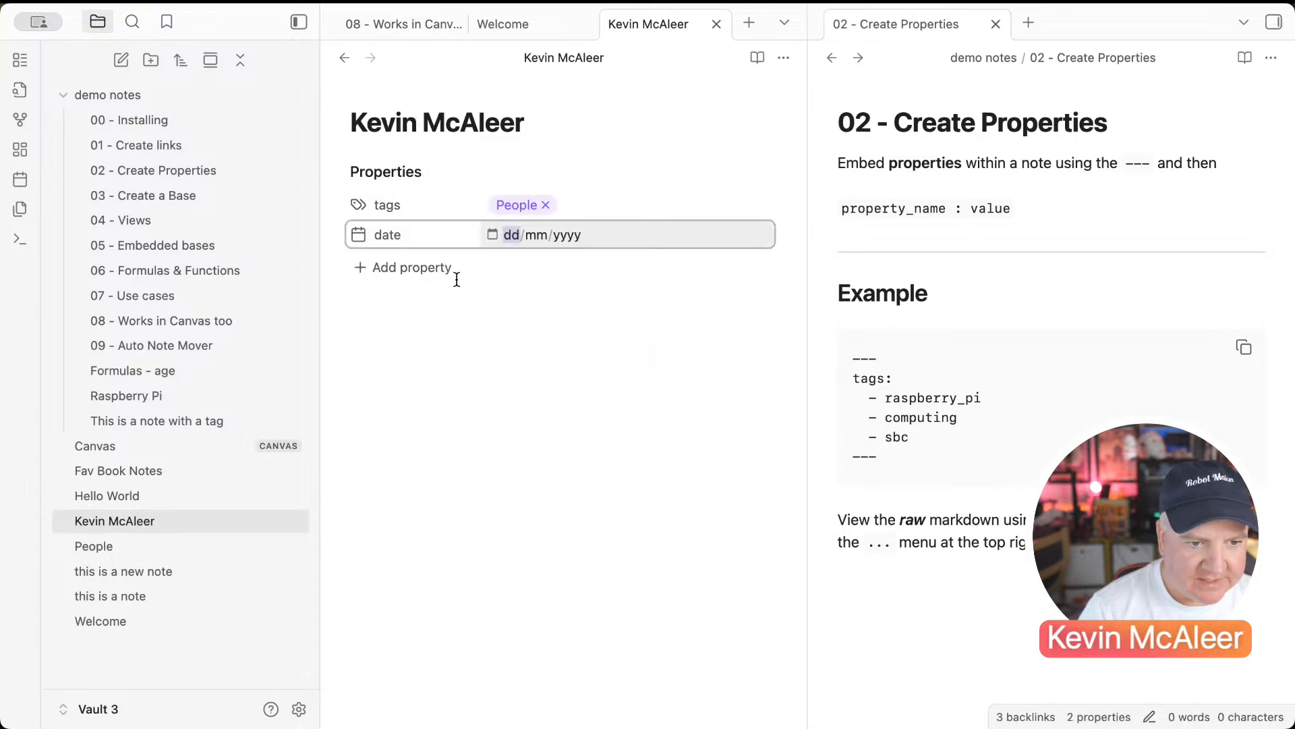
left_click(490, 236)
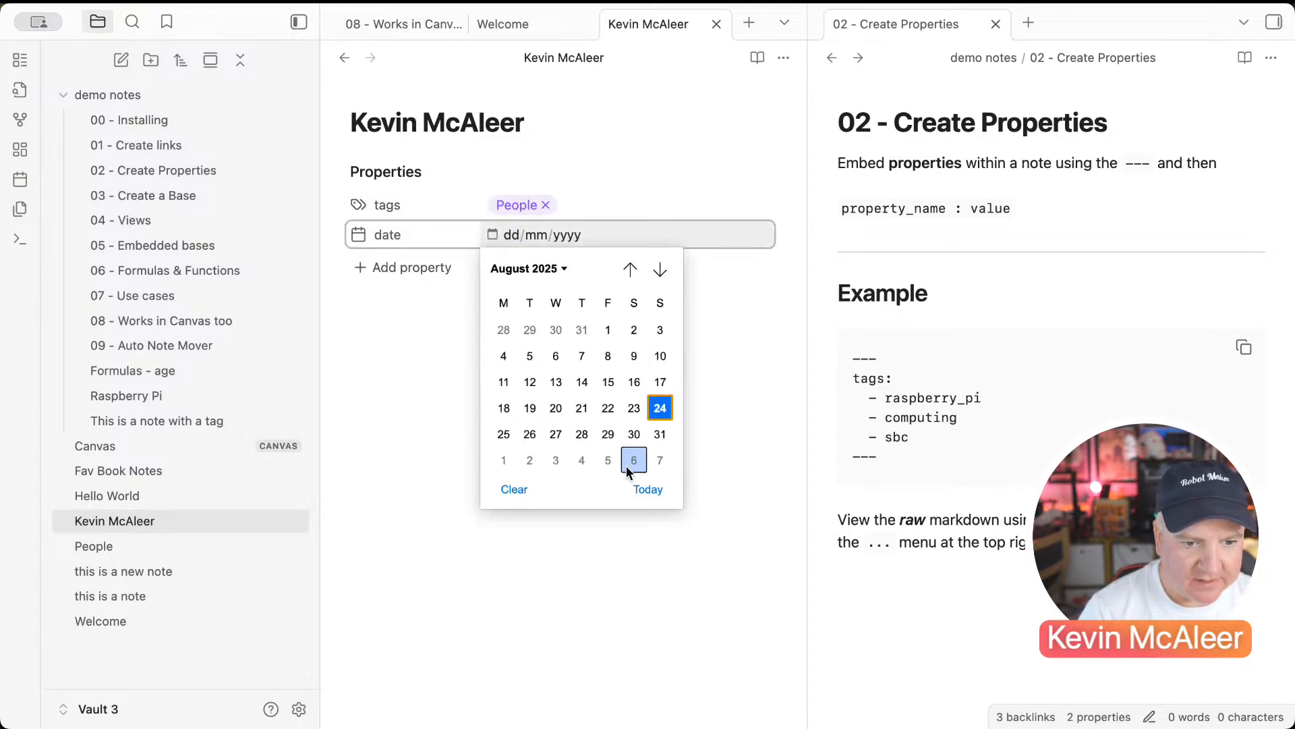
left_click(637, 487)
Step: Add a [[Welcome]] link in the author note's body and follow it back to Welcome
left_click(556, 450)
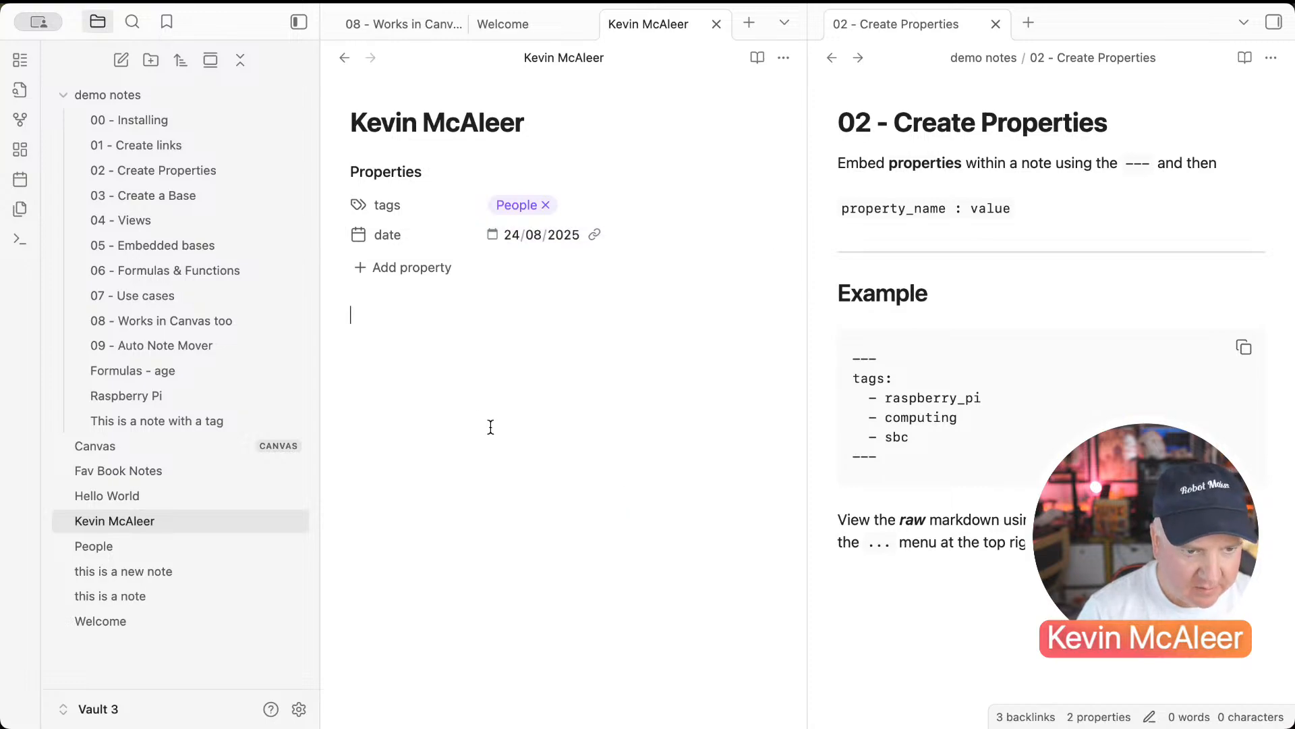
type("[[Wle")
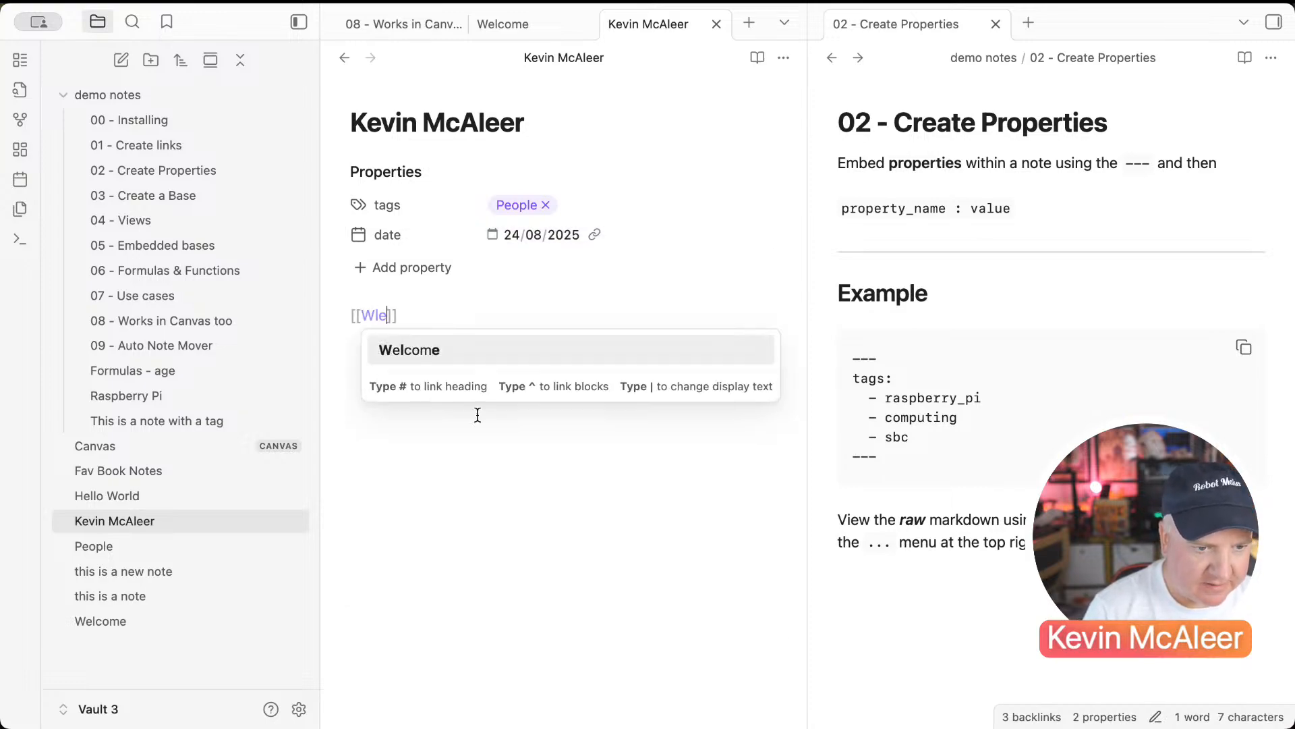
key("Return")
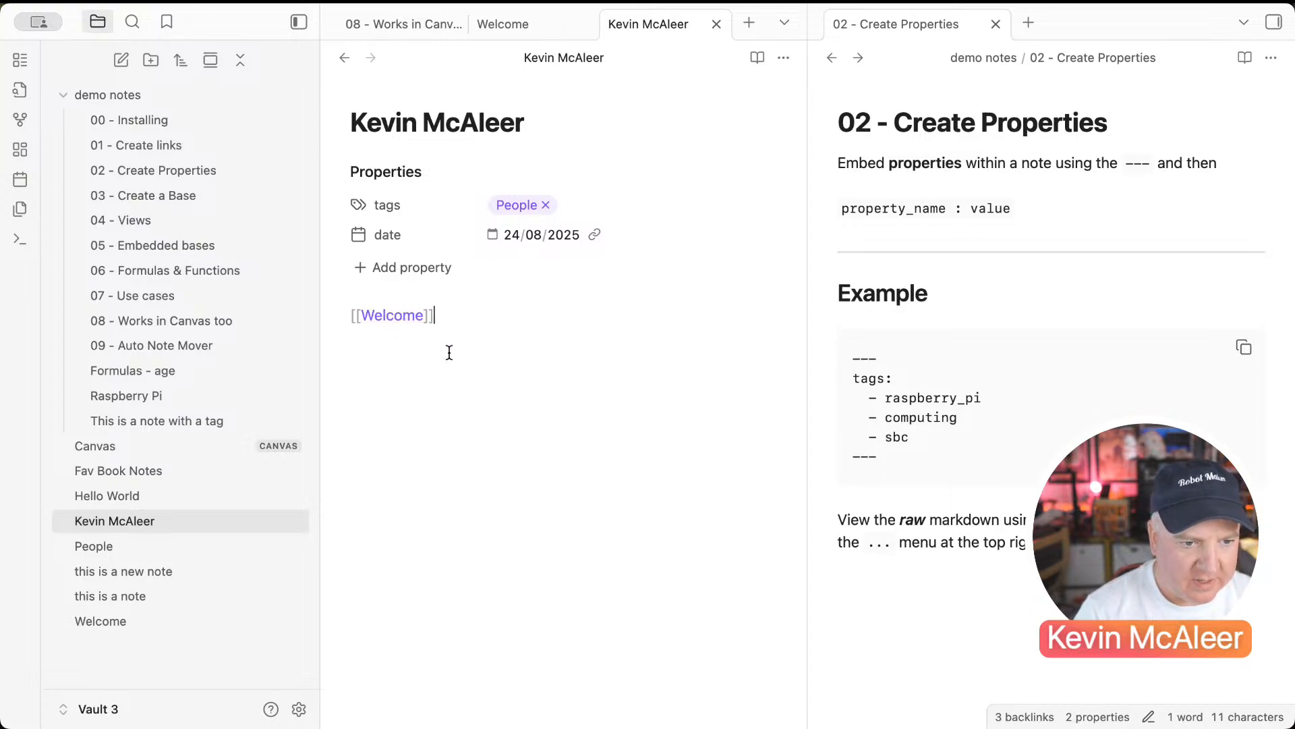
key("Return")
left_click(401, 317)
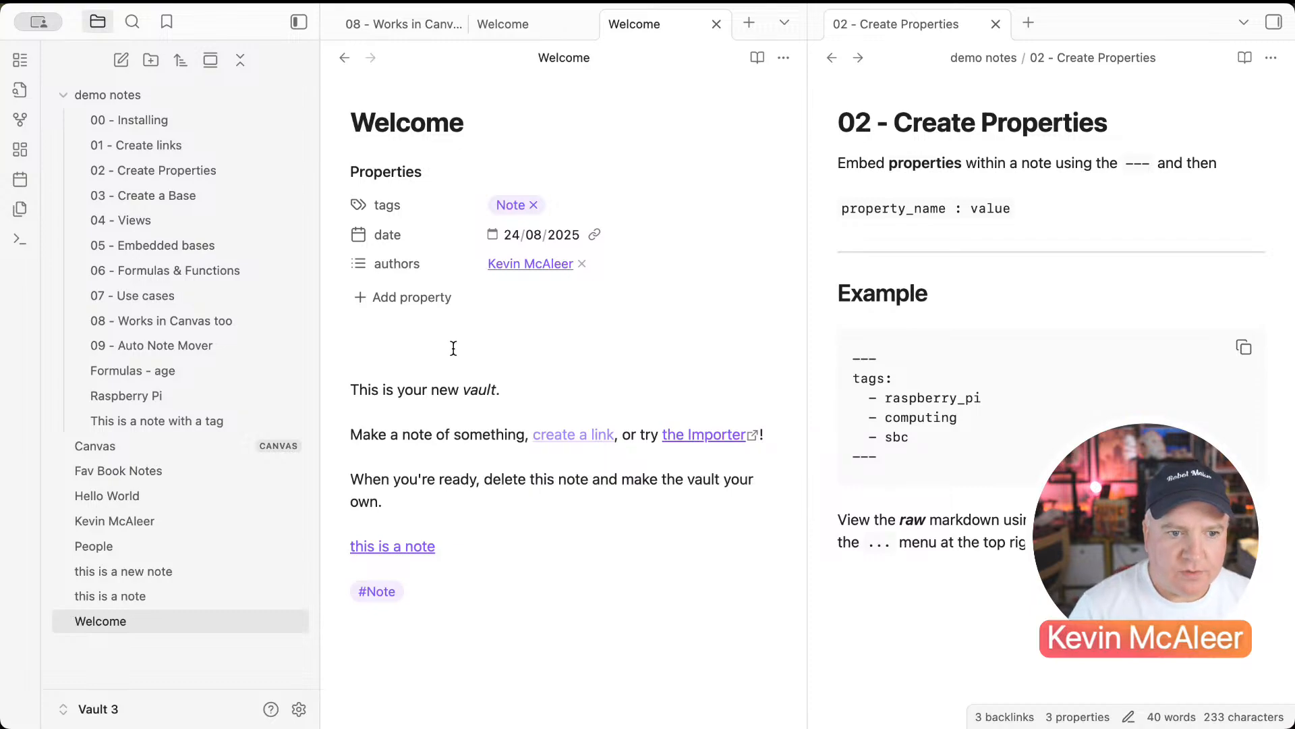
Step: Show Welcome's properties as YAML in Source mode, then create a new note
left_click(784, 60)
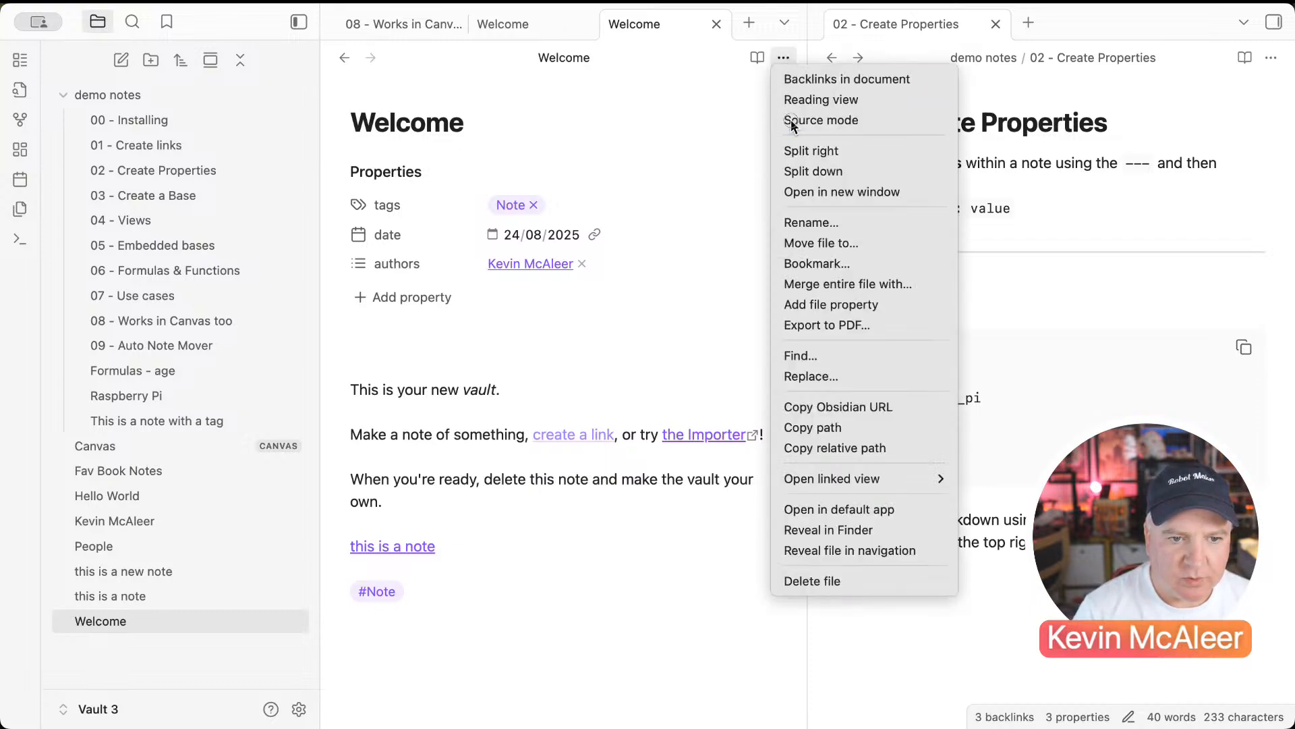
left_click(787, 115)
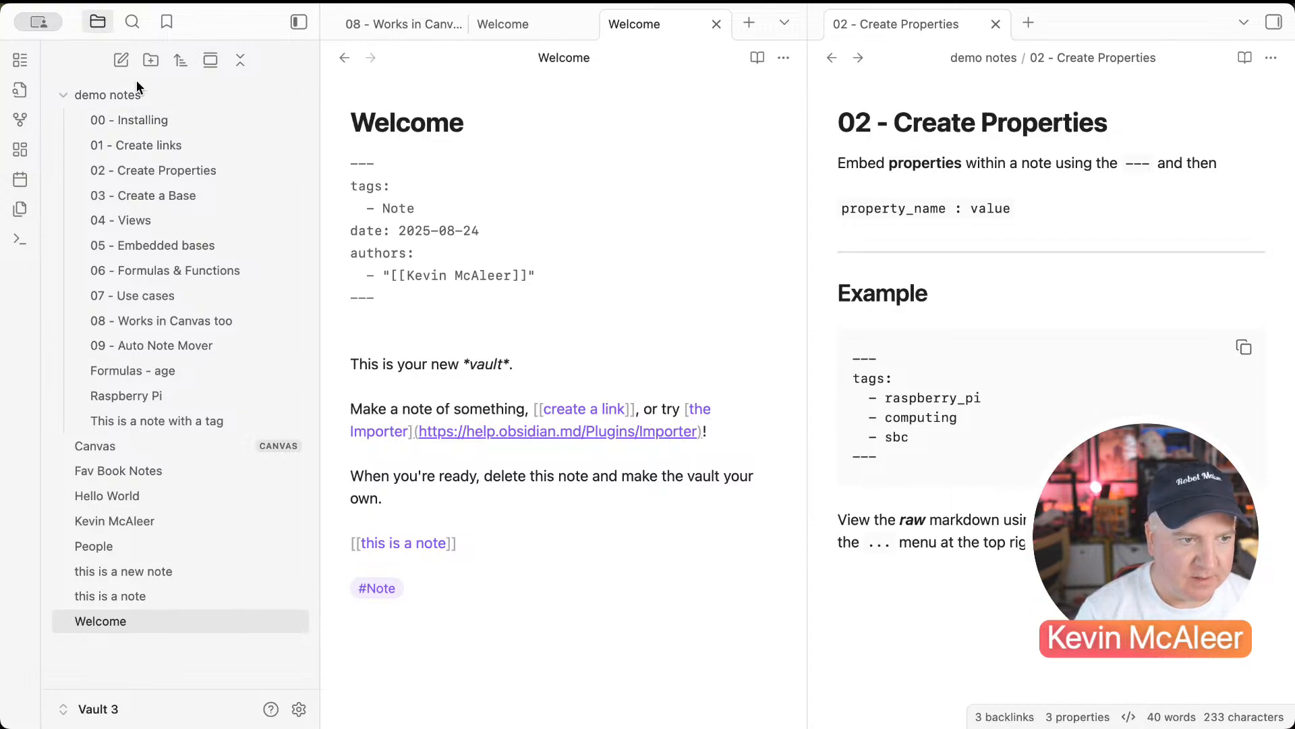
left_click(121, 60)
Step: Title the new note 'Raspberry Pi 5'
type("R")
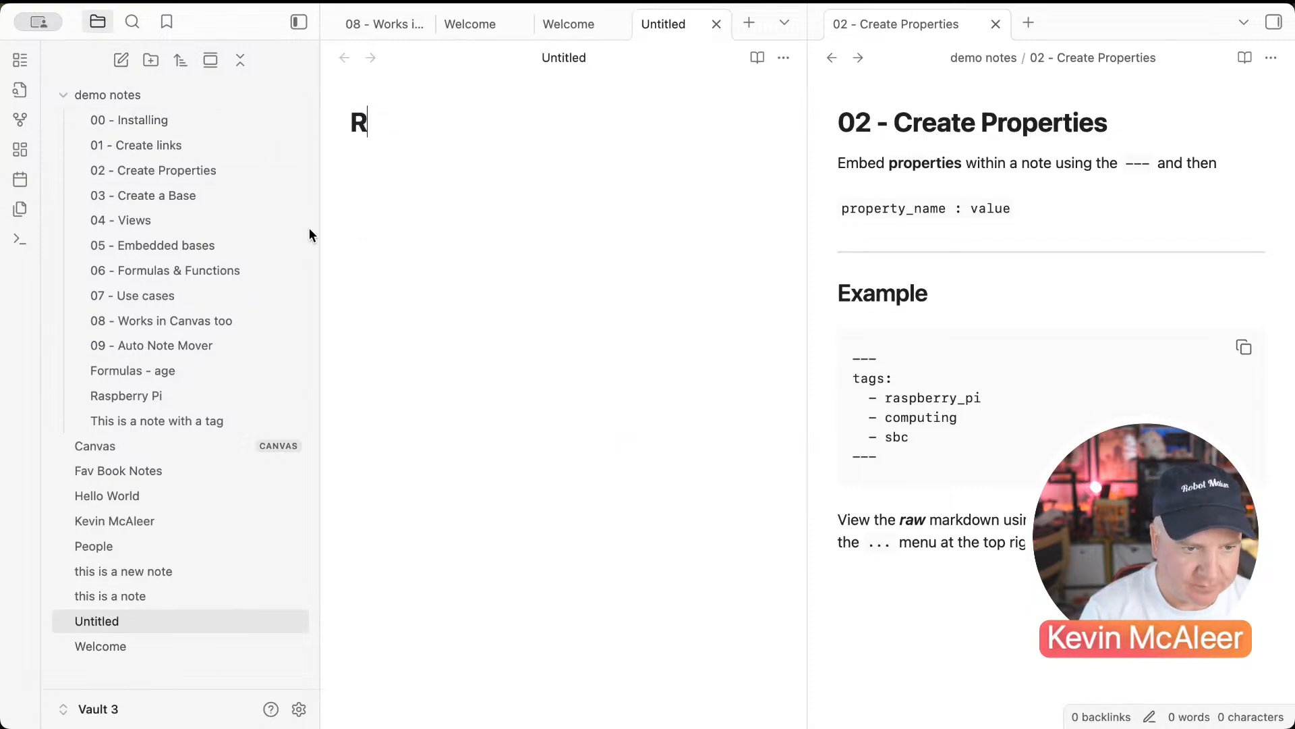
type("aspberry Pi 4")
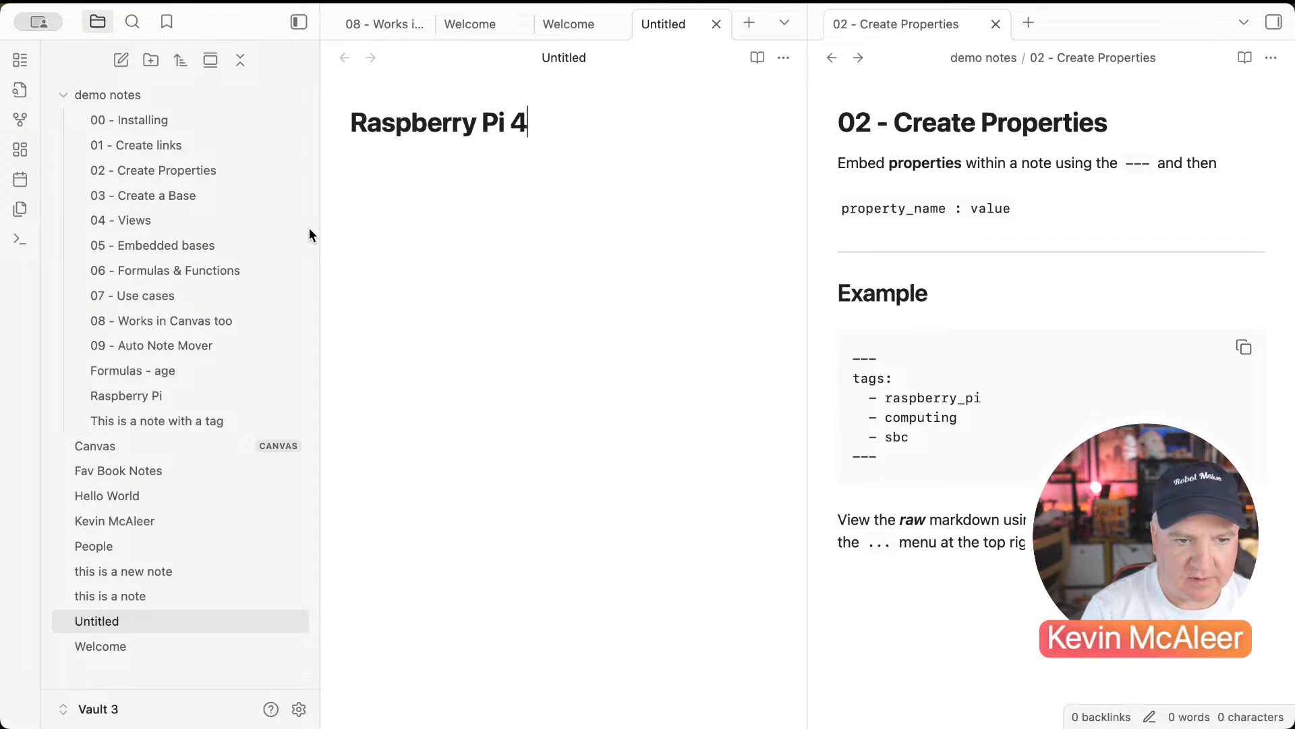
key("BackSpace")
type("5")
key("Return")
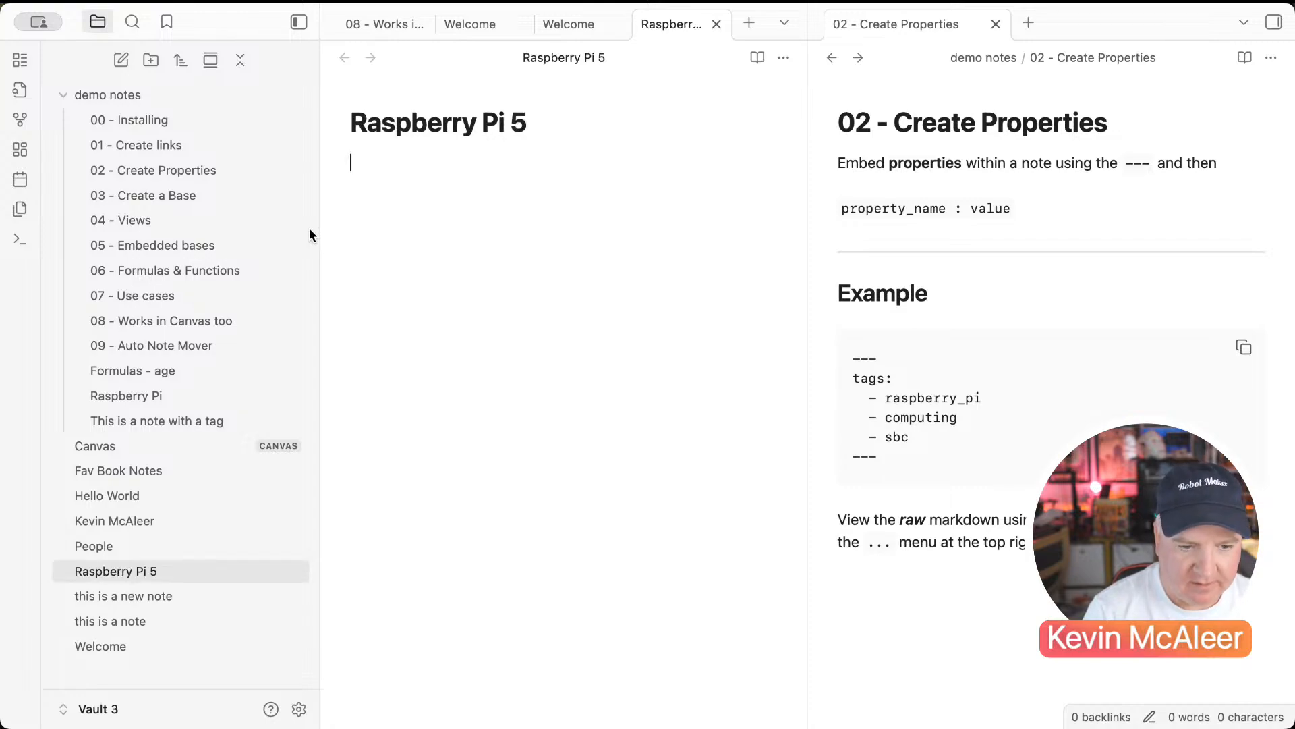
Step: Add a tags property with raspberrypi, computing and sbc
type("---")
type("t")
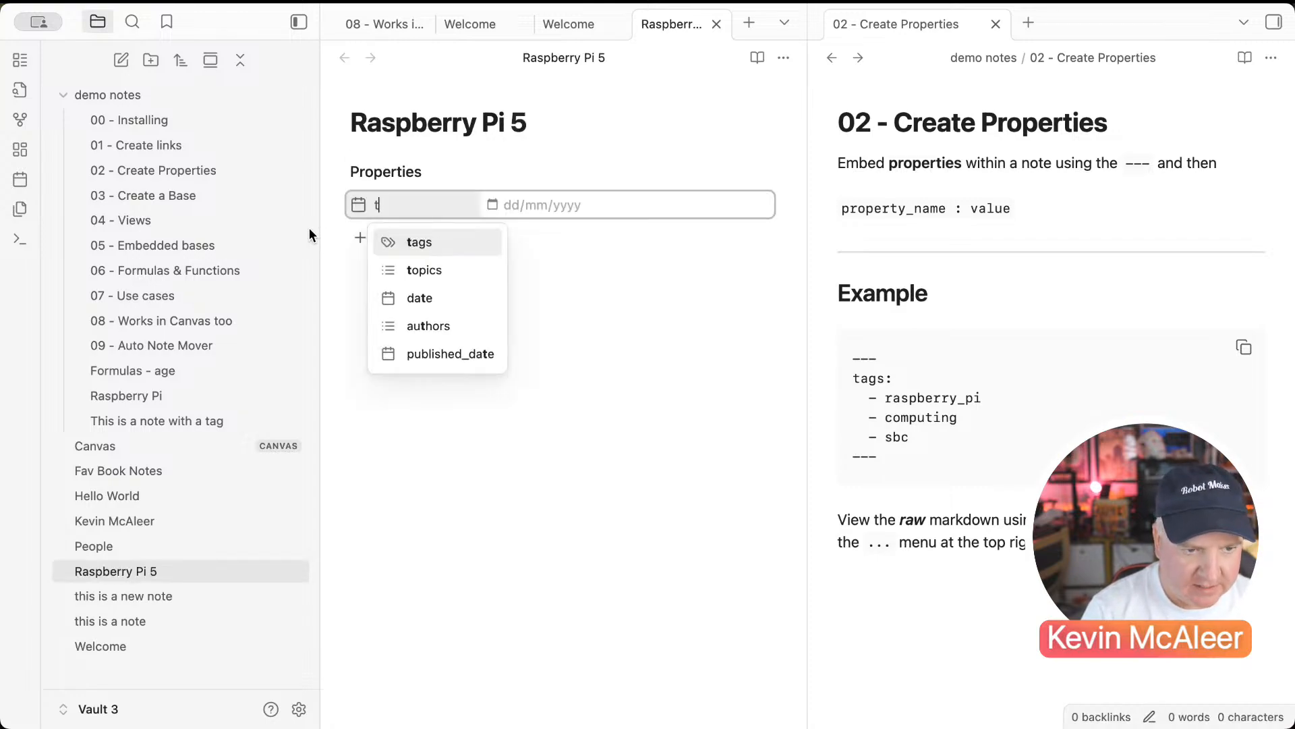
key("Return")
type("r")
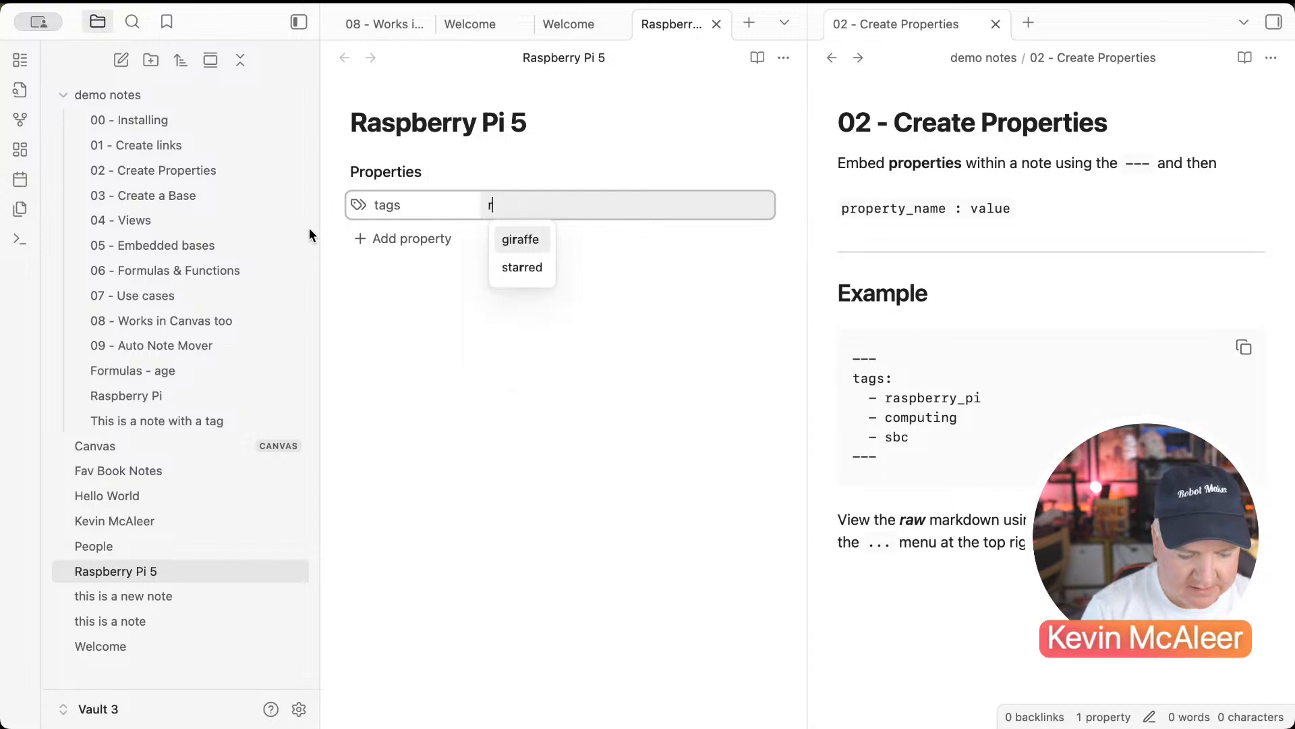
type("aspberry pi")
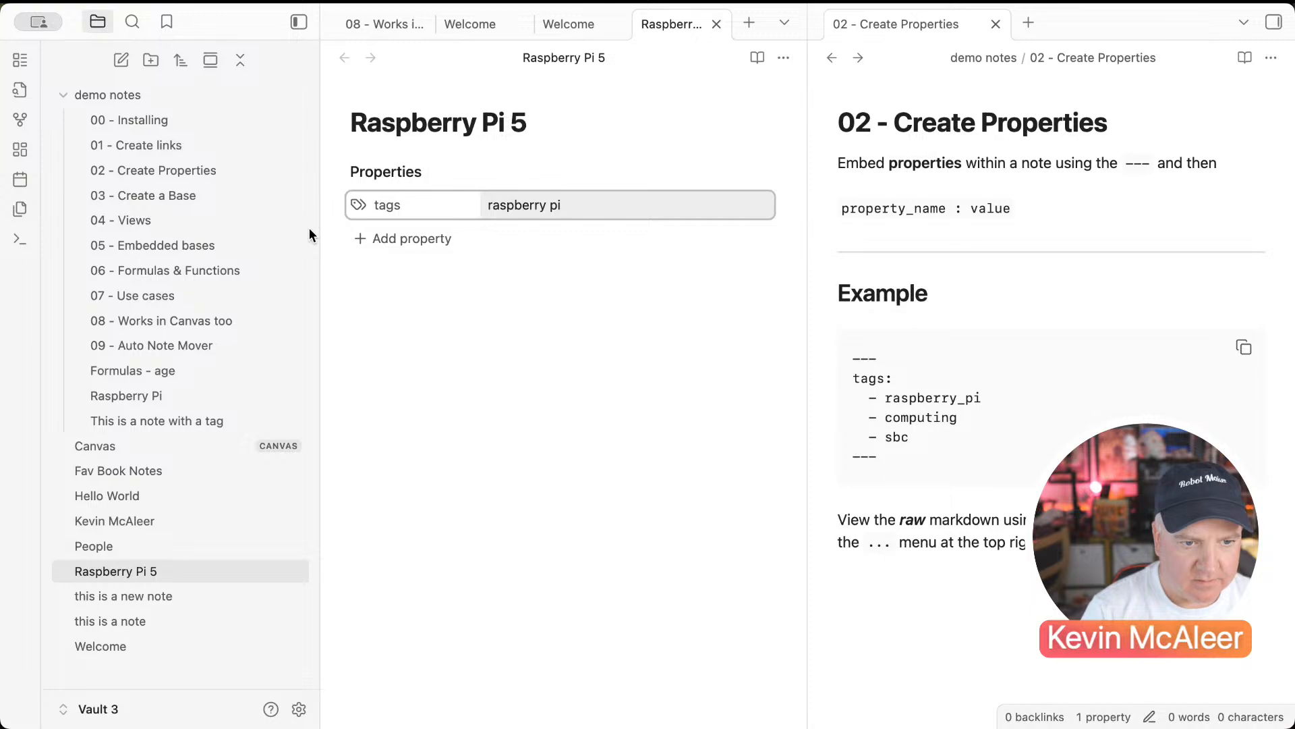
key("Left")
key("Left")
key("BackSpace")
key("Return")
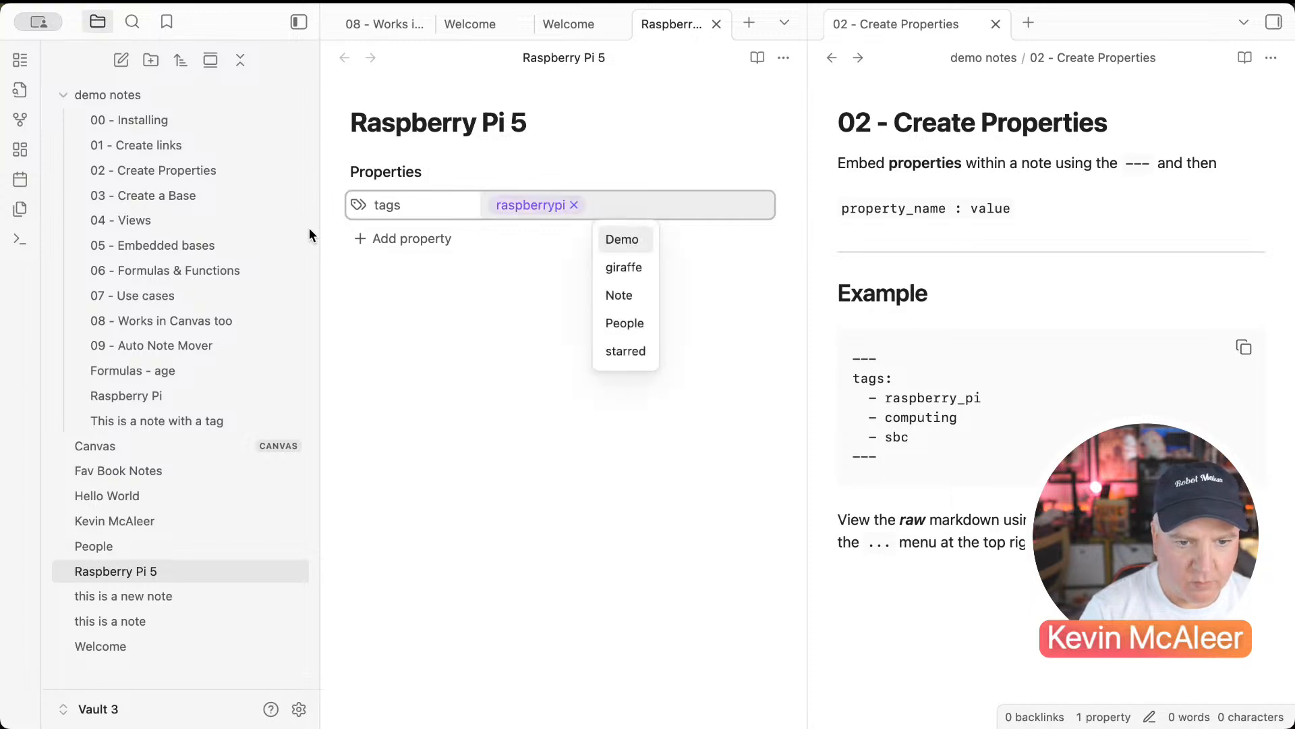
type("computing")
key("Return")
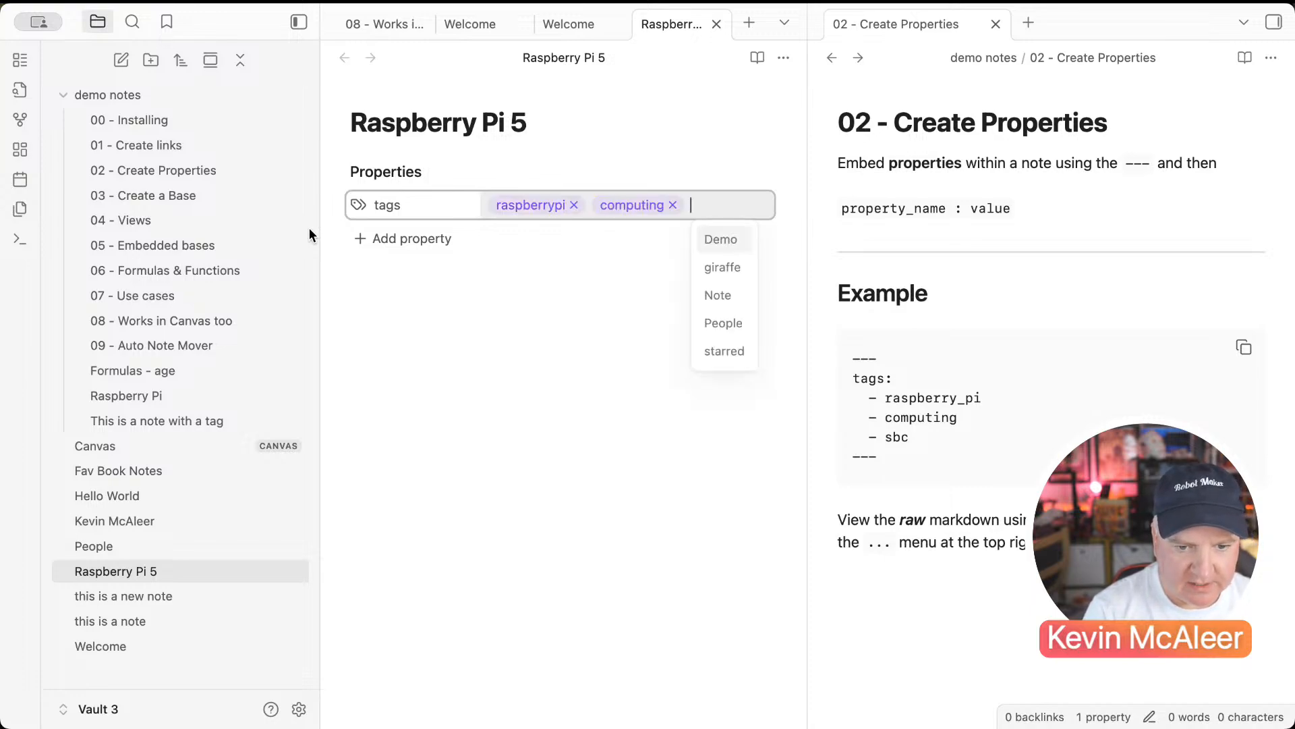
type("sbc")
key("Return")
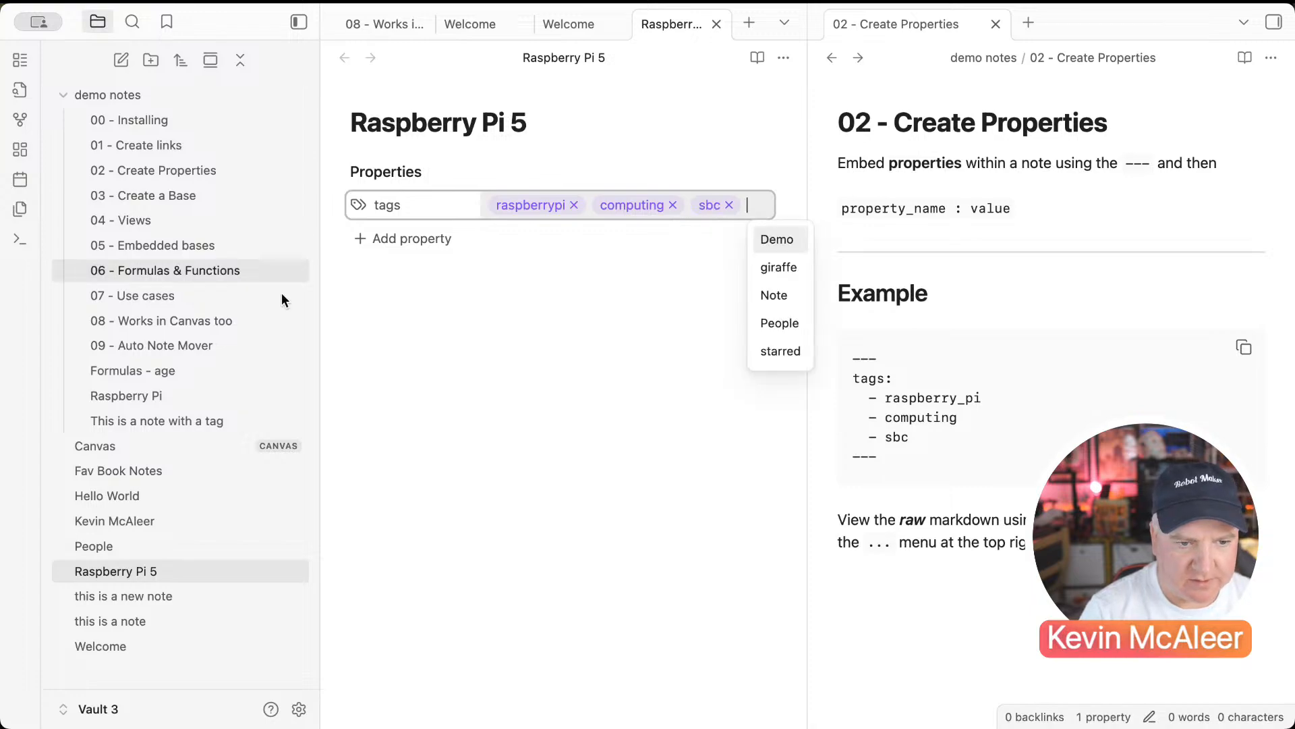
left_click(463, 314)
Step: Toggle Source mode to view the properties as YAML and check the tags property type
left_click(783, 58)
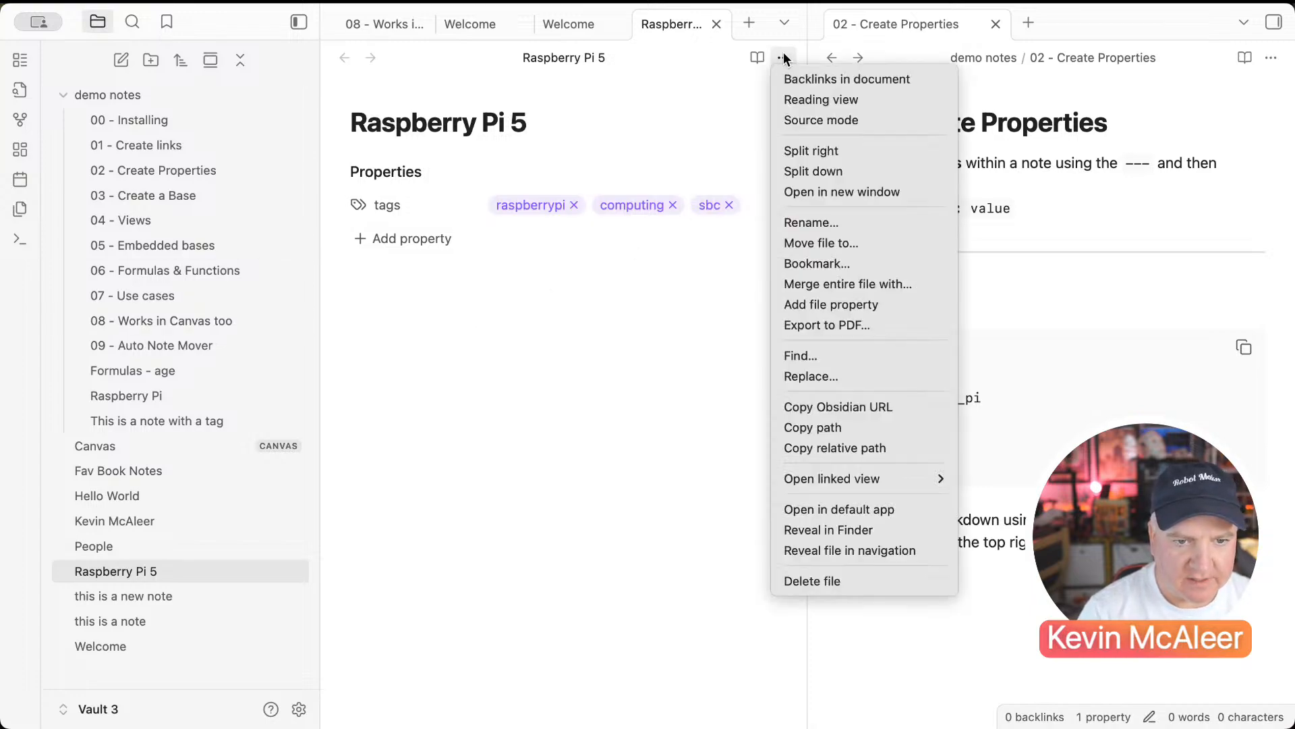
left_click(787, 119)
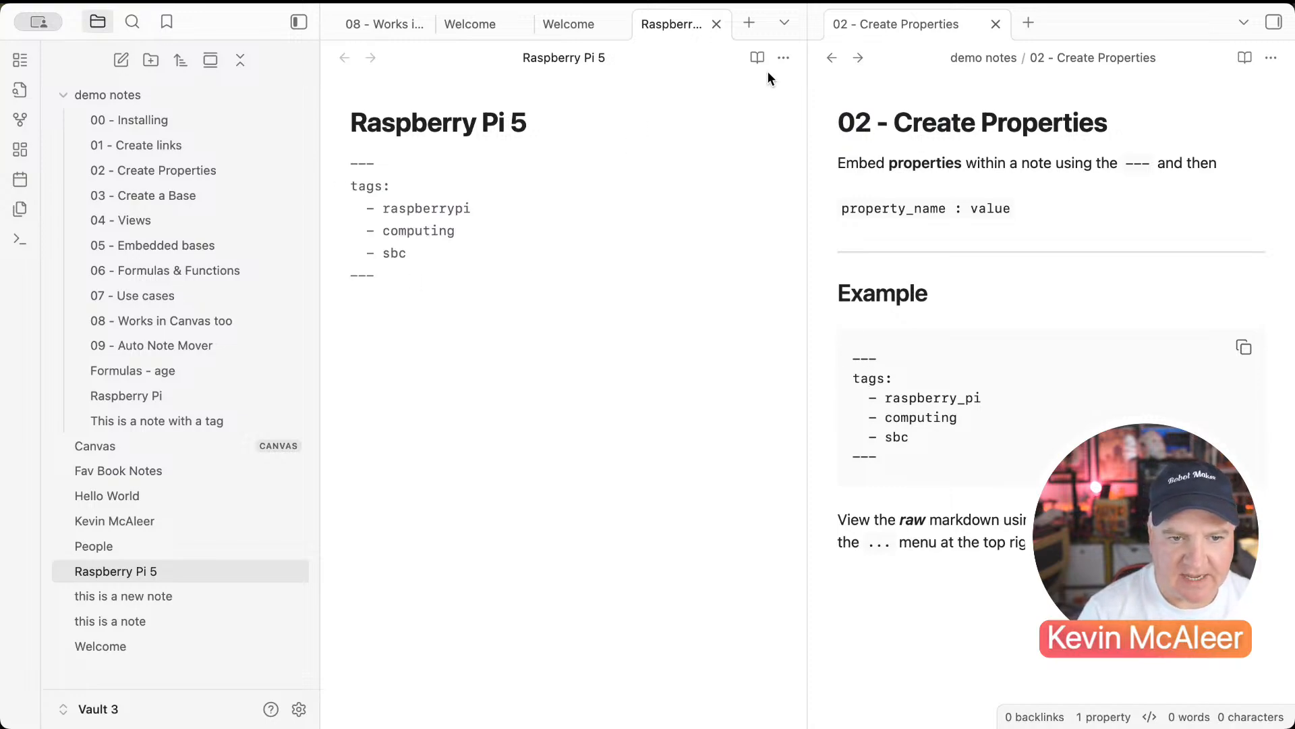
left_click(785, 57)
left_click(793, 119)
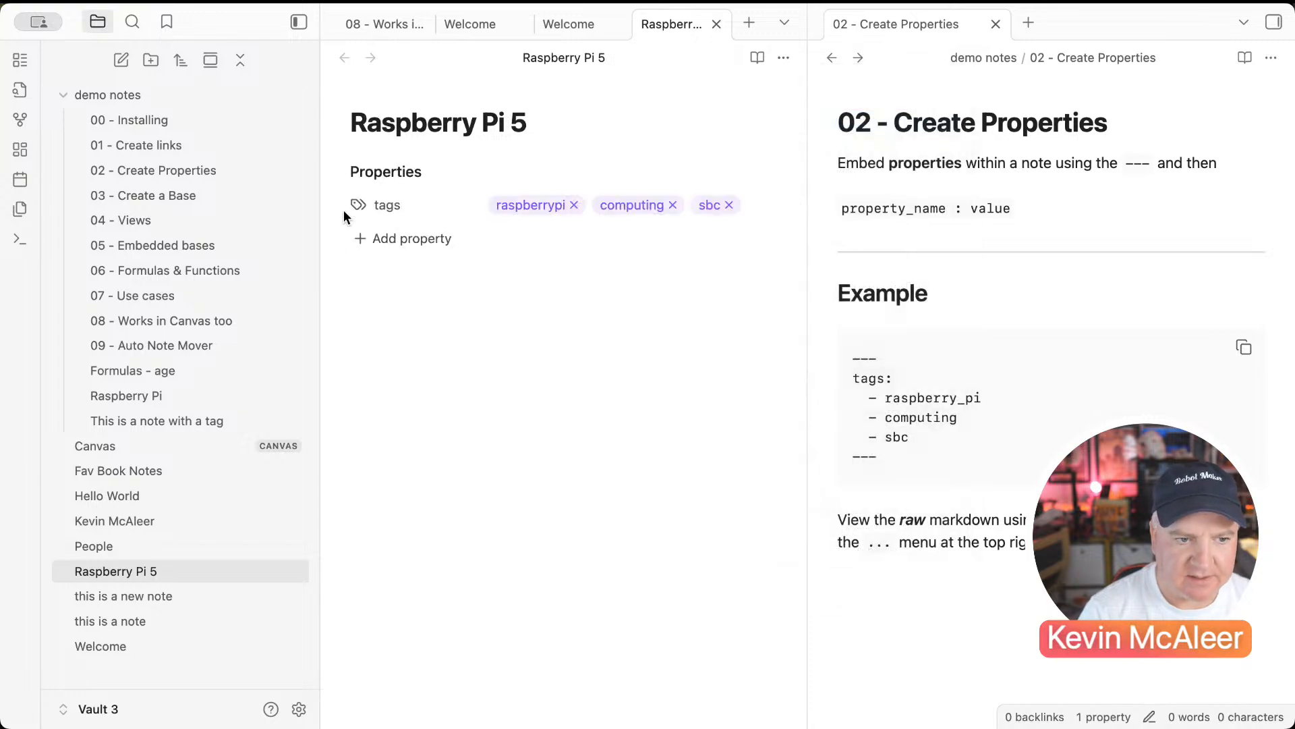
left_click(356, 207)
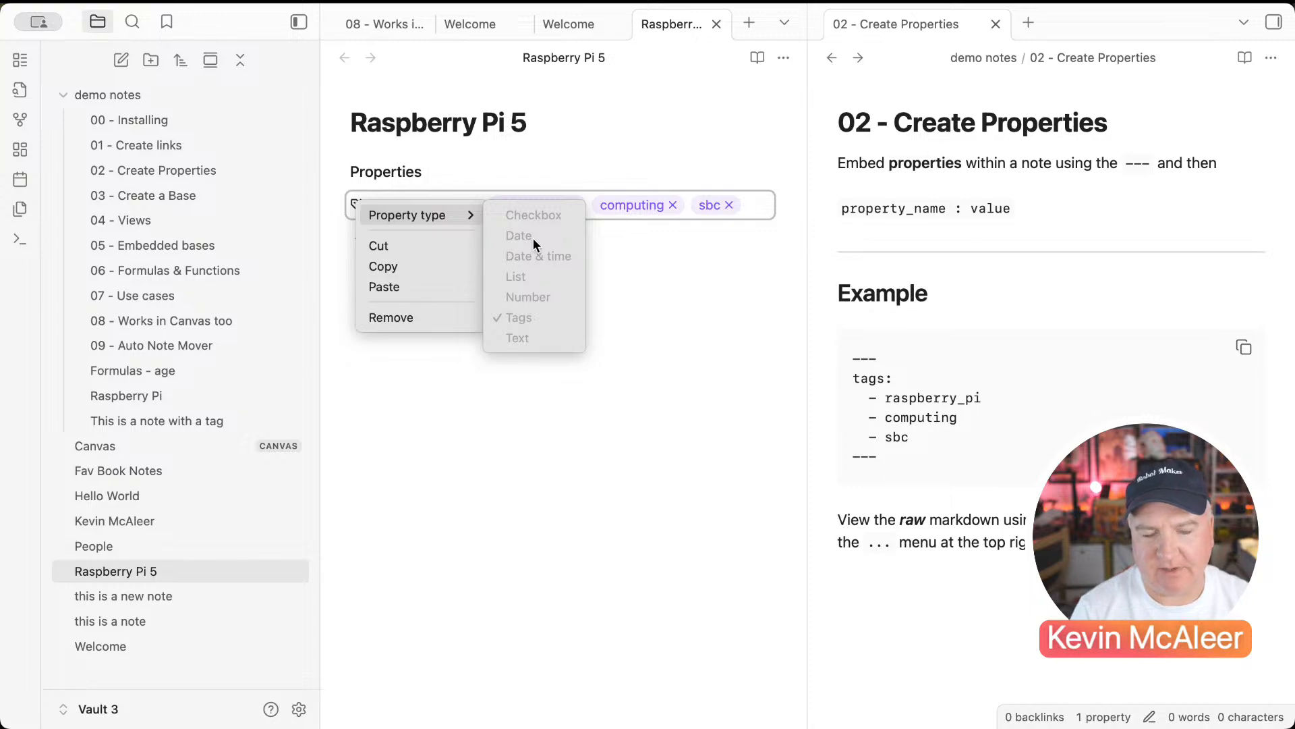
left_click(650, 325)
Step: Add an aliases property with the value 'Raspberry Pi'
left_click(428, 248)
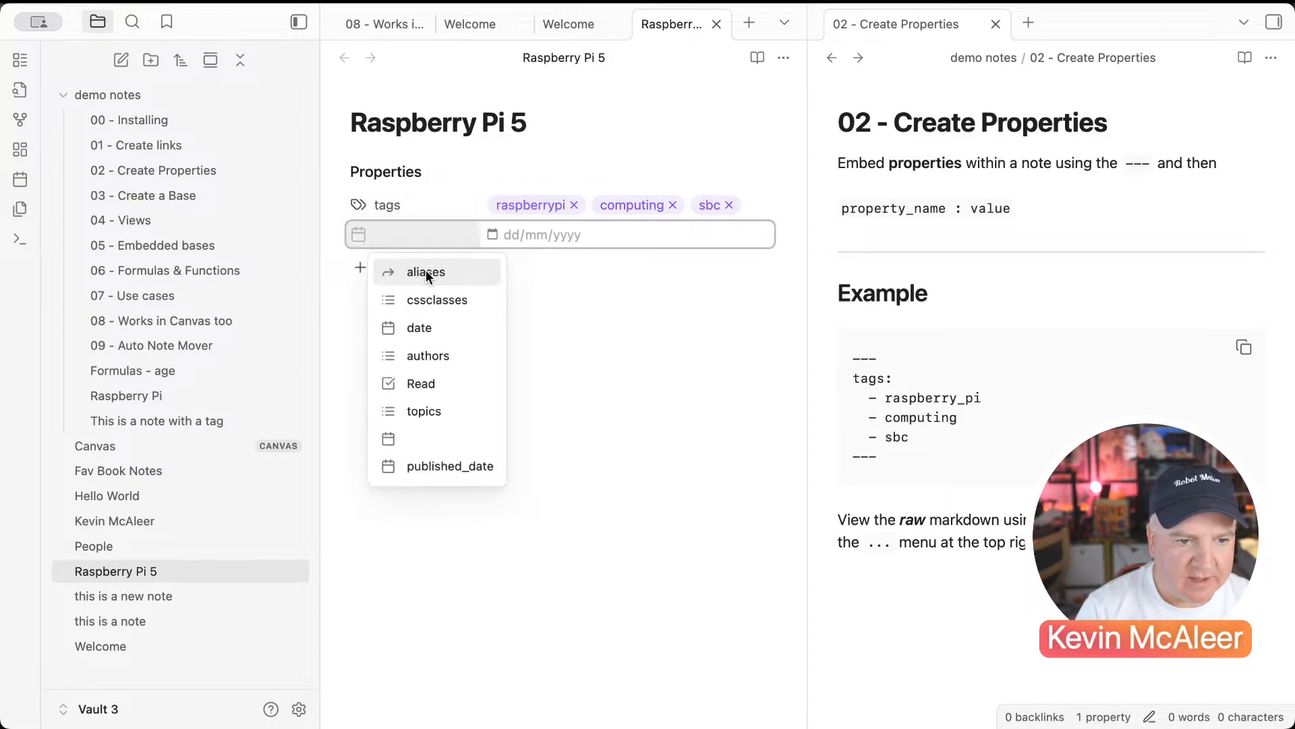
left_click(426, 270)
type("Rasp")
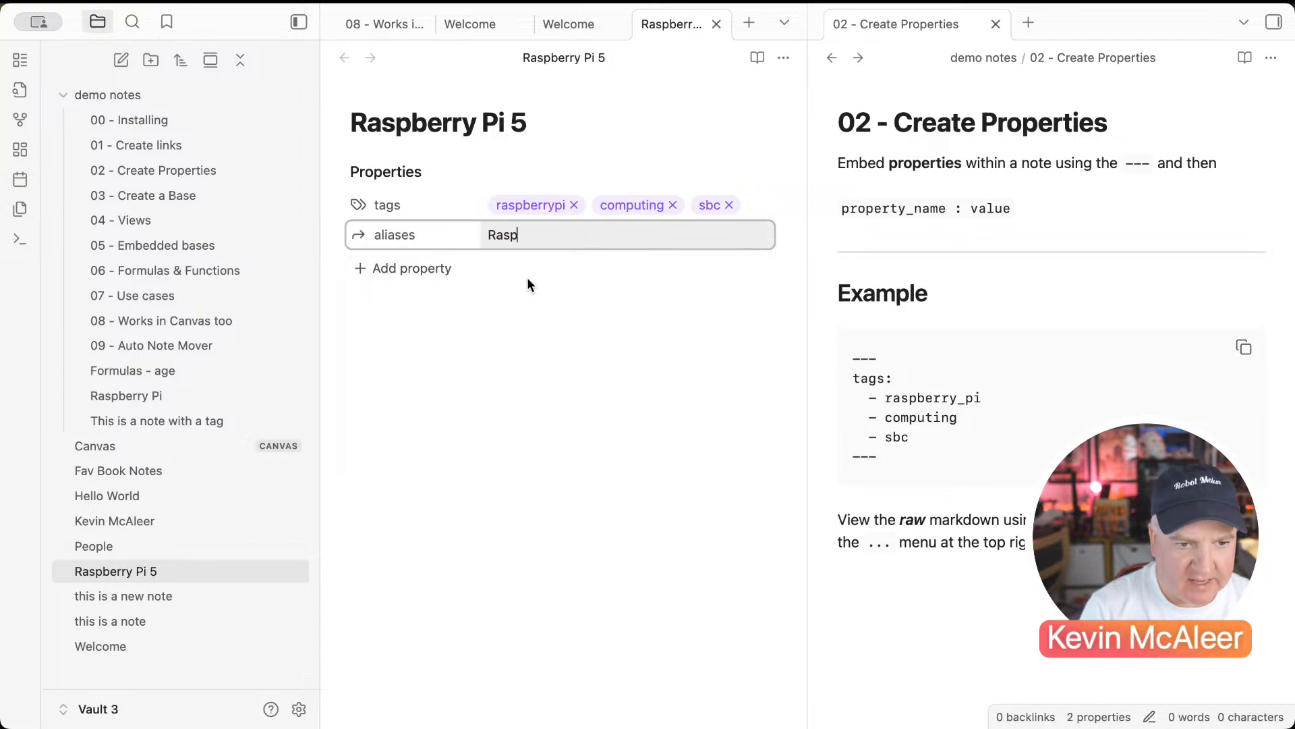
type("berry Pi")
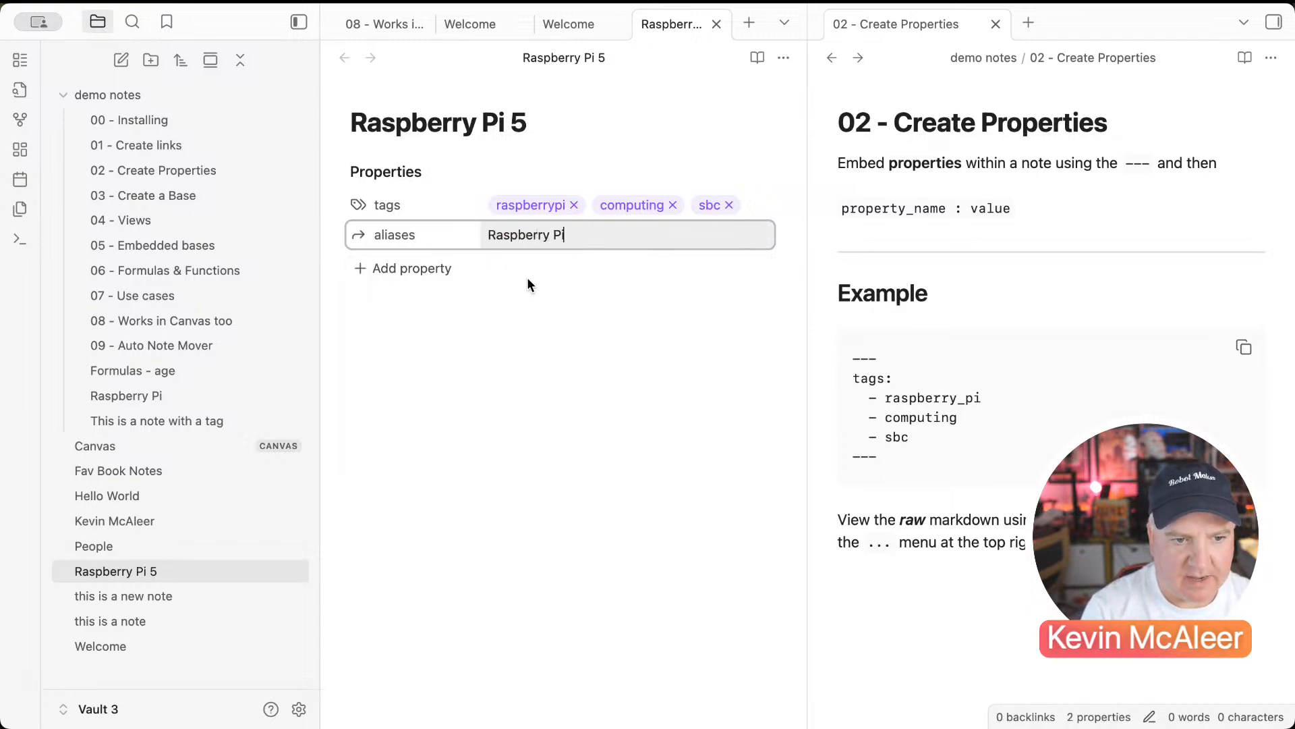
key("Return")
left_click(482, 323)
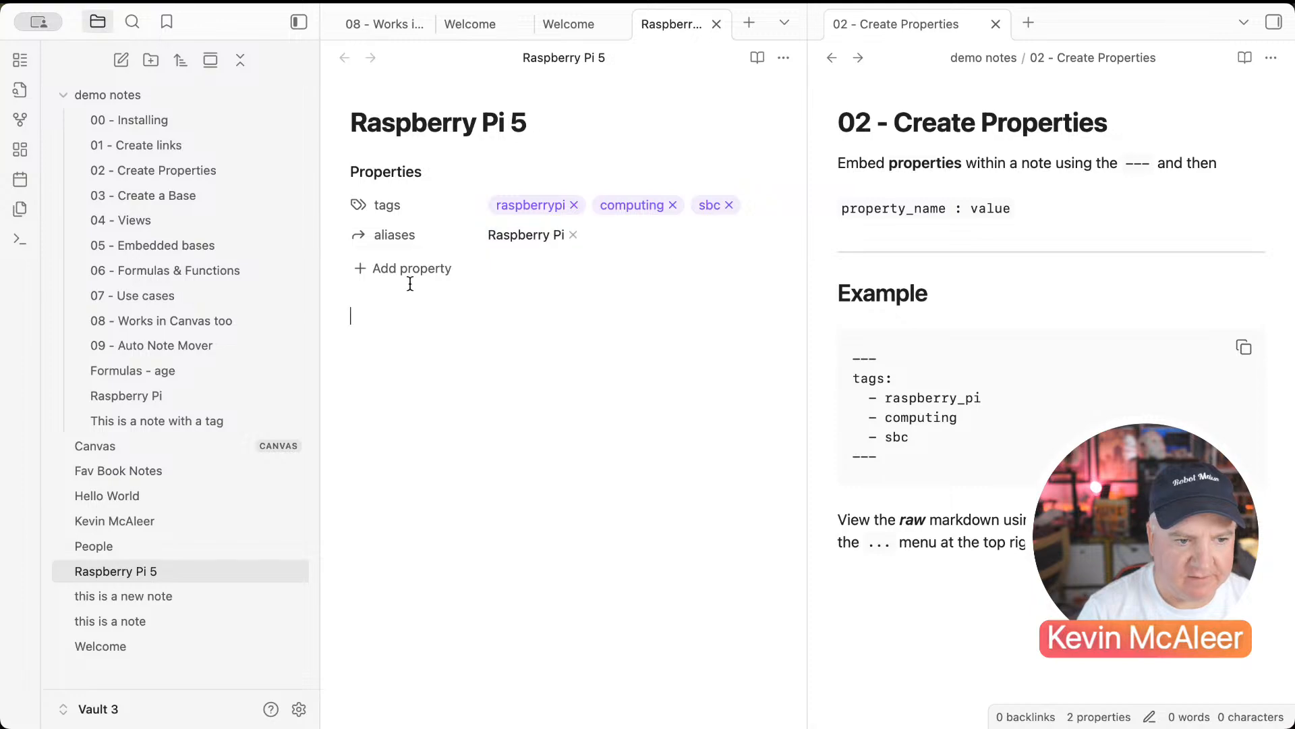
Step: Search the vault for 'raspberry pi', then go back to Raspberry Pi 5 and start a new property
left_click(134, 32)
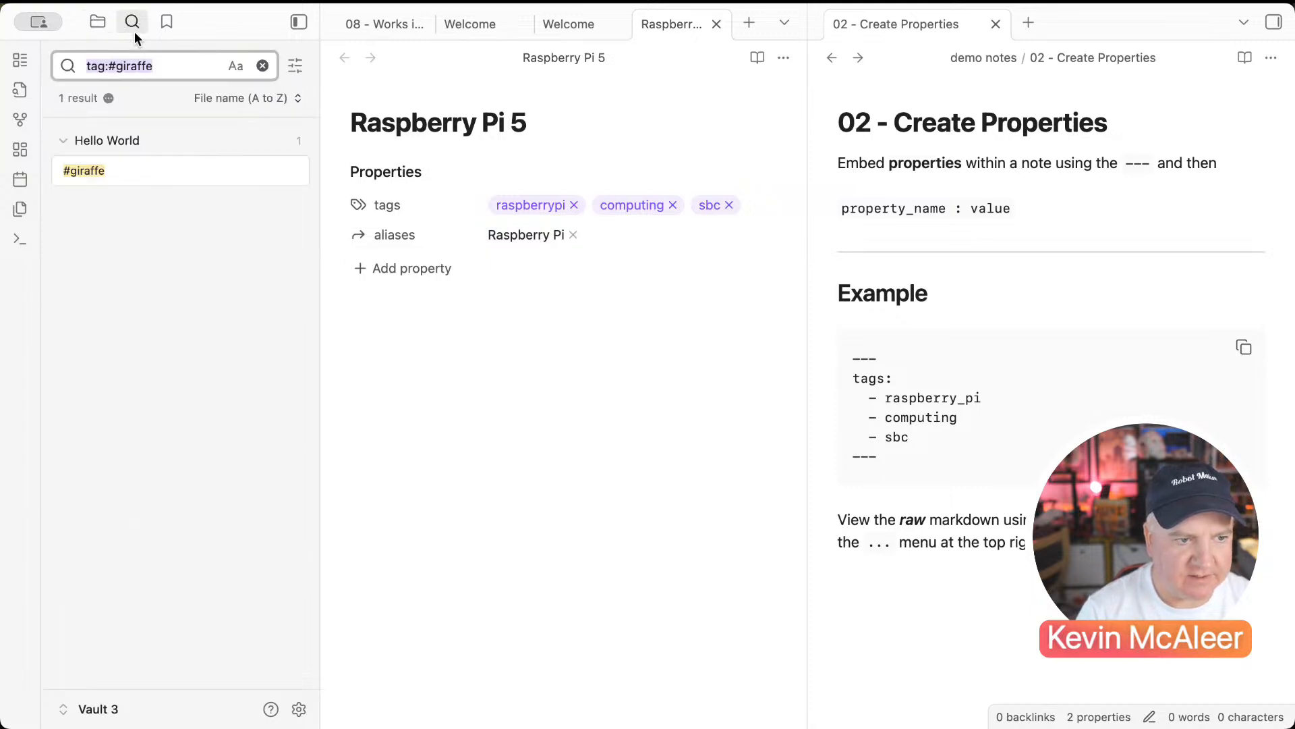
type("raspberry pi")
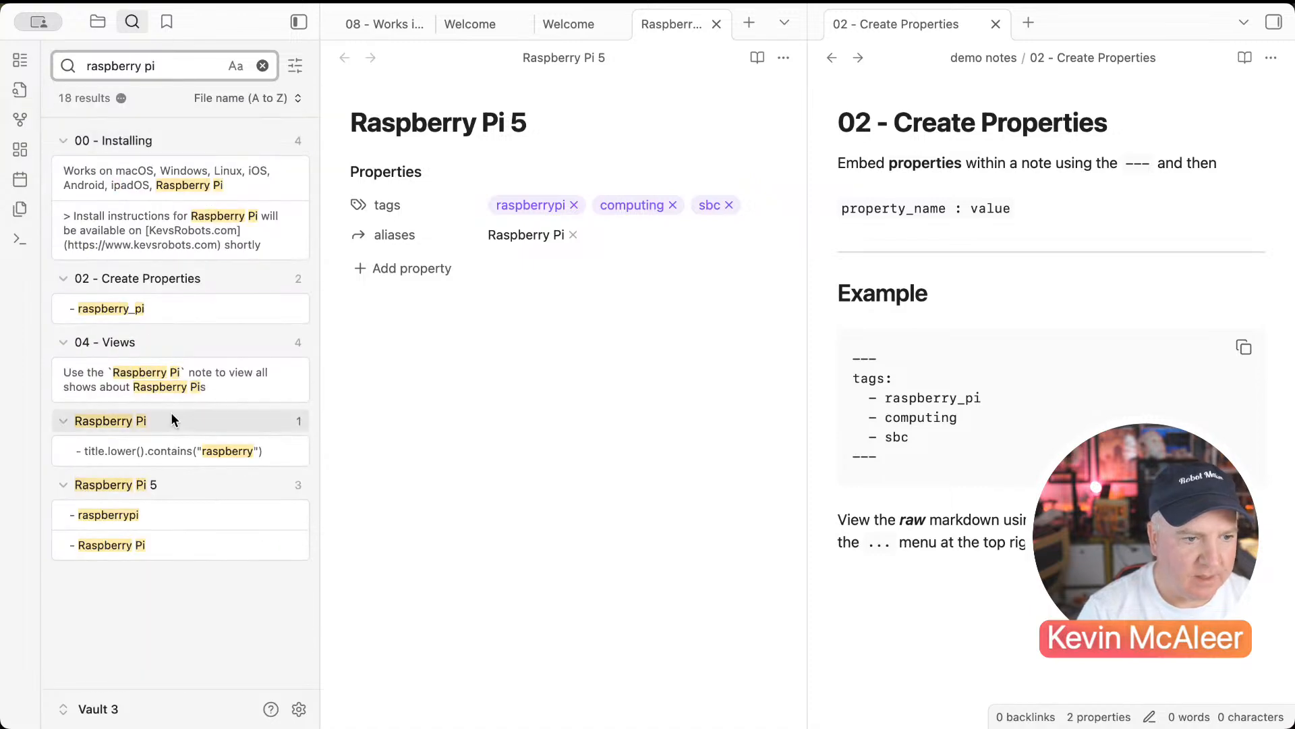
left_click(140, 421)
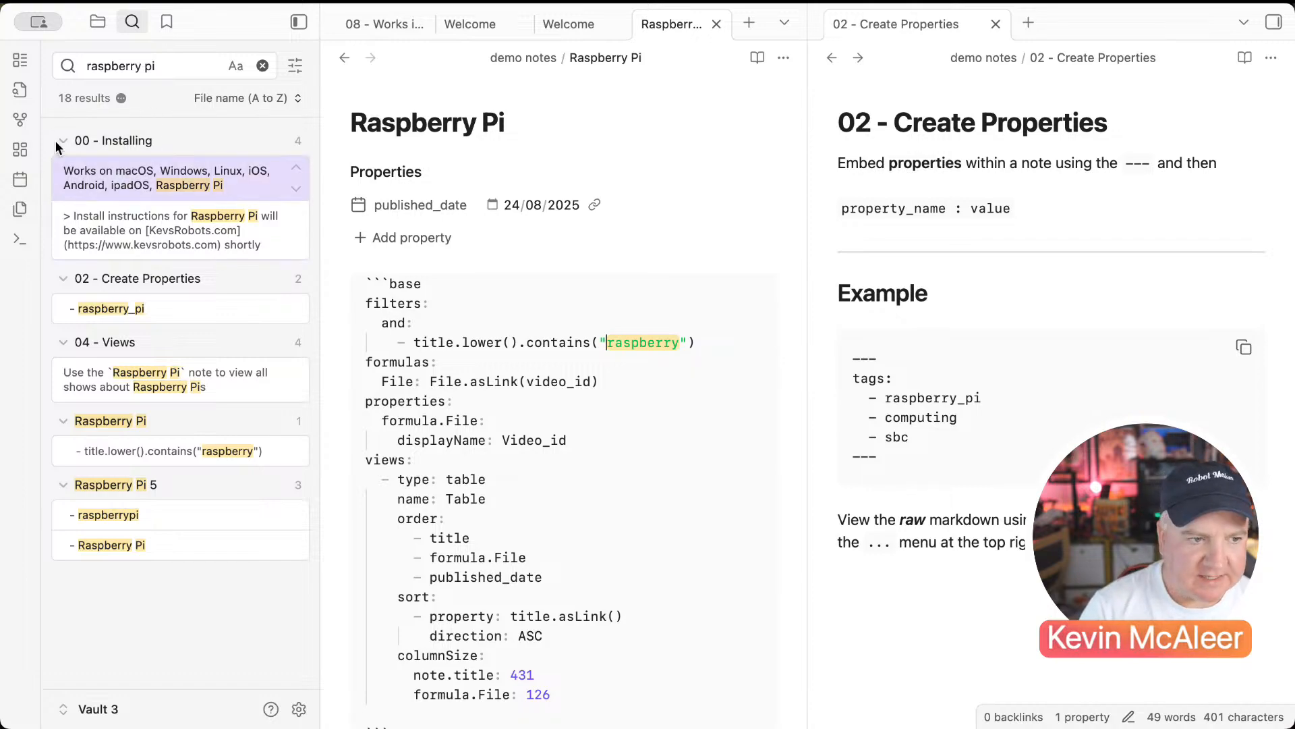
left_click(343, 58)
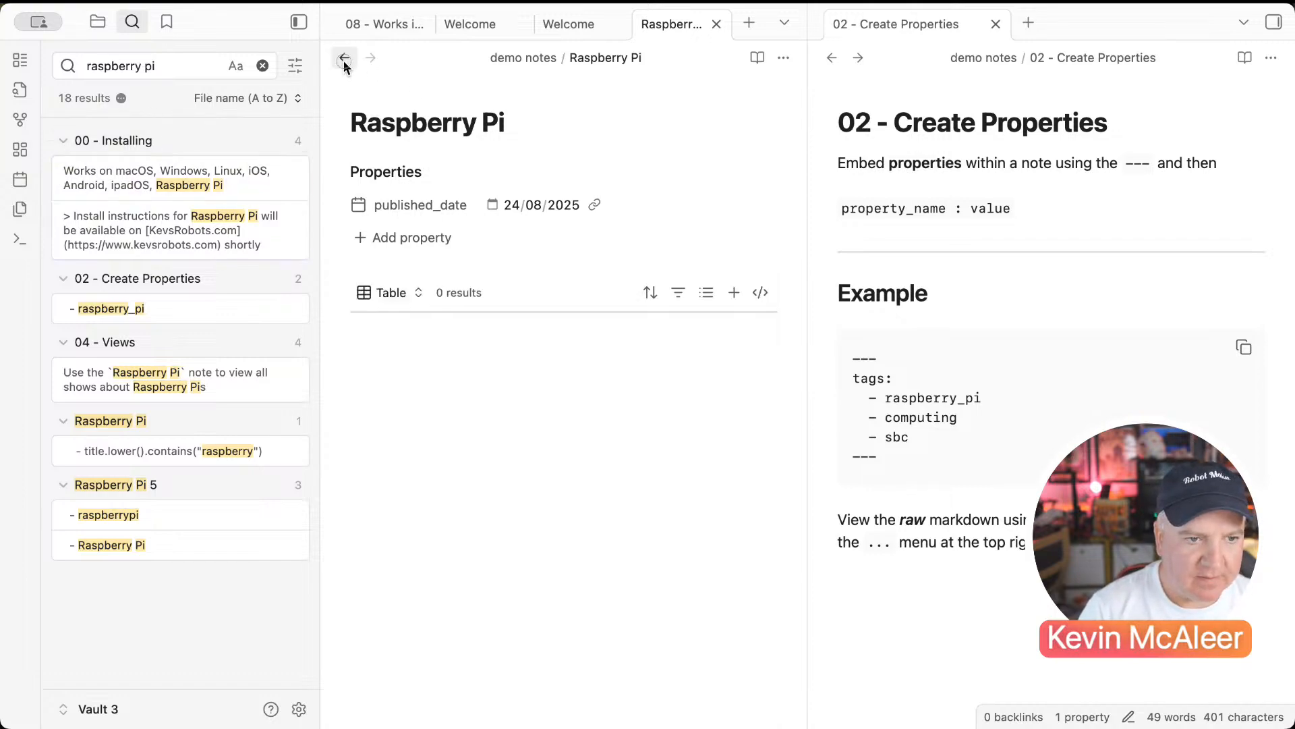
left_click(399, 267)
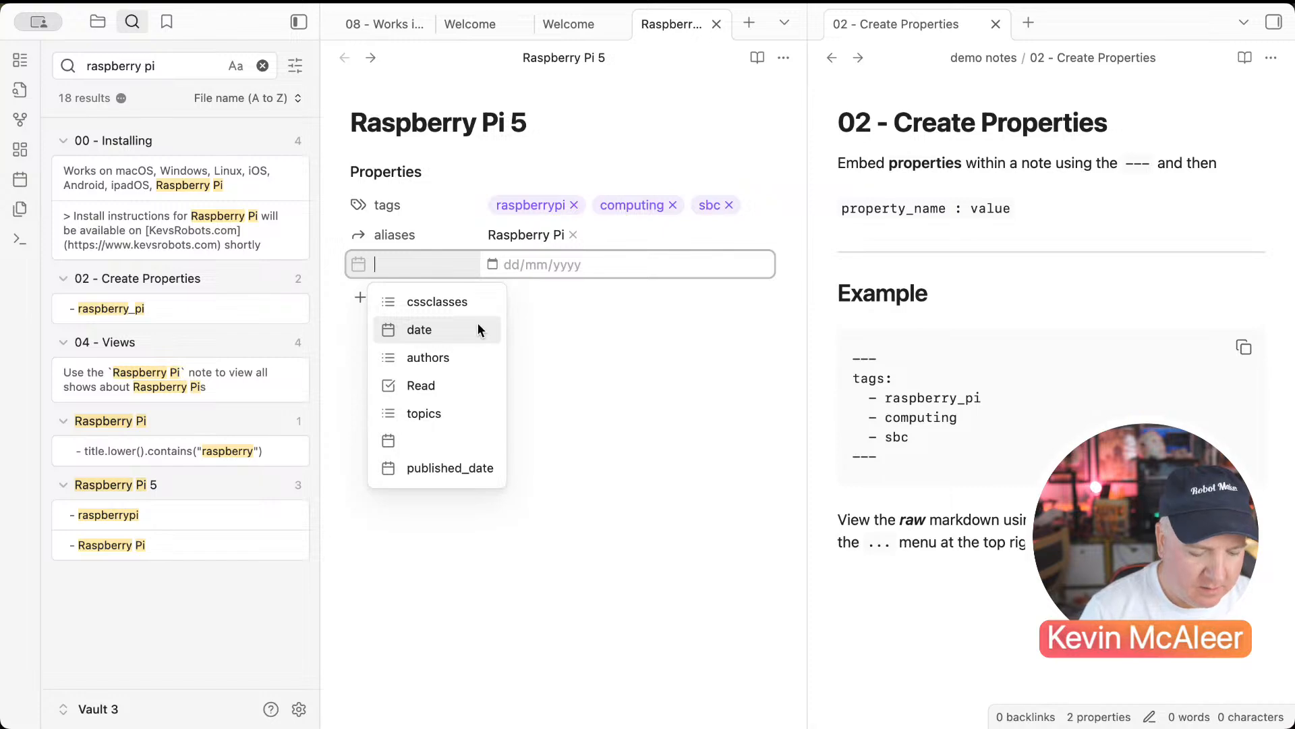
Step: Add a 'purchased' checkbox property to Raspberry Pi 5 and tick it
type("purchased")
key("Return")
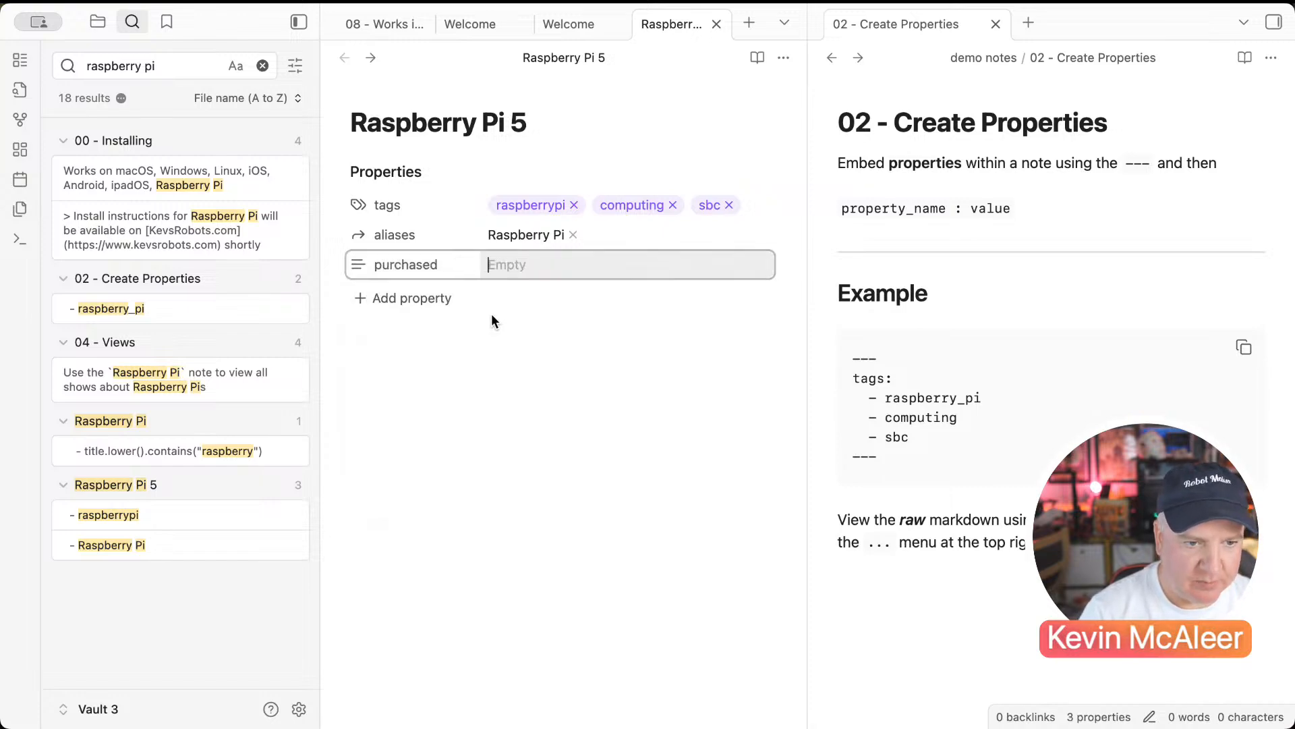
left_click(359, 265)
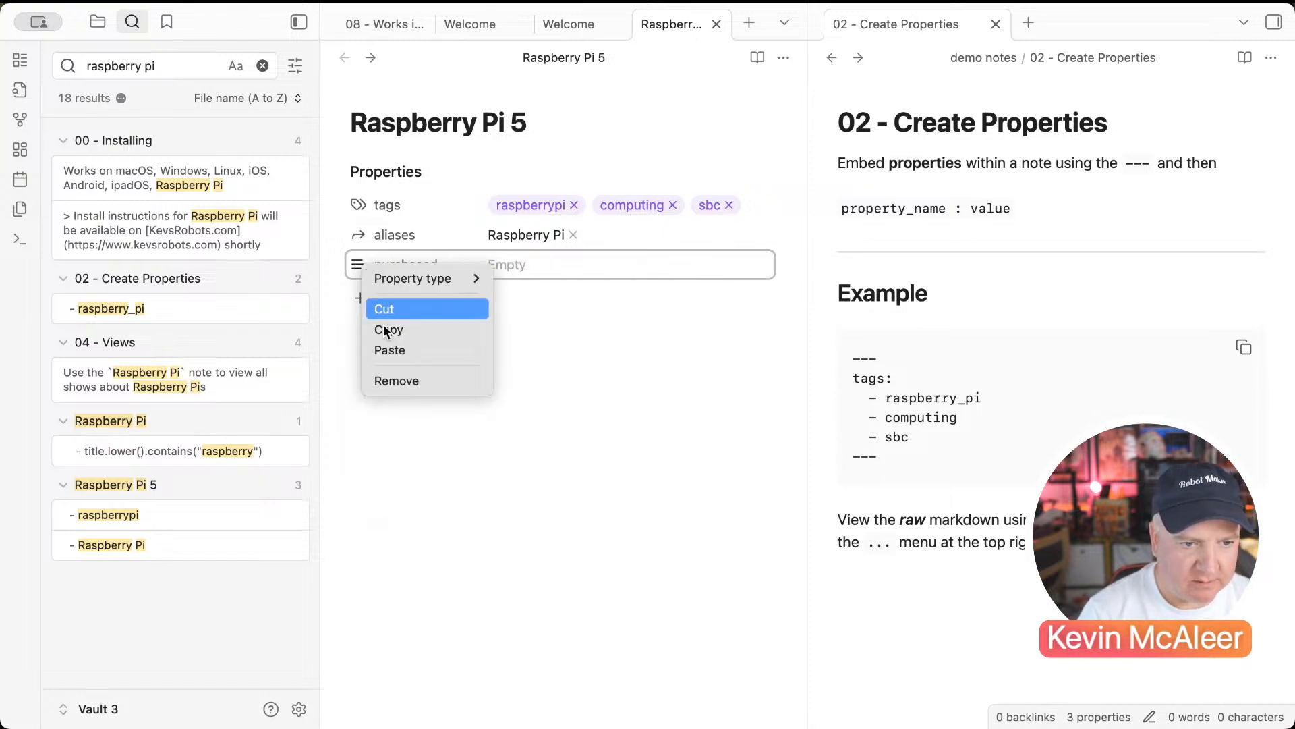
mouse_move(414, 280)
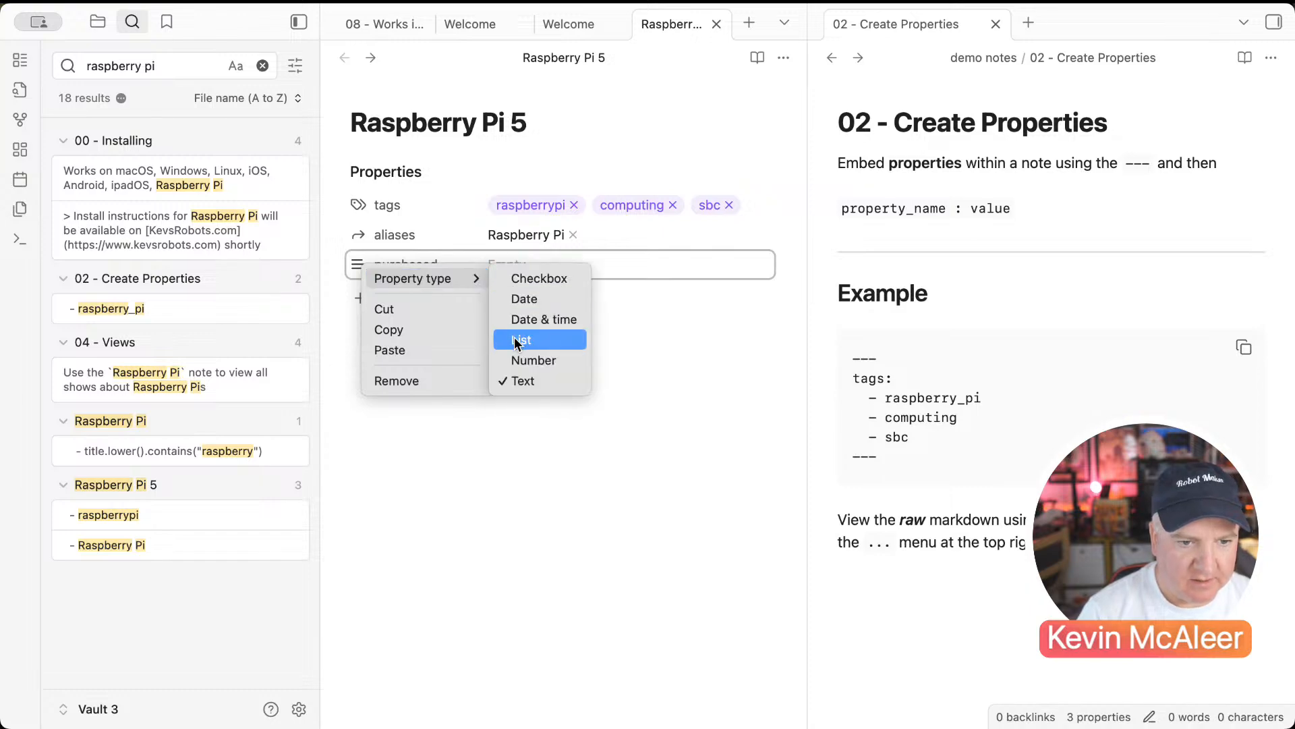
left_click(533, 278)
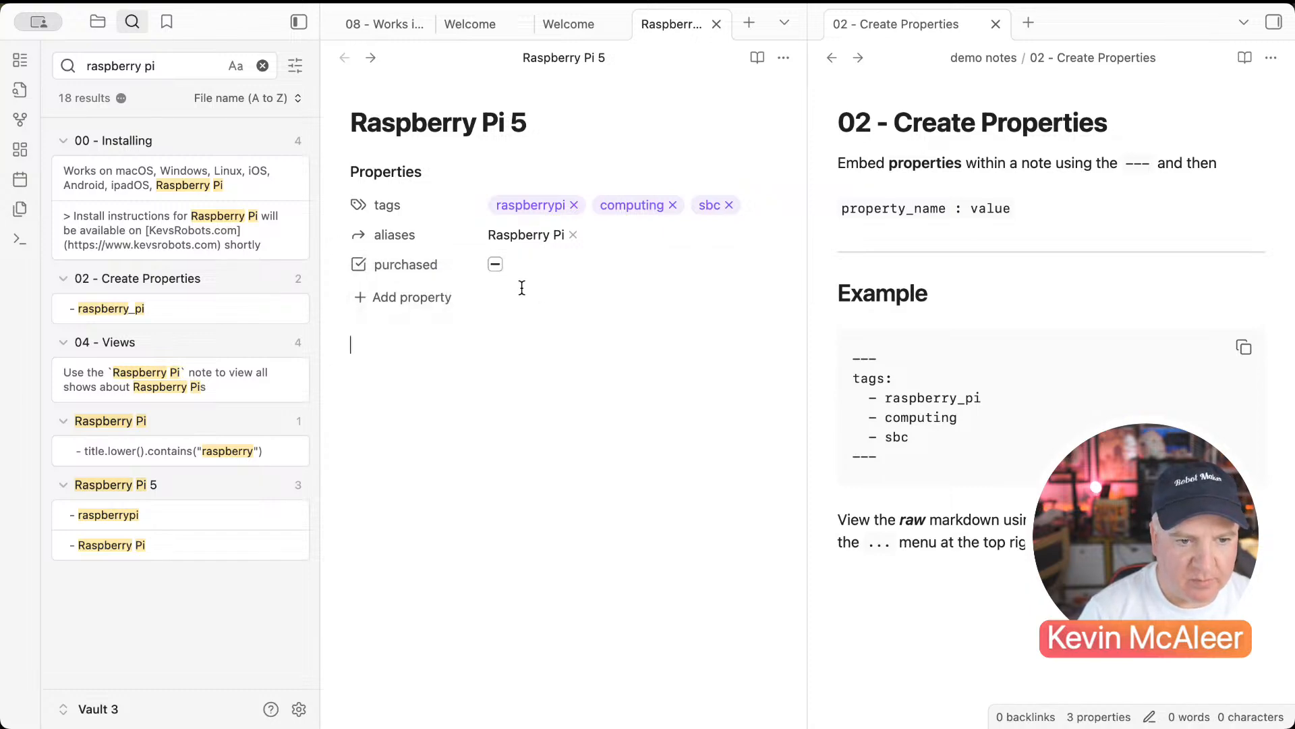
left_click(500, 267)
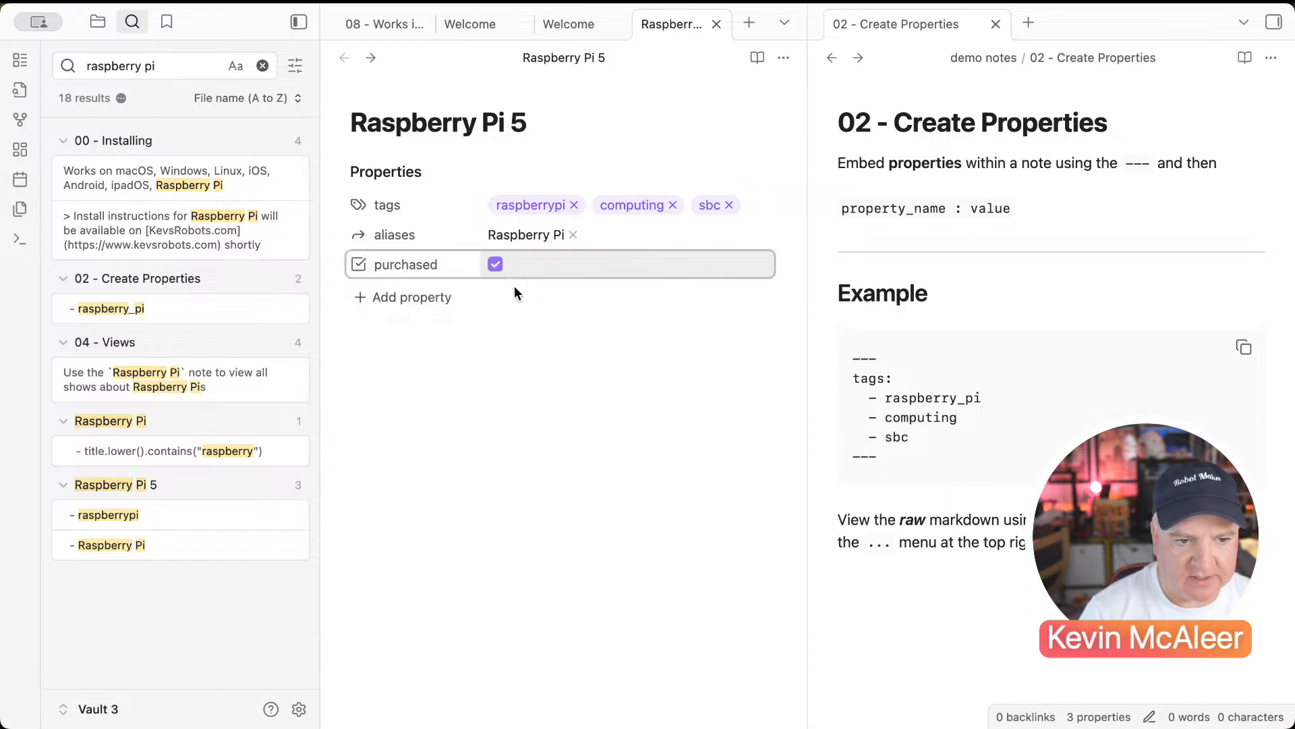
left_click(411, 296)
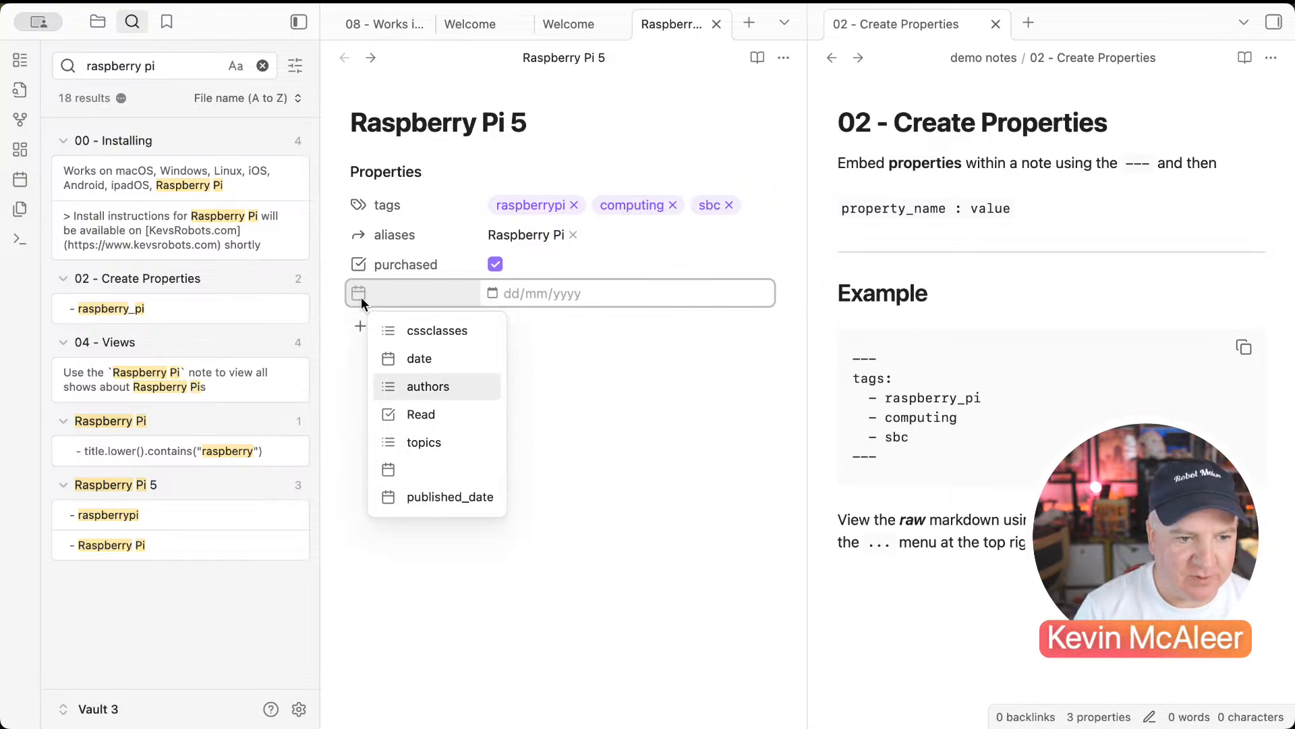
left_click(576, 399)
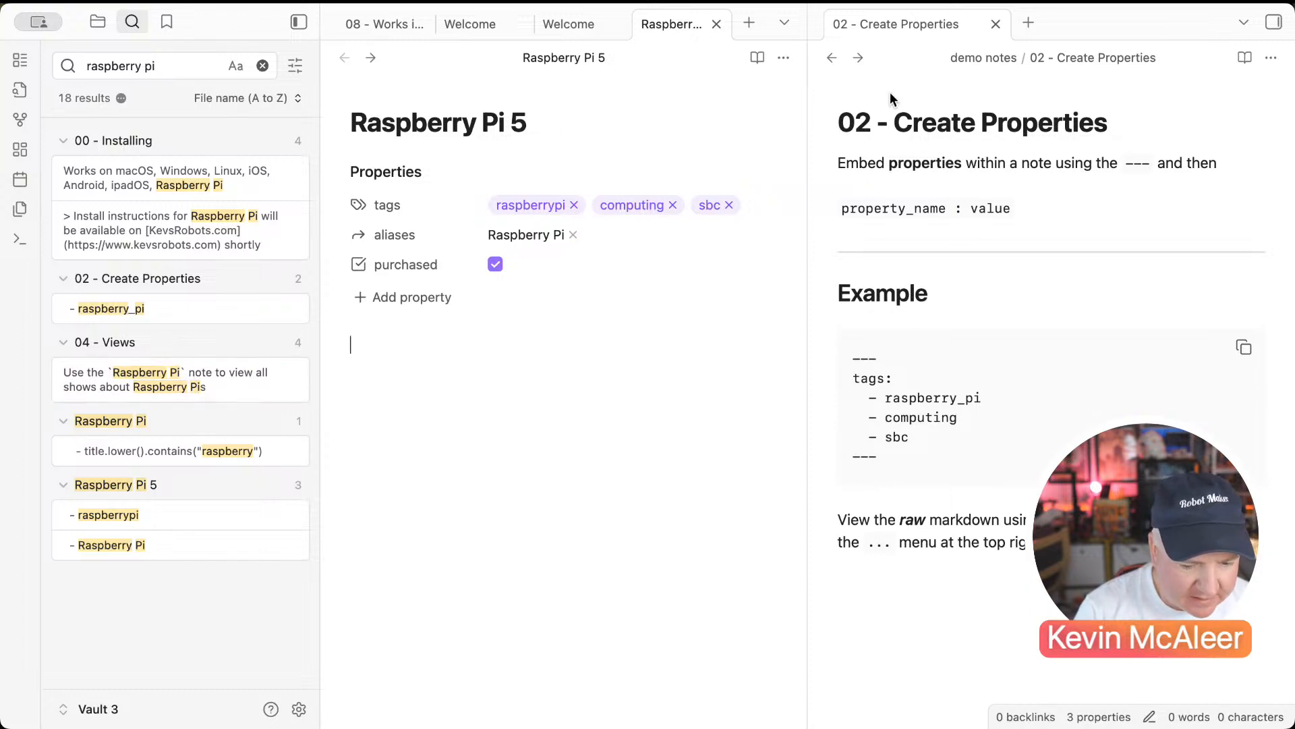
Step: Switch to the file list and open '03 - Create a Base' beside the Raspberry Pi 5 note
left_click(94, 21)
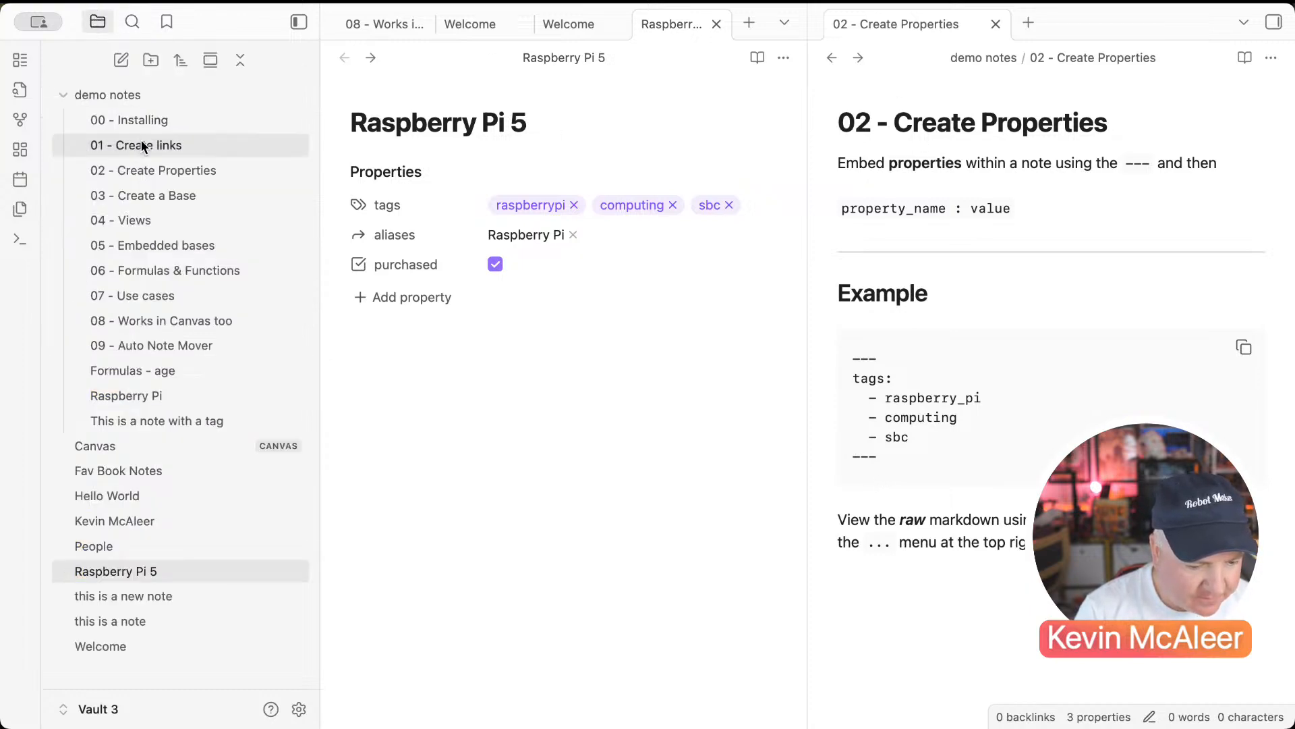
left_click(154, 170)
left_click(137, 197)
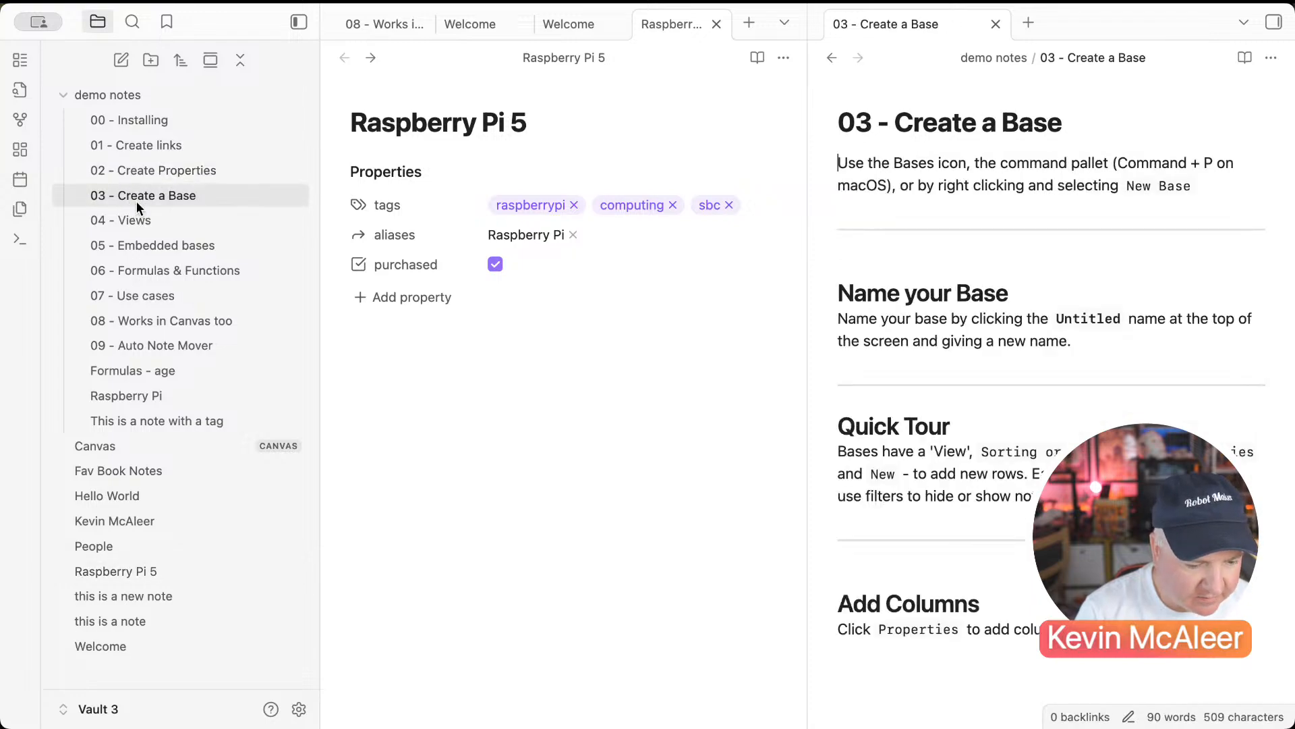
left_click(478, 116)
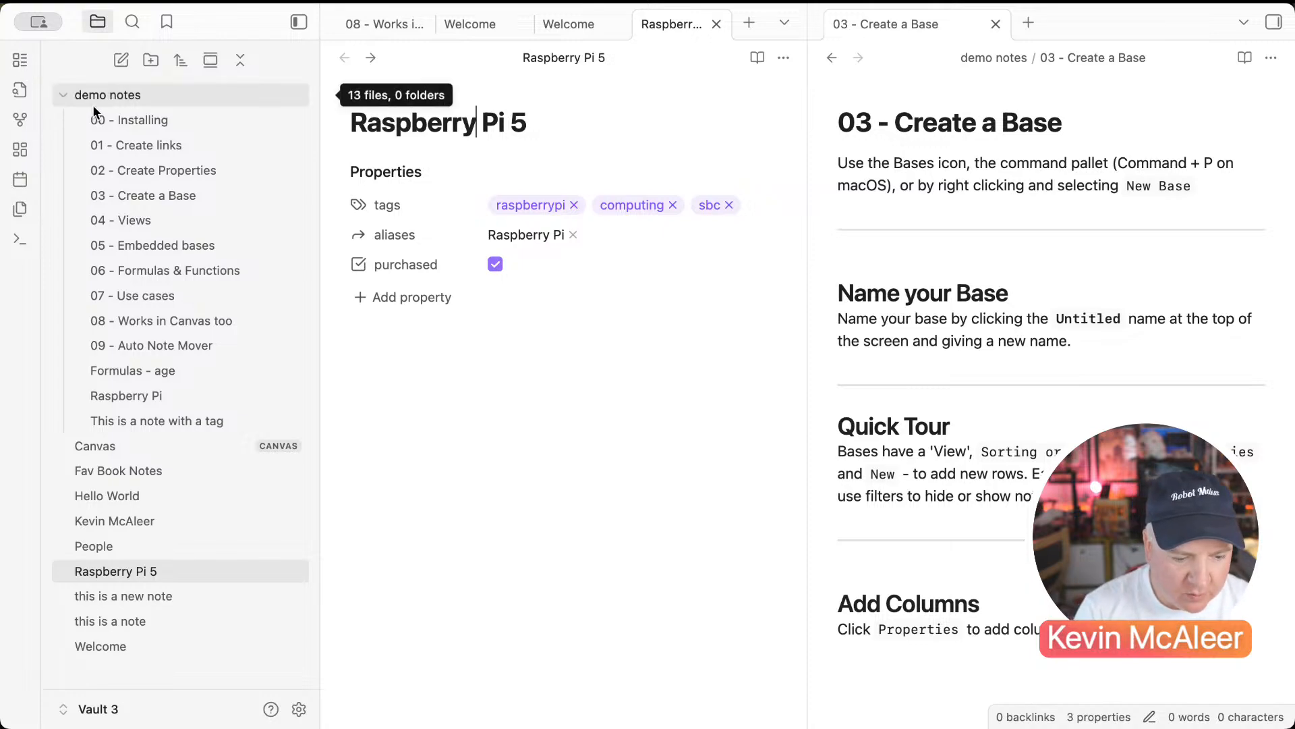
Step: Create a new Untitled base from the file list's new-item menu
left_click(21, 246)
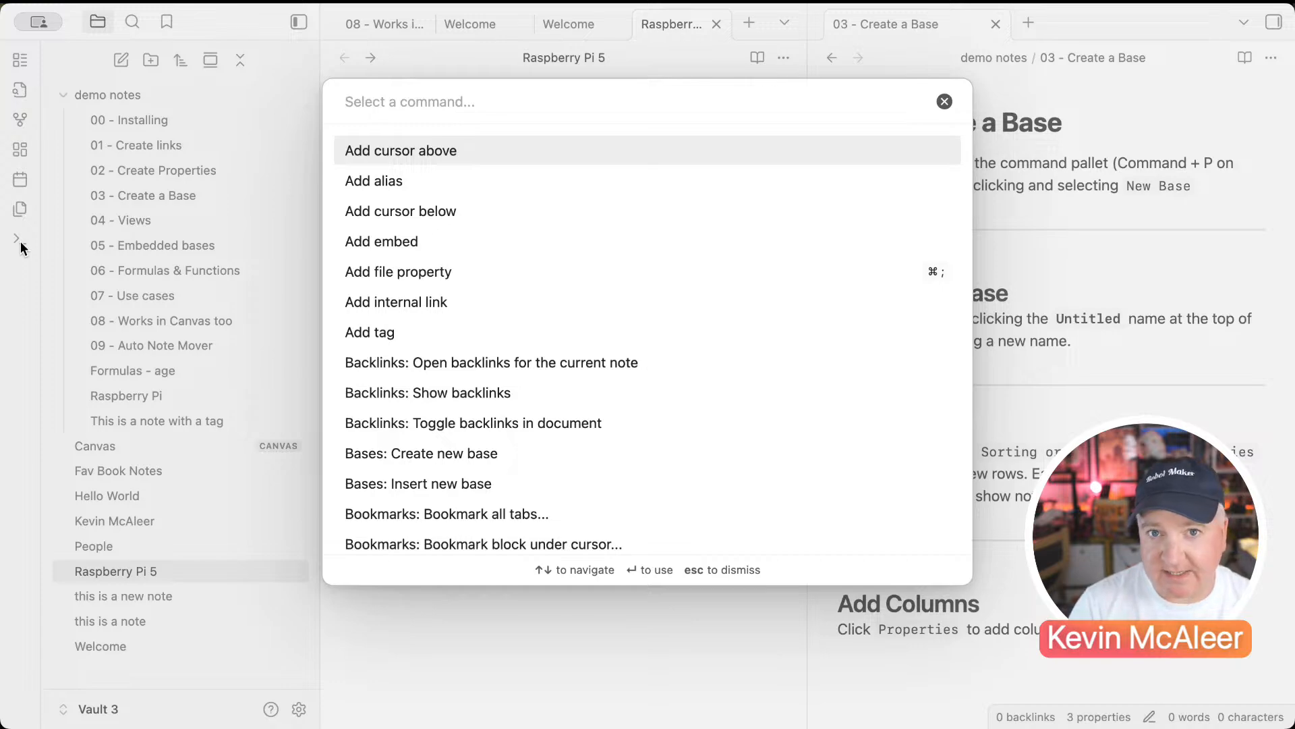
left_click(21, 246)
left_click(21, 247)
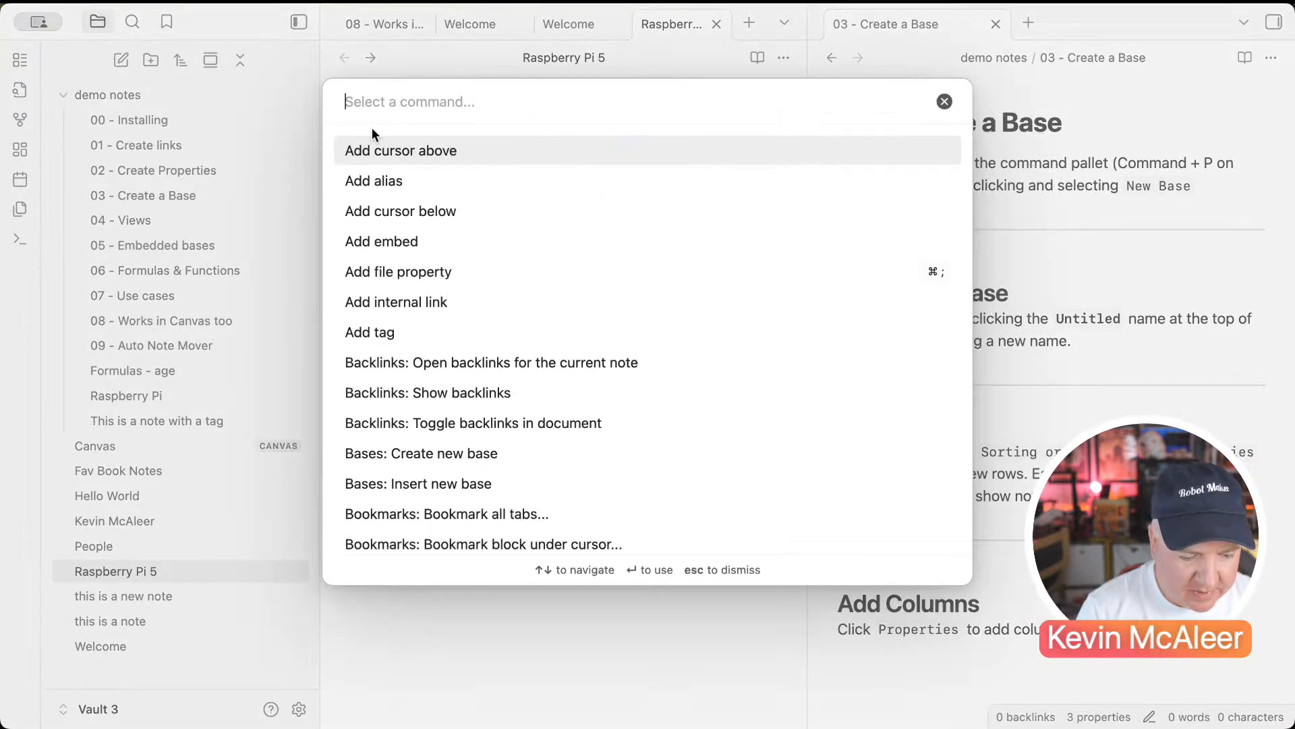
type("creaet")
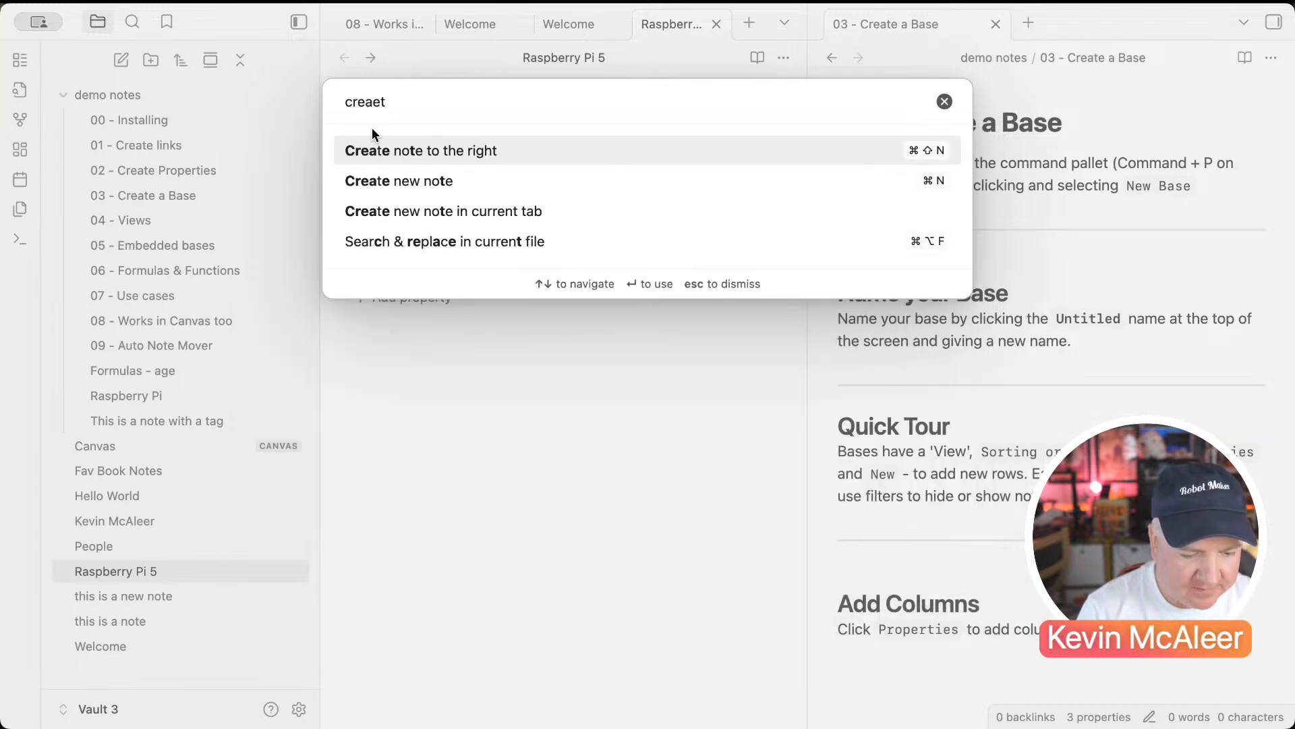
type(" ba")
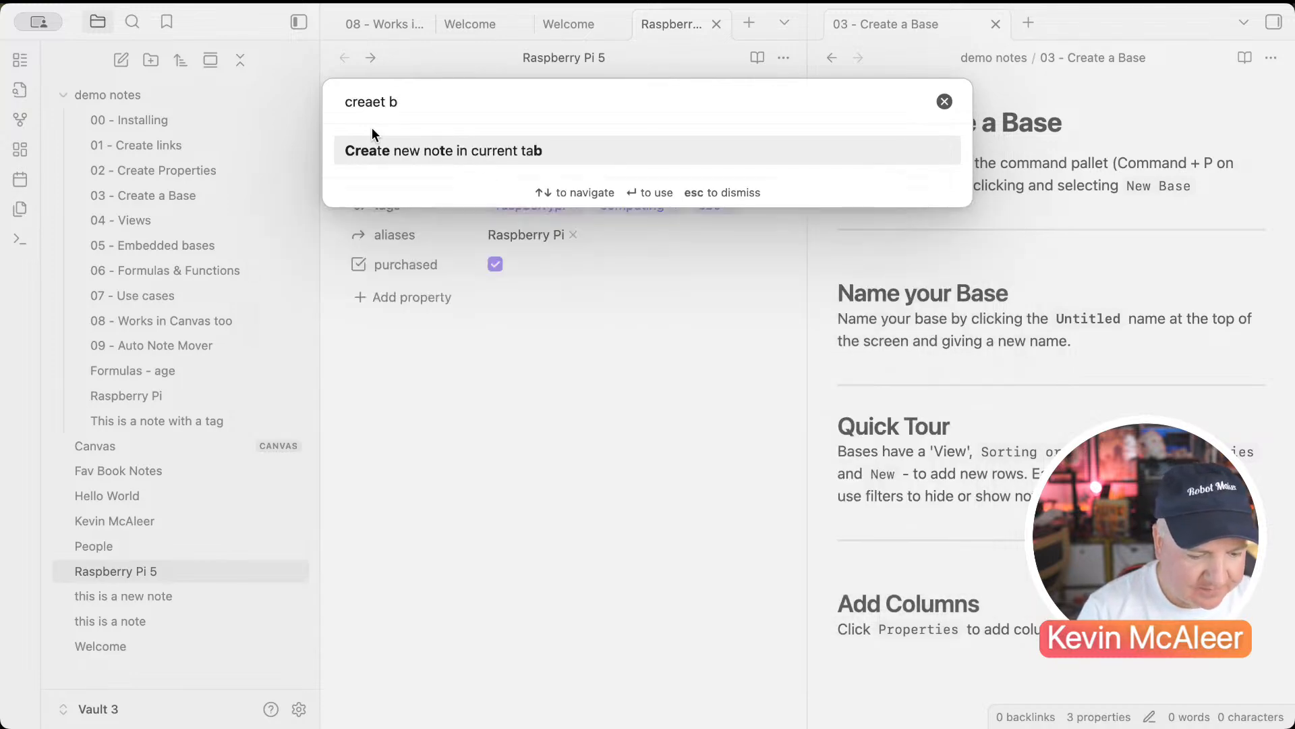
key("BackSpace")
key("BackSpace")
key("BackSpace")
key("BackSpace")
key("BackSpace")
type("te ")
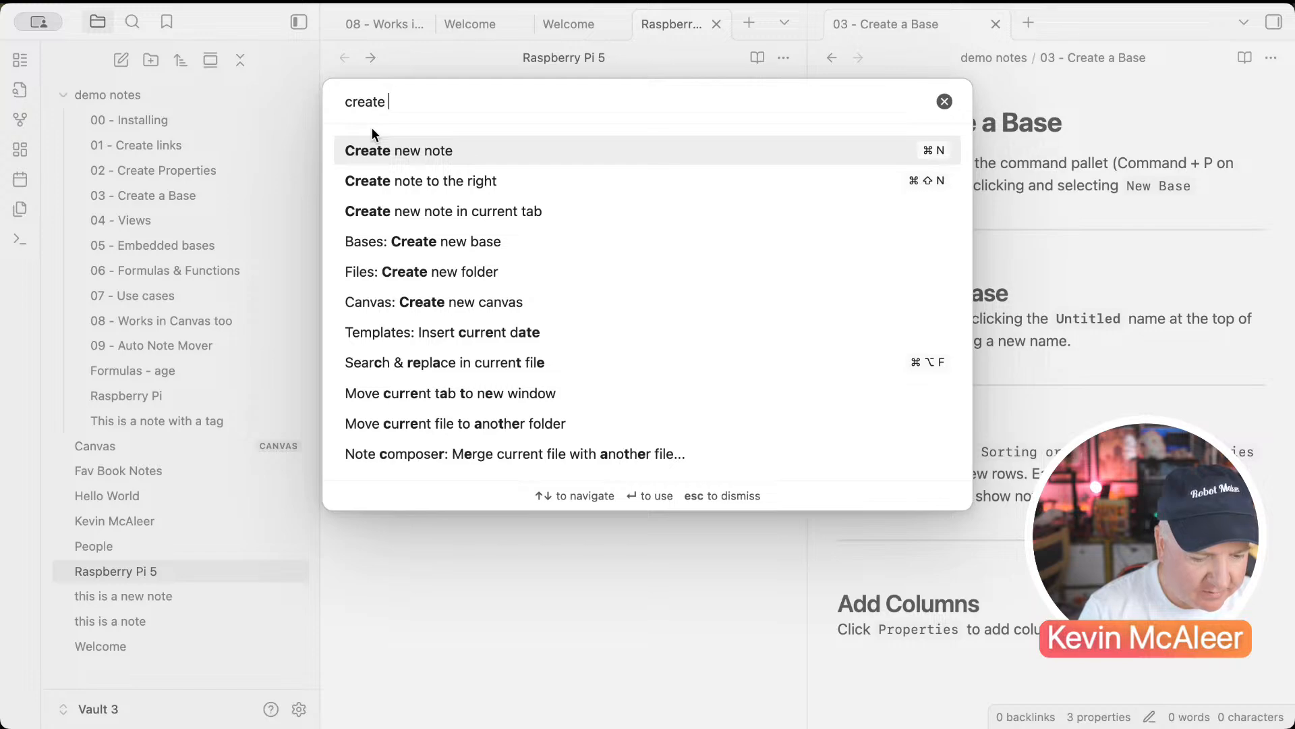
type("ba")
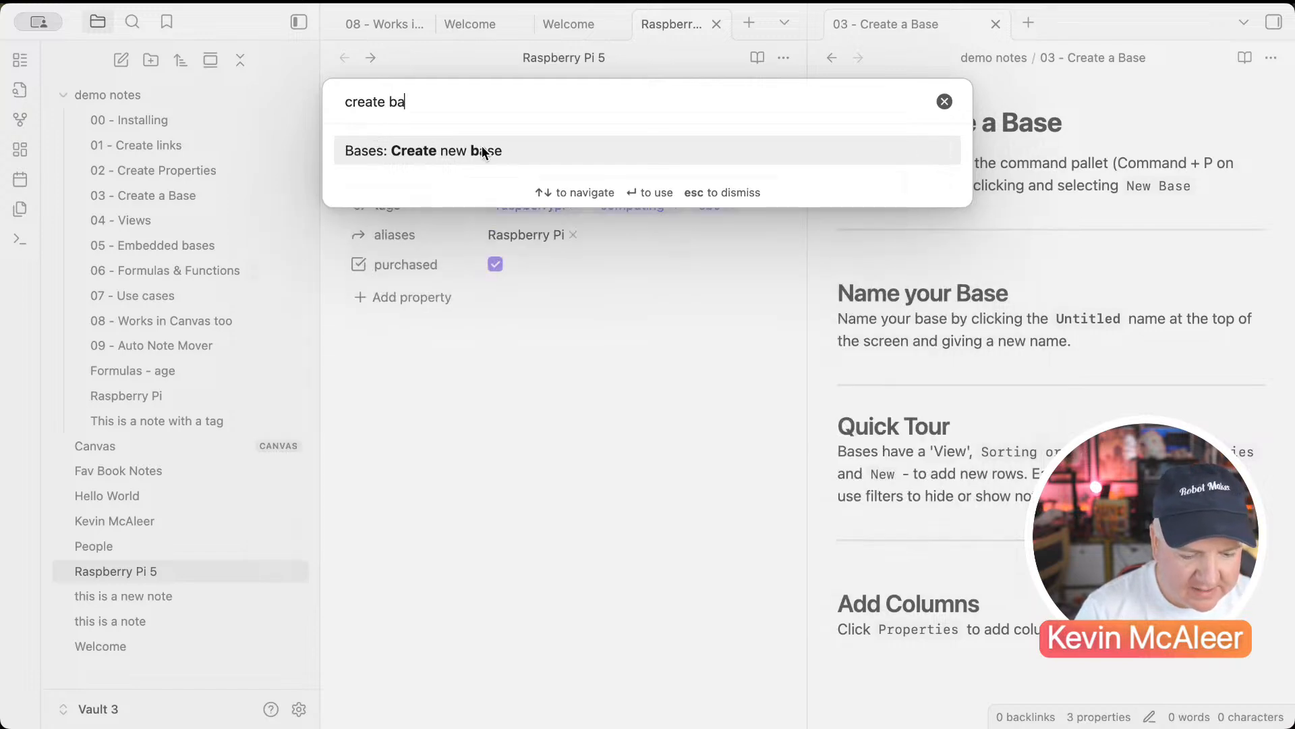
left_click(447, 342)
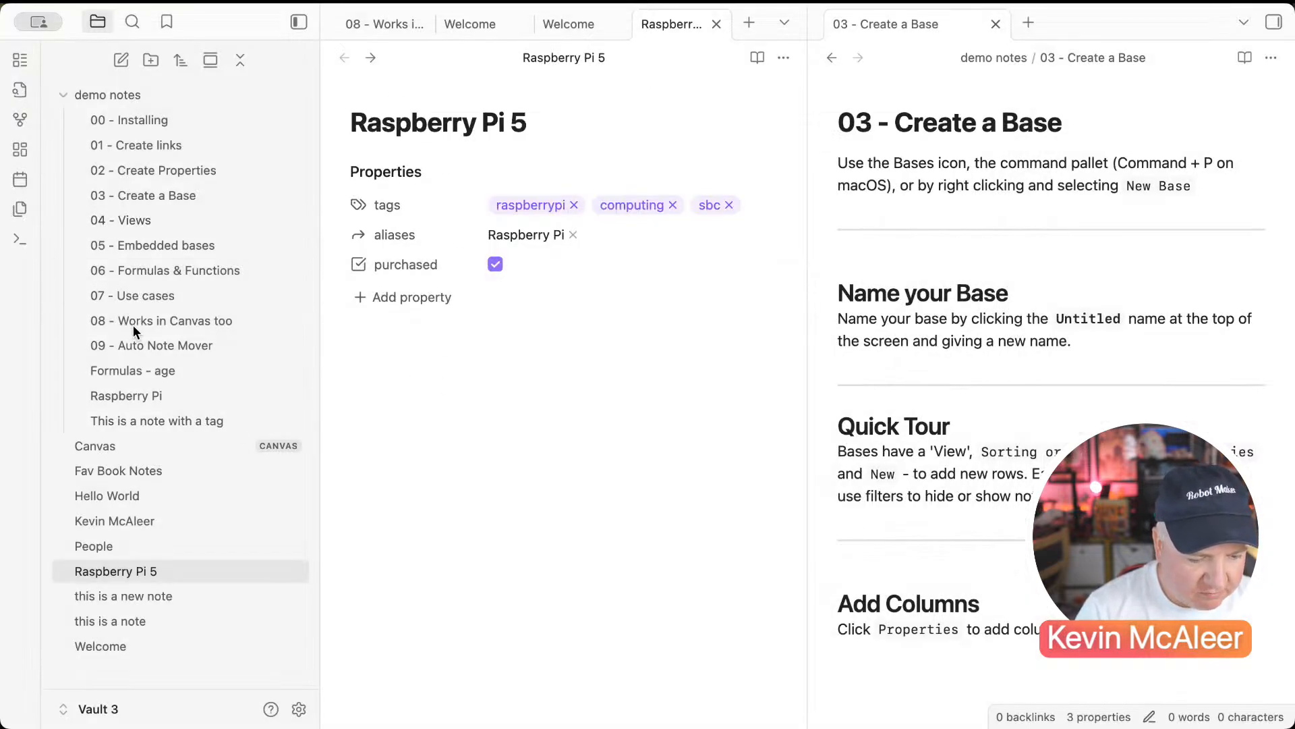
right_click(152, 670)
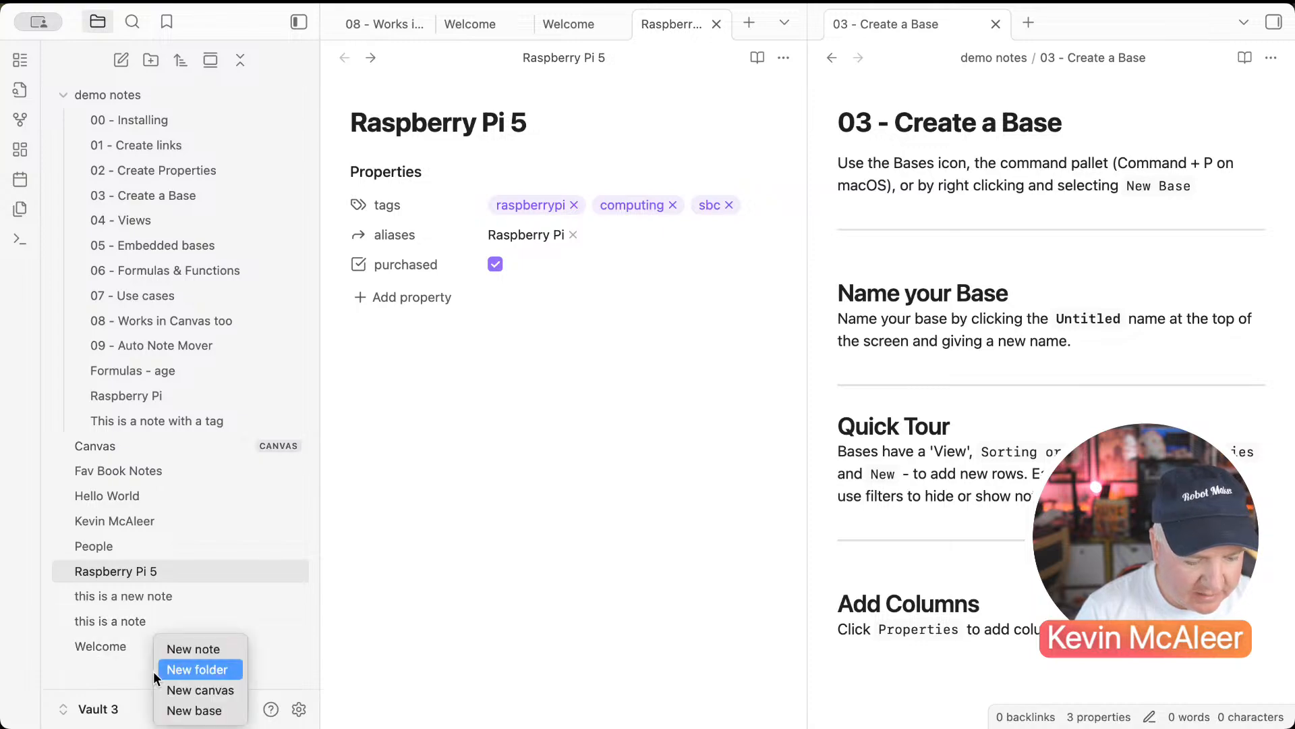
left_click(215, 711)
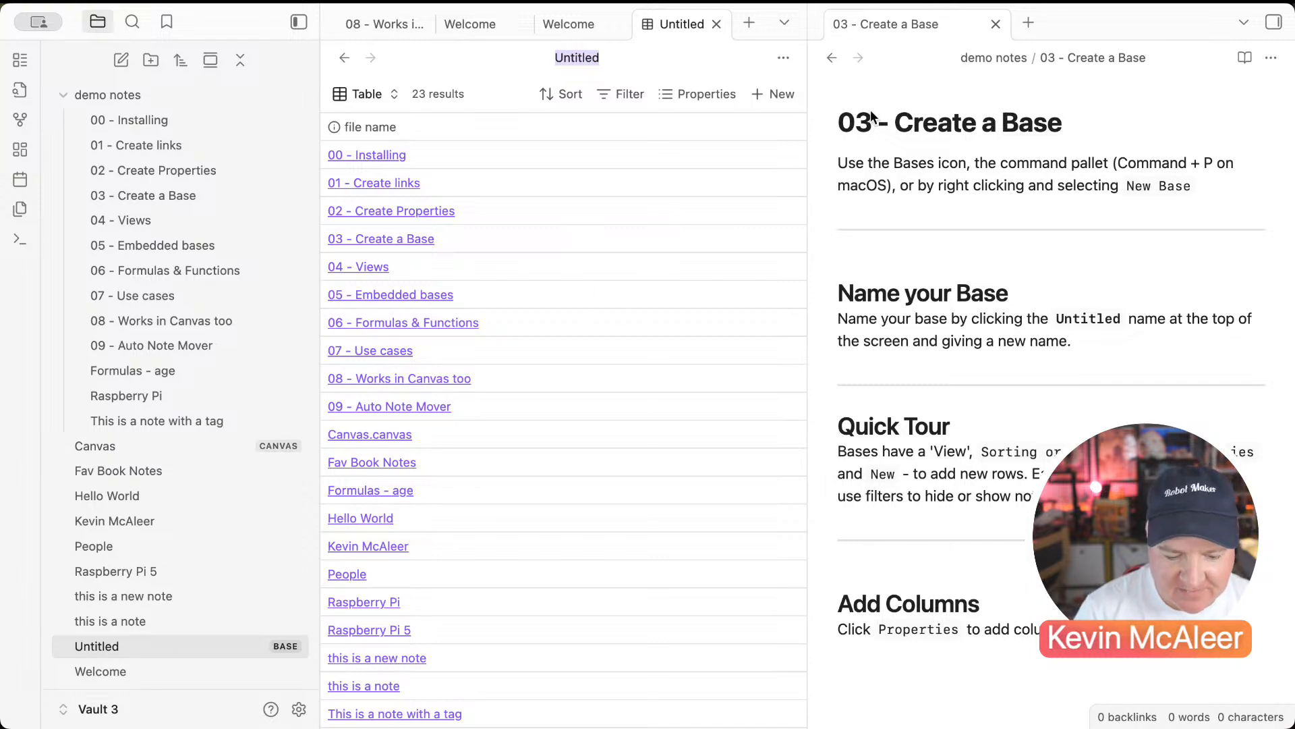
Step: Widen the base table pane and rename the Untitled base to 'All Notes'
left_click_drag(807, 128, 945, 127)
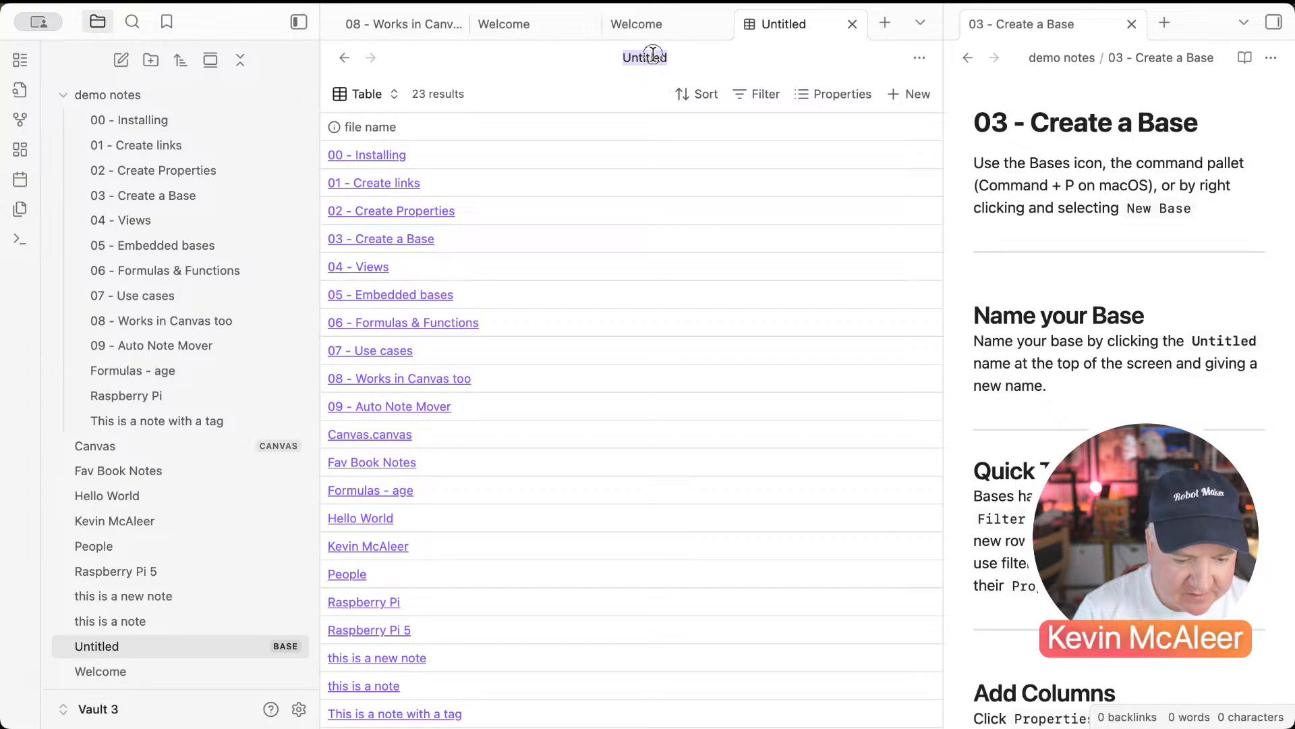
type("All N")
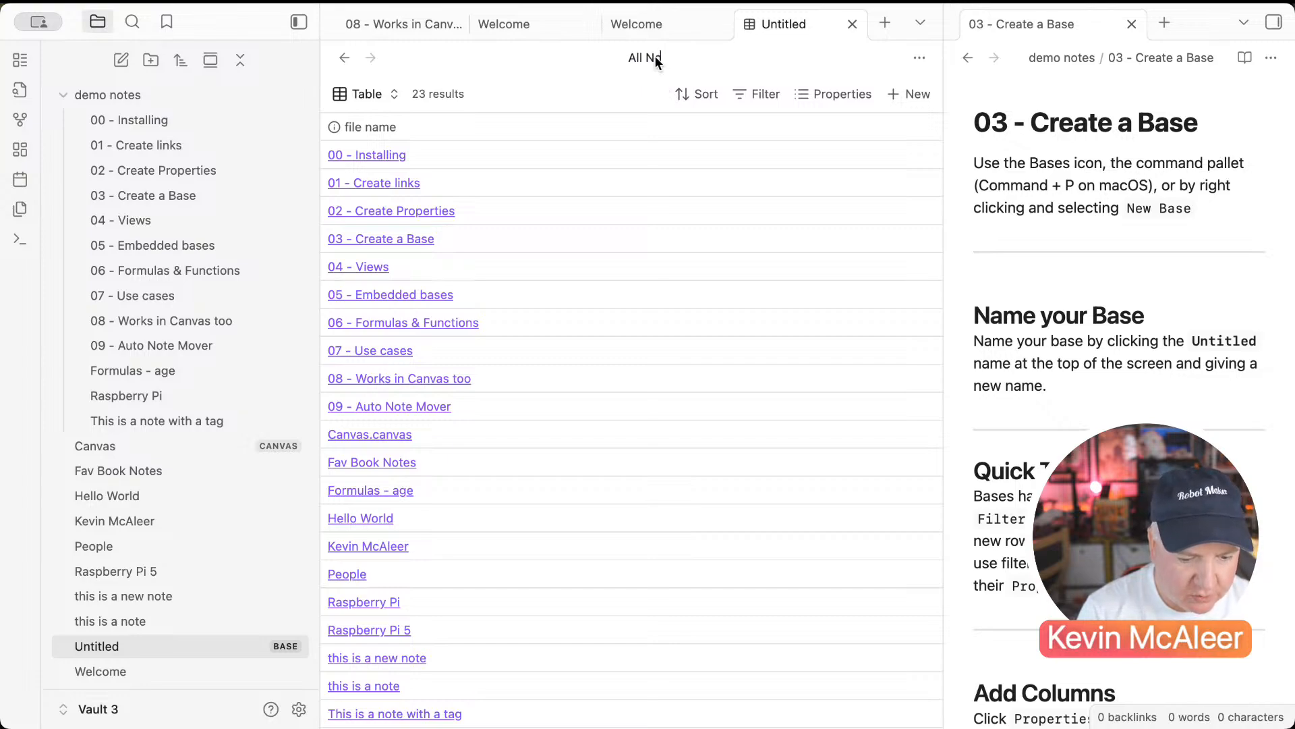
type("otes")
key("Return")
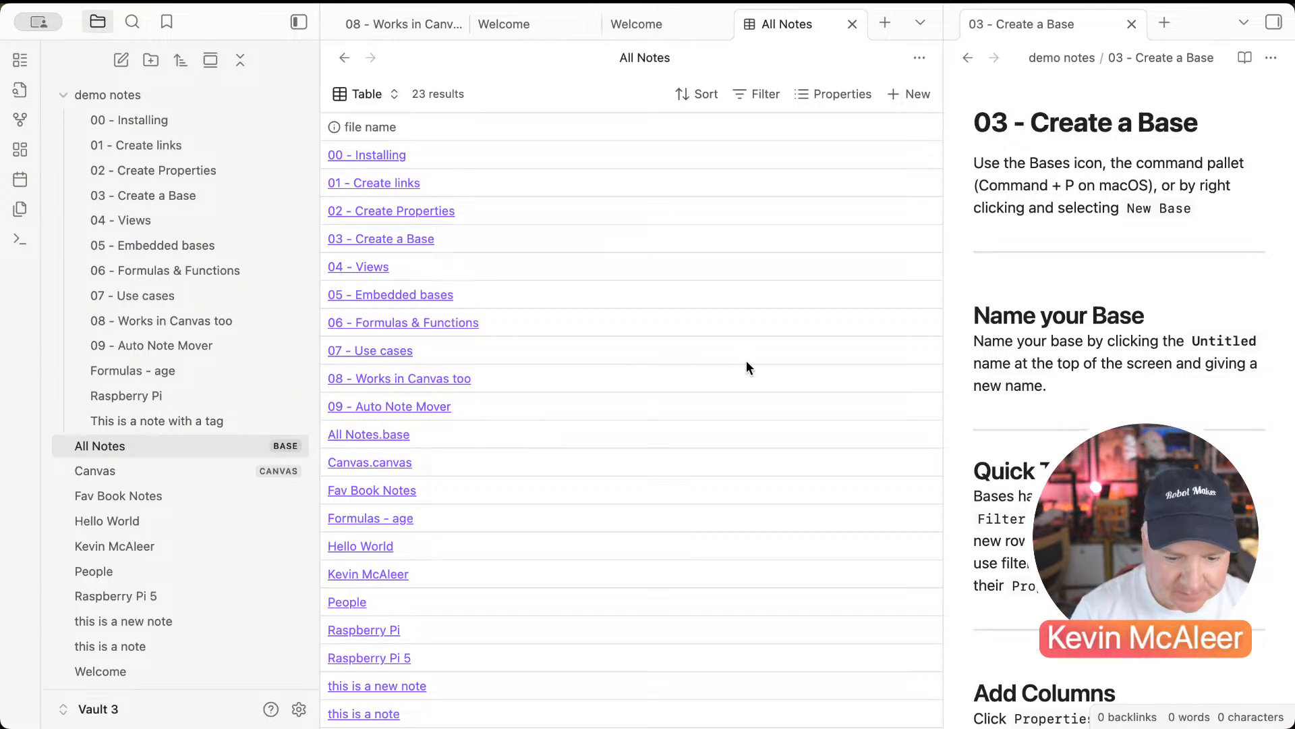
scroll(746, 360, "down", 2)
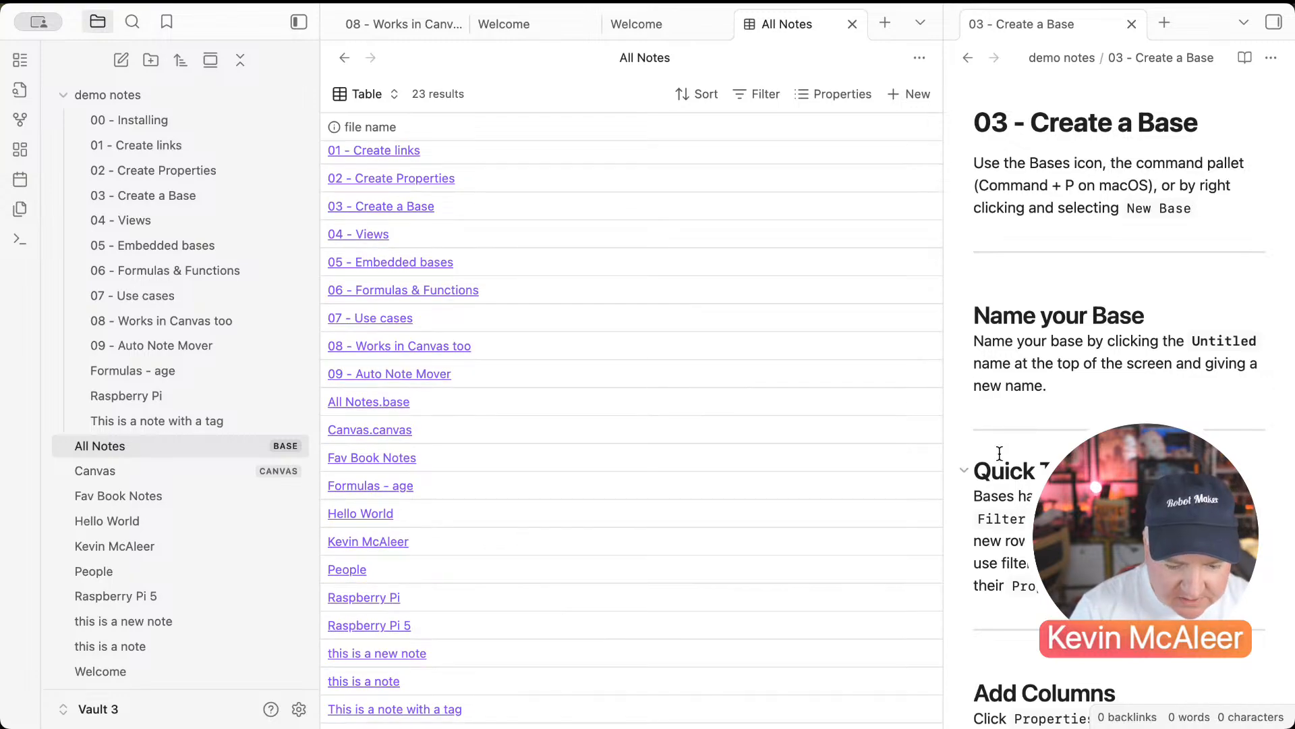
scroll(544, 306, "up", 2)
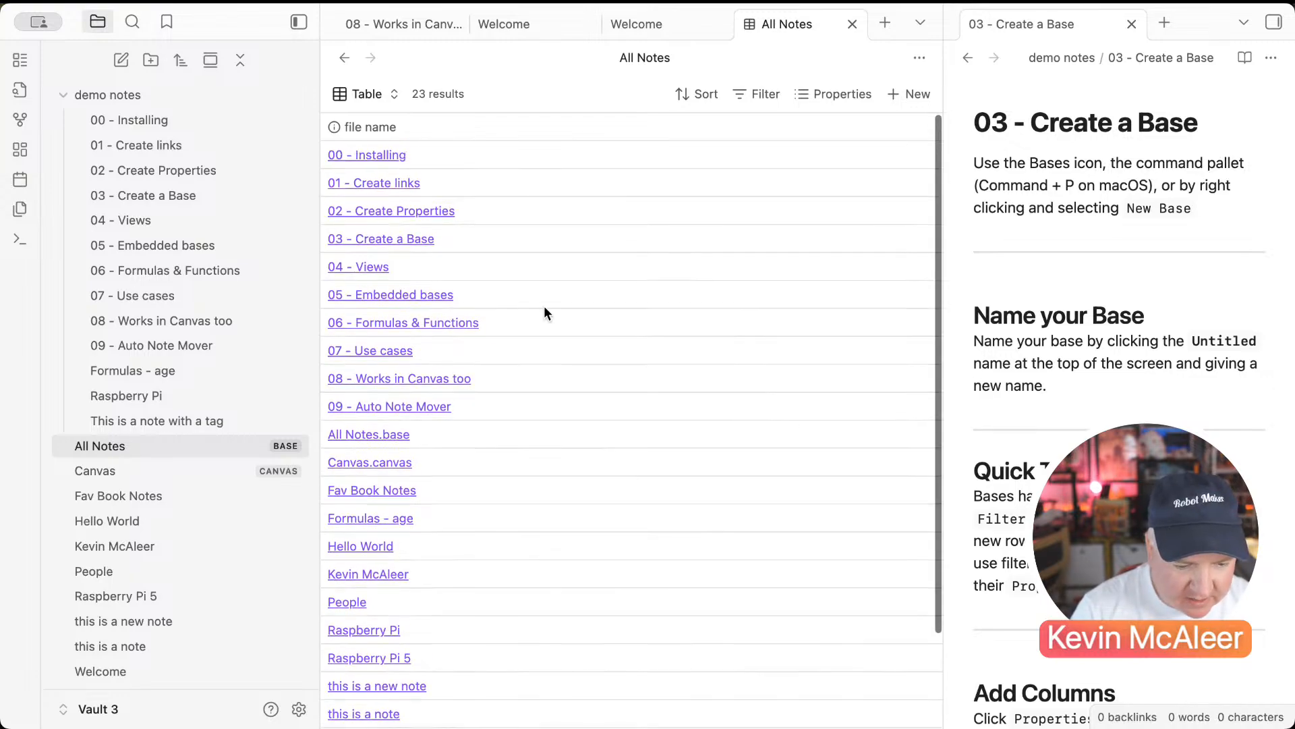
left_click(367, 93)
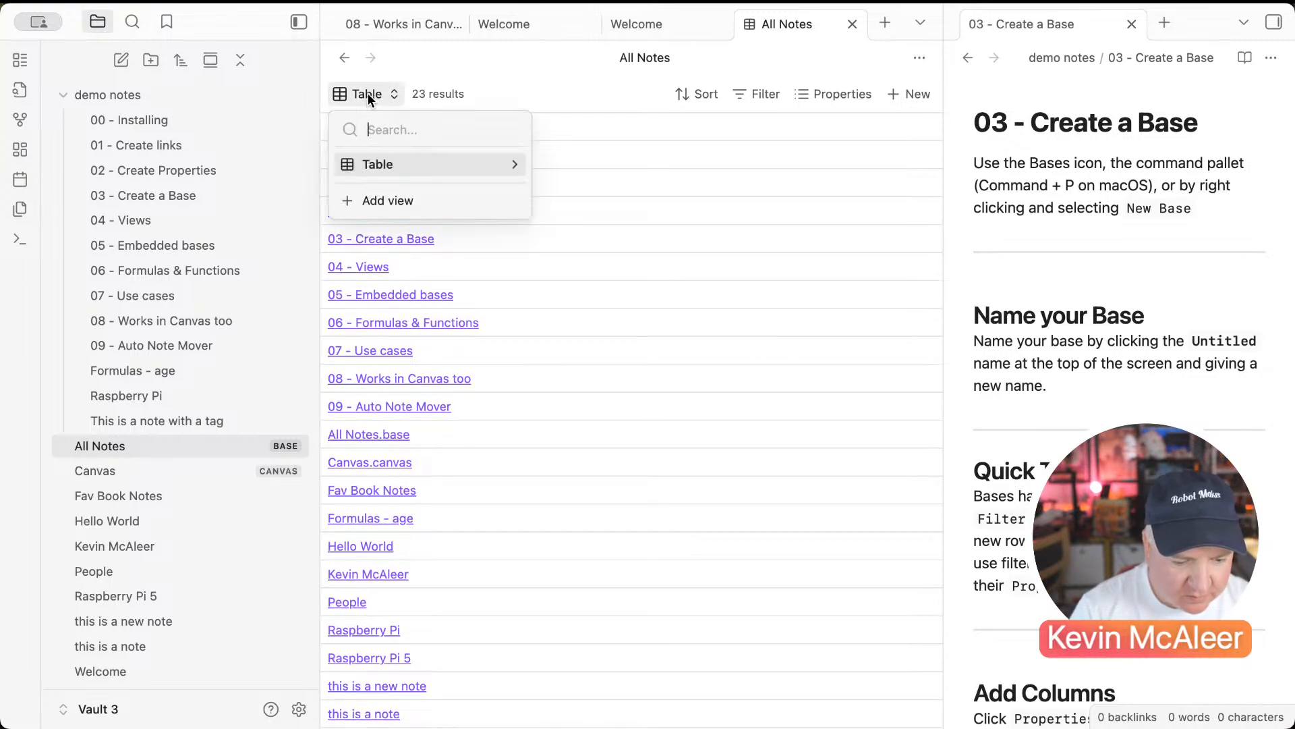
Step: Add a second view named 'Notes' to the All Notes base
left_click(385, 200)
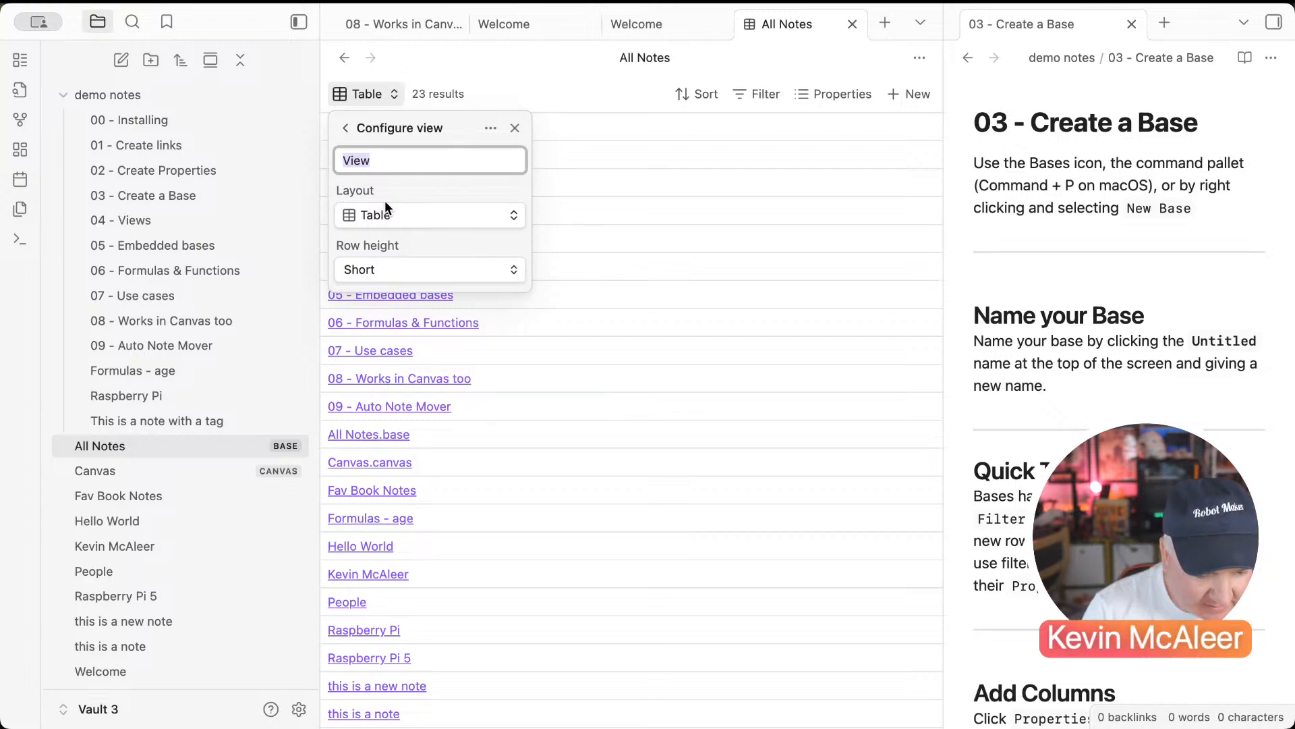
type("Notes")
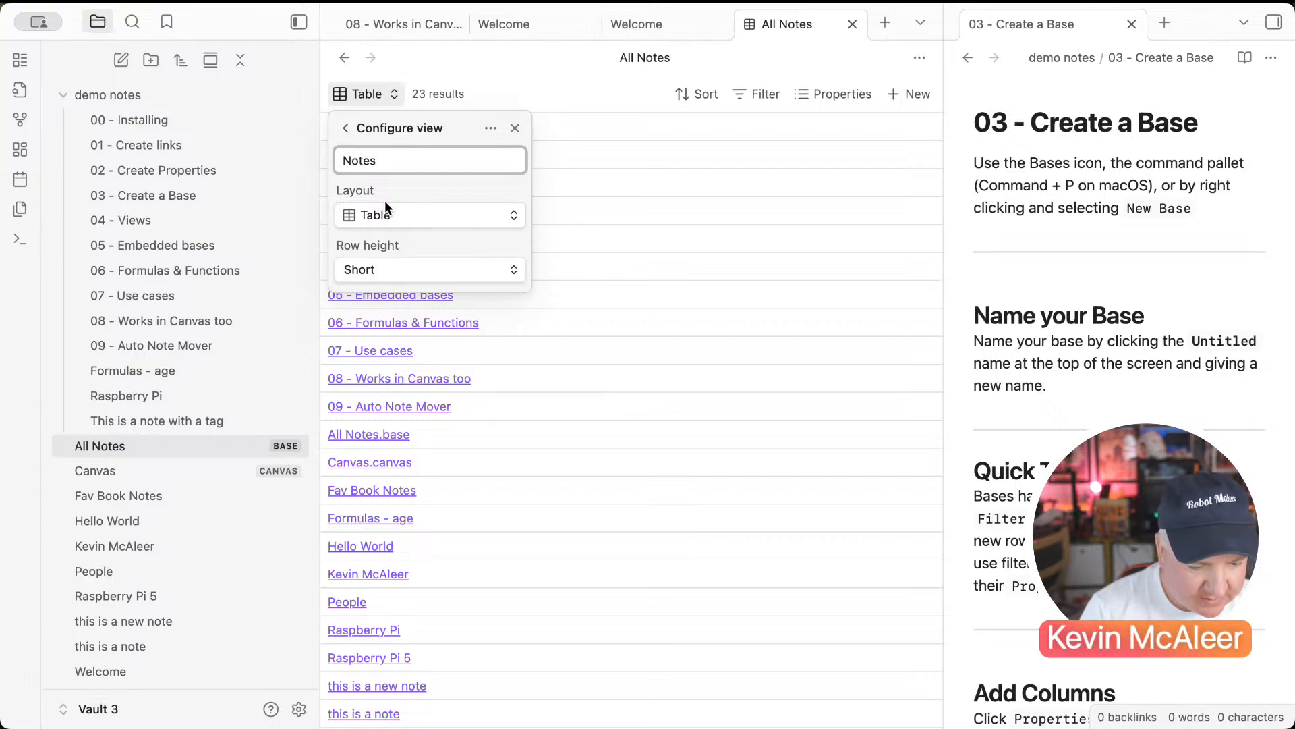
key("Return")
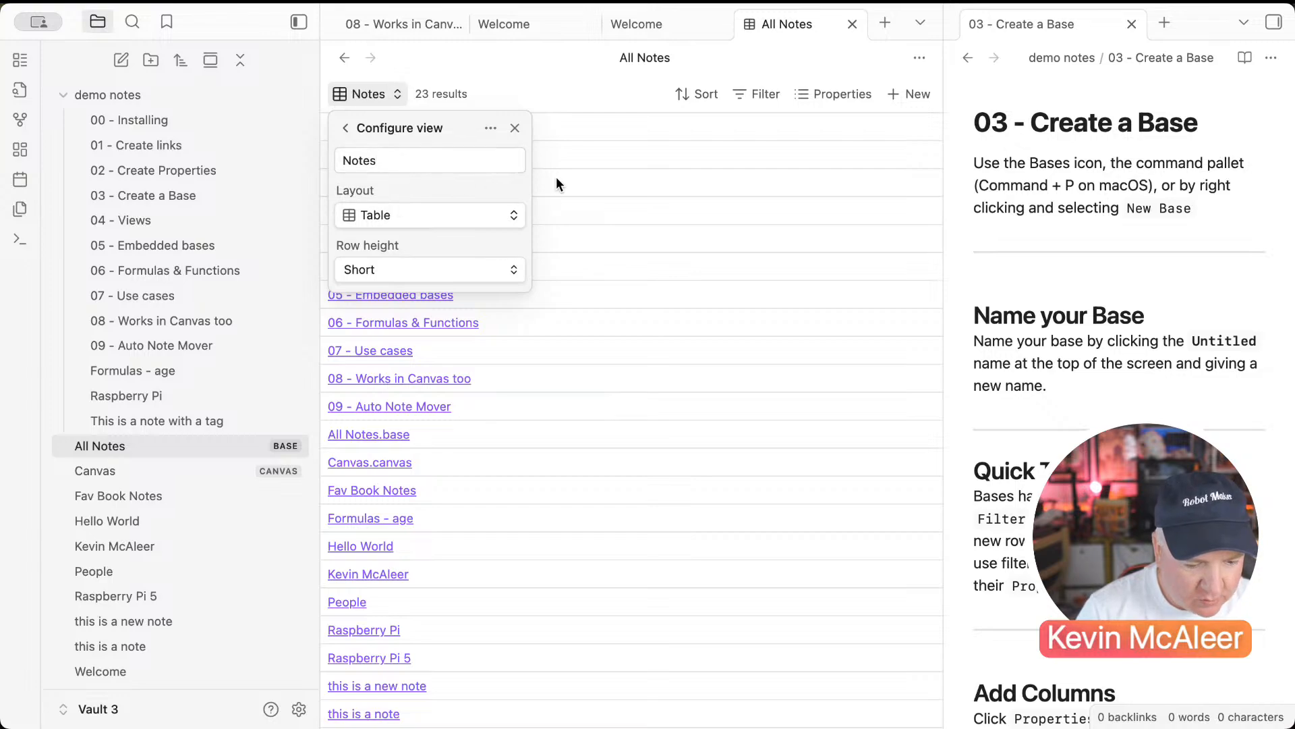
left_click(612, 173)
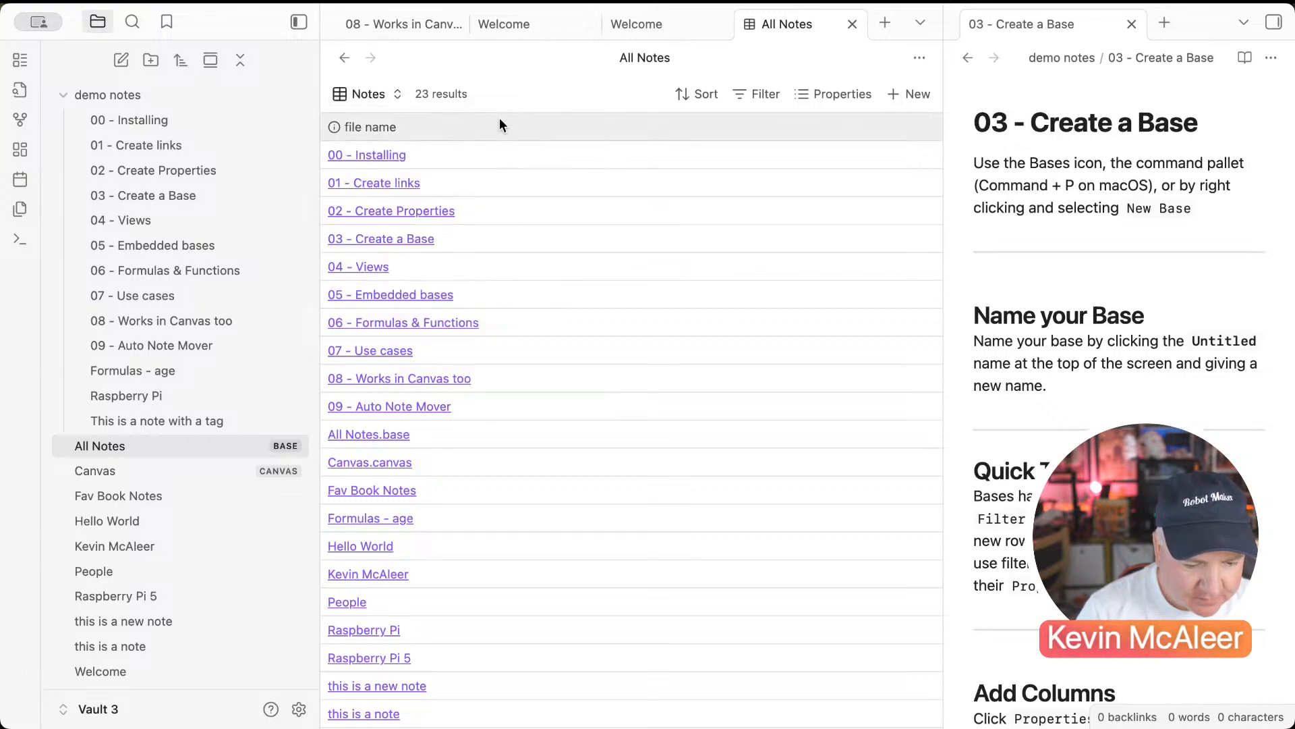
left_click(371, 98)
left_click(382, 169)
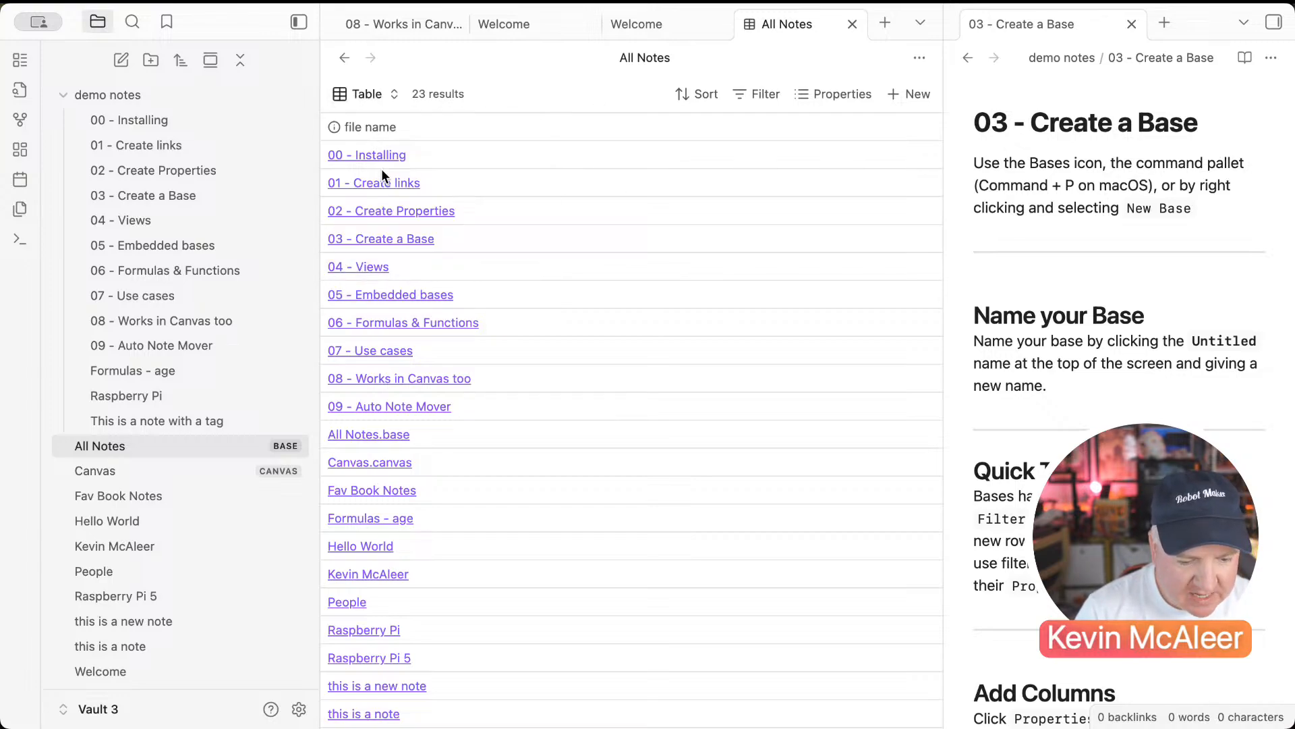
Step: Rename the Table view to 'All Vault Notes', then show the Notes view
left_click(369, 93)
left_click(516, 162)
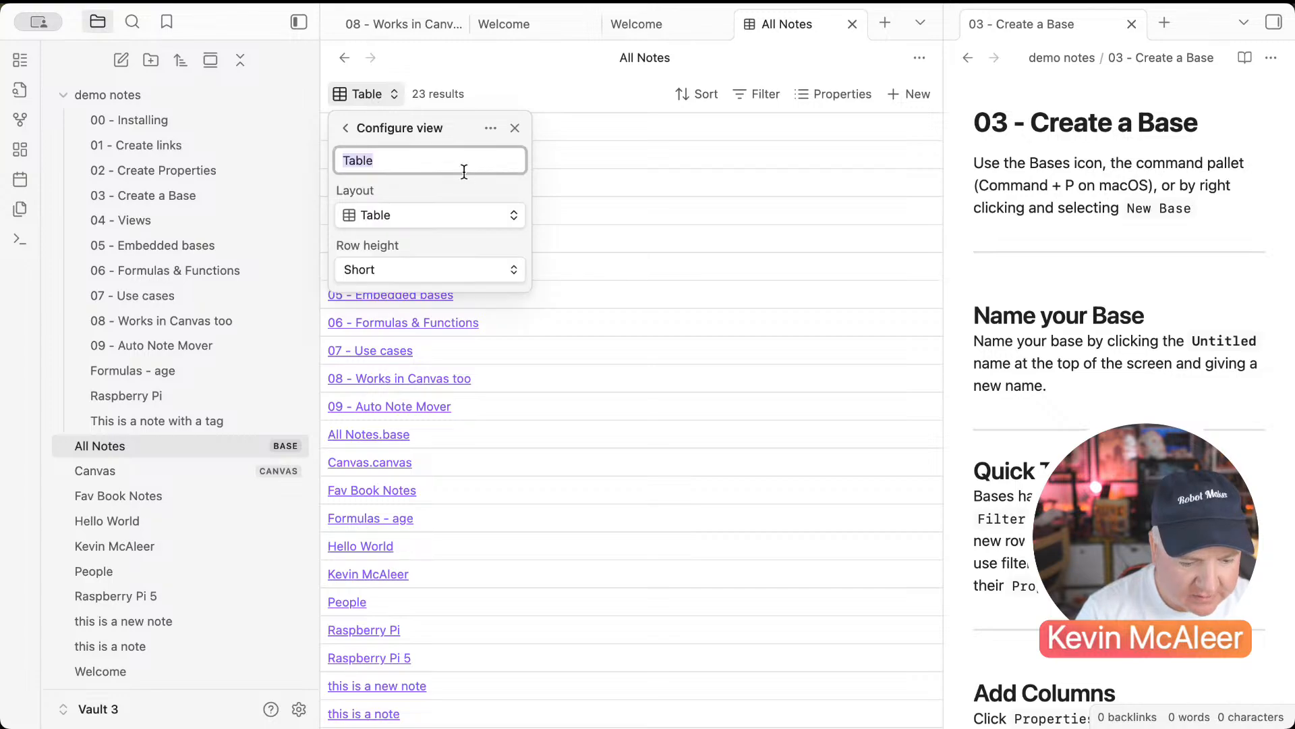
type("Al")
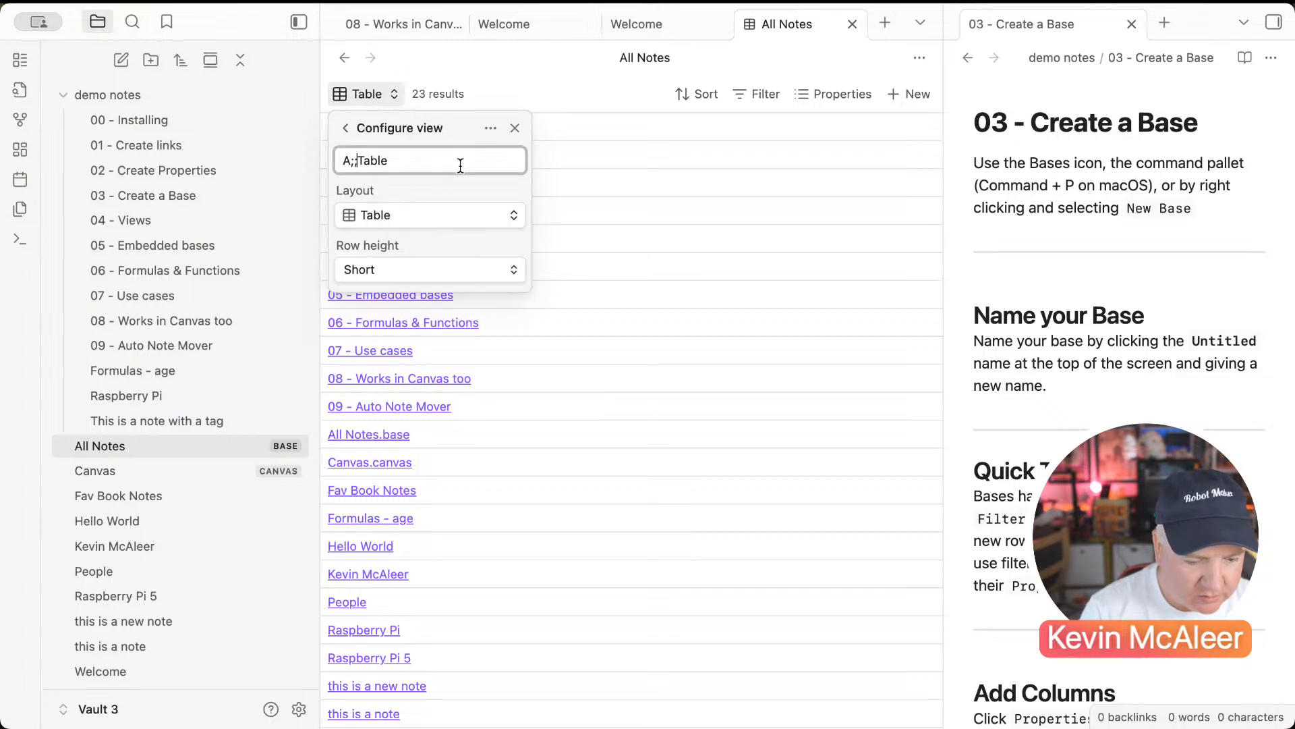
type("l Vault N")
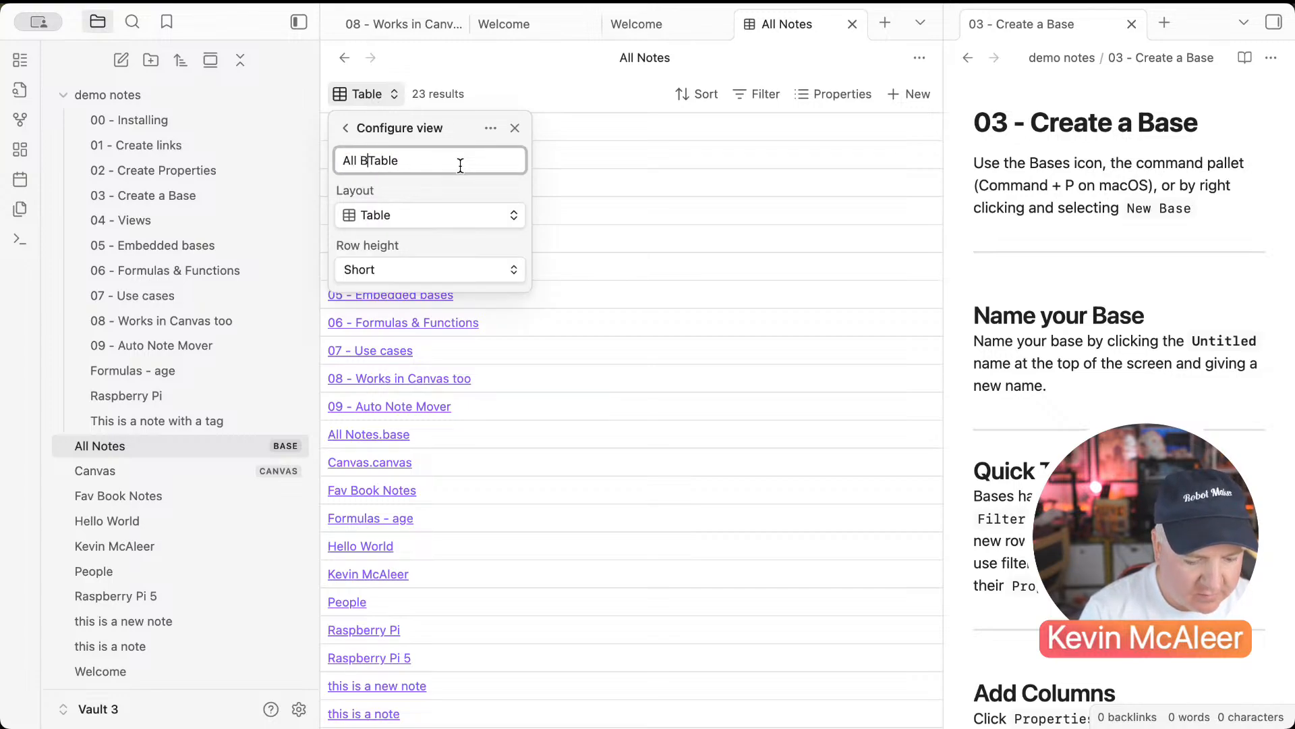
type("otes")
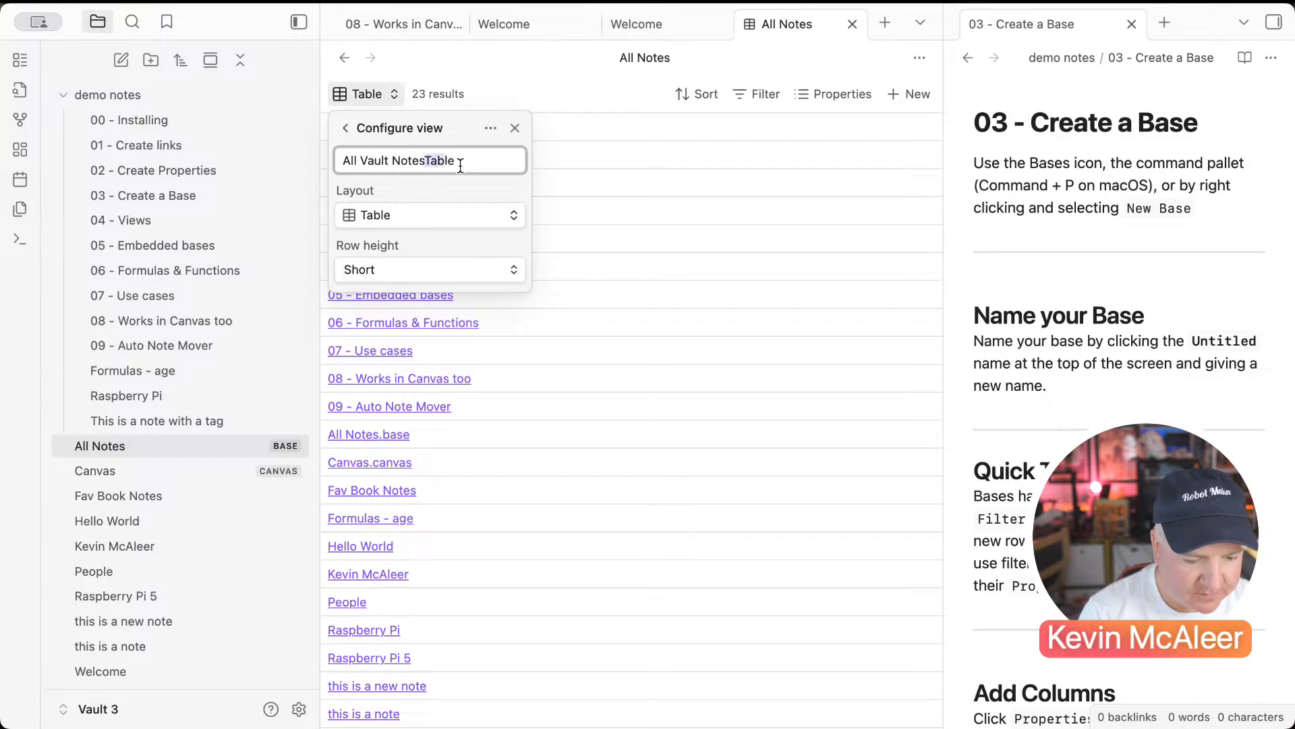
key("Delete")
key("Delete")
key("Delete")
key("Delete")
key("Delete")
key("Return")
left_click(391, 90)
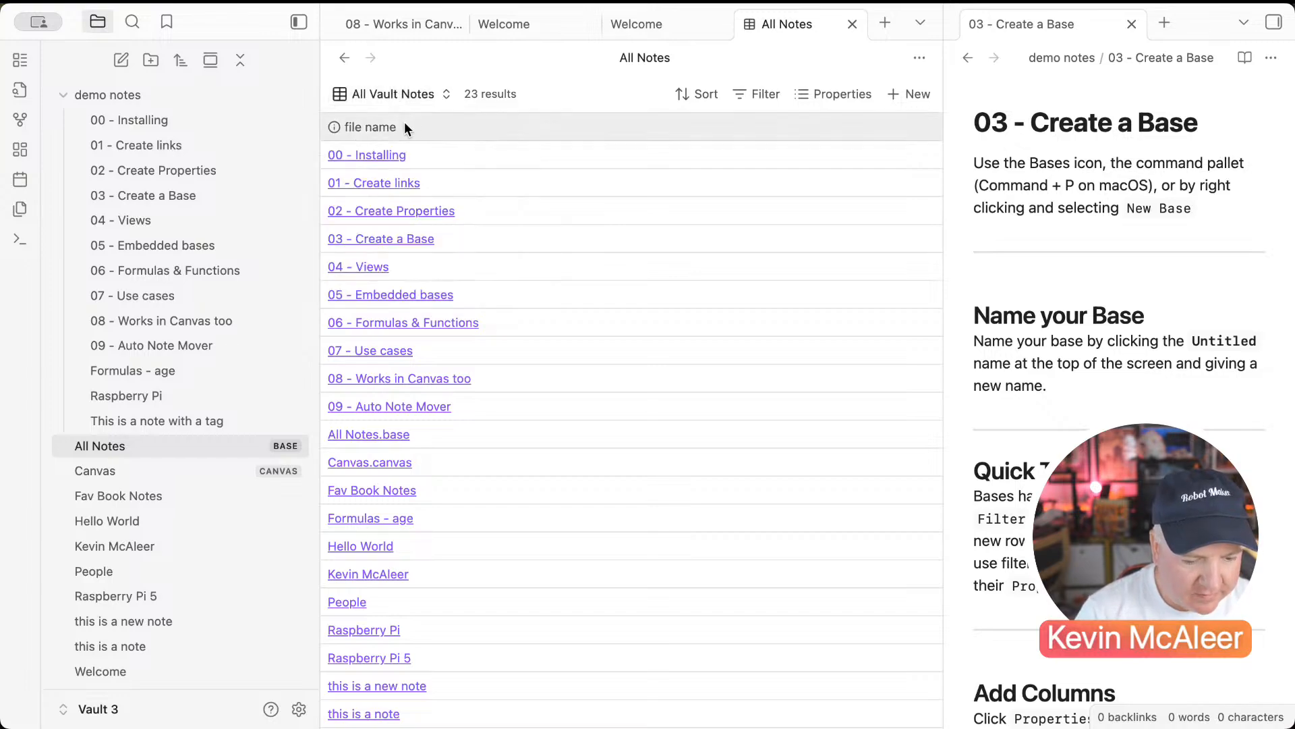
left_click(391, 95)
left_click(386, 191)
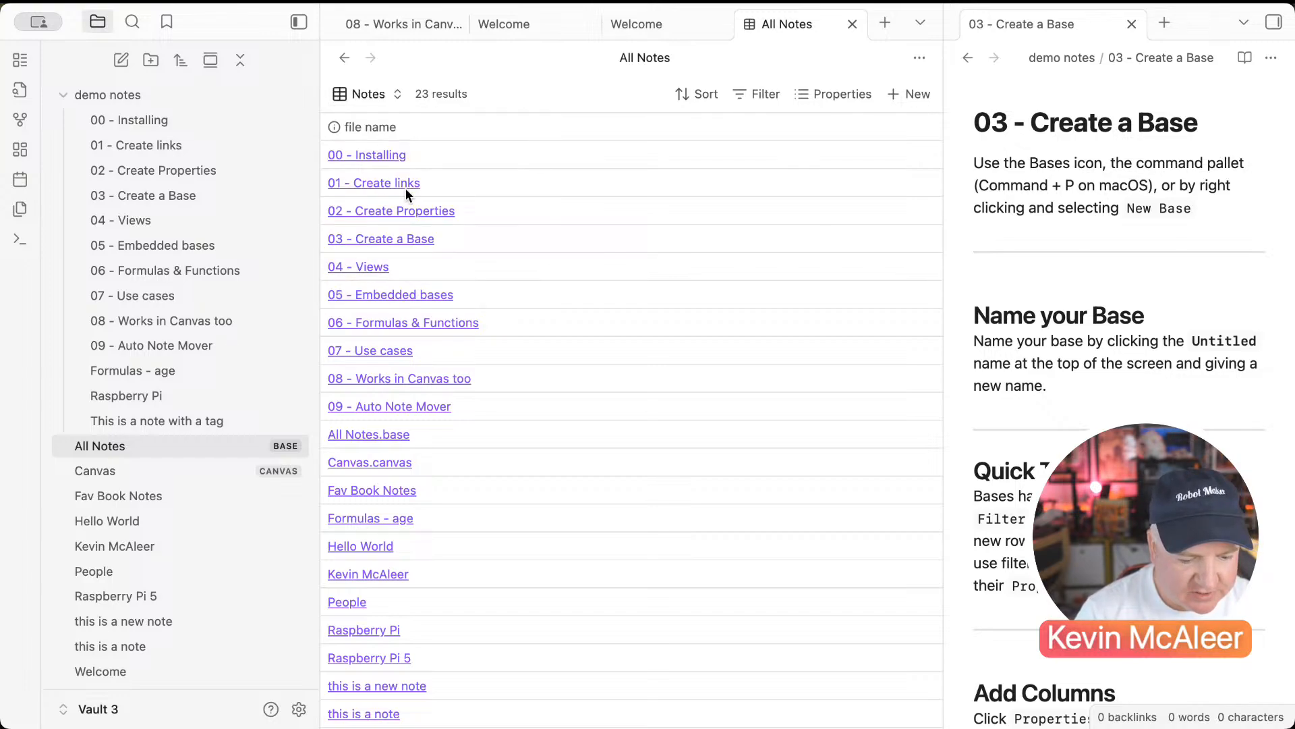
Step: Start a file tags filter, trying 'contains' with value note before switching to 'contains any of'
left_click(757, 97)
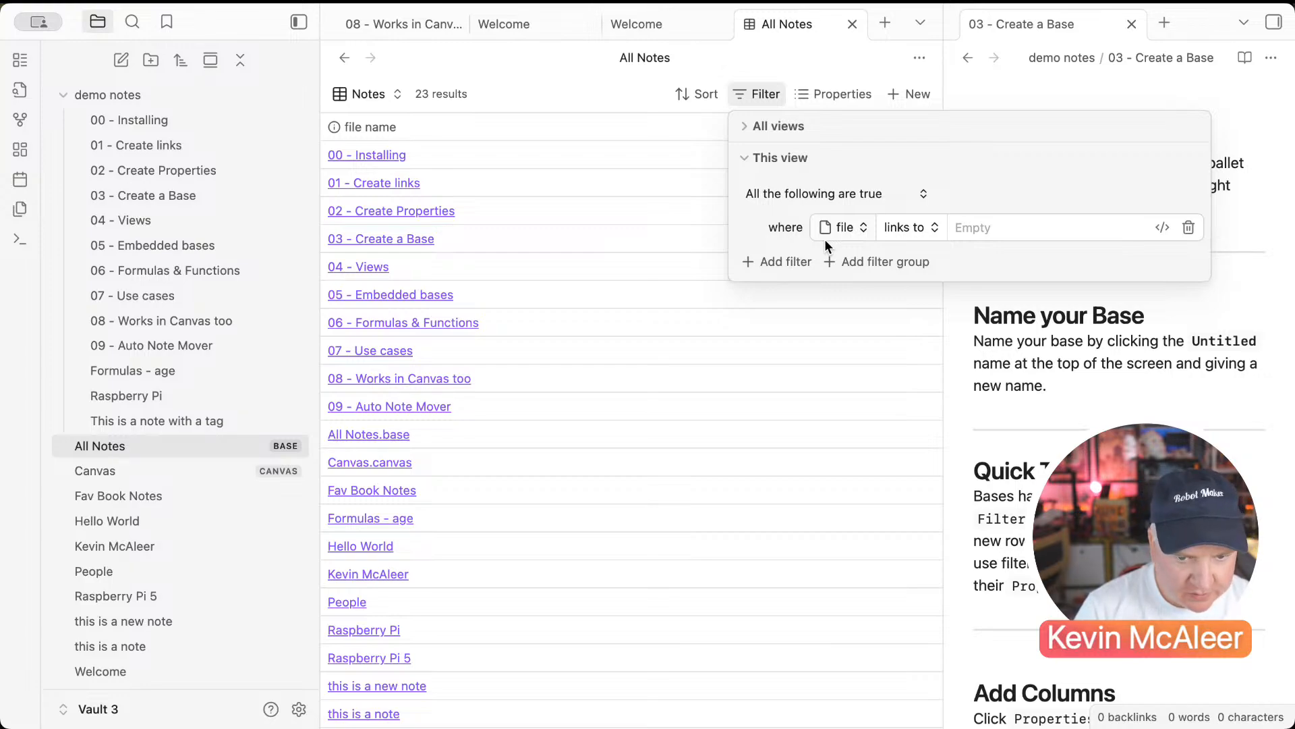
left_click(852, 227)
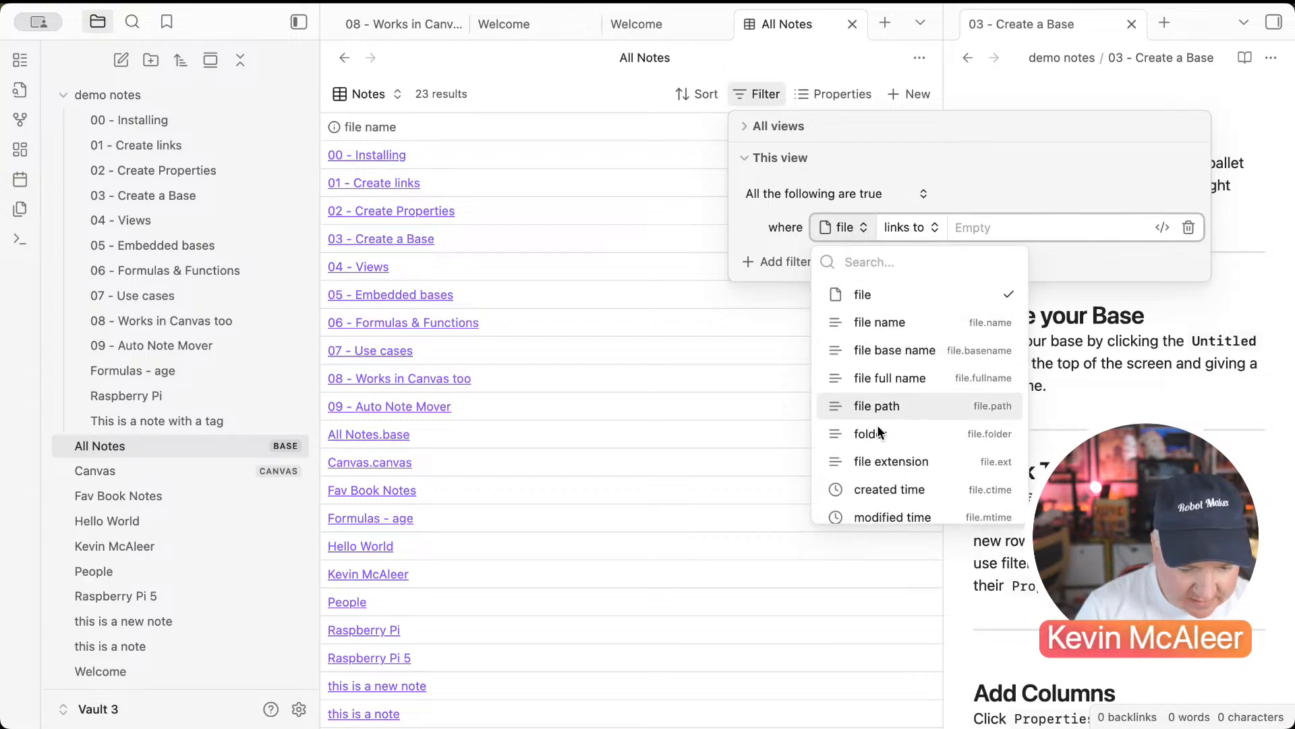
type("ta")
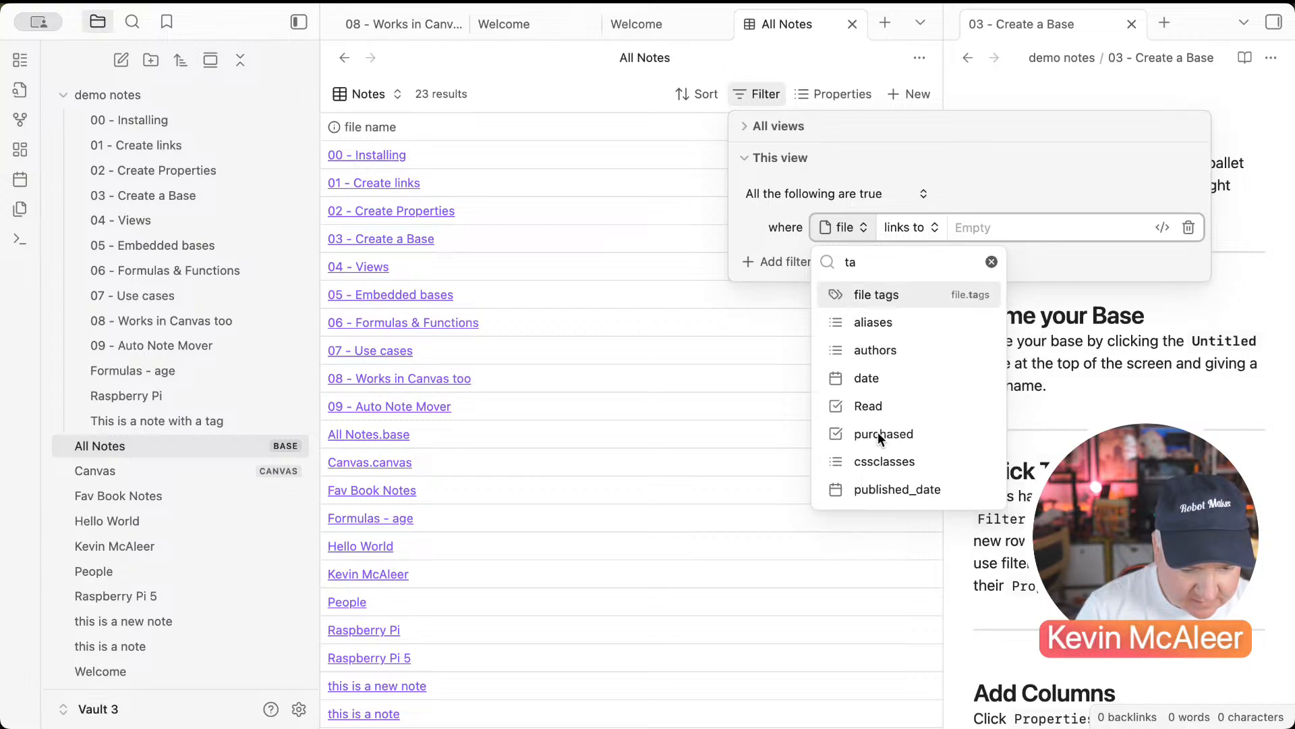
left_click(876, 286)
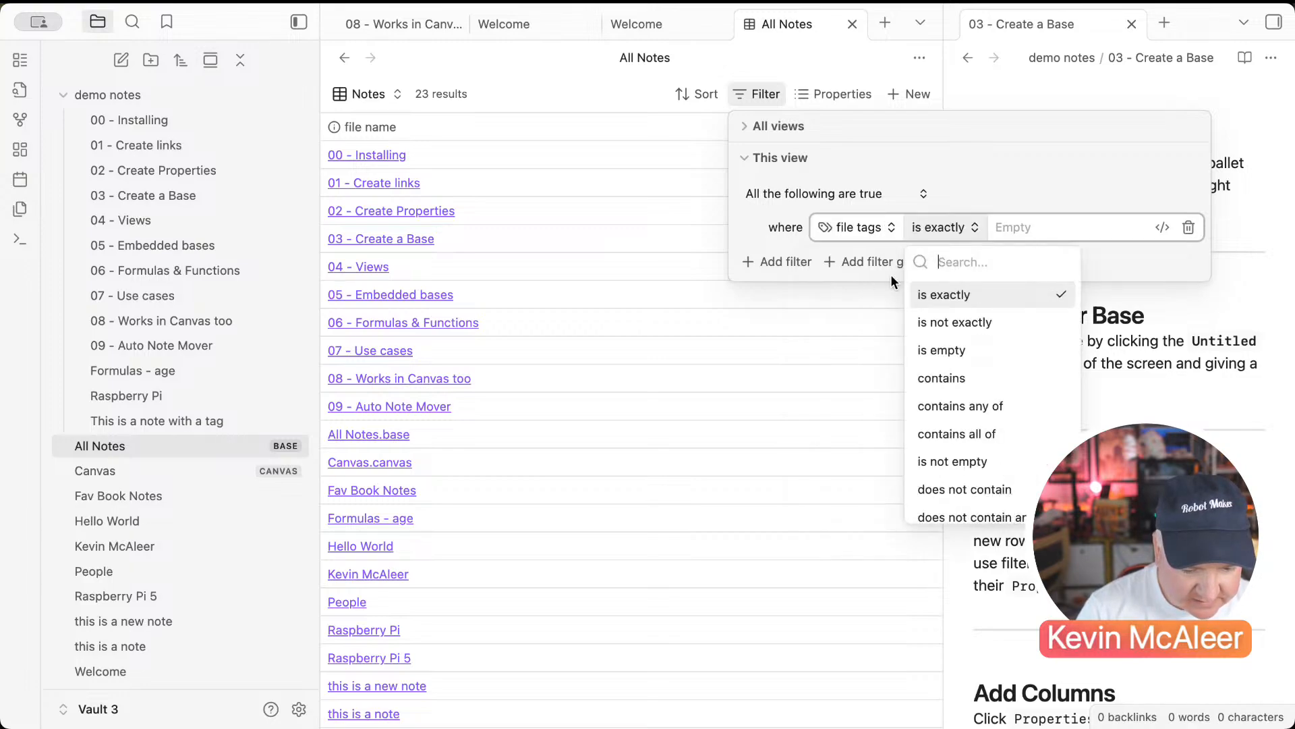
left_click(943, 379)
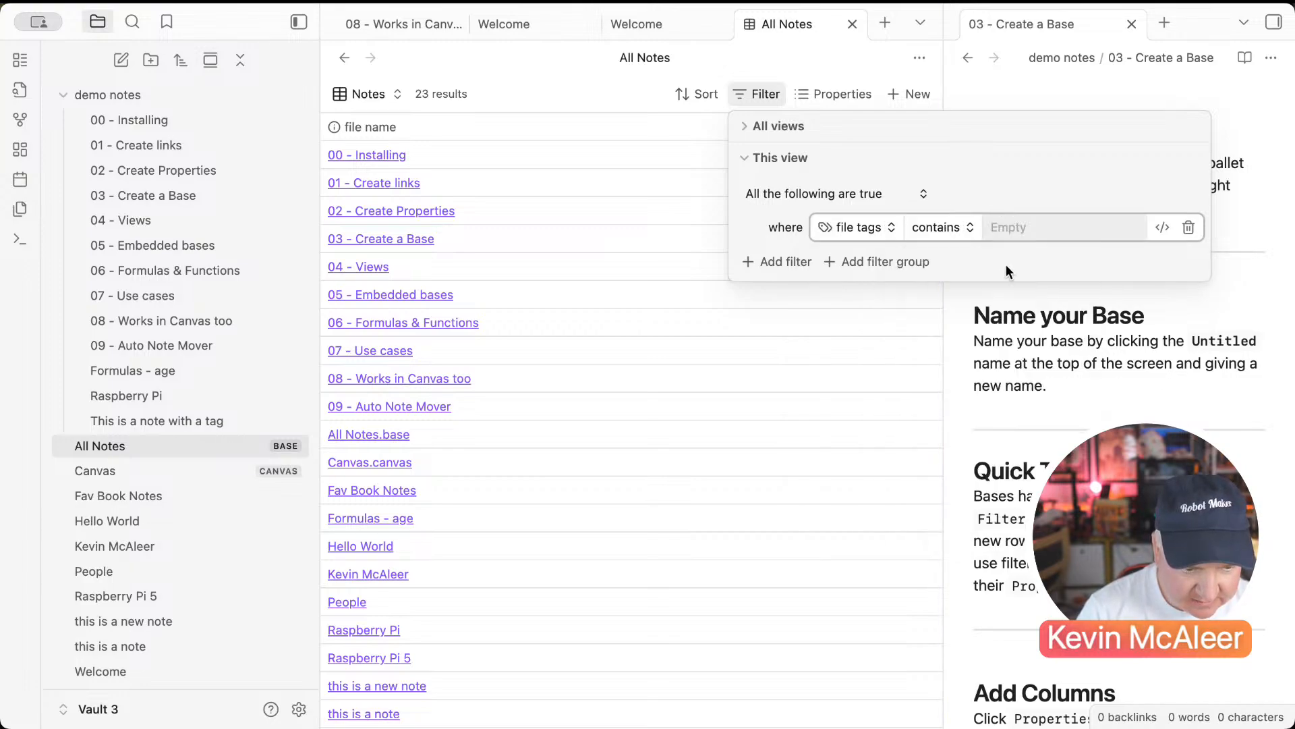
left_click(1022, 235)
type("note")
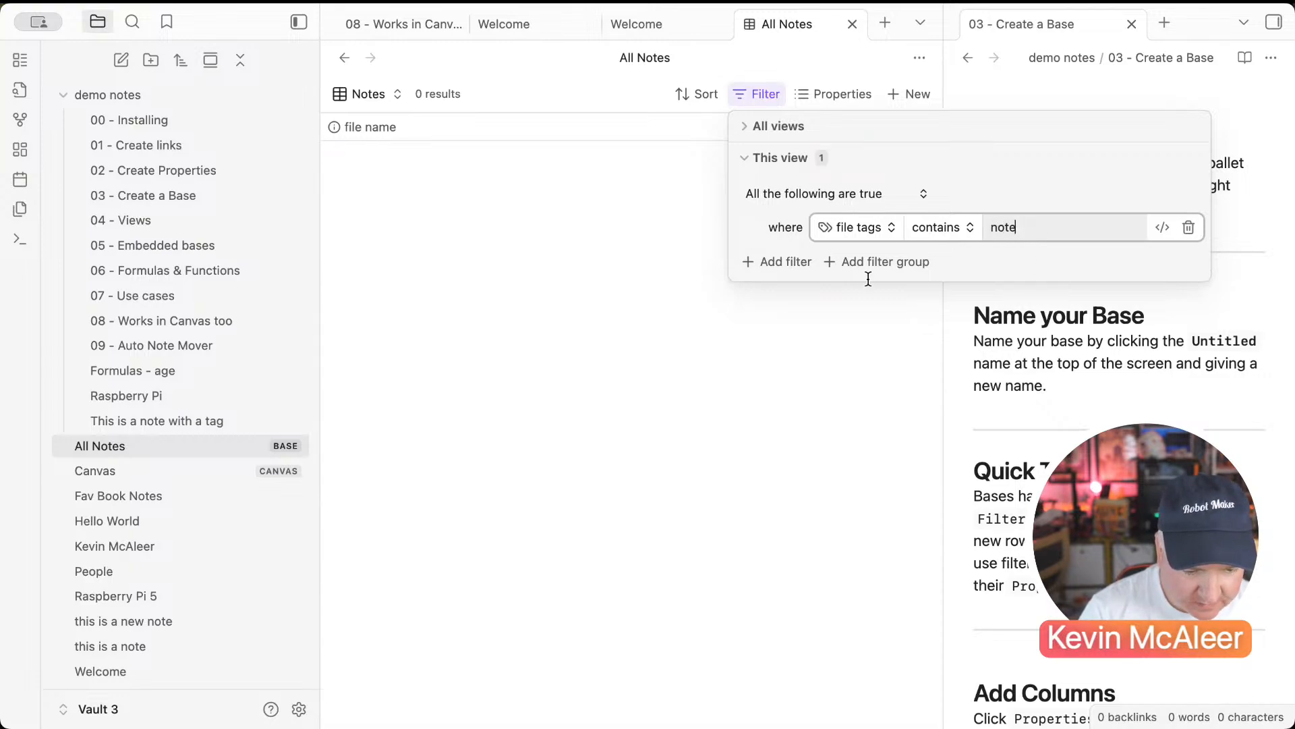
left_click(922, 228)
left_click(952, 408)
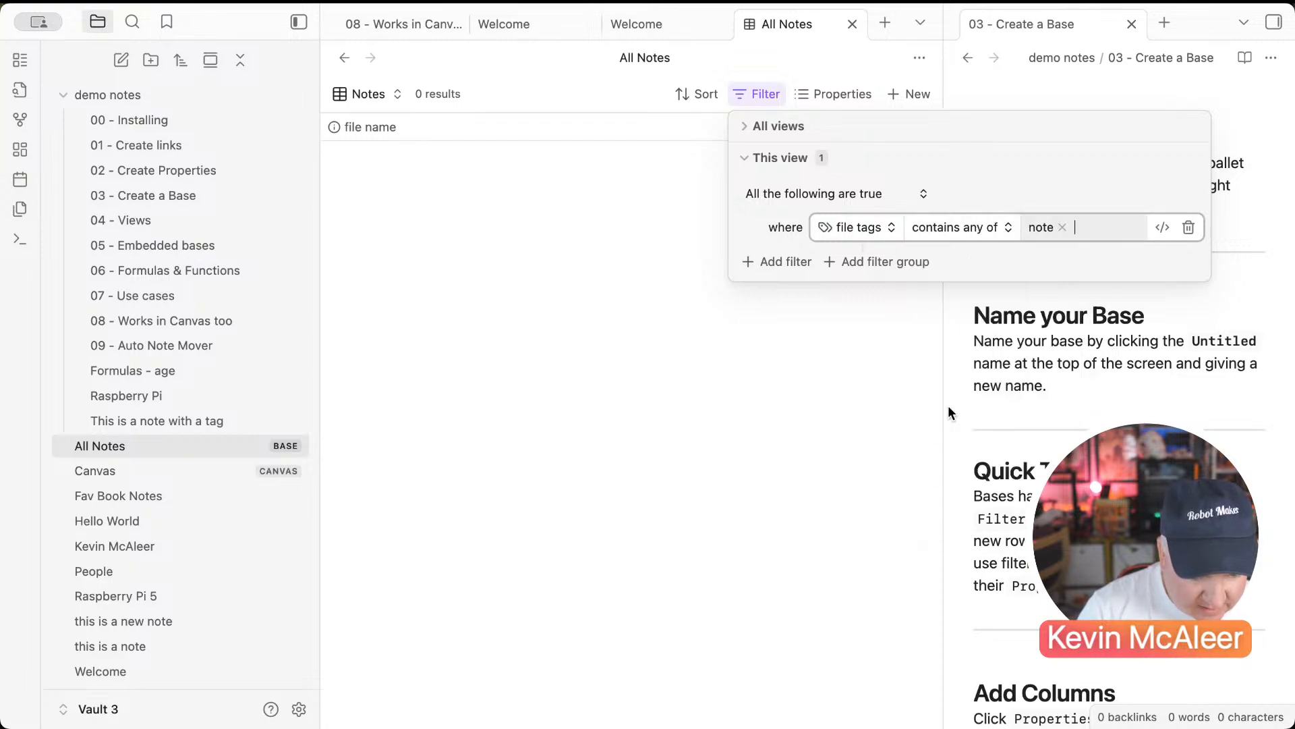
left_click(1062, 229)
left_click(1051, 229)
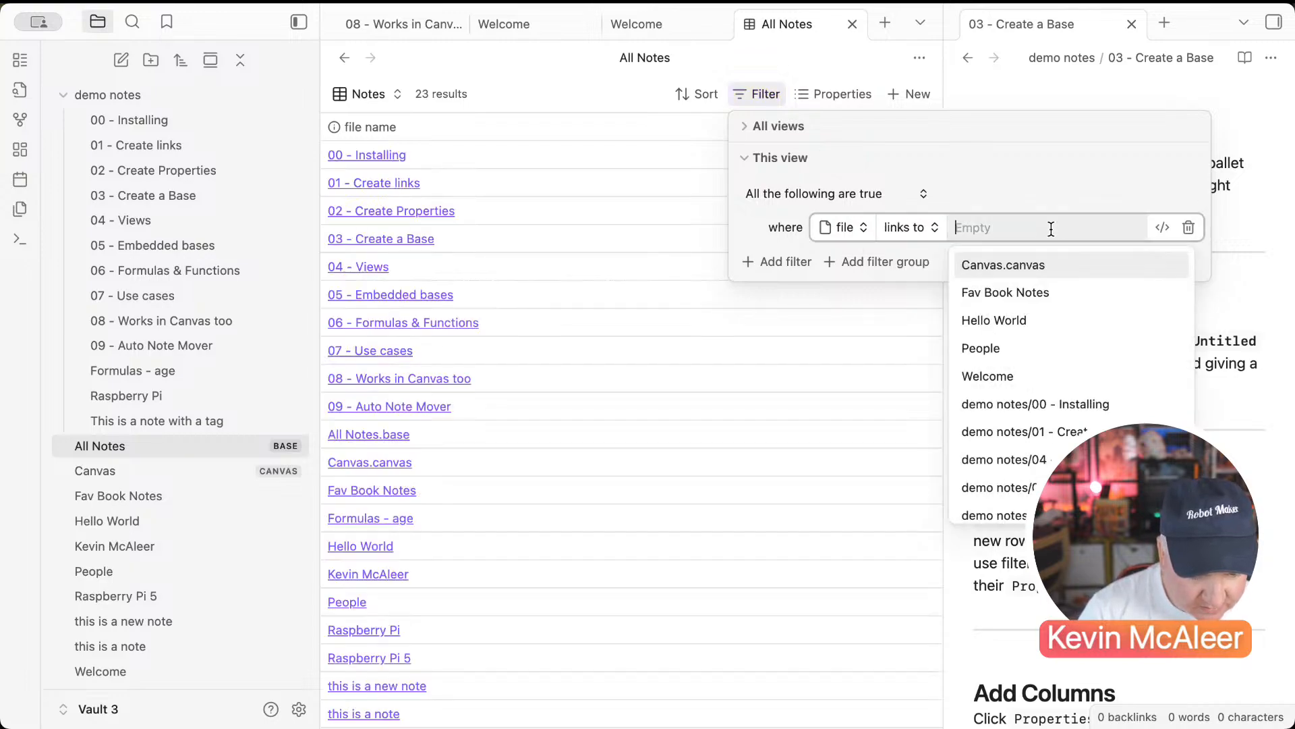
Step: Set the filter to file tags 'contains any of' notes and close the filter settings
left_click(861, 225)
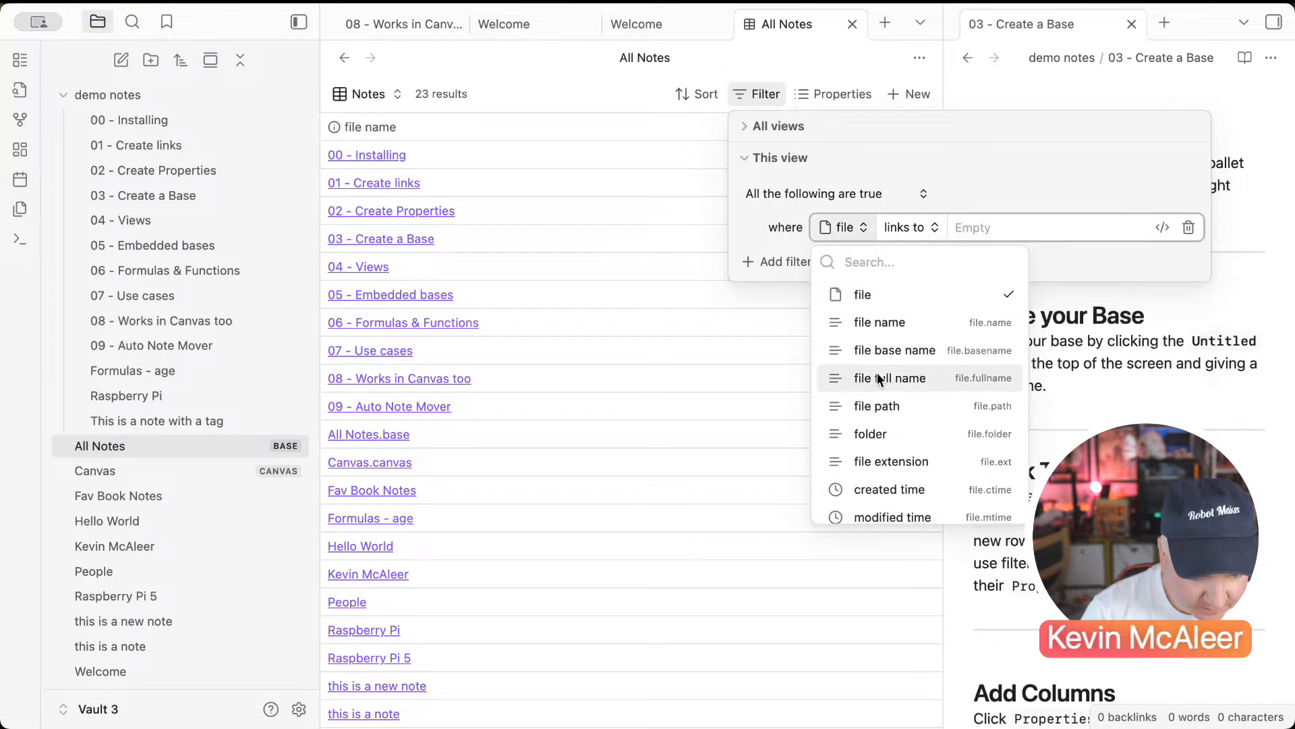
scroll(877, 372, "down", 5)
scroll(877, 372, "up", 4)
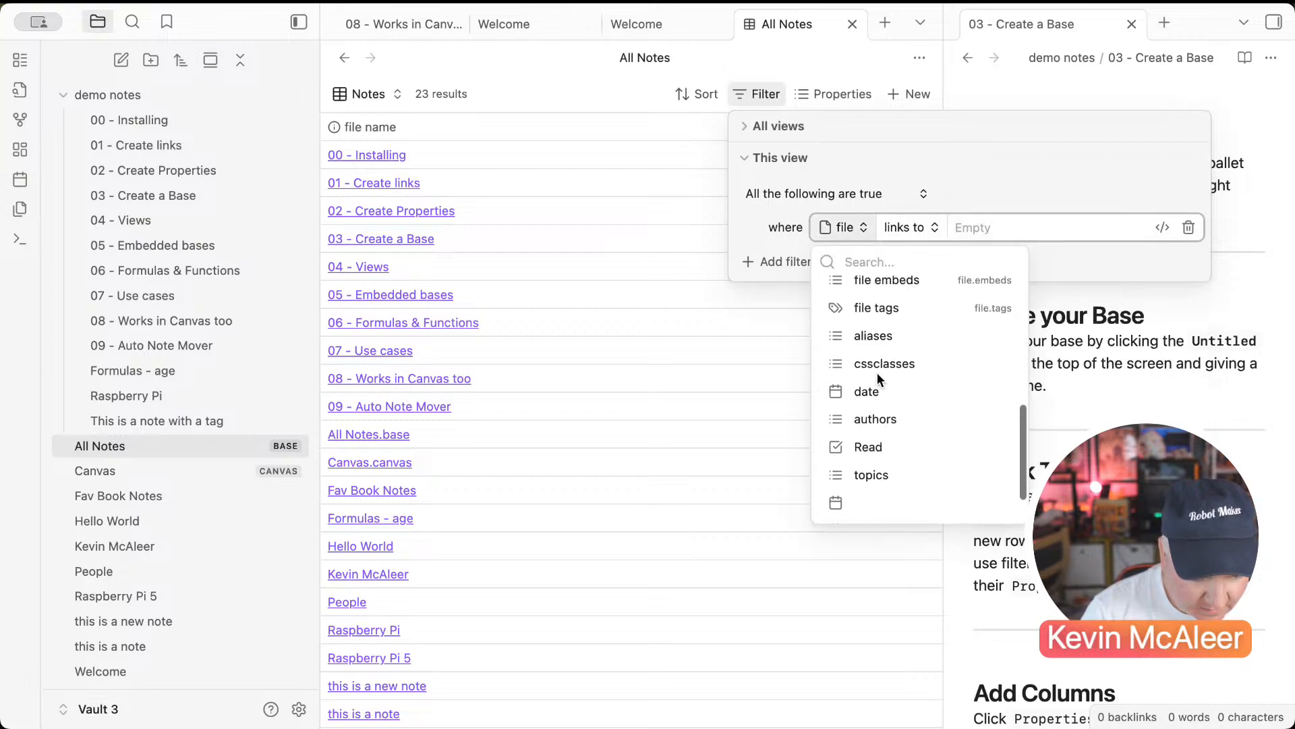
scroll(877, 372, "up", 1)
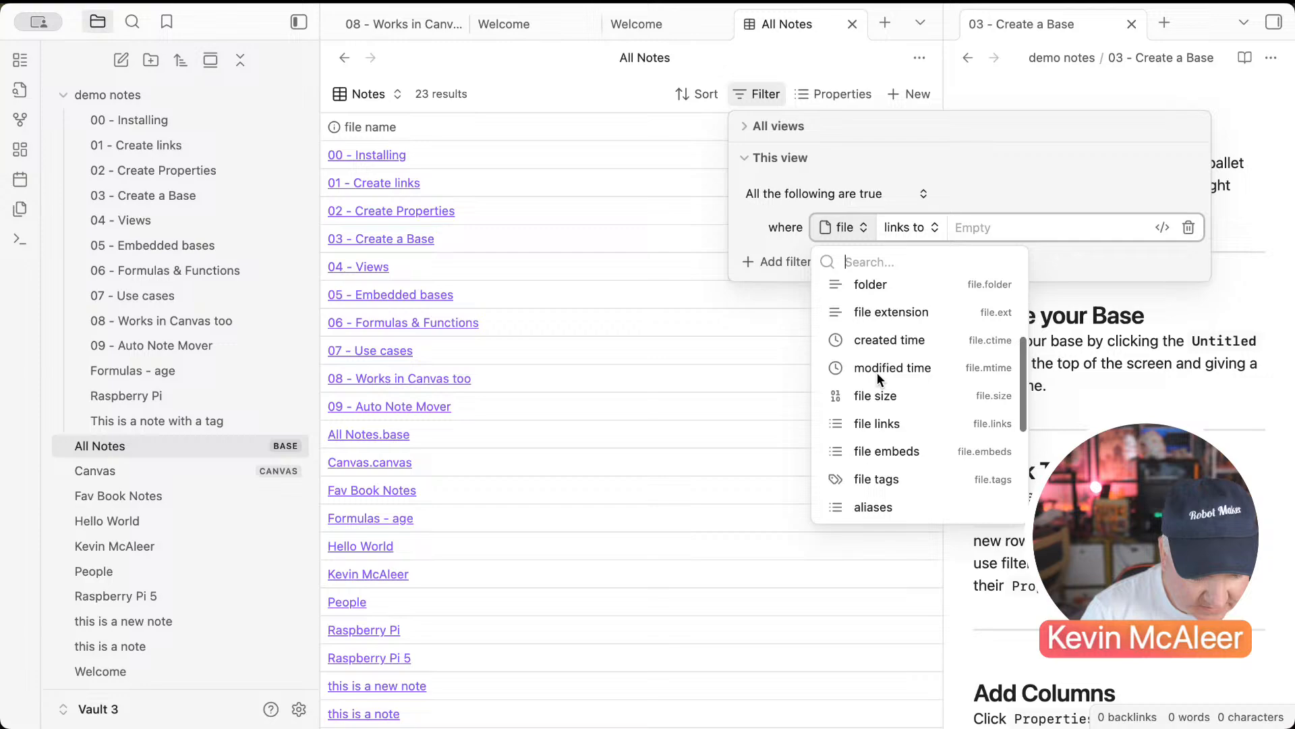
left_click(869, 479)
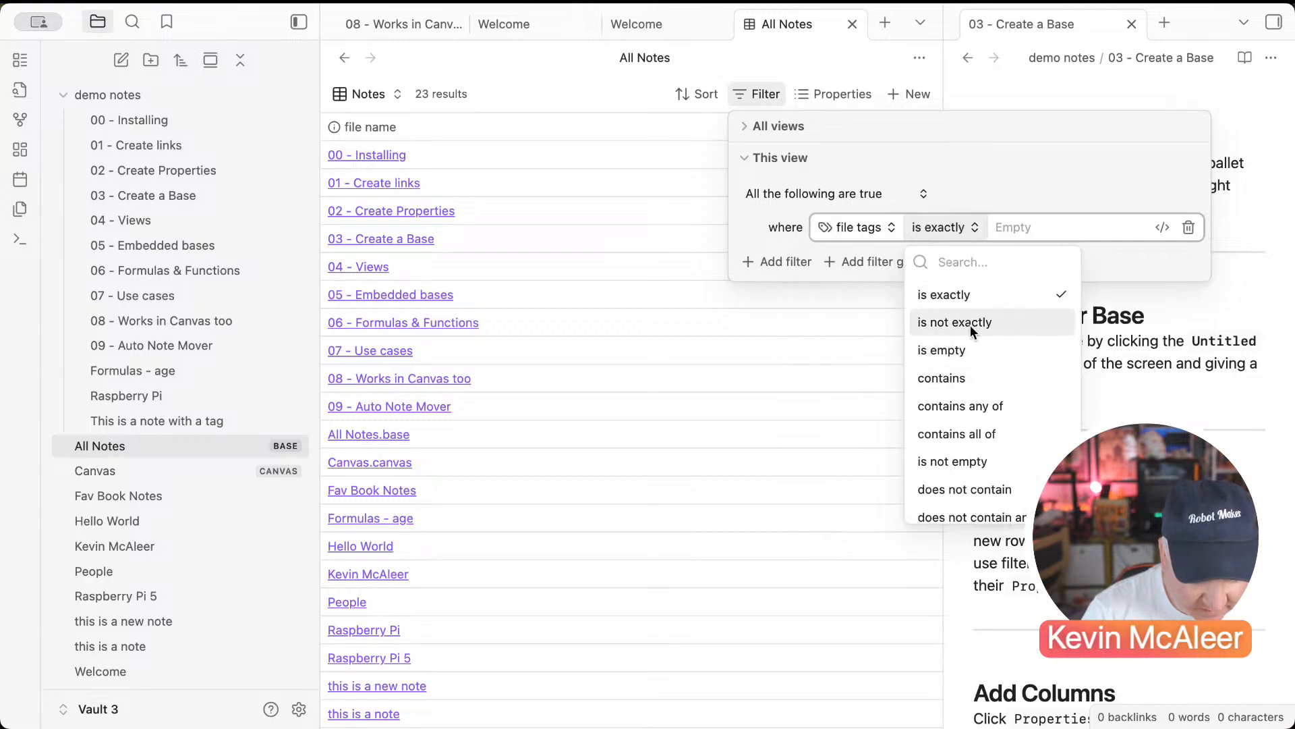
left_click(962, 406)
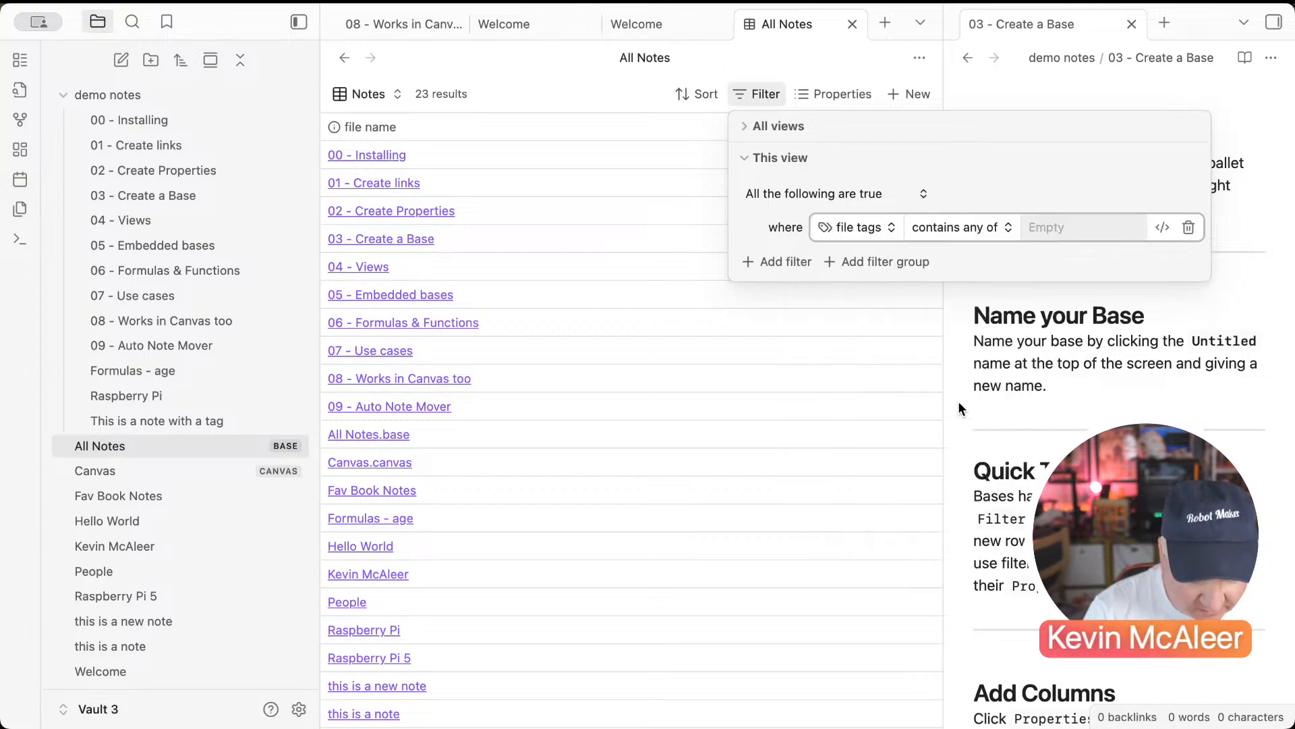
type("notes")
key("Return")
left_click(593, 544)
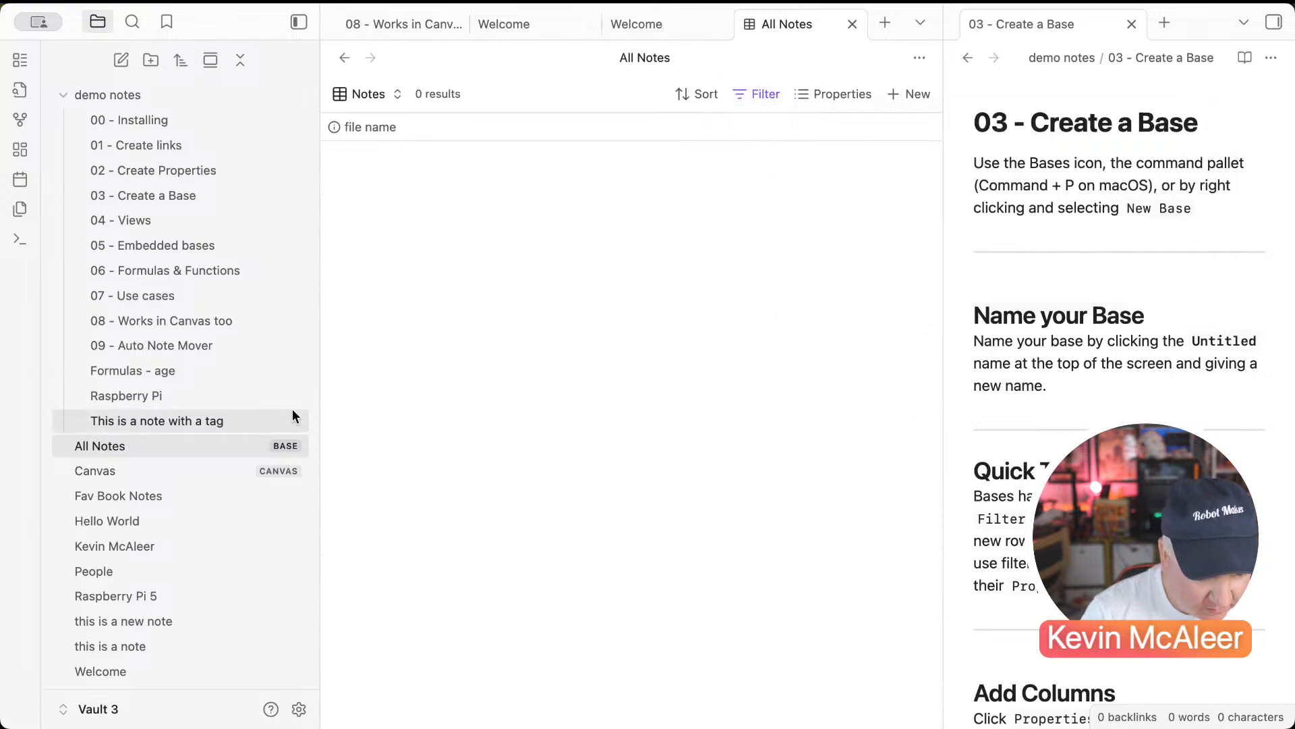
Step: Open 'this is a note' and add an inline #Note tag to its body
scroll(191, 601, "down", 1)
left_click(156, 629)
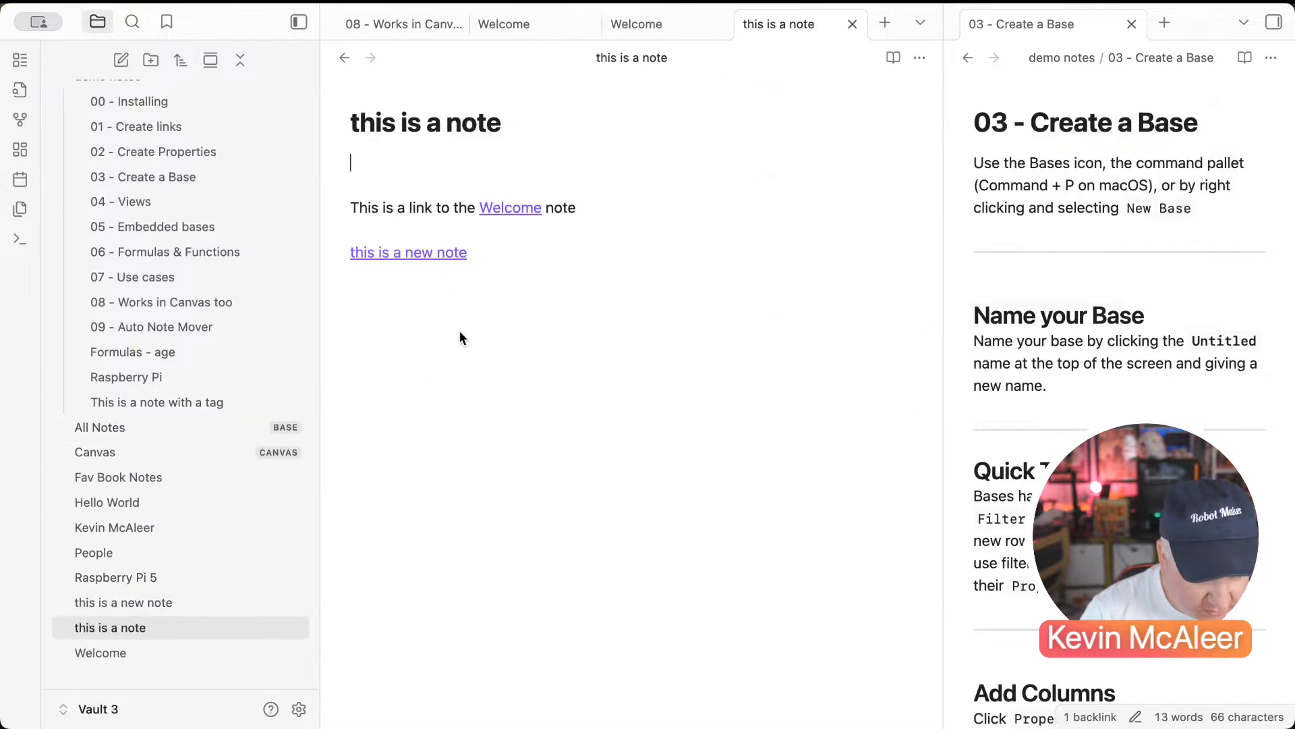
left_click(921, 58)
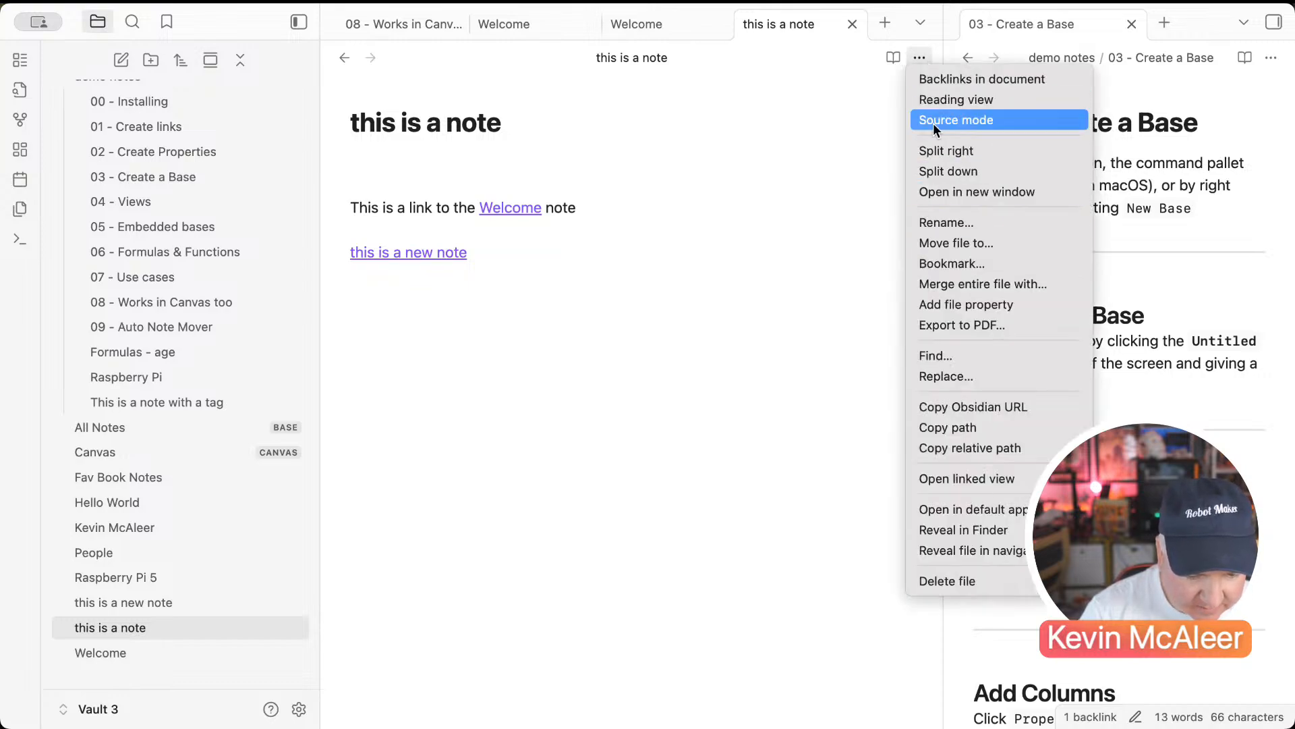
left_click(934, 123)
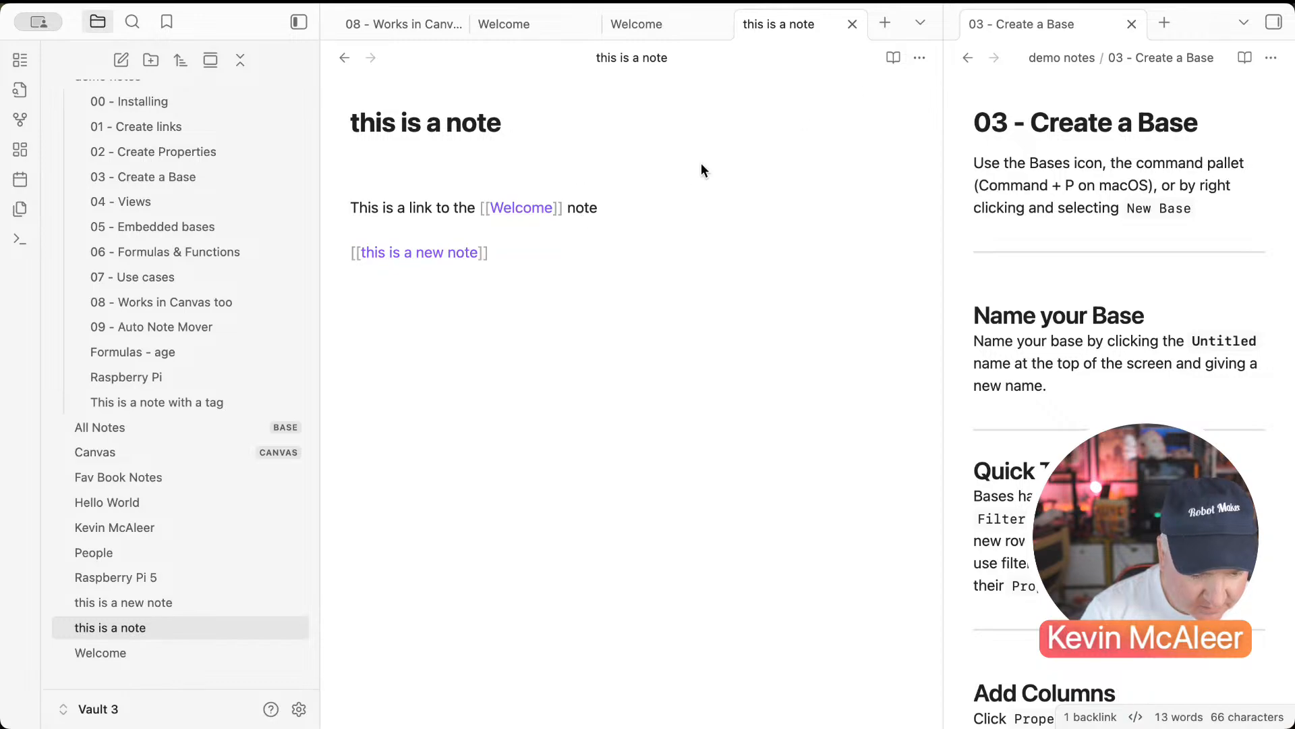
left_click(922, 66)
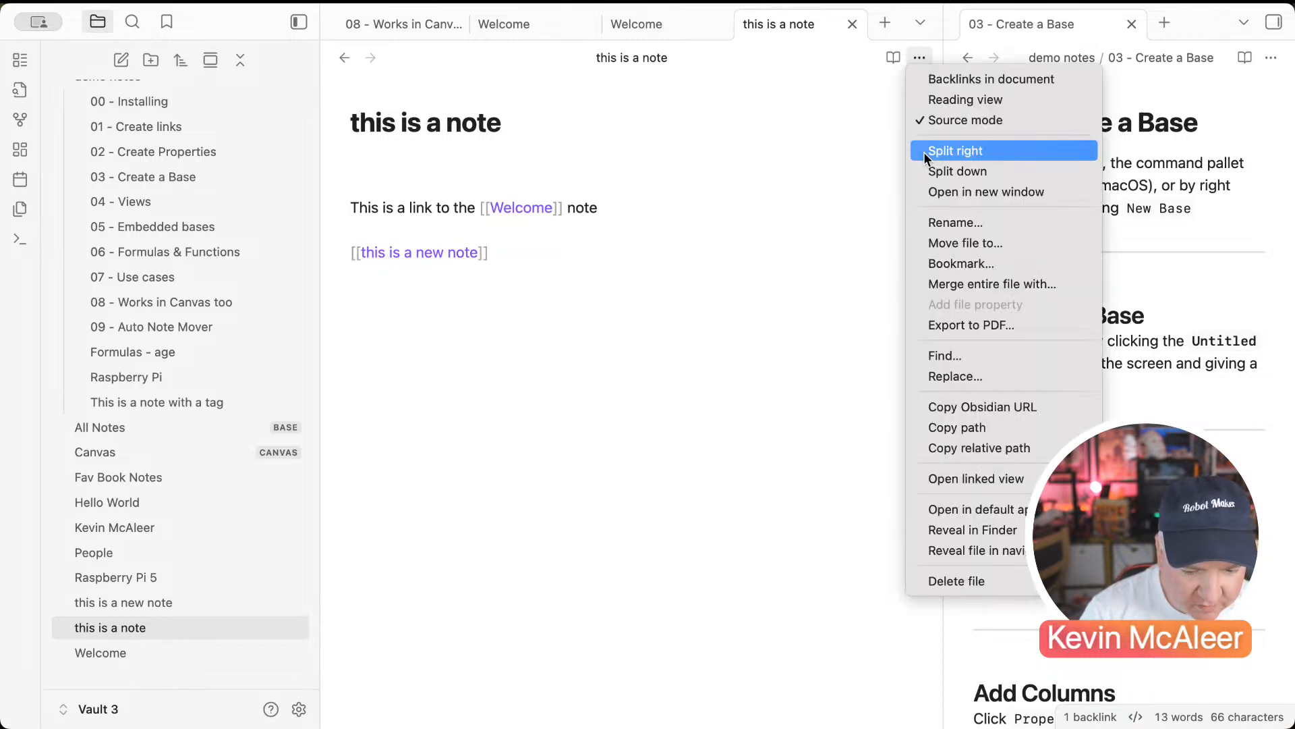
left_click(926, 120)
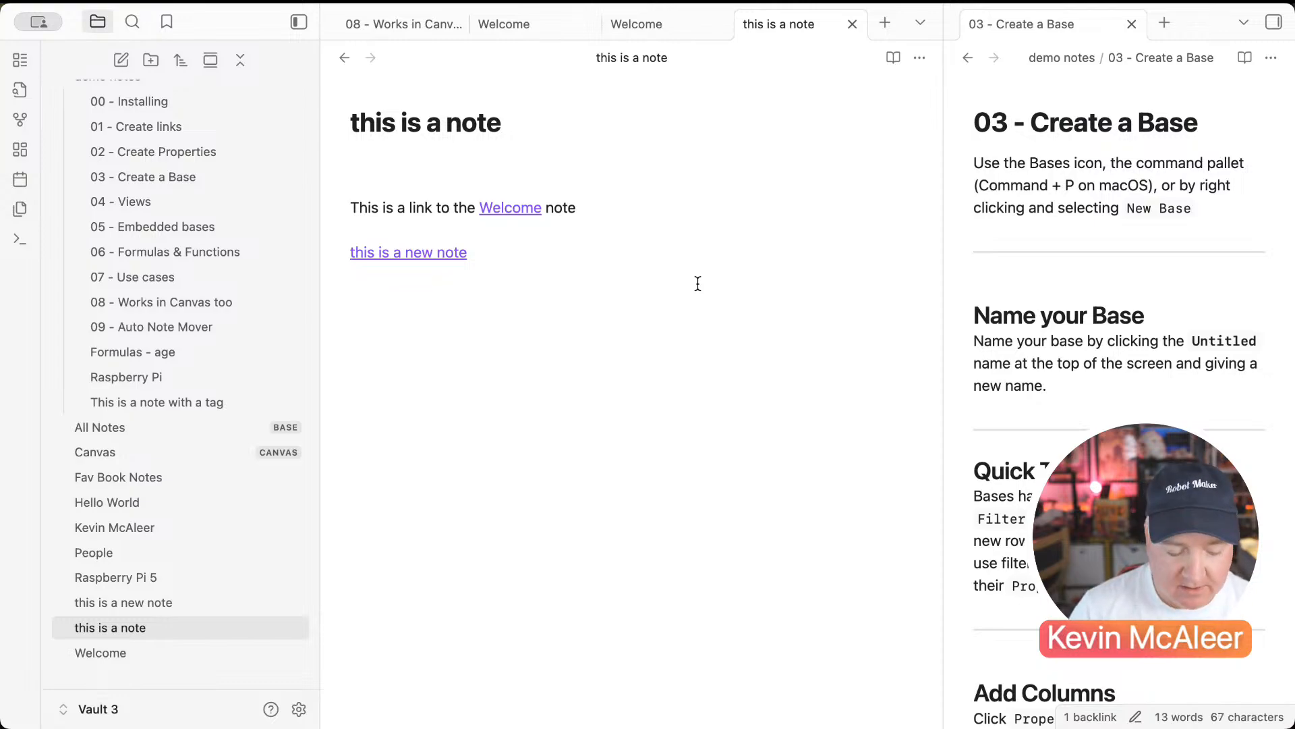
type("#")
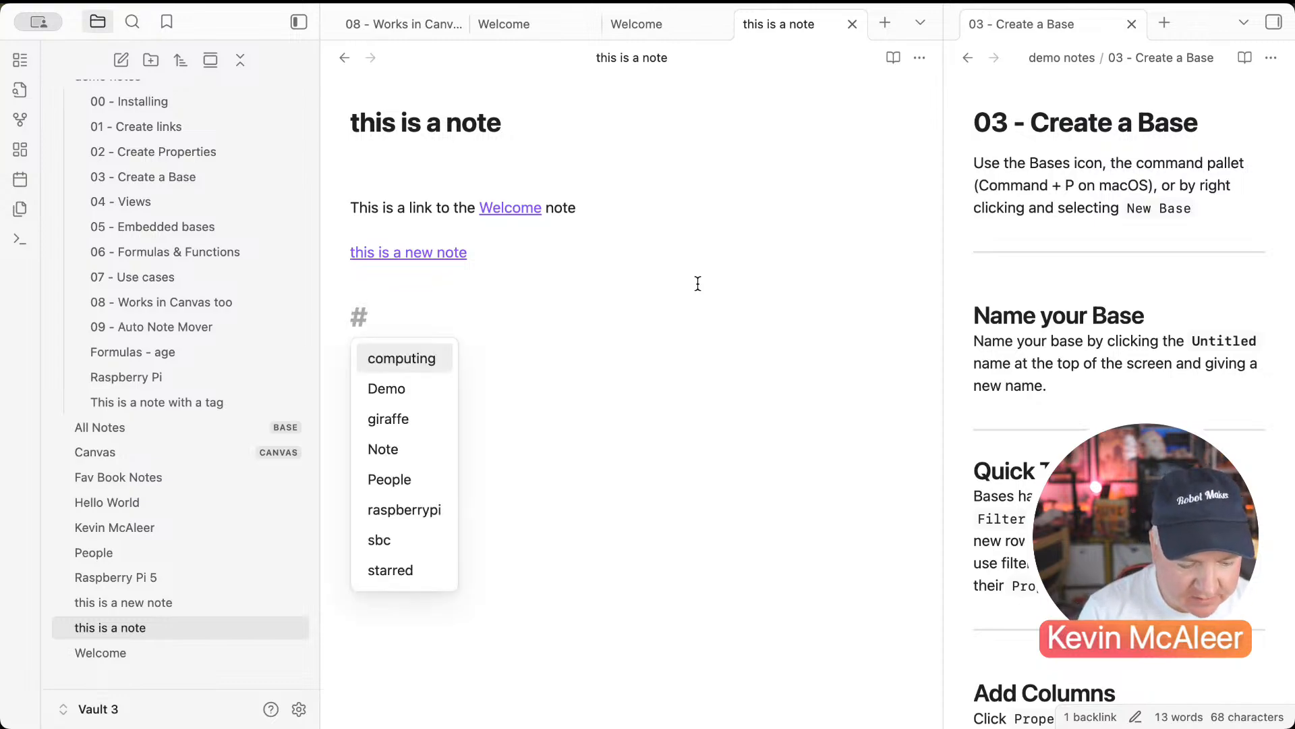
type("not")
key("Return")
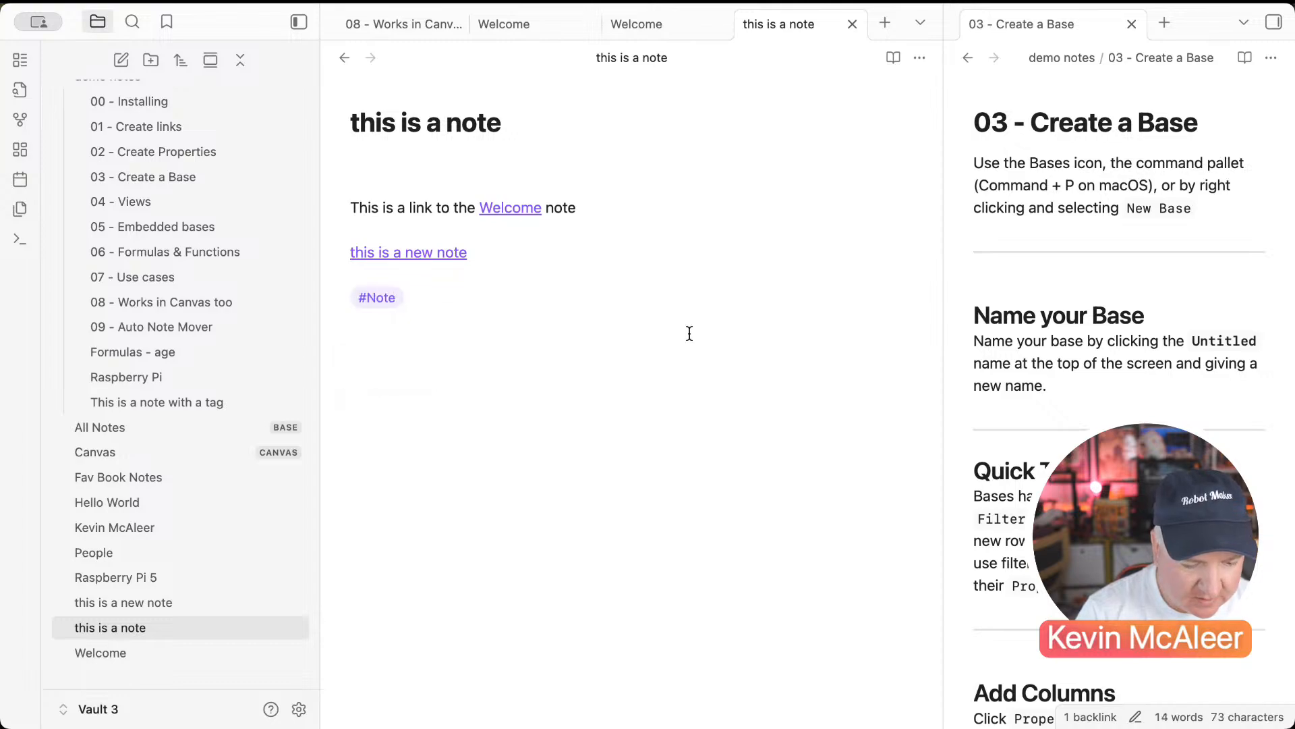
Step: Add a tags property with value Note under the note's title
left_click(491, 159)
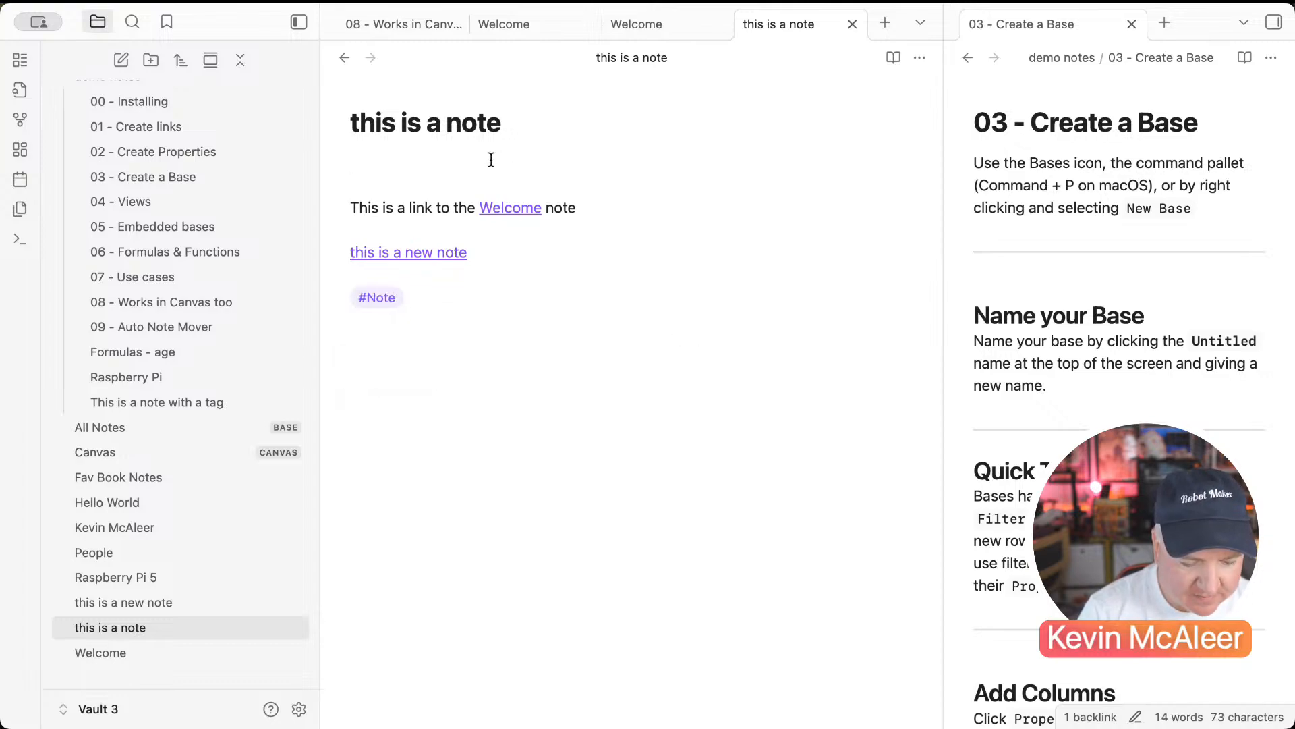
type("---")
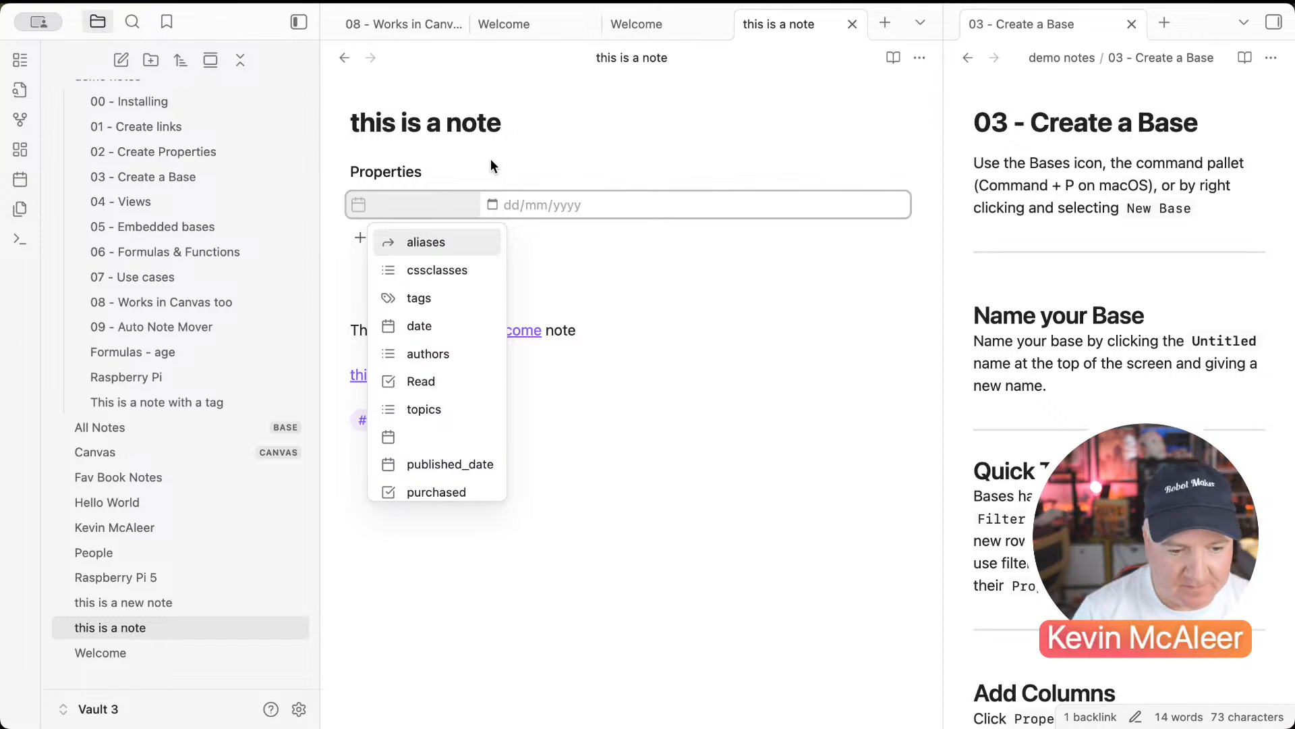
type("ta")
key("Return")
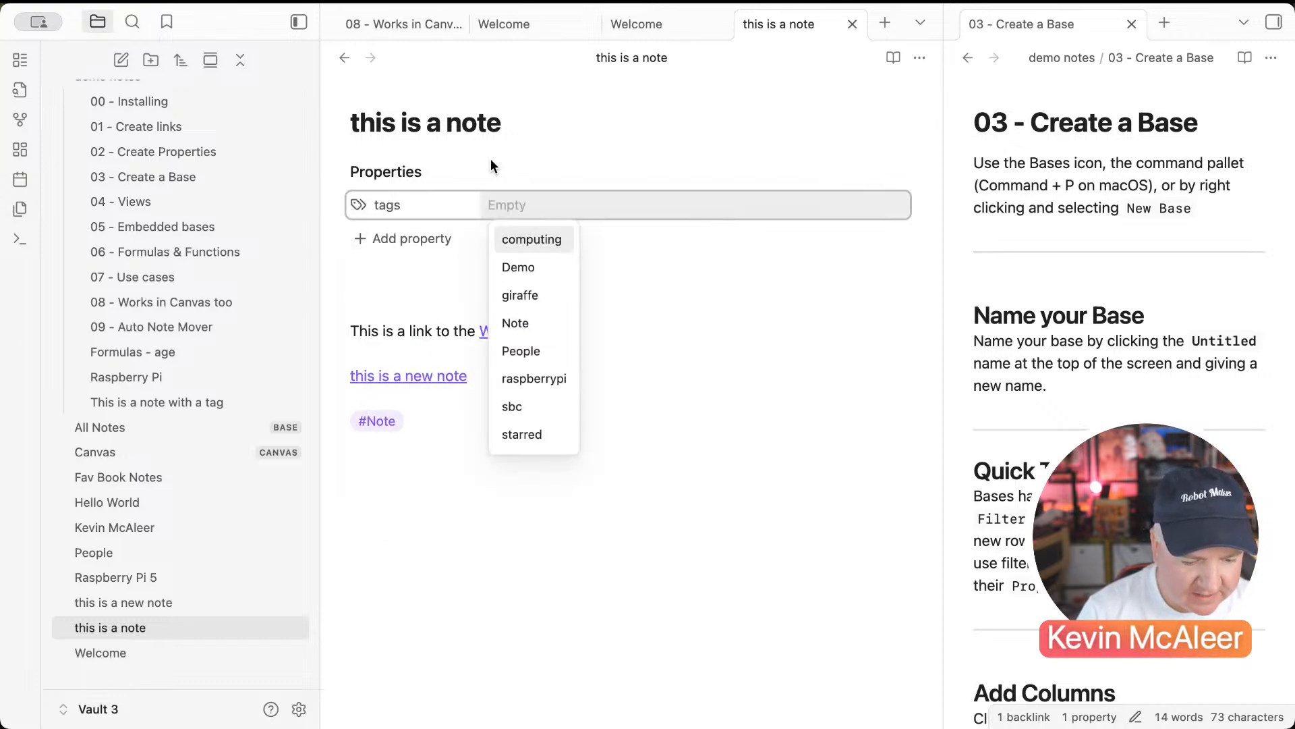
type("Note")
key("Return")
left_click(464, 398)
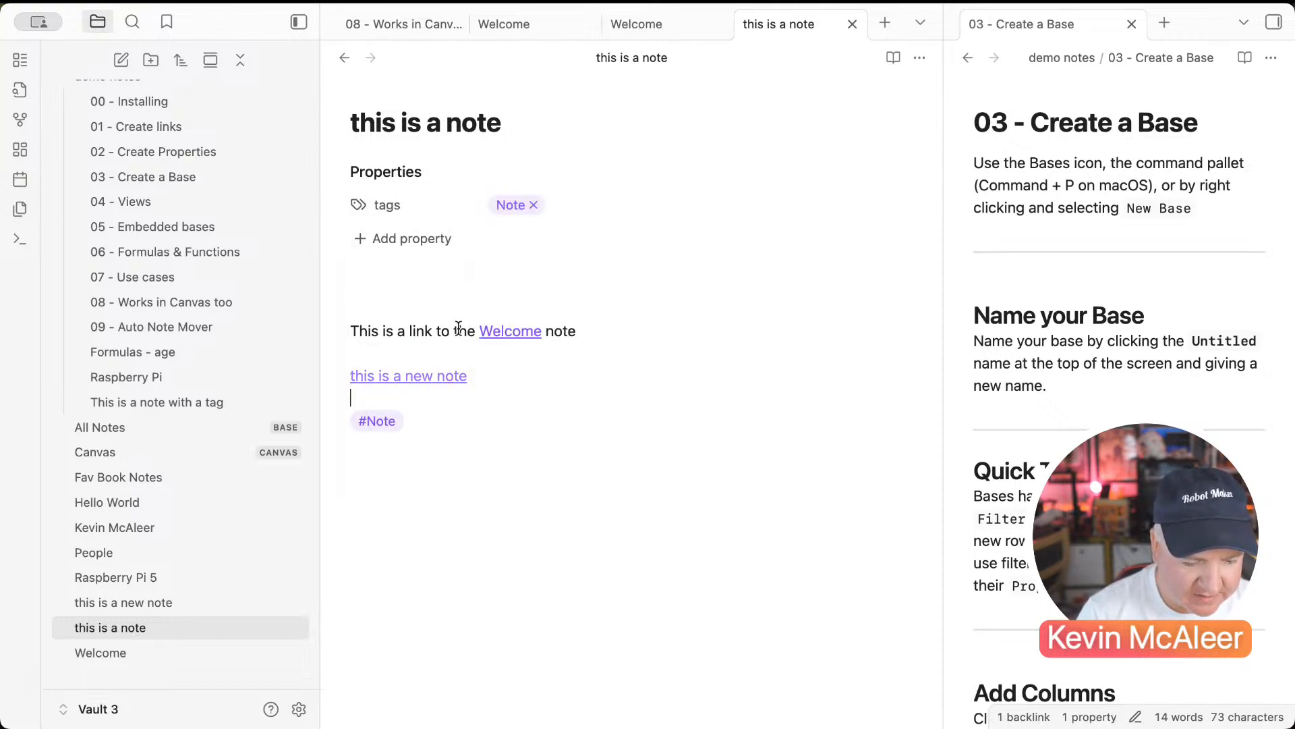
left_click(422, 419)
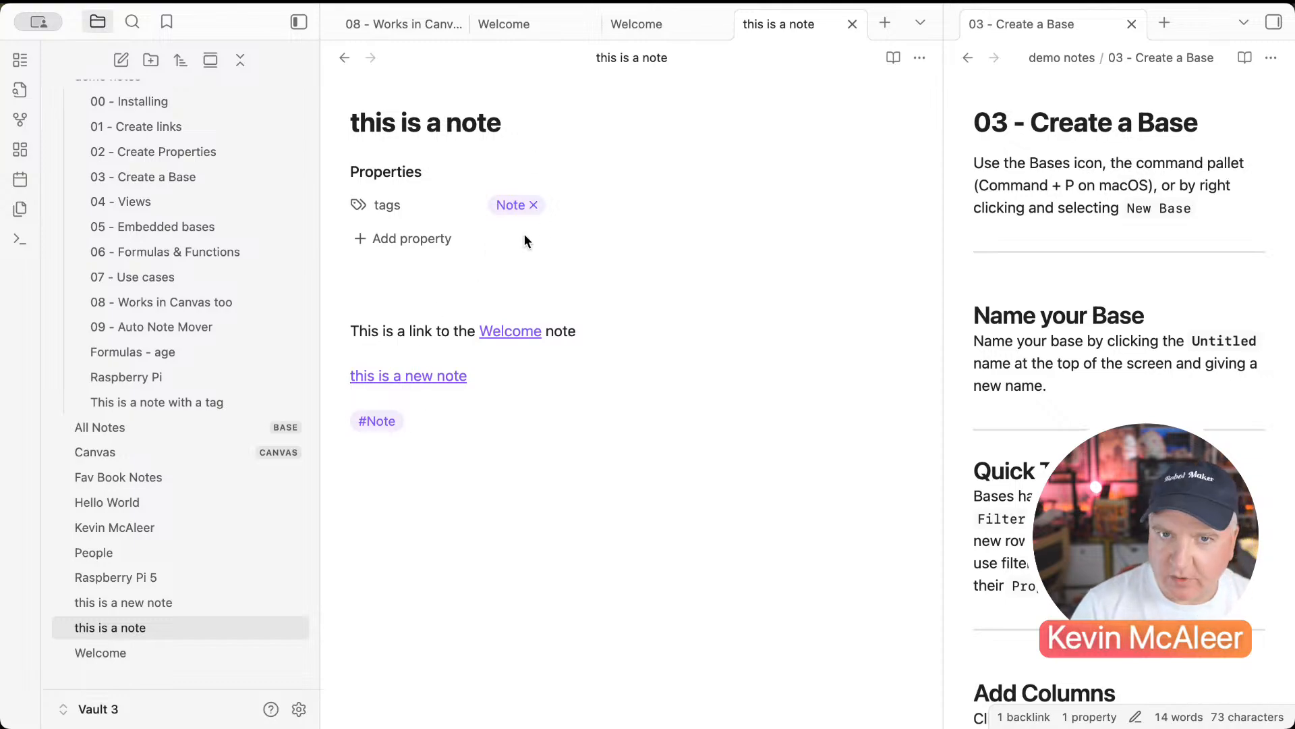
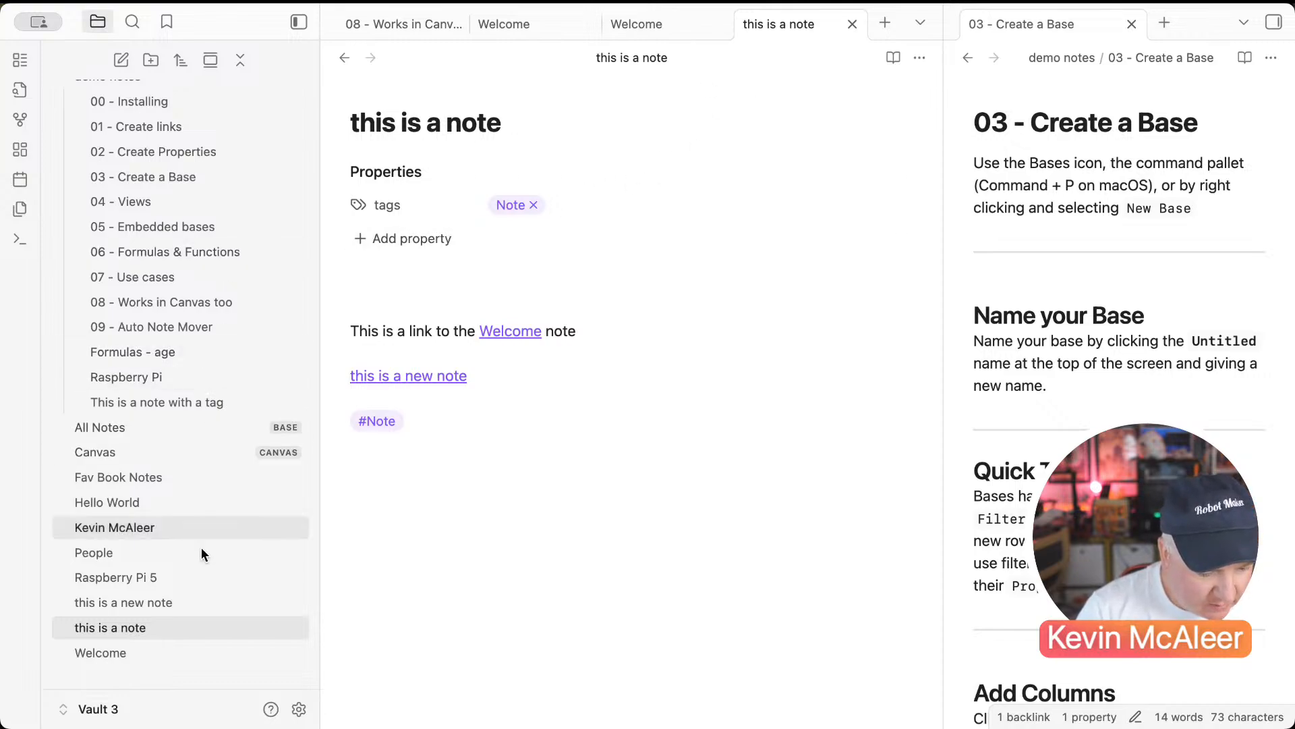
Step: In the All Notes base's Notes view, replace the filter condition with one on file tags
left_click(196, 431)
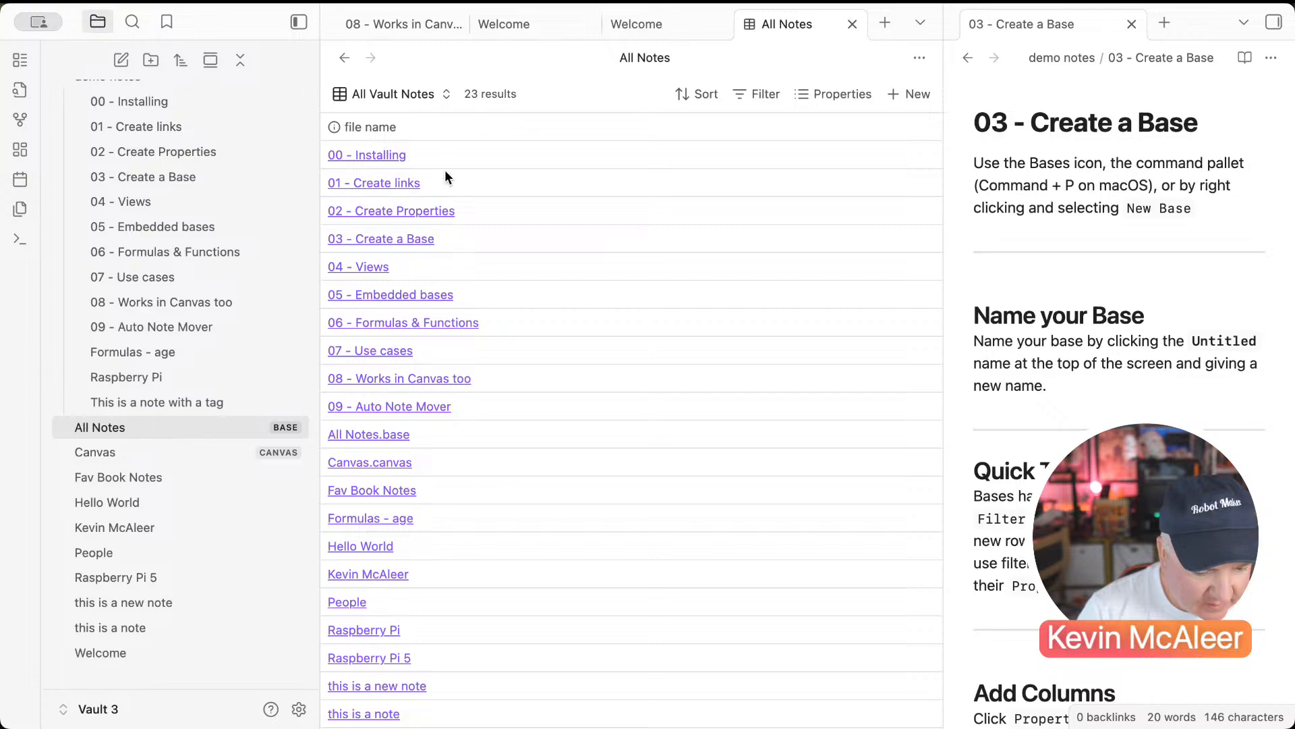
left_click(391, 94)
left_click(389, 193)
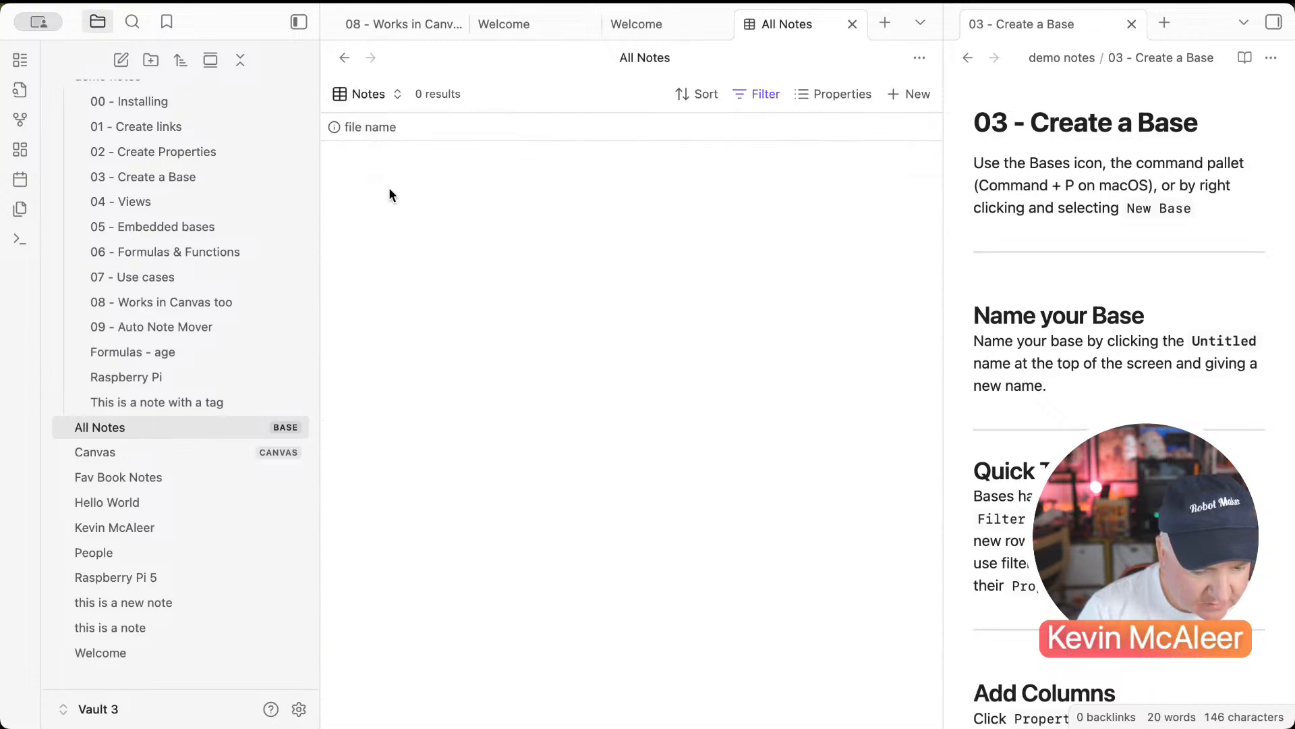
left_click(833, 94)
left_click(757, 94)
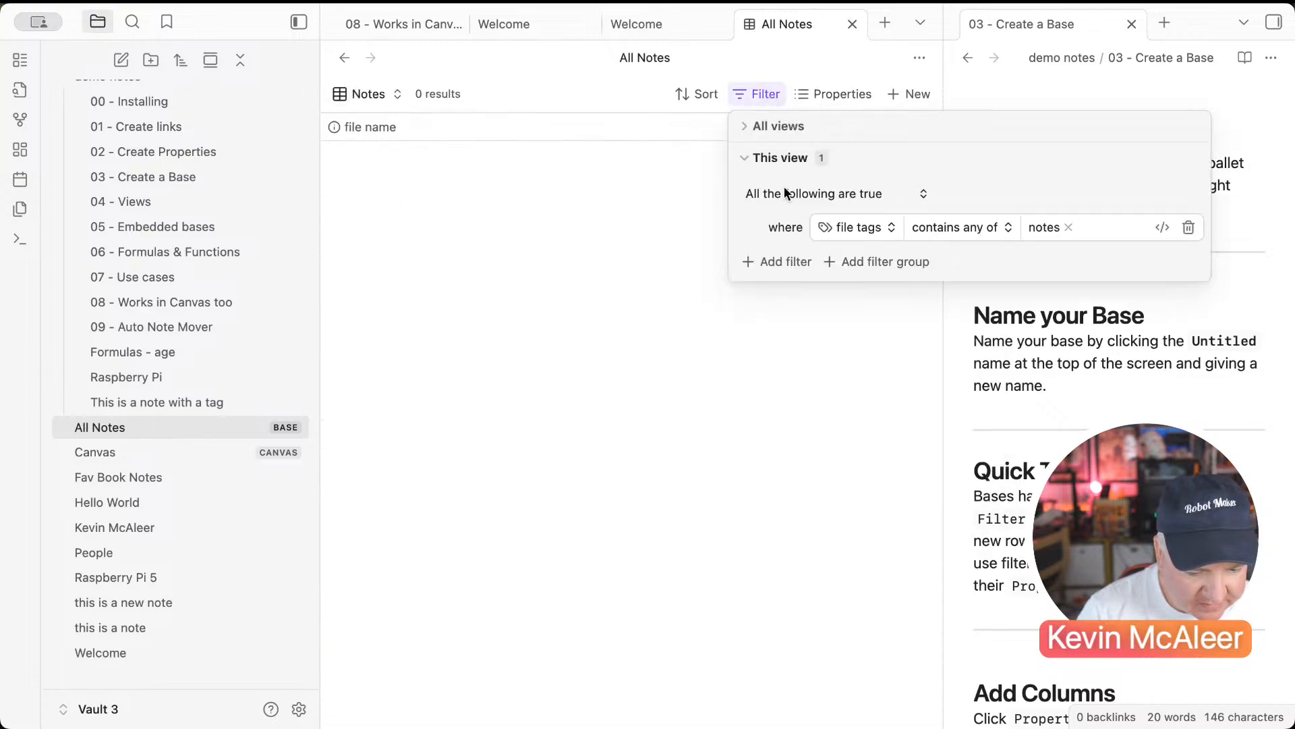
left_click(1043, 227)
left_click(1068, 227)
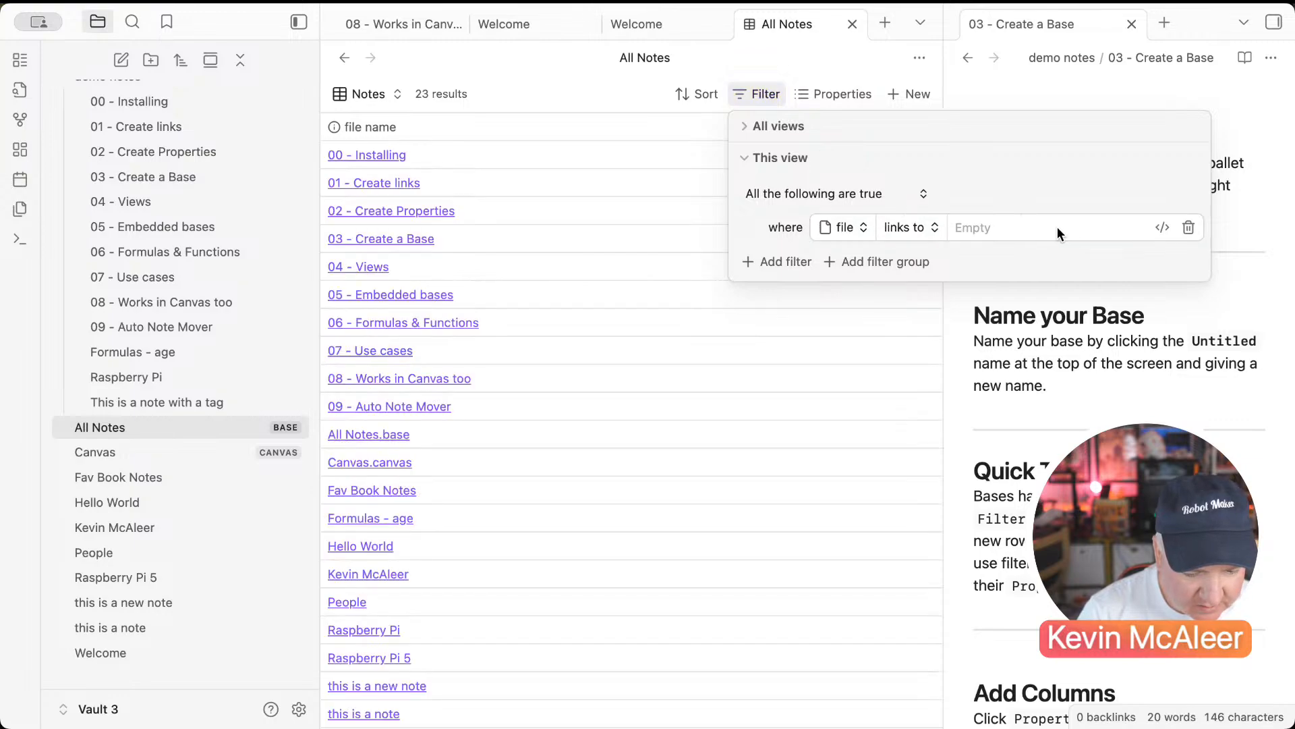
left_click(1030, 228)
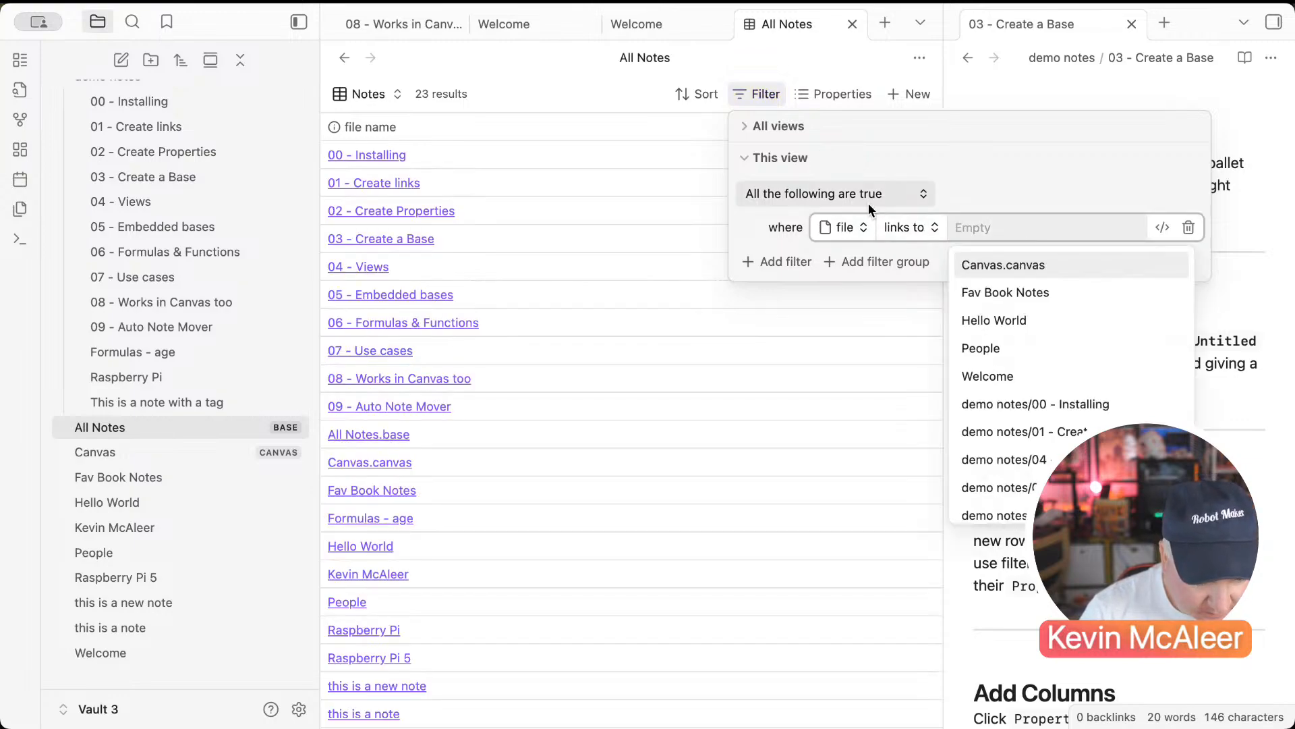
left_click(857, 230)
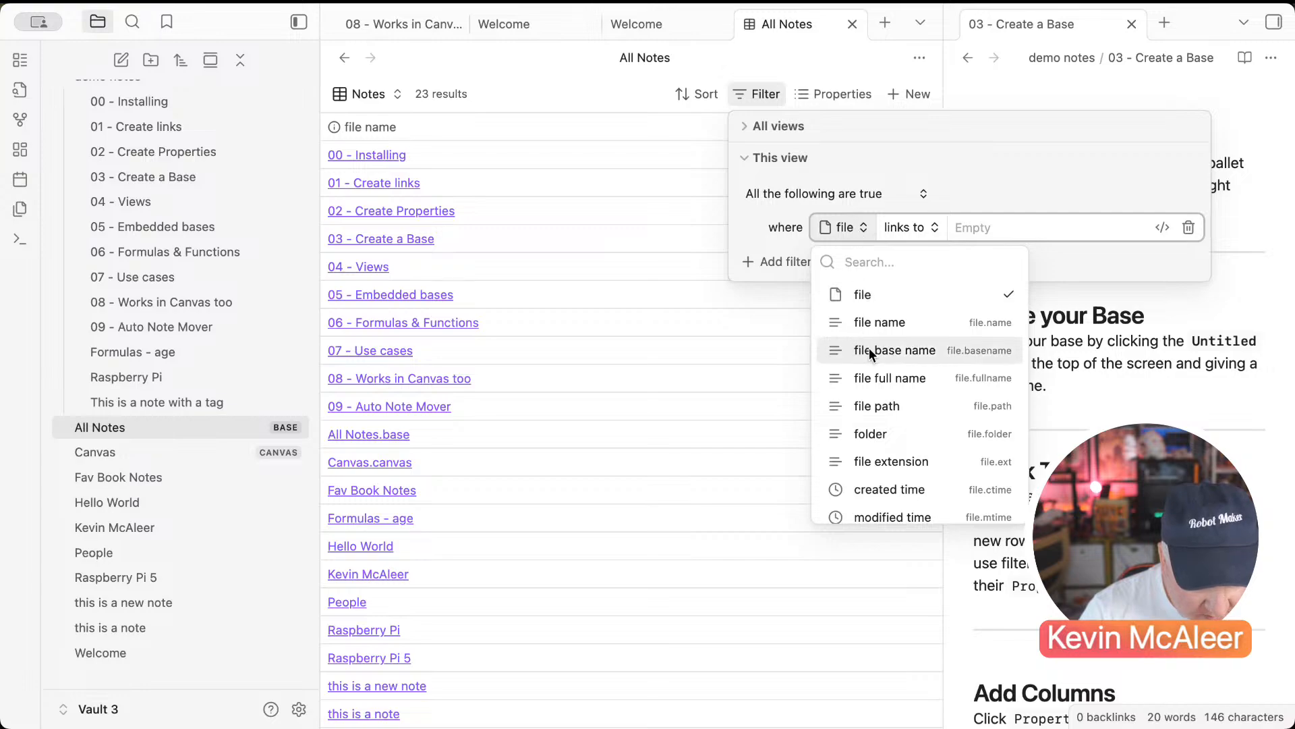
scroll(869, 347, "down", 5)
scroll(869, 346, "down", 4)
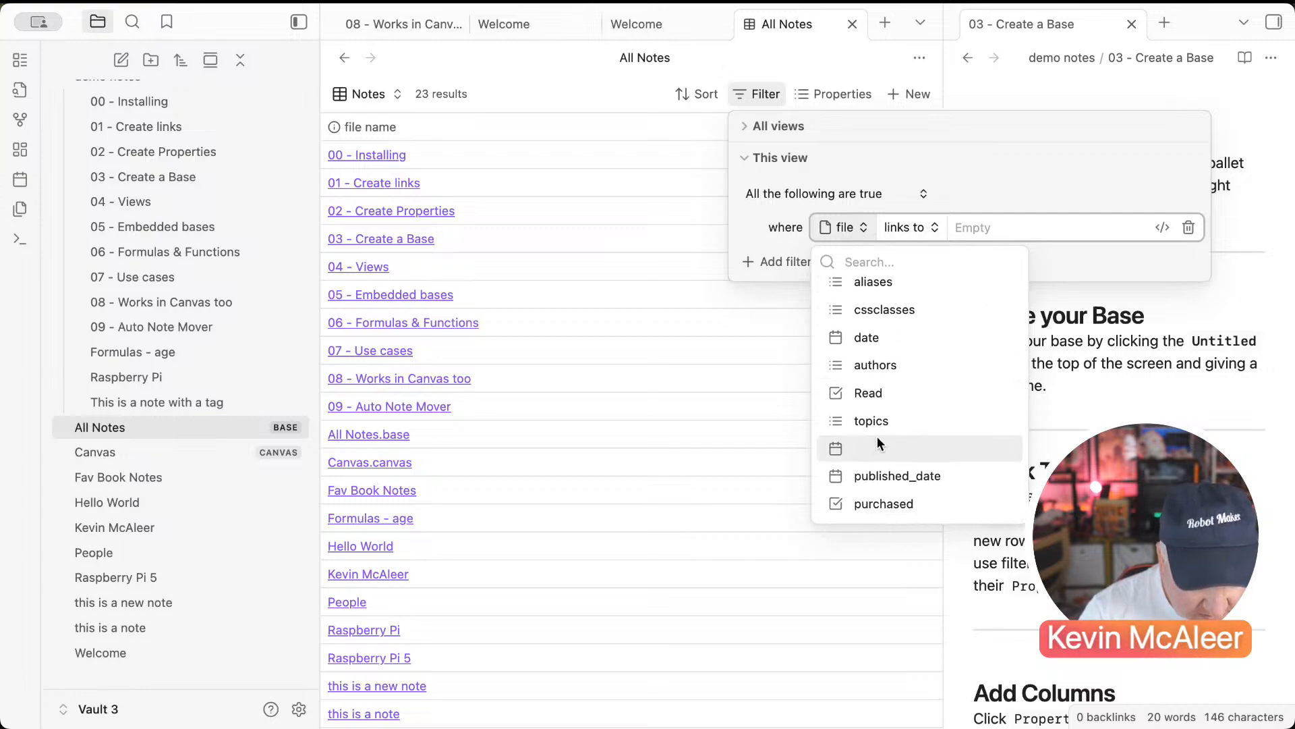
type("tags")
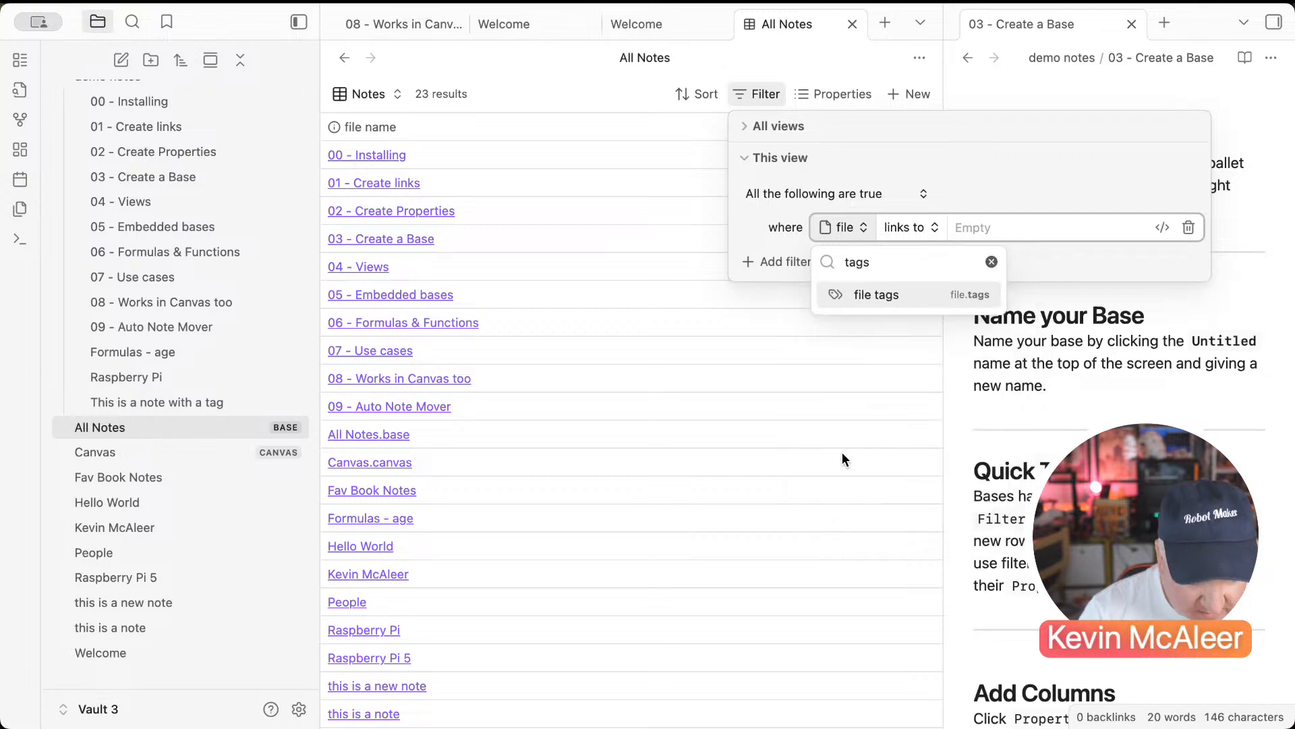
left_click(866, 291)
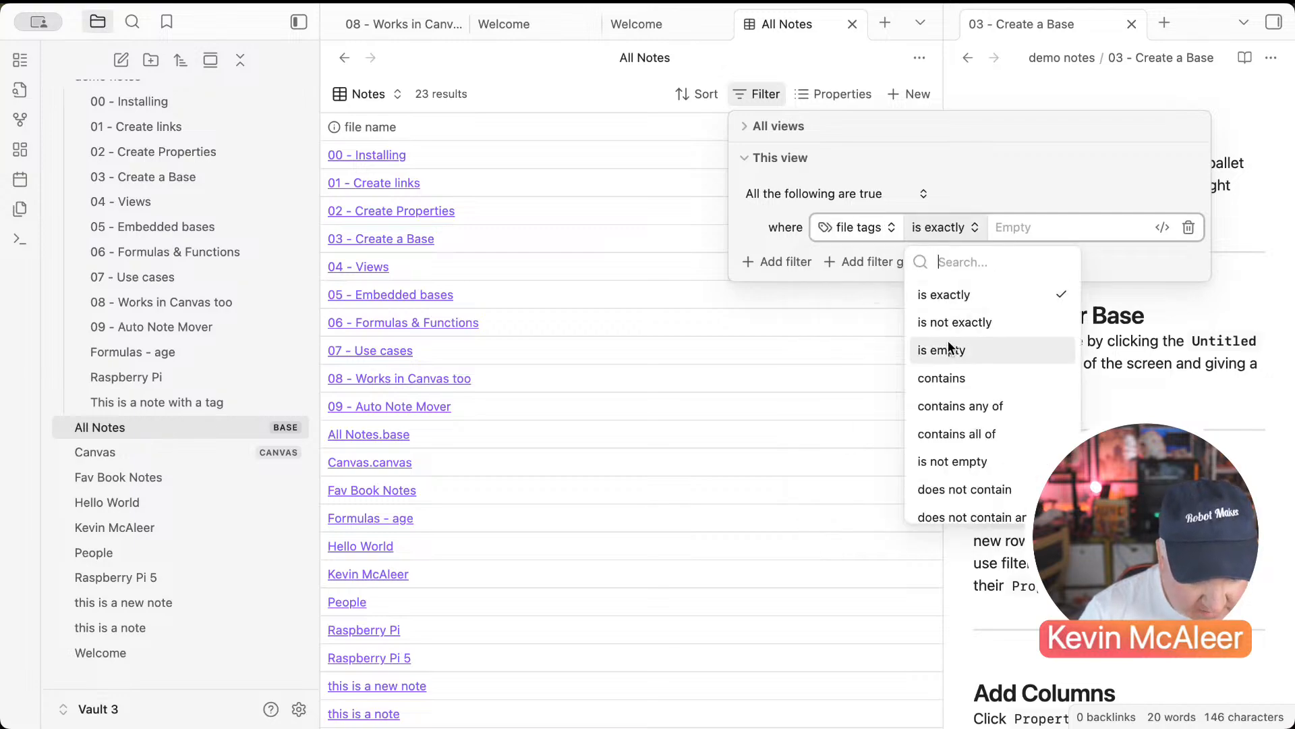
Step: Make the file tags condition 'contains any of' with values Notes, note and notes
left_click(877, 228)
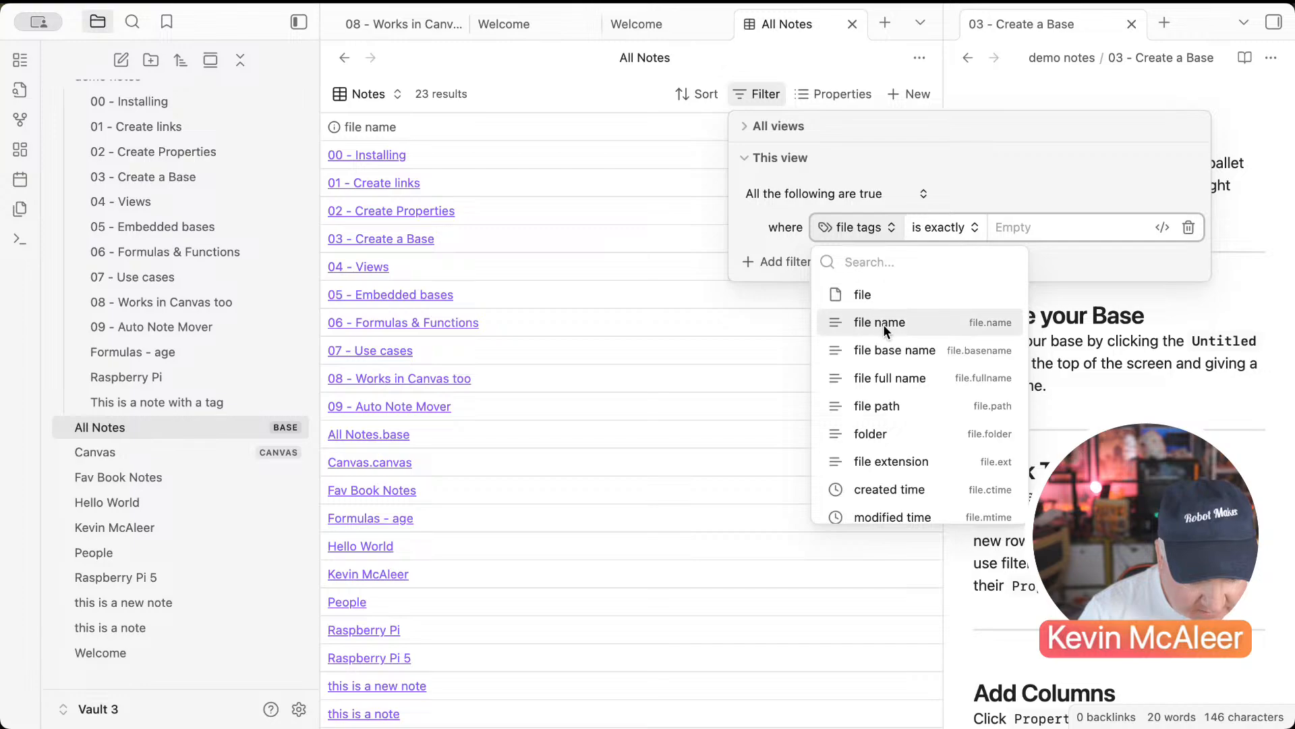
scroll(882, 355, "down", 10)
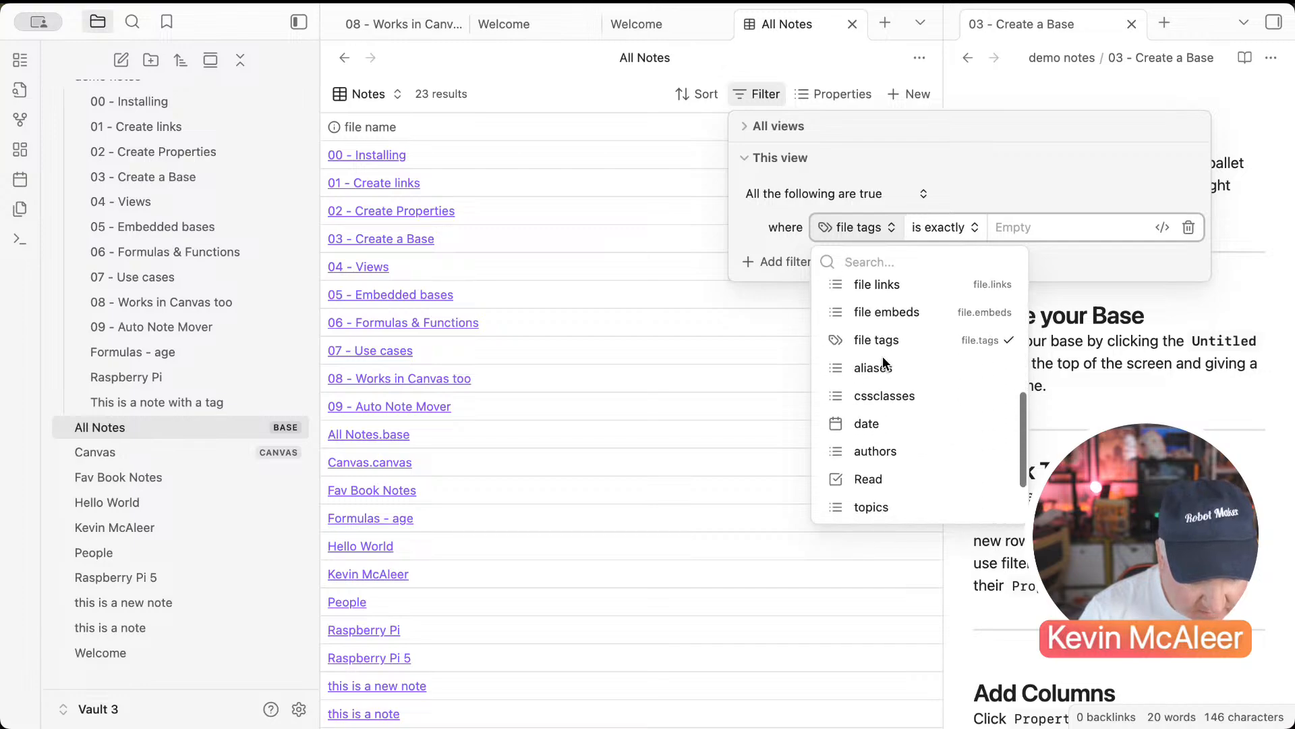
left_click(934, 225)
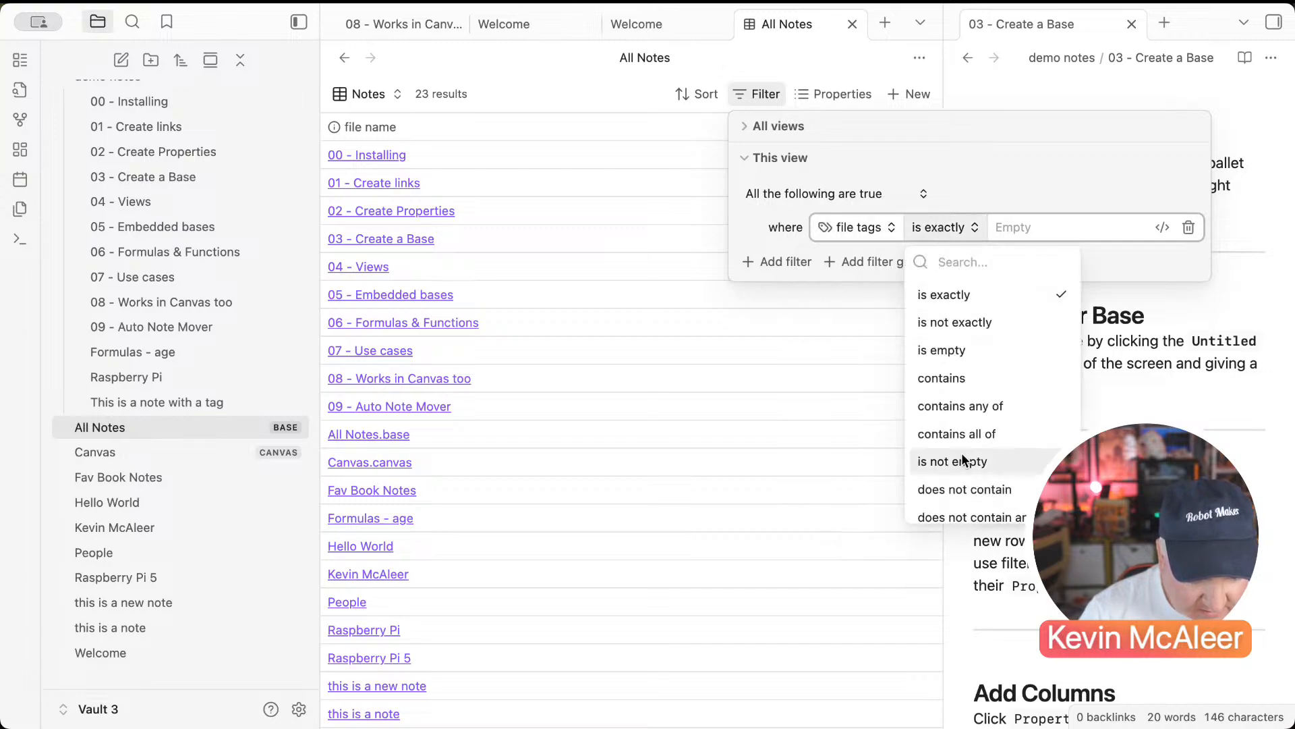
left_click(963, 405)
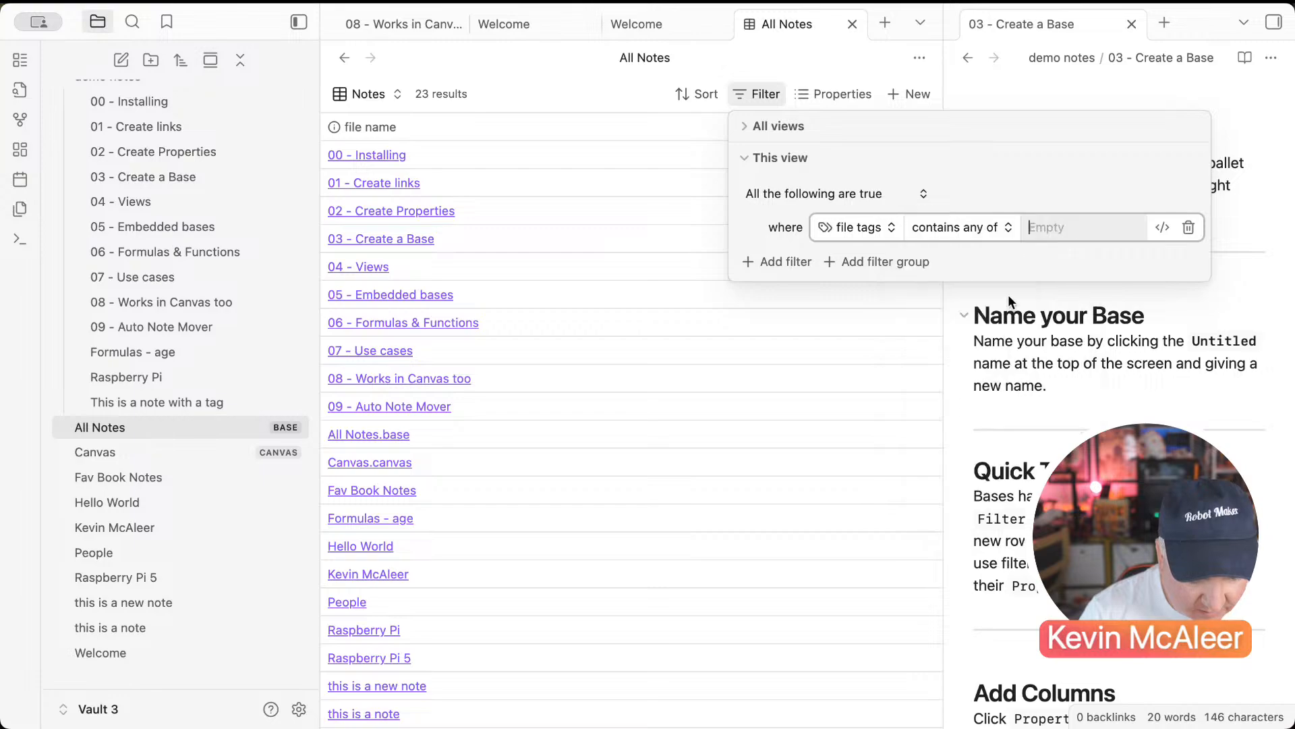
left_click(1058, 233)
type("Notes")
key("Return")
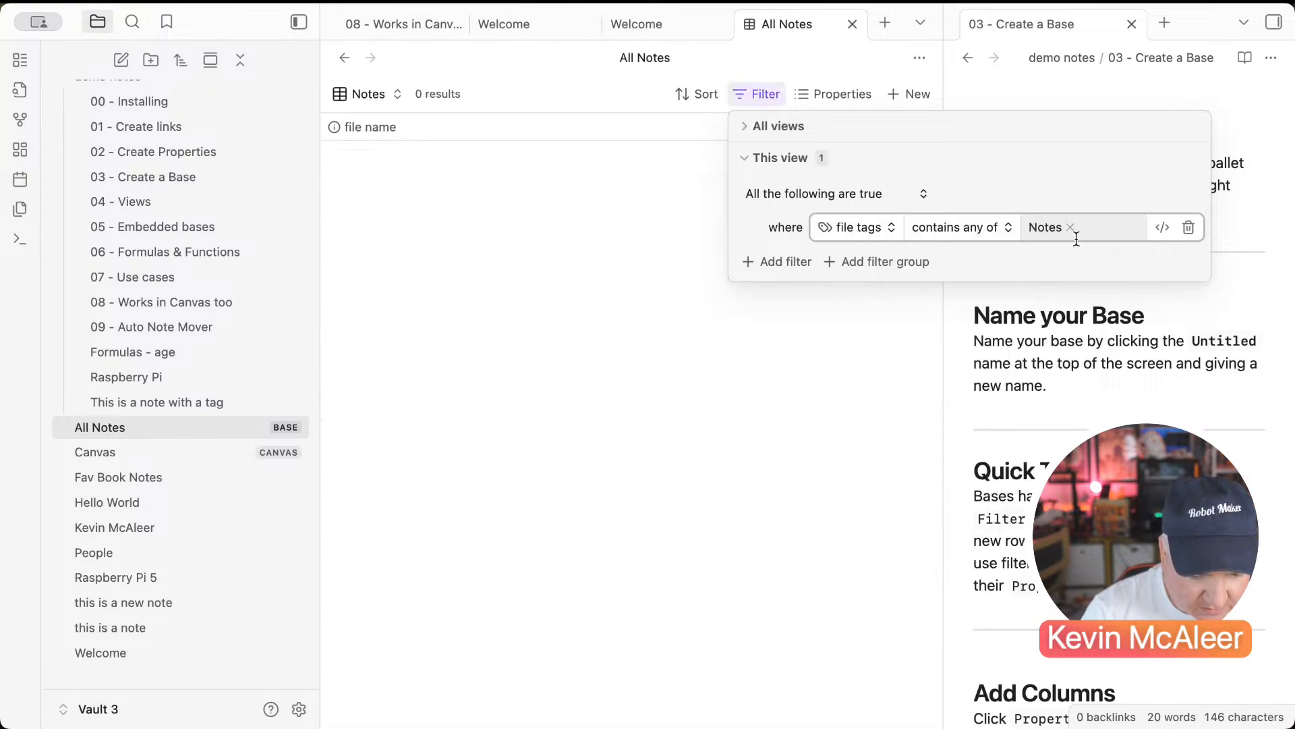
type("note")
key("Return")
type("notes")
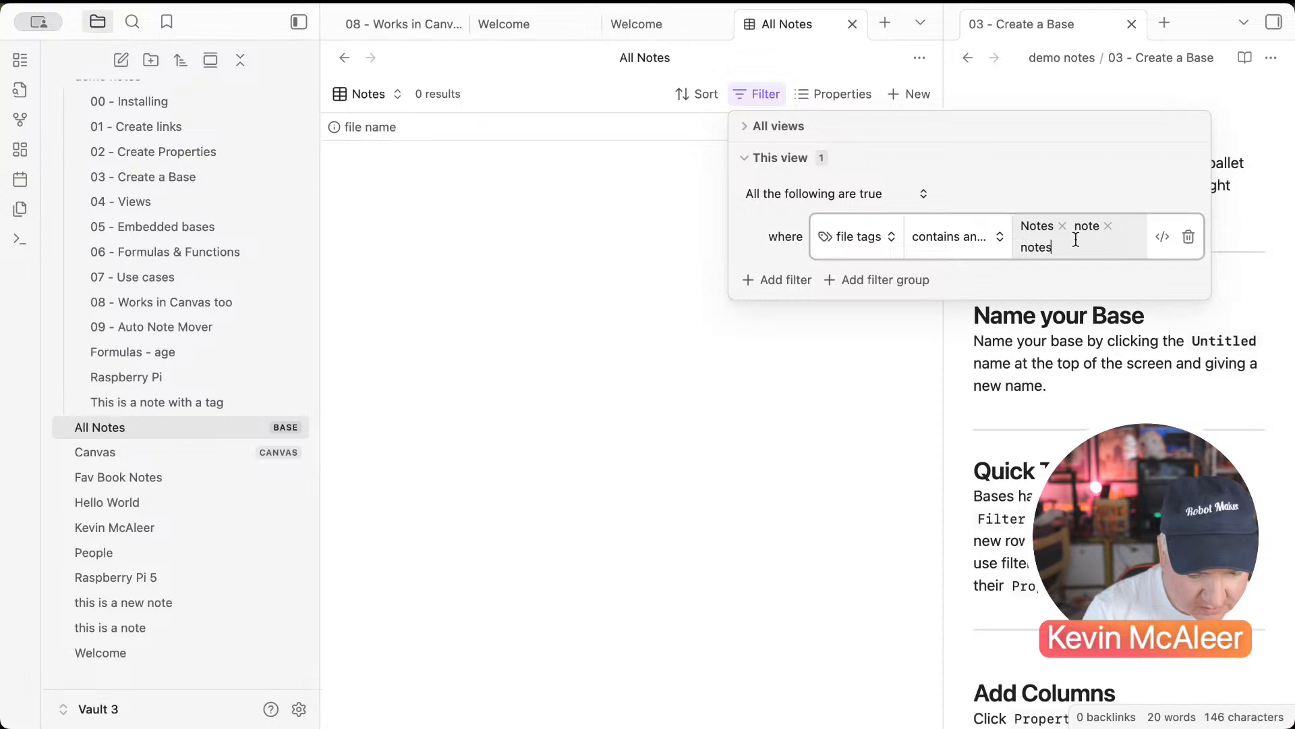
key("Return")
left_click(786, 380)
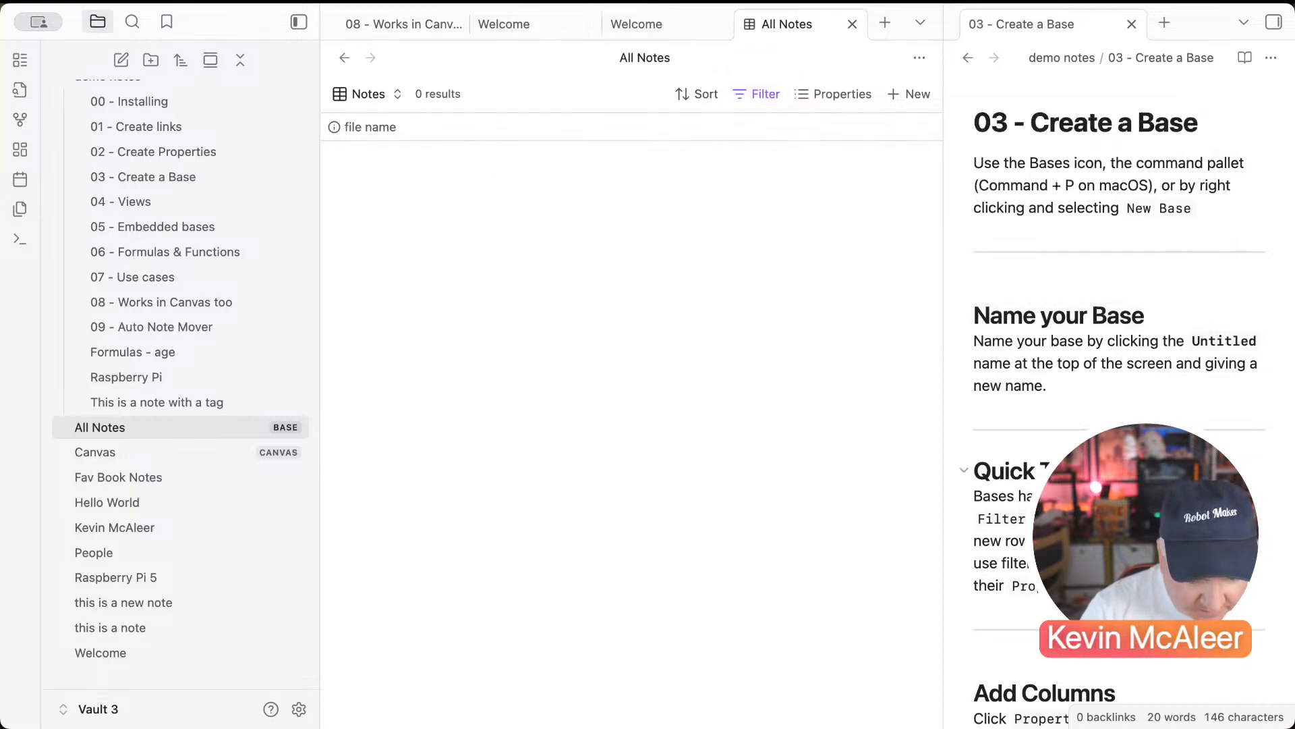
Step: Change the Notes view filter from 'All the following are true' to 'Any of the following are true'
scroll(1029, 282, "down", 5)
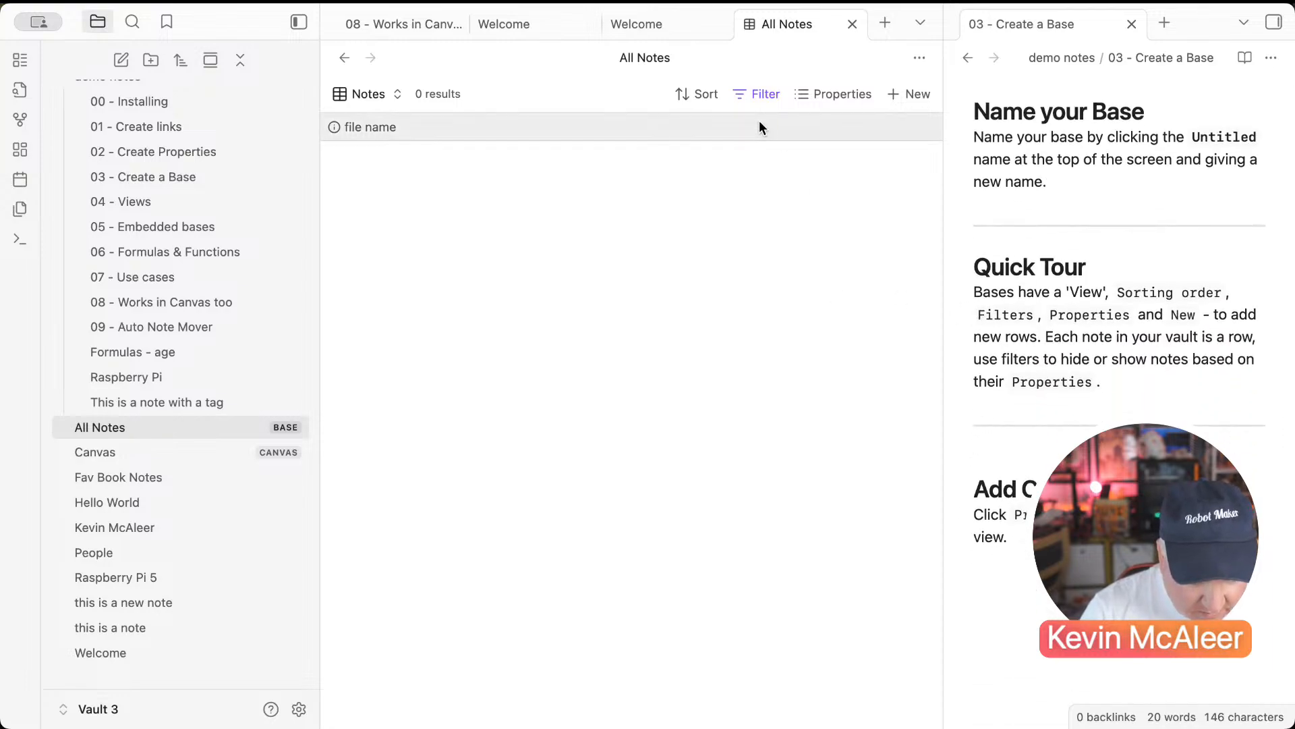
left_click(757, 94)
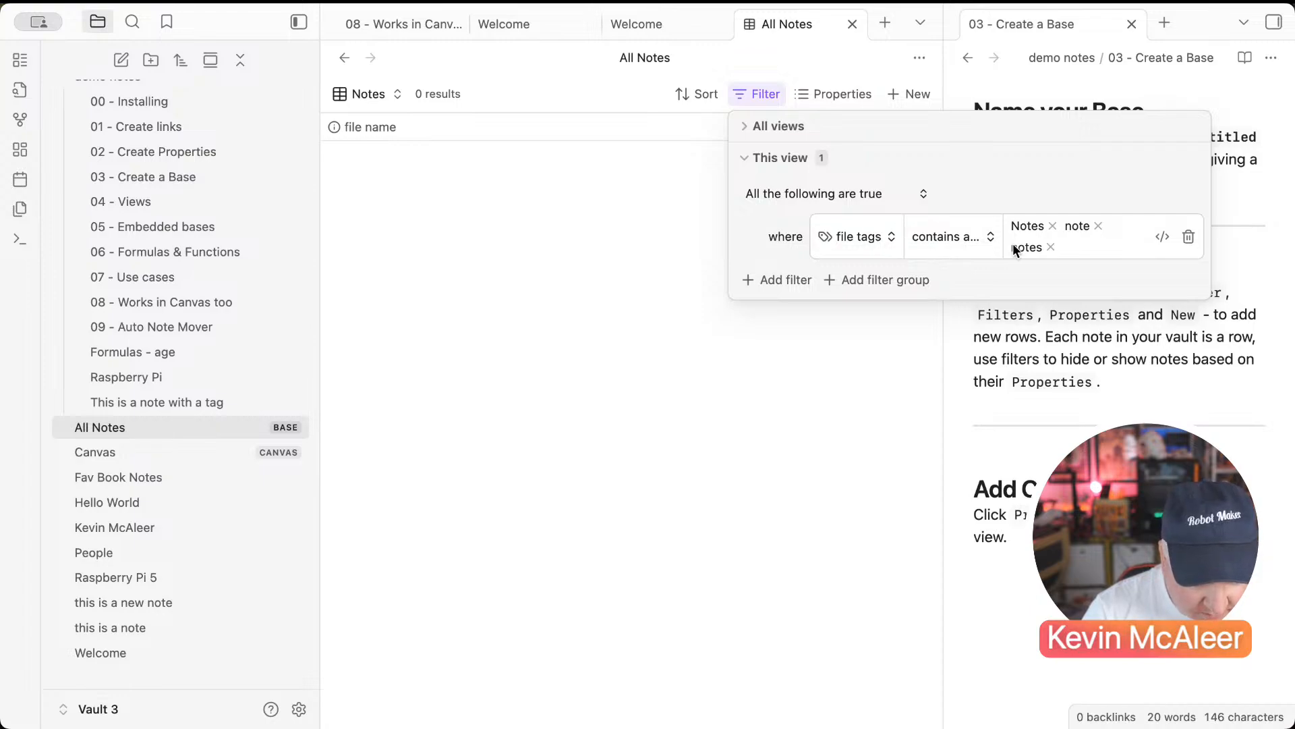
left_click(852, 196)
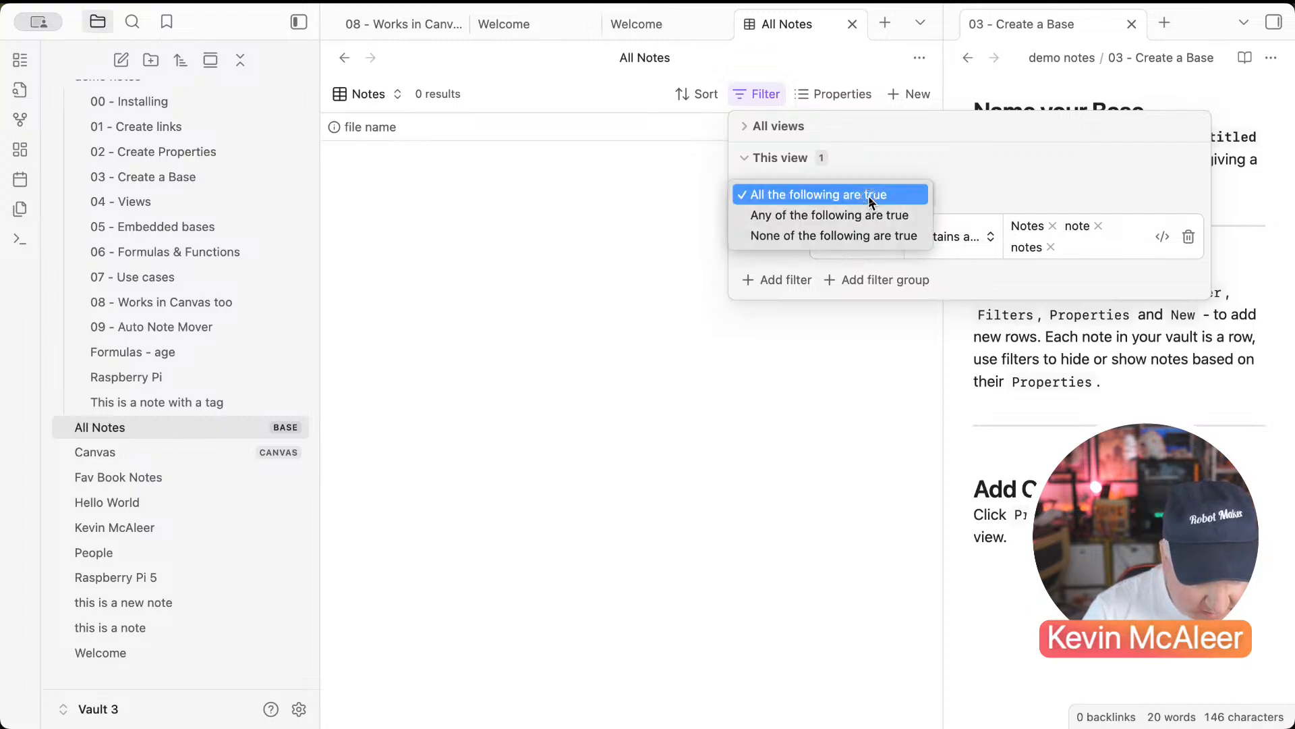
left_click(868, 216)
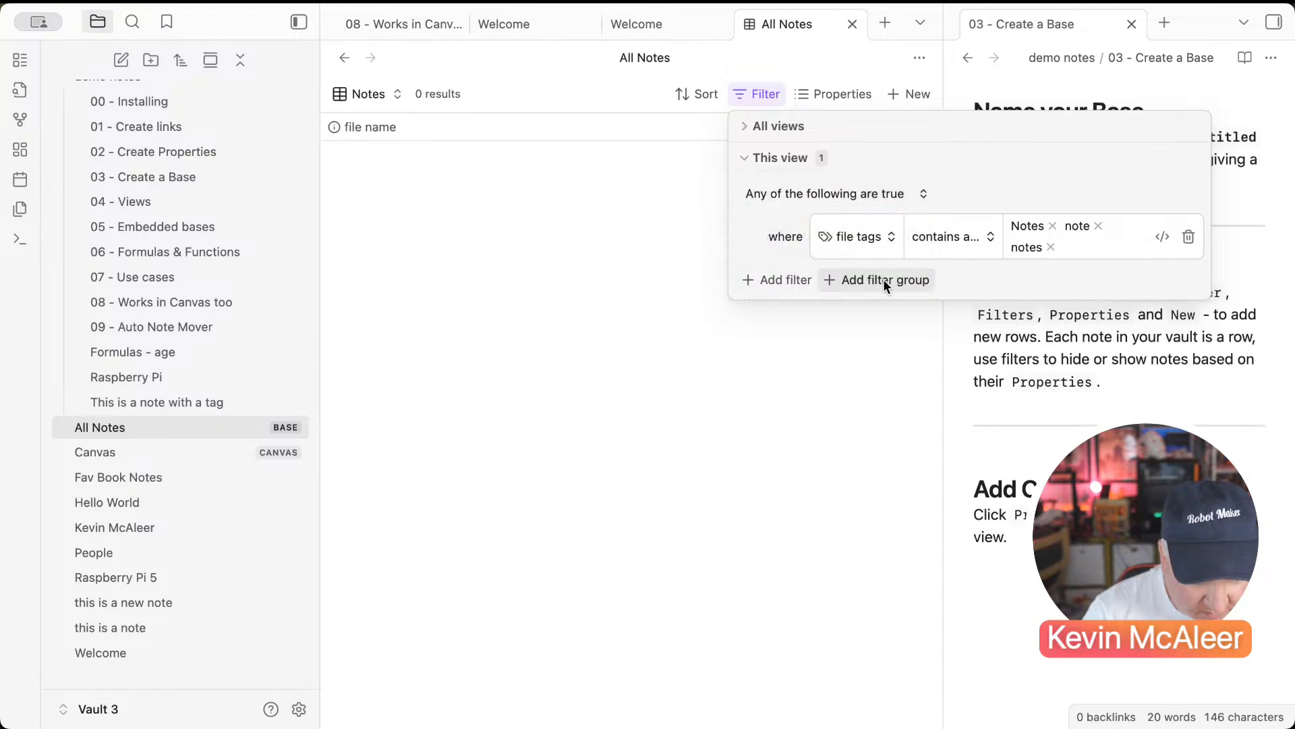
left_click(748, 127)
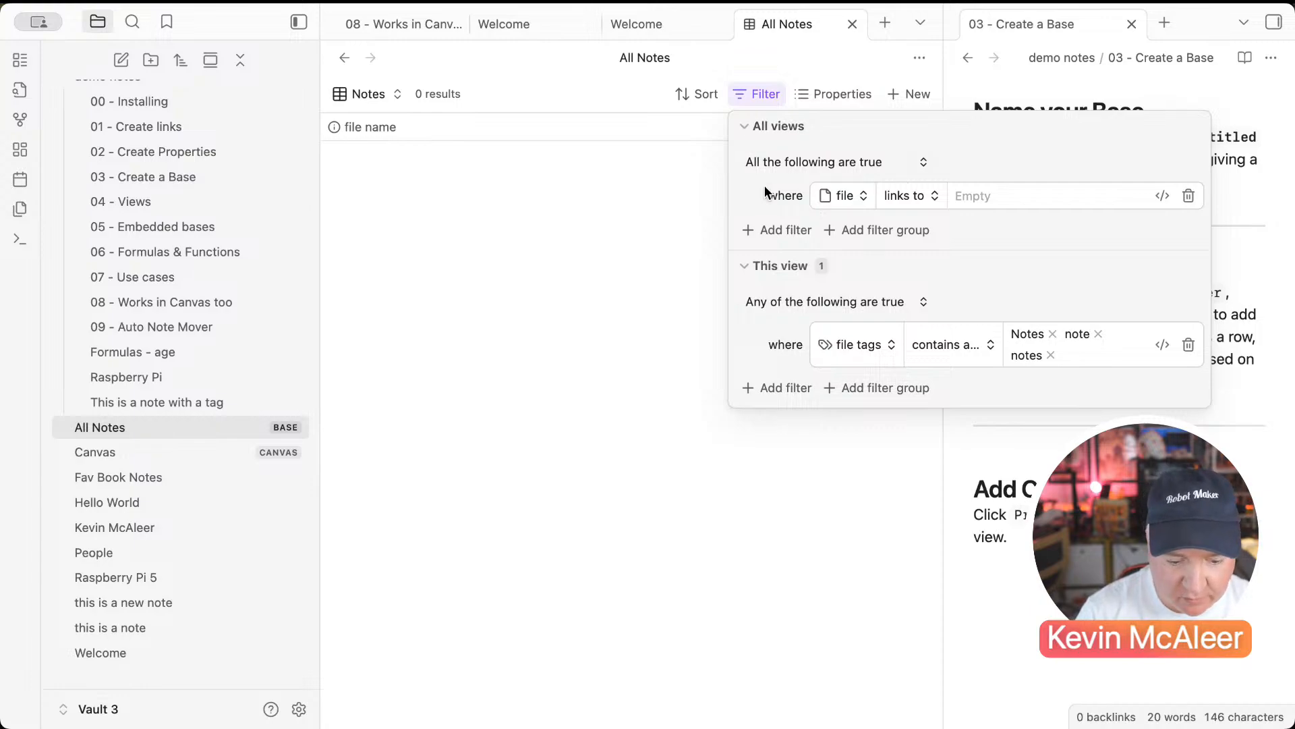
left_click(763, 168)
left_click(751, 162)
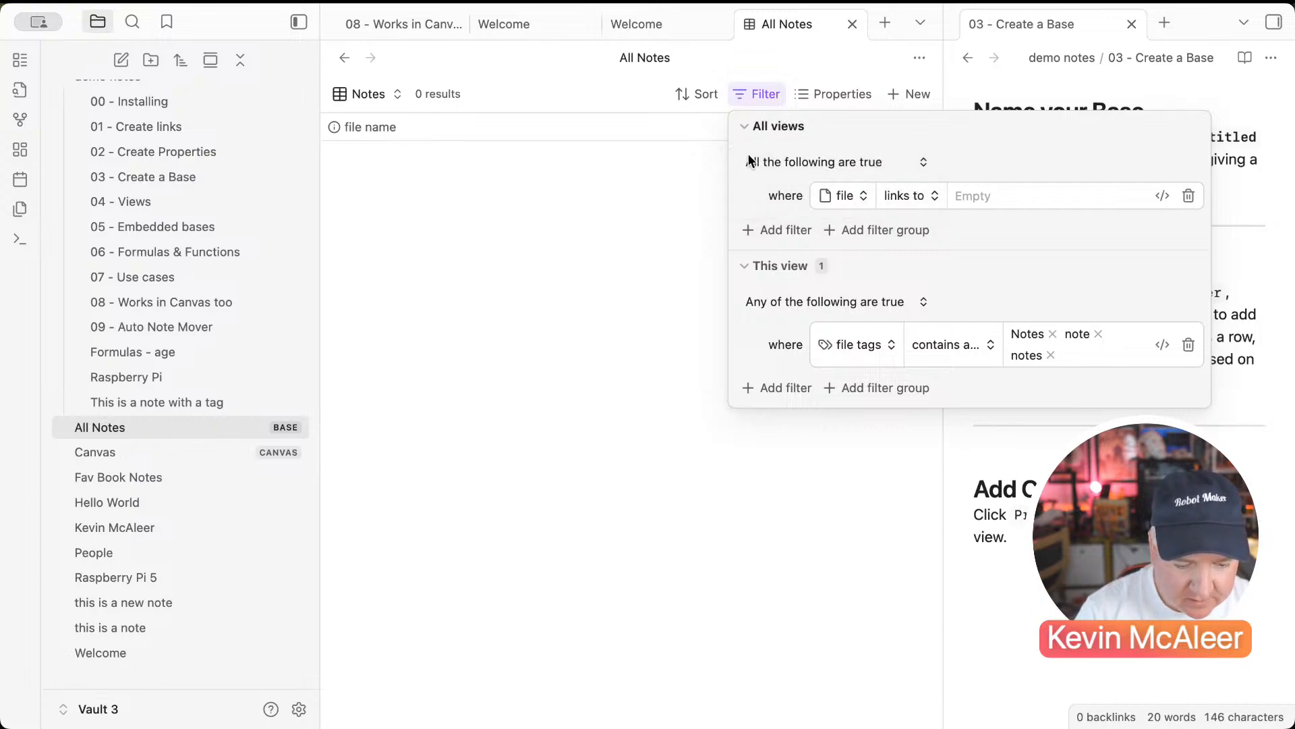
left_click(751, 128)
left_click(691, 181)
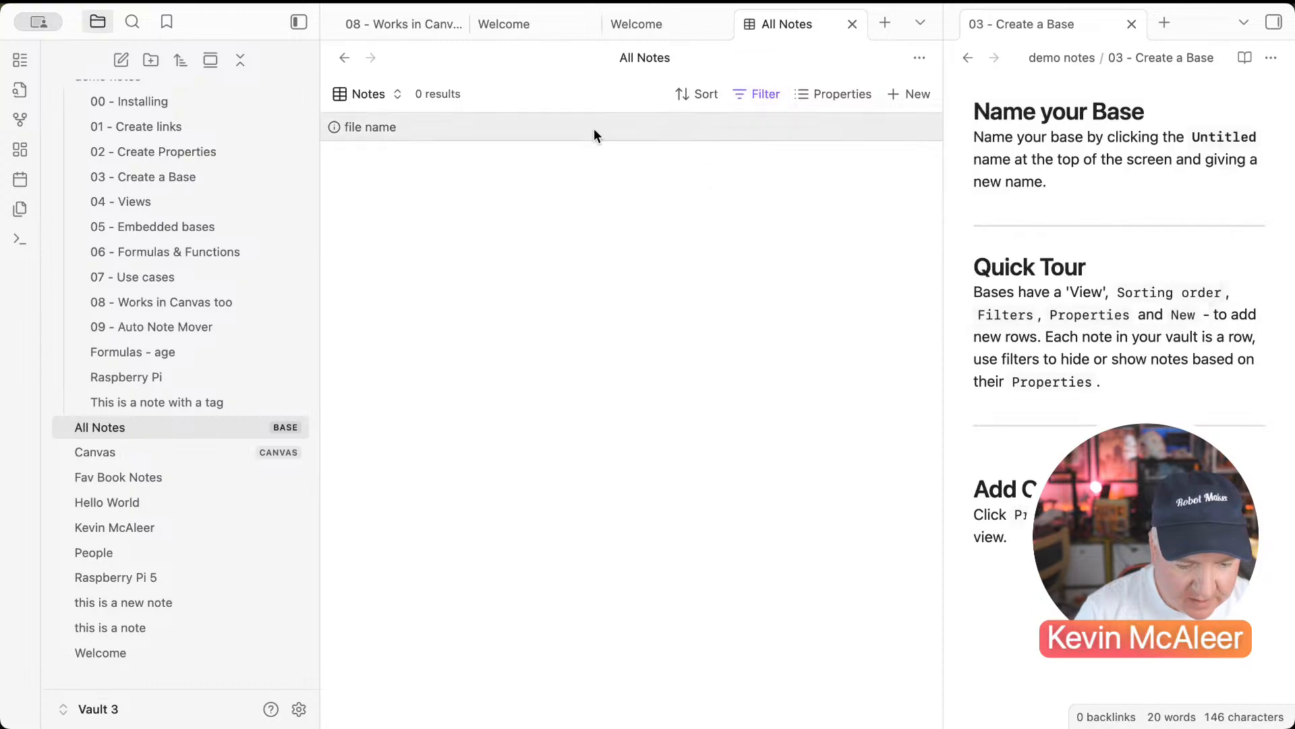
Step: Switch the base to the All Vault Notes view
left_click(375, 101)
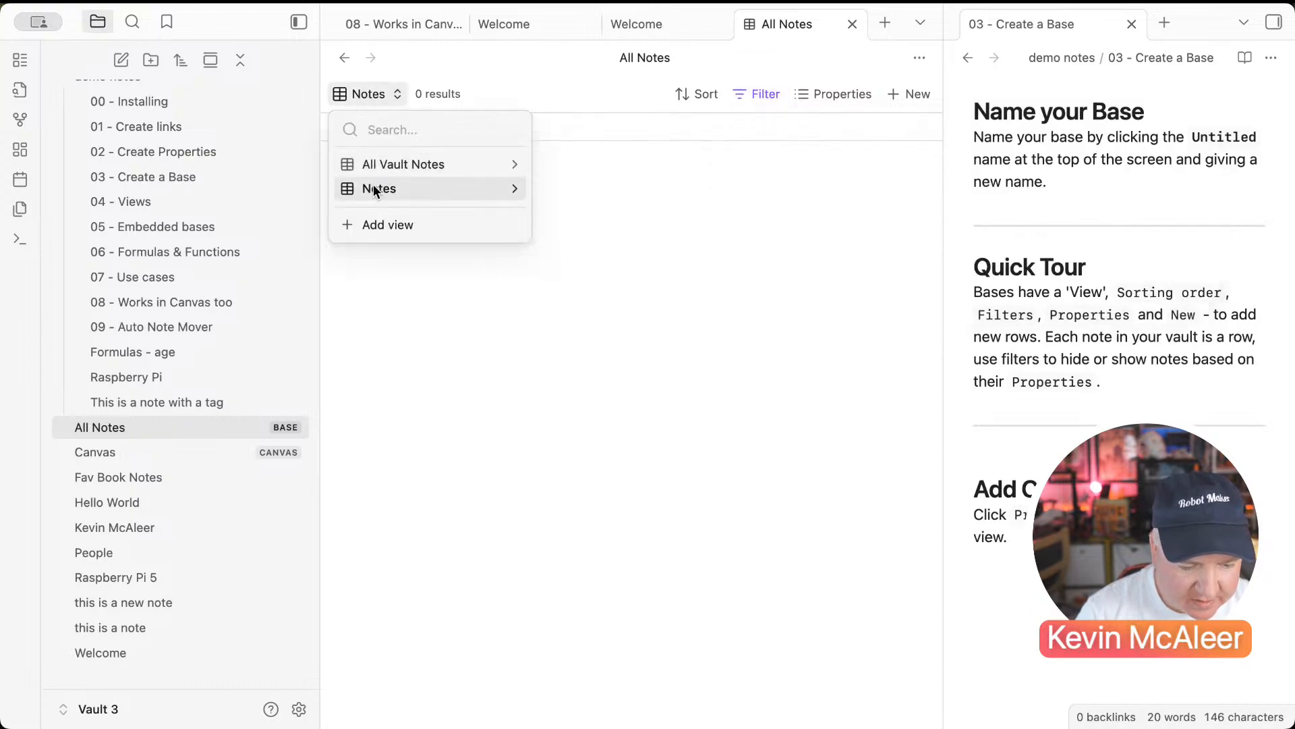
left_click(374, 185)
left_click(351, 104)
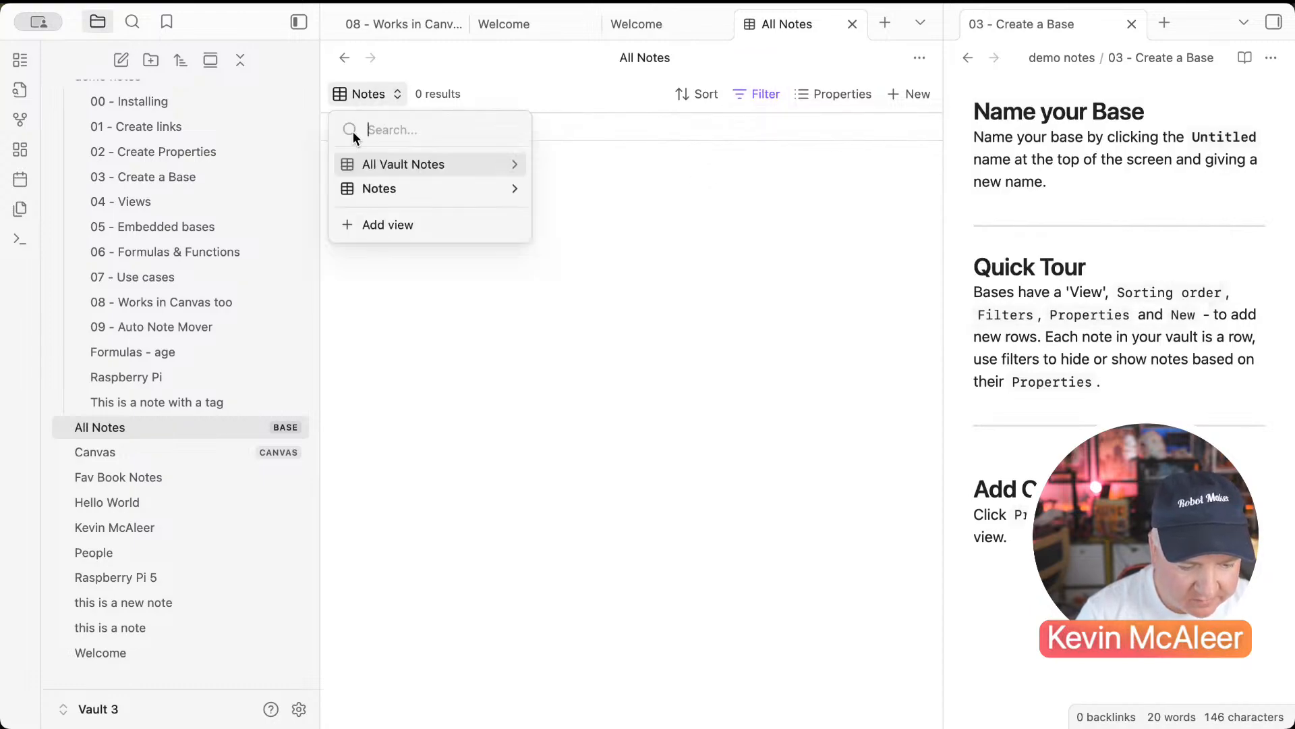
left_click(352, 164)
Step: Show authors, date and tags columns in the All Vault Notes table
left_click(831, 89)
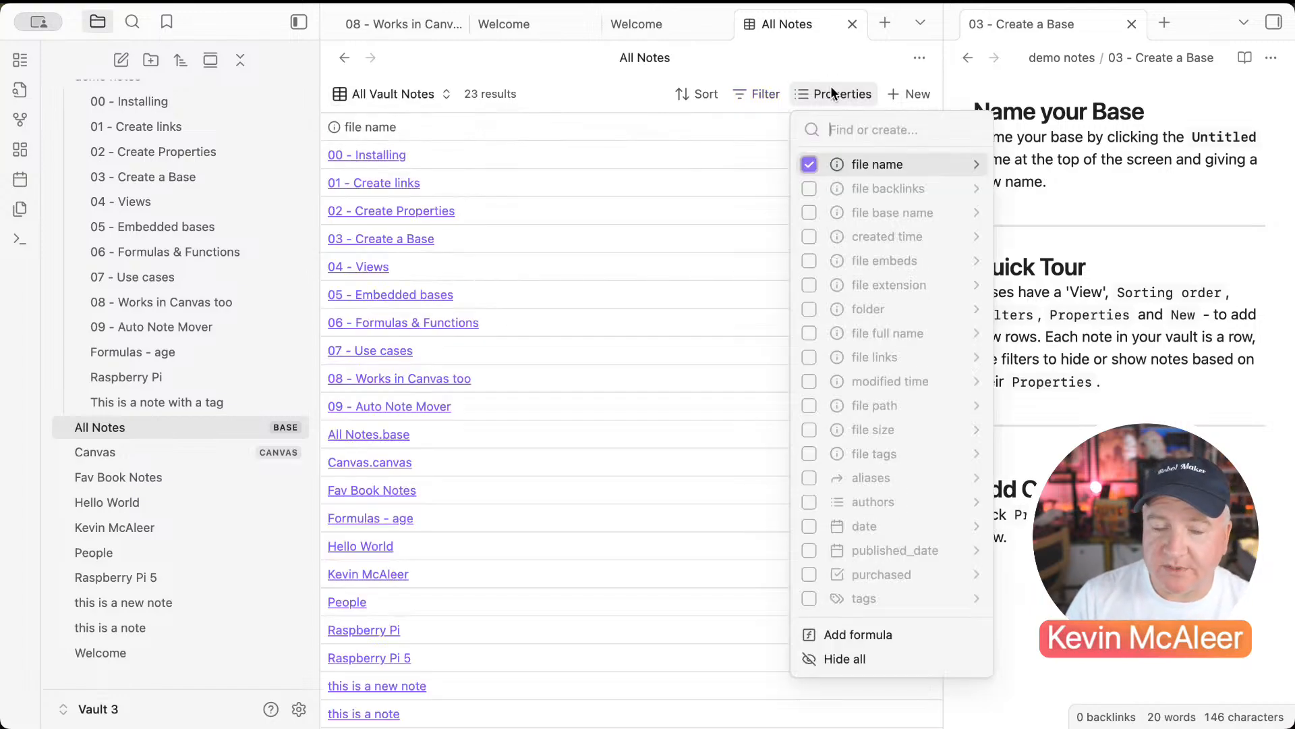
left_click(809, 237)
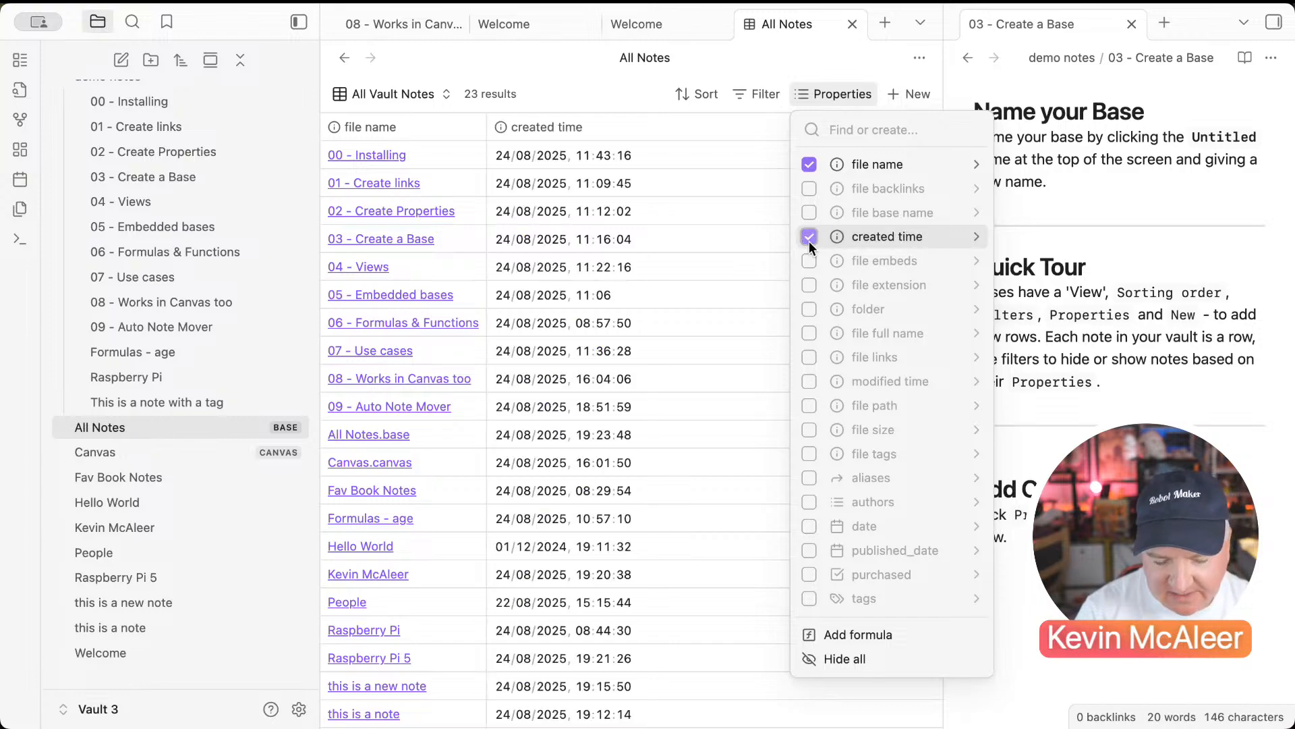
left_click(808, 237)
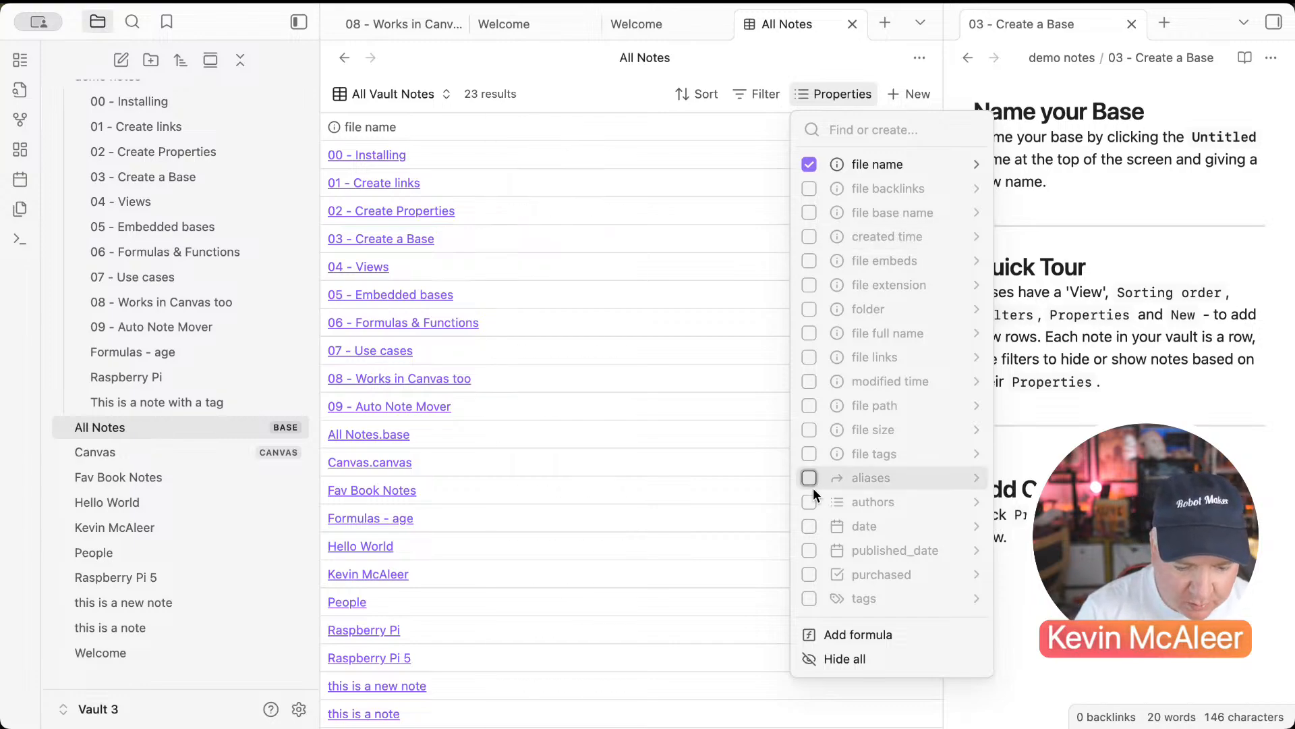
left_click(809, 501)
left_click(808, 525)
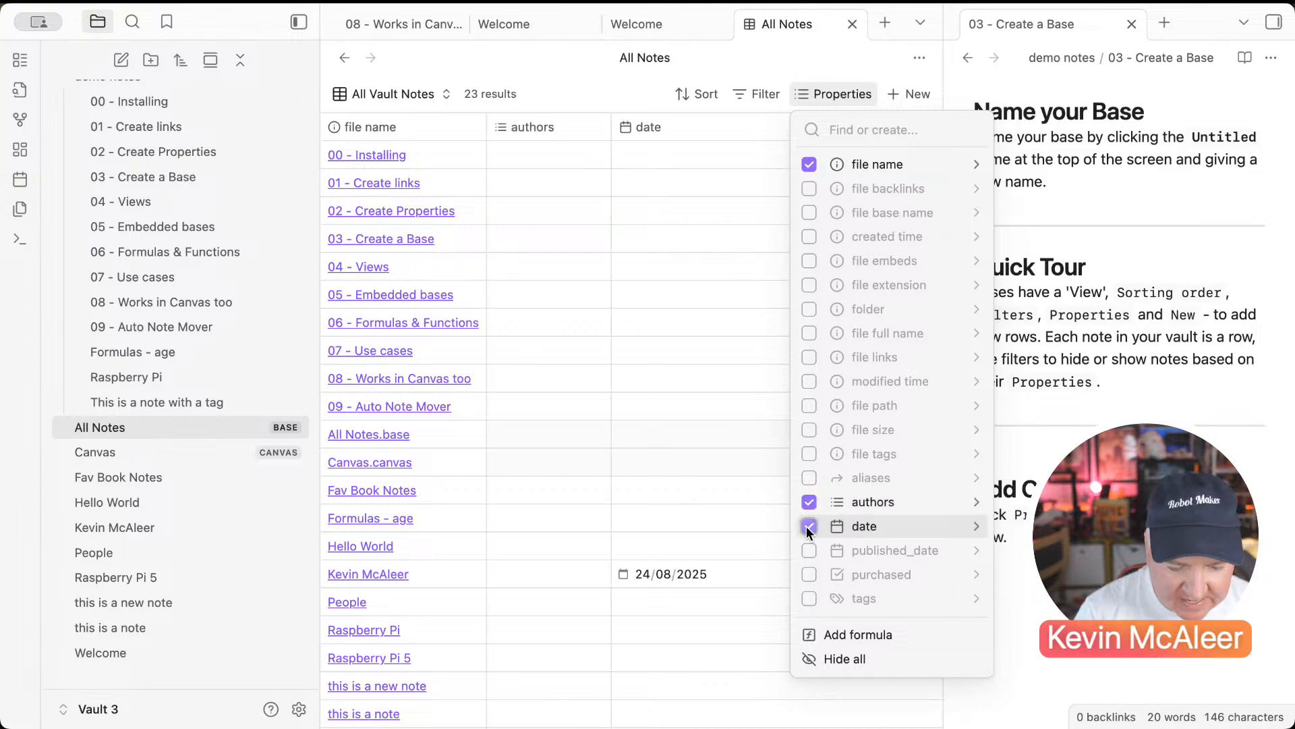
left_click(808, 595)
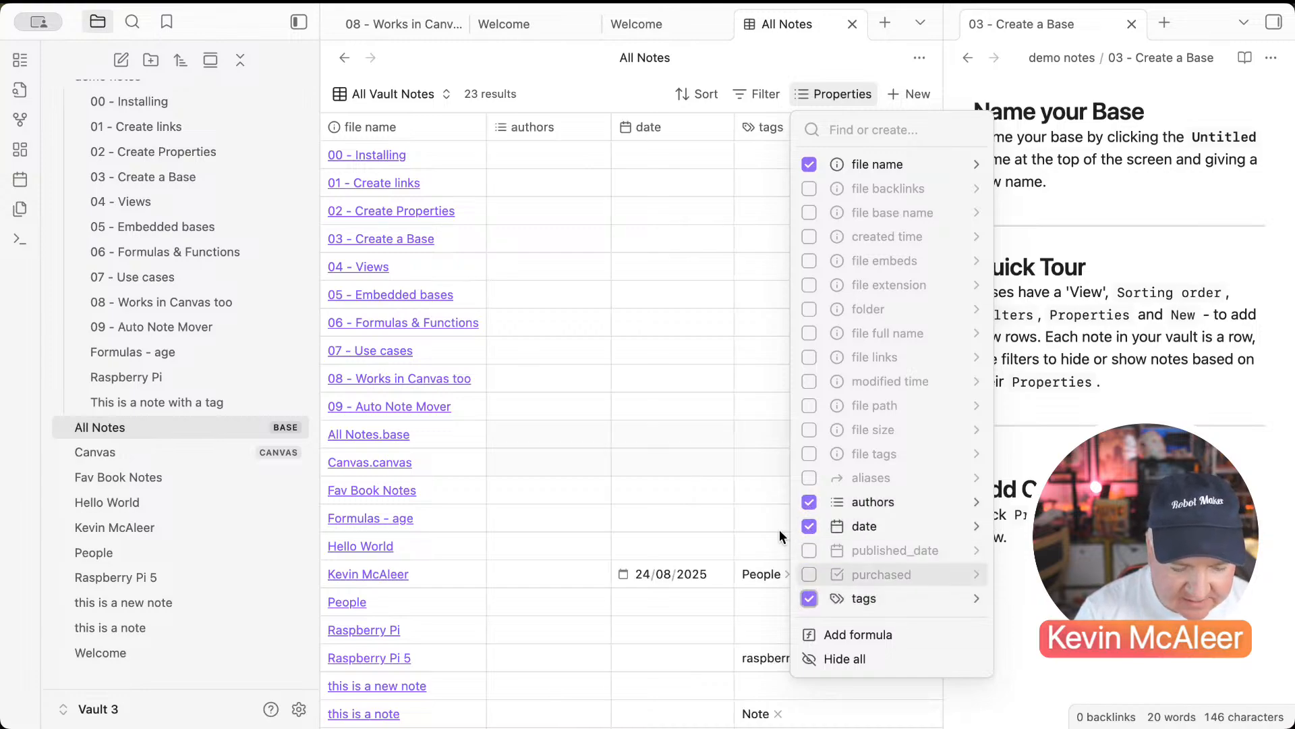
left_click(731, 377)
scroll(798, 550, "down", 4)
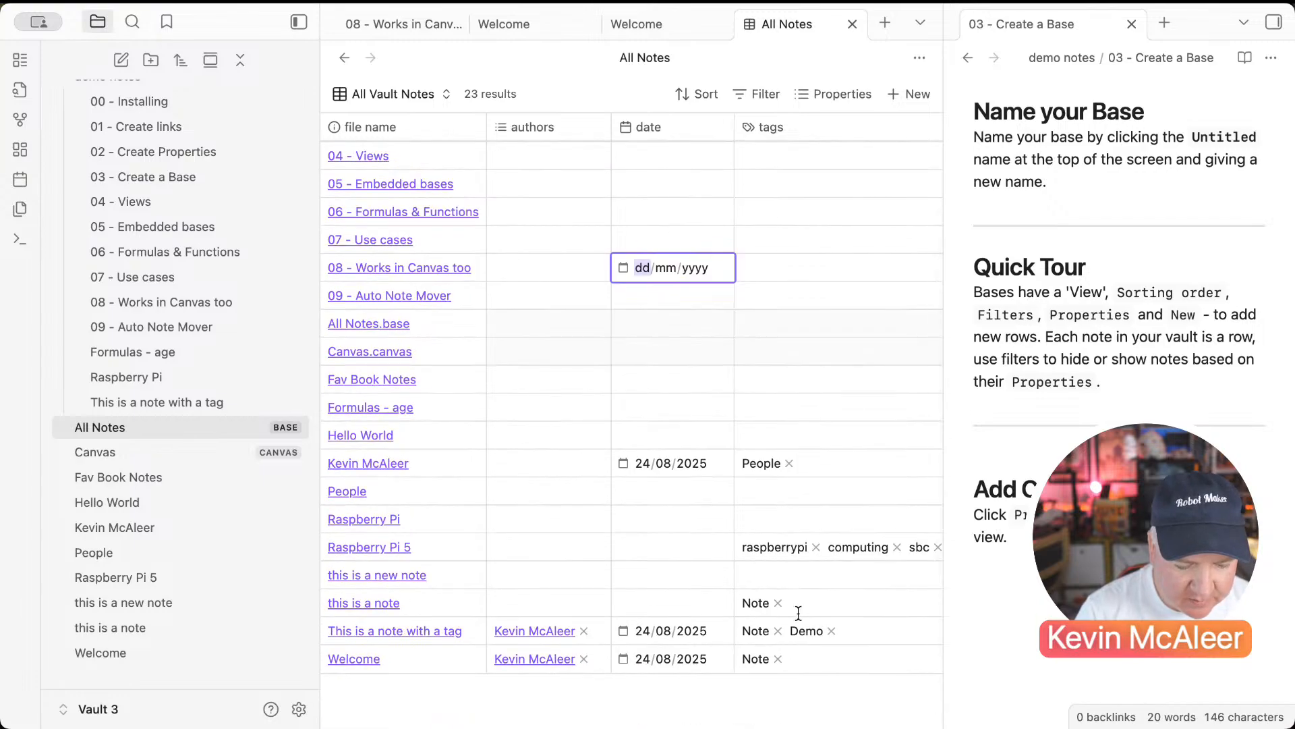
scroll(798, 610, "up", 4)
Step: Add a new view to the base named People
left_click(381, 94)
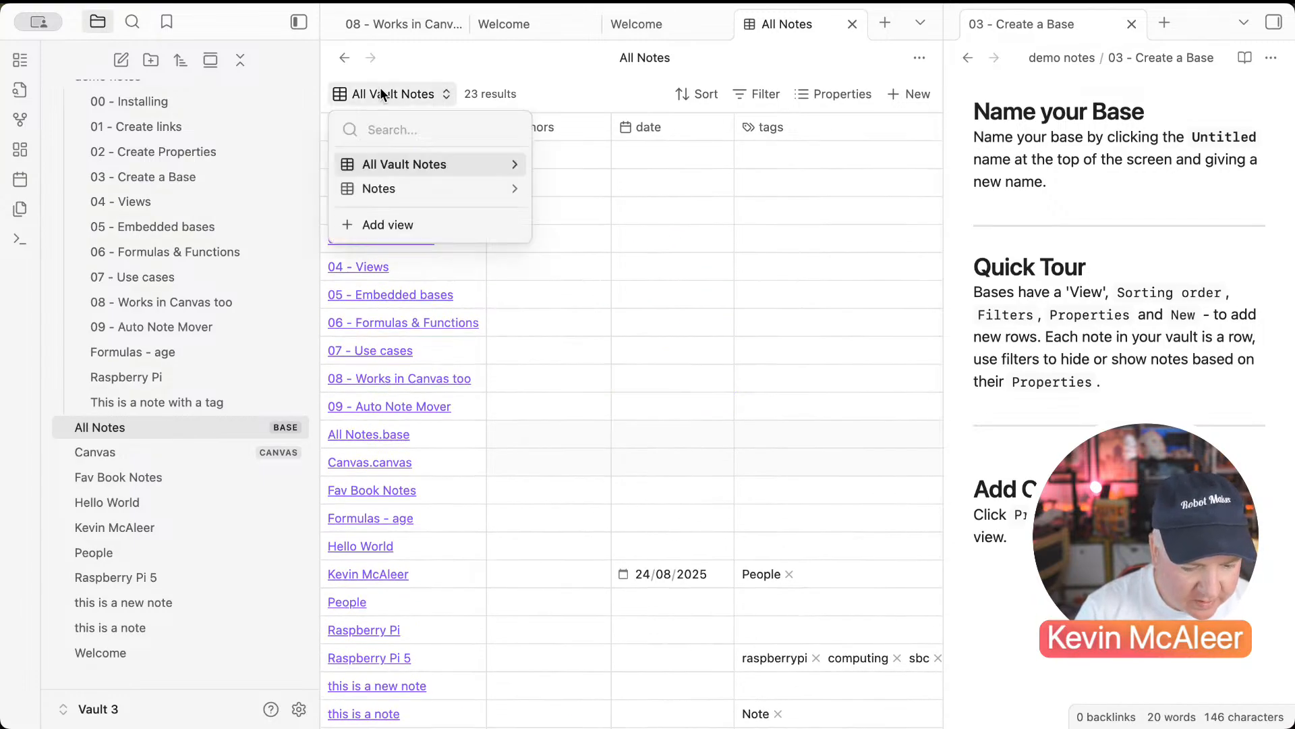
left_click(383, 225)
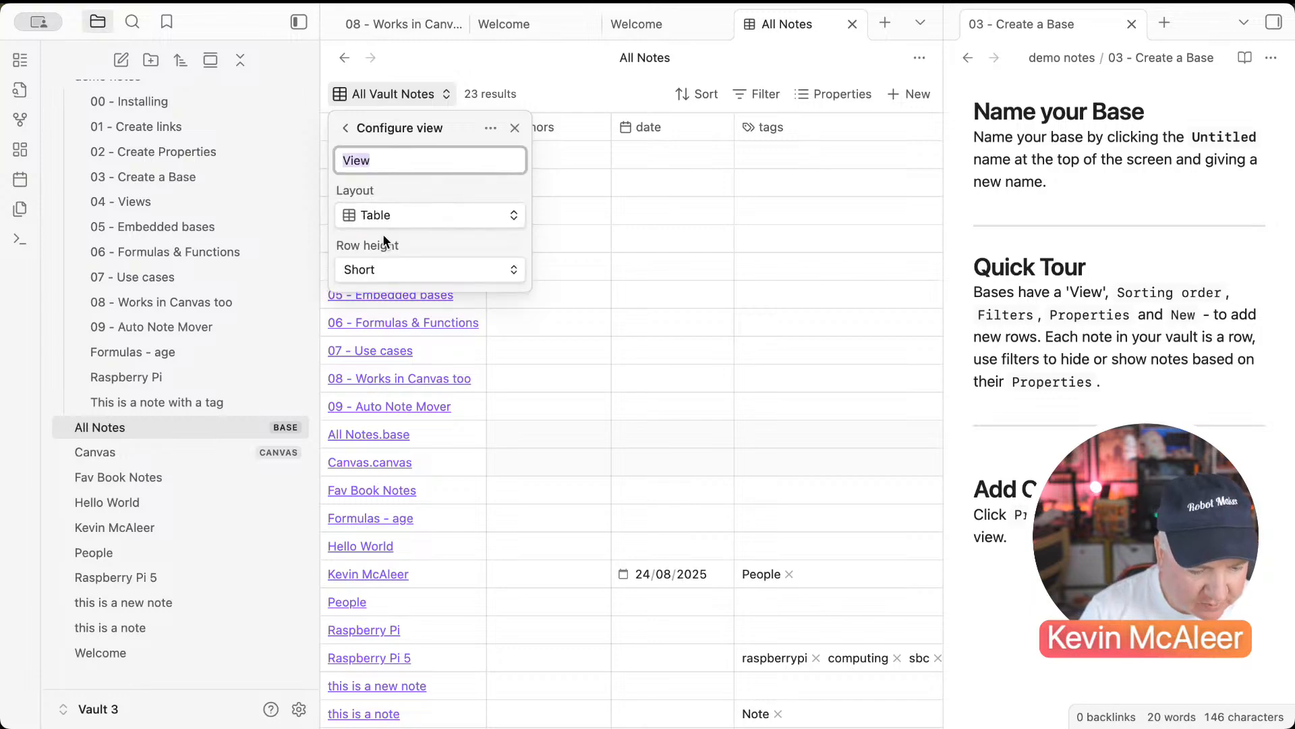
type("Peopel")
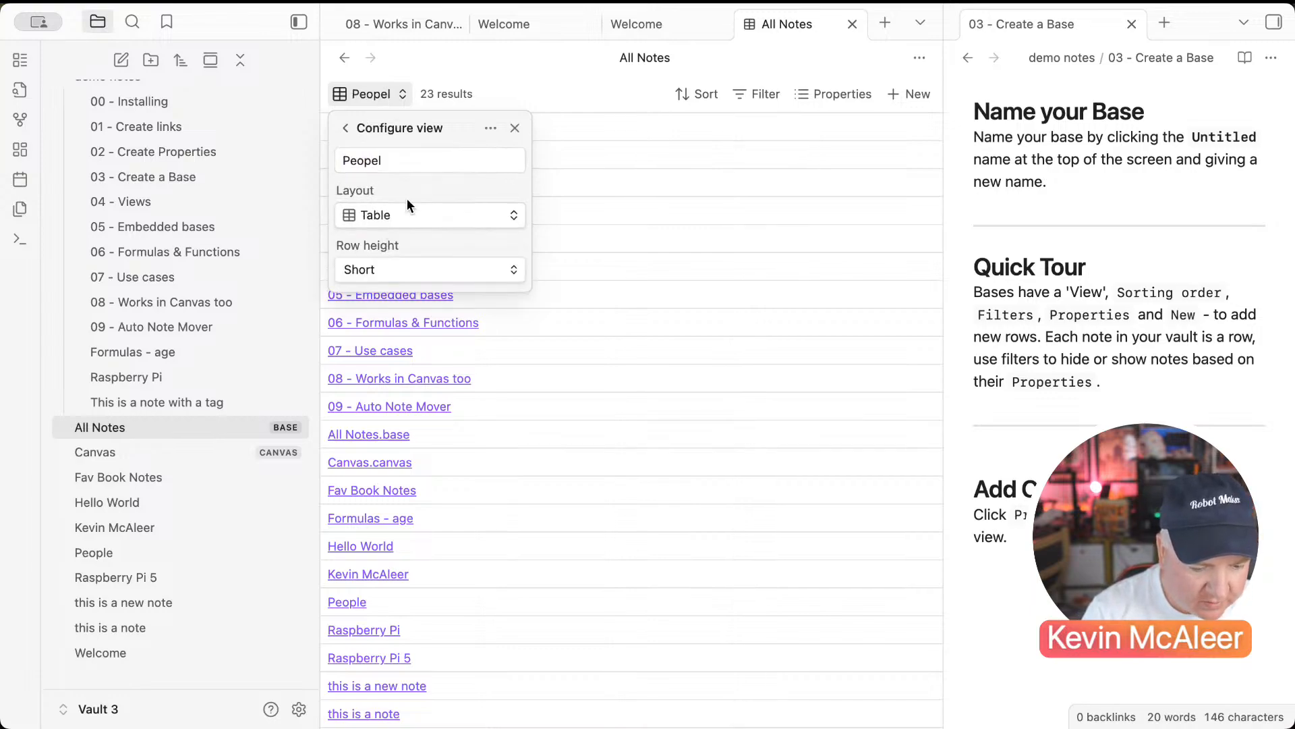
key("BackSpace")
key("BackSpace")
type("le")
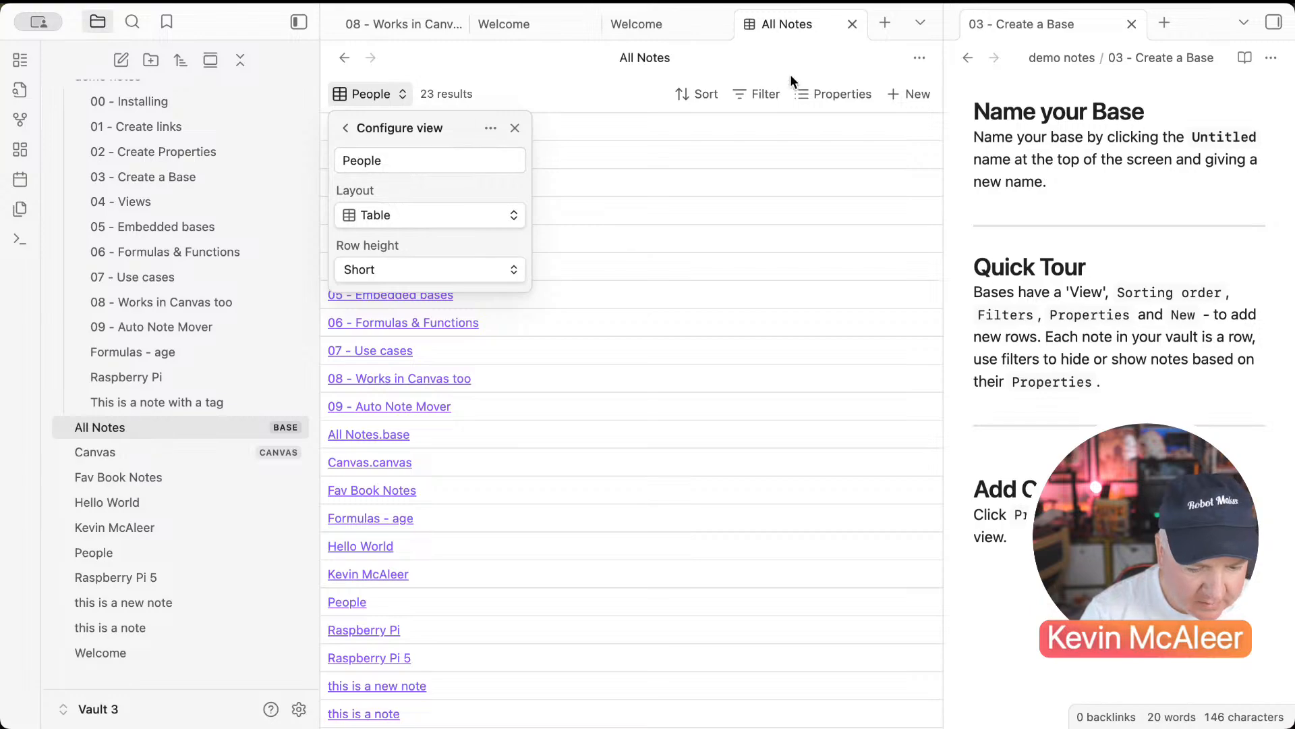
Step: Filter the People view to files that have the People tag
left_click(775, 93)
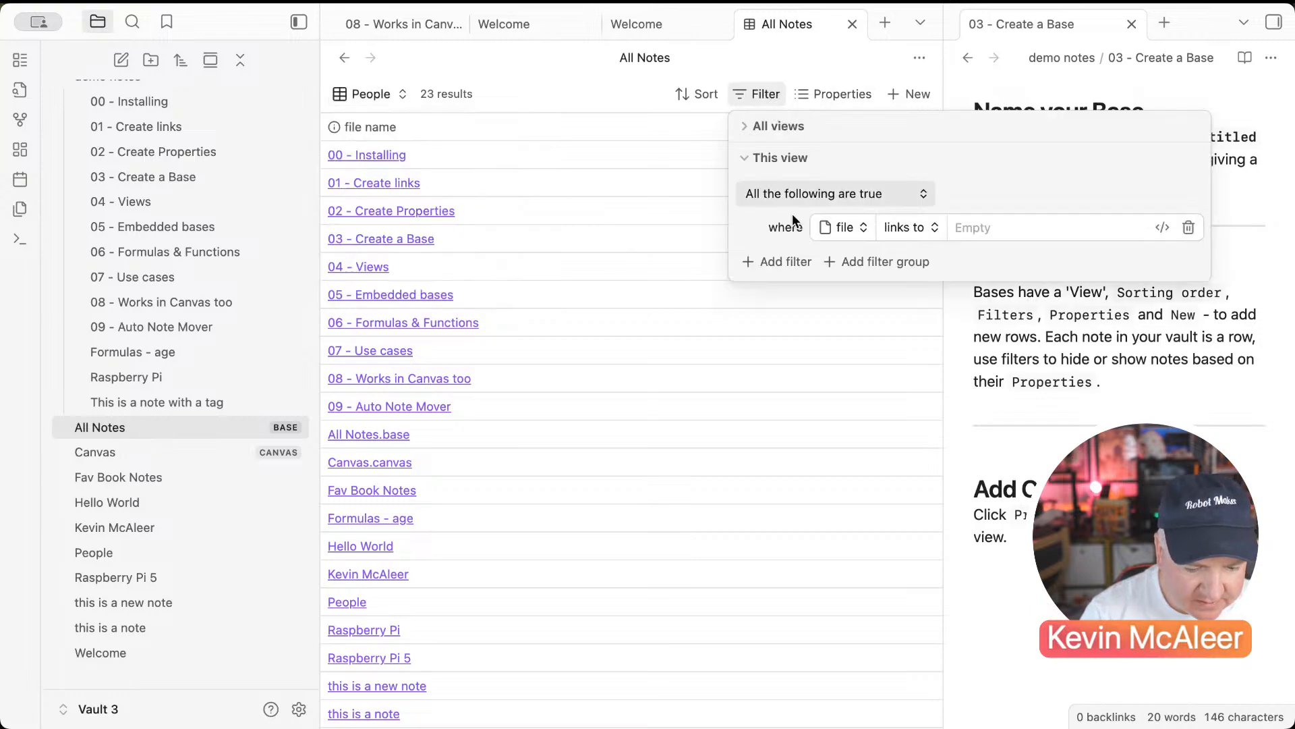
left_click(902, 229)
left_click(908, 349)
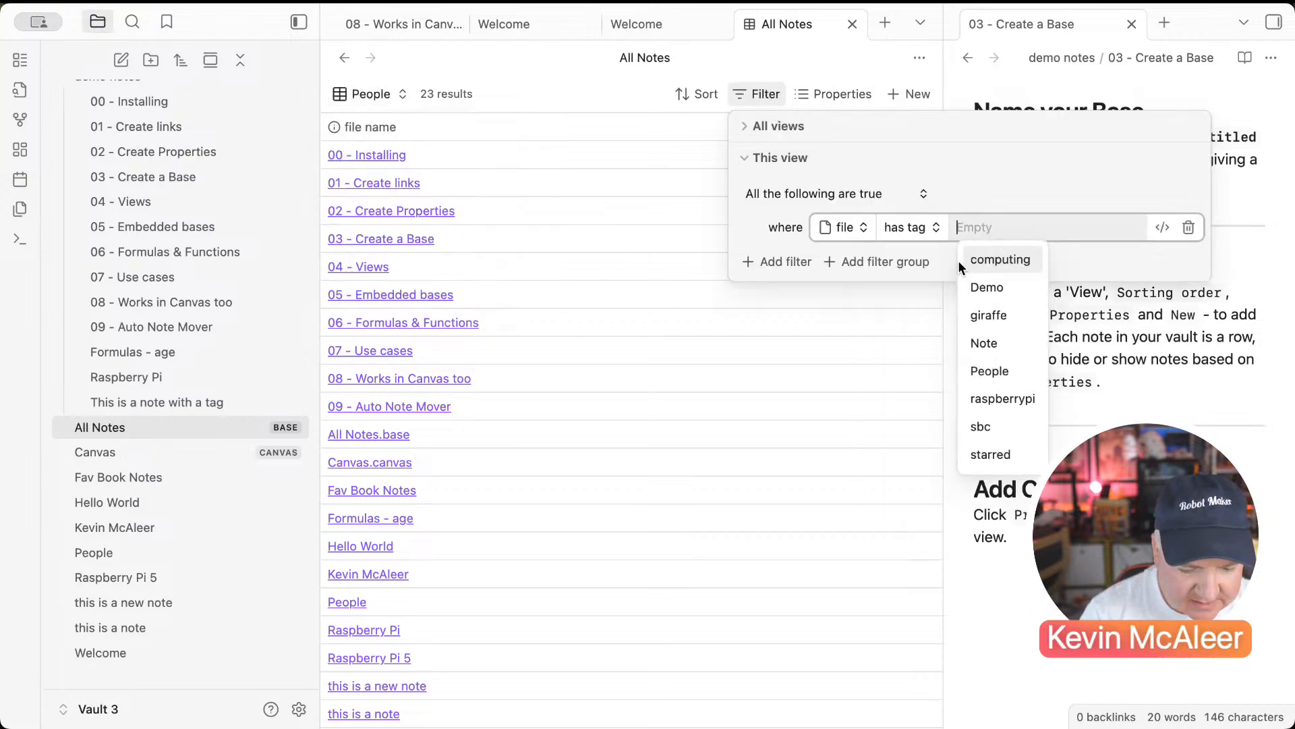
left_click(981, 370)
left_click(720, 337)
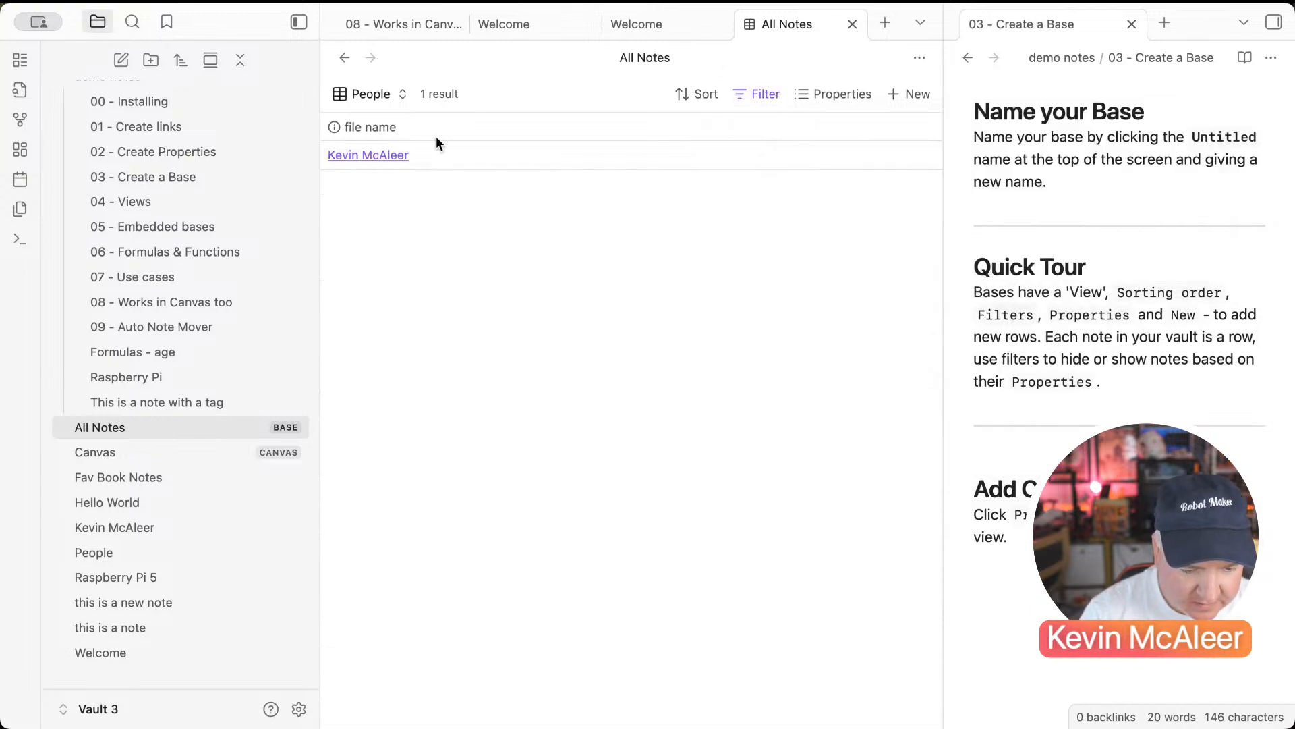
left_click(384, 94)
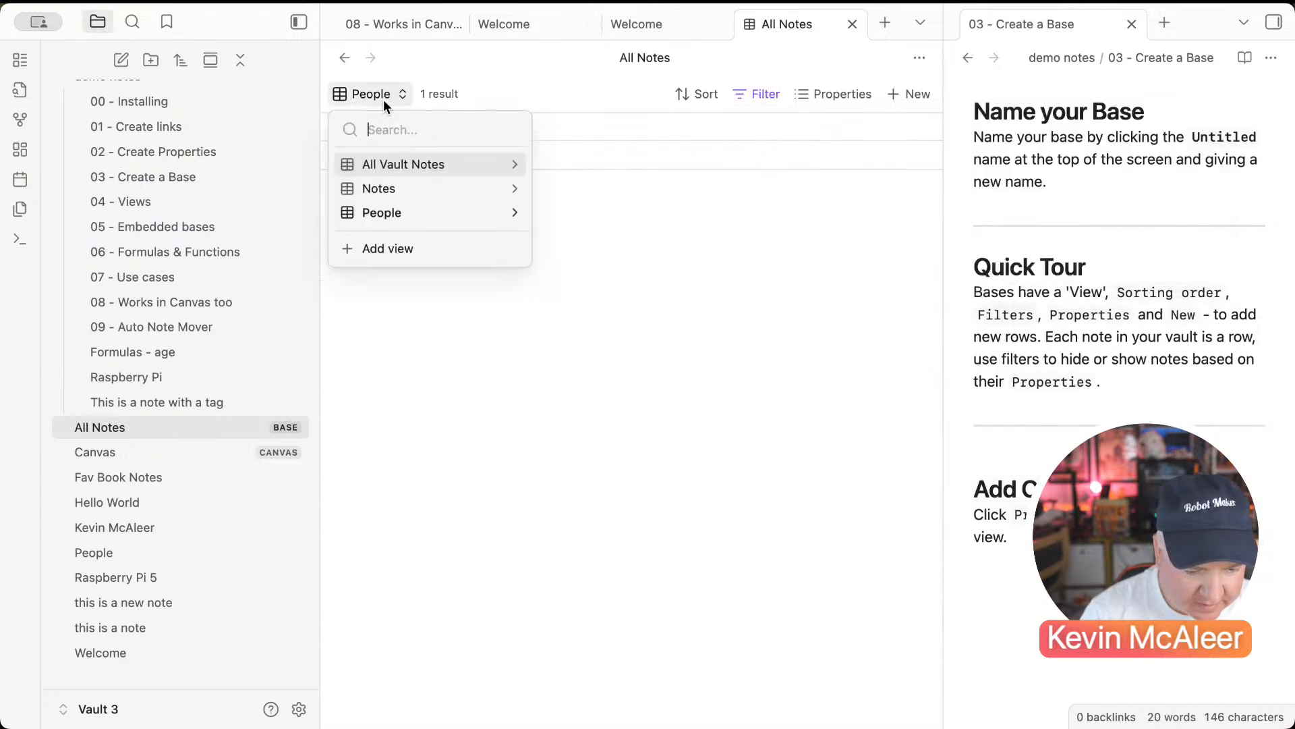
Step: In the Notes view, change the filter to file has tag Note
left_click(386, 193)
left_click(783, 95)
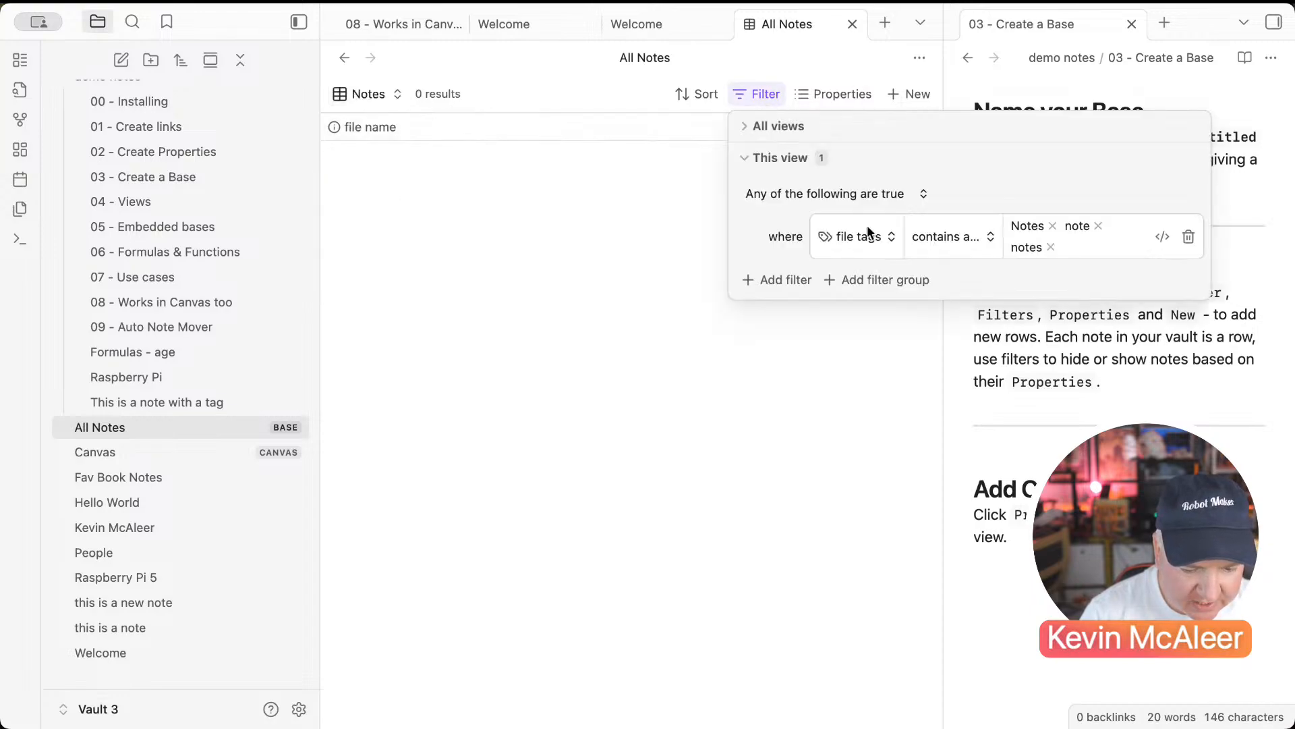
left_click(873, 238)
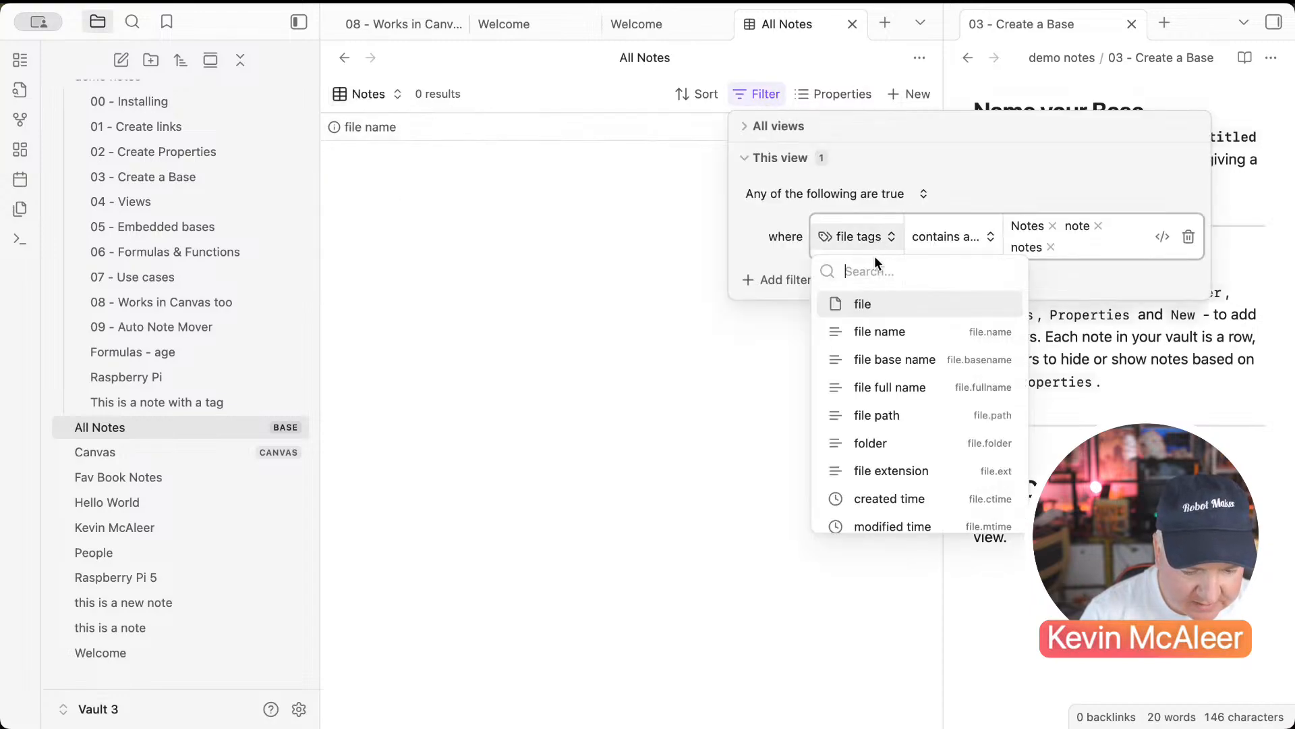
left_click(863, 303)
left_click(925, 359)
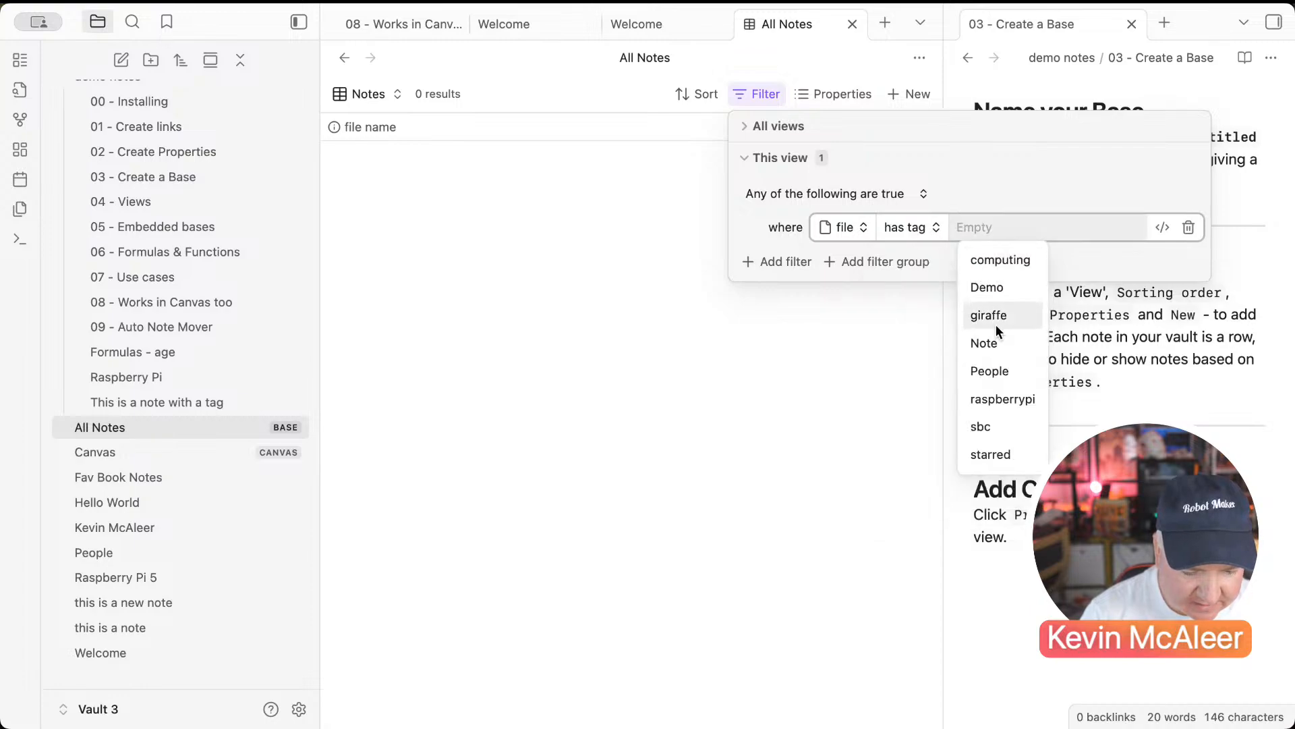
left_click(985, 343)
left_click(515, 244)
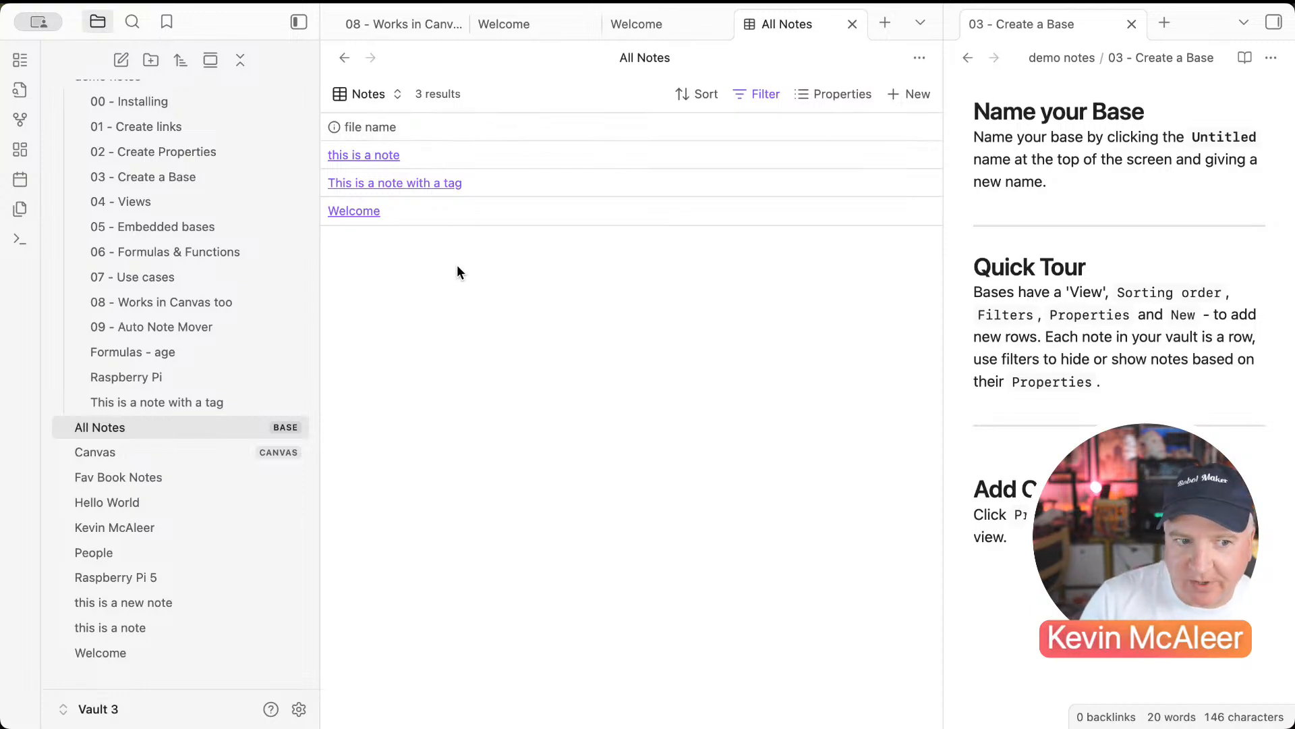
Step: Show tags, date and authors columns in Notes view and date 'this is a note' 24/08/2025
left_click(810, 95)
left_click(809, 525)
left_click(809, 502)
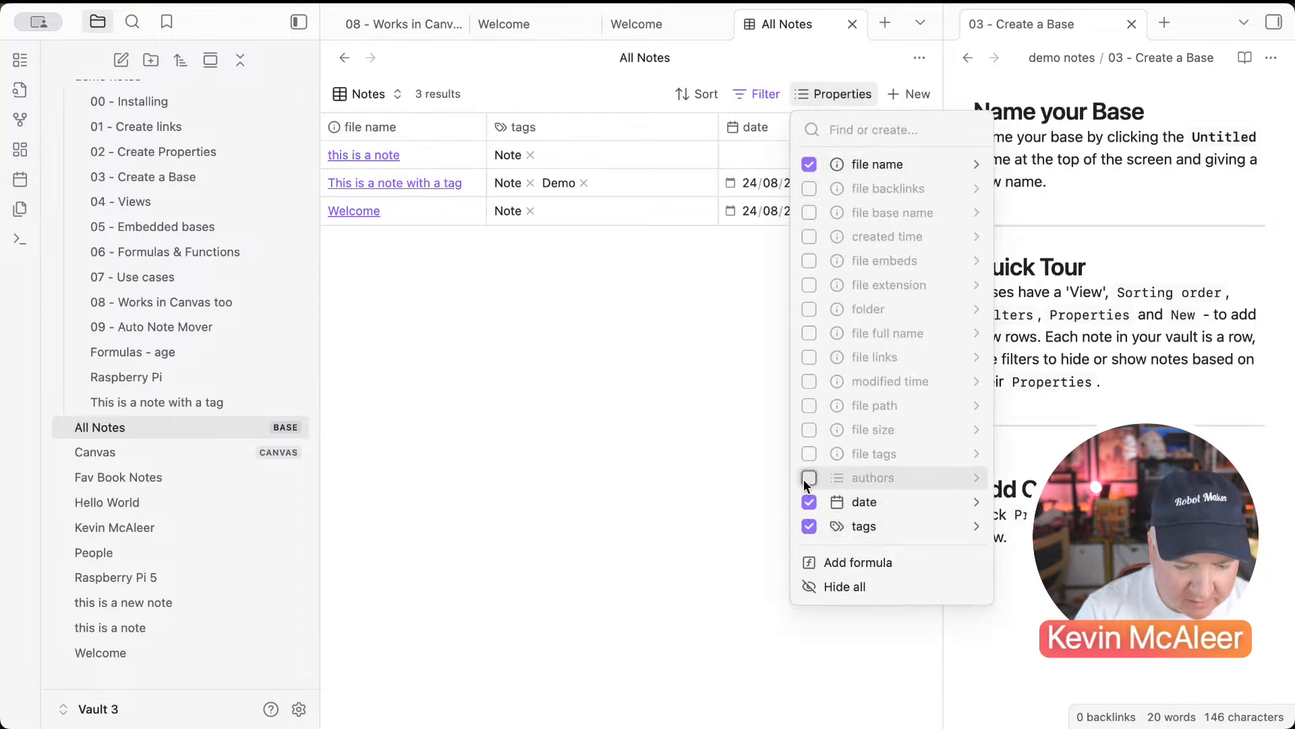
left_click(809, 478)
left_click(715, 363)
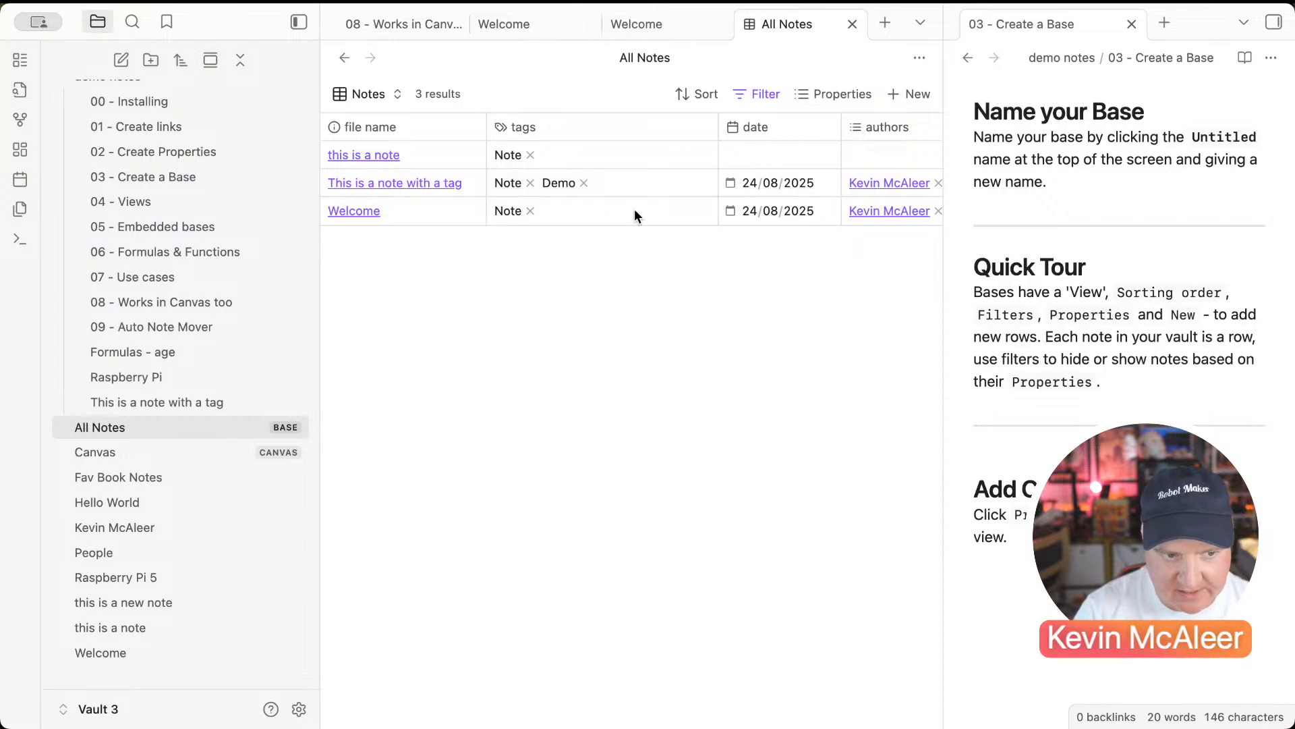
left_click(731, 156)
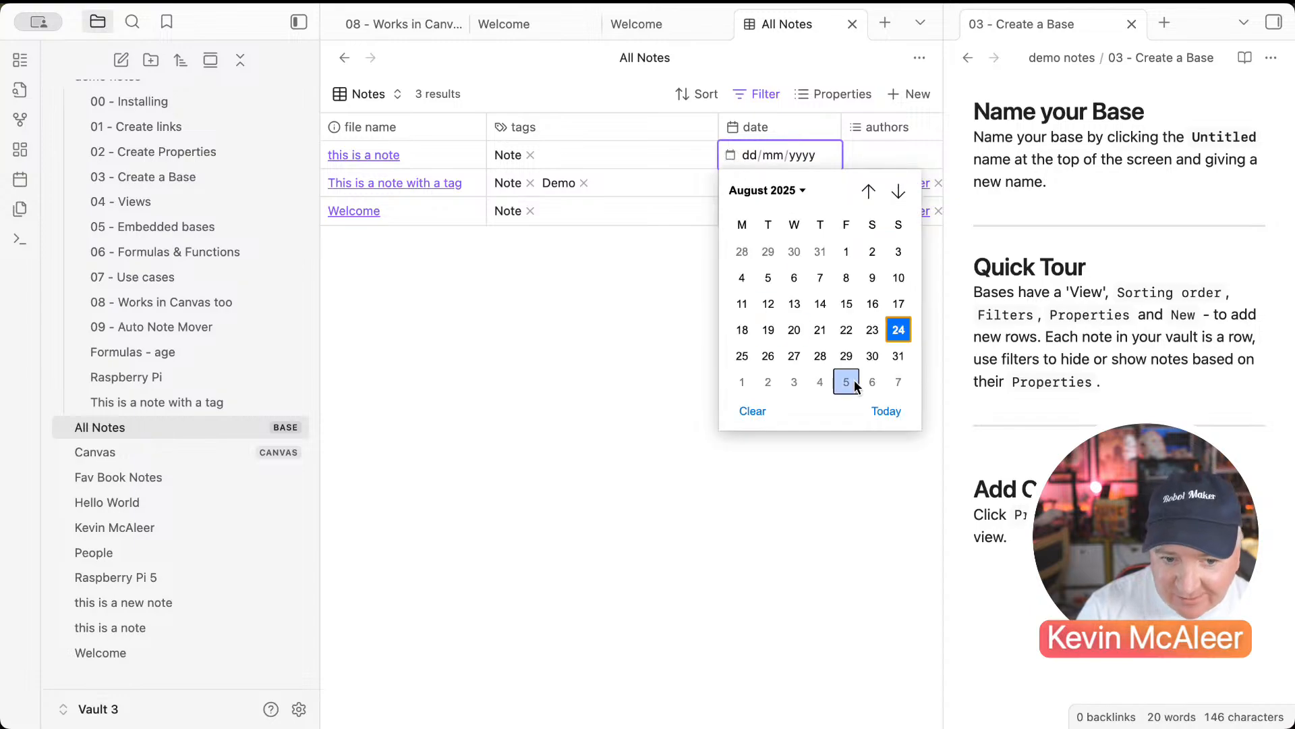
left_click(886, 411)
Step: Fill in the suggested author for 'this is a note', then return to All Notes' All Vault Notes view
left_click(864, 154)
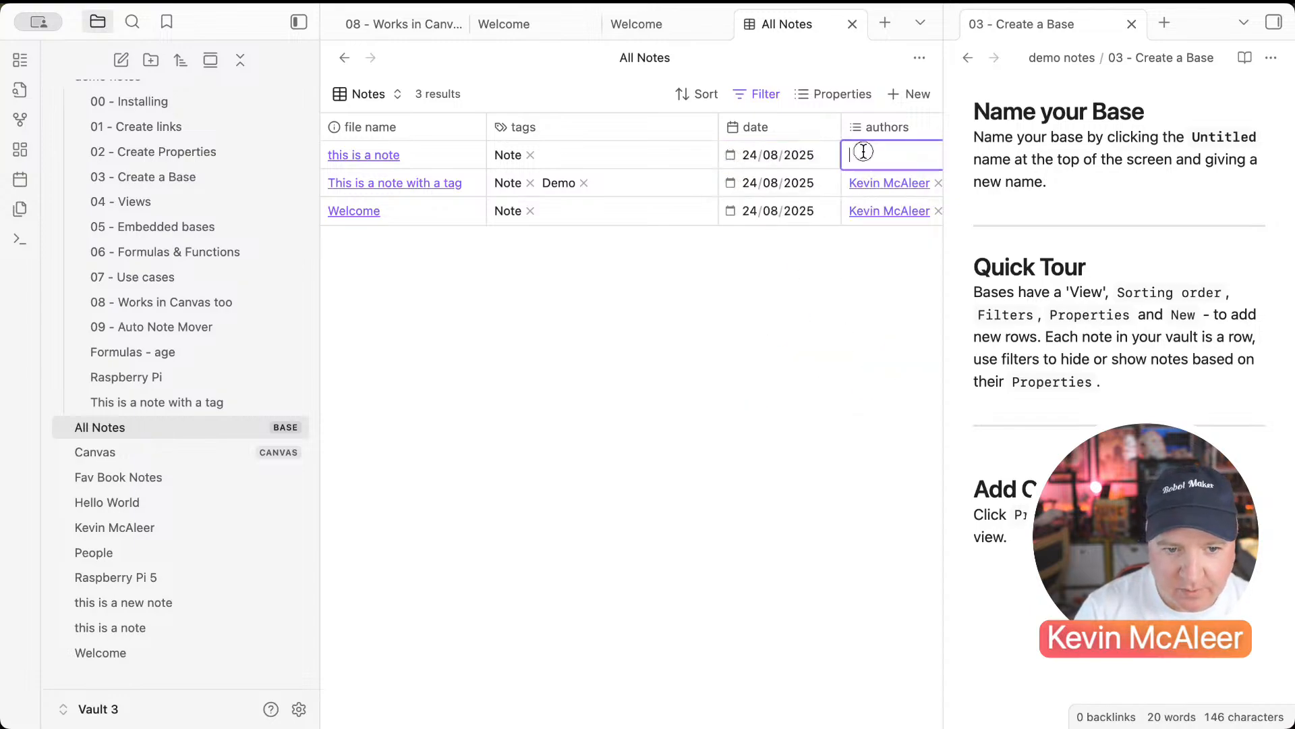
left_click(873, 184)
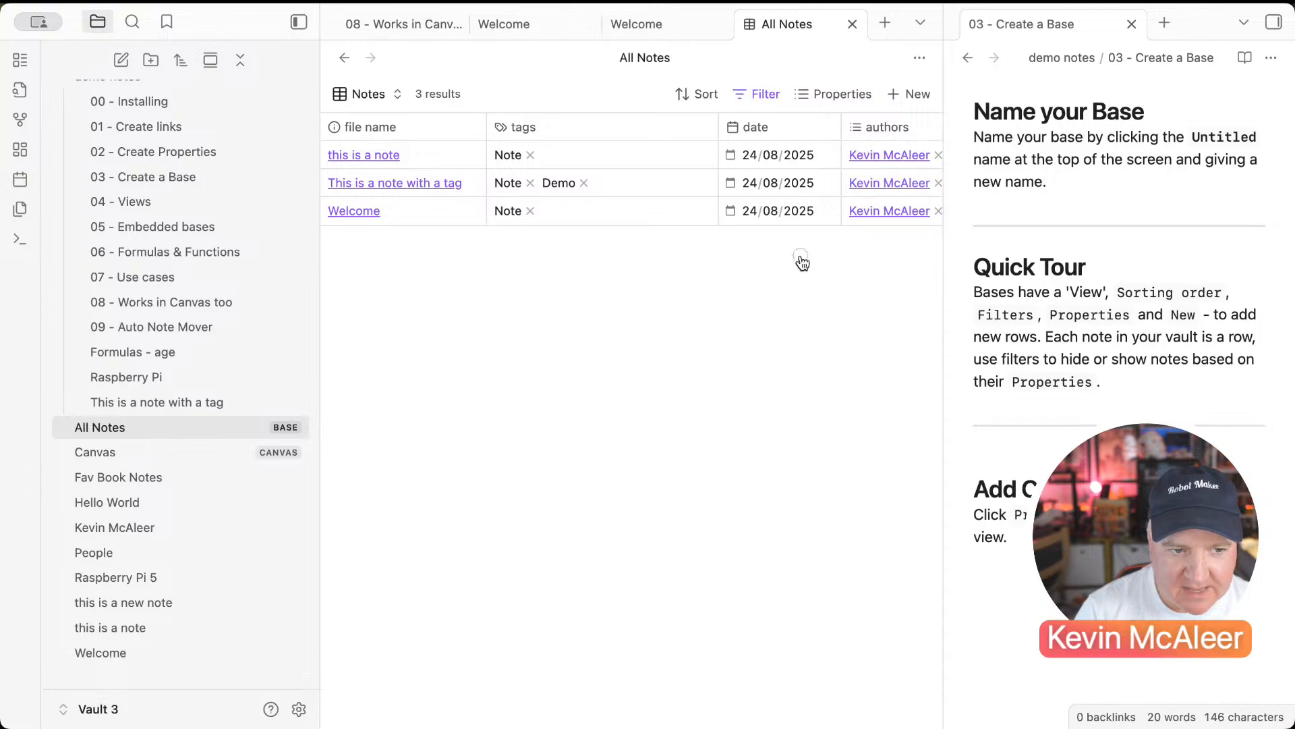
left_click(389, 155)
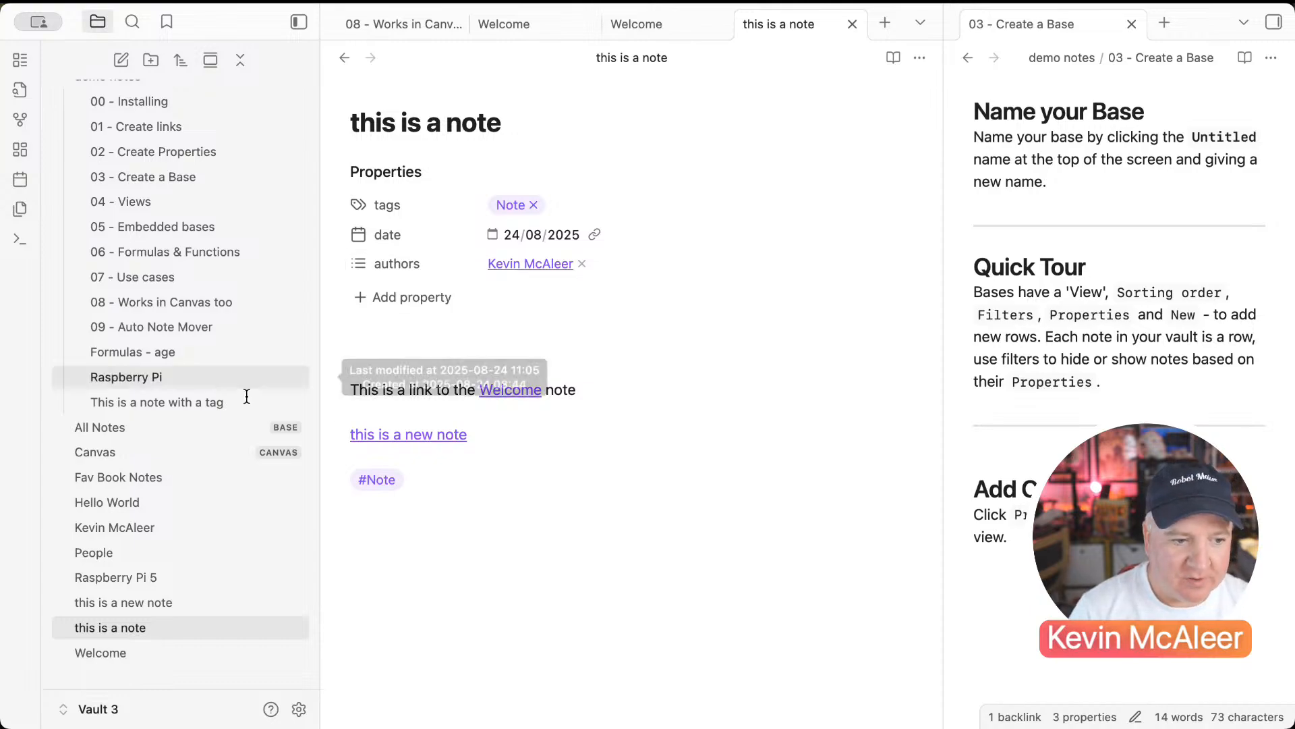
left_click(184, 426)
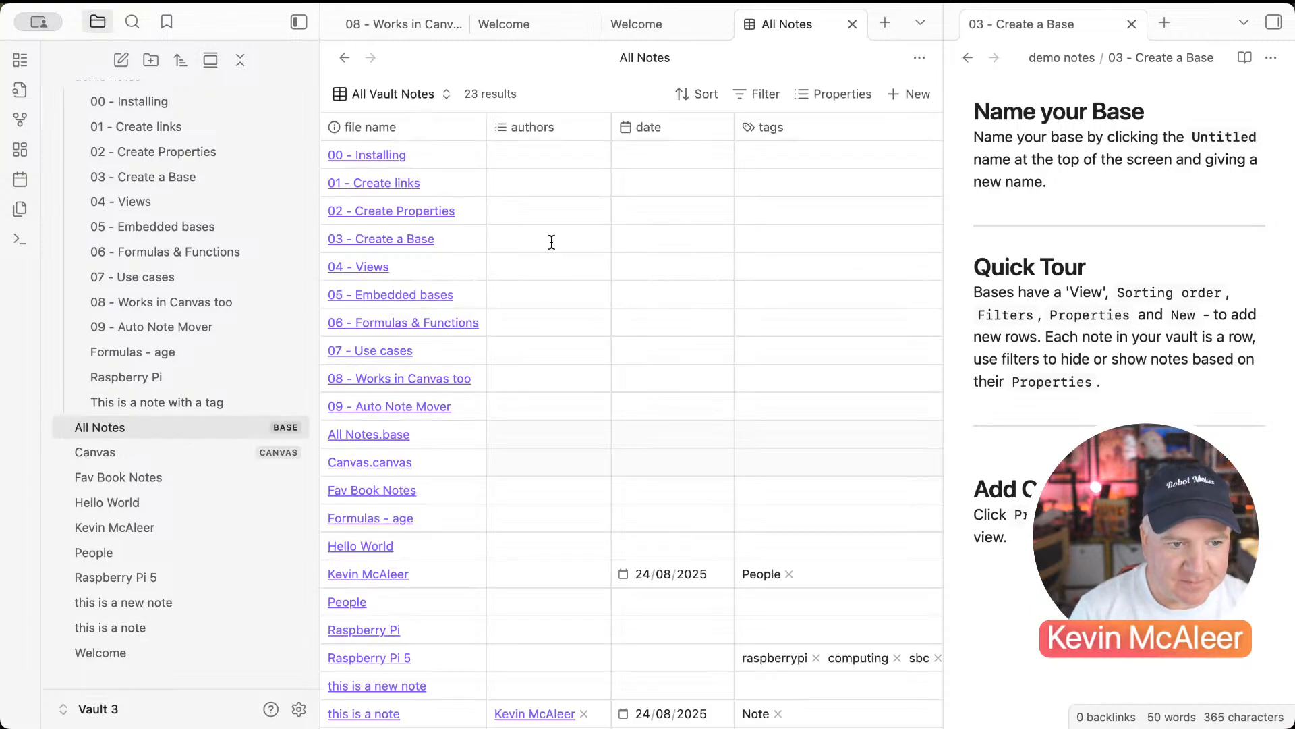
left_click(402, 100)
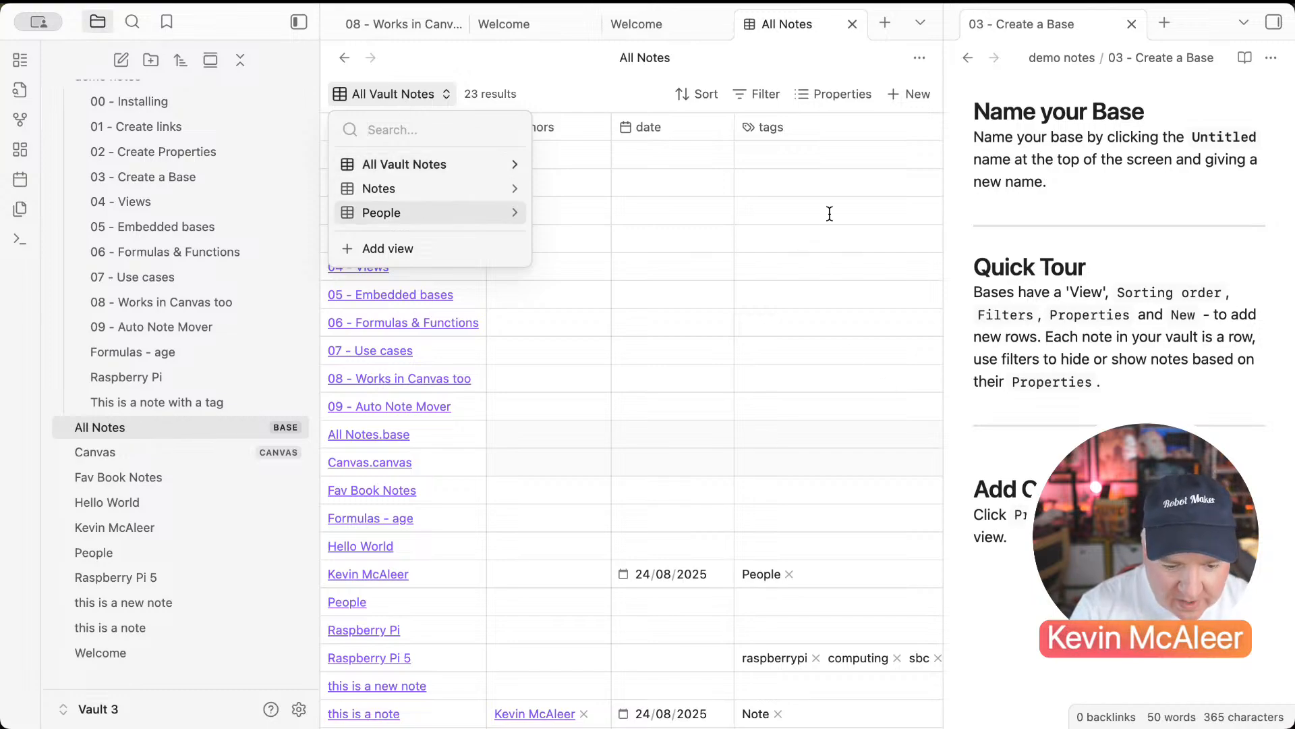
left_click(821, 98)
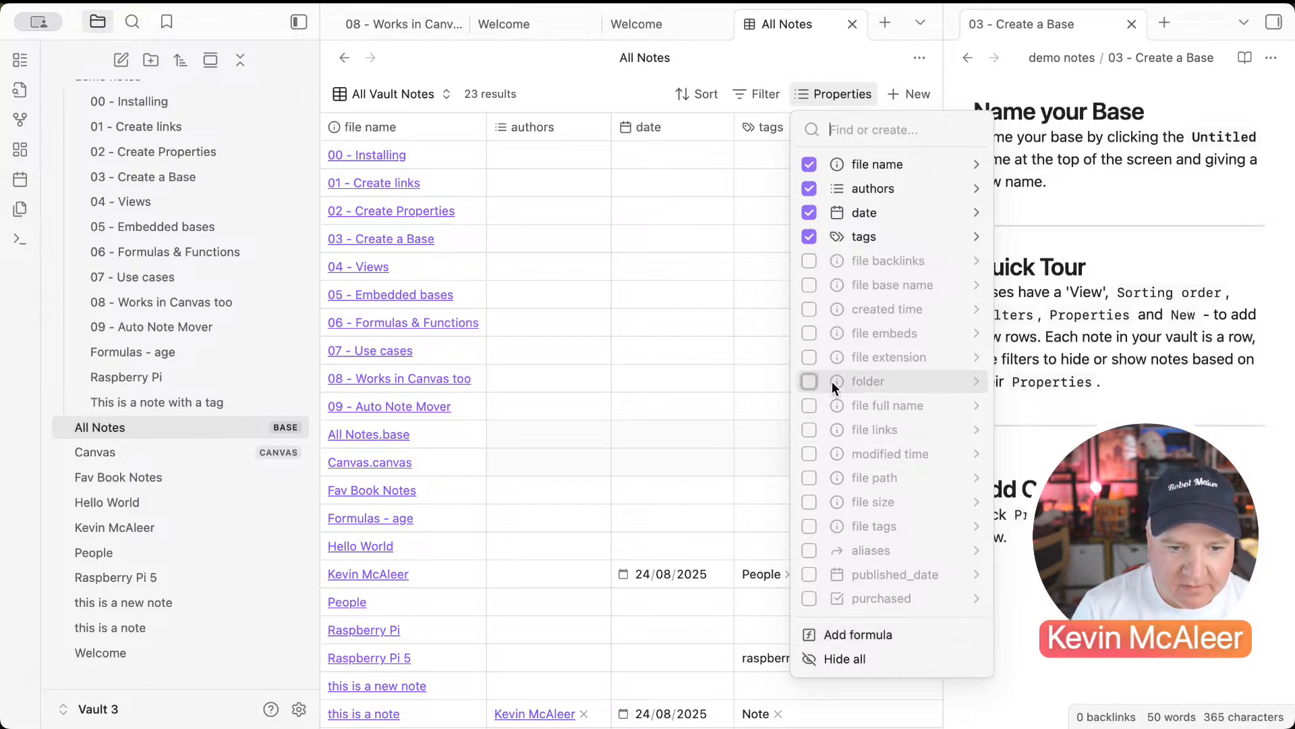
left_click(811, 379)
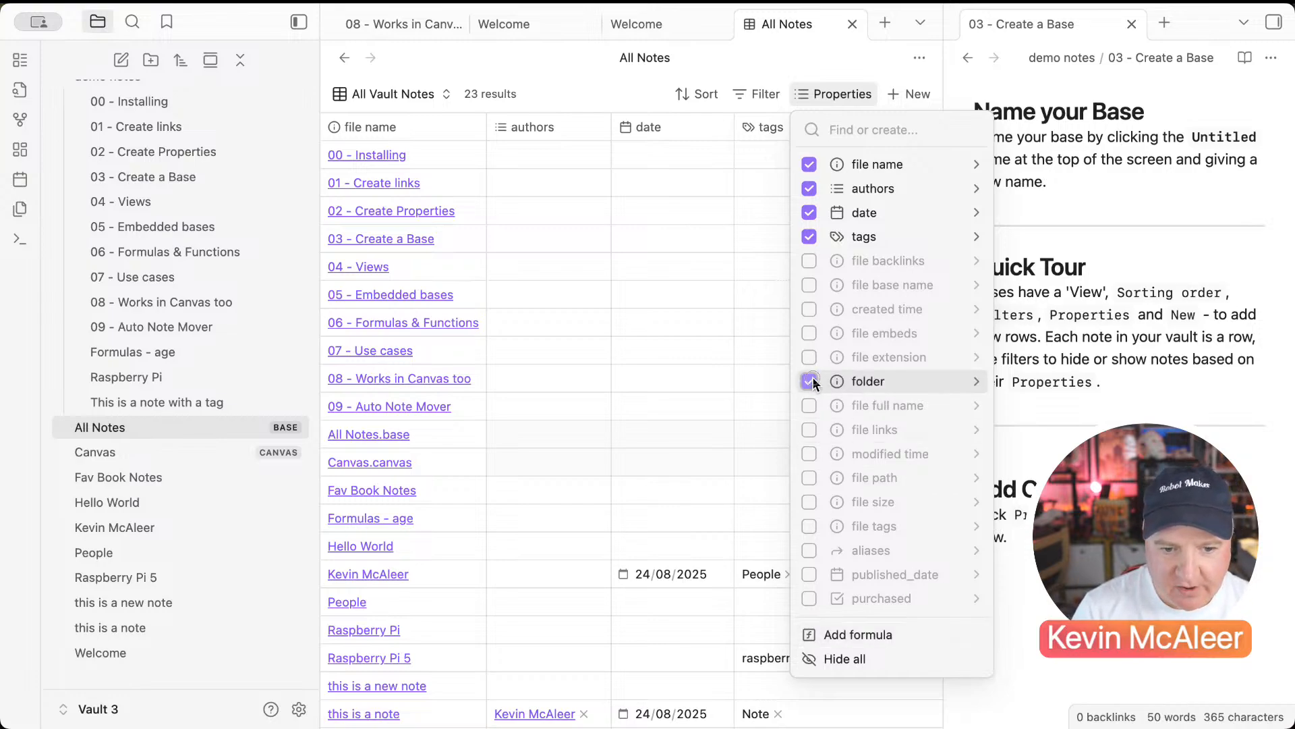
left_click(812, 376)
left_click(806, 428)
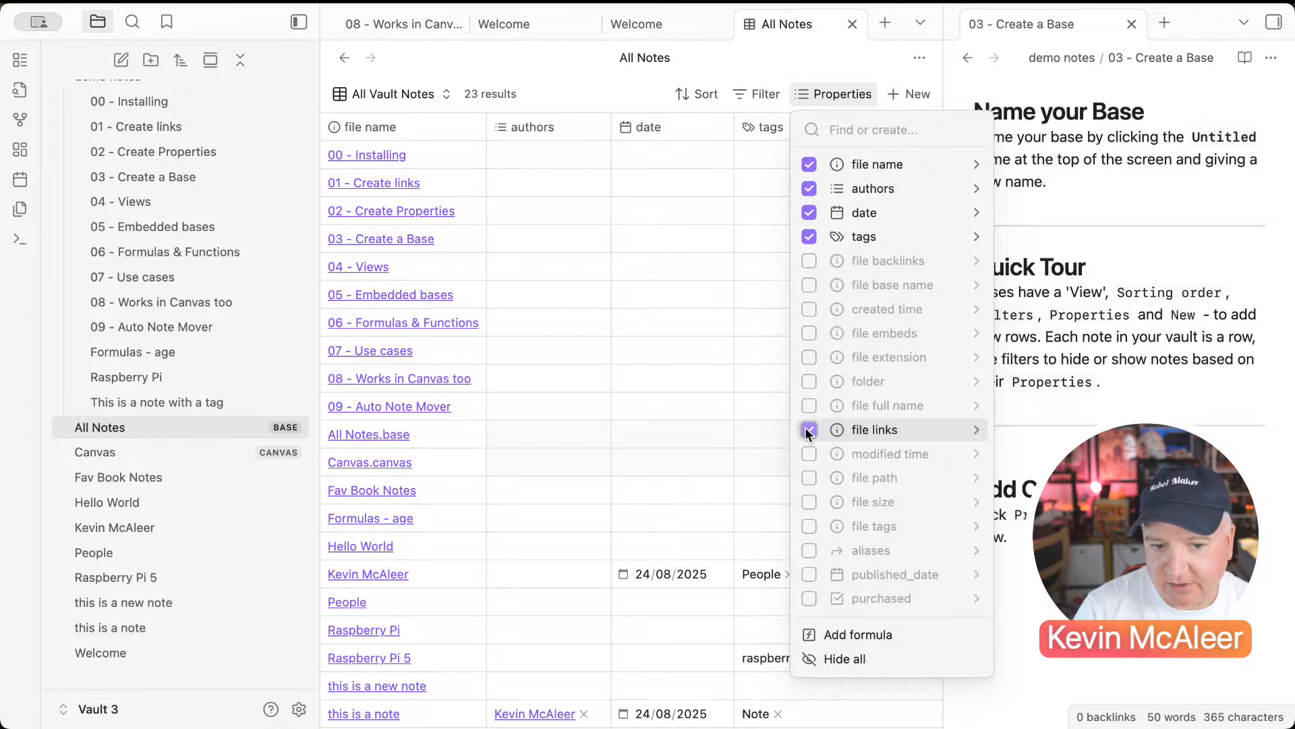
left_click(806, 429)
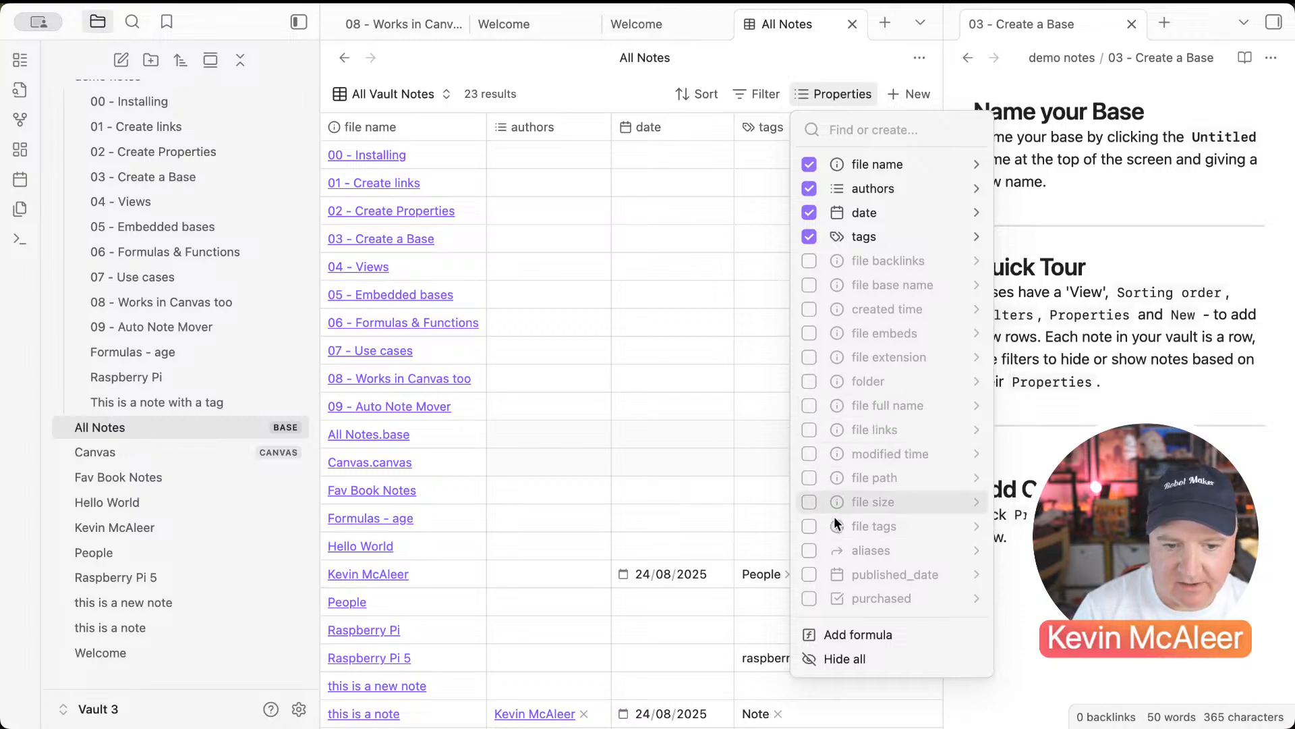
left_click(744, 266)
left_click(726, 217)
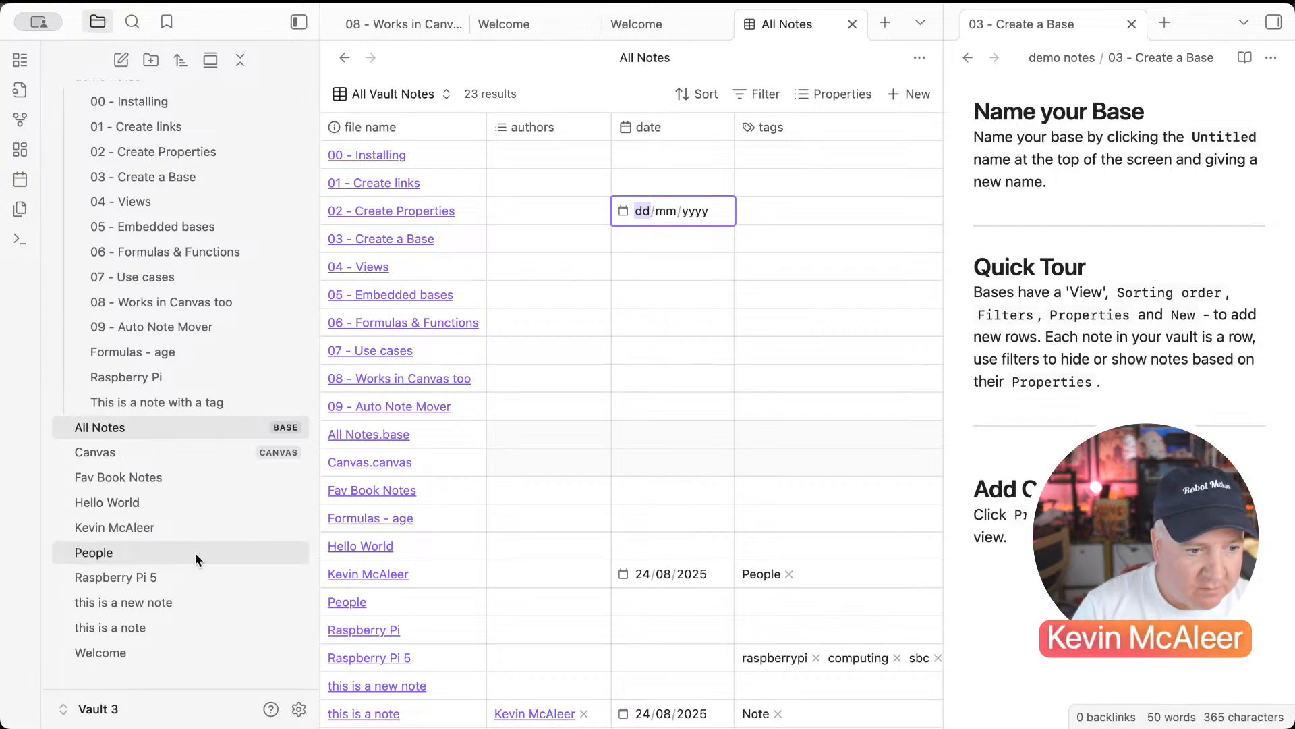
Step: Add a #starred tag below #Note in the Welcome note, then return to All Notes
left_click(172, 650)
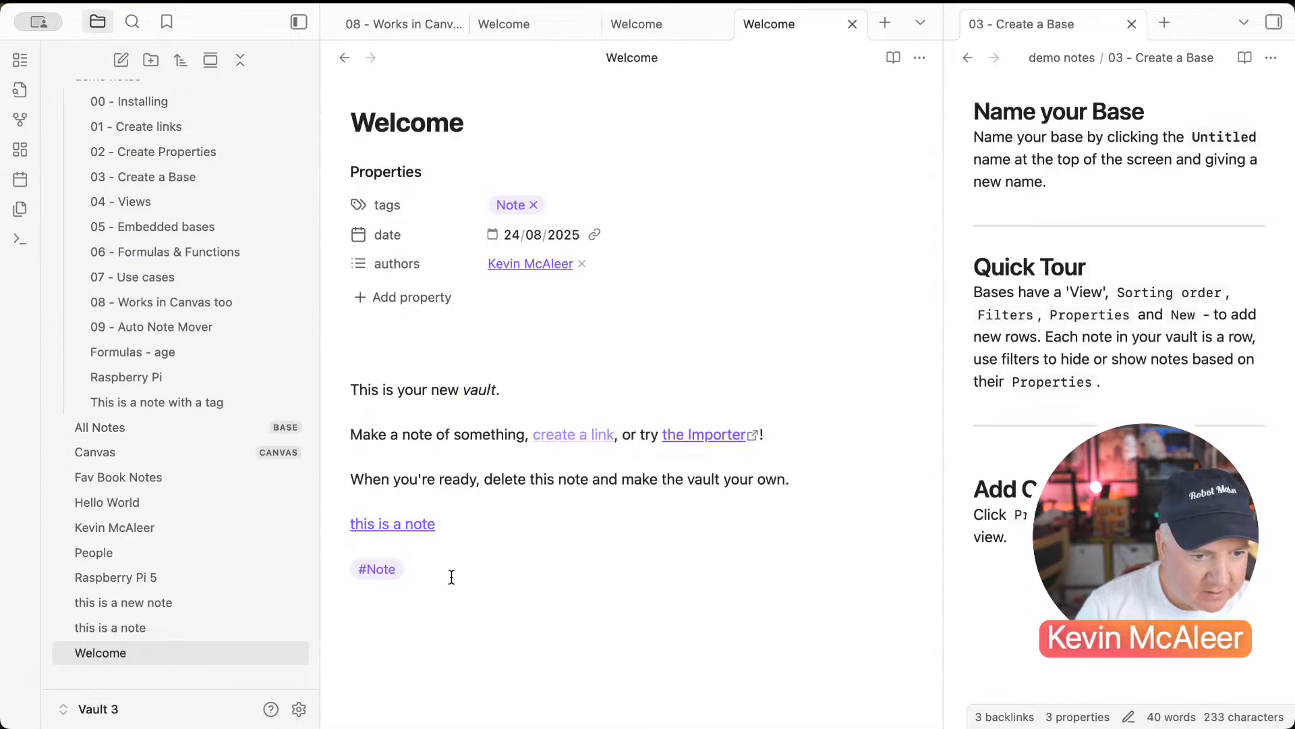
type("#star")
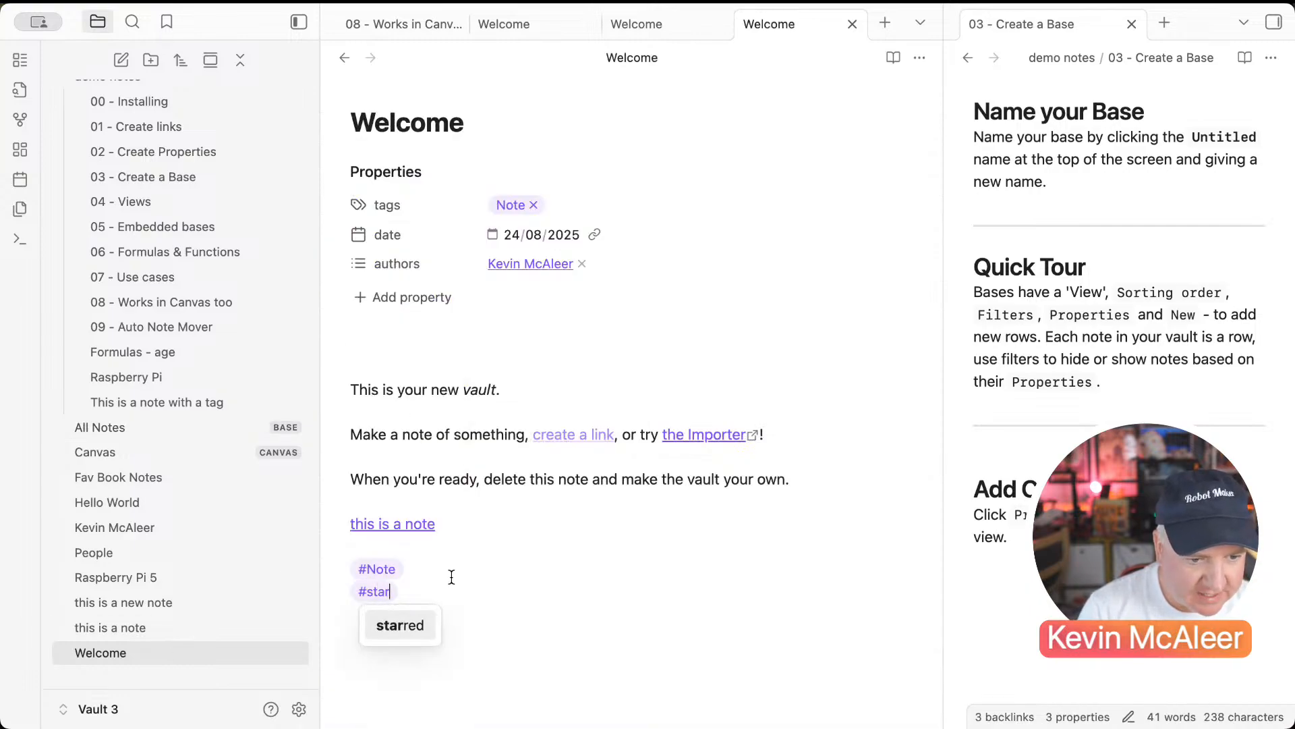
type("red")
key("Return")
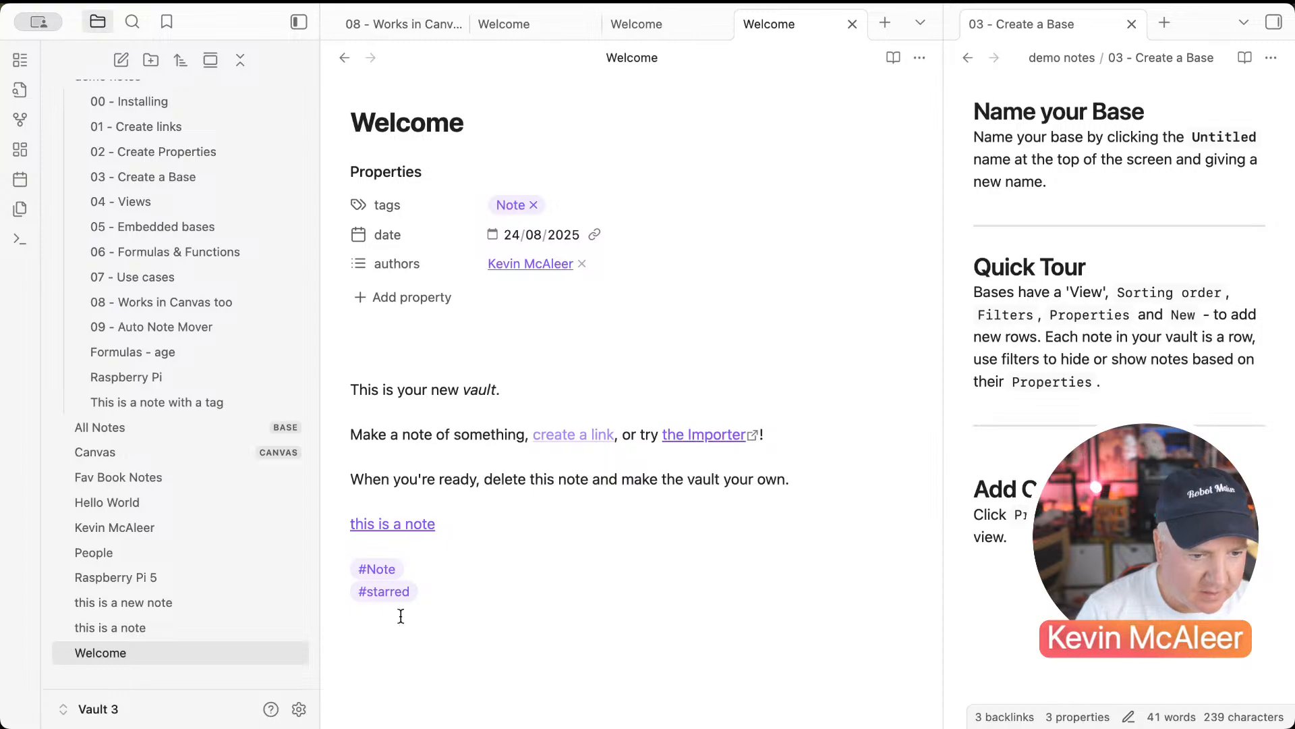
left_click(148, 432)
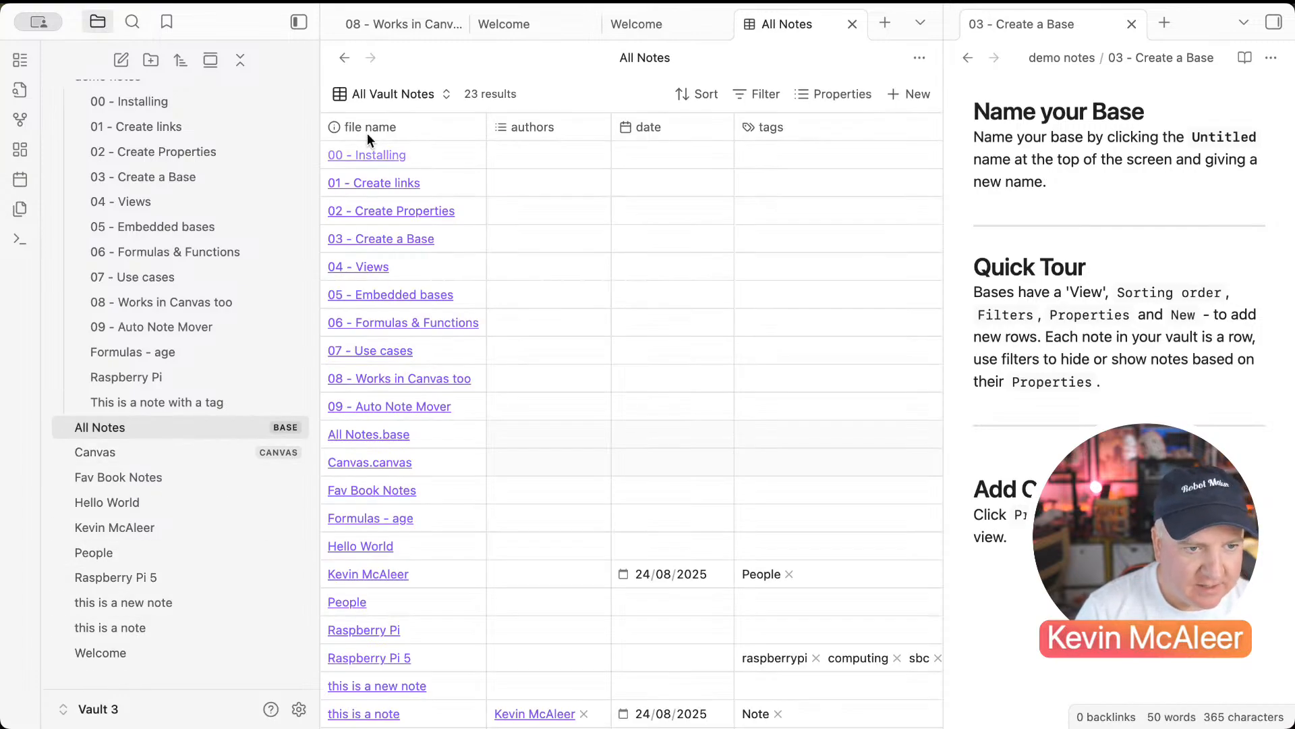
Step: Open the 04 - Views note beside the All Notes base
left_click(358, 100)
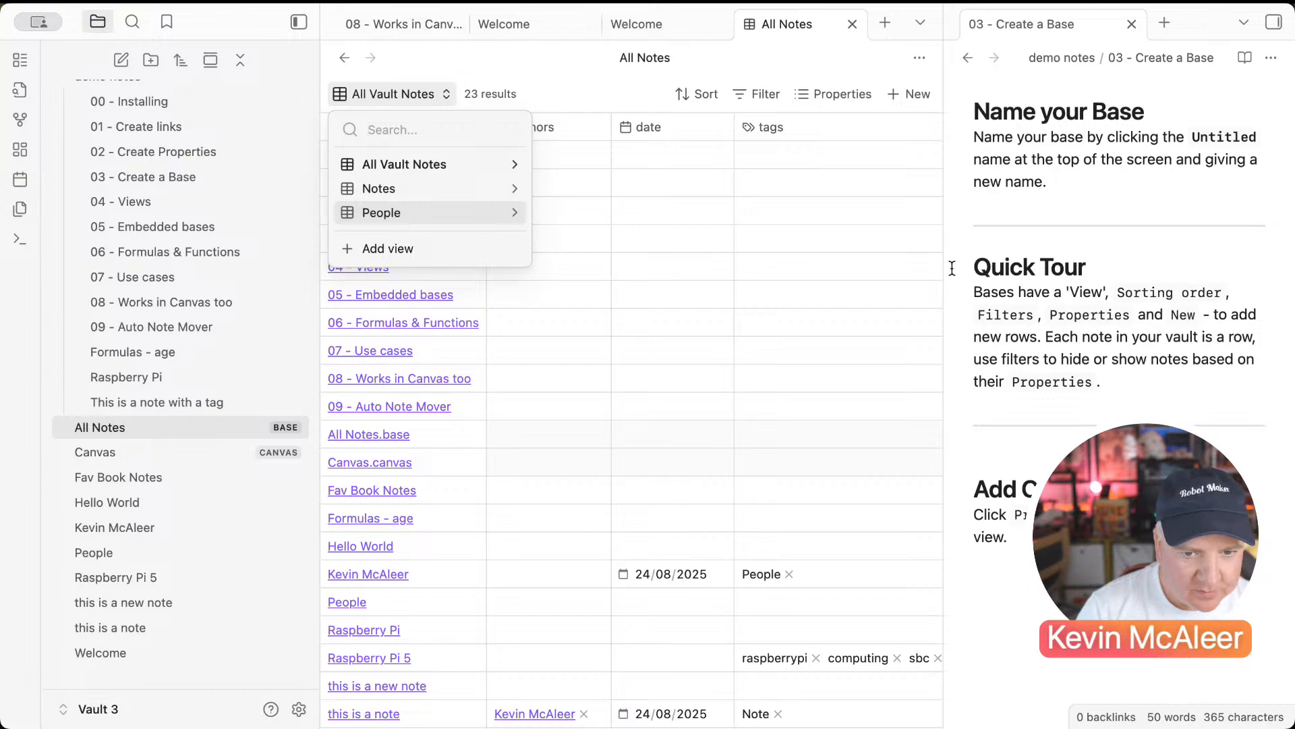
left_click(1022, 268)
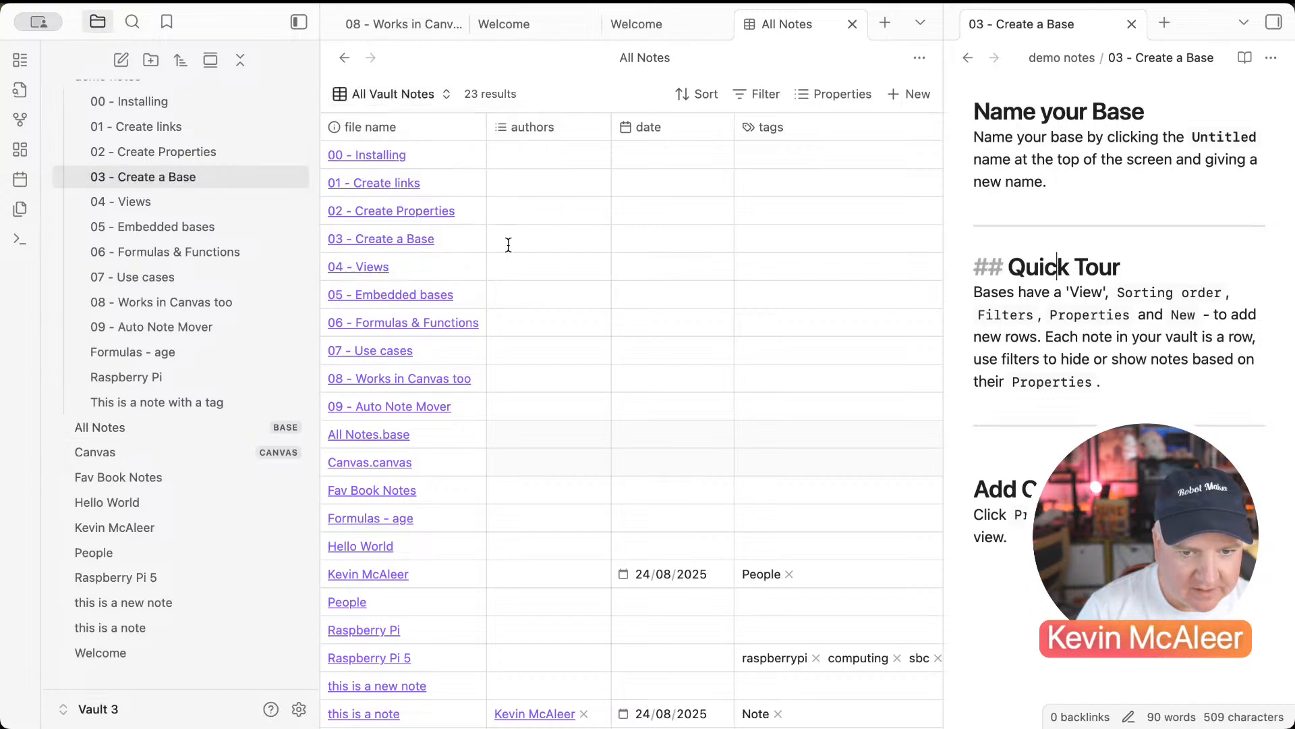
left_click(130, 202)
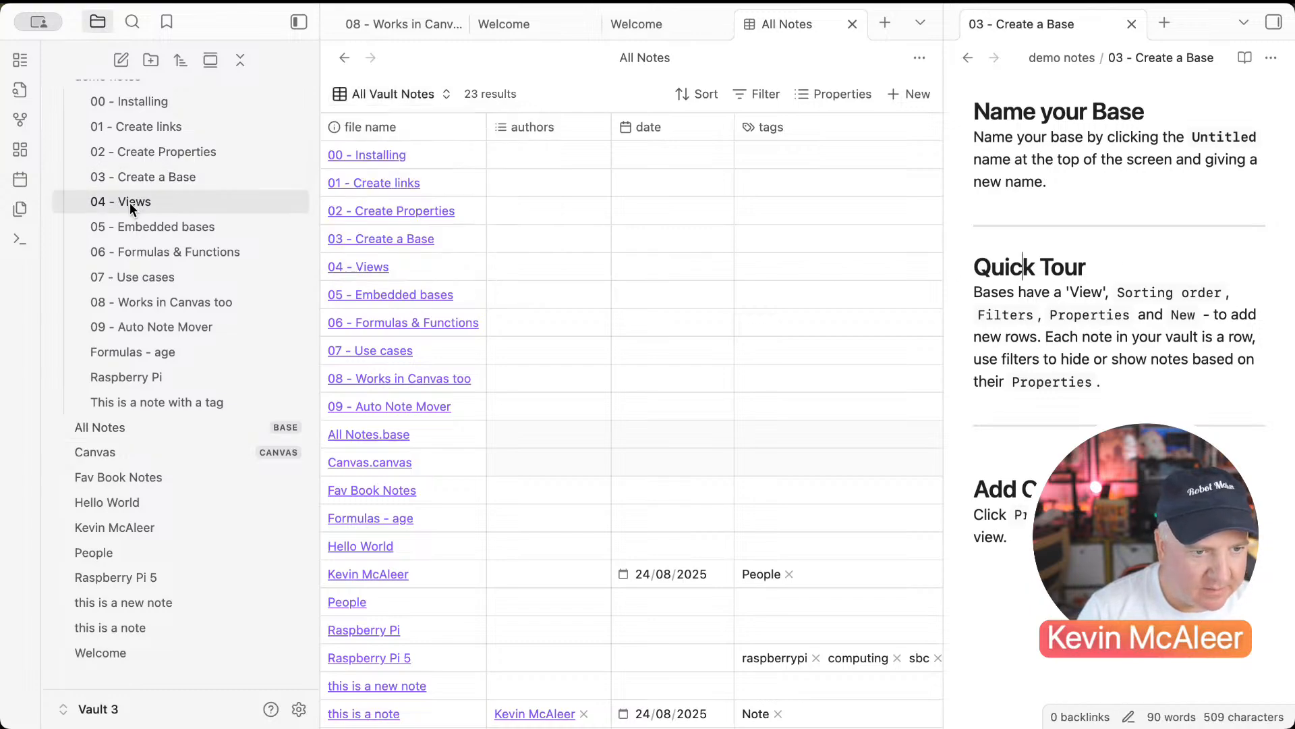
left_click(488, 238)
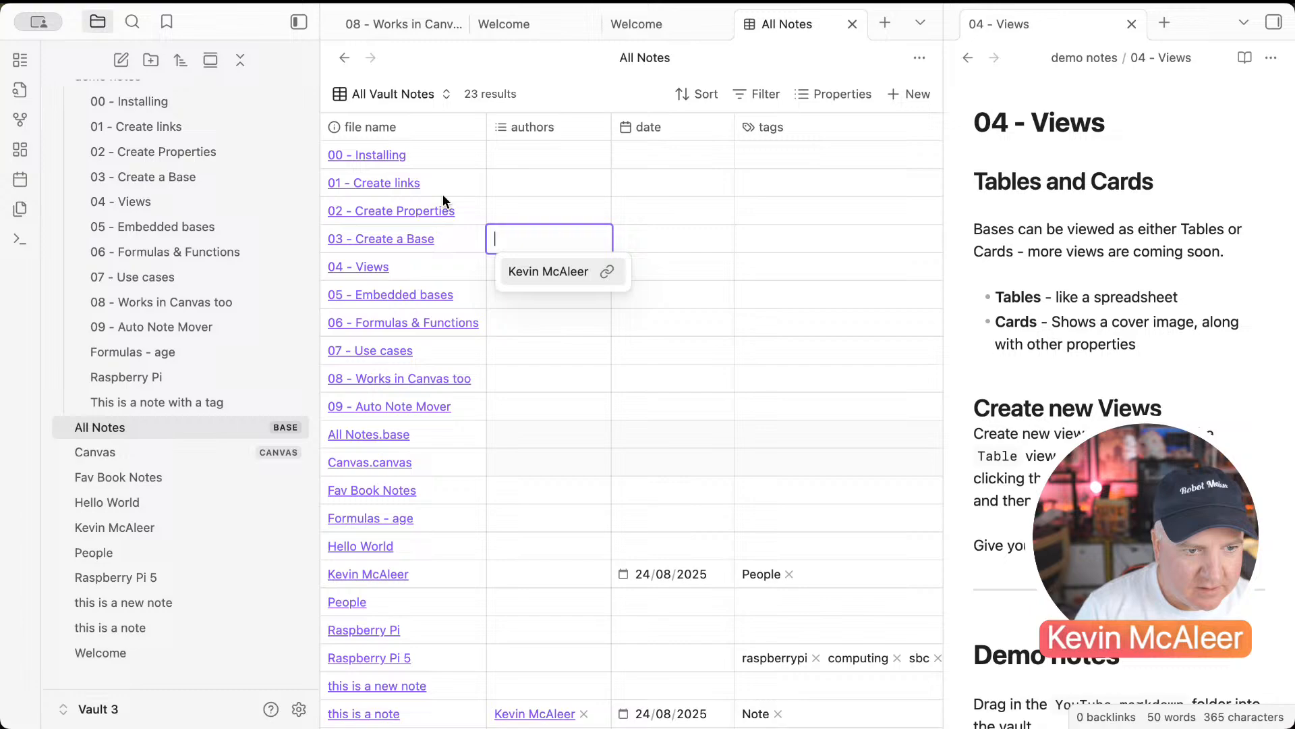
left_click(394, 100)
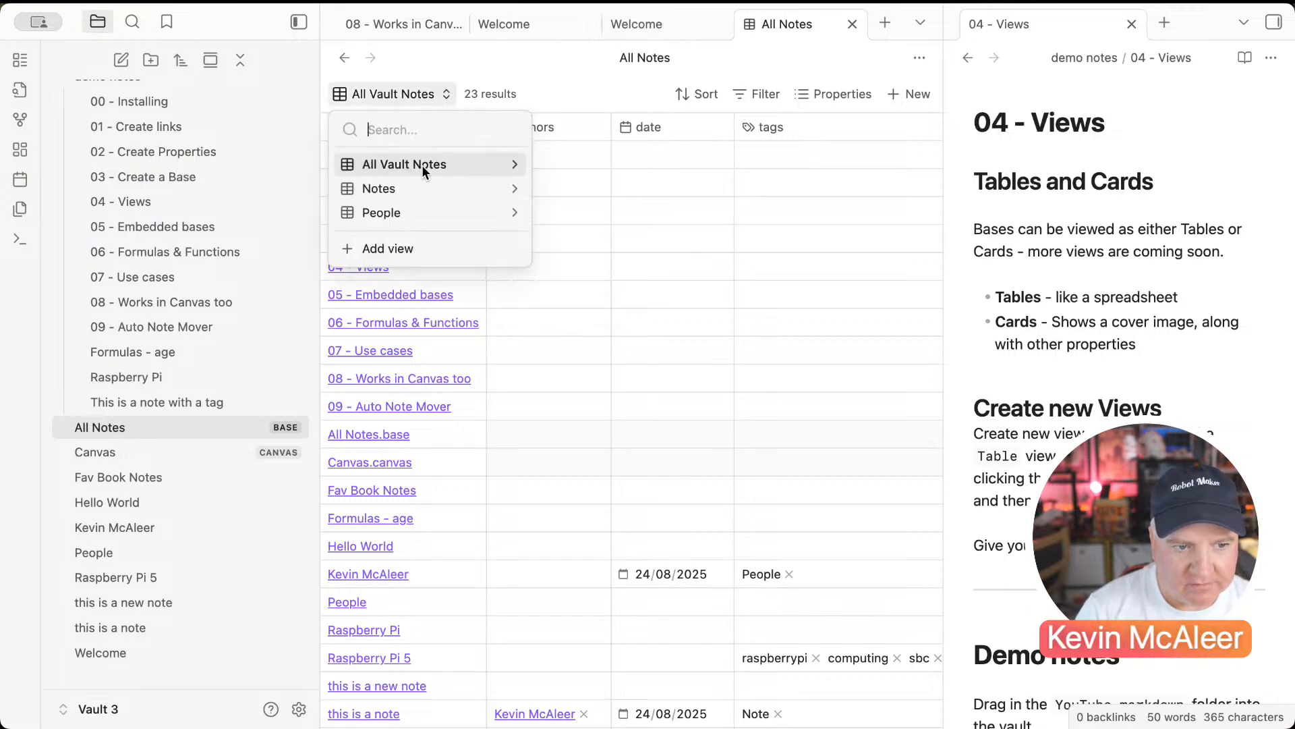
left_click(463, 169)
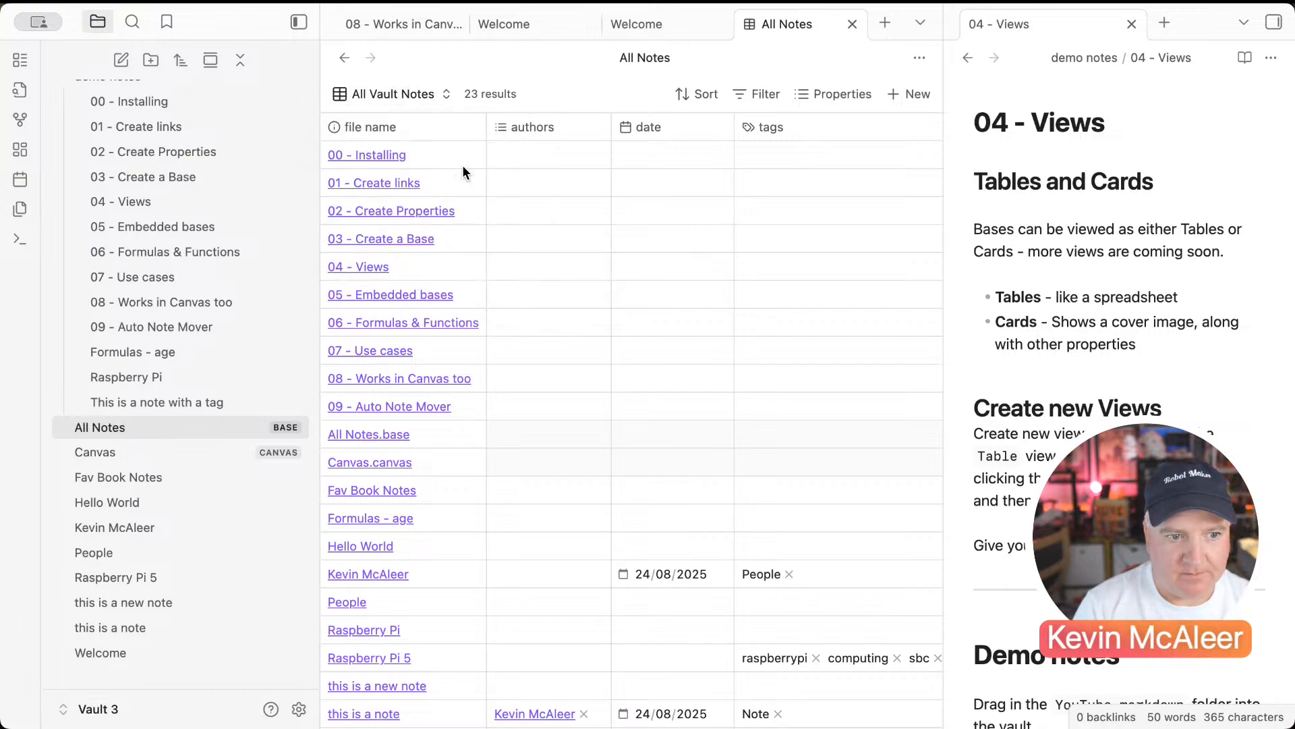
Step: Duplicate the All Vault Notes view and rename the copy Starred Notes
left_click(437, 95)
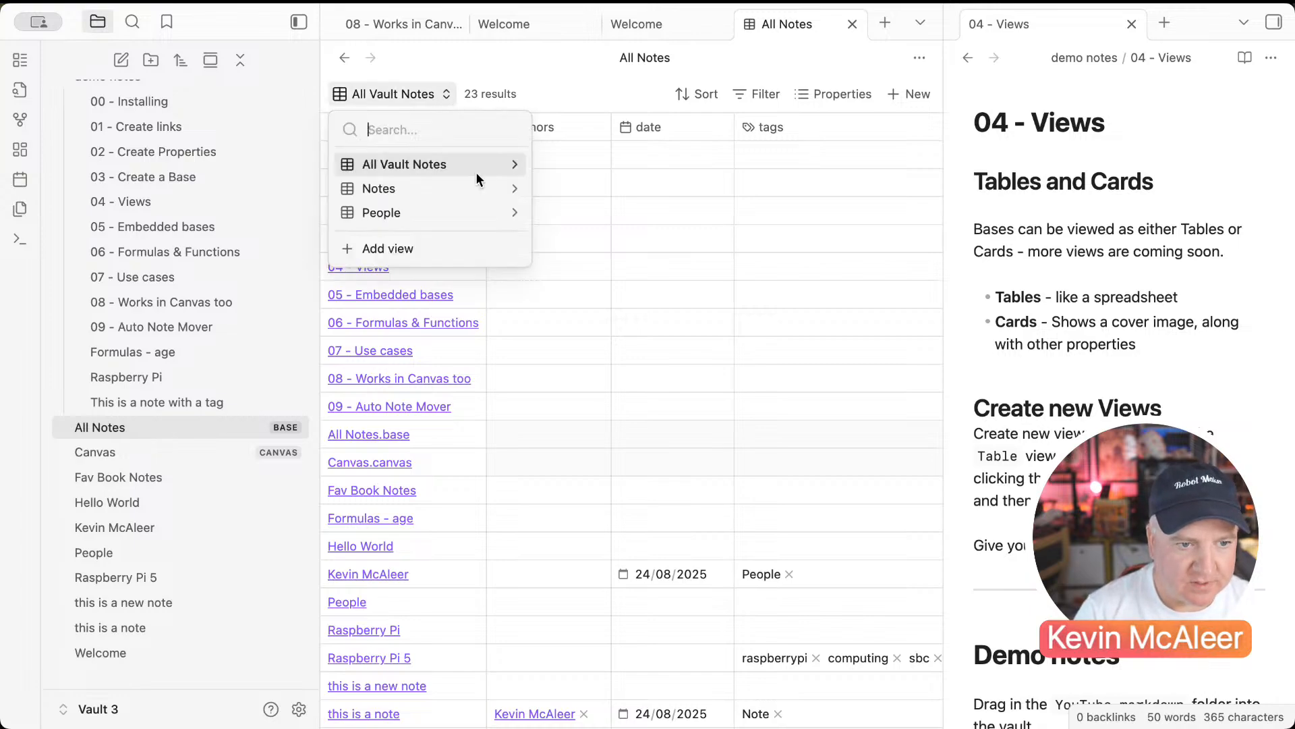
left_click(514, 164)
left_click(491, 128)
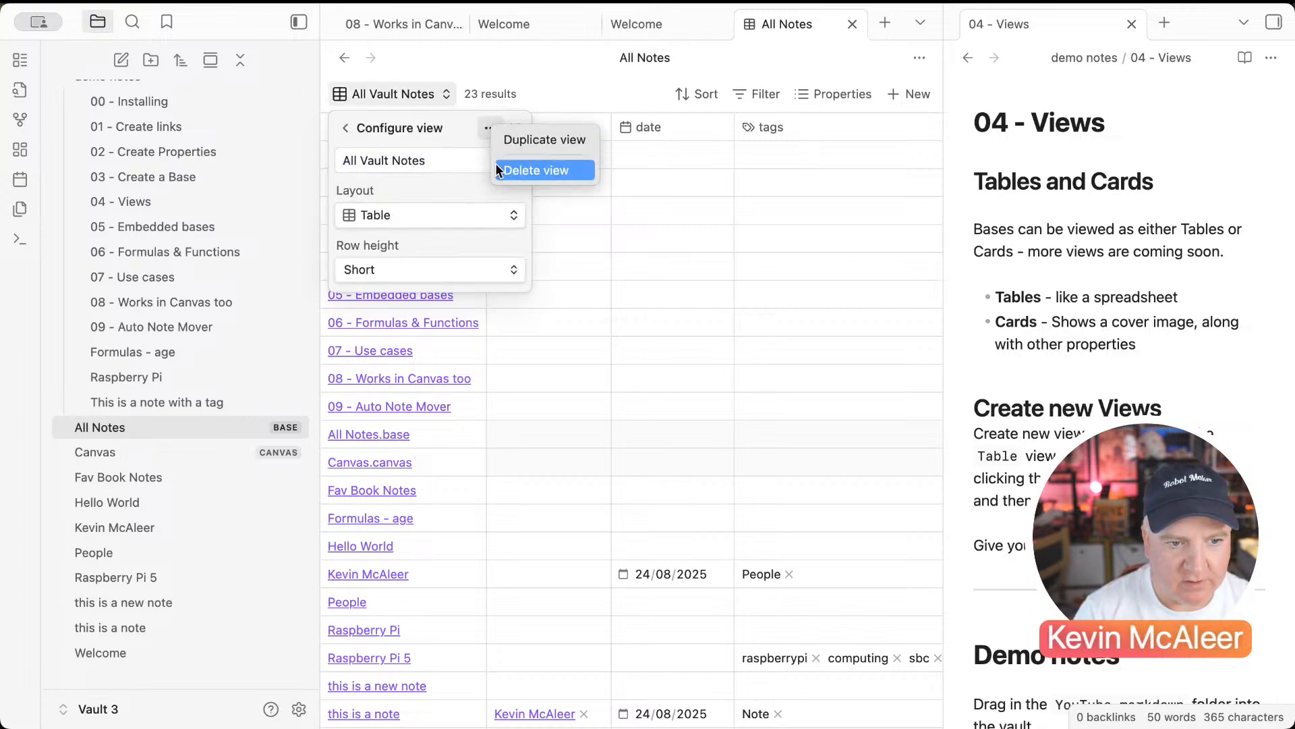
left_click(508, 144)
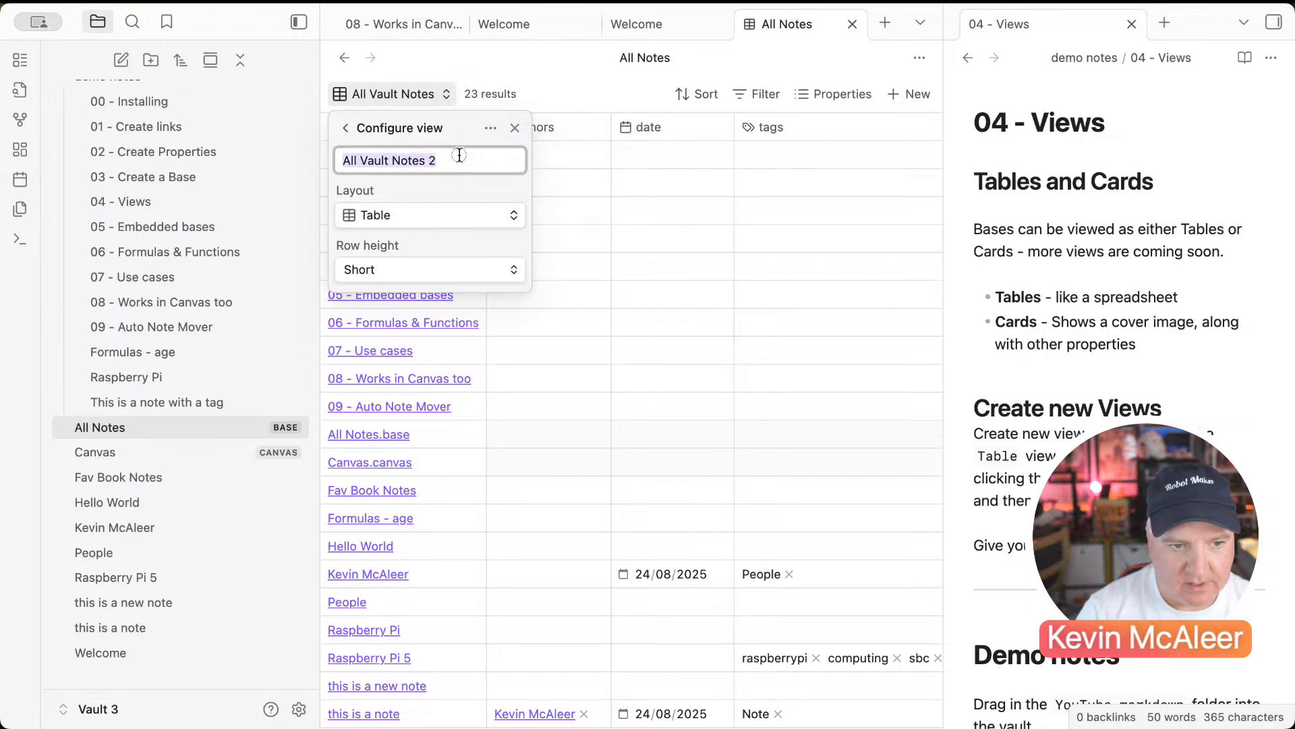
left_click_drag(459, 153, 310, 152)
type("Sta")
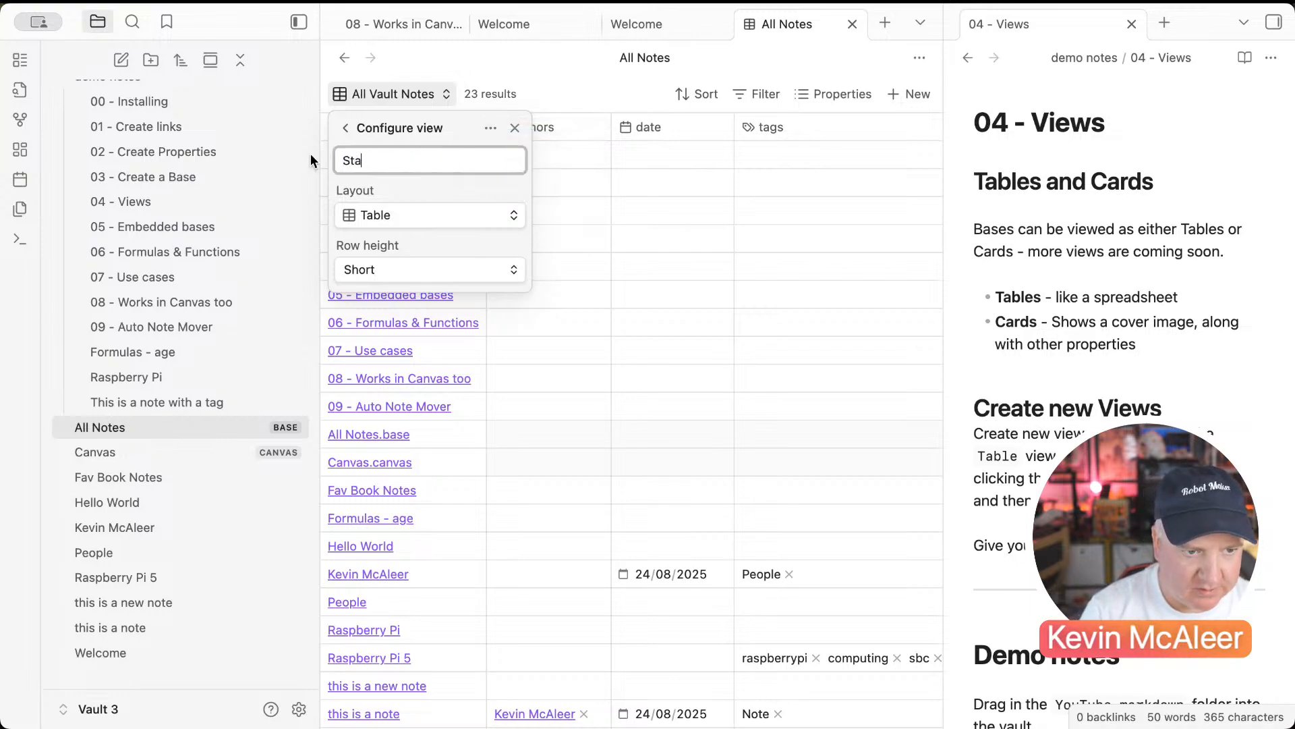
type("rred Notes")
key("Return")
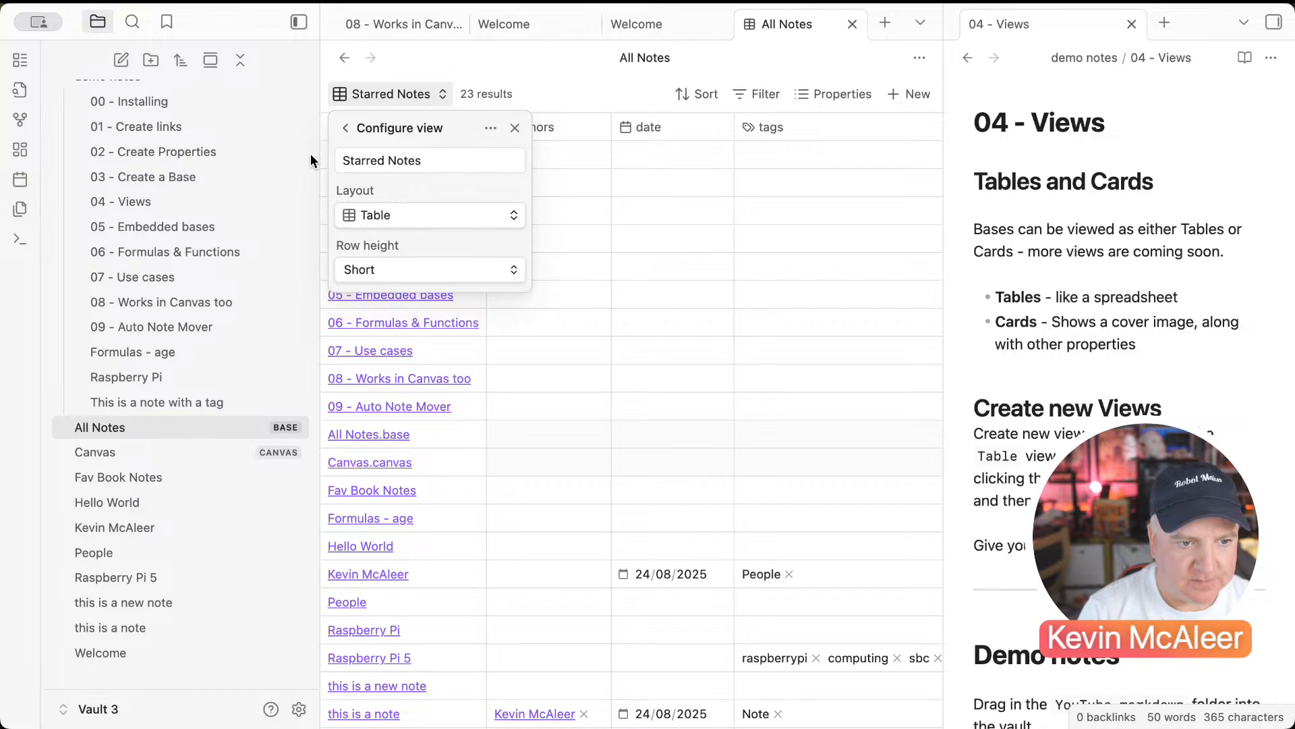
left_click(755, 98)
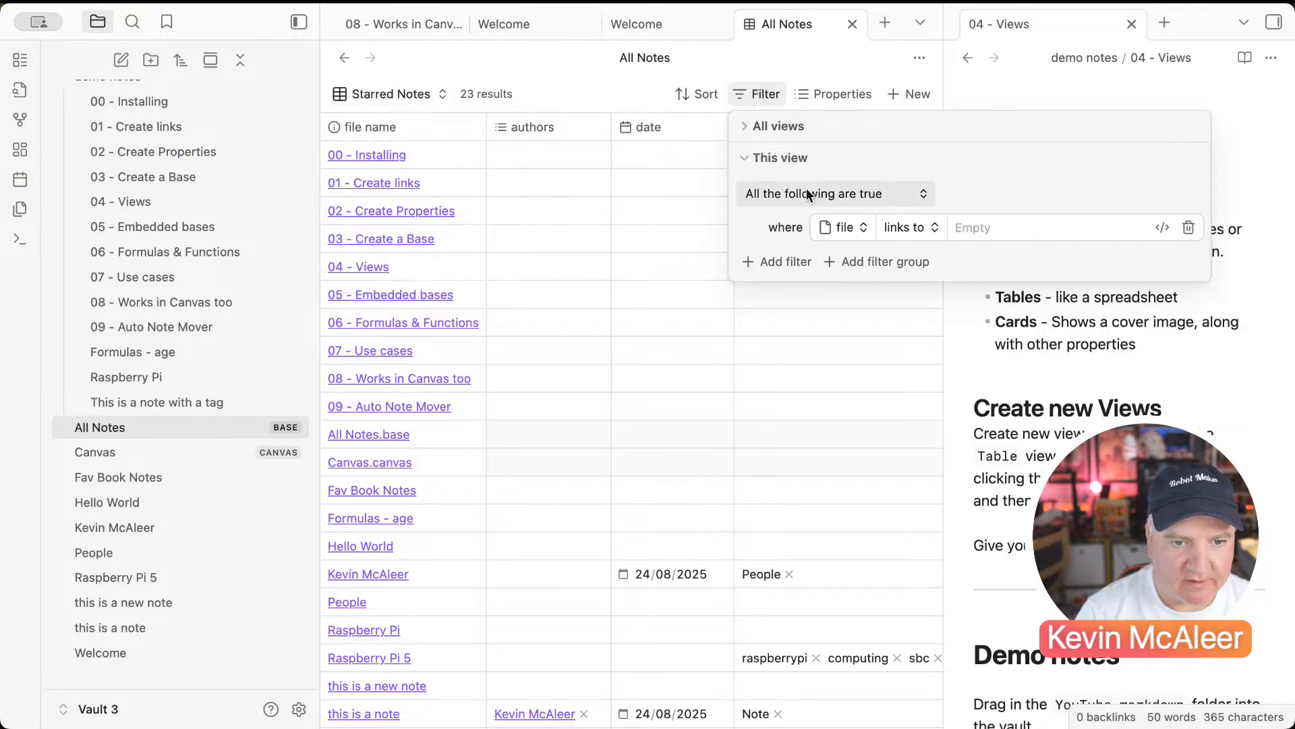
Step: Change the Starred Notes filter to file has tag starred
left_click(903, 228)
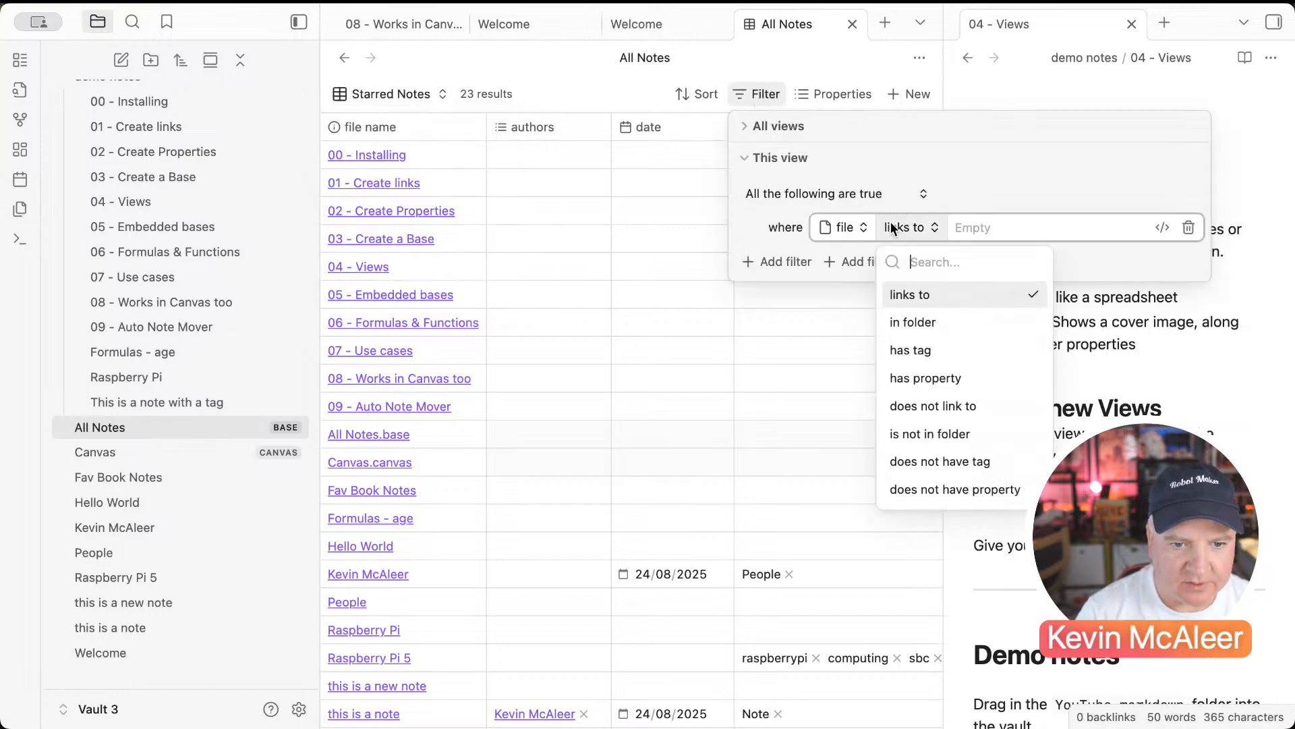
left_click(901, 343)
type("s")
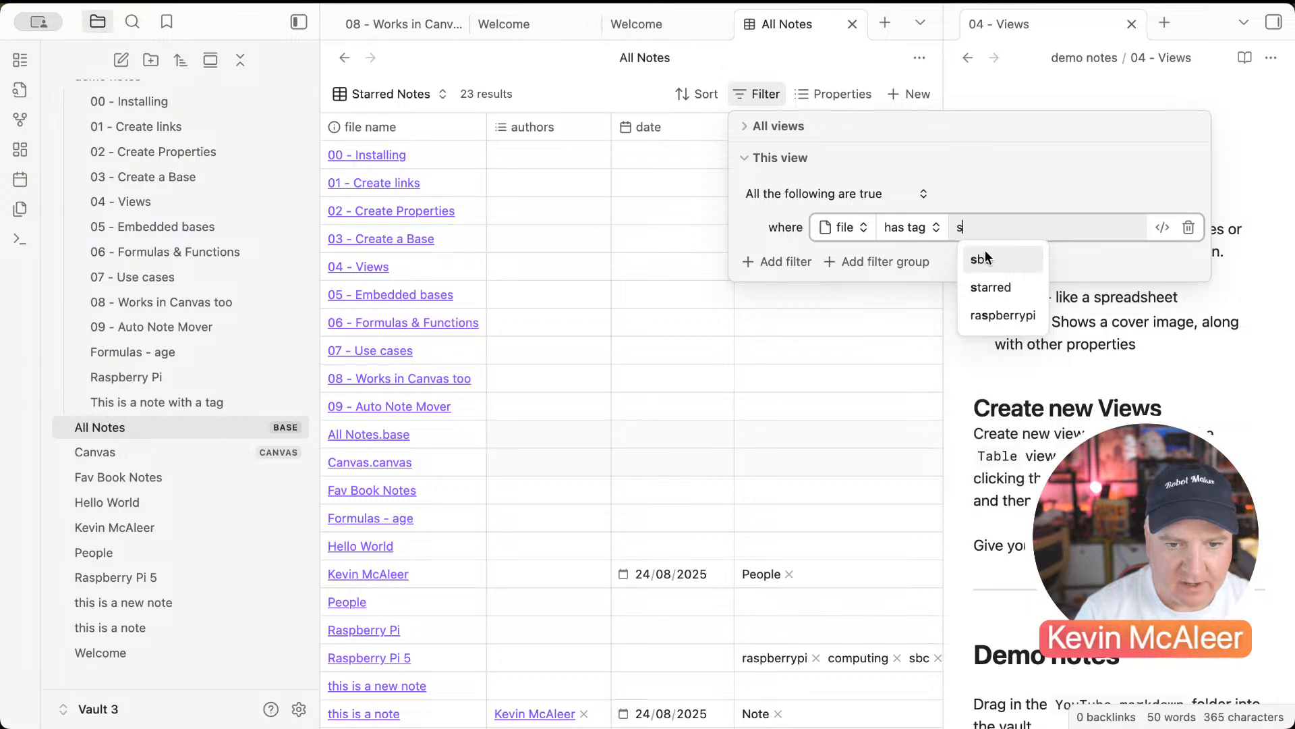
left_click(986, 287)
left_click(427, 192)
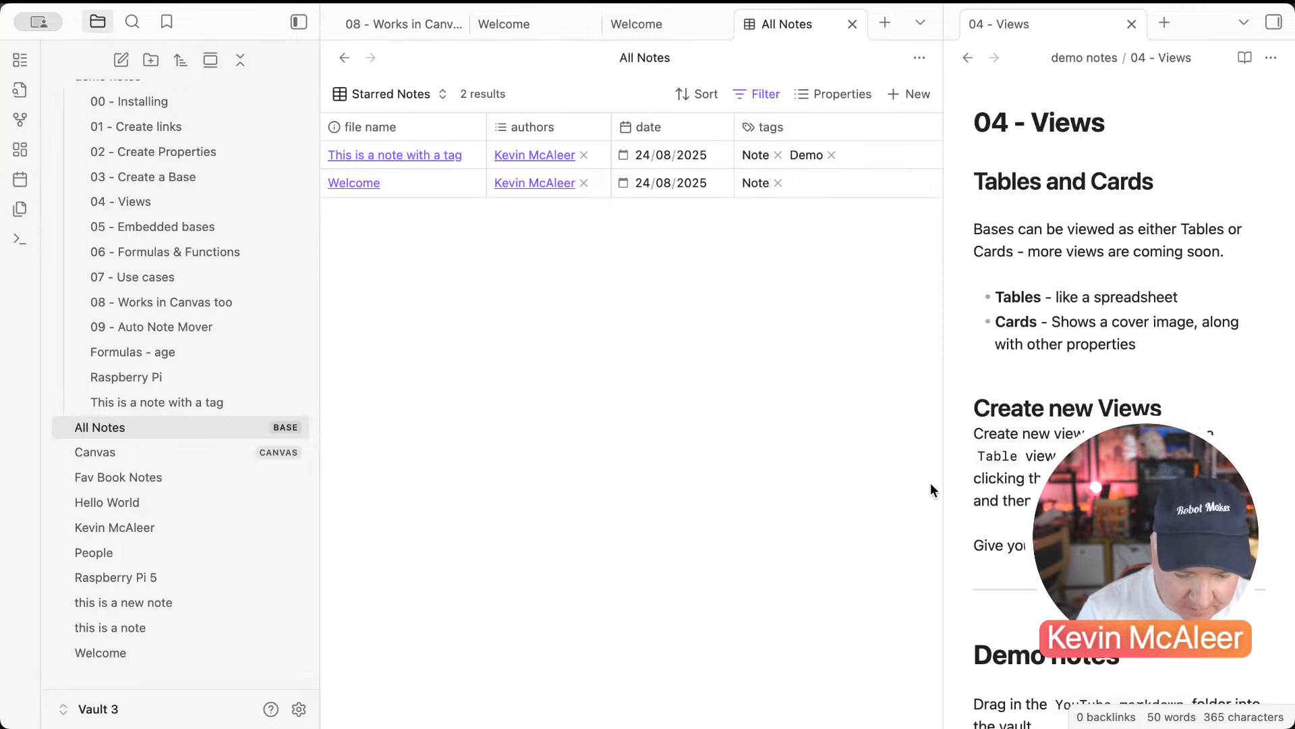
Step: Select the star emoji in the 04 - Views note
scroll(995, 554, "down", 10)
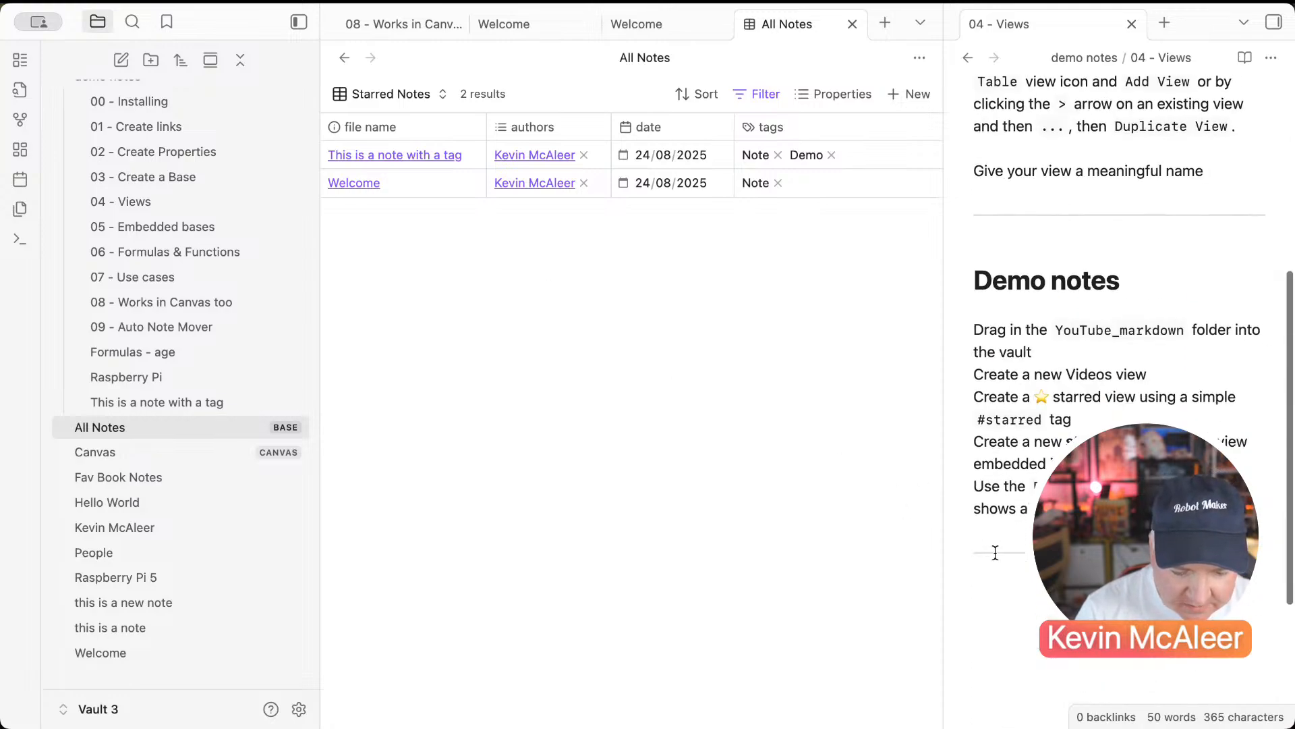
scroll(995, 552, "up", 2)
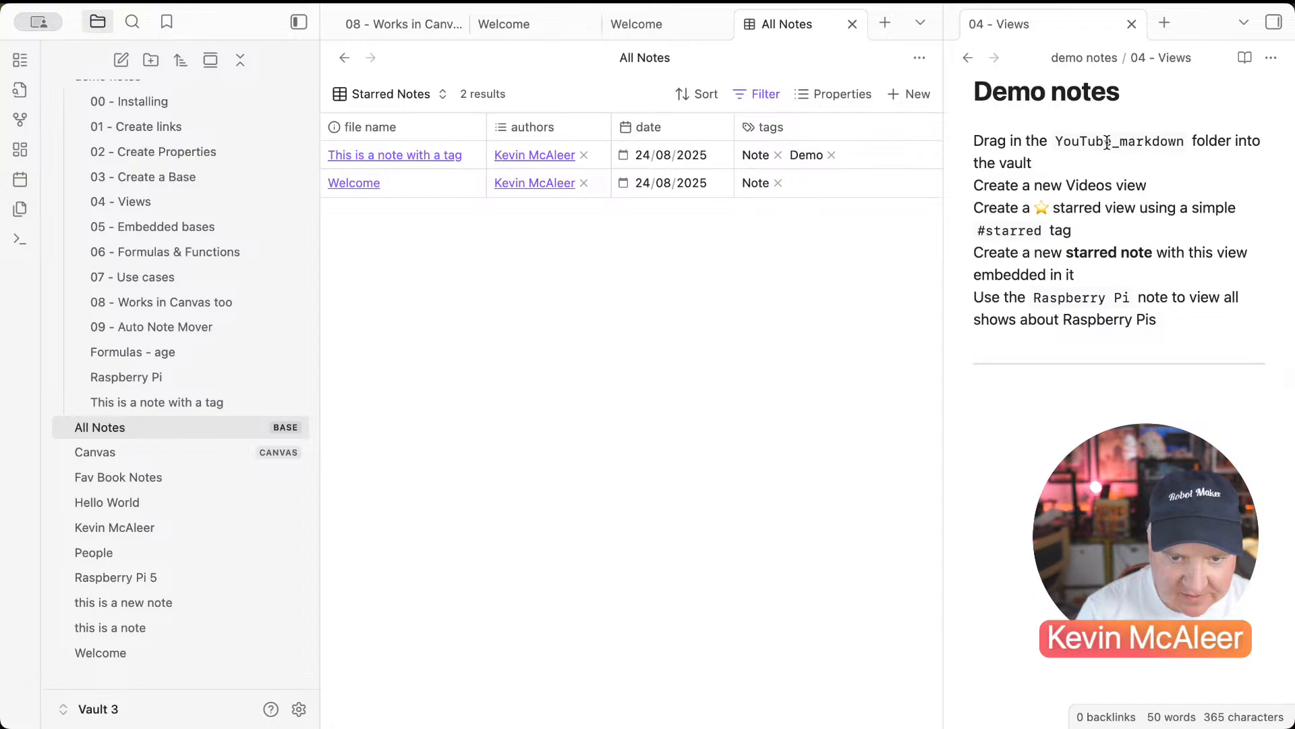
left_click_drag(1054, 201, 1033, 206)
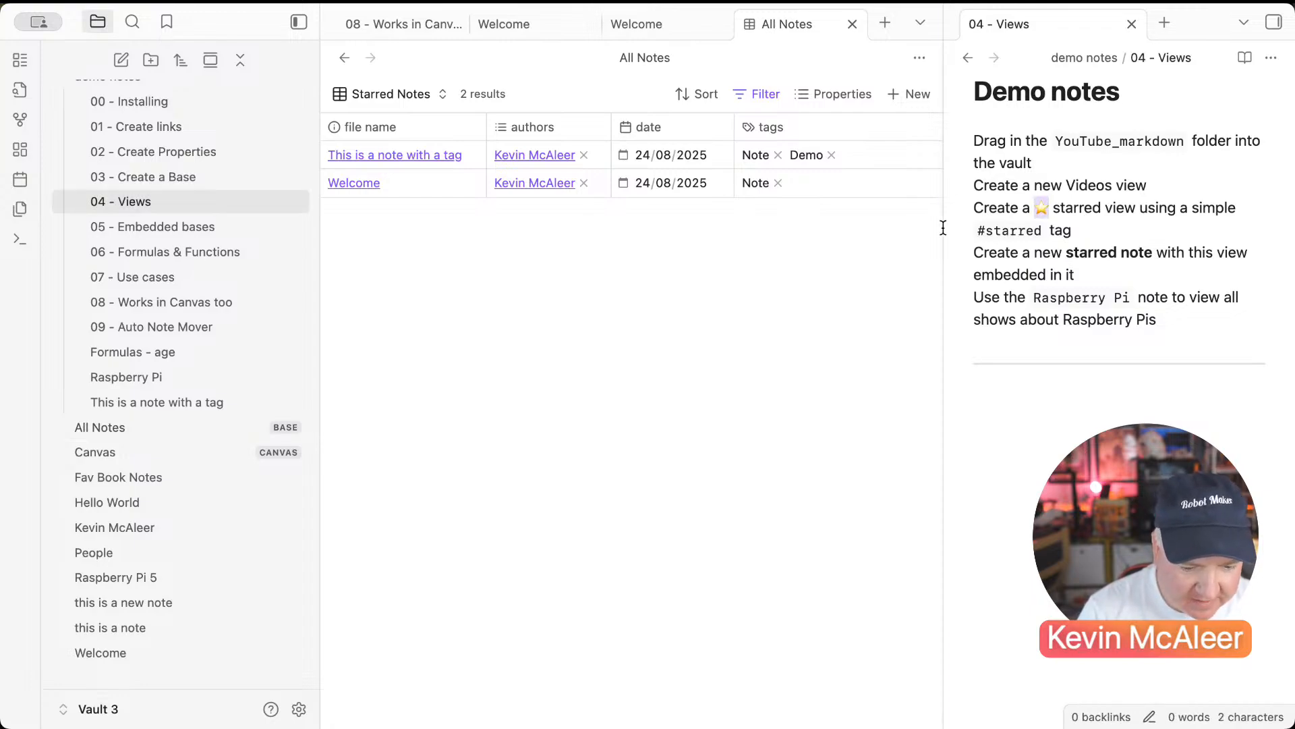
Step: Add a formula property named Starred and begin it with file.hasTag
left_click(848, 96)
left_click(844, 561)
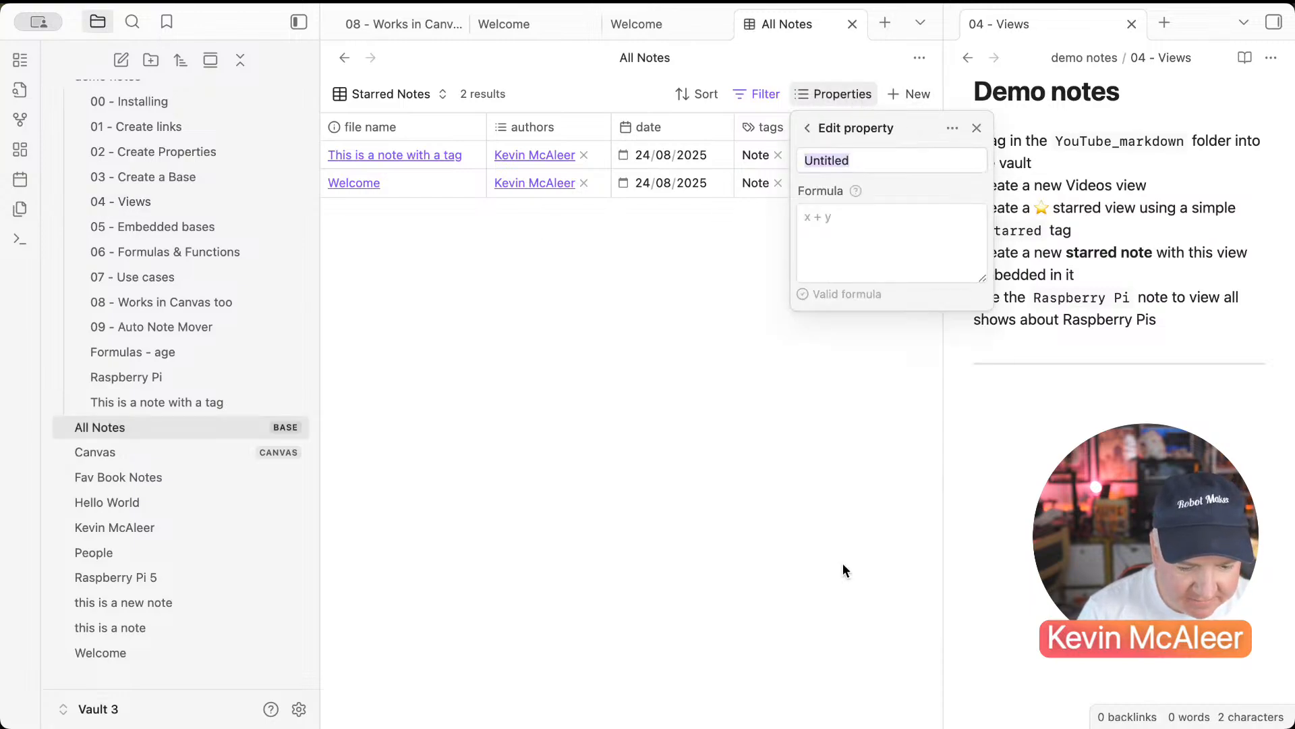
type("St")
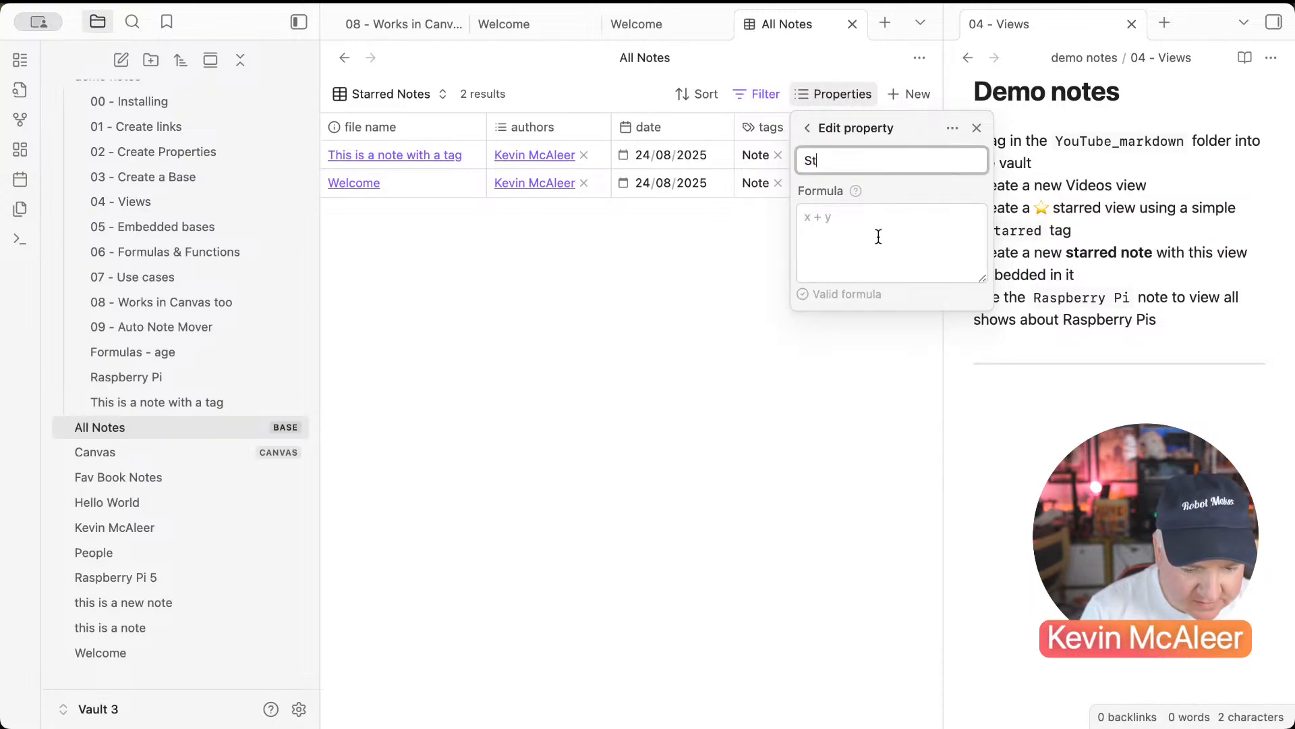
type("arred")
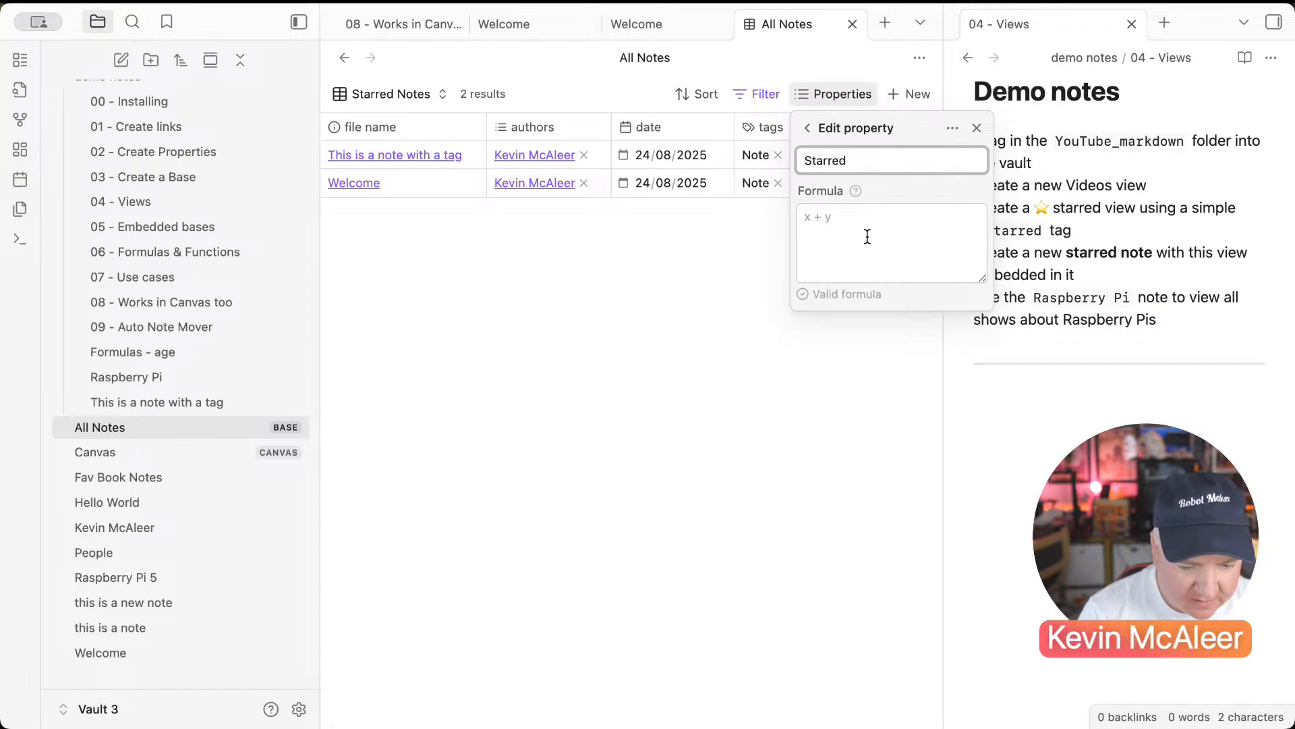
left_click(830, 228)
type("file.has")
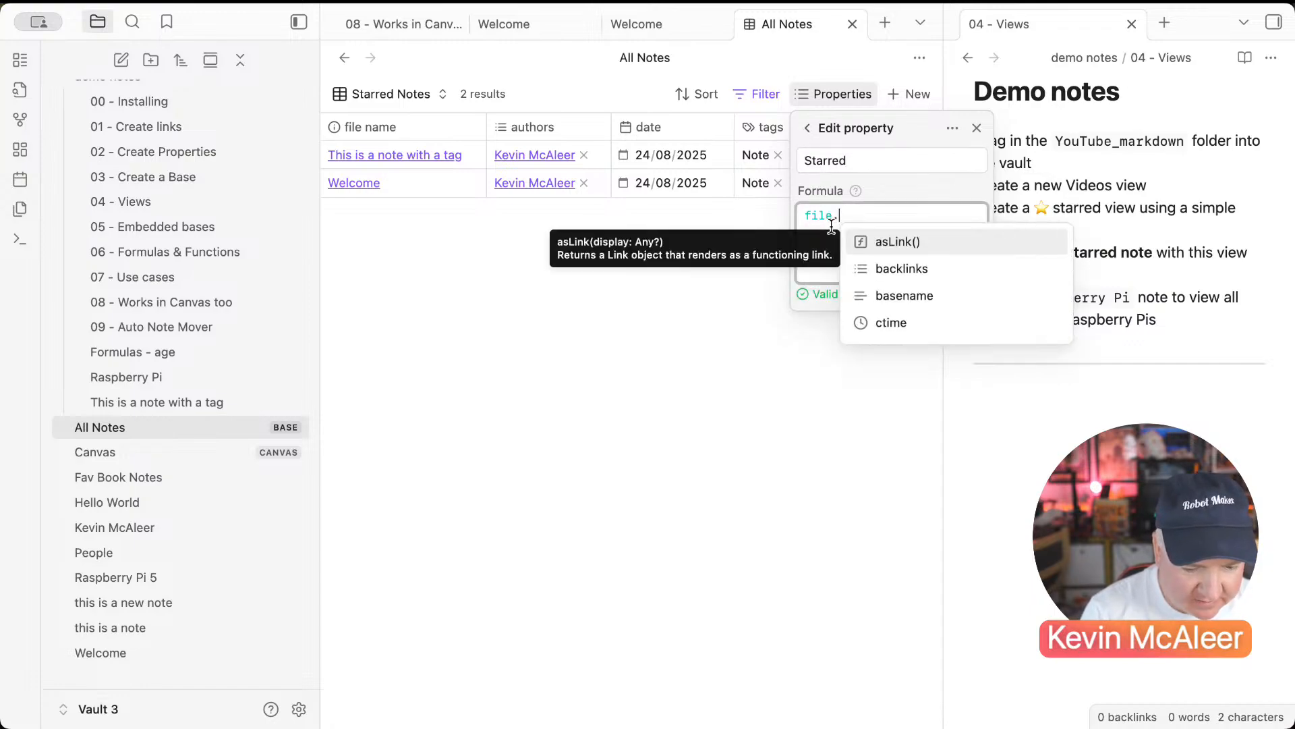
key("Down")
key("Down")
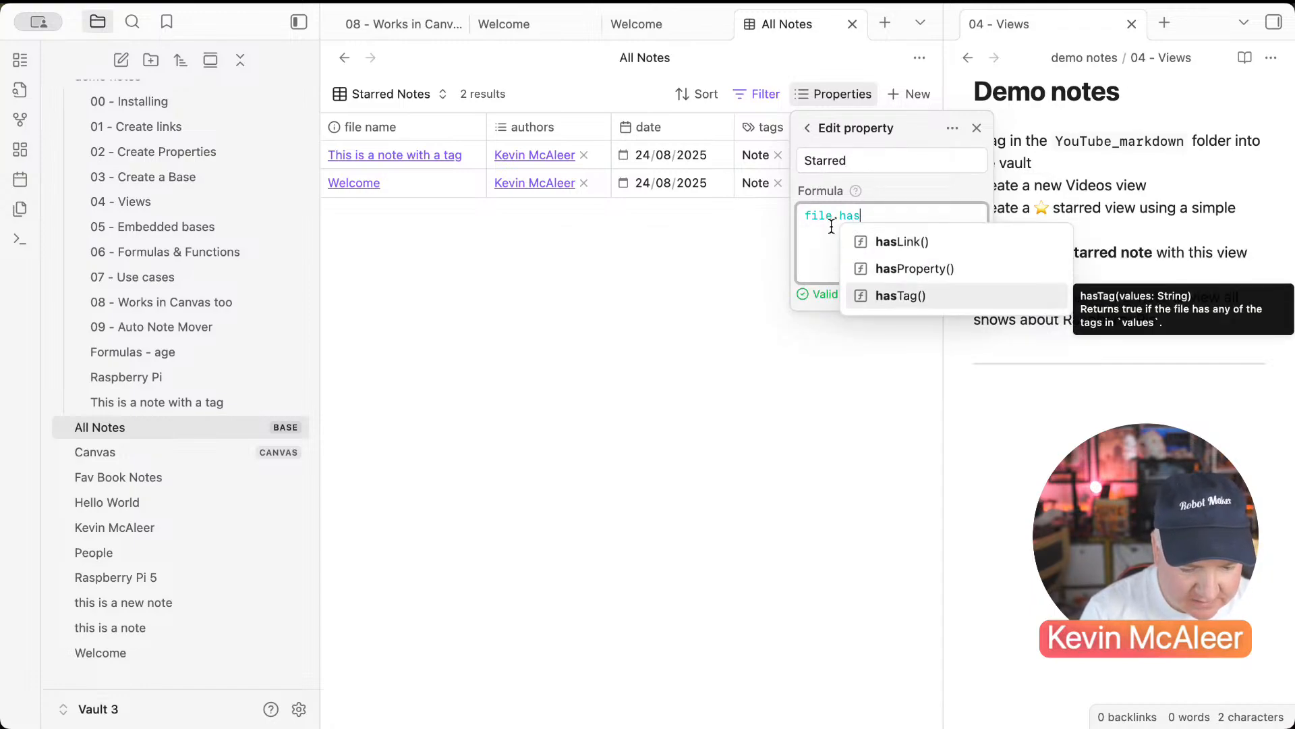
key("Return")
Step: Complete the formula as if(file.hasTag("starred"),"⭐","") and apply it
type("\"")
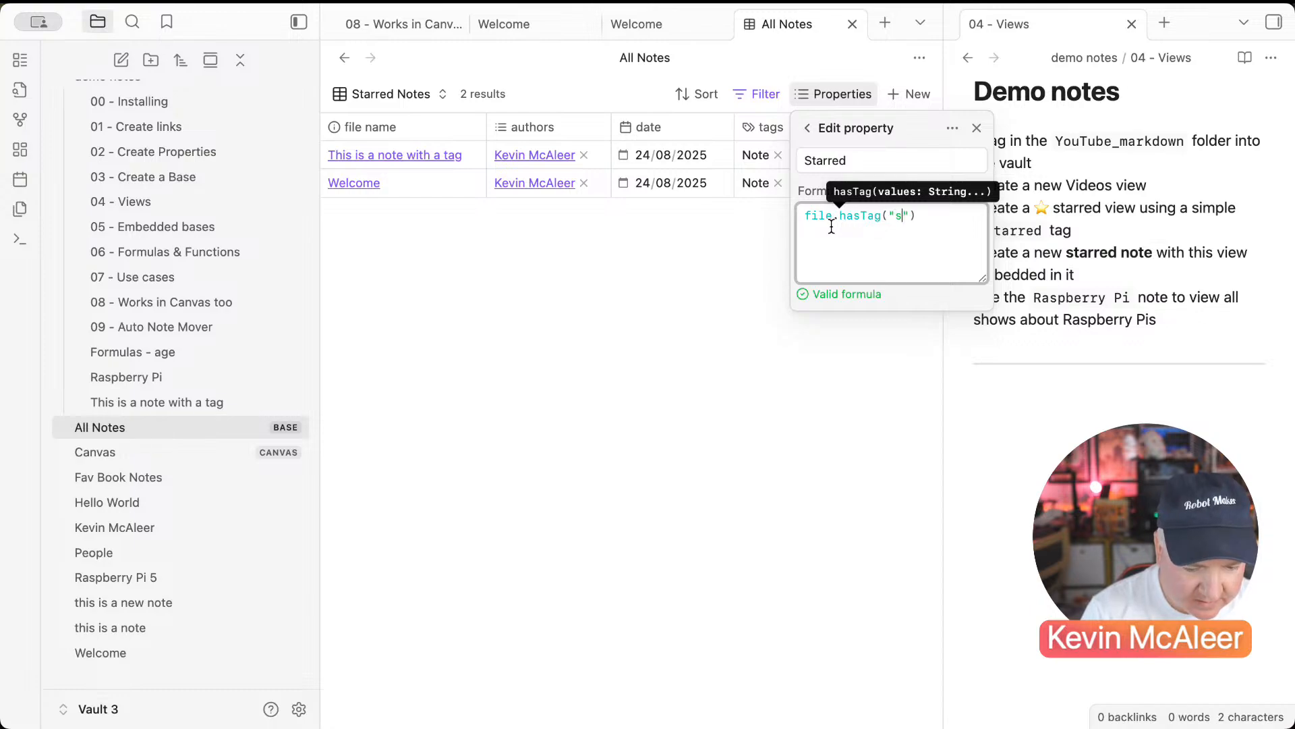
type("starred")
key("End")
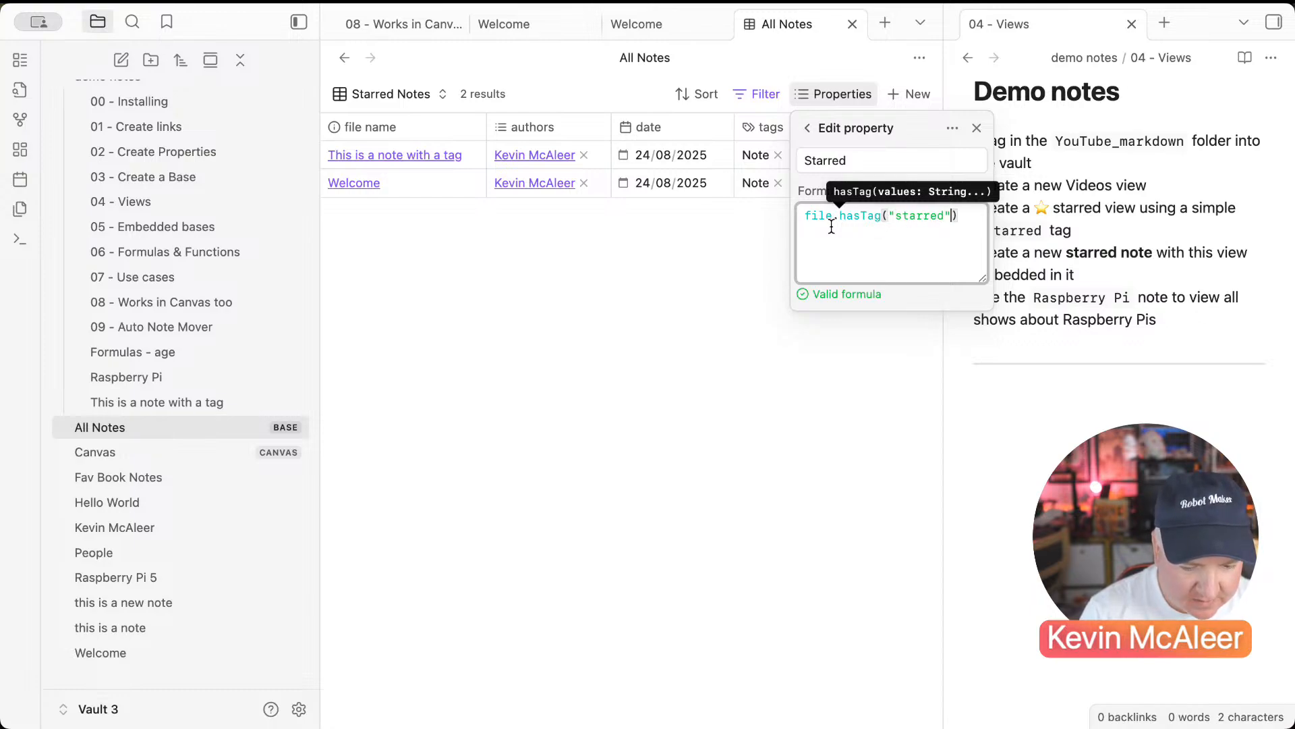
key("Home")
type("if(")
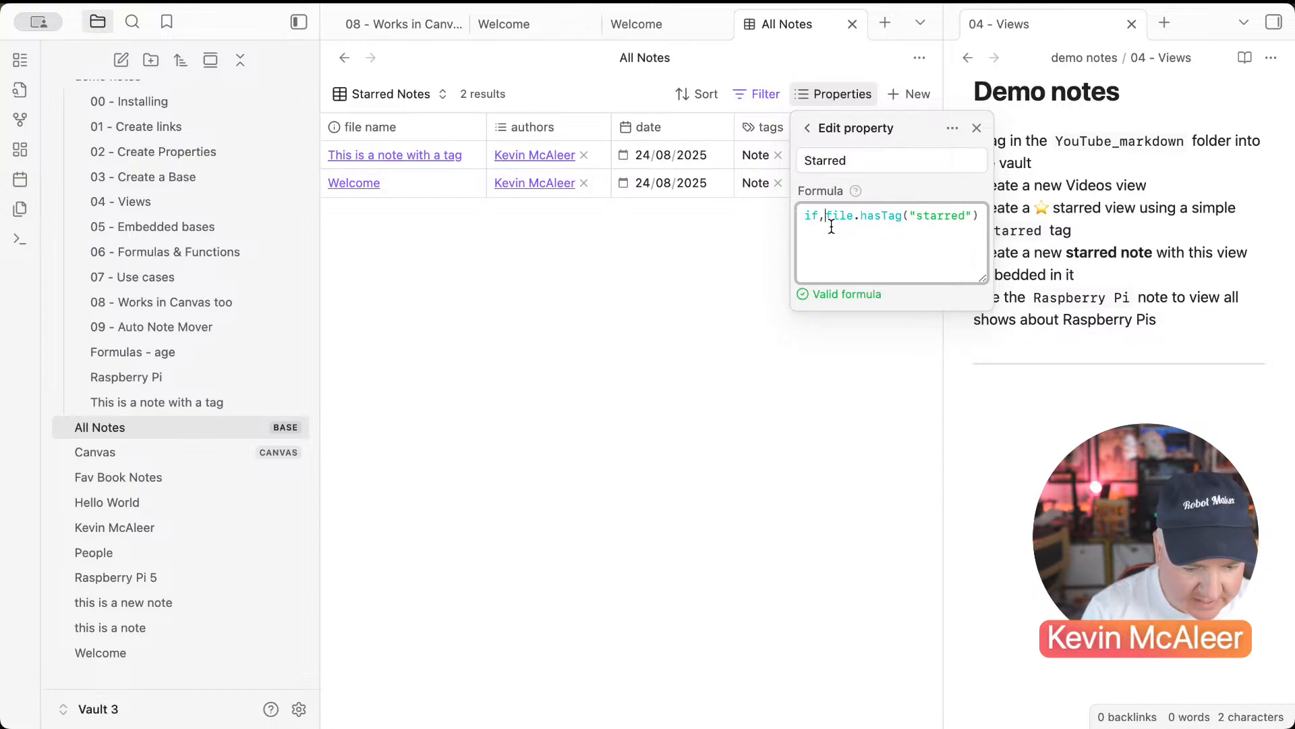
key("End")
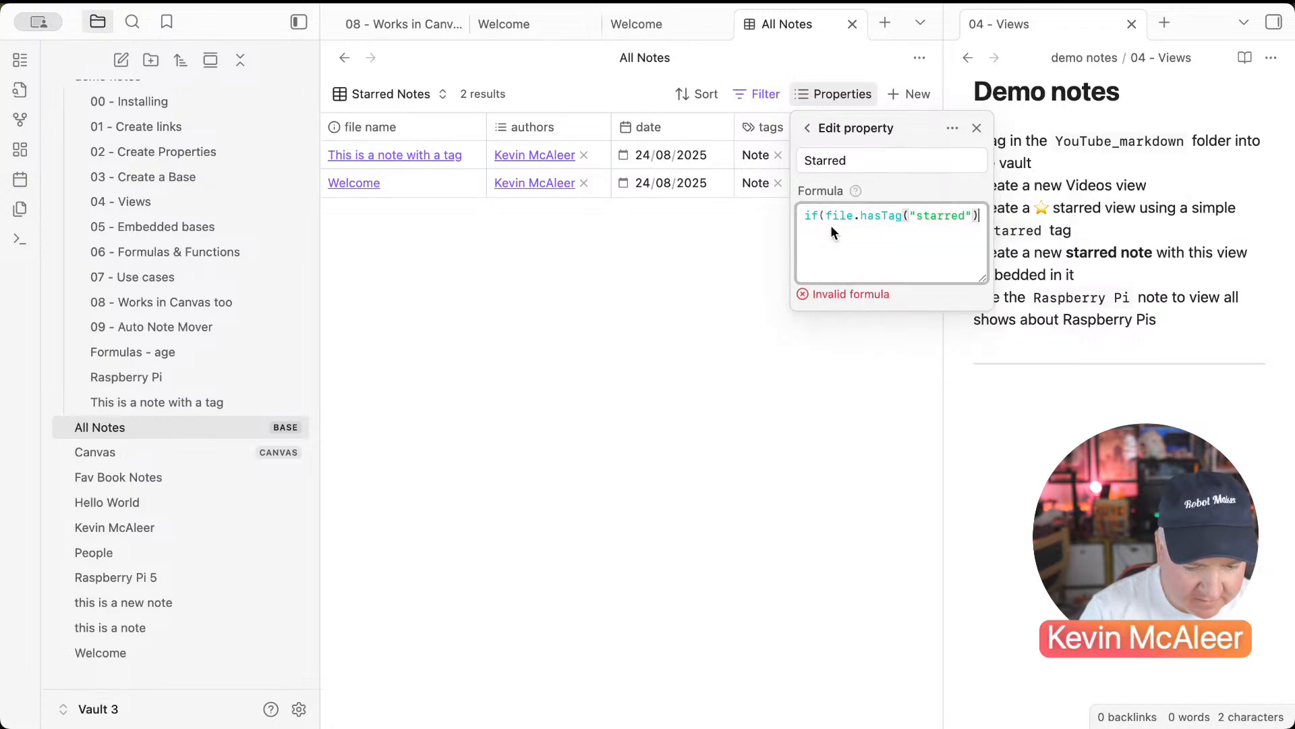
type(".")
key("BackSpace")
type(",0")
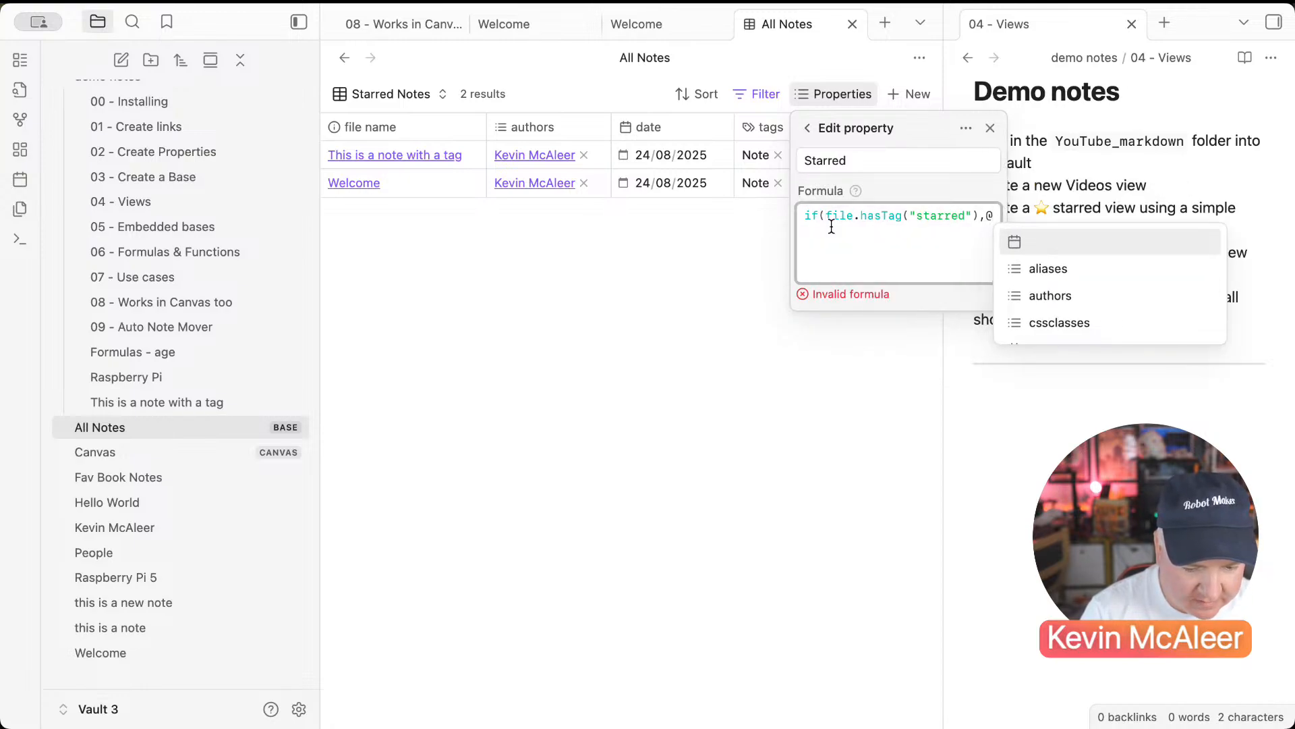
key("BackSpace")
type("\"")
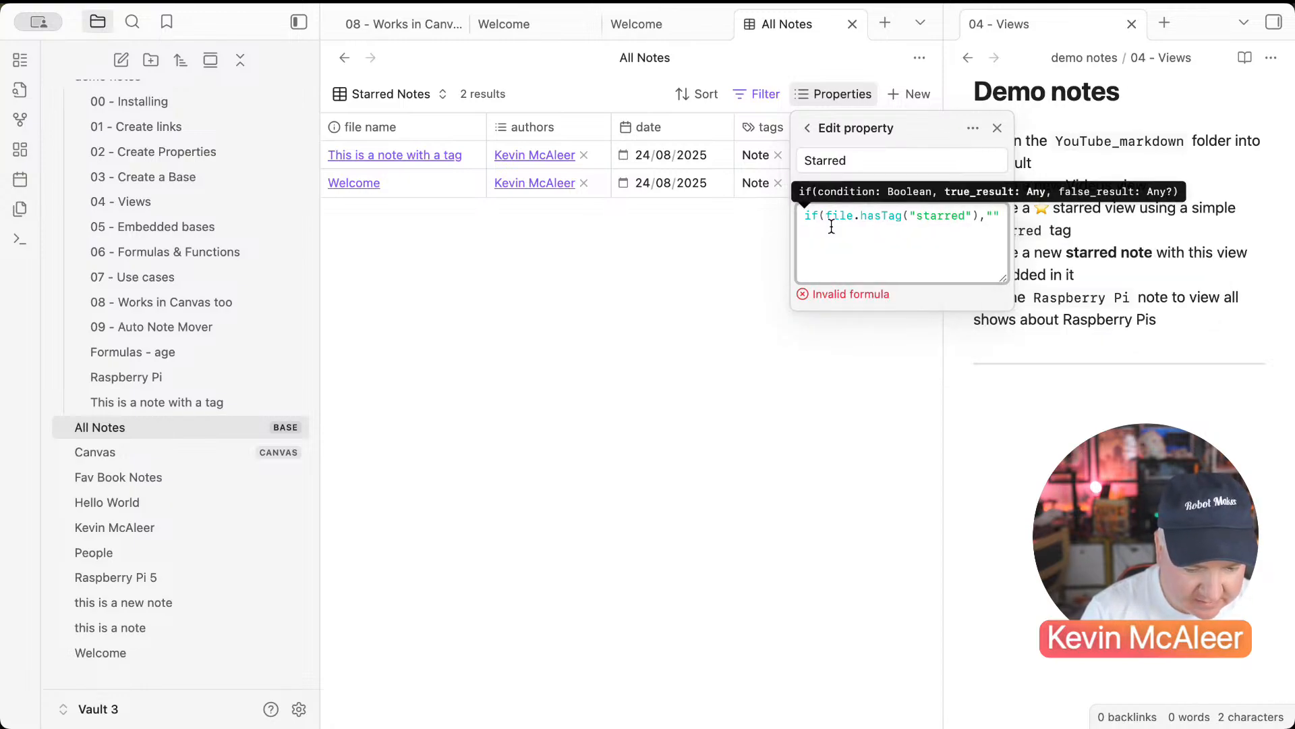
type("⭐\",0")
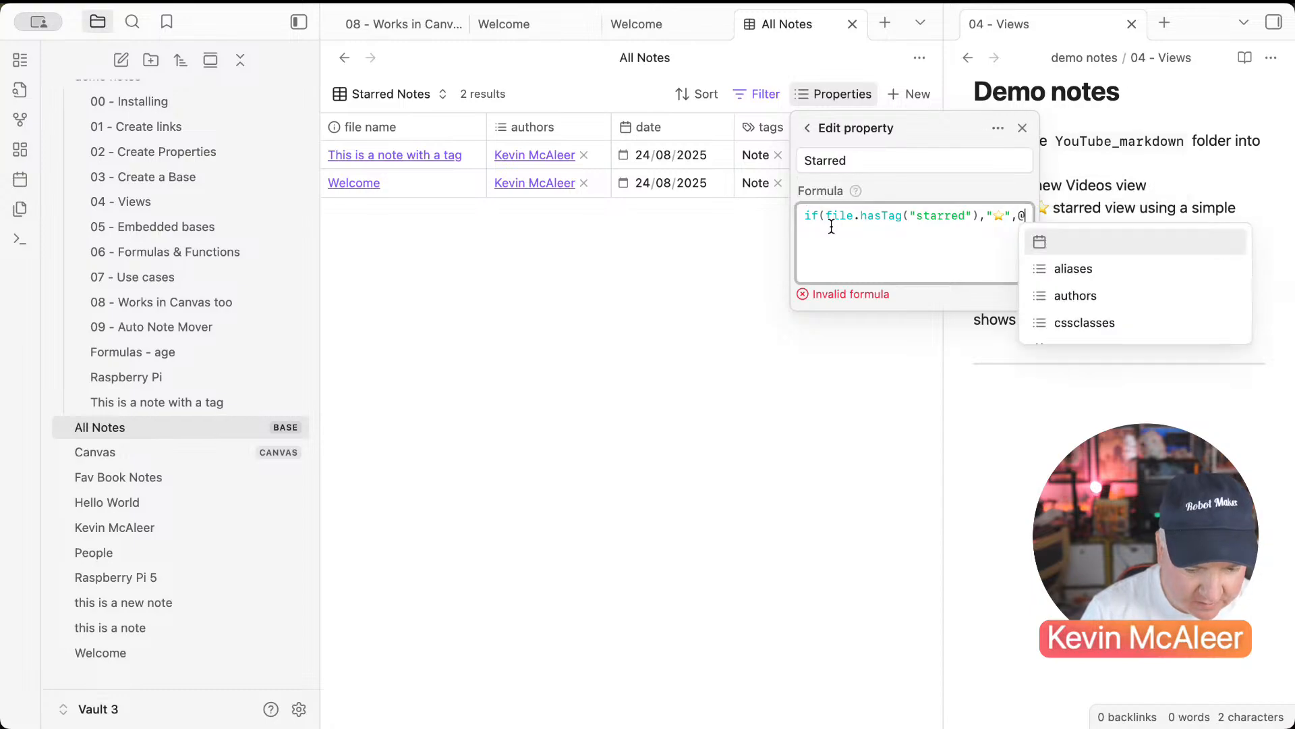
key("BackSpace")
type("\"\")note[\"\"]")
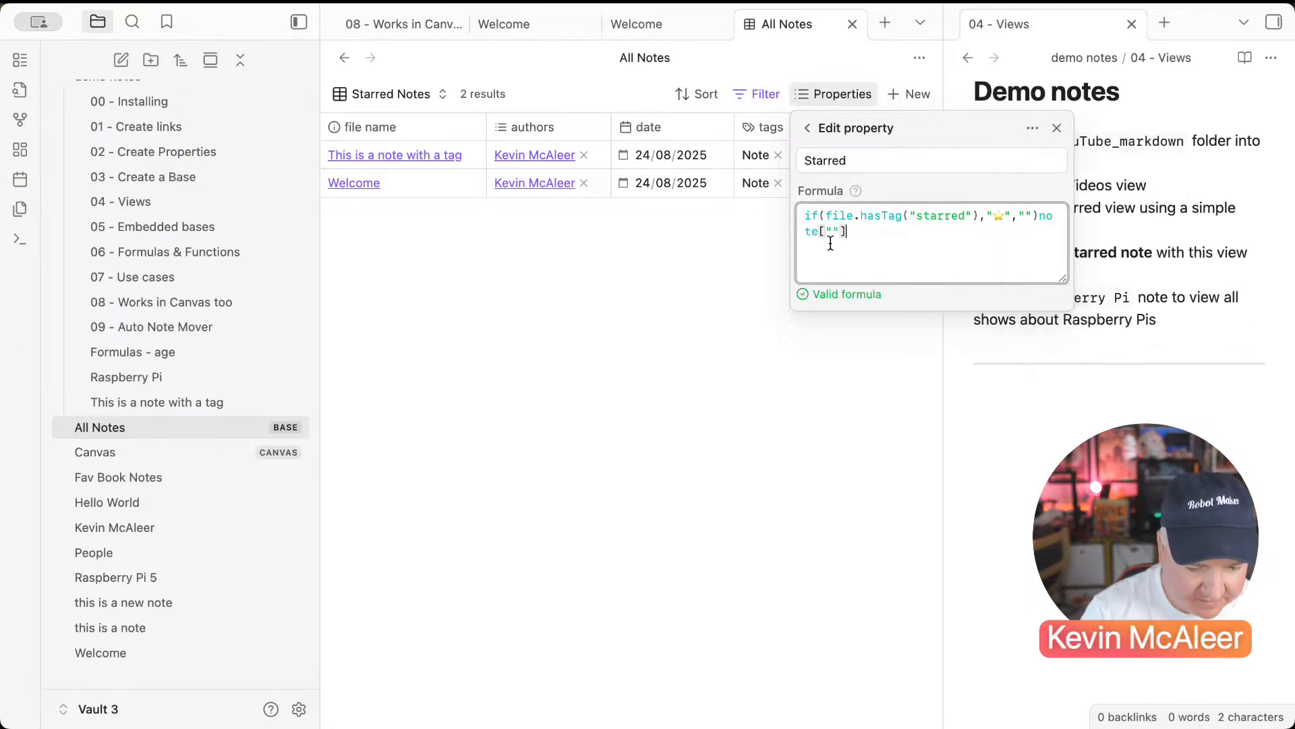
left_click(798, 339)
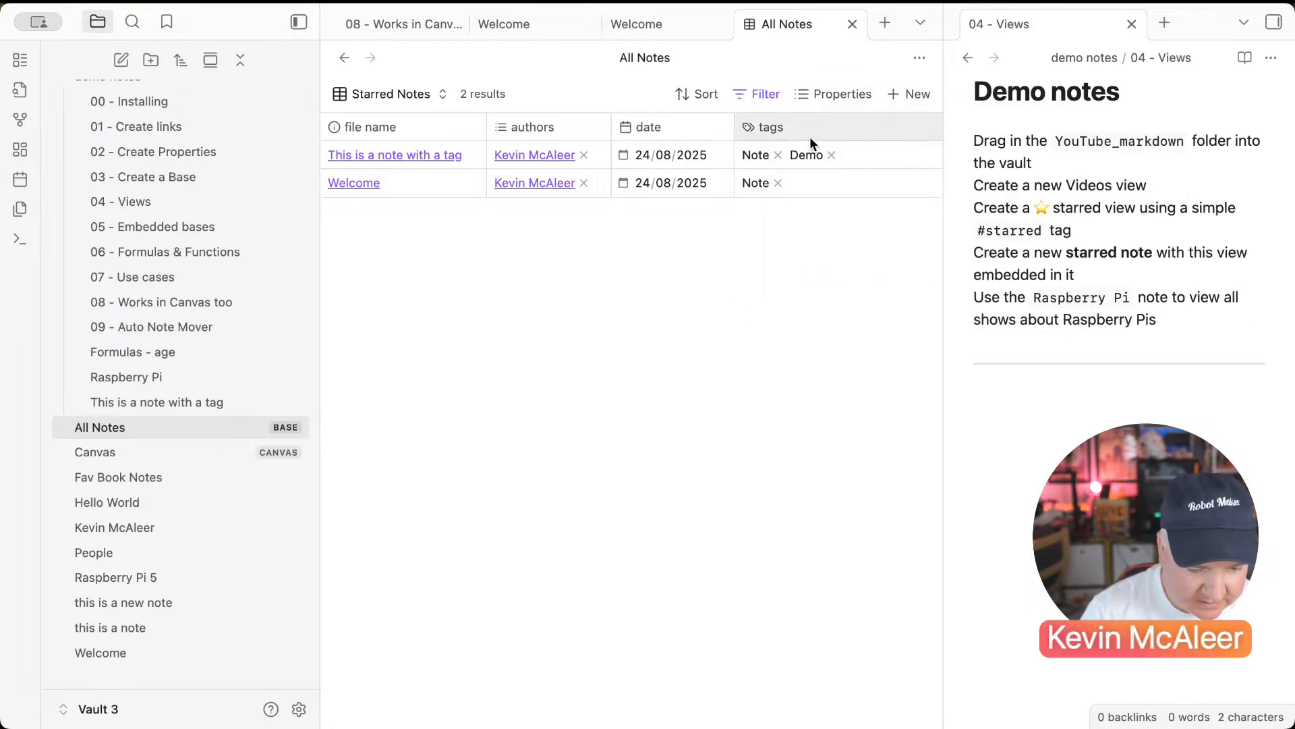
Step: Move the Starred column to sit right after file name, before authors
left_click(850, 94)
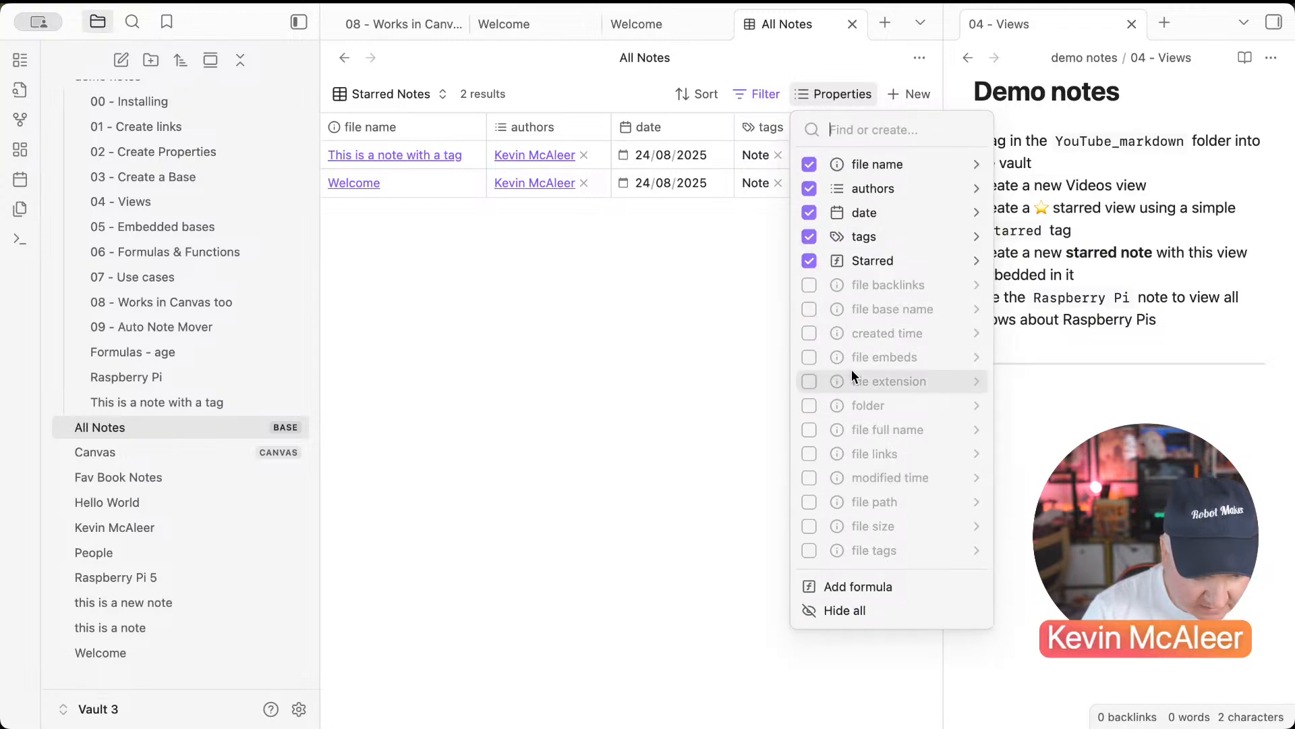
key("Escape")
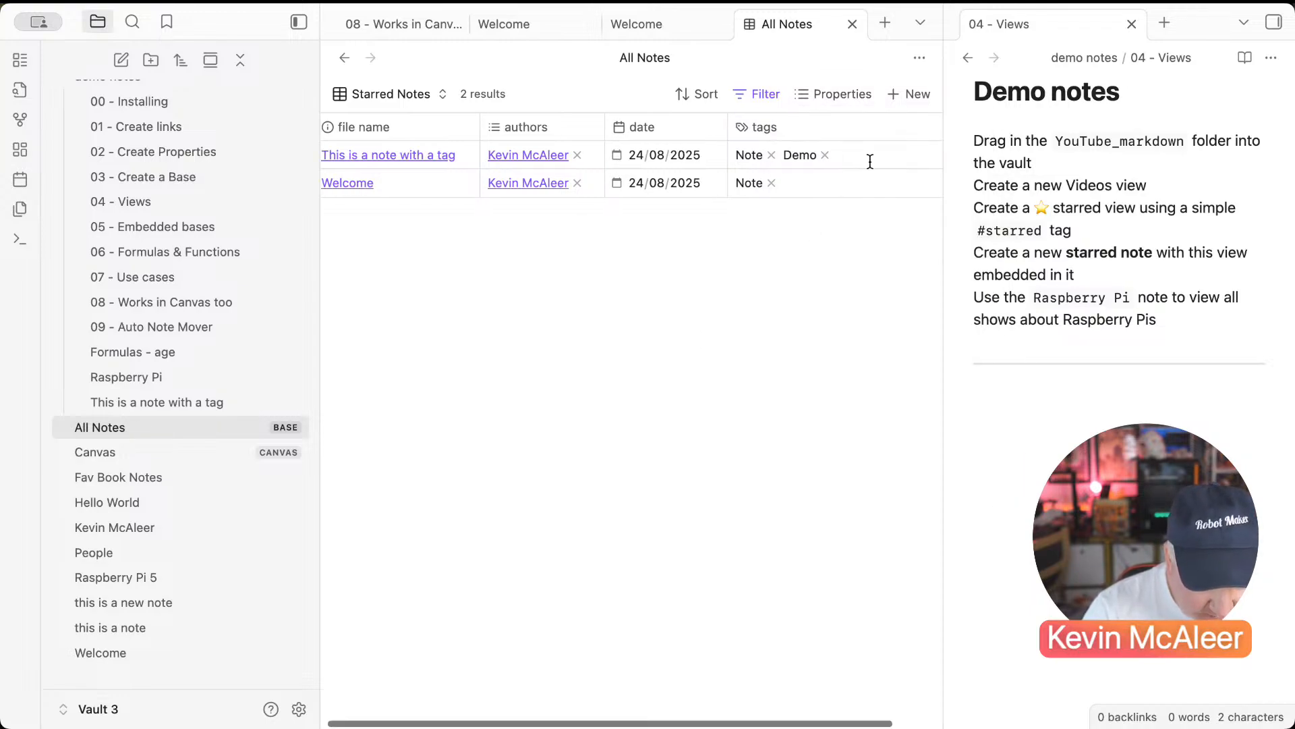
scroll(870, 161, "right", 2)
left_click_drag(899, 135, 419, 129)
scroll(506, 202, "left", 3)
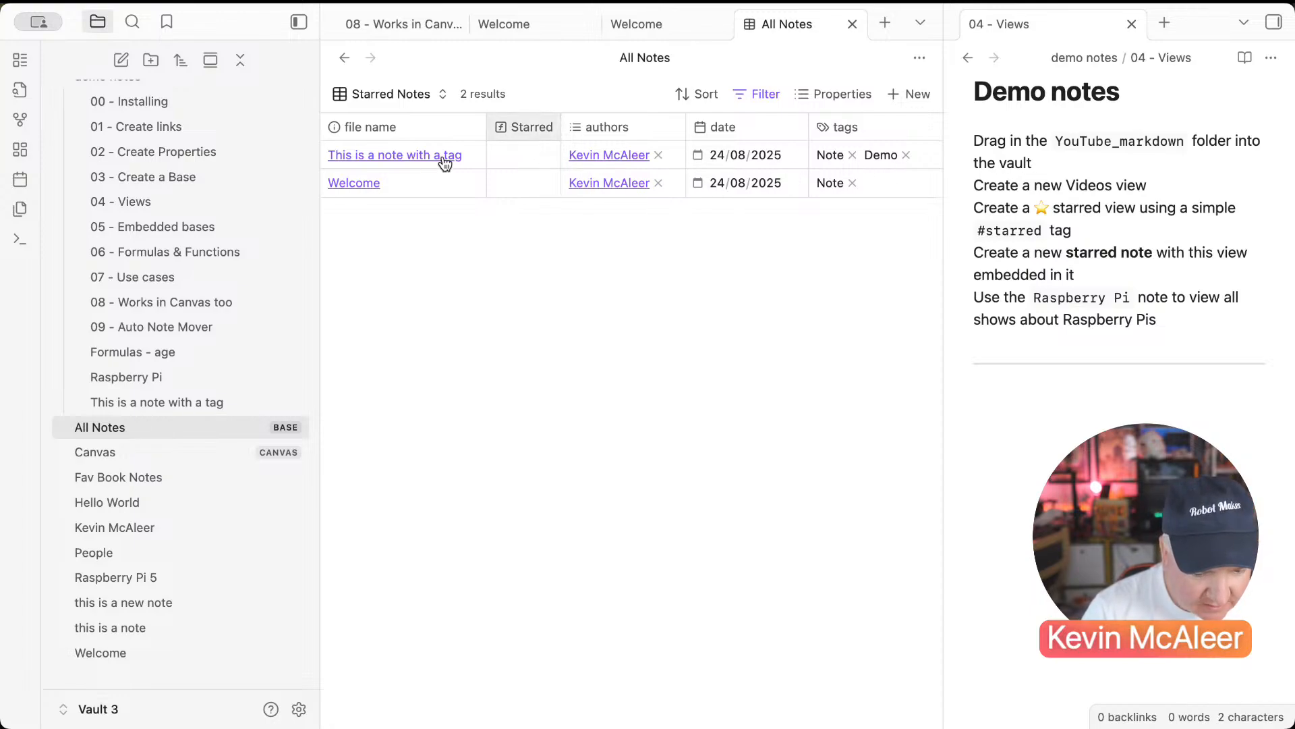
Step: Tag 'This is a note with a tag' as starred and return to the base table
left_click(412, 157)
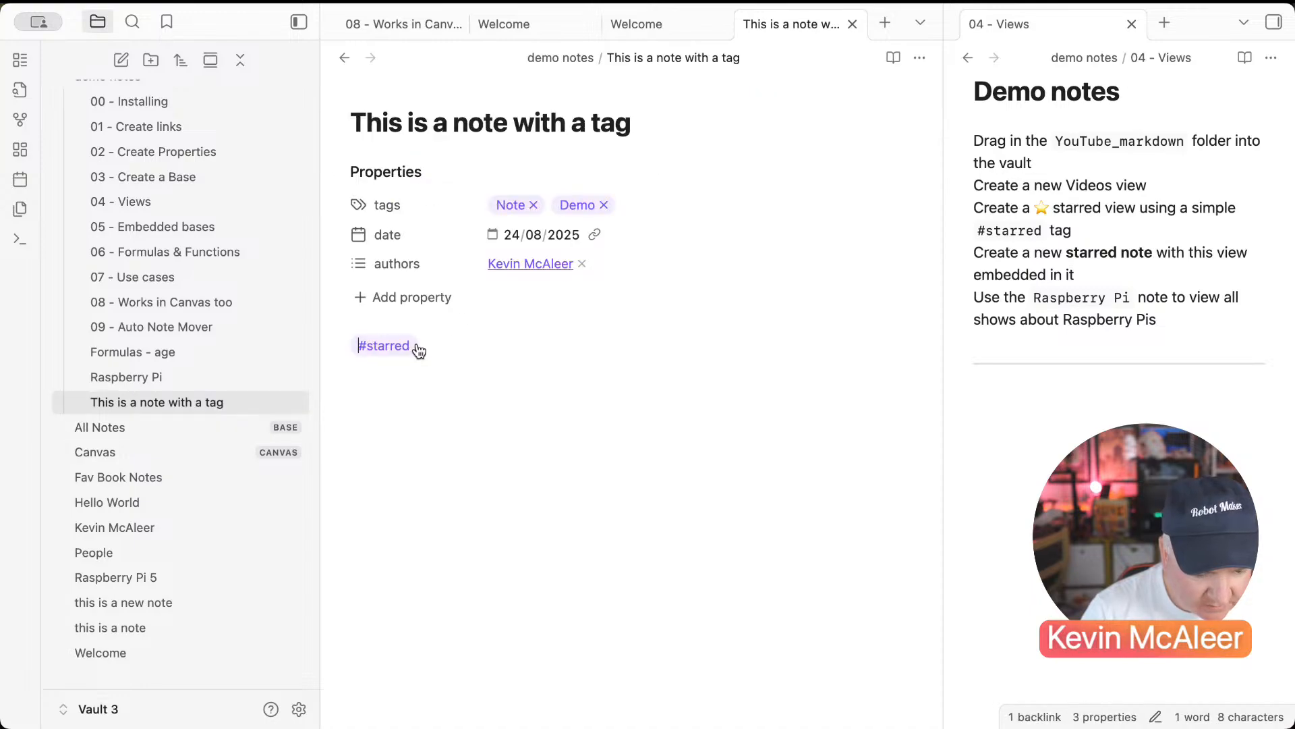
left_click(656, 213)
type("starred")
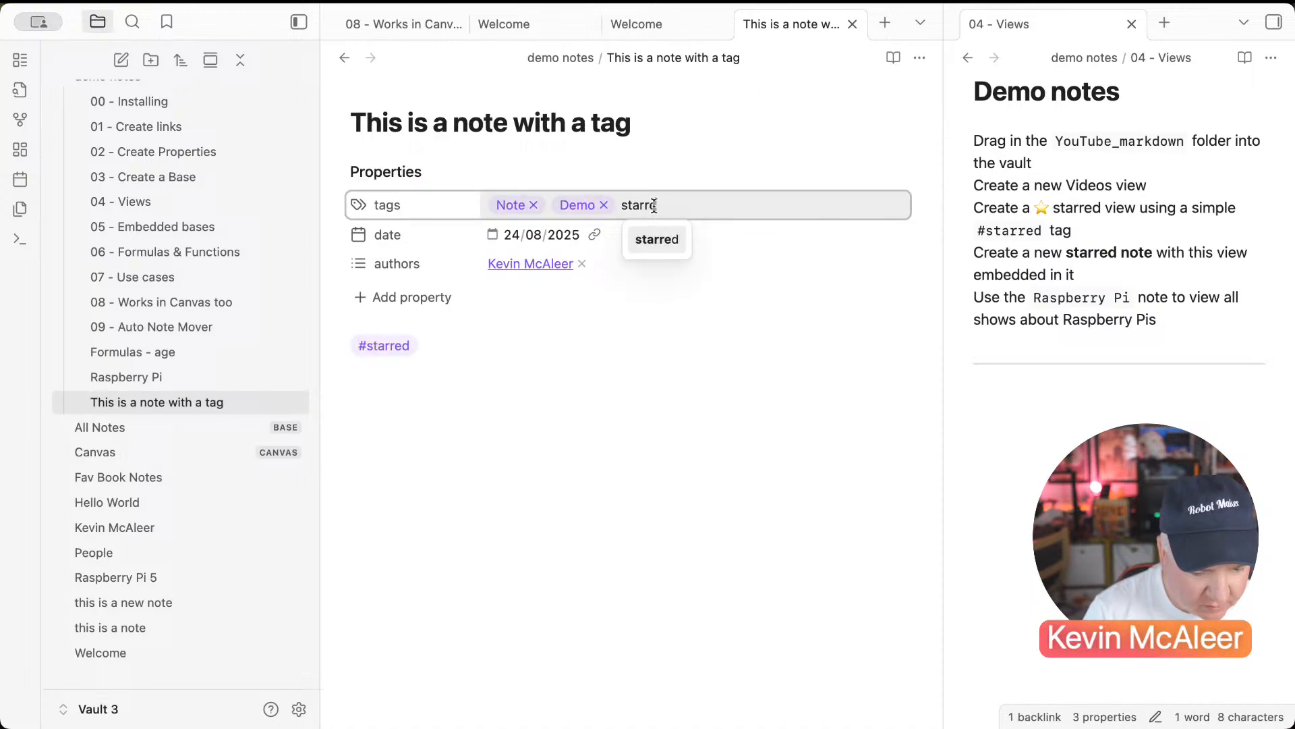
key("Return")
key("Escape")
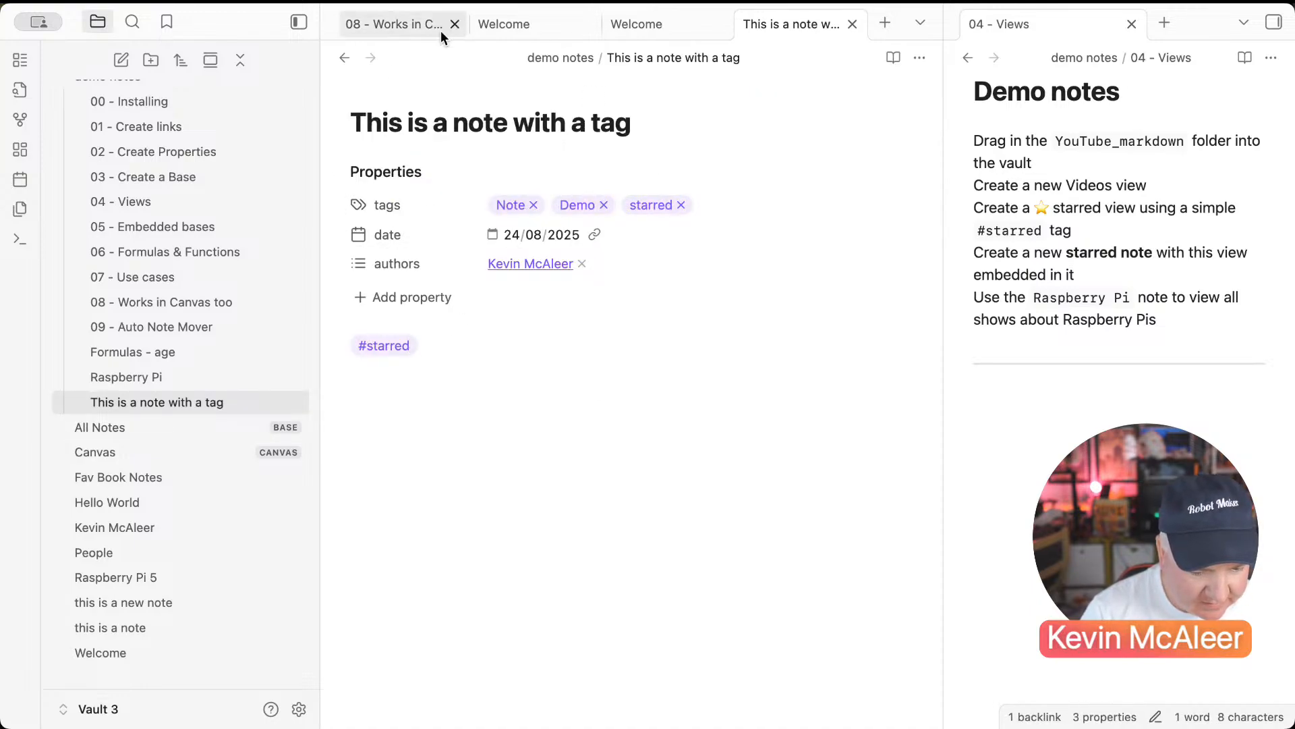
left_click(344, 57)
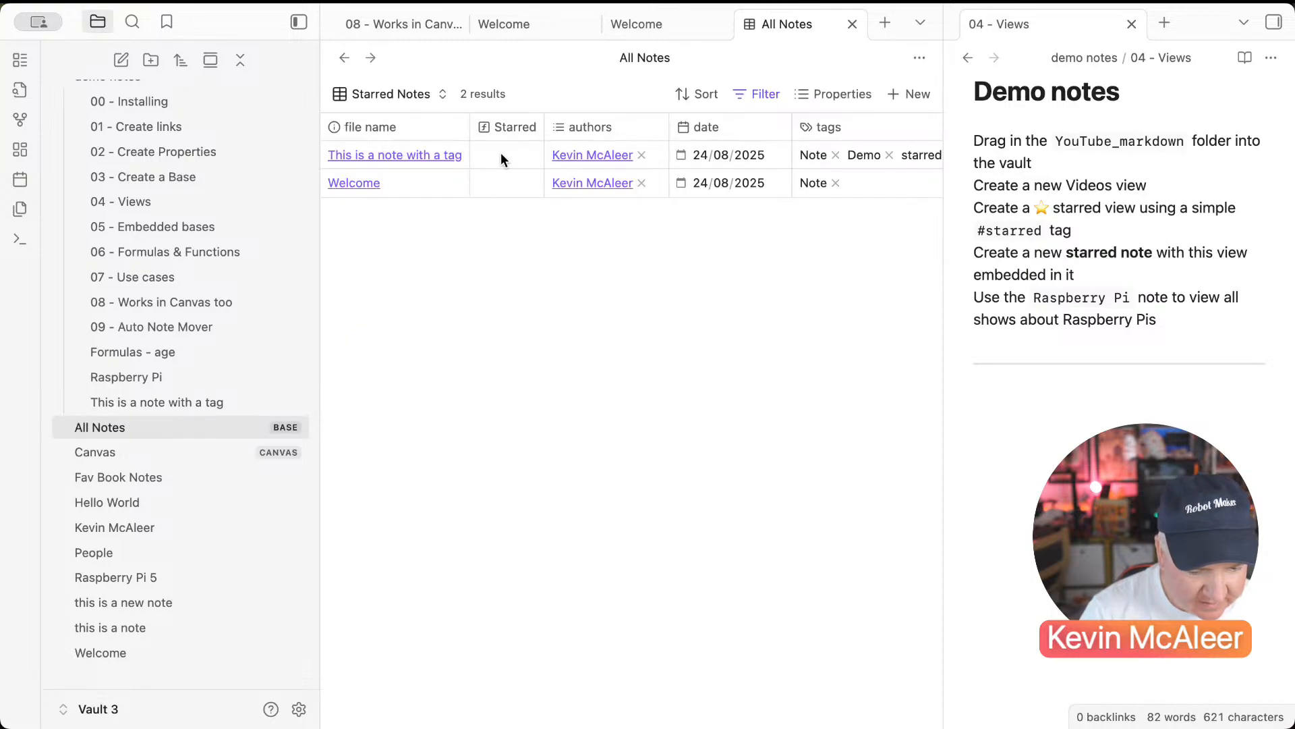
Step: Strip the trailing note[""] from the Starred formula and make Starred the first column
left_click(848, 93)
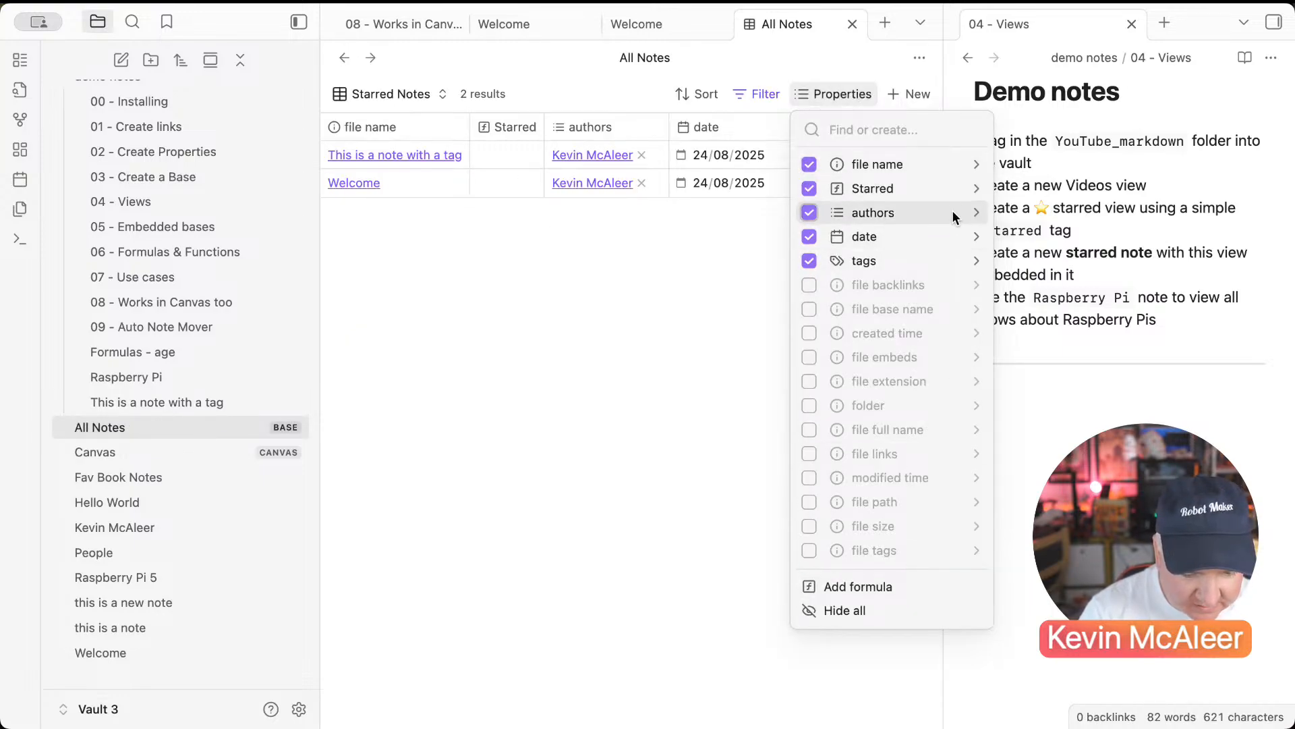
left_click(976, 188)
type("note[\"")
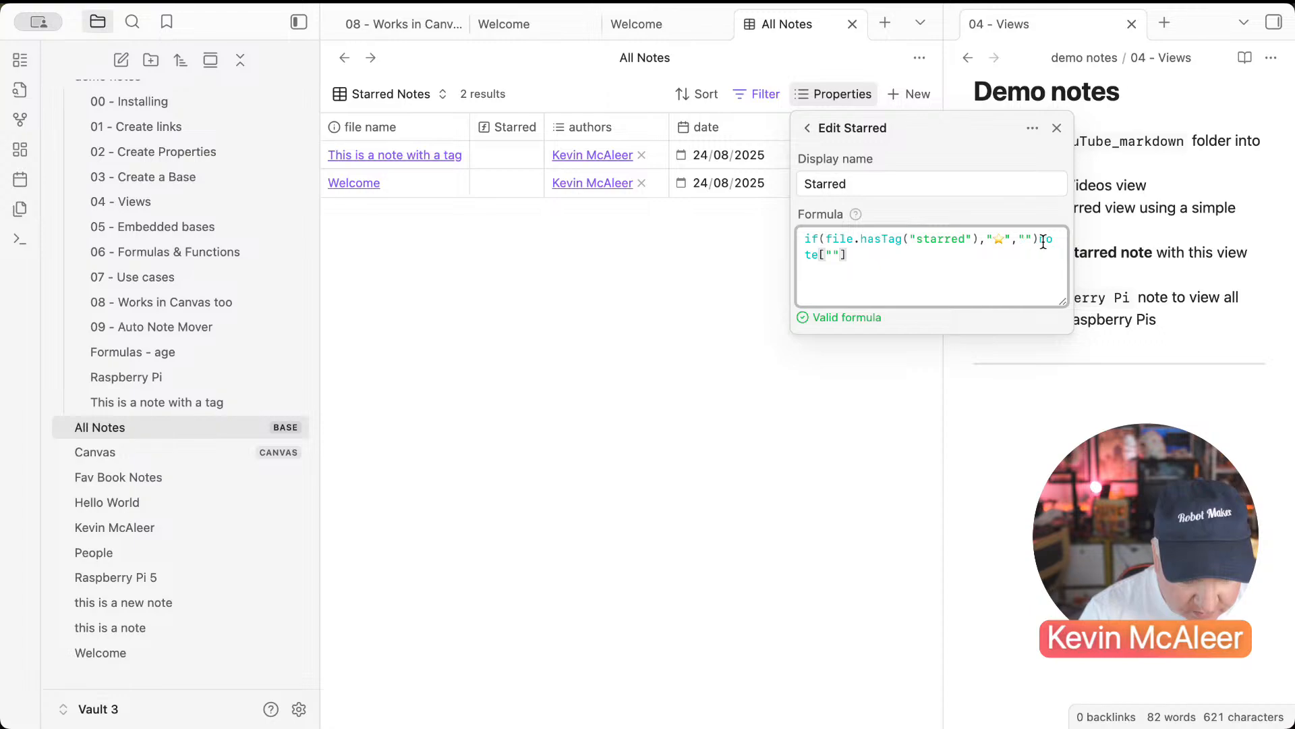
left_click_drag(1039, 239, 1041, 260)
key("BackSpace")
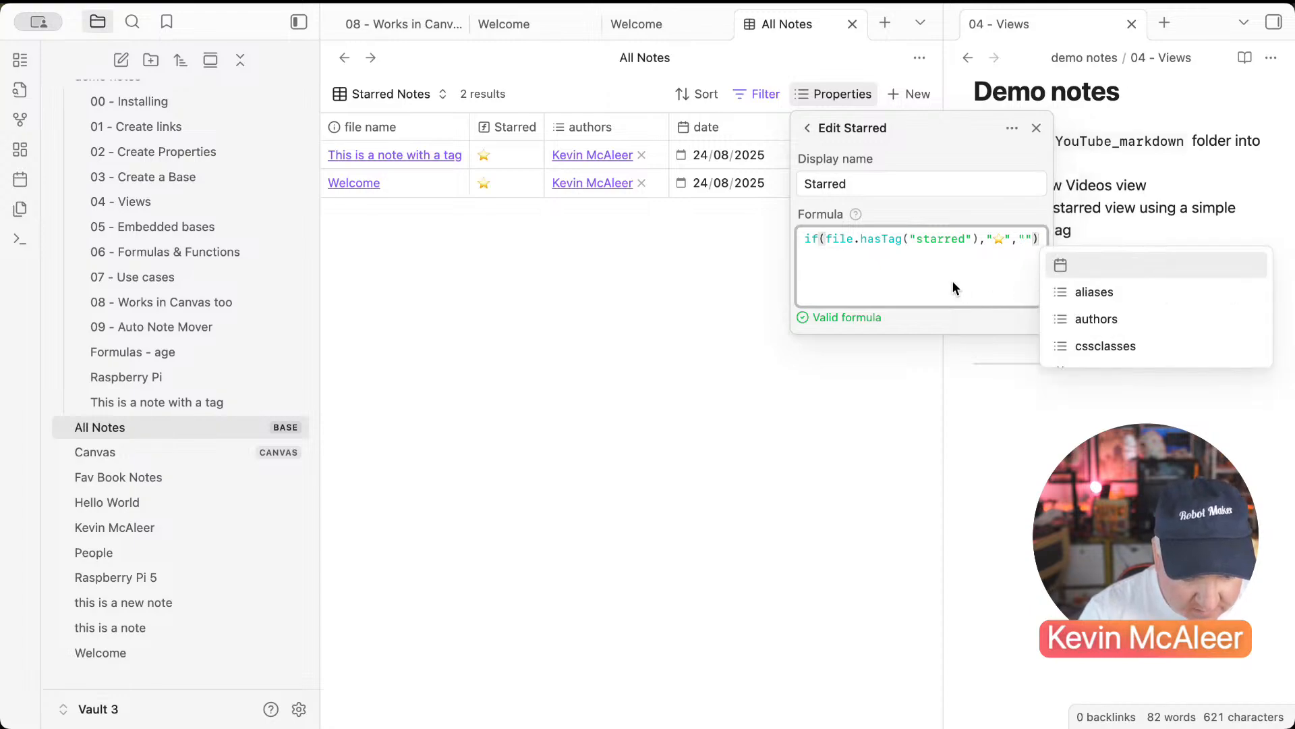
left_click(823, 361)
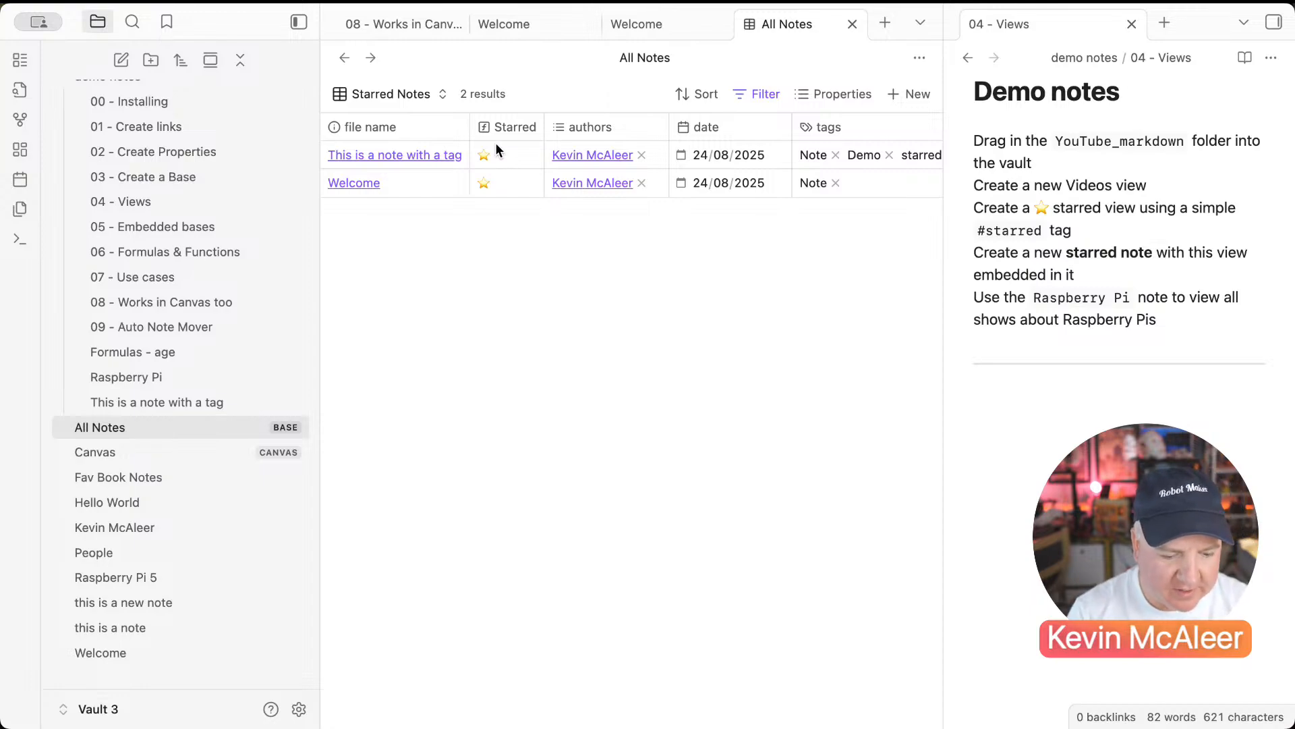
left_click_drag(499, 128, 343, 127)
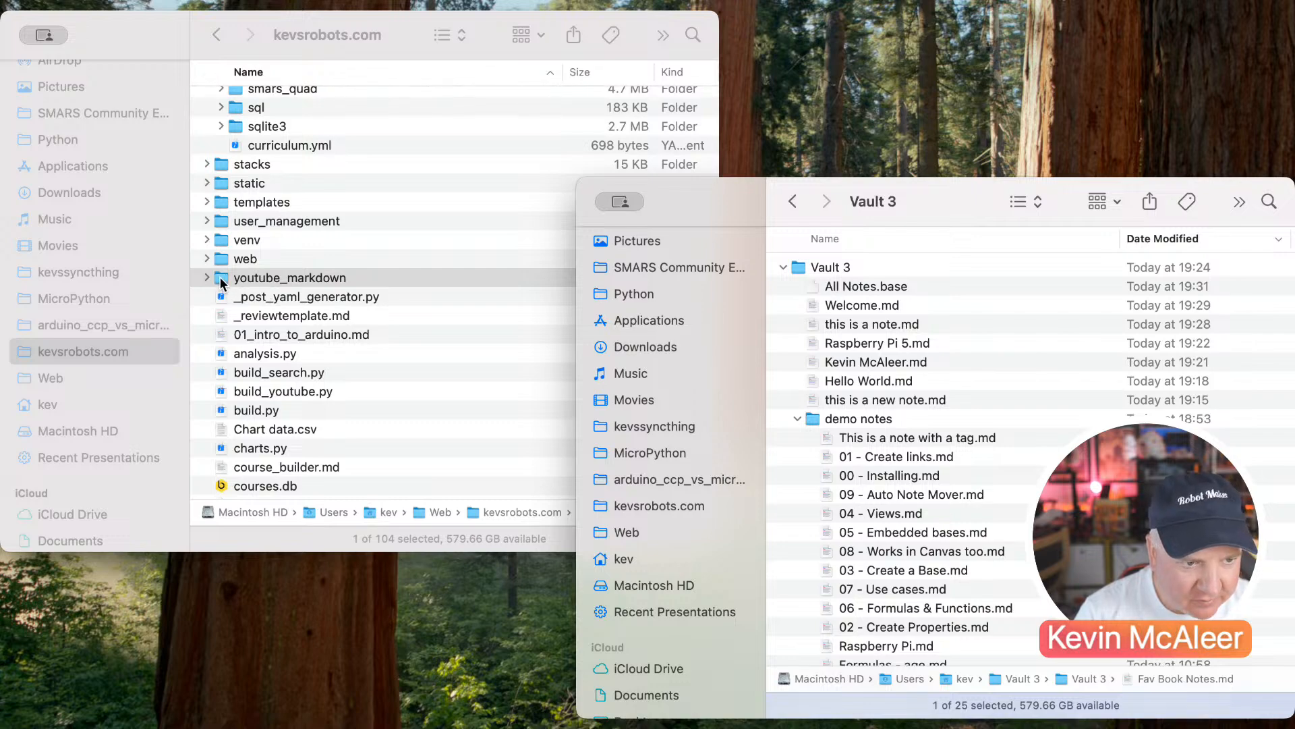
Step: Copy the youtube_markdown folder into the Vault 3 folder and return to Obsidian
left_click_drag(225, 284, 831, 346)
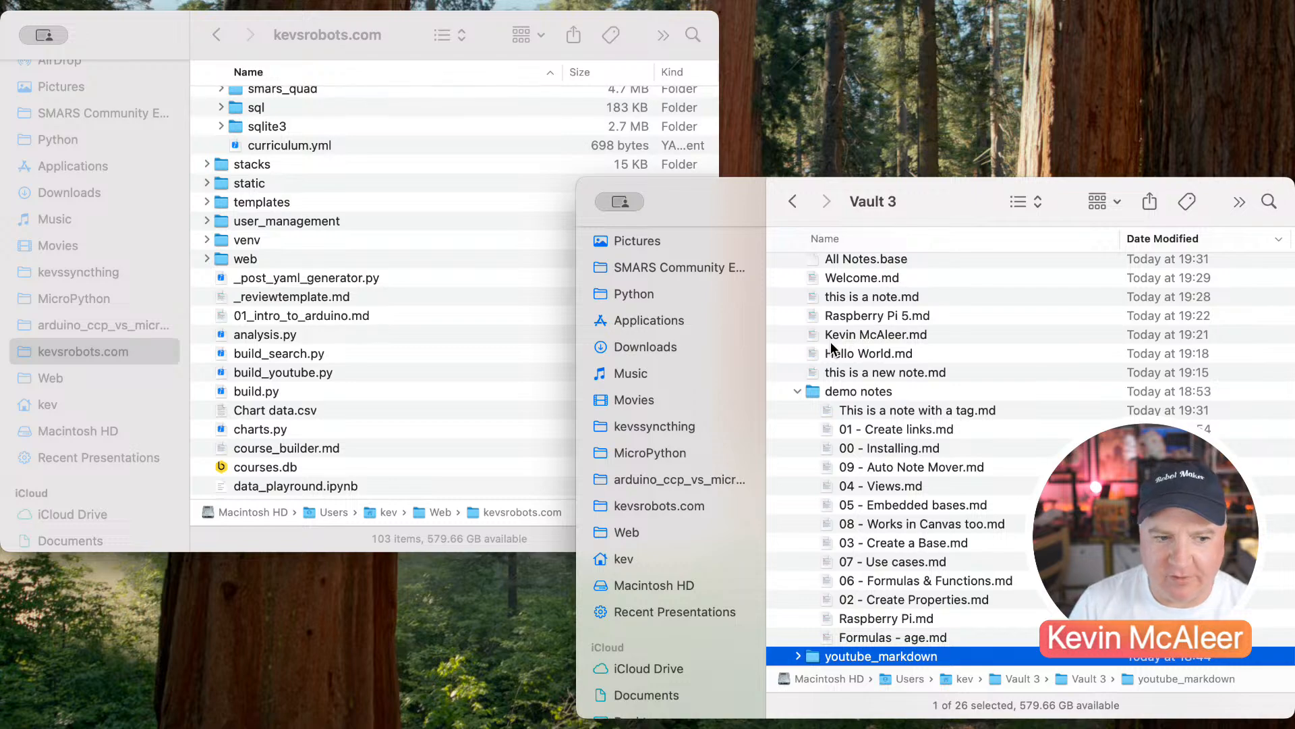
left_click(480, 683)
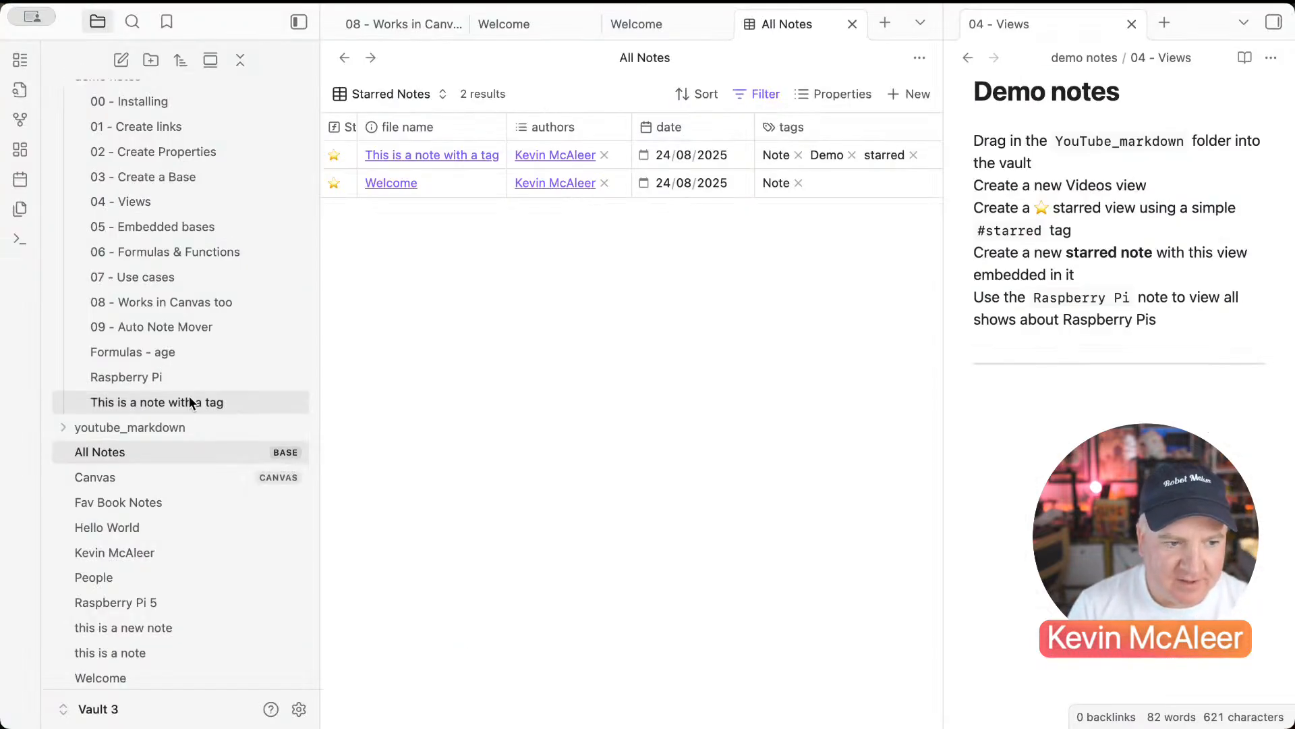
Step: Inspect the _amnSorlPaM note's properties in youtube_markdown, then collapse the folder
left_click(67, 427)
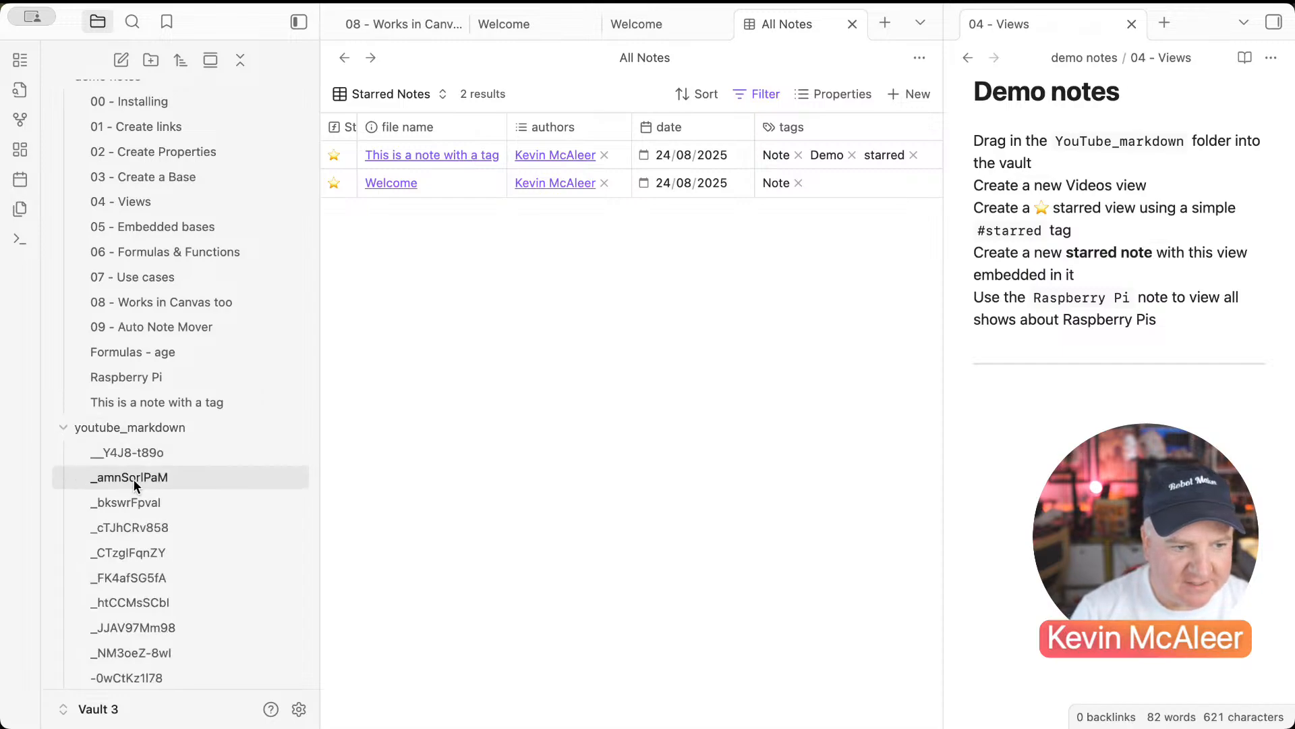
left_click(159, 453)
left_click(165, 477)
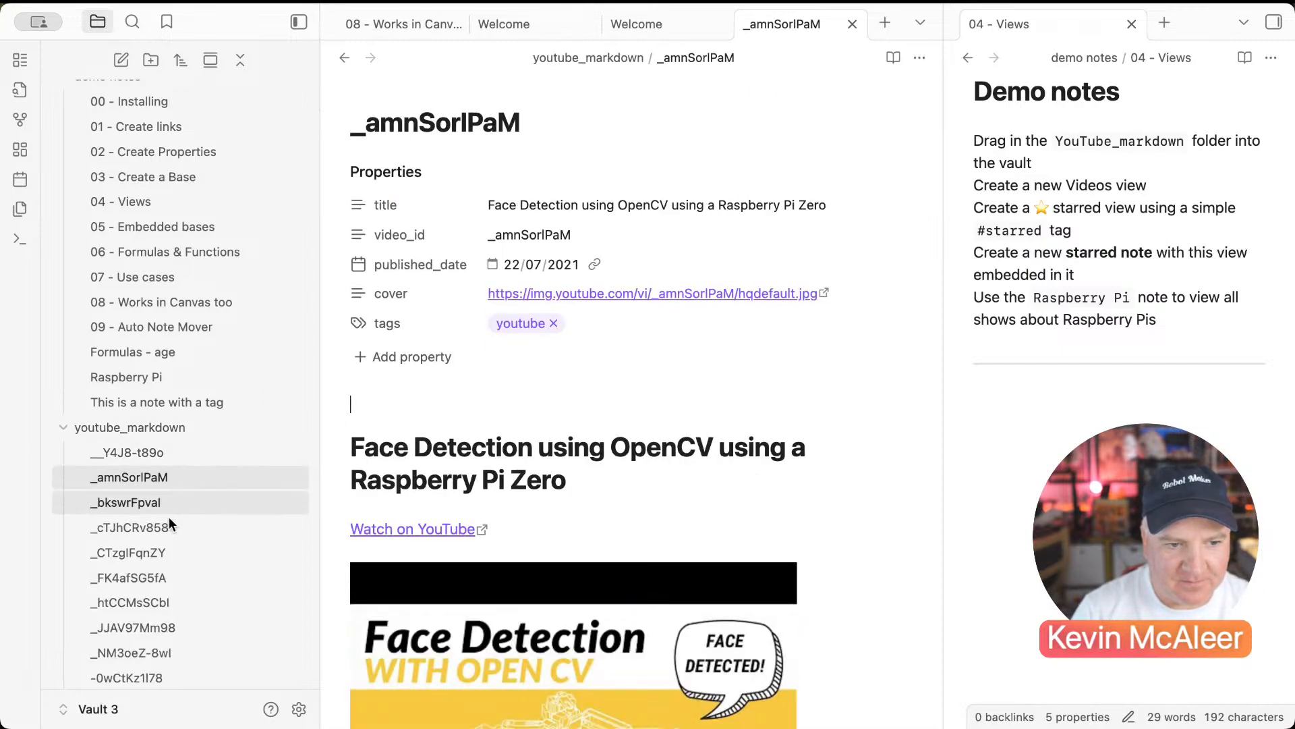
scroll(442, 544, "down", 2)
scroll(442, 544, "up", 4)
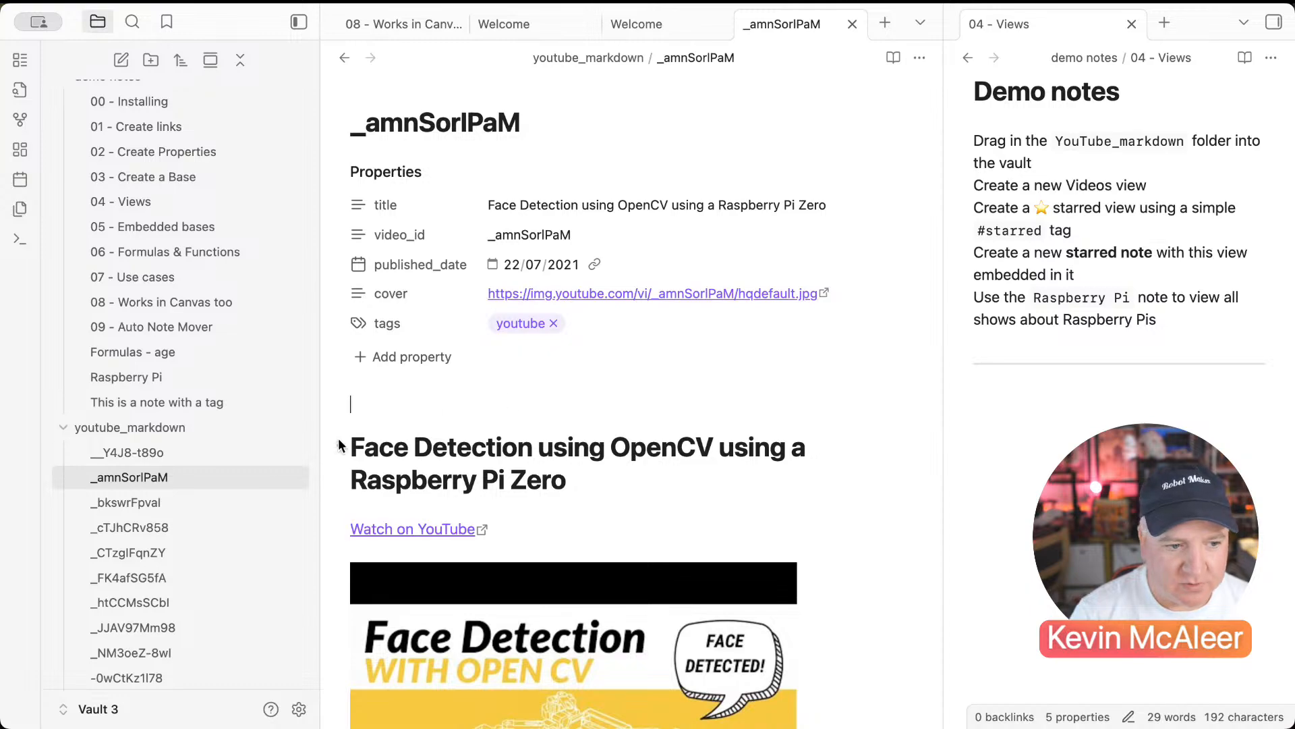
scroll(159, 443, "up", 1)
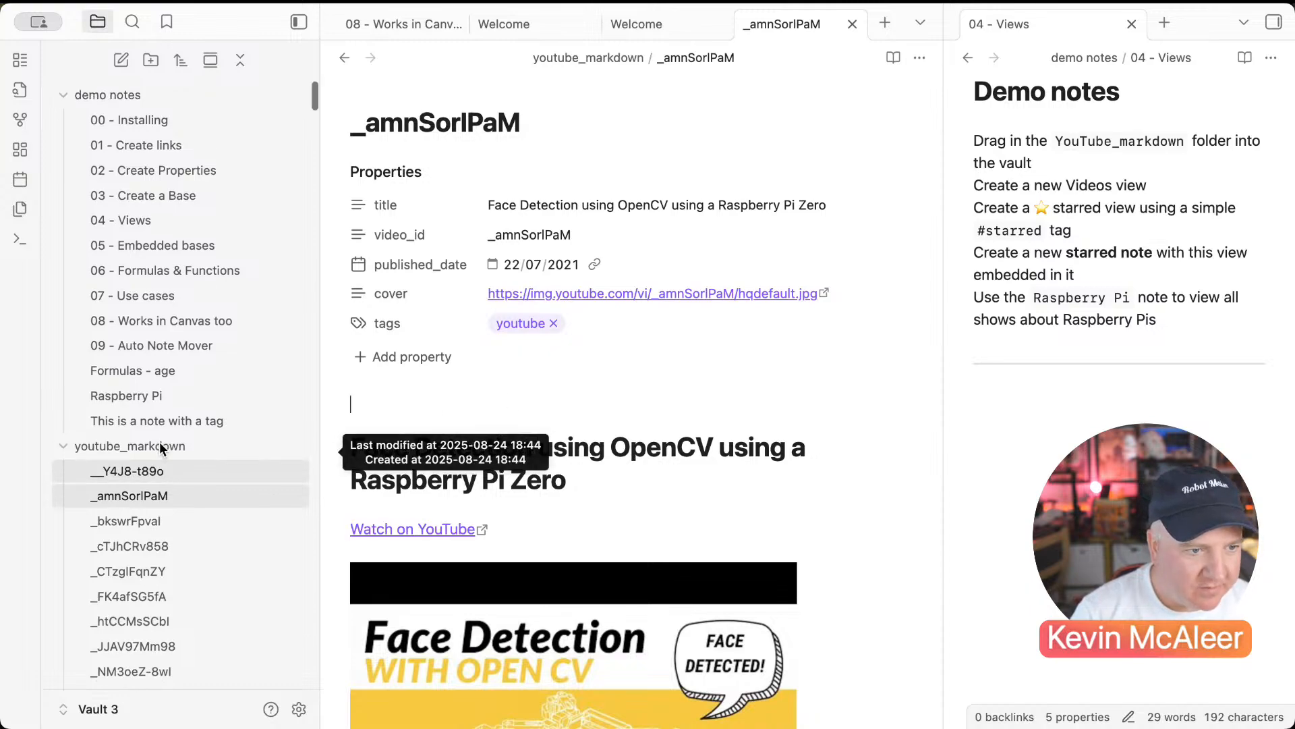
left_click(133, 444)
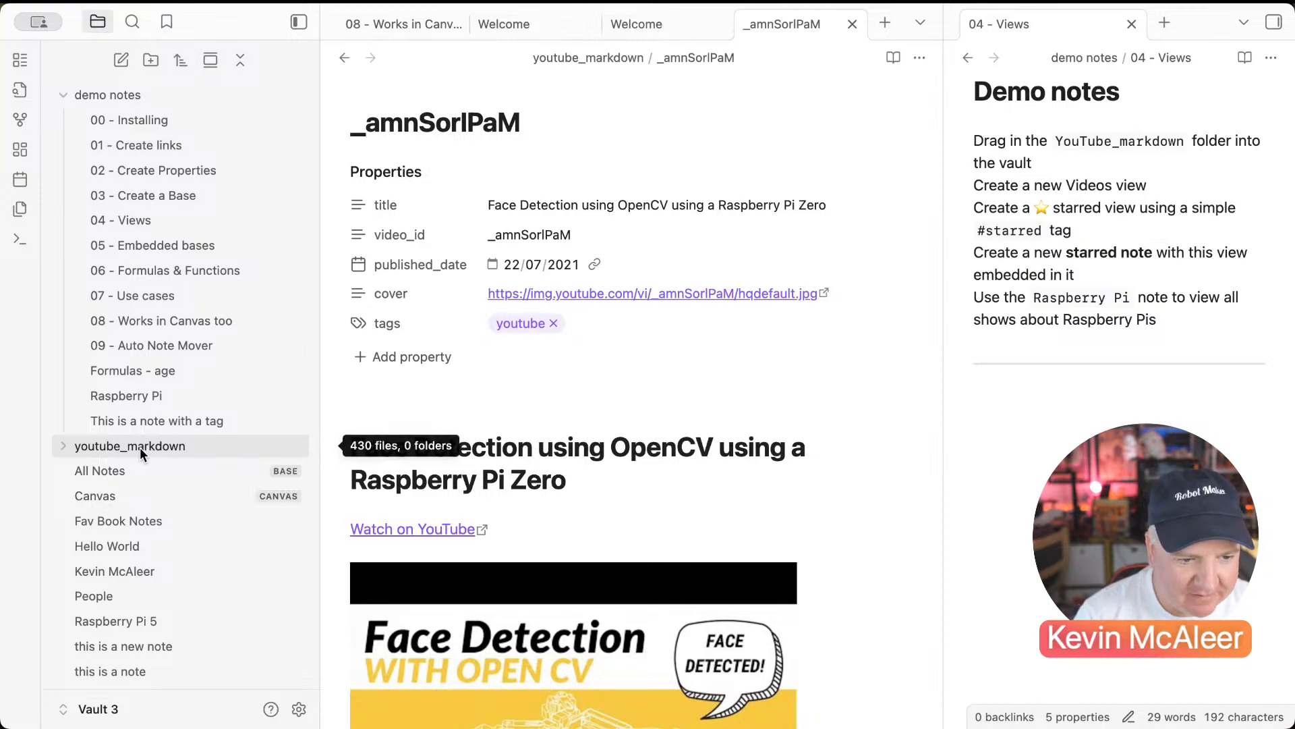
Step: In the Raspberry Pi note, add a line after the base code fence so it renders as a table
left_click(177, 398)
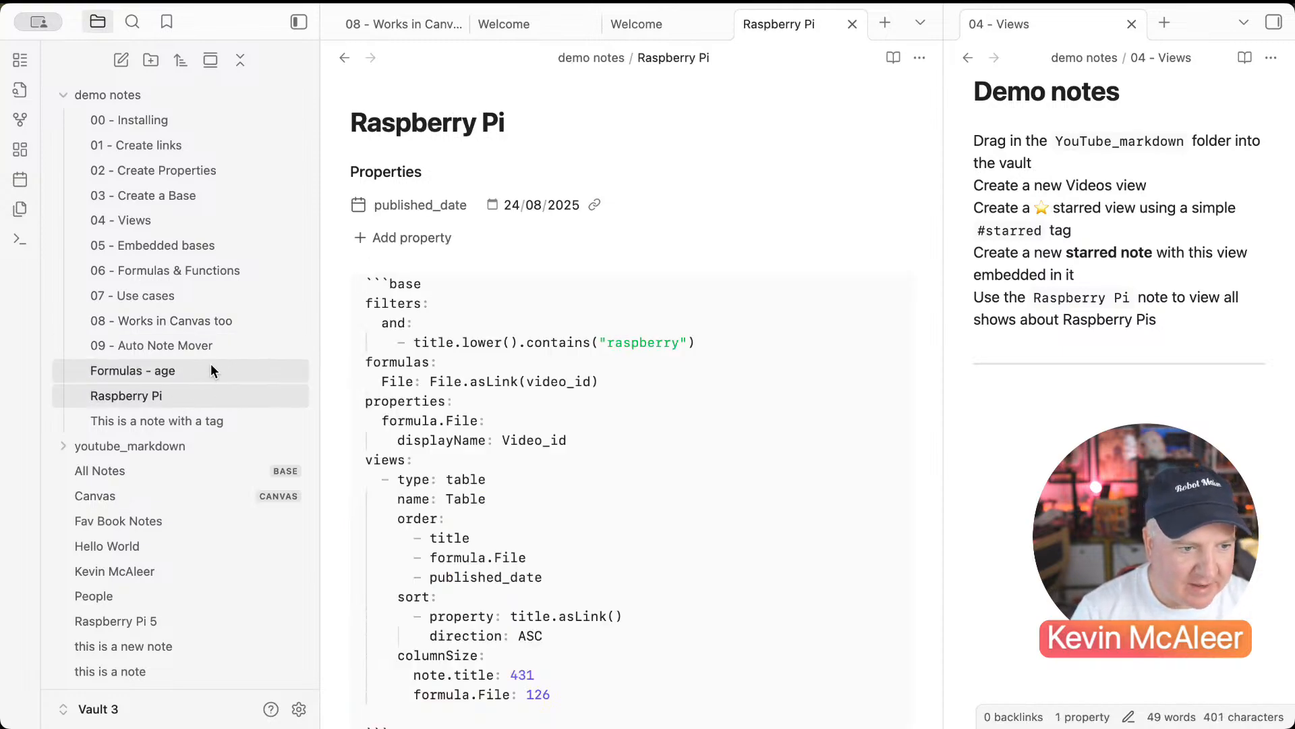
scroll(201, 374, "down", 2)
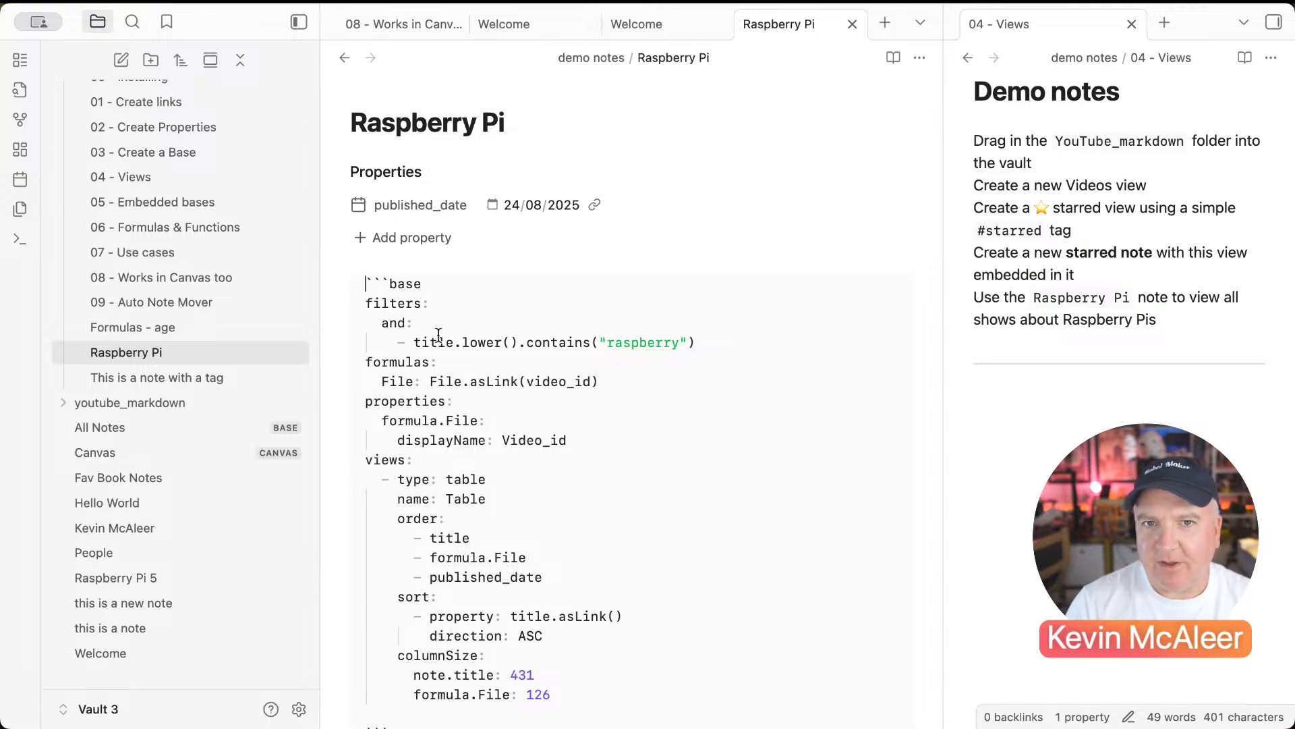
scroll(435, 341, "down", 2)
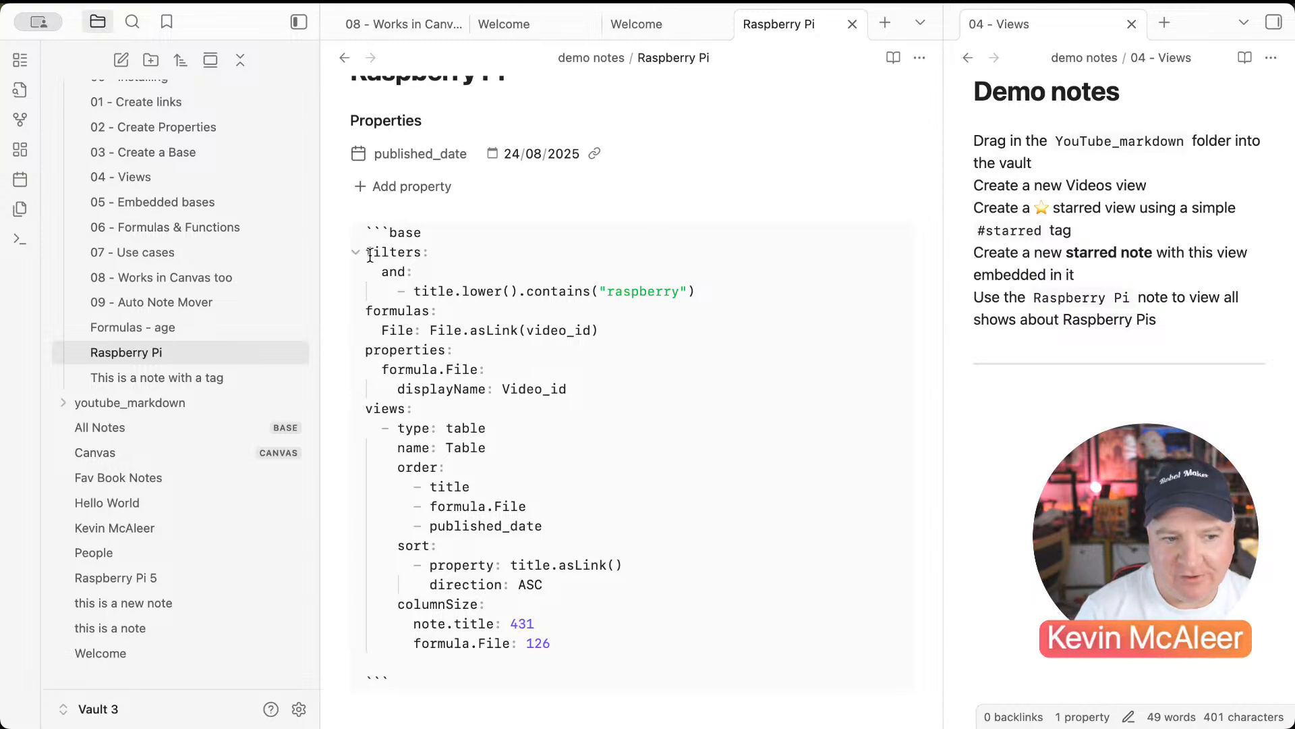
left_click_drag(366, 252, 558, 637)
left_click(432, 268)
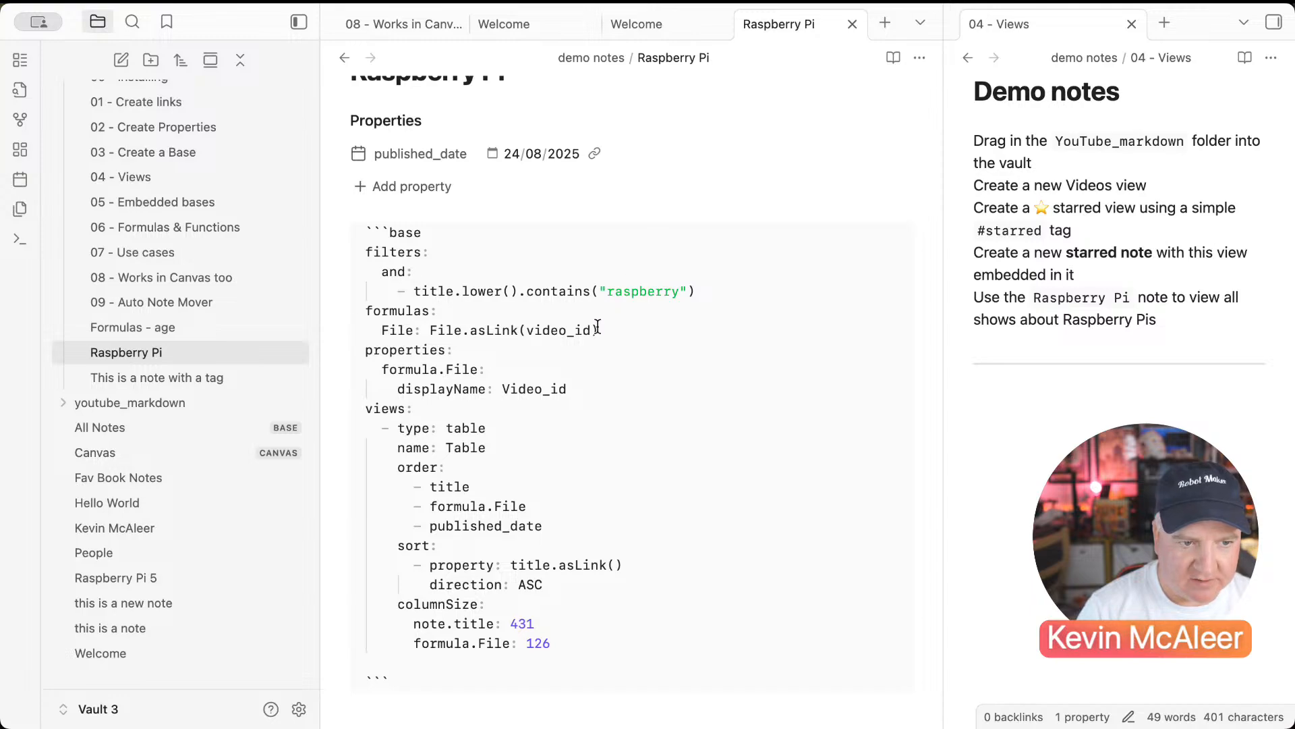
scroll(597, 331, "down", 5)
left_click(487, 530)
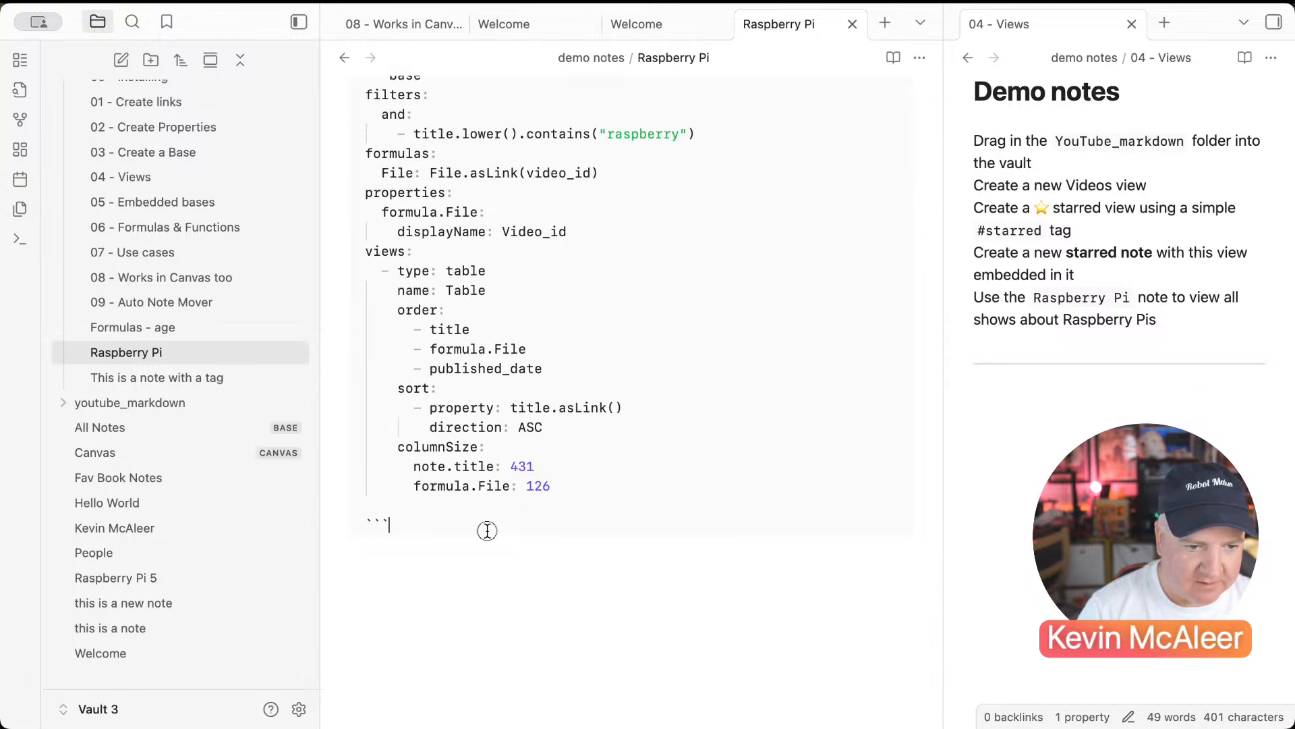
key("Return")
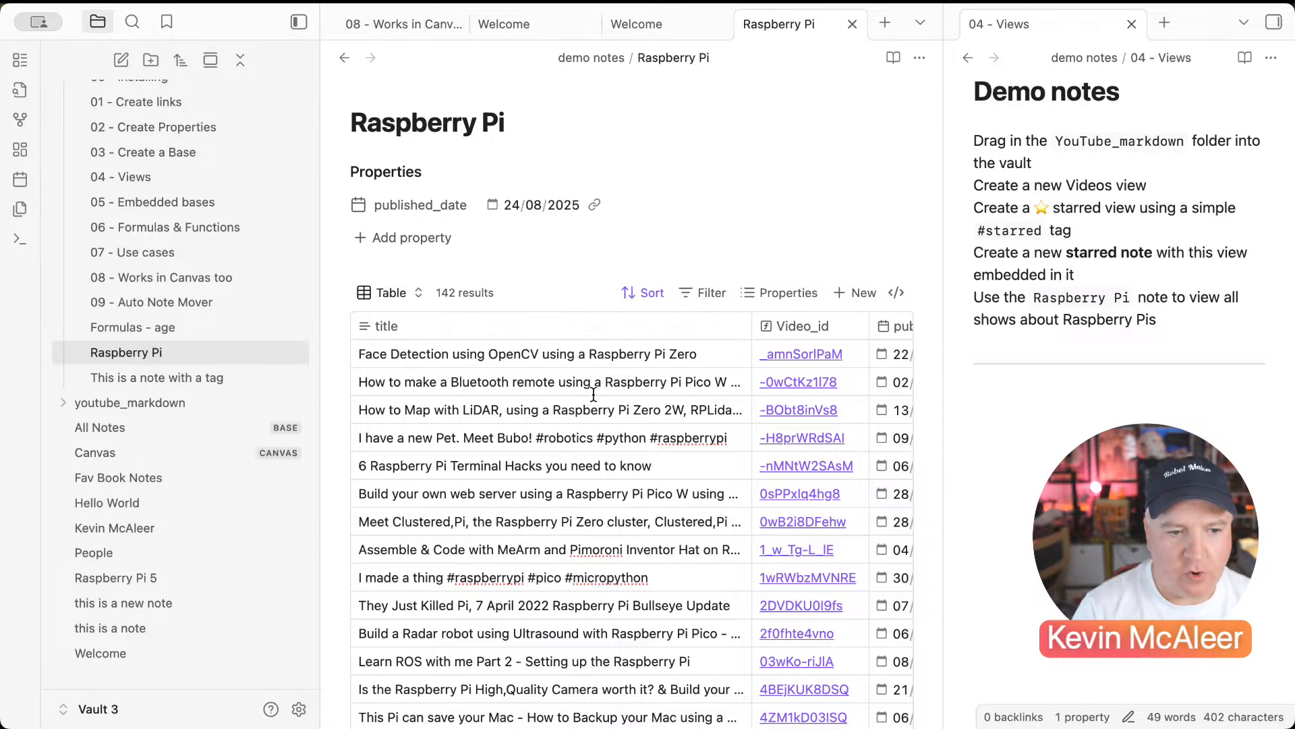
Step: Sort the embedded Raspberry Pi table by title A→Z
left_click(396, 294)
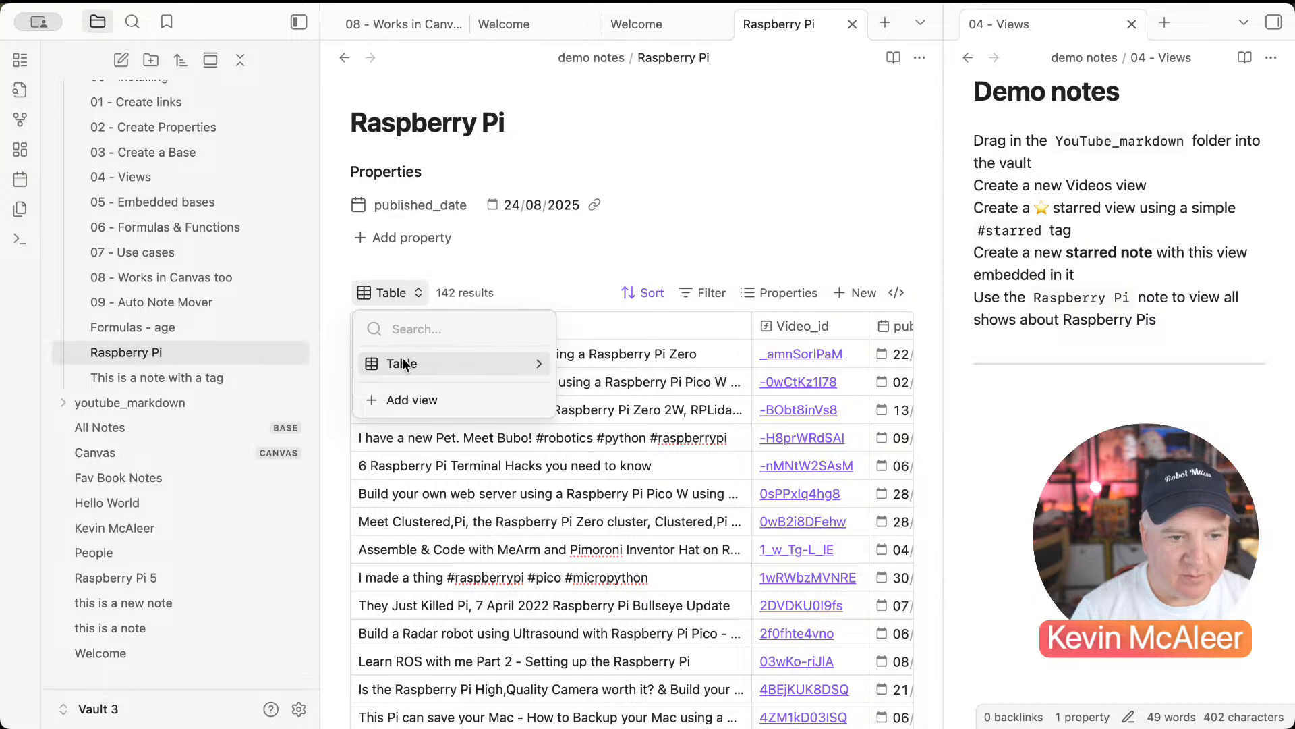
left_click(475, 274)
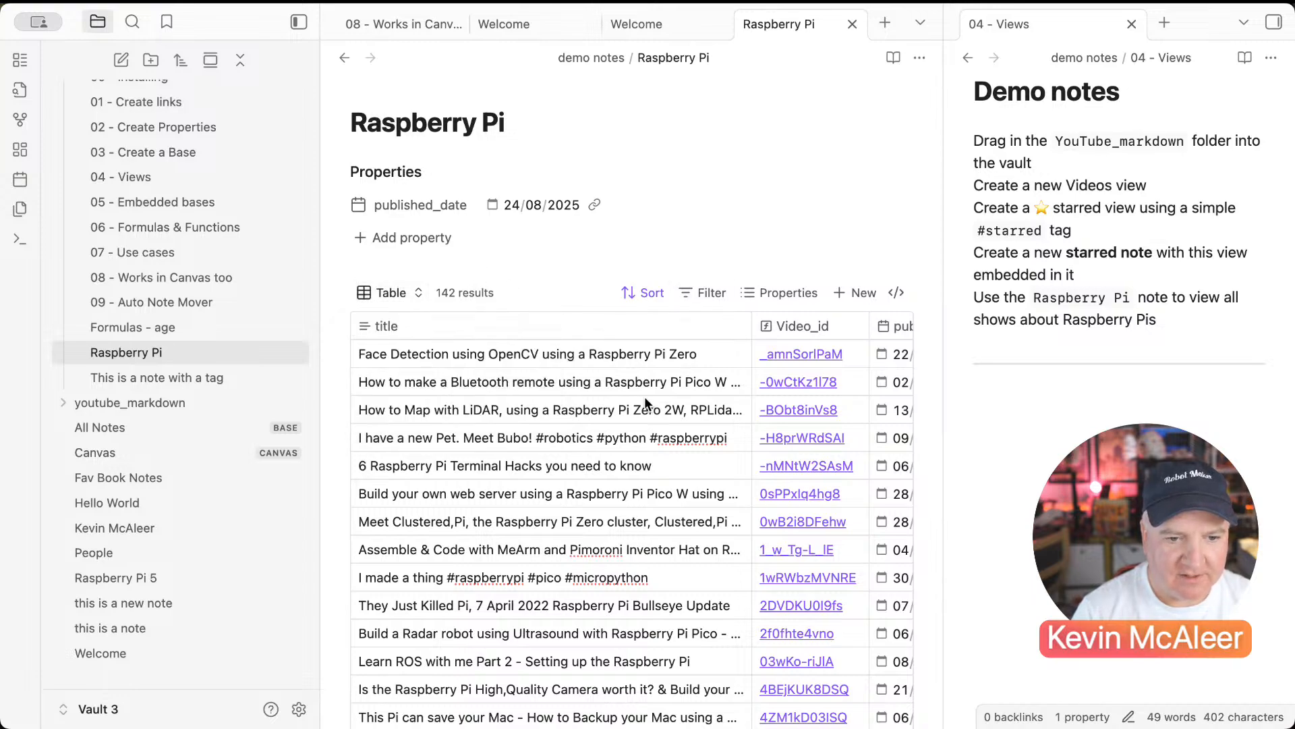
scroll(705, 366, "right", 3)
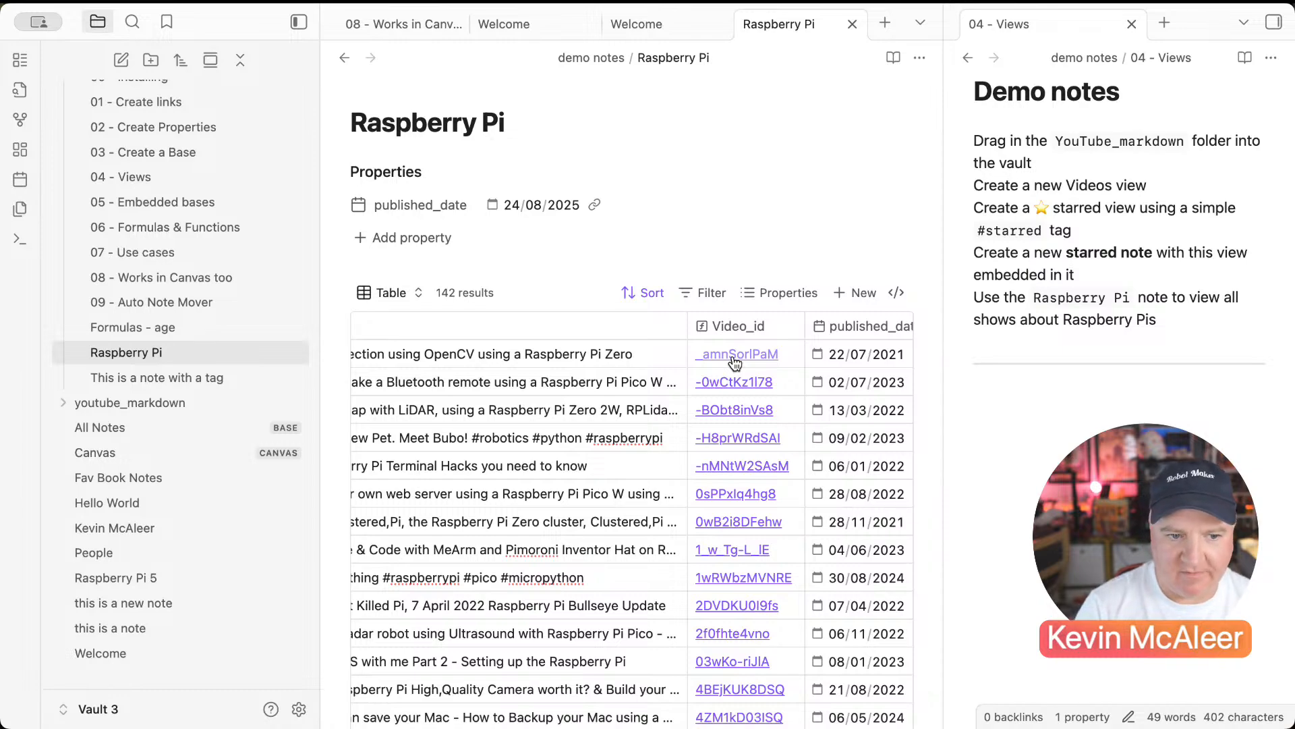
scroll(482, 414, "left", 3)
left_click(470, 353)
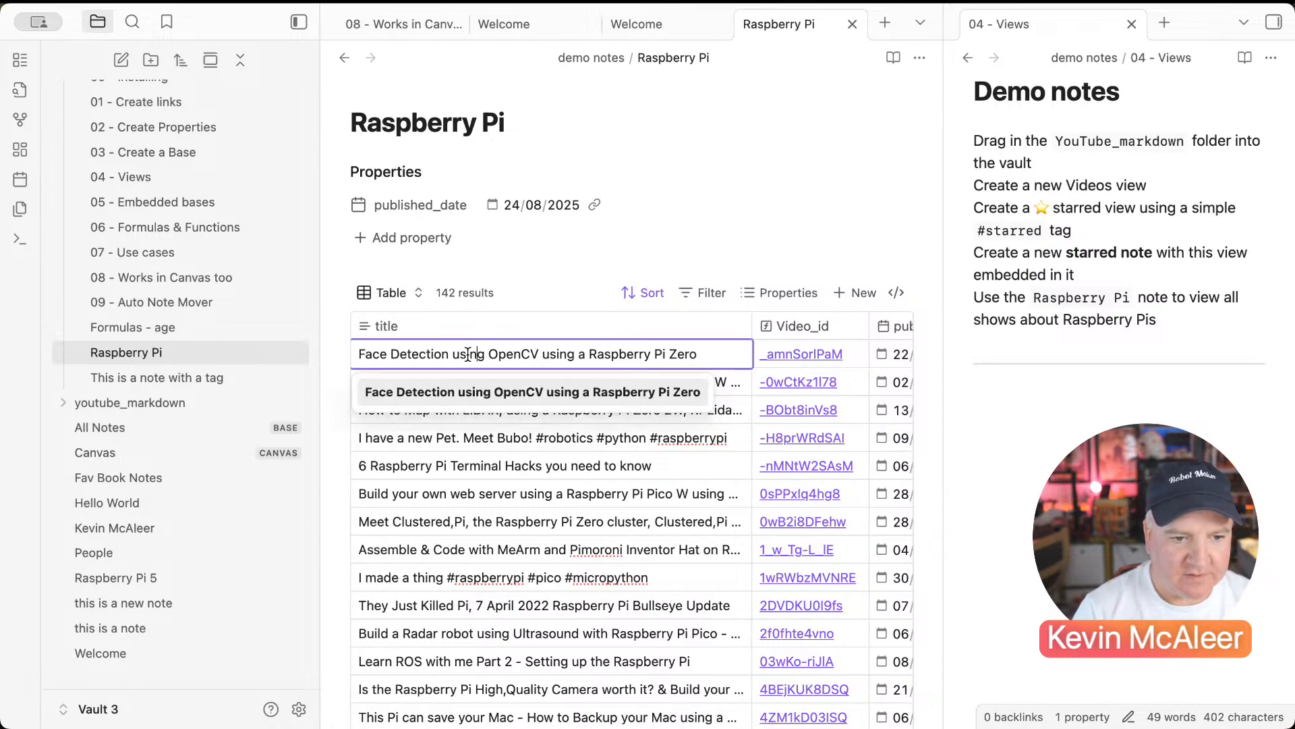
left_click(388, 325)
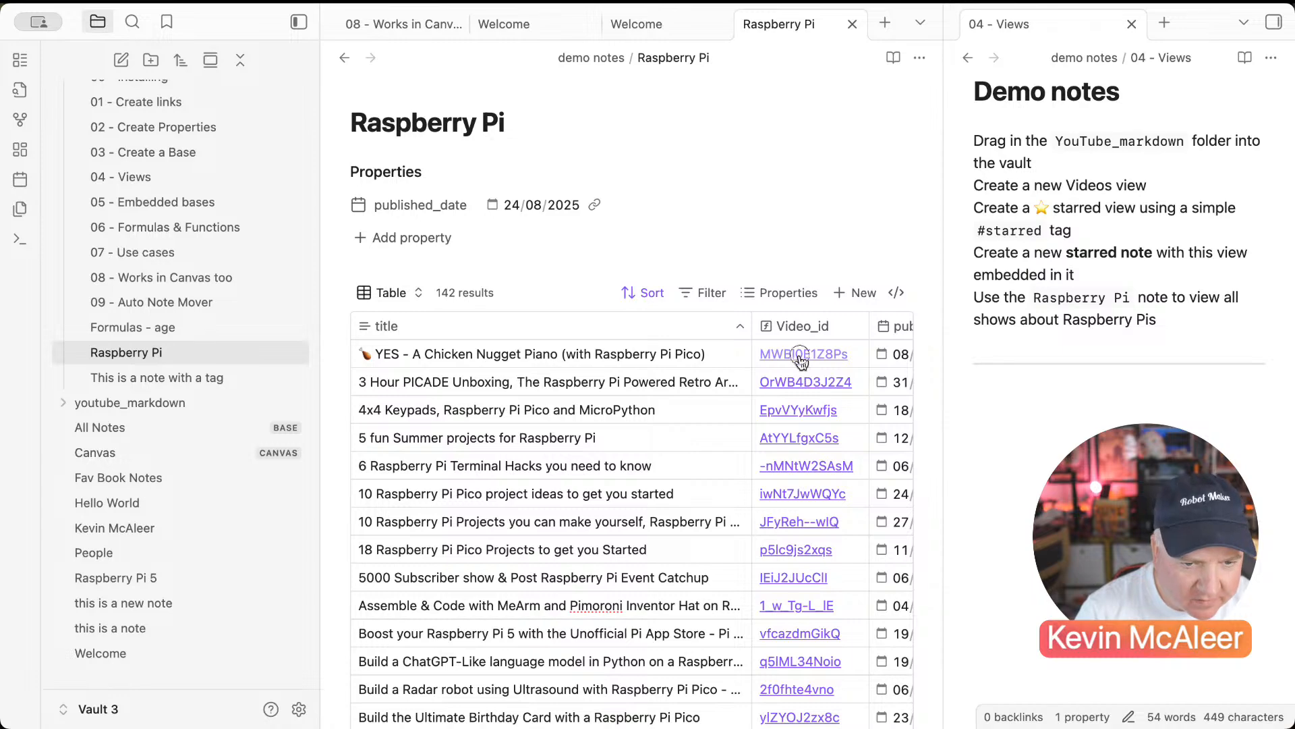
left_click(801, 355)
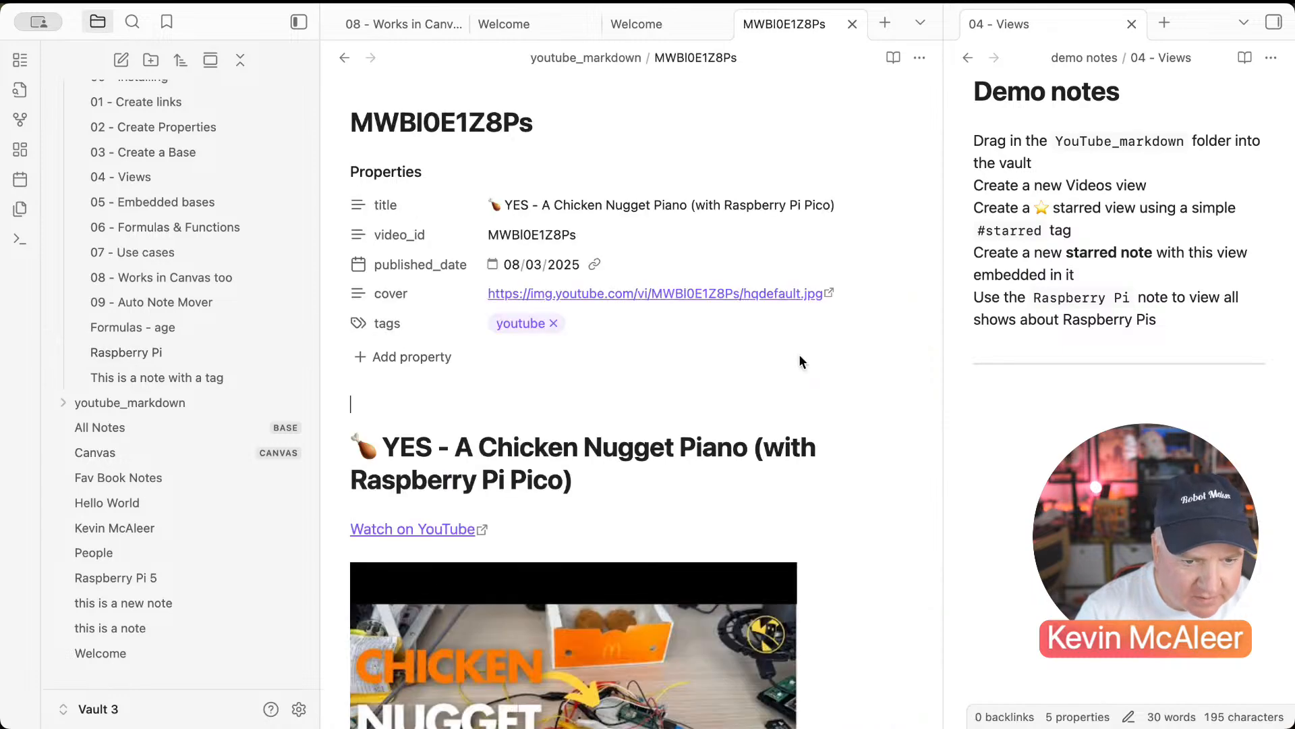
left_click(345, 59)
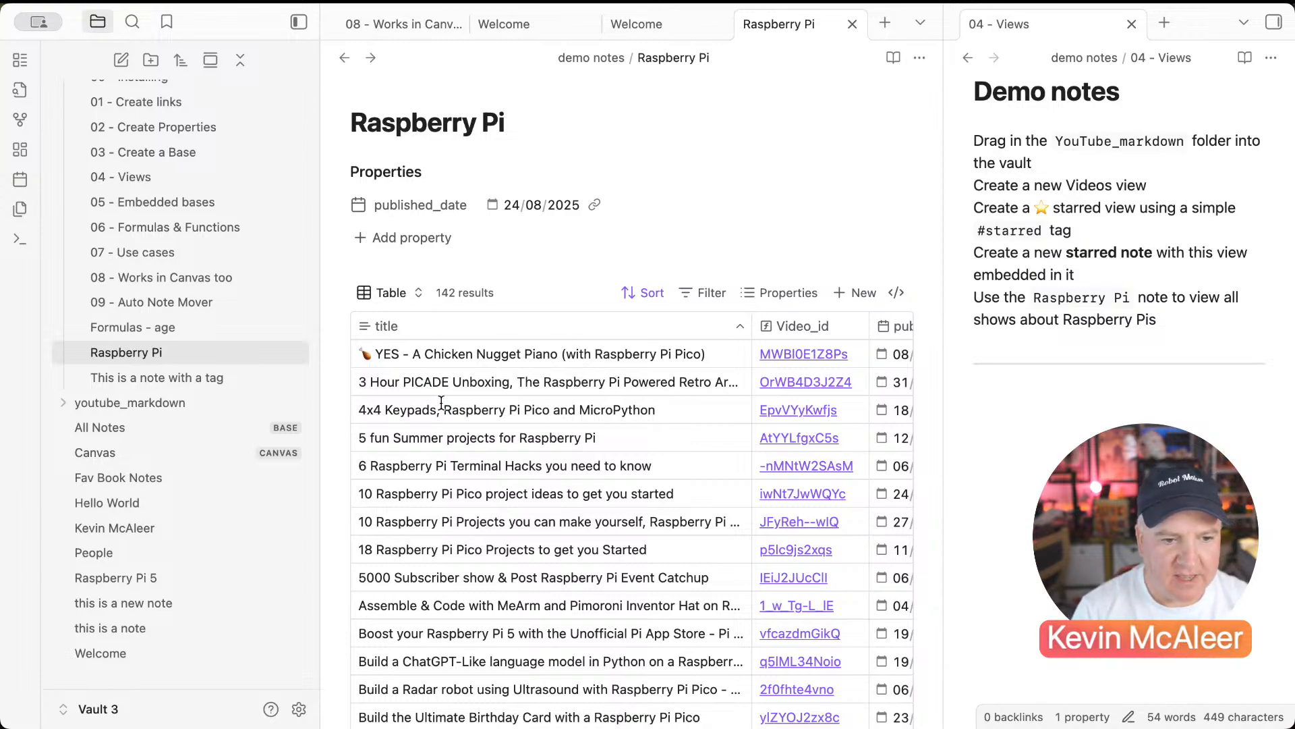
Step: Review the table's sort and filter settings, then show 05 - Embedded bases in the side pane
left_click(651, 295)
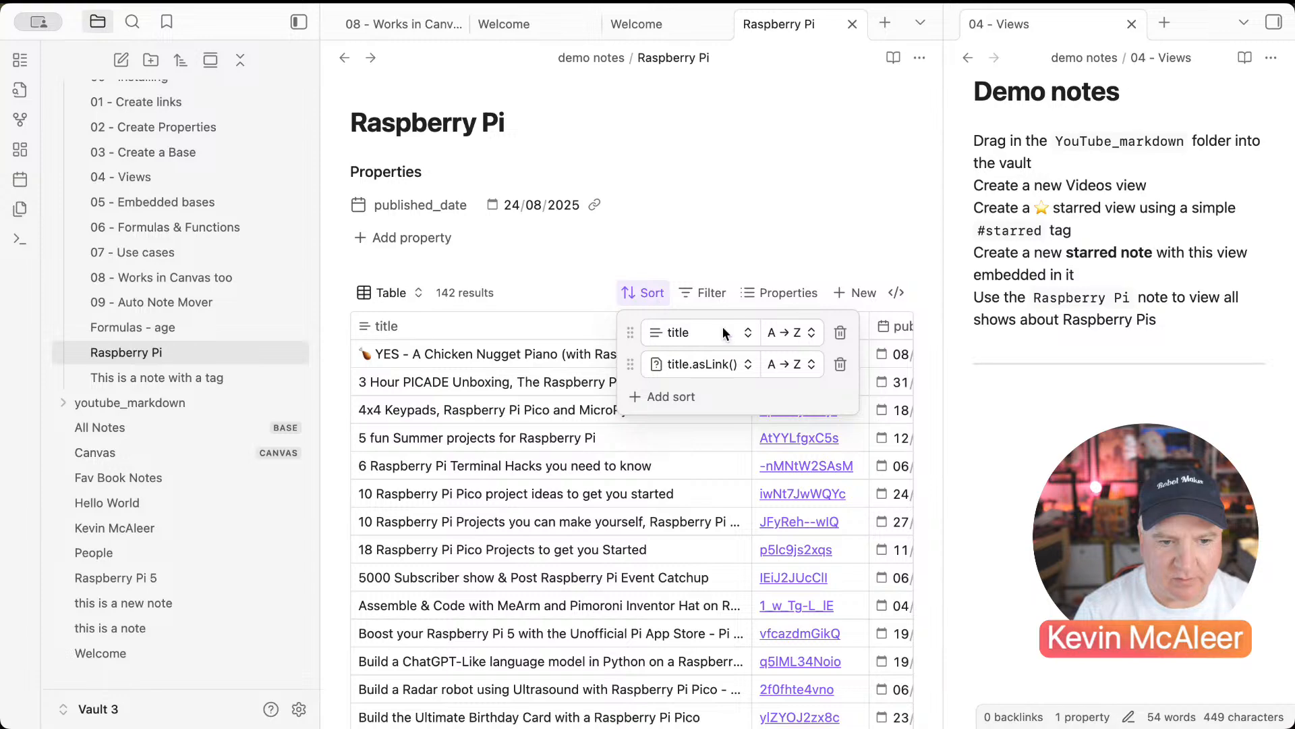
left_click(702, 293)
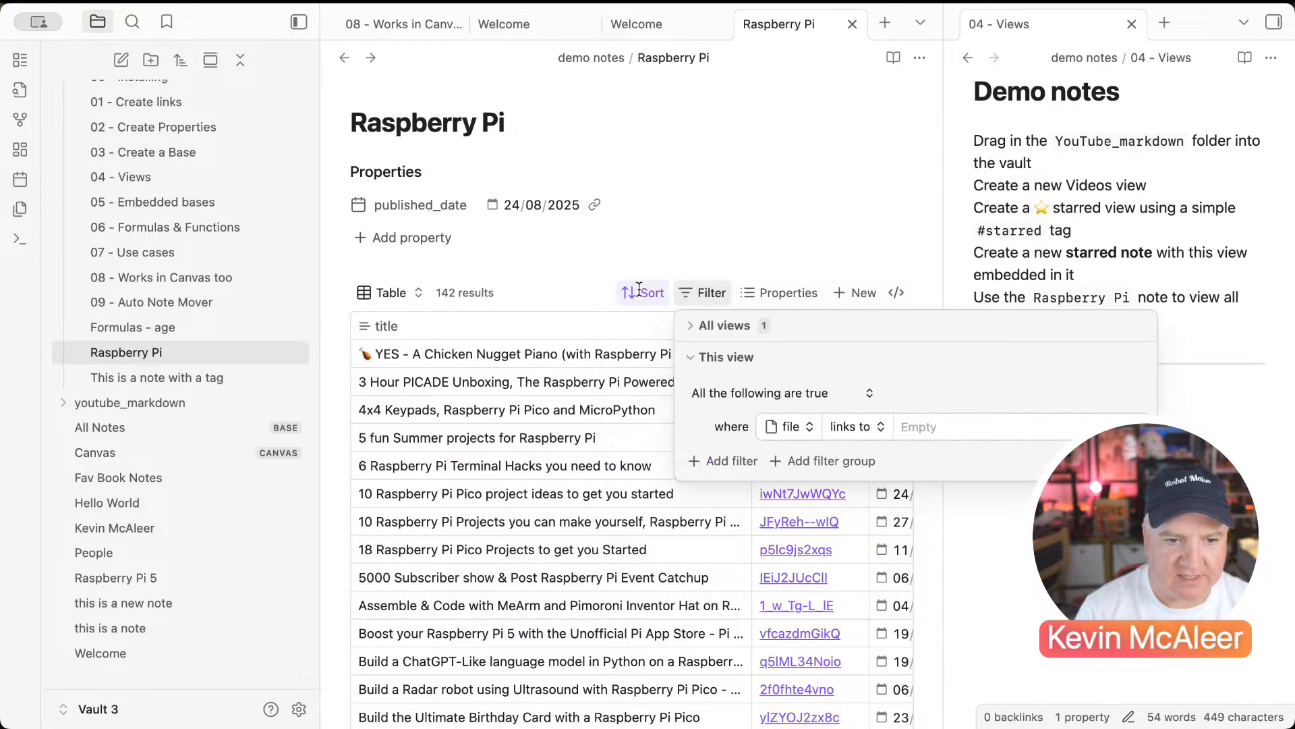
left_click(654, 269)
scroll(732, 425, "right", 3)
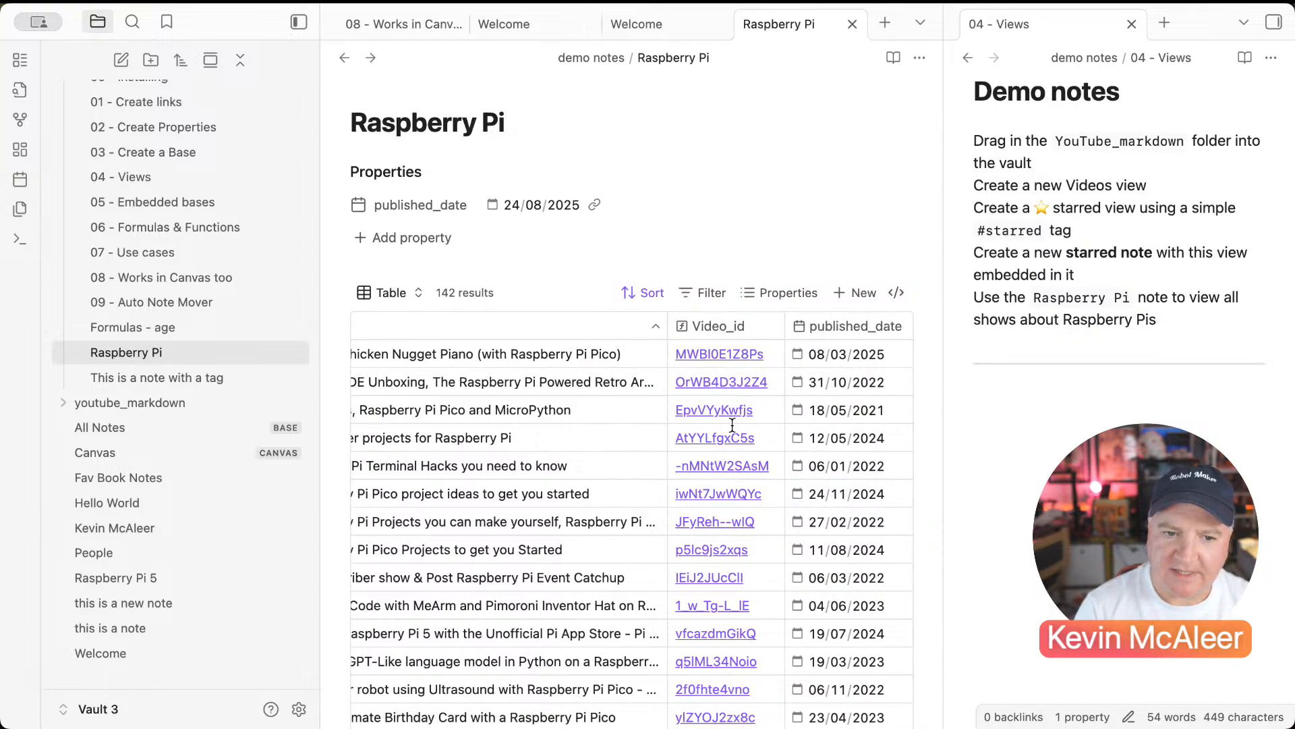
scroll(733, 428, "left", 3)
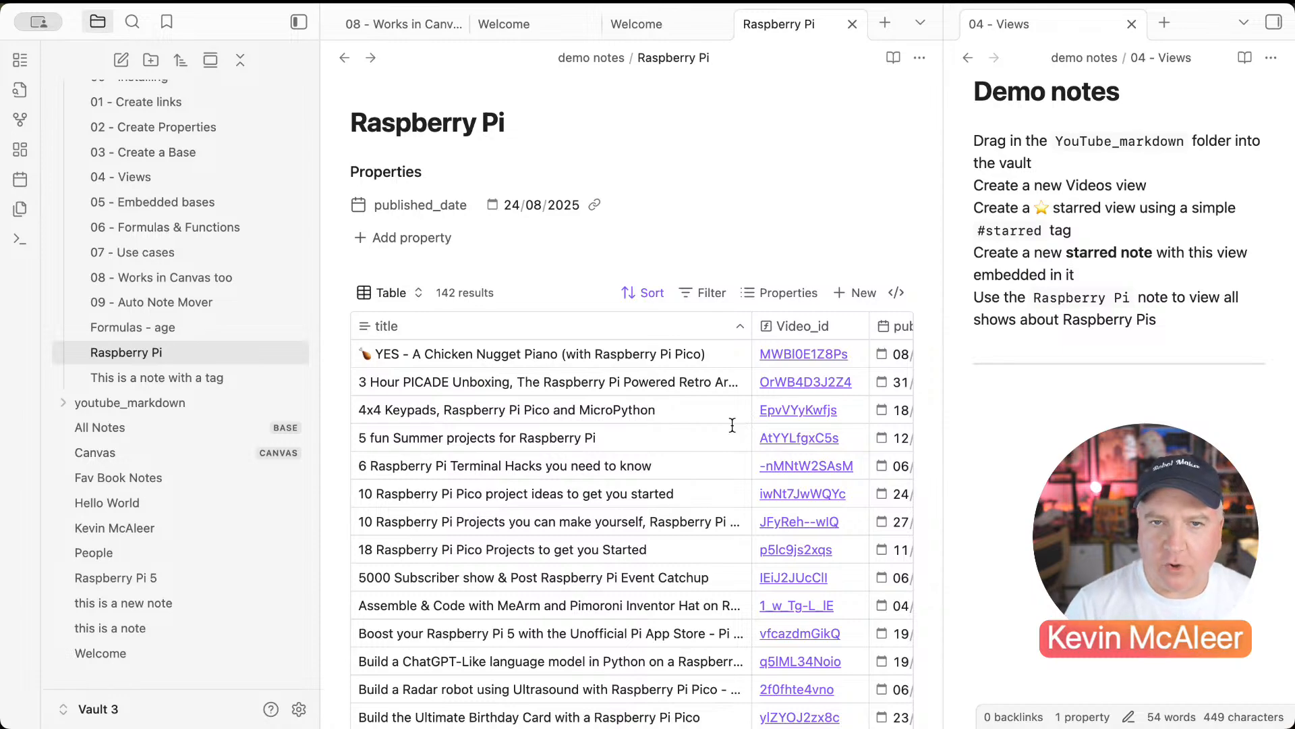
scroll(732, 426, "down", 2)
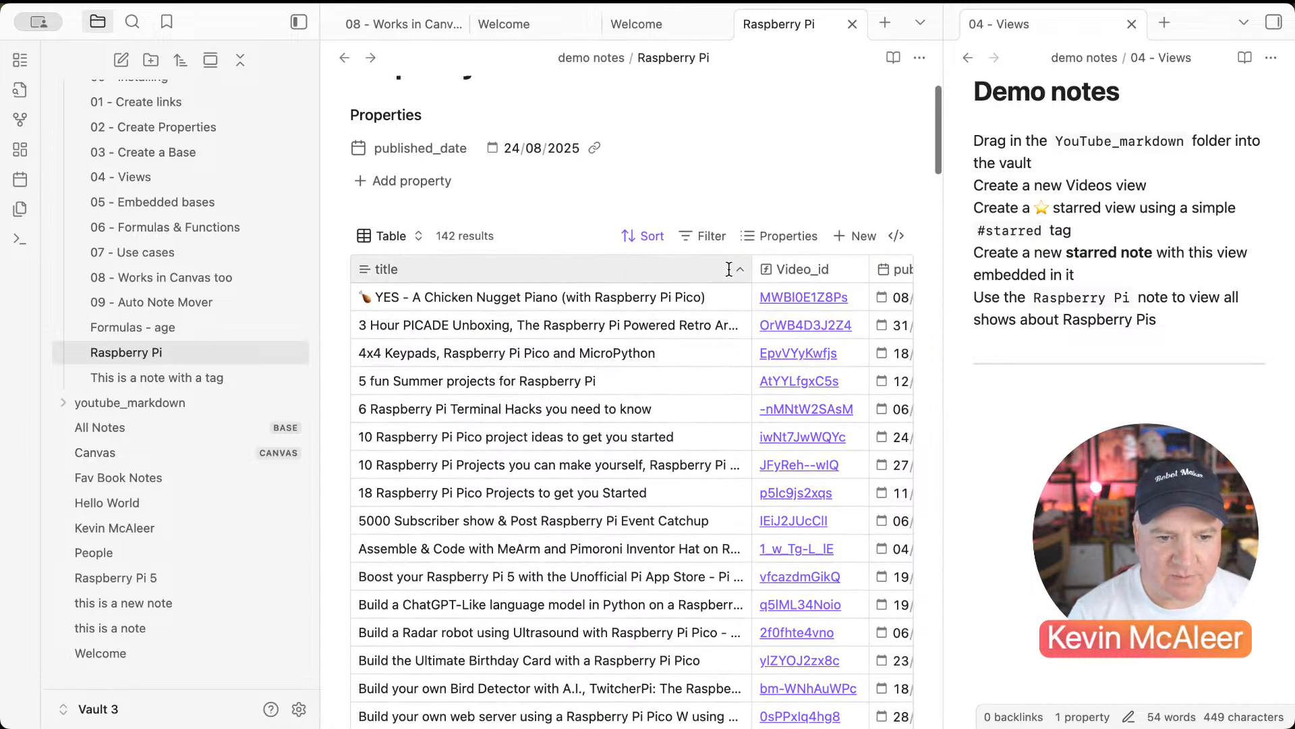
left_click(715, 236)
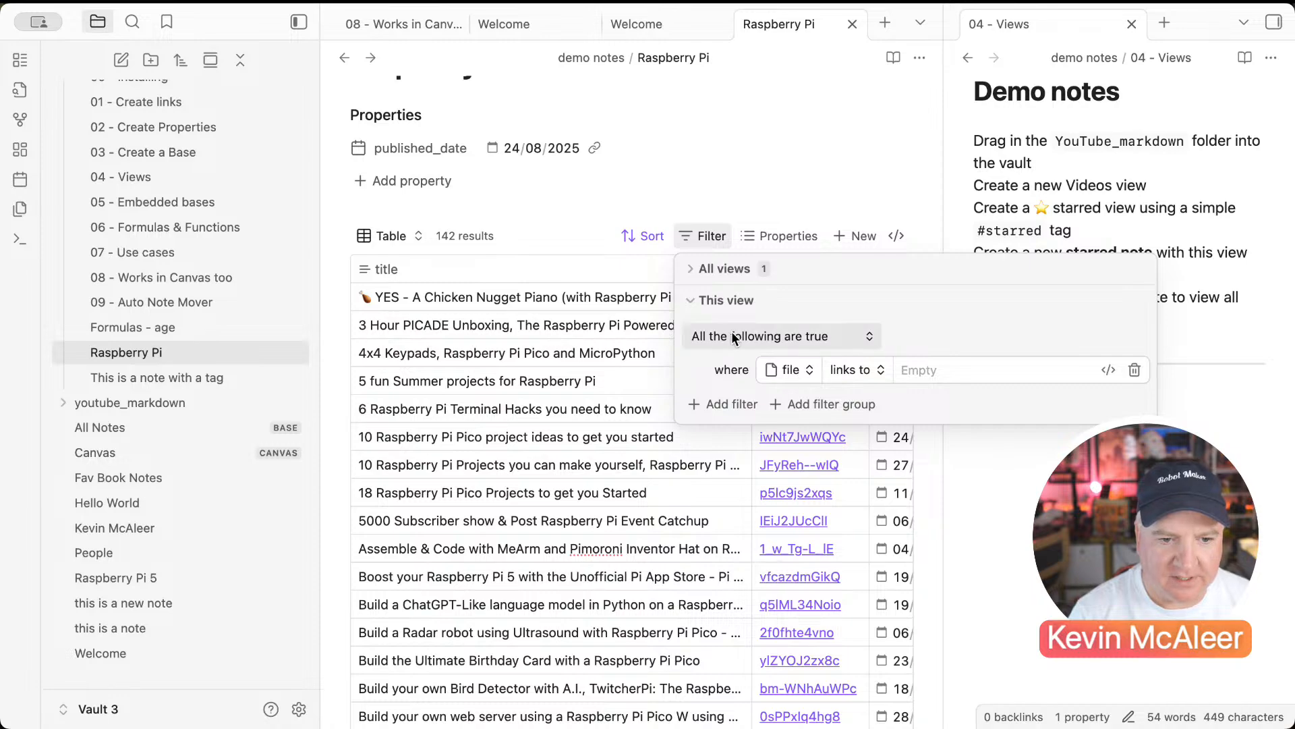
left_click(691, 270)
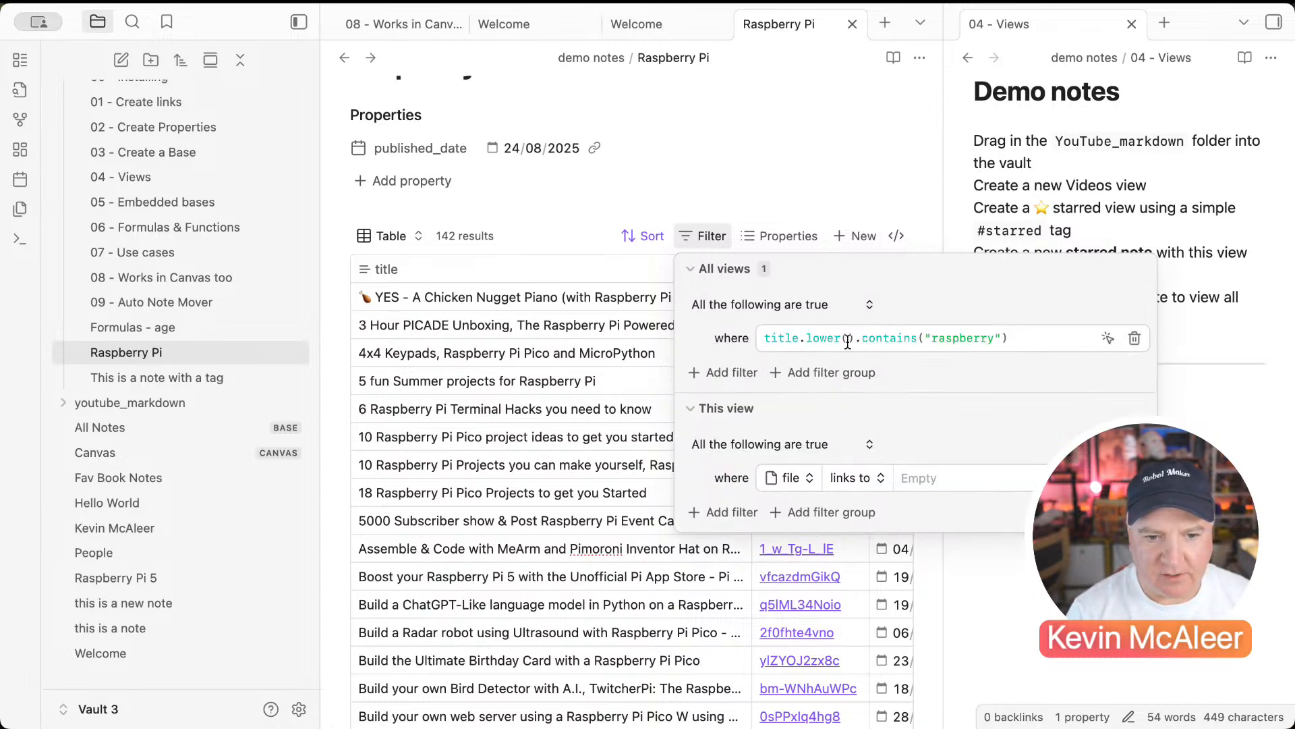
left_click(507, 436)
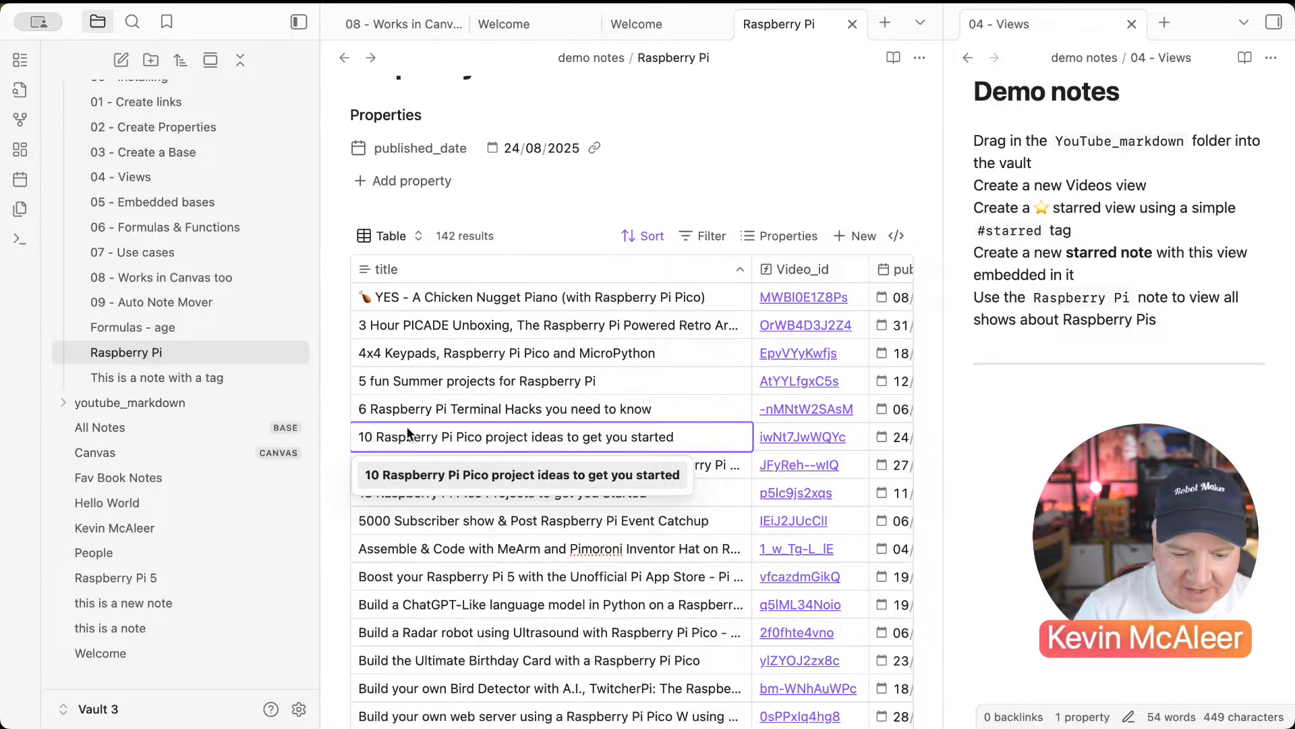
left_click(1008, 514)
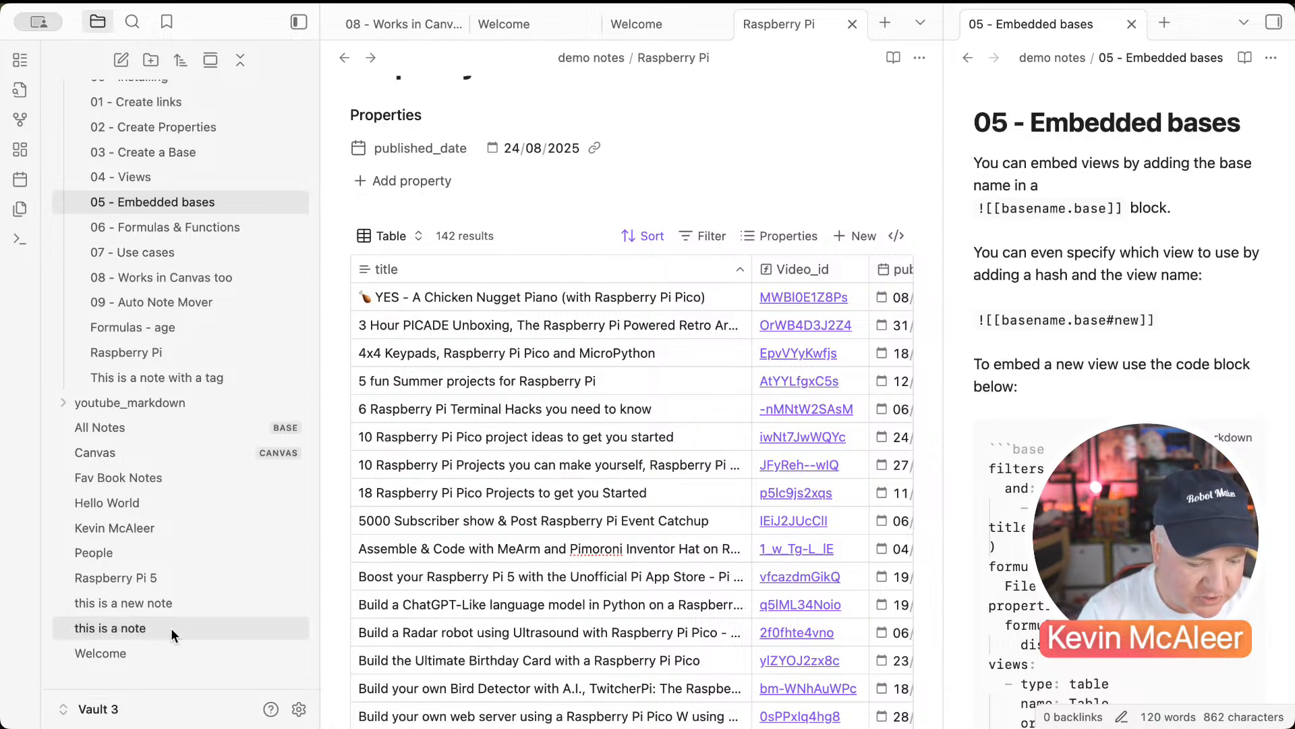
Step: Embed All Notes.base at the end of the Welcome note with ![[
left_click(140, 651)
left_click(969, 58)
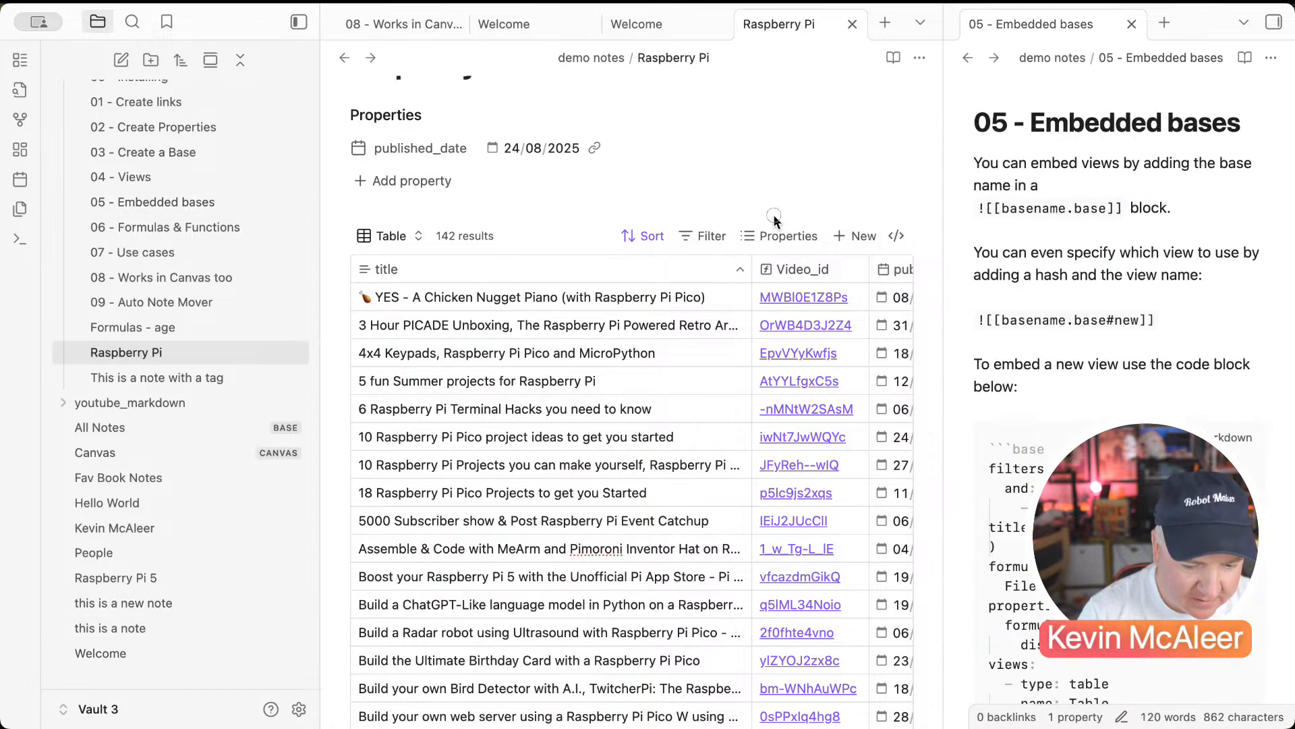
left_click(146, 652)
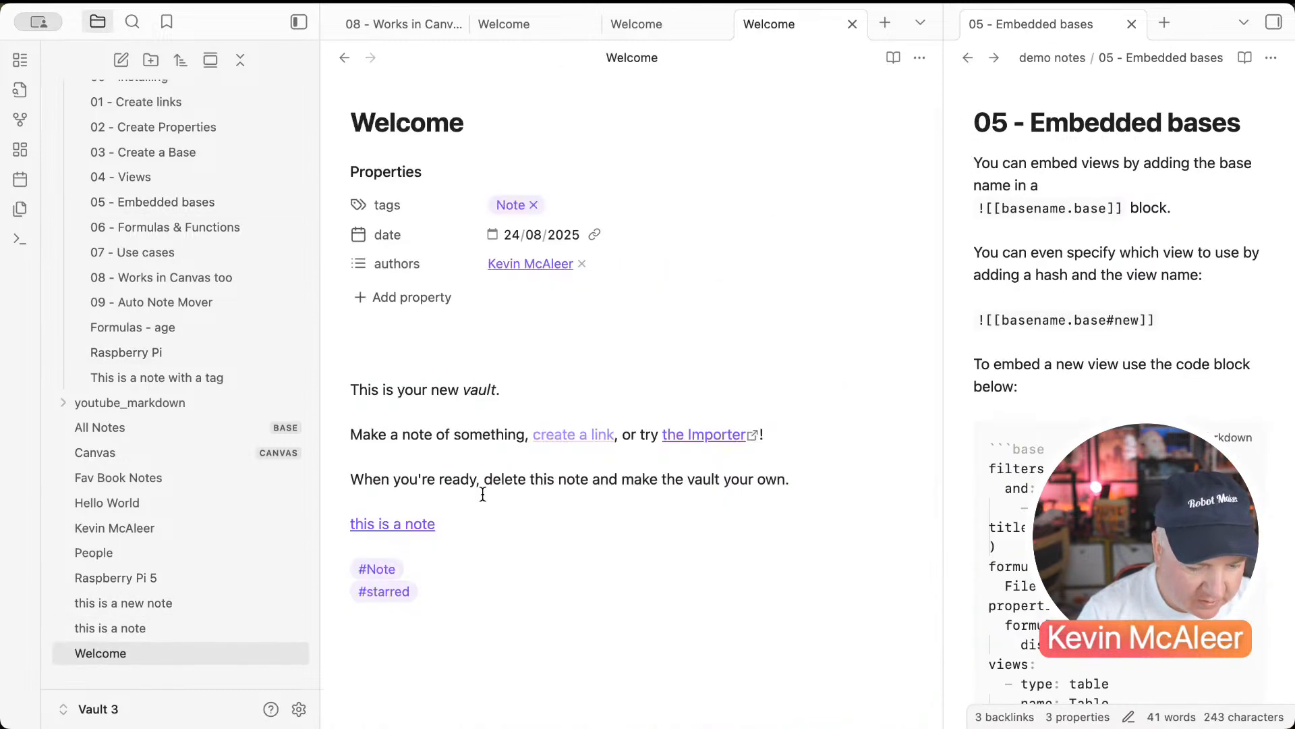
scroll(522, 622, "down", 3)
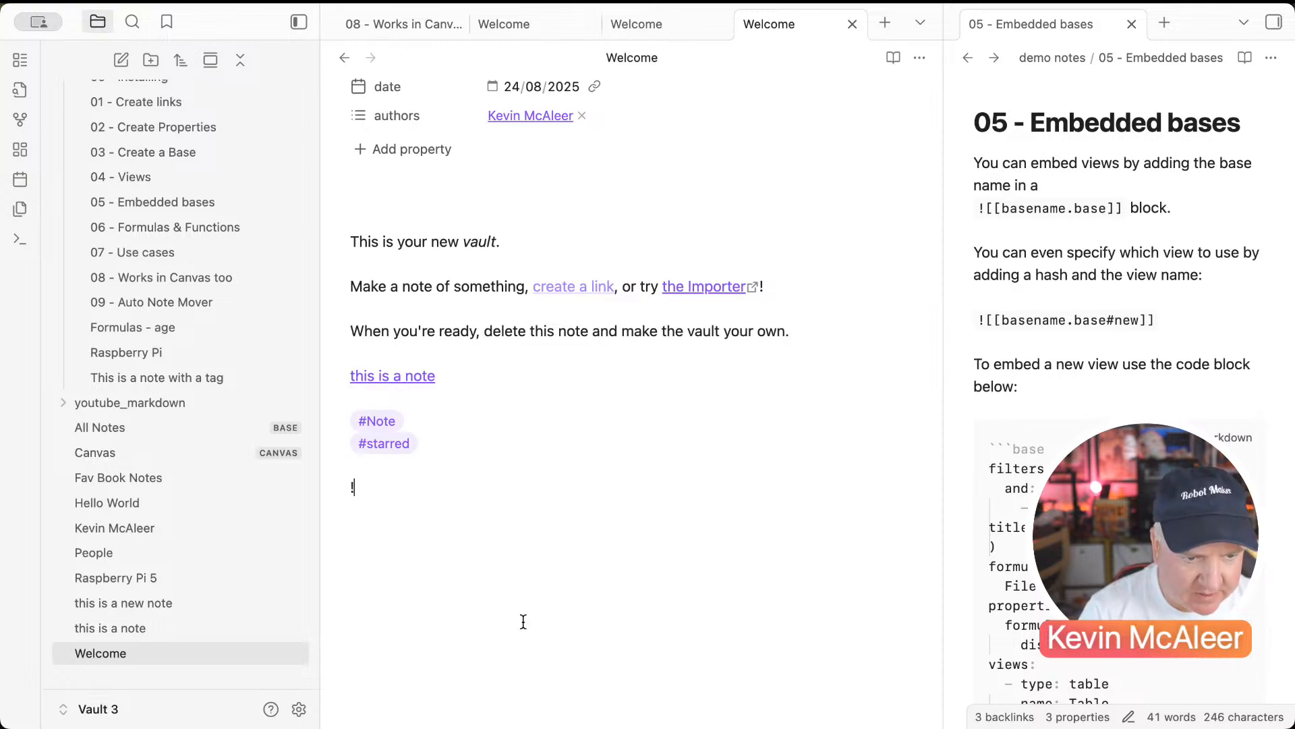
type("[[")
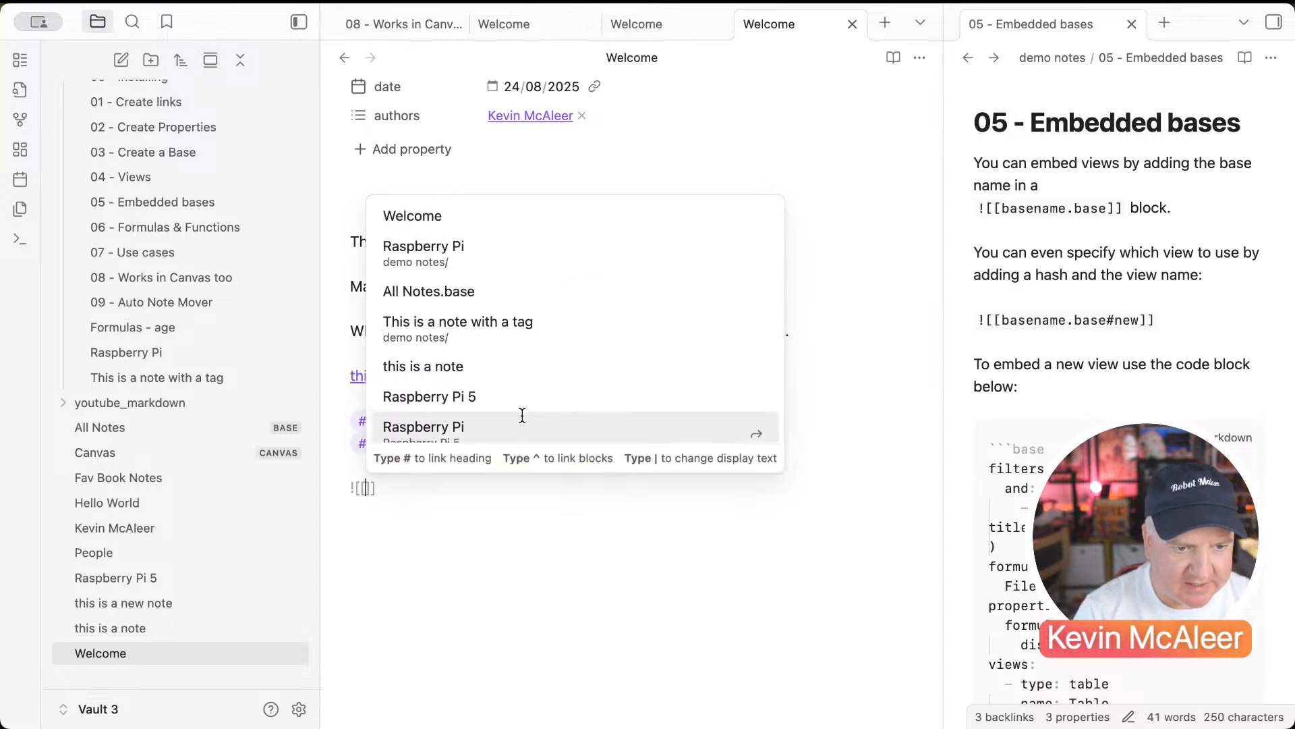
left_click(416, 293)
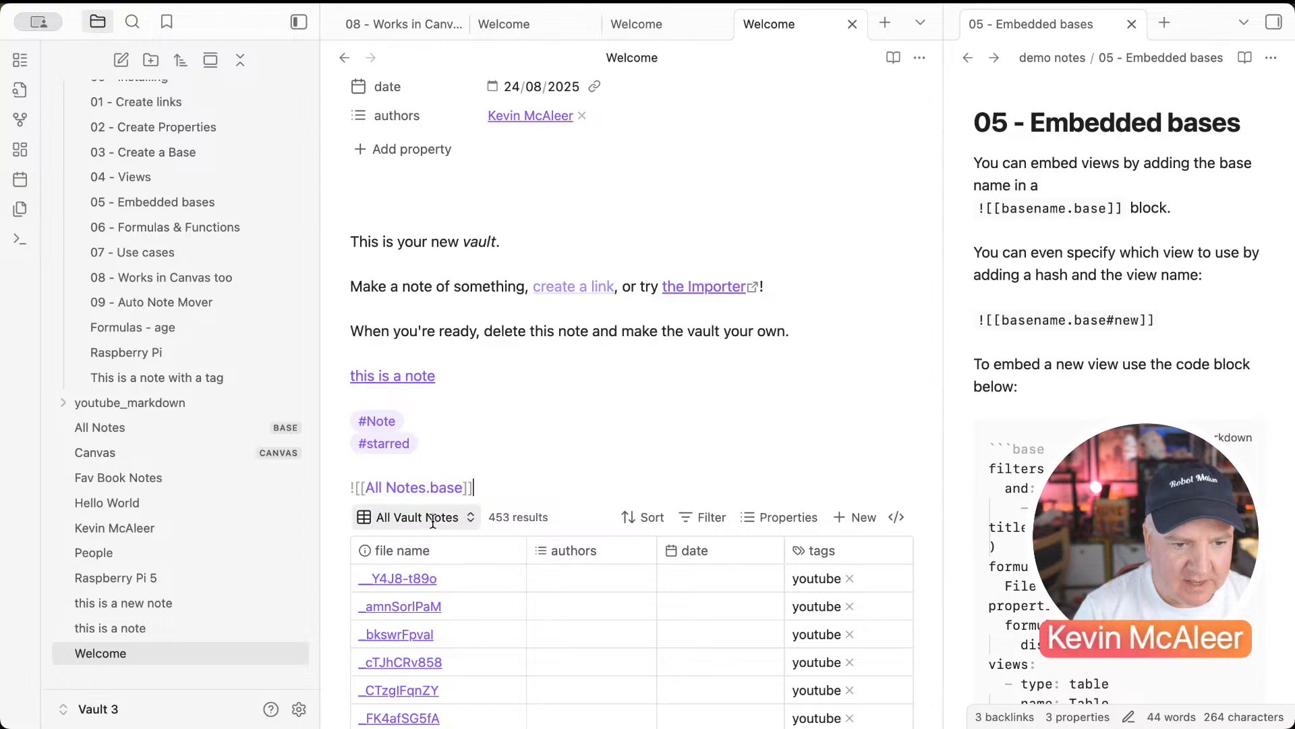
scroll(468, 569, "down", 2)
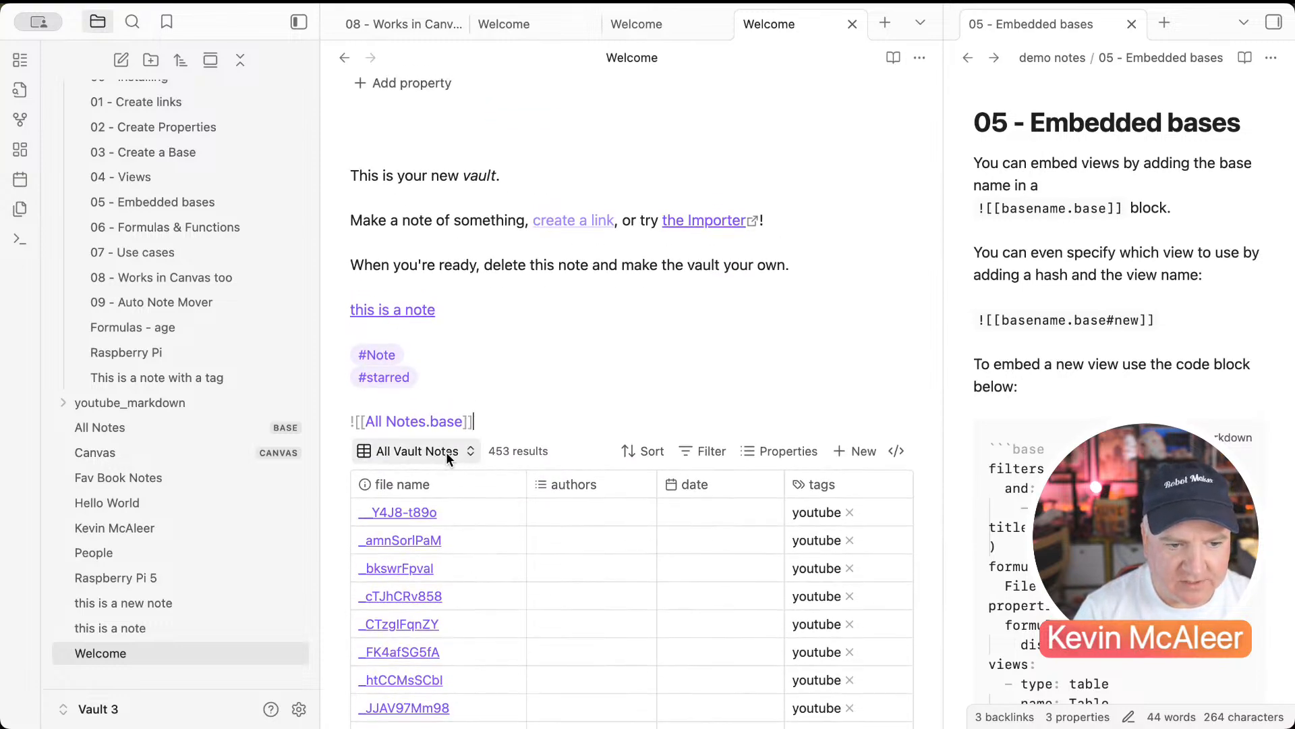
Step: Point the embed at the People view by appending #People
left_click(446, 453)
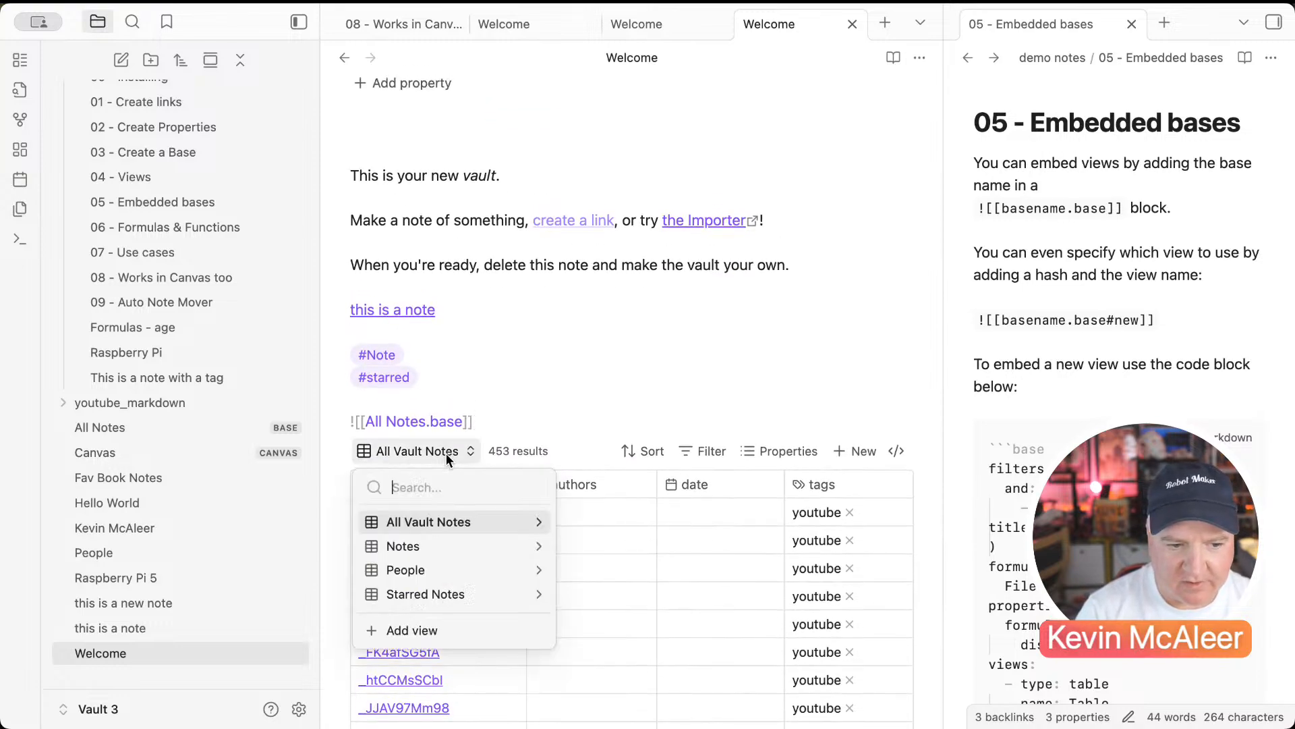
left_click(447, 454)
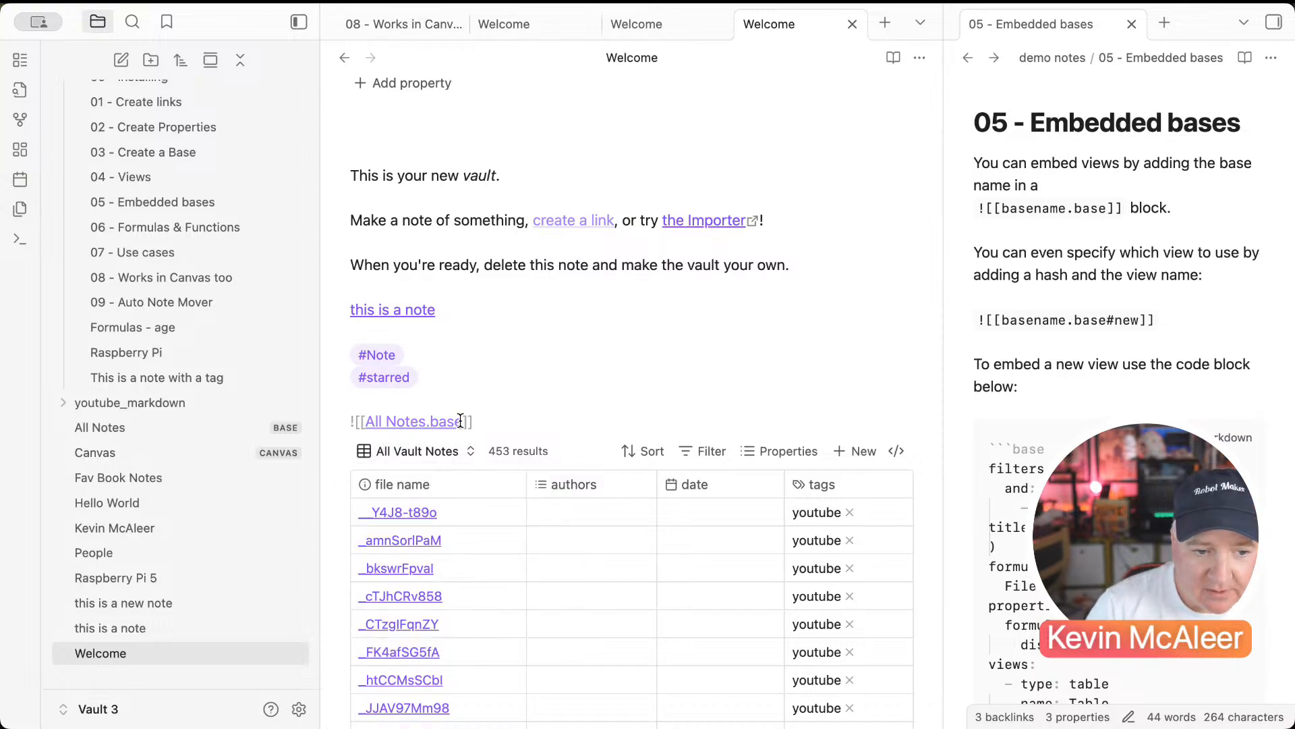
left_click(460, 421)
type("#")
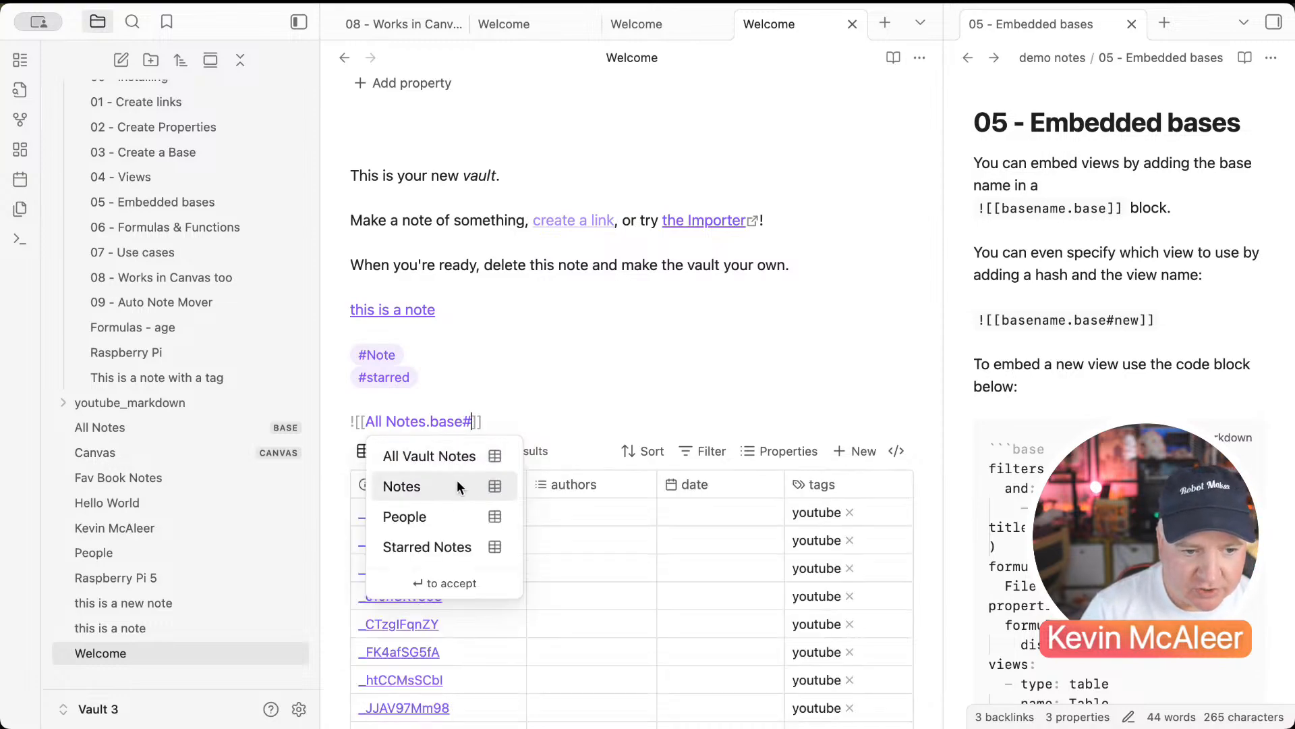
left_click(432, 516)
left_click(493, 395)
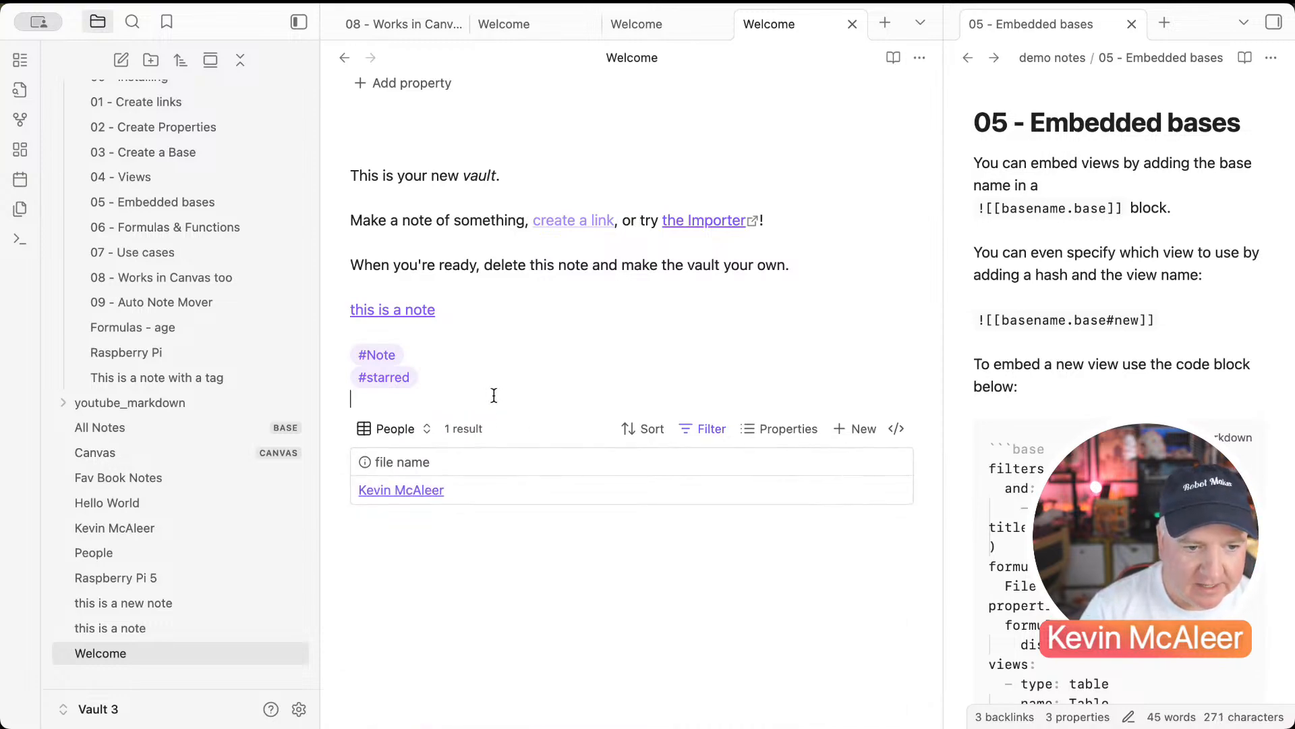
left_click(495, 562)
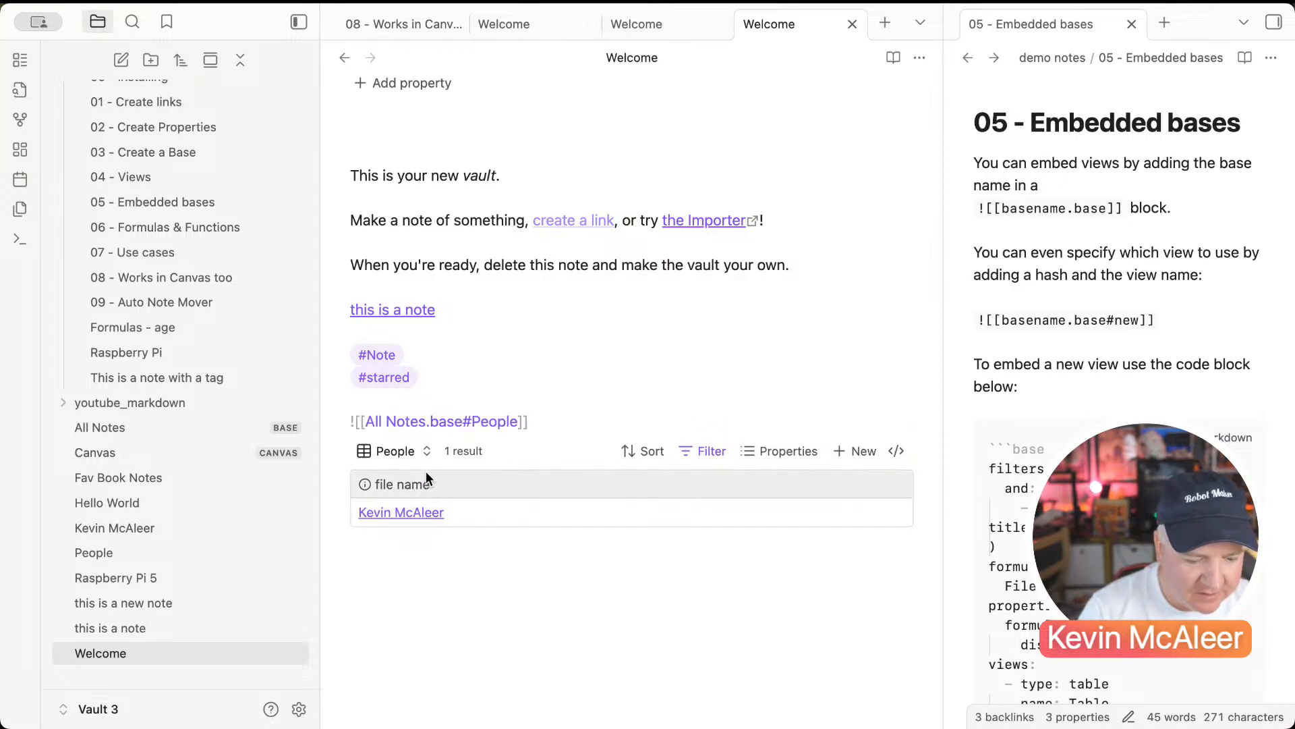
Step: Add an Email Adress text property to the first person's note
left_click(413, 514)
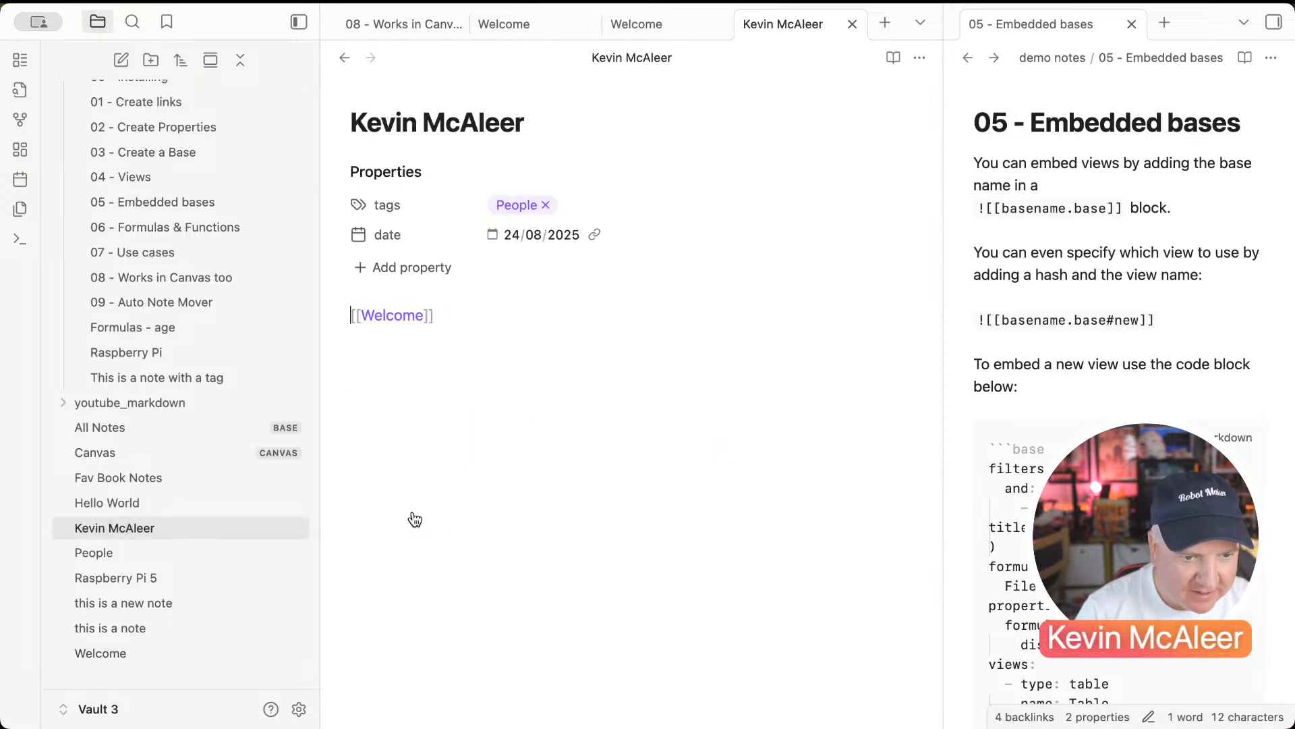
left_click(396, 271)
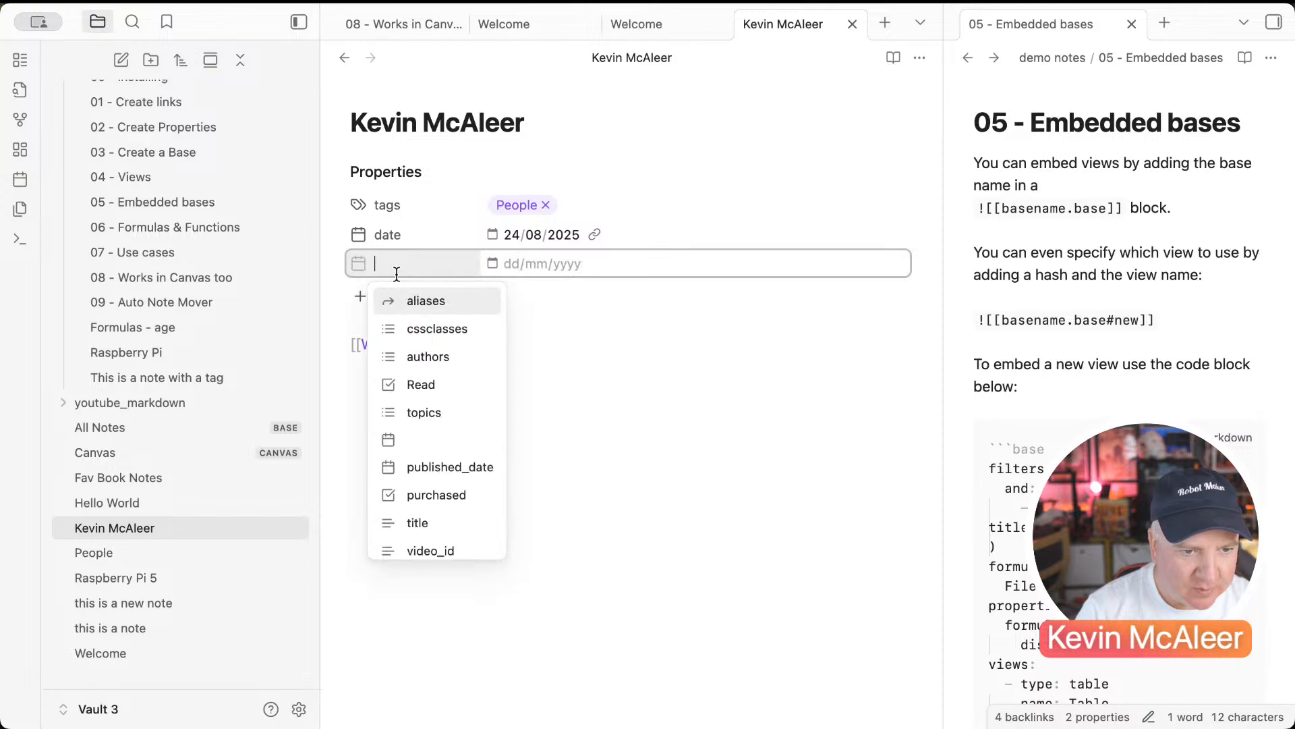
type("Email Adress")
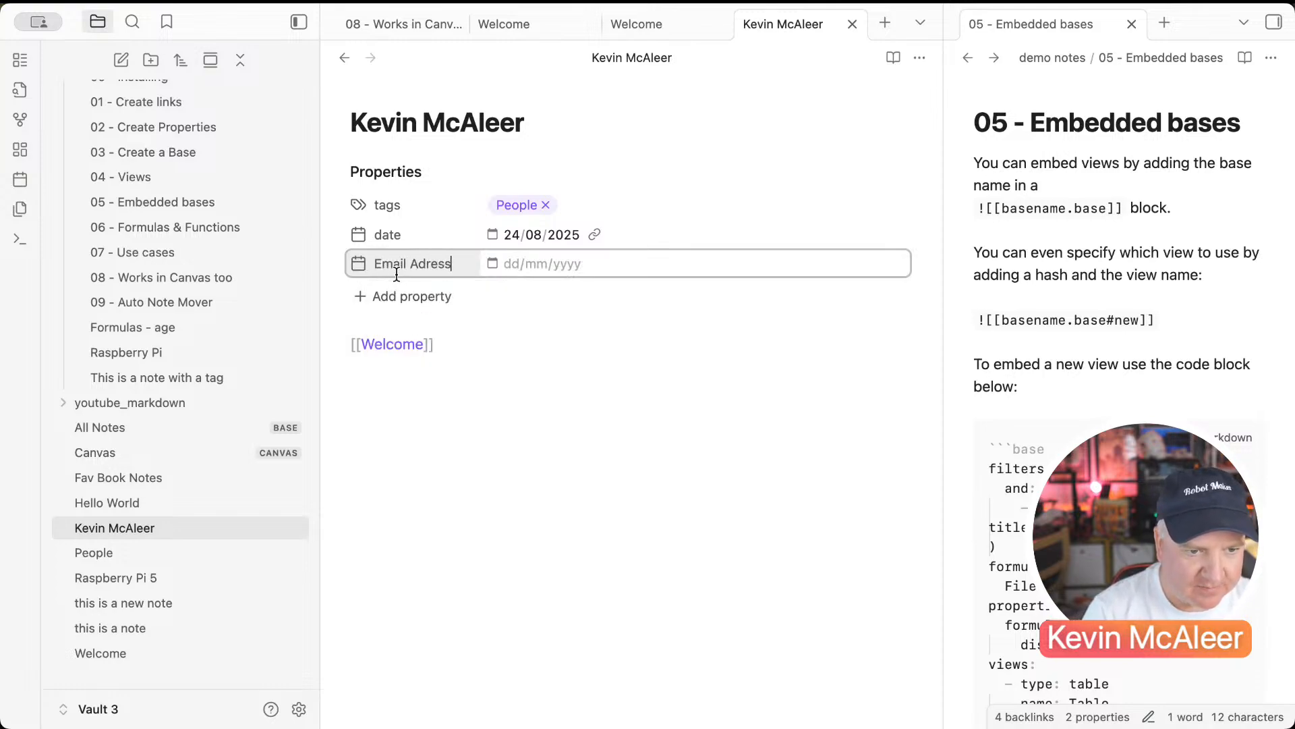
left_click(362, 262)
mouse_move(420, 274)
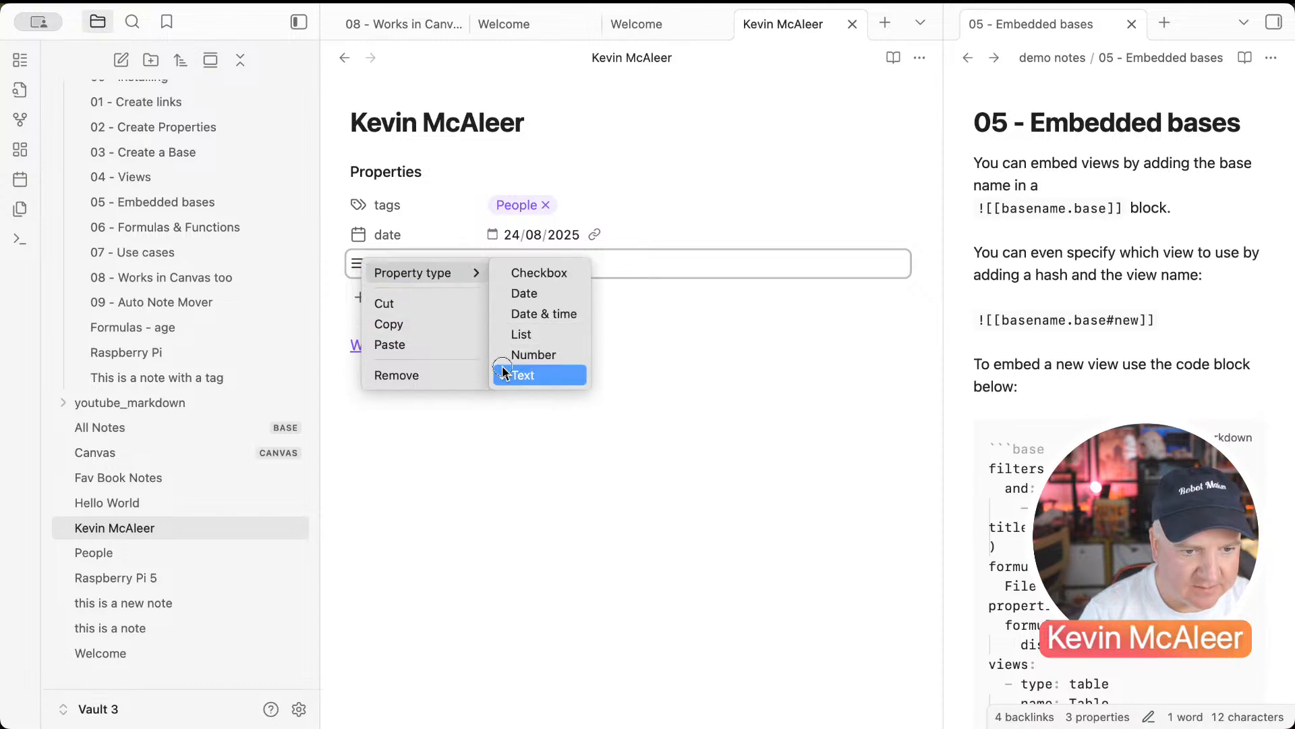
left_click(533, 375)
Step: Add Phone Number and Address properties to the note, then go to the People note
left_click(359, 300)
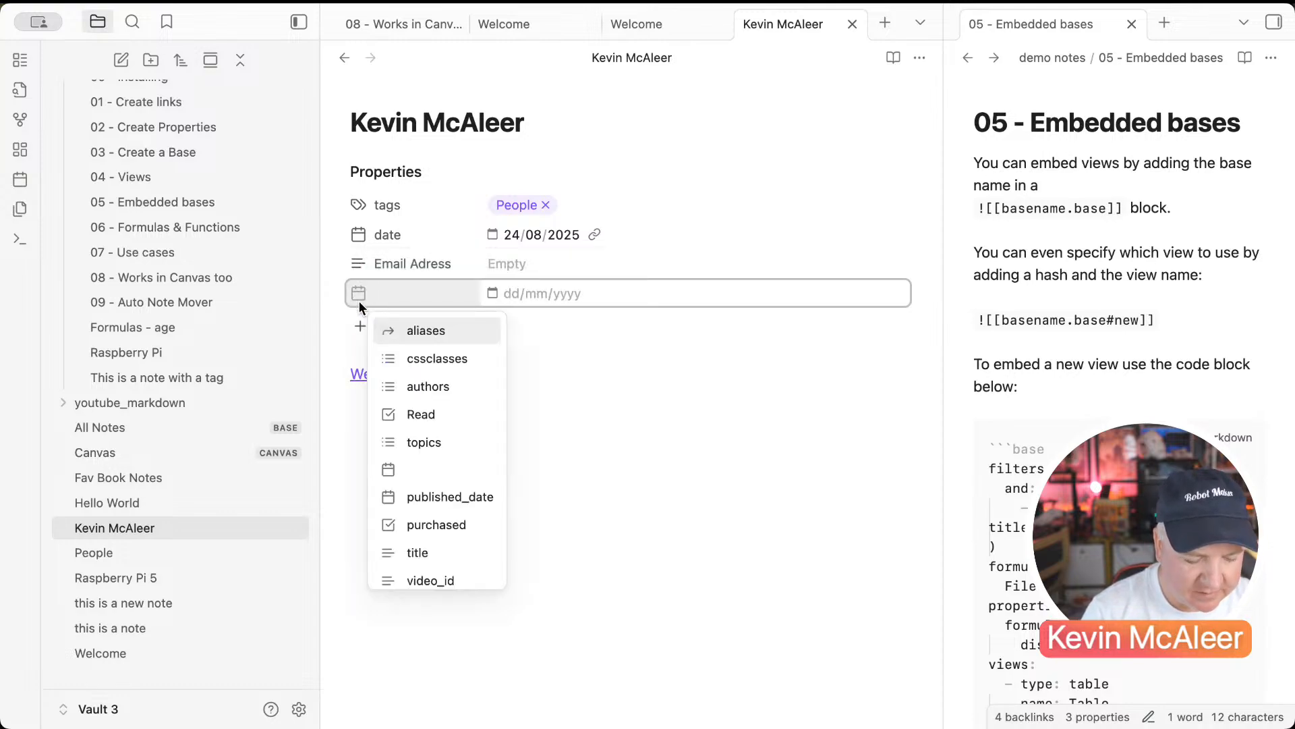
type("Phone Number")
key("Return")
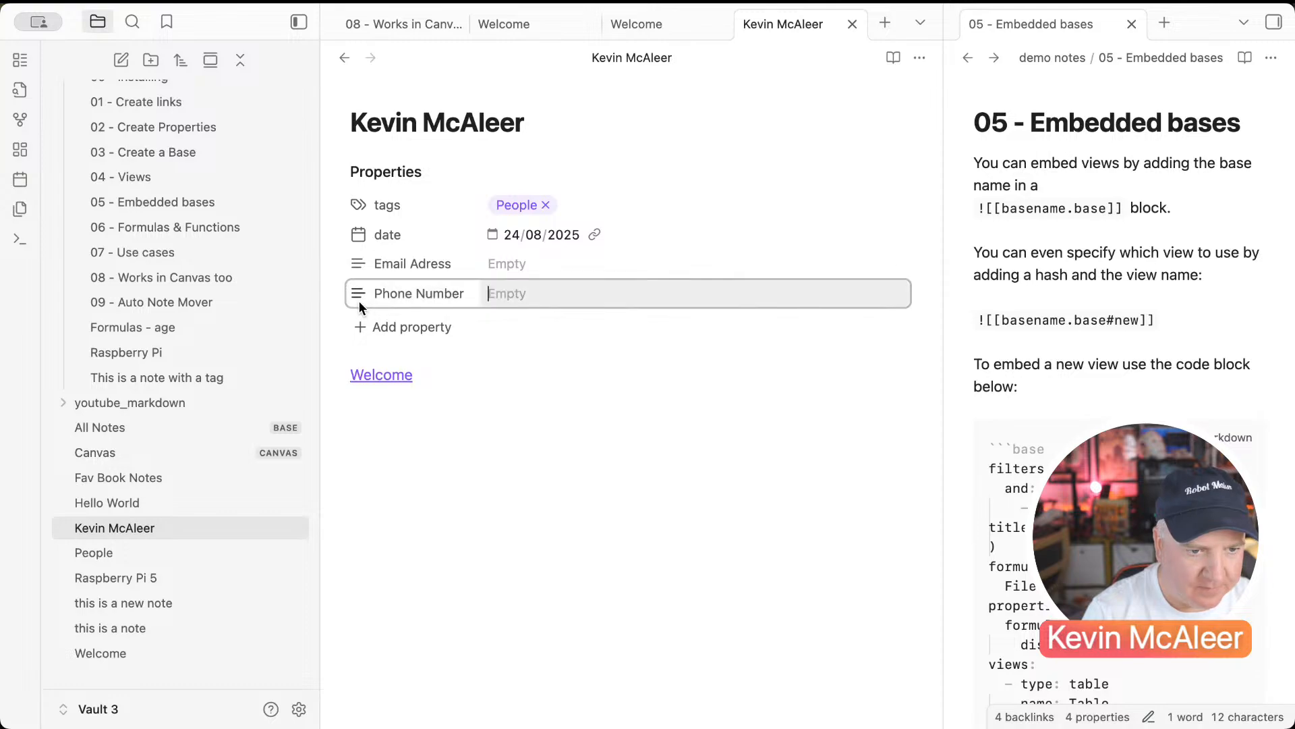
left_click(357, 323)
type("Address")
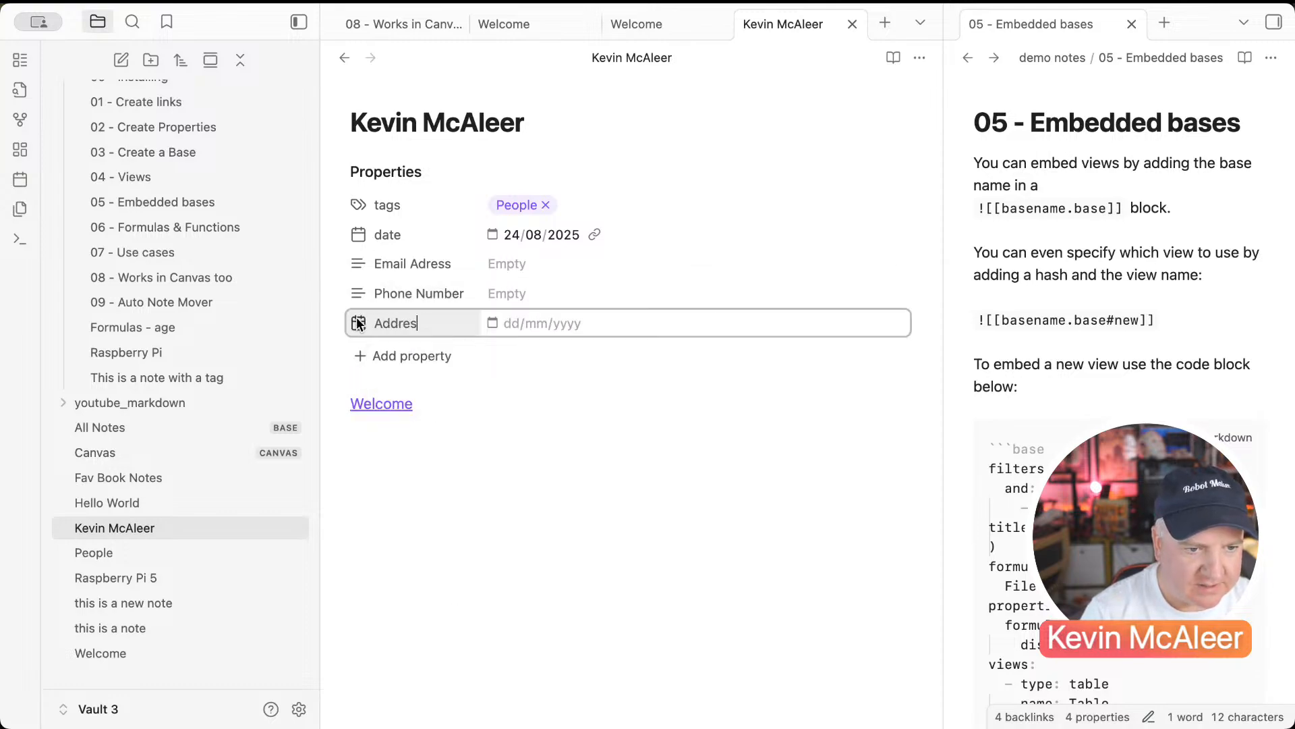
left_click(477, 446)
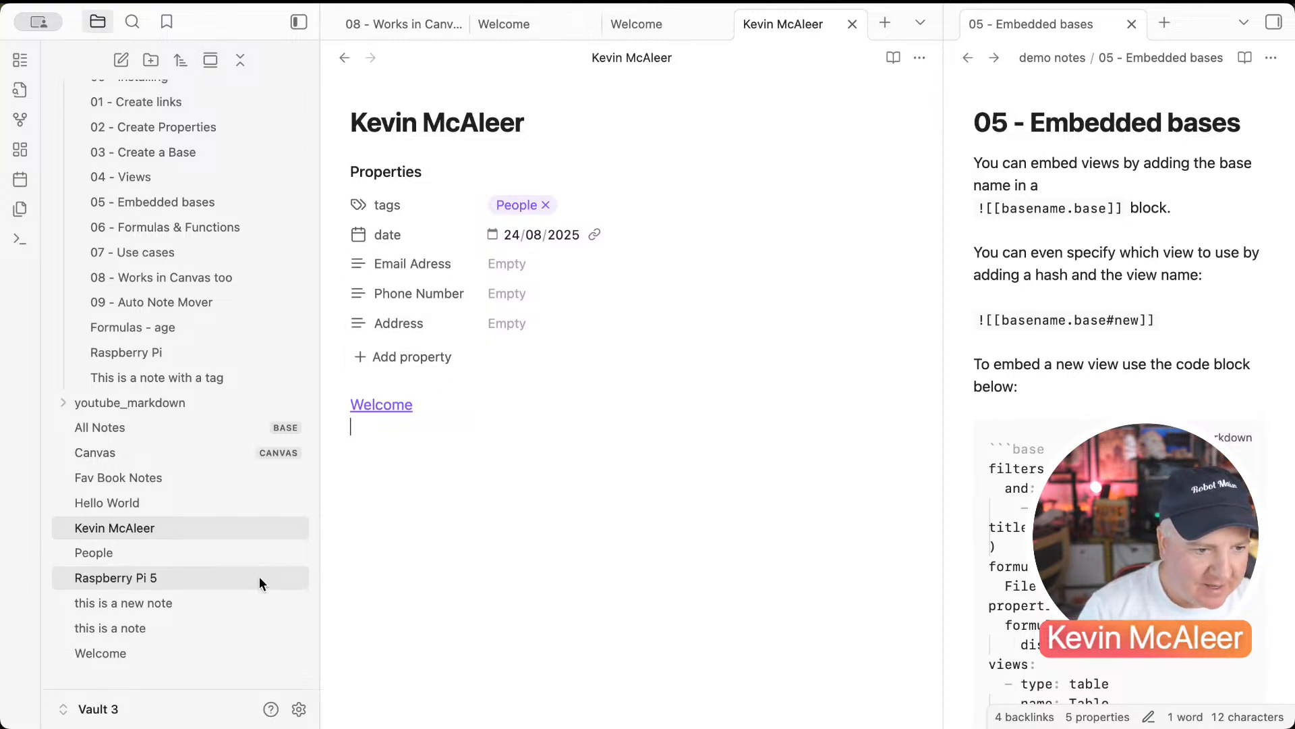
left_click(226, 553)
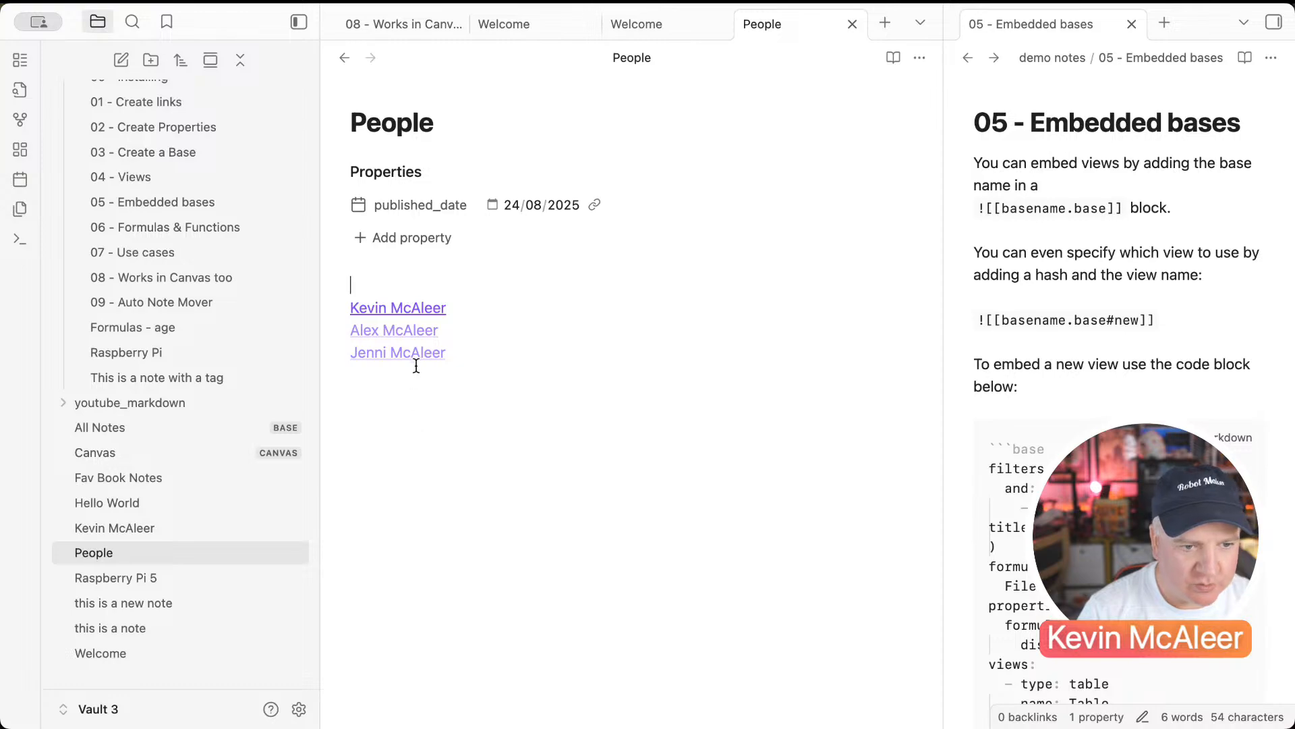
Step: Create the second person's note and give it a People tag
left_click(394, 331)
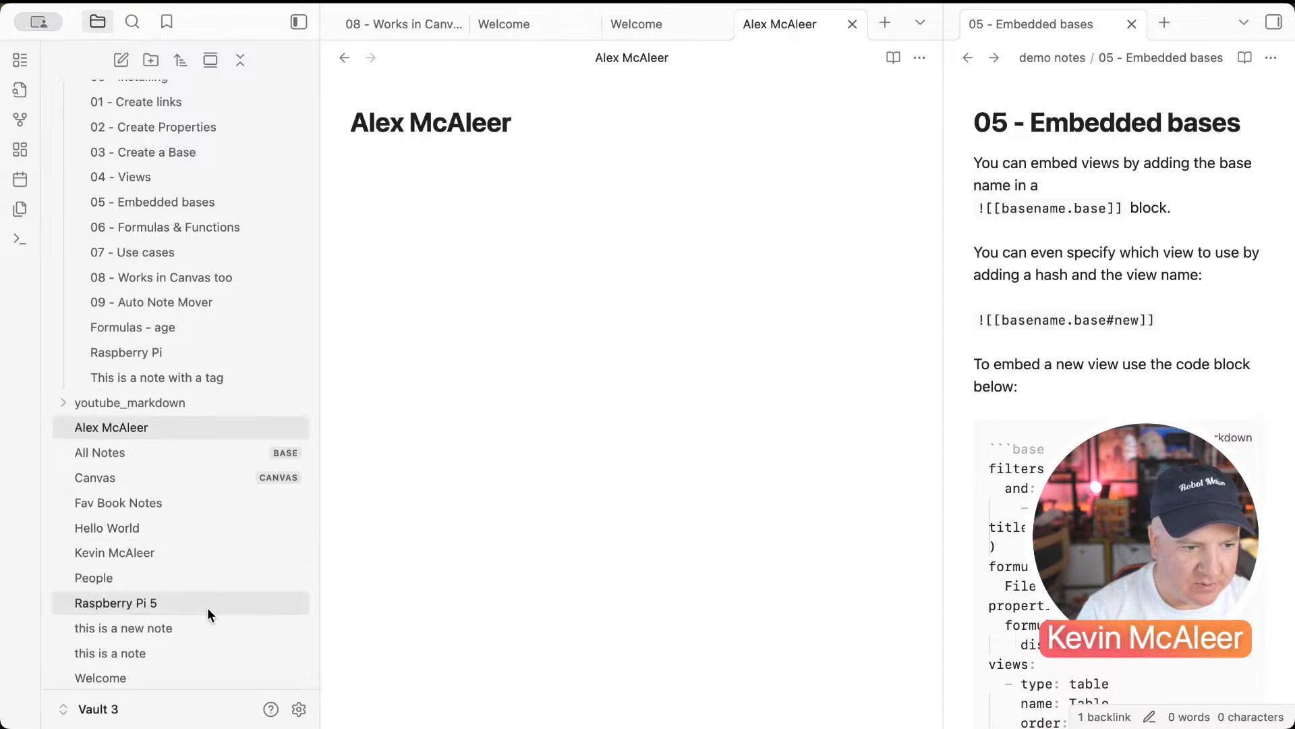
key("super+semicolon")
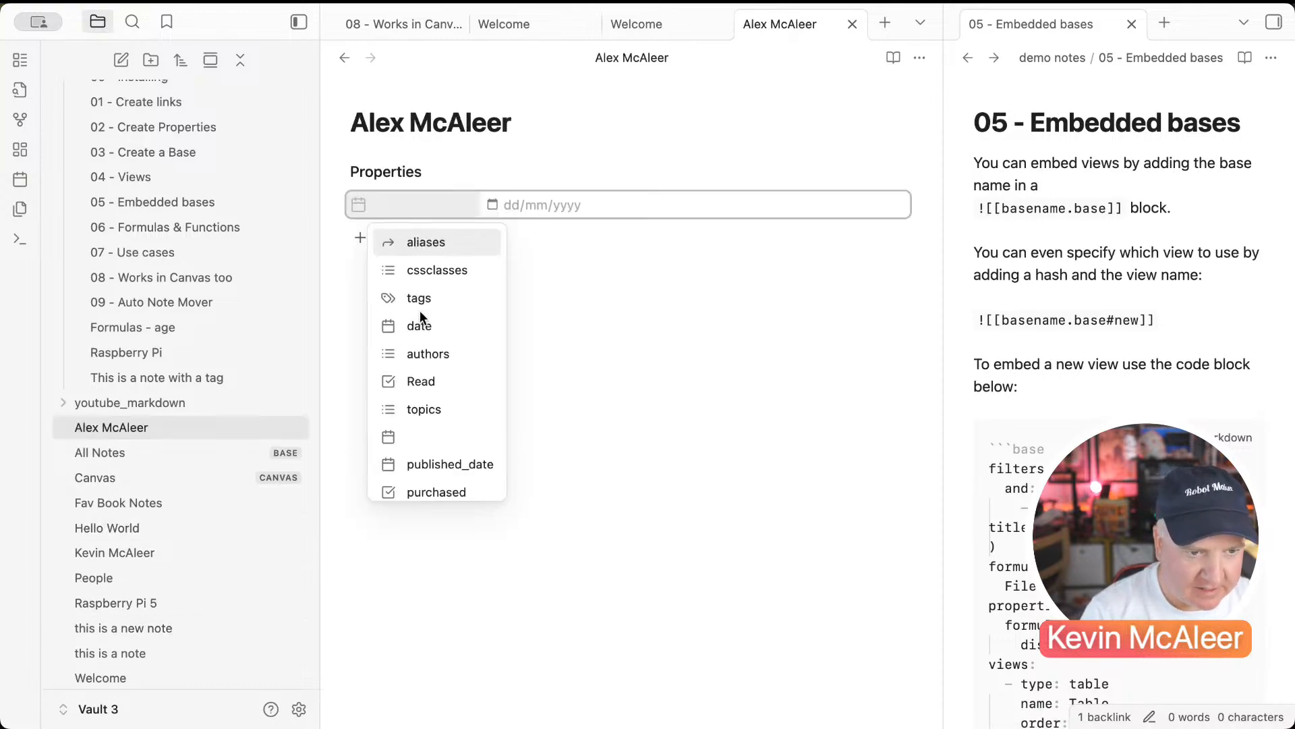
left_click(419, 299)
type("Peopl")
key("Return")
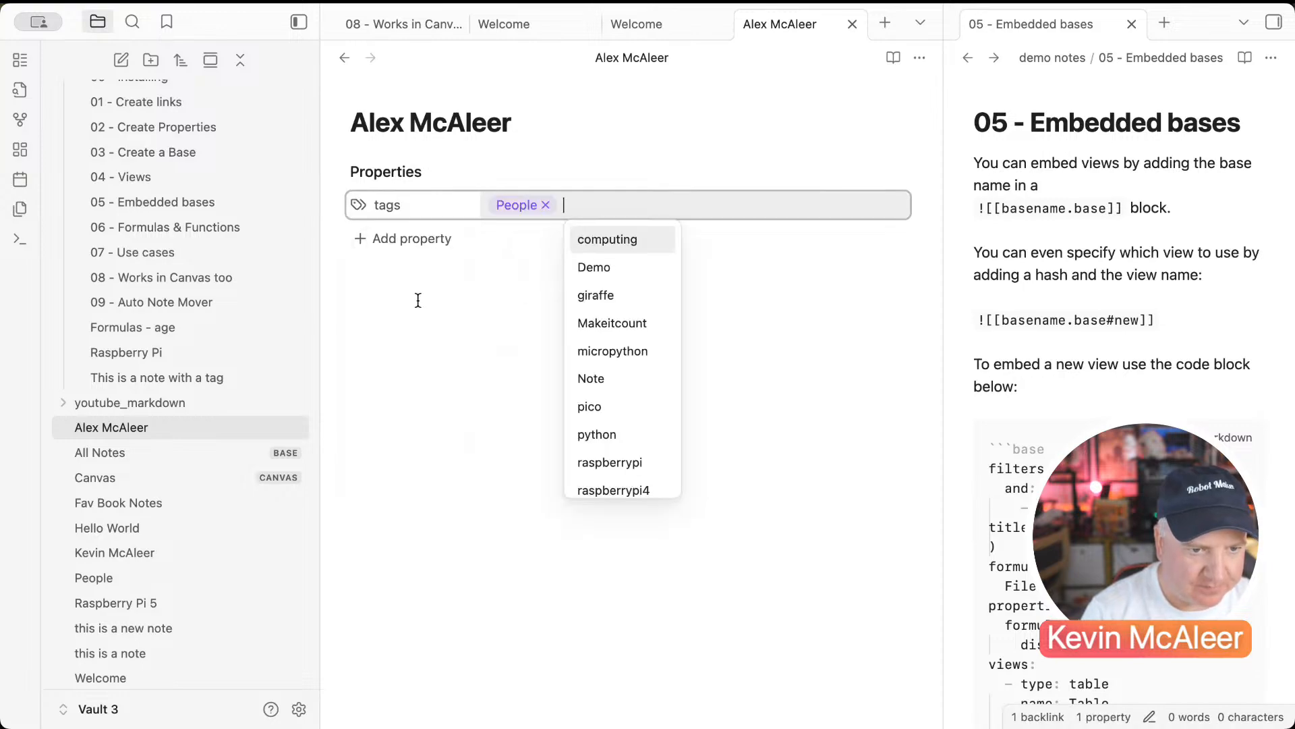
left_click(353, 331)
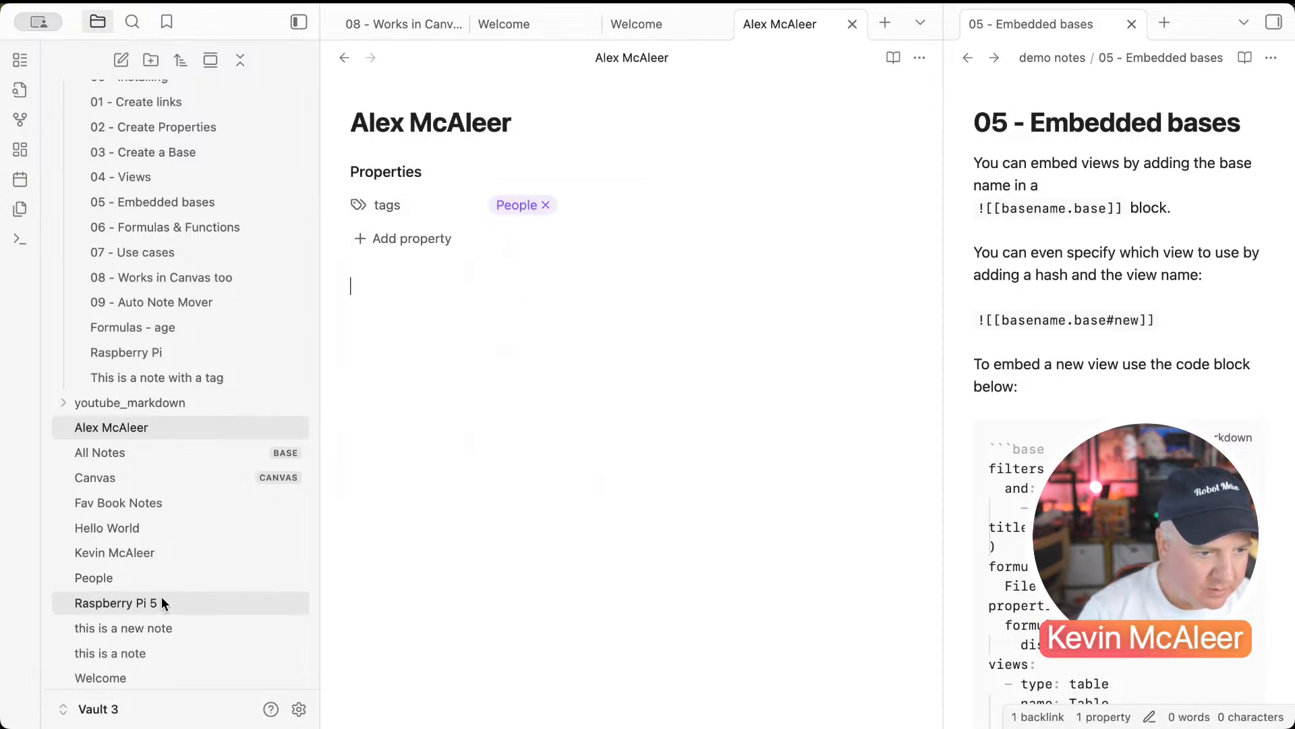
left_click(163, 576)
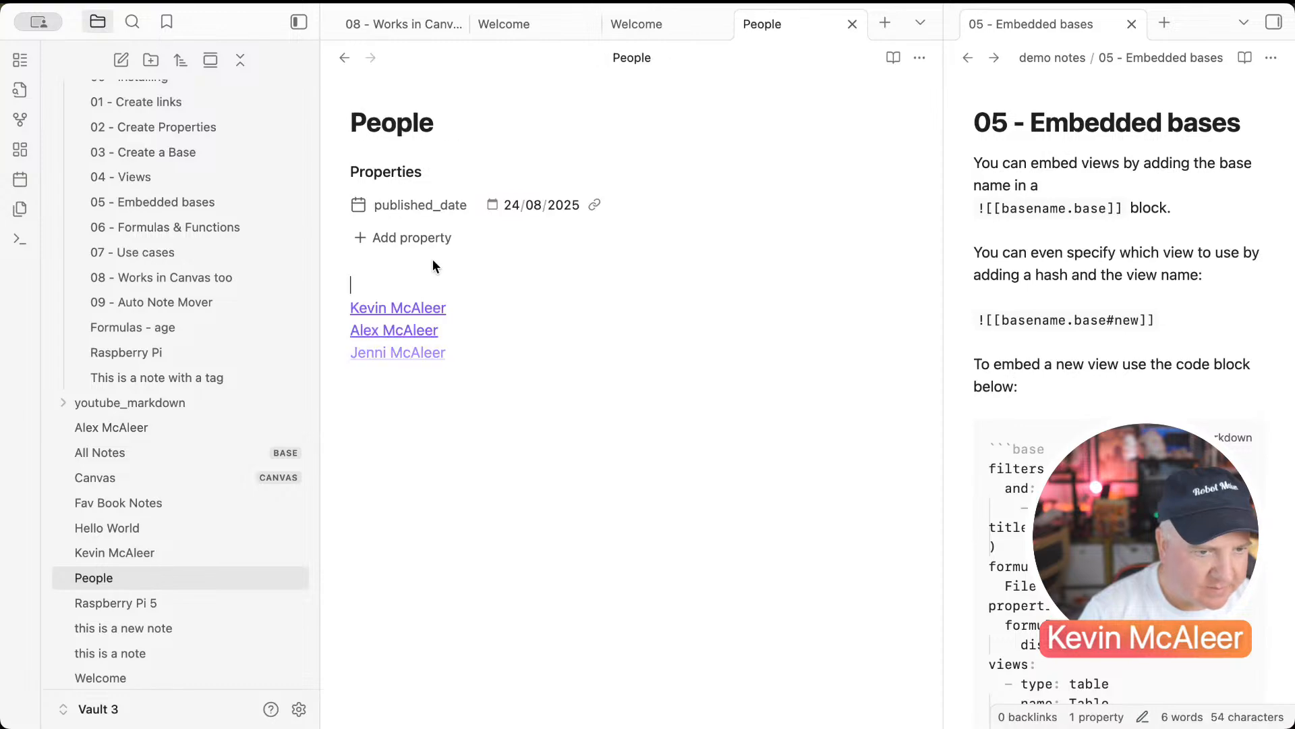
Step: Create the third person's note with an aliases value and a People tag
left_click(388, 354)
type("-")
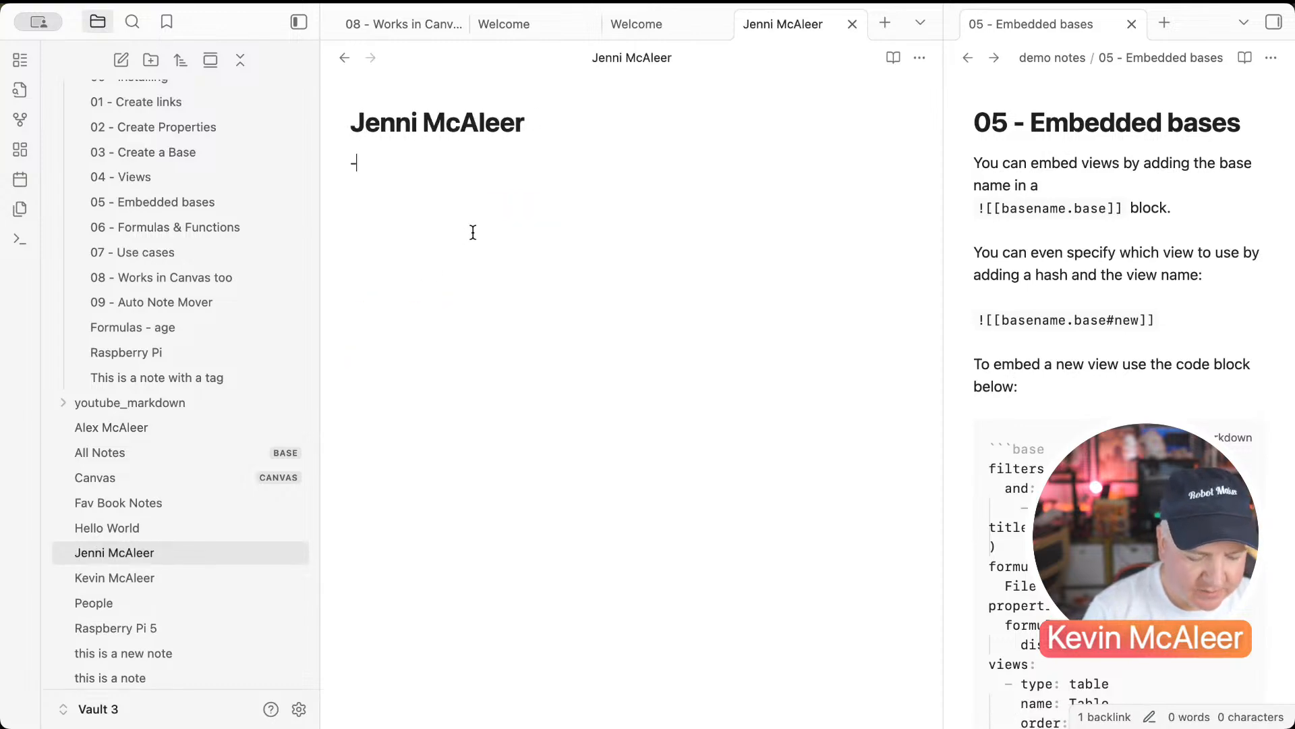
type("--")
key("Return")
left_click(433, 211)
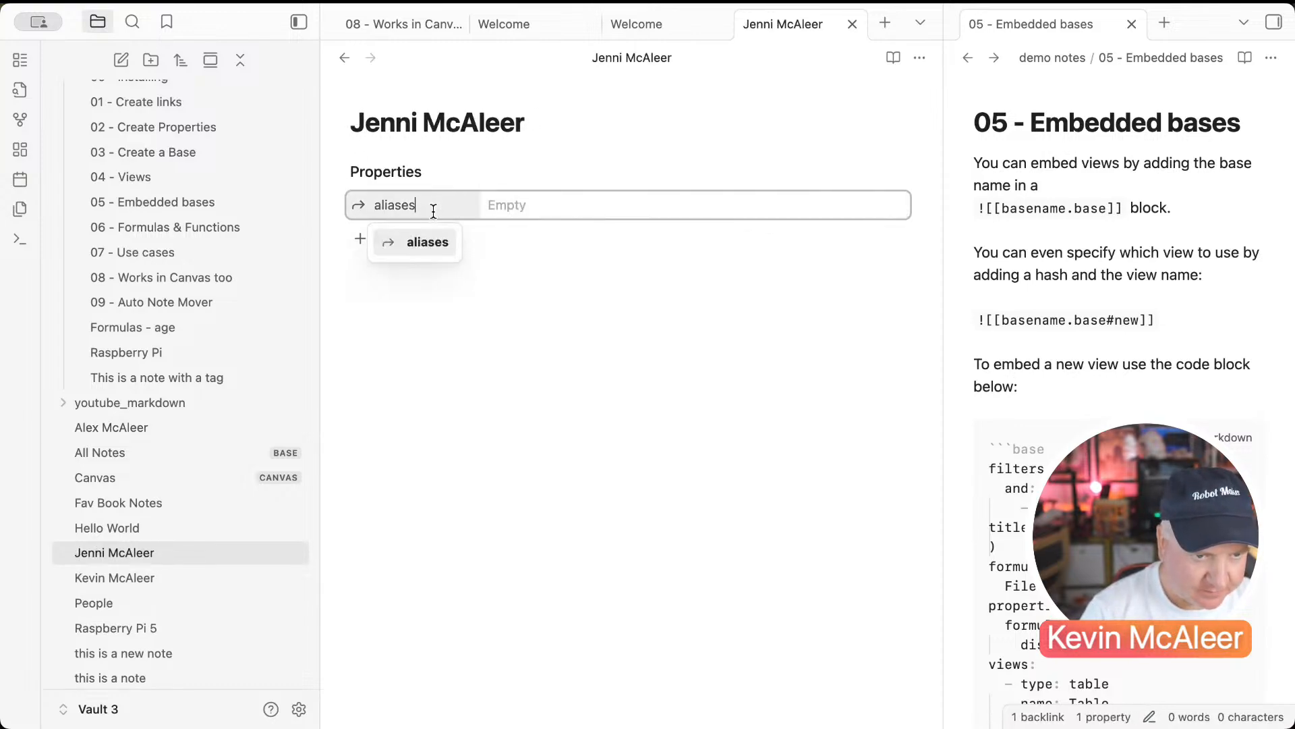
left_click(523, 212)
type("Jen")
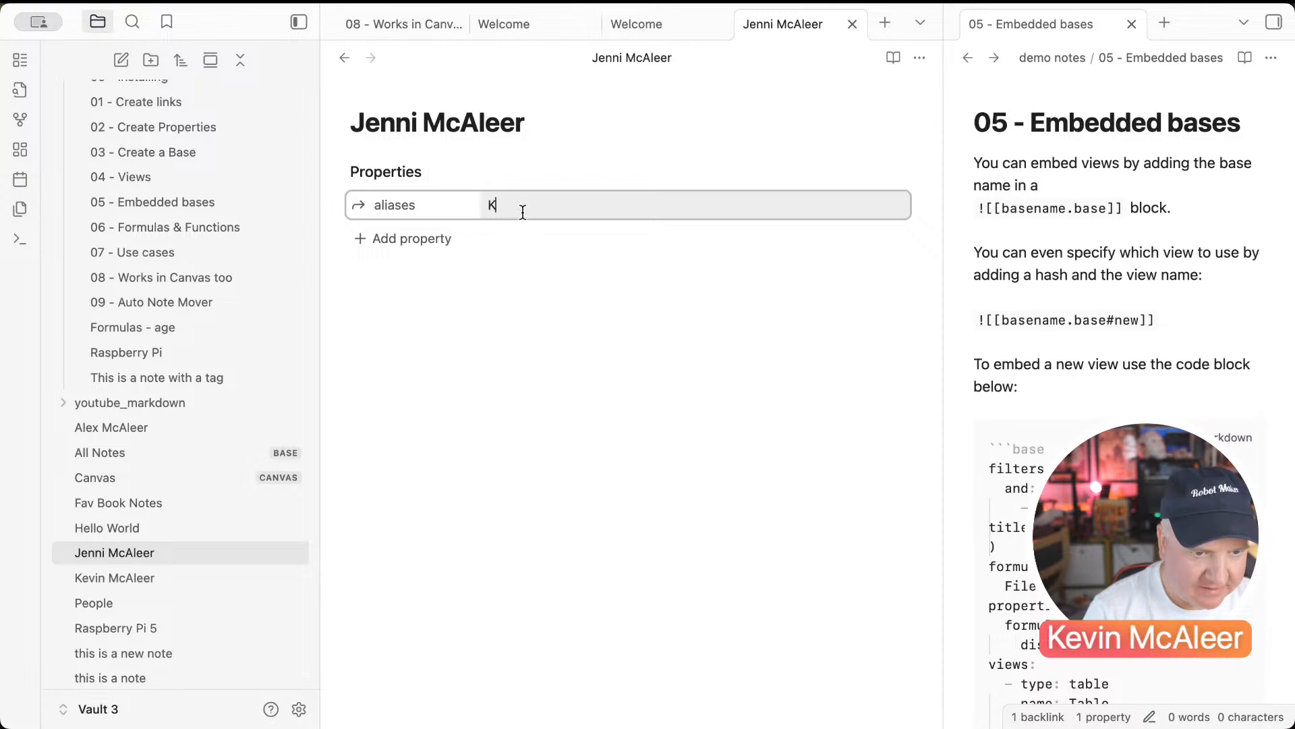
key("Return")
left_click(438, 236)
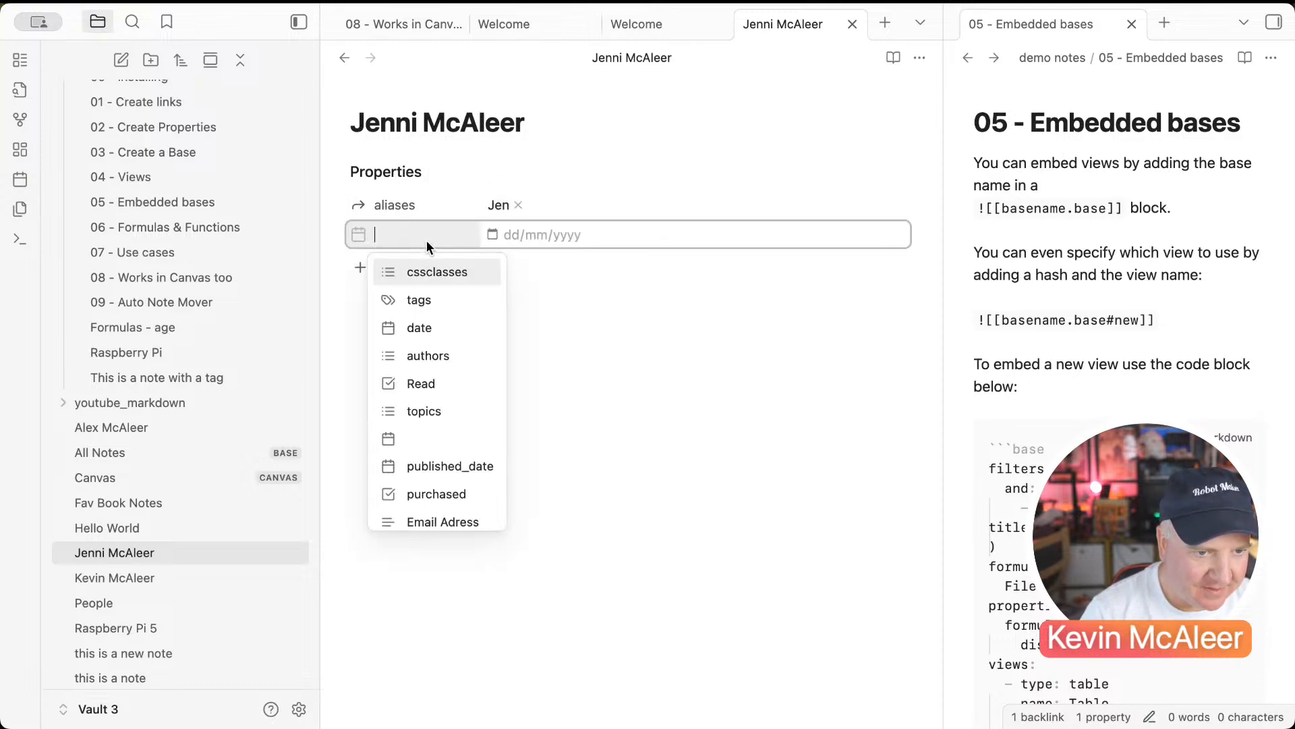
left_click(417, 301)
type("People")
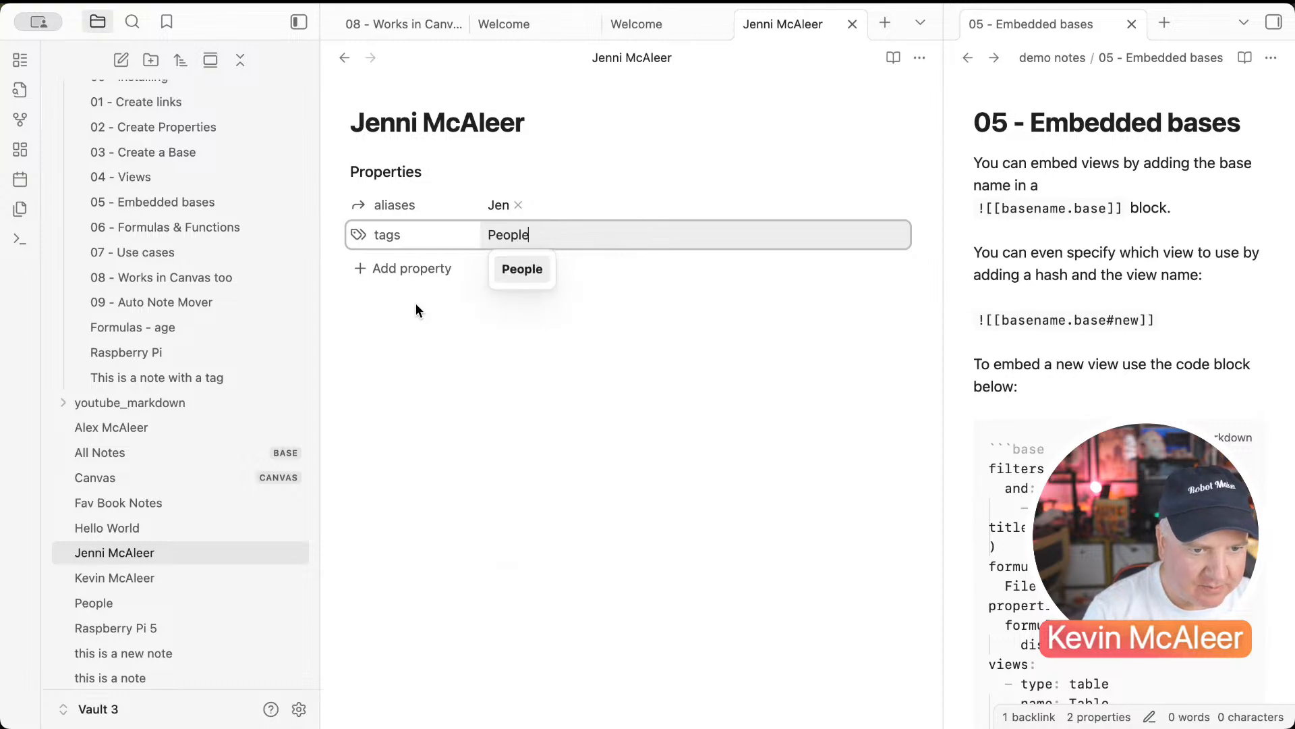
key("Return")
left_click(386, 437)
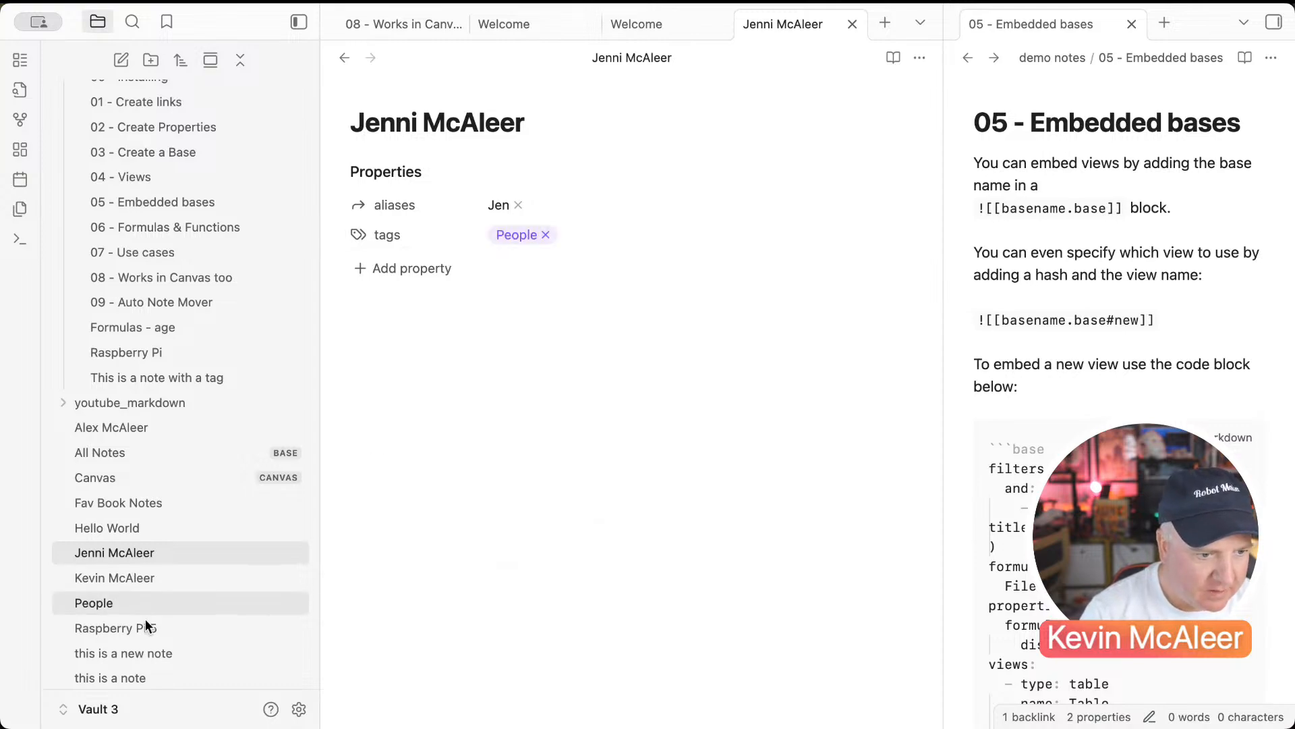
scroll(156, 598, "down", 1)
Step: Show Email Adress, Phone Number and Address columns in Welcome's embedded People table
scroll(156, 597, "down", 1)
left_click(151, 649)
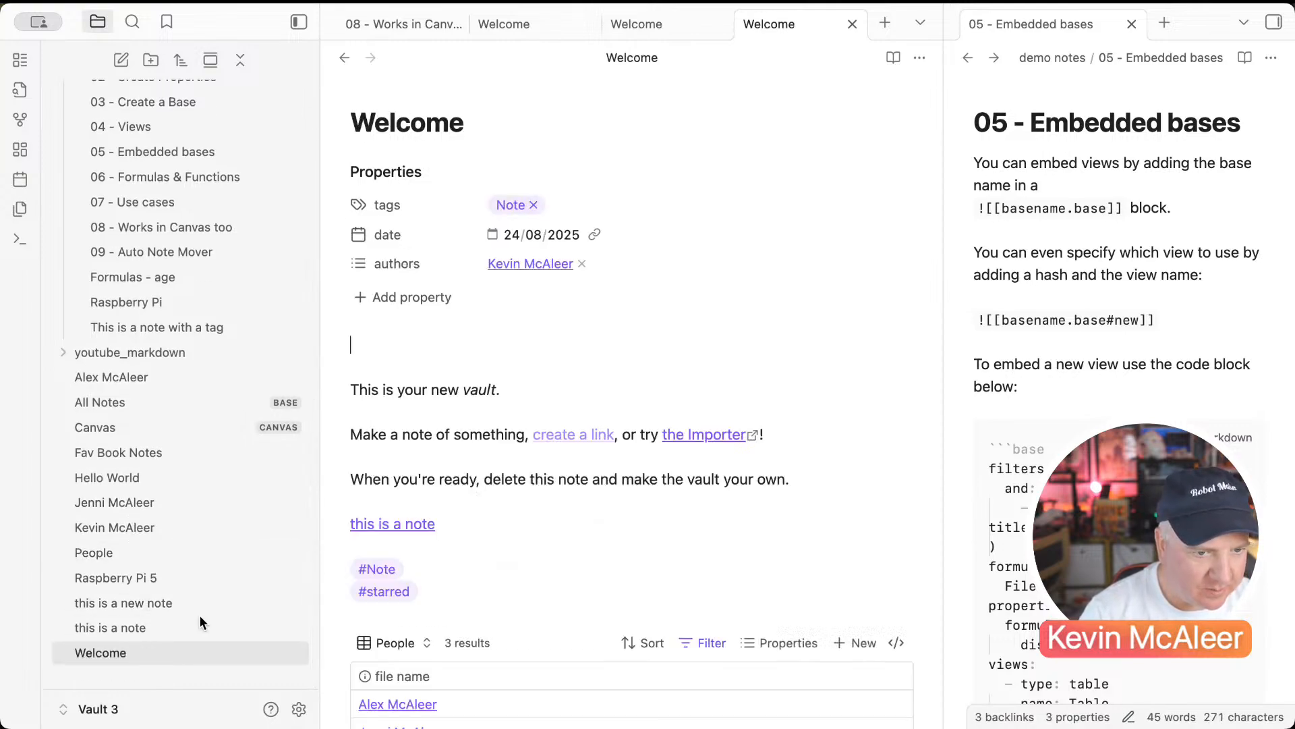
scroll(490, 540, "down", 5)
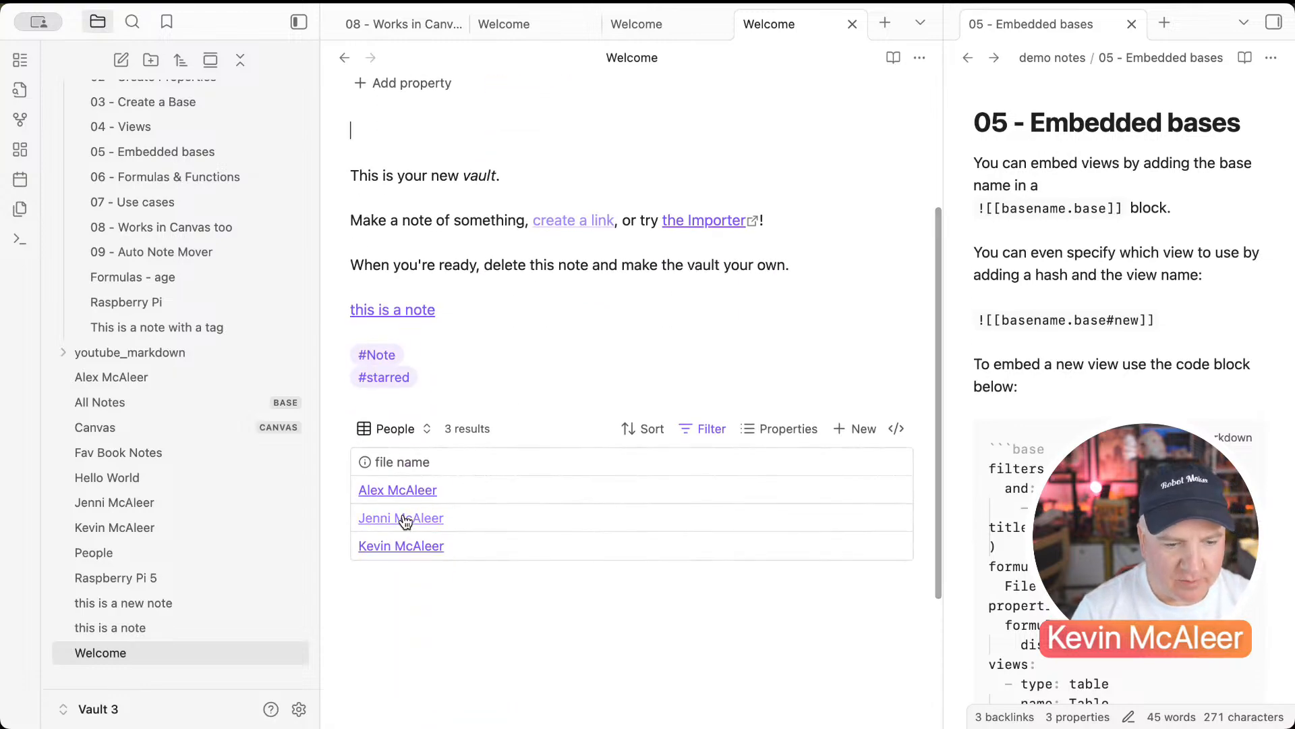
left_click(791, 431)
scroll(792, 247, "down", 4)
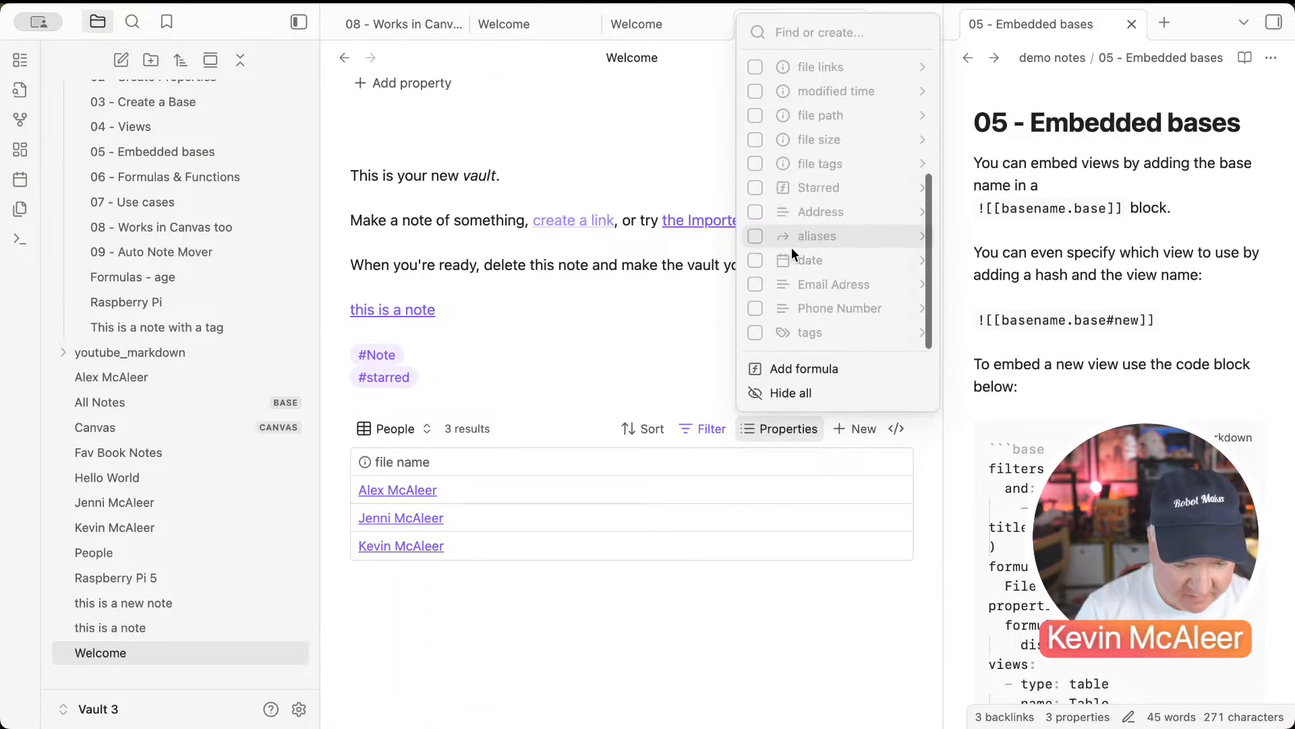
left_click(755, 284)
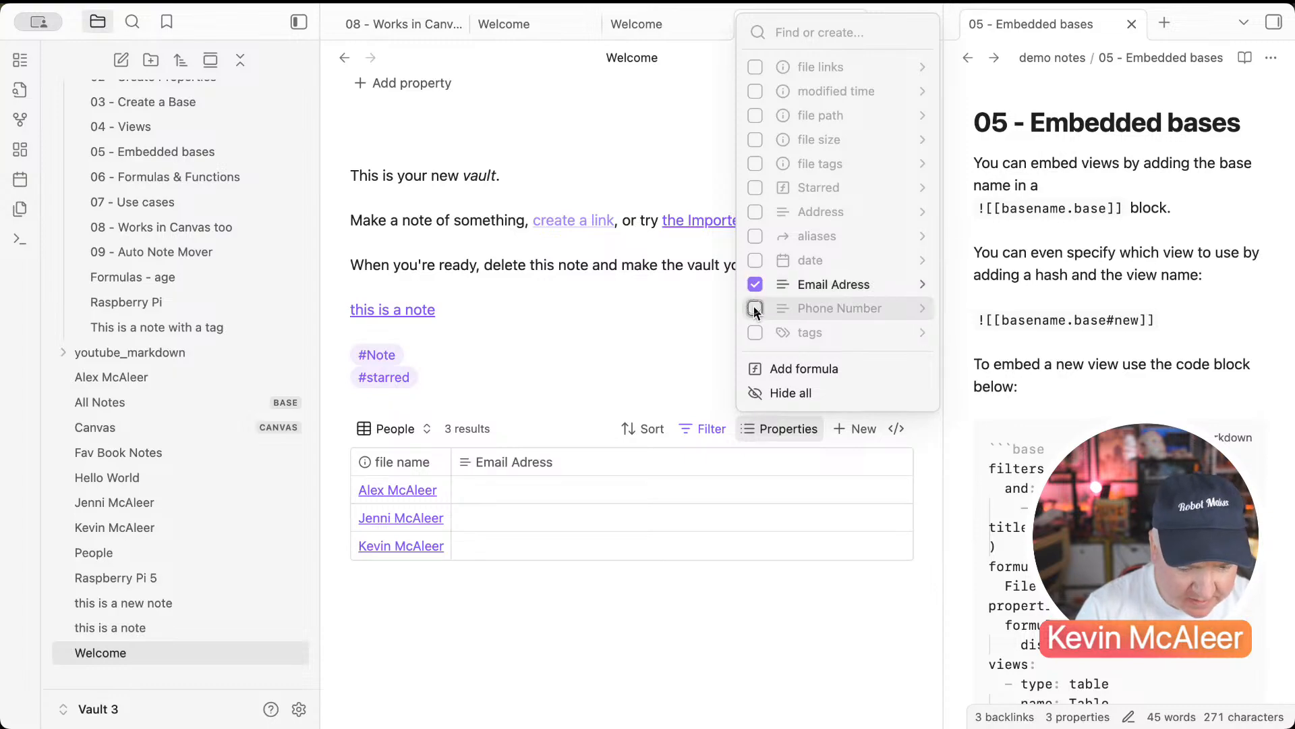
left_click(755, 309)
left_click(755, 332)
left_click(755, 331)
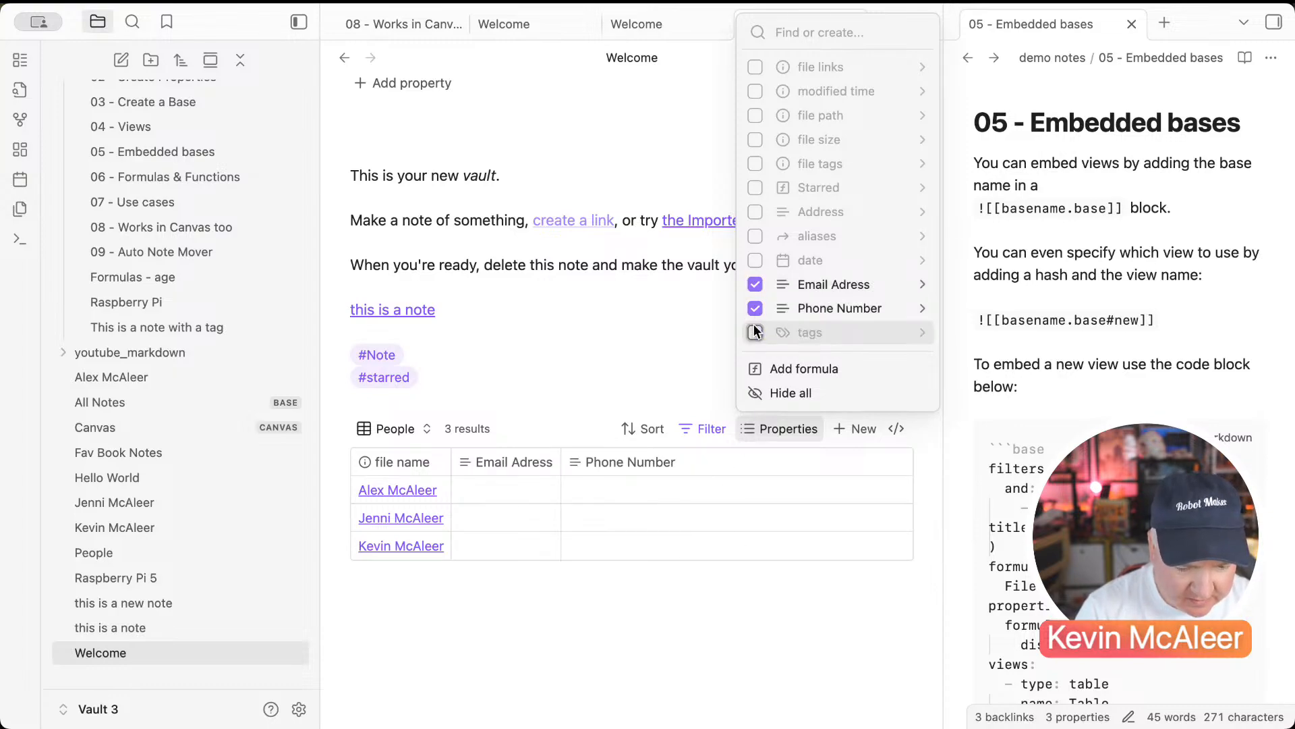
left_click(755, 212)
key("Escape")
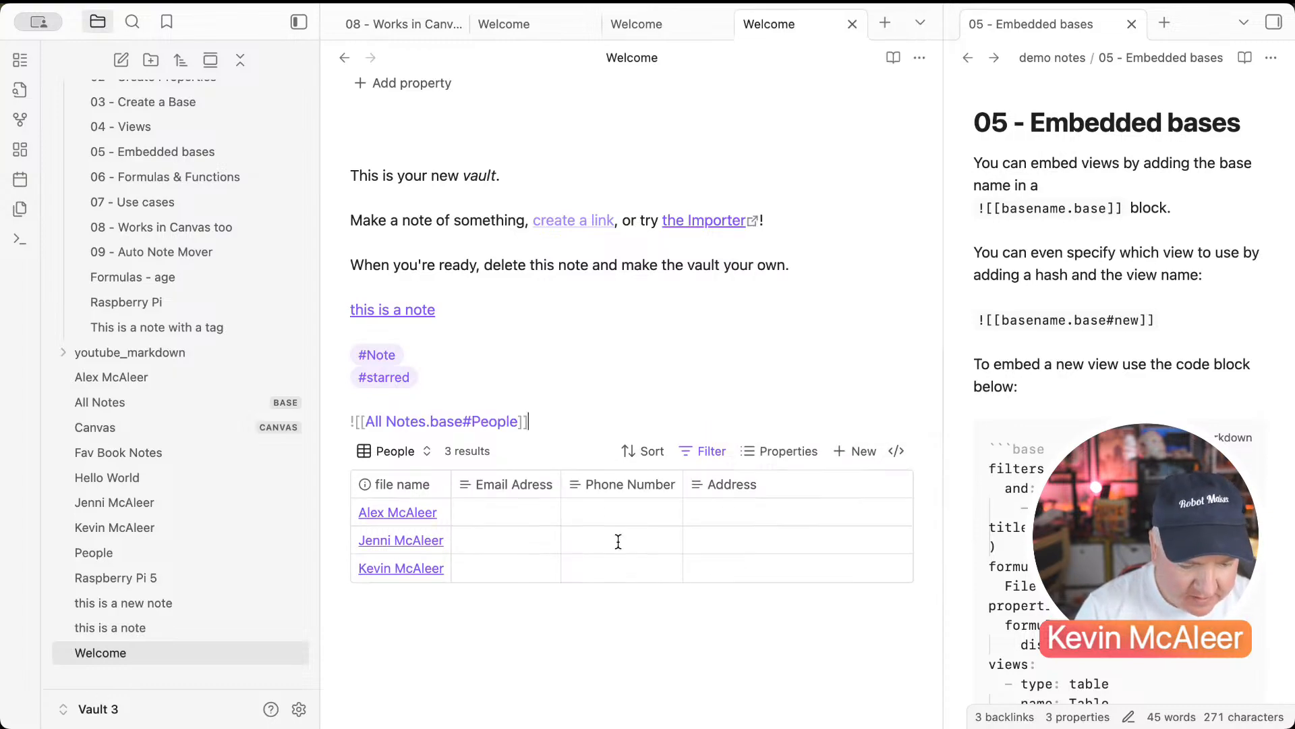
left_click(546, 514)
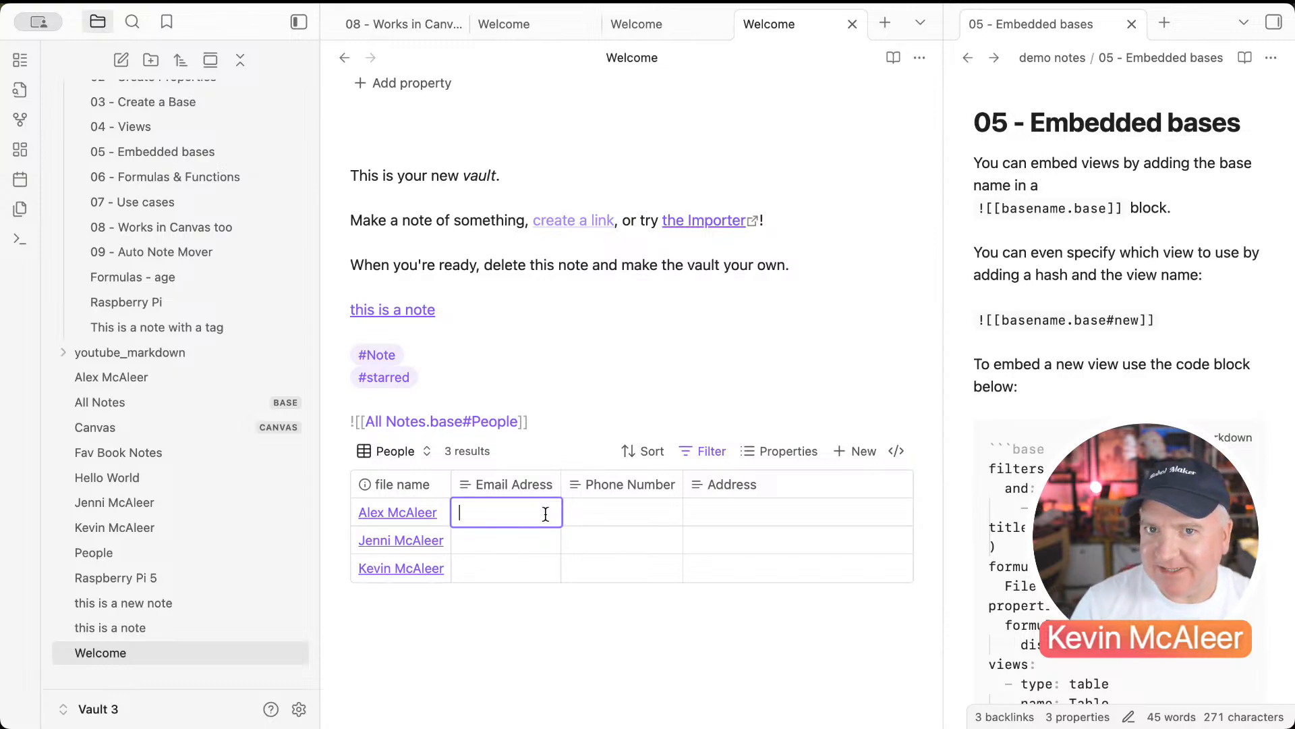
left_click(1036, 277)
Step: Open the second person's note, then enter their e-mail address, phone number and address in their People table row
left_click(216, 508)
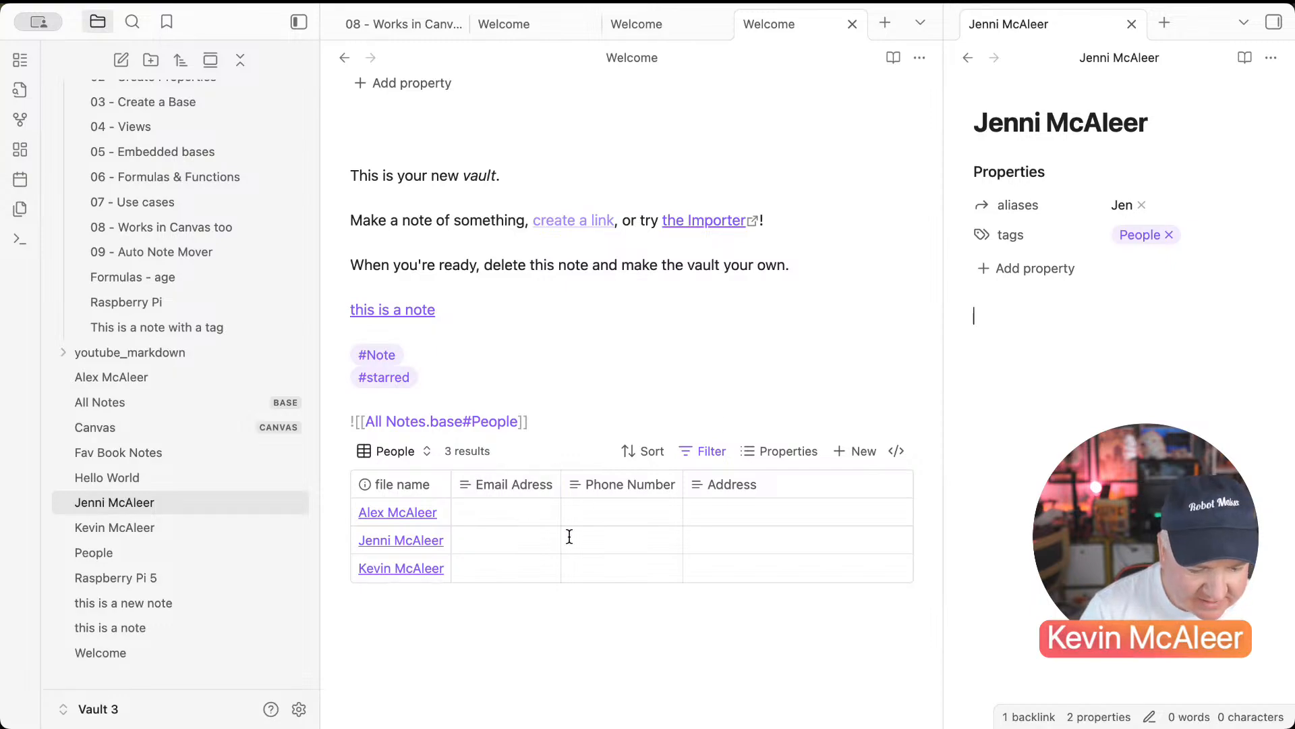
left_click(544, 540)
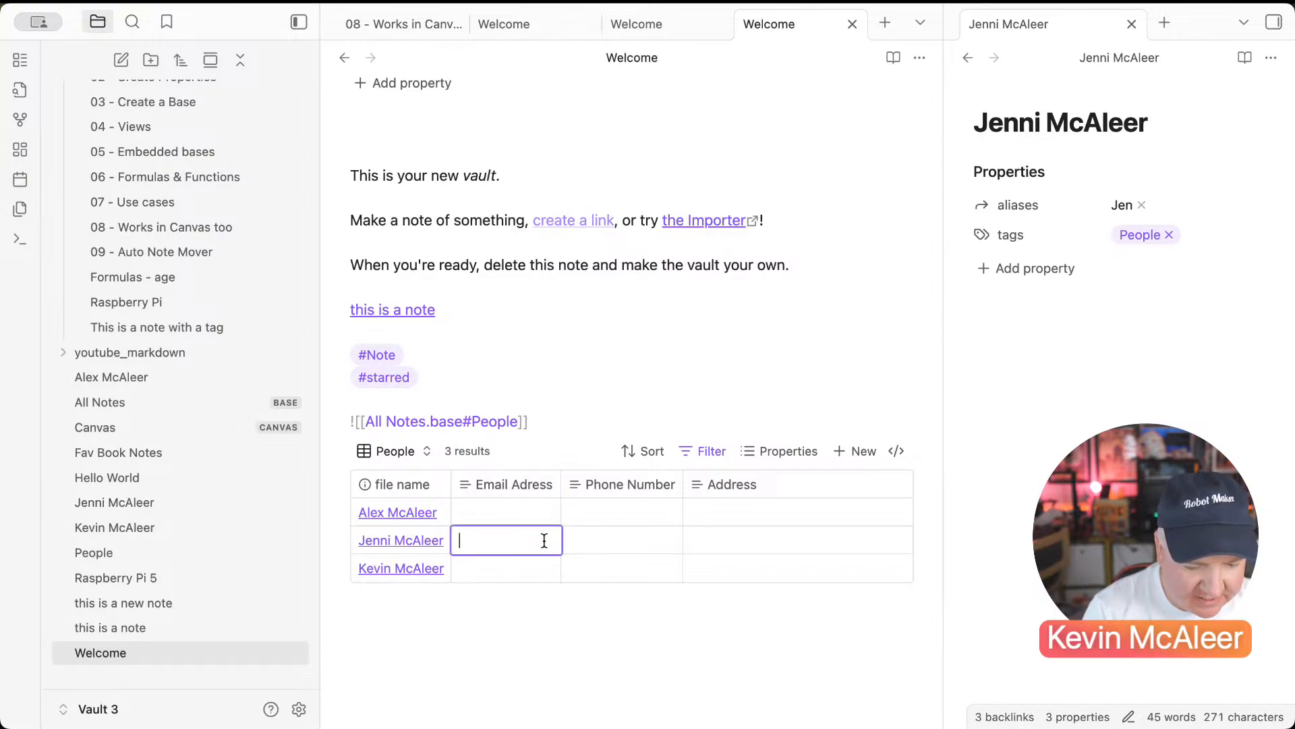
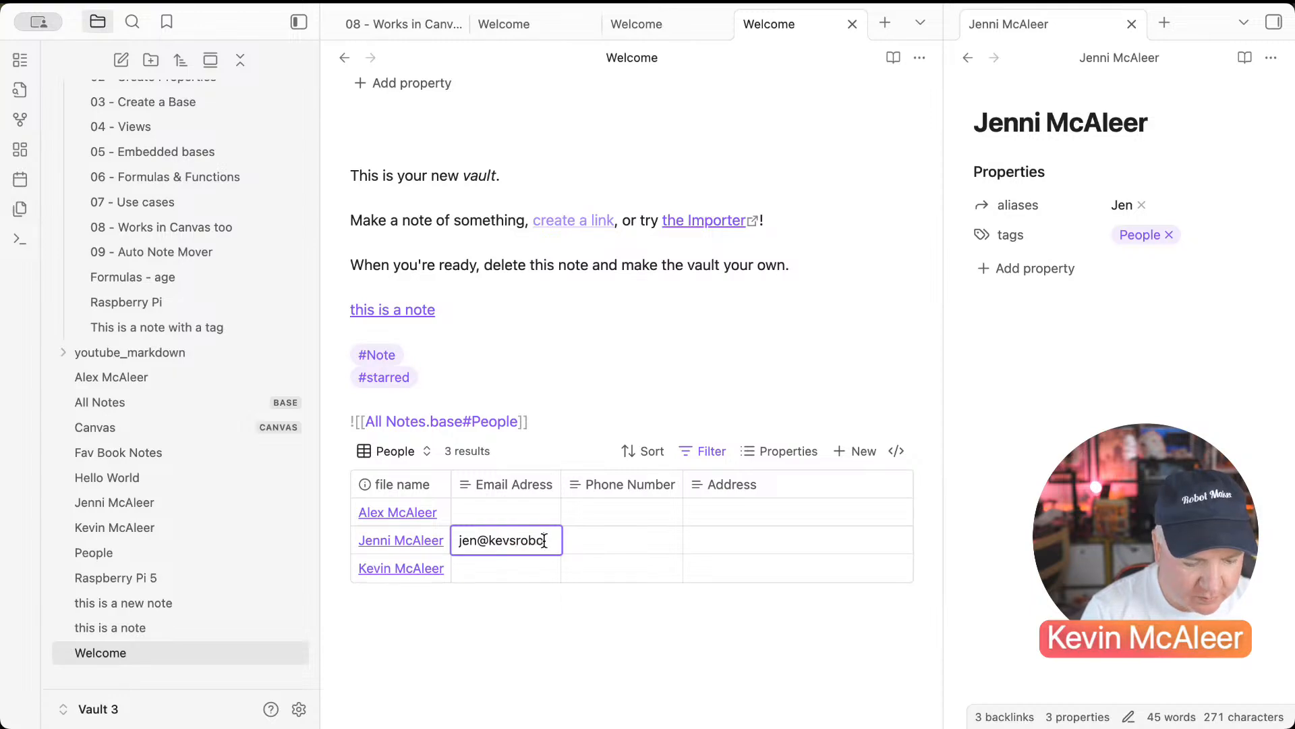
key("Return")
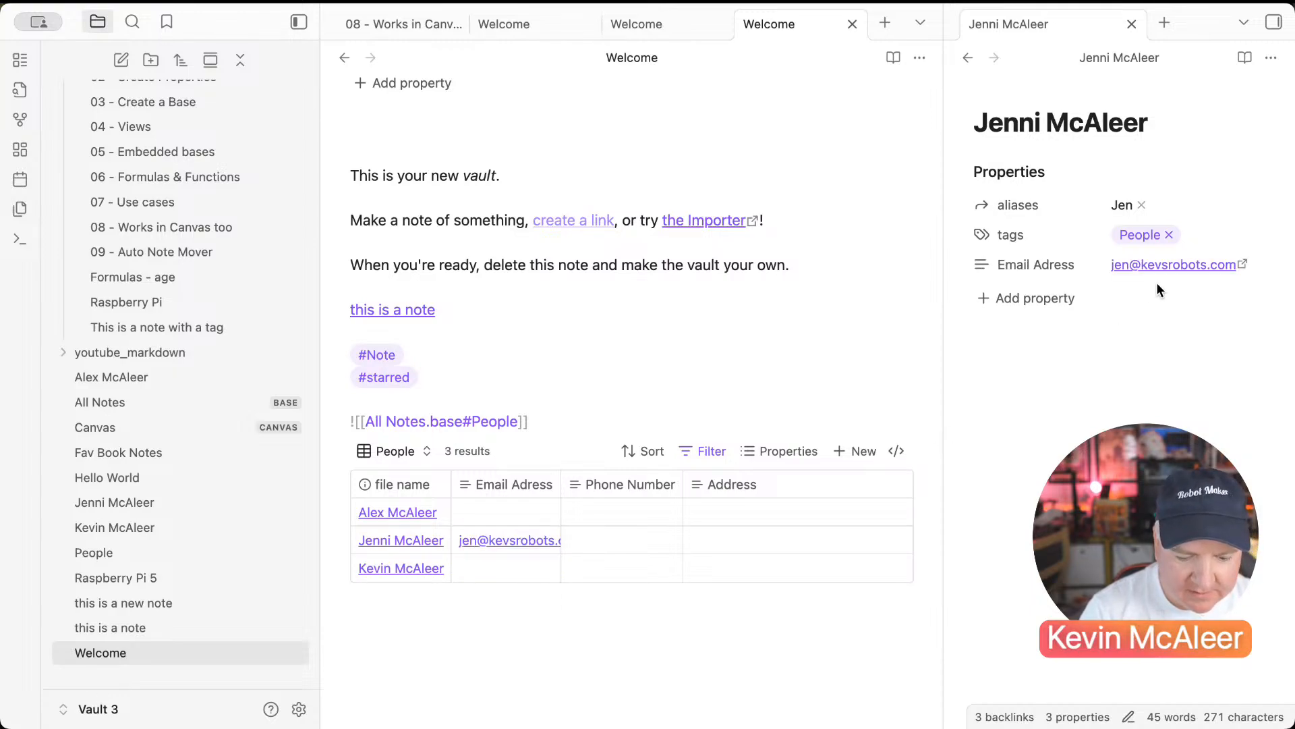
left_click(590, 541)
type("012345678")
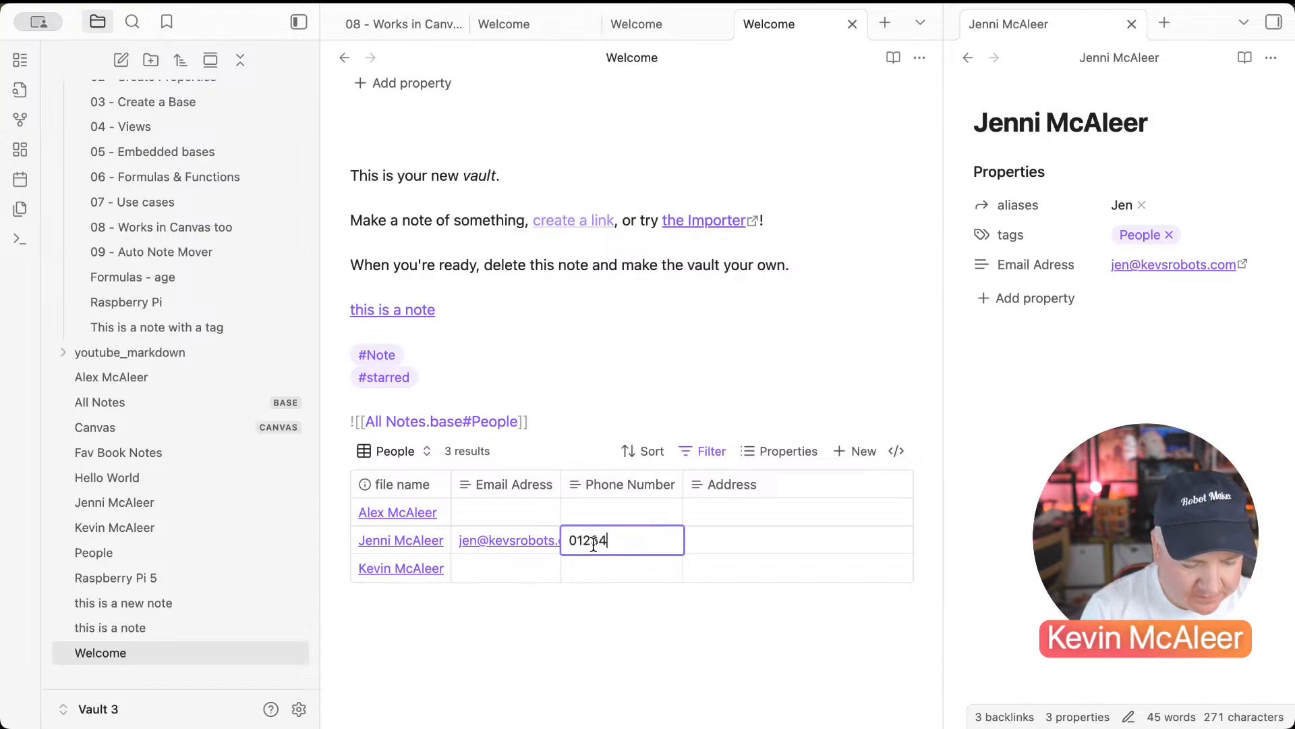
key("Return")
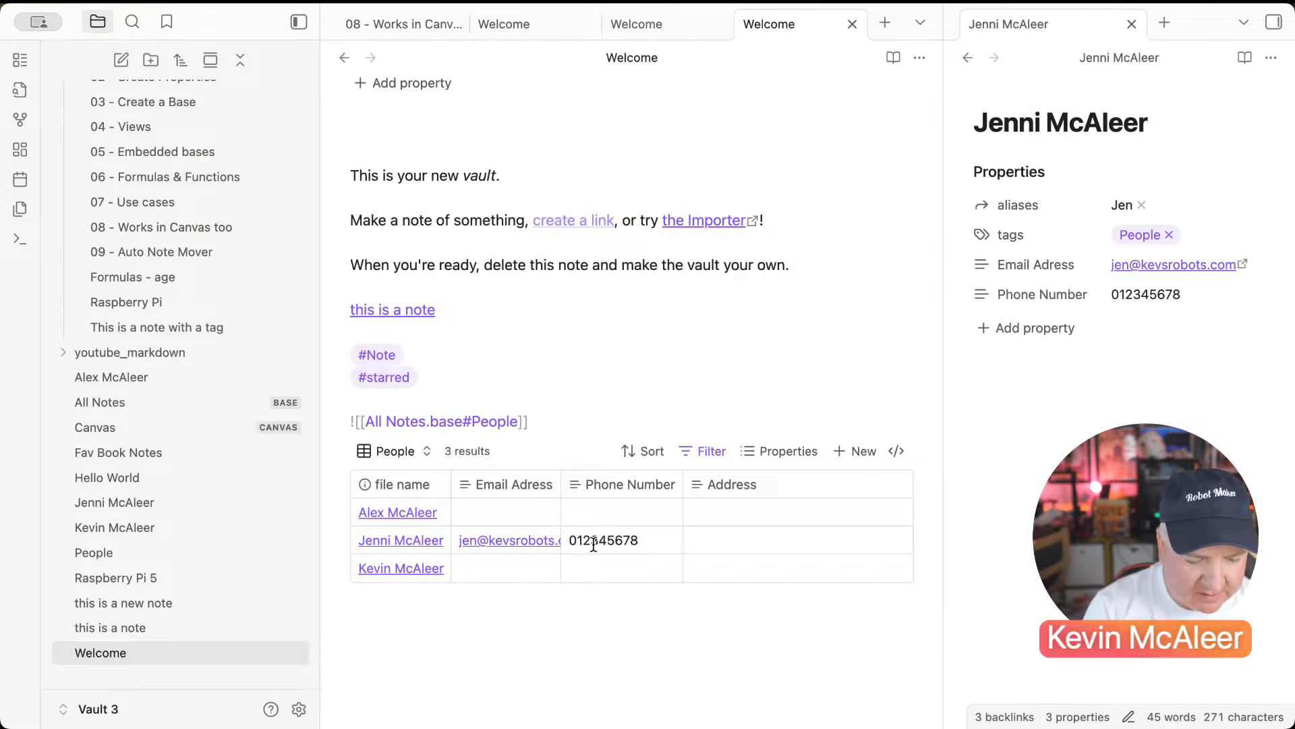
left_click(712, 540)
type("Our")
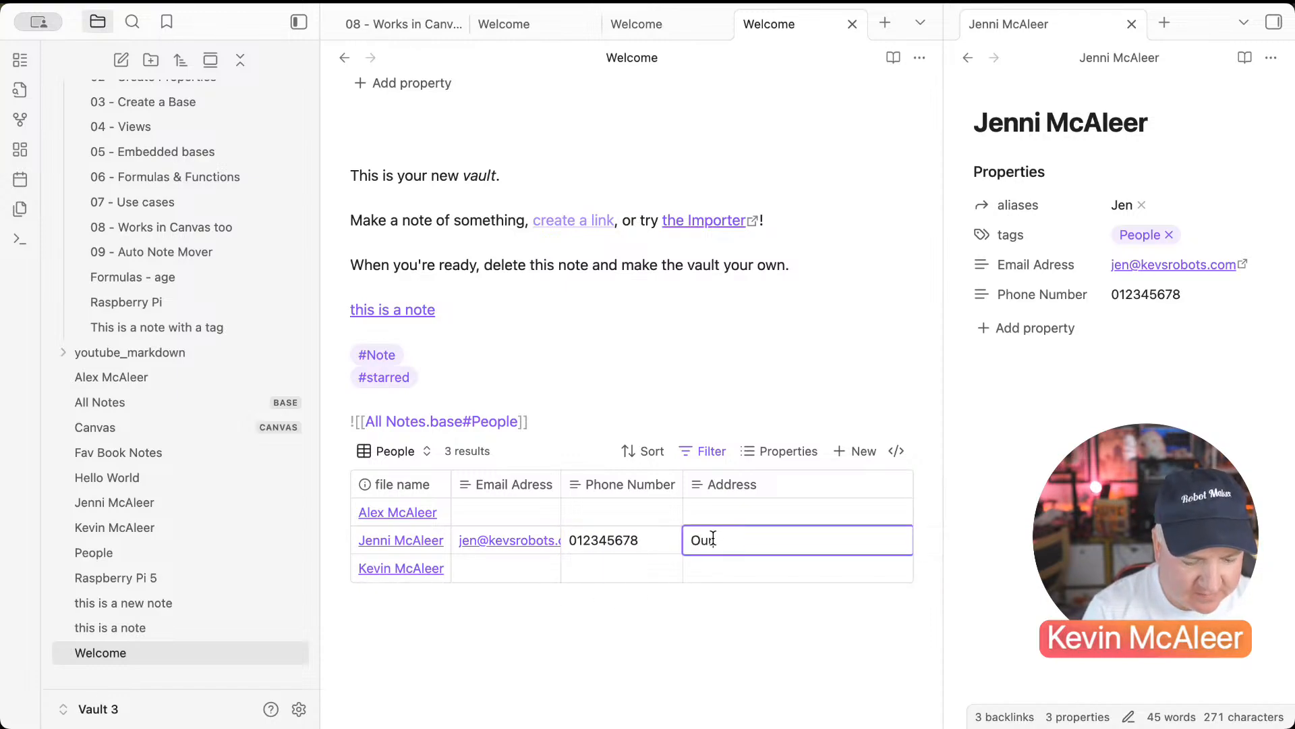
type(" House")
key("Return")
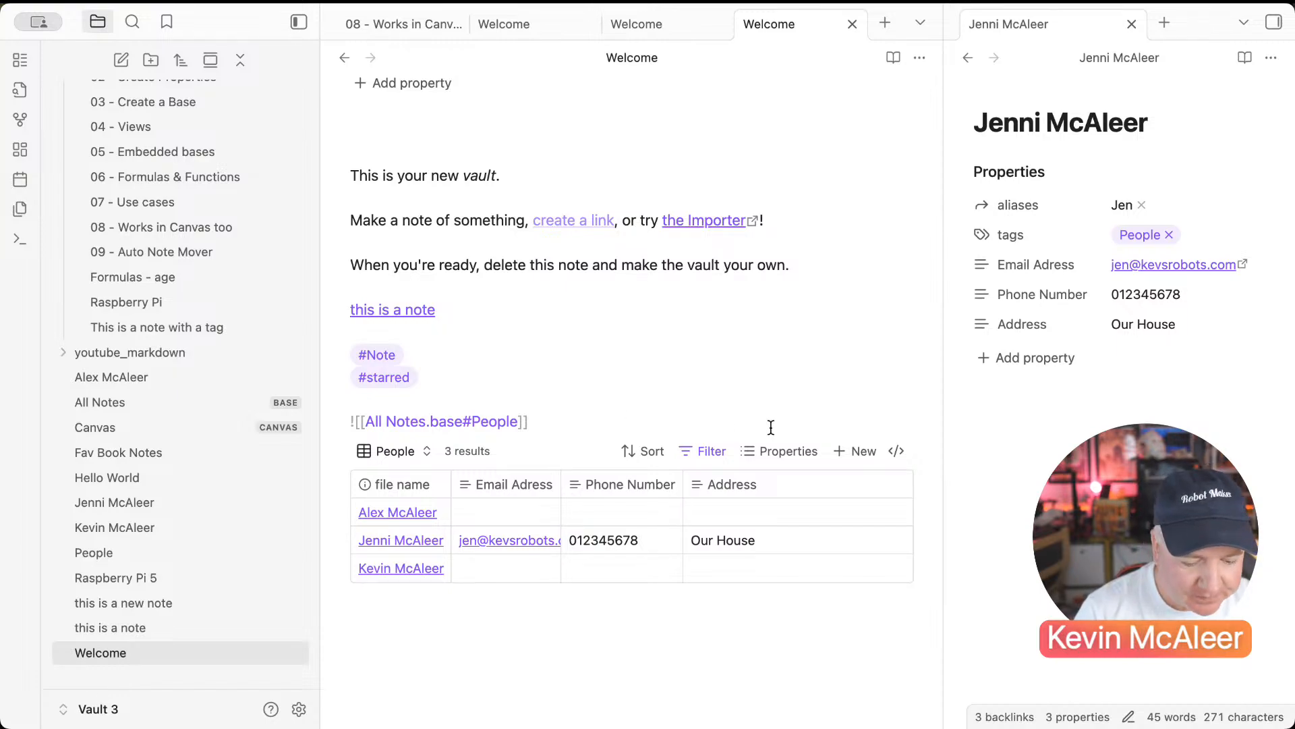
left_click(781, 451)
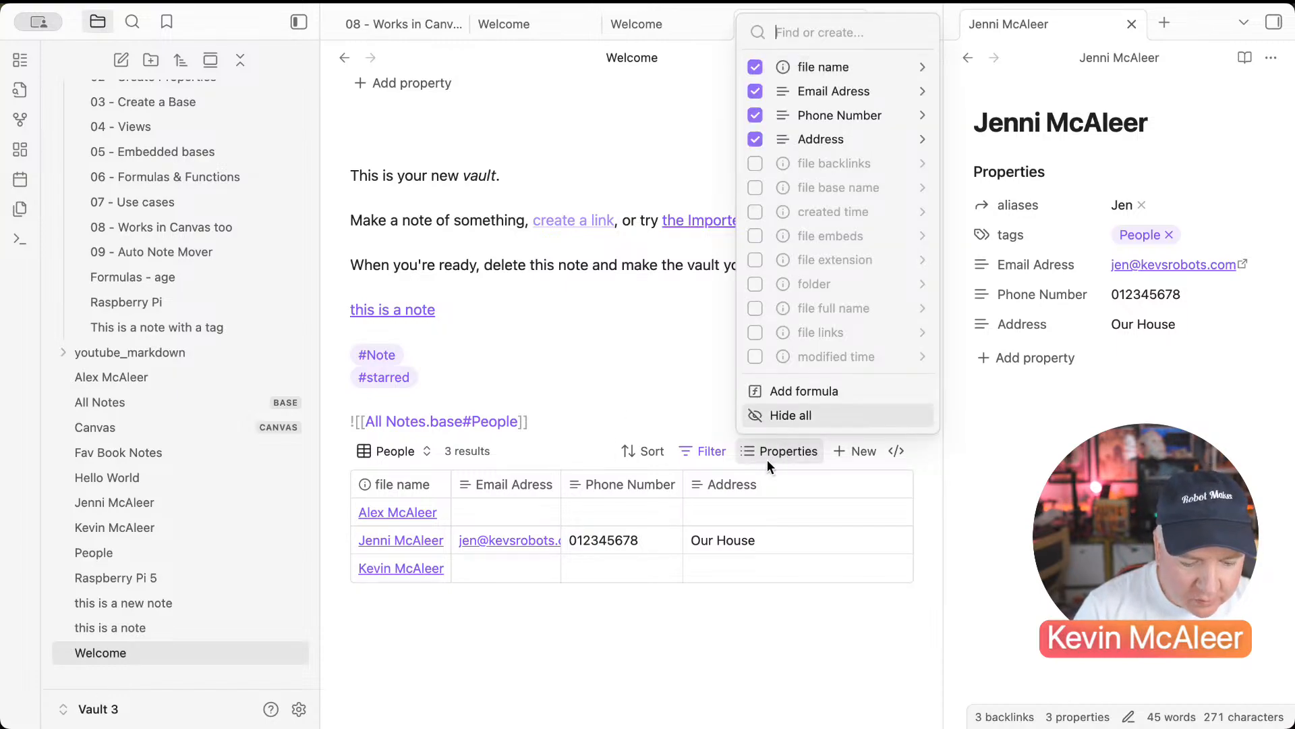
Step: Widen the Phone Number and Email Adress columns and move Phone Number to the front
left_click(743, 457)
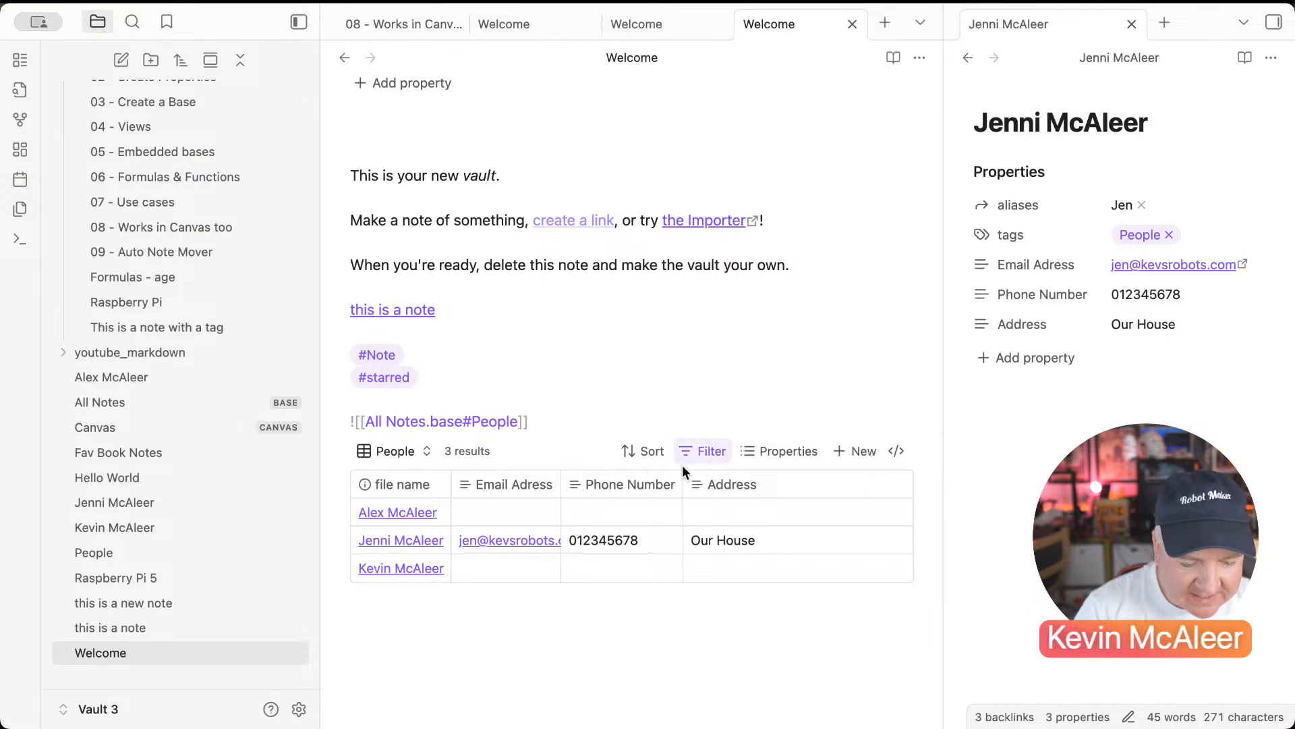
mouse_move(682, 475)
left_mouse_down()
mouse_move(729, 476)
mouse_move(691, 478)
left_mouse_up()
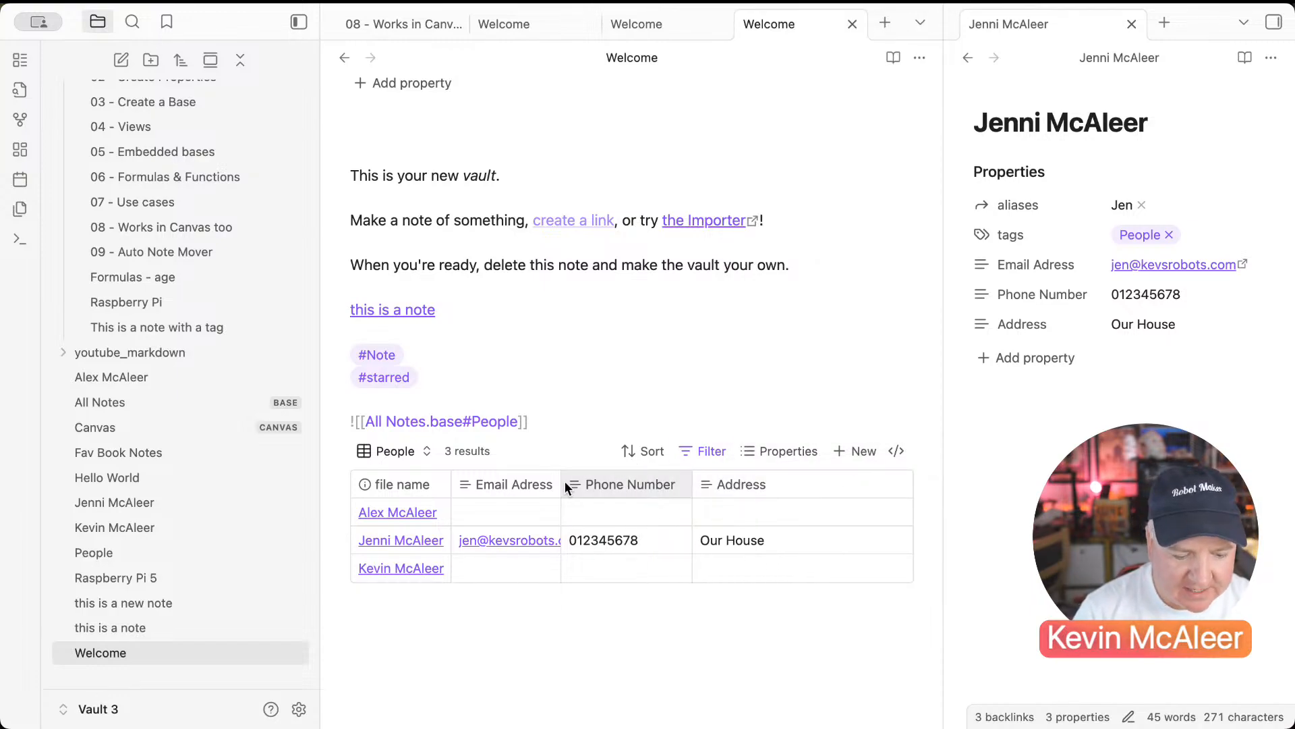
left_click_drag(565, 487, 644, 487)
left_click_drag(413, 487, 531, 499)
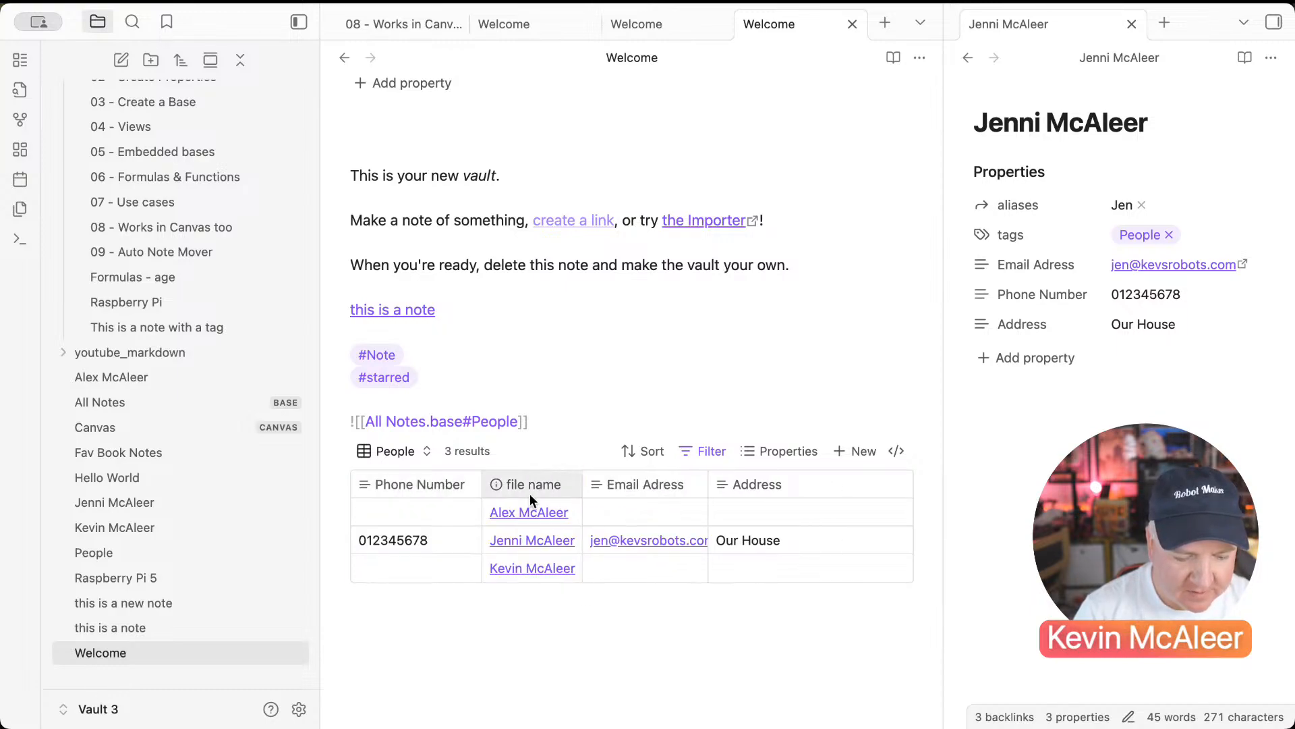
Step: Enter a phone number for the last person's row
left_click(418, 568)
type("09878y8234")
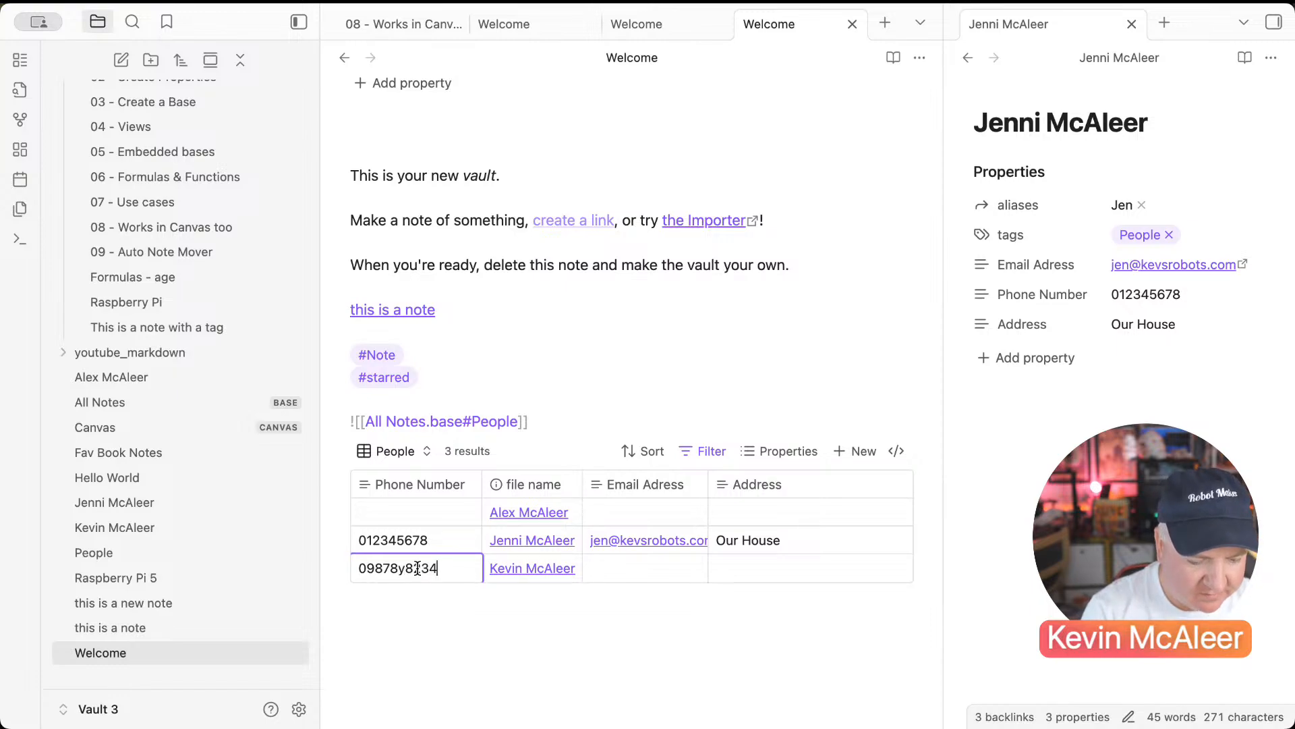
key("Return")
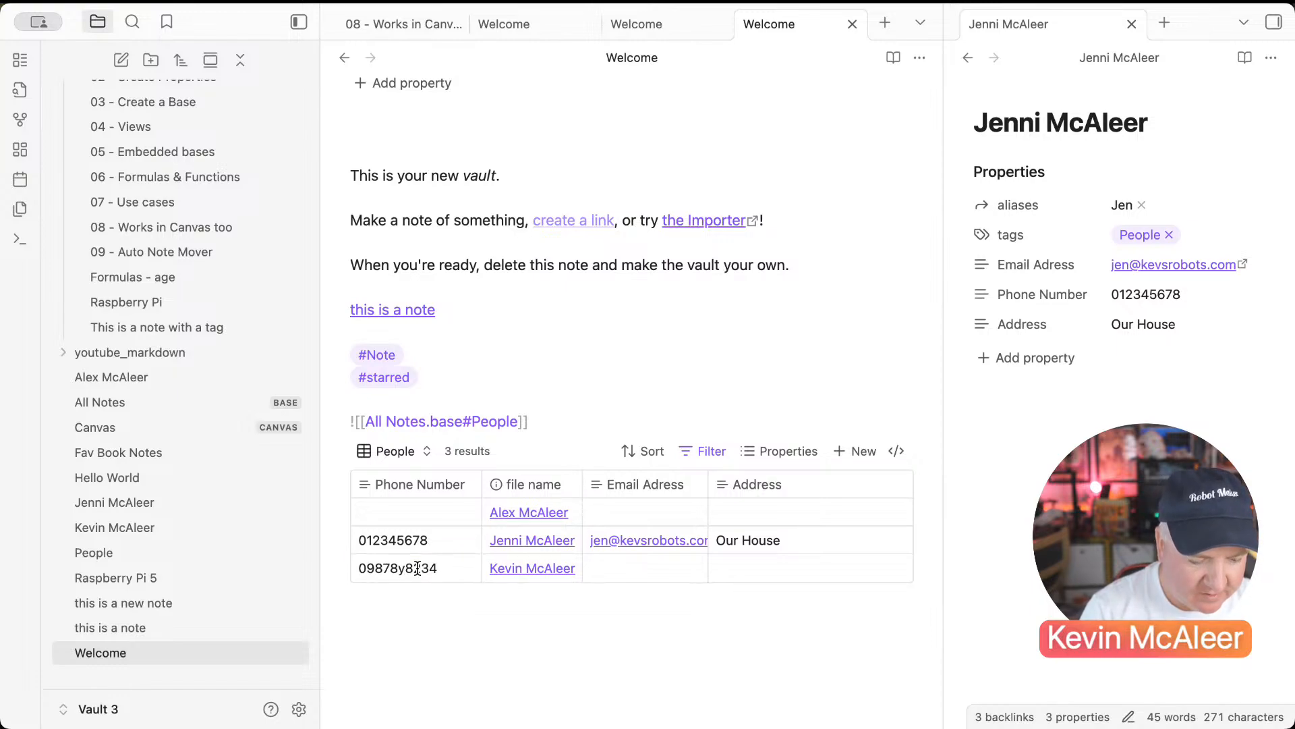
Step: Cycle the Phone Number sort through ascending, descending and off, then check the embed's source line
left_click(388, 484)
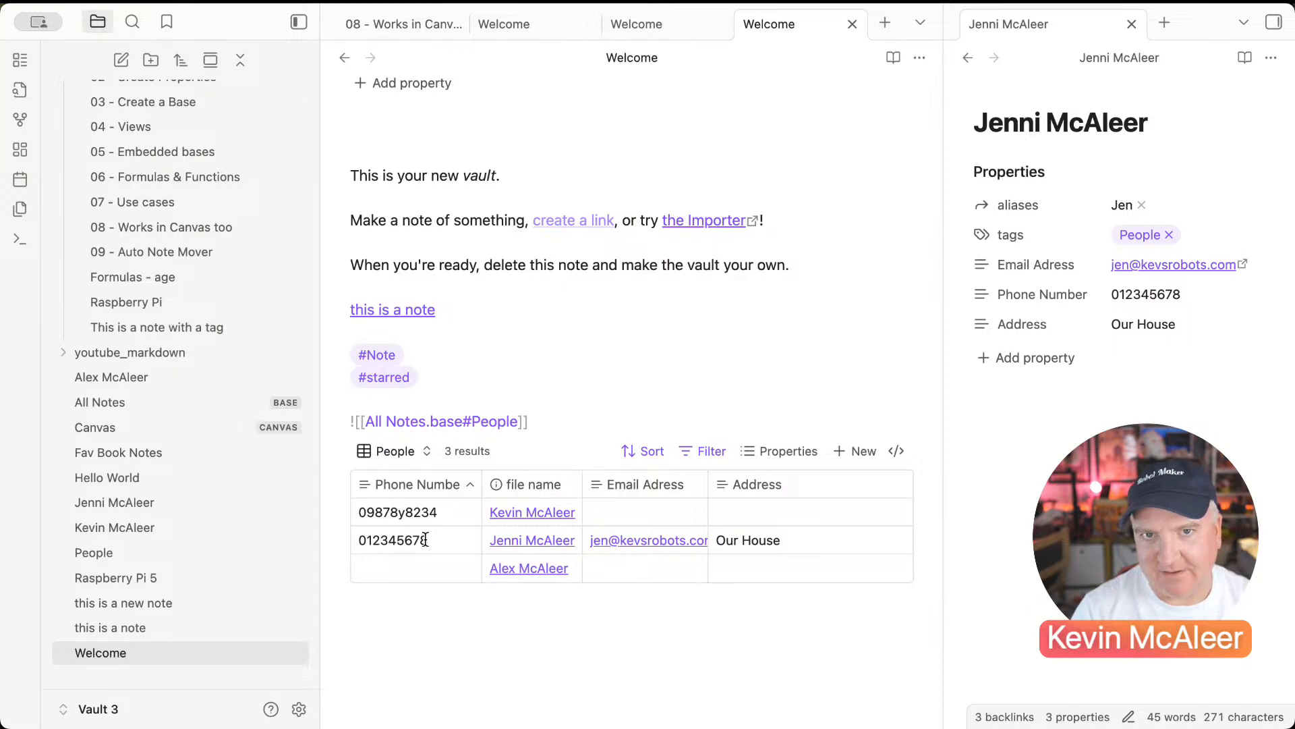
left_click(435, 487)
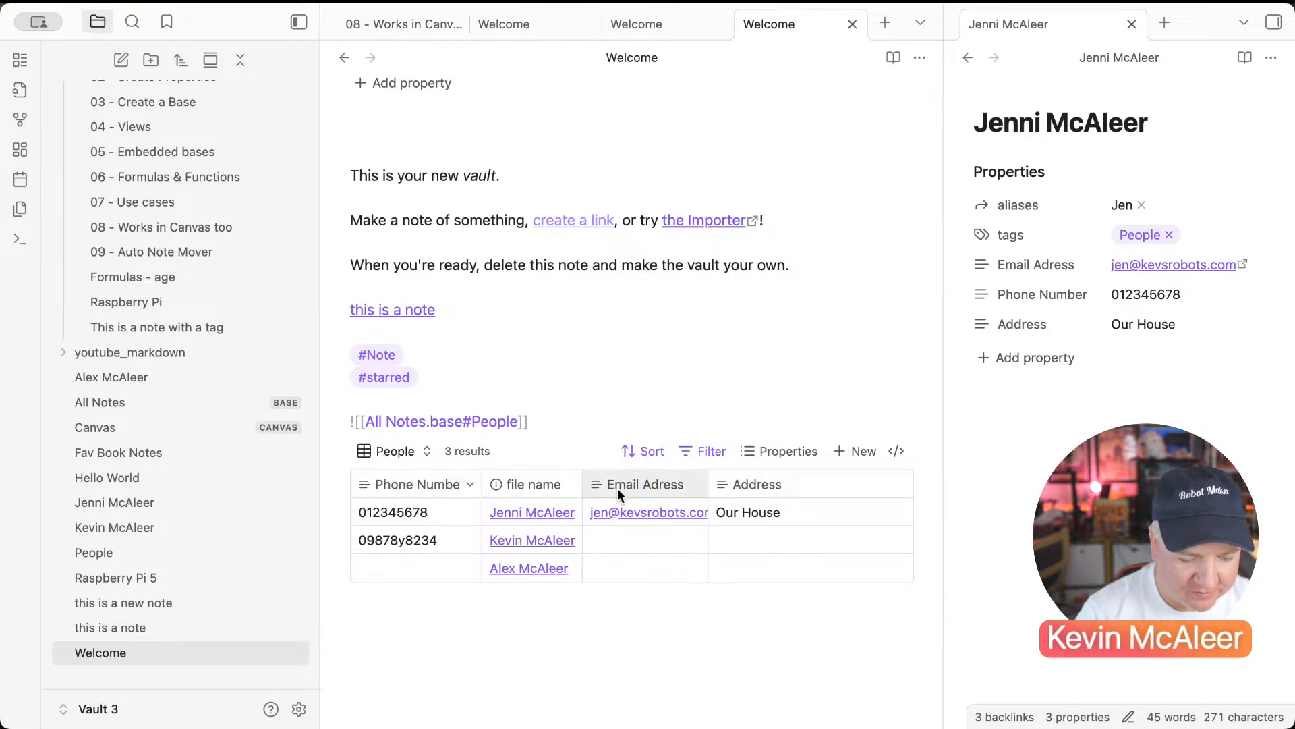
left_click(457, 487)
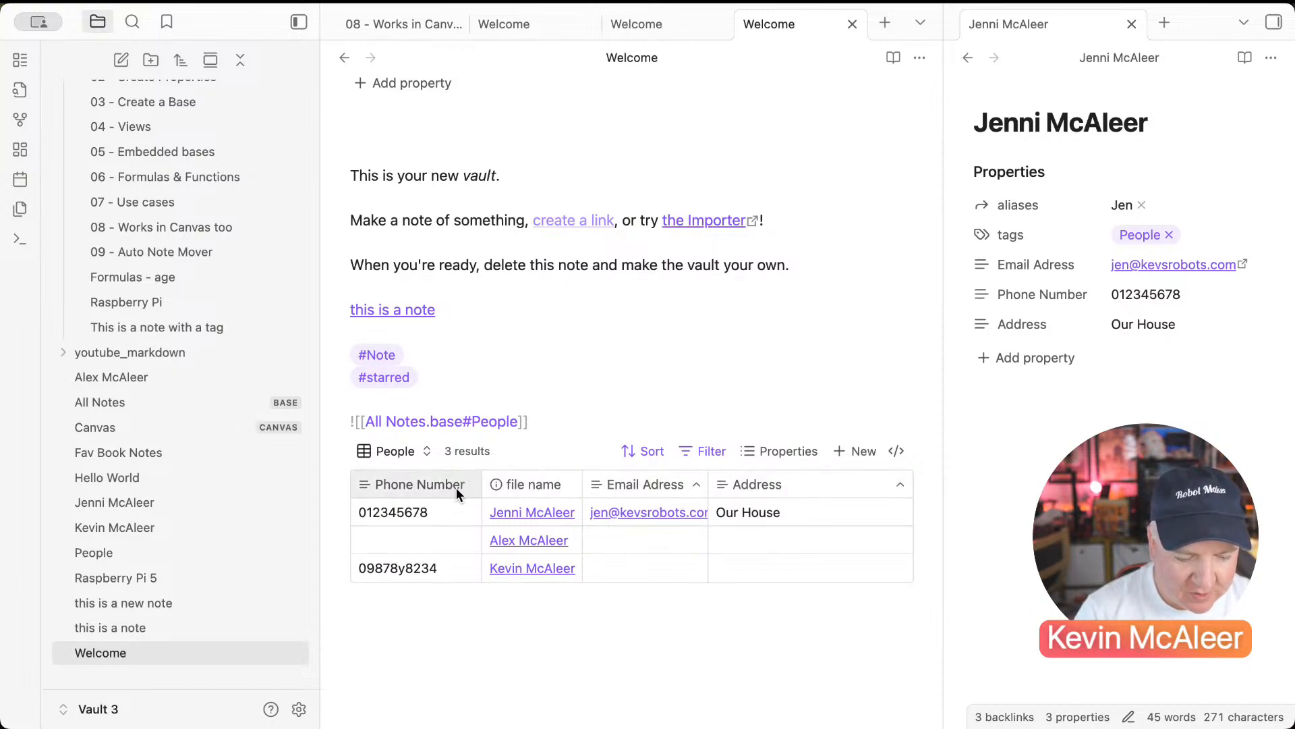
left_click(614, 422)
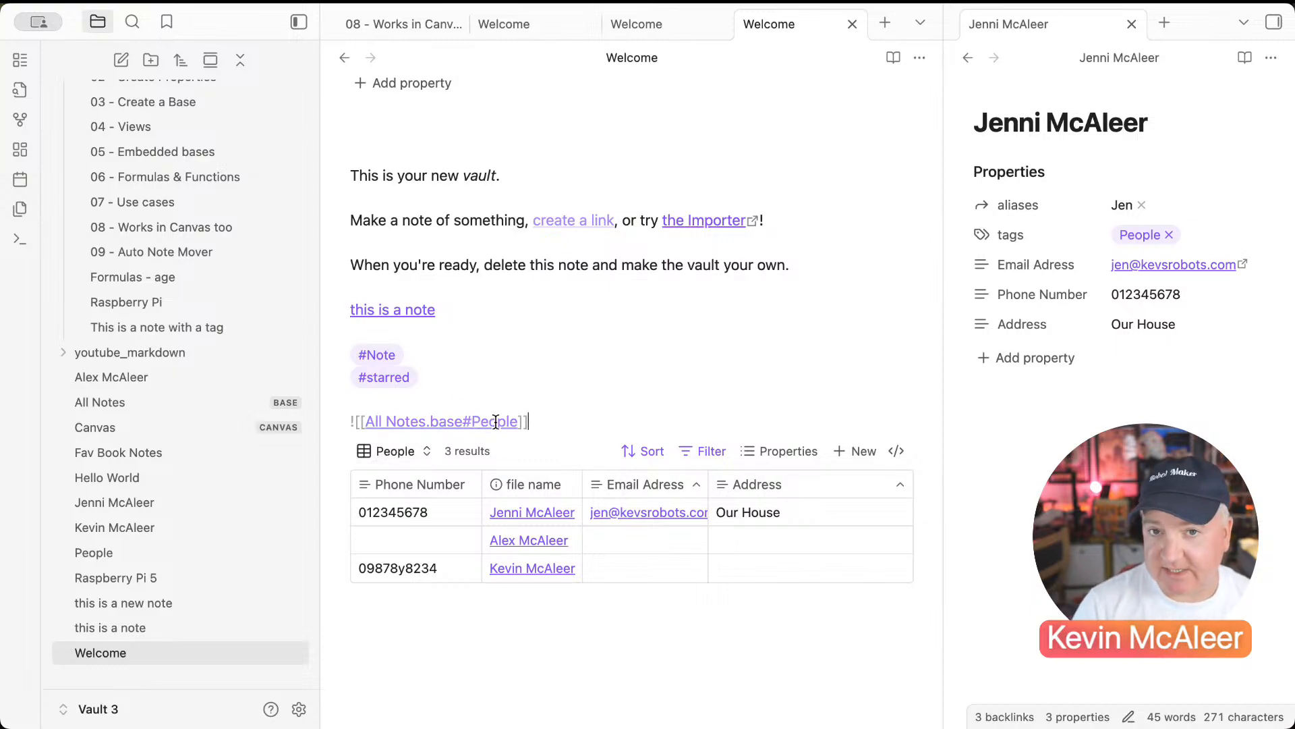
left_click(511, 361)
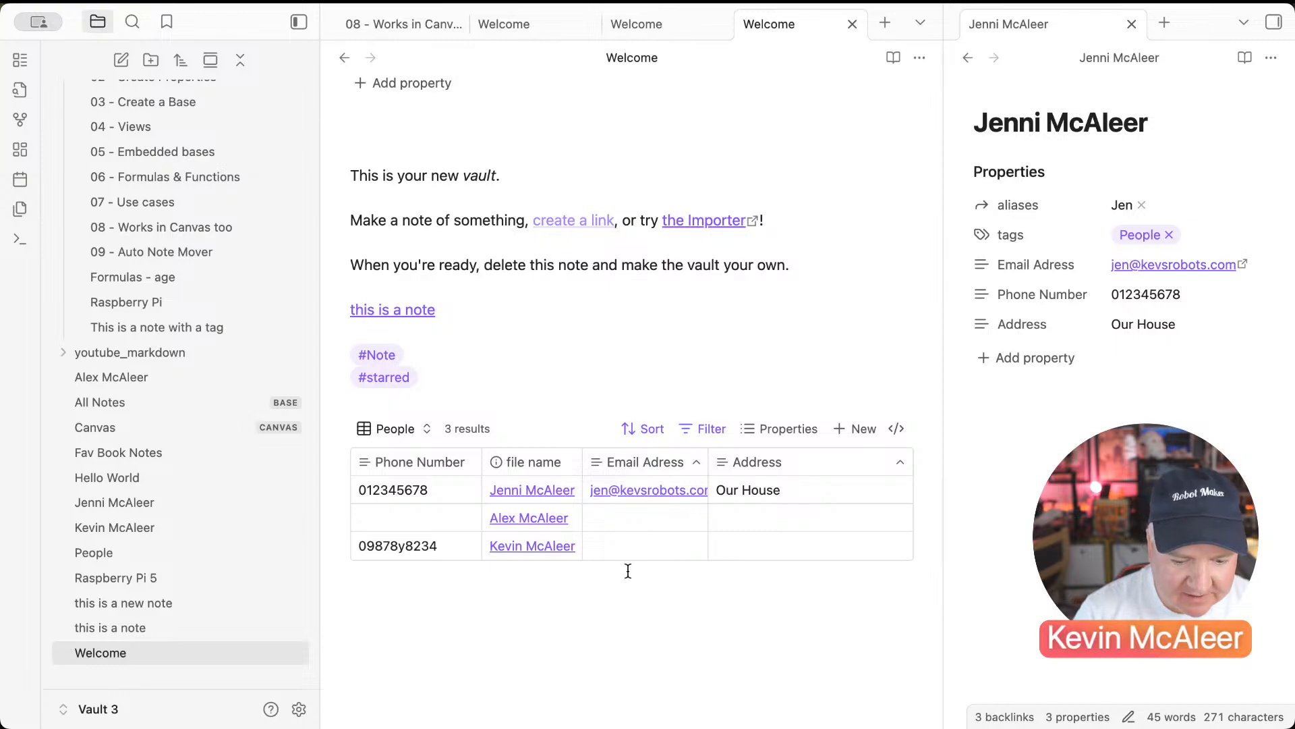
Step: Open the 05 - Embedded bases note in the side pane and scroll through it
left_click(1032, 477)
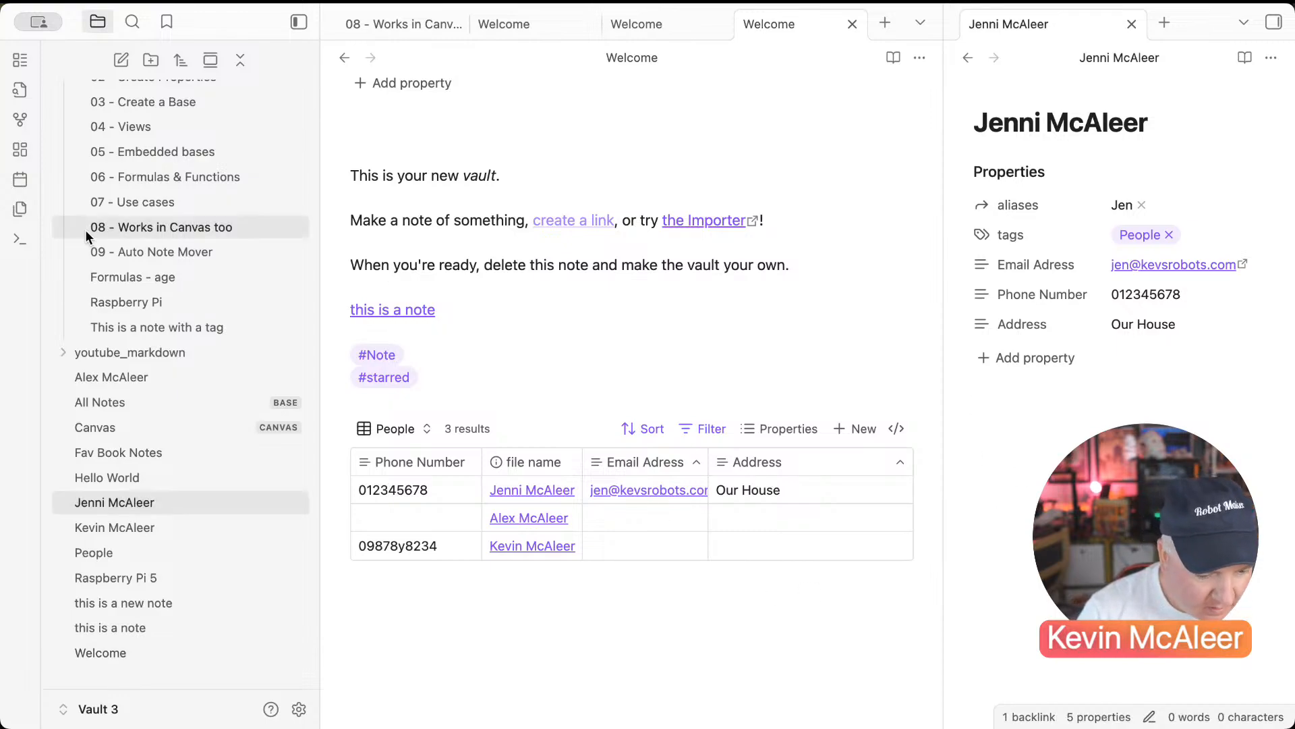
left_click(139, 153)
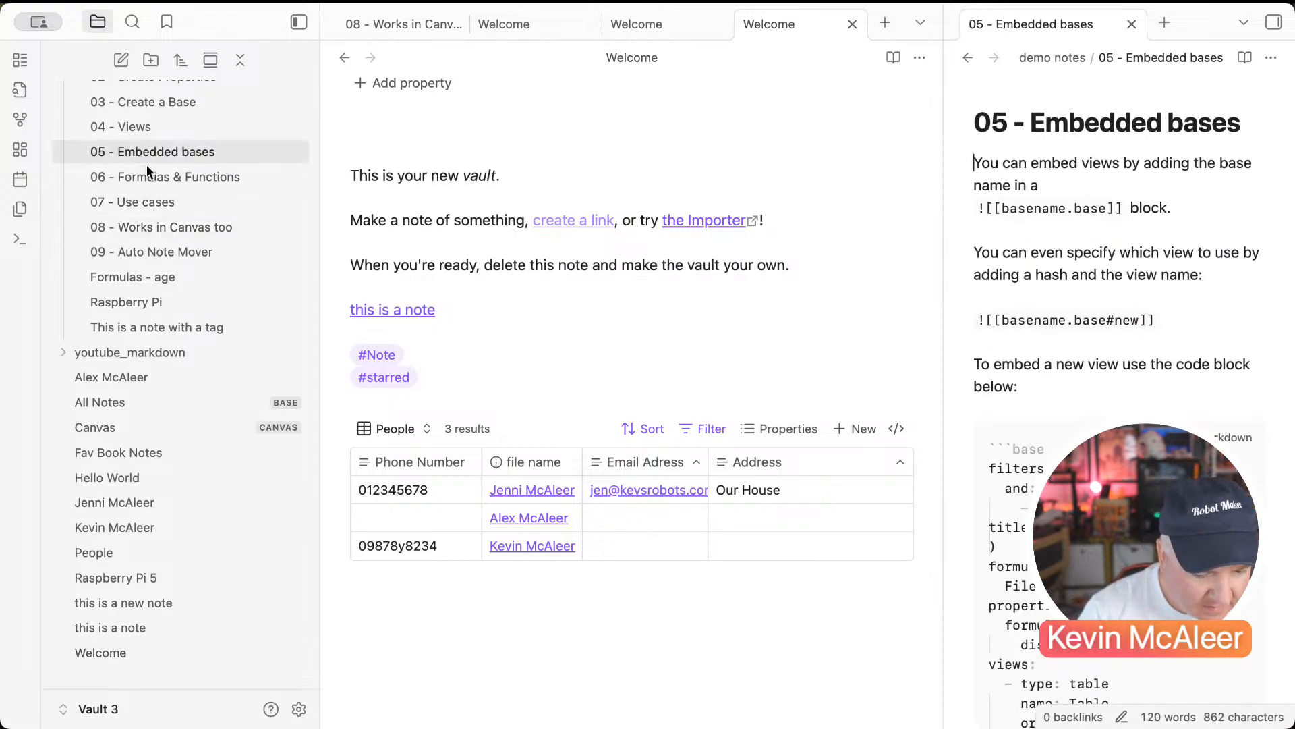
scroll(1120, 378, "down", 15)
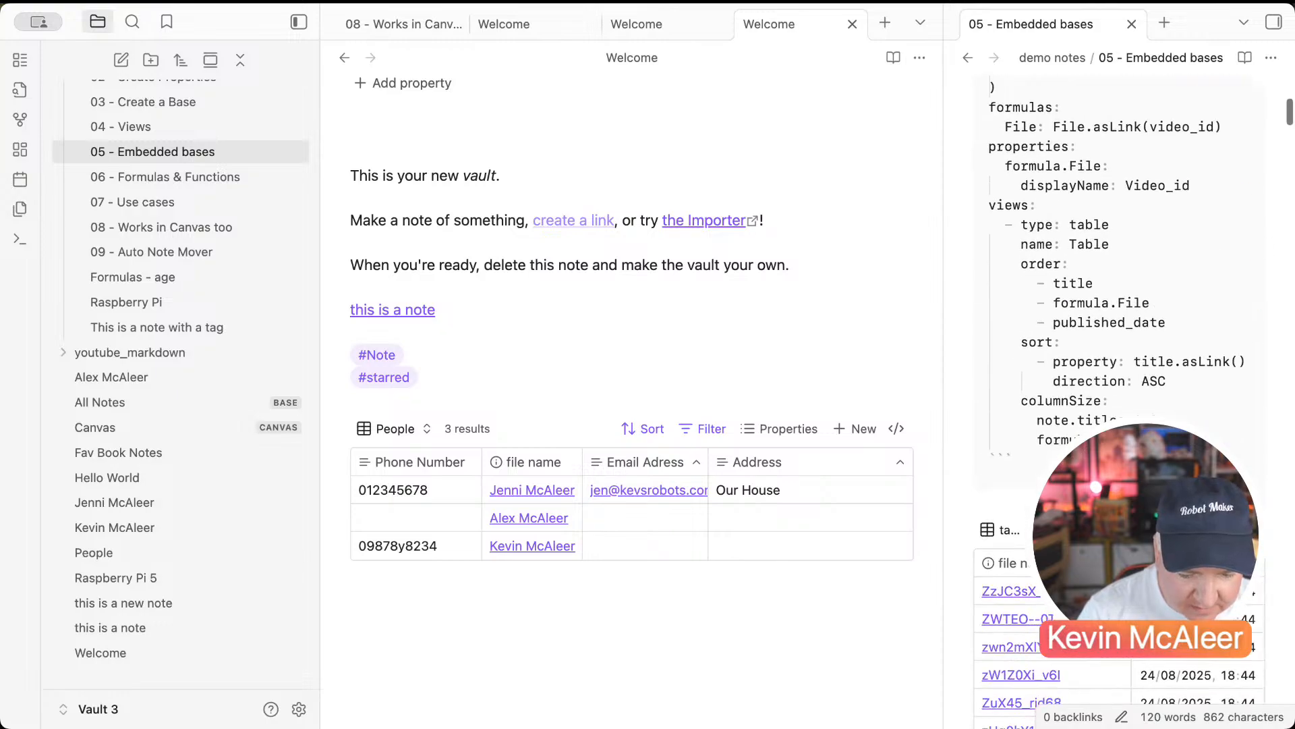
scroll(1120, 378, "down", 20)
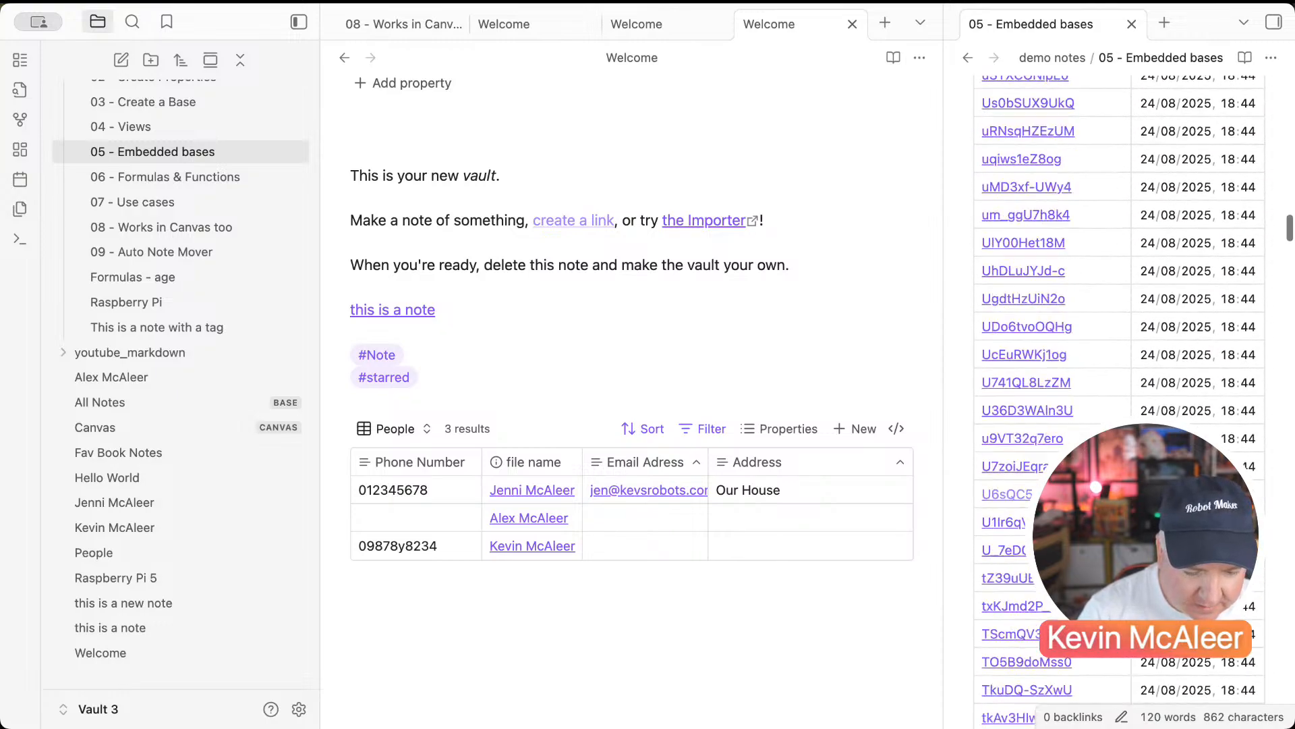
scroll(1120, 378, "down", 15)
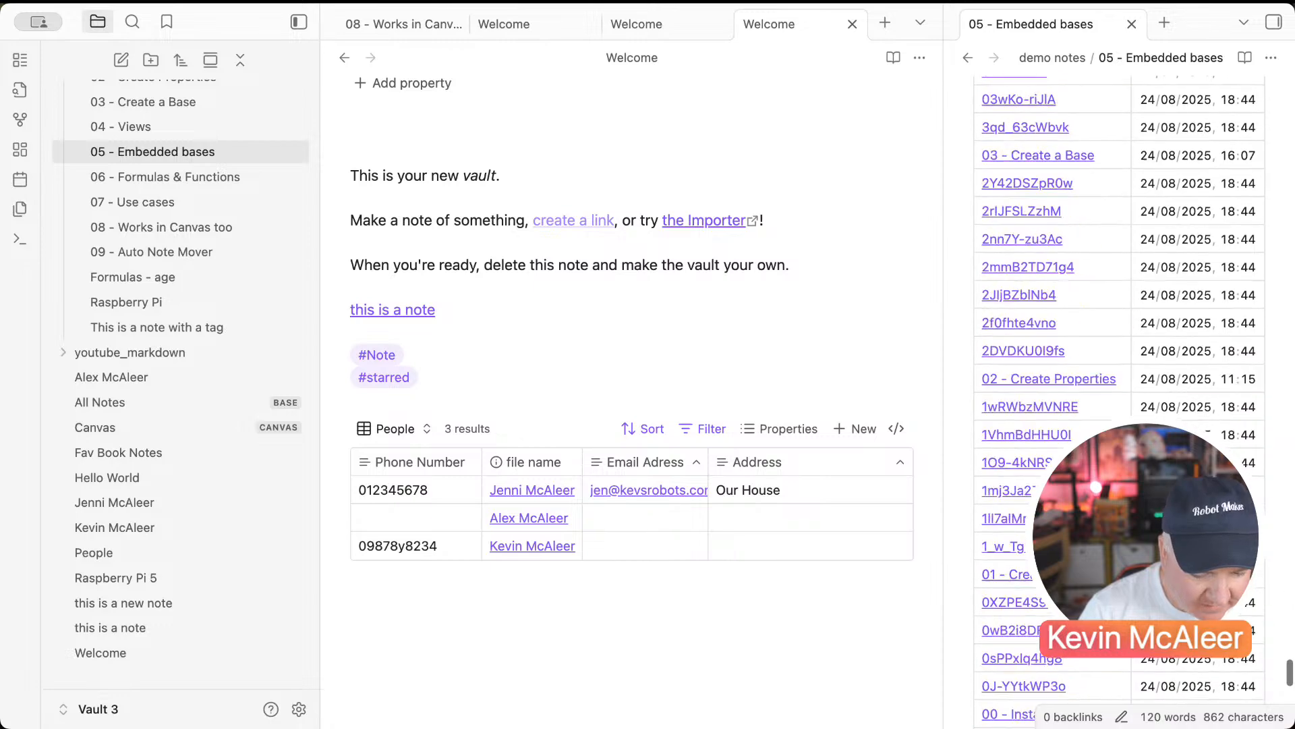
Step: Show 06 - Formulas & Functions in the side pane and the All Notes base in the main pane
left_click(141, 183)
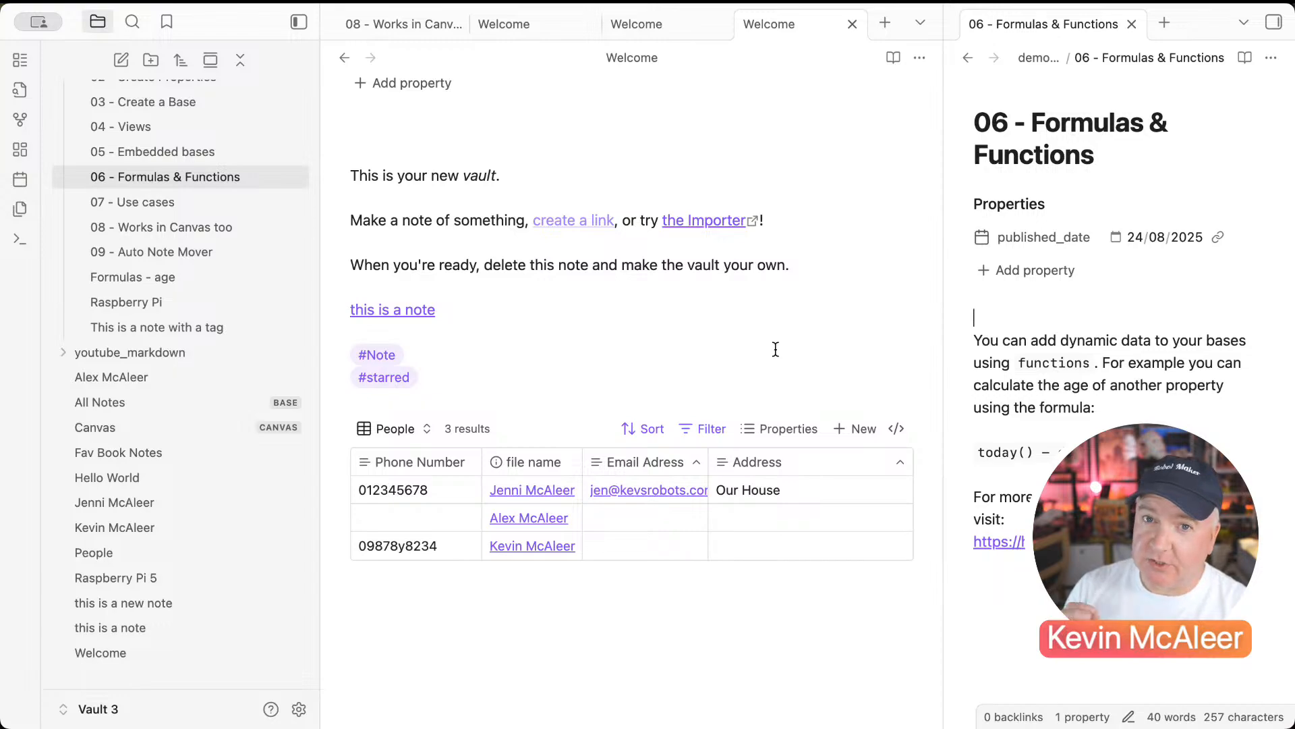
left_click(437, 314)
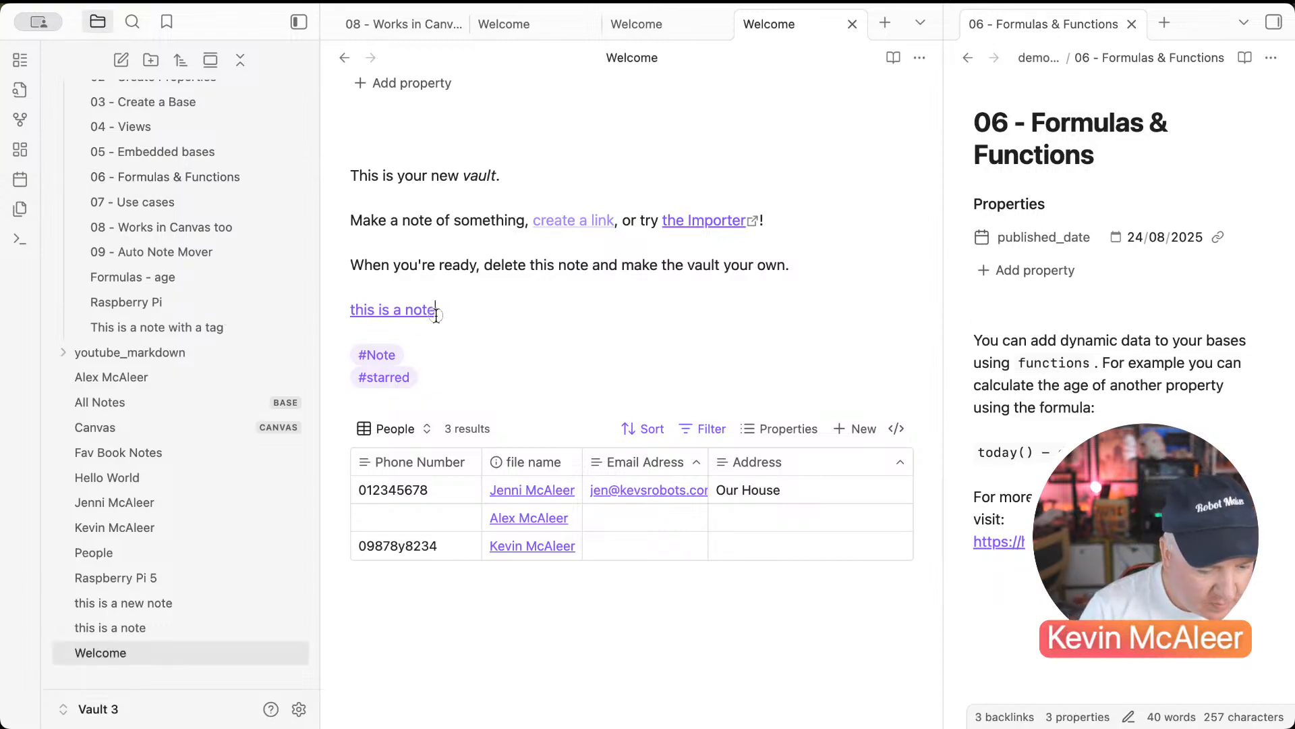
left_click(171, 404)
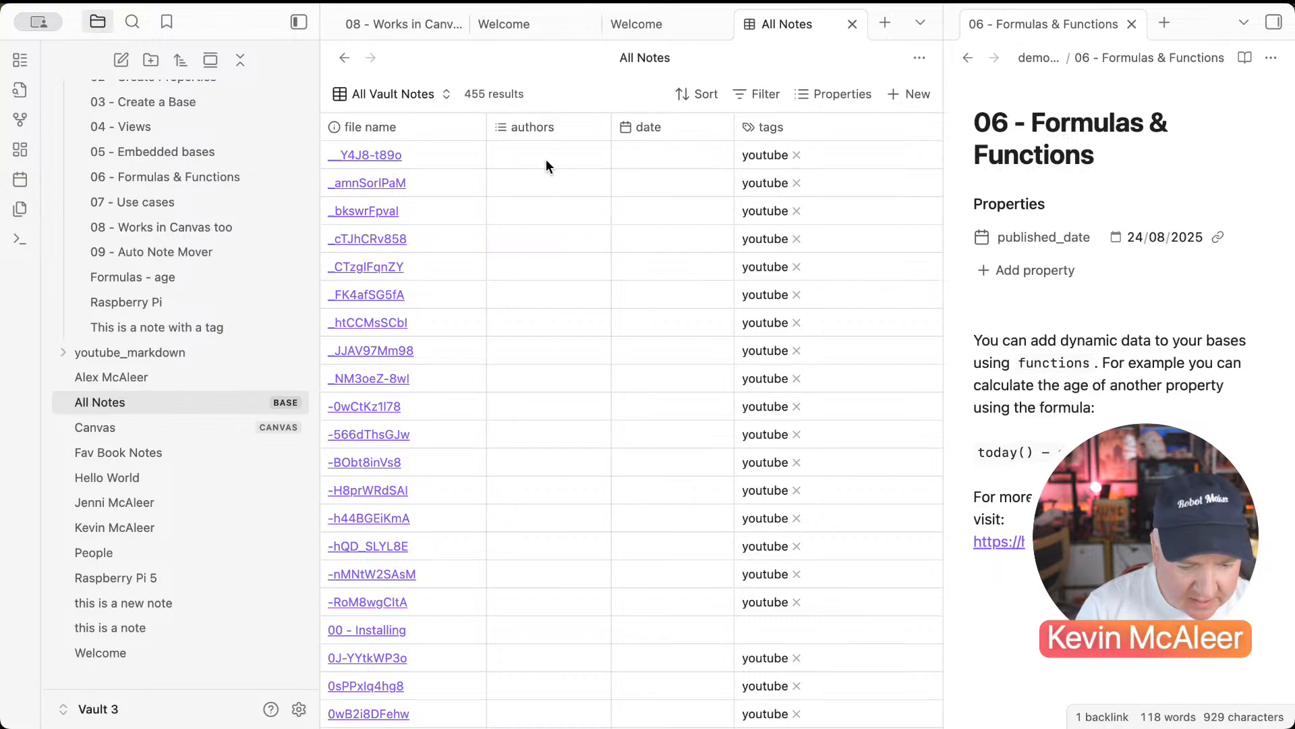
Step: Create a new base from the file explorer's context menu and name it Videos
left_click(381, 102)
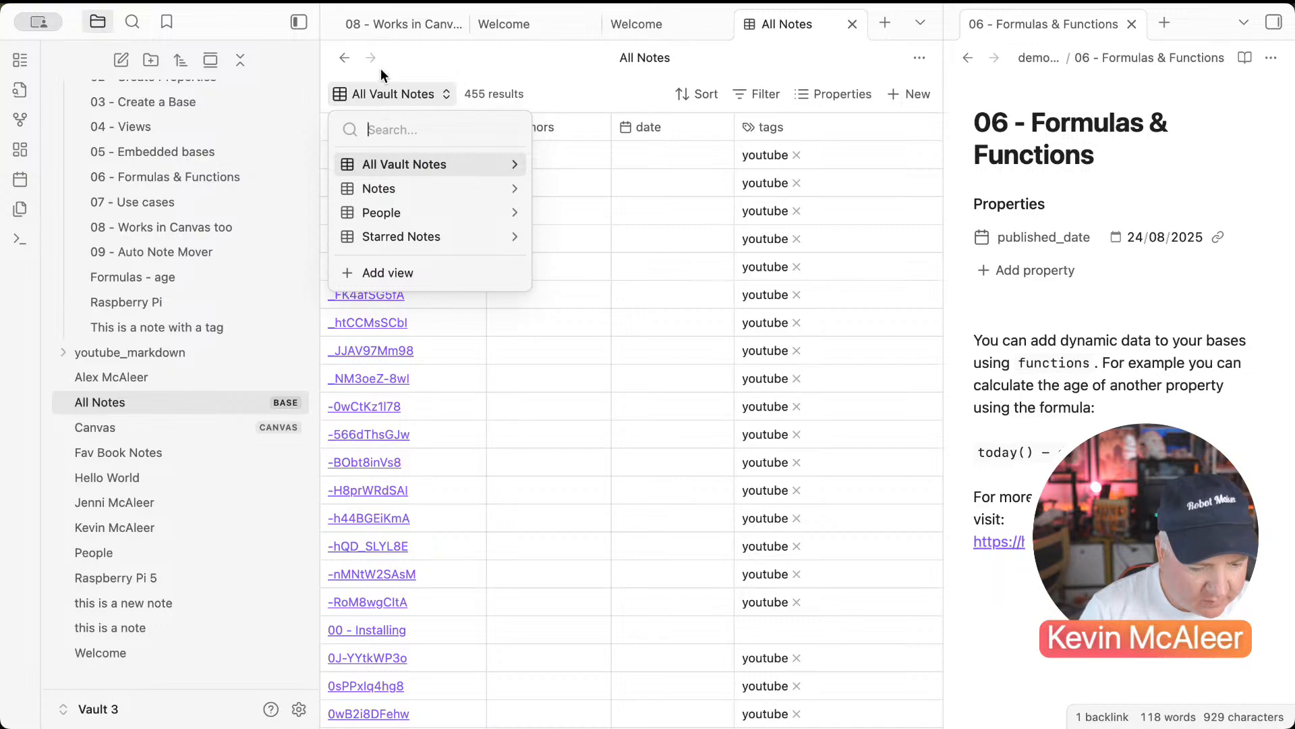
key("Escape")
scroll(195, 270, "up", 3)
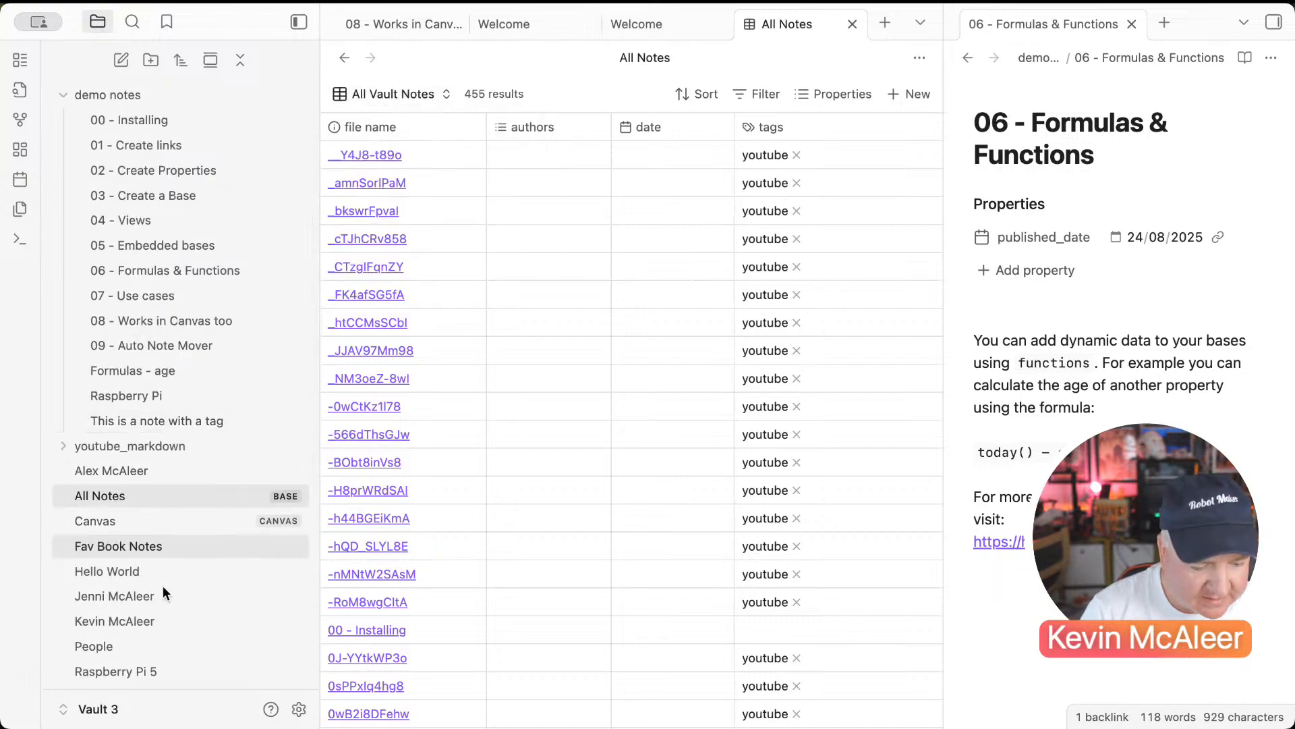
scroll(168, 590, "down", 3)
right_click(205, 669)
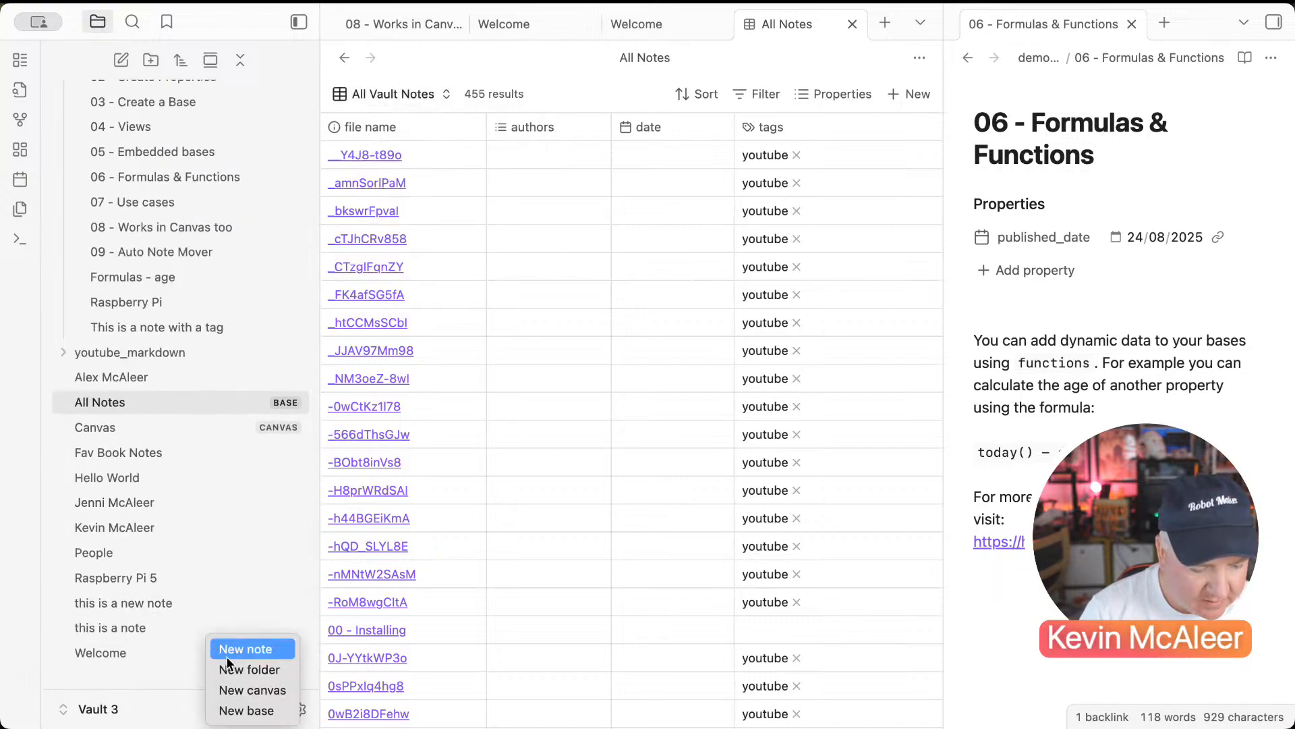
left_click(229, 709)
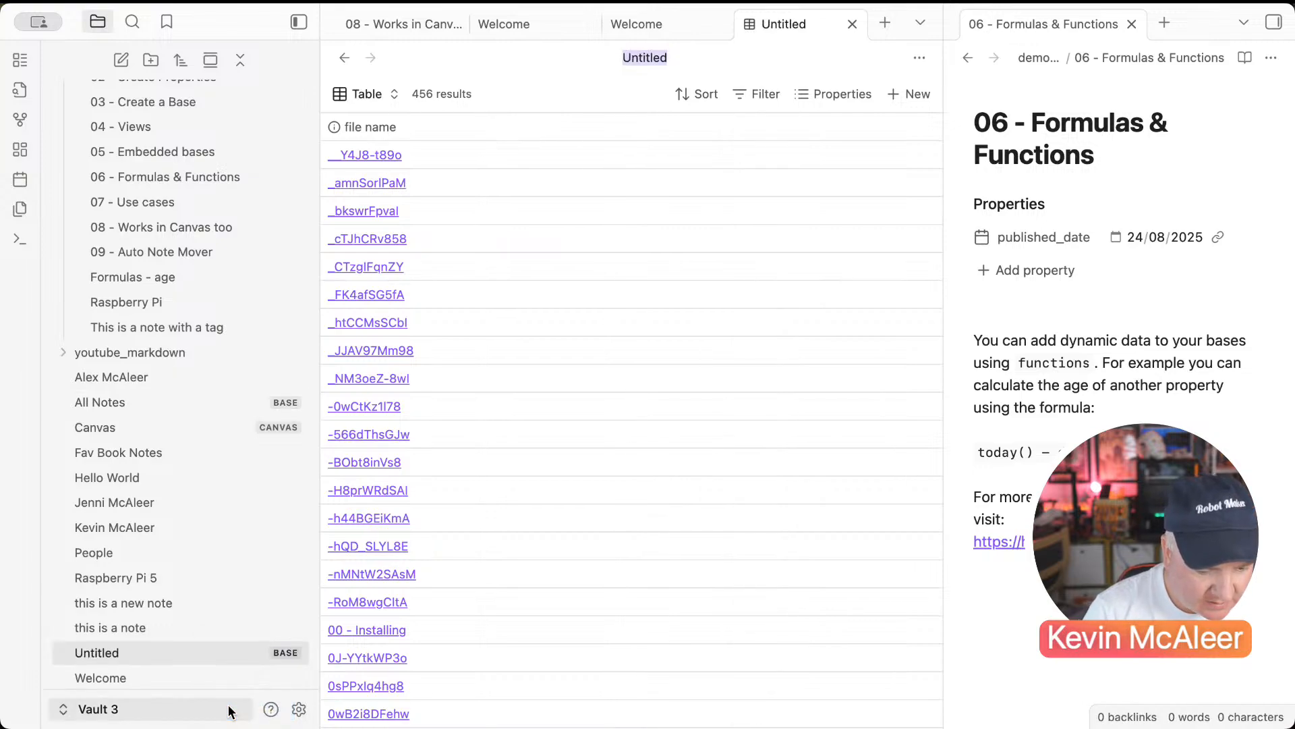
type("Vd")
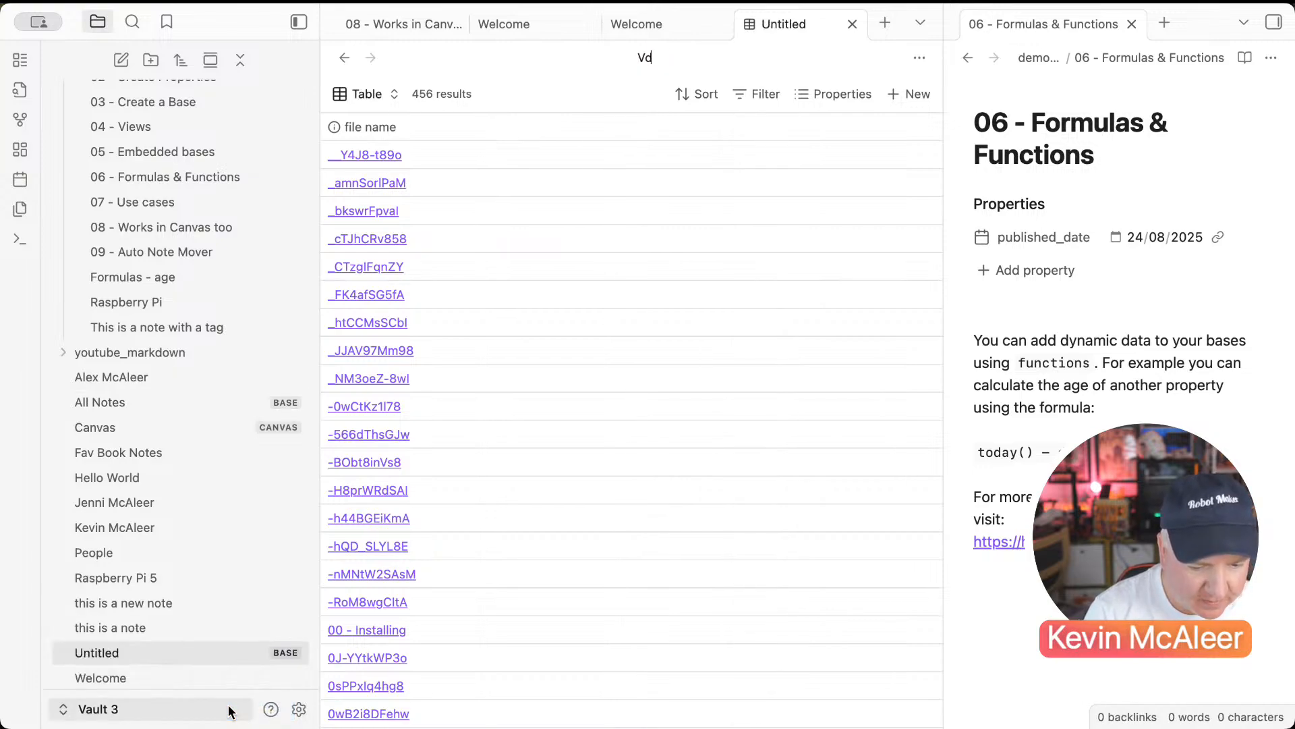
key("BackSpace")
type("ideos")
key("Return")
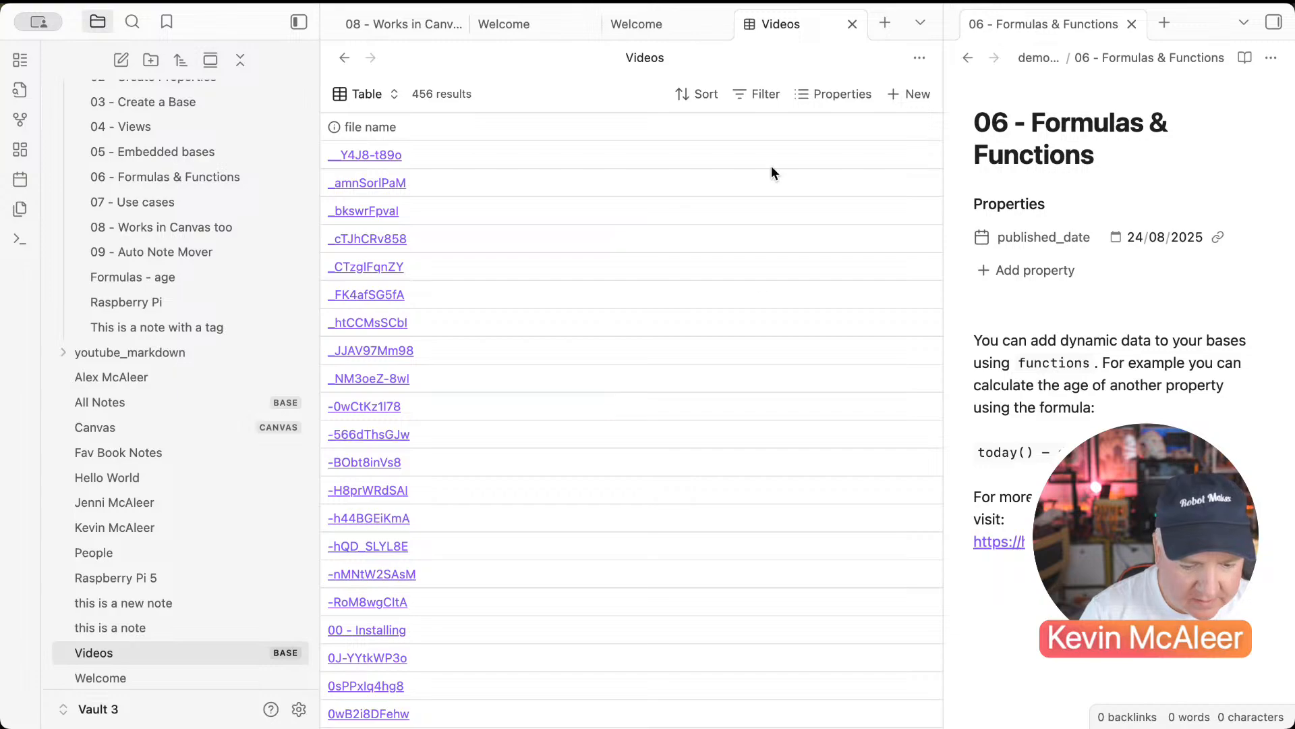
Step: Filter the Videos base to notes that have the youtube tag
left_click(770, 89)
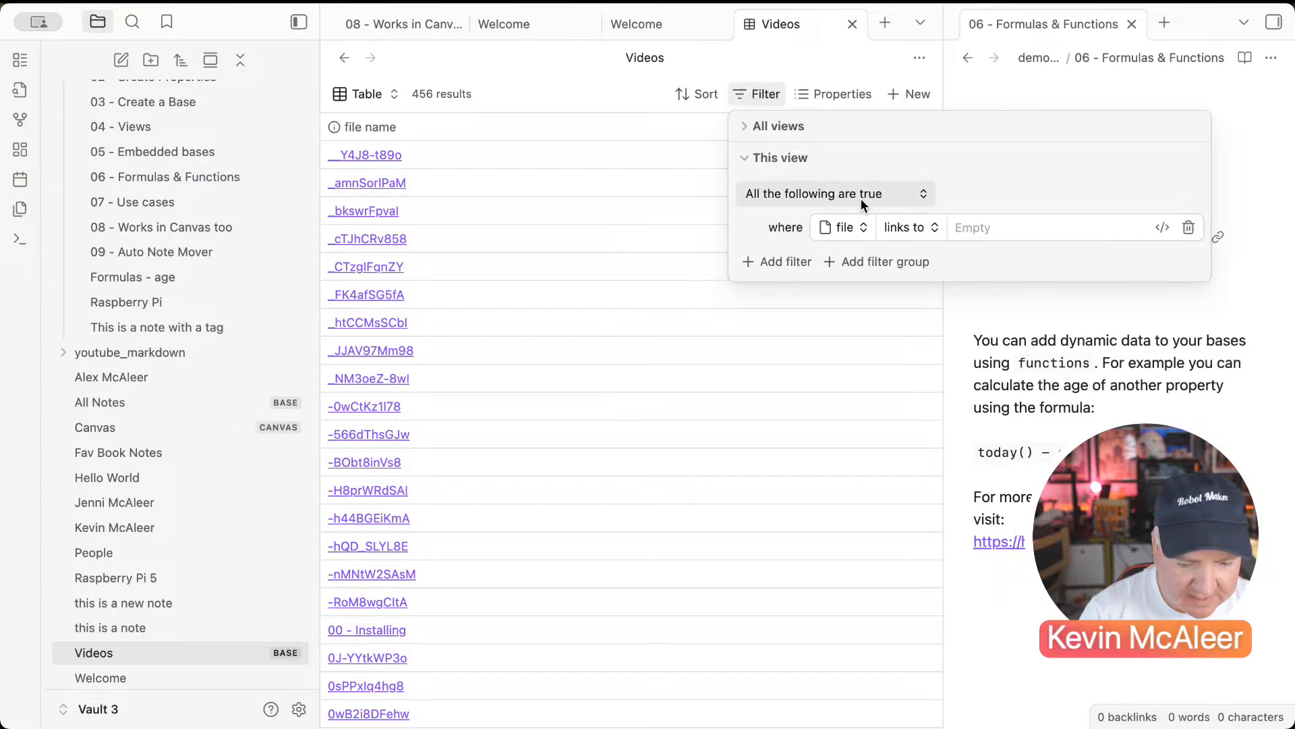
left_click(899, 225)
left_click(913, 340)
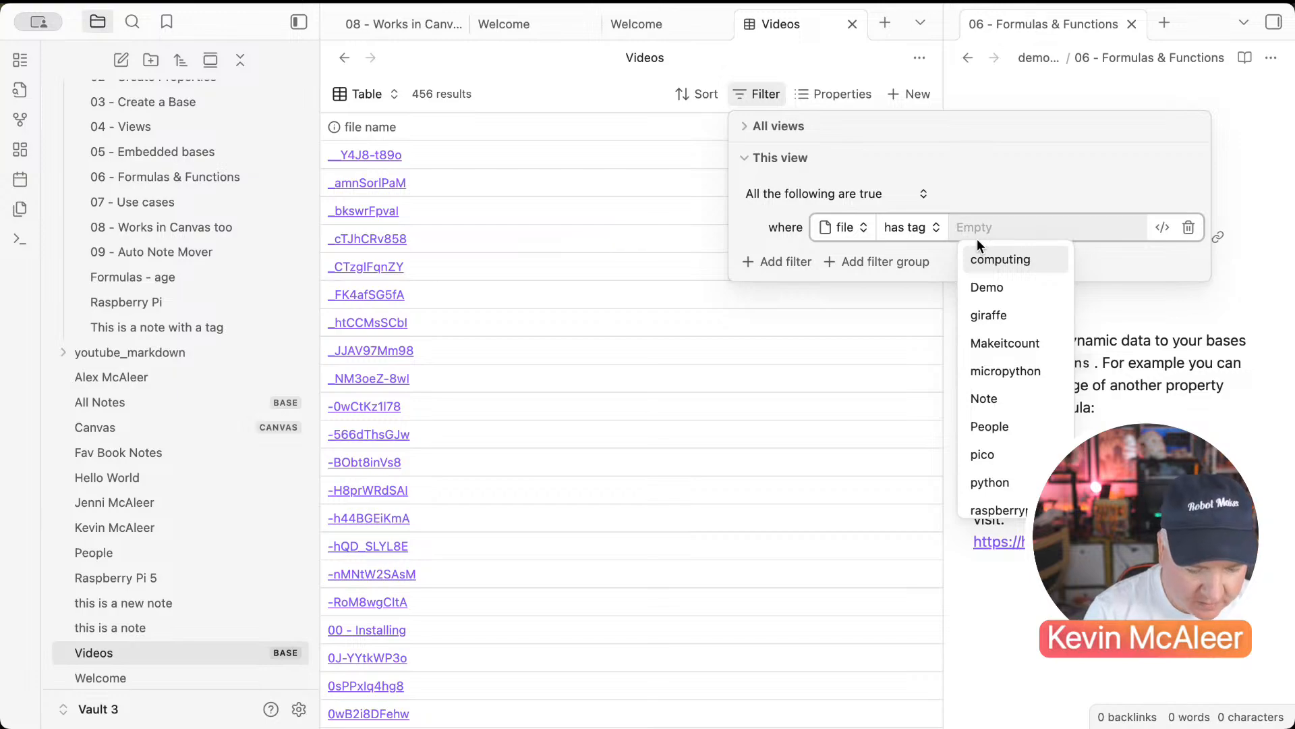
type("you")
key("Return")
left_click(869, 308)
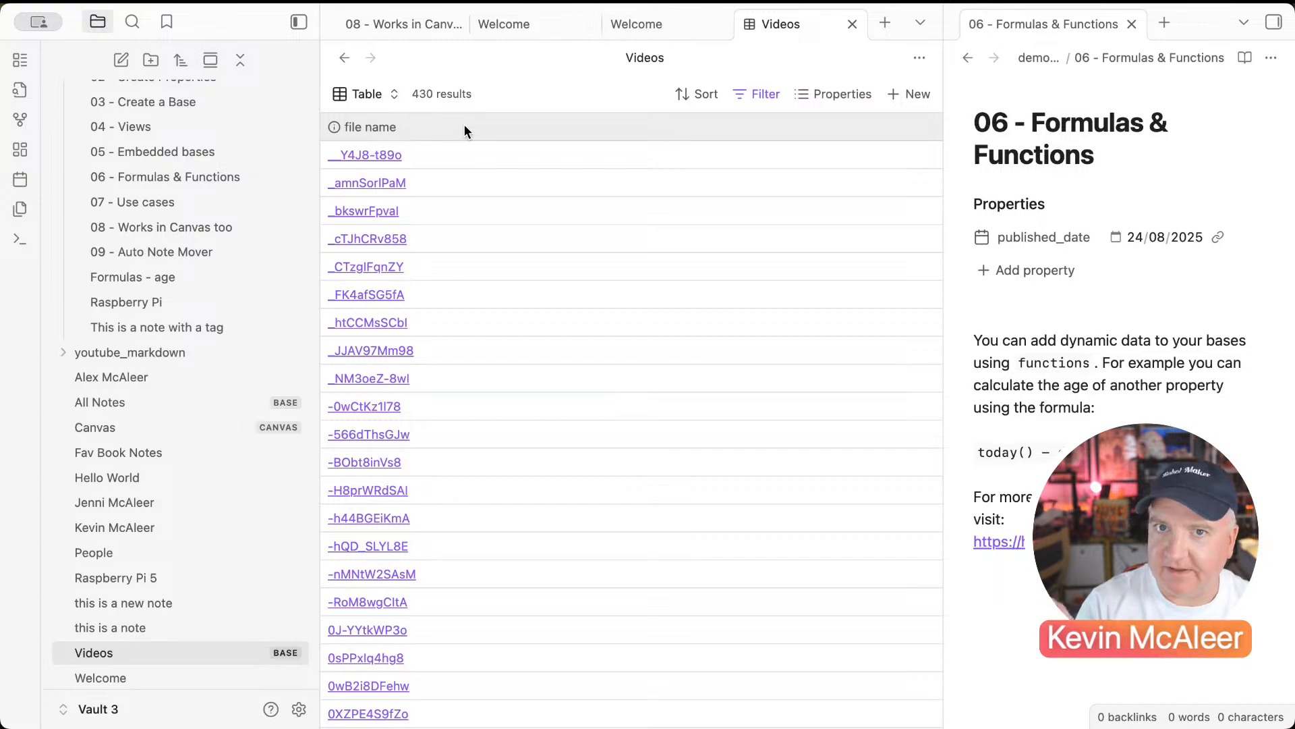
Step: Show title, video_id and published_date as columns, leaving cover off
left_click(834, 94)
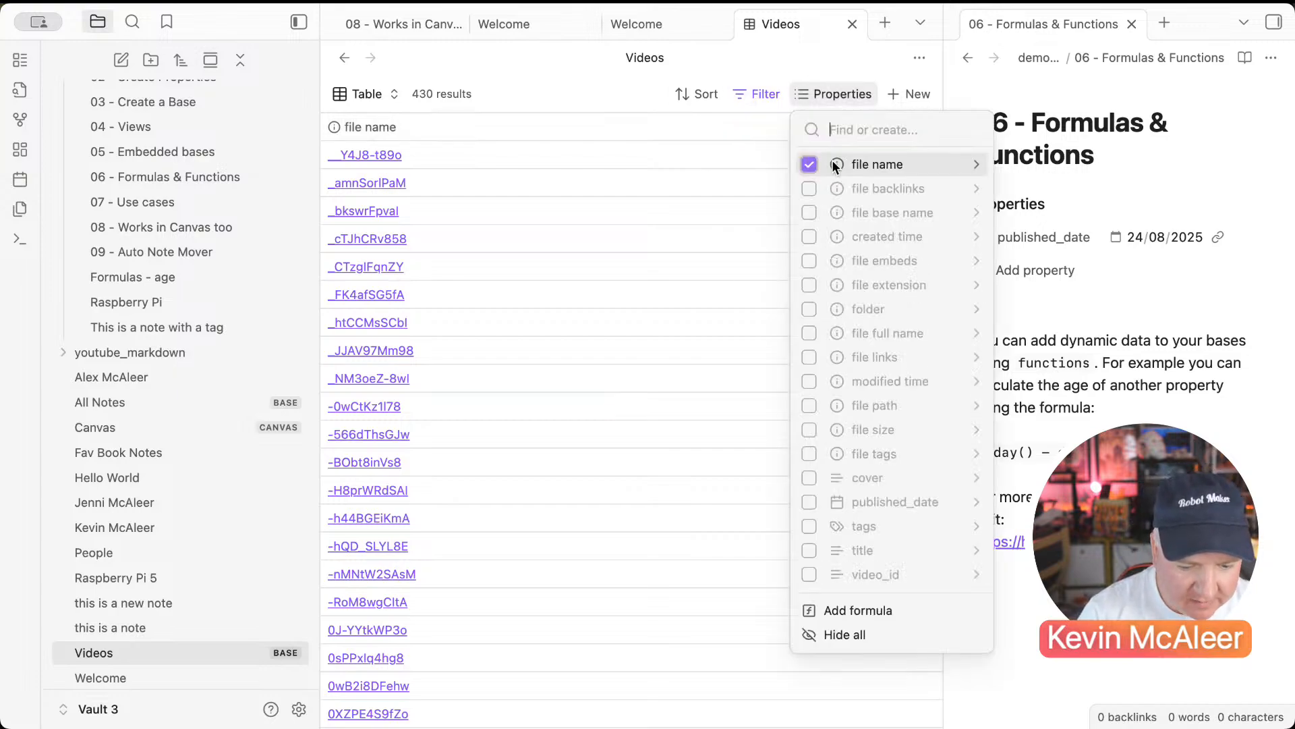
left_click(810, 551)
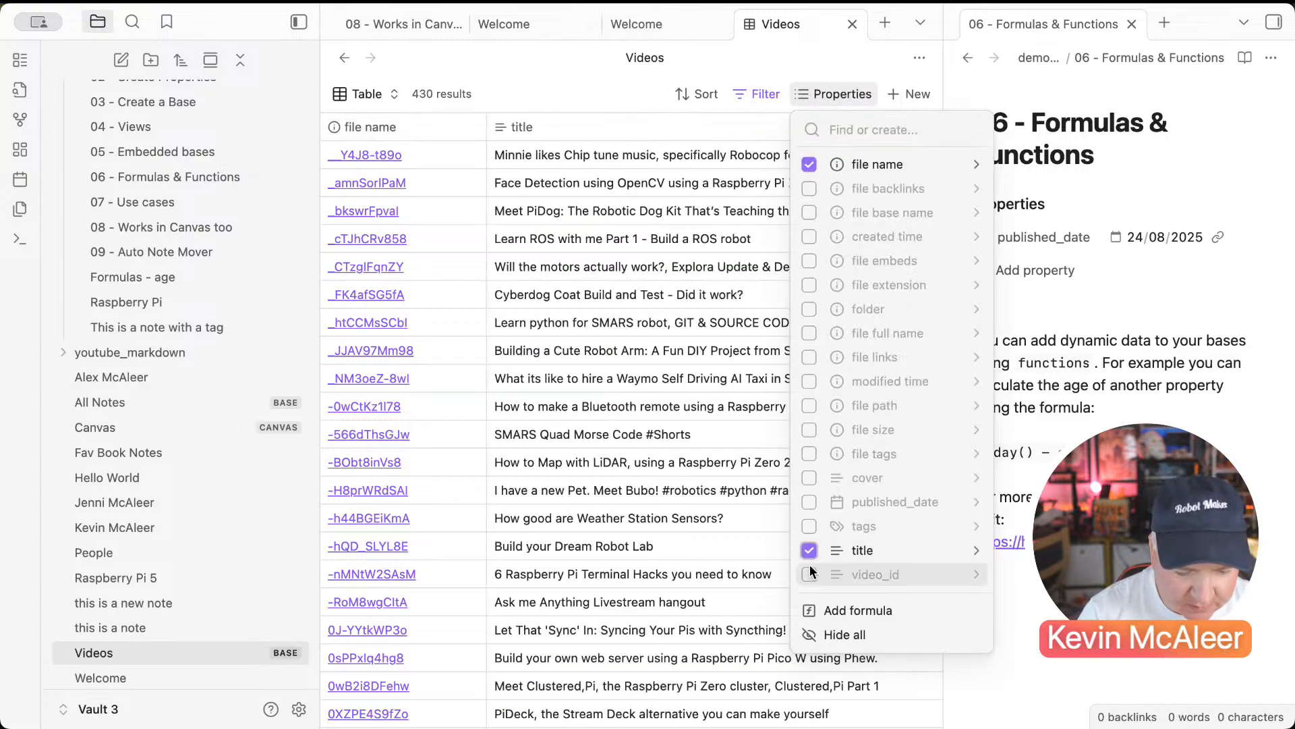
left_click(810, 573)
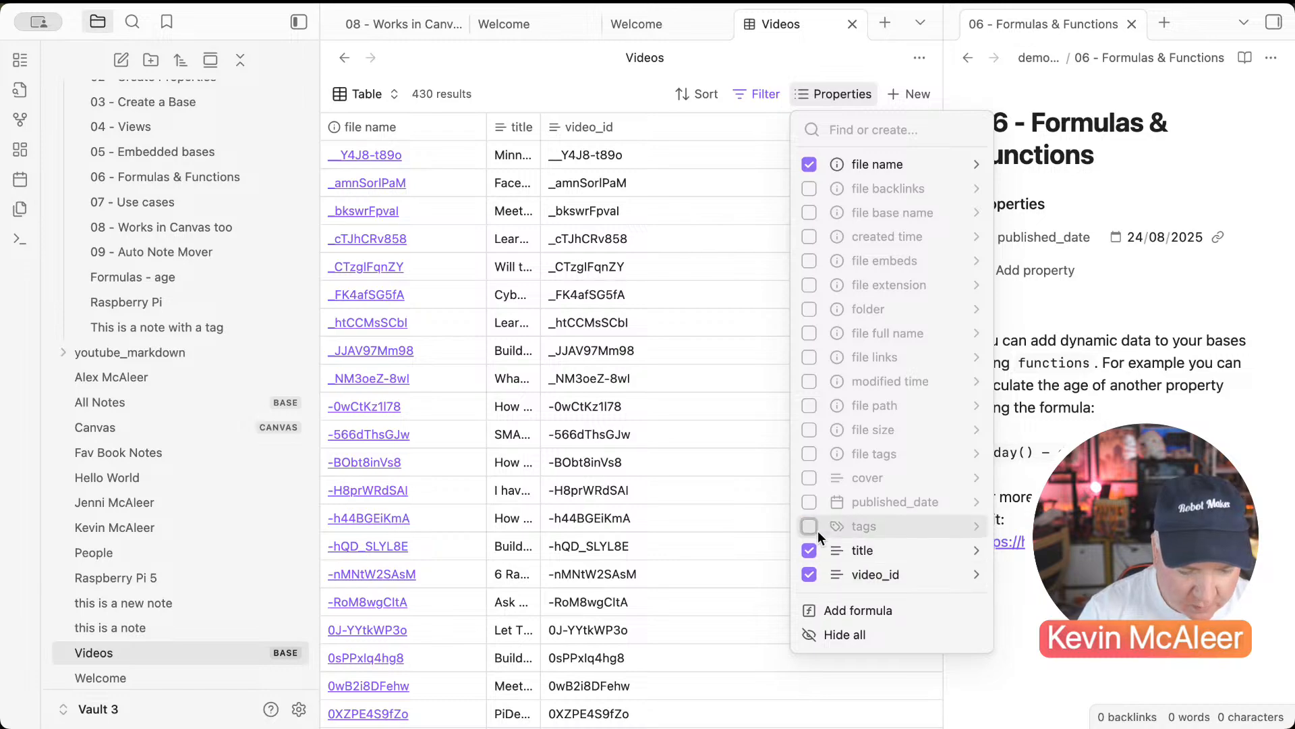
left_click(809, 502)
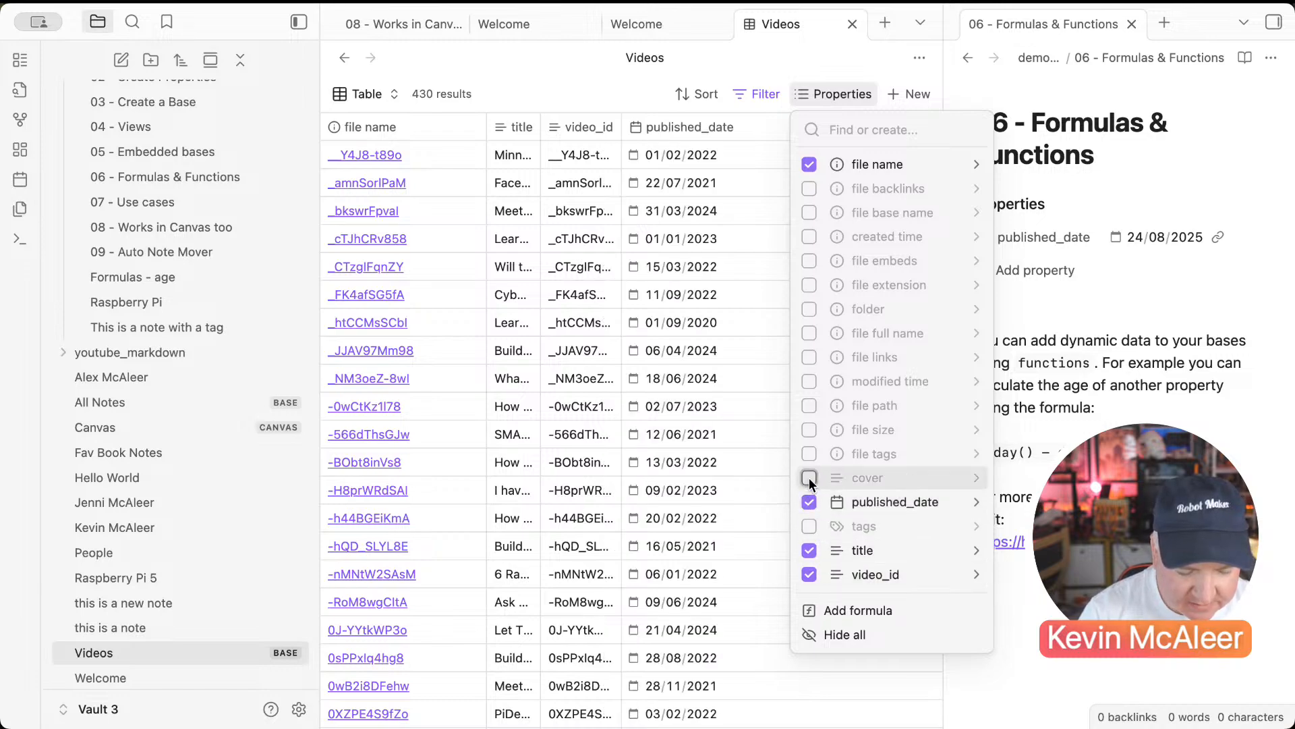
left_click(811, 478)
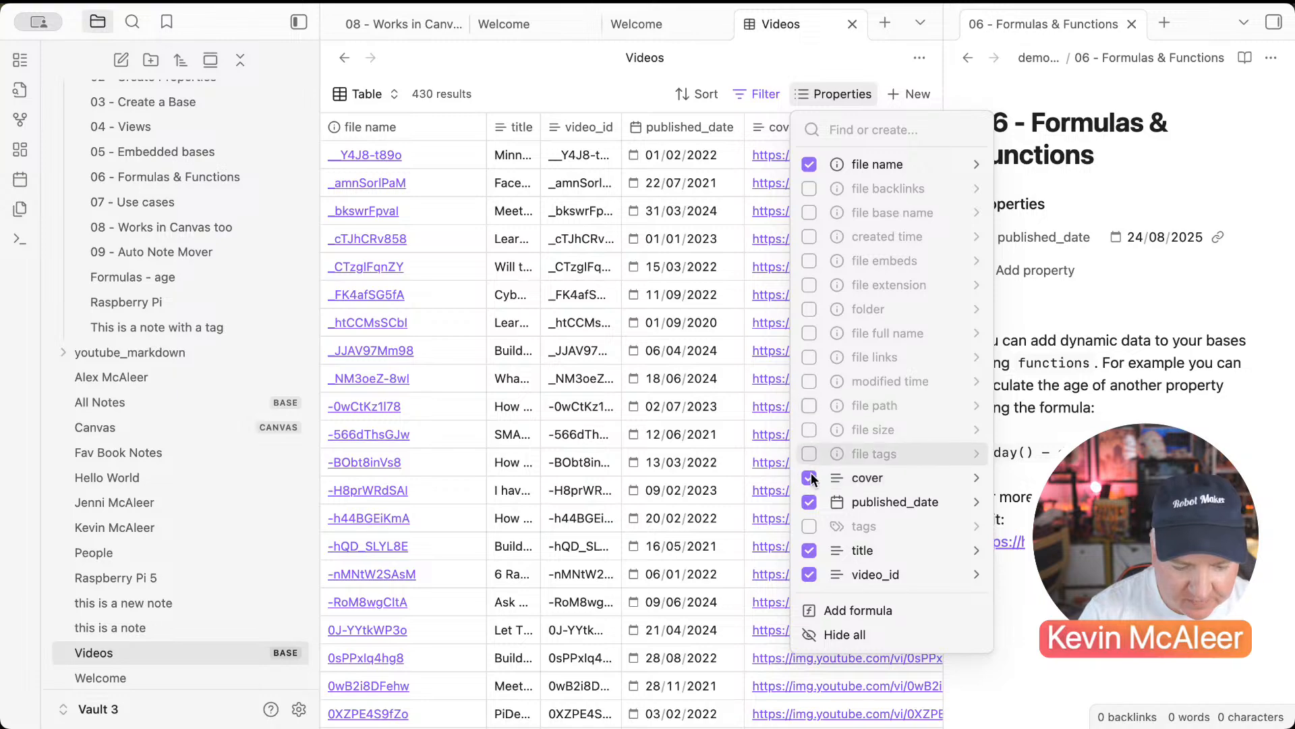
left_click(809, 479)
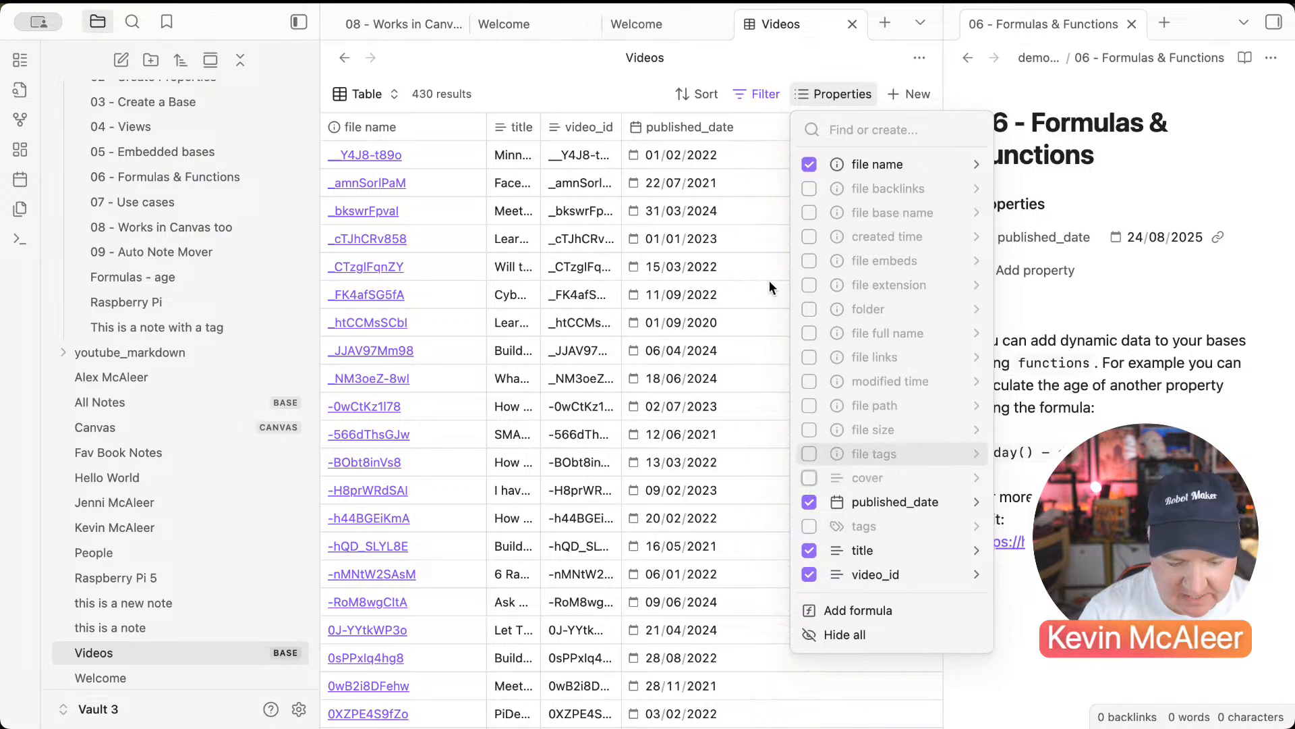
left_click(638, 110)
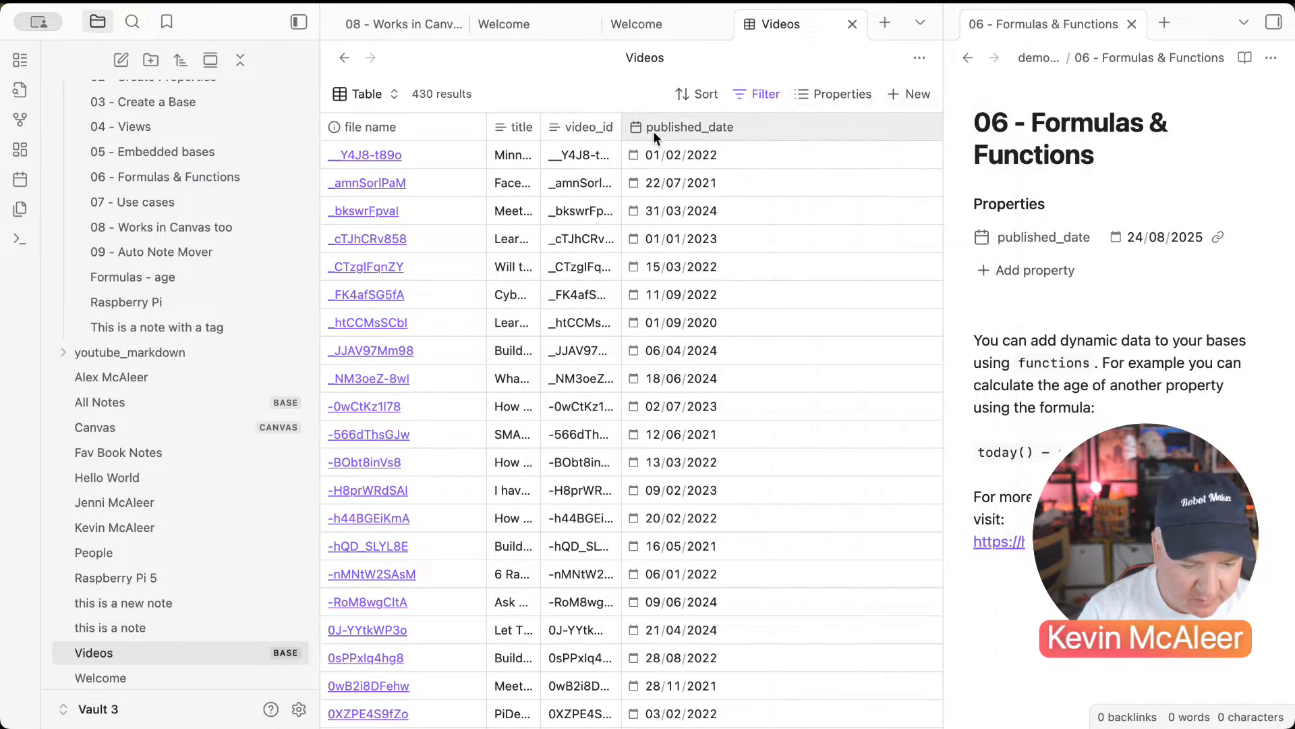
Step: Put title first and published_date next, widen the title column, and hide file name
left_click_drag(645, 134, 557, 128)
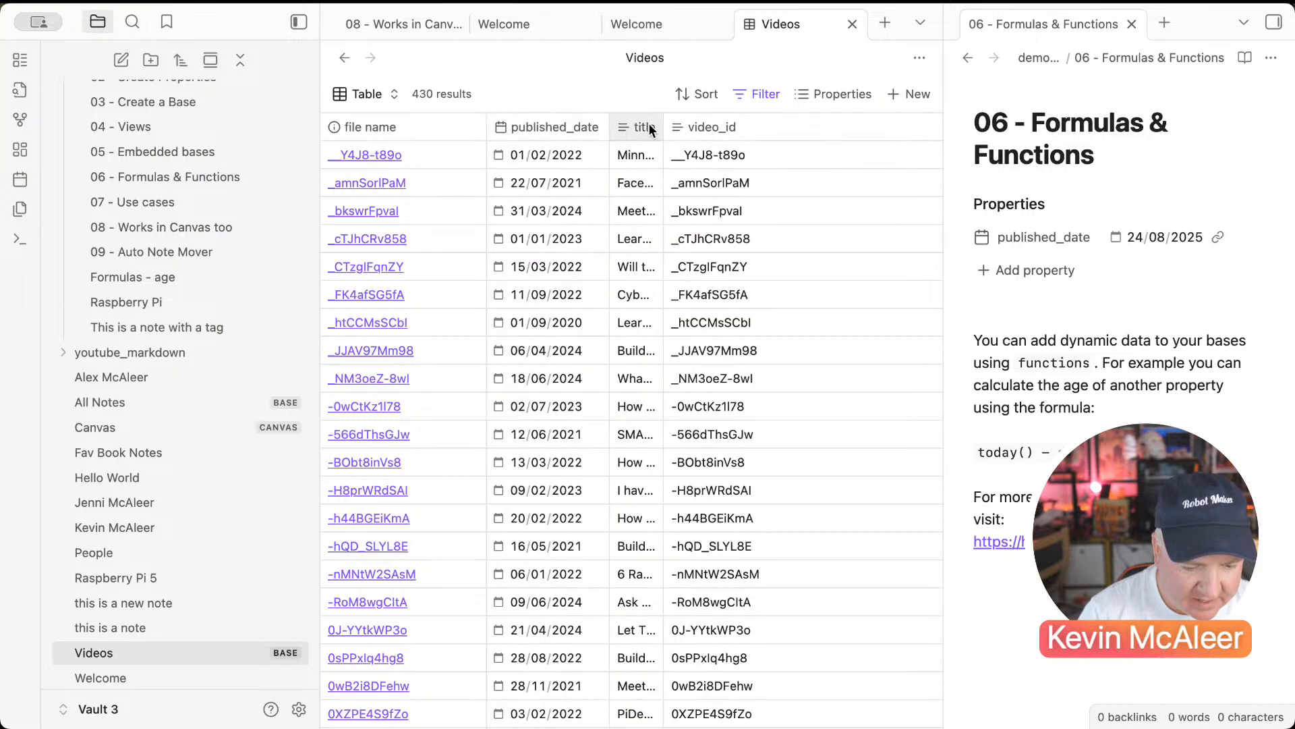
left_click_drag(663, 128, 888, 130)
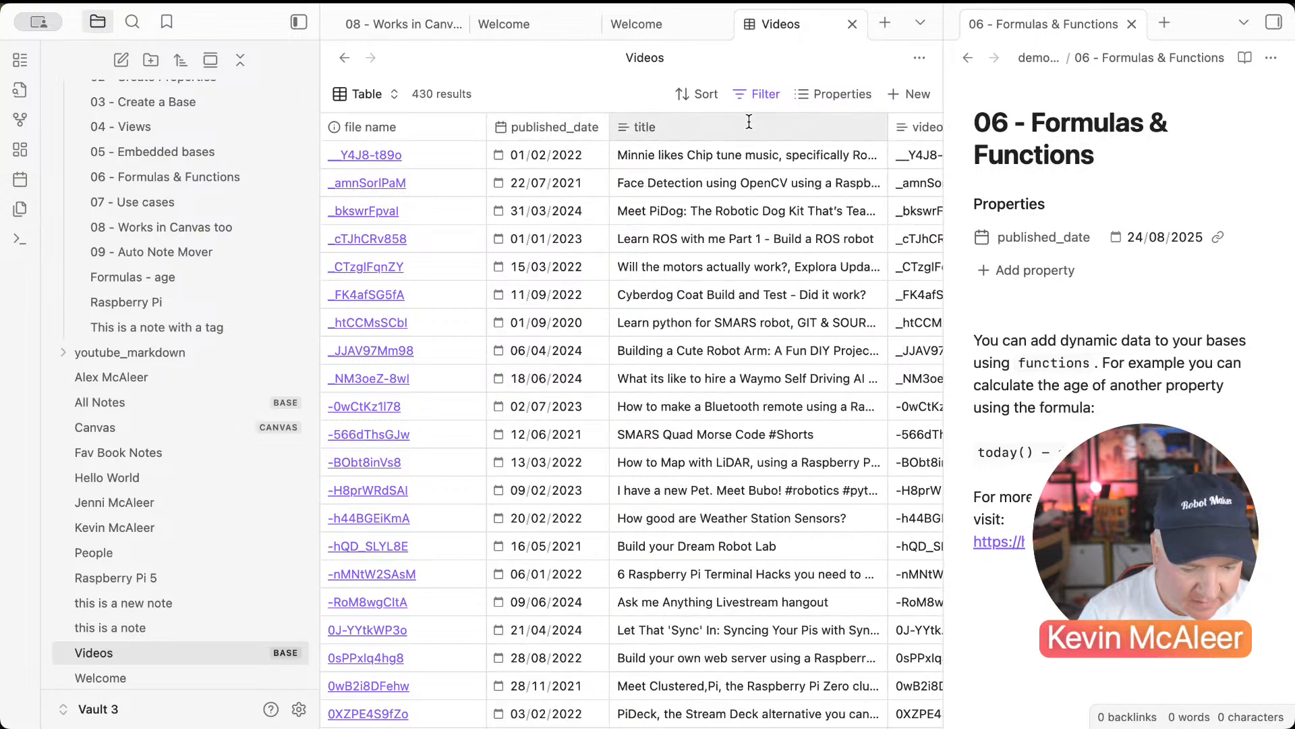
left_click_drag(479, 142, 477, 139)
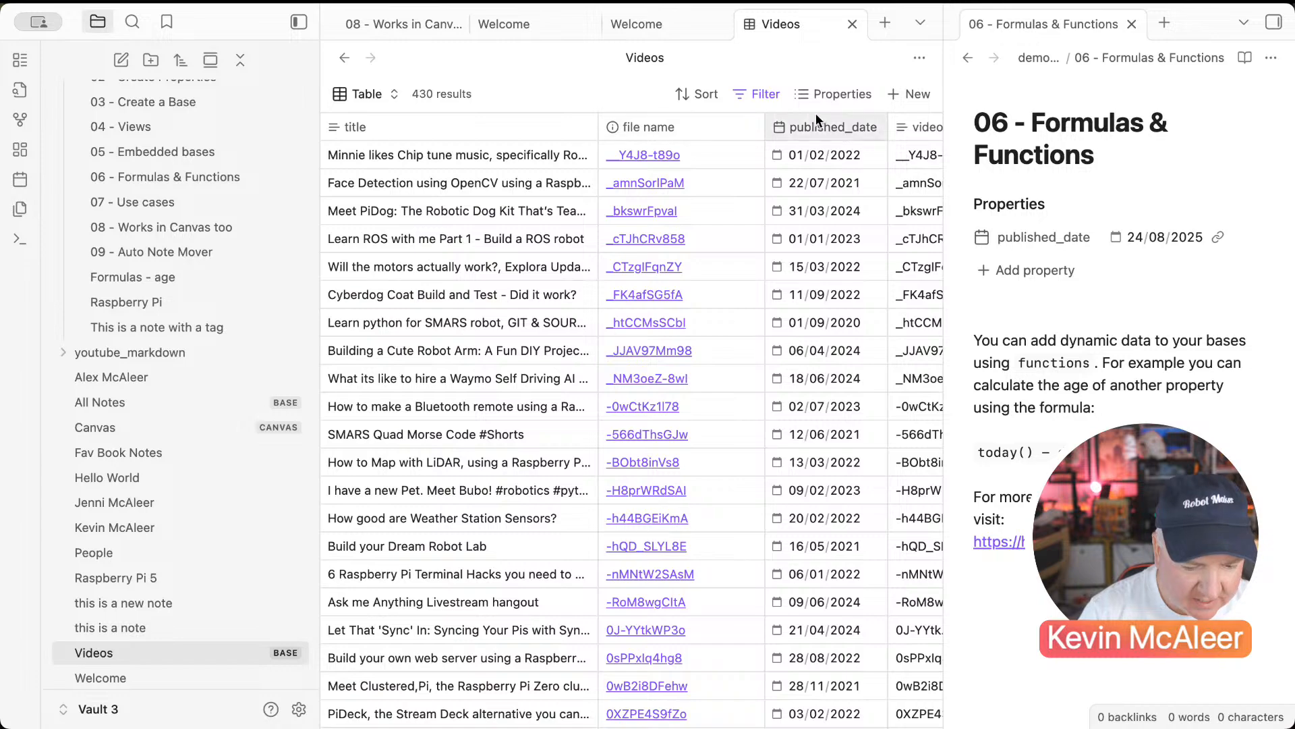
left_click(837, 94)
left_click(710, 125)
left_click(710, 125)
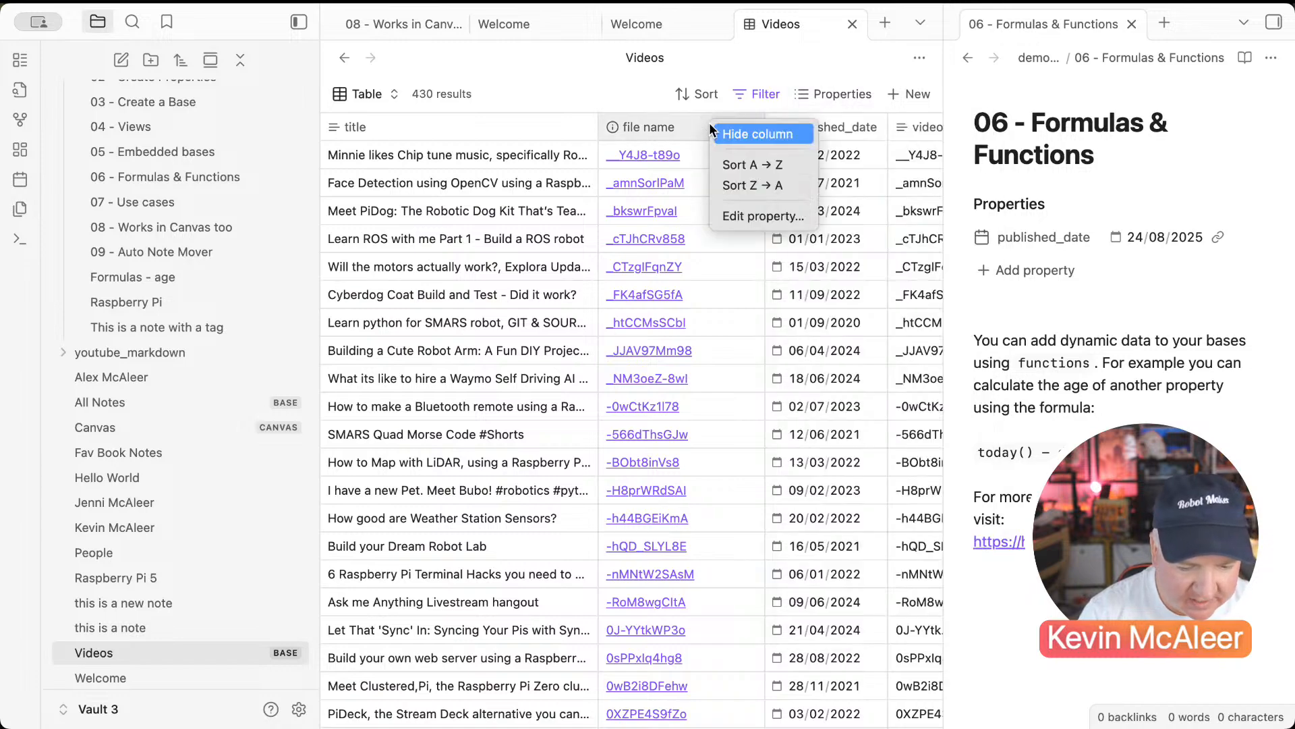
left_click(726, 132)
left_click(815, 88)
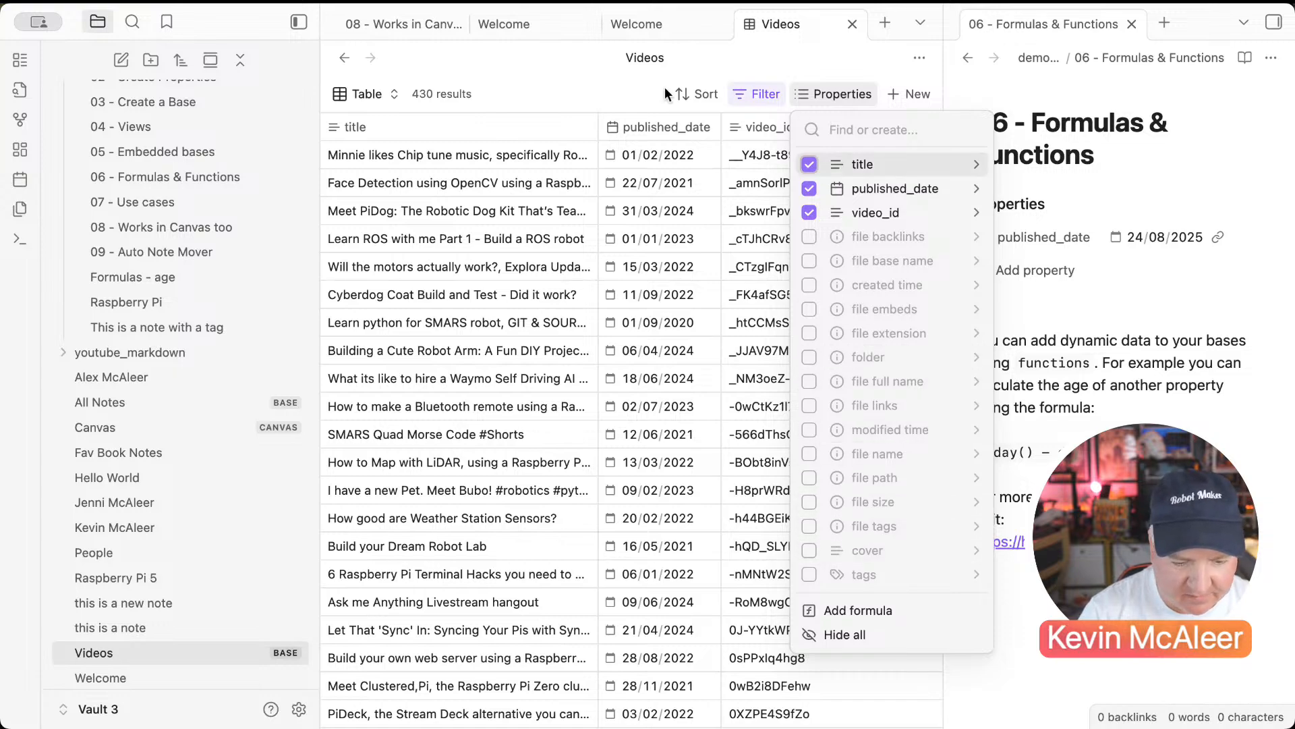
left_click(608, 79)
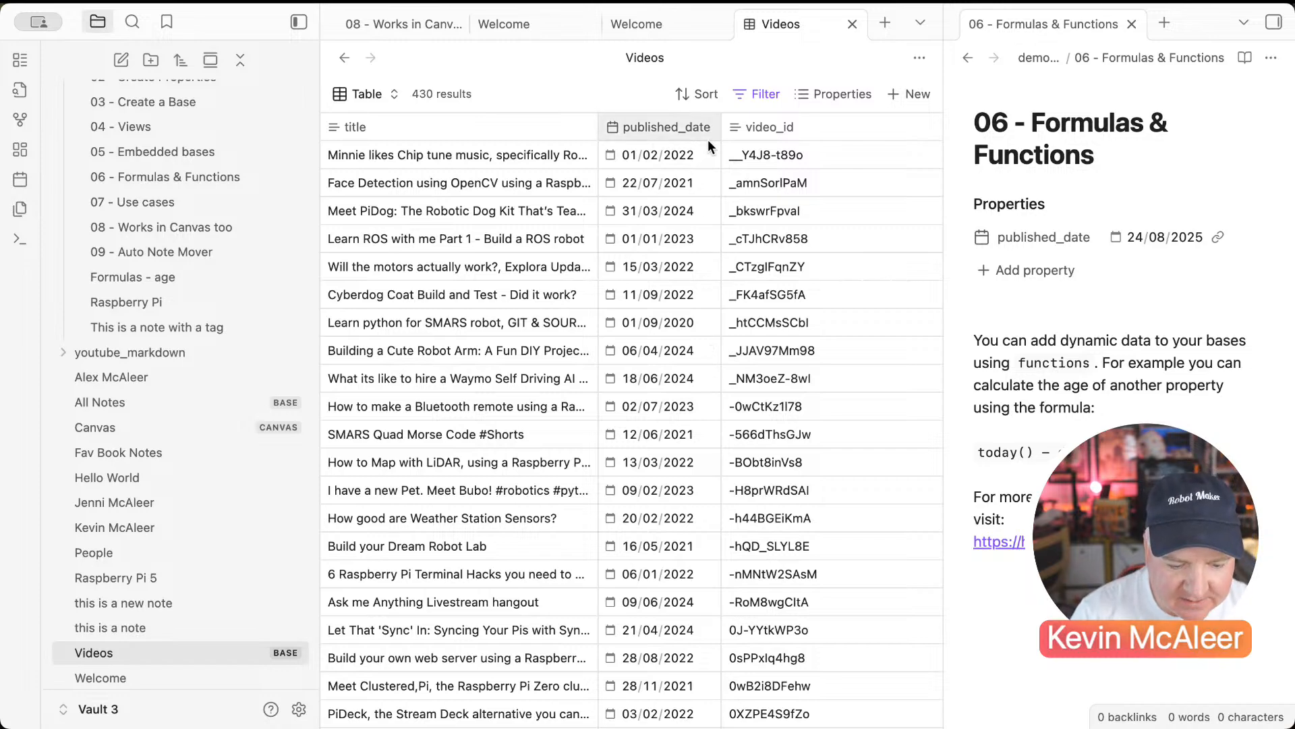
Step: Add a formula column named Age with the formula today() - date(published_date)
left_click(836, 98)
type("Age")
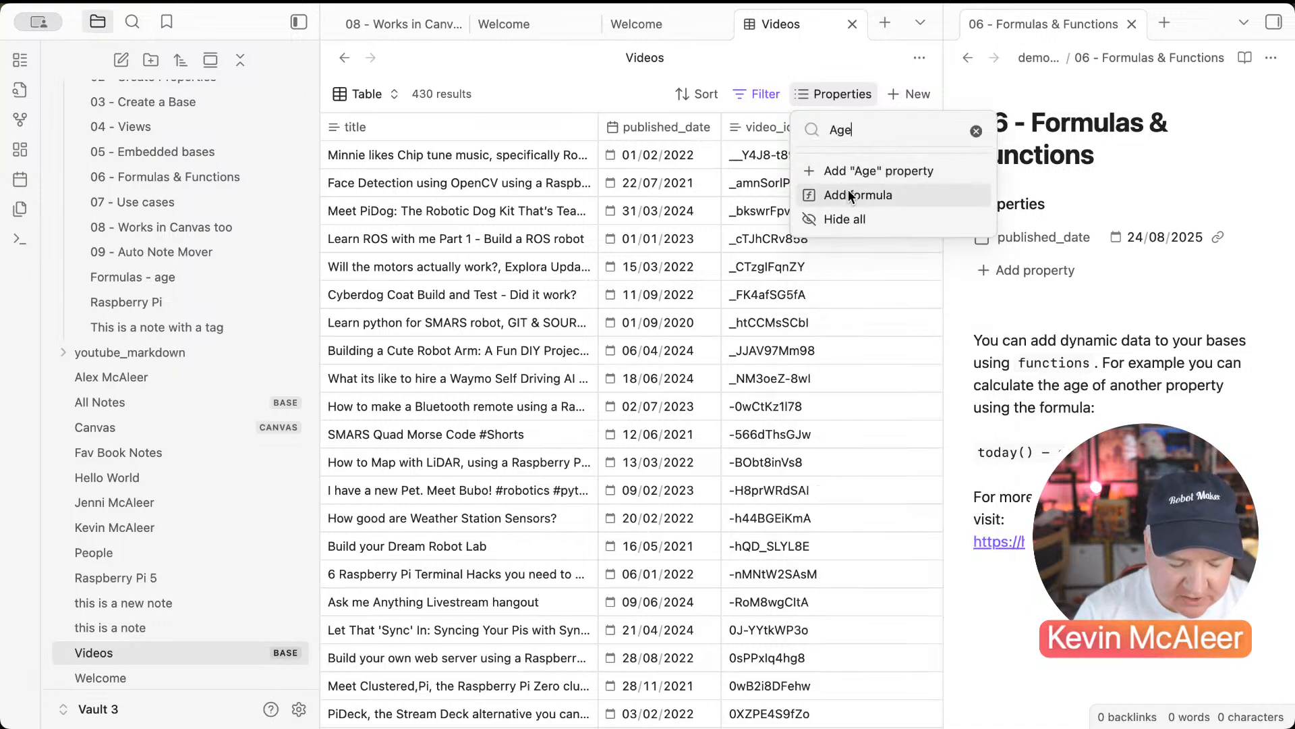
left_click(850, 196)
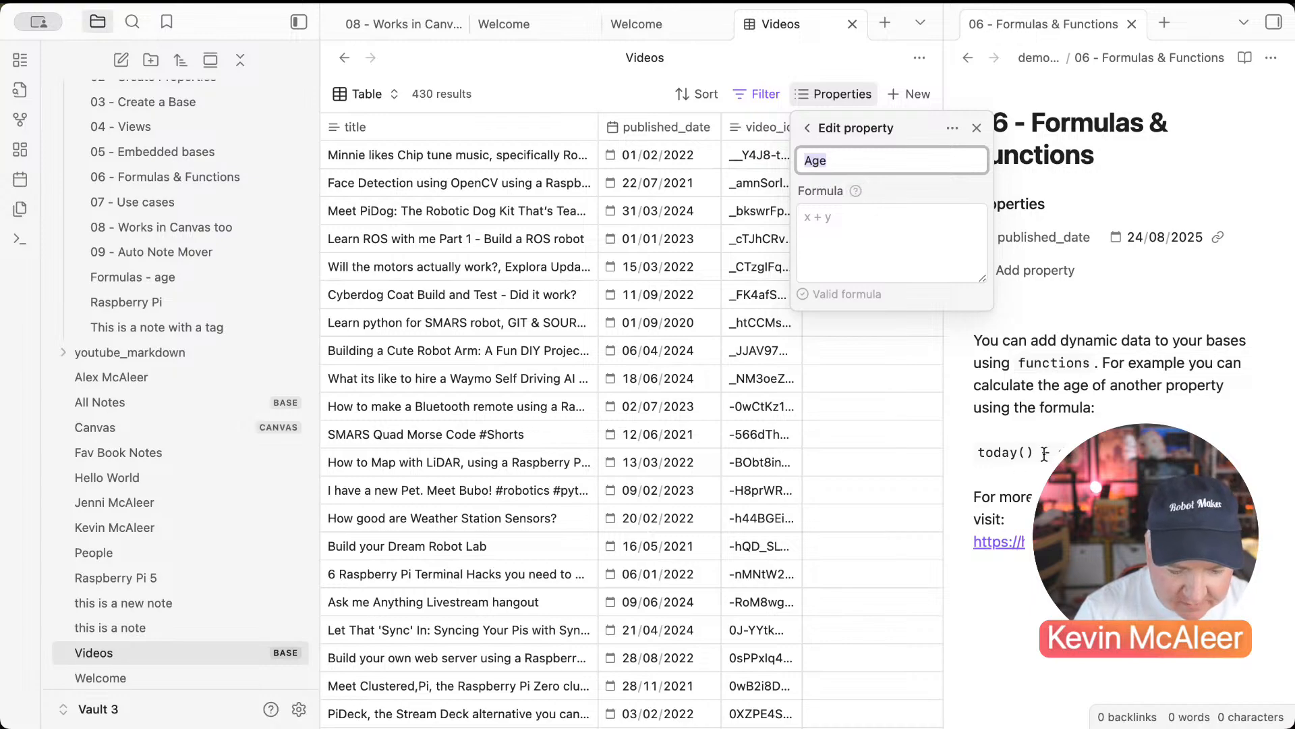
scroll(1043, 455, "down", 2)
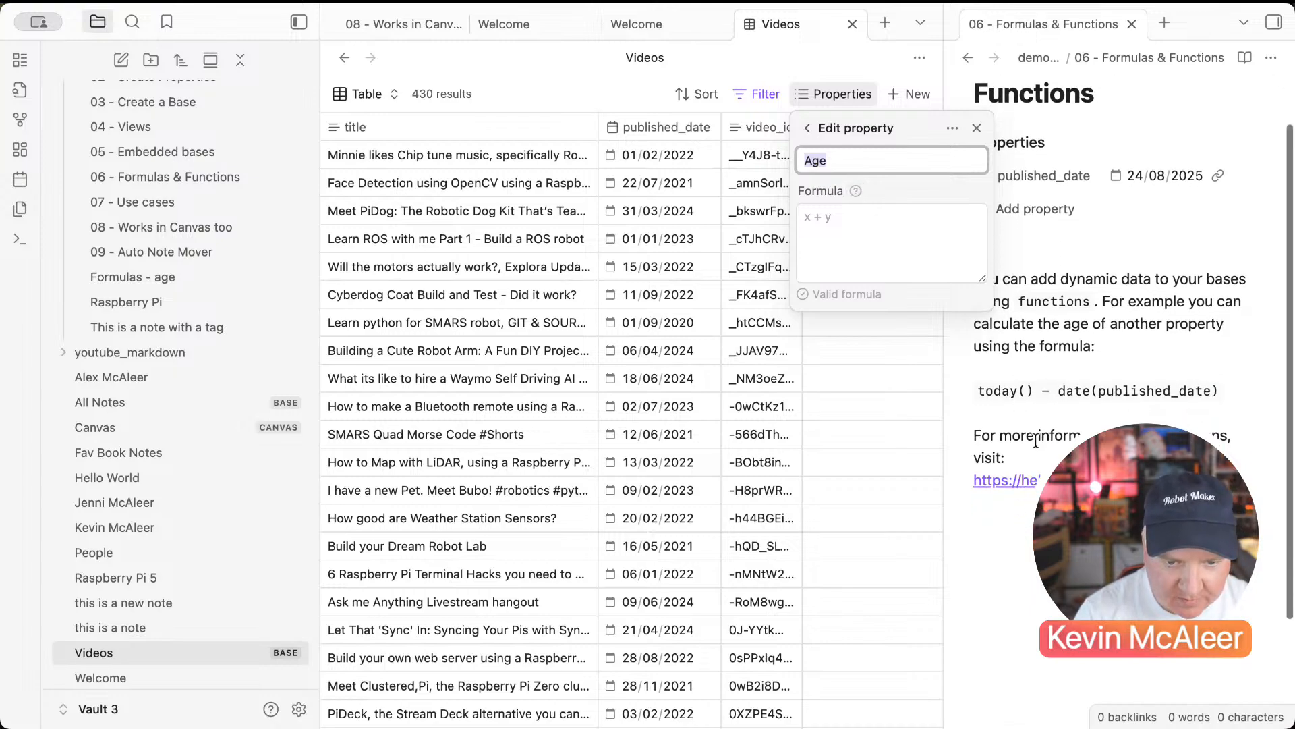
left_click(860, 232)
type("today()")
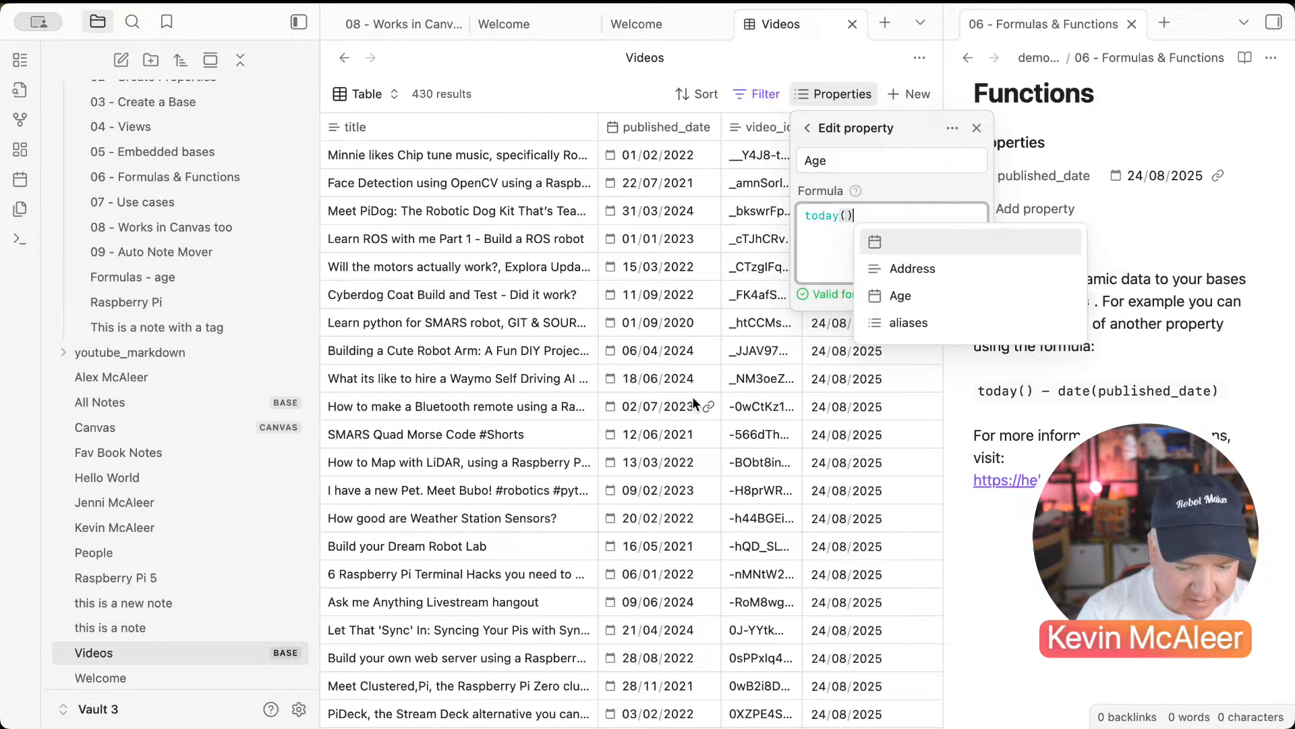
type(" - date(")
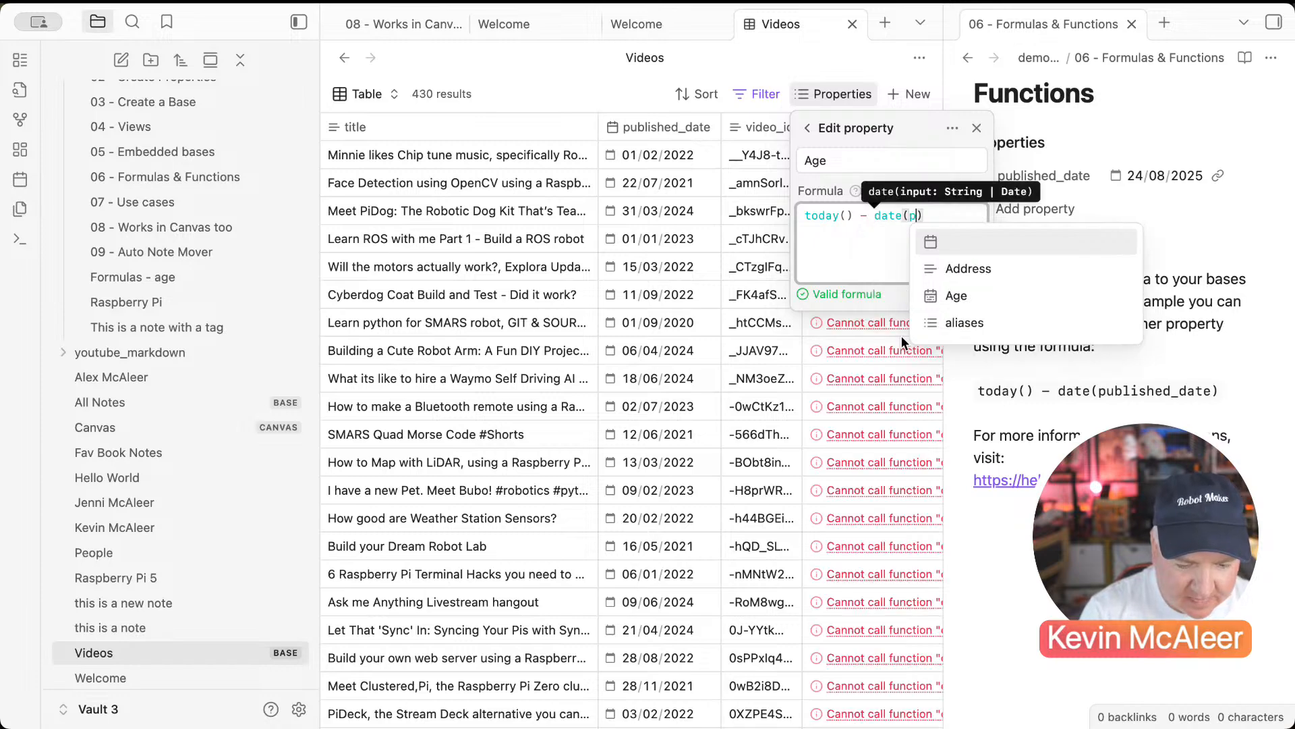
type("published_date")
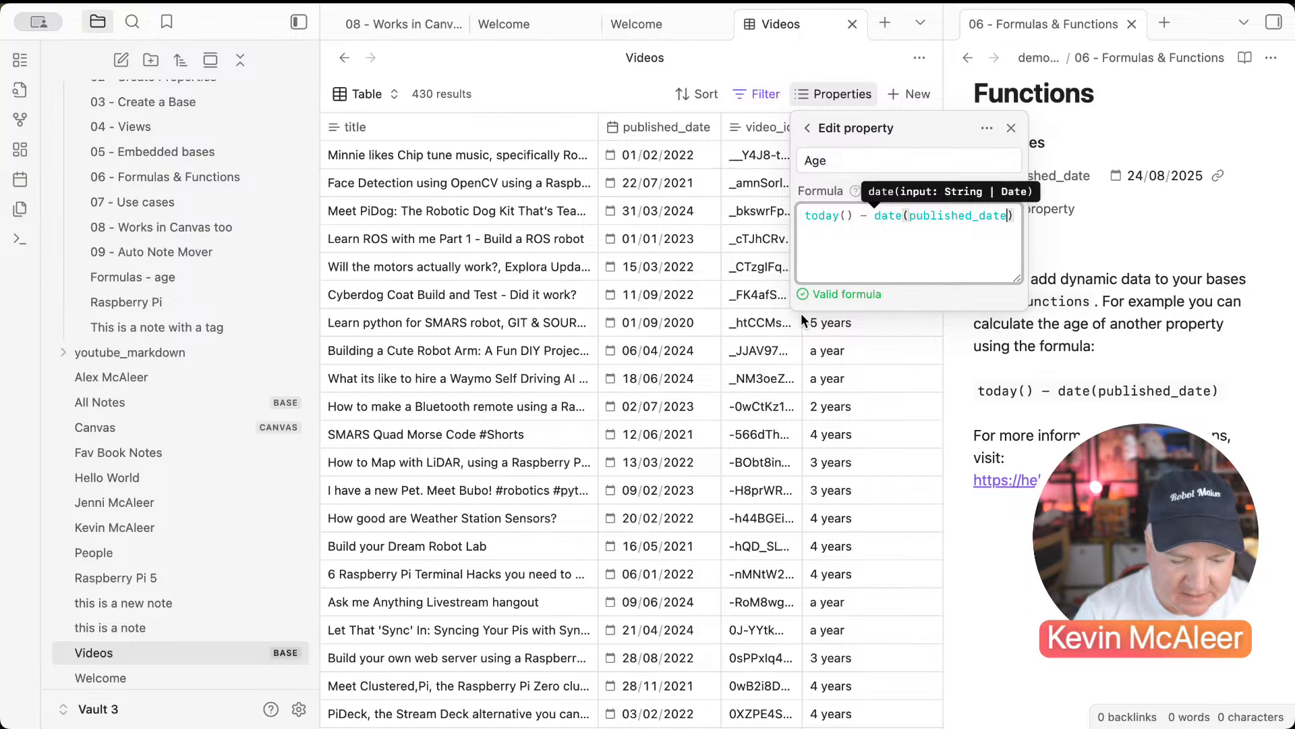
left_click(625, 237)
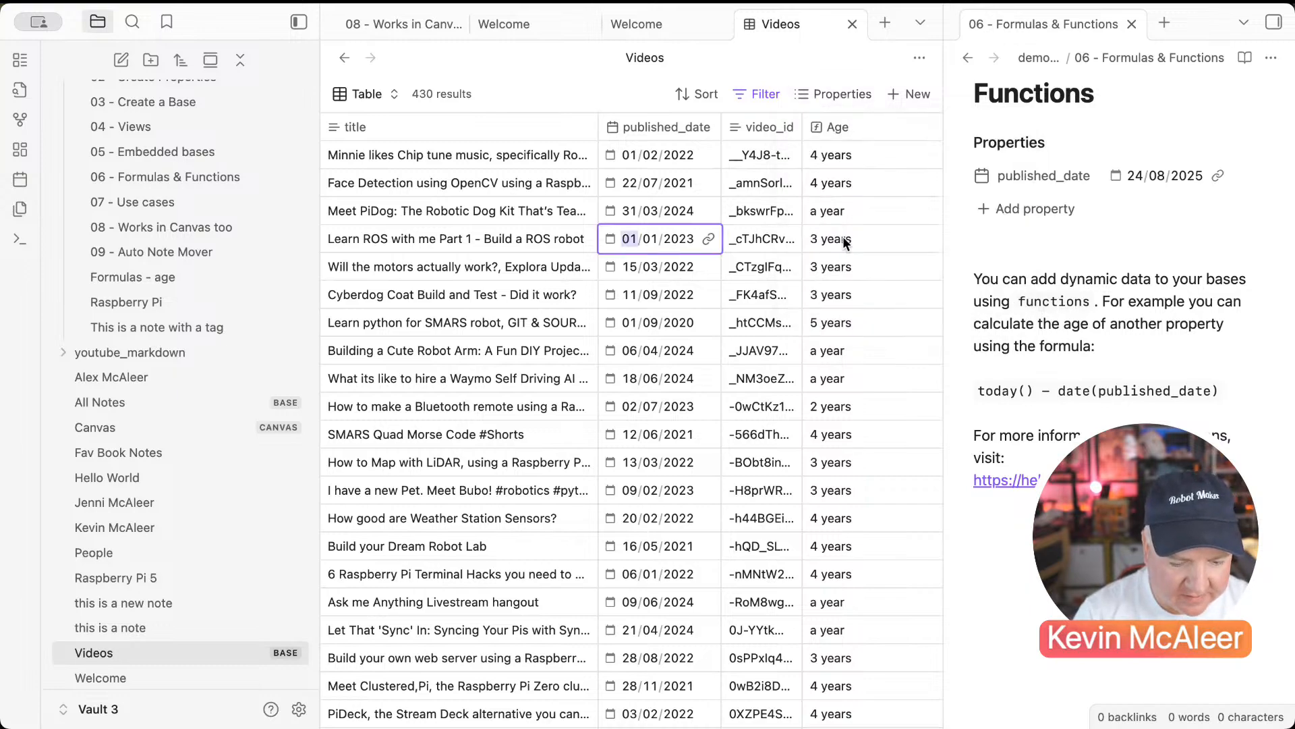
Step: Sort by Age newest first, move Age to the front and narrow it
left_click(848, 123)
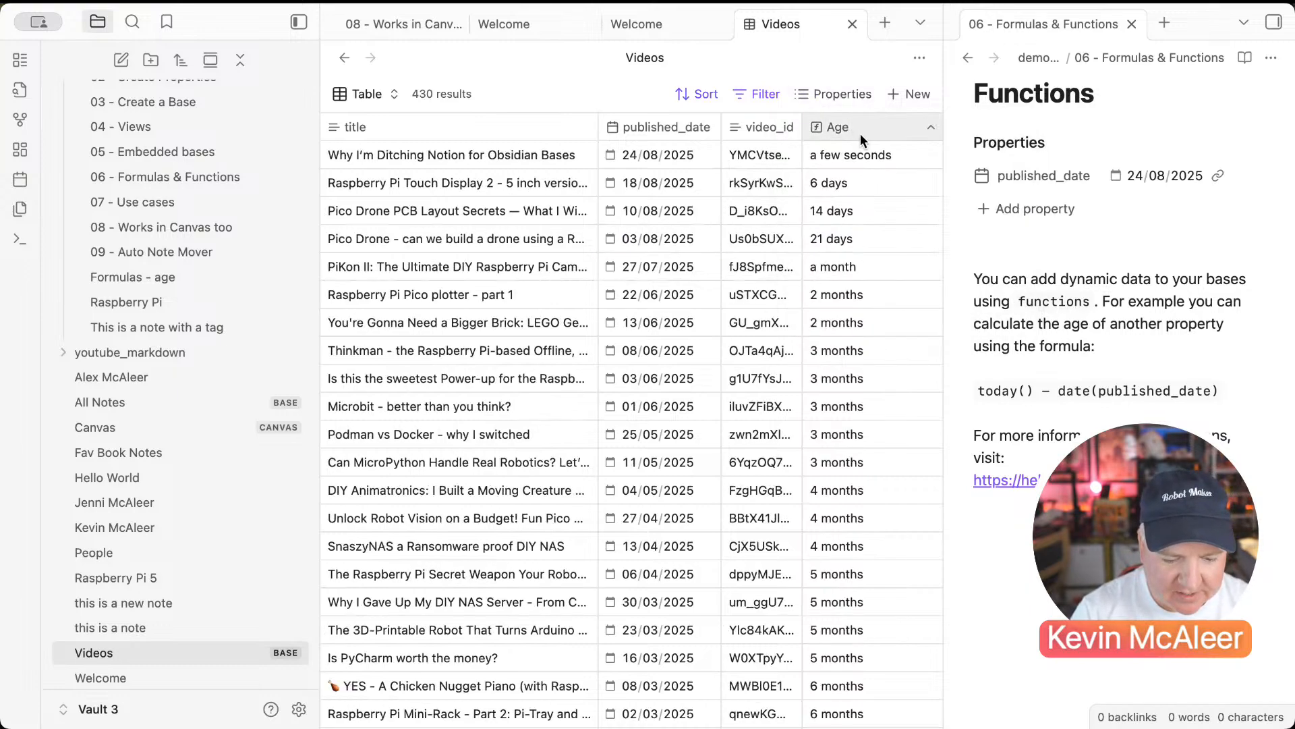
left_click_drag(864, 131, 538, 128)
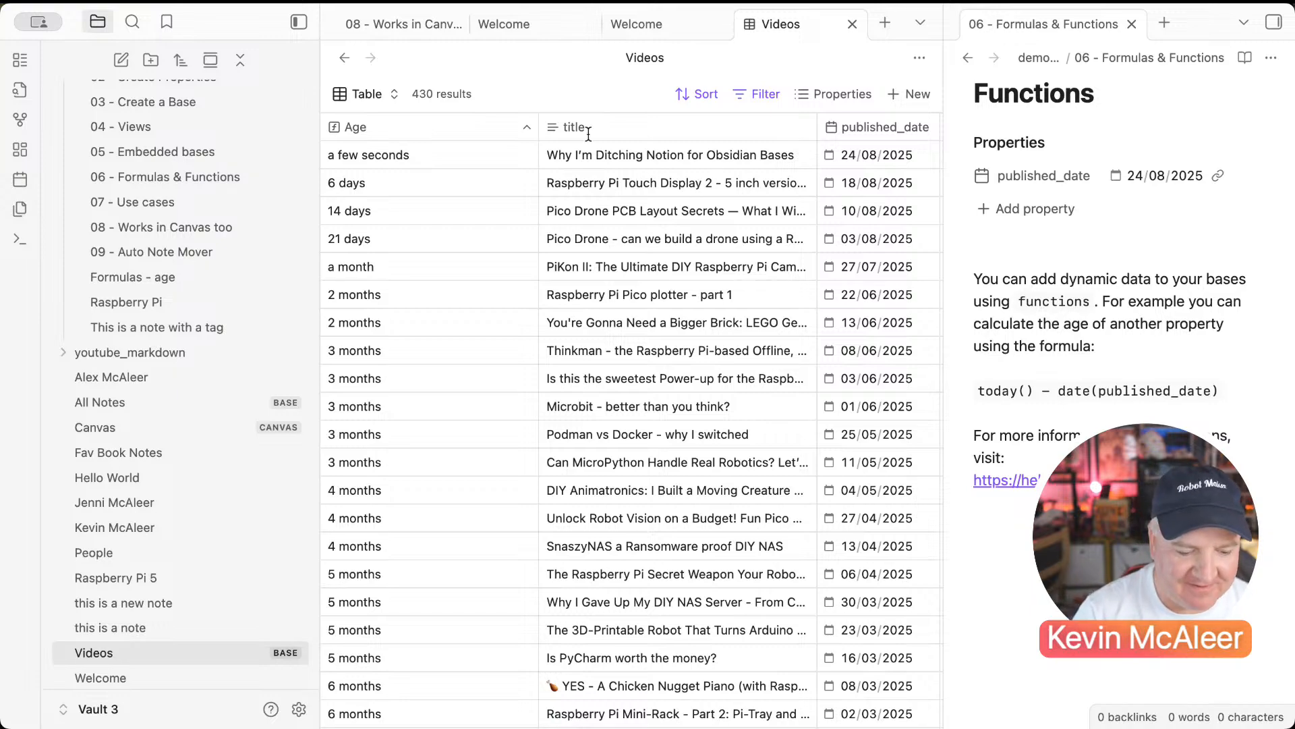
left_click_drag(540, 133, 455, 130)
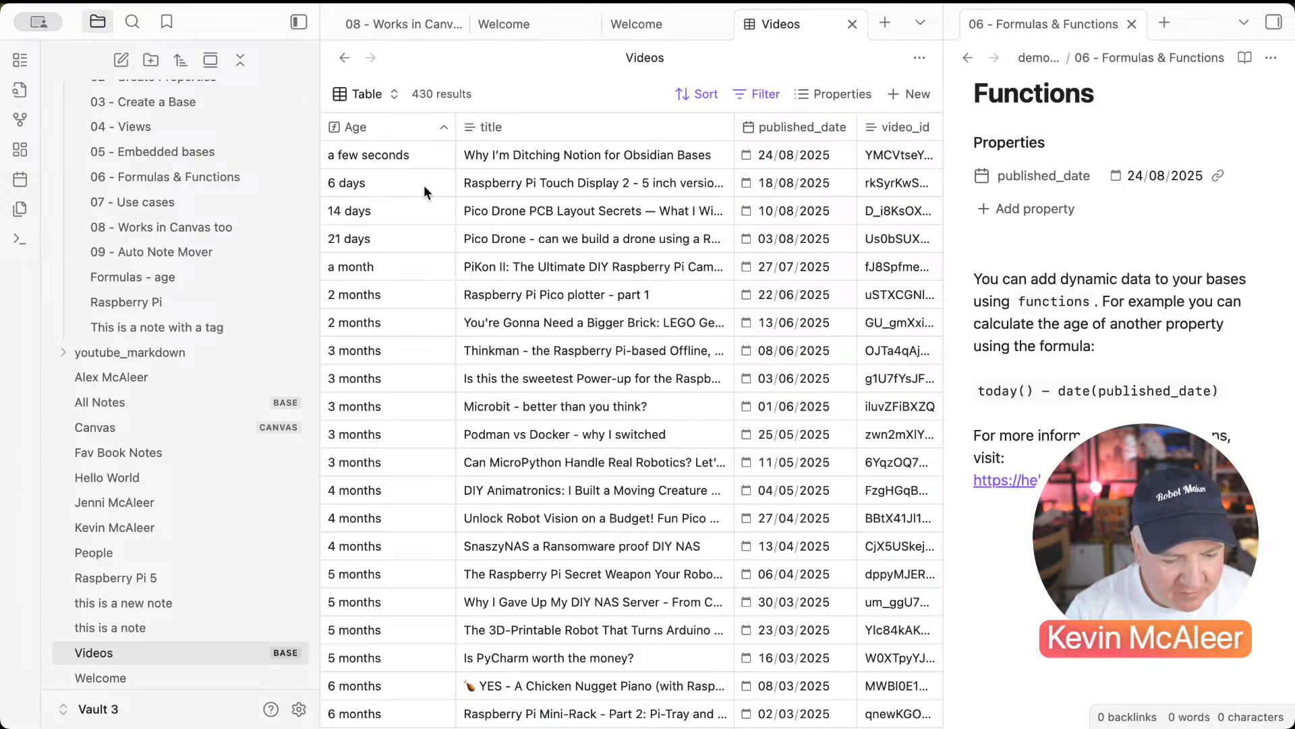
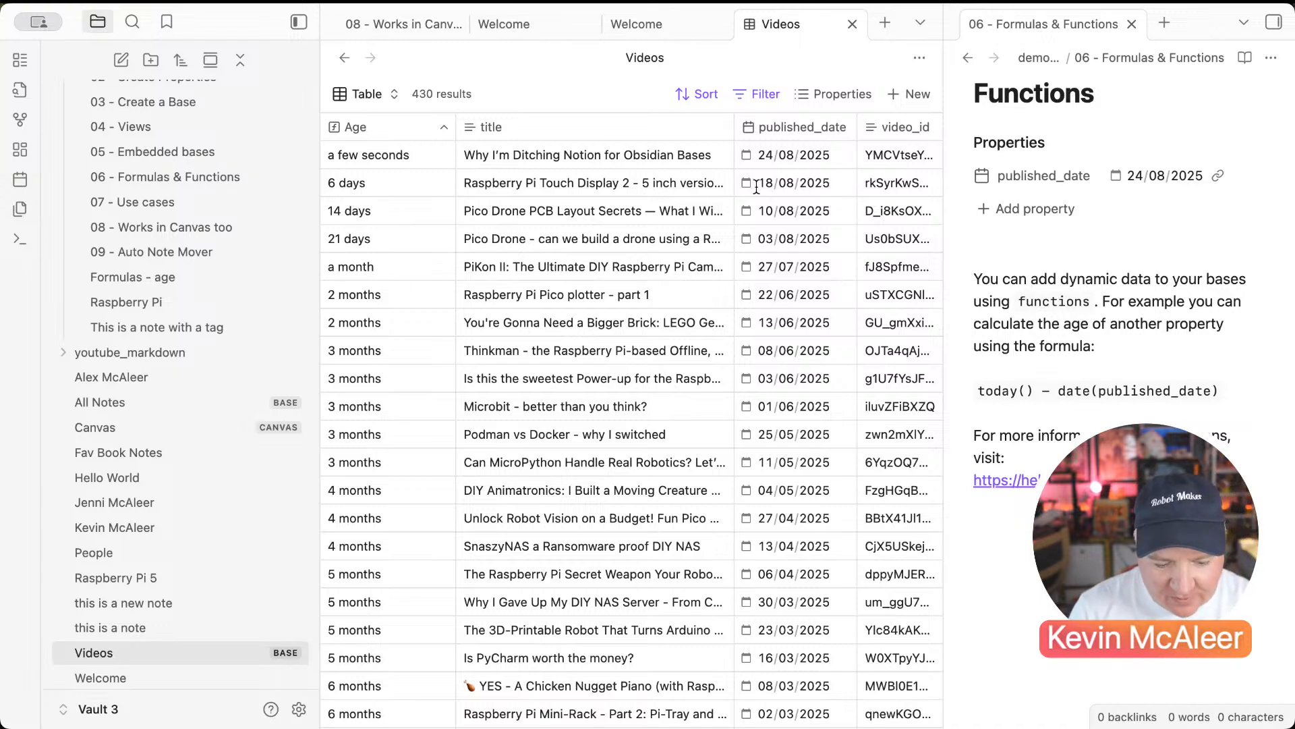
Step: Scroll to the bottom of the Videos table and open its Properties list
scroll(381, 458, "down", 20)
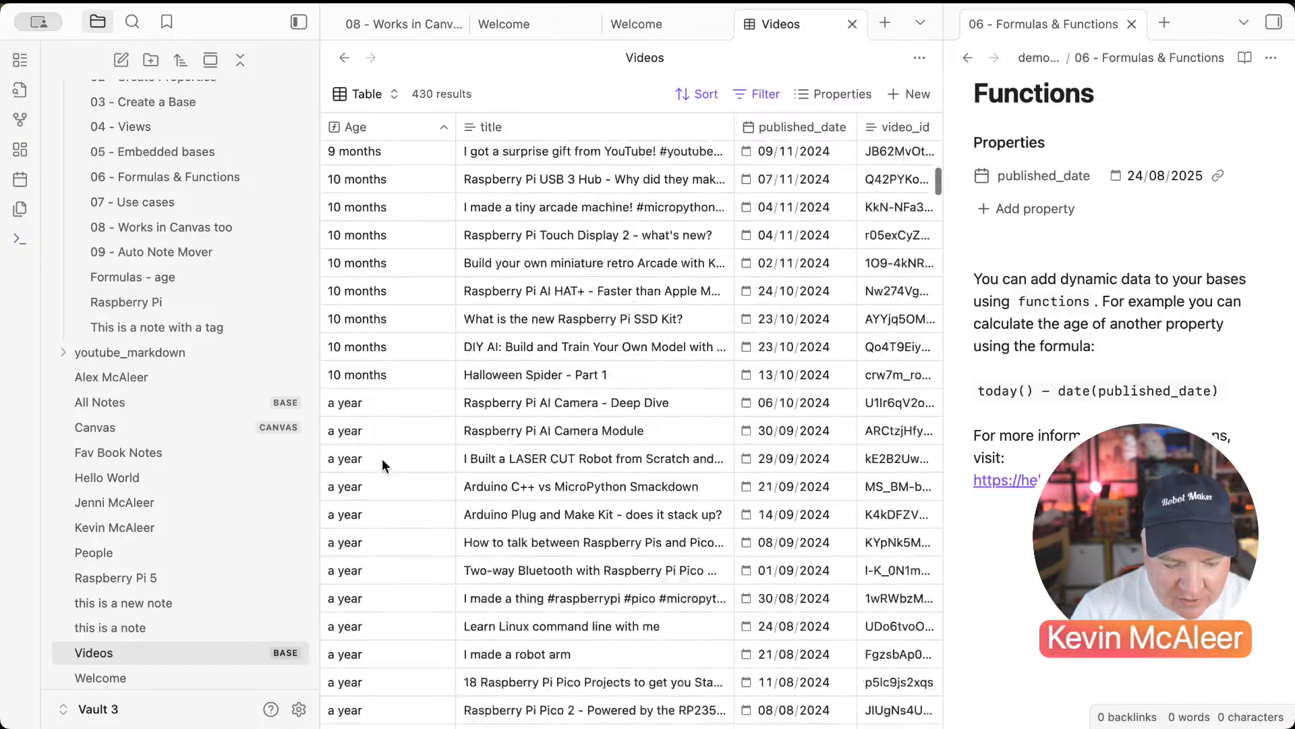
scroll(382, 461, "down", 20)
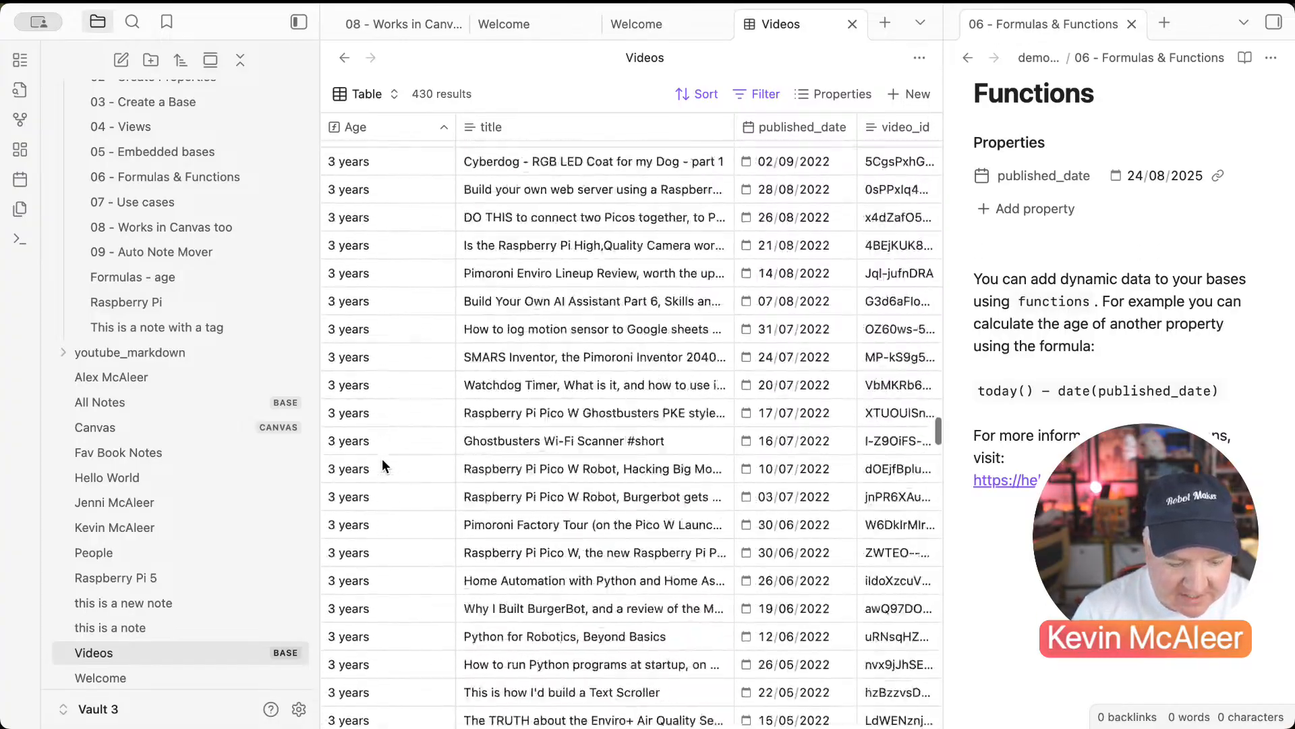
scroll(381, 463, "down", 20)
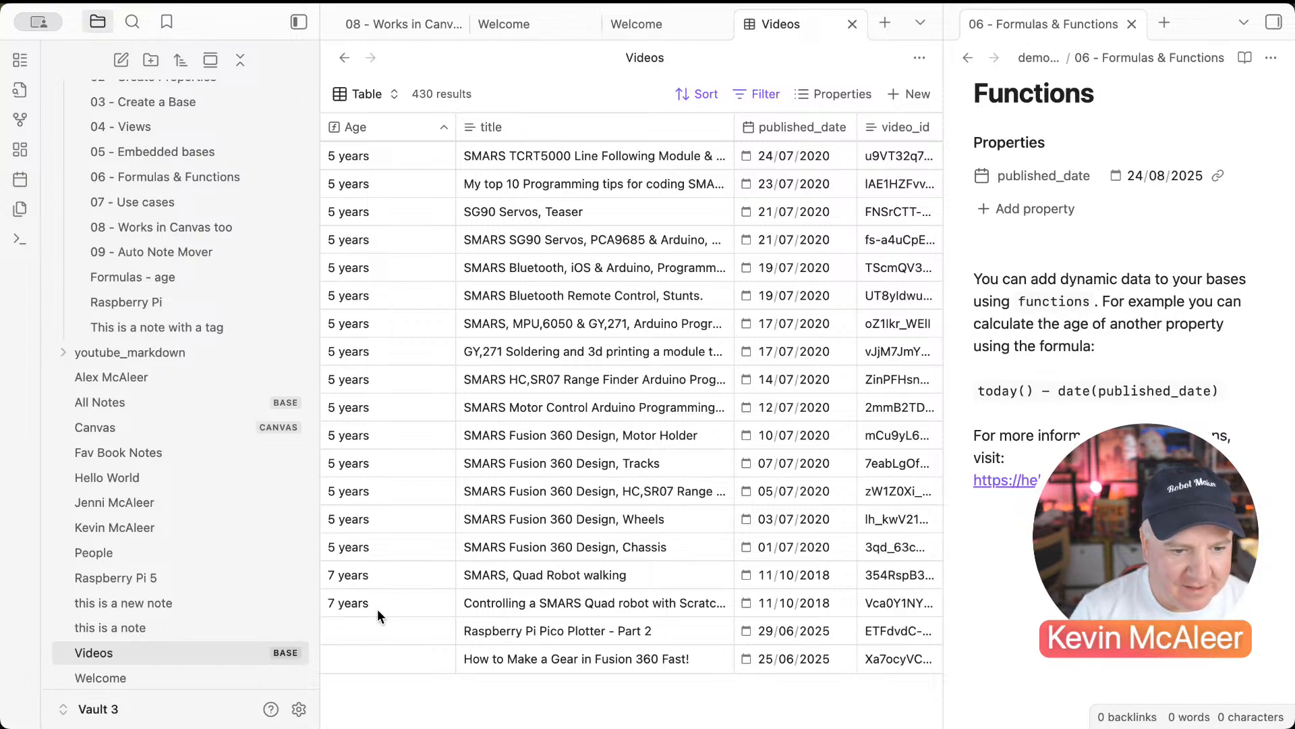
left_click(496, 630)
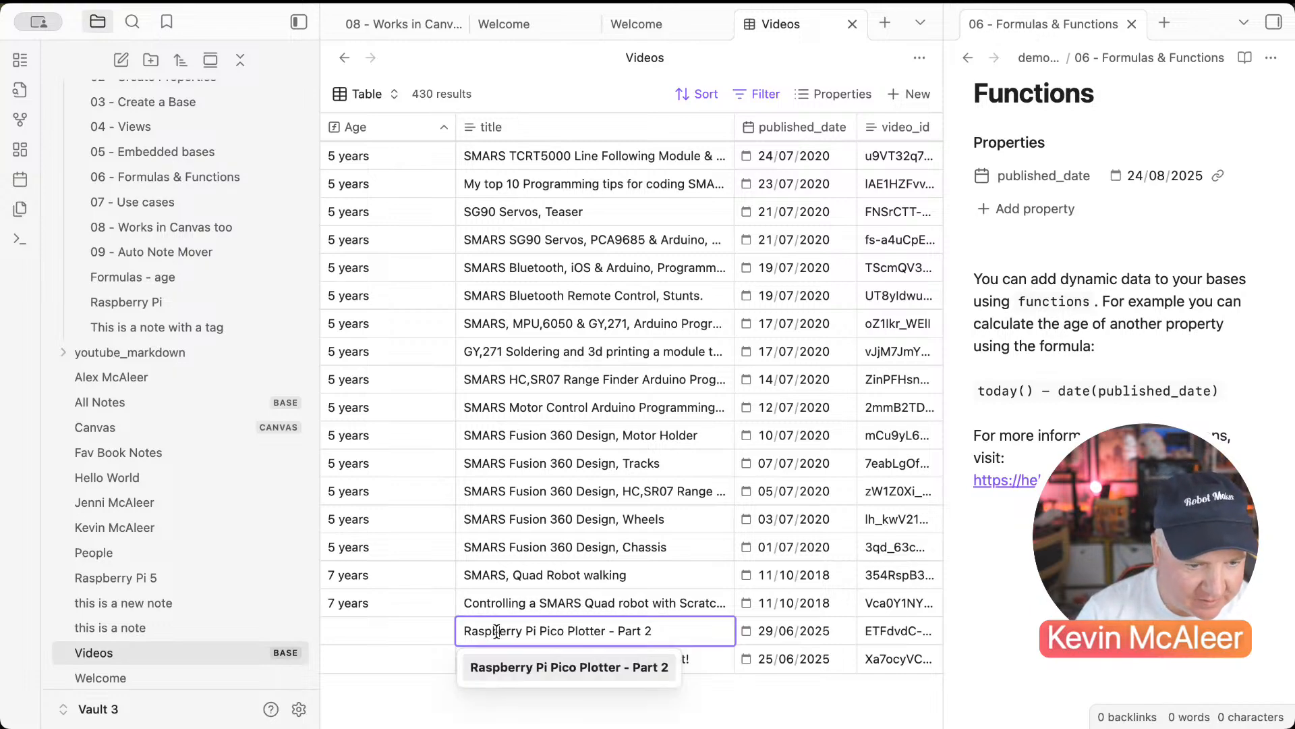
left_click(480, 602)
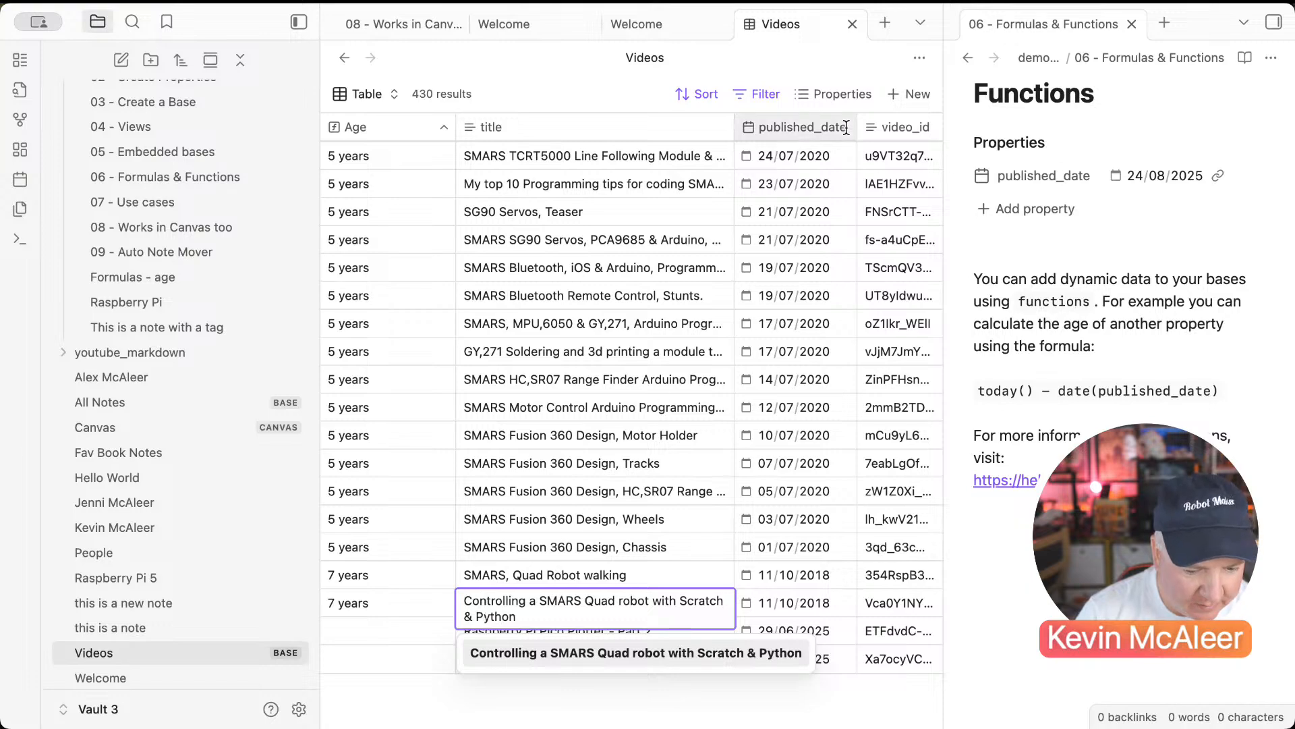
left_click(834, 94)
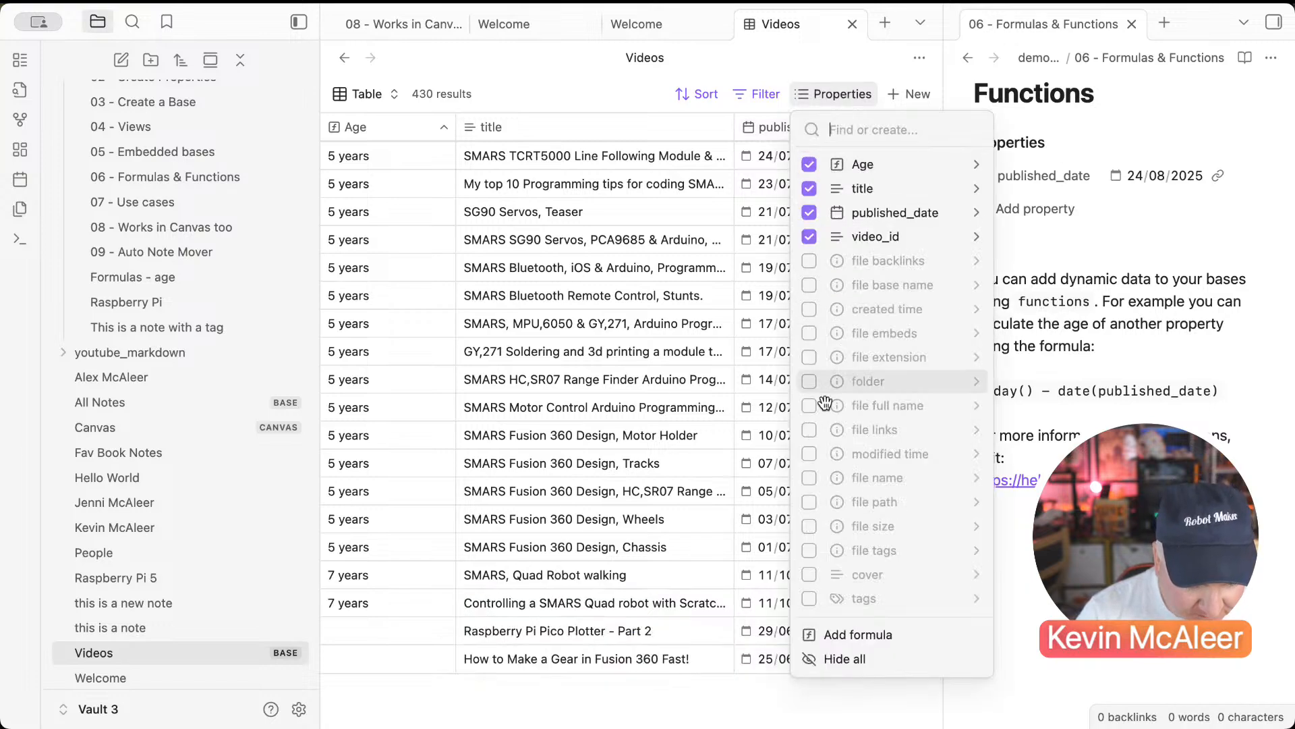
Step: Show the file name column in the Videos table
left_click(809, 478)
left_click(708, 447)
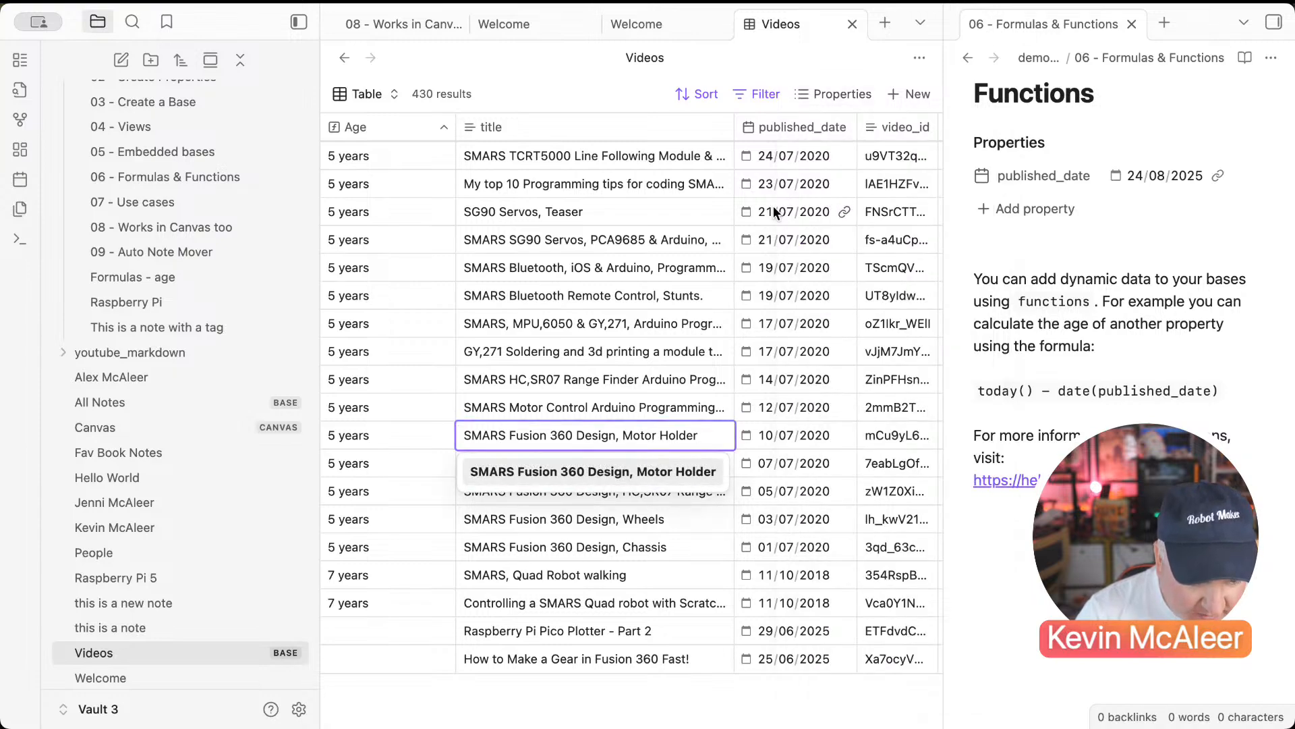
scroll(751, 244, "right", 3)
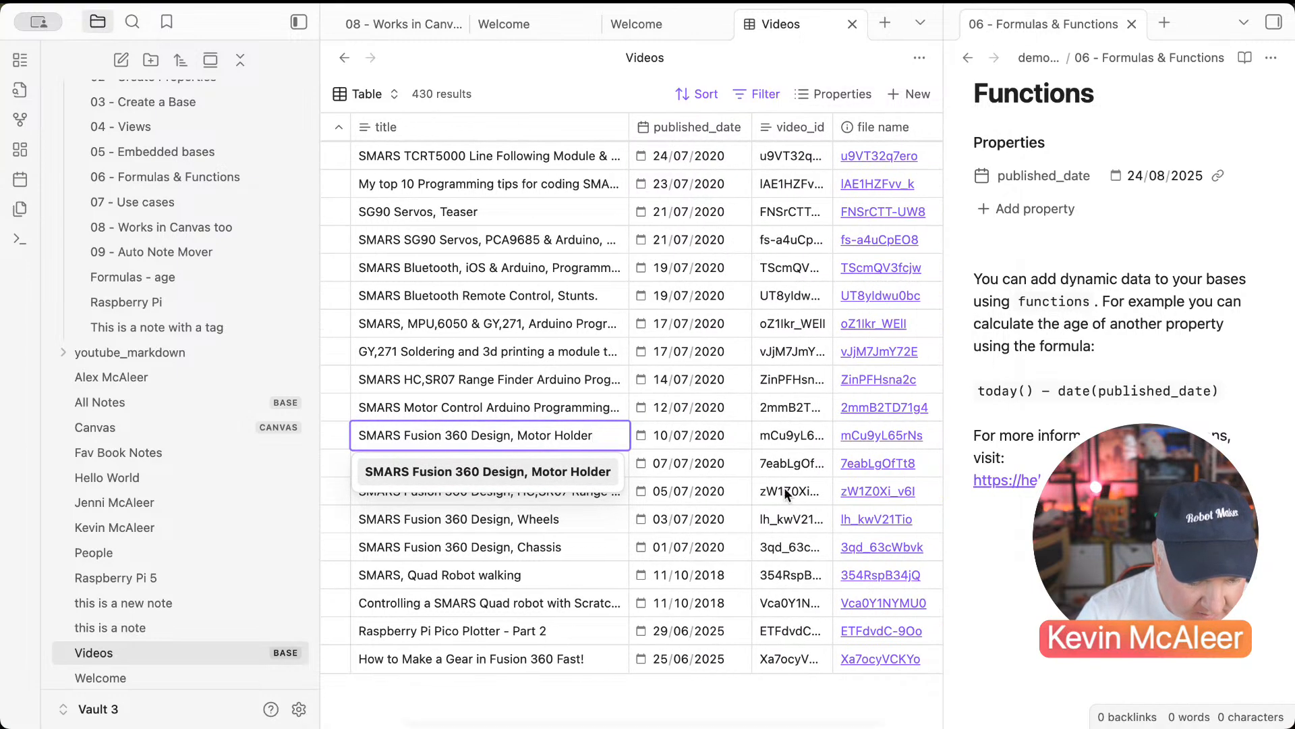
Step: Complete the ETFdvdC-9Oo note's published_date year in Source mode, then return to the table
left_click(856, 629)
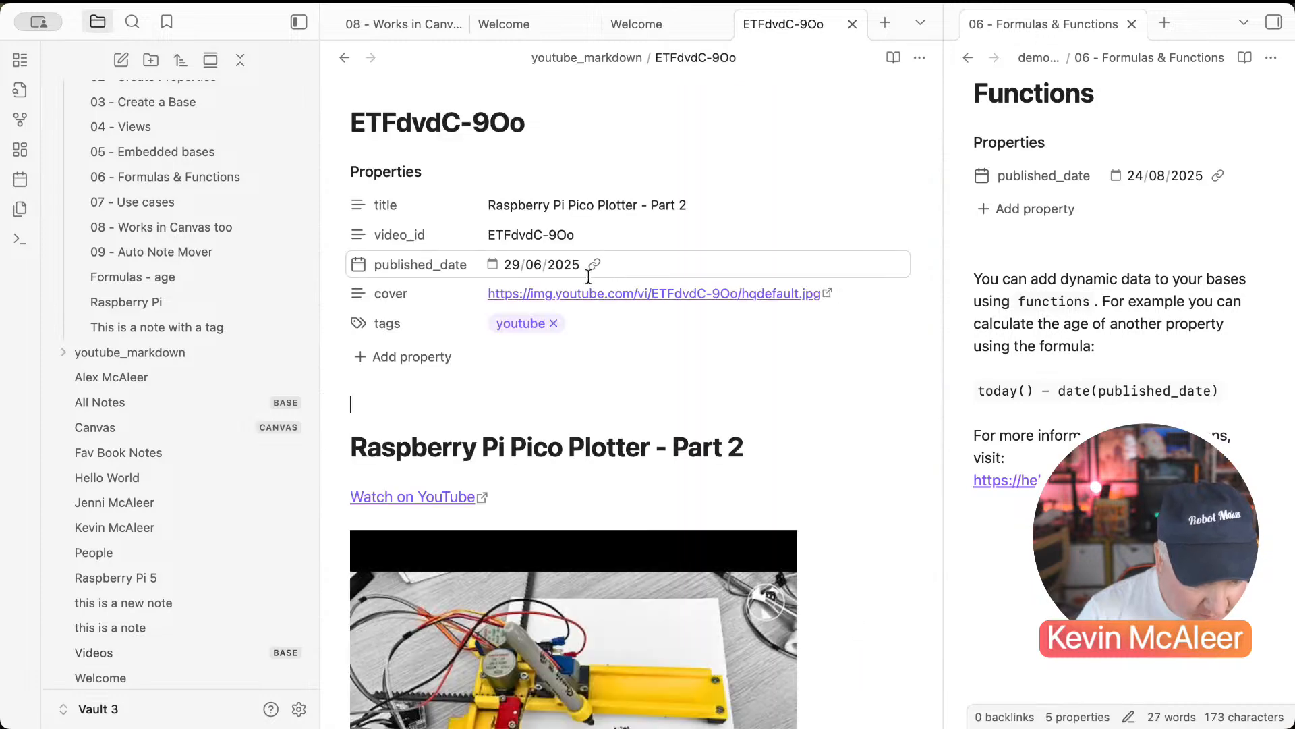
left_click(497, 266)
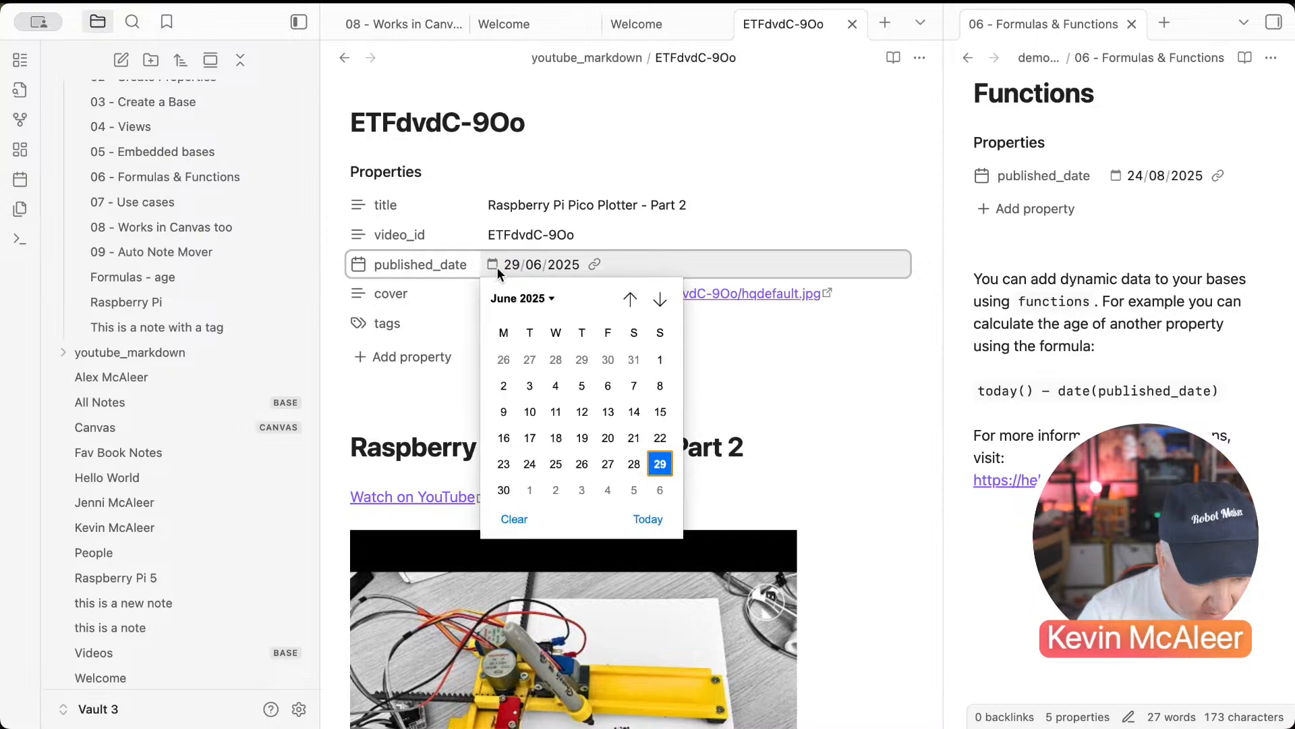
left_click(920, 58)
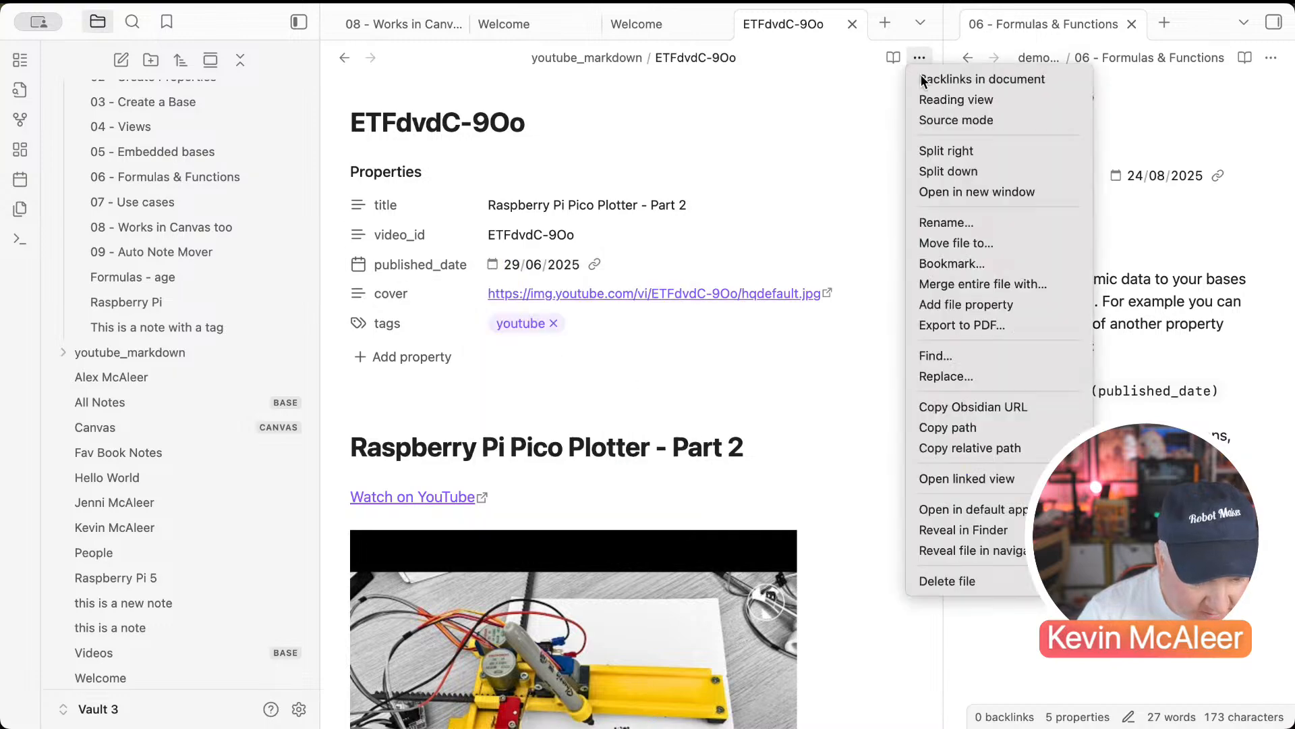
left_click(921, 124)
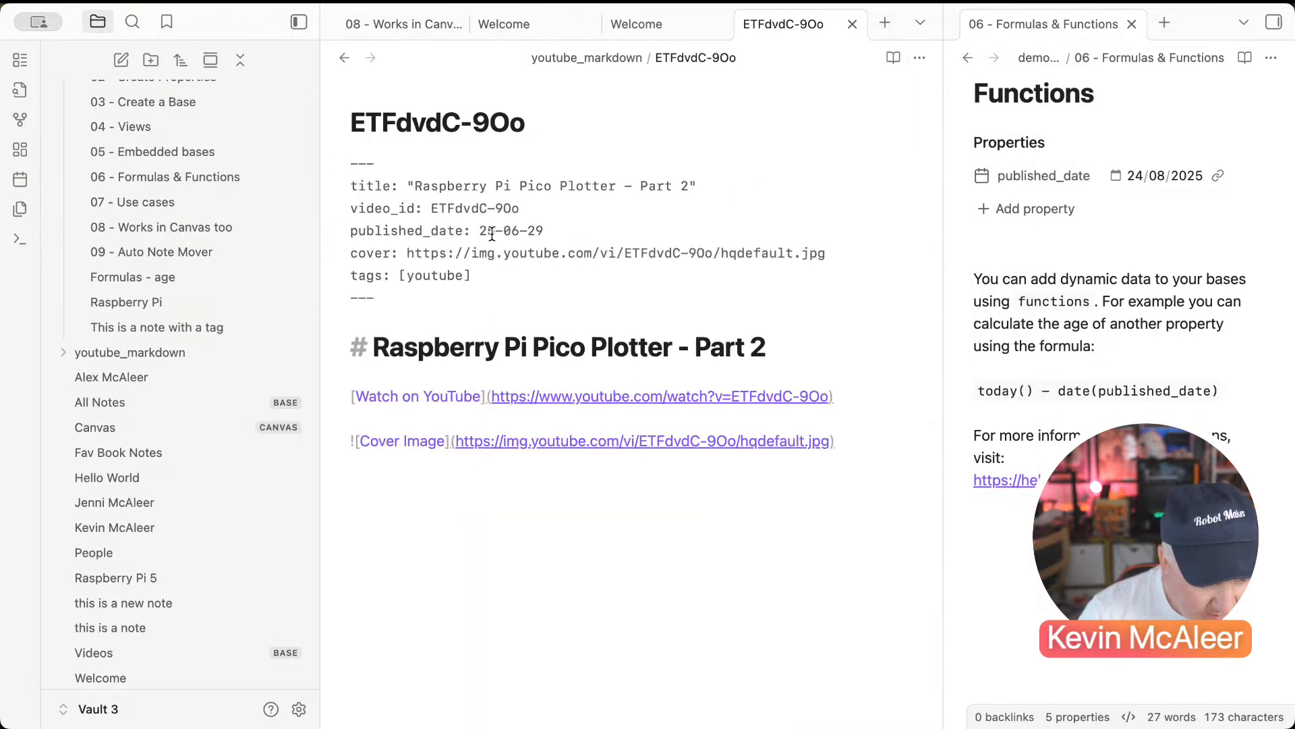
left_click(492, 232)
type("02")
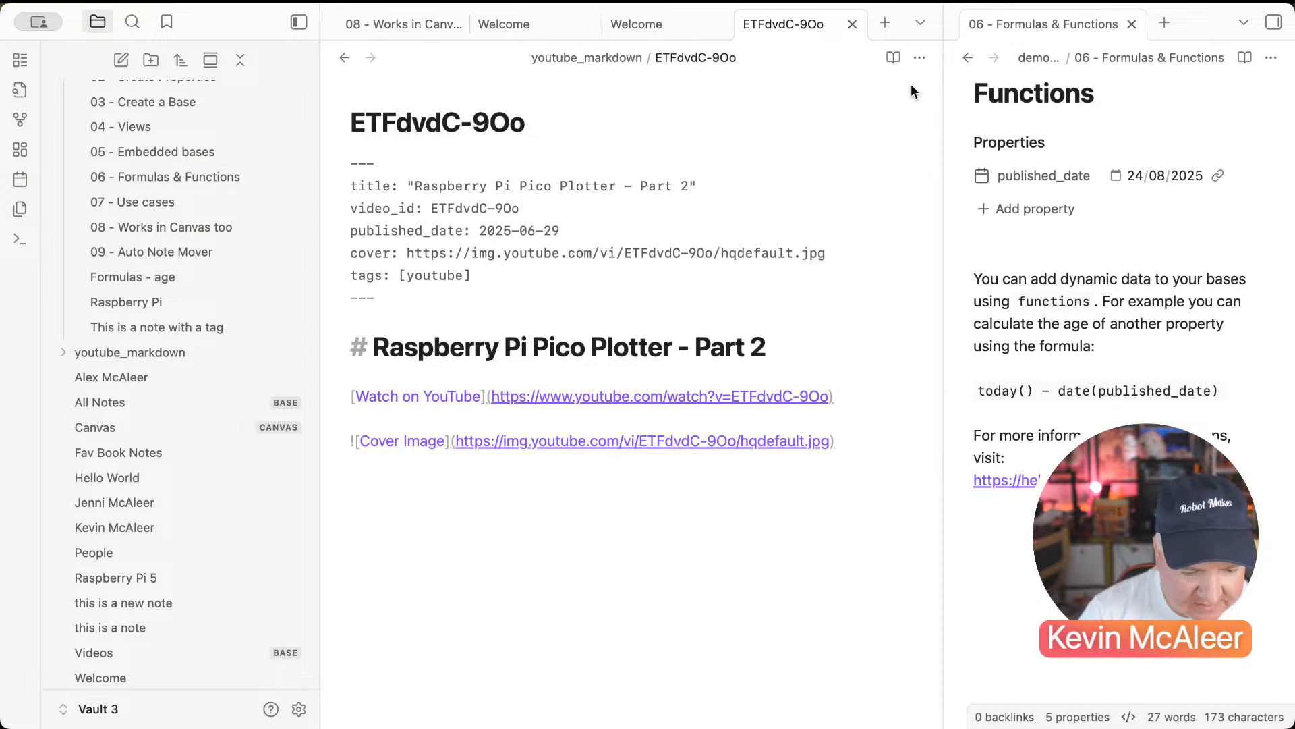
left_click(919, 58)
left_click(921, 127)
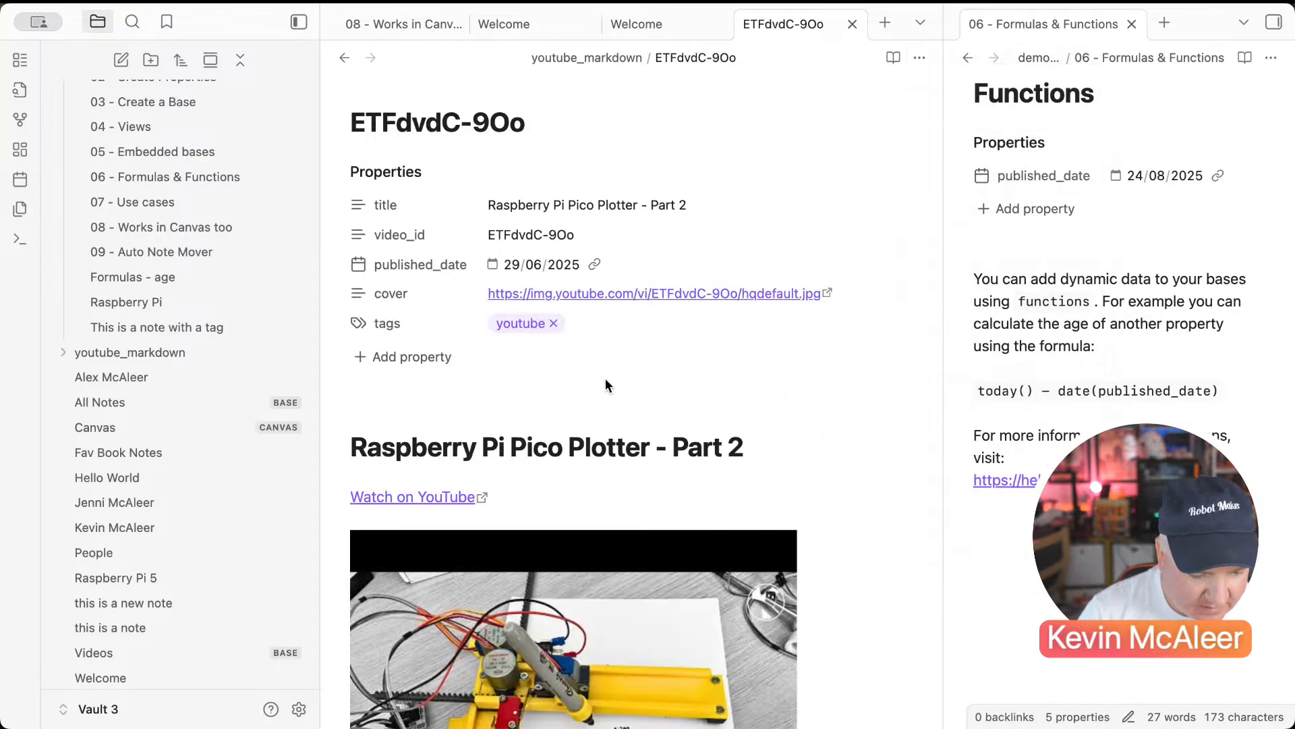
left_click(344, 58)
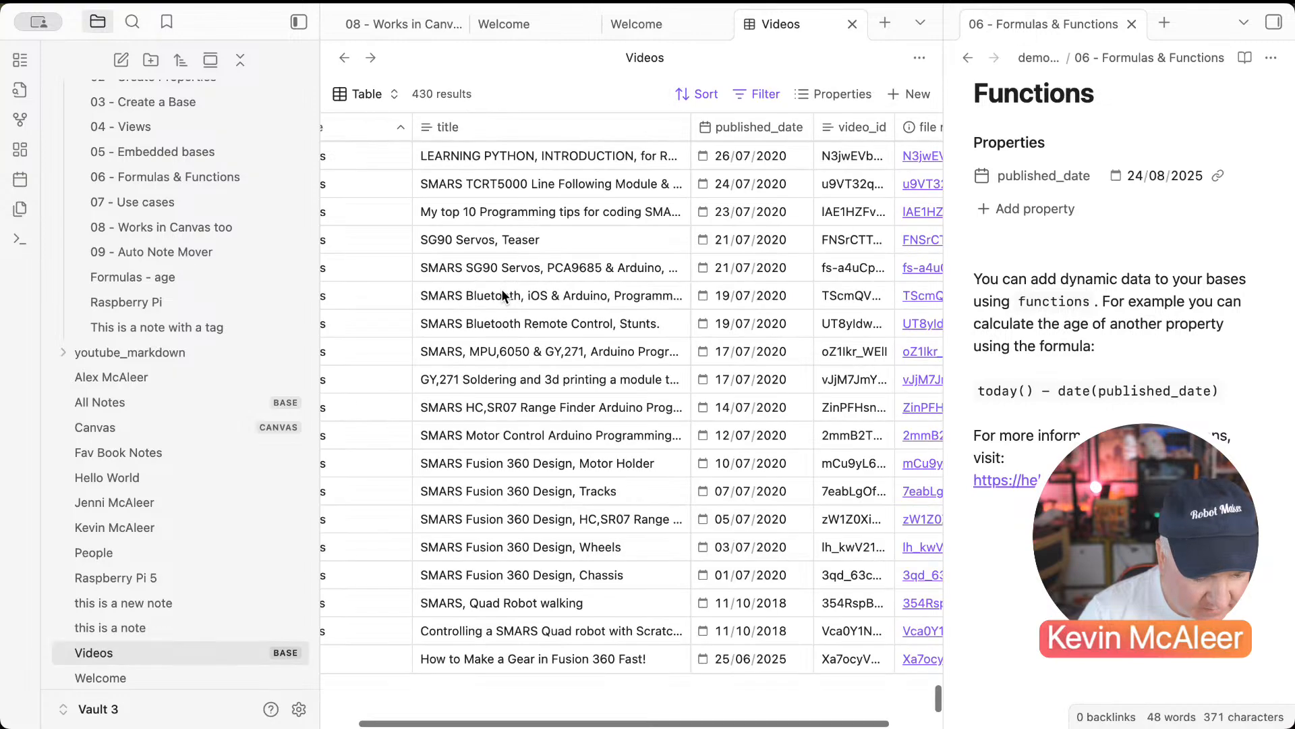
Step: Prefix '20' to the Xa7ocyVCKYo note's published_date in Source mode, then return to the table
scroll(553, 412, "down", 1)
scroll(554, 413, "left", 2)
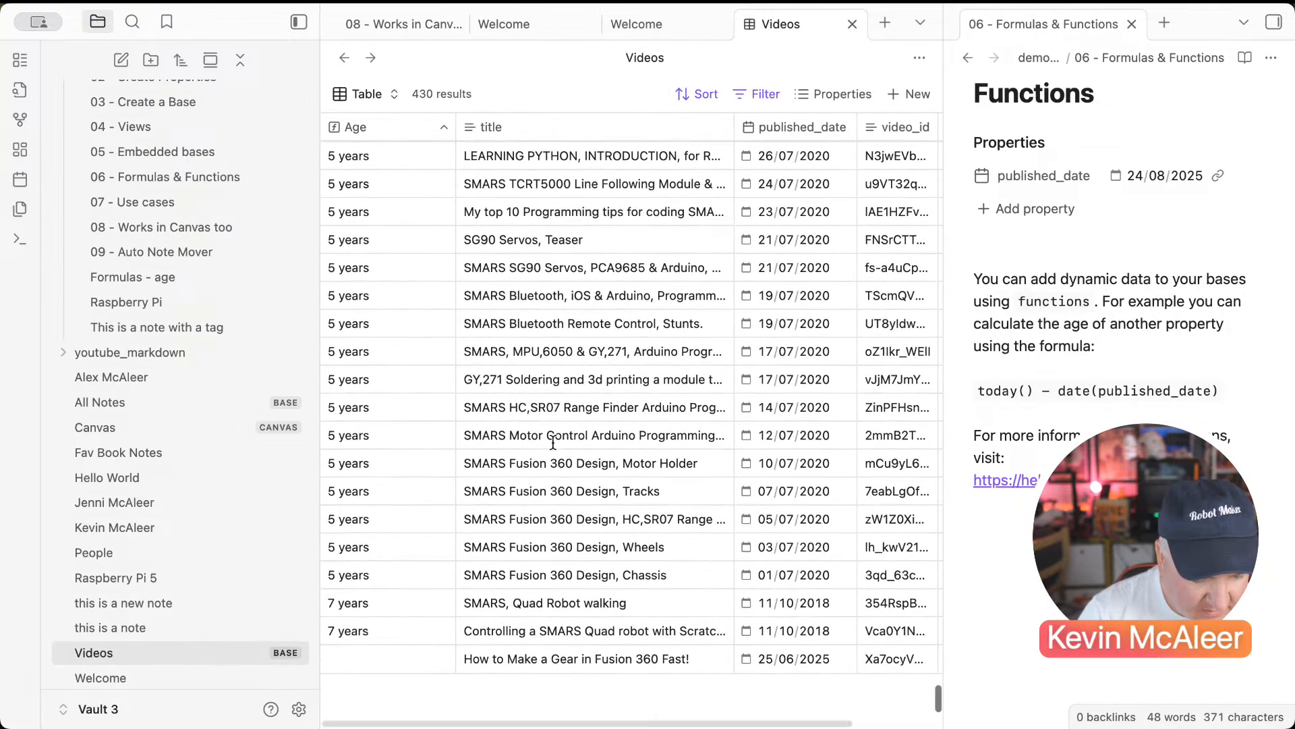
scroll(565, 667, "right", 3)
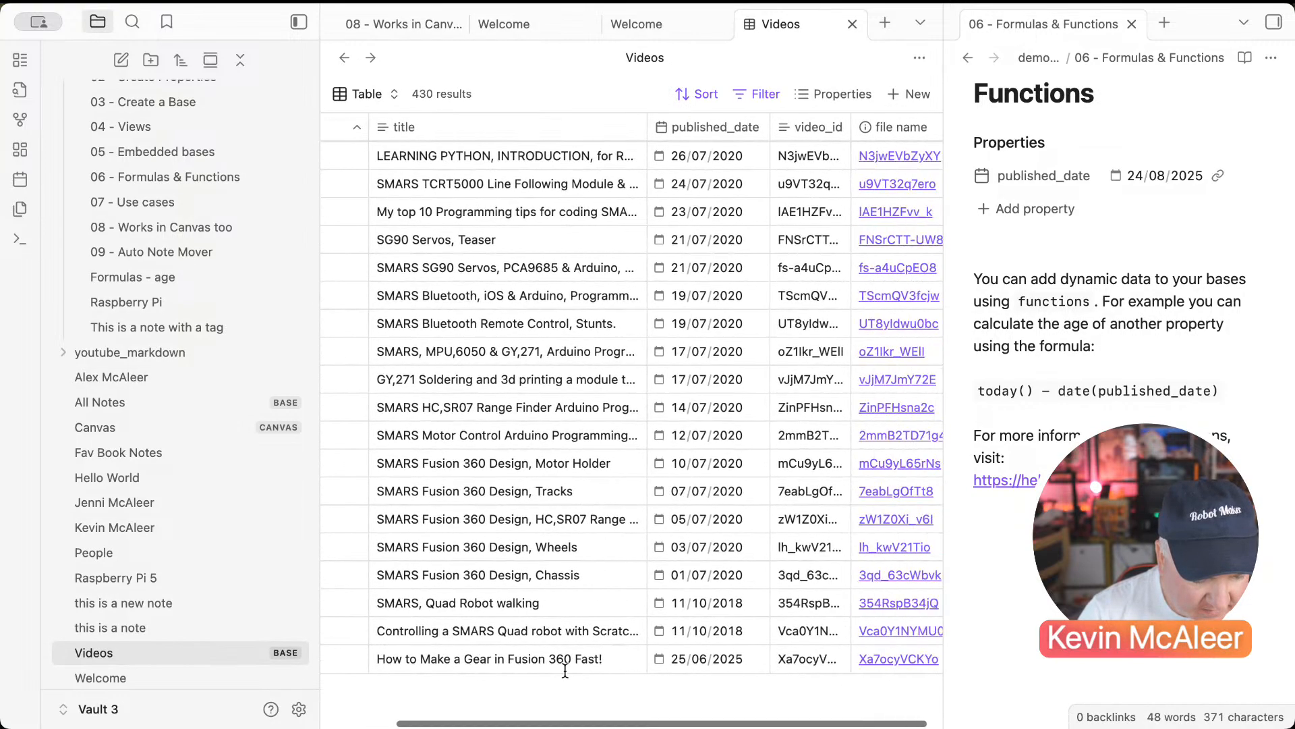
left_click(877, 660)
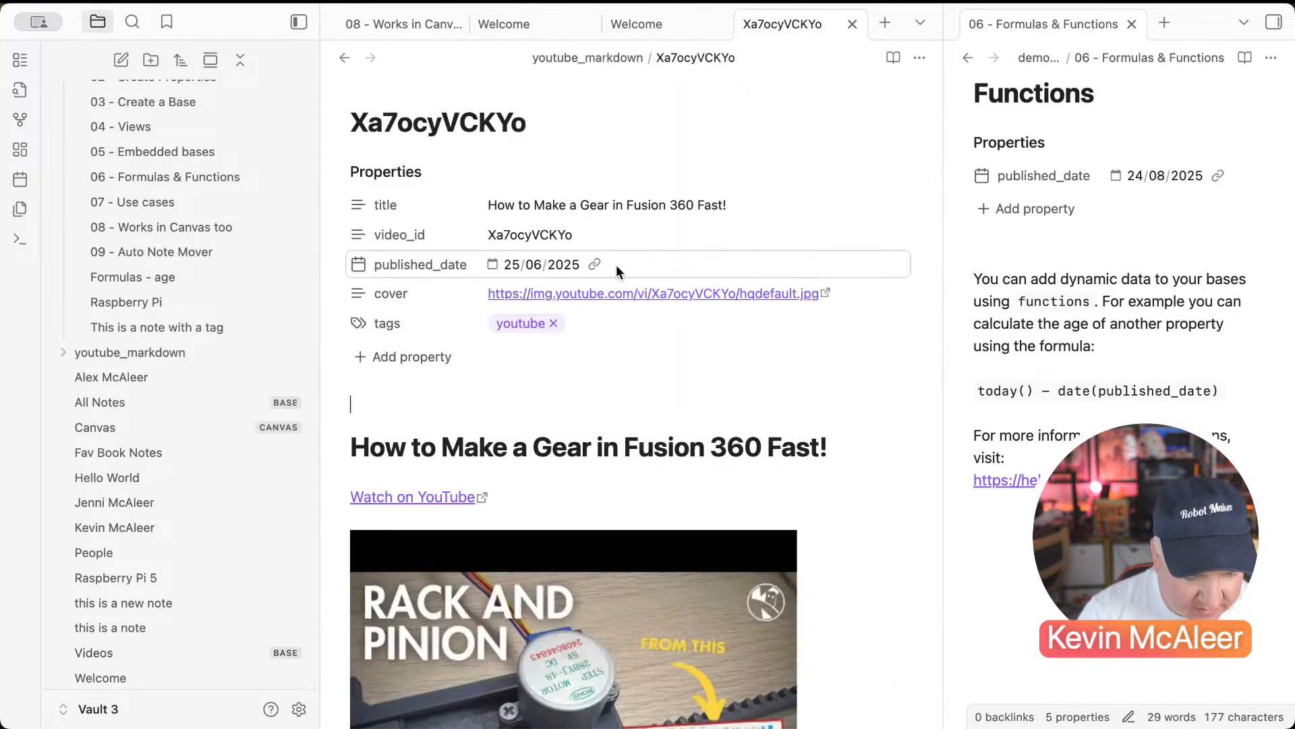
left_click(923, 58)
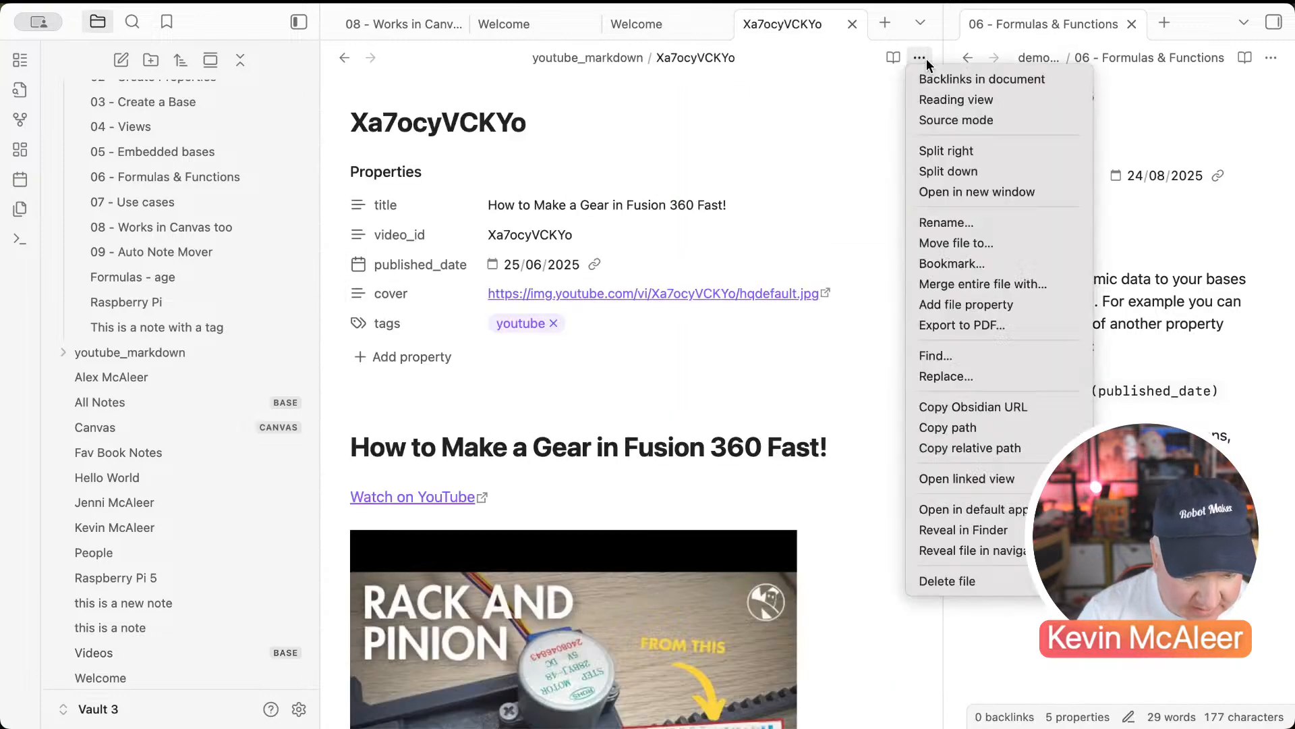
left_click(930, 121)
left_click(480, 232)
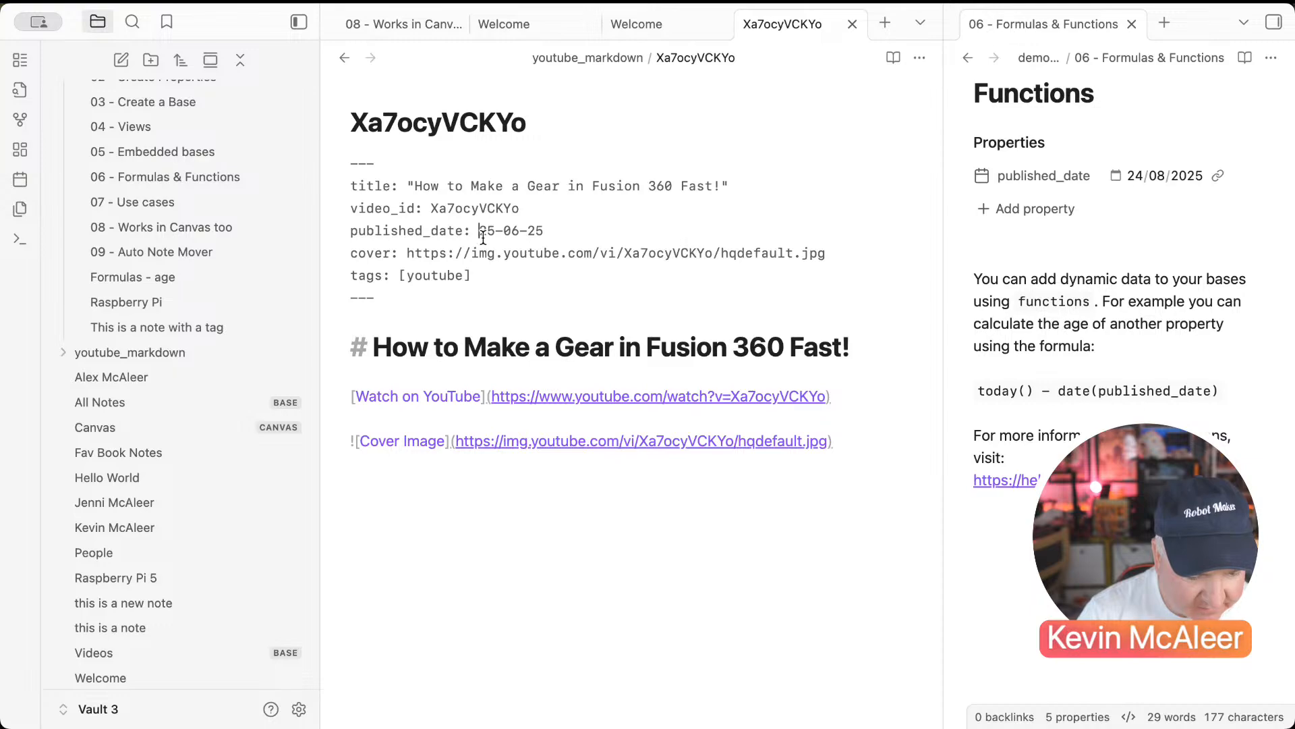
type("20")
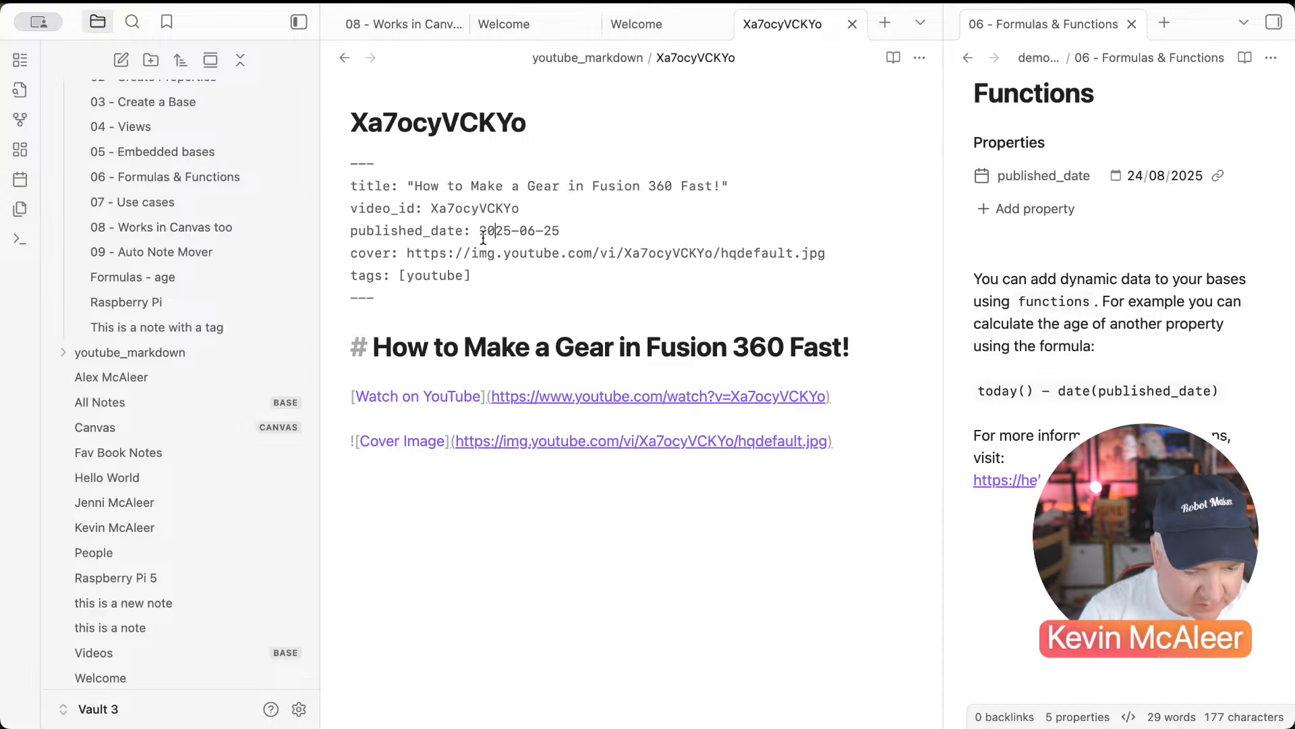
left_click(922, 64)
left_click(931, 121)
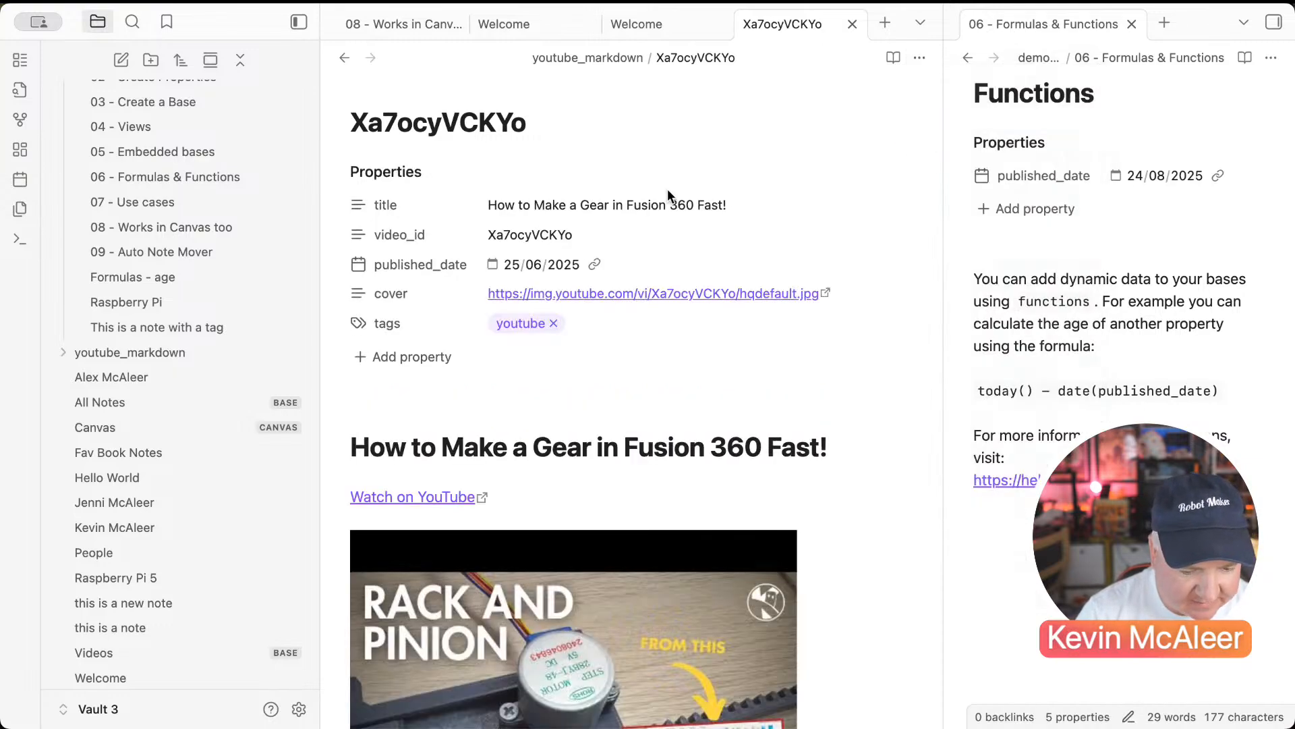
left_click(341, 58)
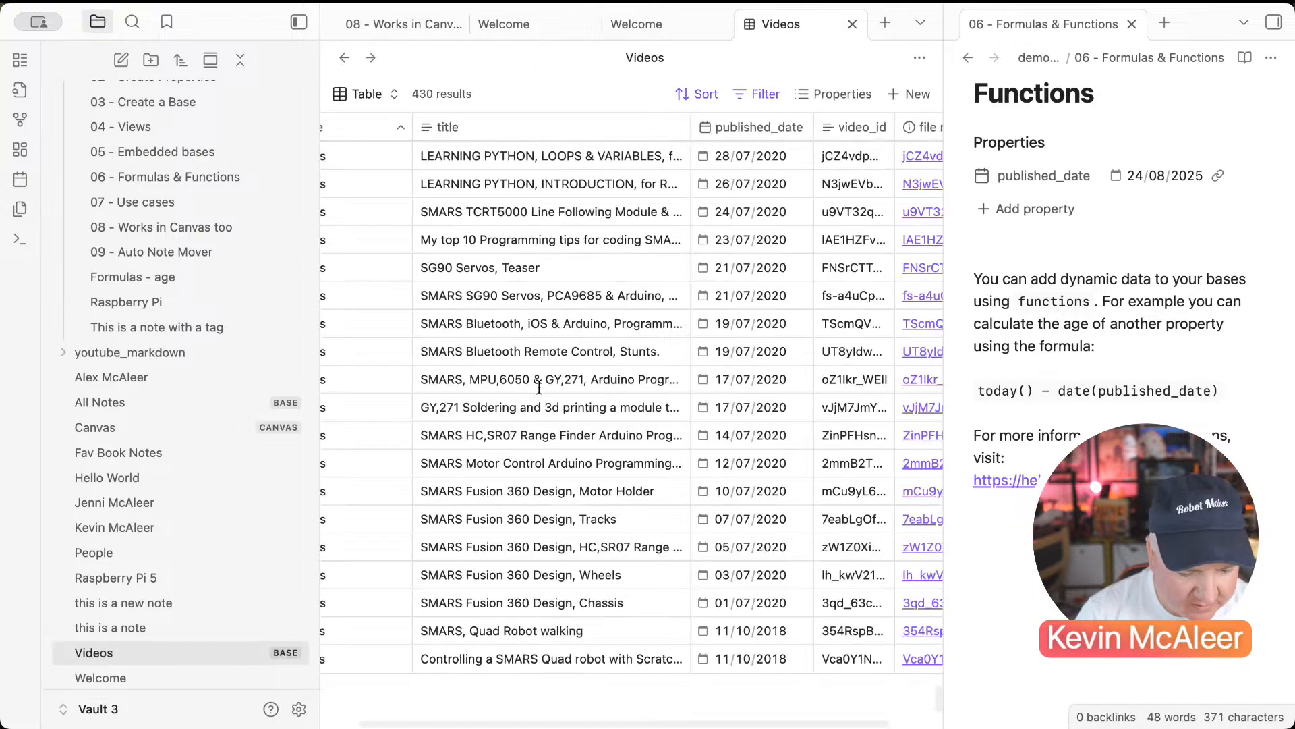
scroll(571, 484, "left", 2)
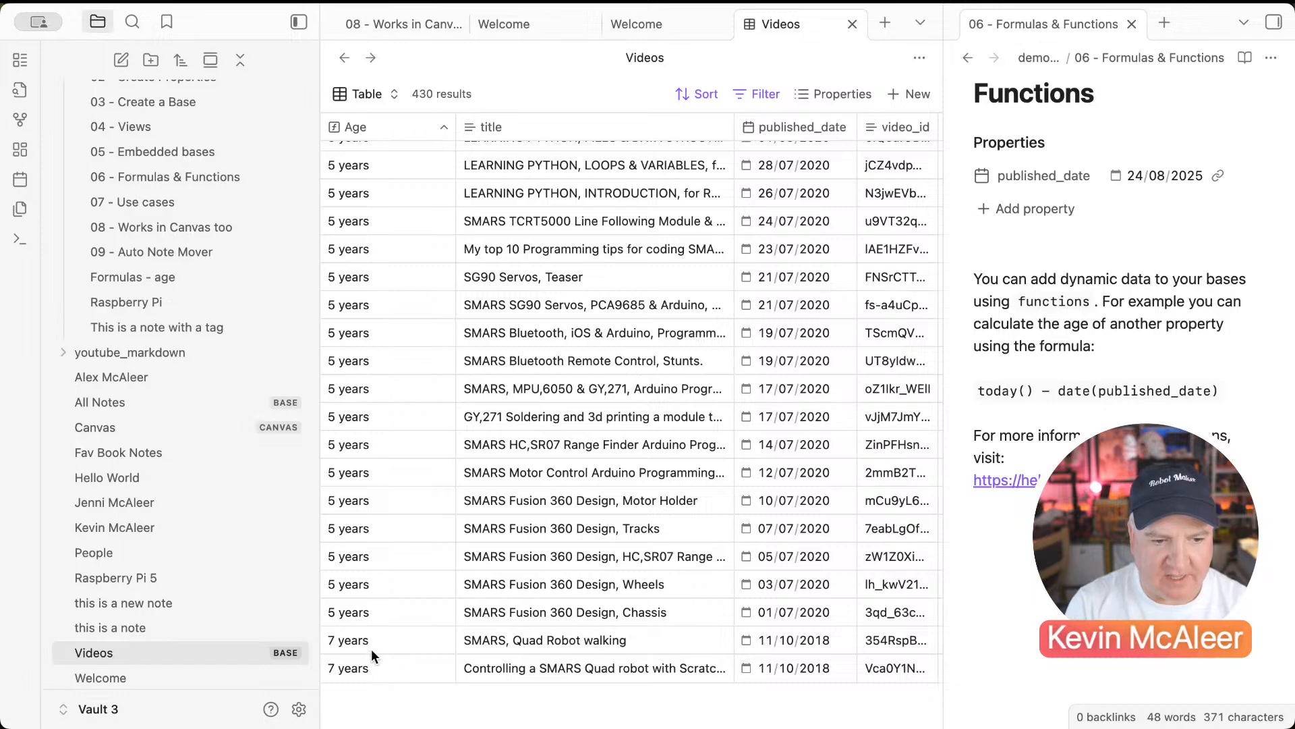
scroll(394, 516, "up", 20)
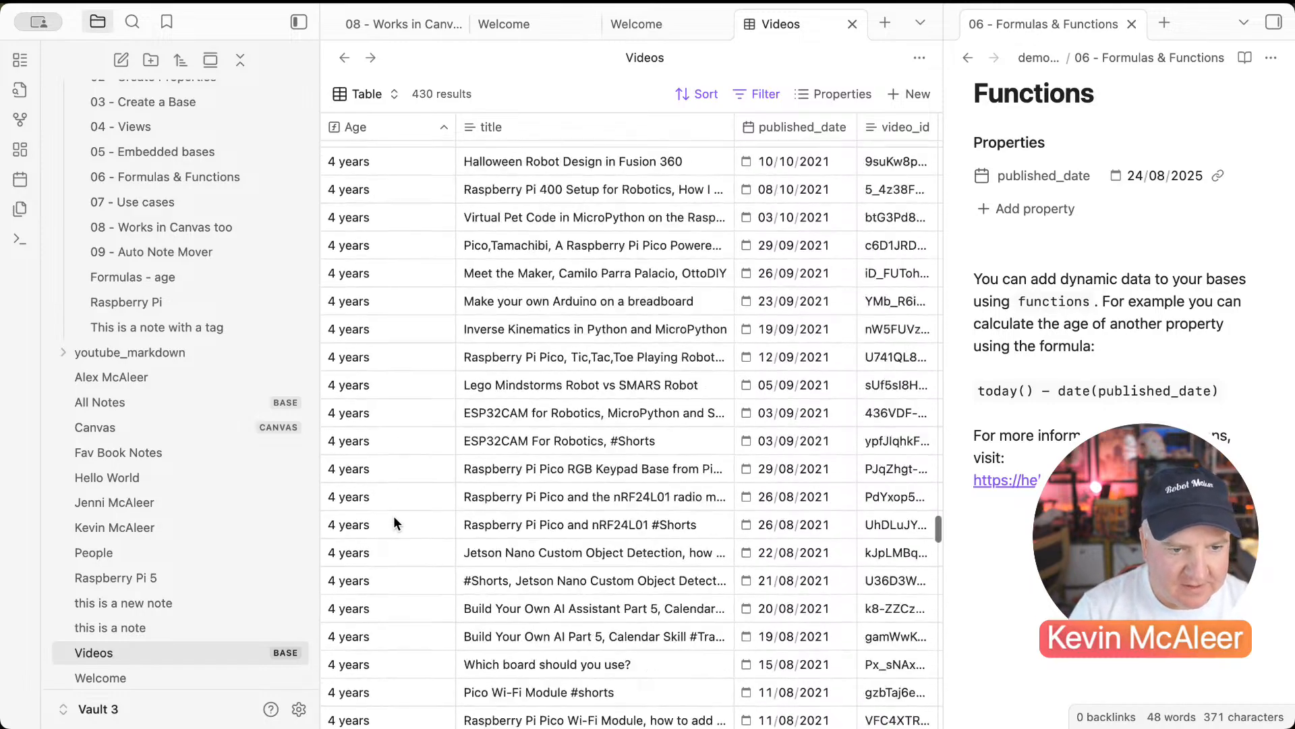
scroll(394, 516, "up", 15)
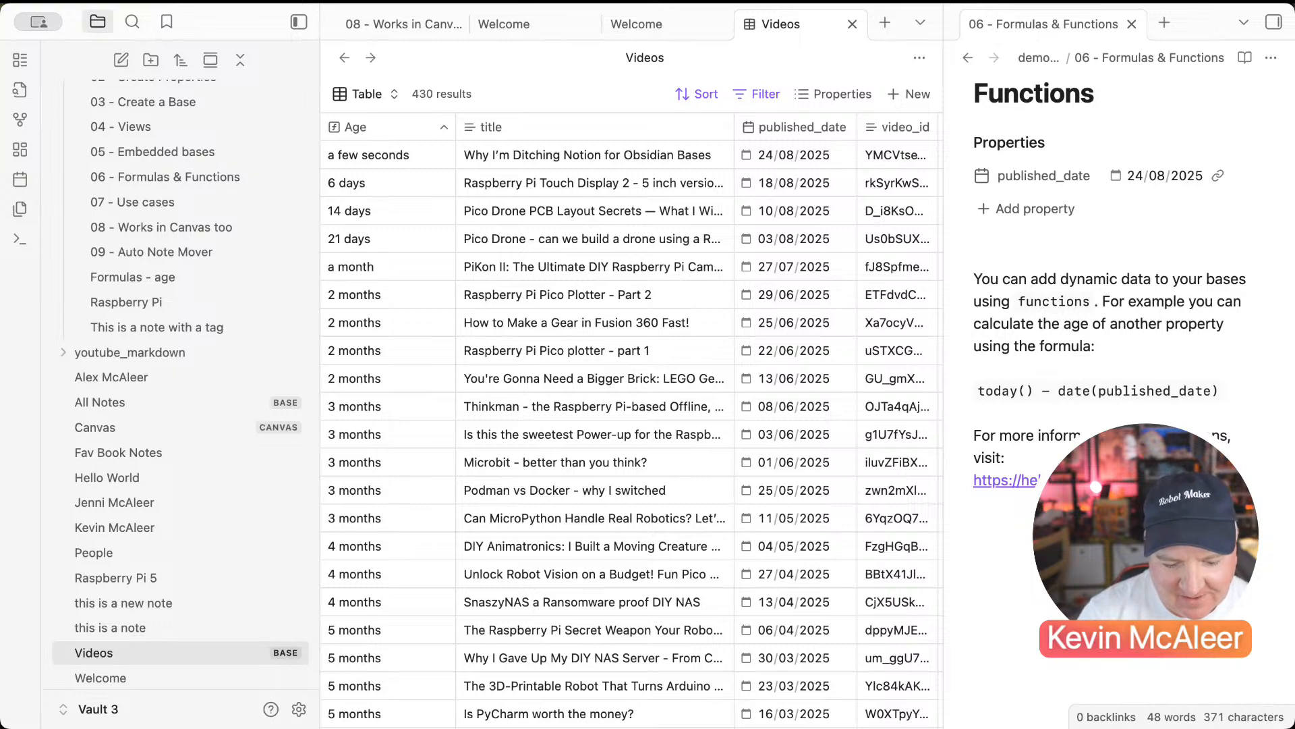
scroll(1093, 400, "down", 1)
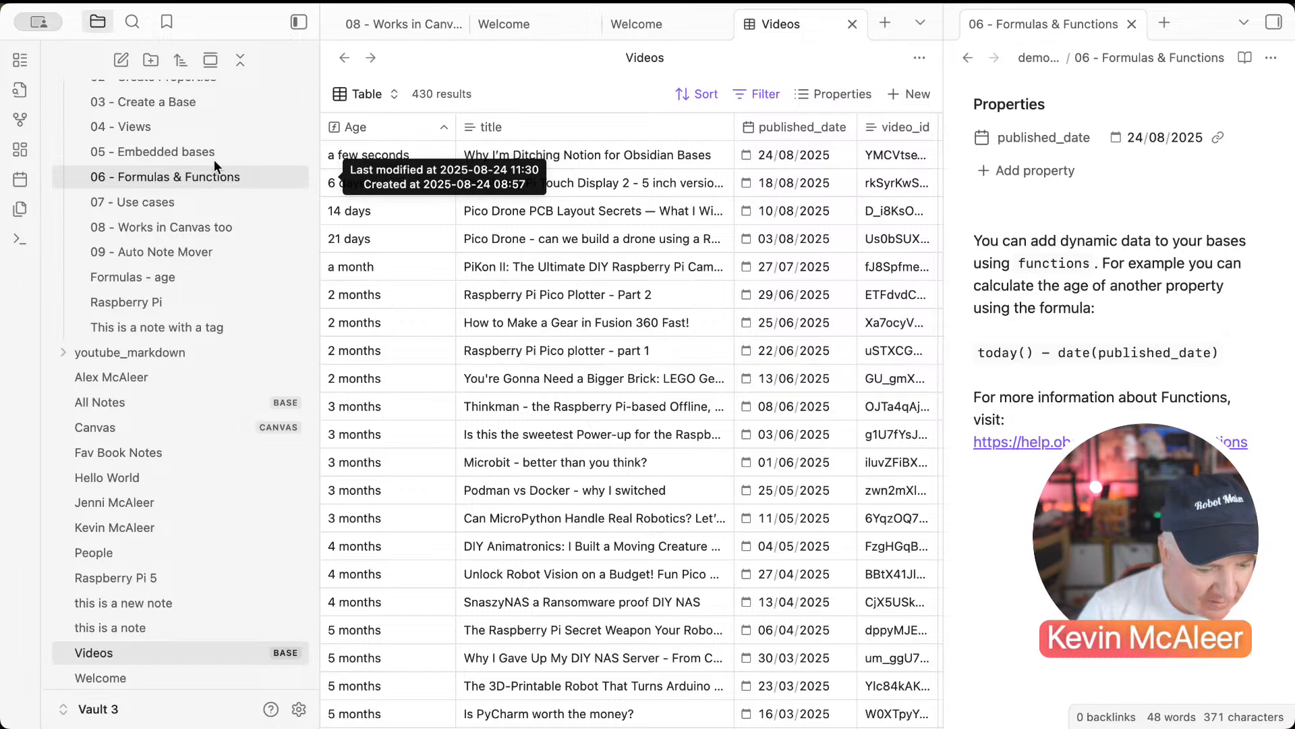
Step: Add a new Cards view to the Videos base
left_click(371, 100)
left_click(425, 201)
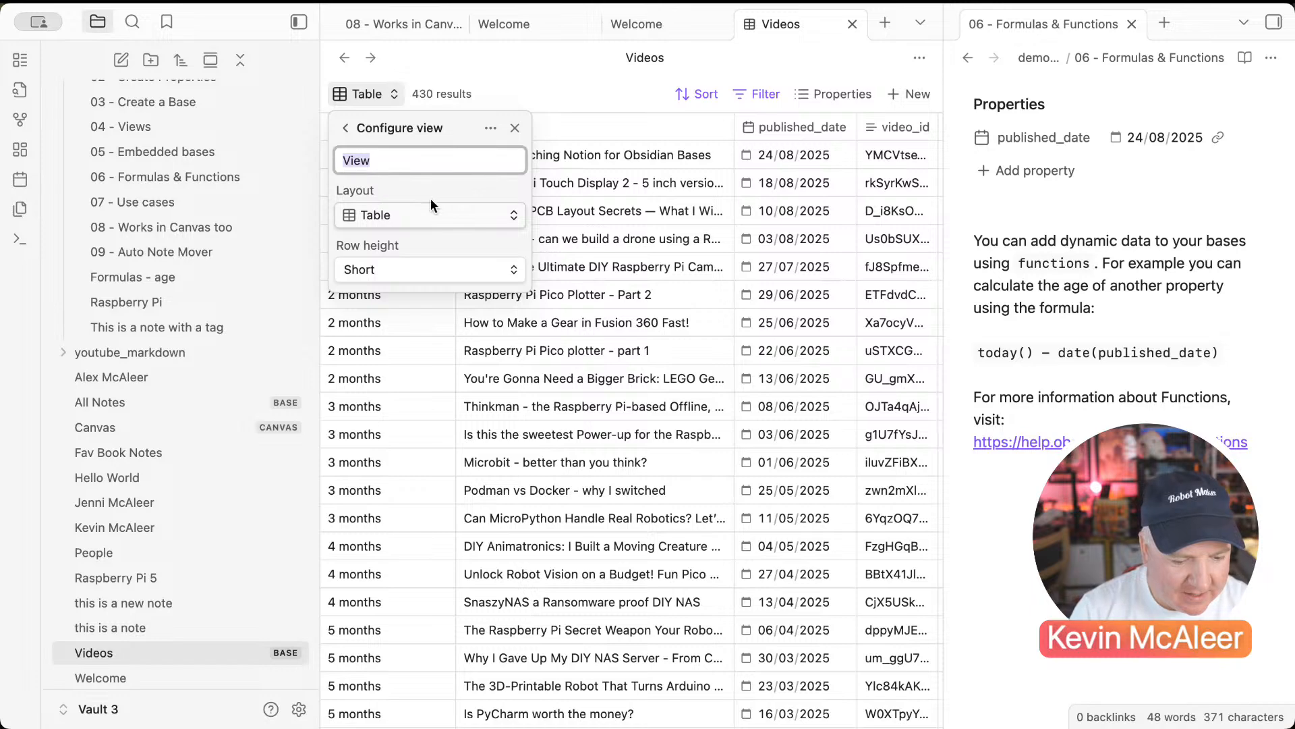
left_click(444, 216)
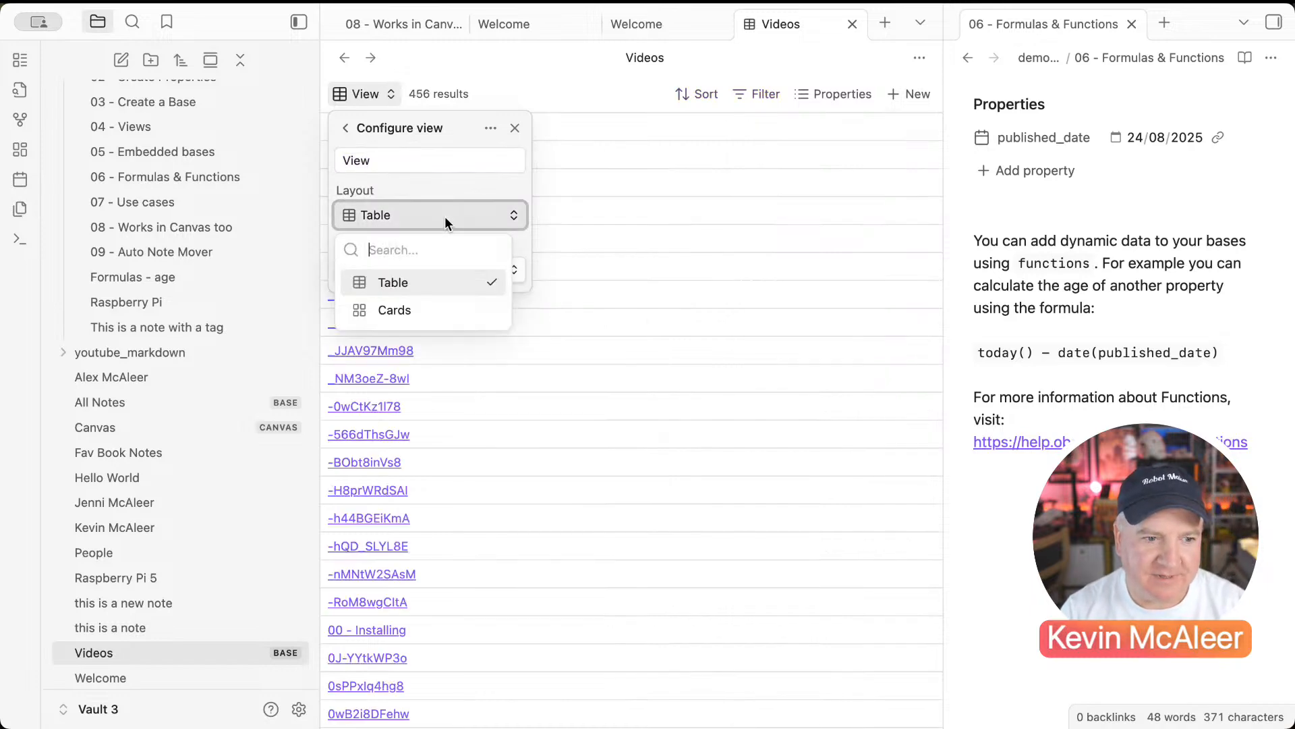
left_click(405, 309)
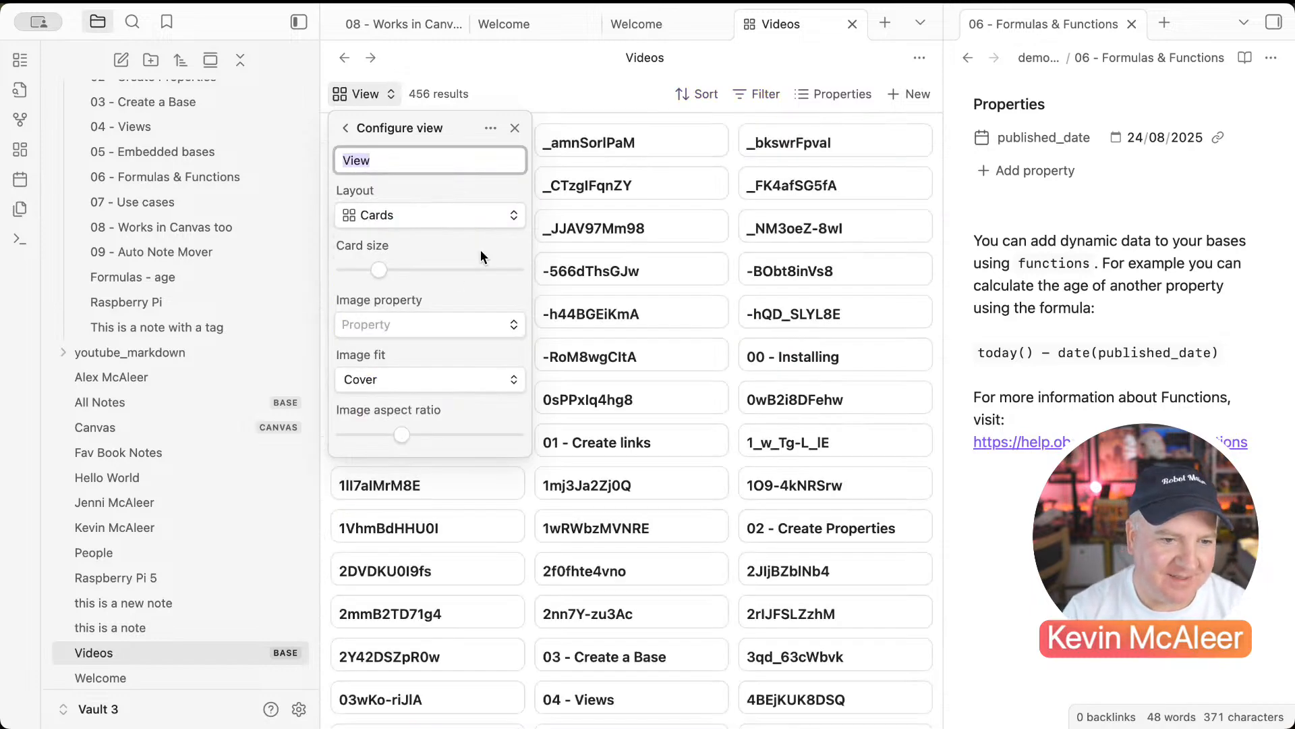
Step: Use cover as the card image with Contain fit and a smaller card size
left_click(410, 317)
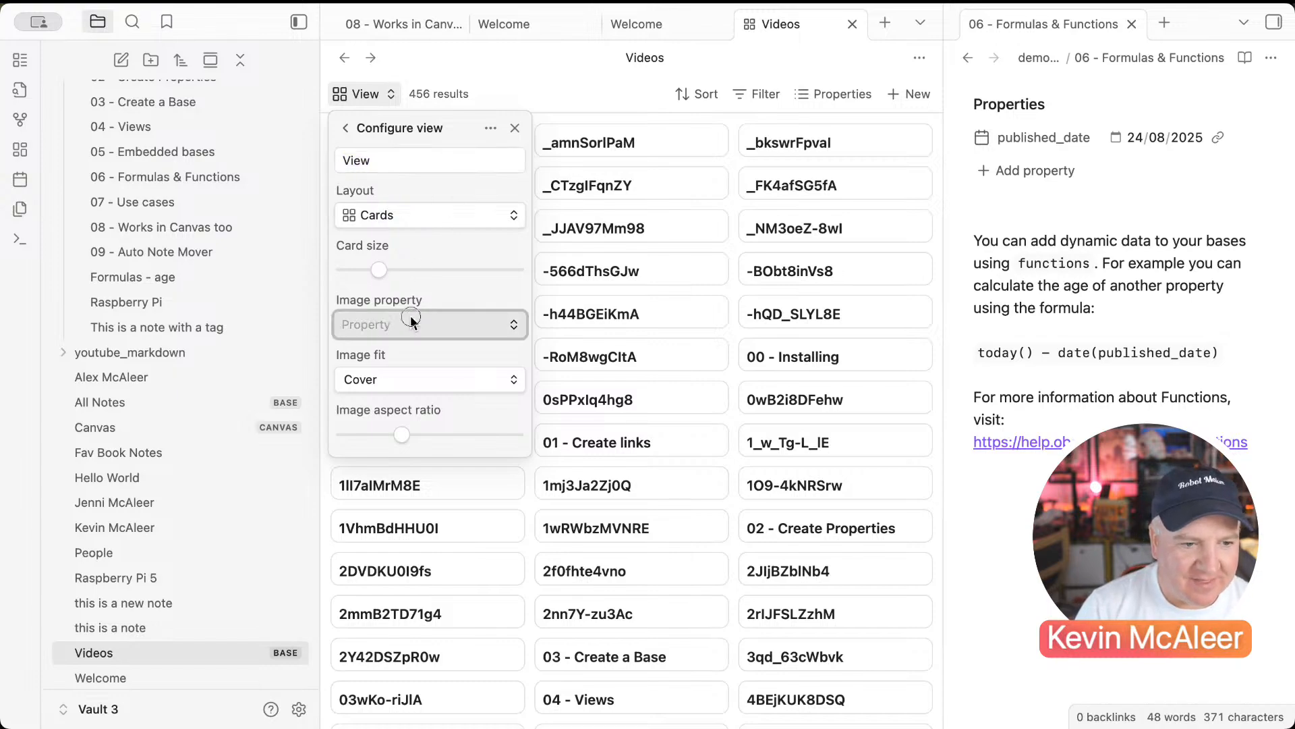
type("c")
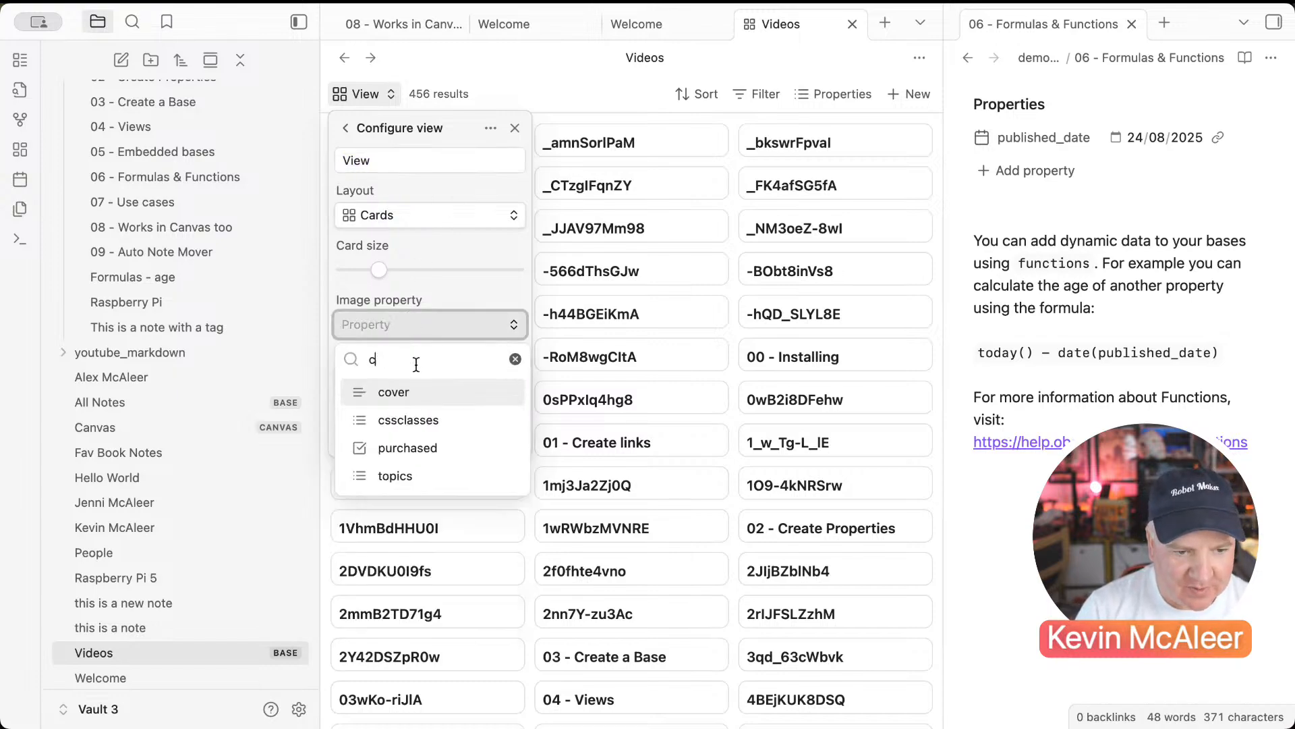
left_click(395, 397)
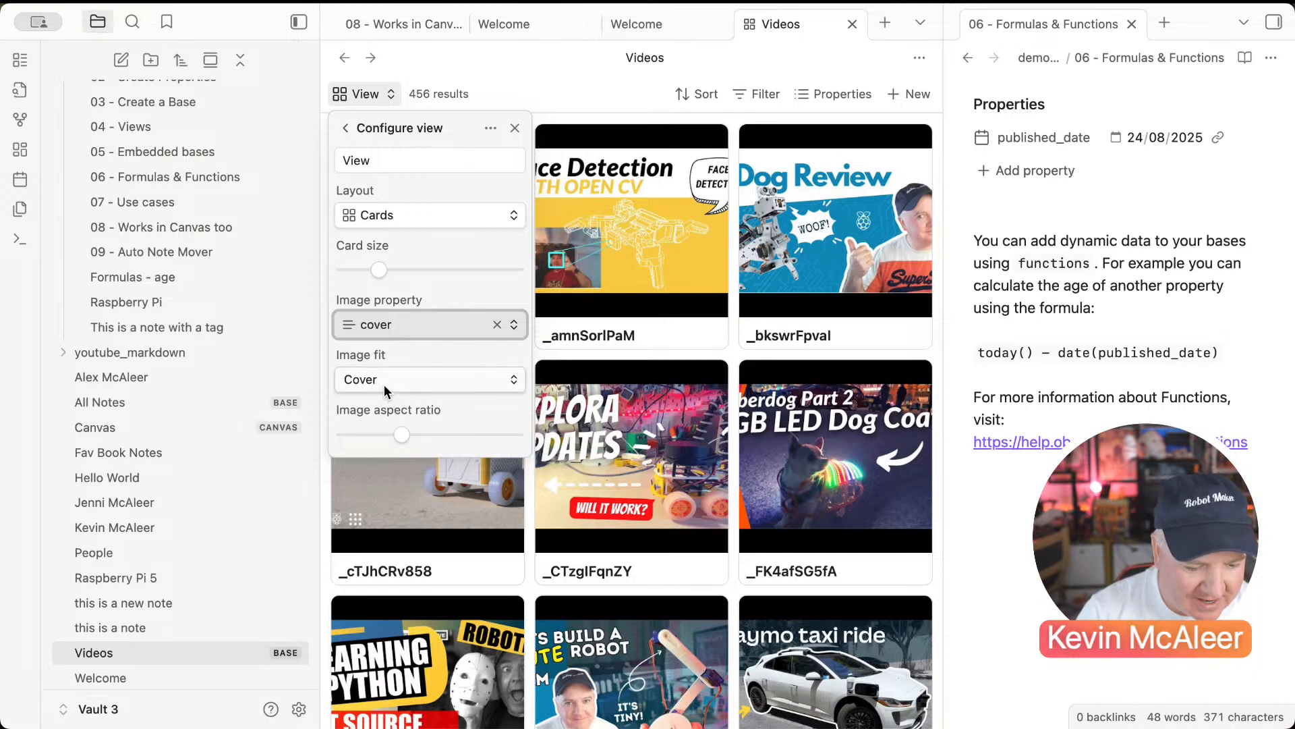
left_click(386, 382)
key("Escape")
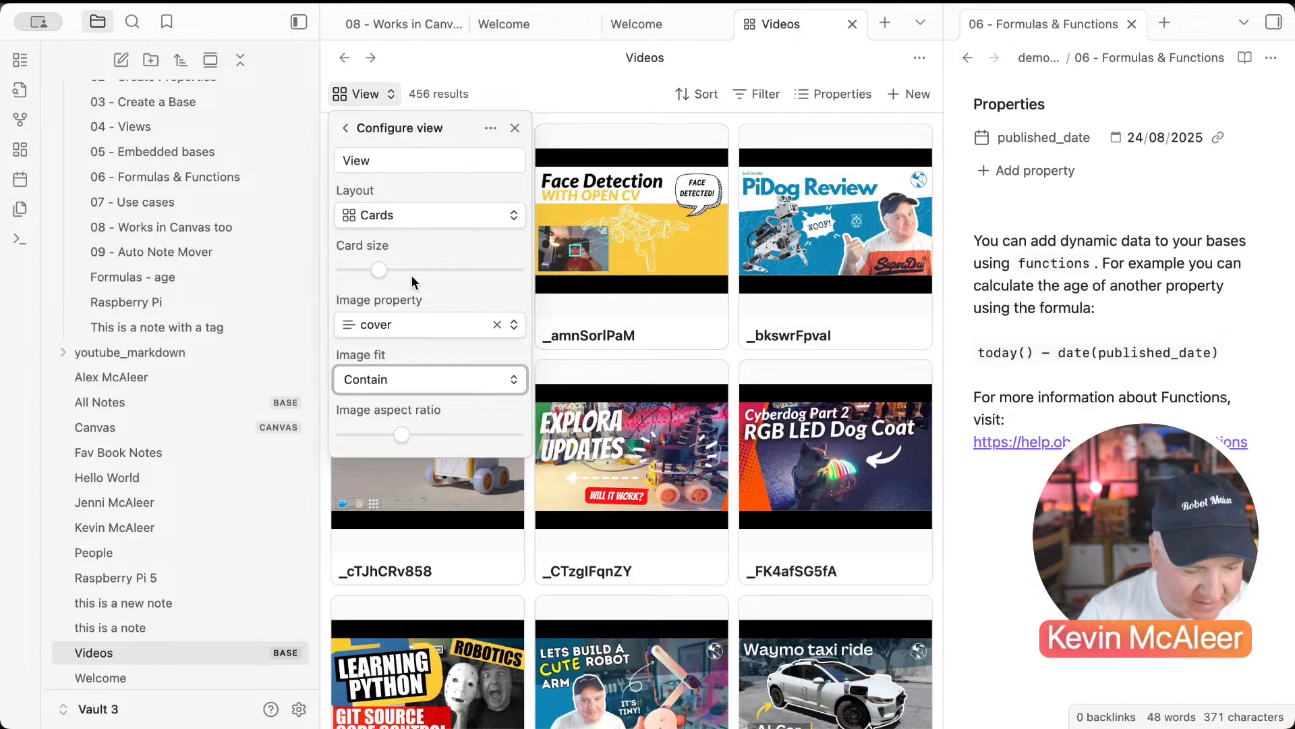
mouse_move(378, 270)
left_mouse_down()
mouse_move(360, 272)
mouse_move(419, 274)
mouse_move(369, 274)
left_mouse_up()
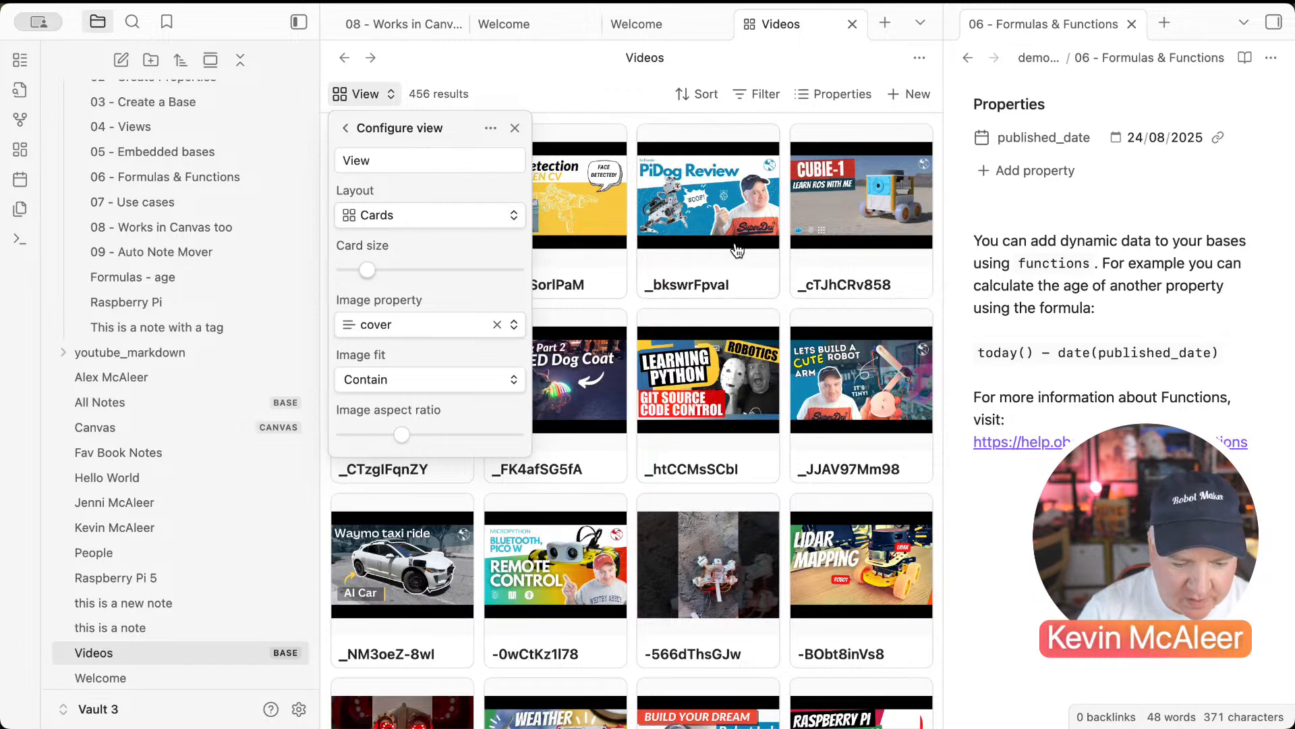
Step: Show title, video_id and published_date on the cards and hide file name
left_click(834, 94)
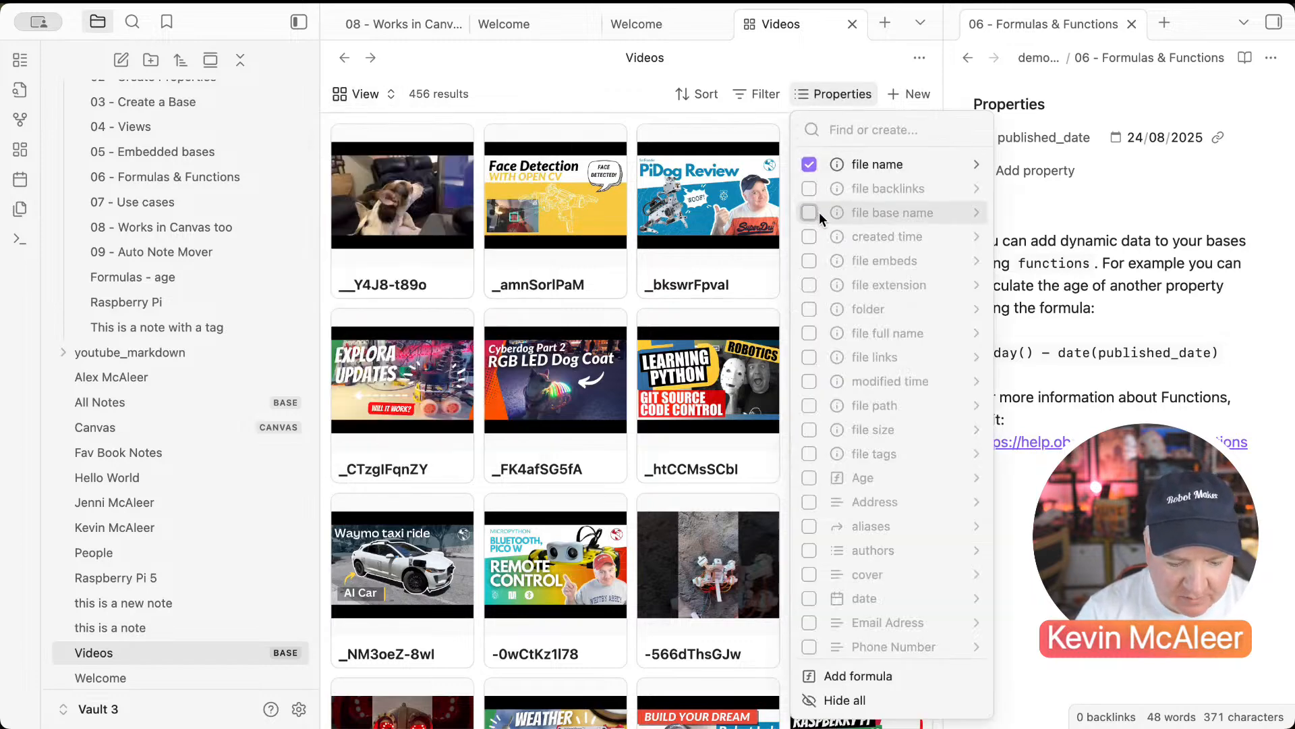
scroll(821, 444, "down", 4)
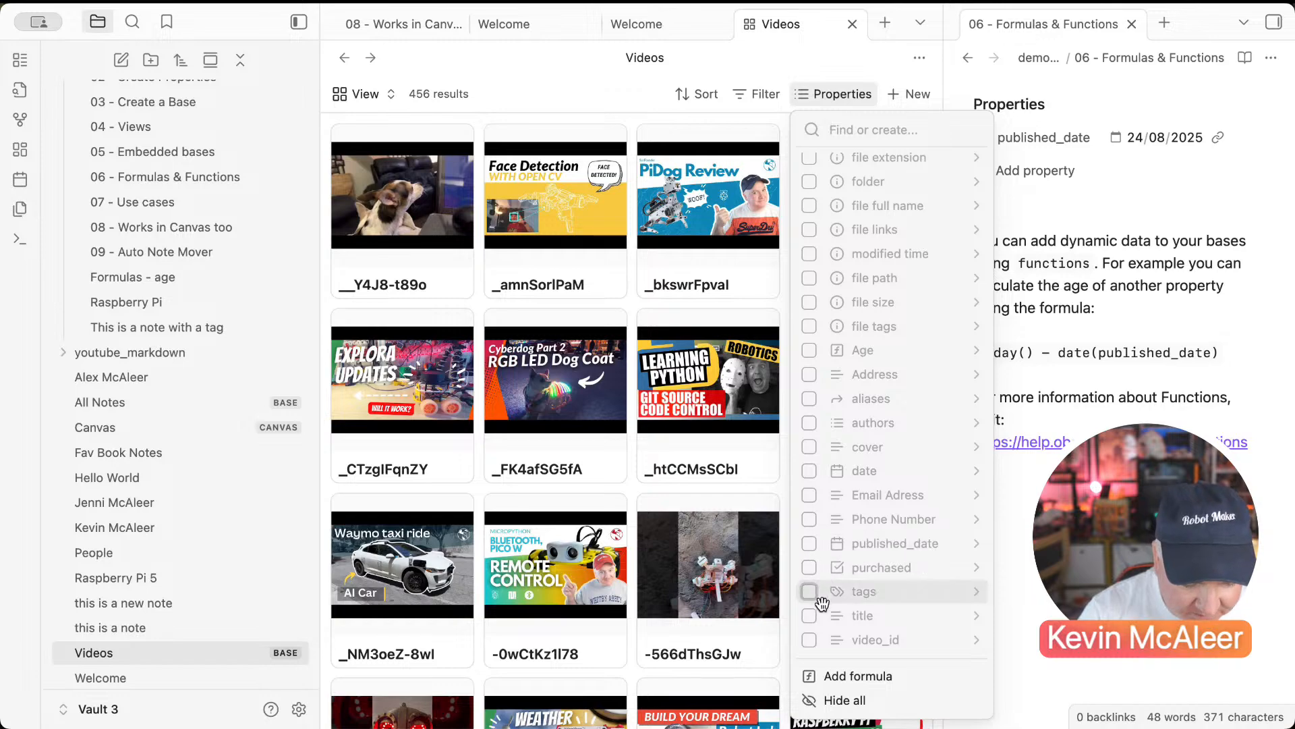
left_click(809, 615)
left_click(809, 640)
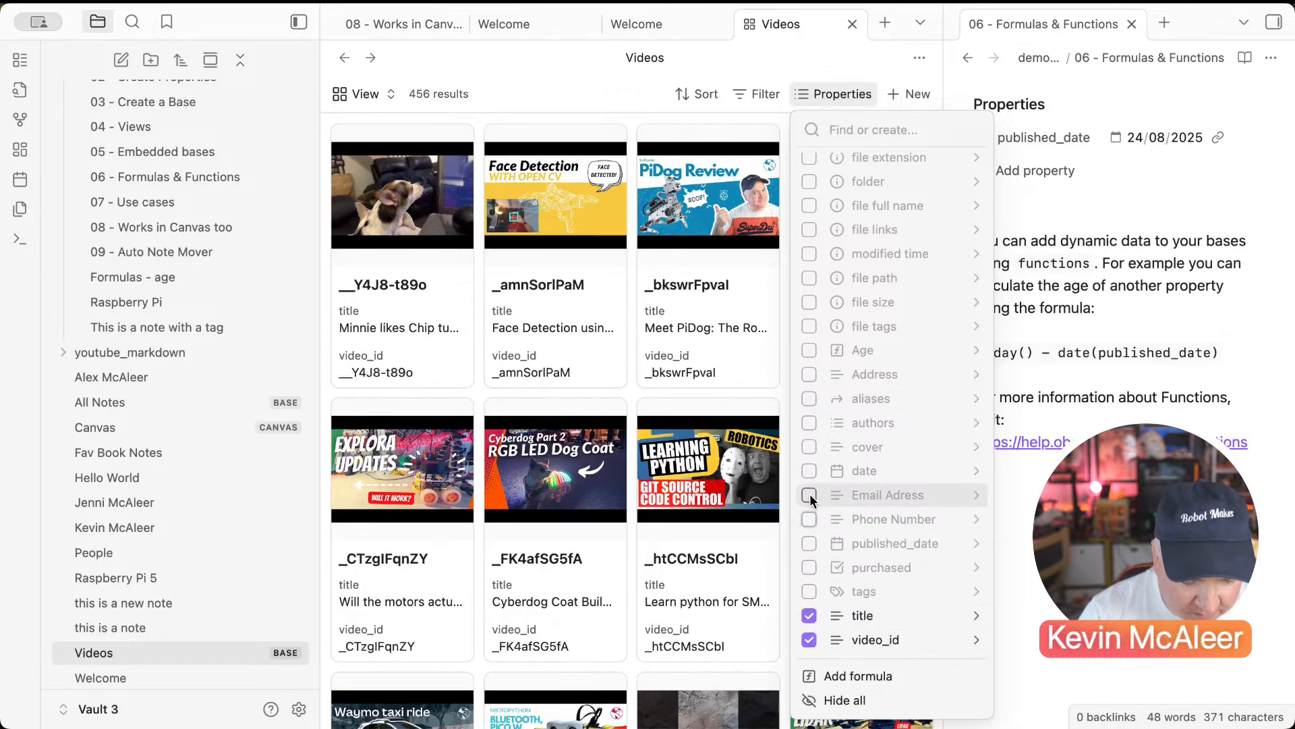
left_click(811, 550)
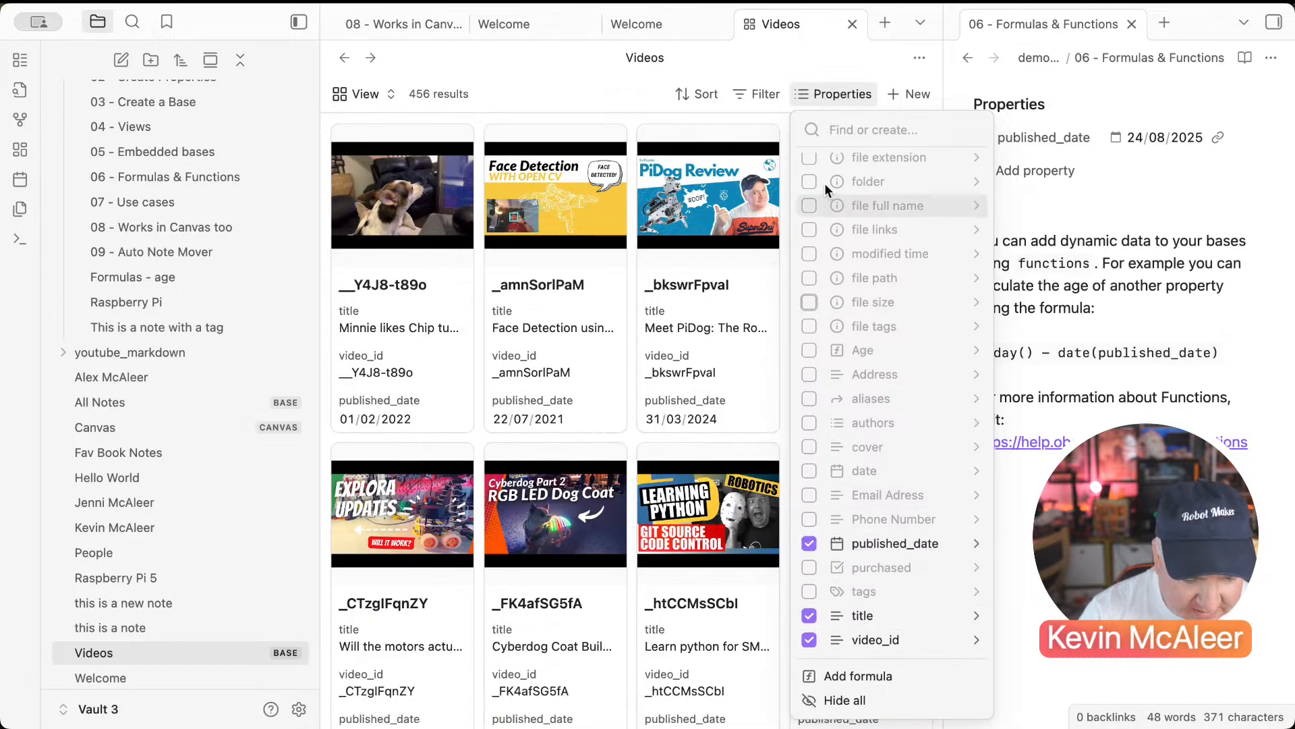
scroll(825, 184, "up", 4)
left_click(811, 166)
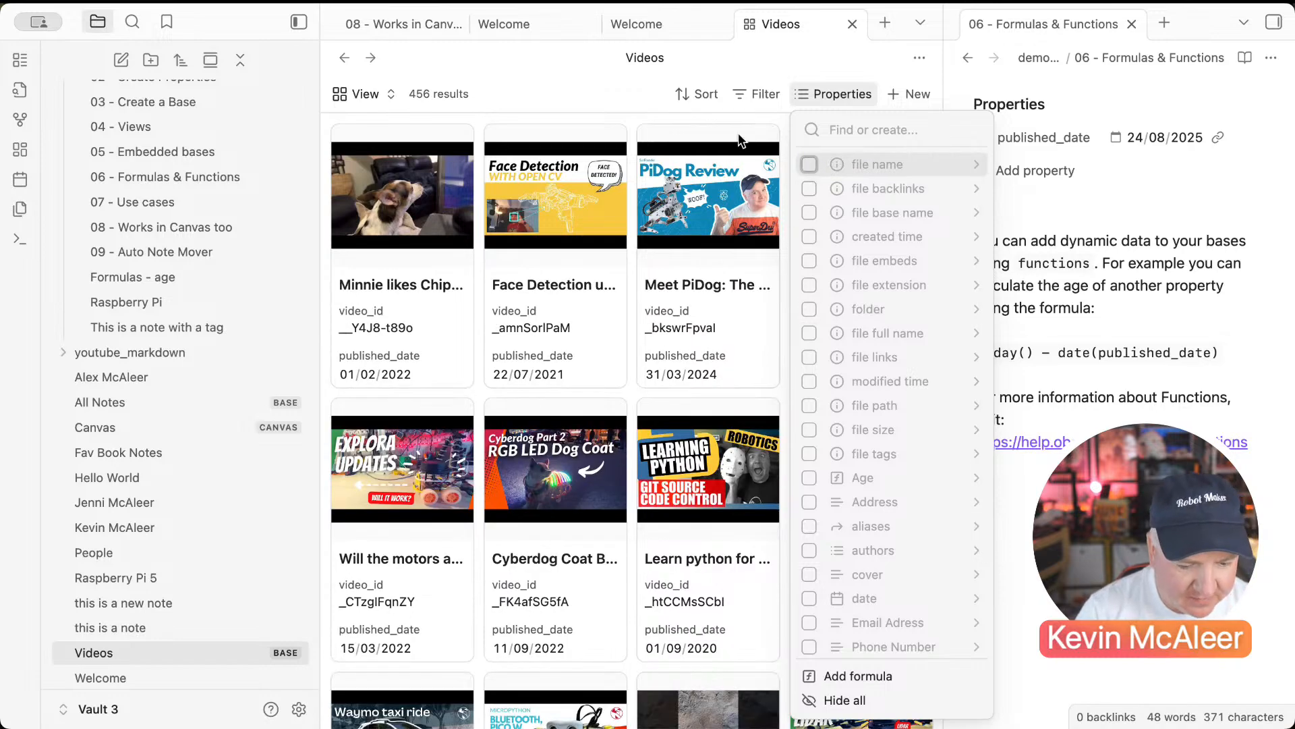
left_click(616, 98)
Step: Shrink the card size slightly for a denser grid and scroll through the cards
left_click(365, 94)
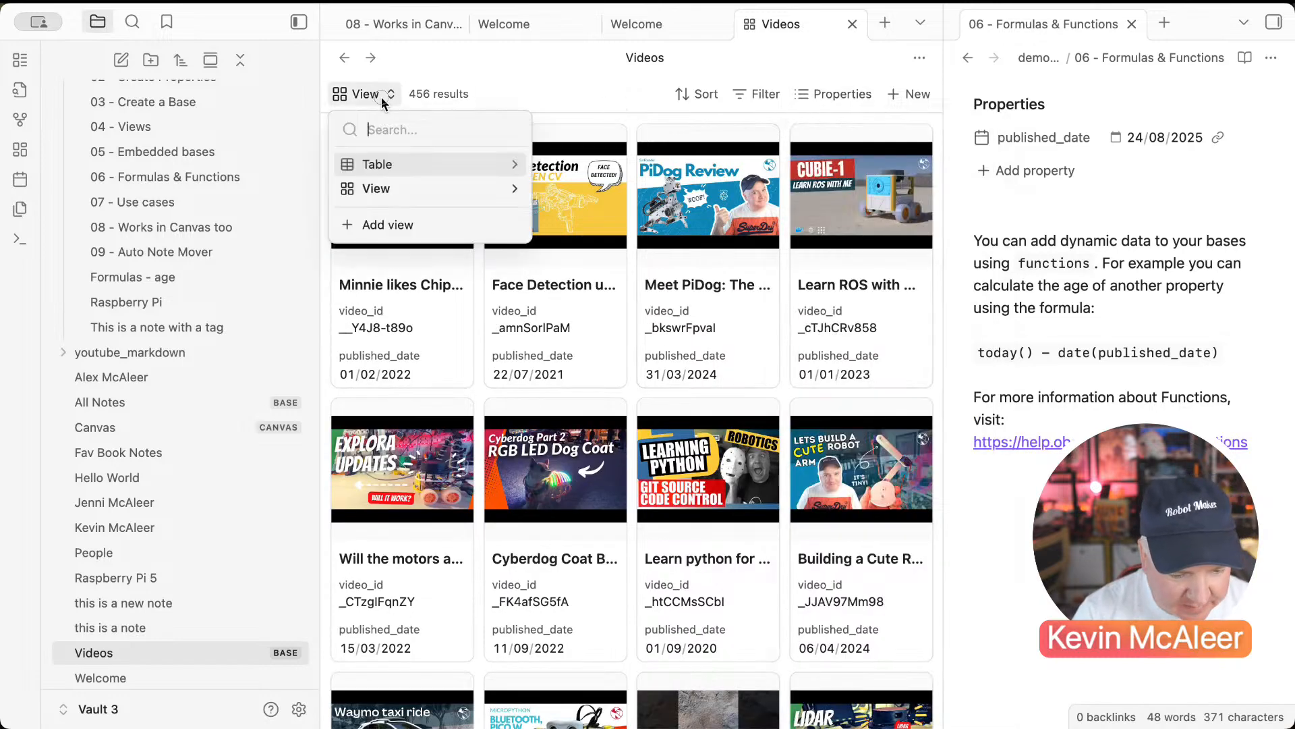
left_click(515, 189)
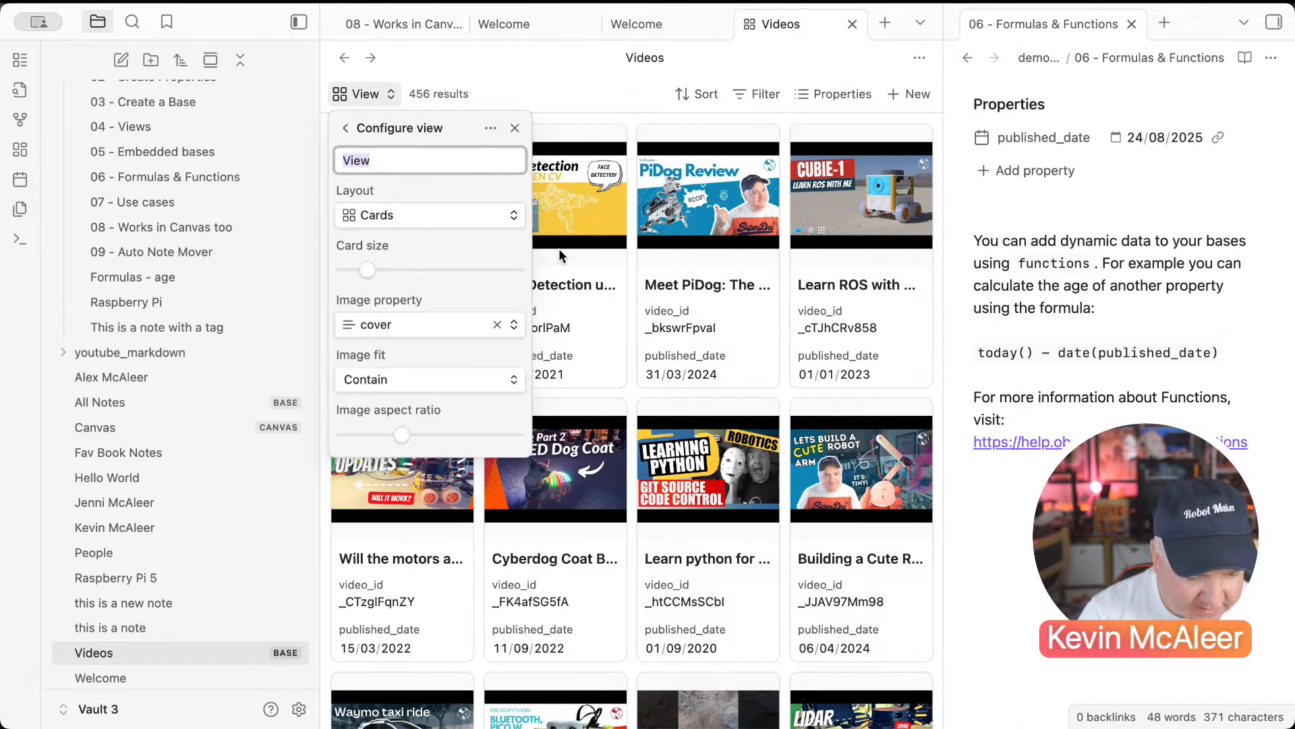
left_click_drag(367, 269, 376, 270)
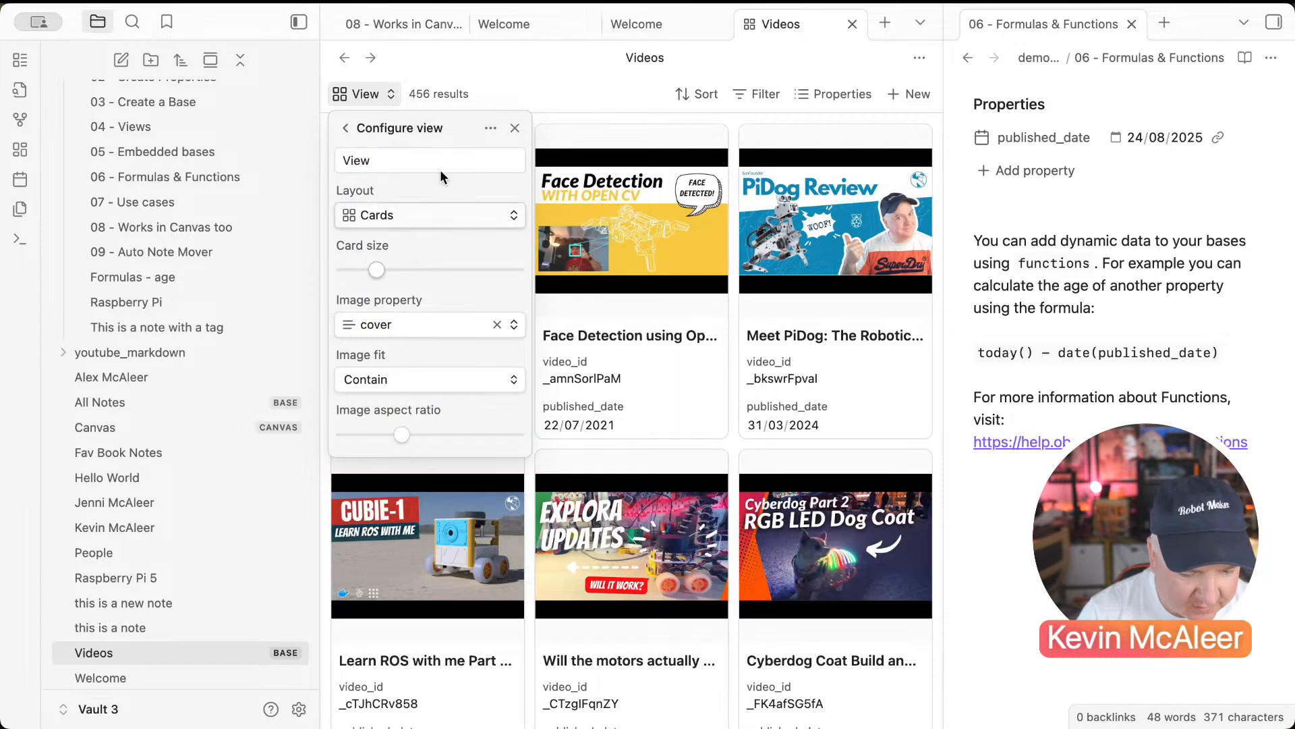
left_click(485, 85)
scroll(693, 361, "down", 5)
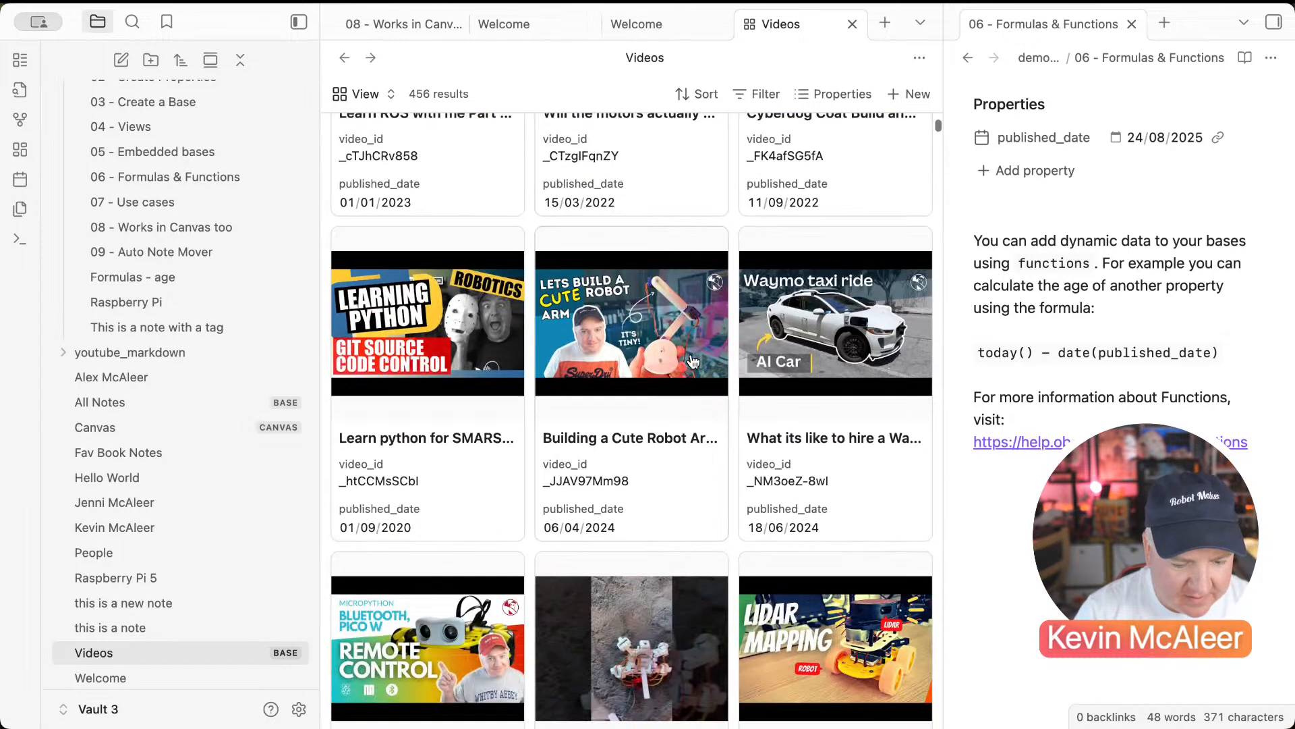
scroll(693, 361, "up", 4)
scroll(693, 361, "up", 4)
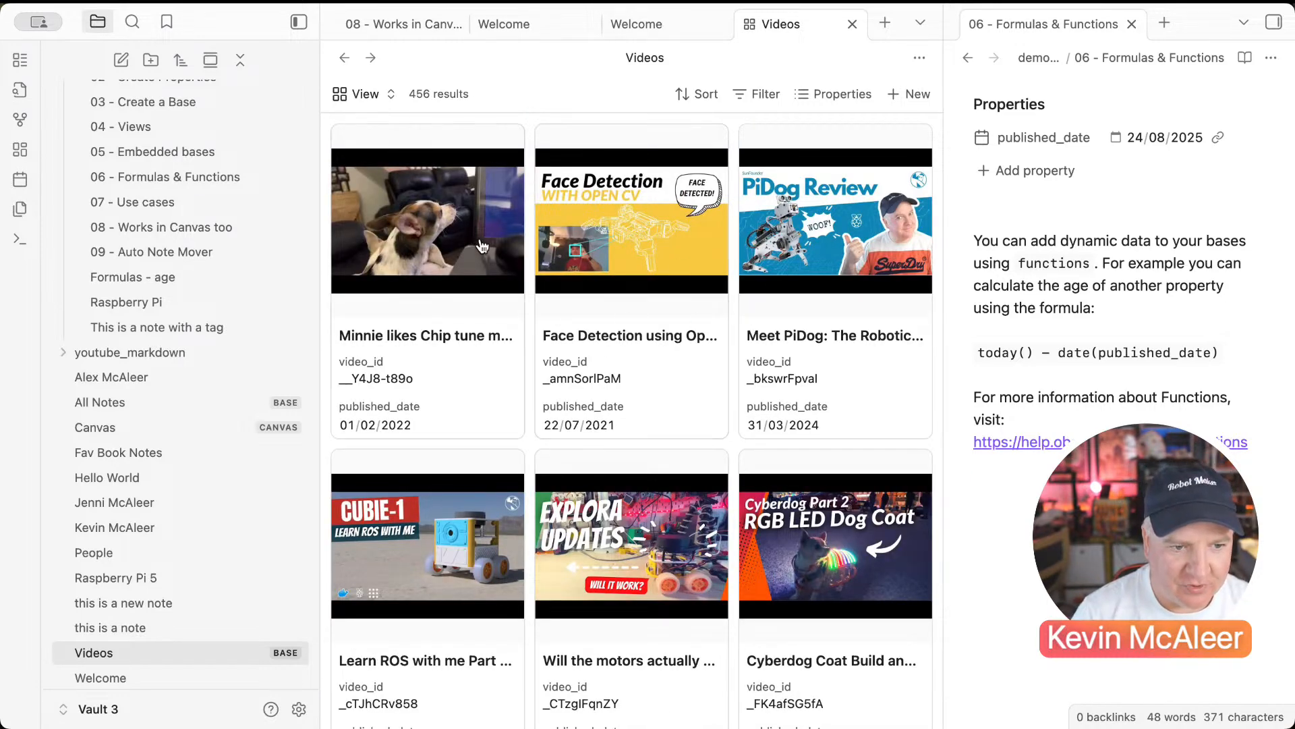
scroll(523, 356, "down", 20)
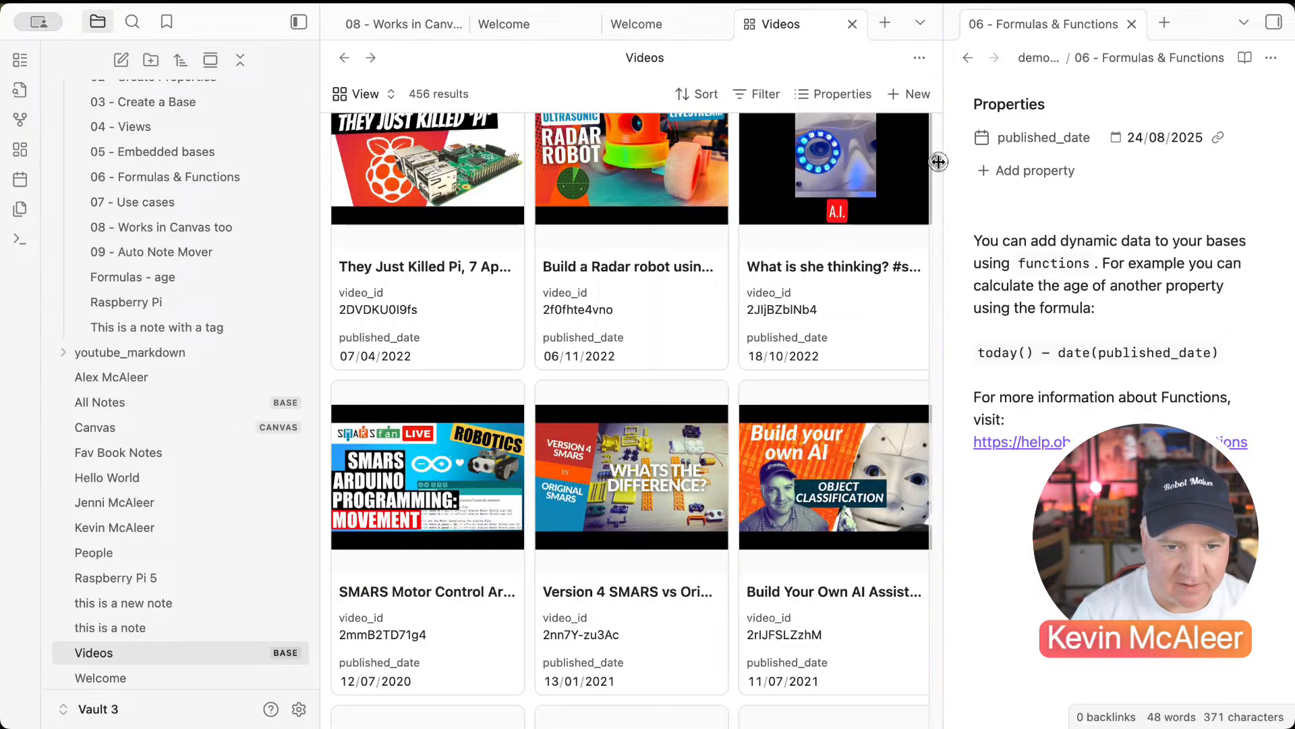
left_click_drag(938, 162, 937, 721)
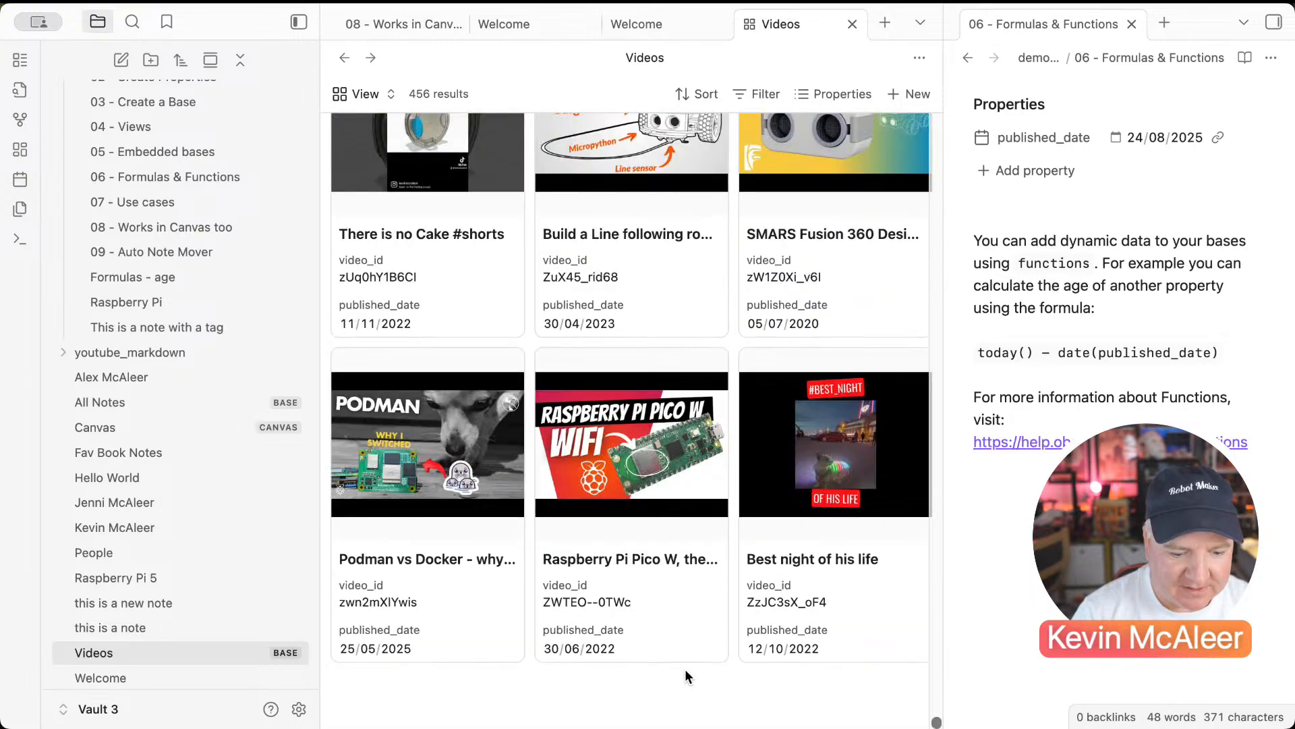
left_click(706, 92)
Step: Sort the cards by published_date, New to old
left_click(765, 133)
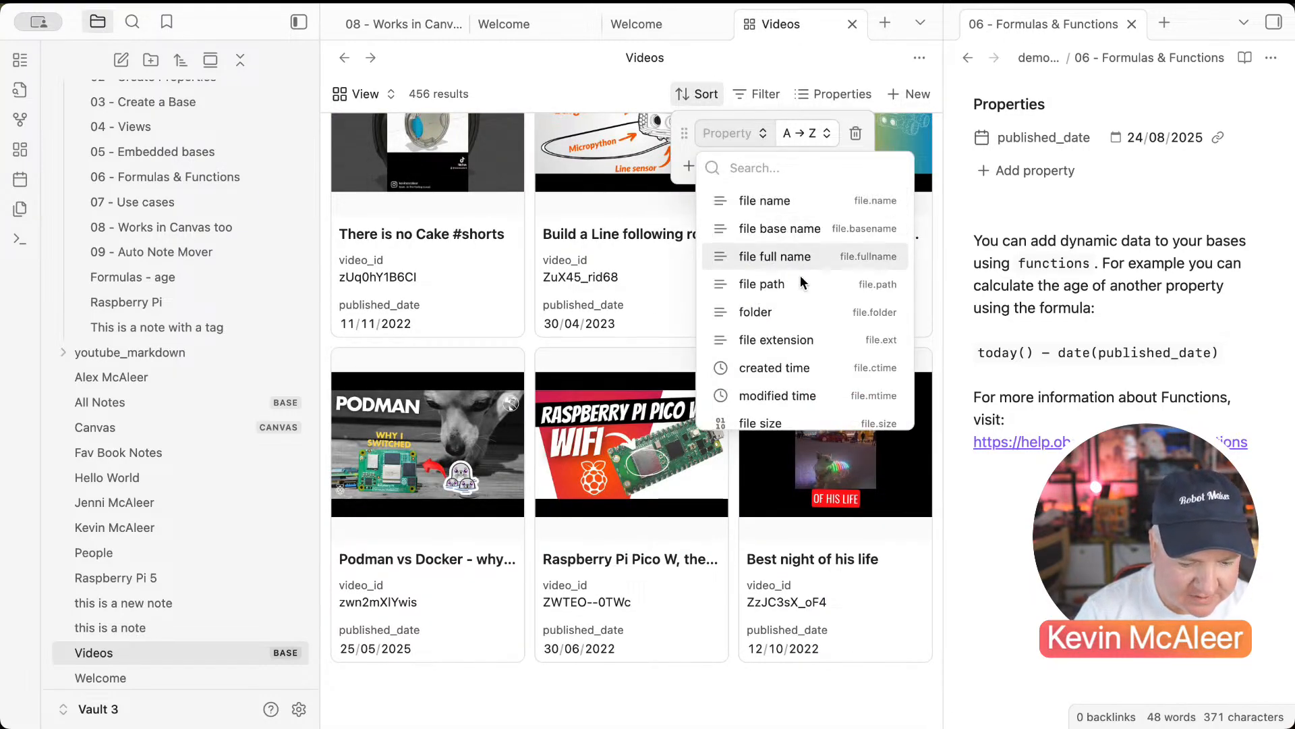
scroll(800, 345, "down", 5)
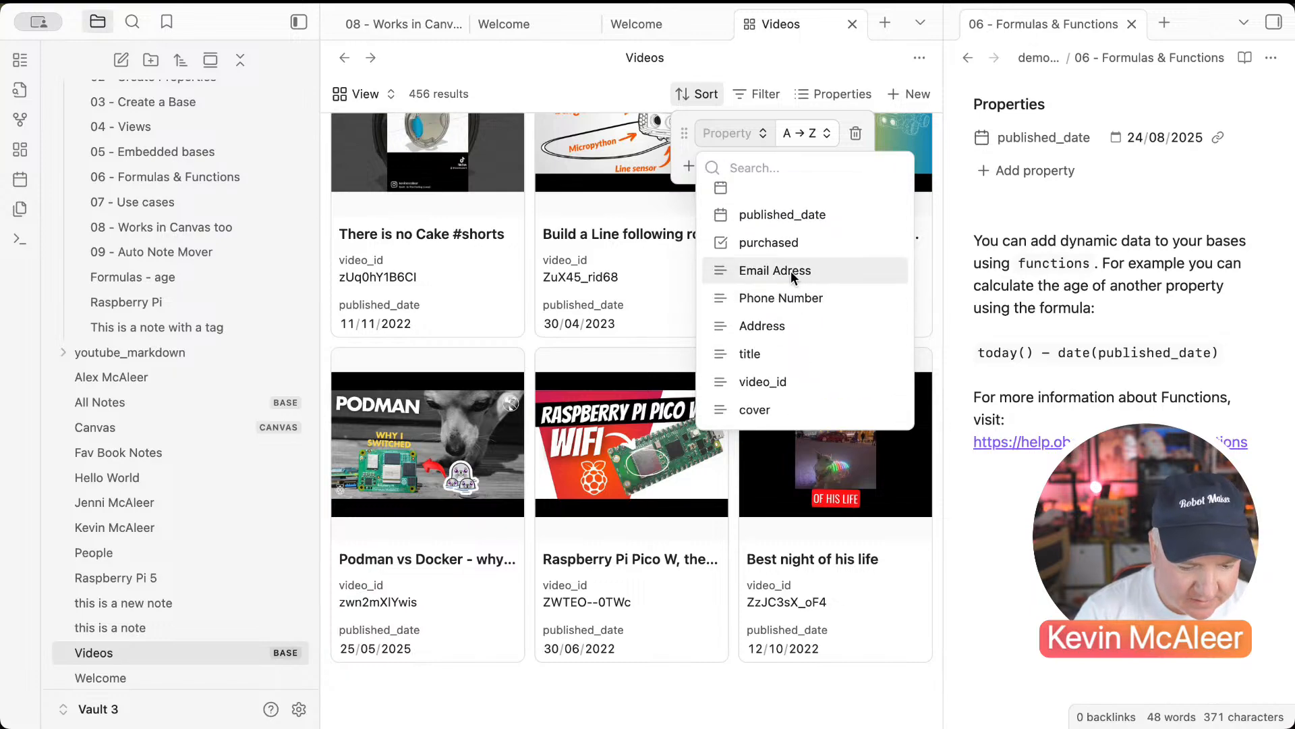
left_click(791, 218)
left_click(622, 105)
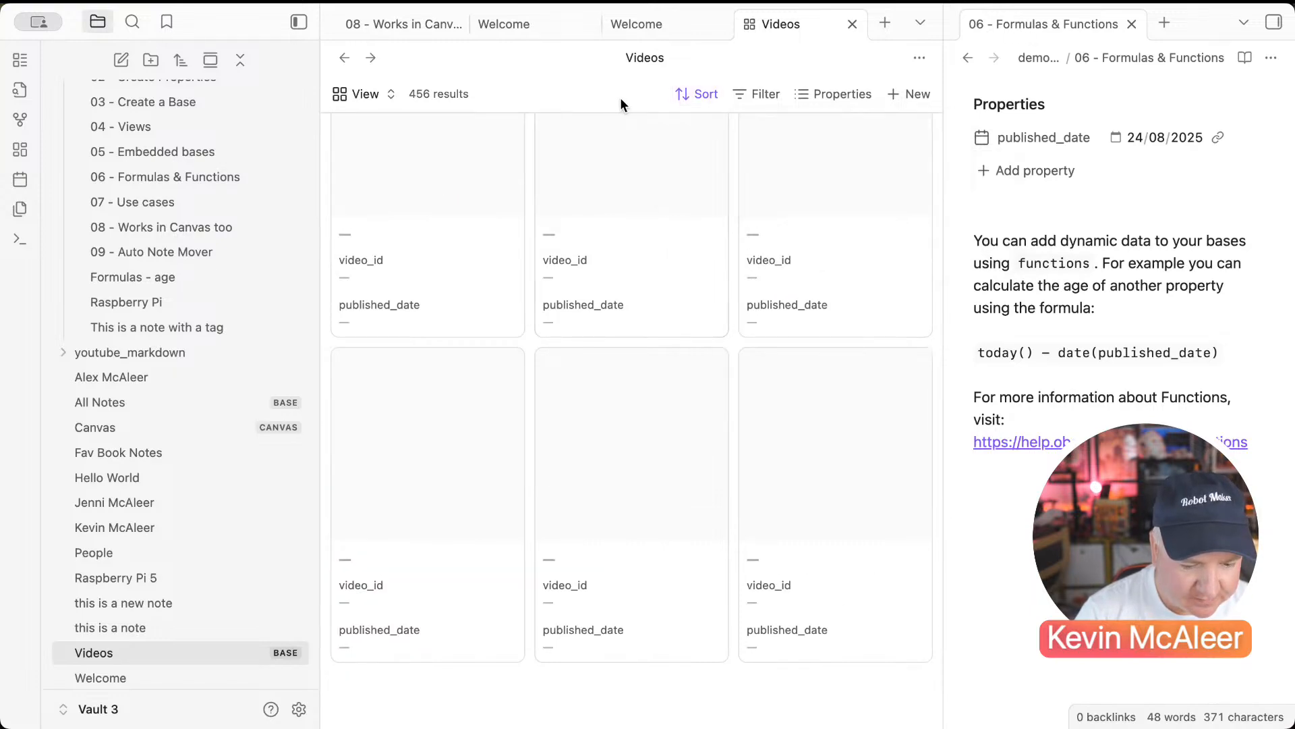
left_click(709, 93)
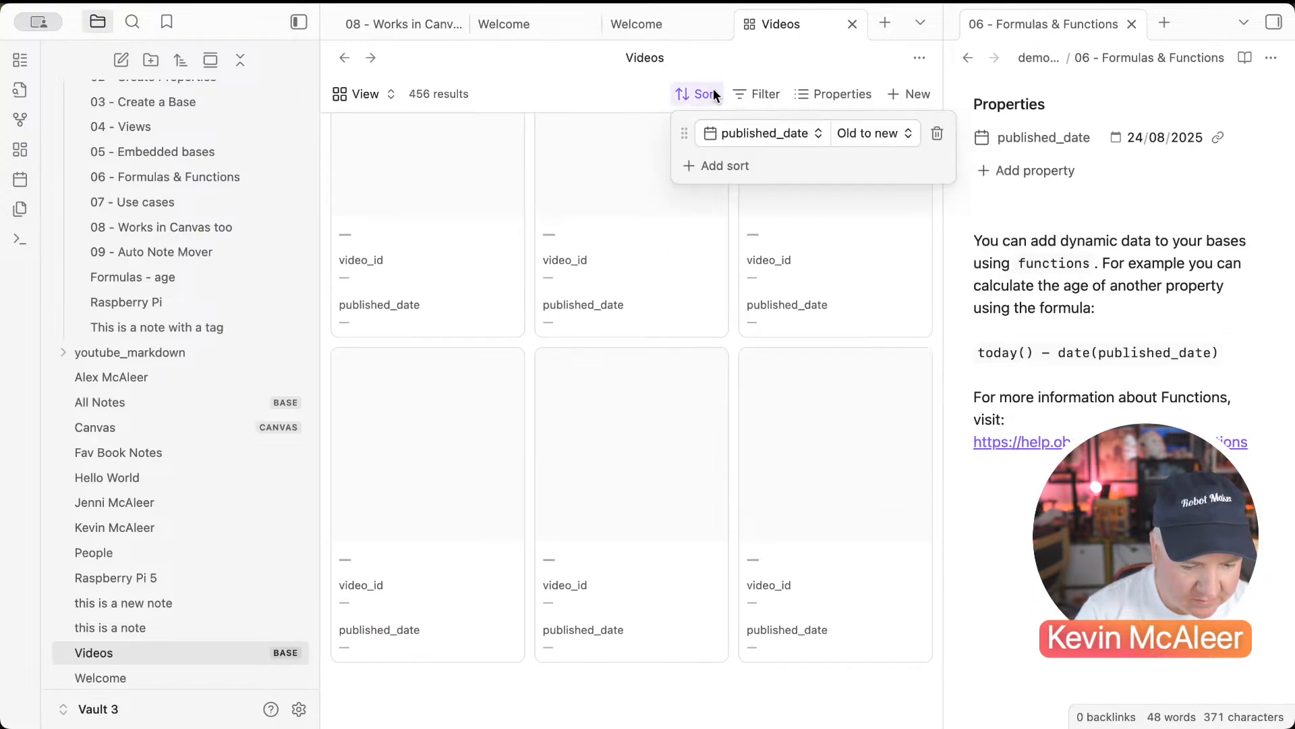
left_click(863, 139)
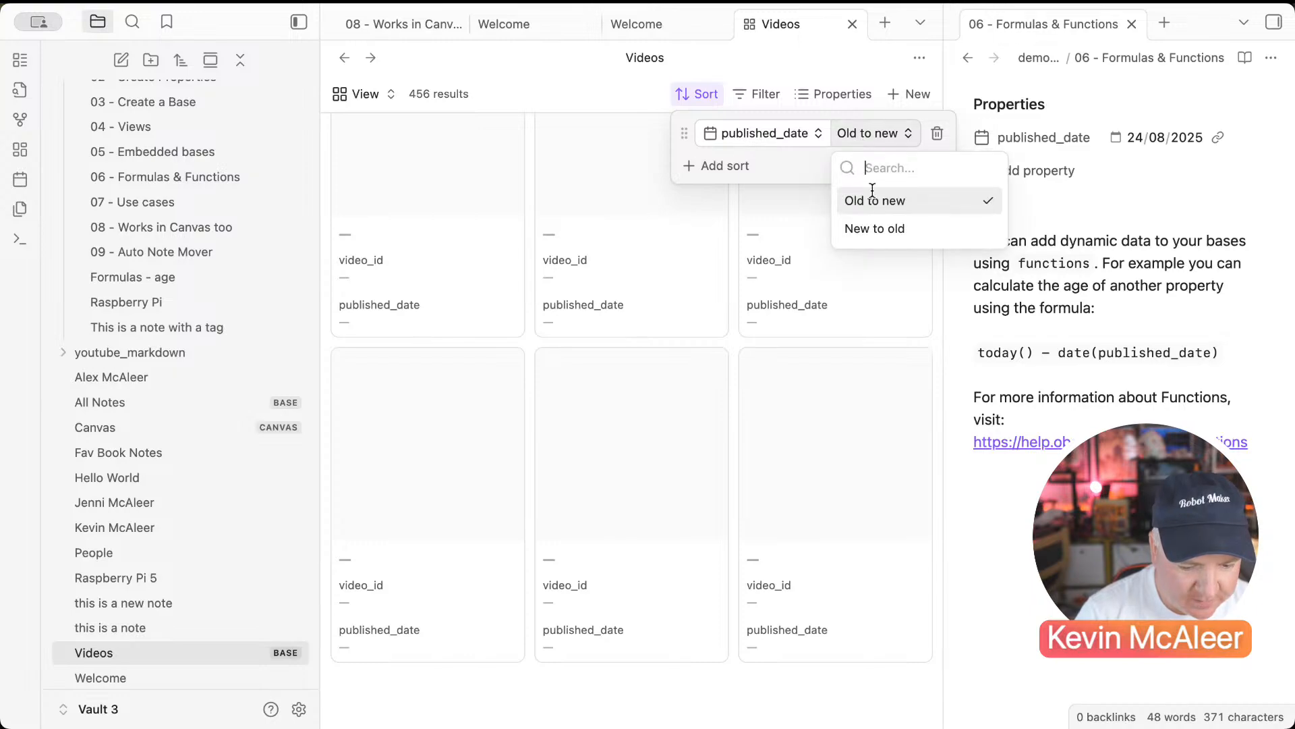
left_click(880, 223)
left_click(854, 209)
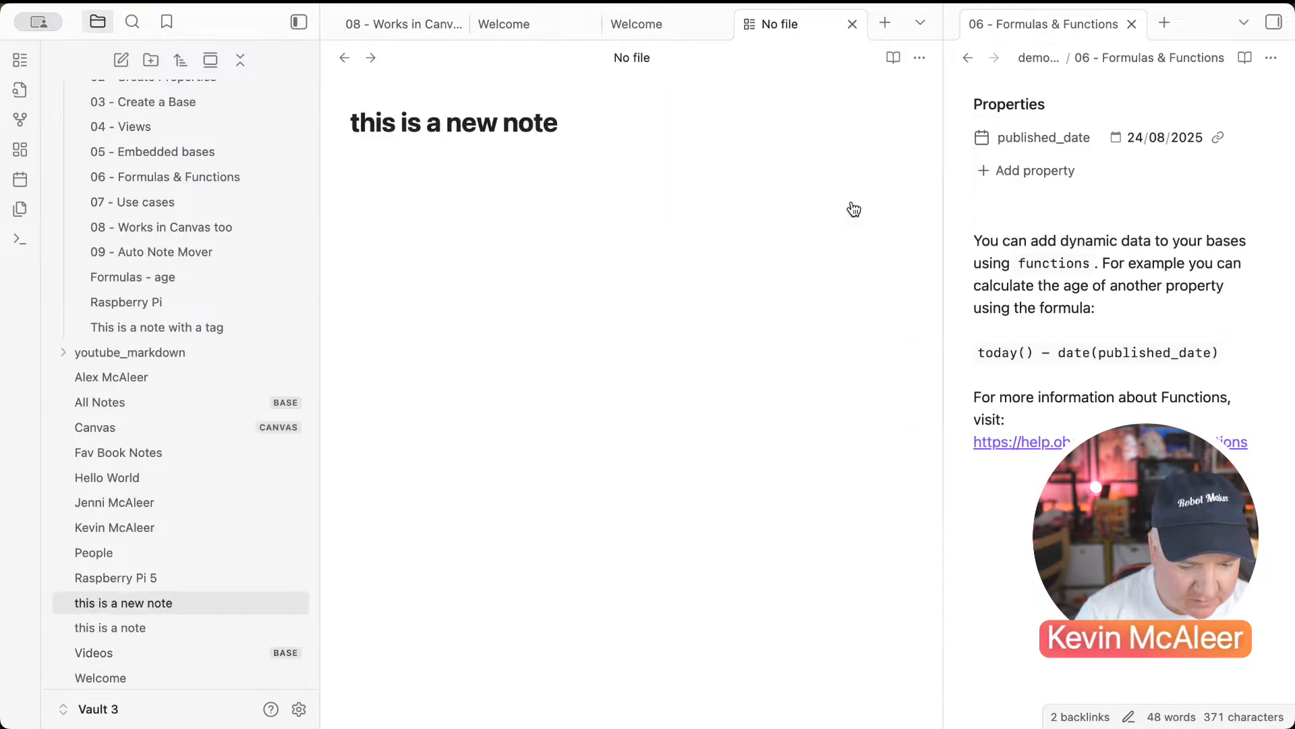
Step: Scroll through the sorted cards, briefly view the 06 - Formulas & Functions note, and return
left_click(344, 57)
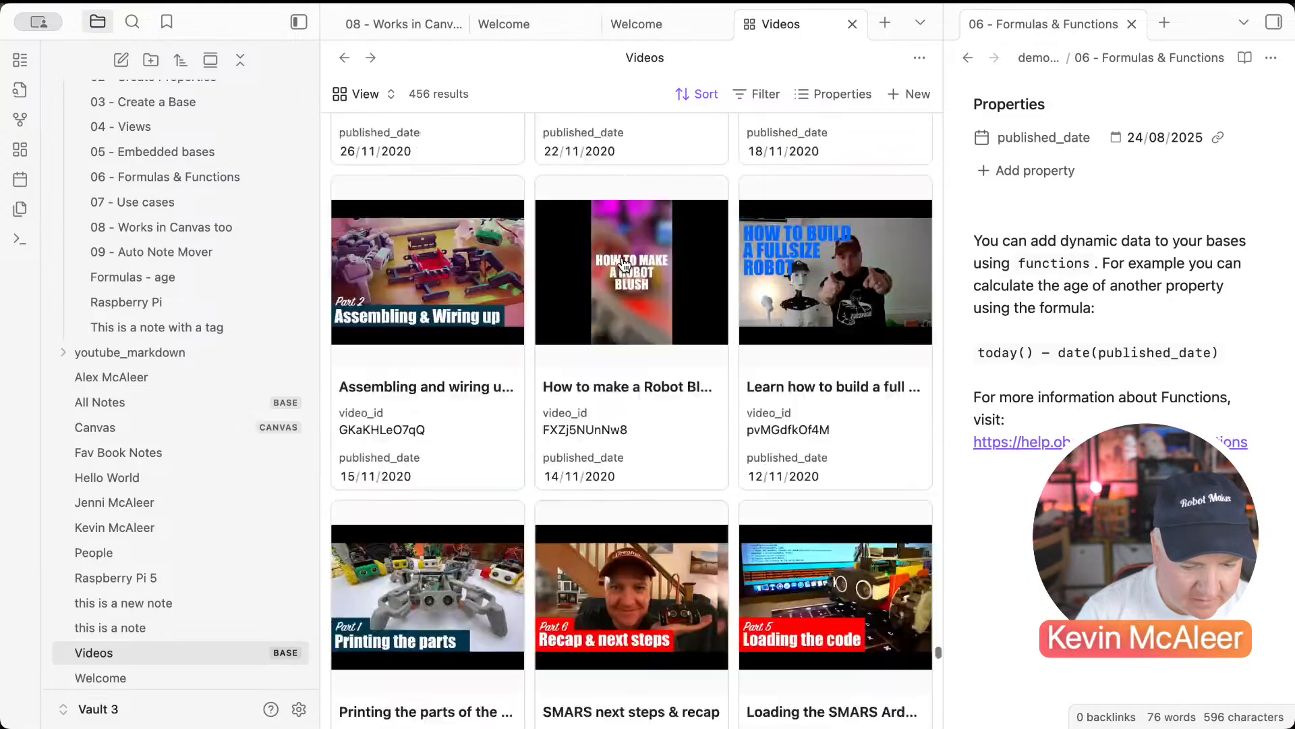
scroll(624, 264, "up", 20)
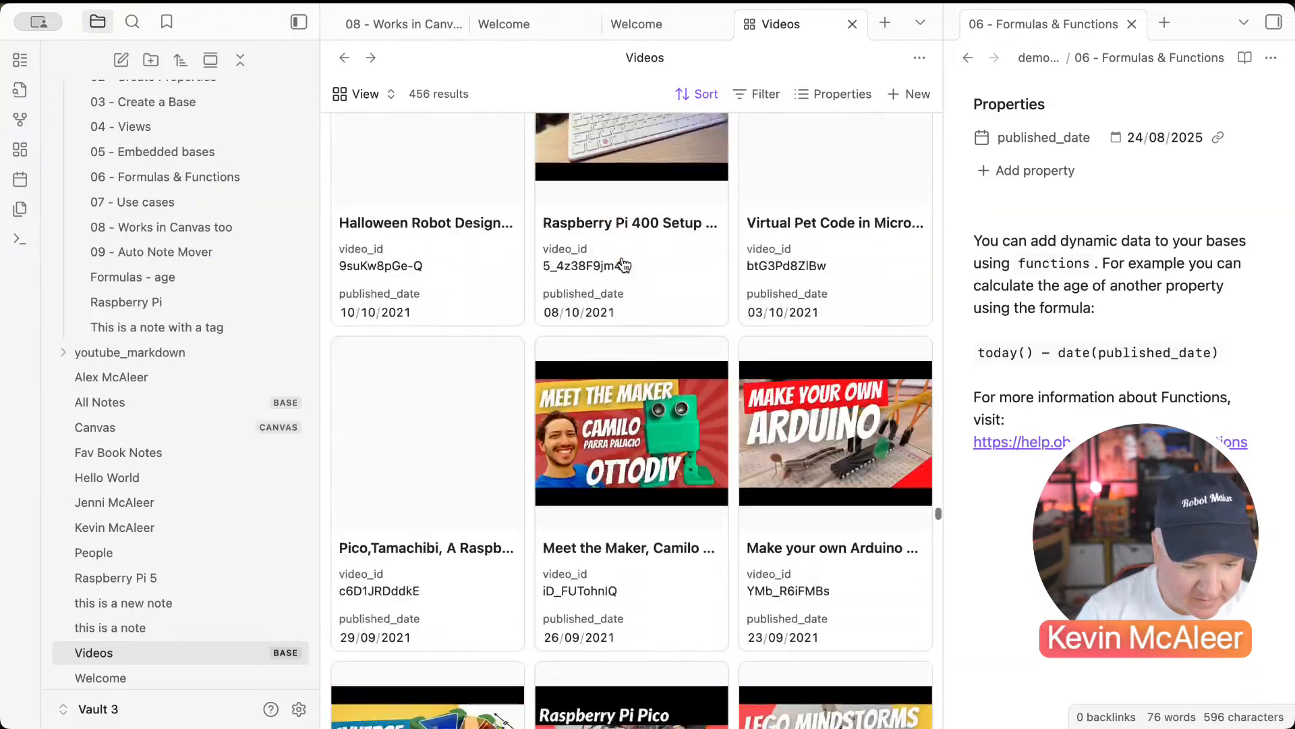
scroll(623, 265, "up", 20)
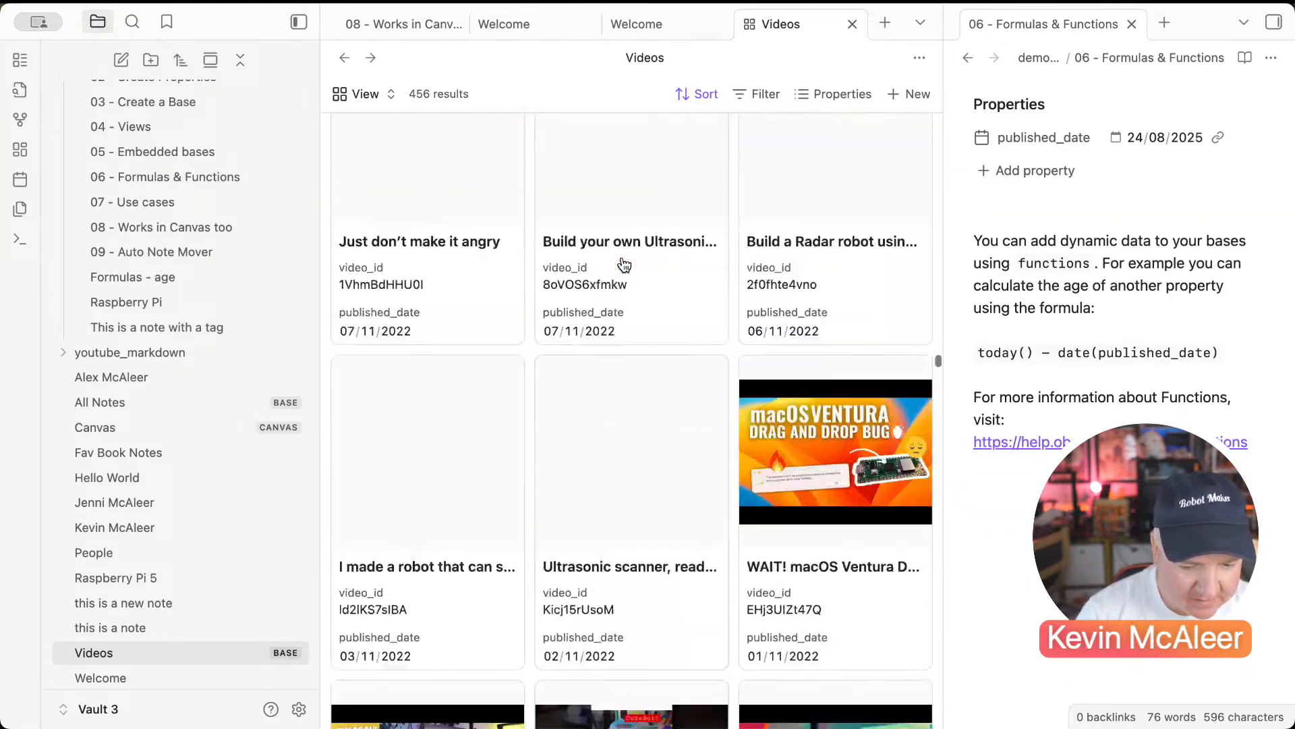
scroll(622, 260, "up", 10)
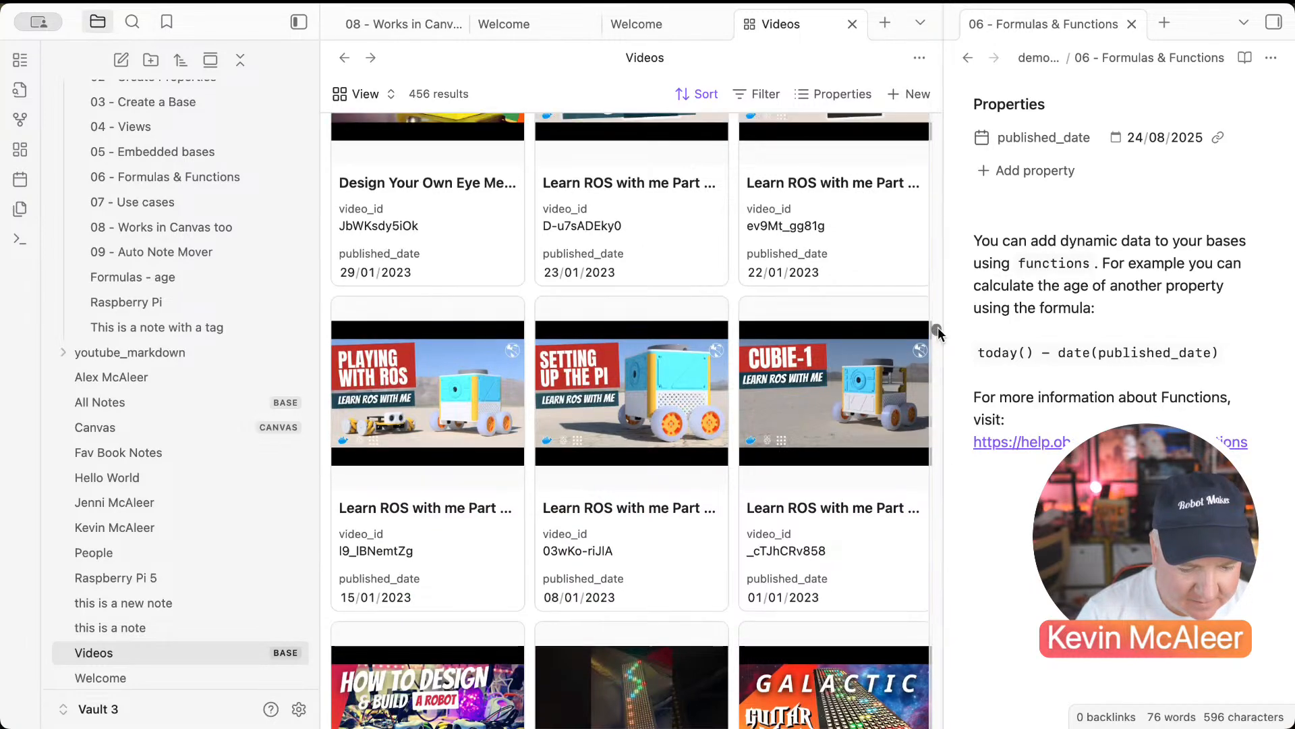
left_click_drag(938, 327, 942, 35)
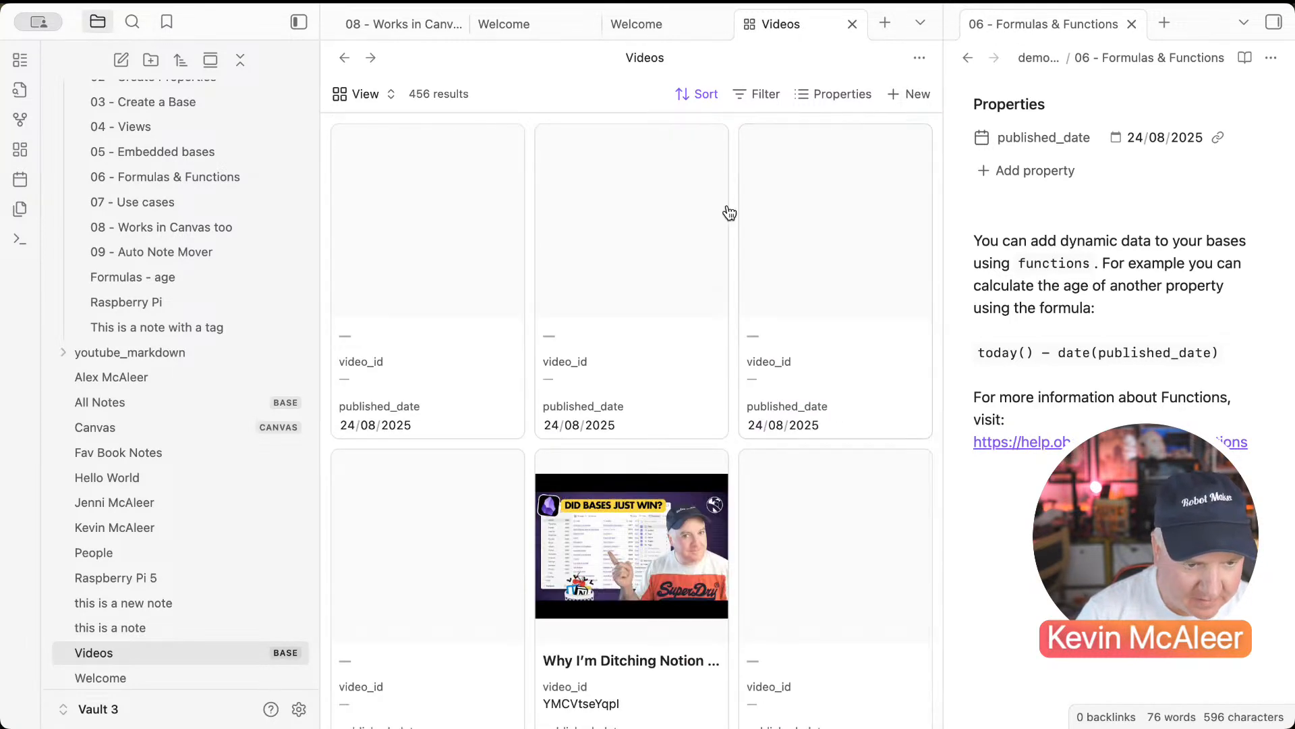
scroll(586, 311, "down", 2)
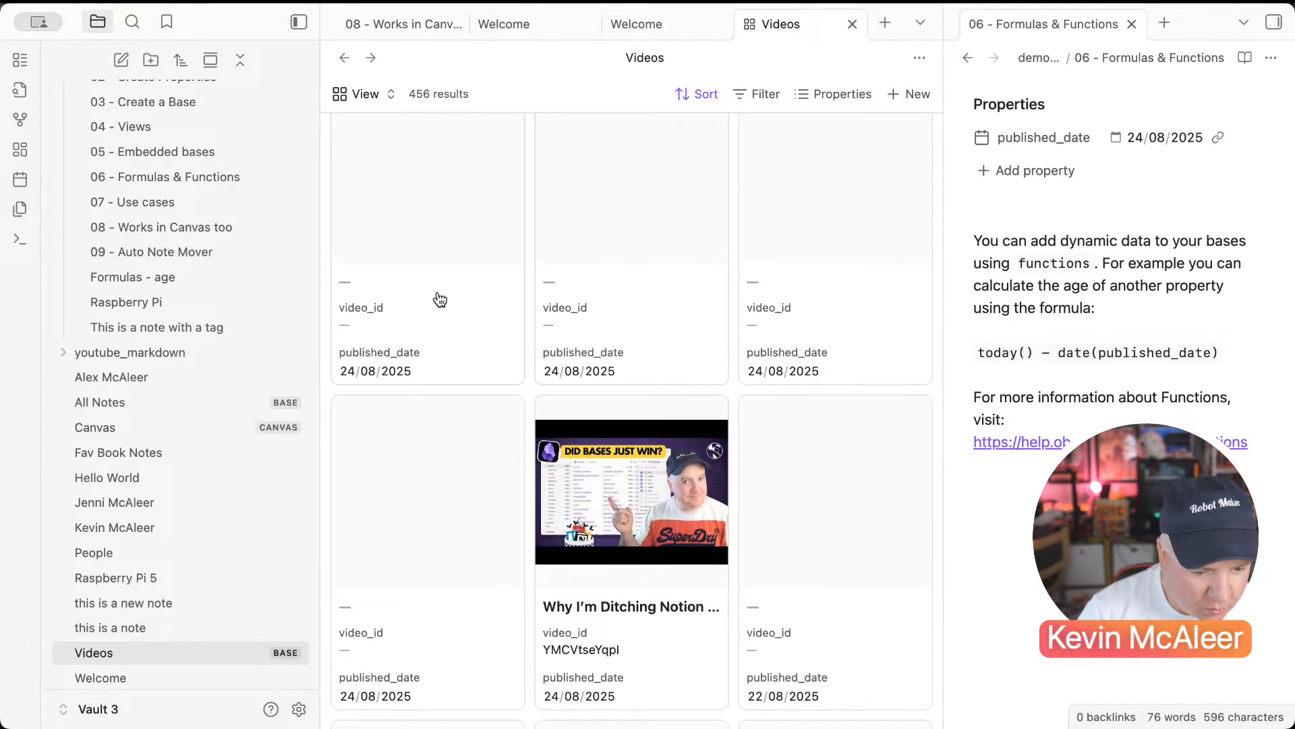
left_click(453, 317)
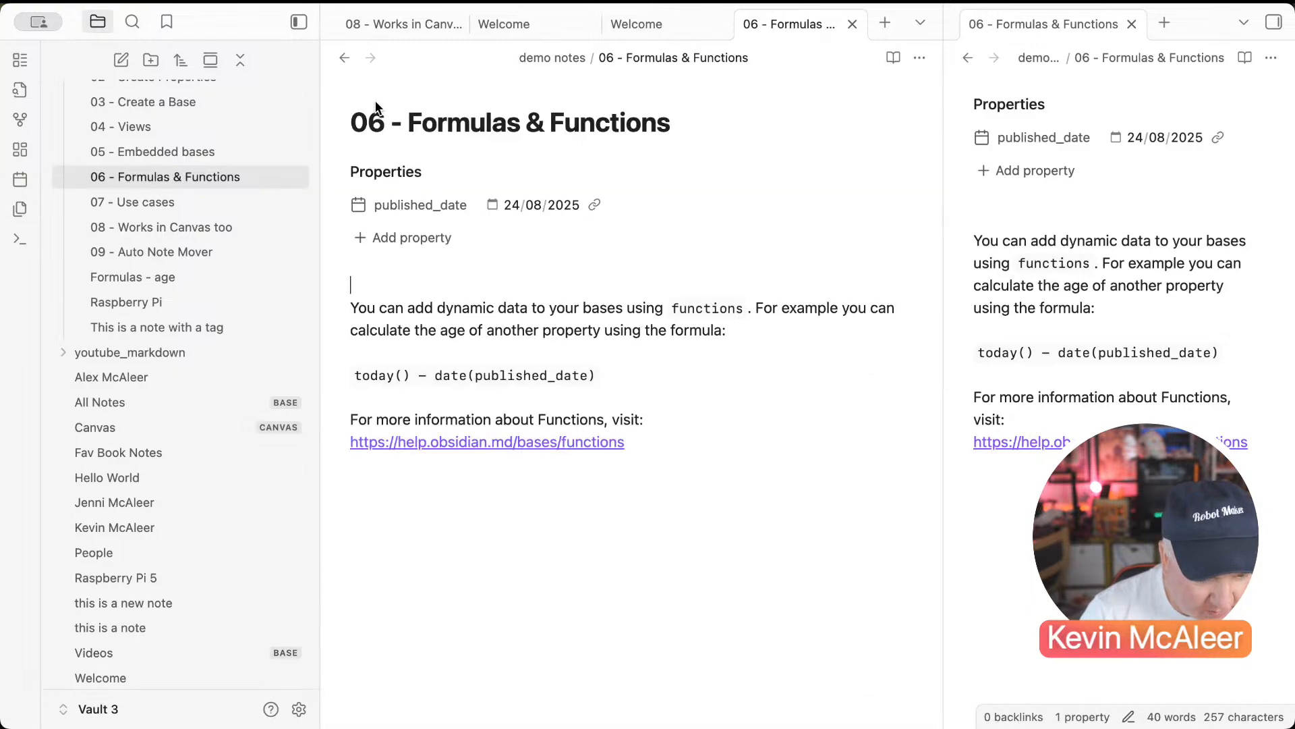
left_click(344, 57)
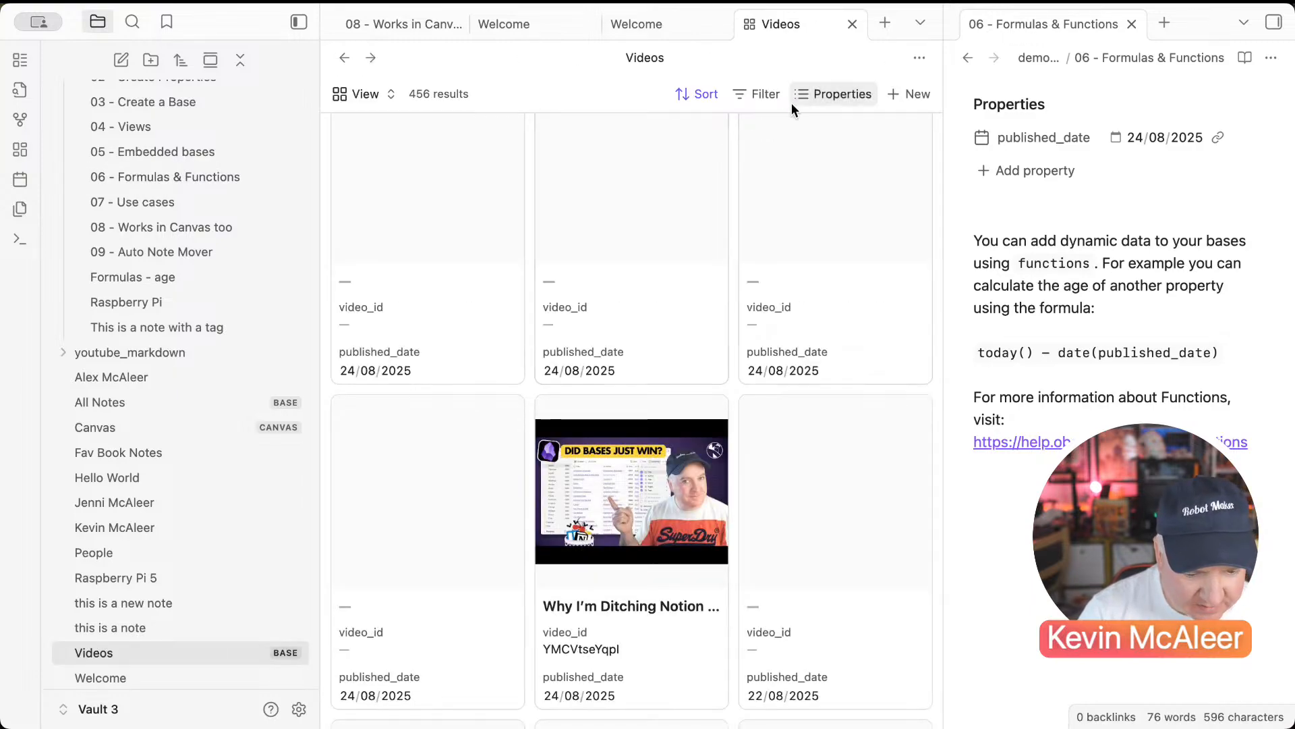
left_click(756, 93)
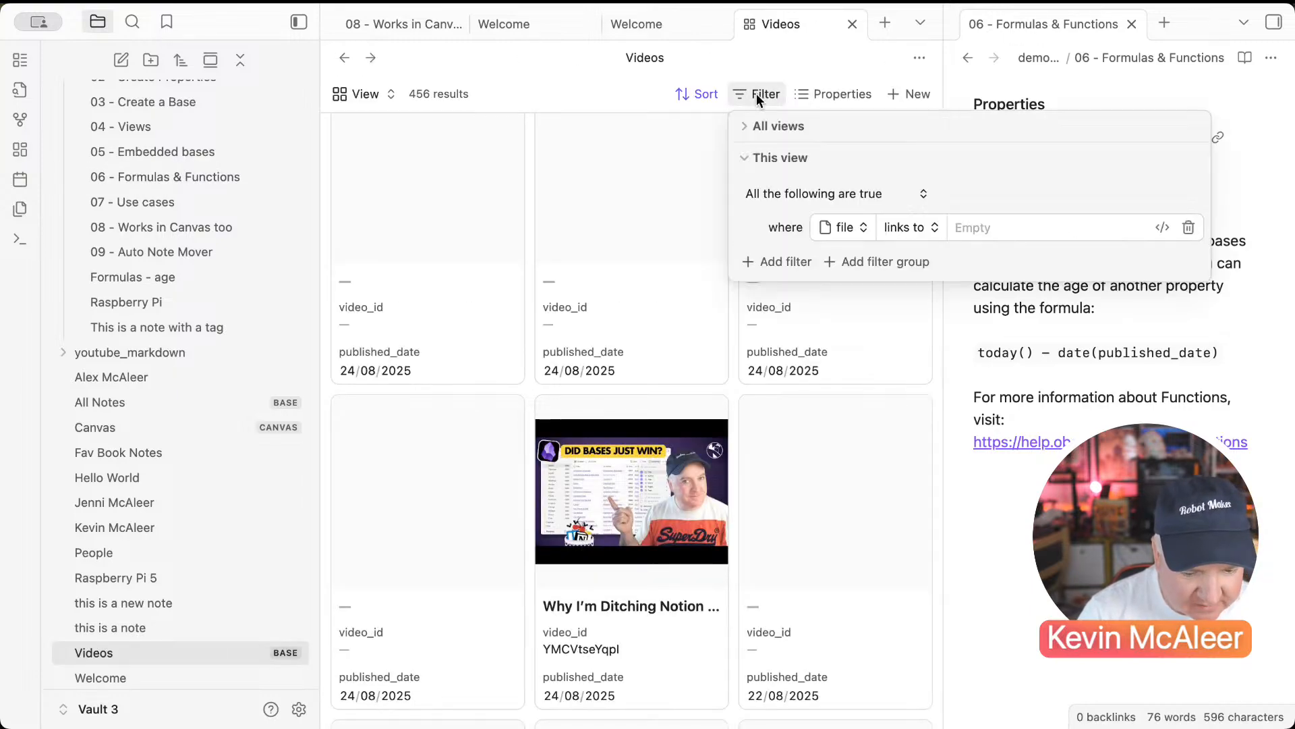
Step: Filter all views to notes with tag youtube and browse the 430 resulting cards
left_click(748, 128)
left_click(908, 196)
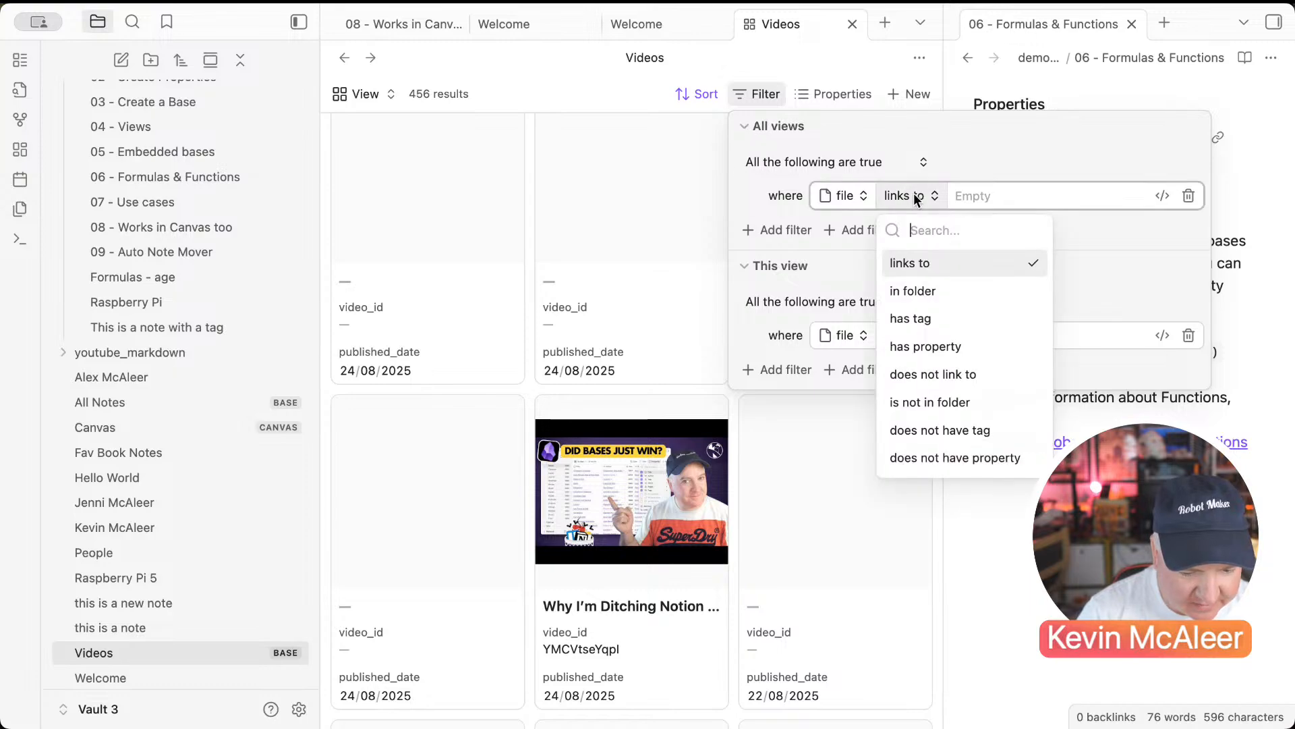
left_click(925, 318)
scroll(1005, 438, "down", 5)
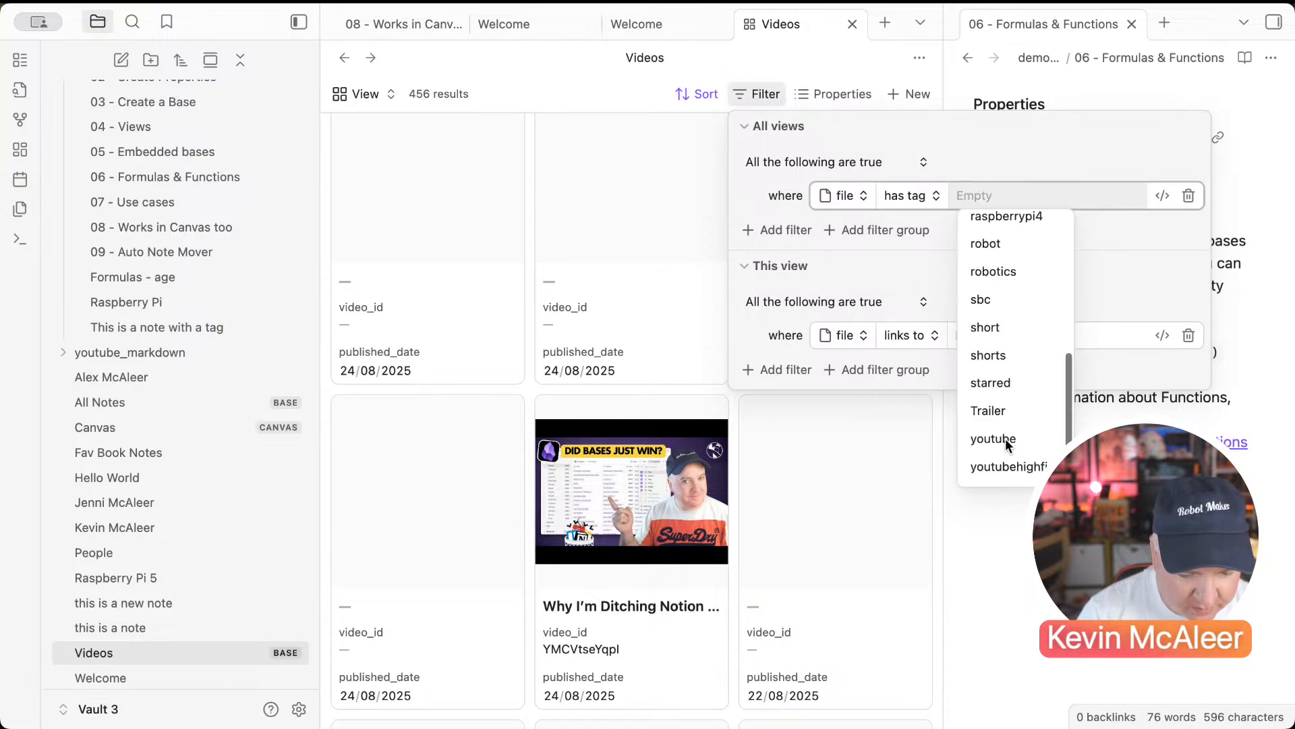
left_click(993, 437)
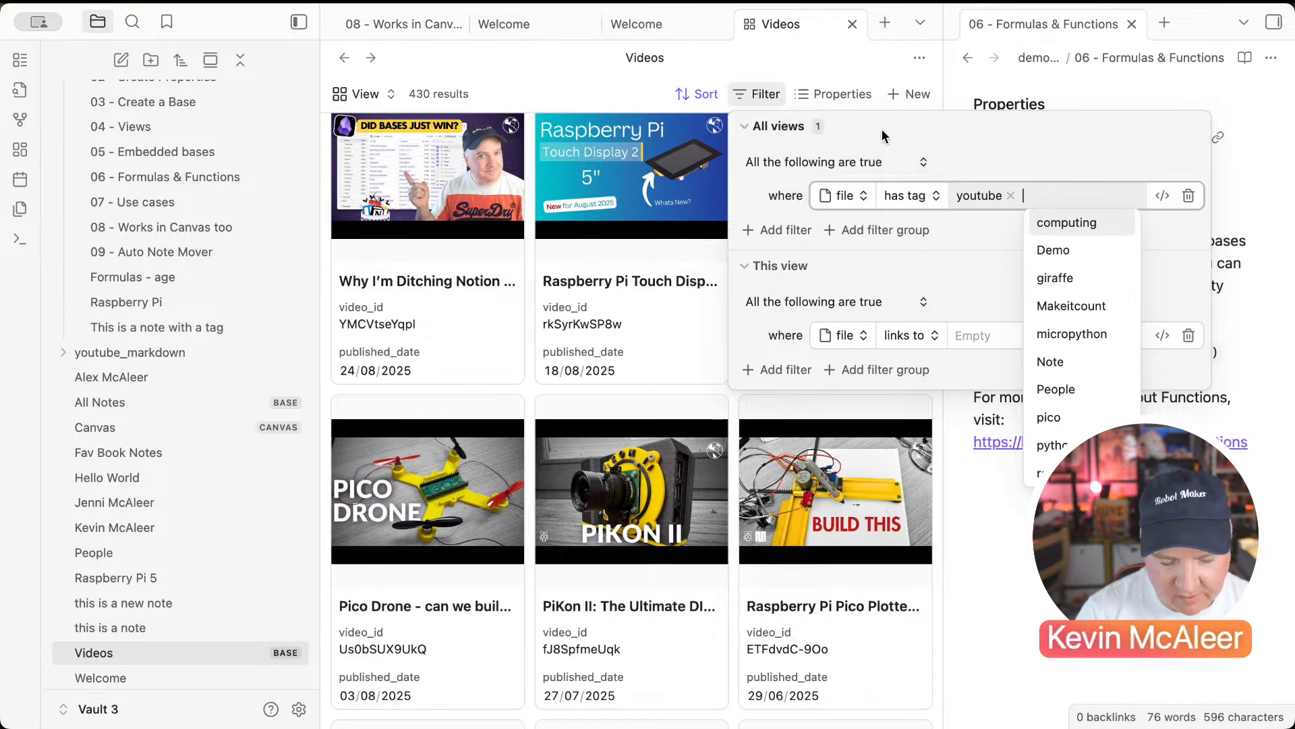
left_click(798, 54)
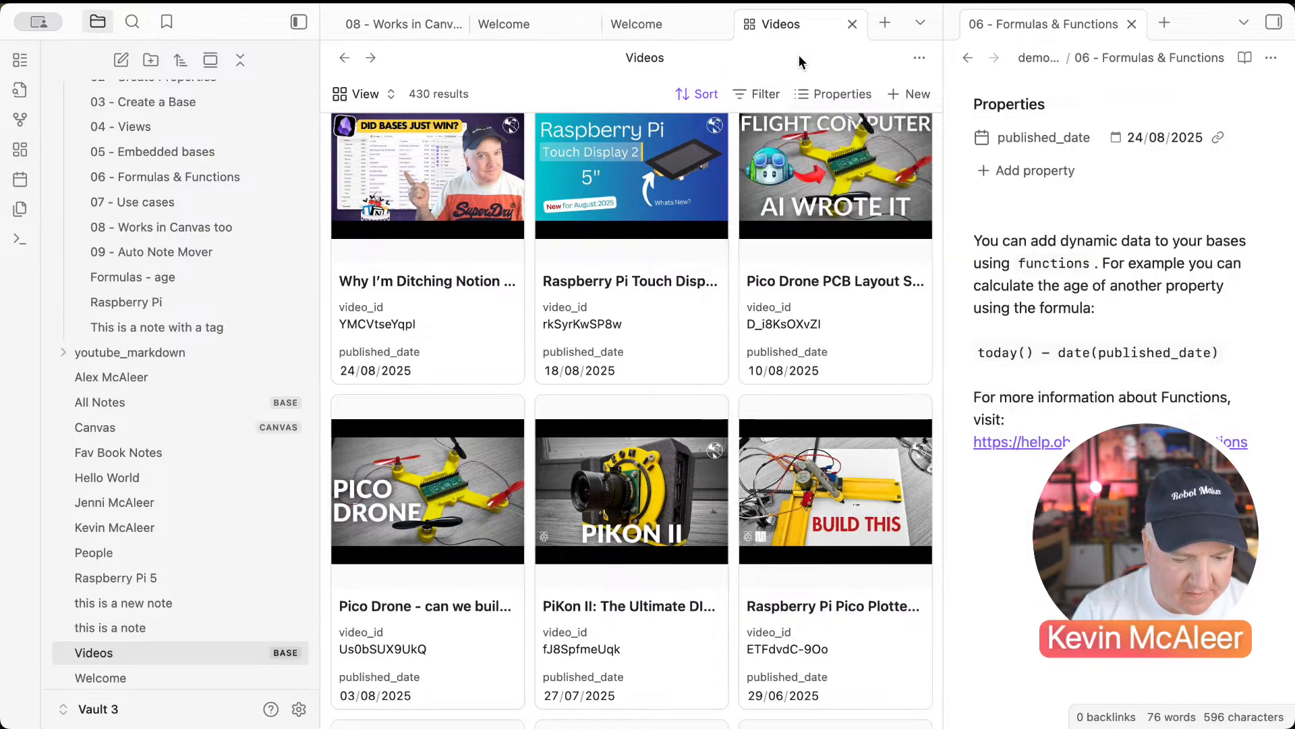
scroll(729, 317, "up", 1)
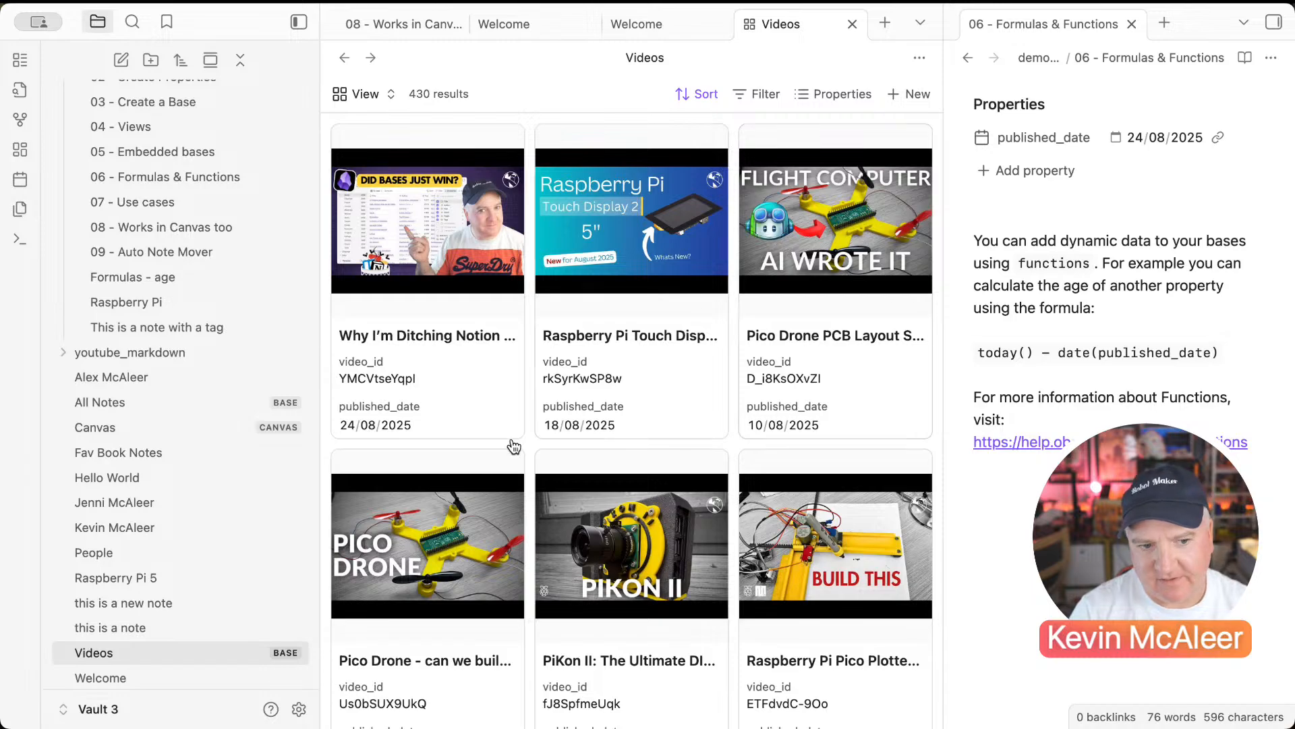
scroll(697, 576, "down", 5)
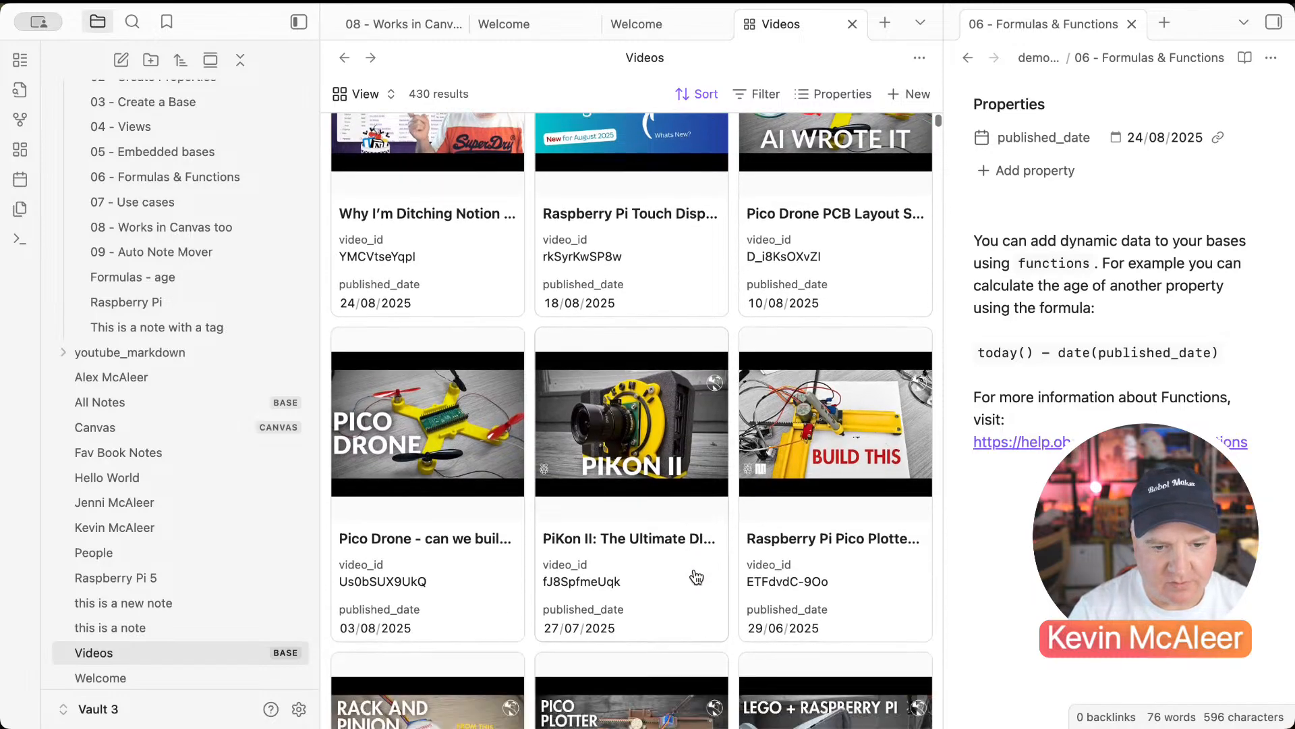
scroll(772, 500, "down", 3)
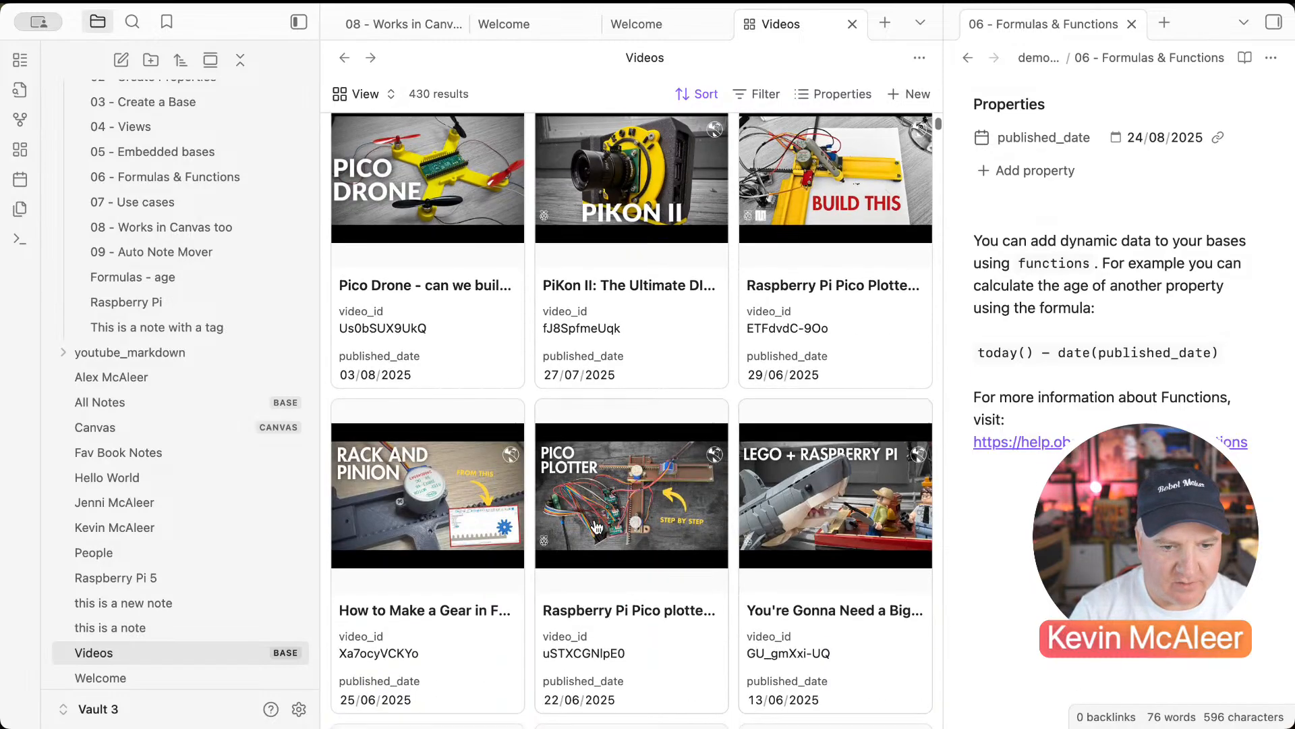
scroll(681, 547, "up", 7)
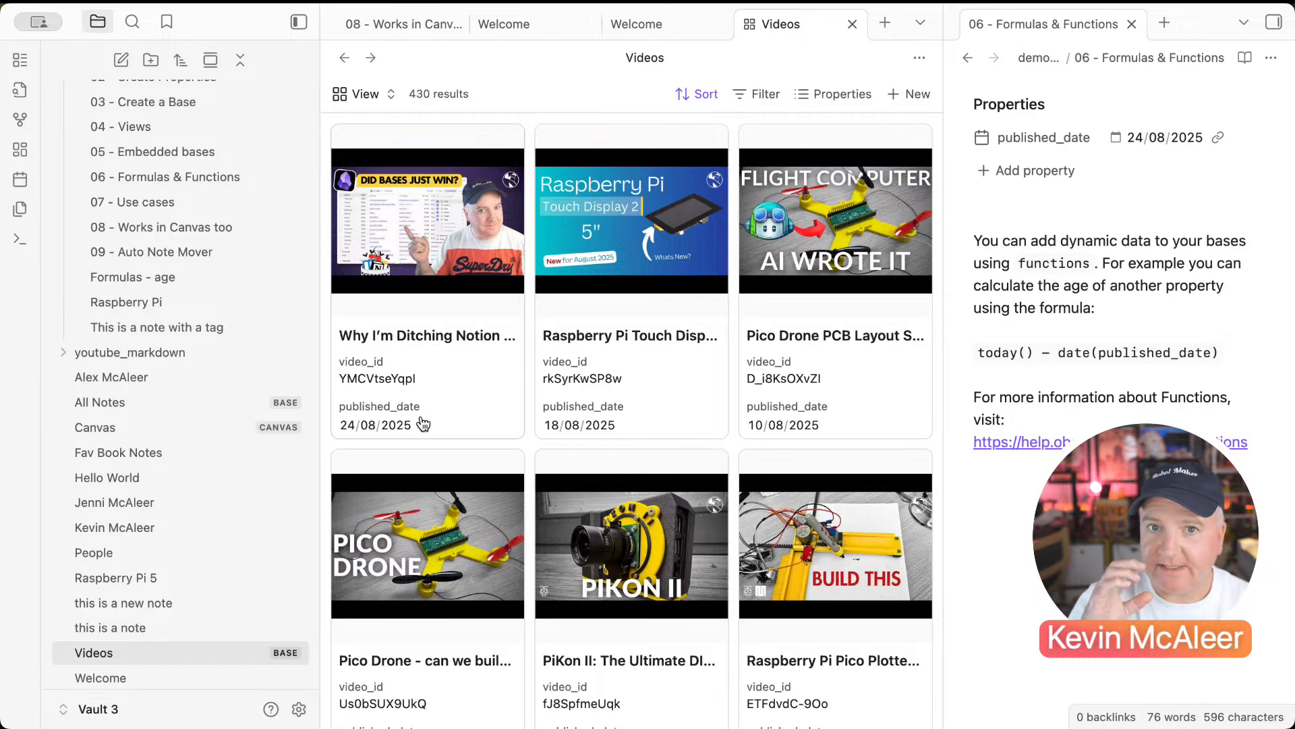
Step: Open the YMCVtseYqpI video note from its card and show 07 - Use cases in the right pane
left_click(480, 395)
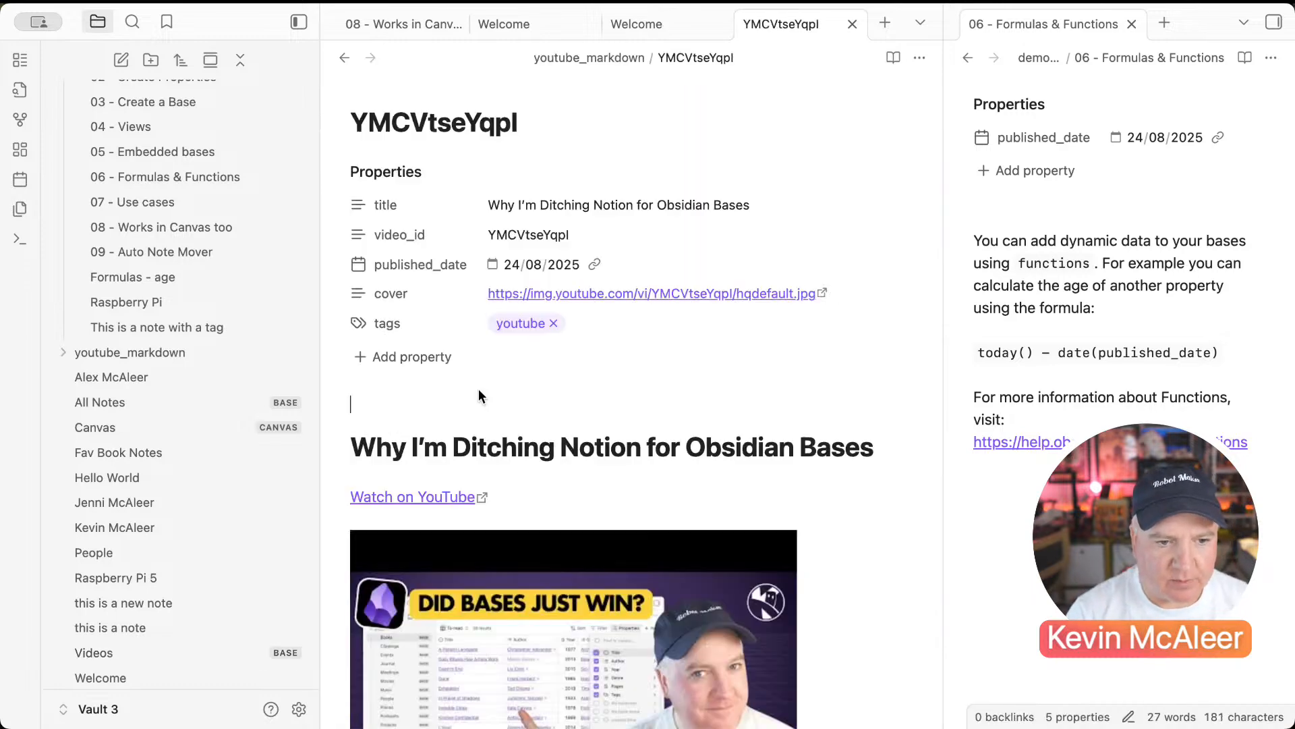
scroll(480, 390, "down", 7)
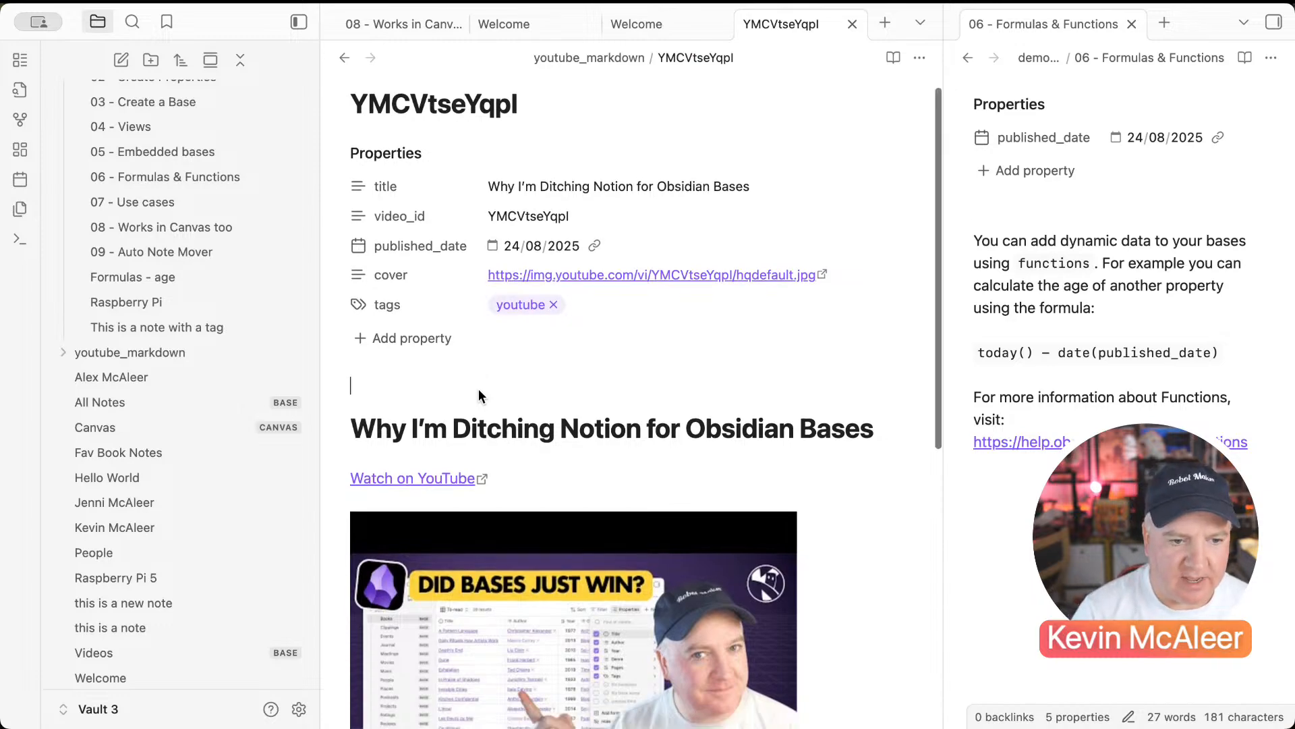
left_click(435, 484)
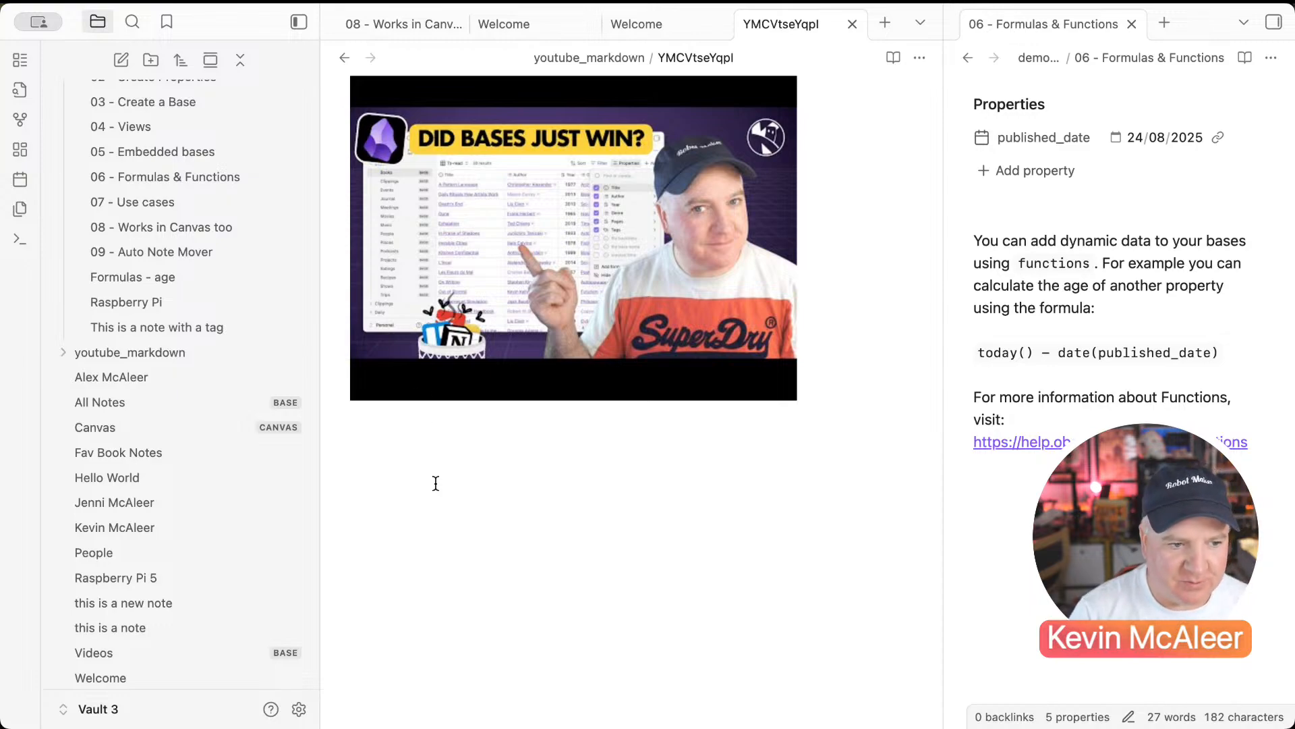
scroll(245, 476, "up", 3)
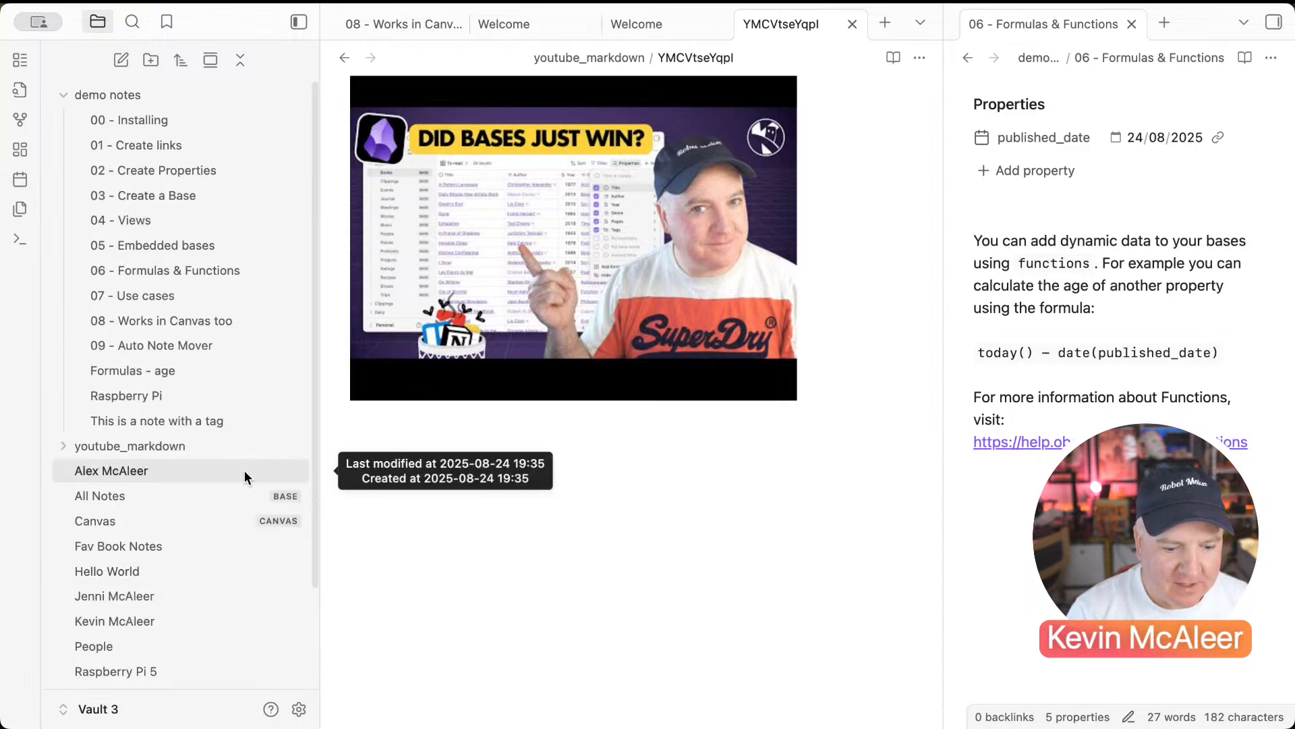
left_click(1039, 332)
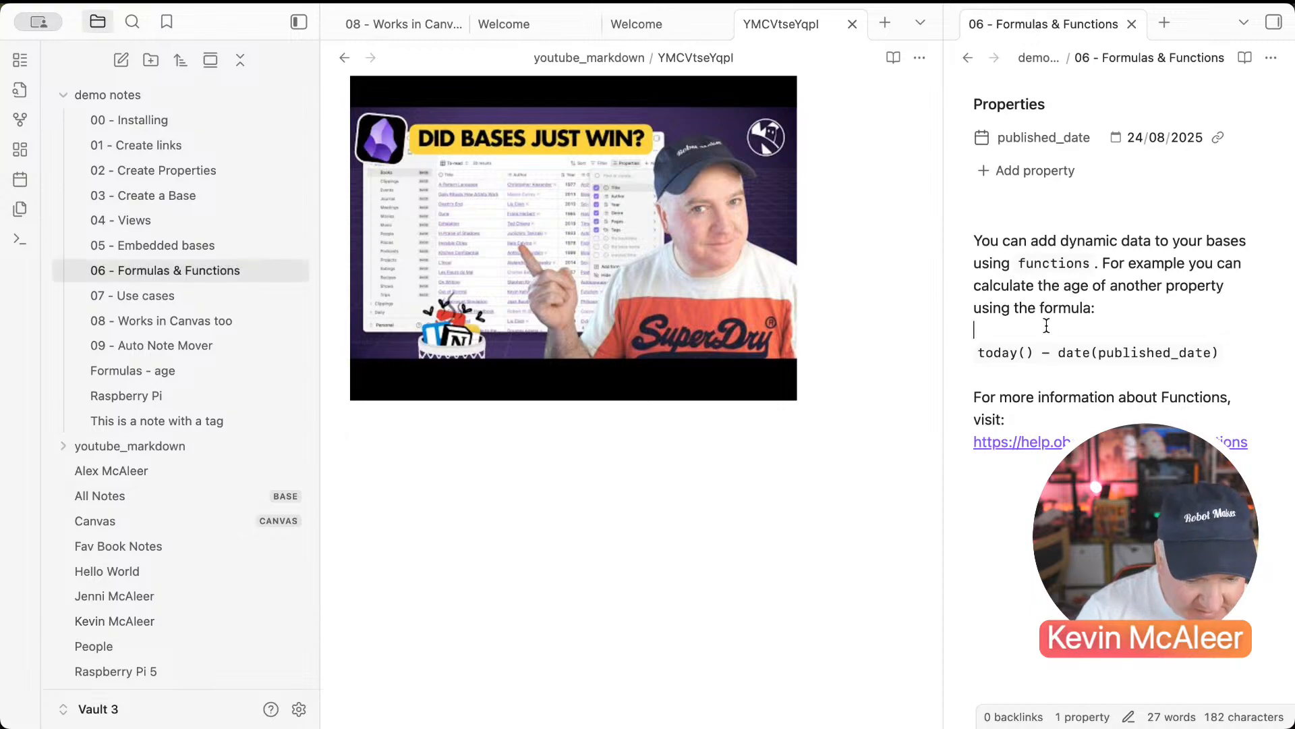
left_click(156, 295)
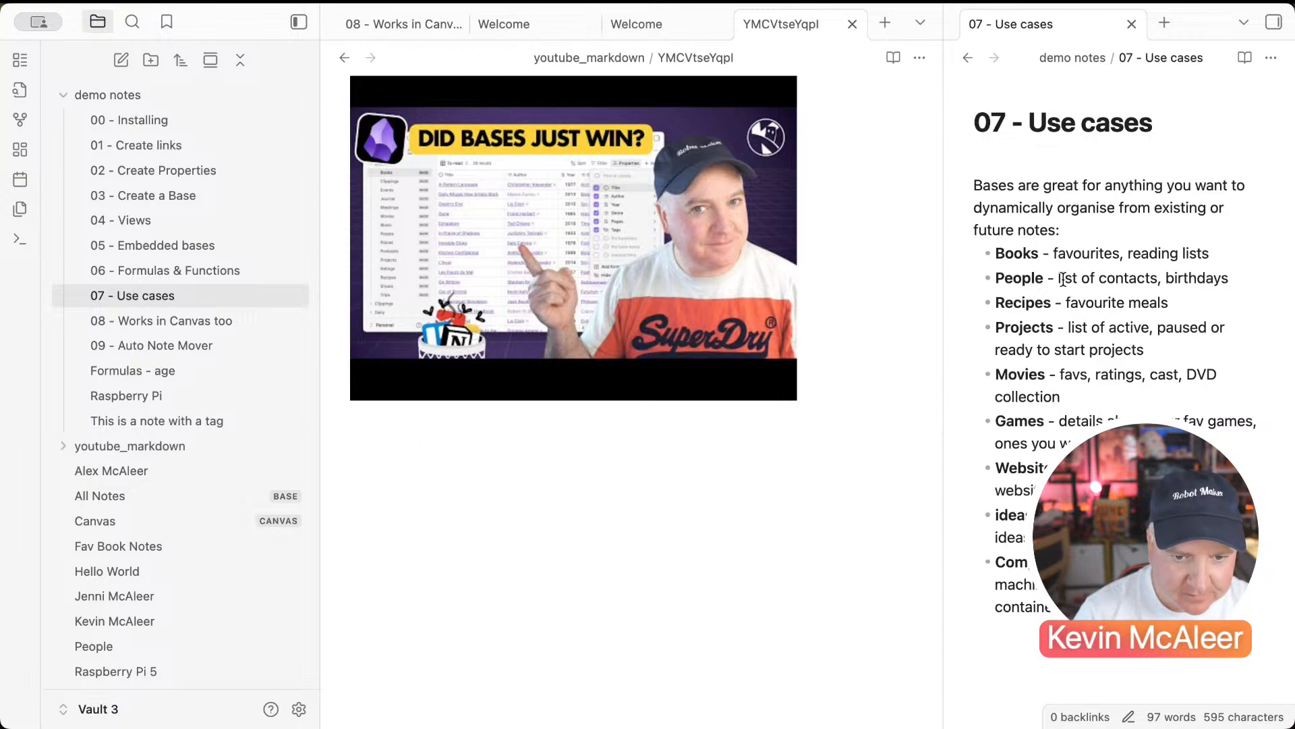
Step: Merge the 07 - Use cases tab into the left tab group as one full-width pane
scroll(1063, 278, "down", 1)
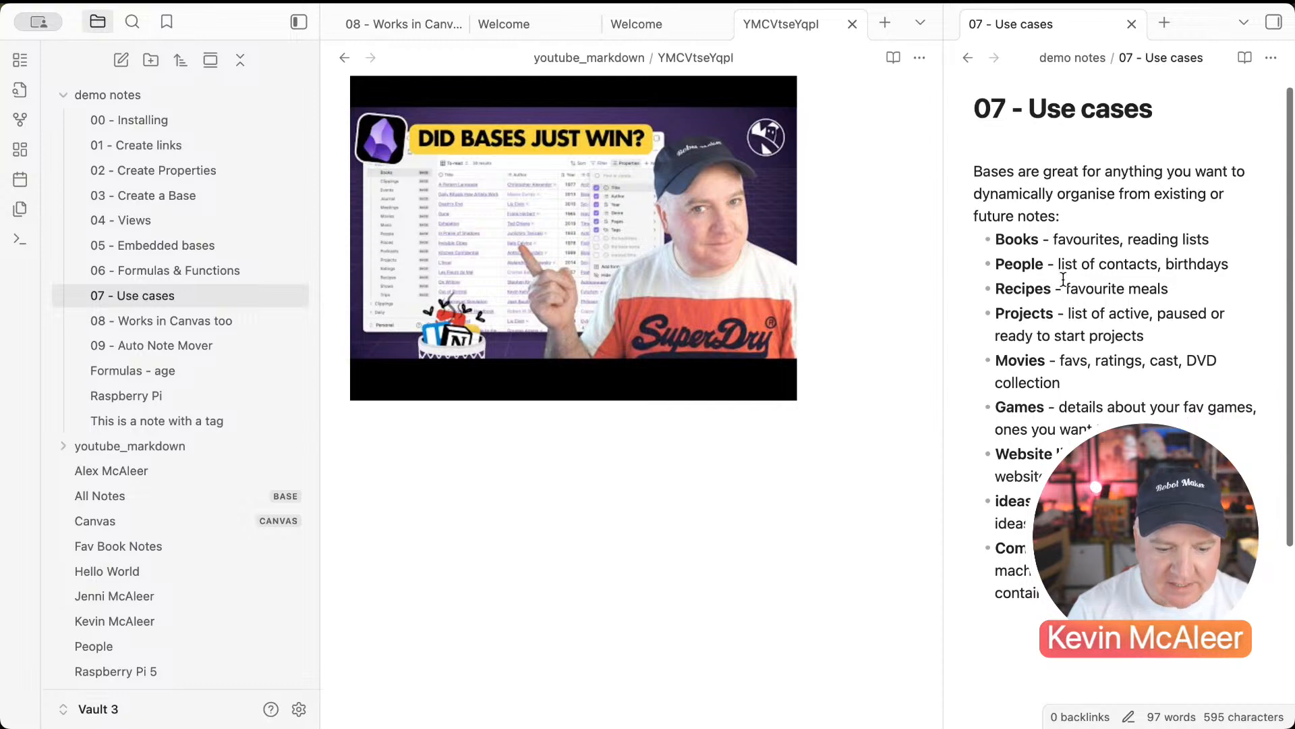
left_click(764, 560)
left_click_drag(1036, 31, 909, 81)
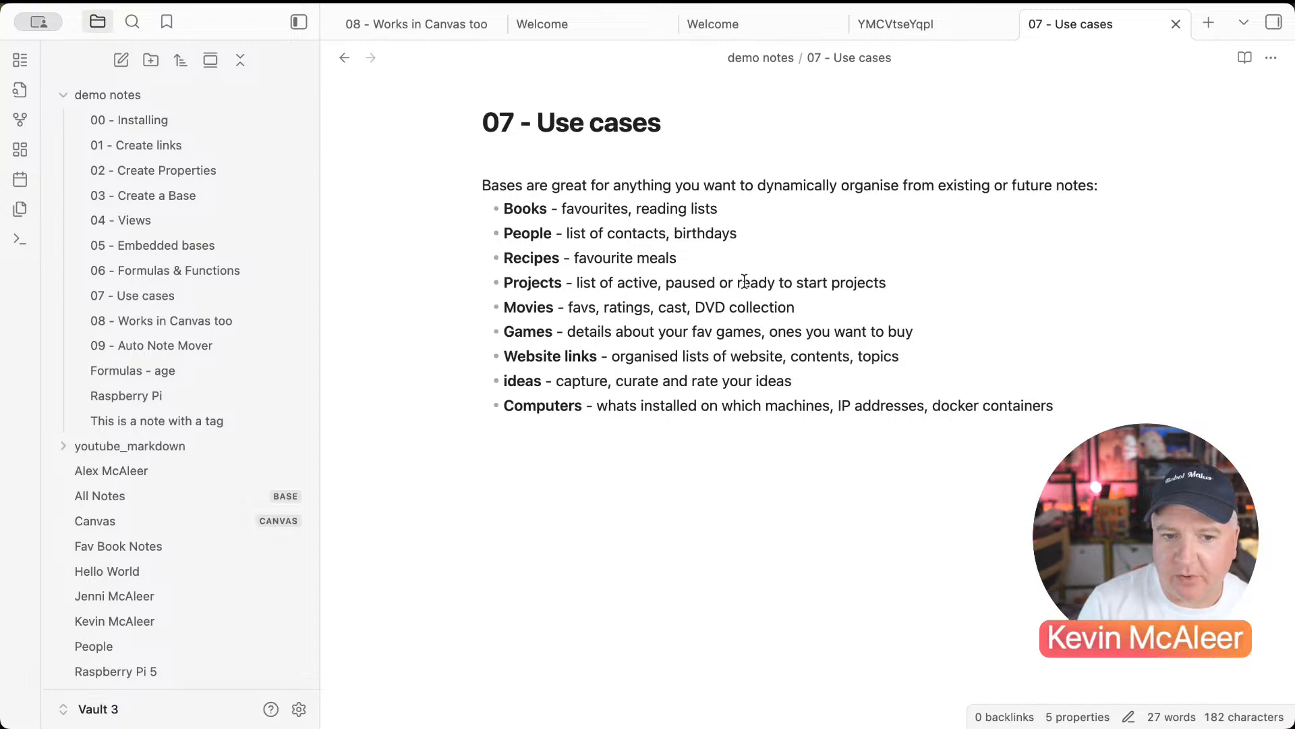
scroll(159, 314, "down", 3)
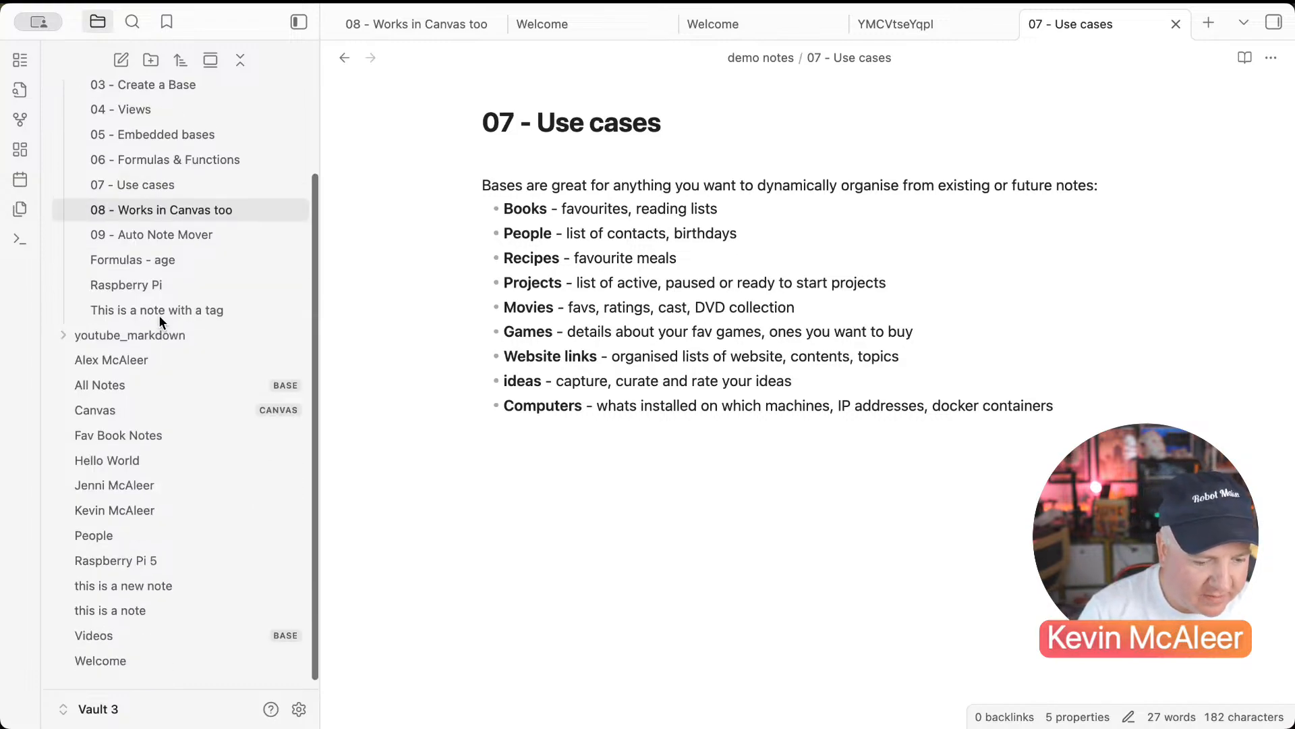
Step: Create a new folder named projects in the vault
left_click(152, 65)
type("p")
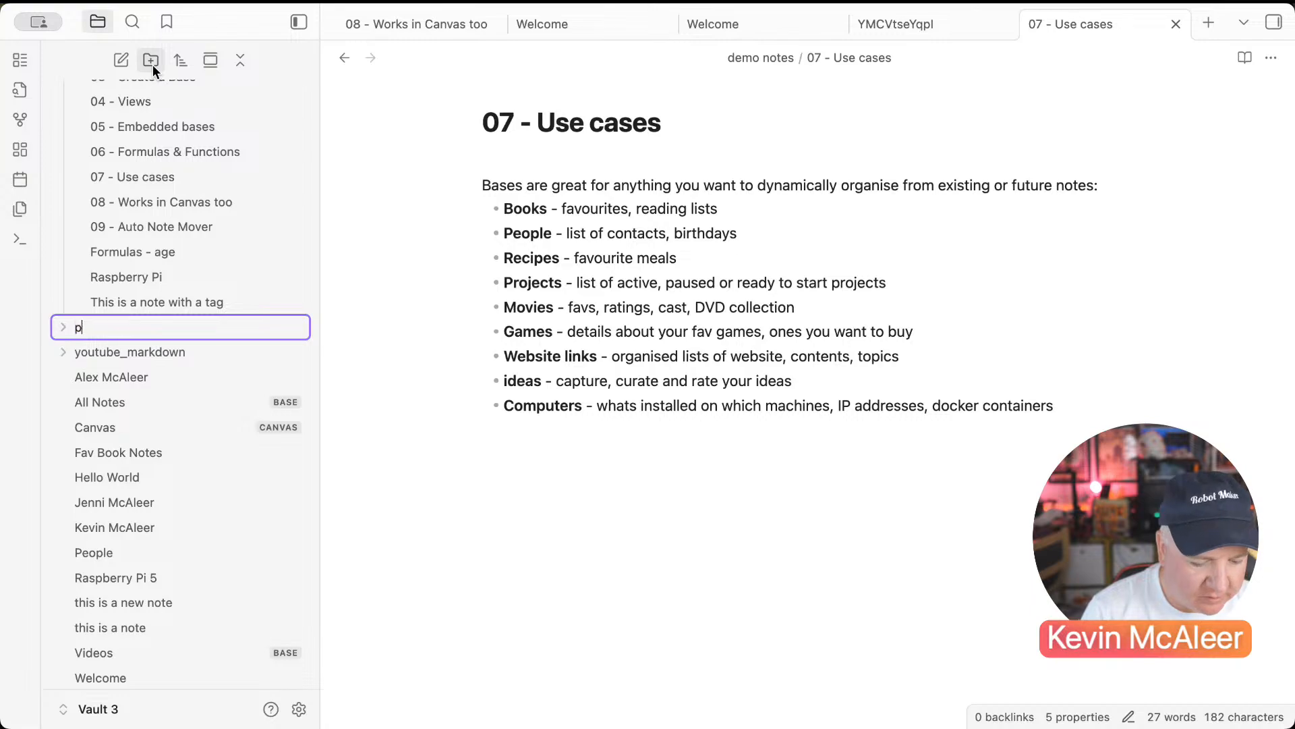
type("rojects")
key("Return")
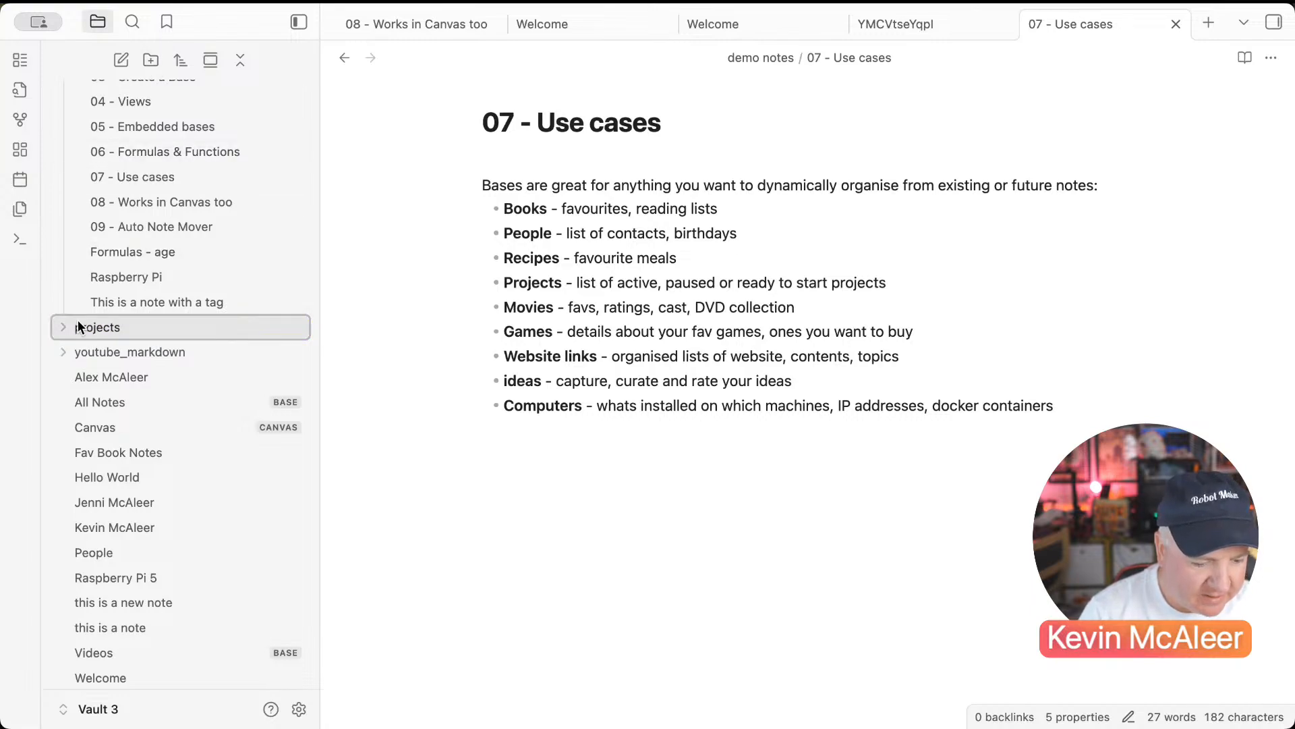
left_click(63, 326)
Step: Create a Drone Project note in projects with a tags property set to Project
left_click(128, 62)
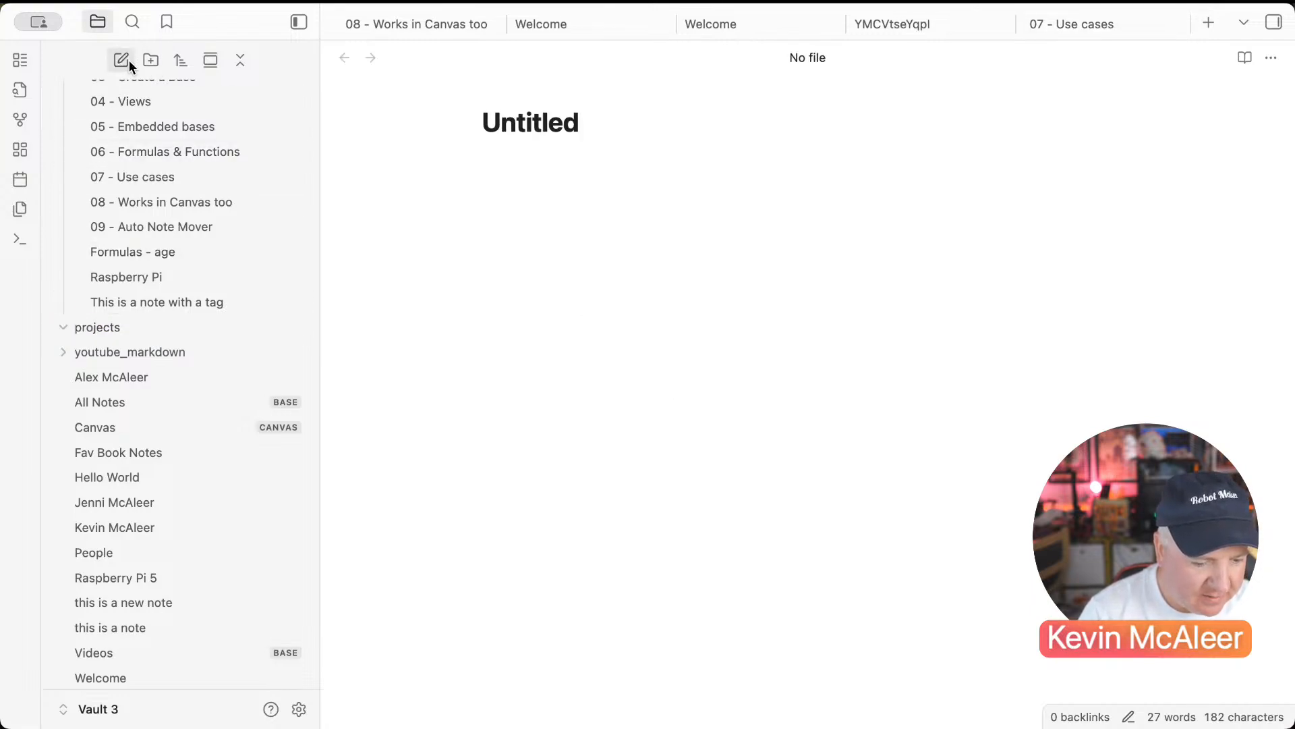
type("Drone")
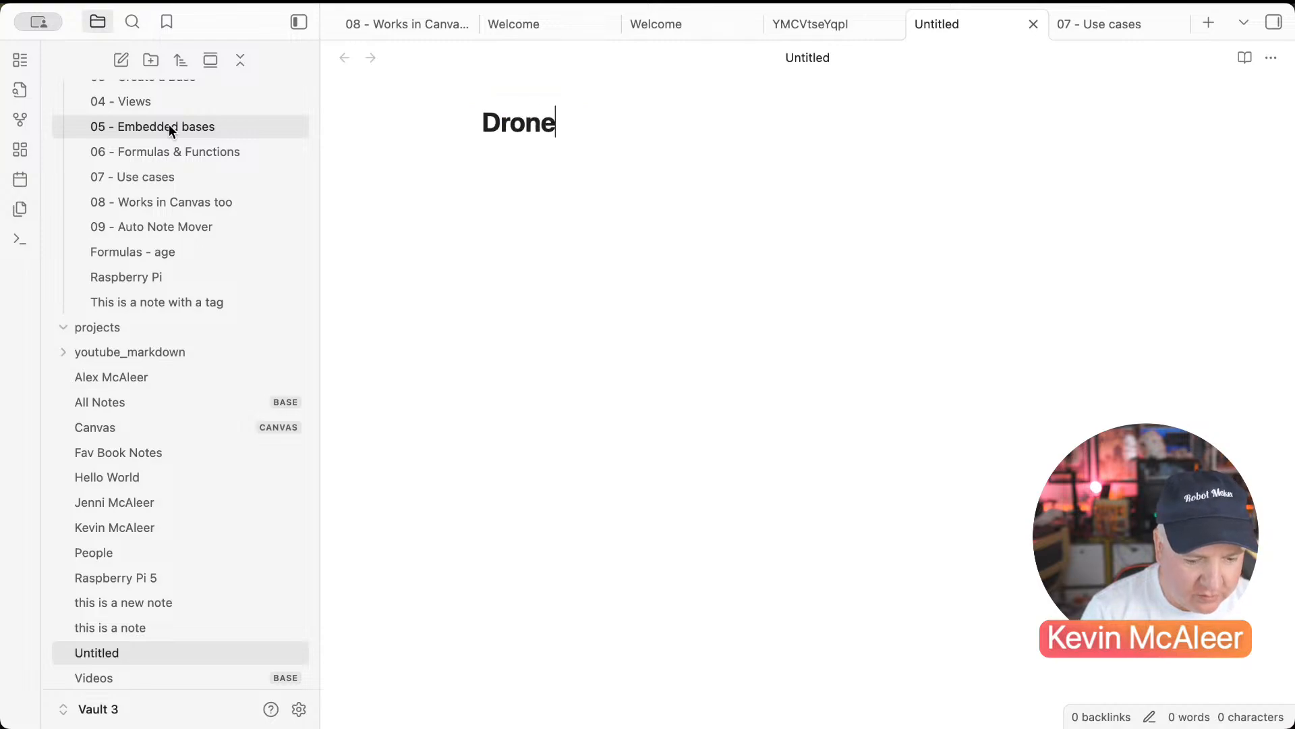
type(" Project")
key("Return")
key("super+semicolon")
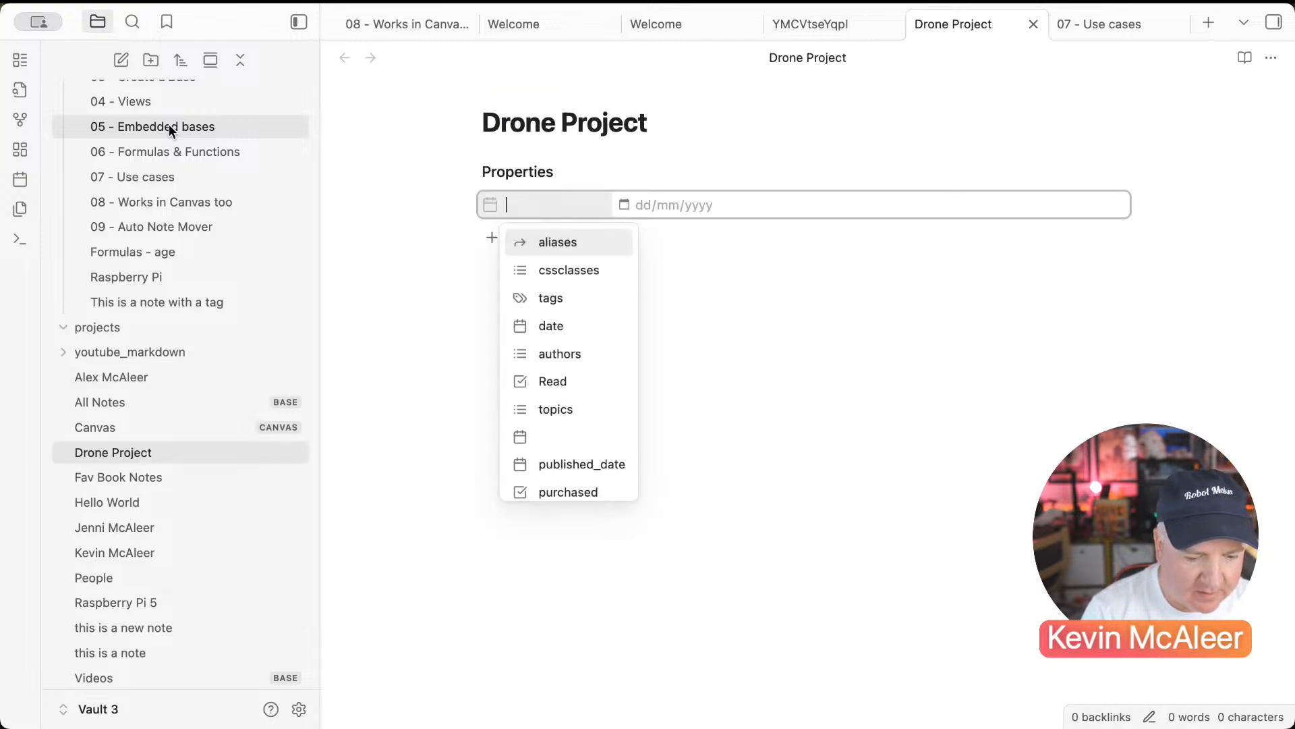
type("tags")
key("Return")
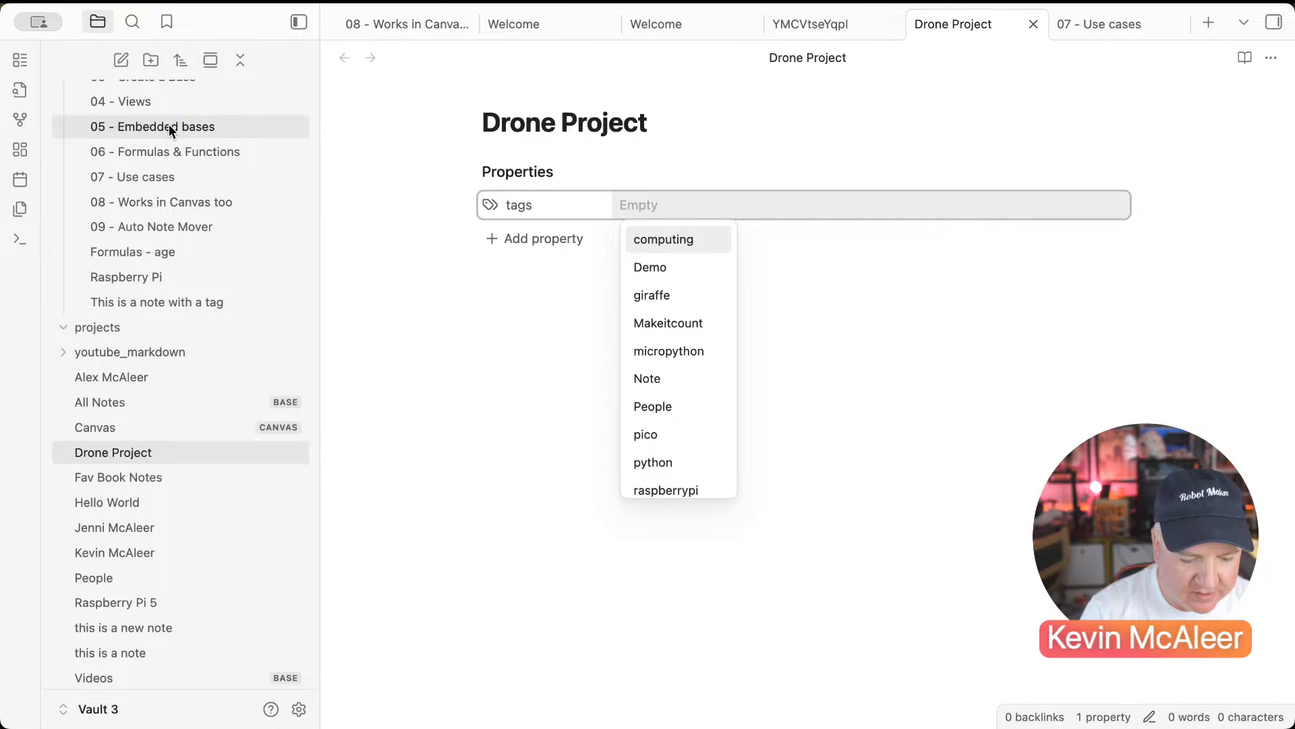
type("Prok")
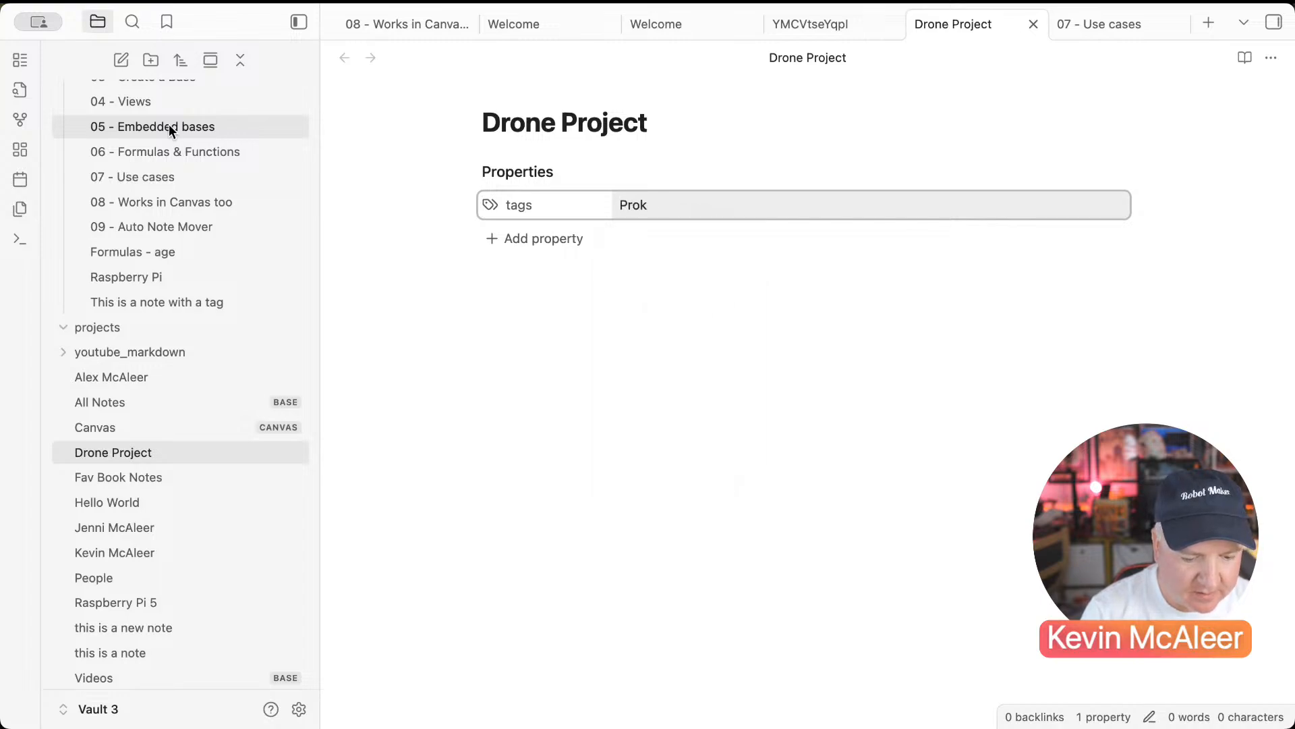
type("jecject")
key("Return")
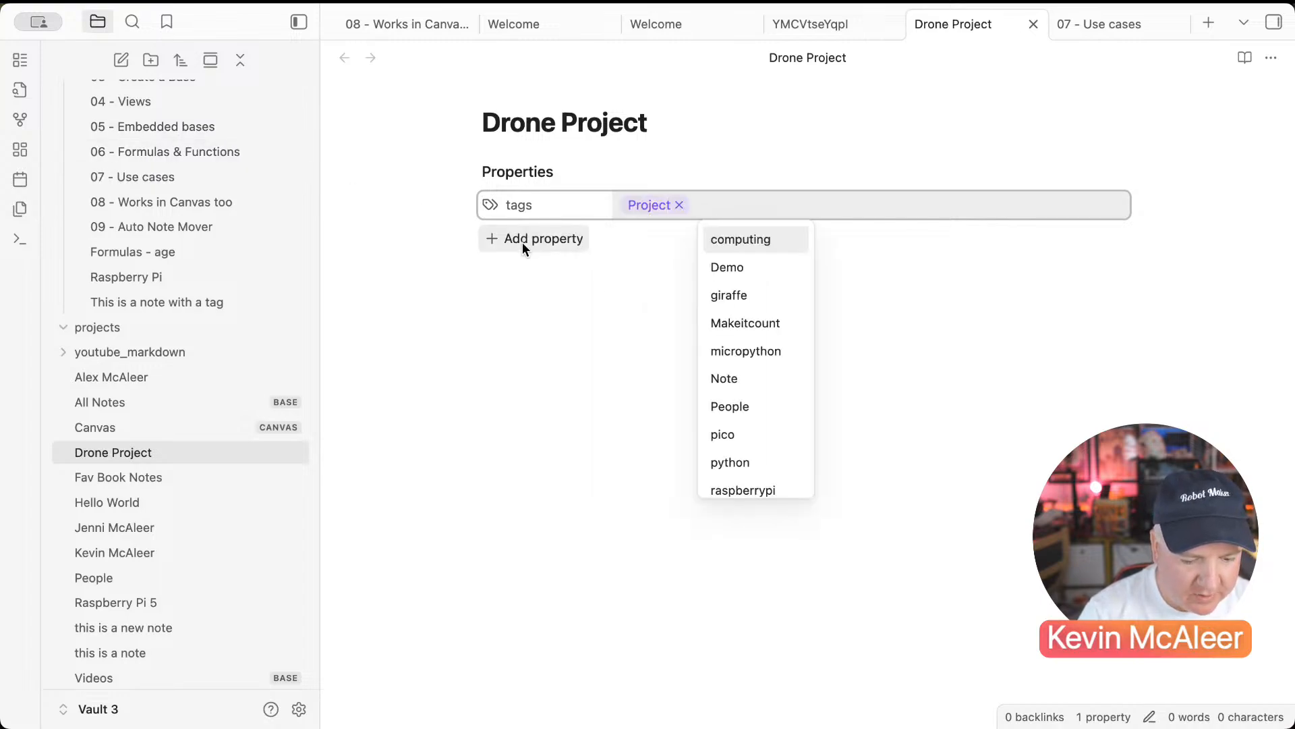
Step: Add a topics property to the note as a list type
left_click(523, 240)
type("Tpo")
key("BackSpace")
key("BackSpace")
type("op")
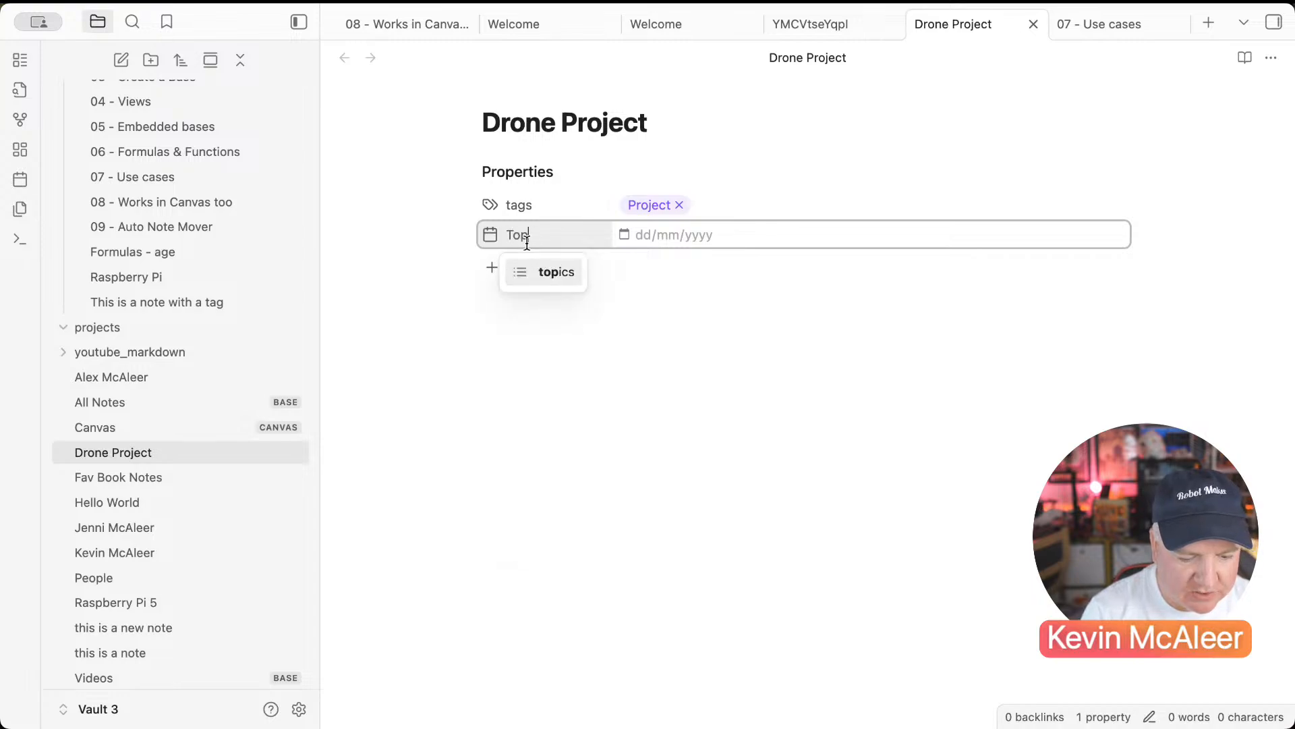
type("ics")
key("Return")
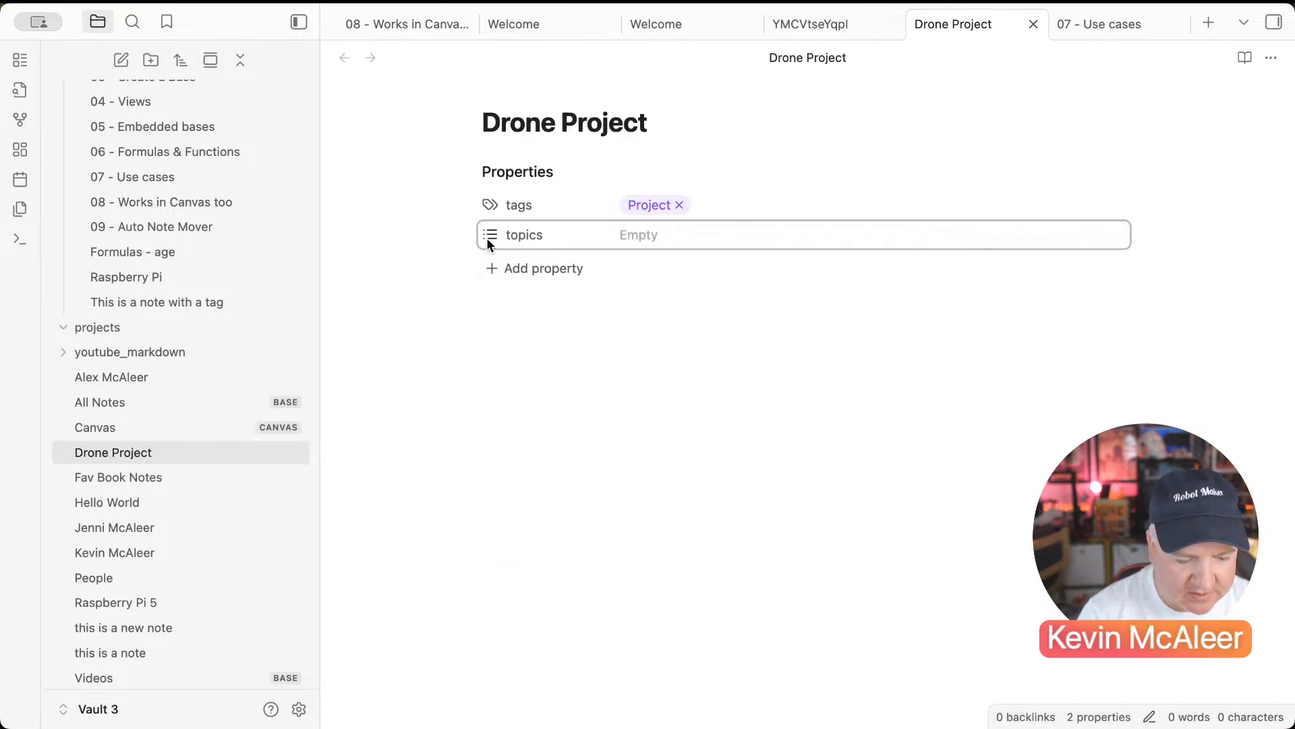
left_click(487, 238)
mouse_move(565, 250)
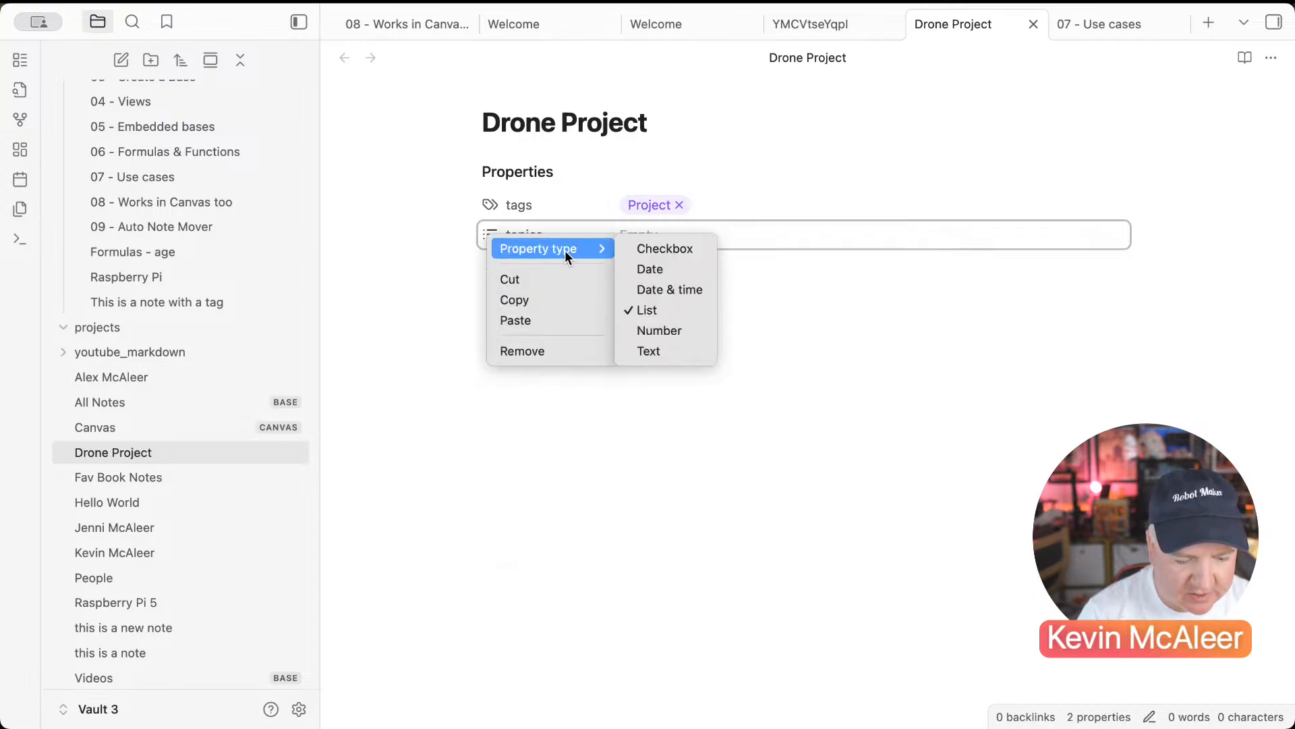
left_click(630, 310)
Step: Set topics to [[Raspberry Pi Pico]] and [[Micropython]], then open the new Micropython note
left_click(660, 235)
type("[[Ras")
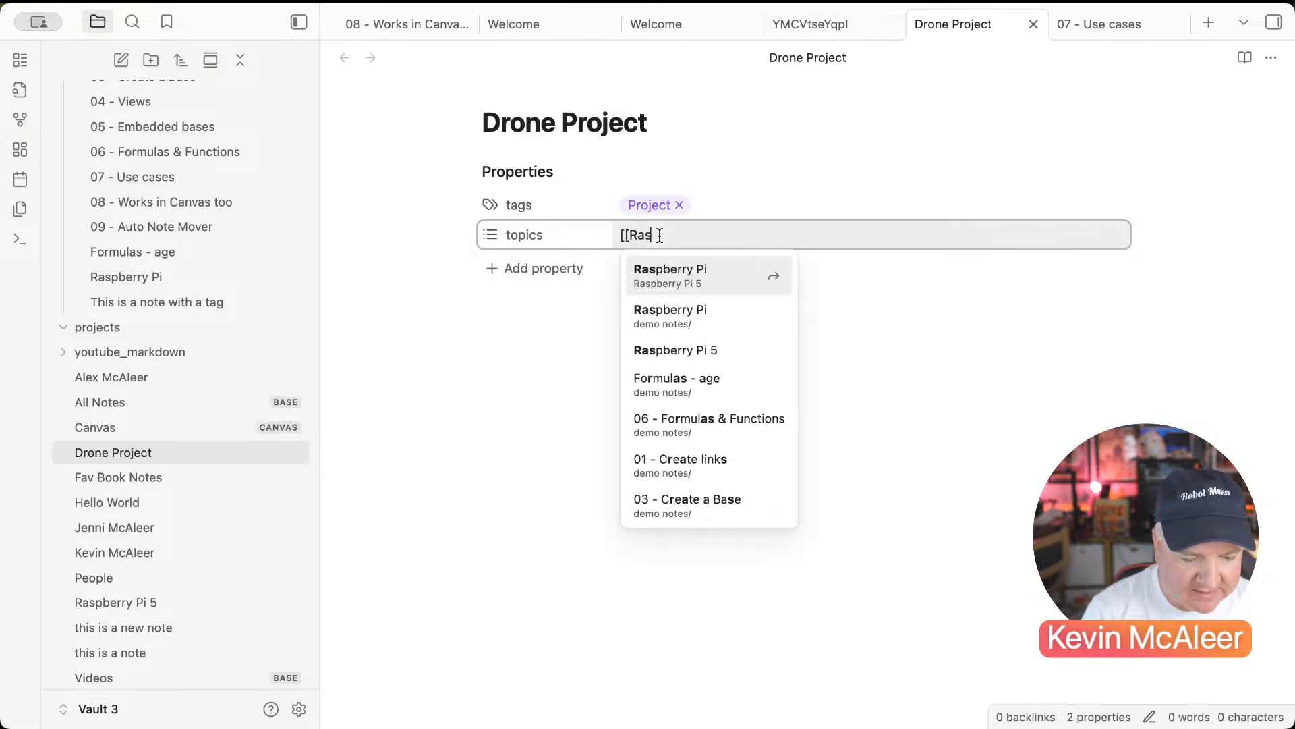
type("pberry Pi Pico")
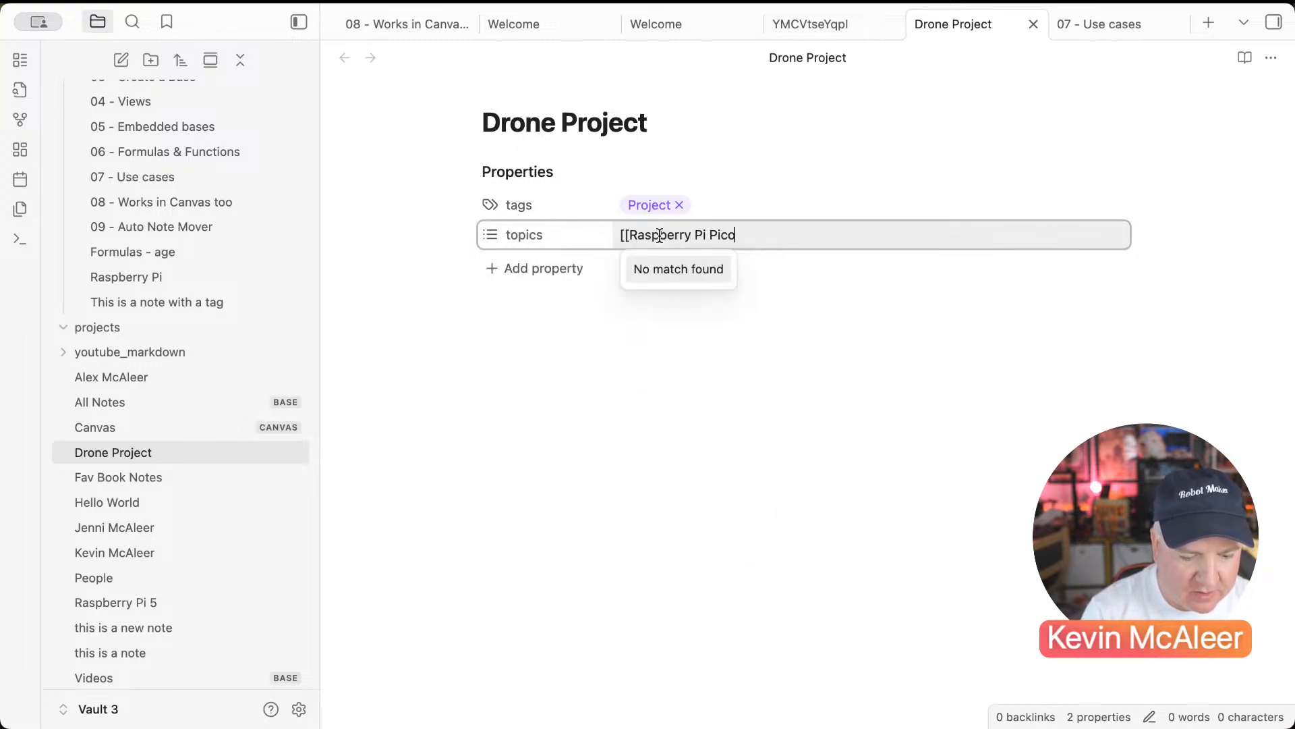
key("Return")
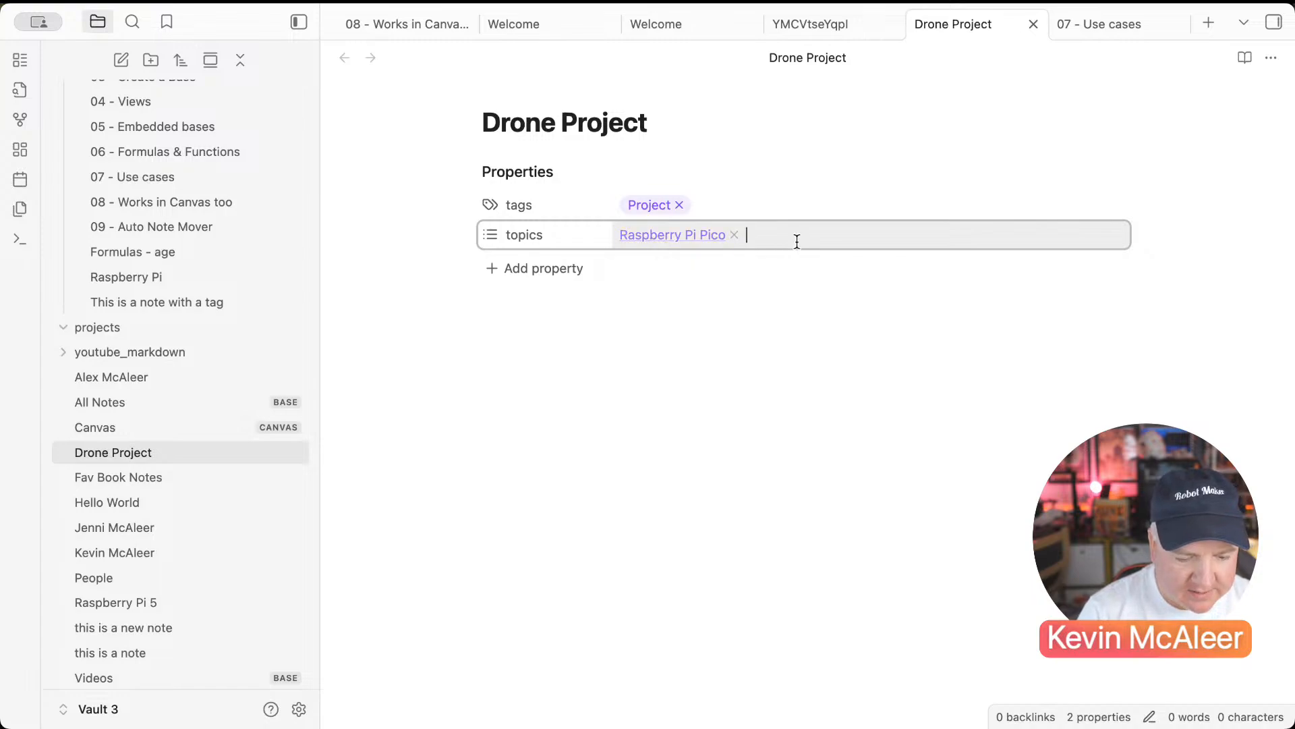
type("[[Micro")
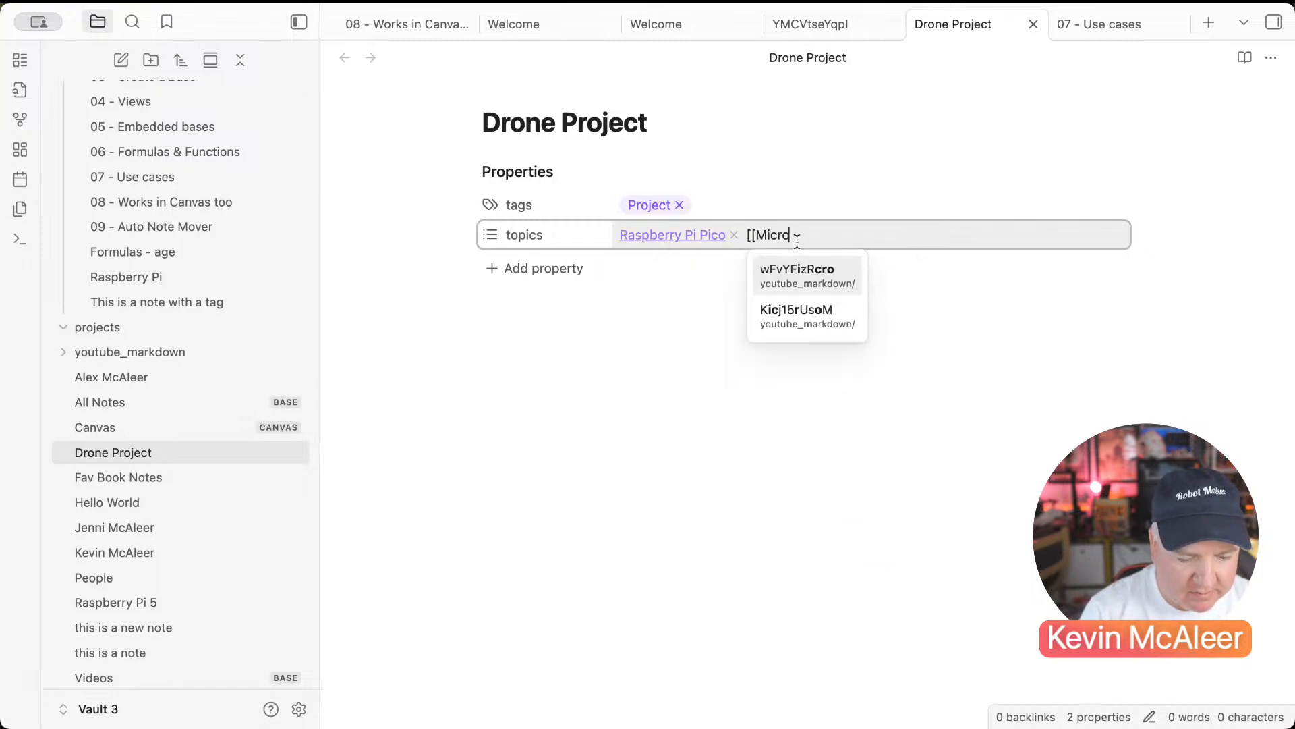
type("python")
key("Return")
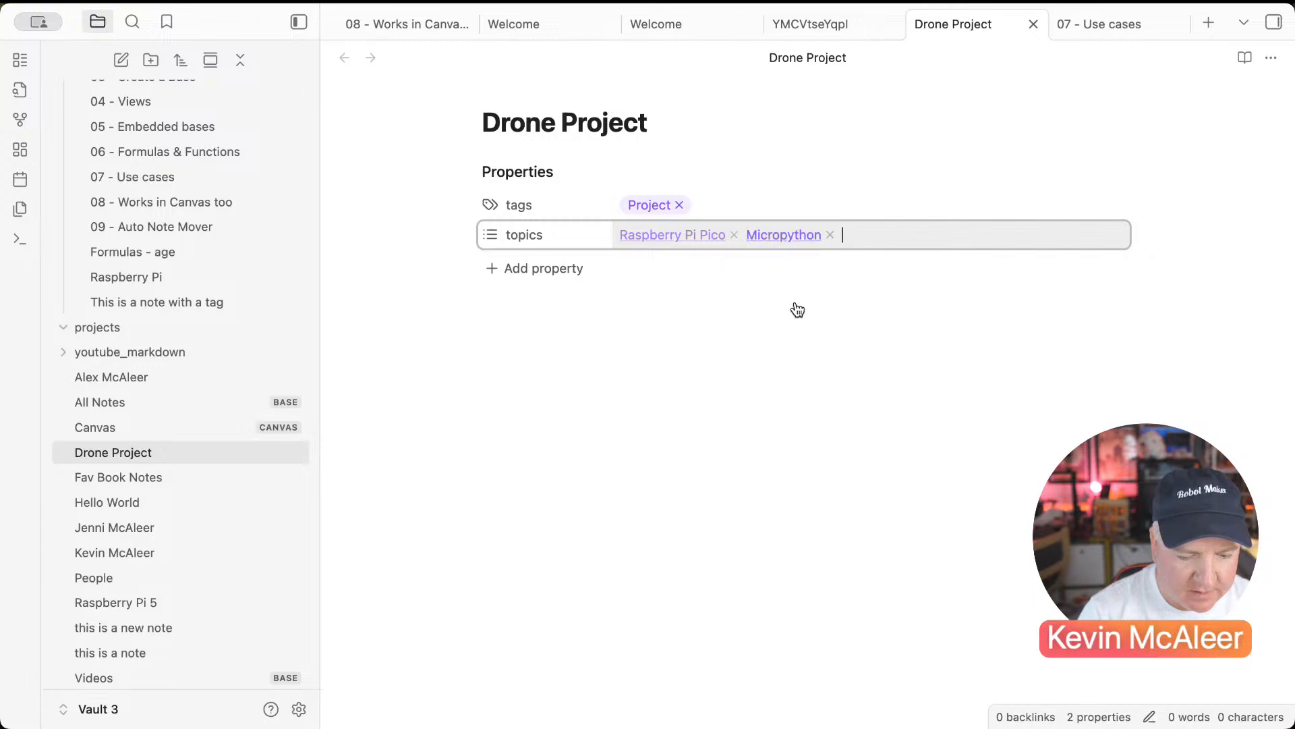
left_click(778, 238)
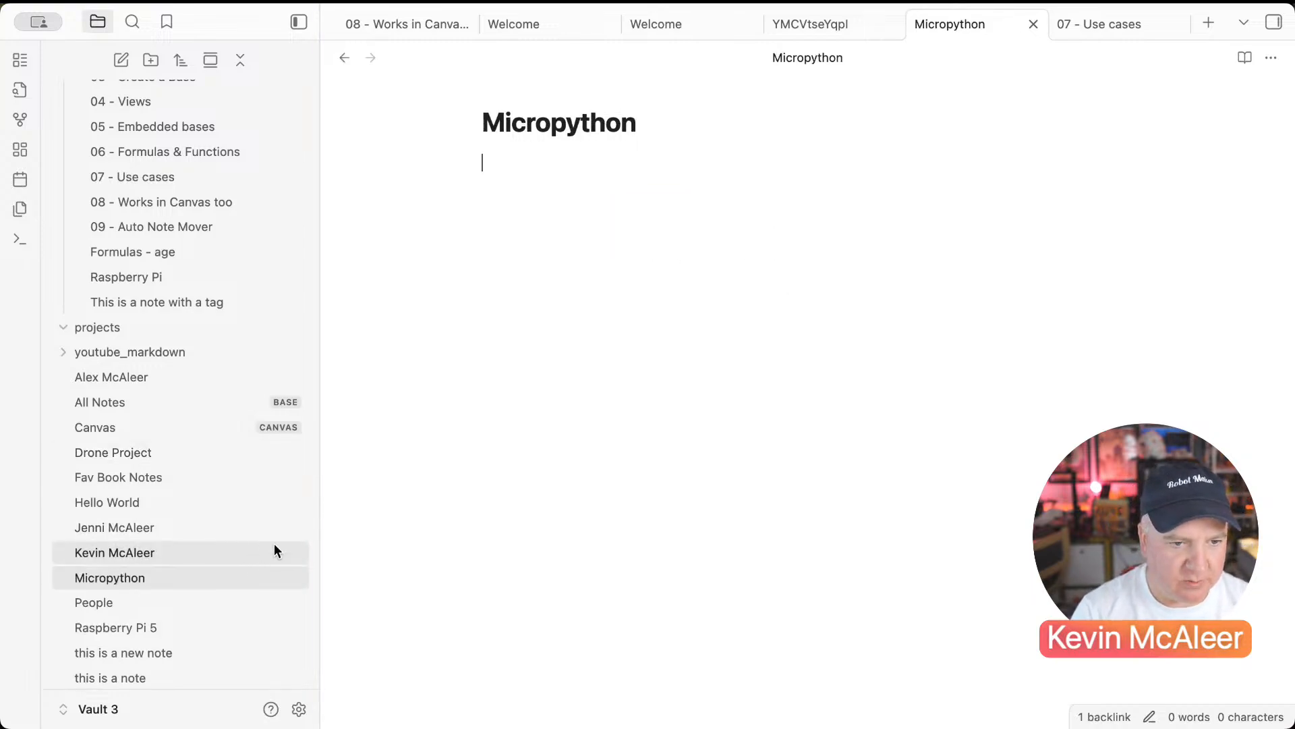
Step: Give the Micropython note tags Topic and topics [[Programming]]
type("---")
type("tag")
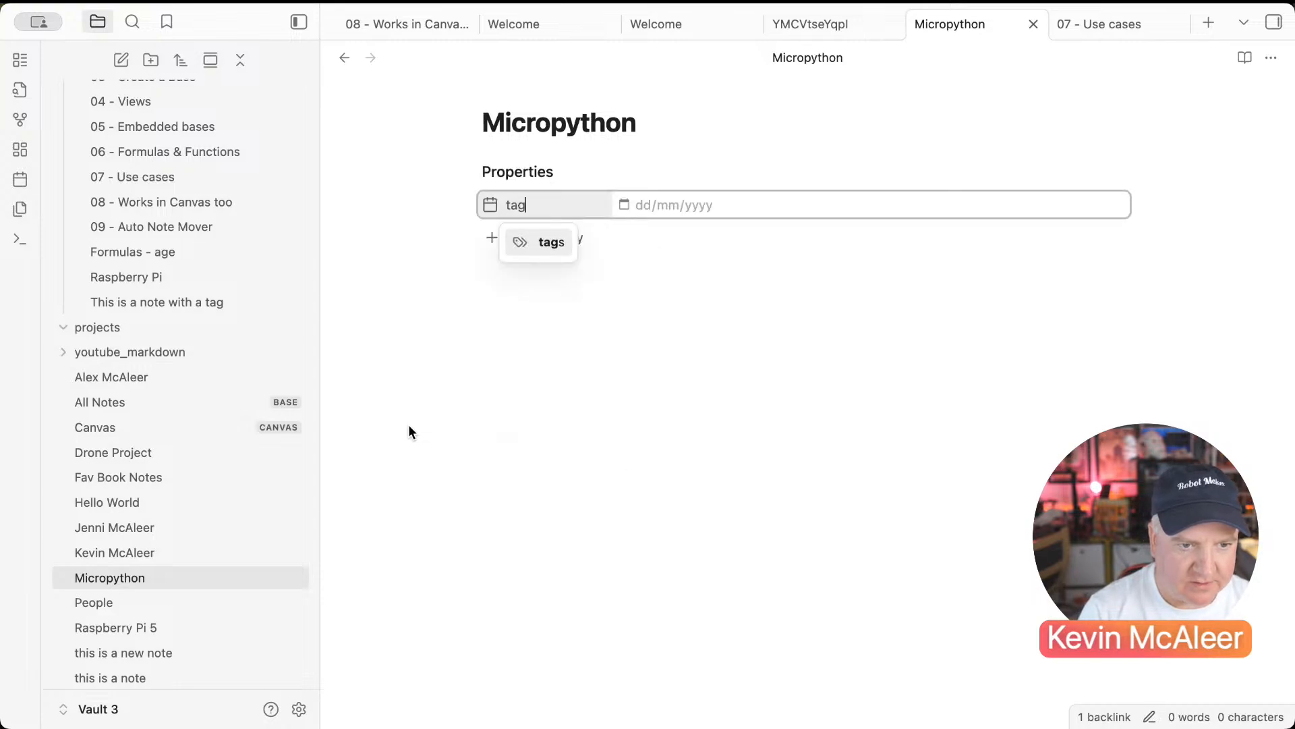
type("s")
key("Return")
type("Topic")
key("Return")
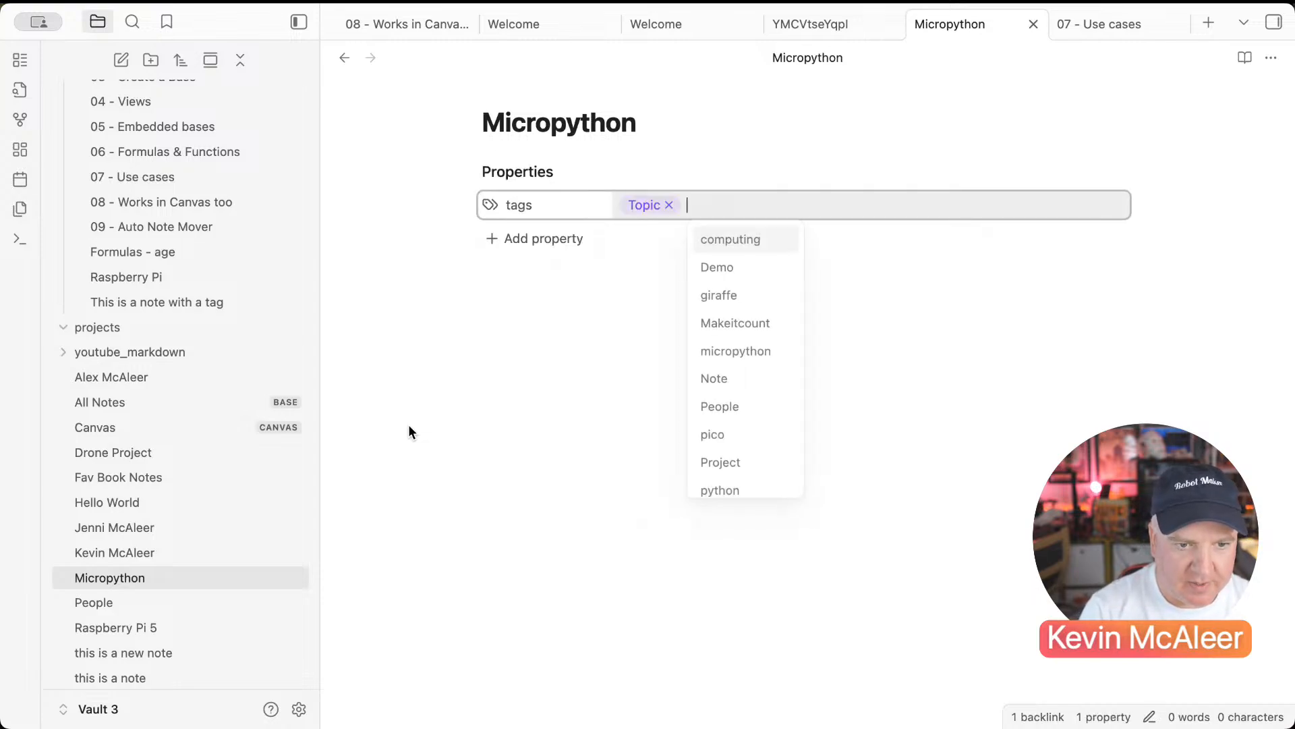
left_click(538, 236)
type("Top")
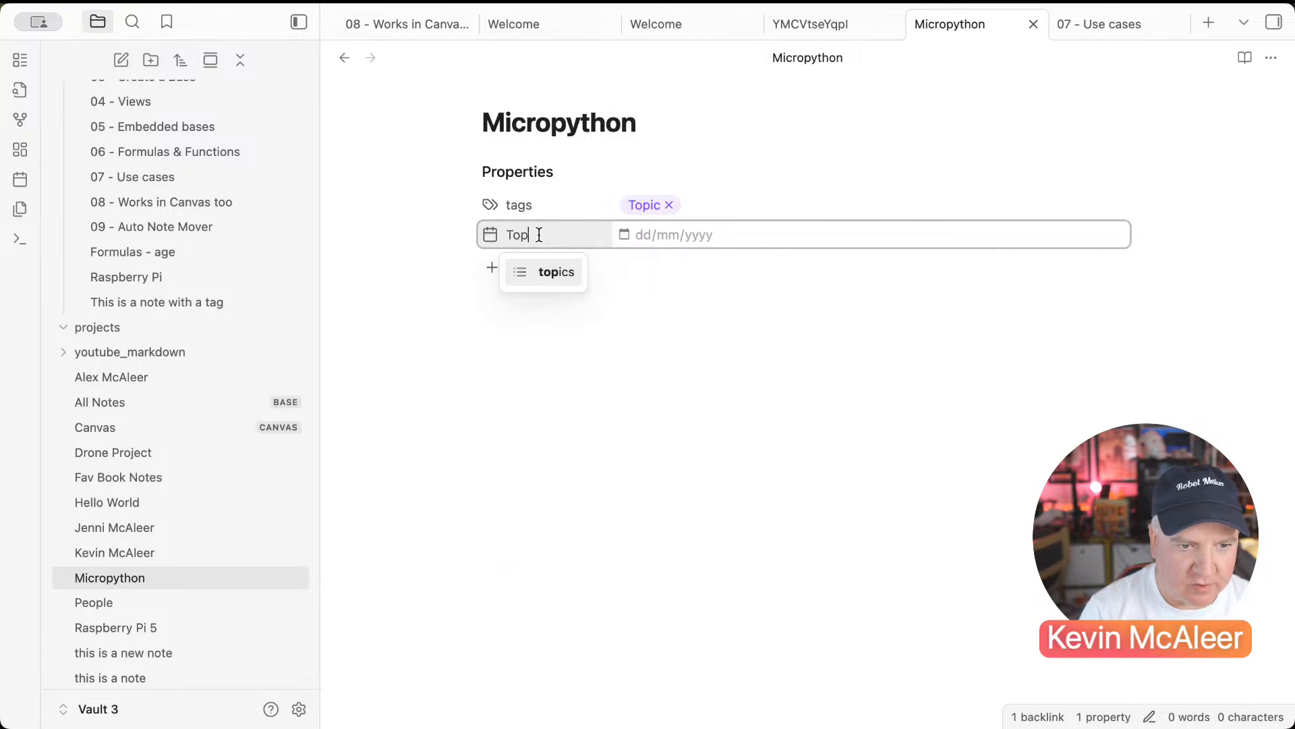
key("Return")
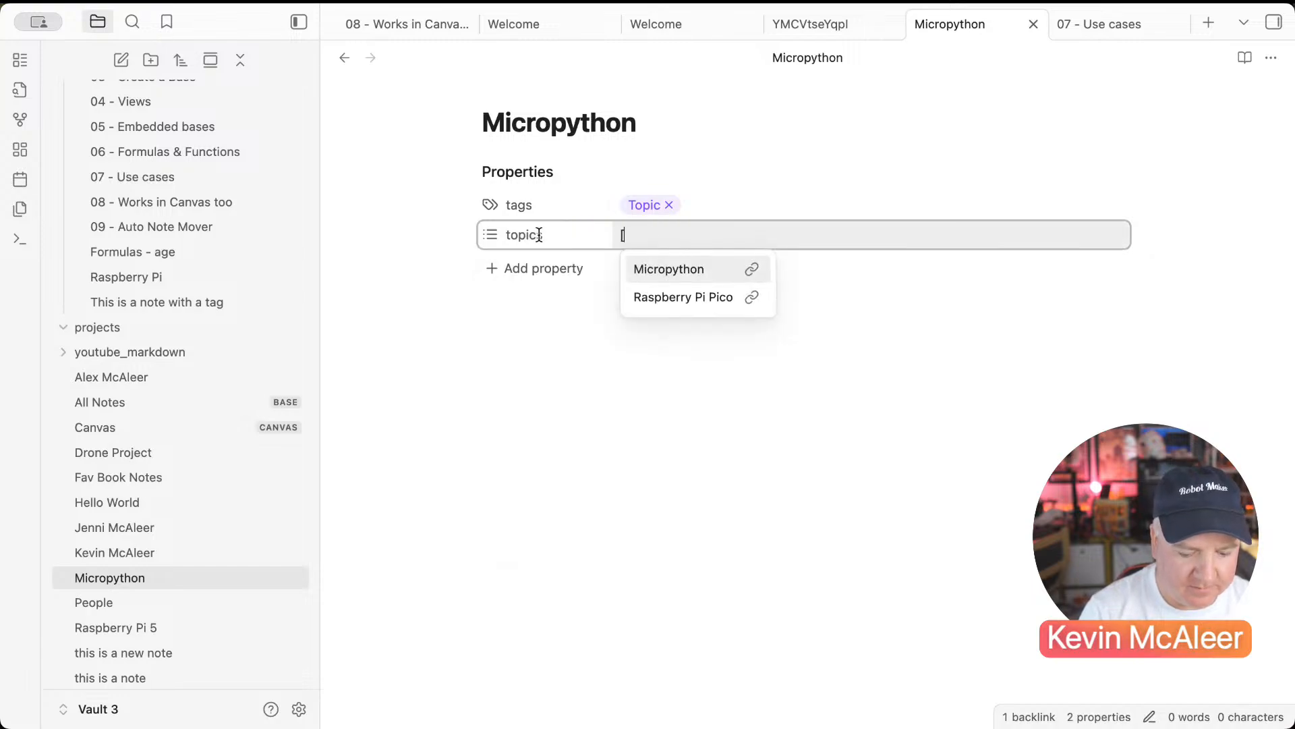
type("[[Programming]]")
key("Return")
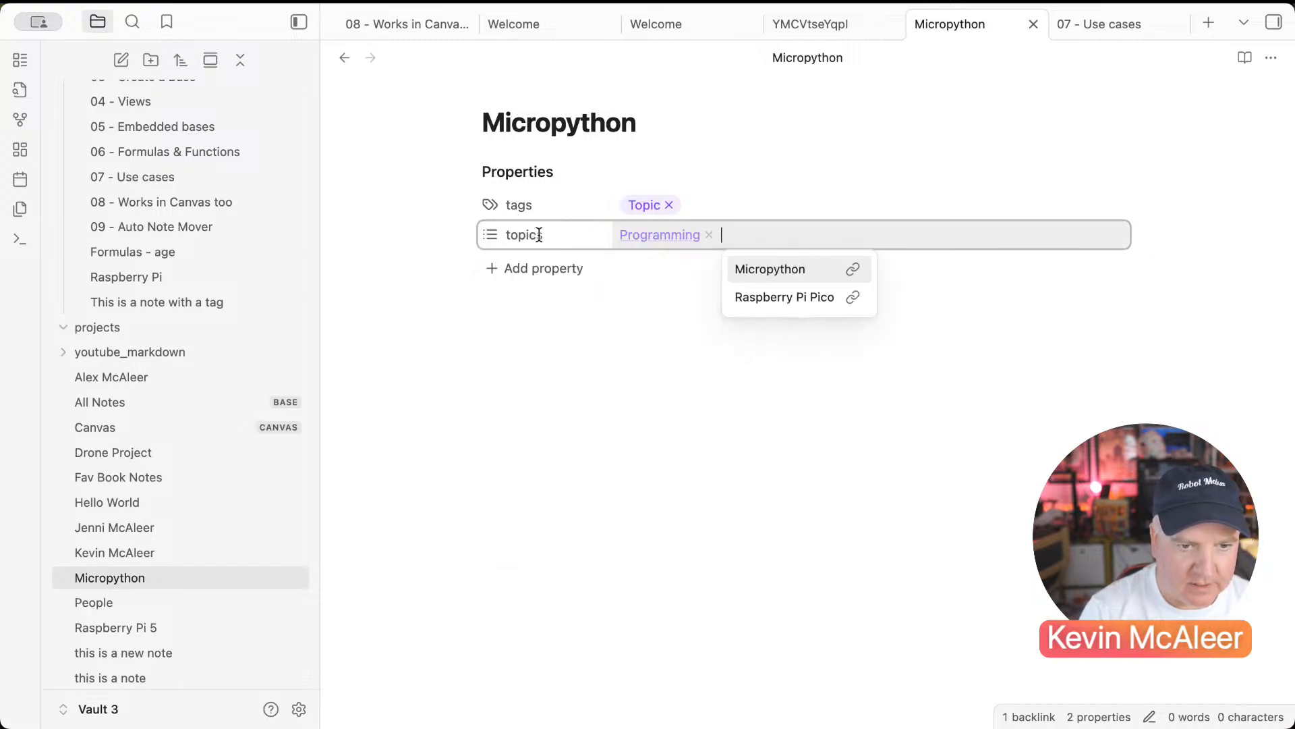
left_click(483, 347)
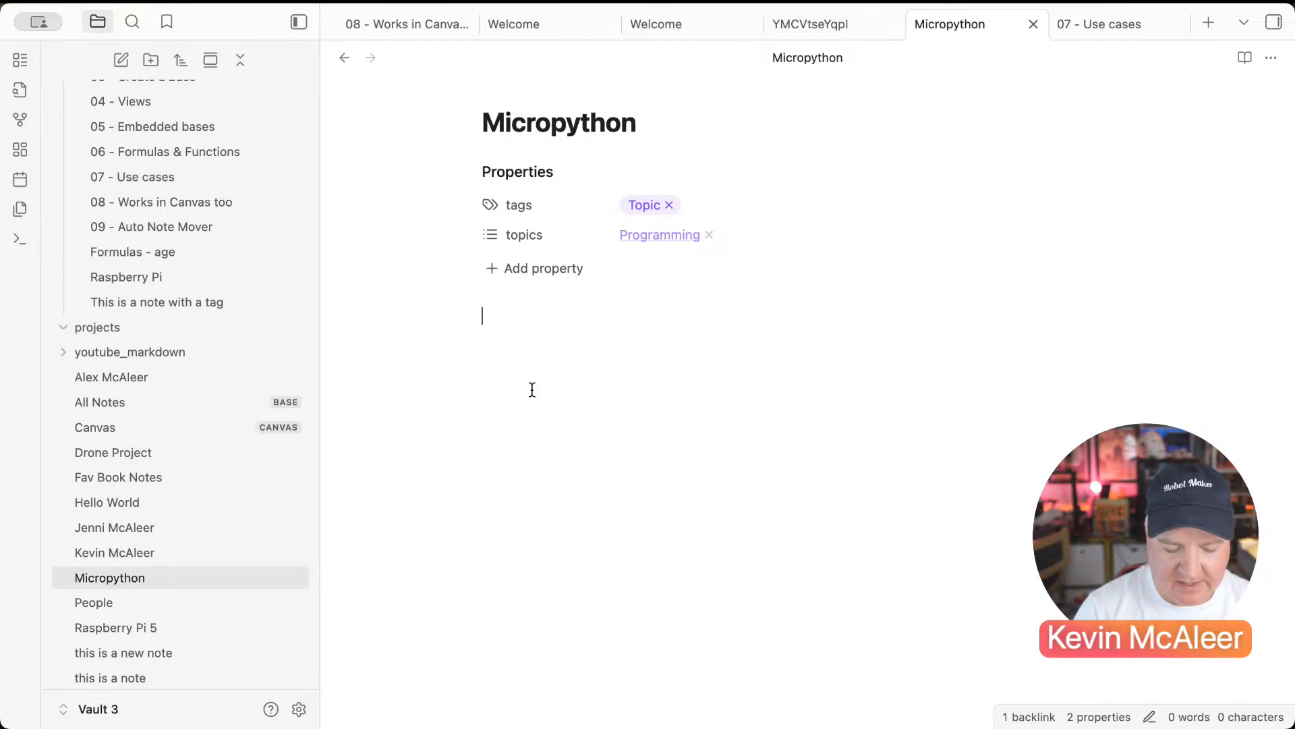
type("www.microc")
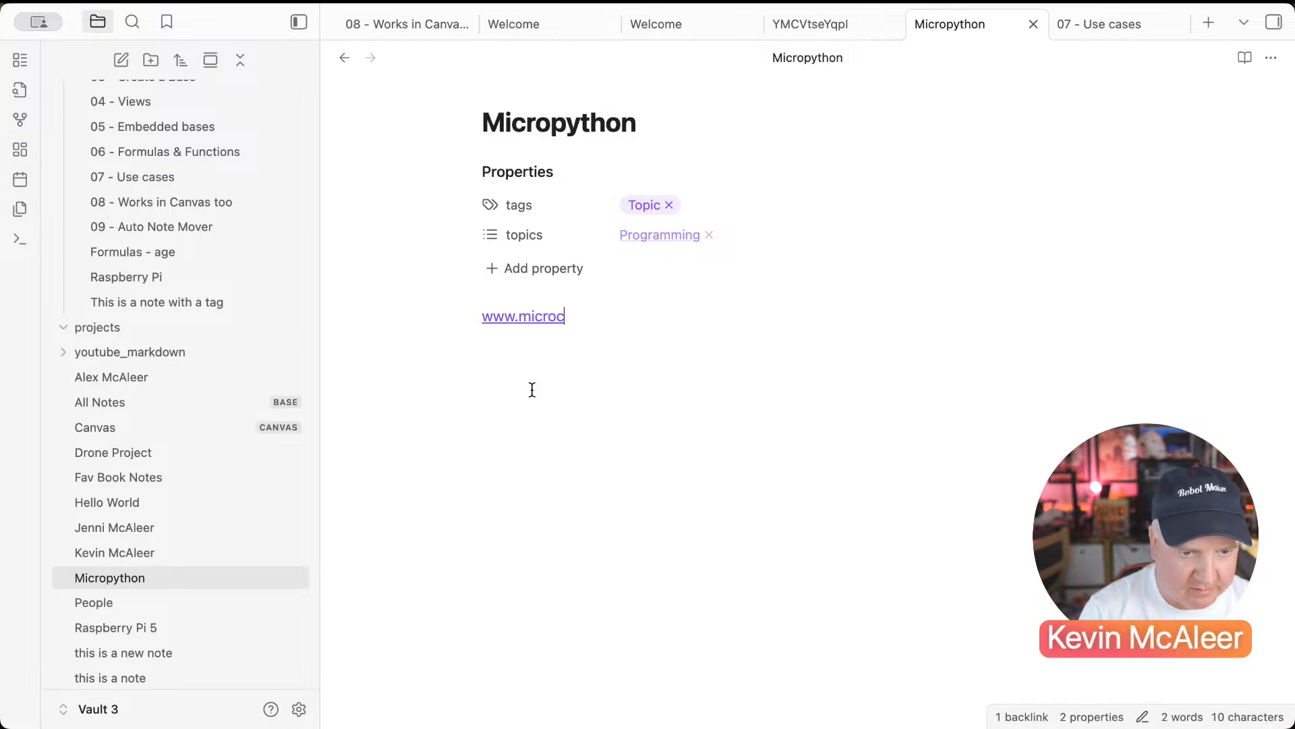
type("ython.org")
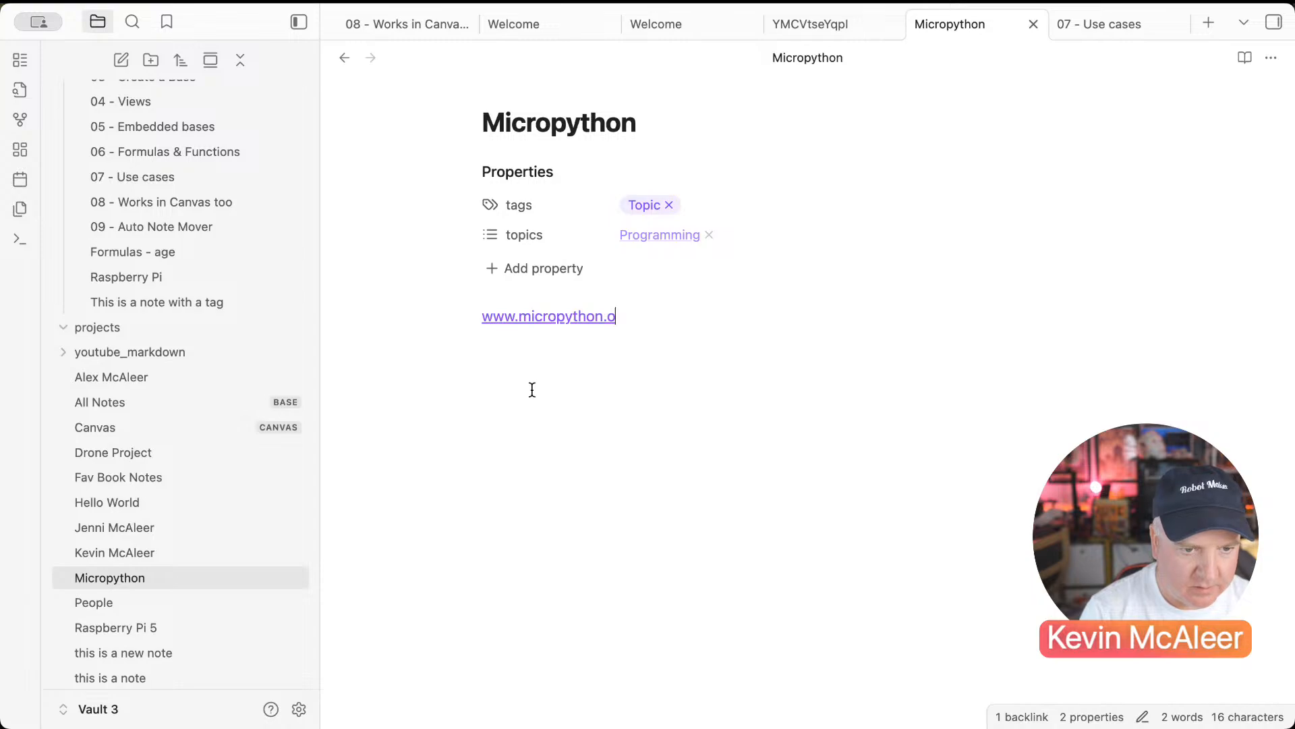
key("Return")
type("circui")
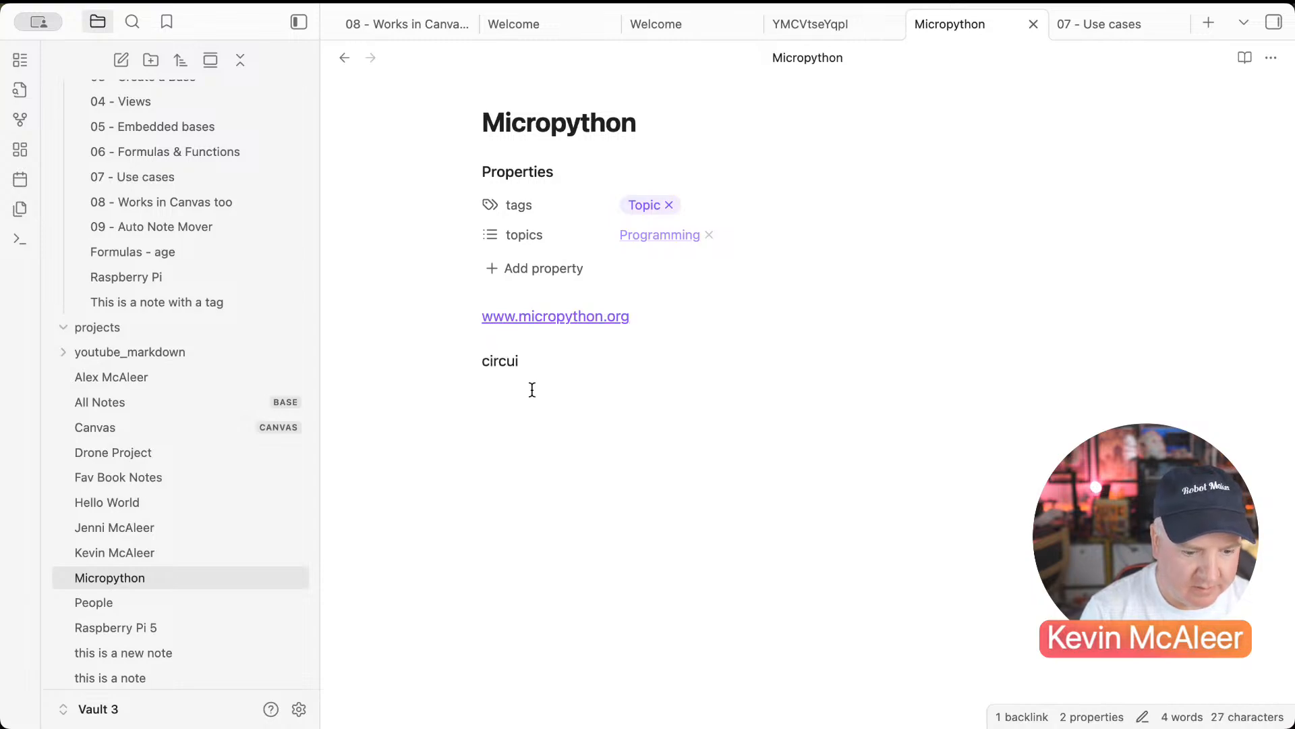
type("tpython.org")
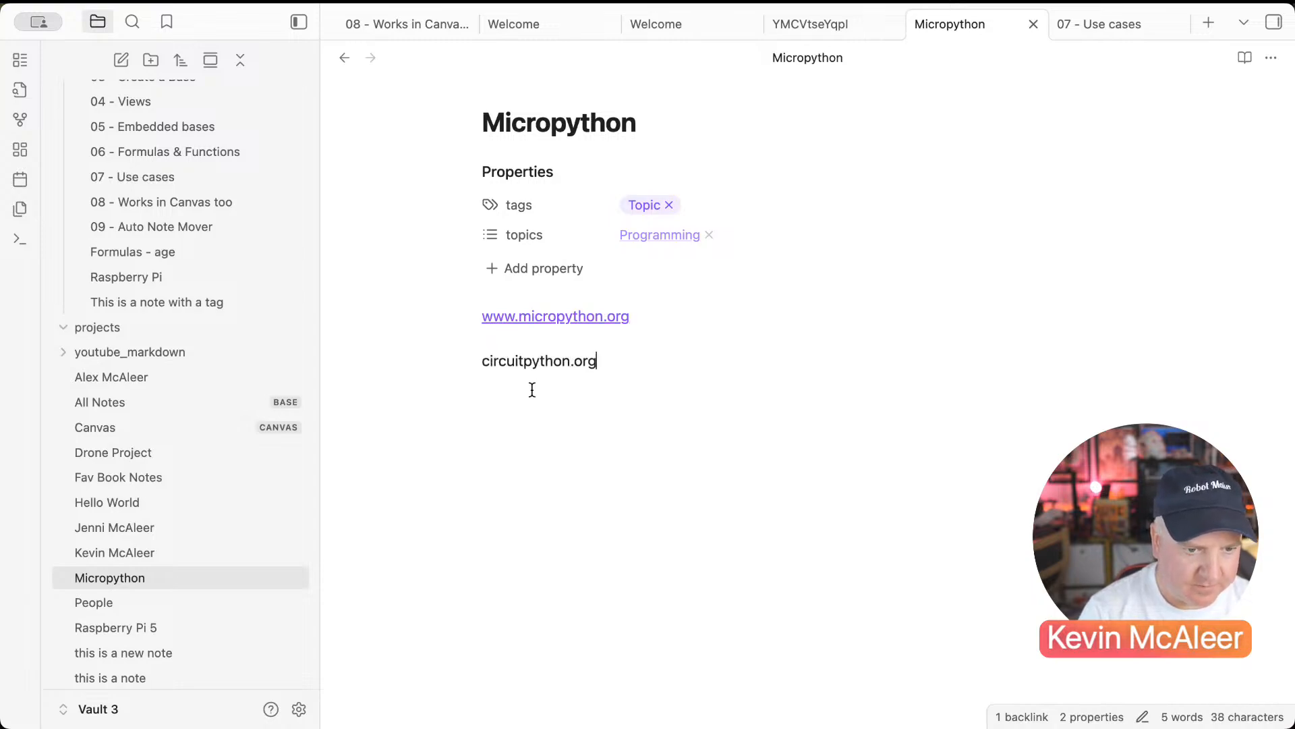
key("Home")
type("www.")
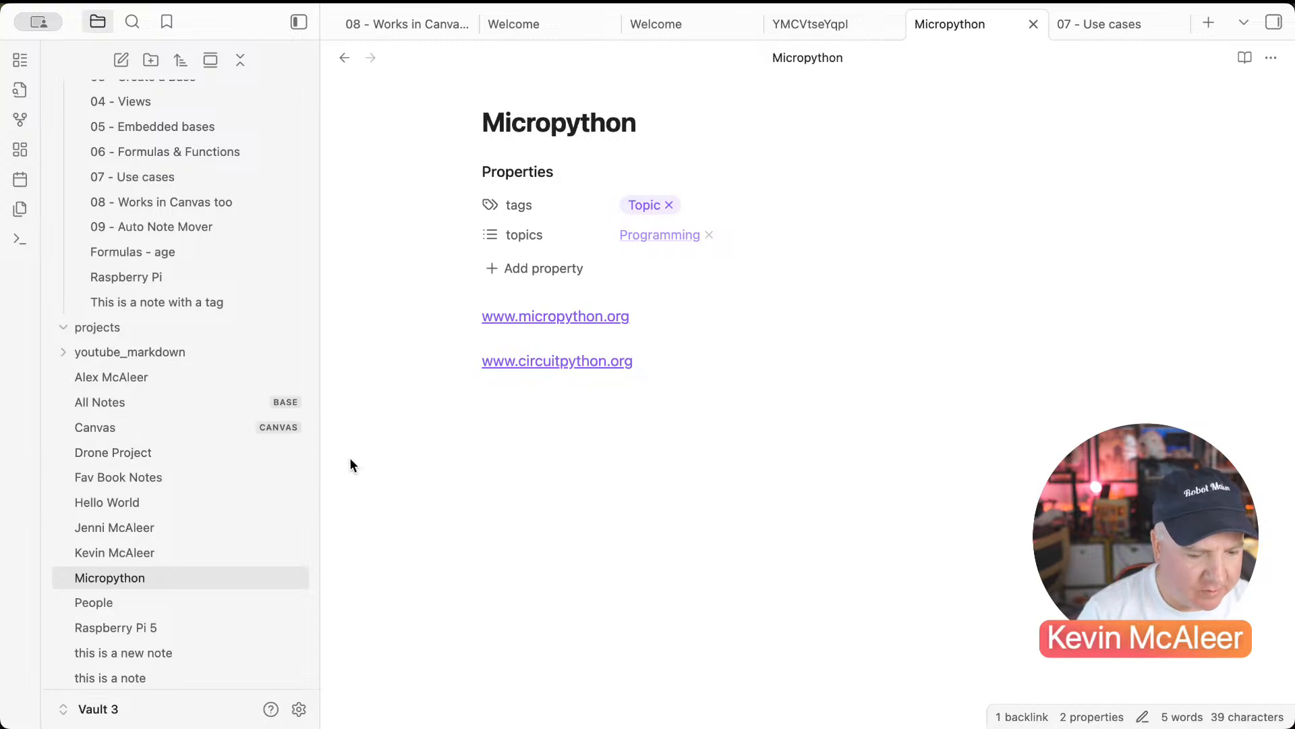
left_click(209, 184)
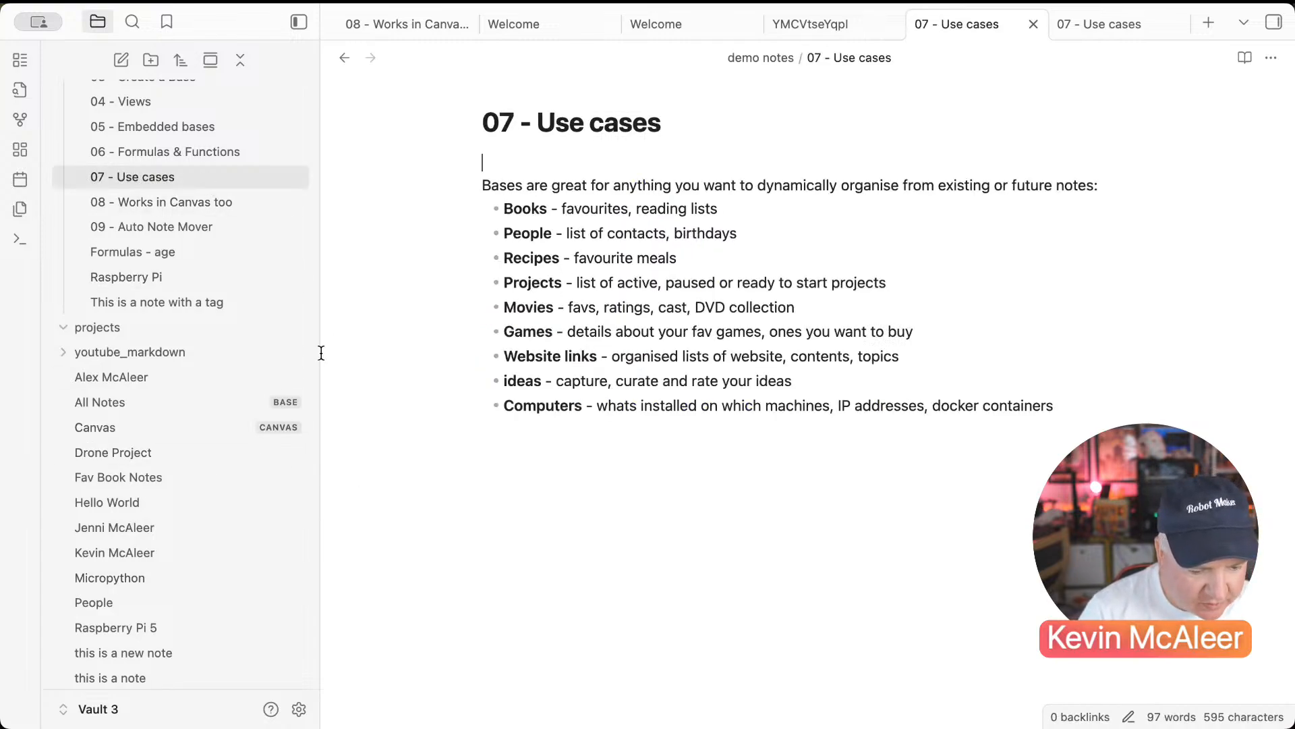
Step: Create a new base in the projects folder with a 'has tag Project' filter
right_click(216, 324)
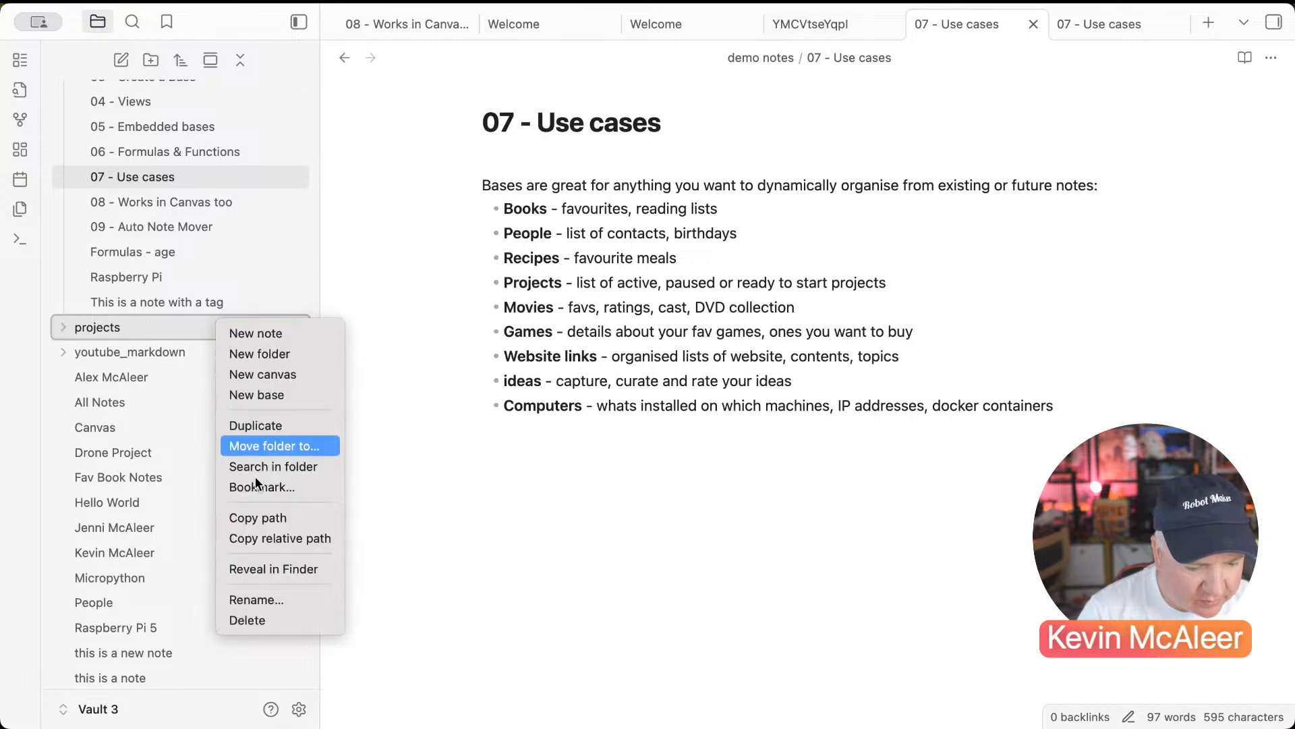
left_click(249, 399)
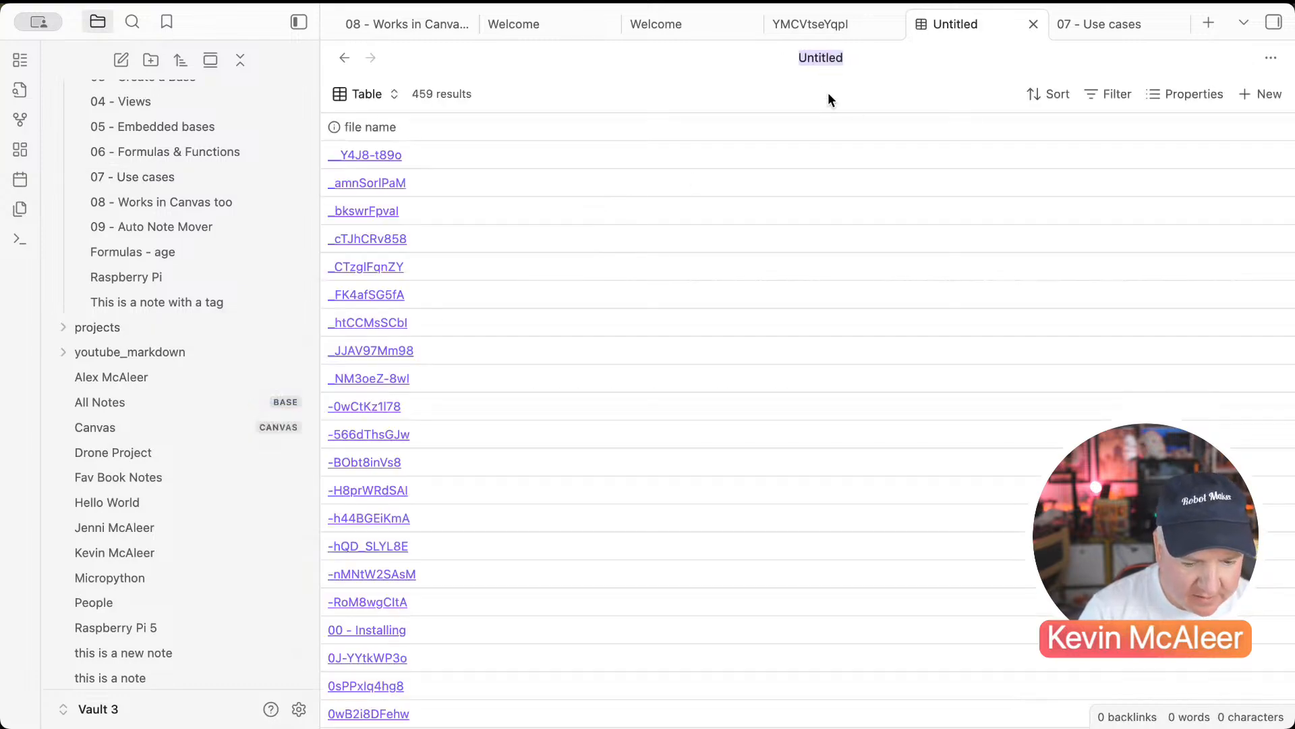
left_click(1101, 89)
left_click(984, 227)
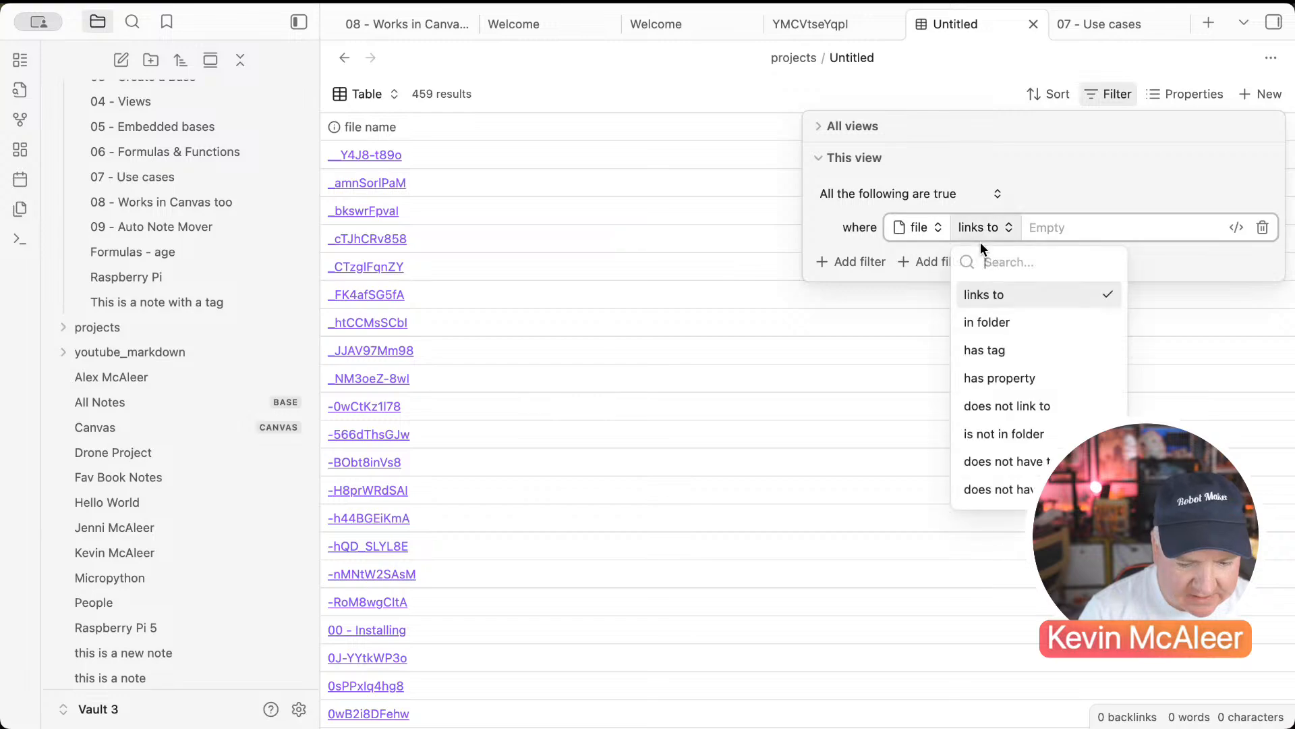
left_click(991, 356)
type("pro")
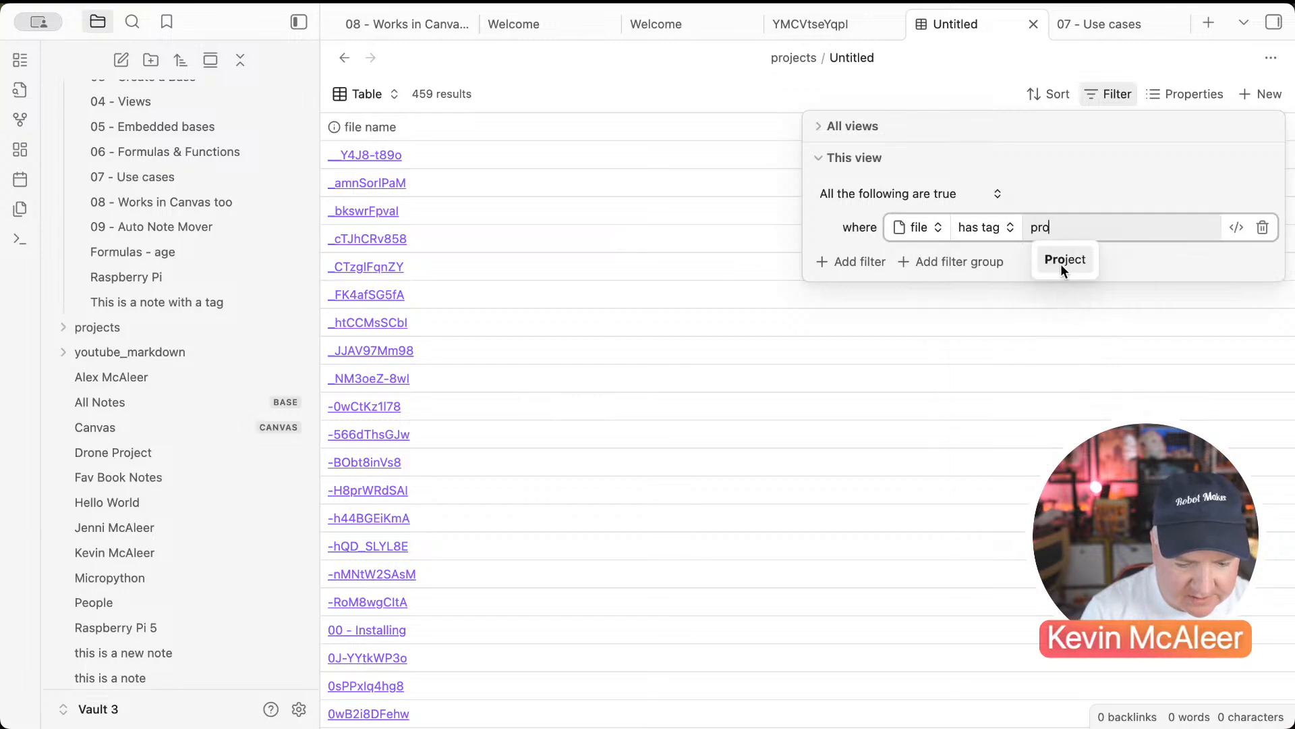
left_click(1066, 261)
left_click(590, 259)
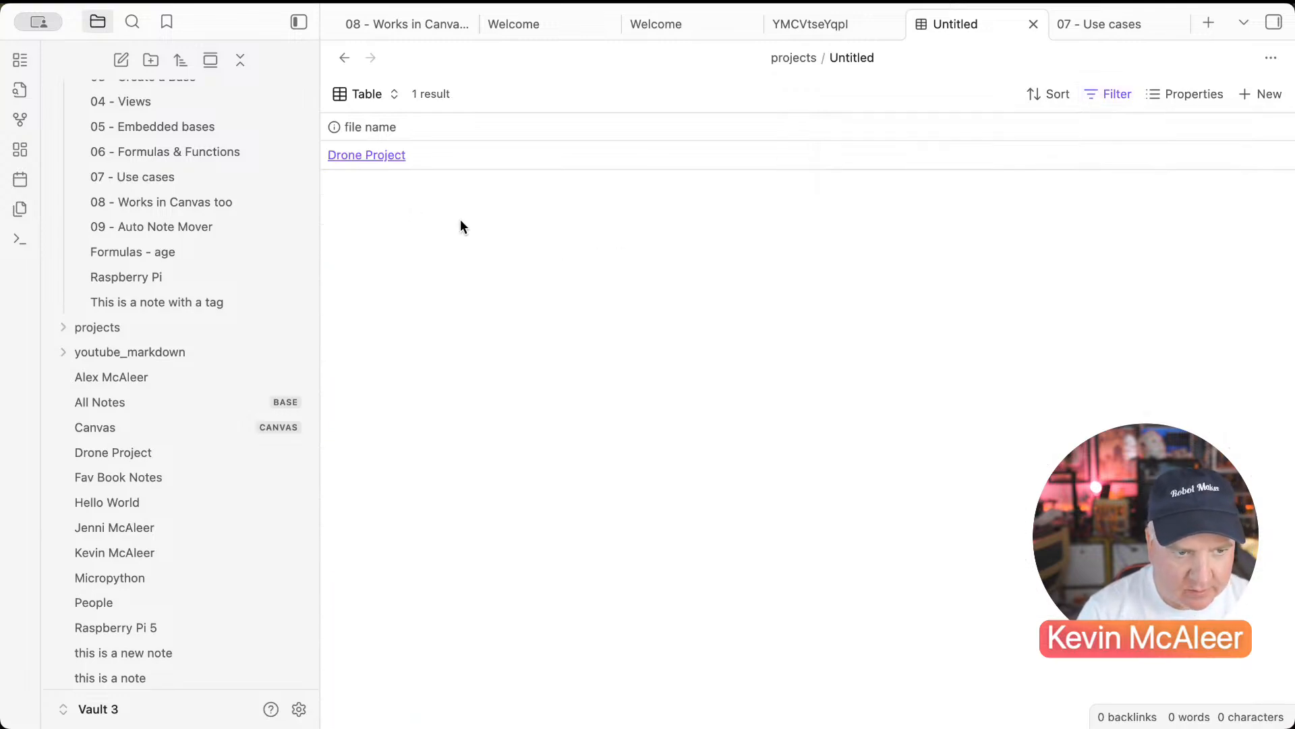
Step: Add a new note titled Obisidan to the projects base
left_click(1265, 96)
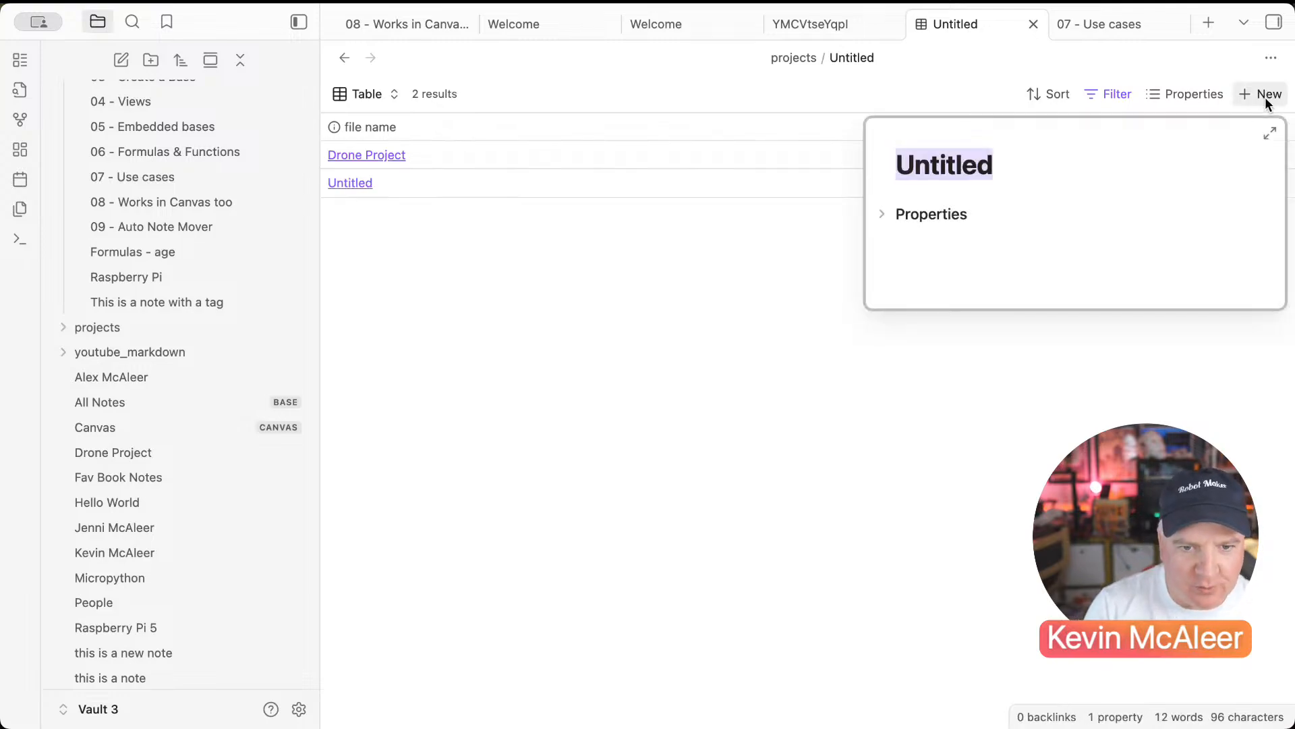
type("Obi")
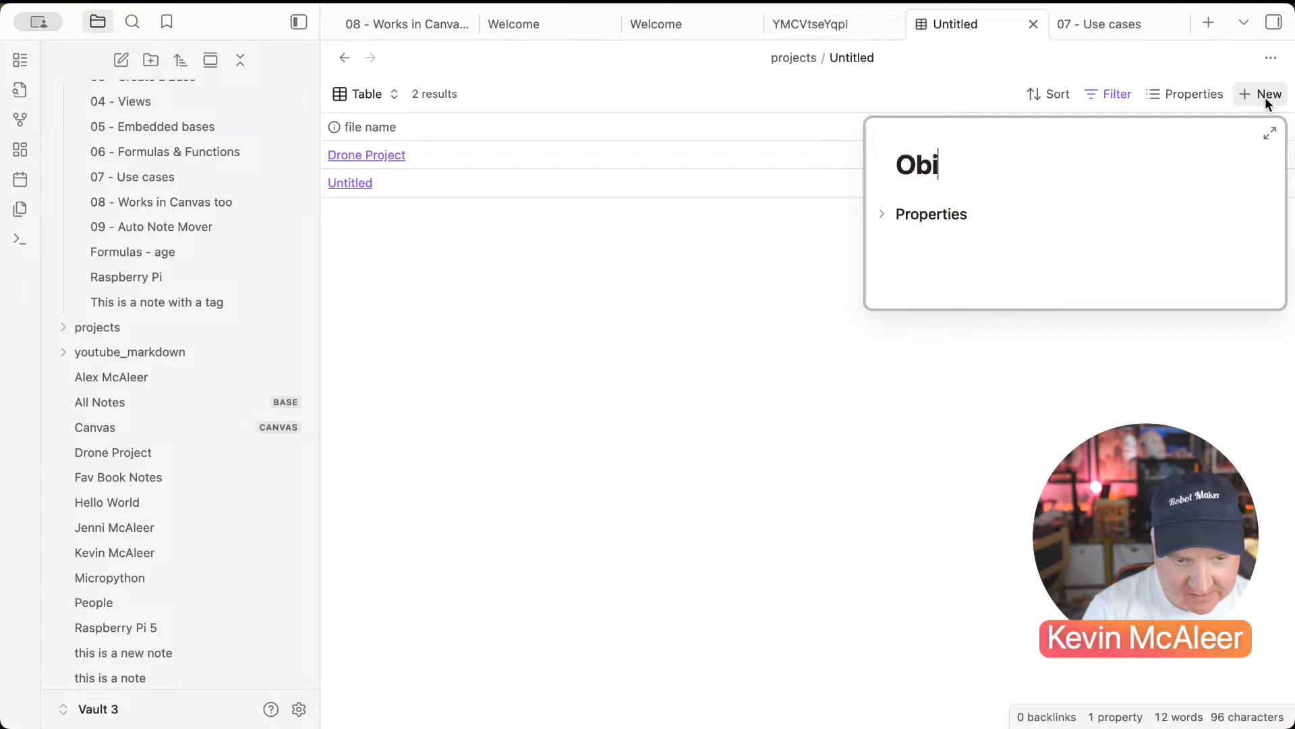
type("sid")
key("BackSpace")
type("sidan")
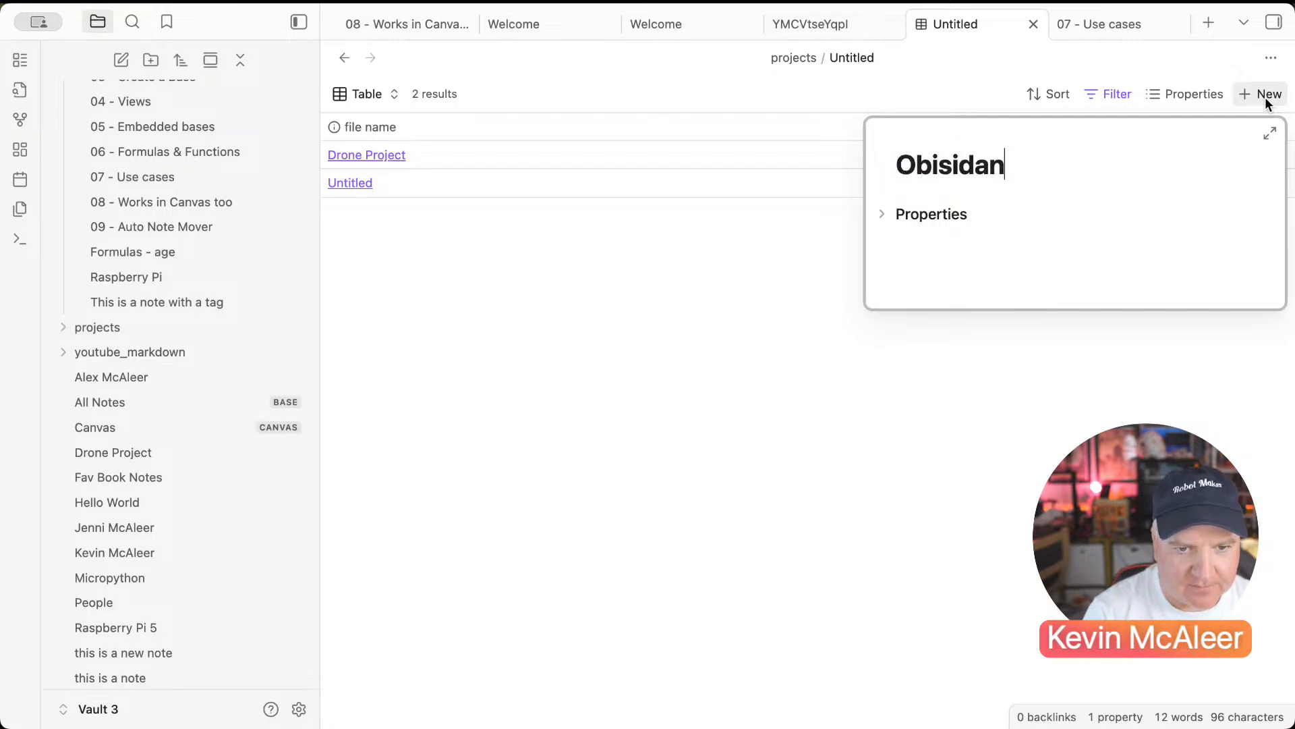
key("Return")
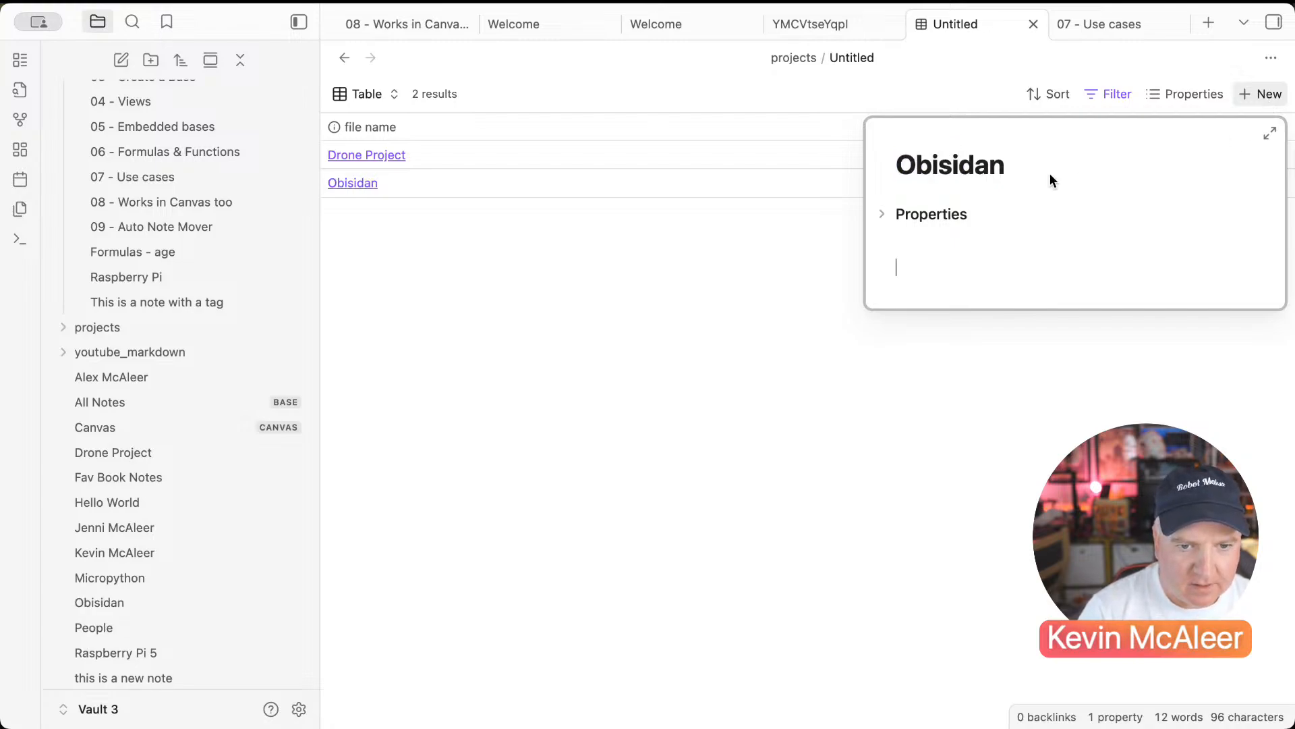
Step: Give the Obisidan note a date property set to 24/08/2025
left_click(881, 213)
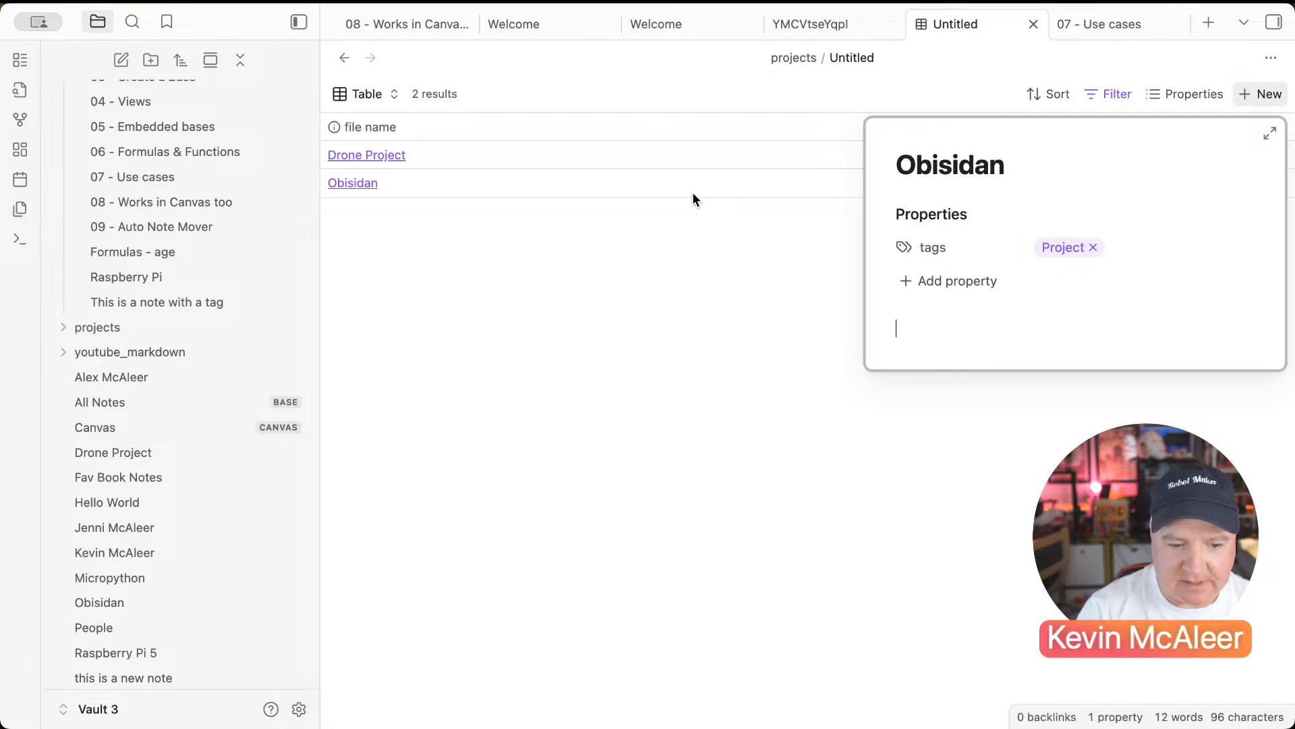
left_click(938, 275)
type("d")
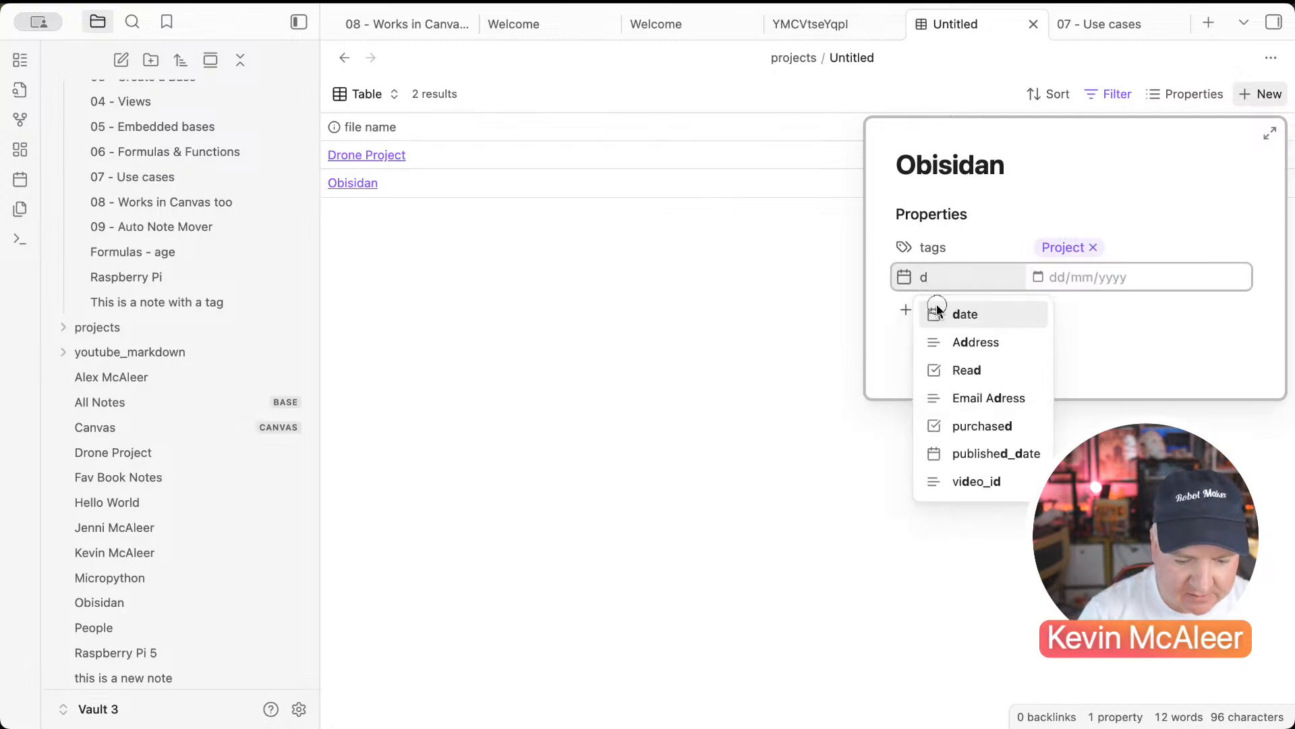
left_click(941, 312)
left_click(1043, 281)
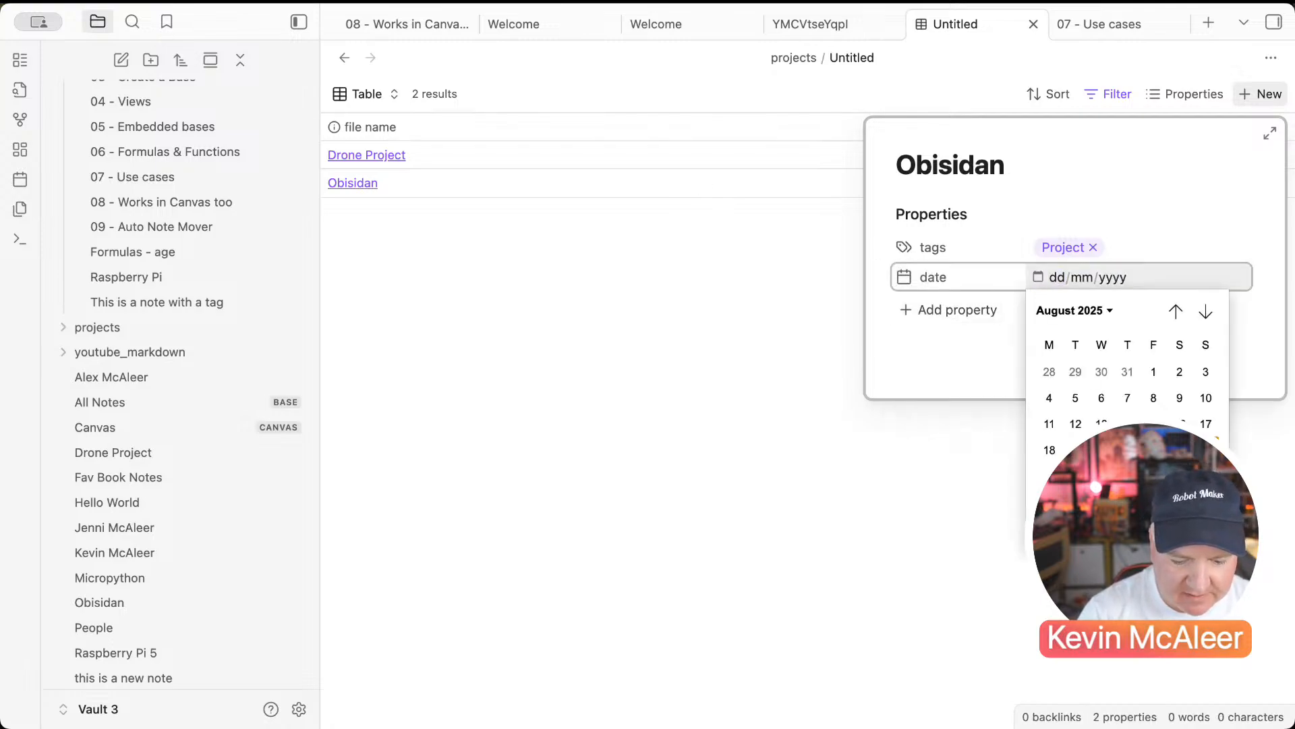
left_click(1206, 450)
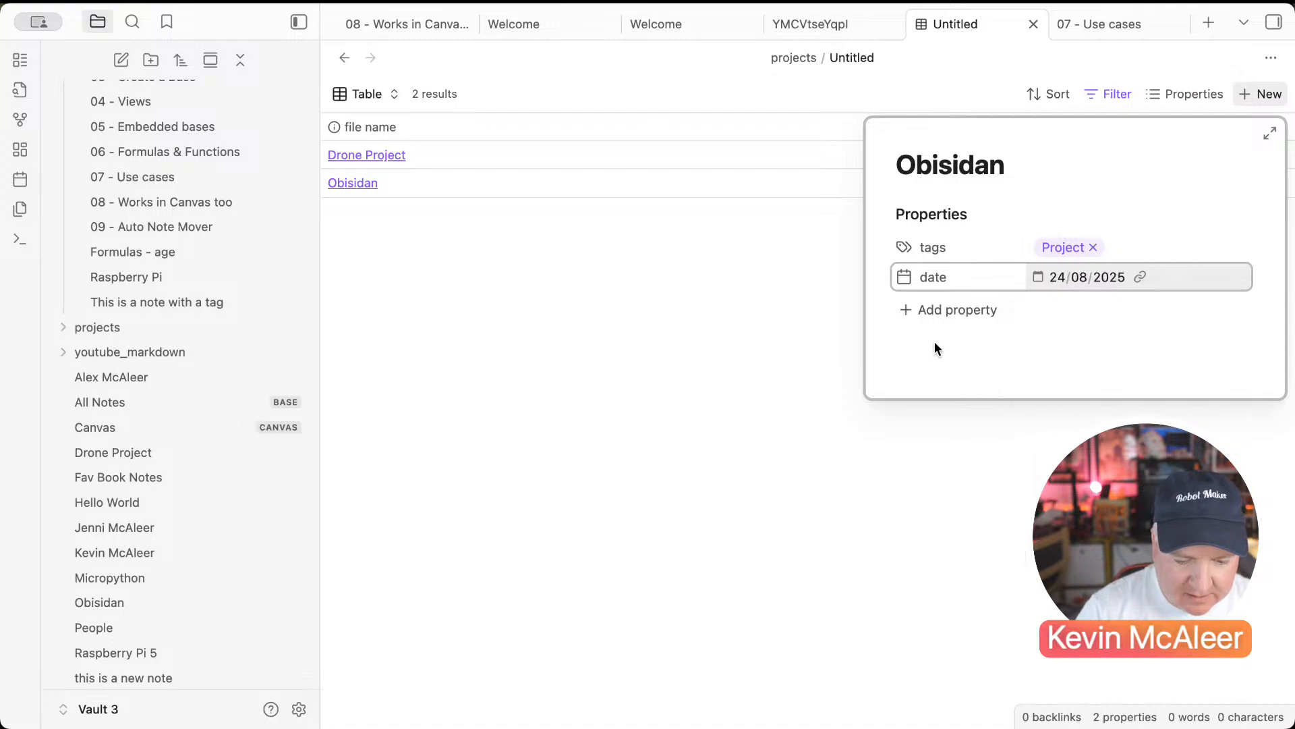
Step: Add a topics property linking to [[Note Taking]] and close the note popover
left_click(912, 307)
type("topi")
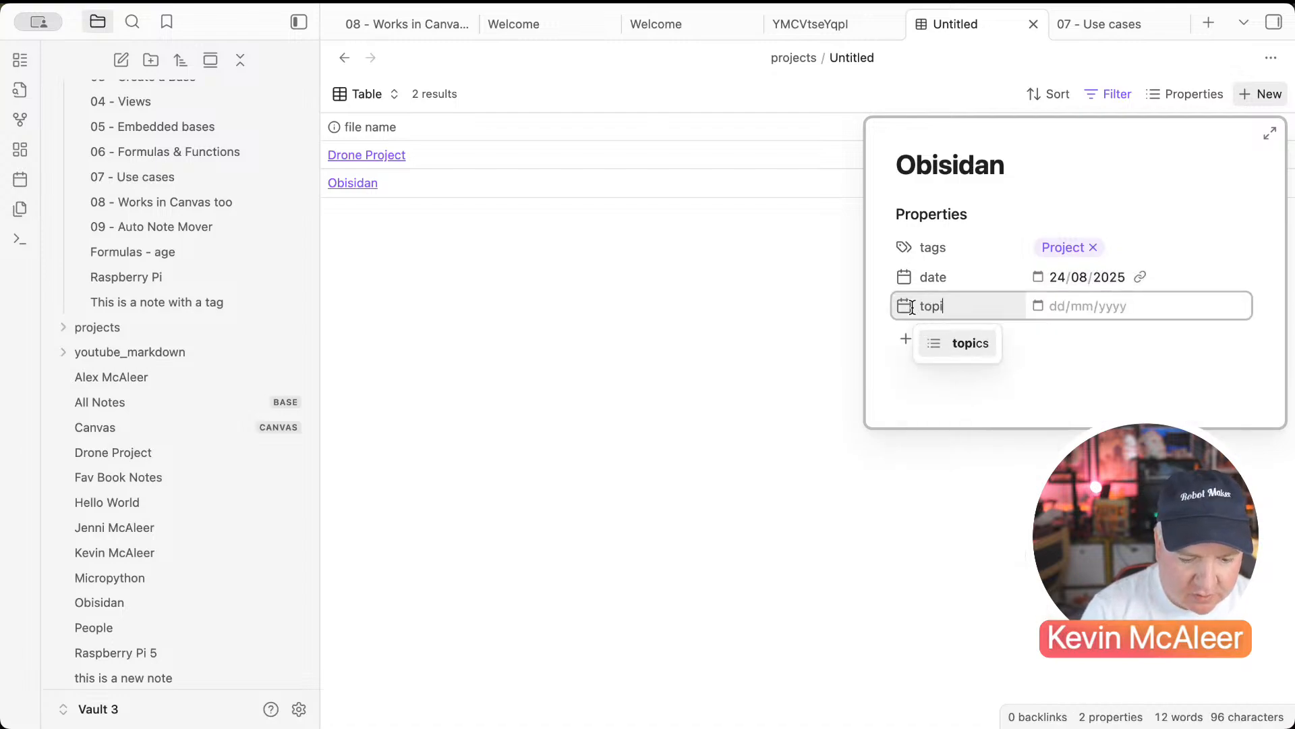
type("cs")
left_click(1054, 308)
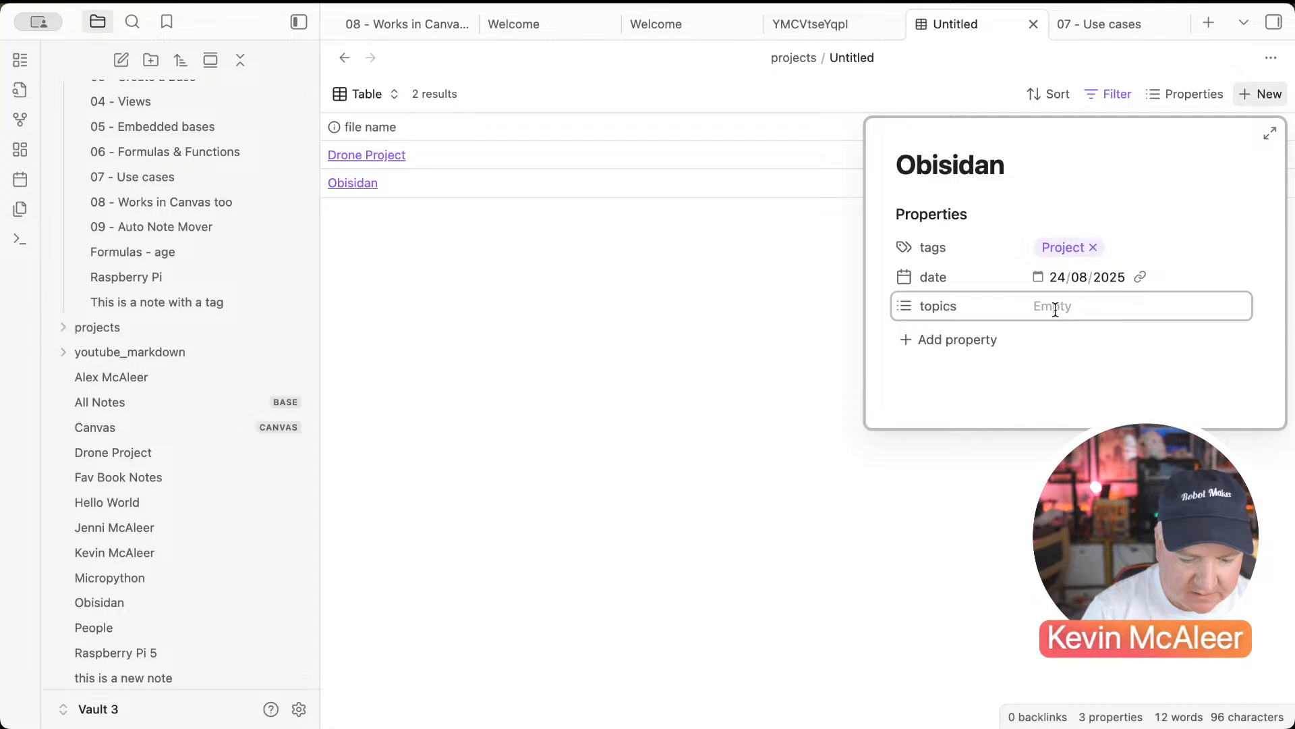
type("[[Note N")
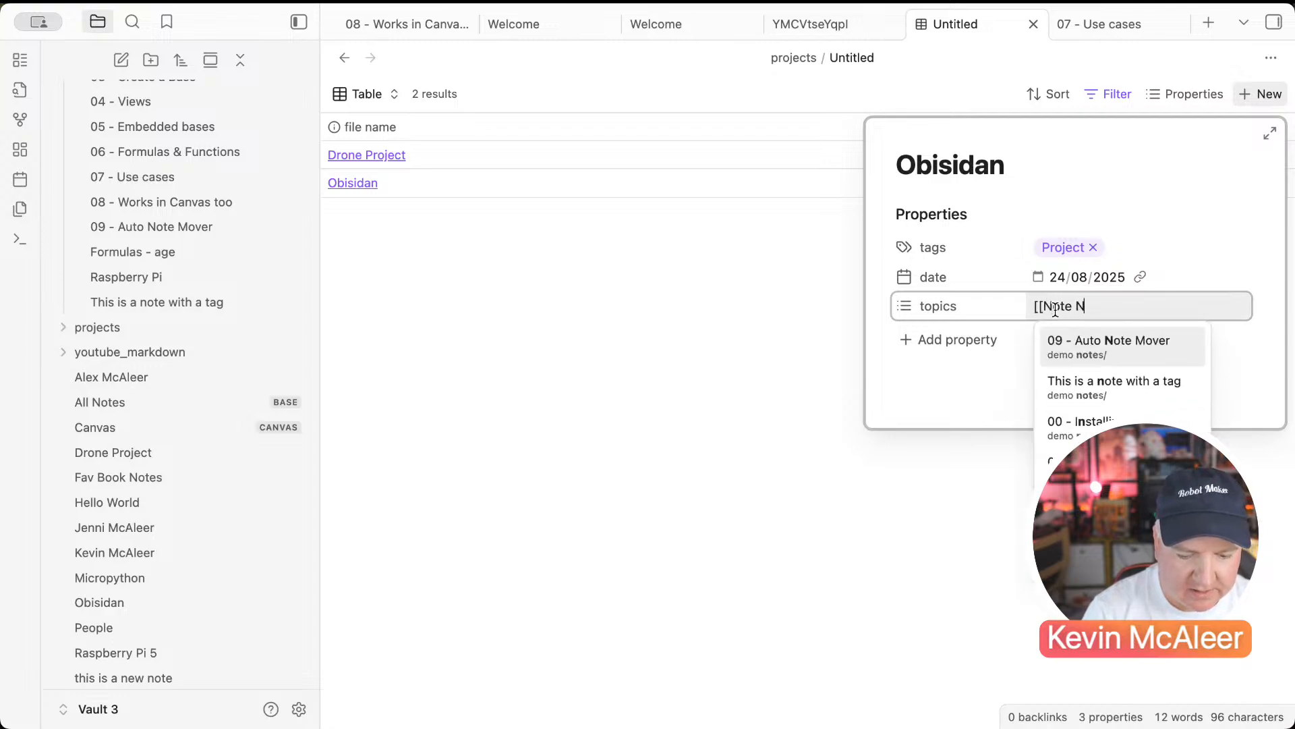
key("BackSpace")
type("Taking")
key("Return")
left_click(1005, 397)
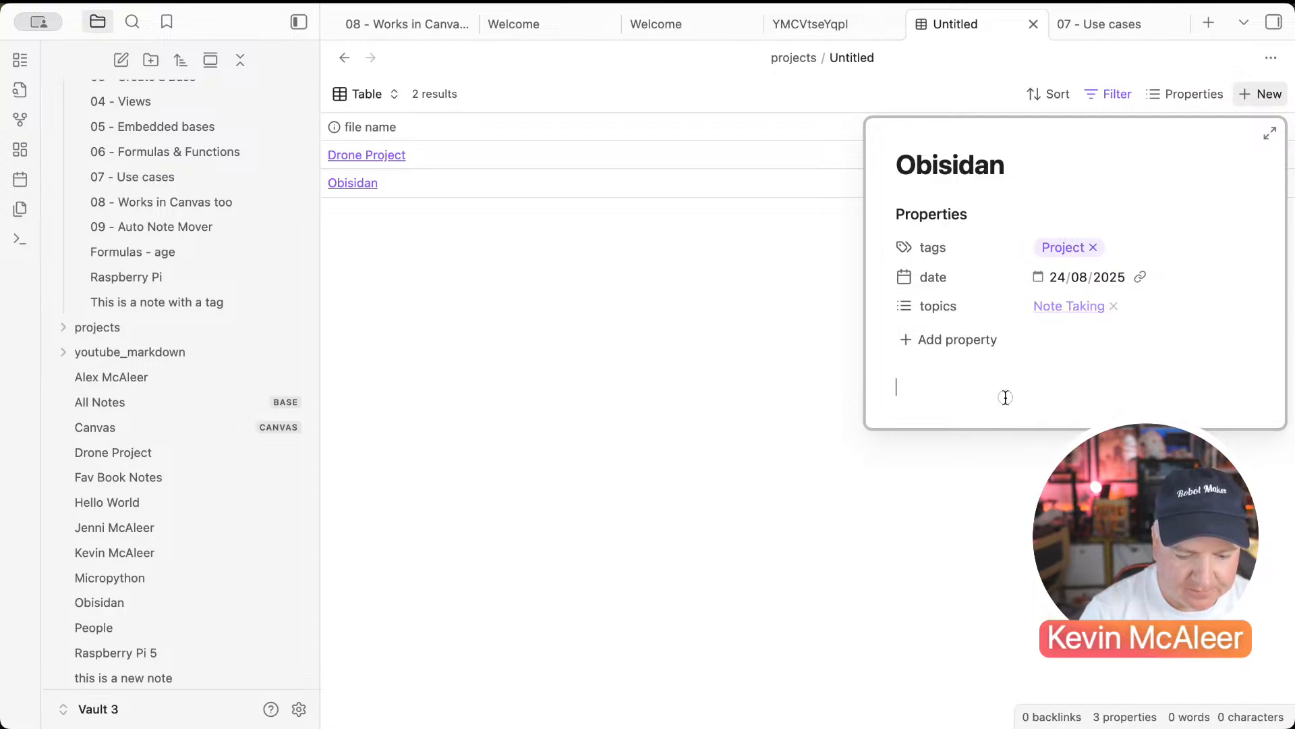
left_click(779, 249)
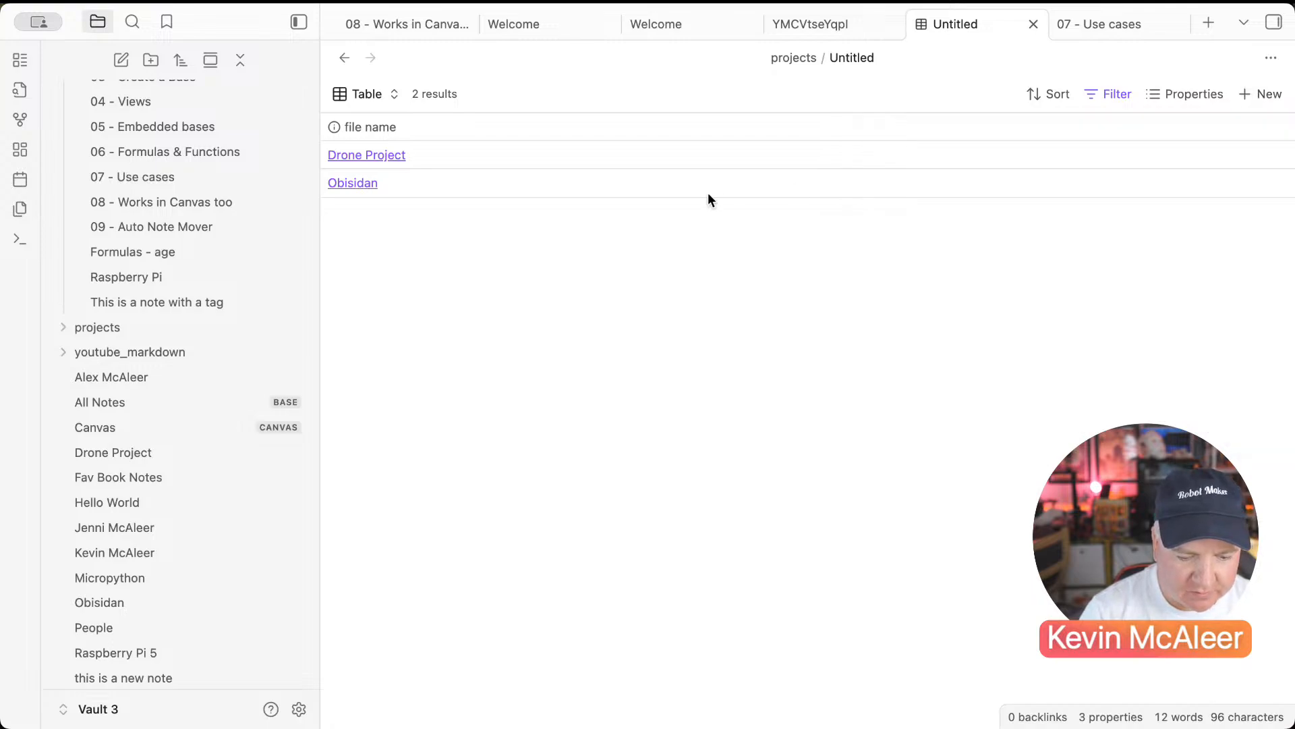
Step: Open the Obisidan note from the file explorer to check its tag, date and topic
scroll(277, 459, "down", 3)
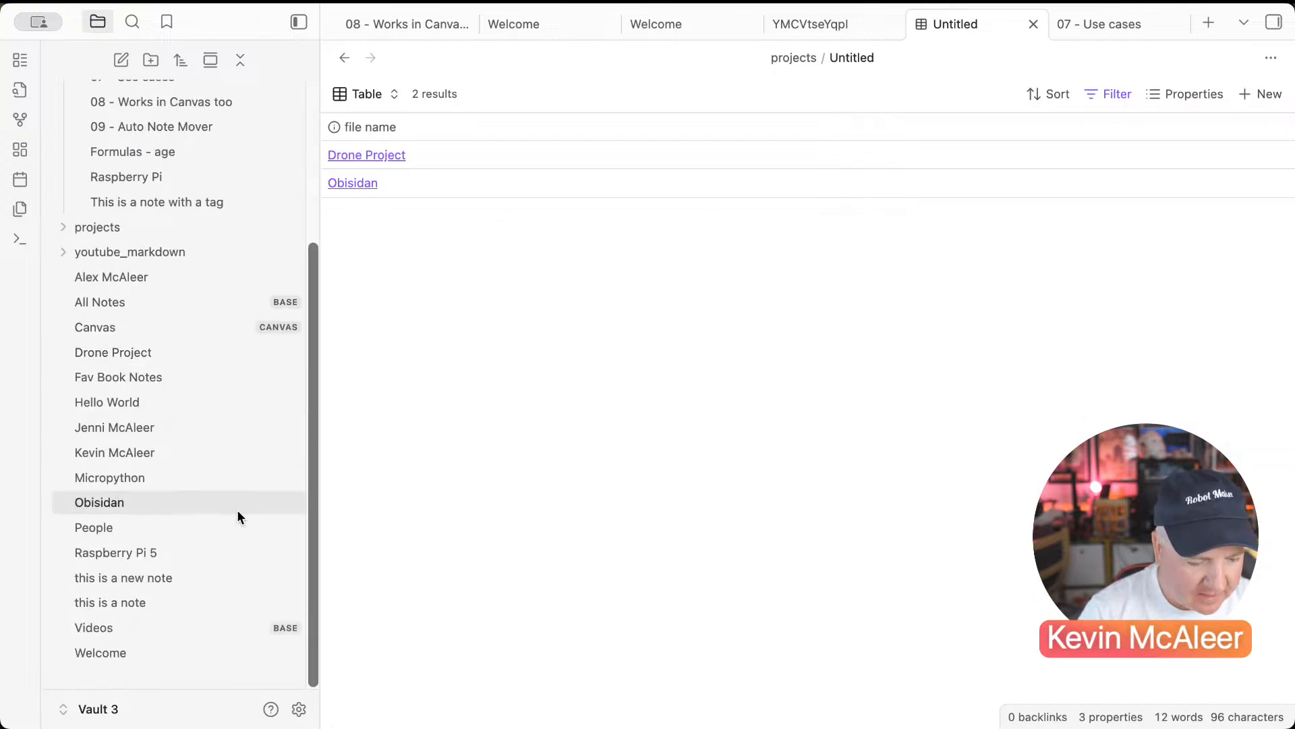
left_click(147, 505)
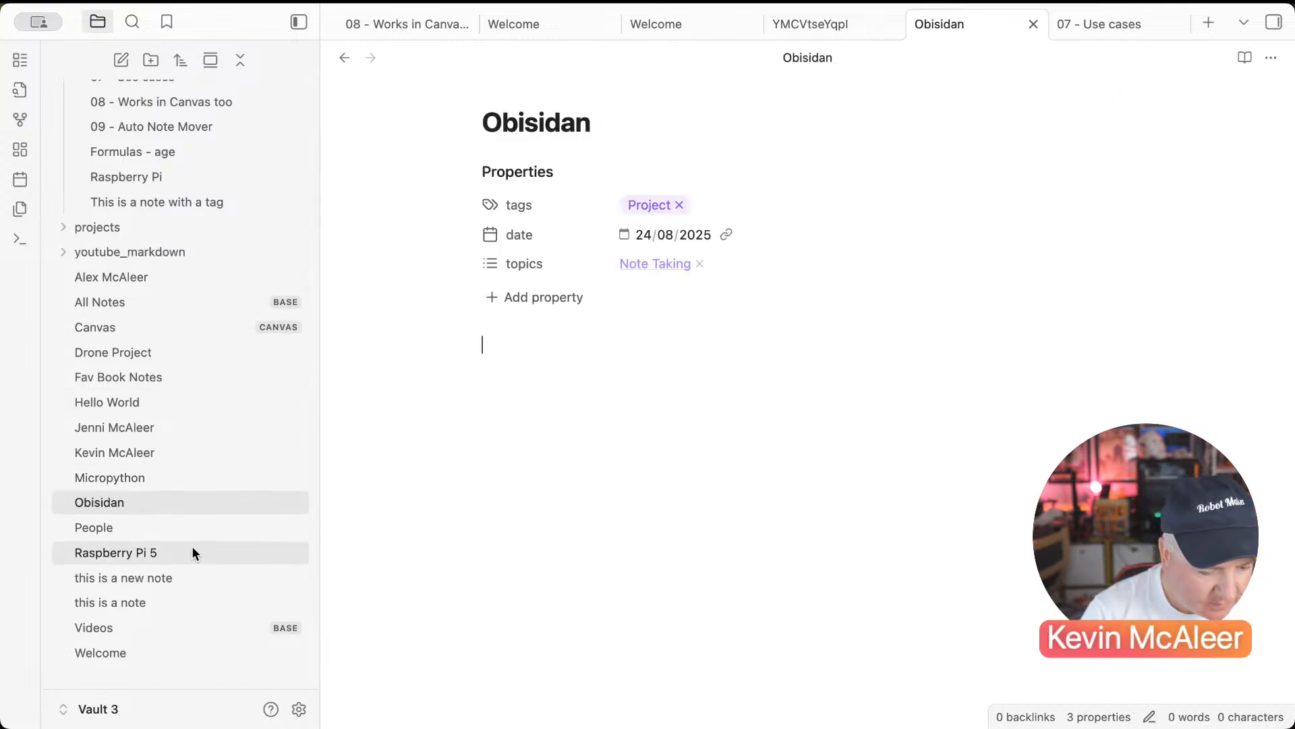
scroll(180, 419, "up", 5)
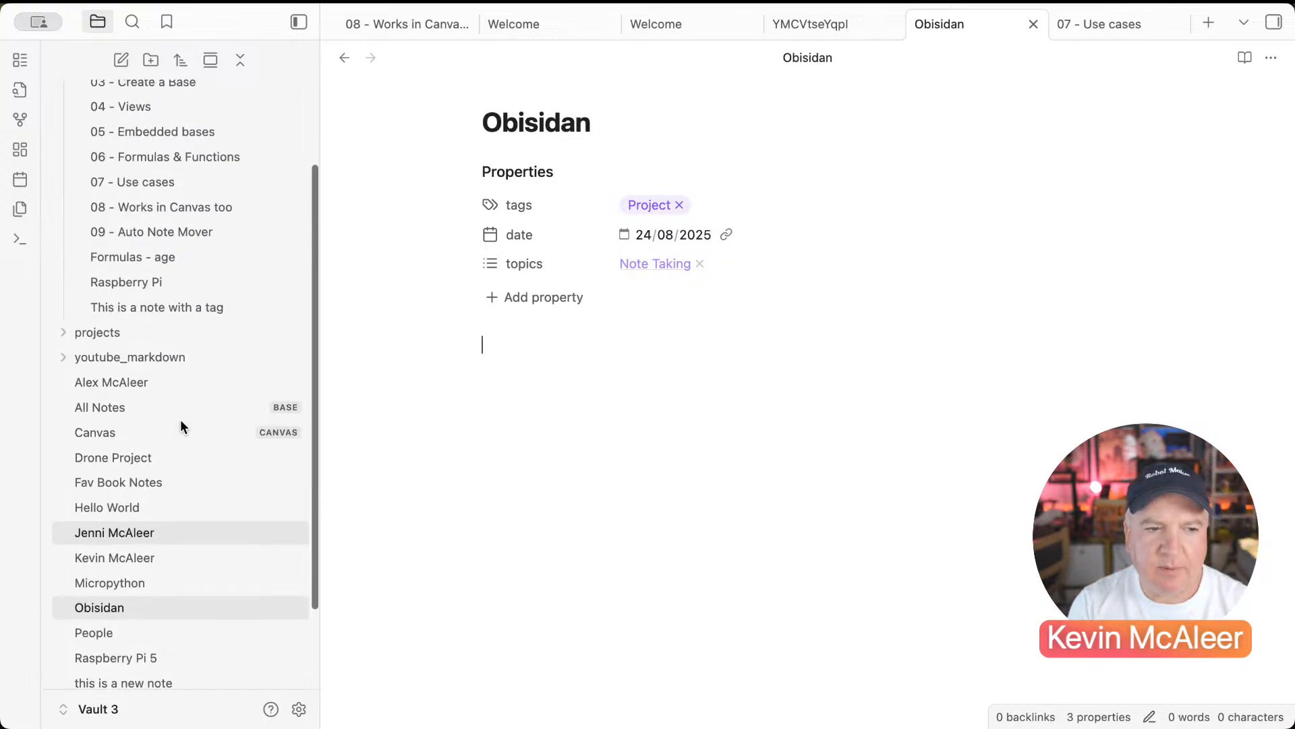
scroll(180, 419, "down", 4)
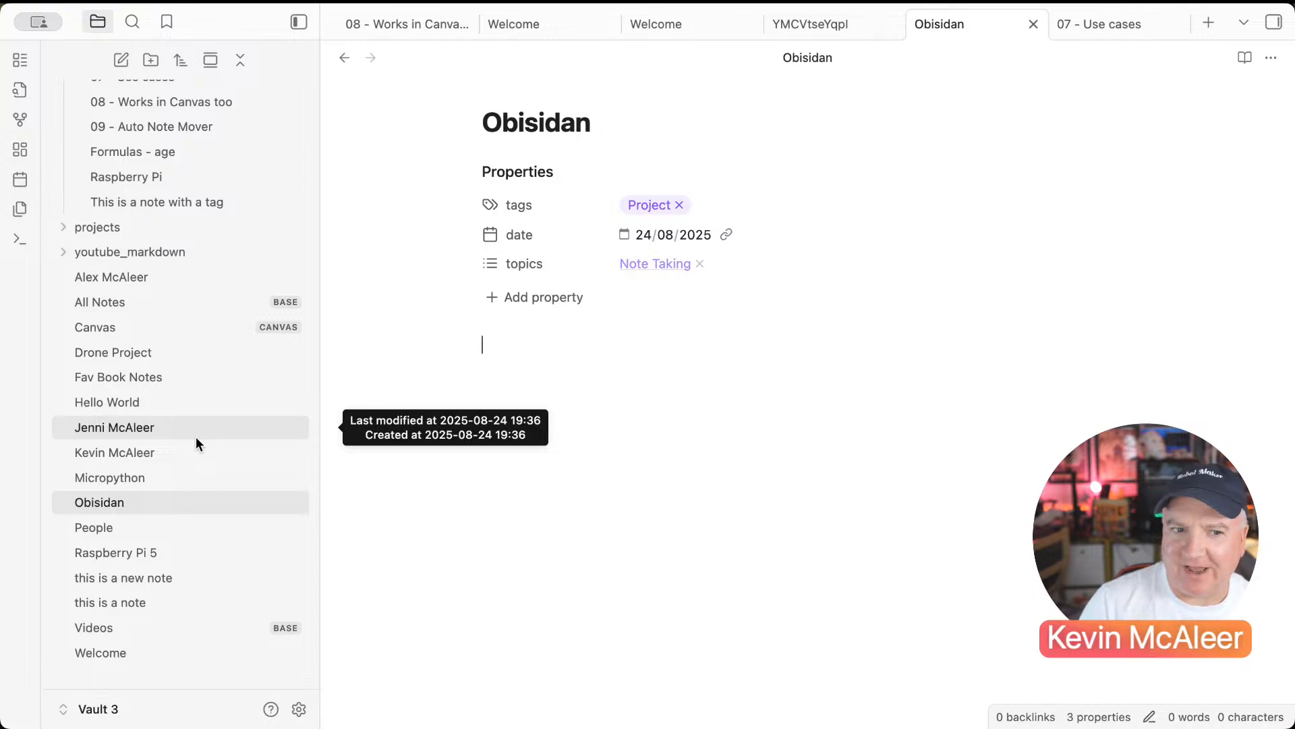
Step: Turn on community plugins in the vault settings
left_click(299, 710)
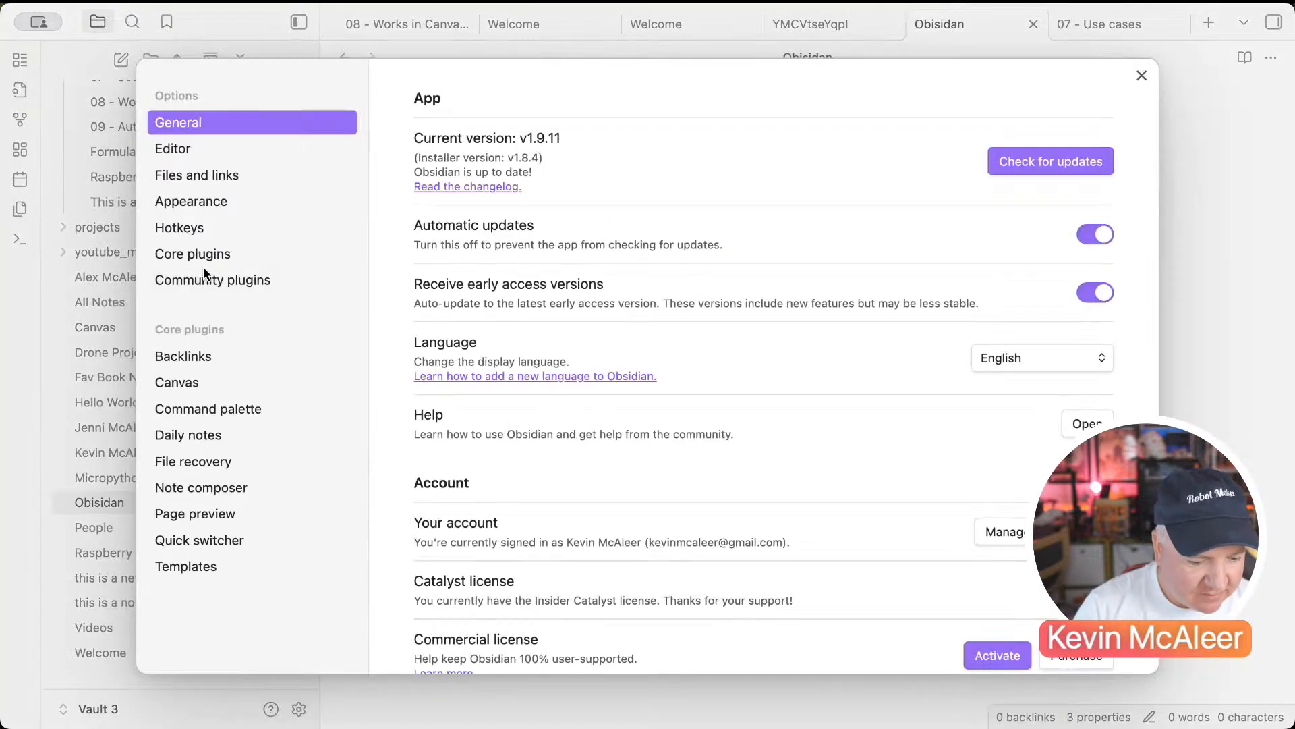
left_click(236, 270)
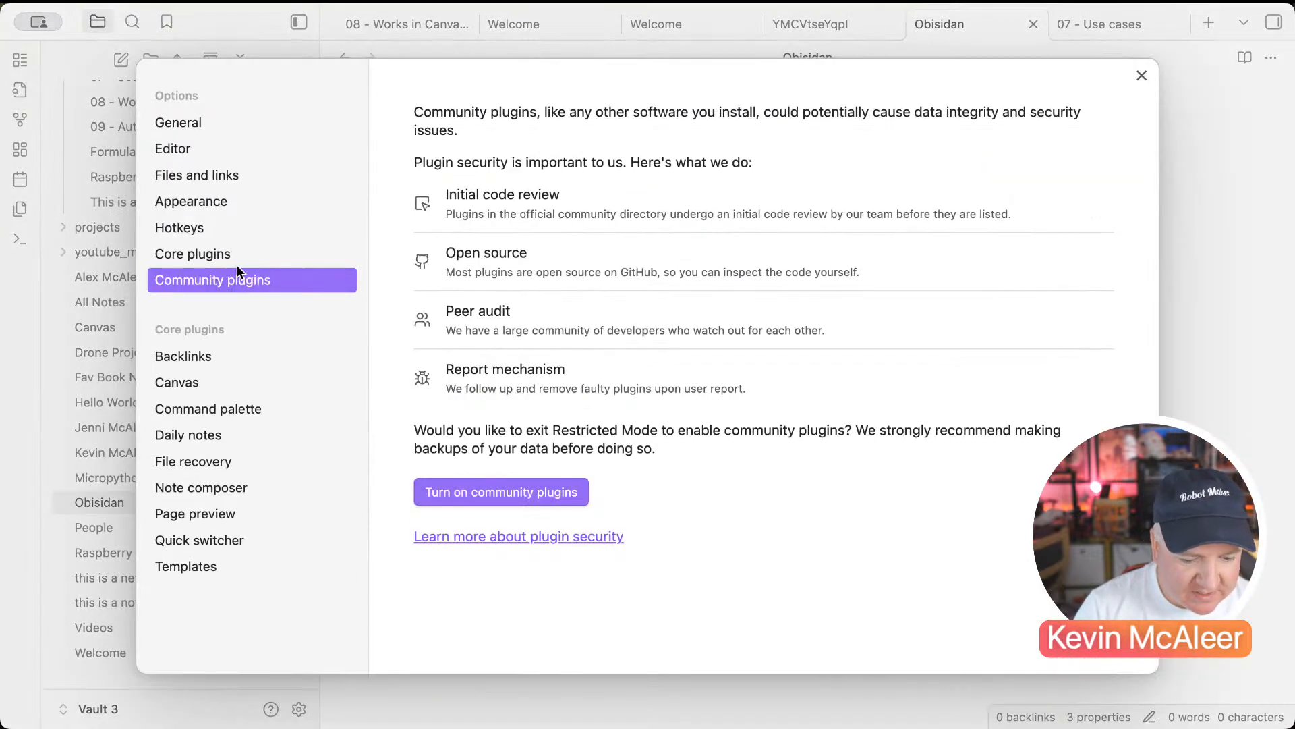
left_click(496, 491)
Step: Find Auto Note Mover in the plugin catalogue, reinstall it and enable it
left_click(1076, 169)
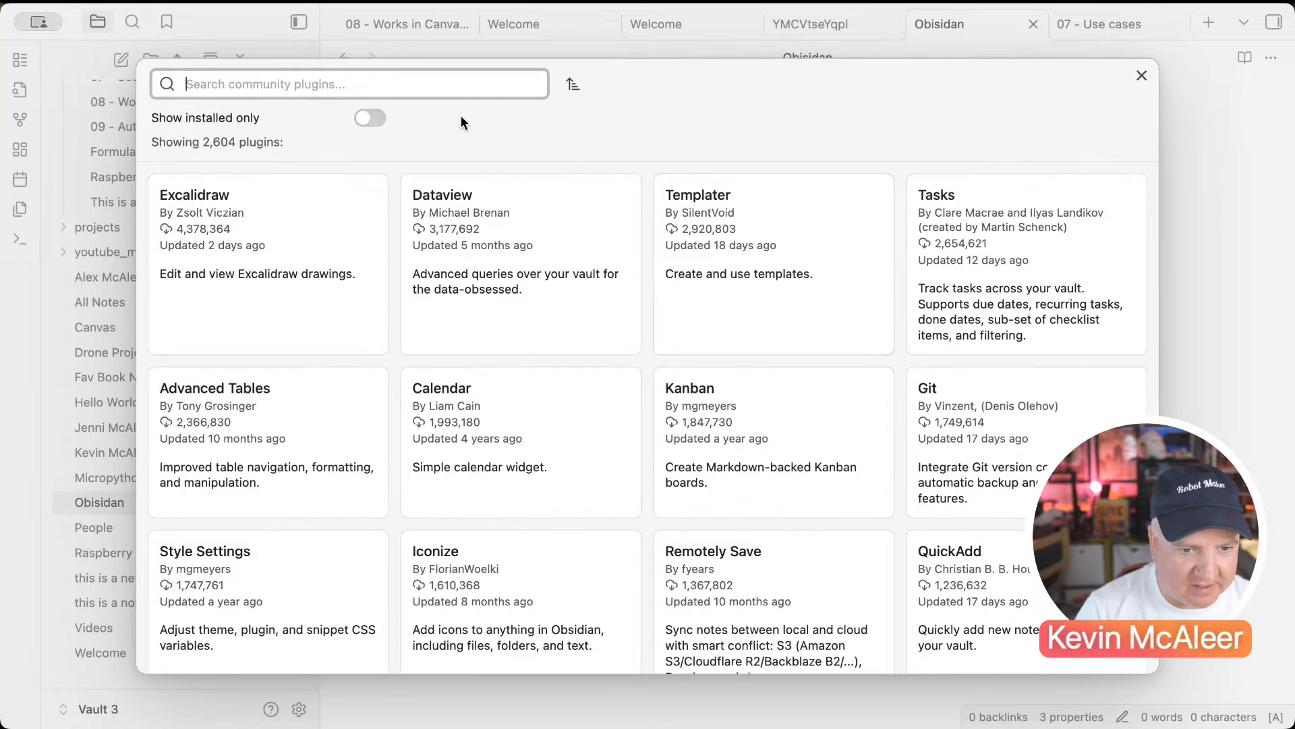
type("auto ")
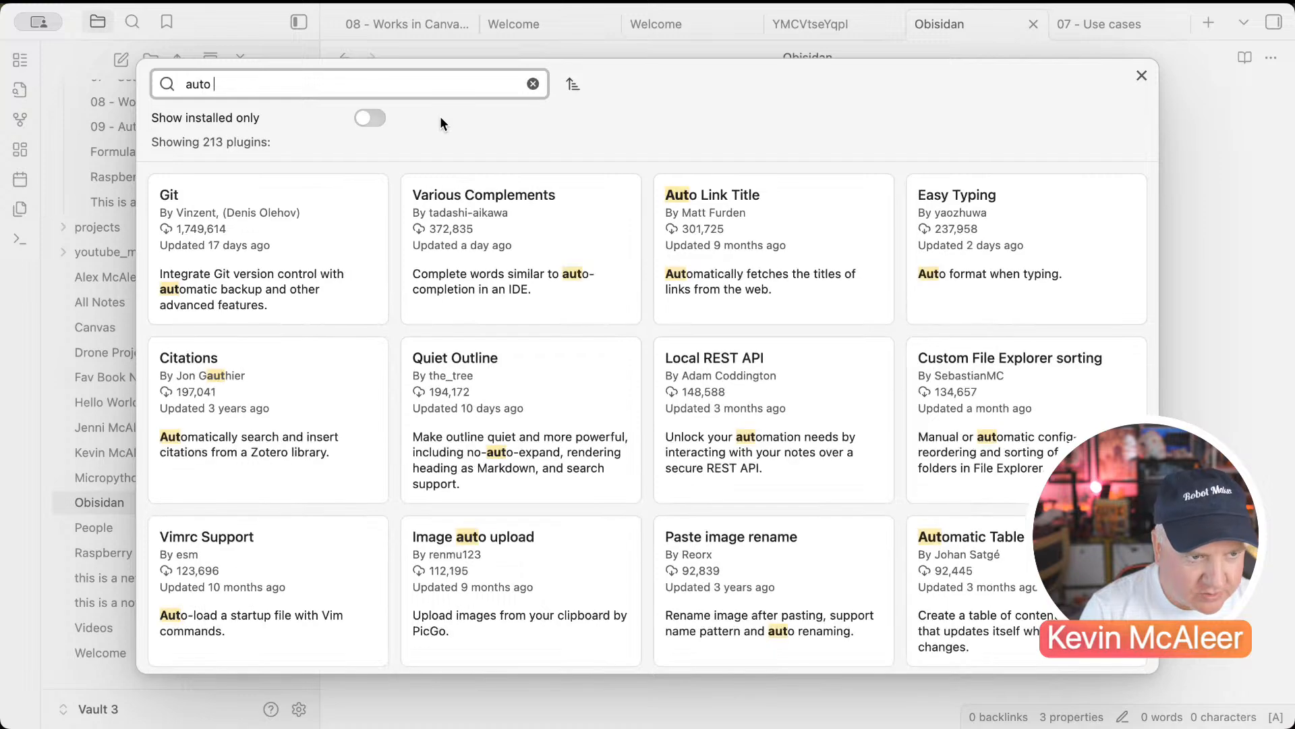
type("note mo")
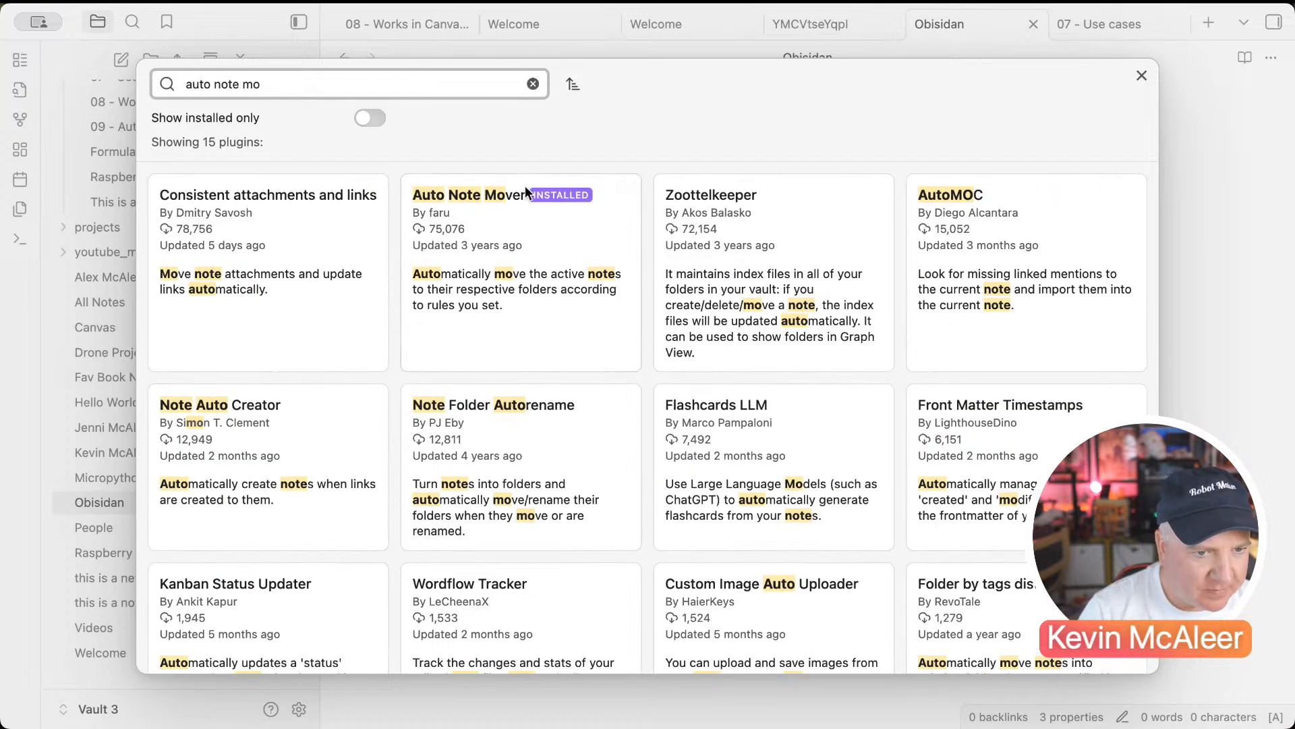
left_click(541, 251)
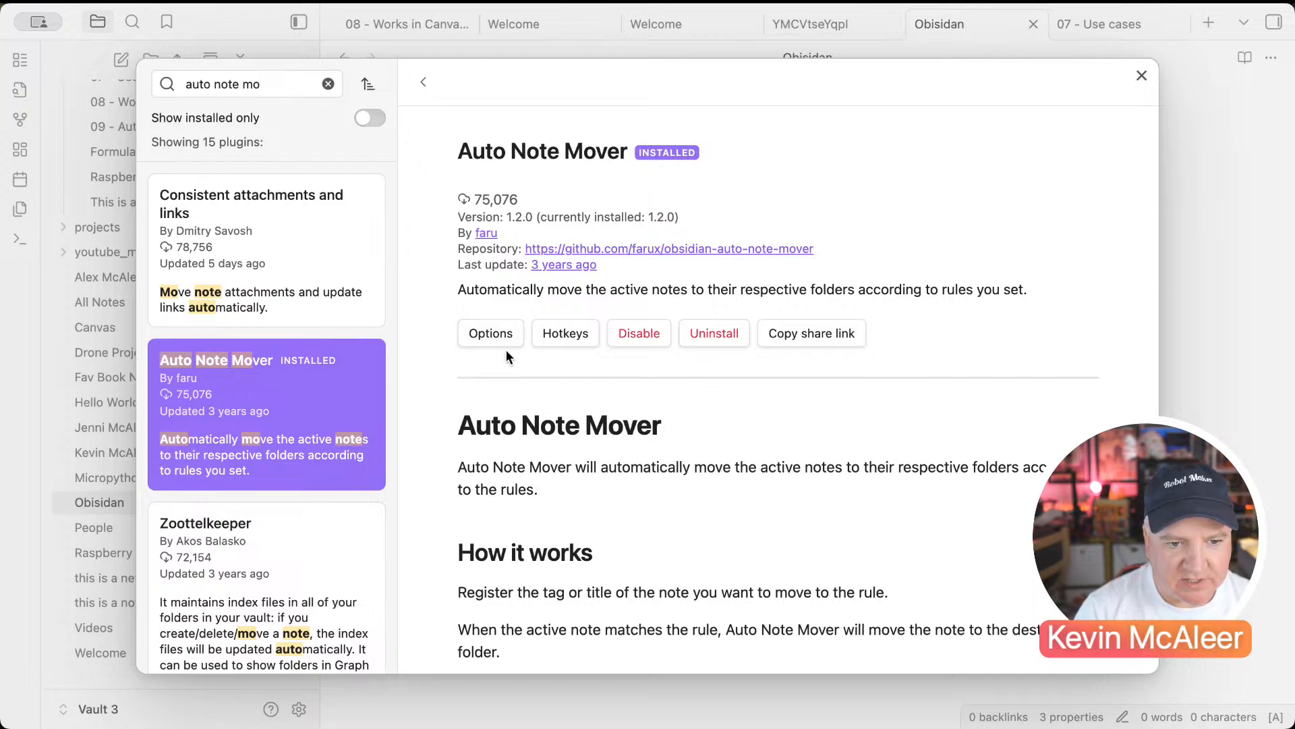
left_click(693, 331)
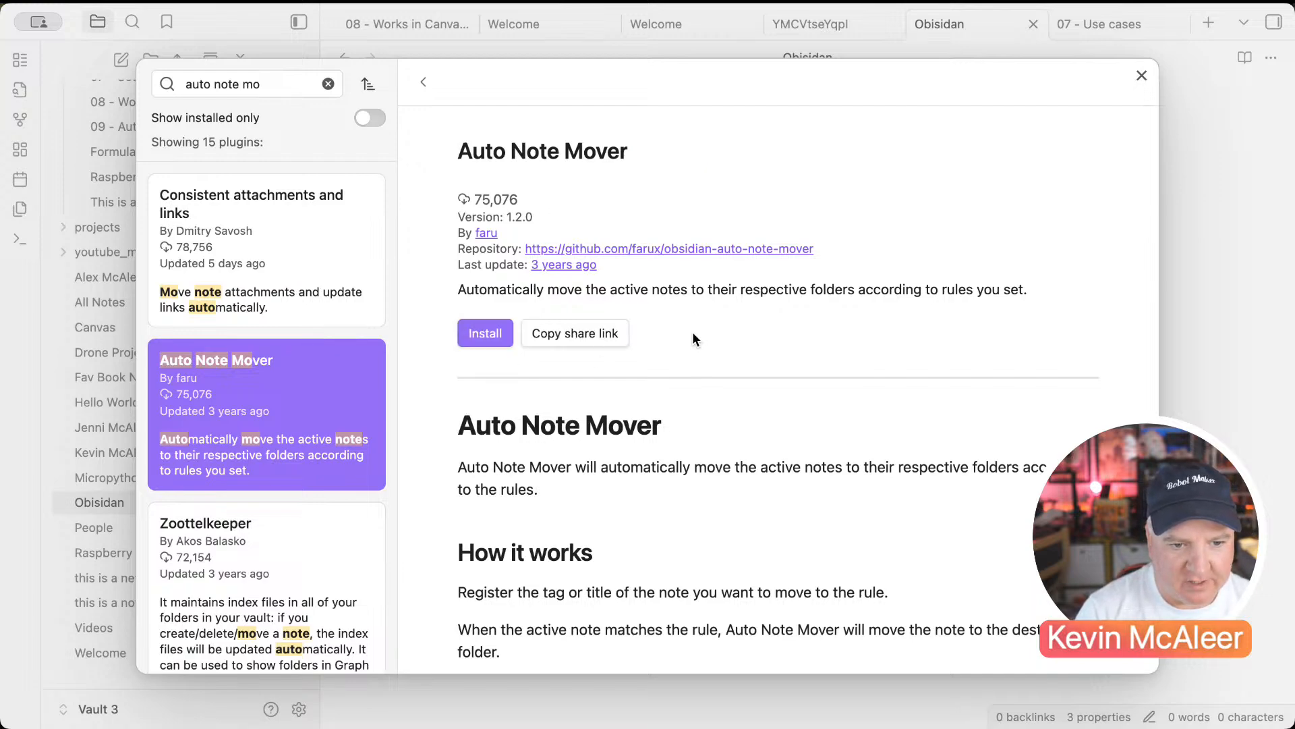
left_click(503, 335)
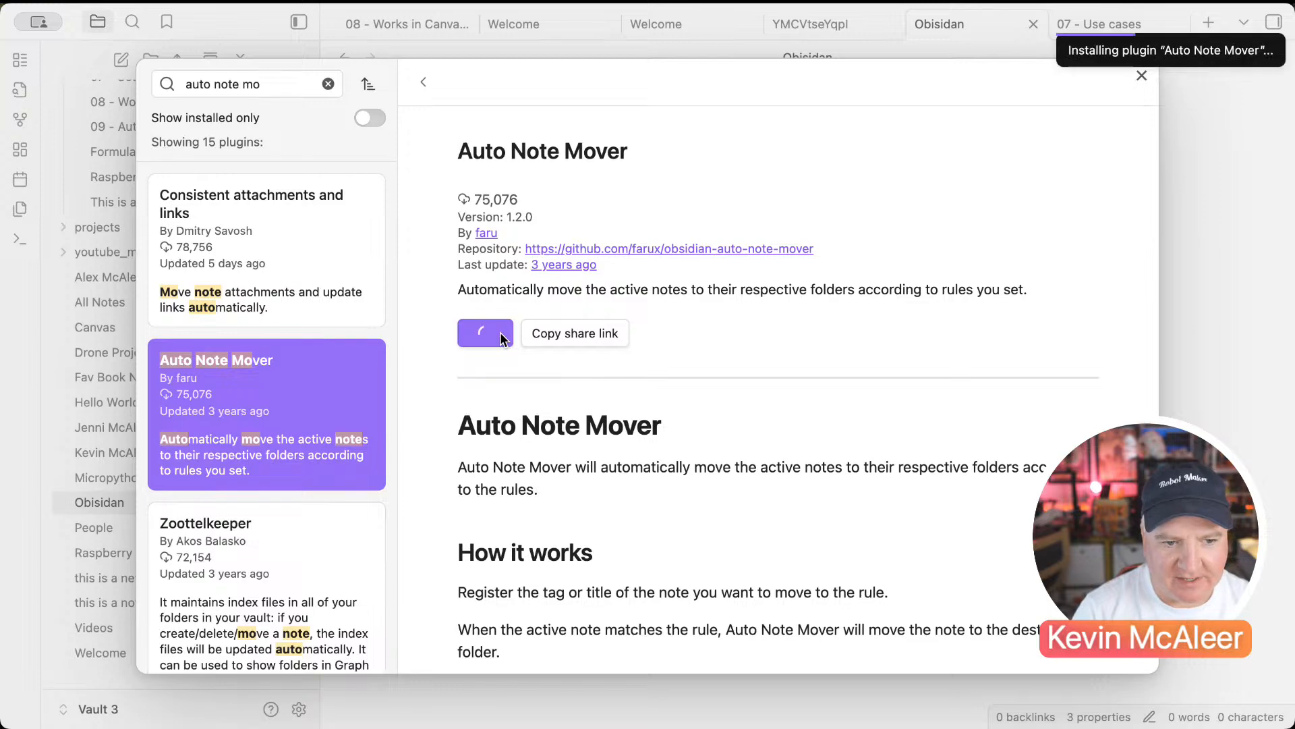
left_click(483, 339)
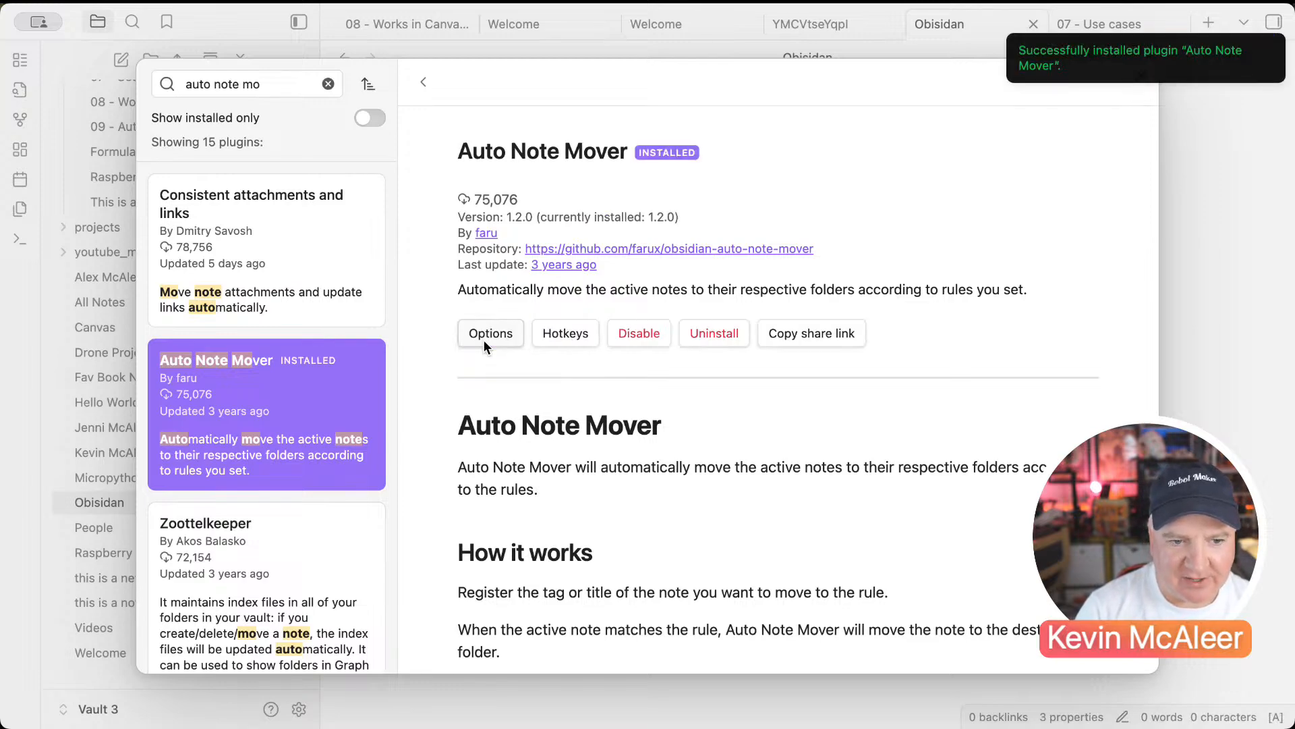
scroll(282, 481, "down", 10)
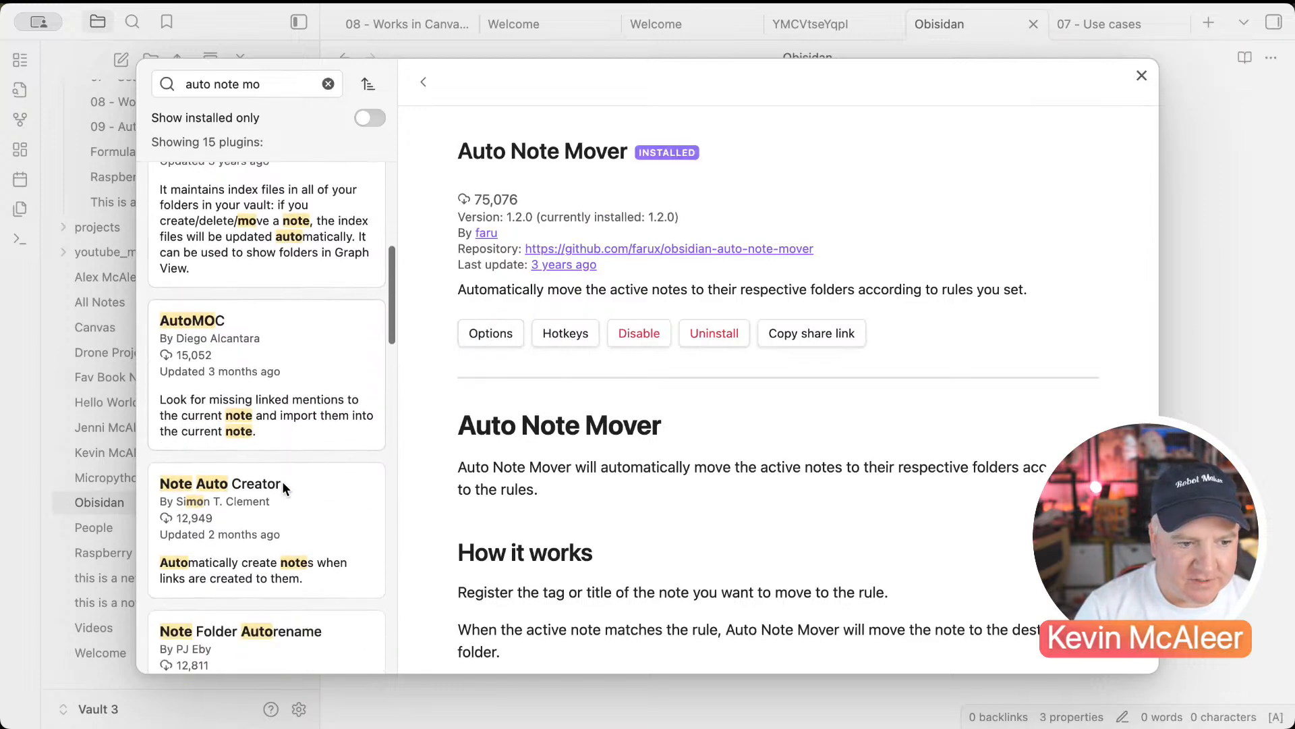
left_click(1140, 78)
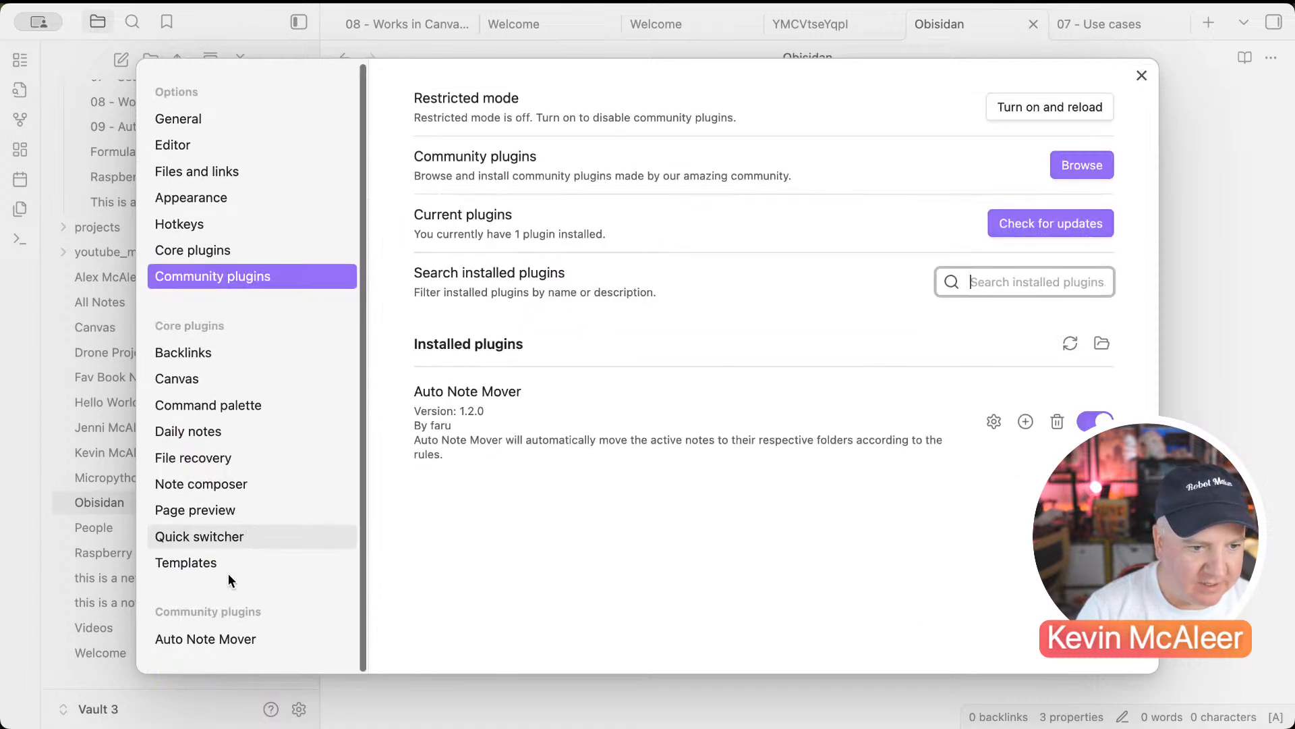
Step: Add an Auto Note Mover rule sending #Project notes to the projects folder
left_click(207, 637)
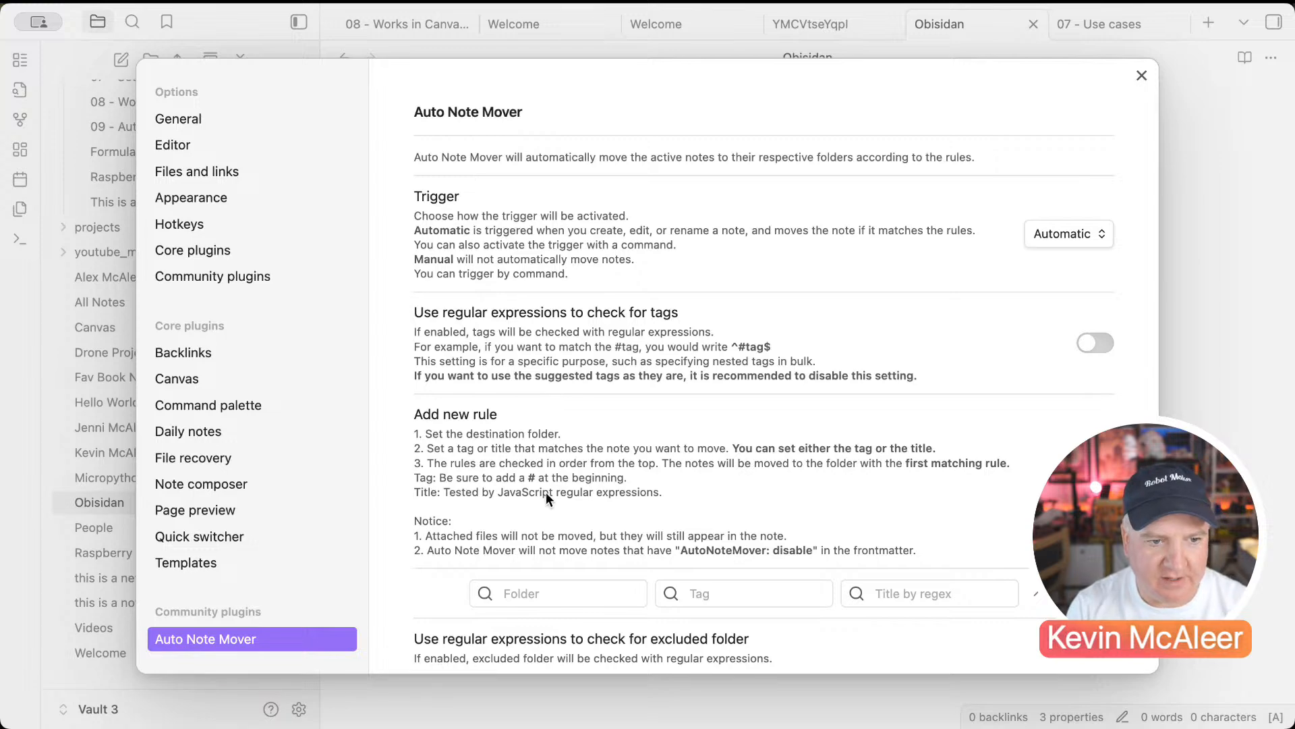
scroll(545, 496, "down", 3)
left_click(533, 509)
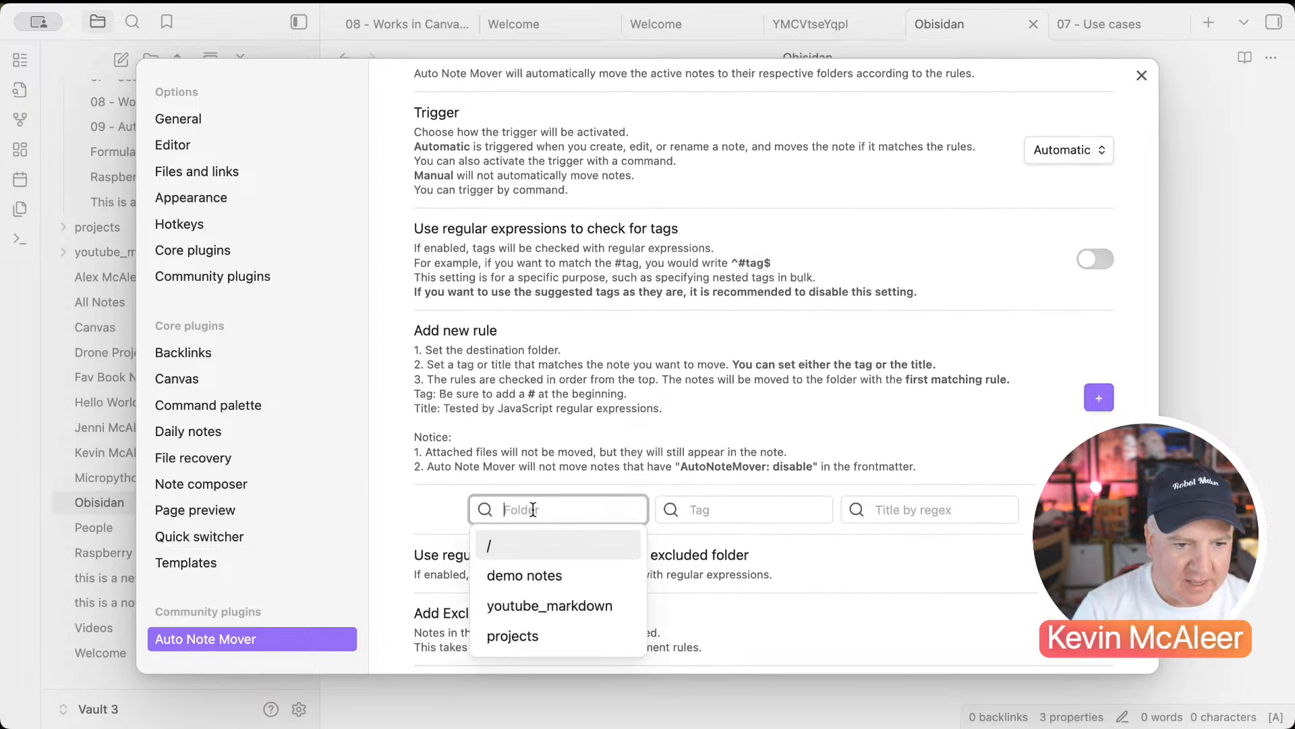
left_click(526, 637)
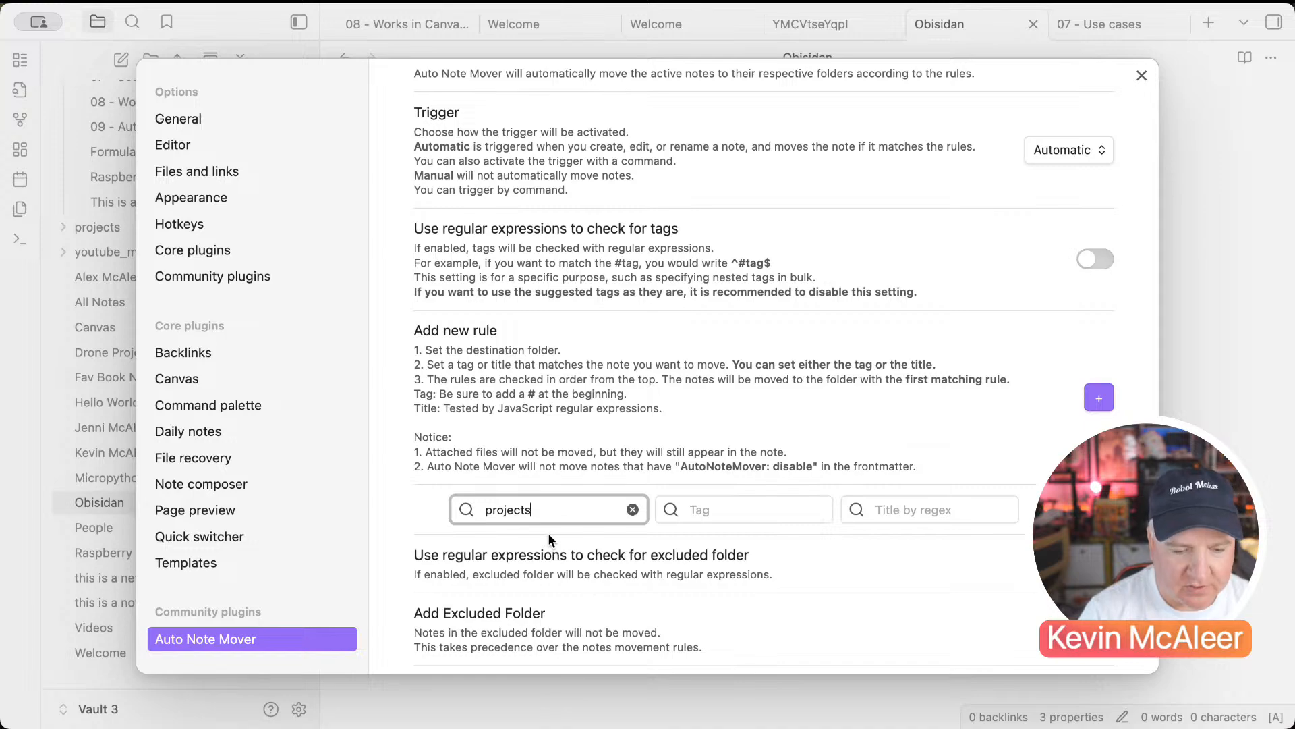
left_click(685, 510)
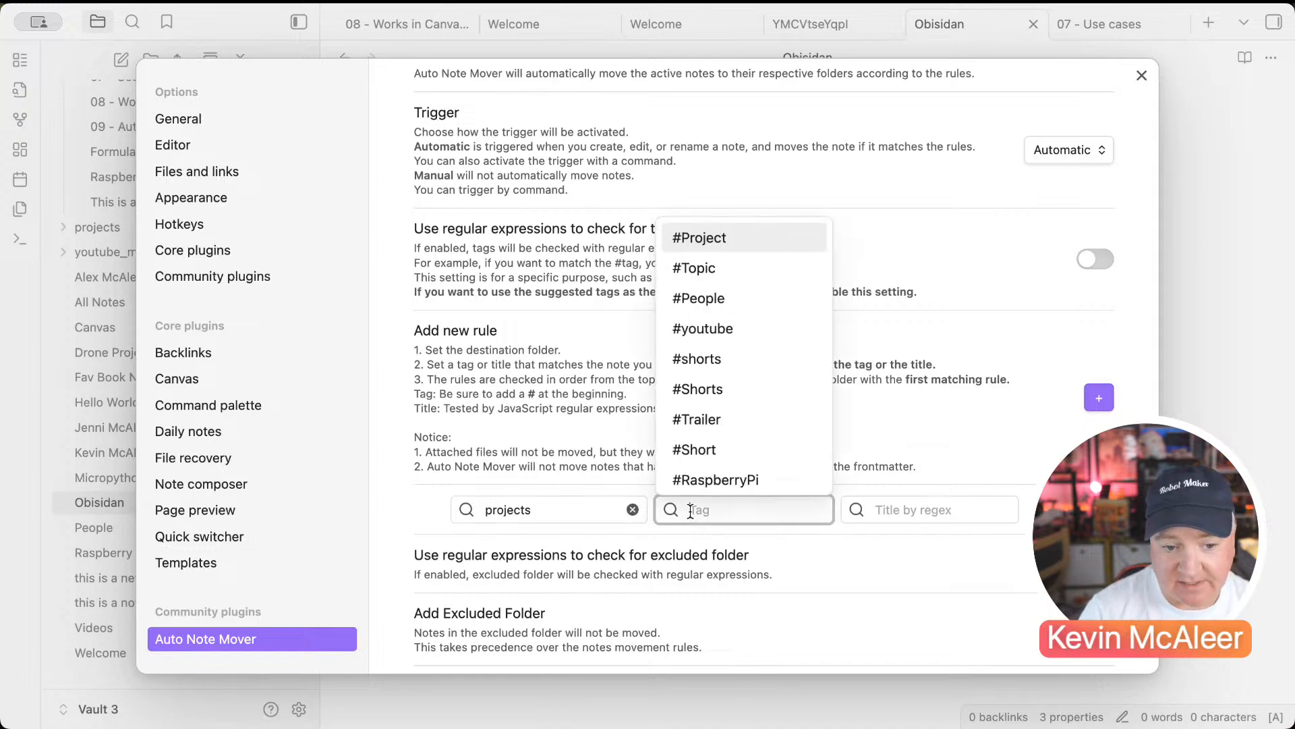
left_click(717, 241)
left_click(543, 507)
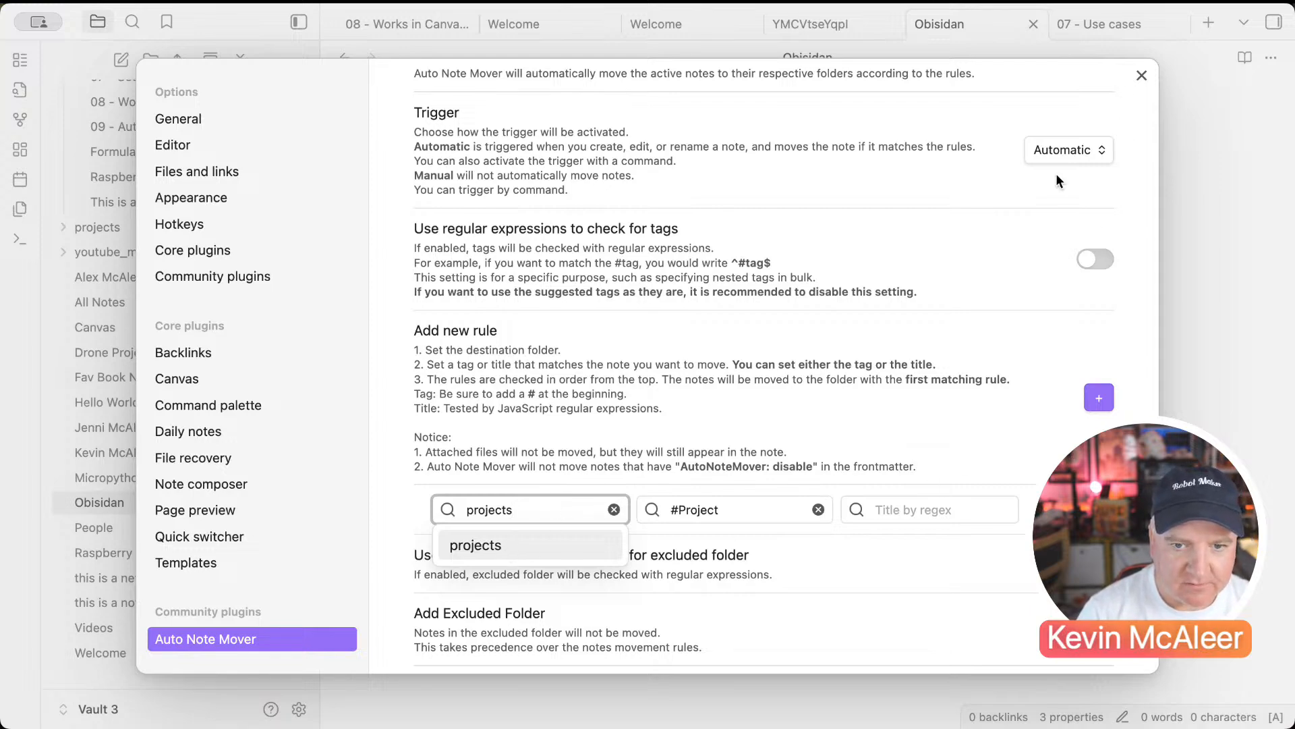
Step: Add a second rule sending #People notes to the People folder, then close settings
left_click(1097, 398)
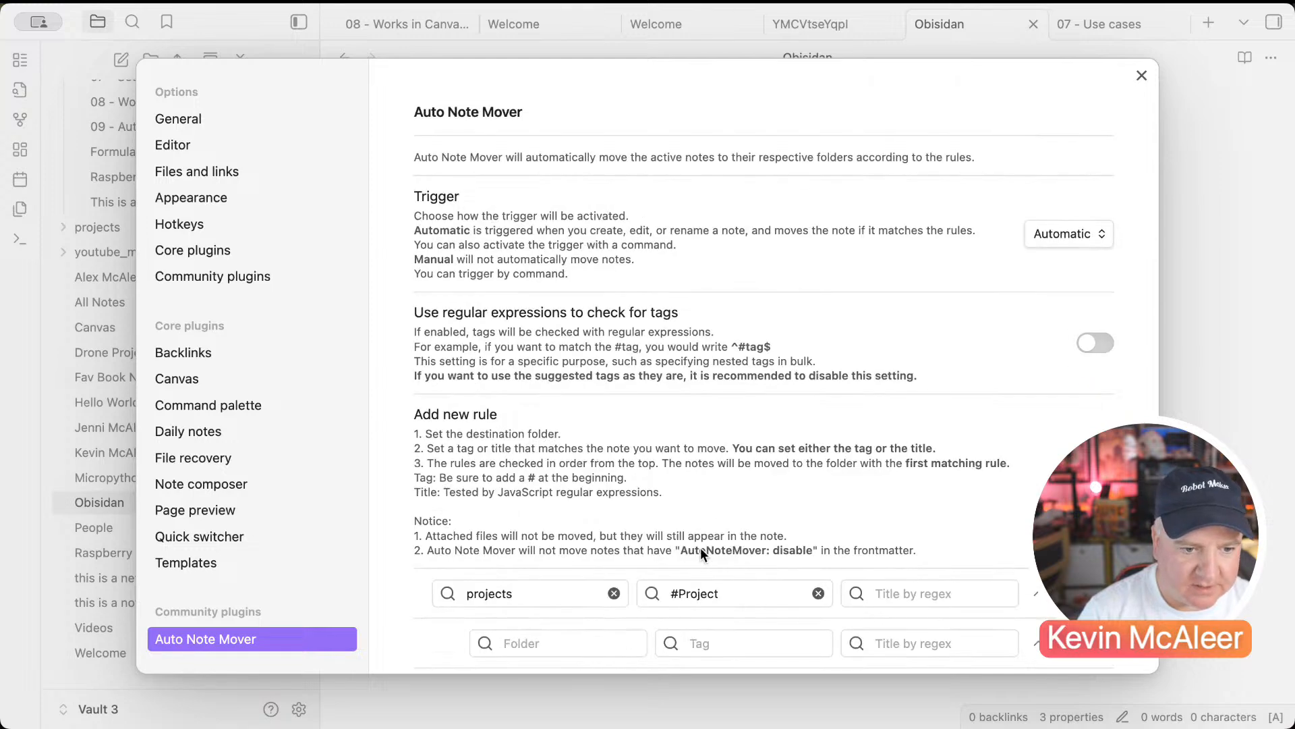
scroll(709, 533, "down", 5)
left_click(574, 509)
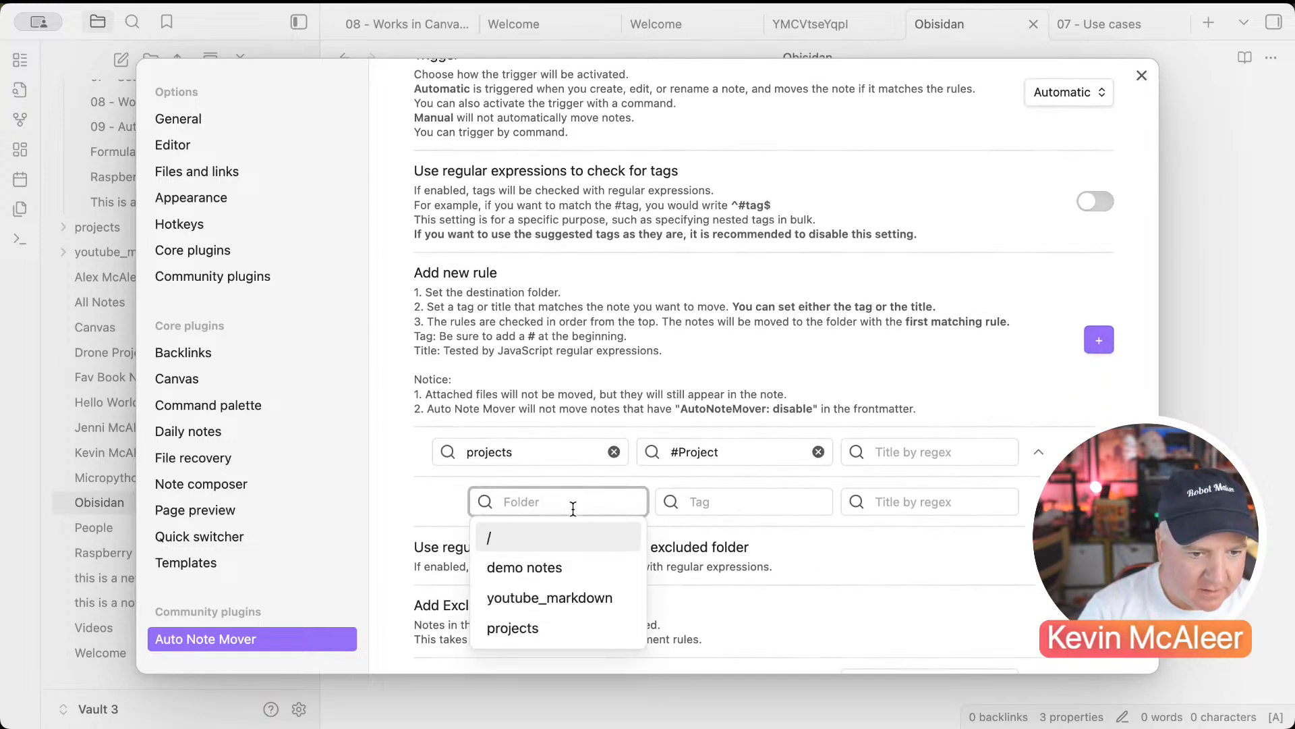
type("People")
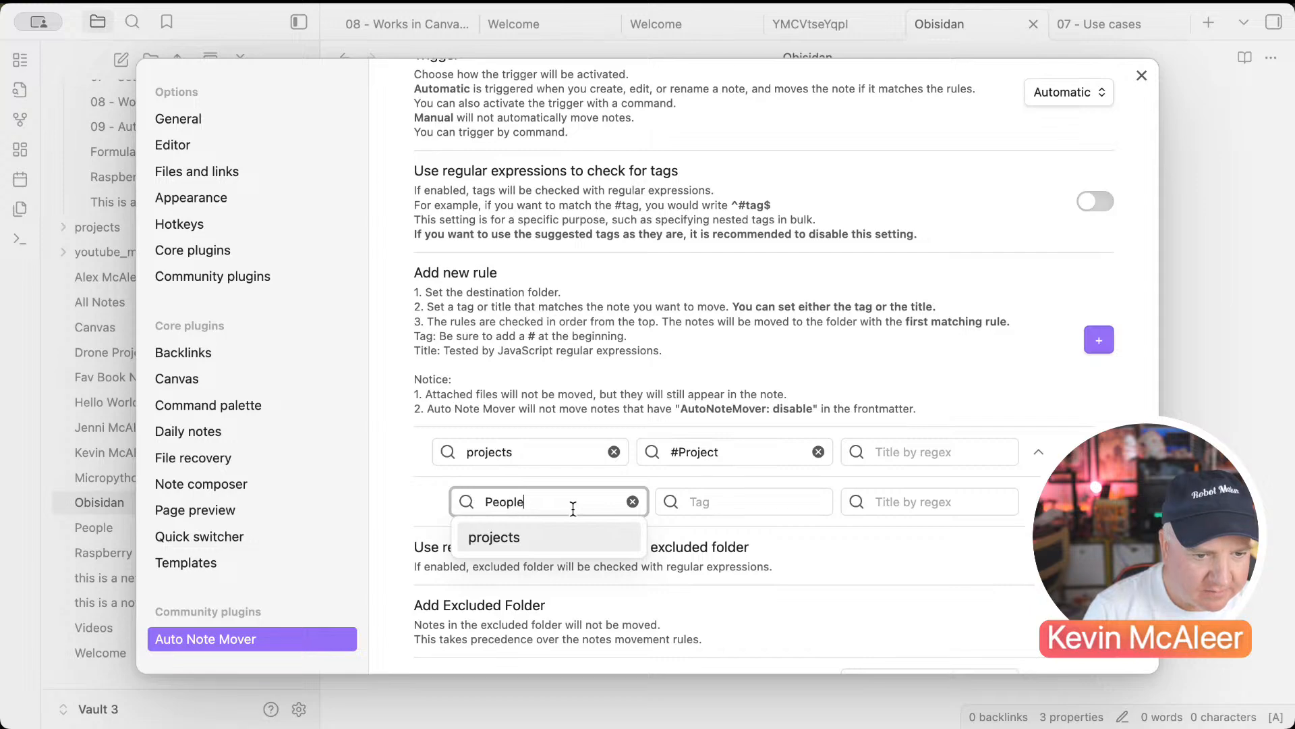
left_click(713, 504)
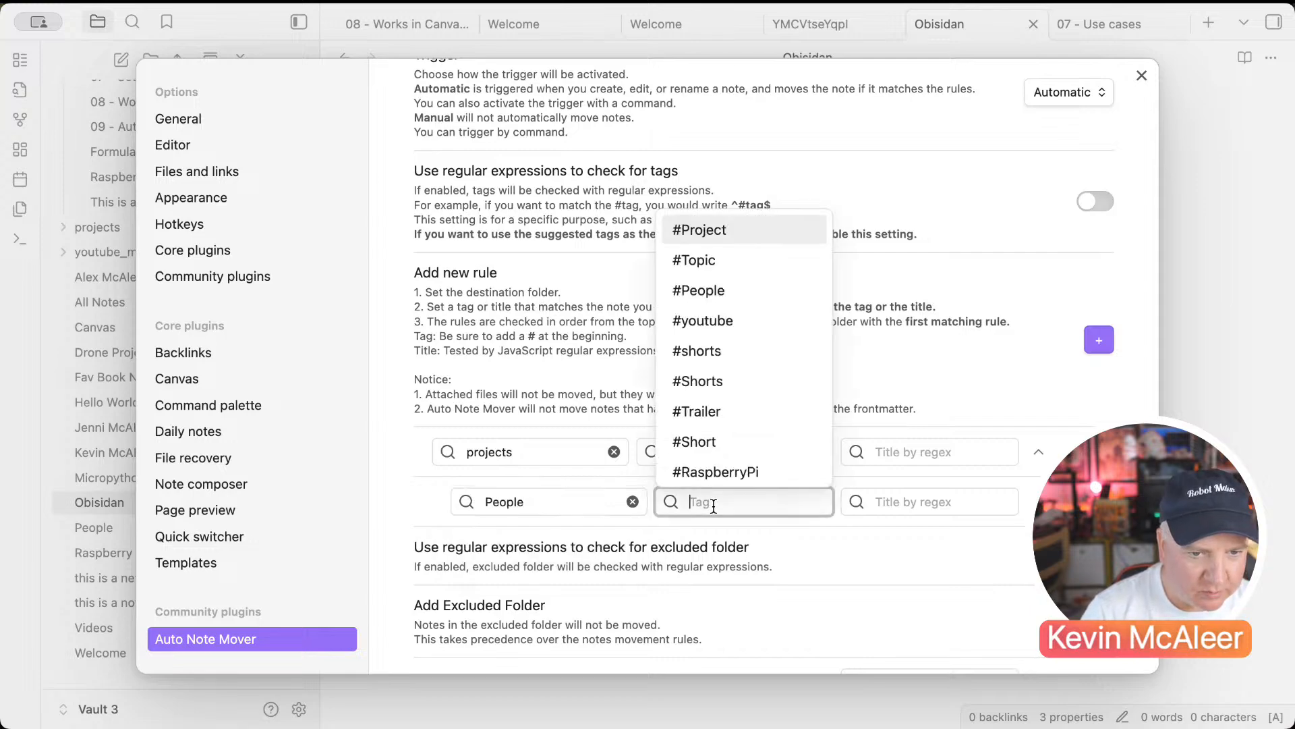
left_click(698, 292)
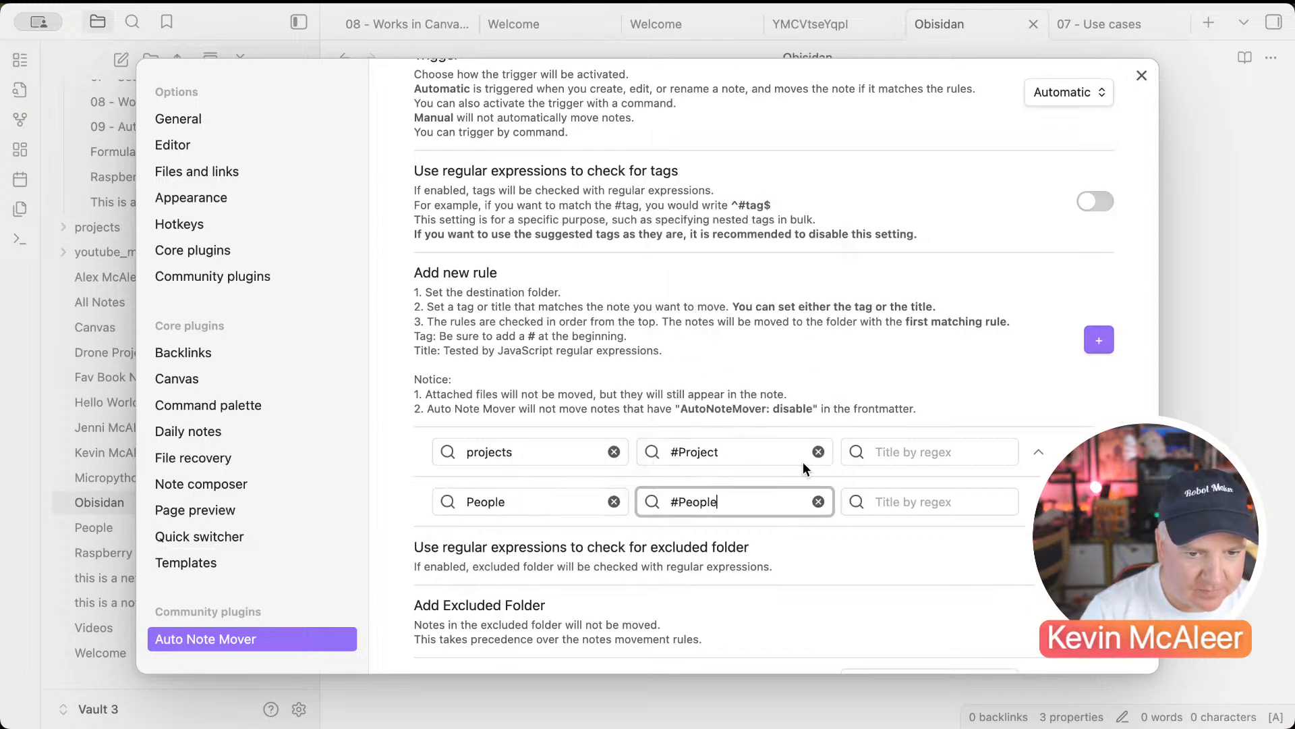
left_click(1140, 74)
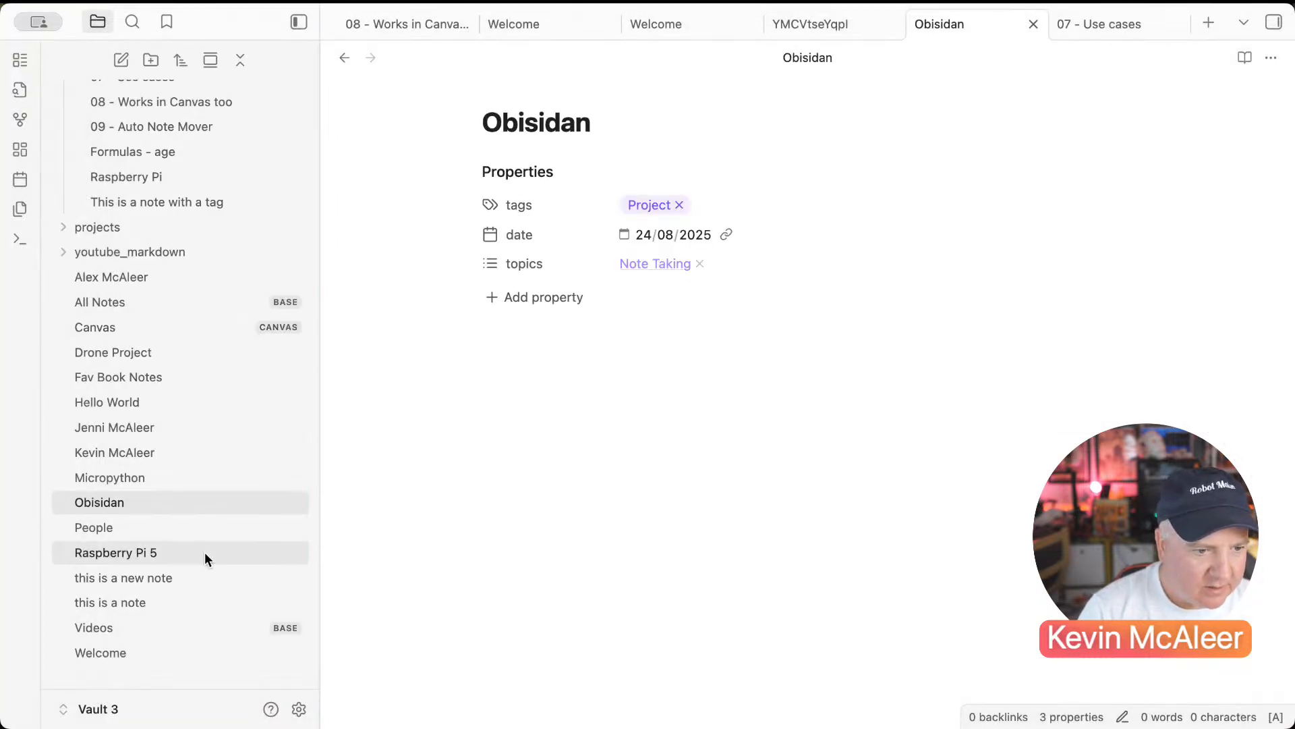
Step: Create a new folder named people in the vault
right_click(165, 671)
left_click(186, 672)
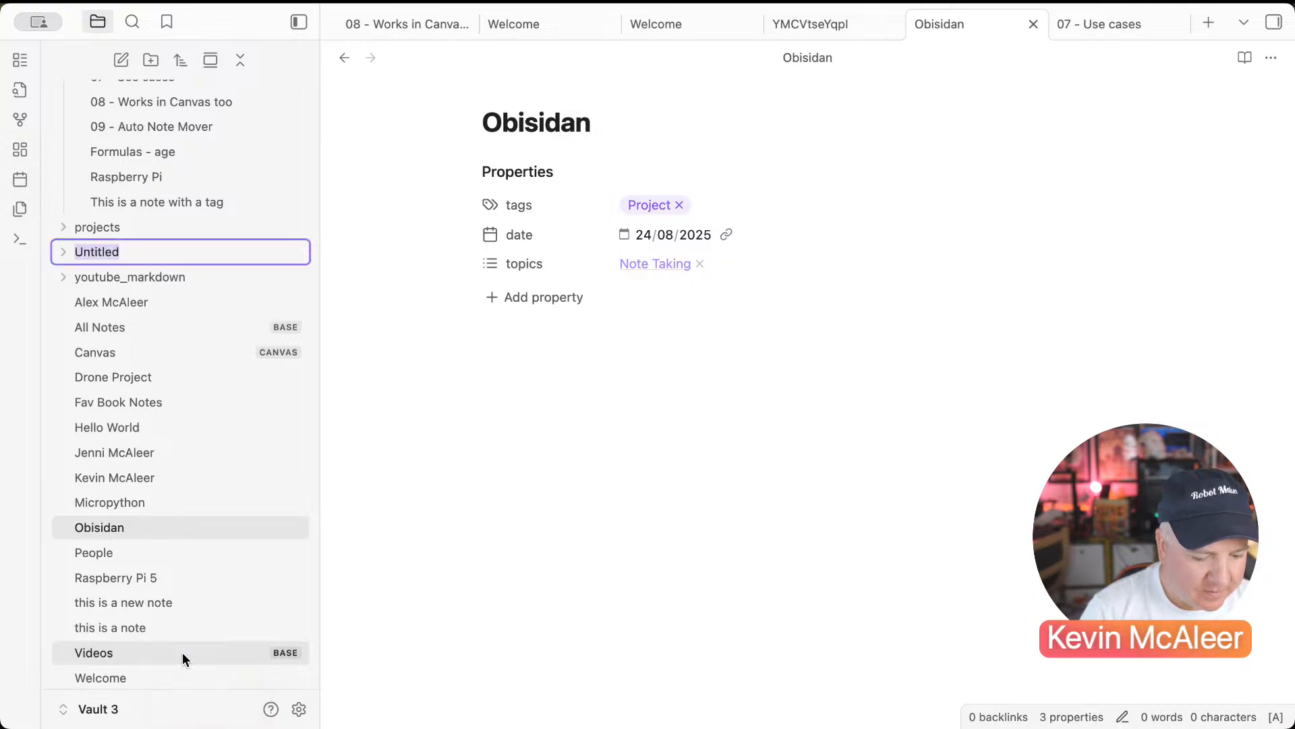
type("people")
key("Return")
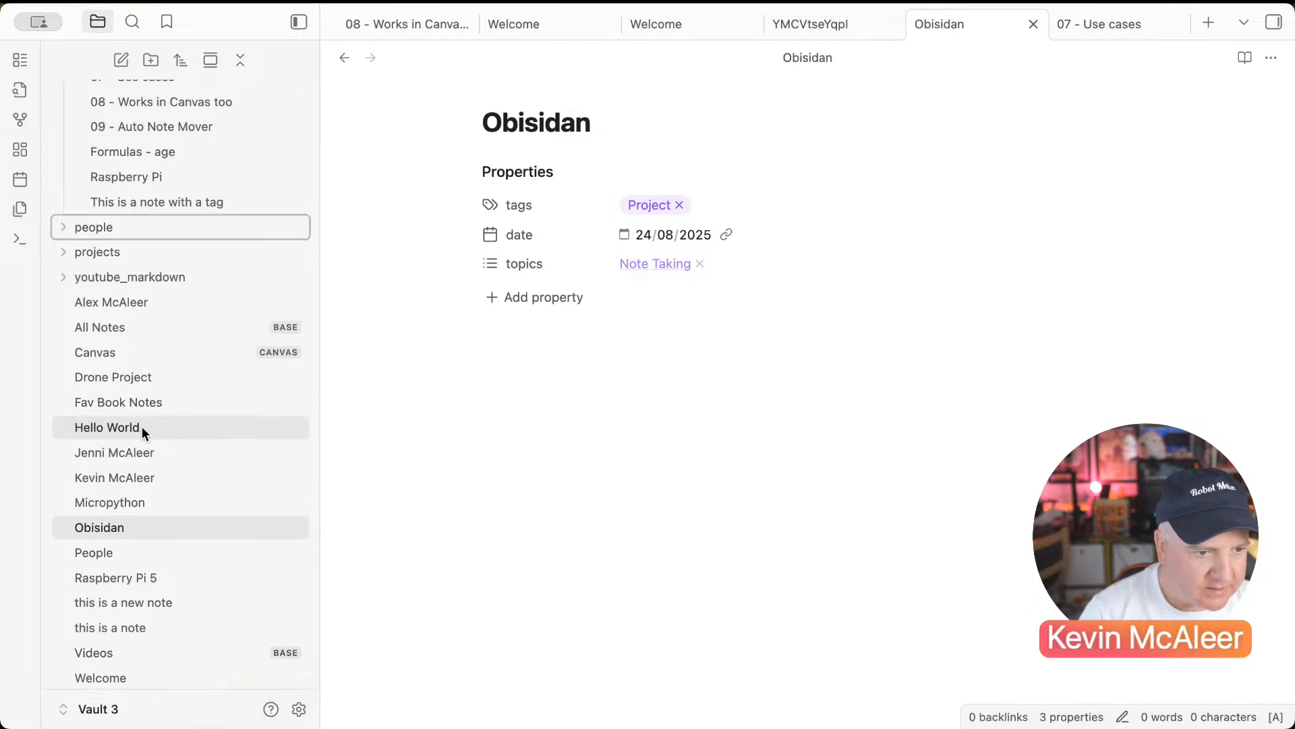
Step: Remove and re-add the People tag on a person's contact note
left_click(138, 451)
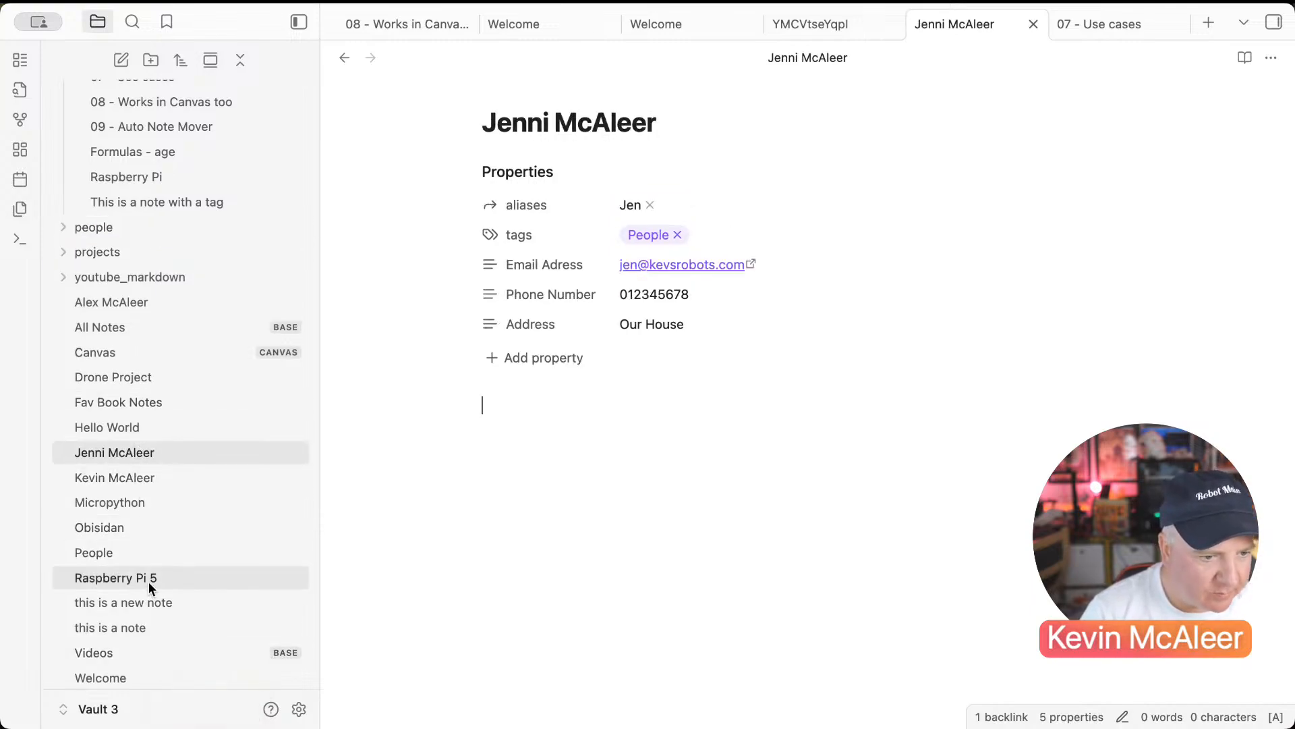
left_click(87, 555)
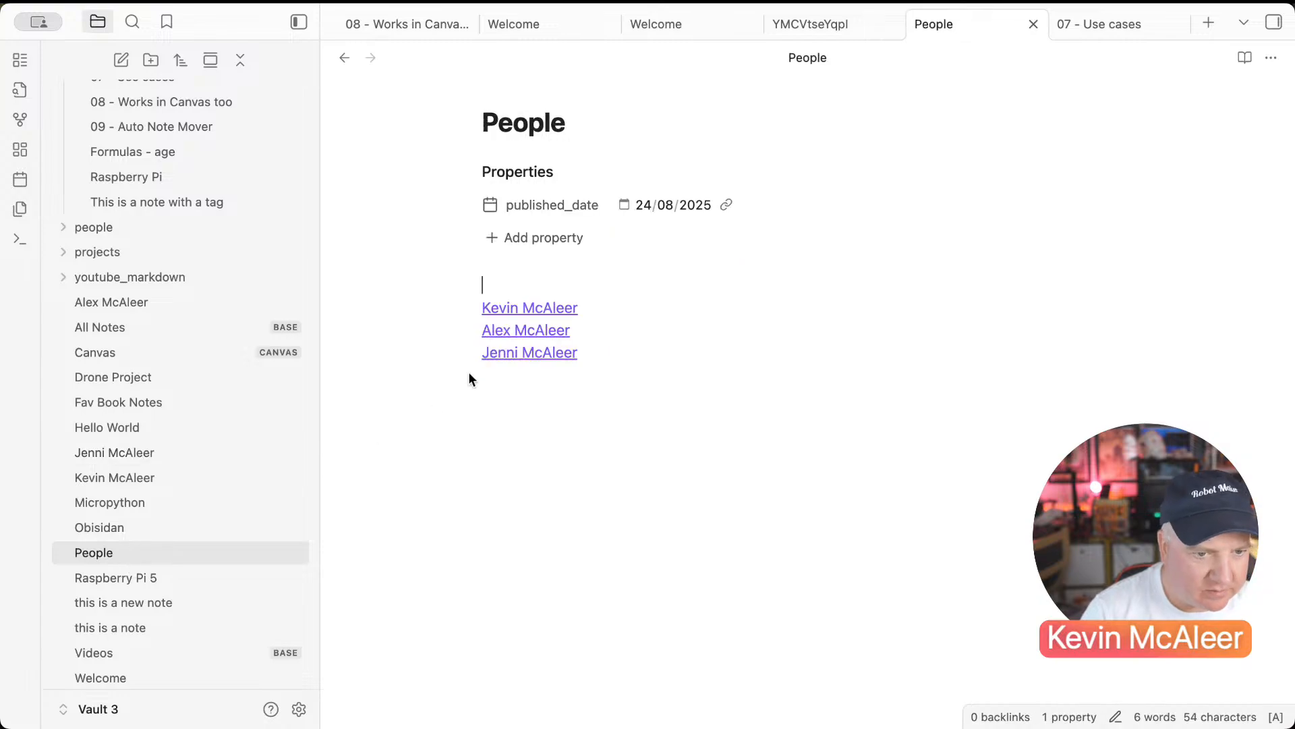
left_click(505, 311)
left_click(679, 205)
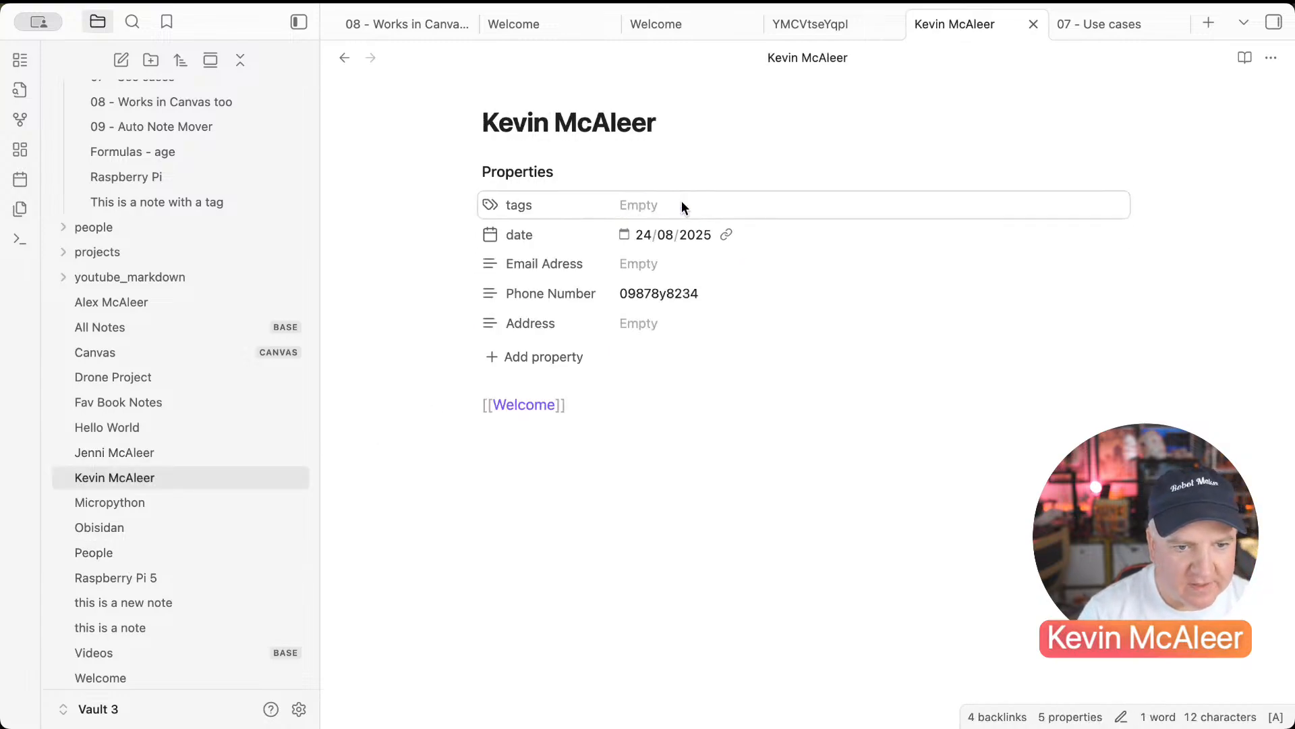
left_click(668, 209)
type("people")
key("Return")
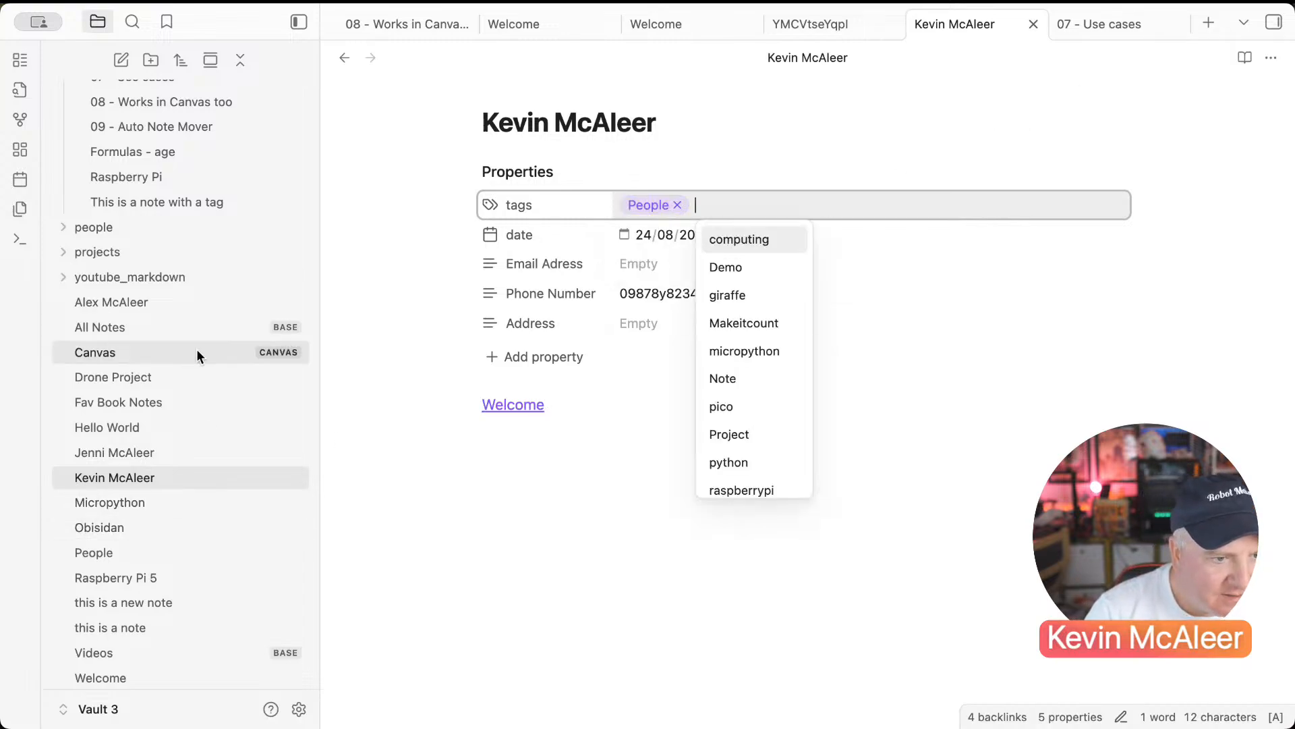
Step: Rename the people folder to People and clear the contact note's People tag again
right_click(103, 229)
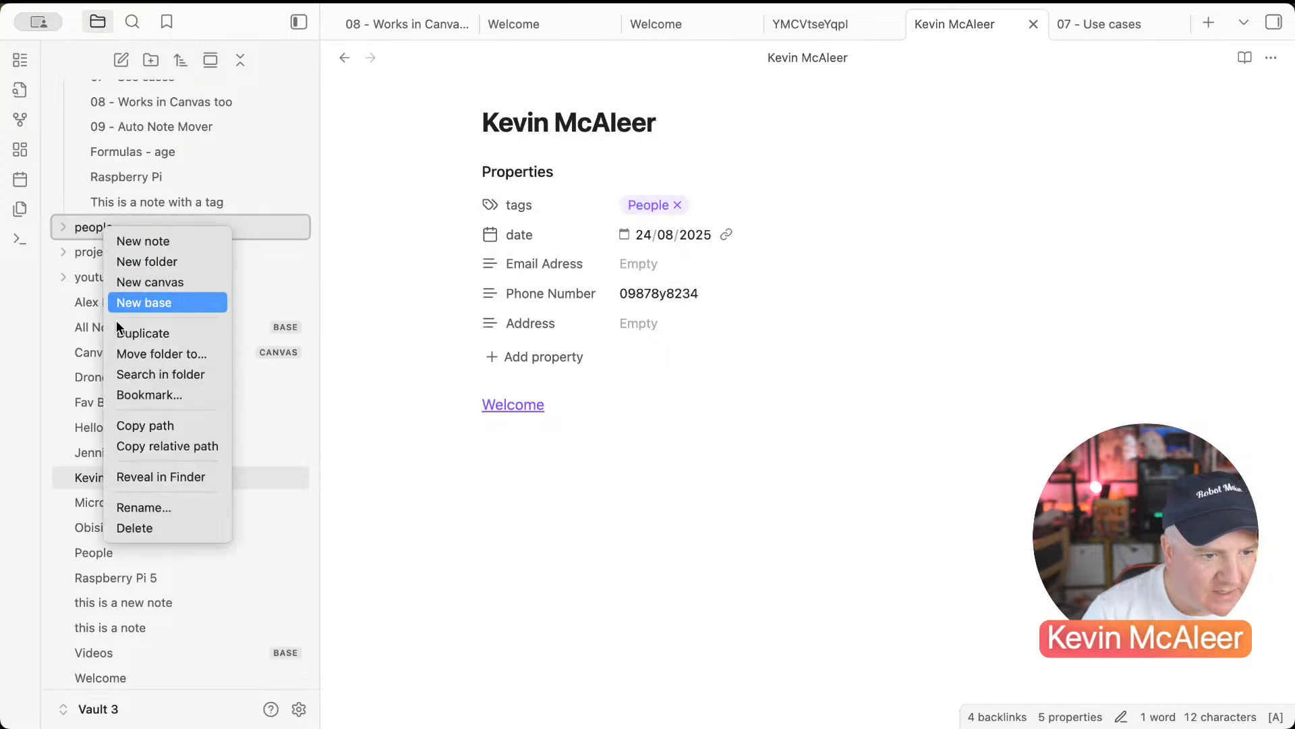
left_click(136, 505)
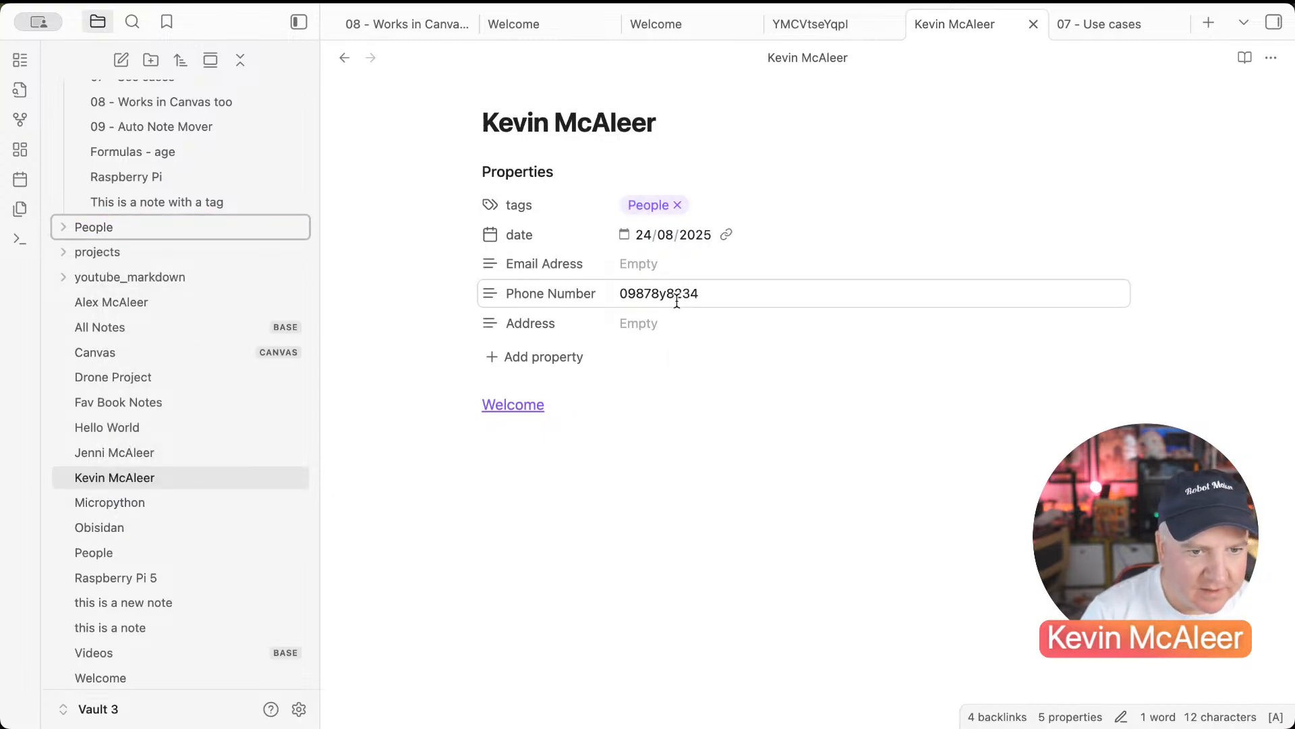
left_click(678, 204)
Step: Re-add the People tag on two contact notes so they move into the People folder
type("peop")
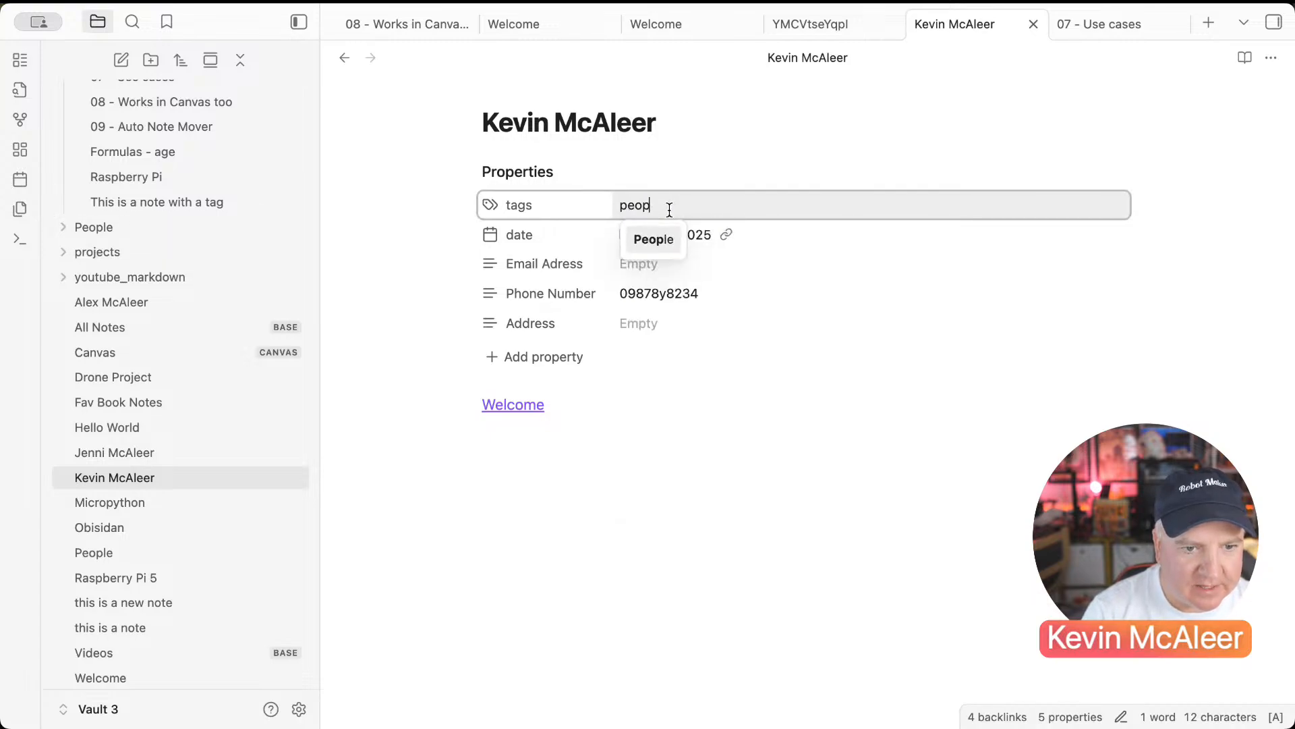
key("Return")
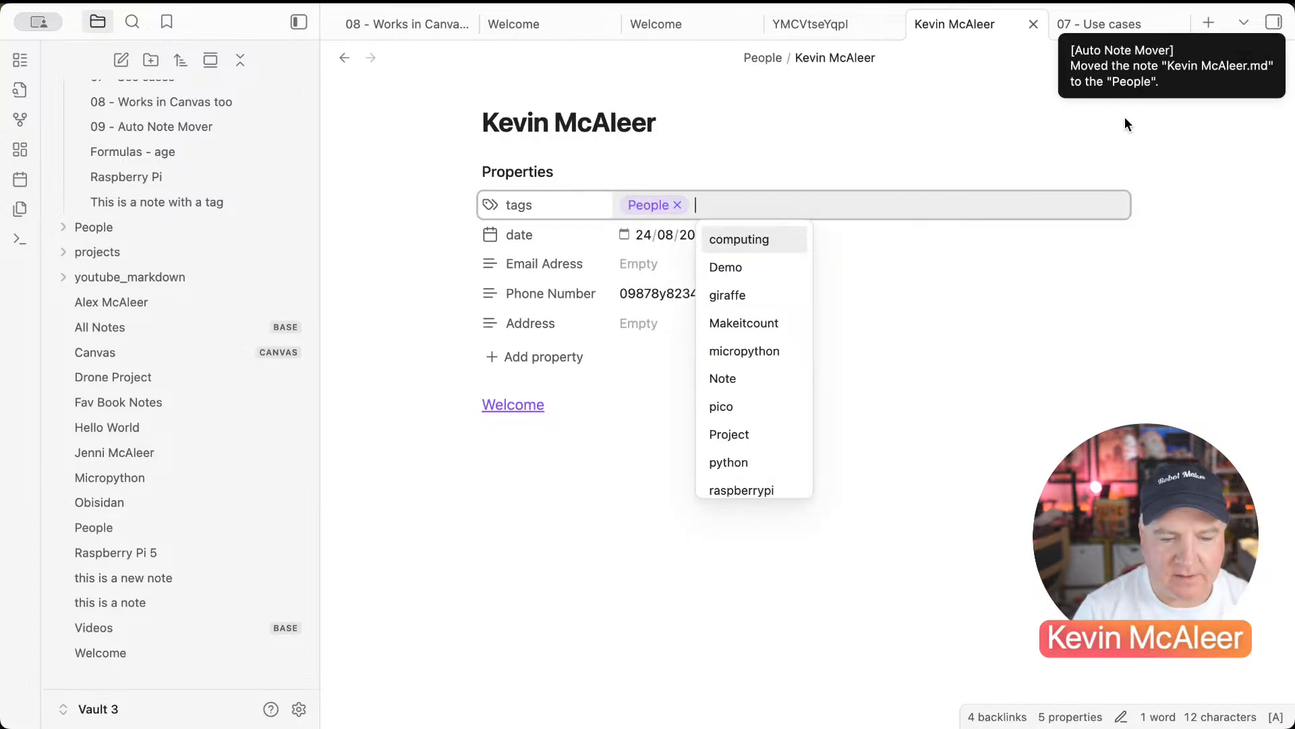
left_click(68, 228)
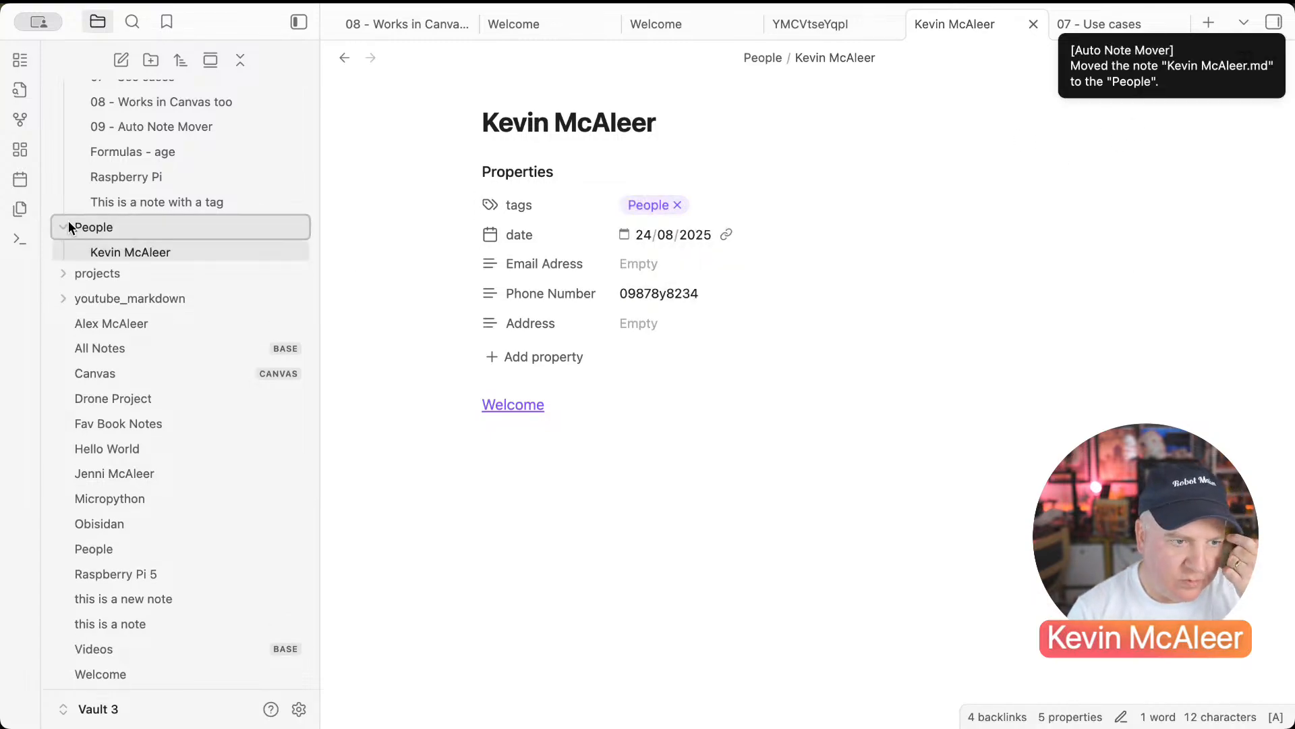
left_click(130, 477)
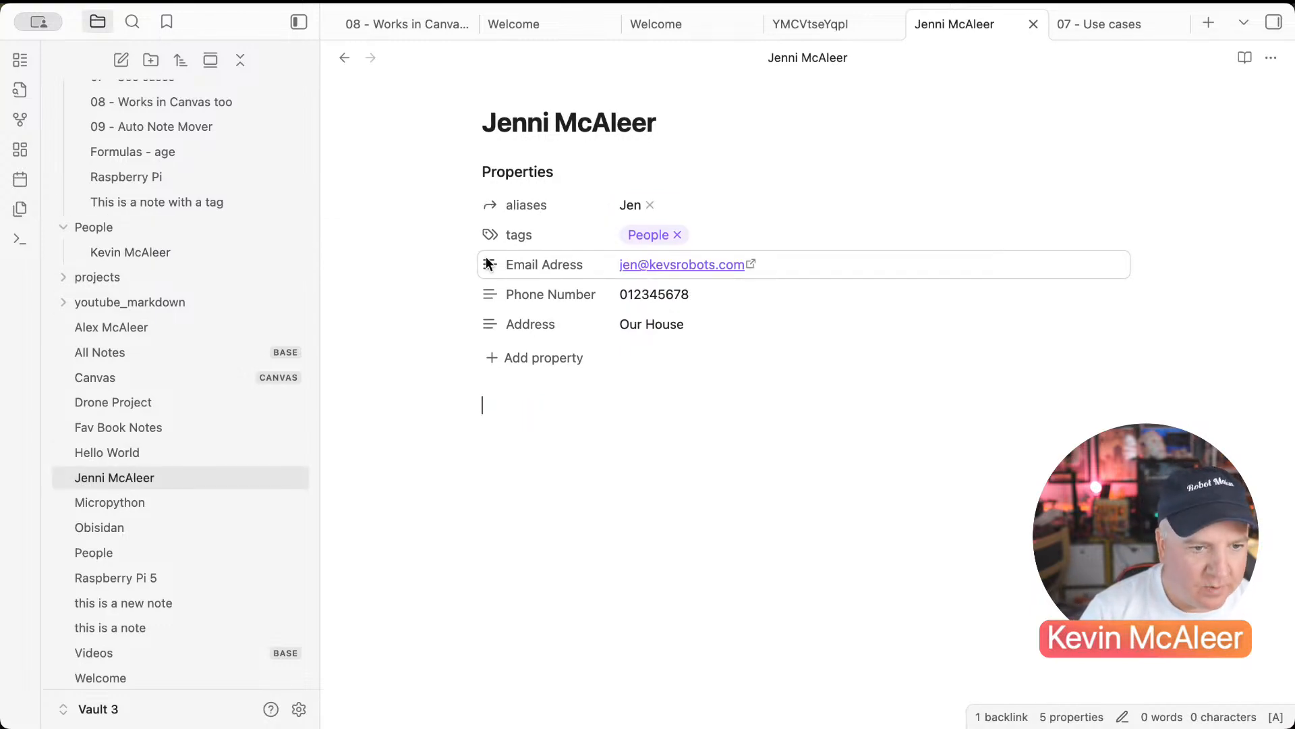
left_click(677, 234)
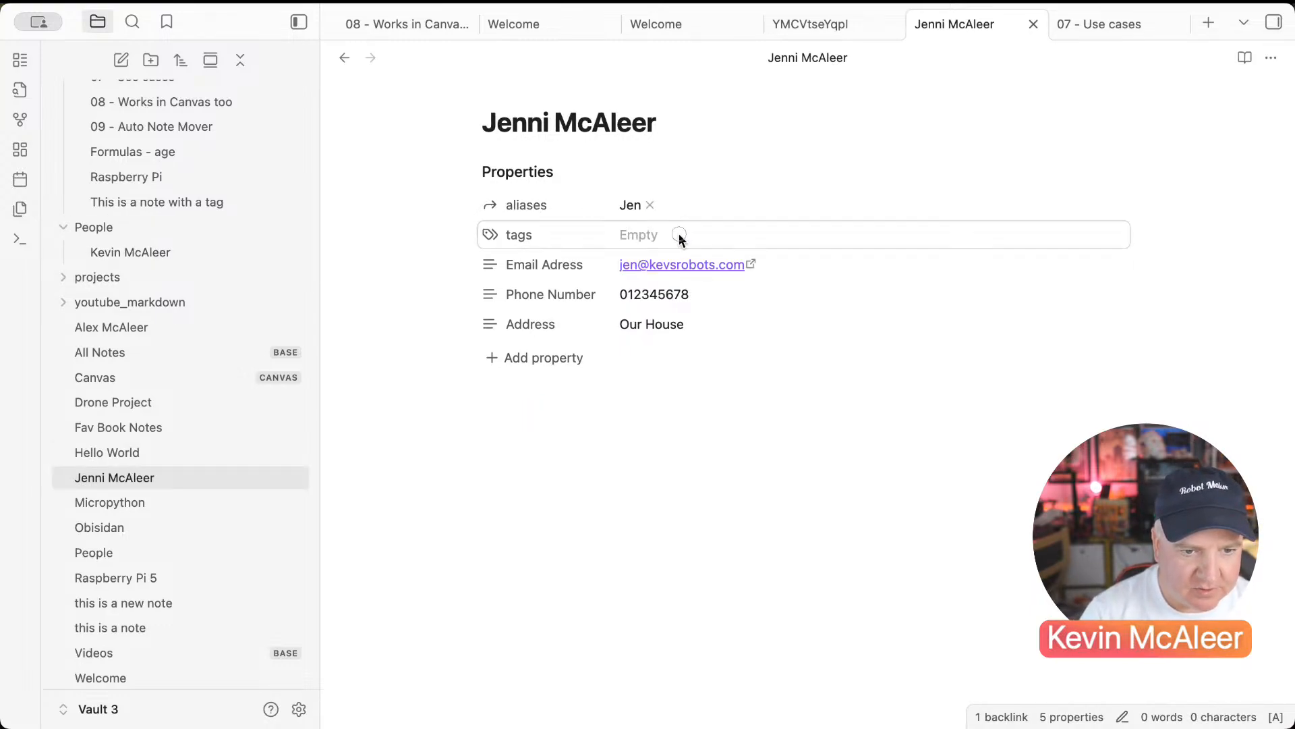
left_click(680, 234)
type("ple")
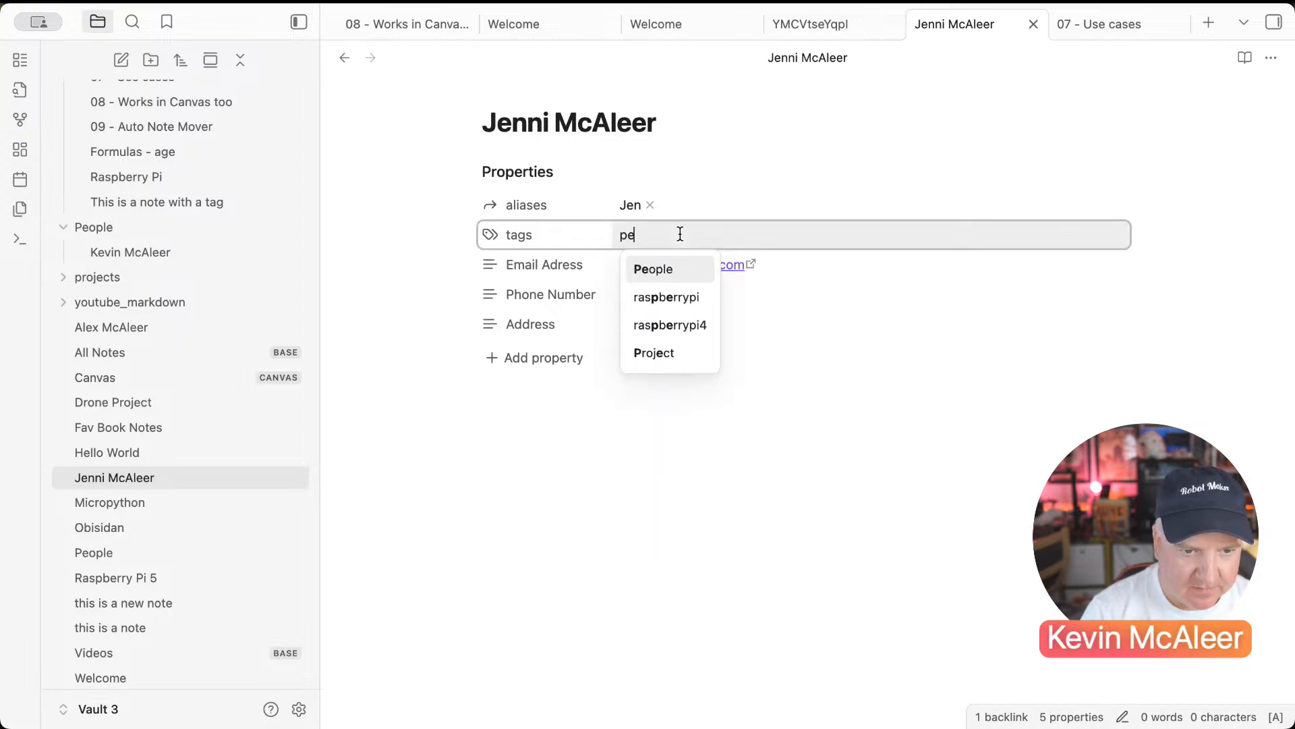
key("Return")
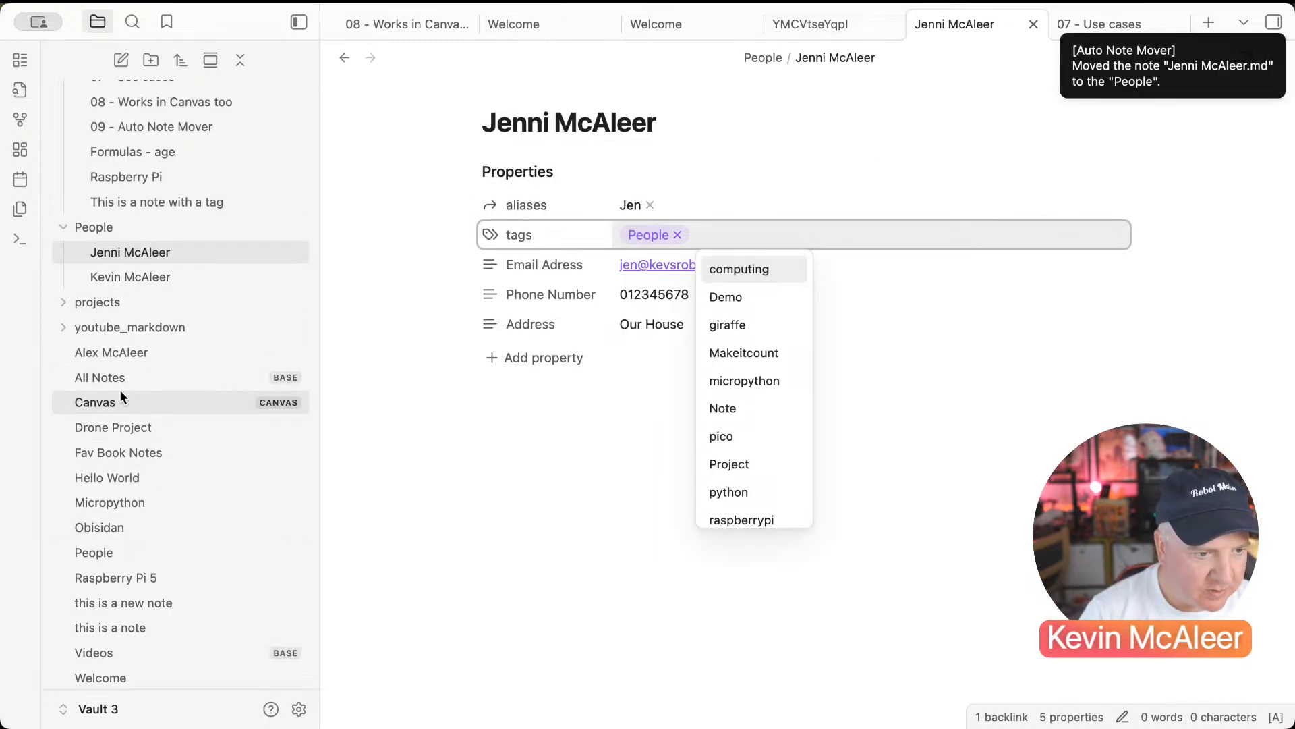
Step: Tag the third person's note People so it is filed into the People folder
left_click(111, 353)
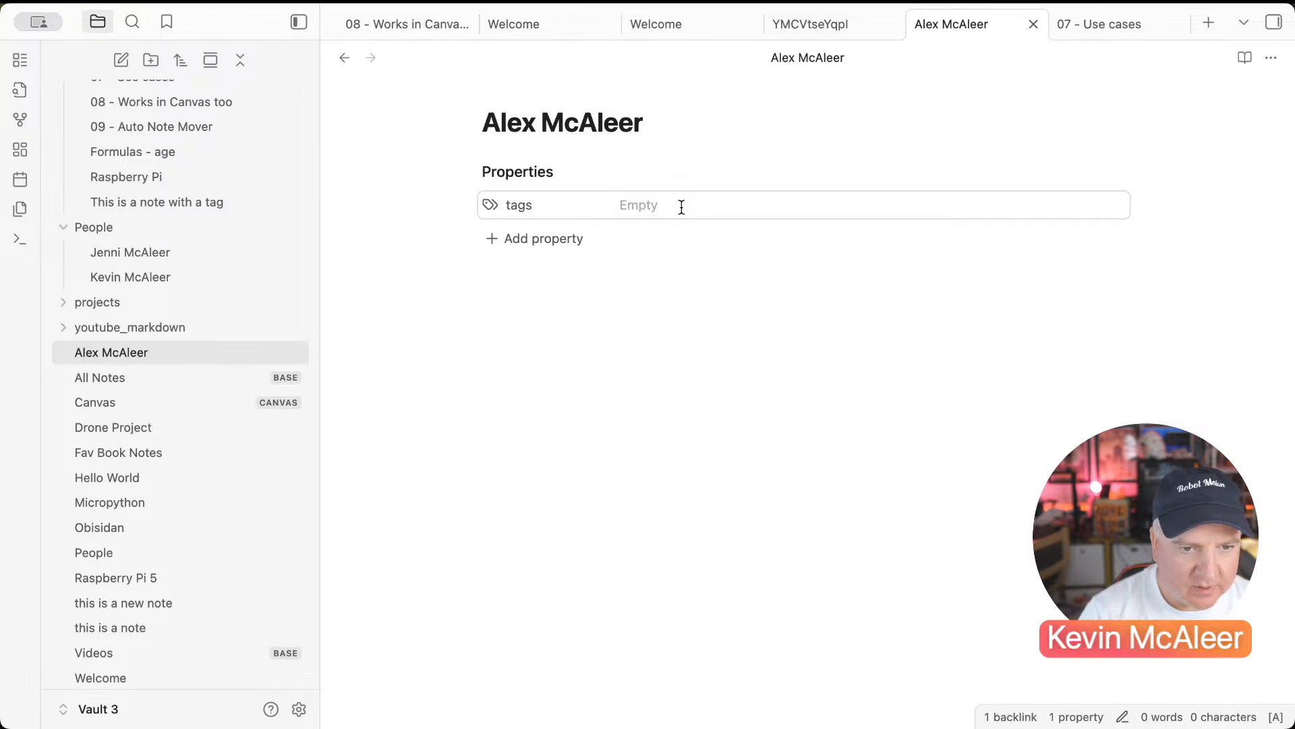
left_click(681, 208)
type("pe")
key("Return")
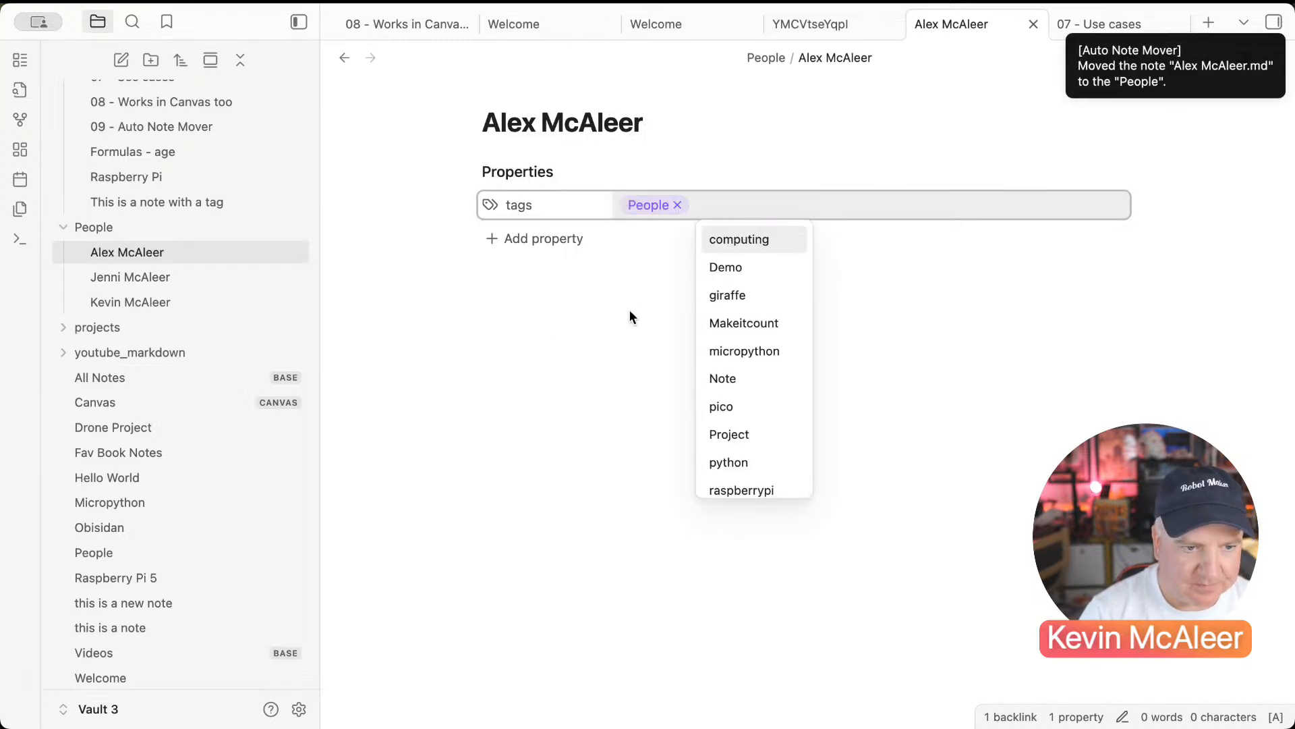
left_click(629, 316)
Step: Re-tag Drone Project as Project so it moves into the projects folder
left_click(127, 432)
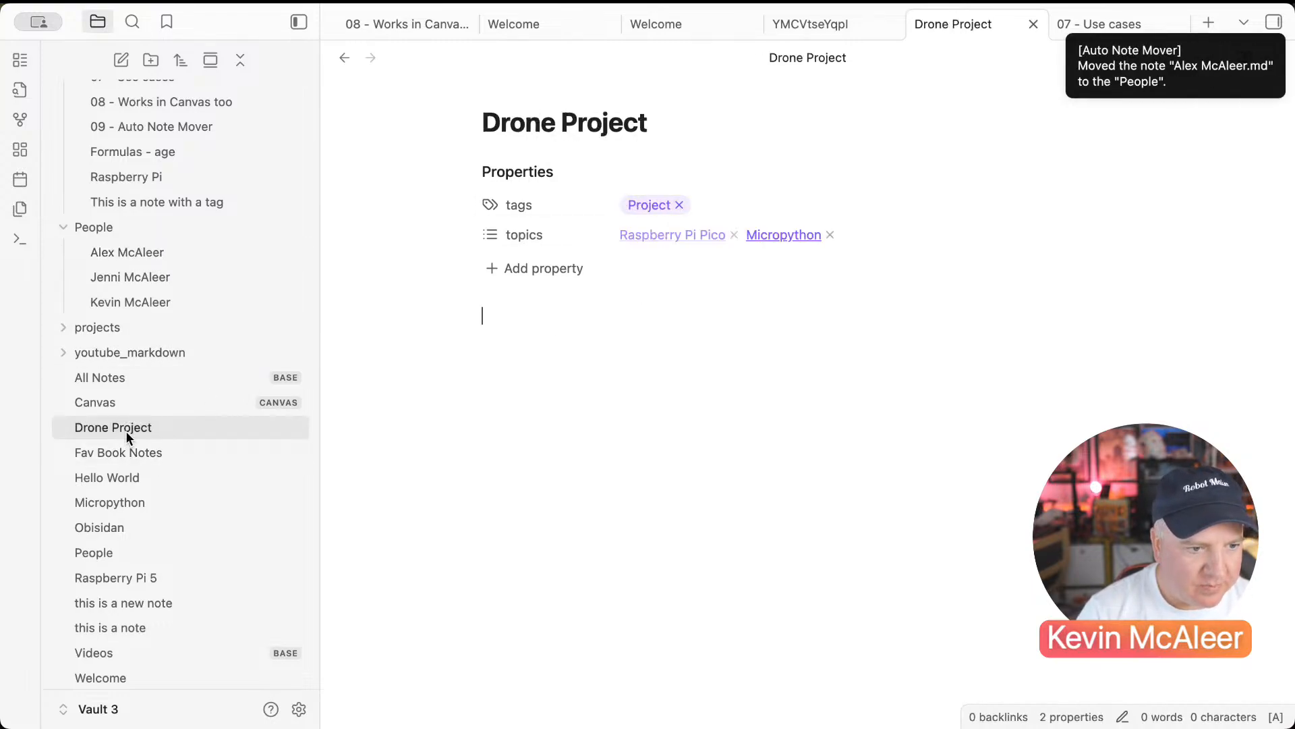
left_click(679, 205)
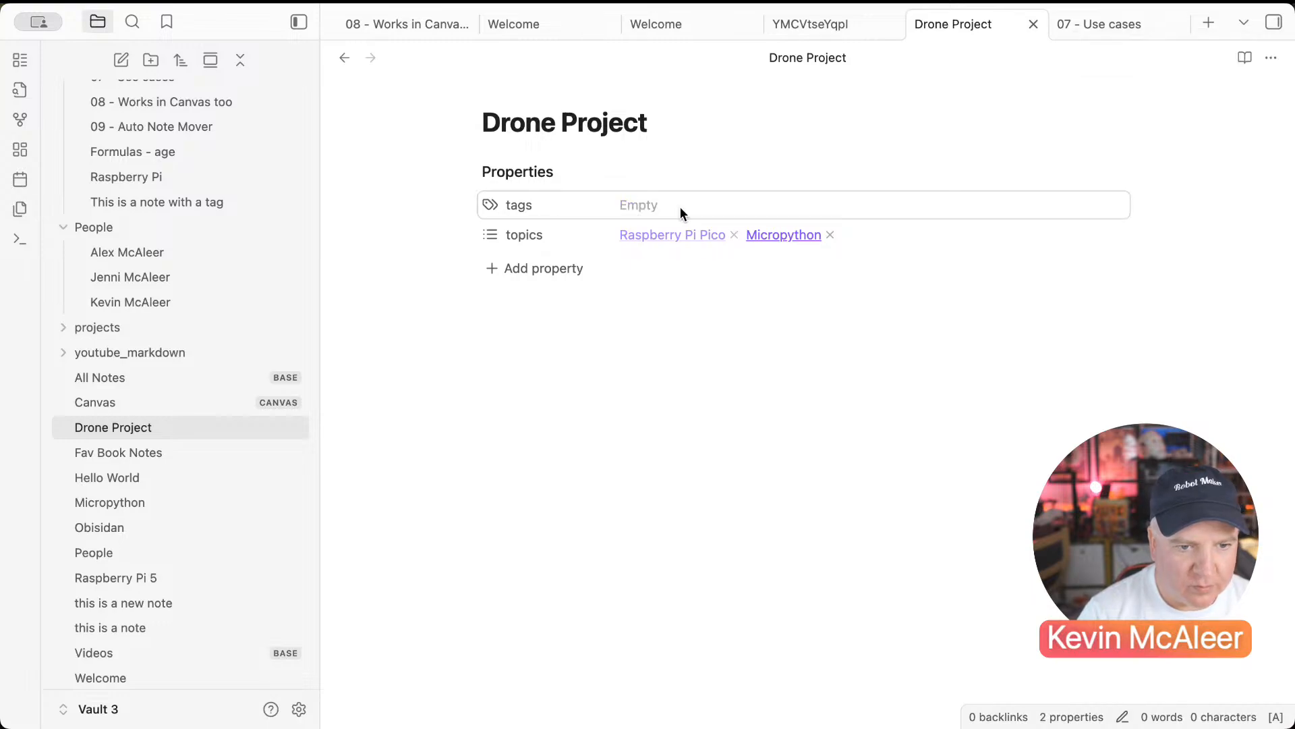
left_click(681, 207)
type("pro")
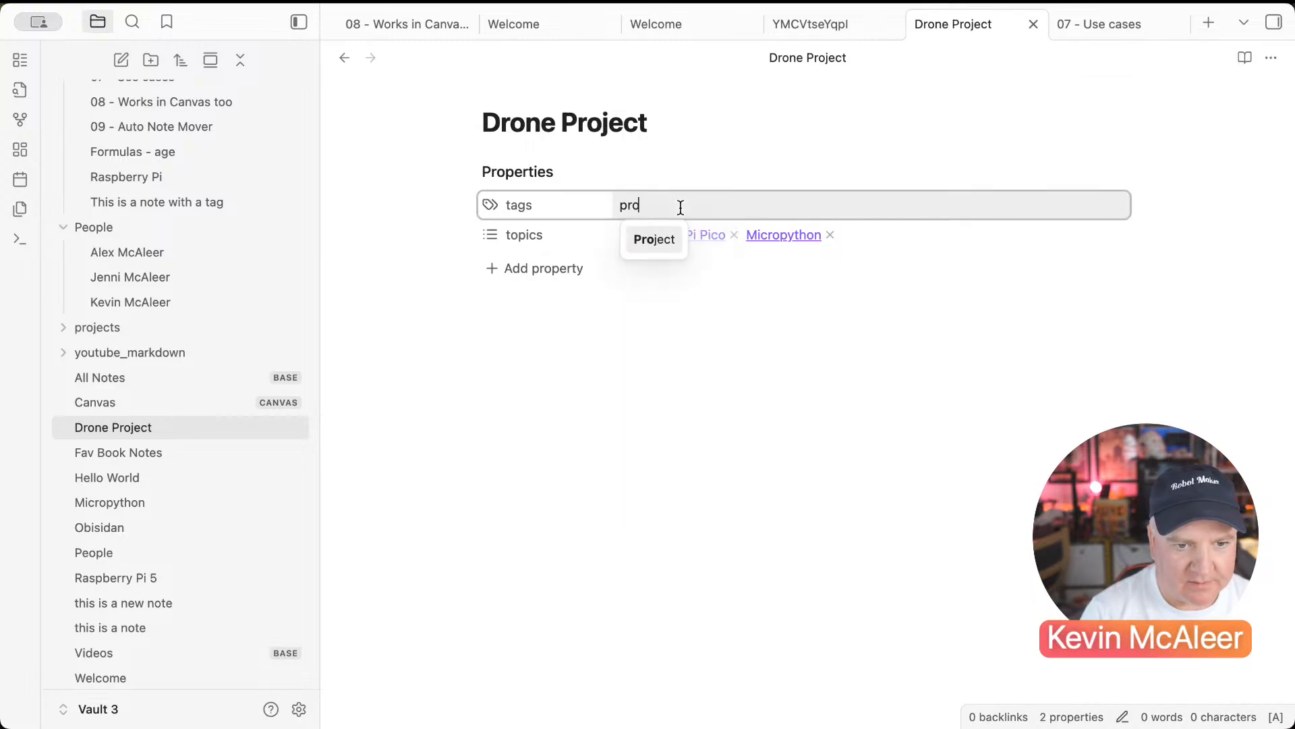
key("Return")
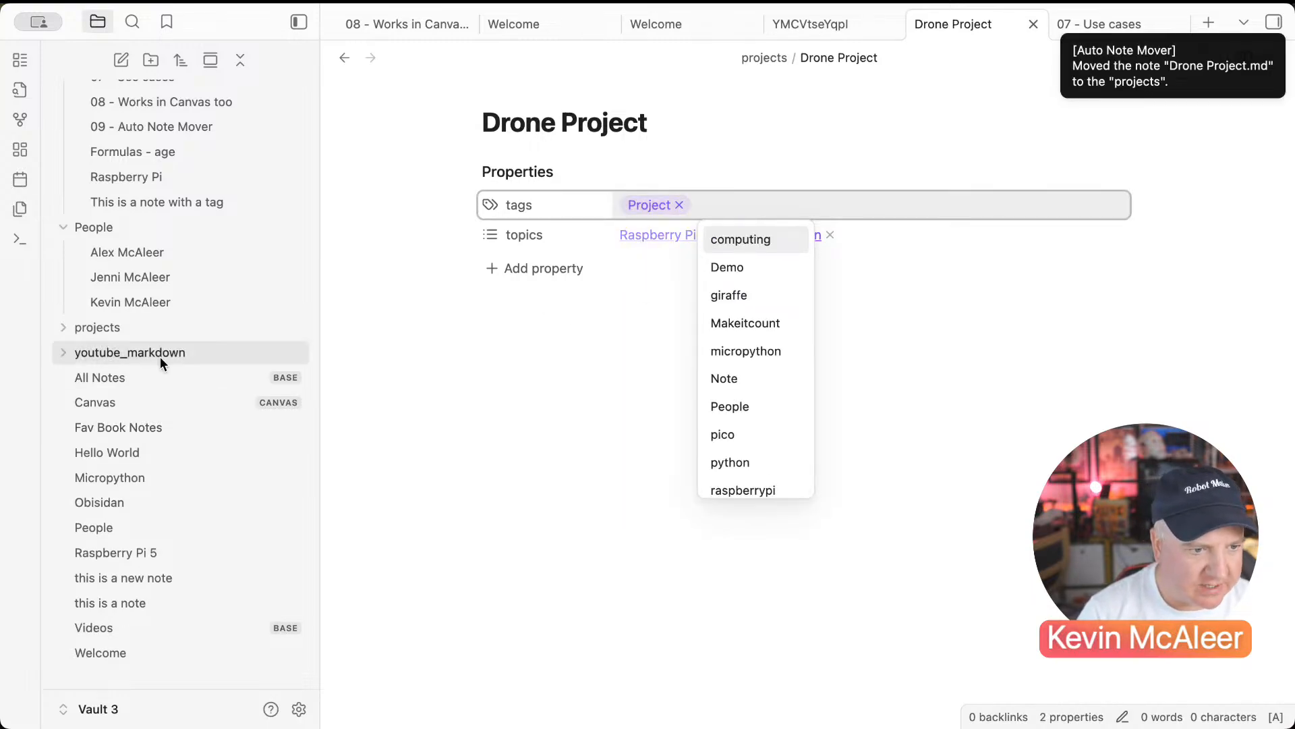
left_click(65, 328)
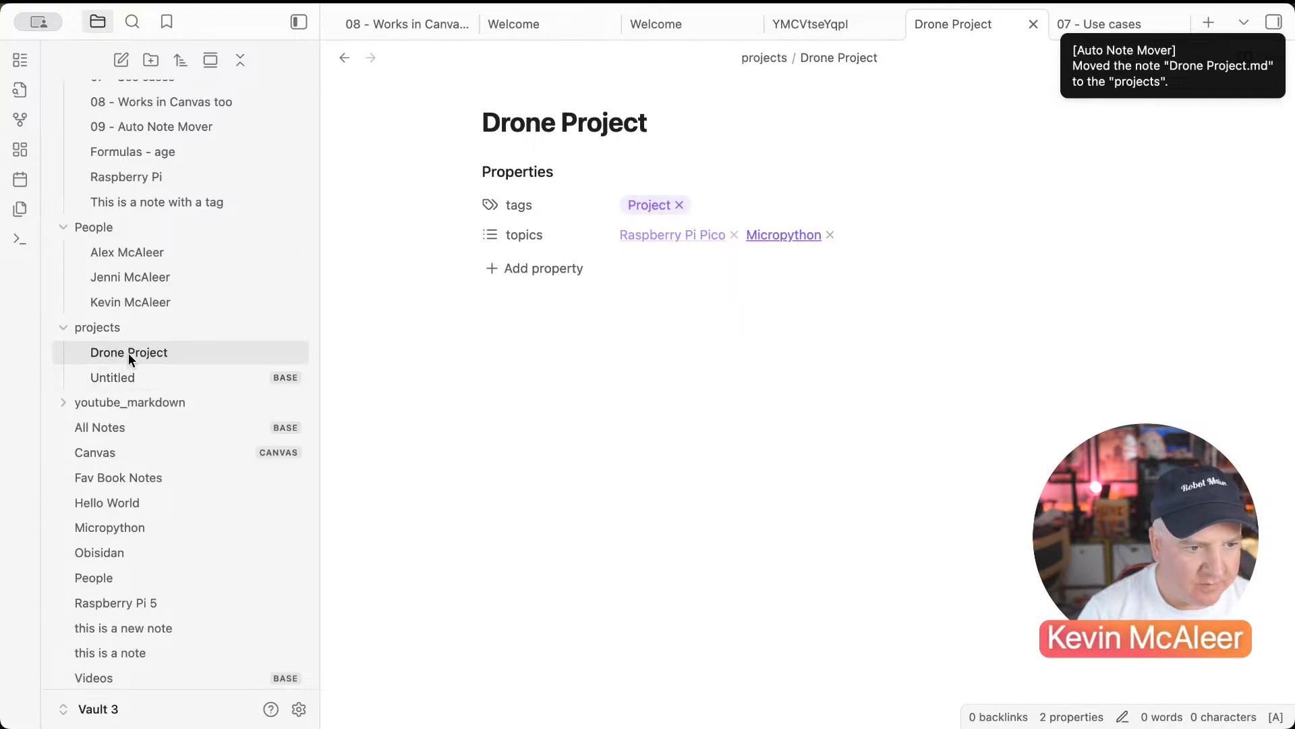
Step: Re-tag the Obisidan note as Project so it also moves into projects
left_click(121, 563)
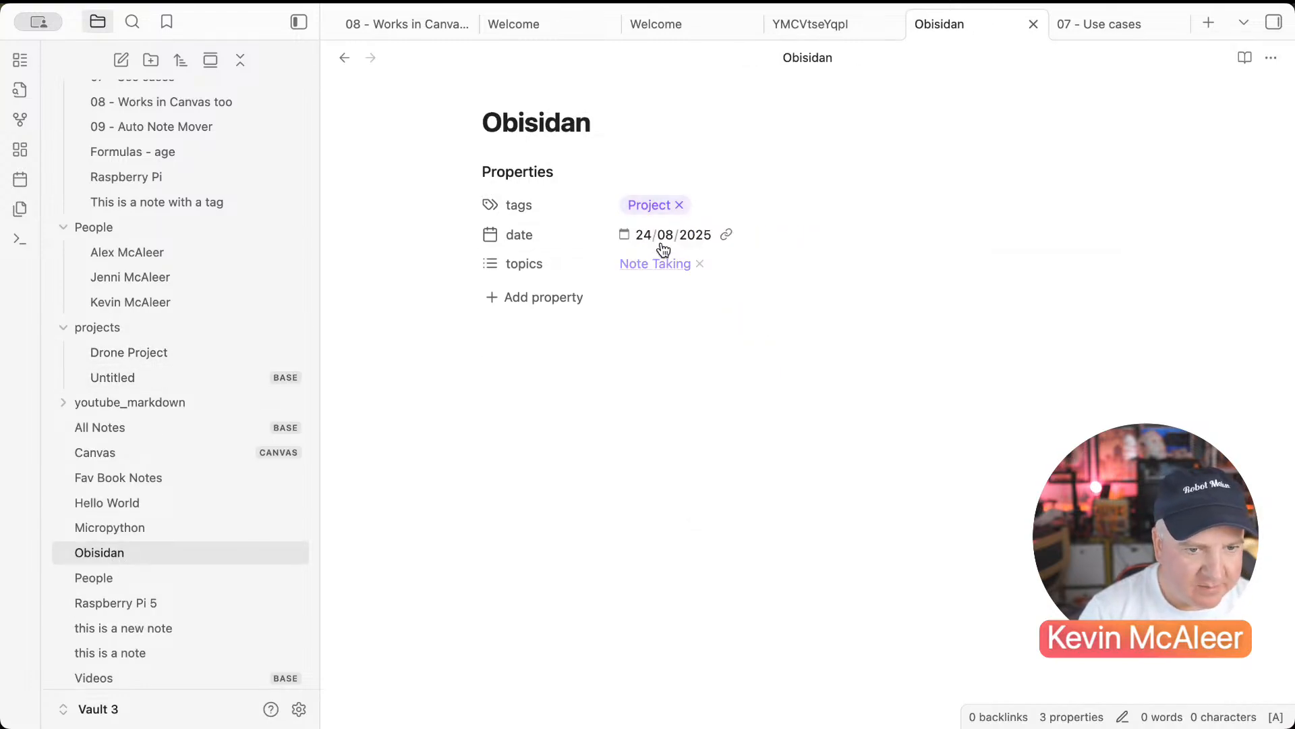
left_click(680, 204)
left_click(675, 196)
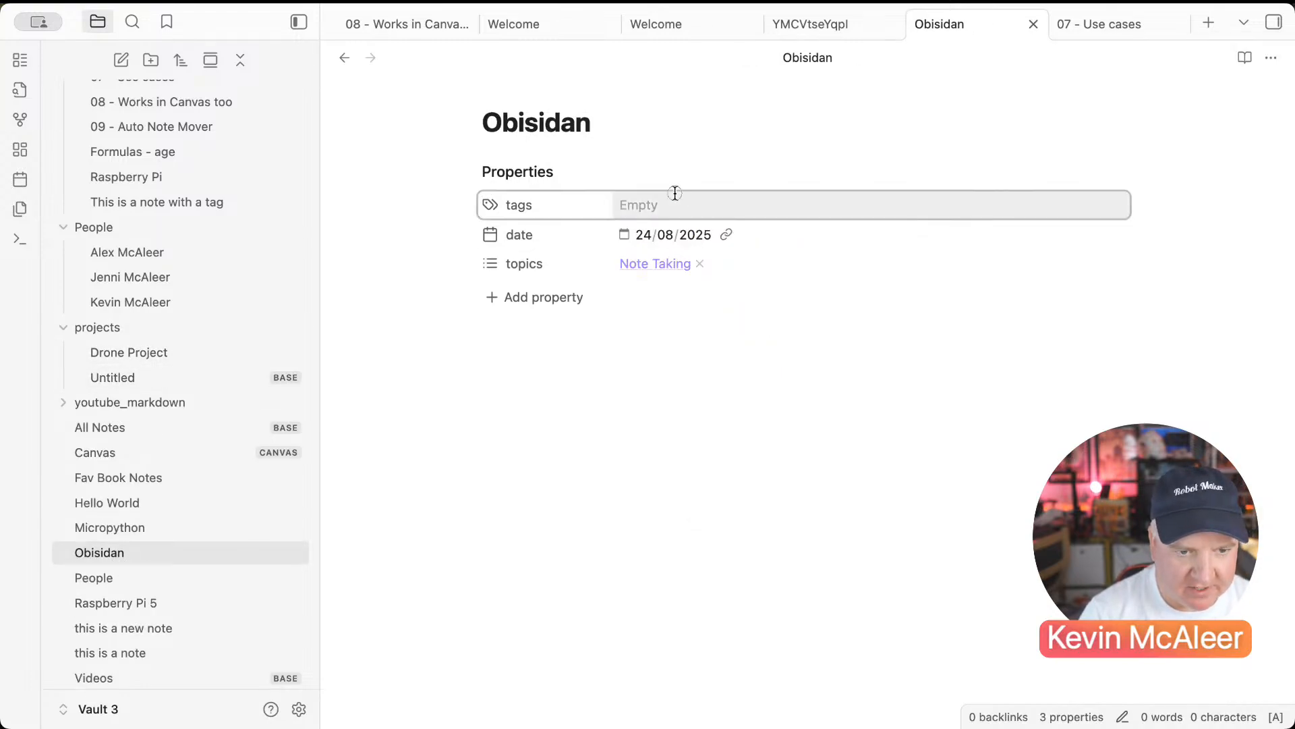
type("Pr")
key("Return")
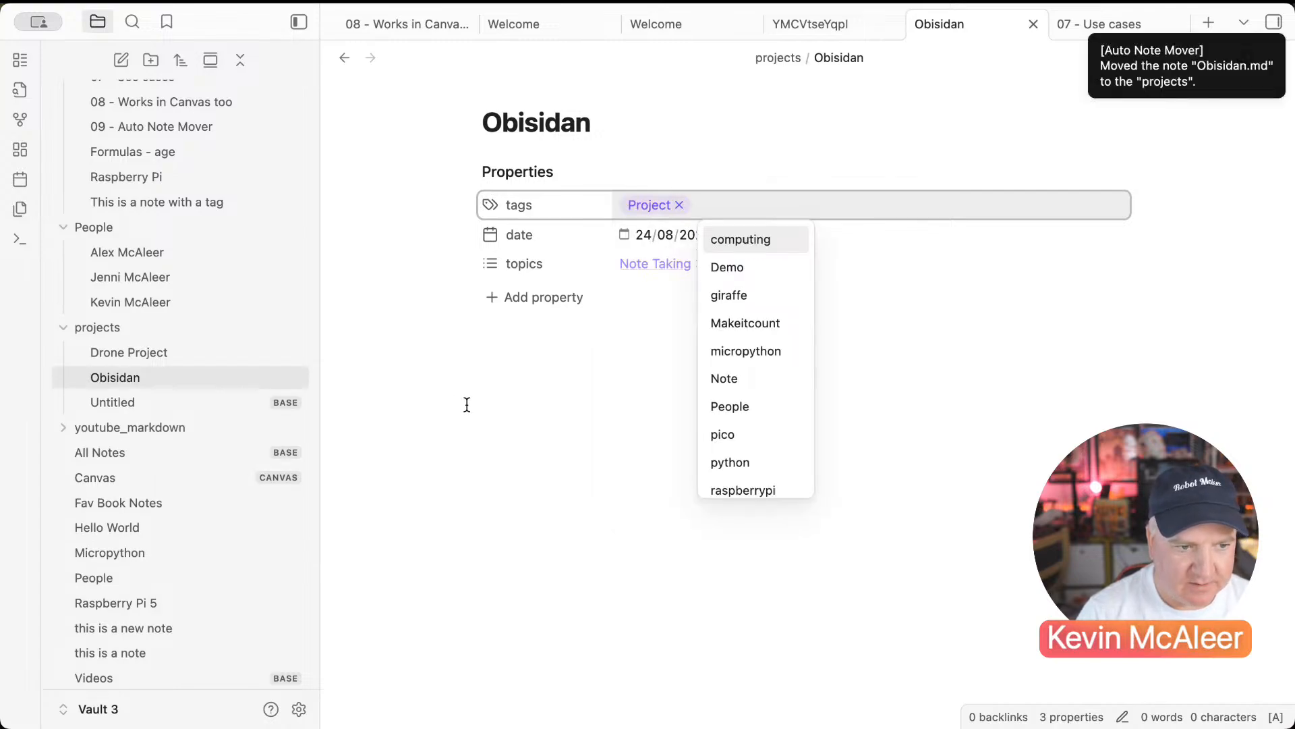
left_click(467, 425)
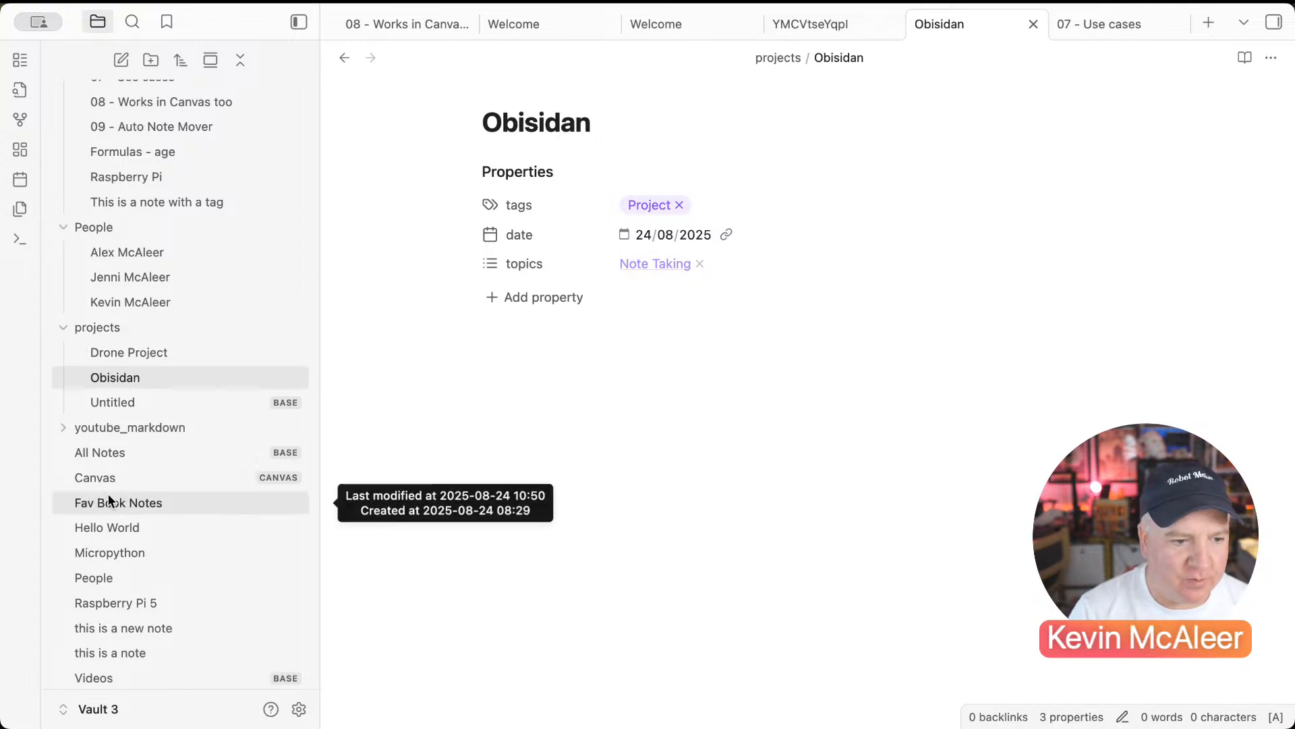
Step: Create a new folder named Base in the vault
scroll(156, 626, "down", 2)
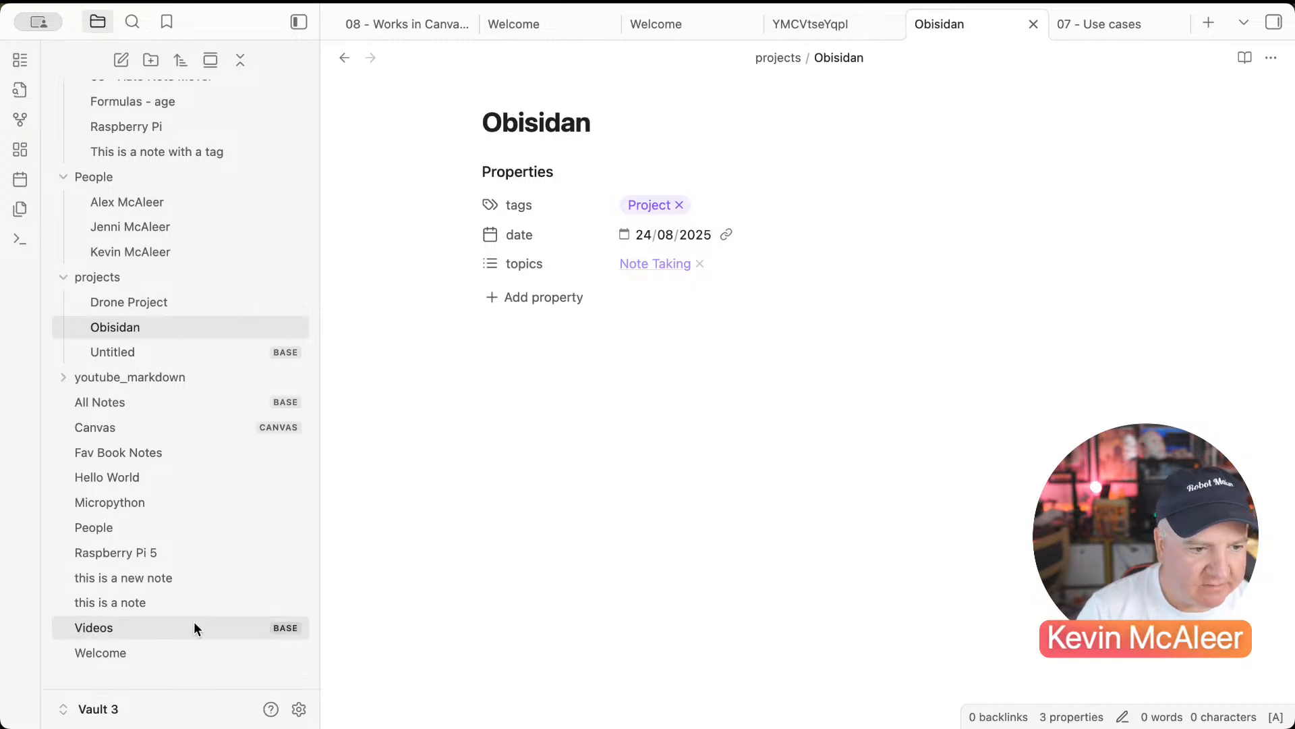
right_click(197, 676)
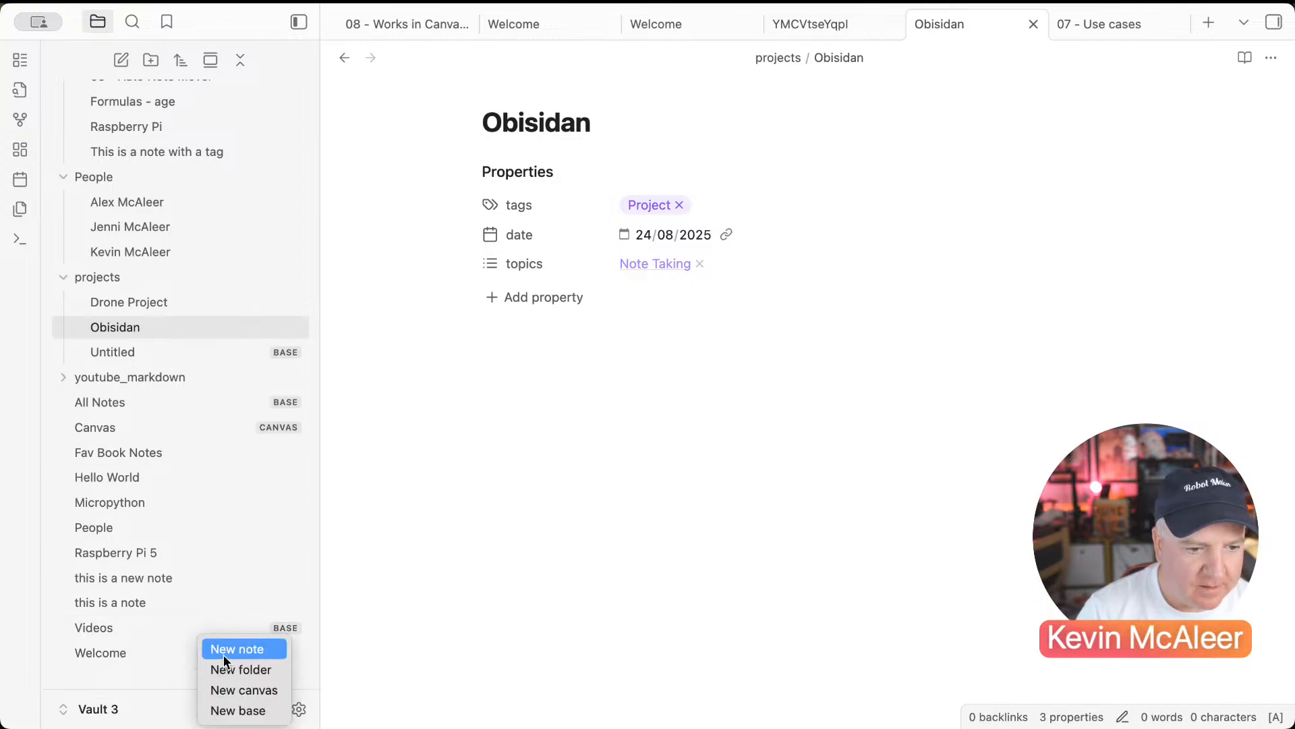
left_click(225, 668)
type("B")
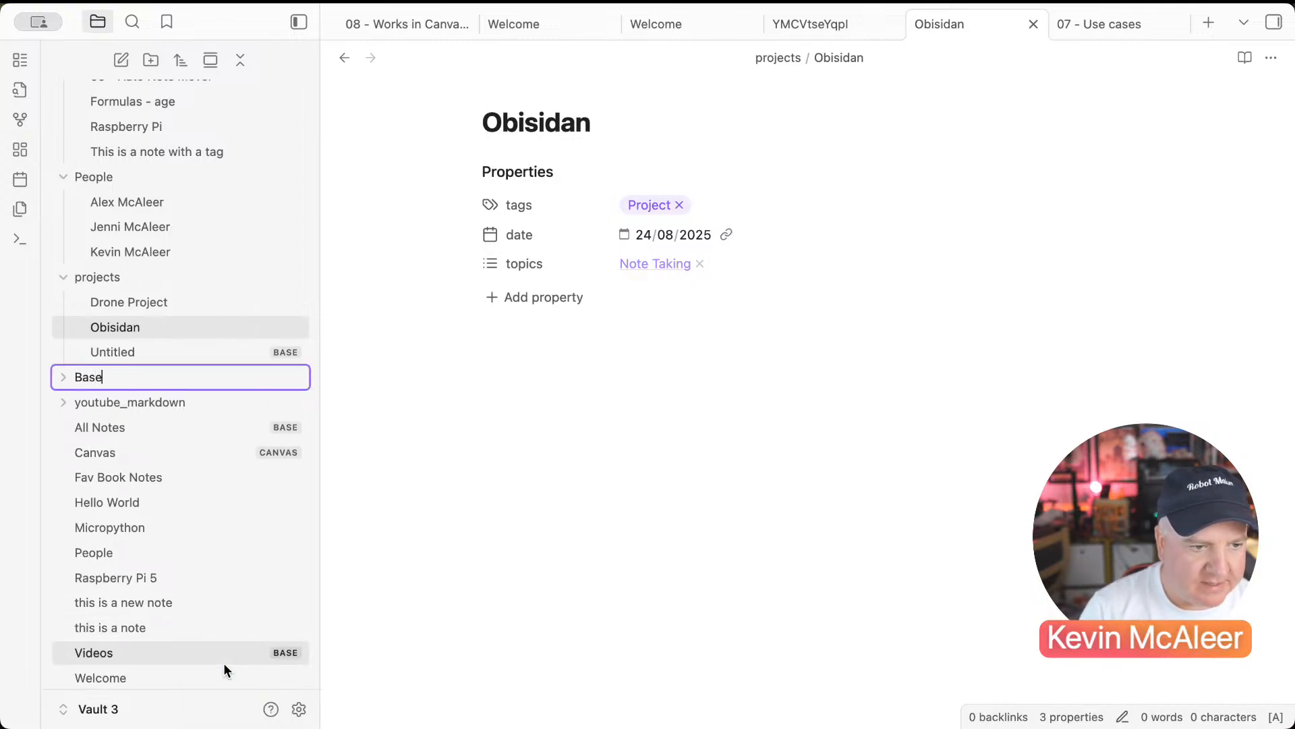
type("ase")
key("Return")
Step: Open the Welcome note and create another folder named notes
right_click(185, 649)
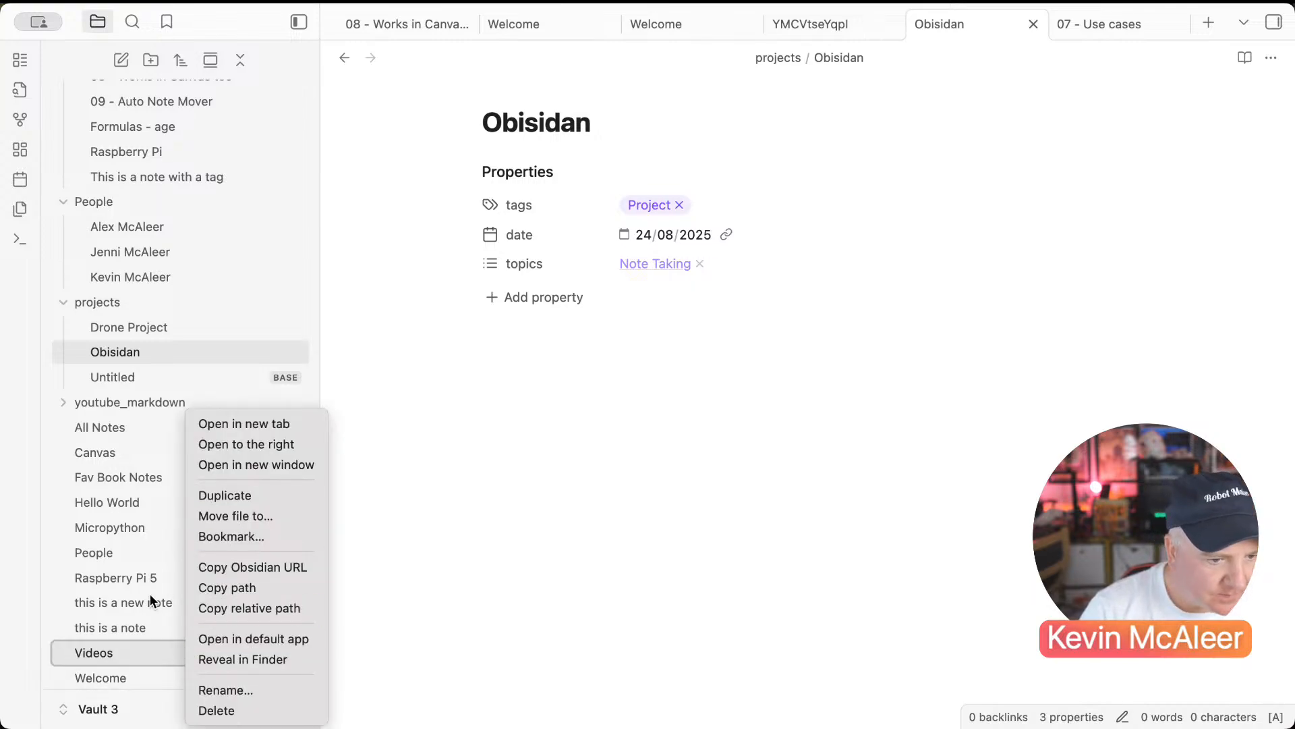
left_click(113, 688)
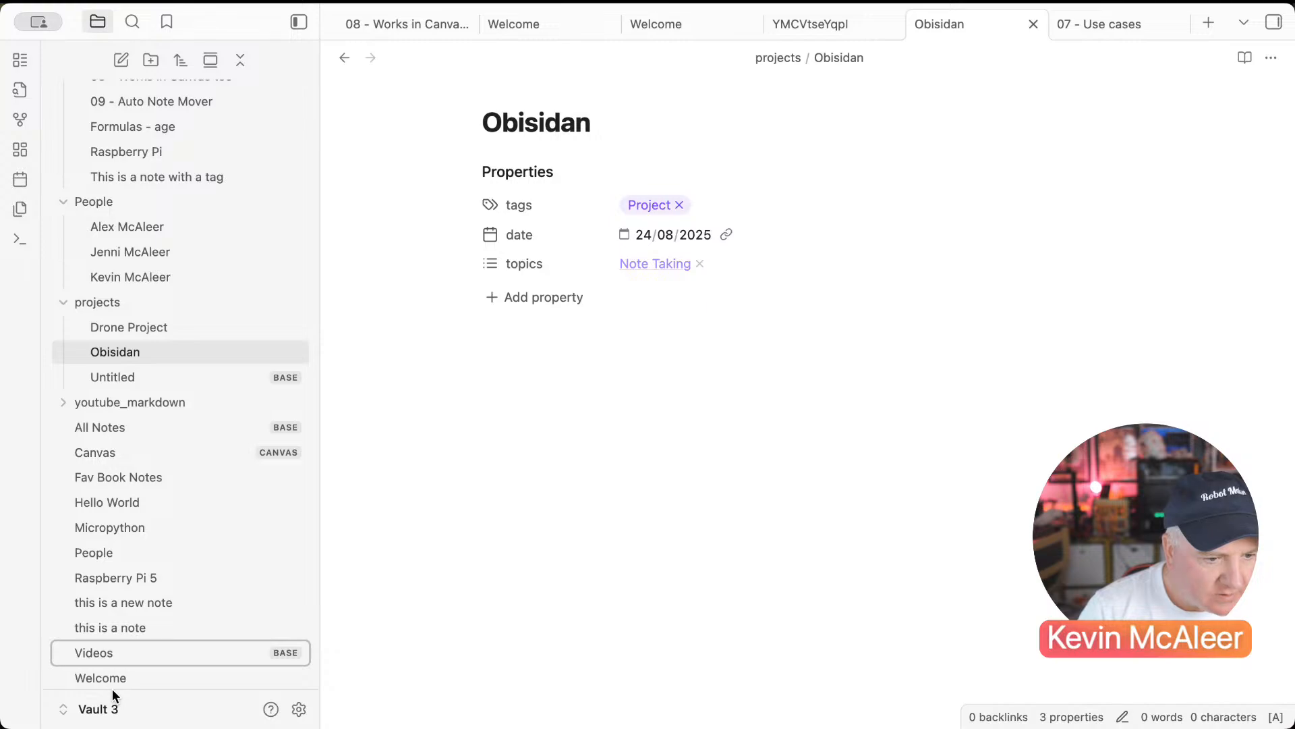
left_click(62, 672)
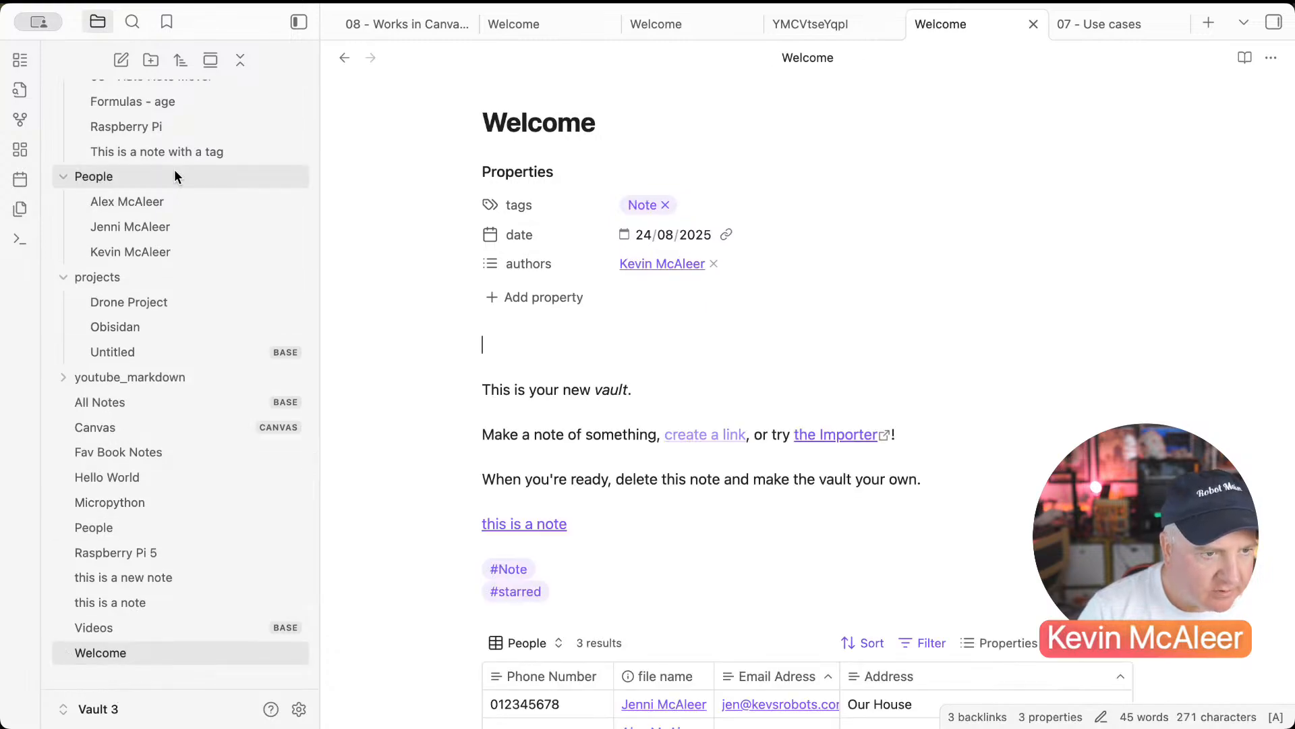
left_click(150, 61)
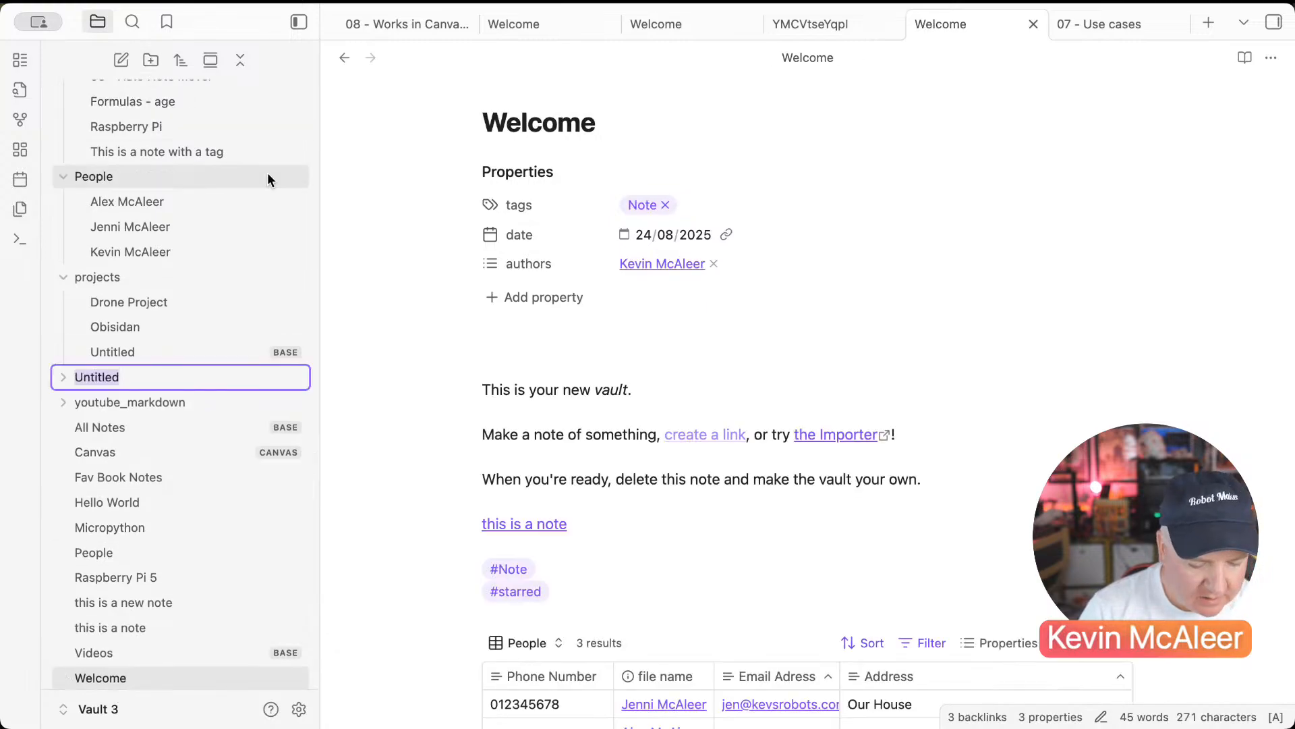
type("notes")
key("Return")
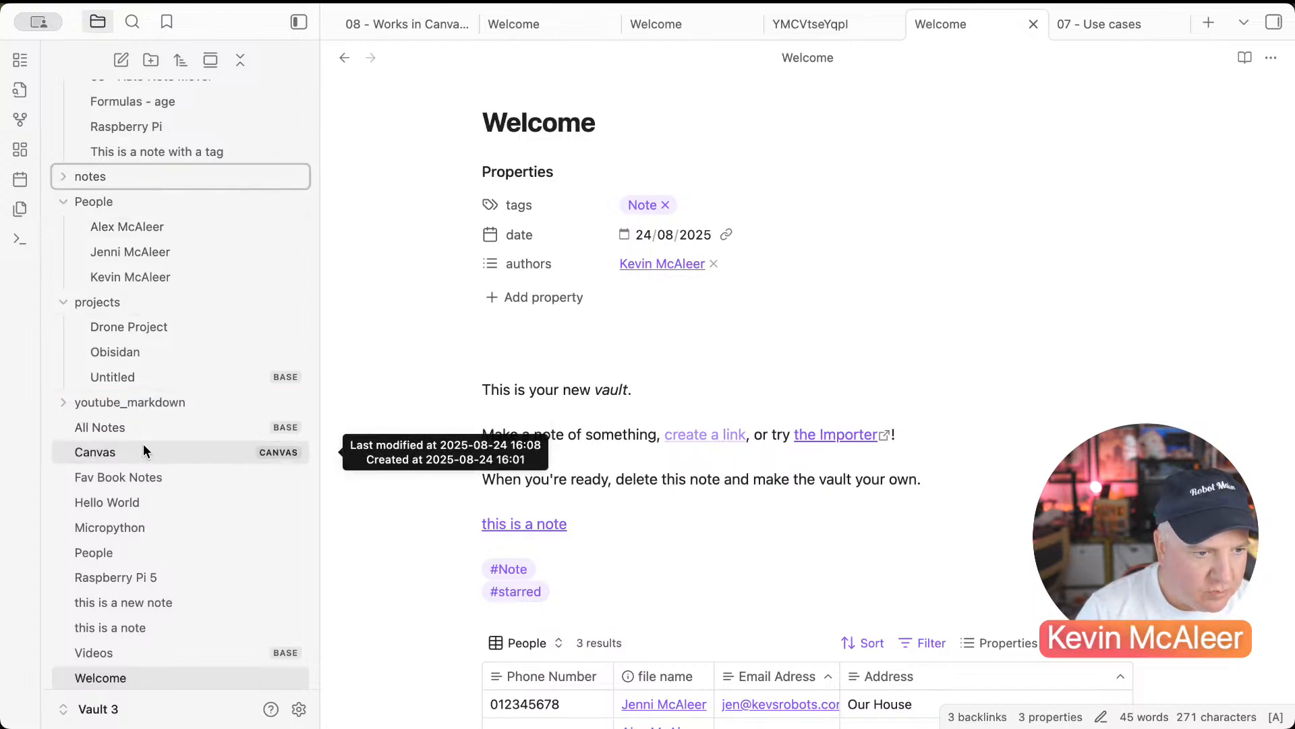
Step: Start a new Auto Note Mover rule with destination folder Bases
left_click(301, 708)
scroll(444, 572, "down", 4)
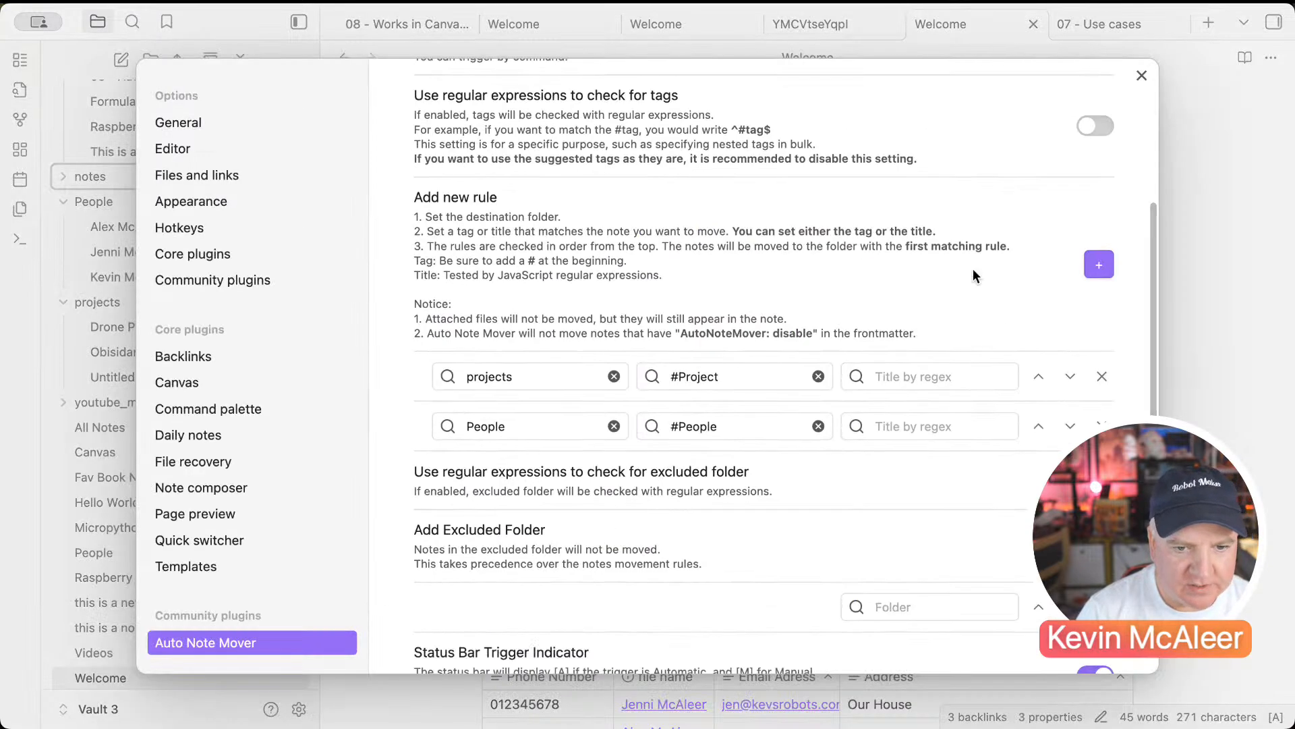
scroll(1079, 267, "up", 4)
scroll(732, 432, "down", 5)
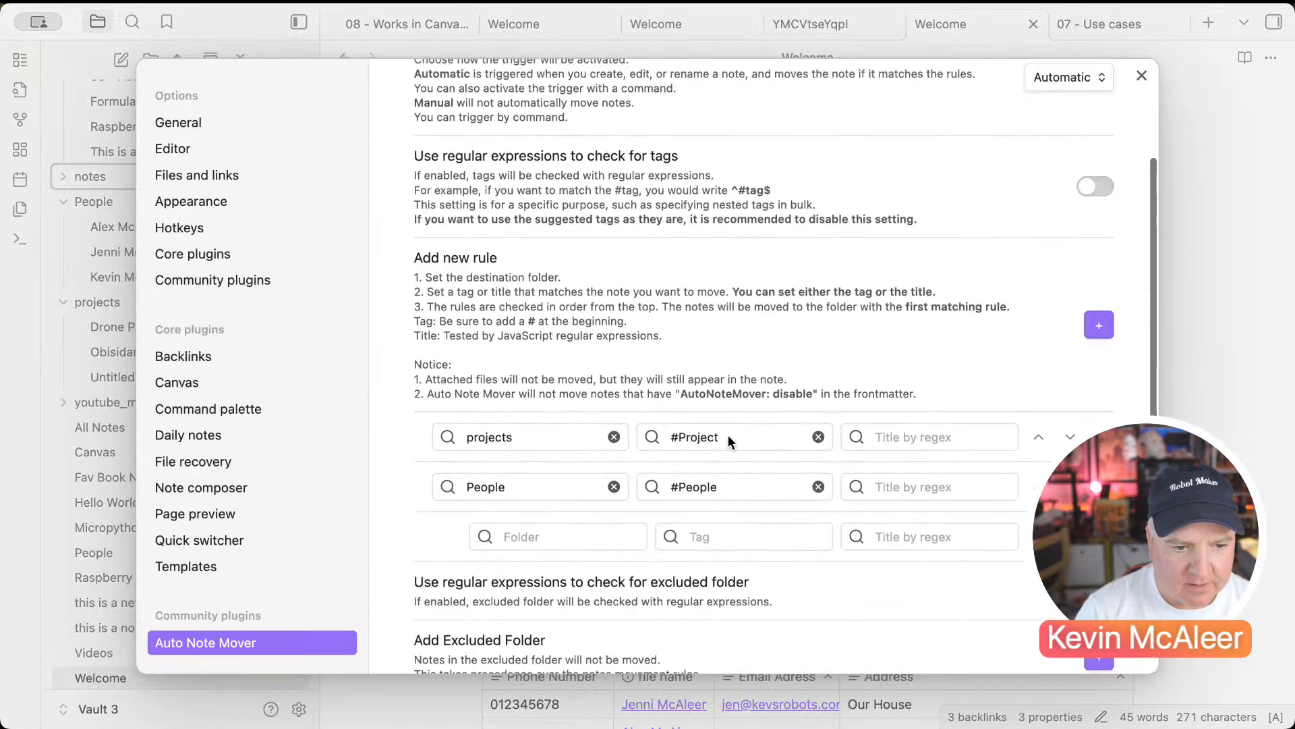
left_click(548, 435)
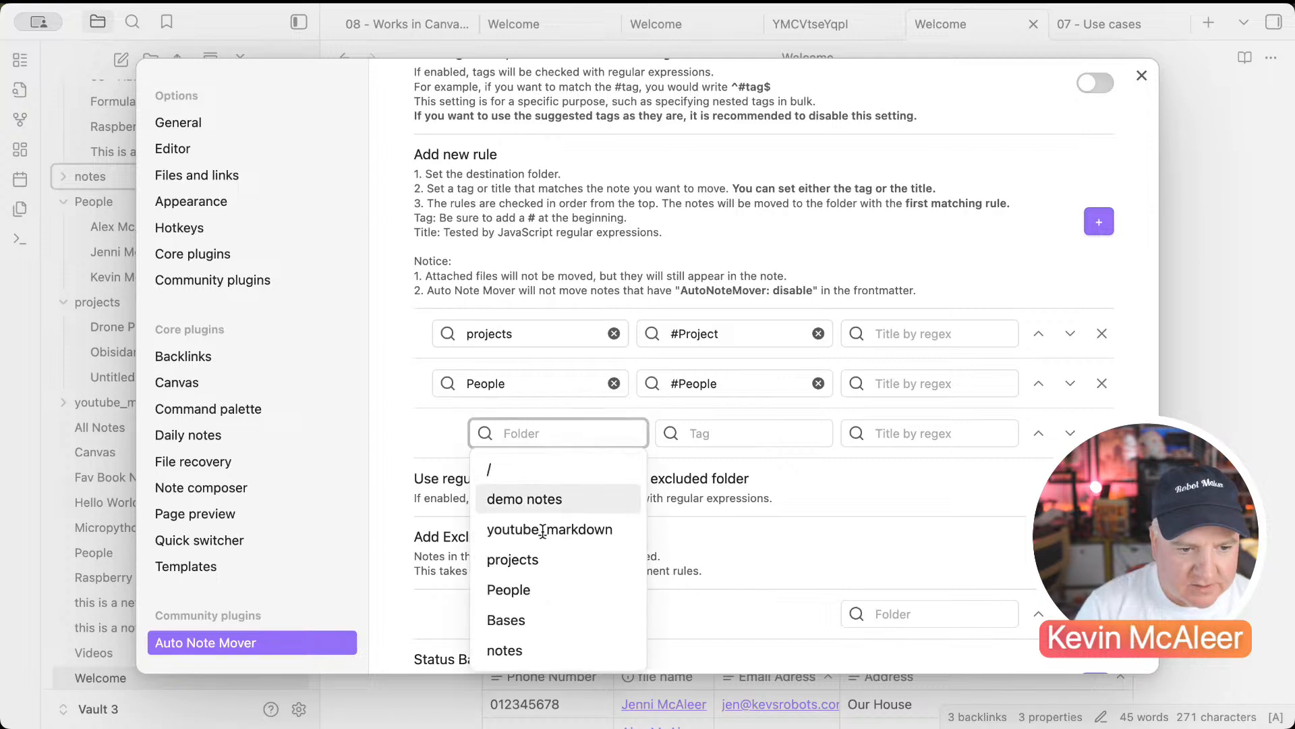
left_click(521, 618)
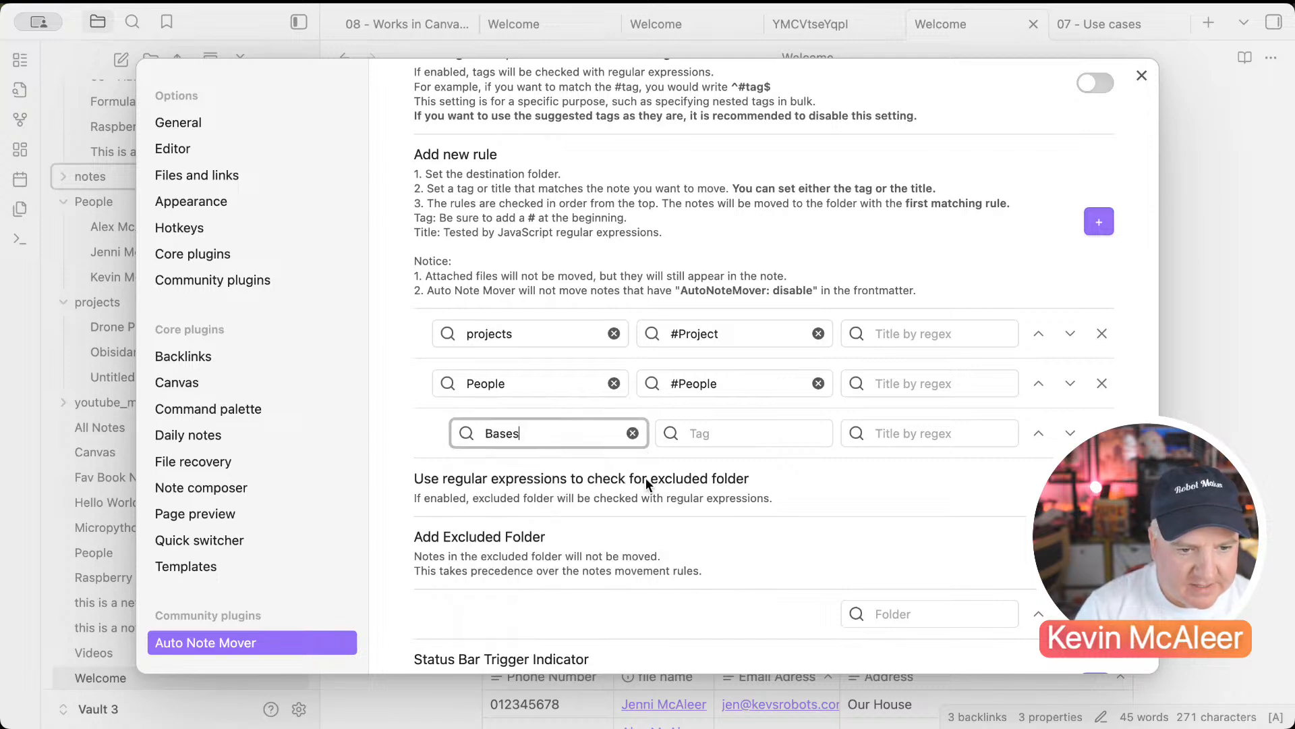
Step: Try a #Base tag on the Bases rule, then leave its tag field empty
left_click(705, 434)
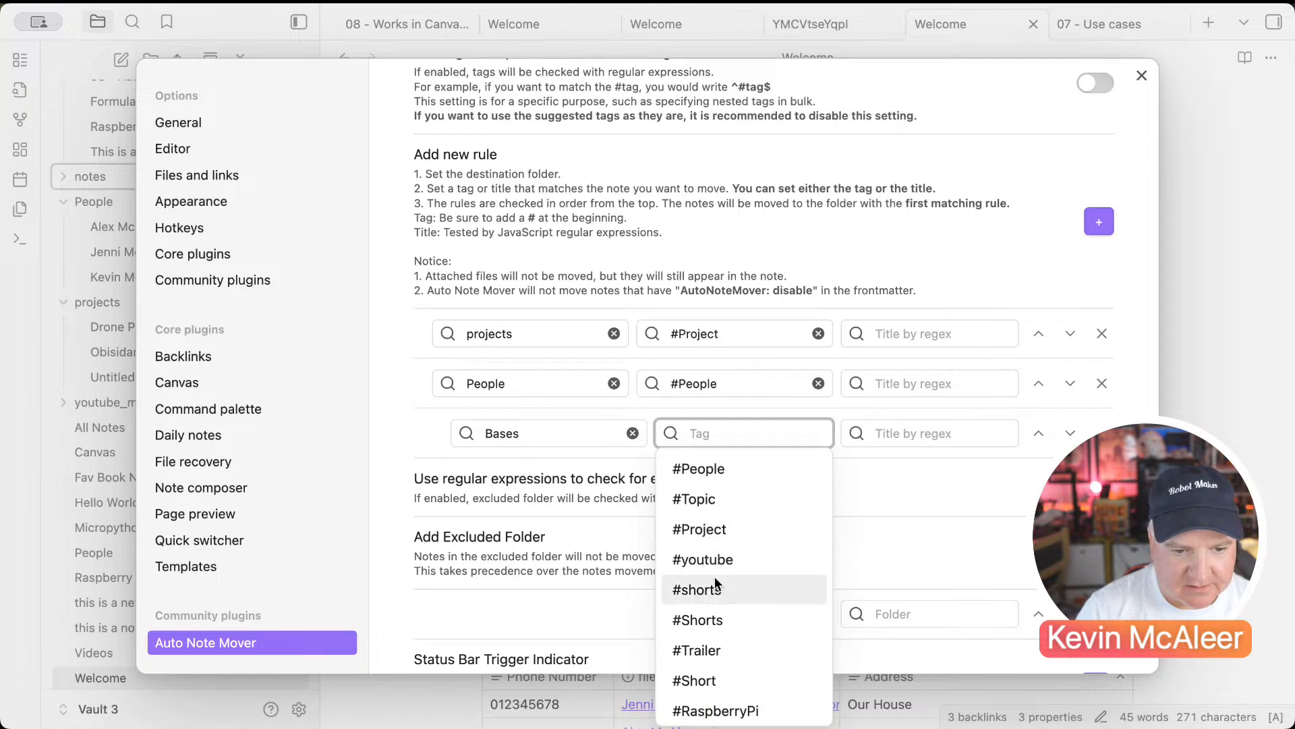
scroll(714, 577, "down", 3)
scroll(714, 576, "down", 3)
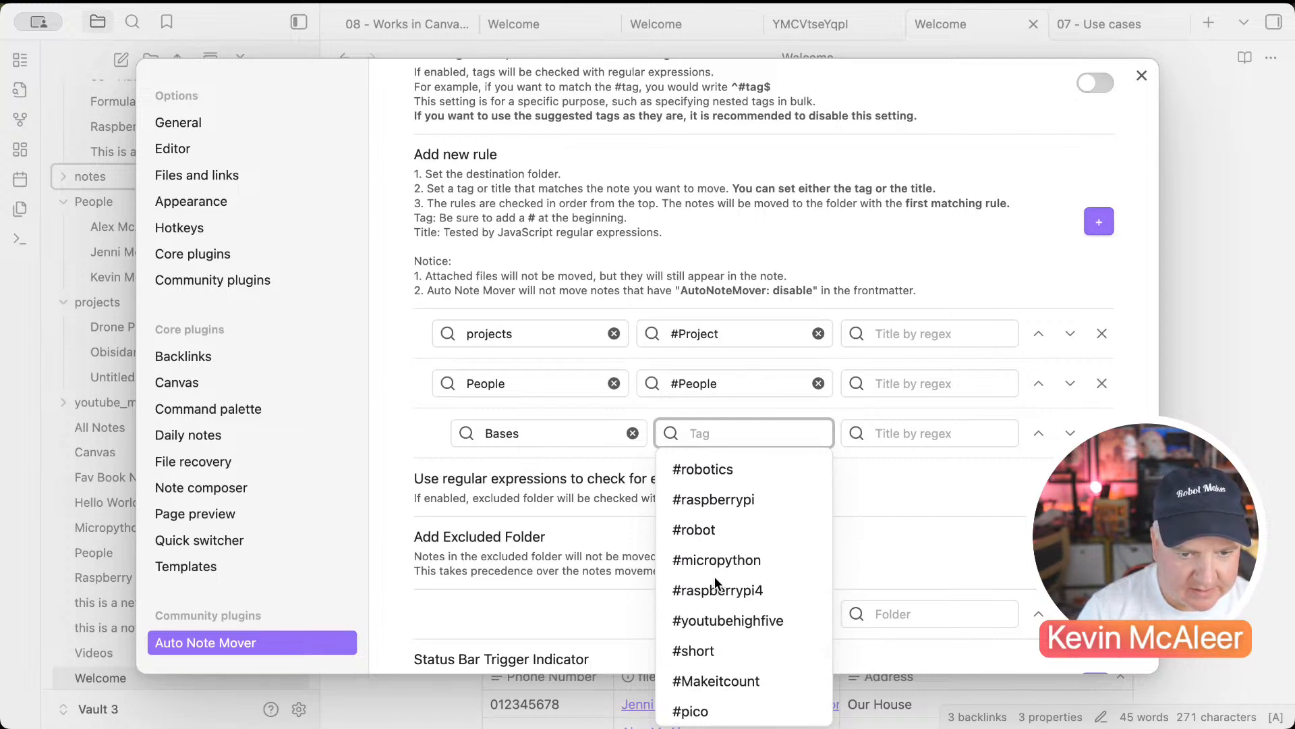
type("#base")
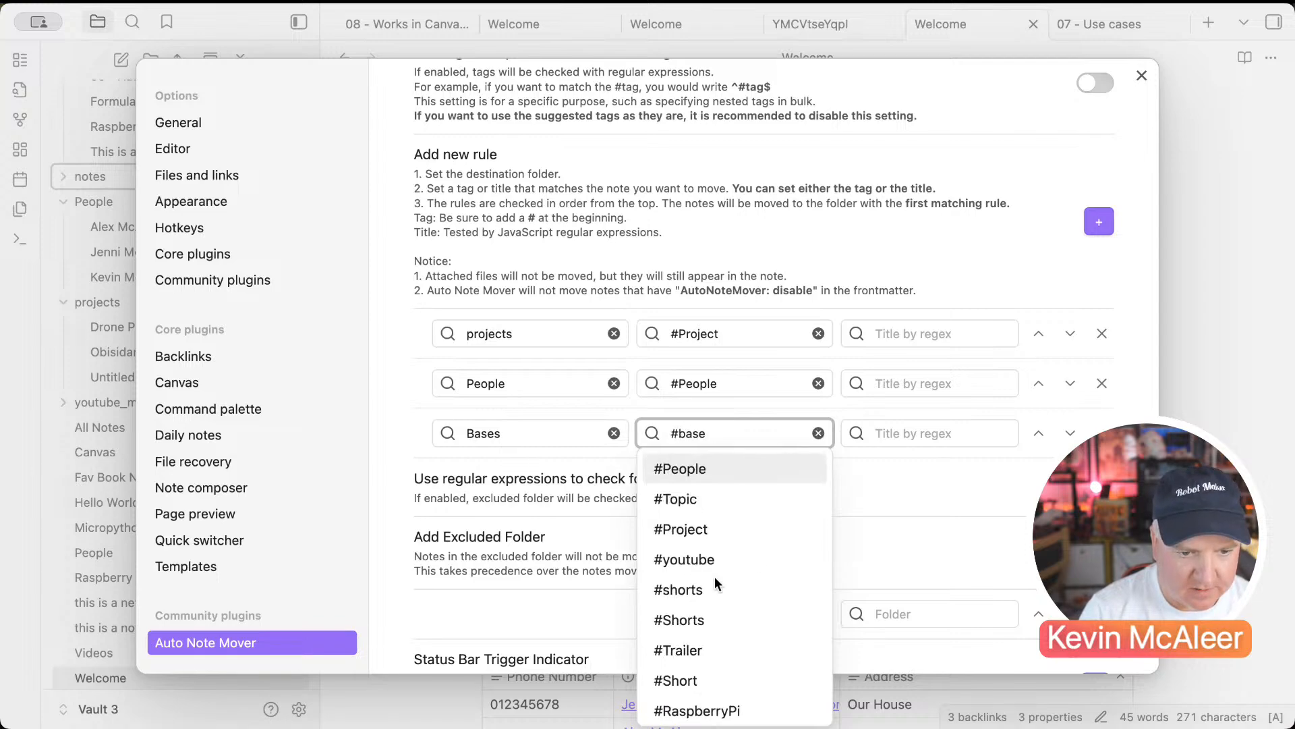
key("Return")
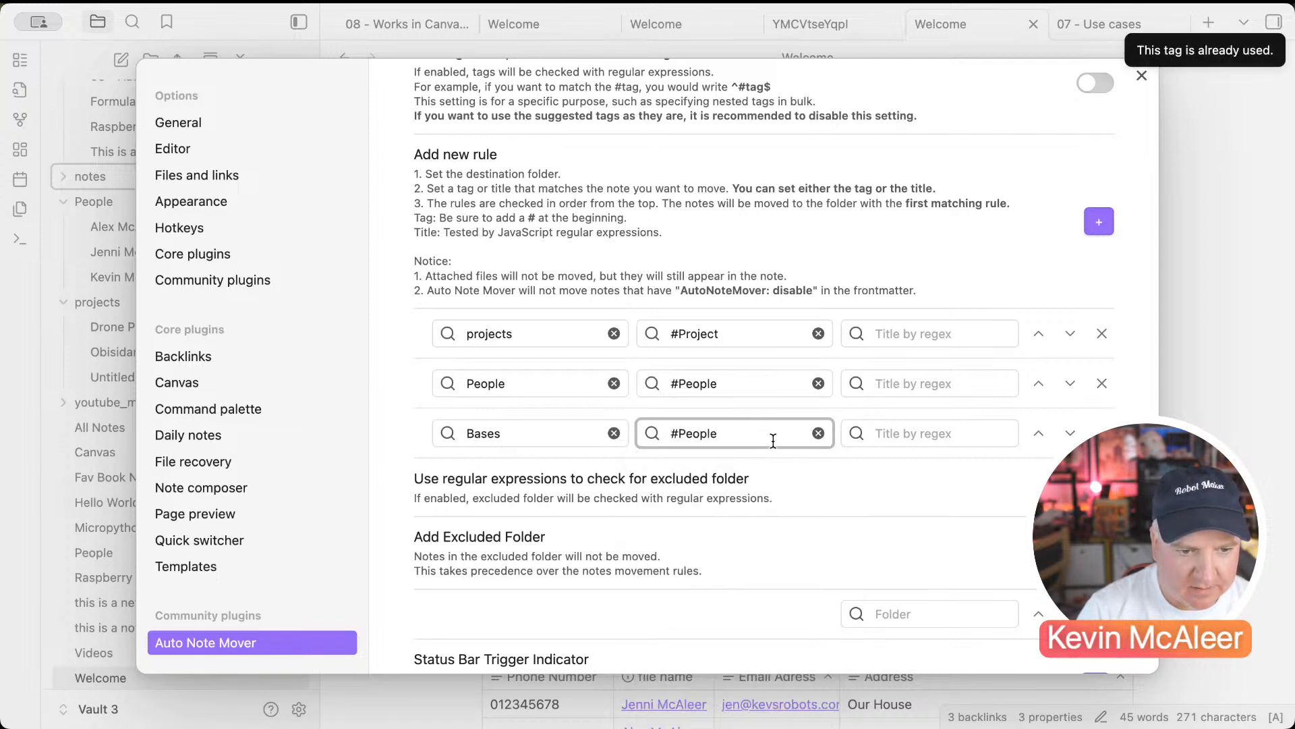
left_click_drag(735, 433, 675, 433)
type("#Base")
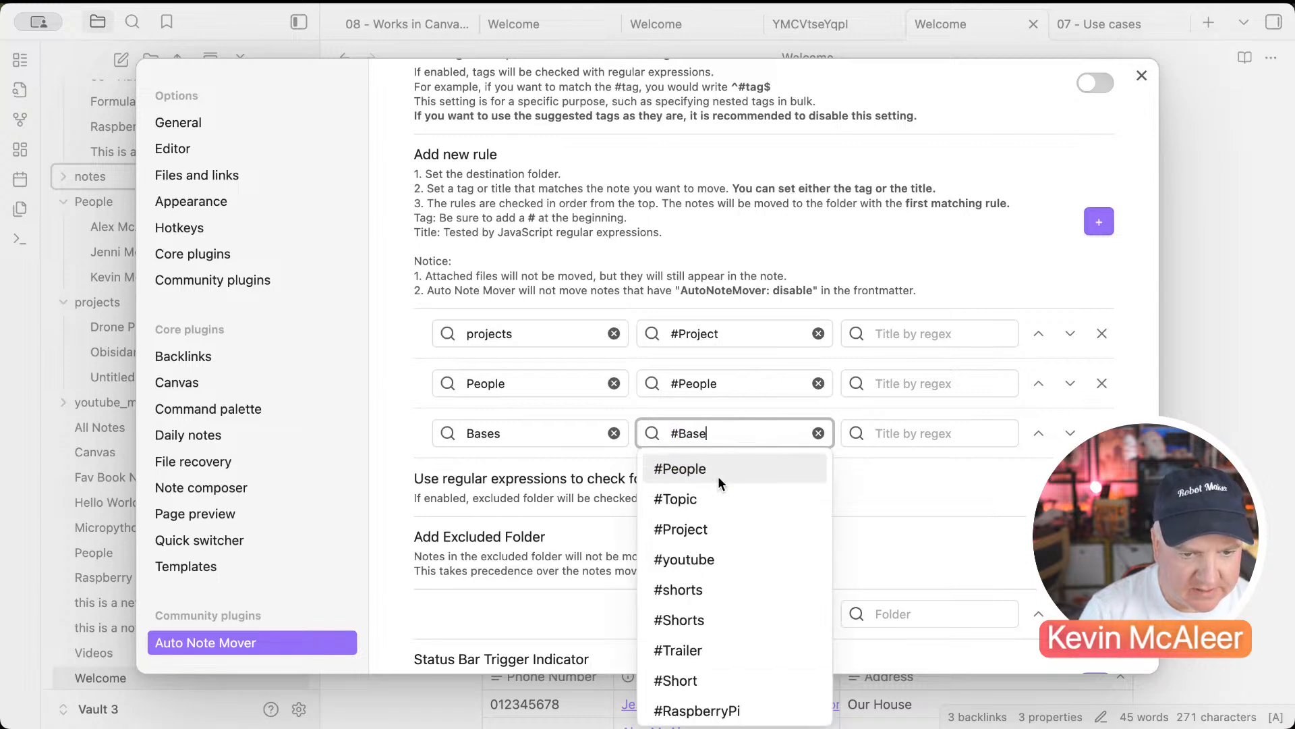
left_click(718, 475)
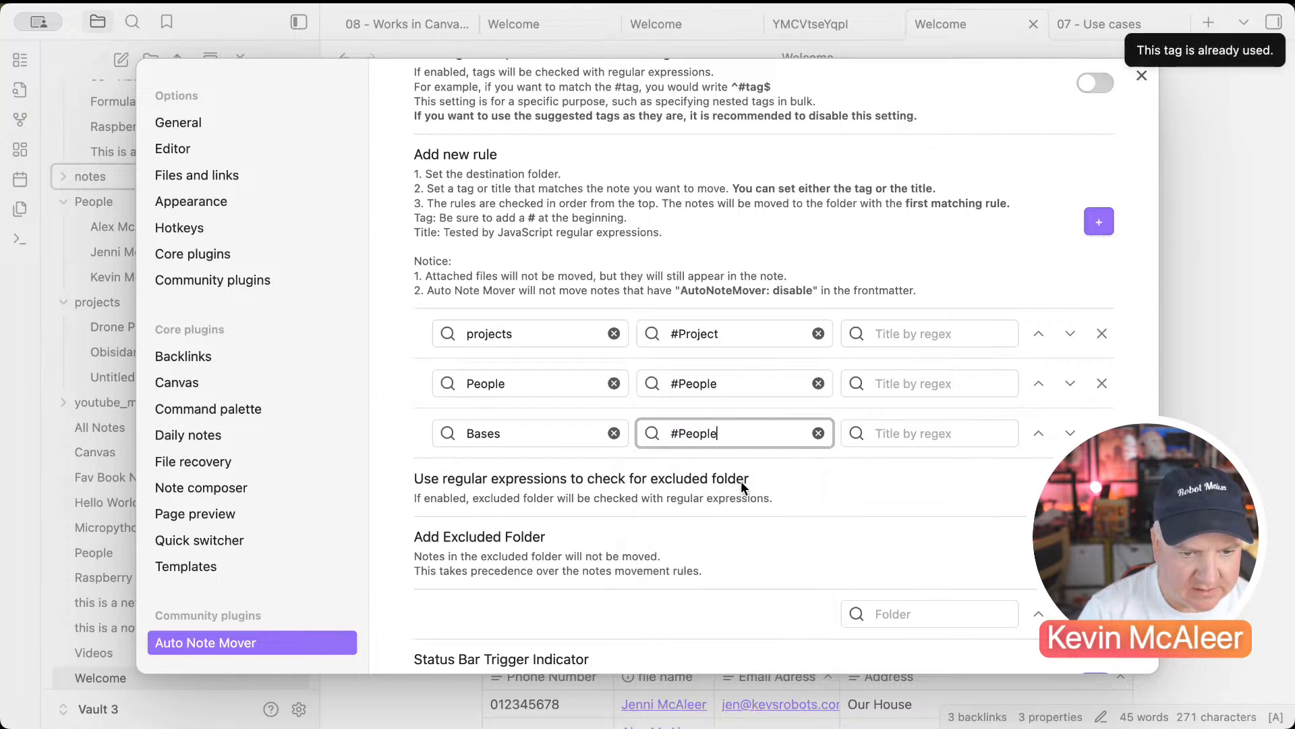
left_click_drag(738, 435, 668, 438)
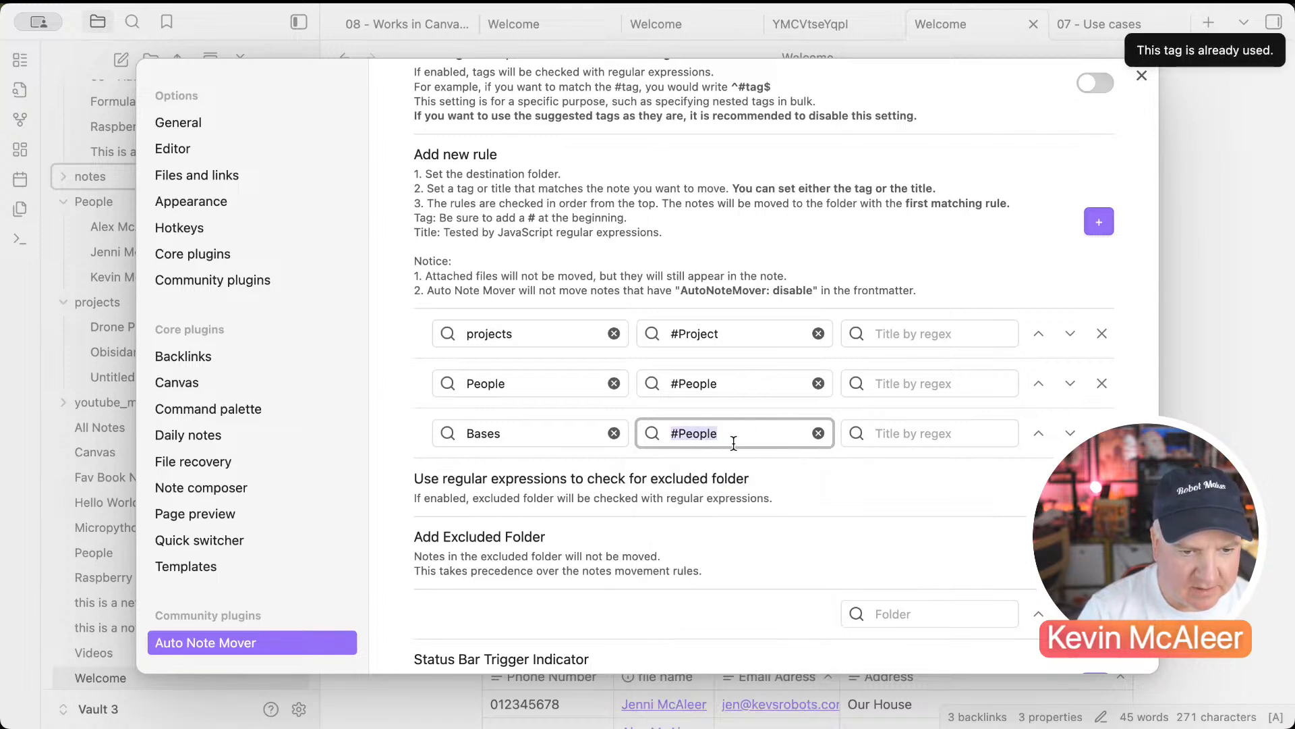
key("BackSpace")
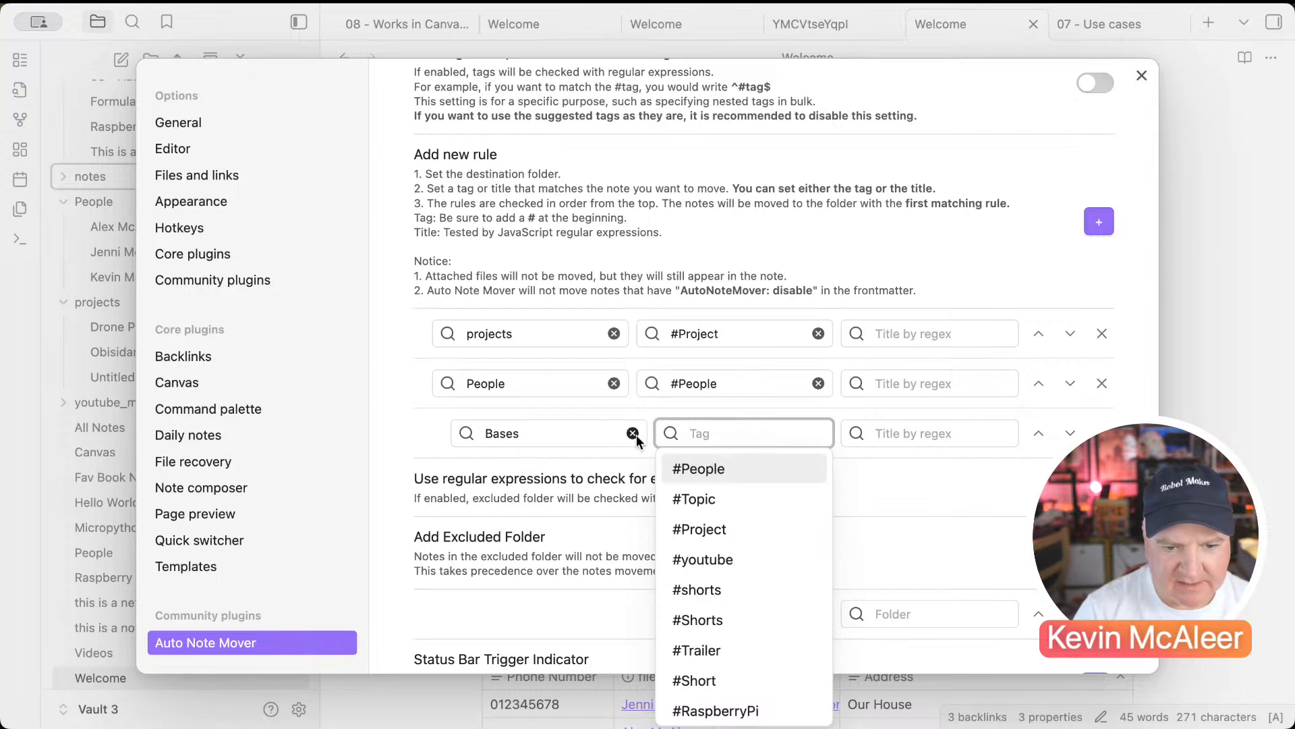
Step: Set the rule's title pattern to *.base and close settings
left_click(905, 435)
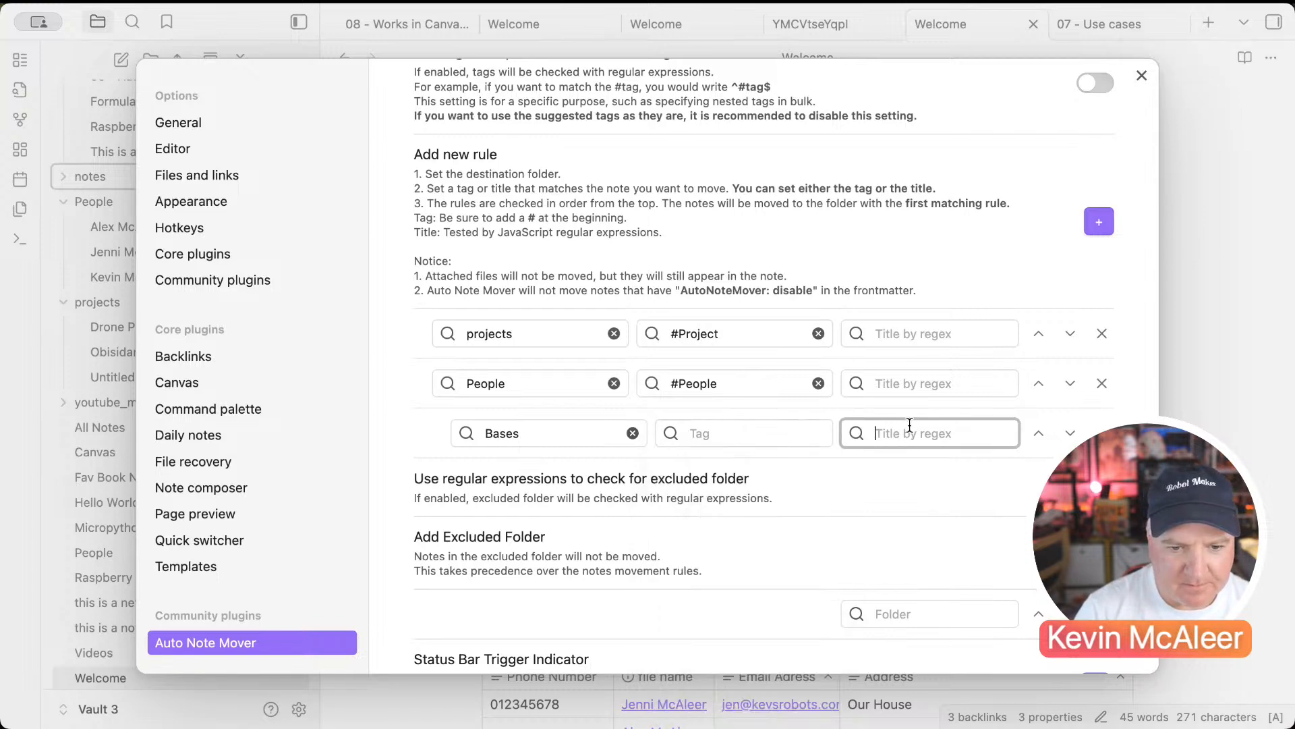
type(".base")
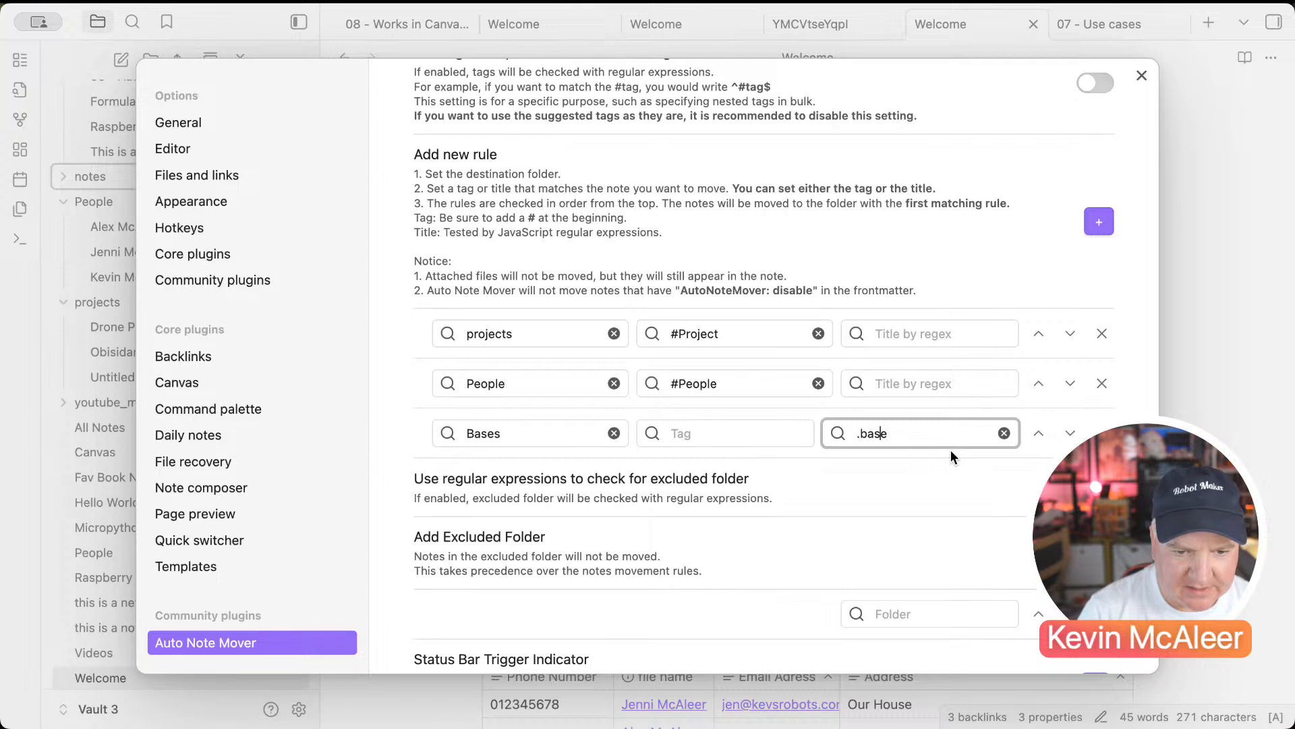
key("Left")
key("Left")
key("Left")
key("Left")
key("Left")
type("*")
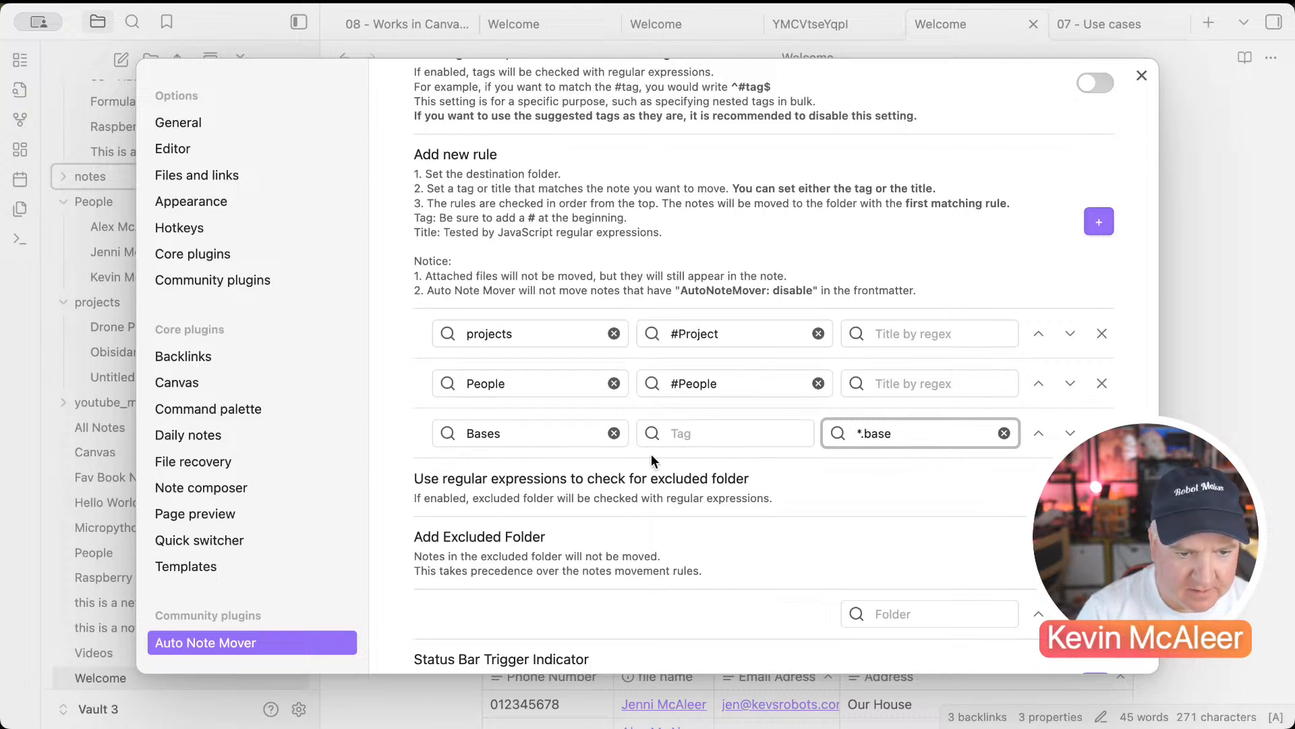
left_click(1144, 308)
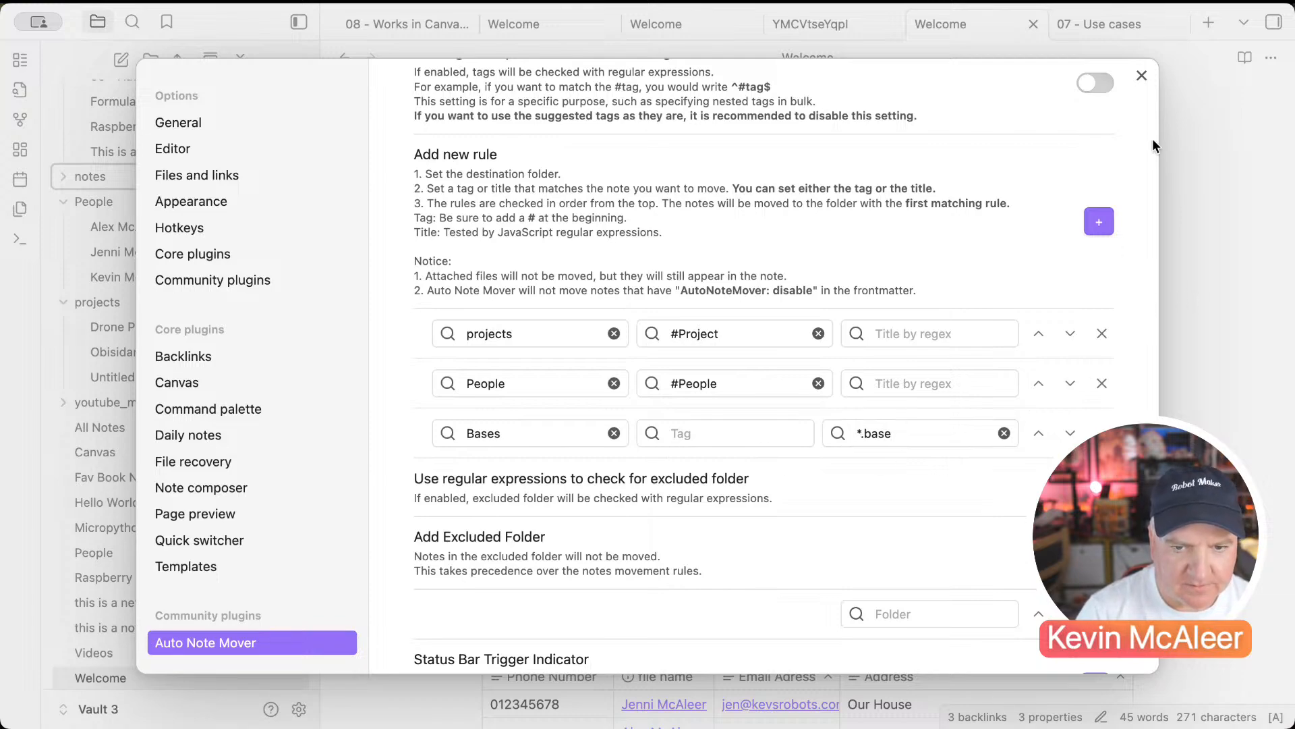
left_click(1143, 78)
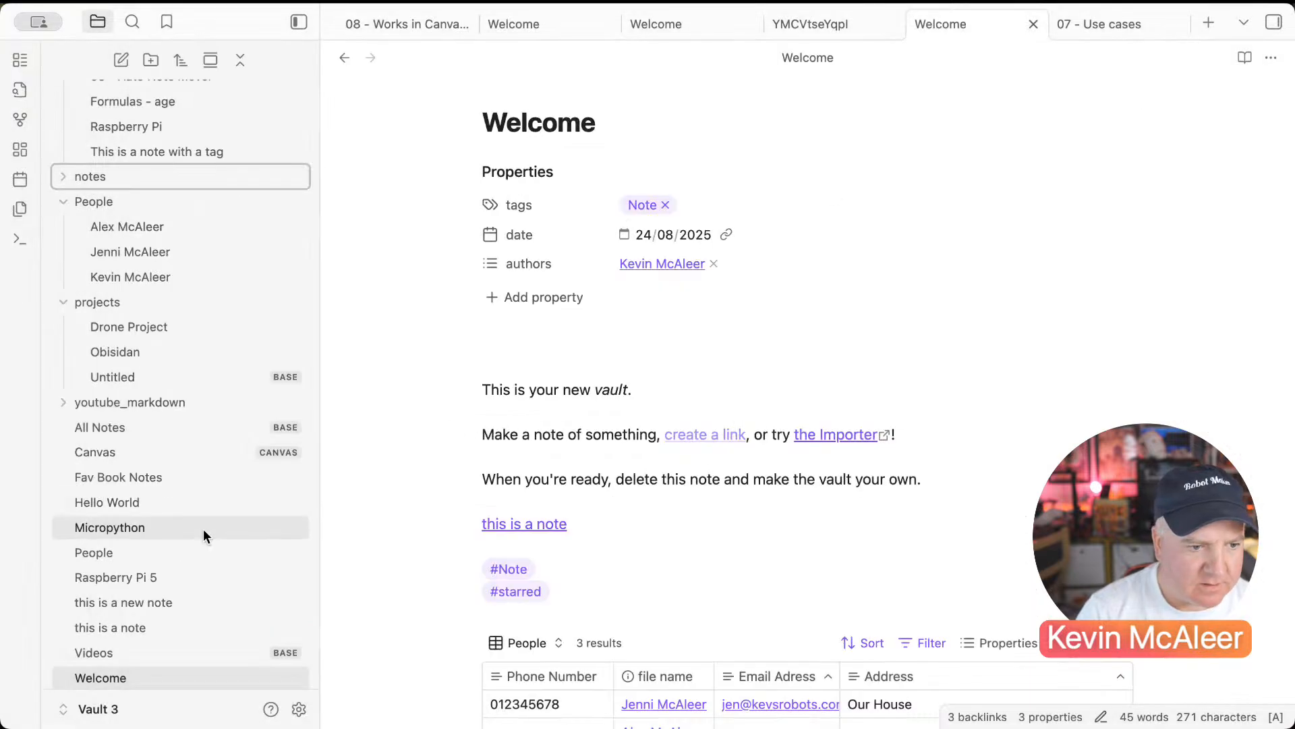
Step: Create a new Untitled base from the file explorer's context menu
scroll(204, 528, "down", 1)
right_click(156, 675)
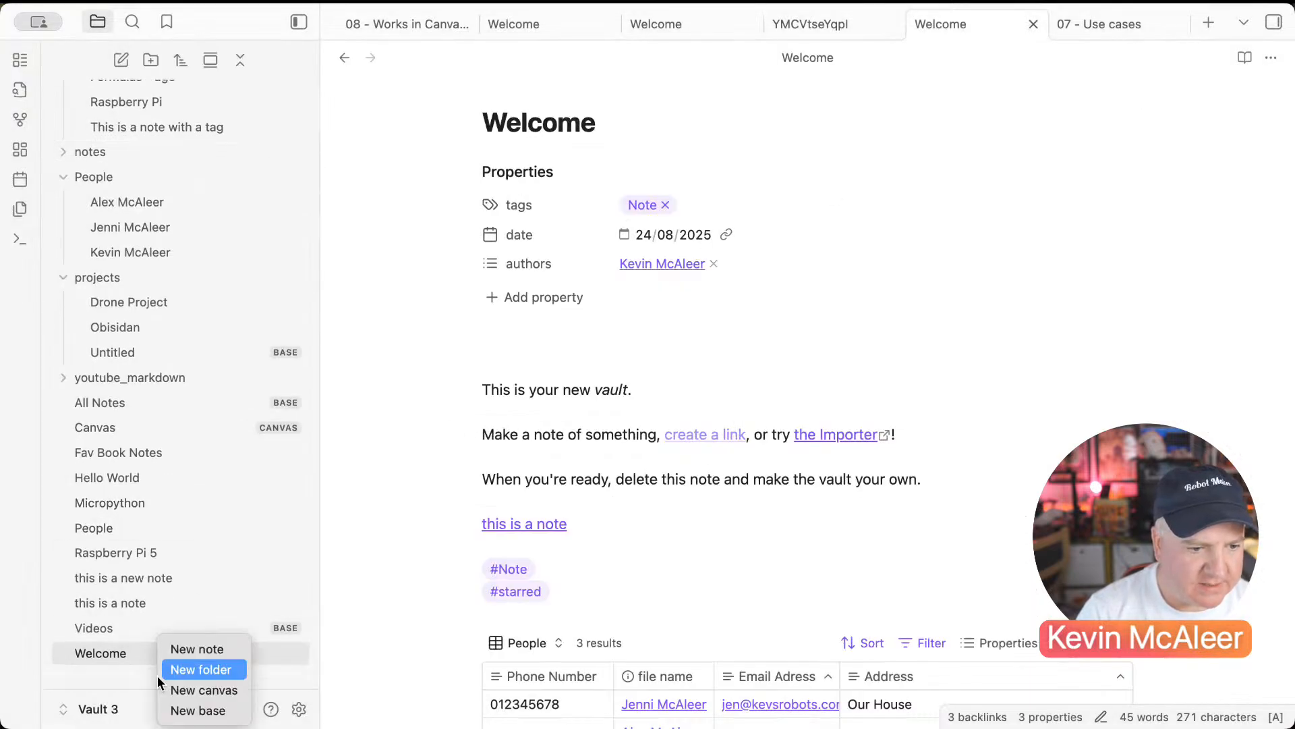
left_click(196, 710)
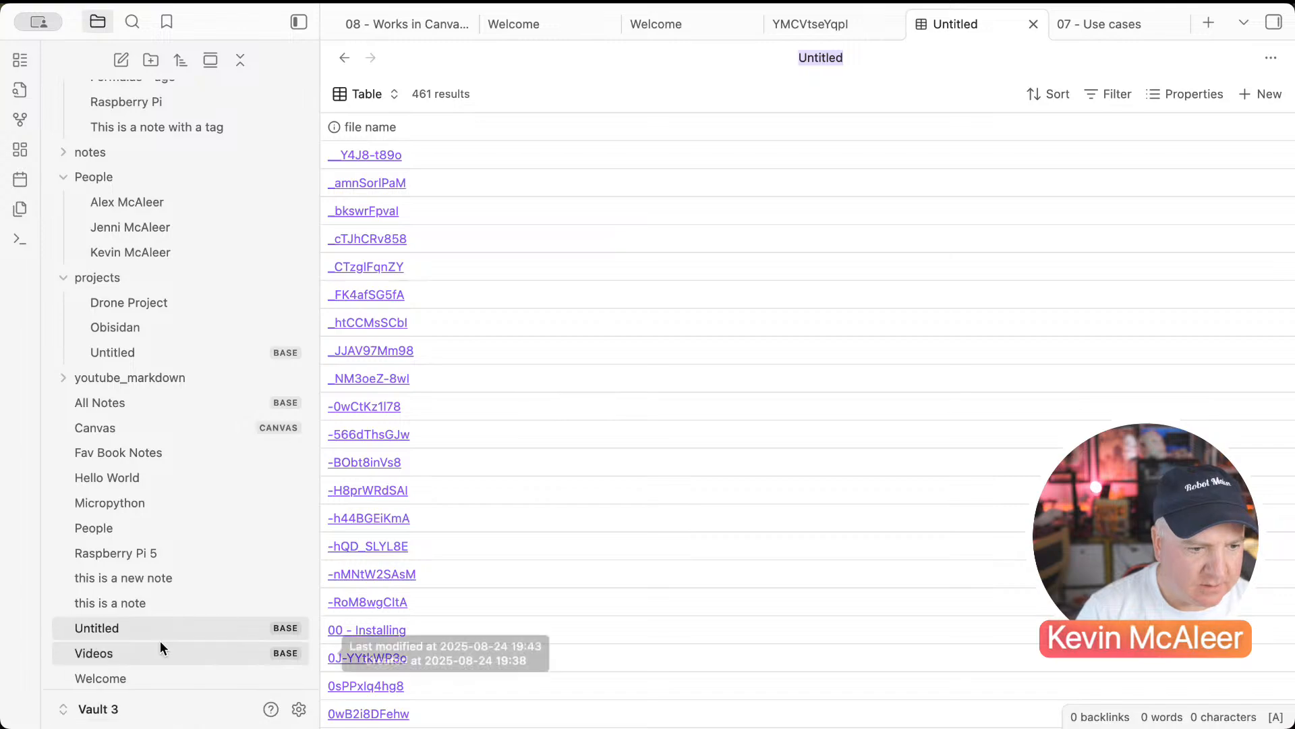
Step: Move the Videos, All Notes and Untitled bases into the Bases folder
left_click(130, 655)
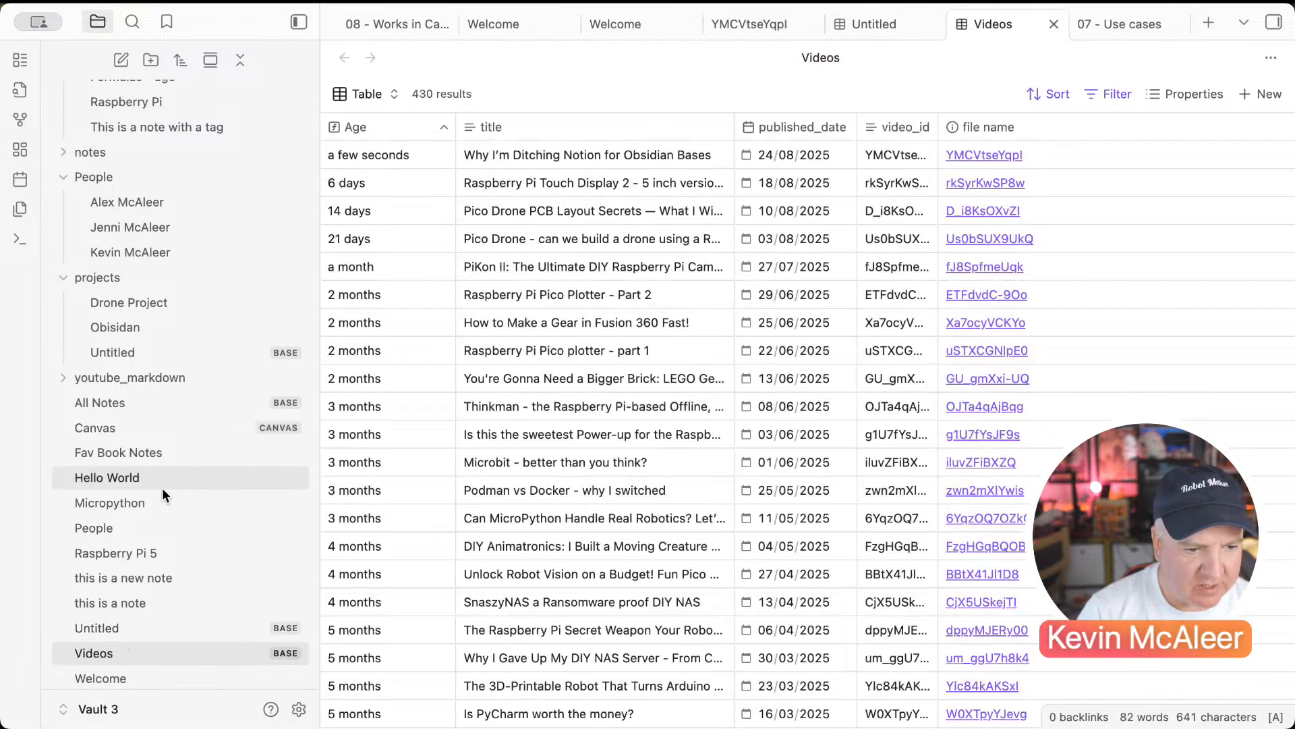
left_click_drag(115, 660, 102, 103)
left_click(71, 119)
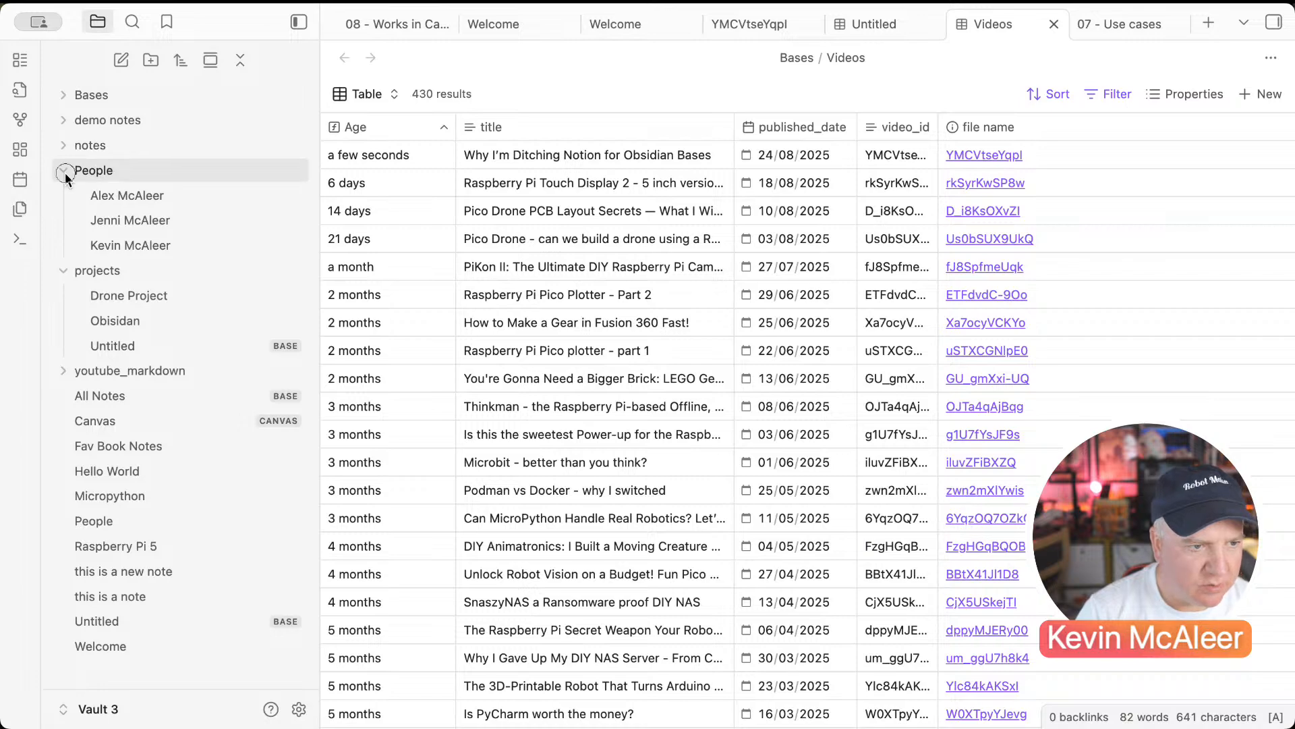
left_click(64, 170)
left_click(65, 197)
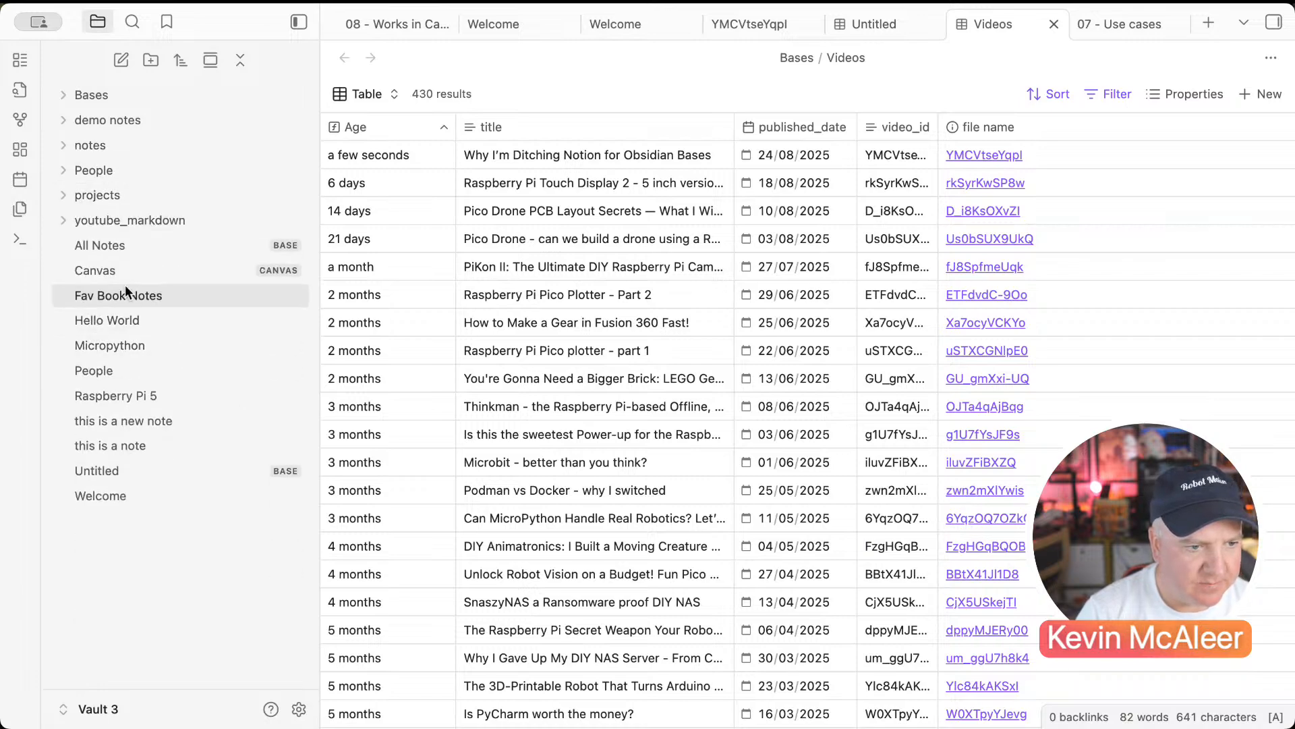
left_click_drag(116, 167, 110, 100)
left_click_drag(139, 444, 102, 98)
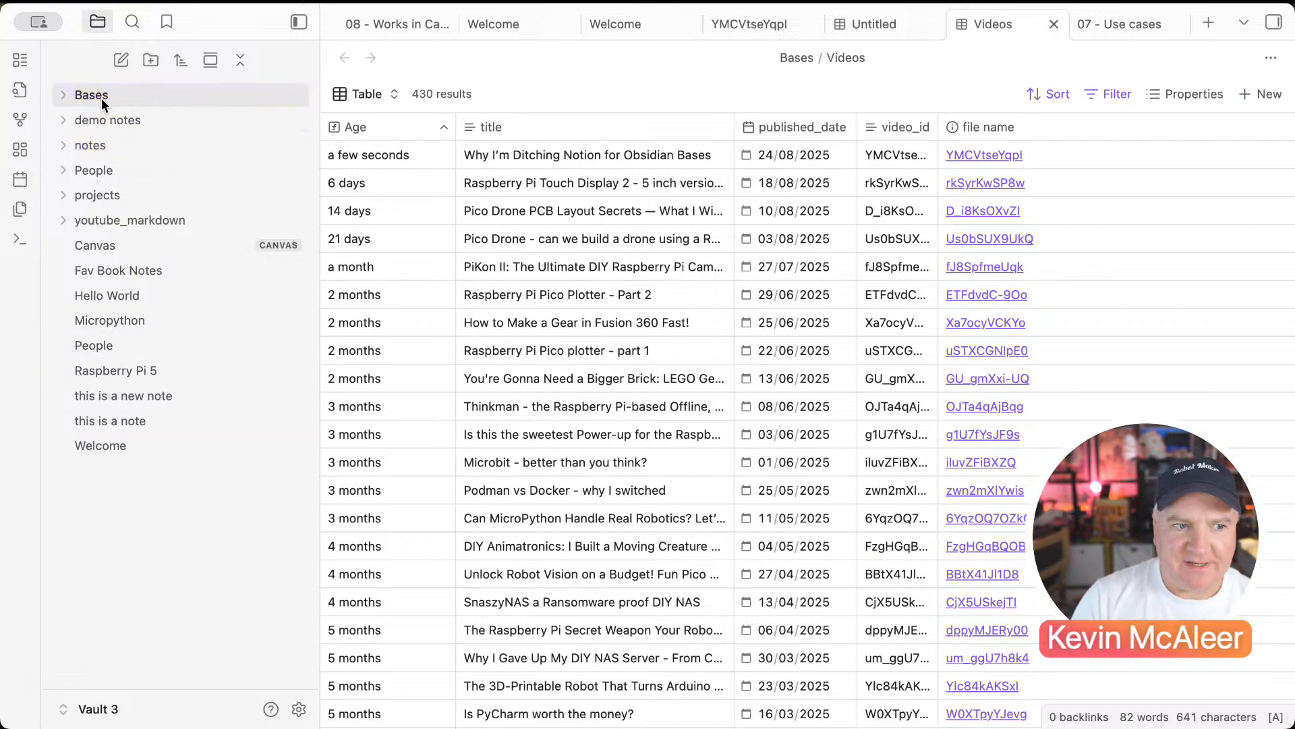
Step: Expand the Bases folder, check the Untitled base, then reopen the Videos base
left_click(70, 99)
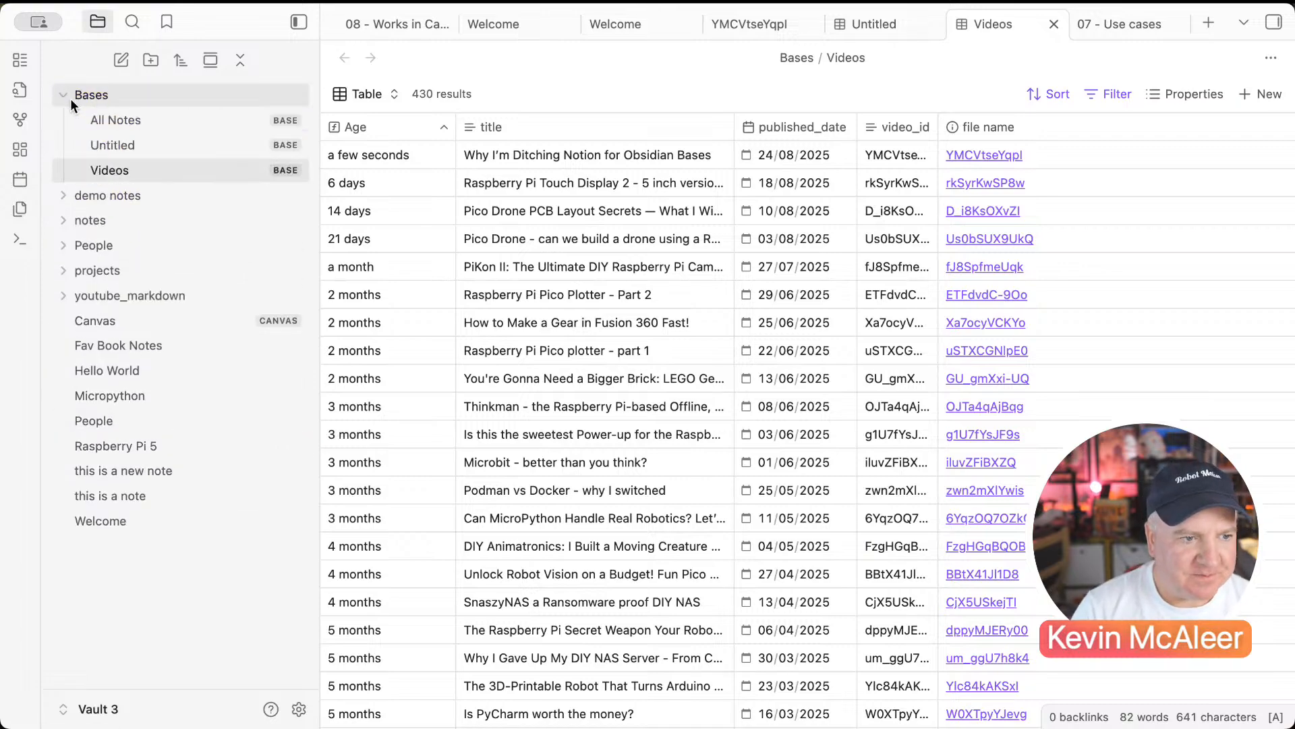
left_click(132, 152)
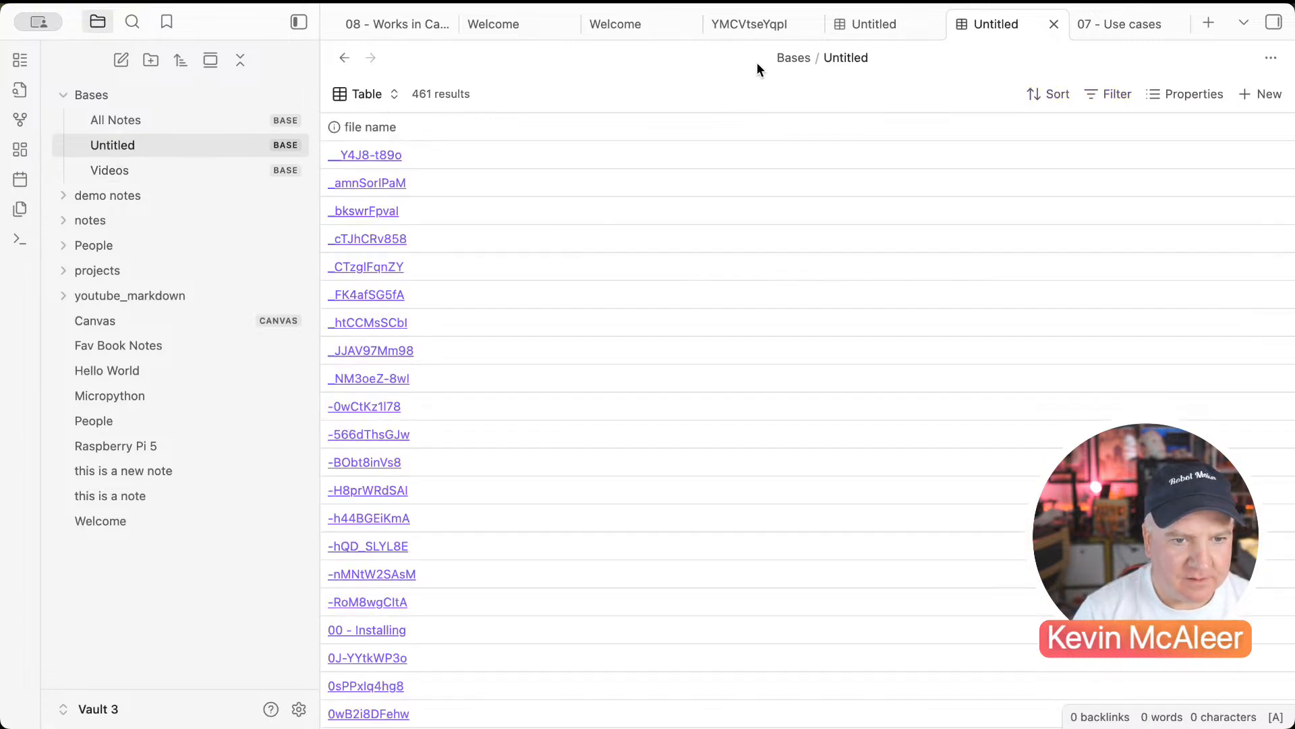
left_click(161, 169)
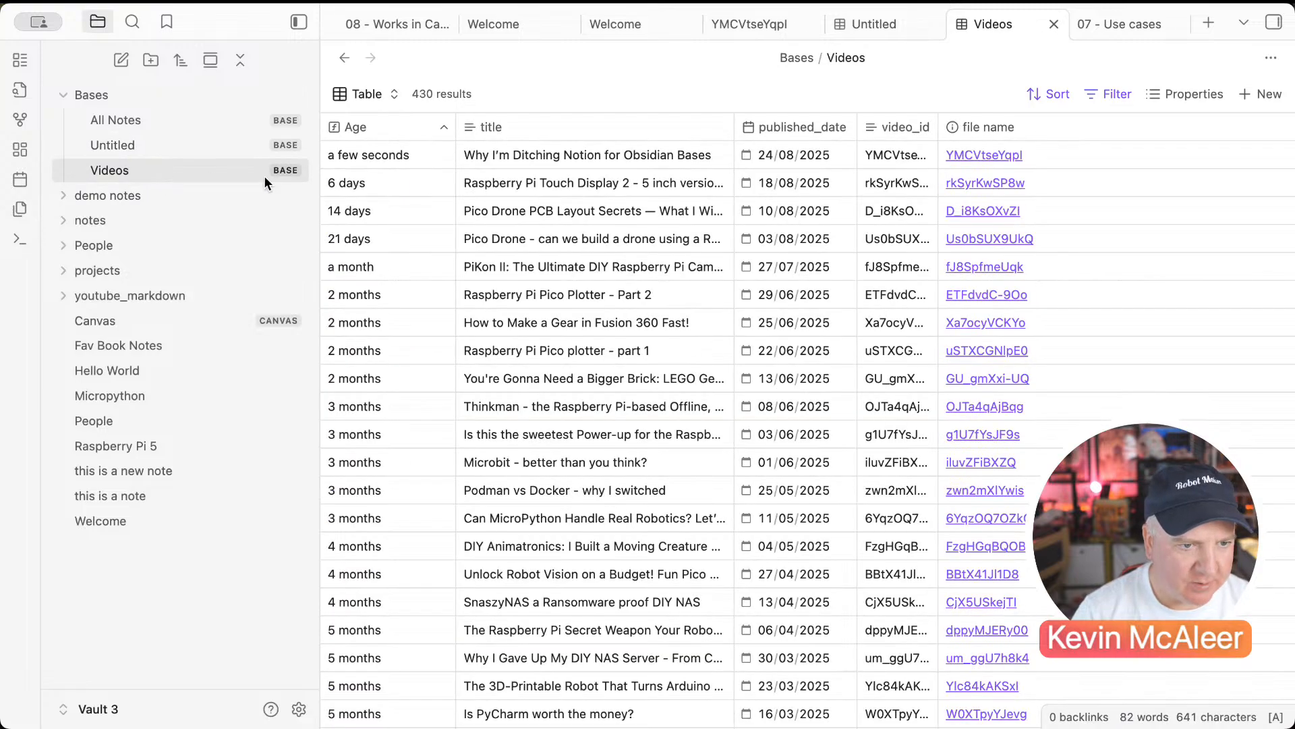
Step: Switch the Videos base from Table to the View card layout and browse the thumbnails
left_click(364, 96)
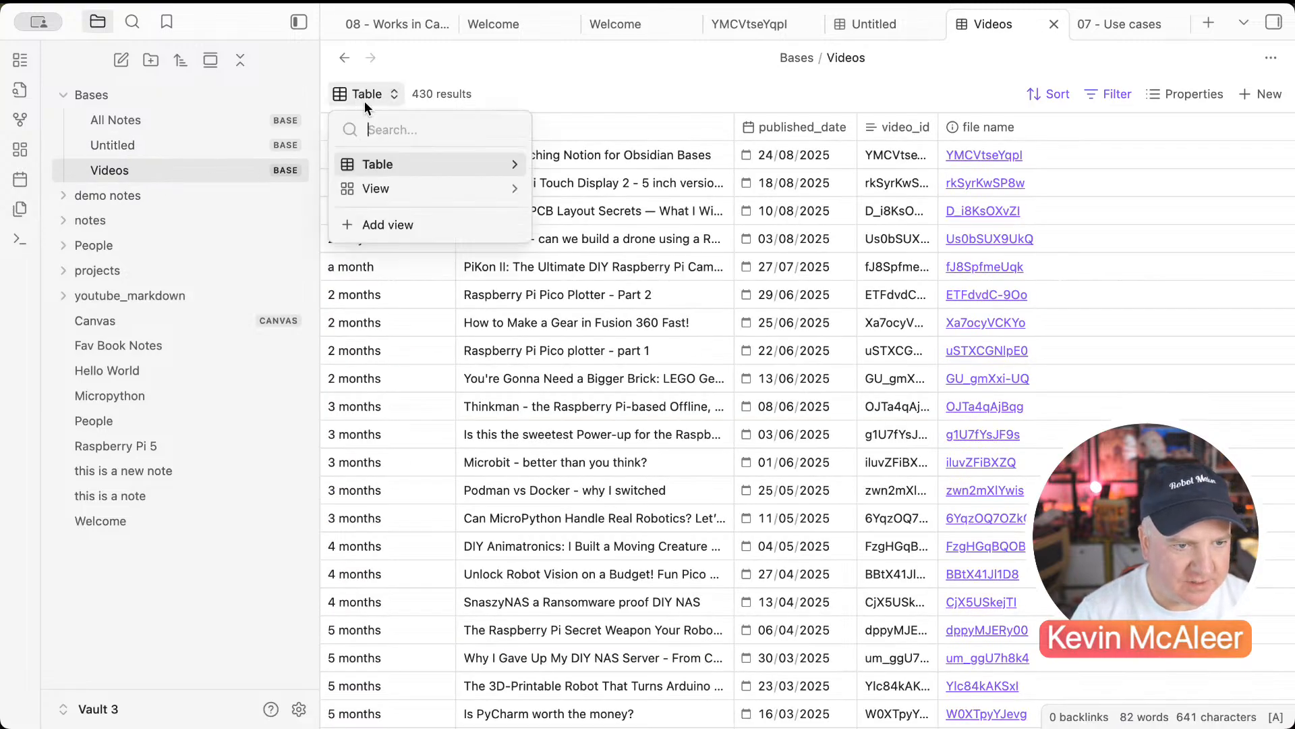
left_click(375, 186)
scroll(558, 273, "down", 5)
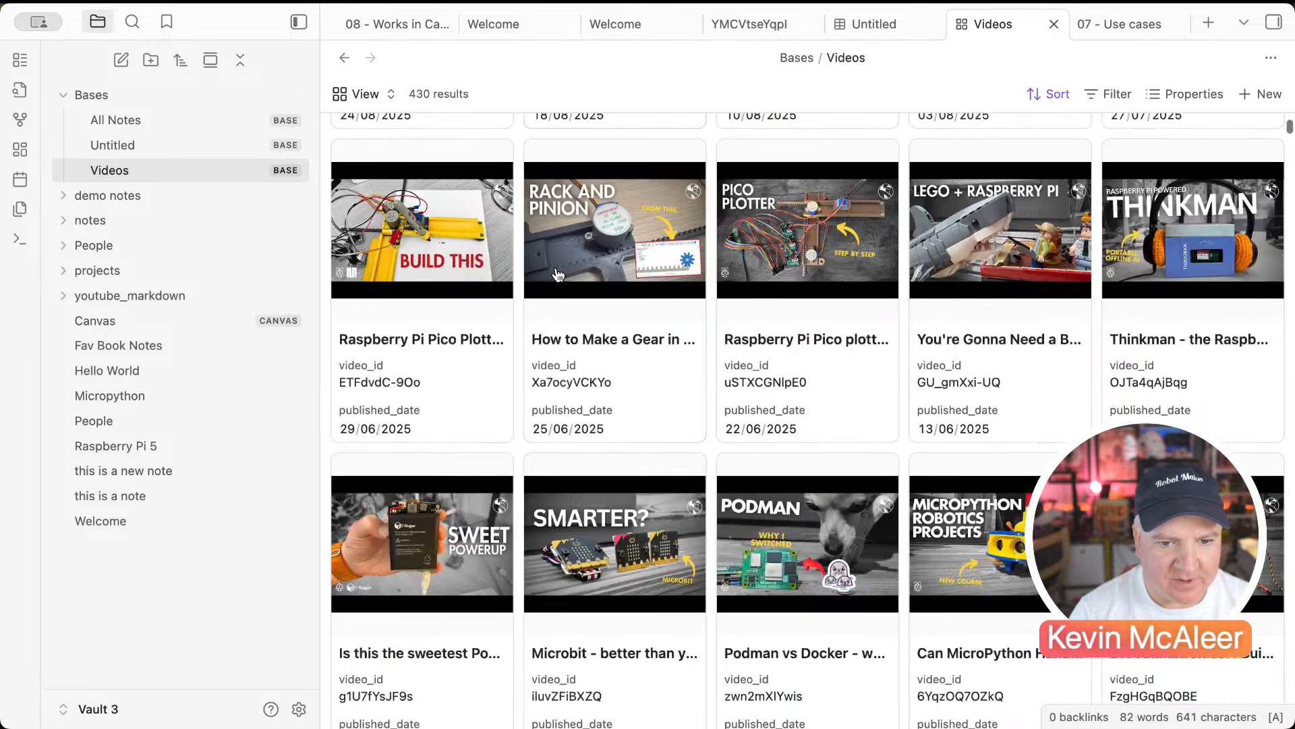
scroll(557, 273, "up", 5)
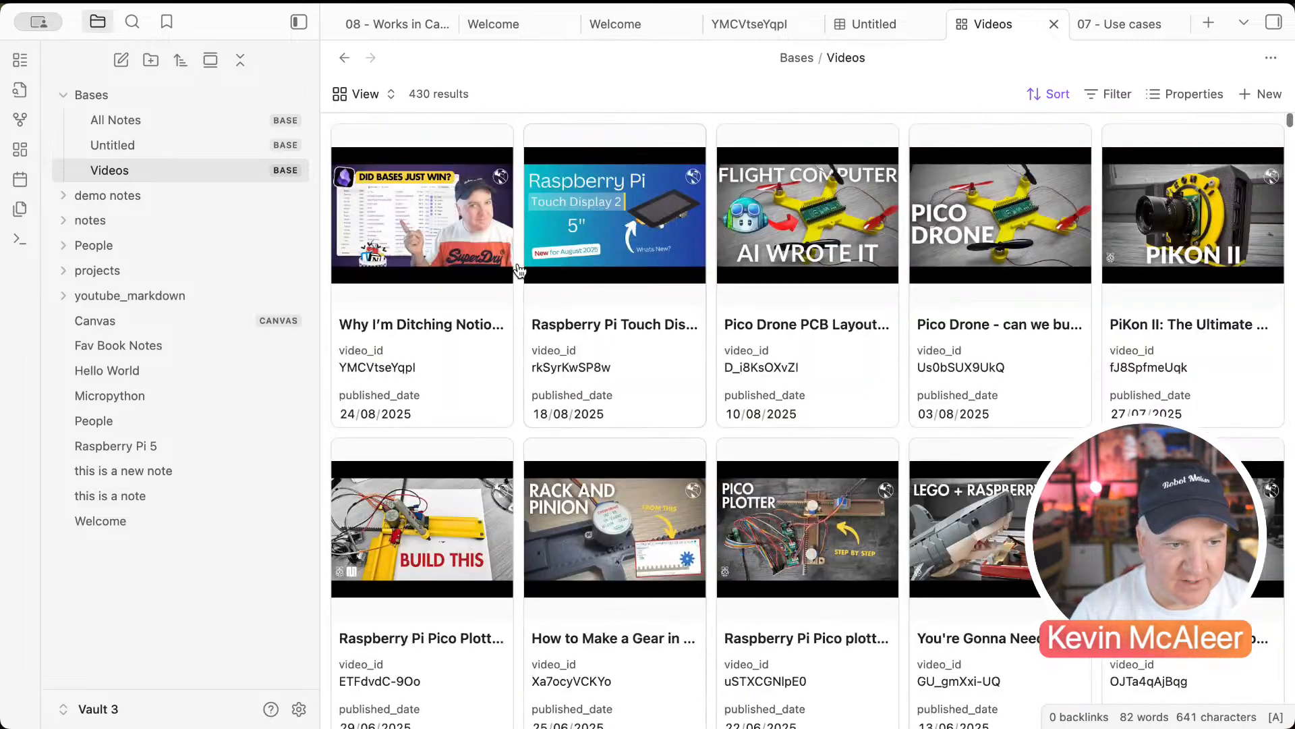
Step: Create a note titled 'All Videos' with a tags property holding Topic
right_click(178, 556)
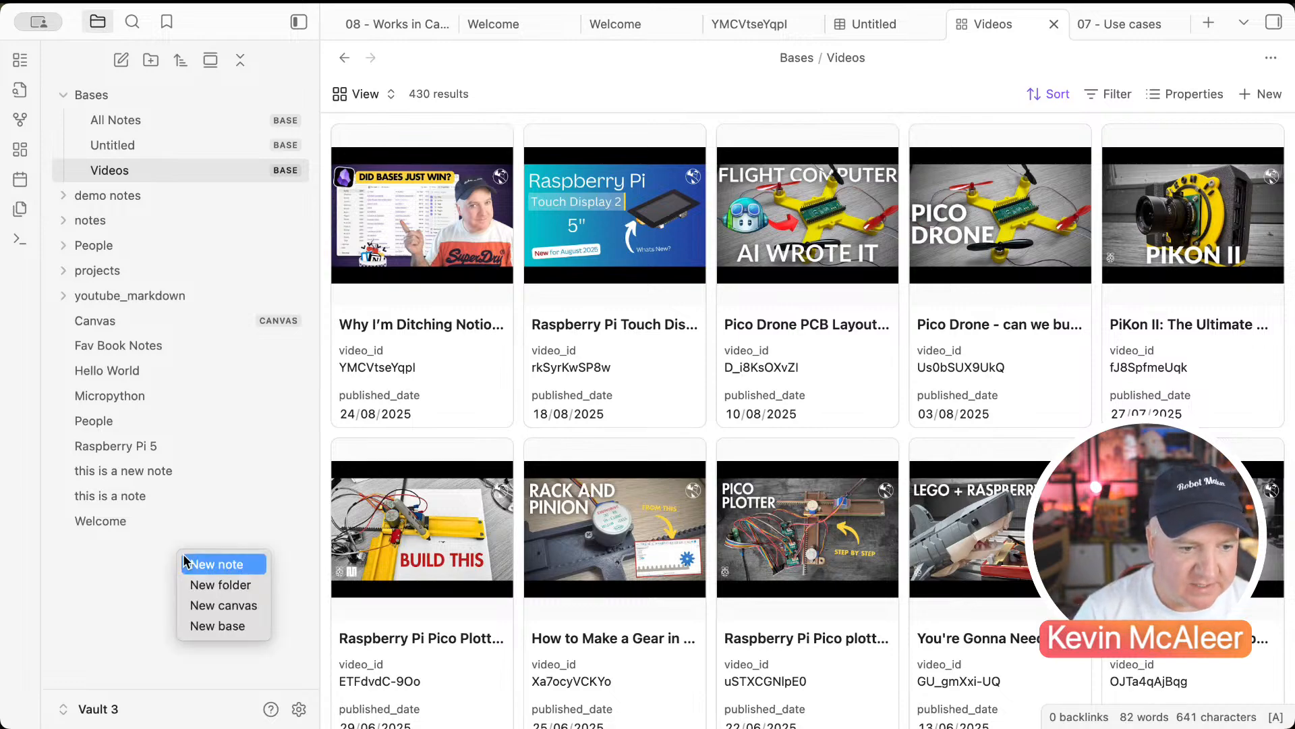
left_click(203, 564)
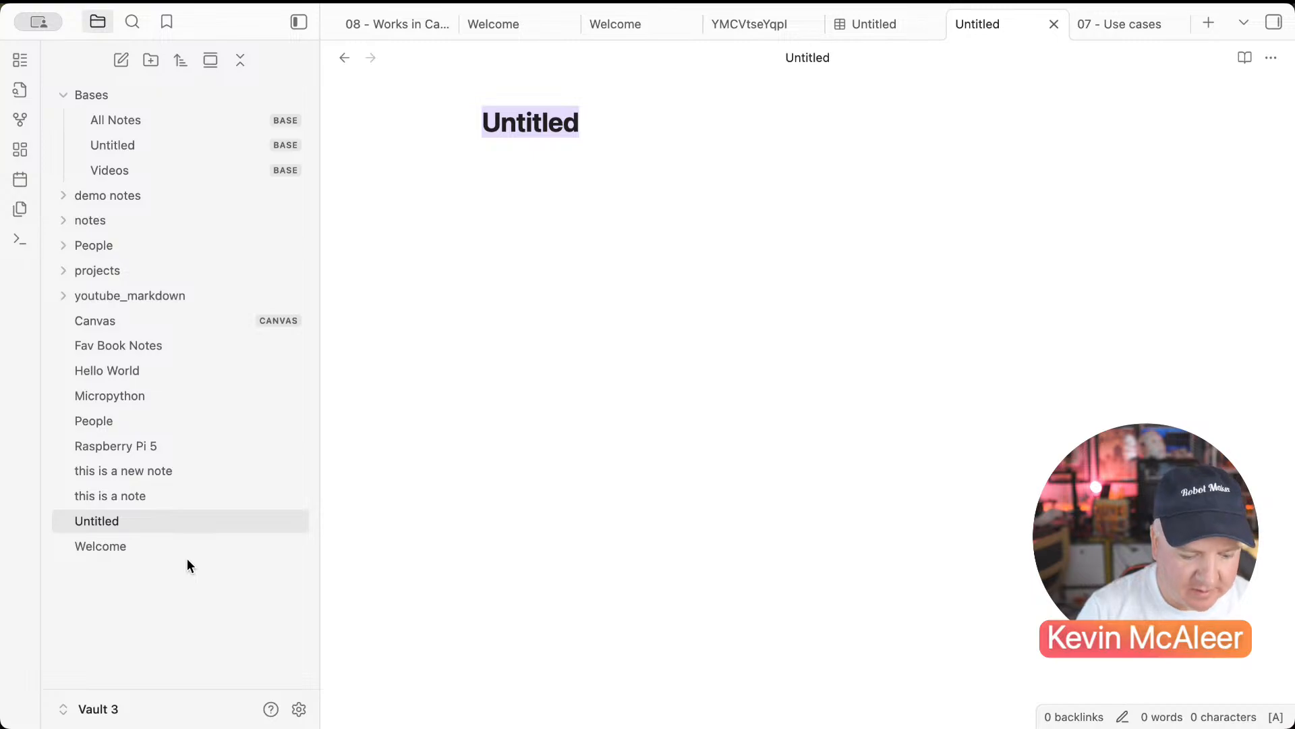
type("All Videos")
key("Return")
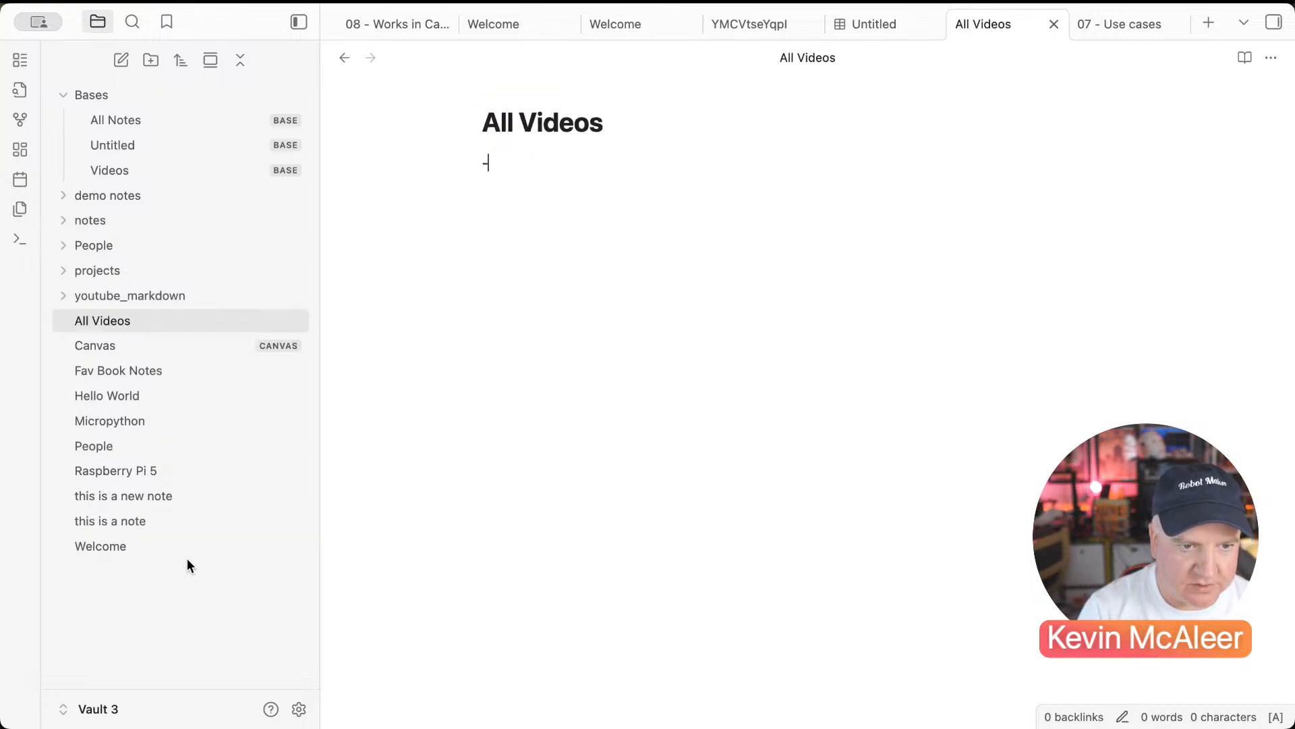
type("---")
type("tag")
key("Return")
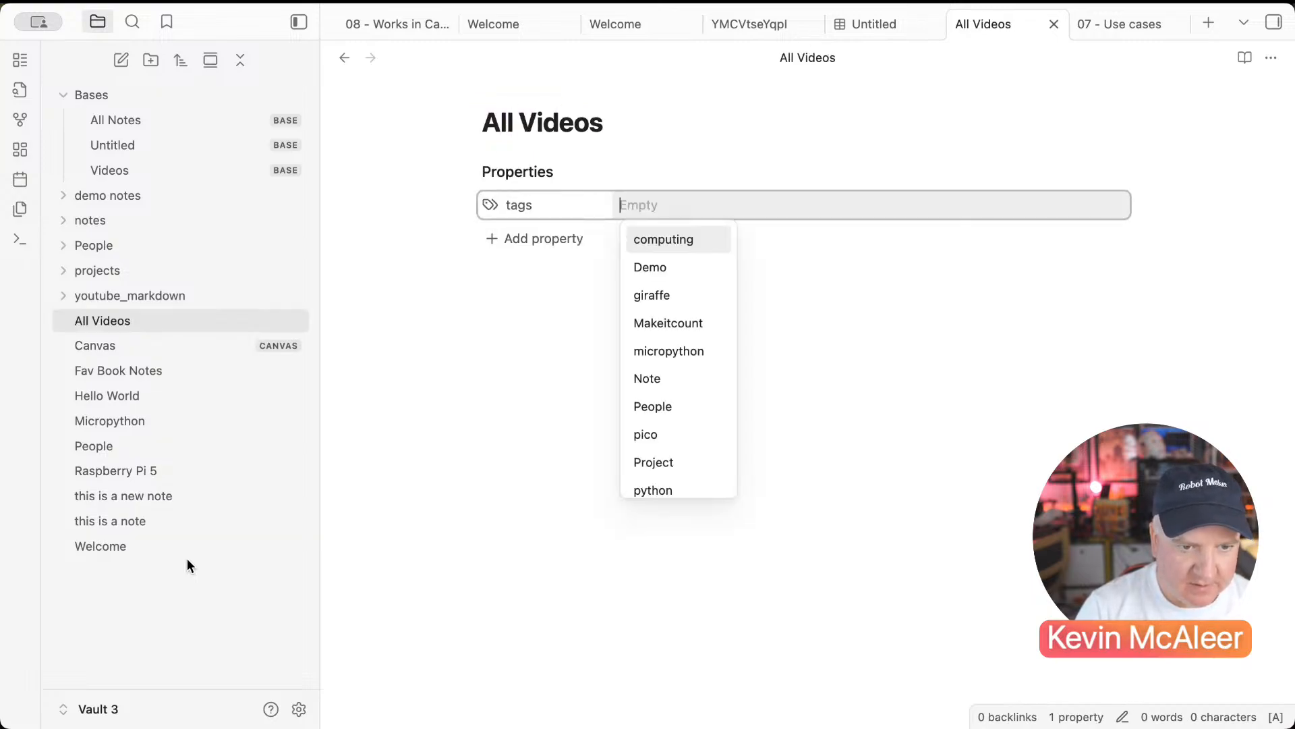
type("To")
key("Return")
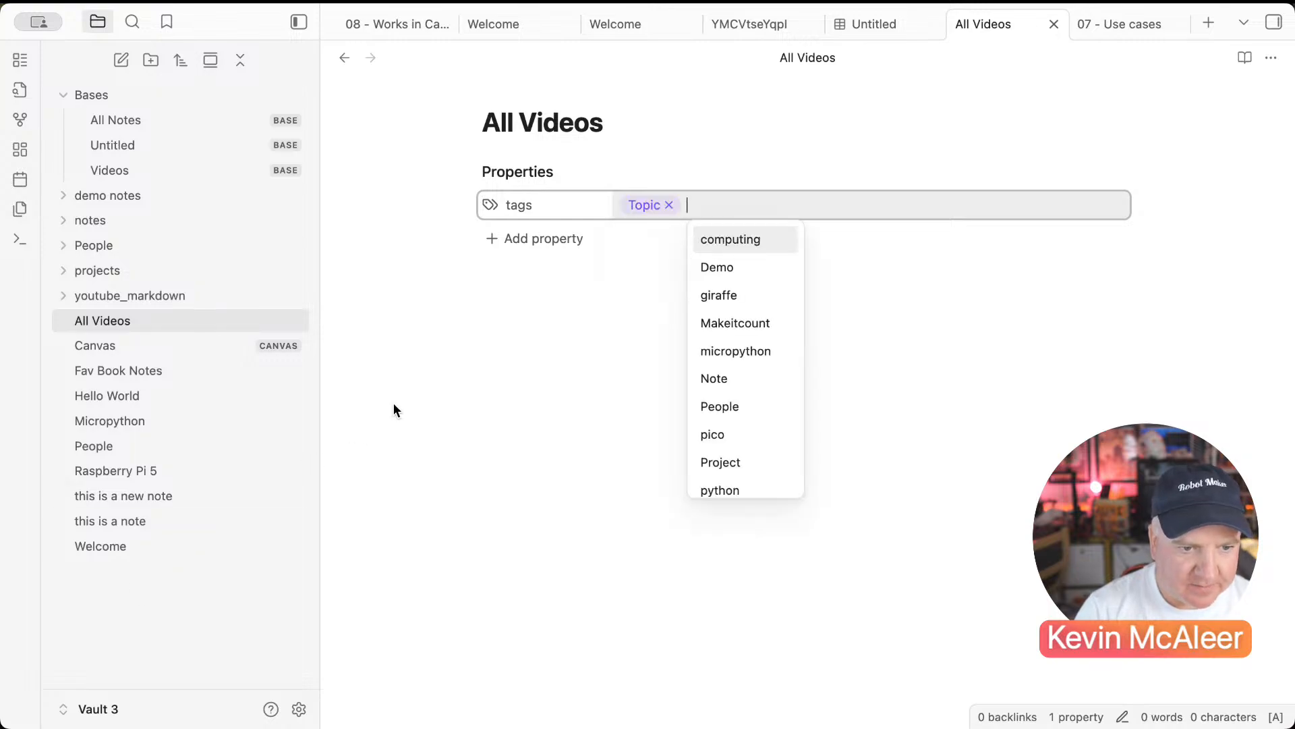
Step: Add a Topic property whose value links [[YouTube]]
left_click(523, 243)
type("Topi")
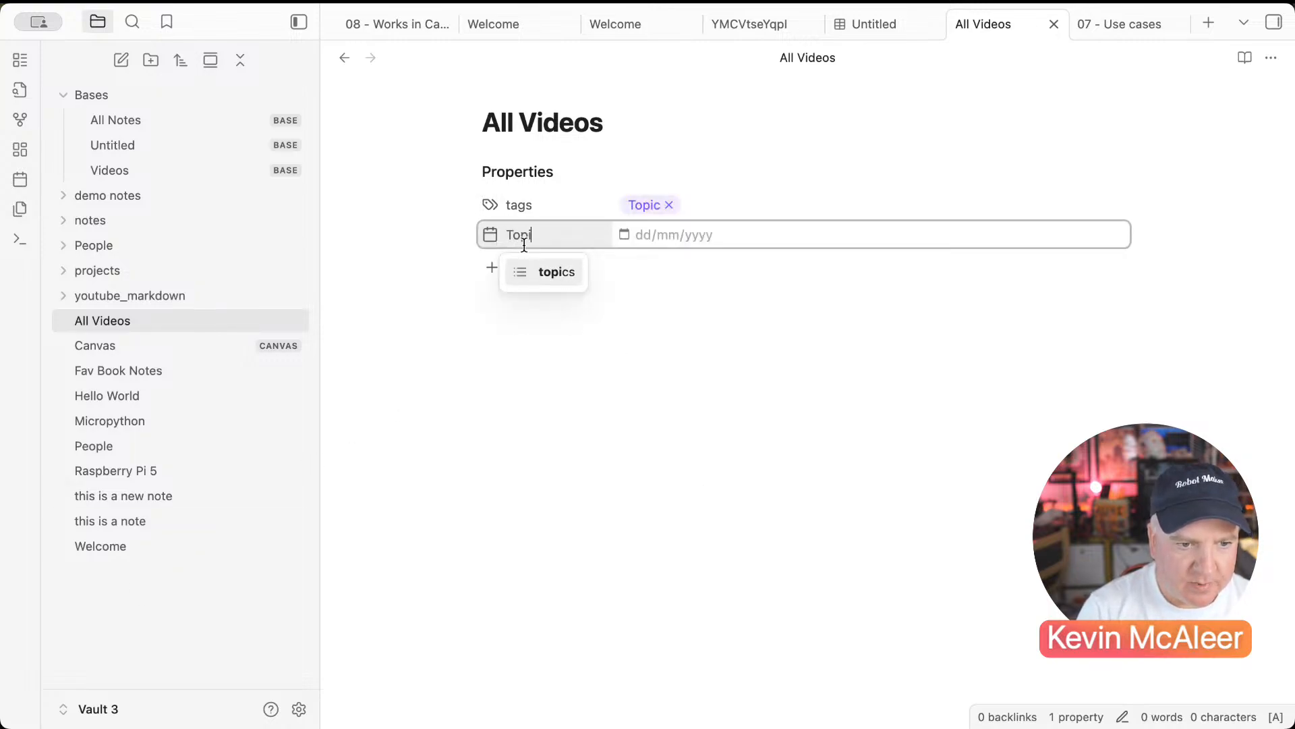
type("c")
key("Return")
left_click(667, 237)
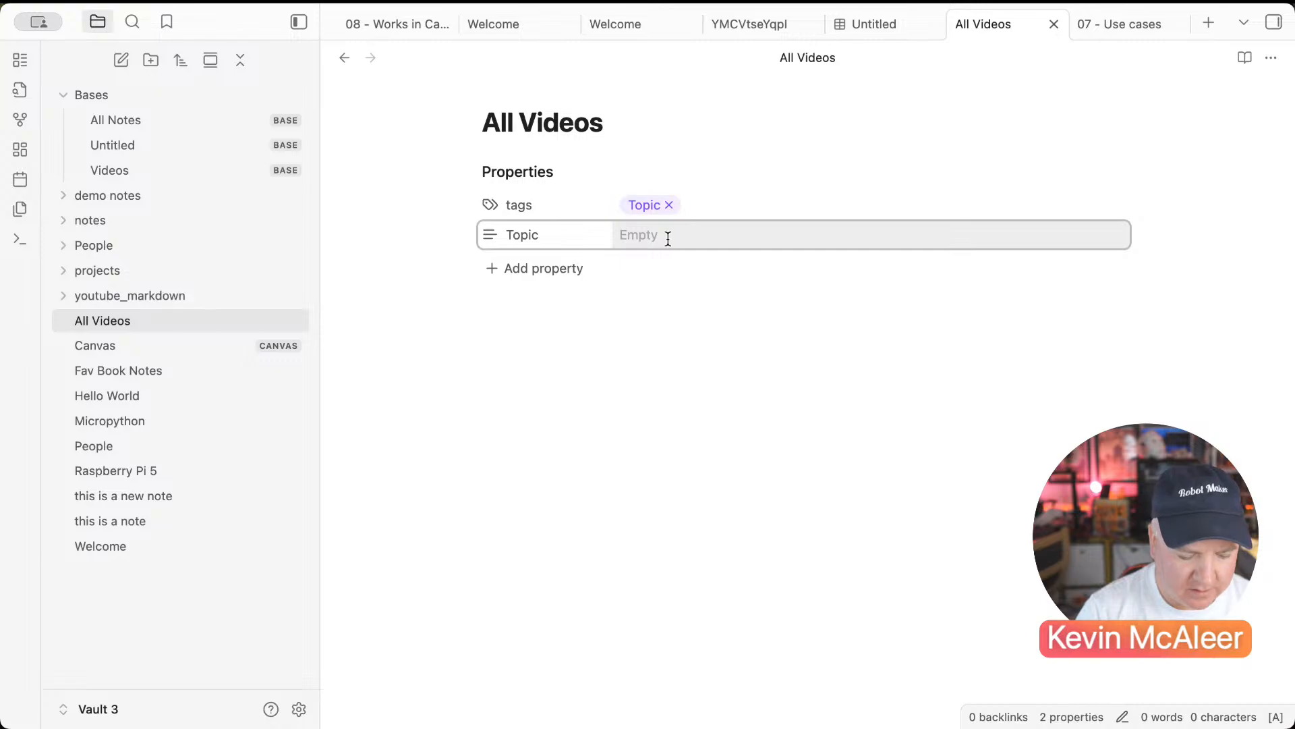
type("You")
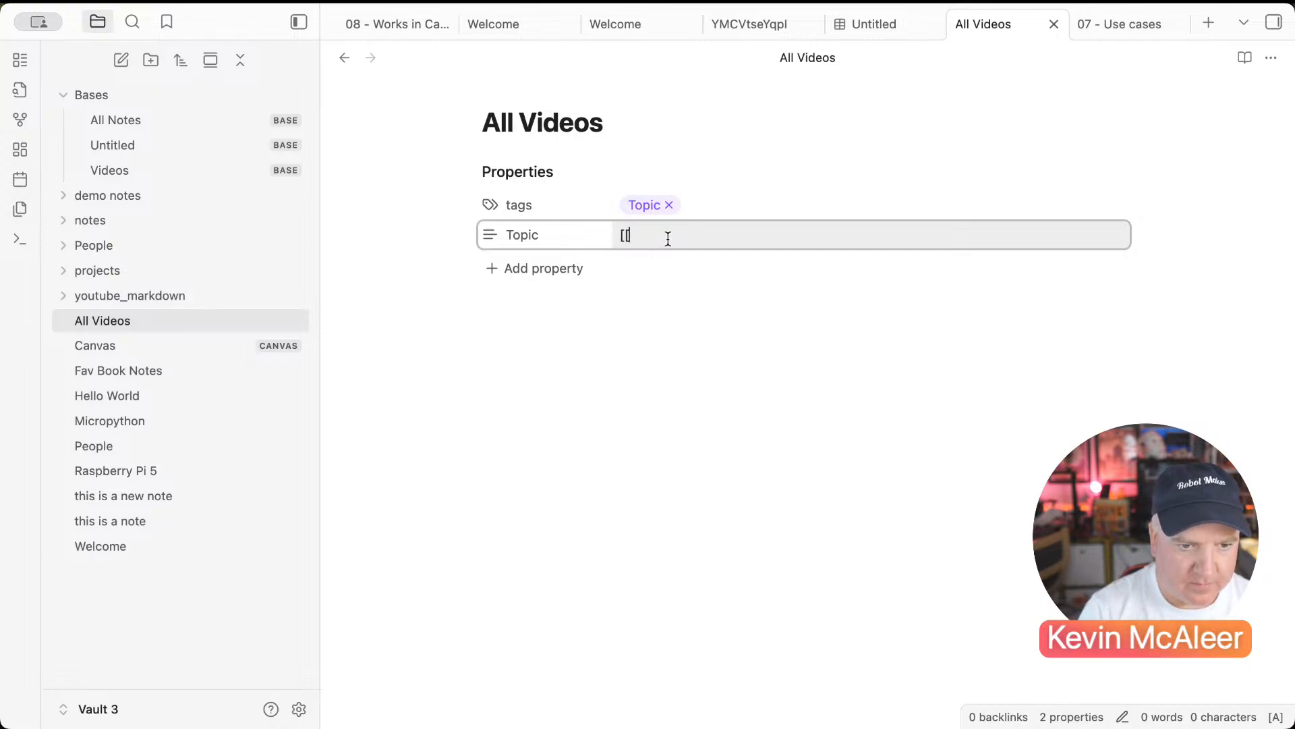
type("YouTub")
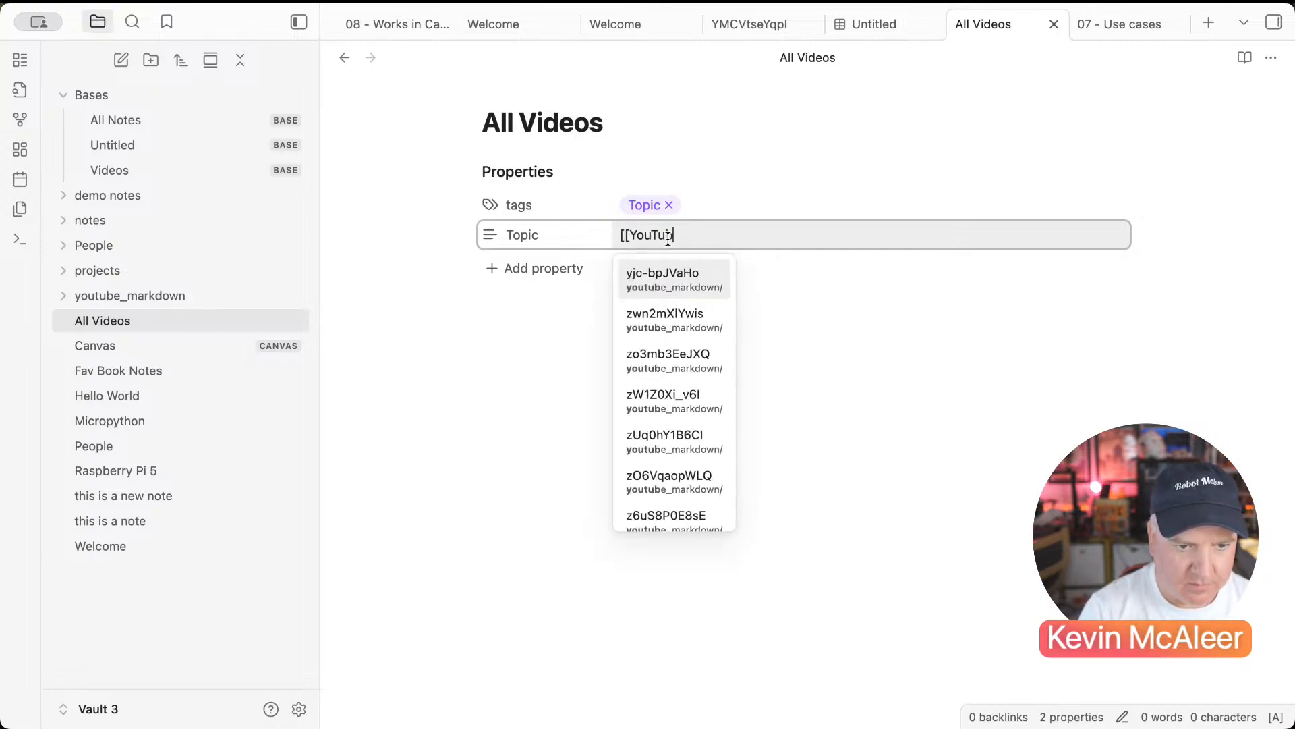
type("e]]")
Step: Add a date property set to today (24/08/2025), then begin an ![[ embed in the body
left_click(571, 267)
type("d")
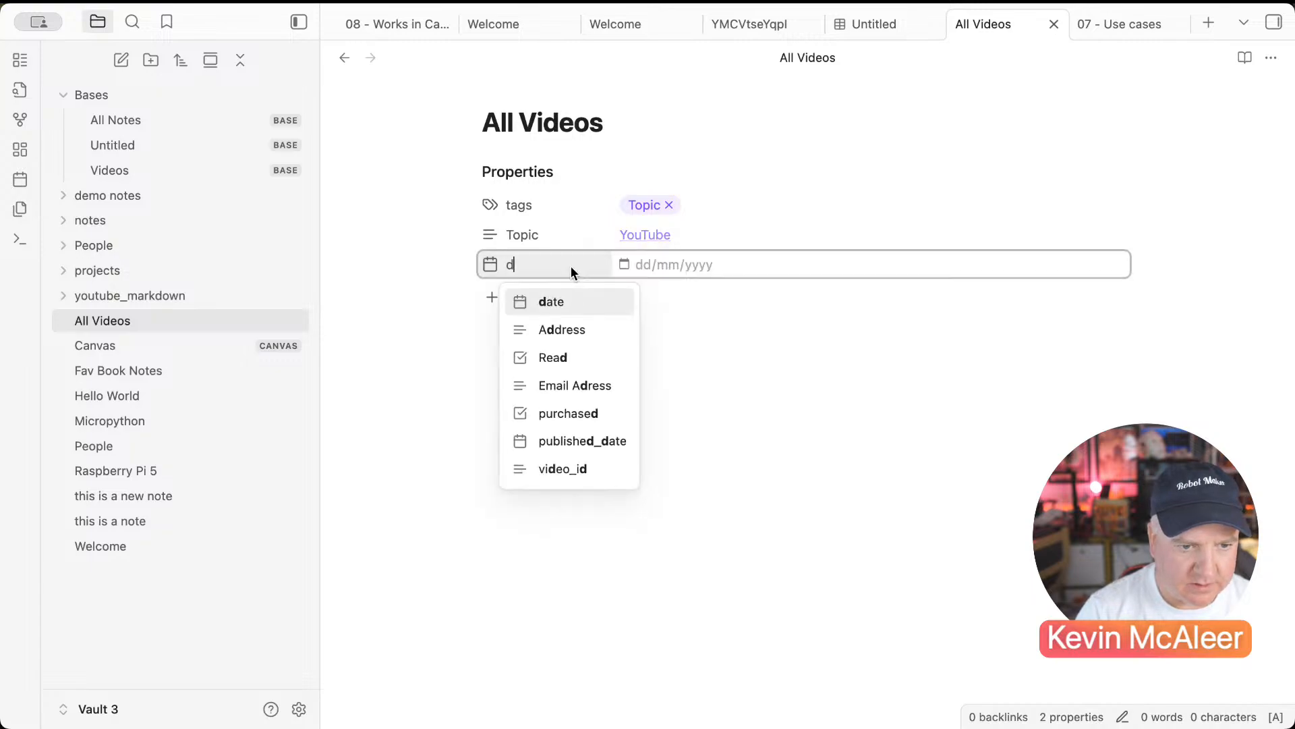
left_click(552, 309)
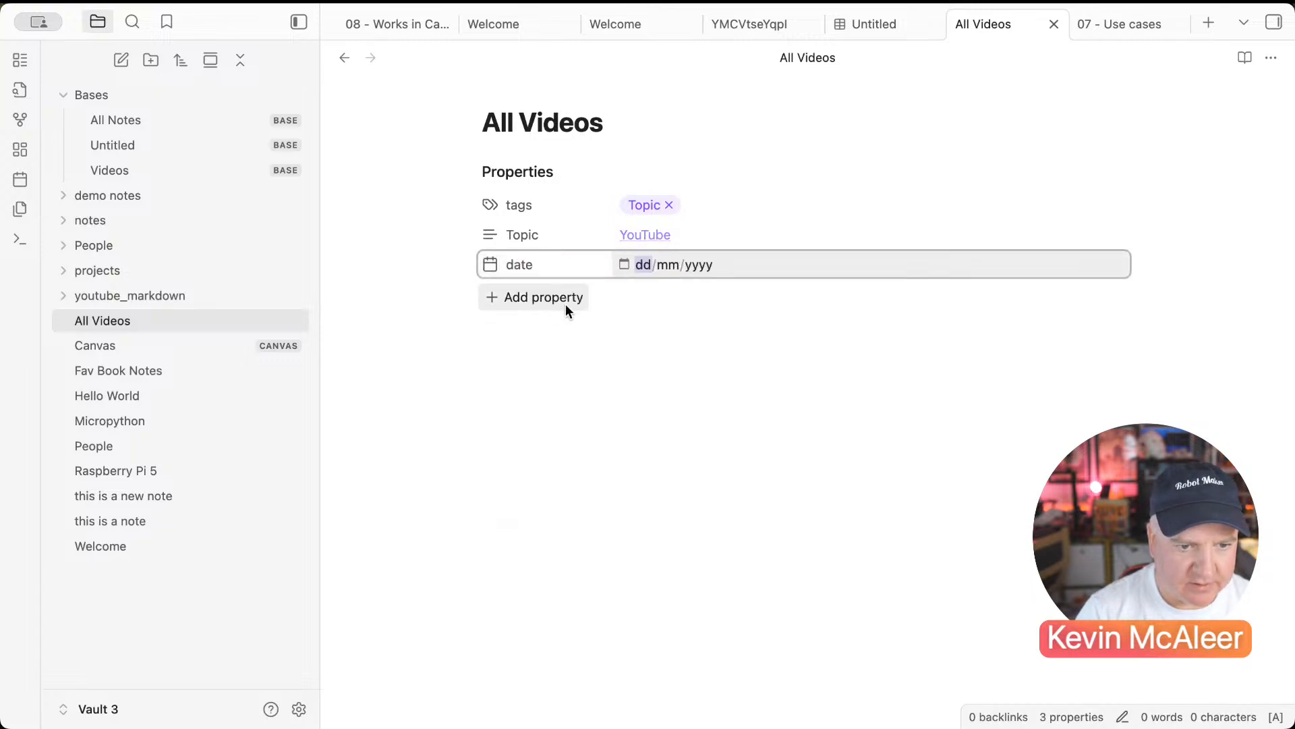
left_click(621, 267)
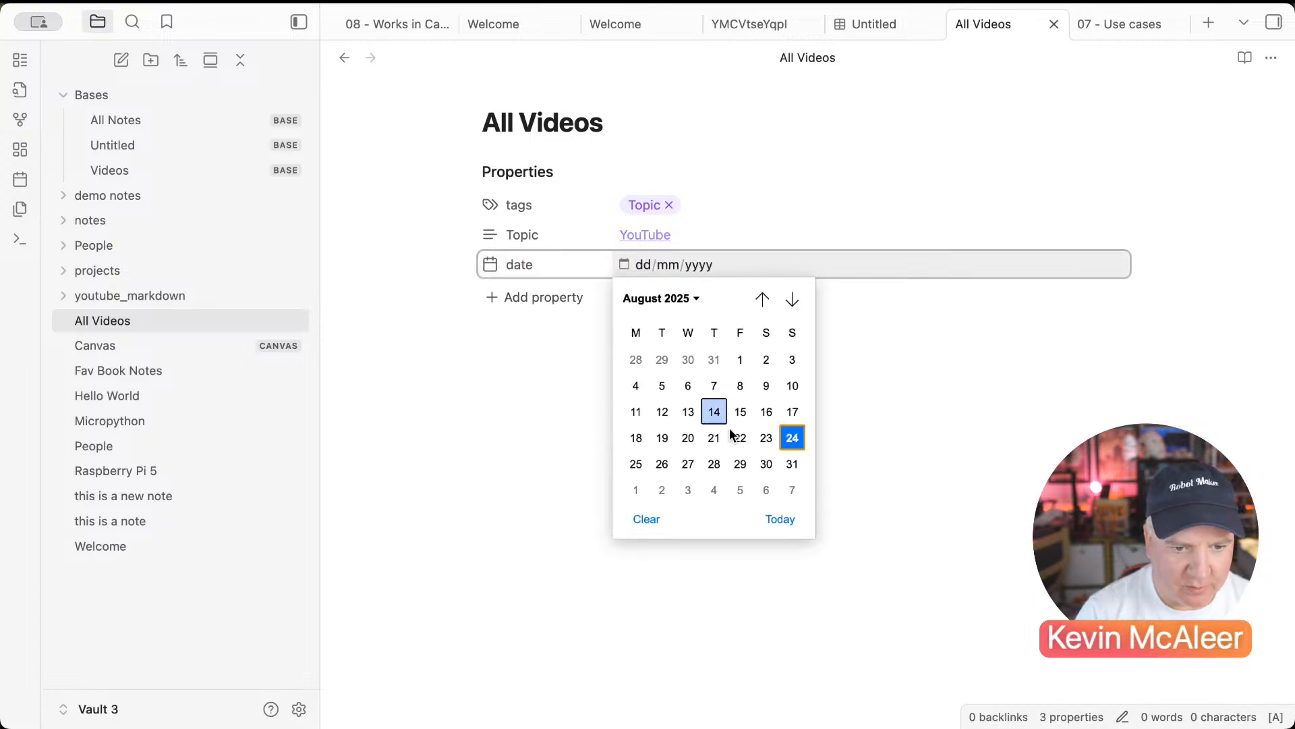
left_click(781, 517)
left_click(593, 452)
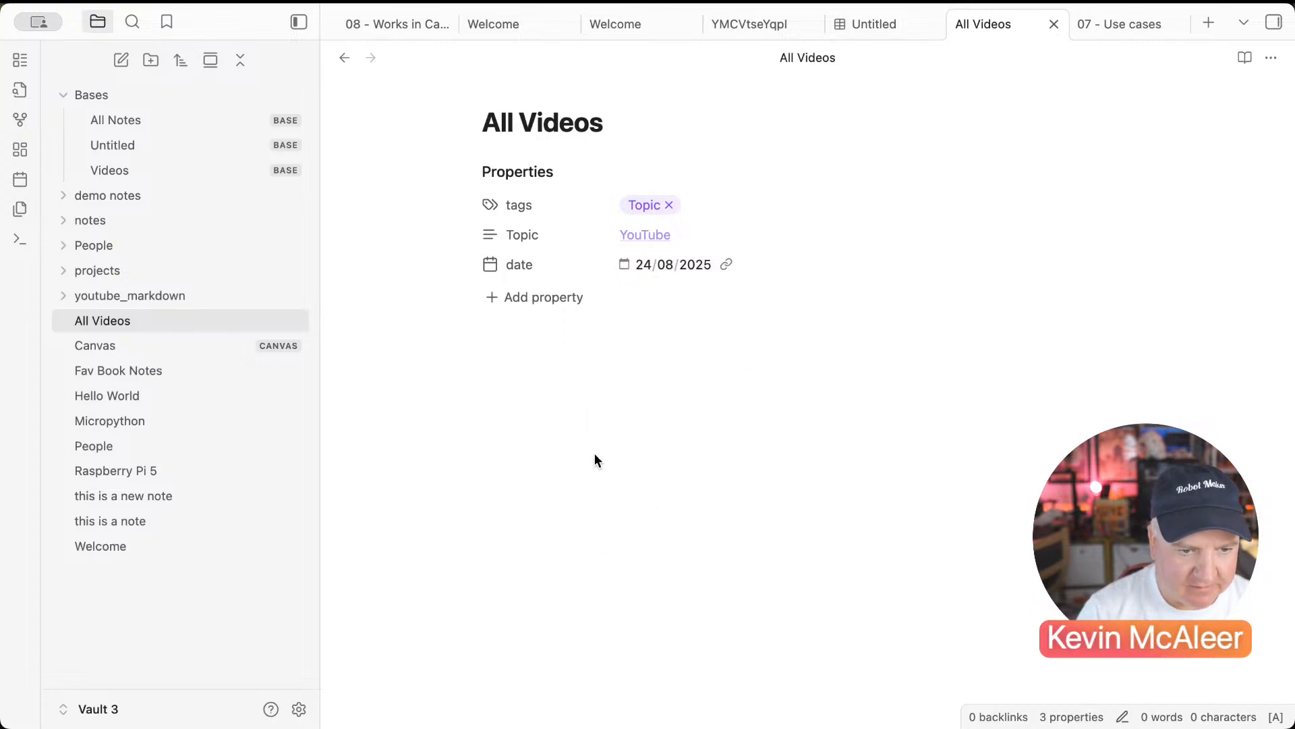
type("![[")
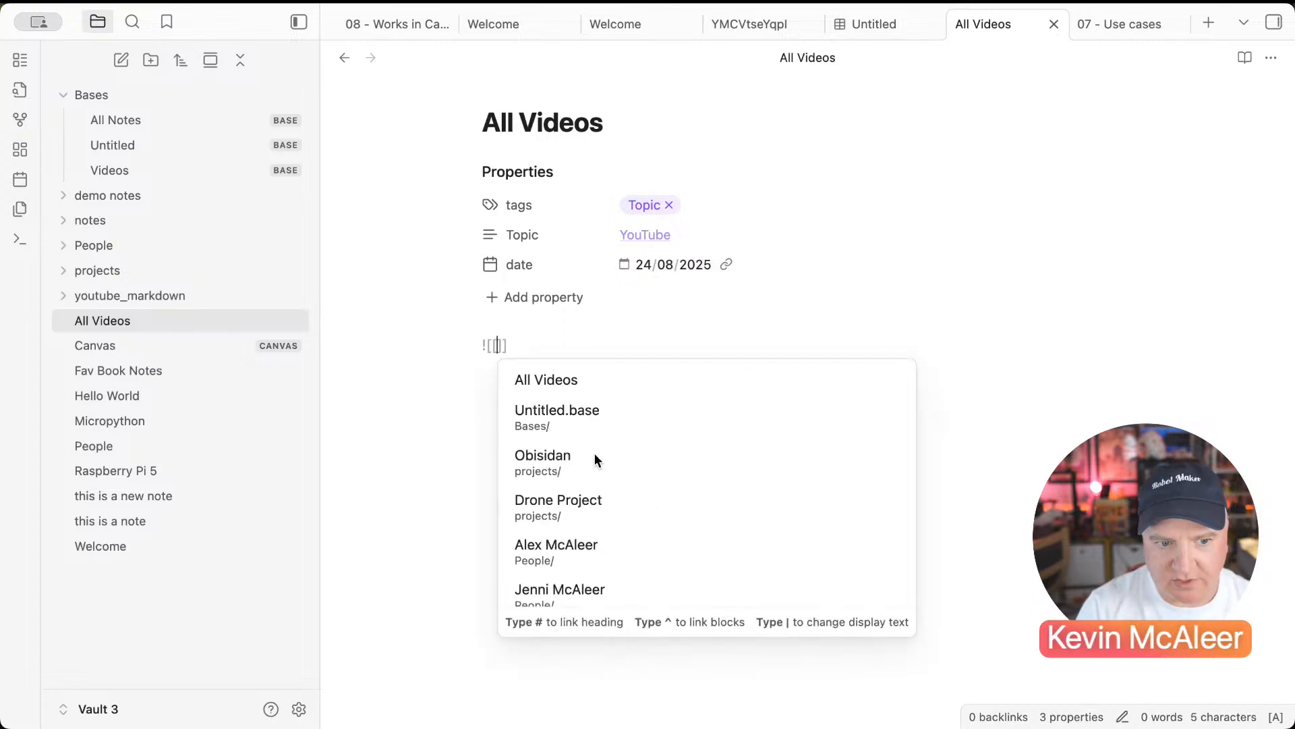
Step: Complete the embed as ![[Videos.base#View]] so the card grid appears in the note
scroll(582, 497, "down", 4)
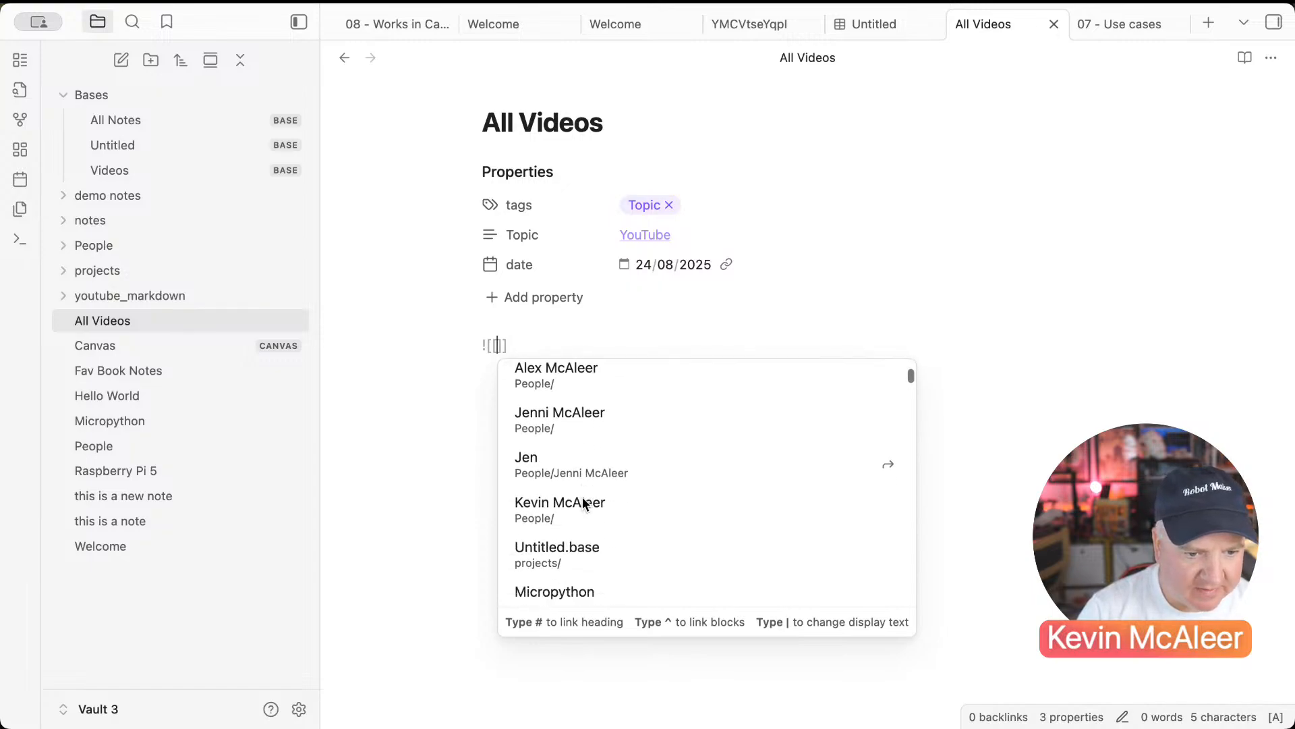
scroll(581, 496, "down", 5)
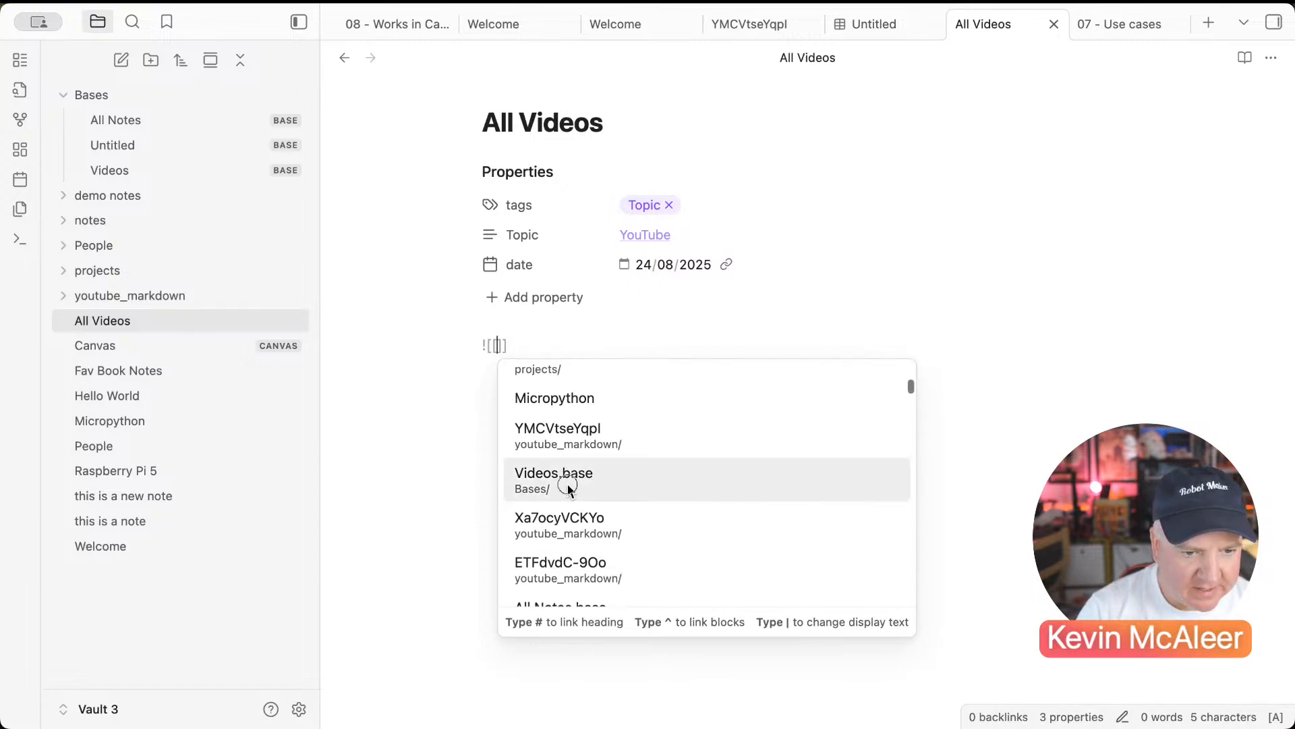
left_click(568, 484)
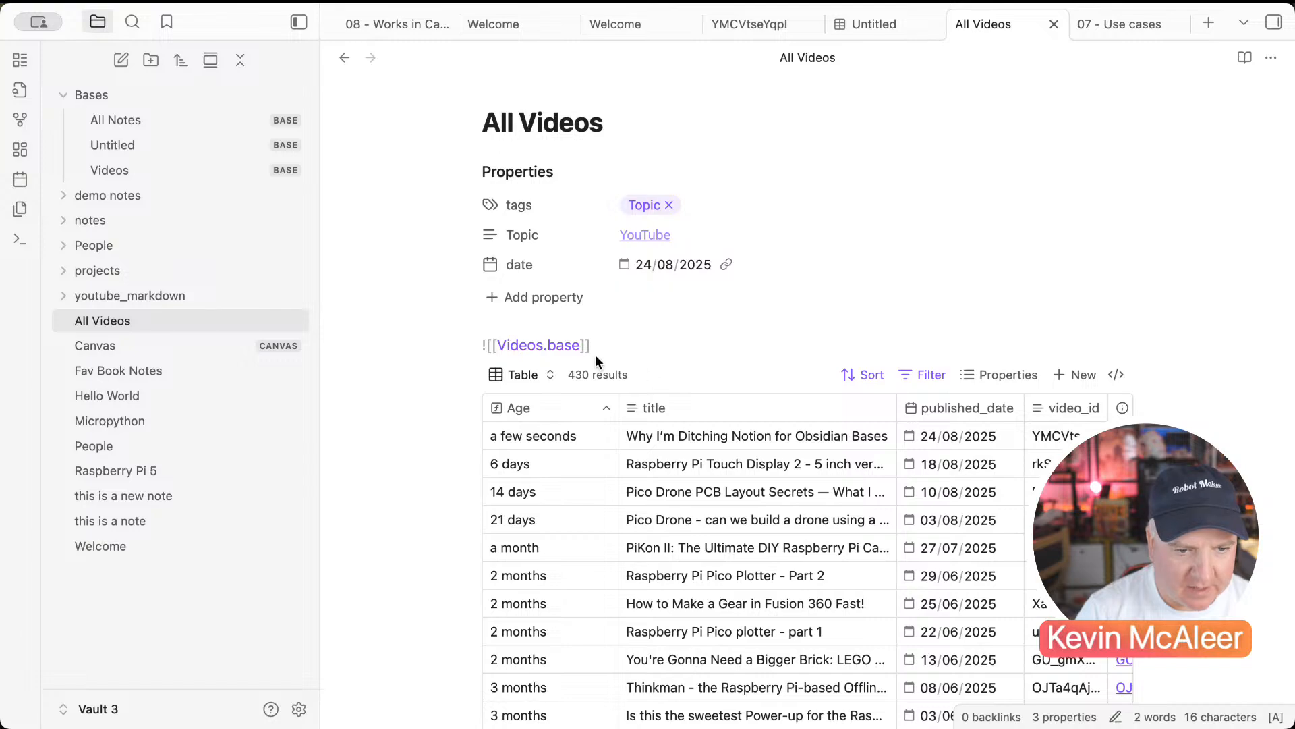
type("#")
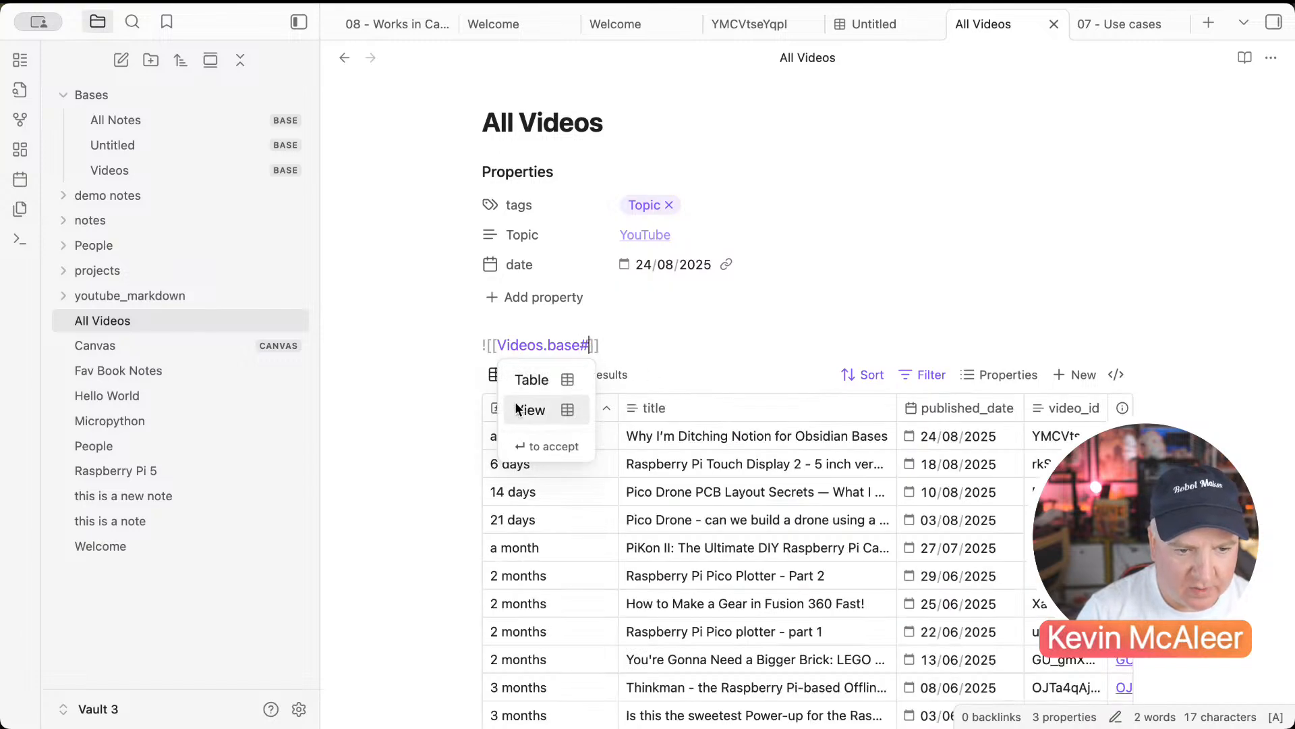
left_click(530, 409)
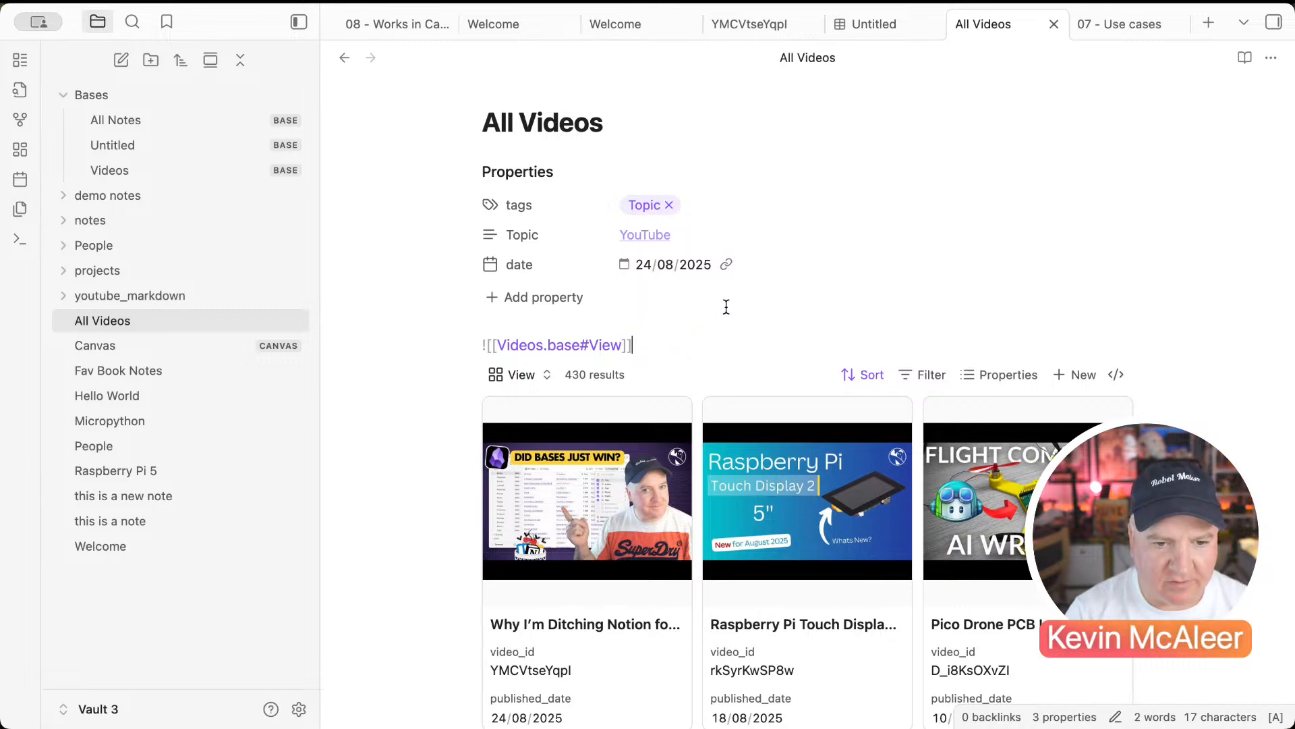
scroll(675, 300, "down", 1)
scroll(675, 301, "down", 4)
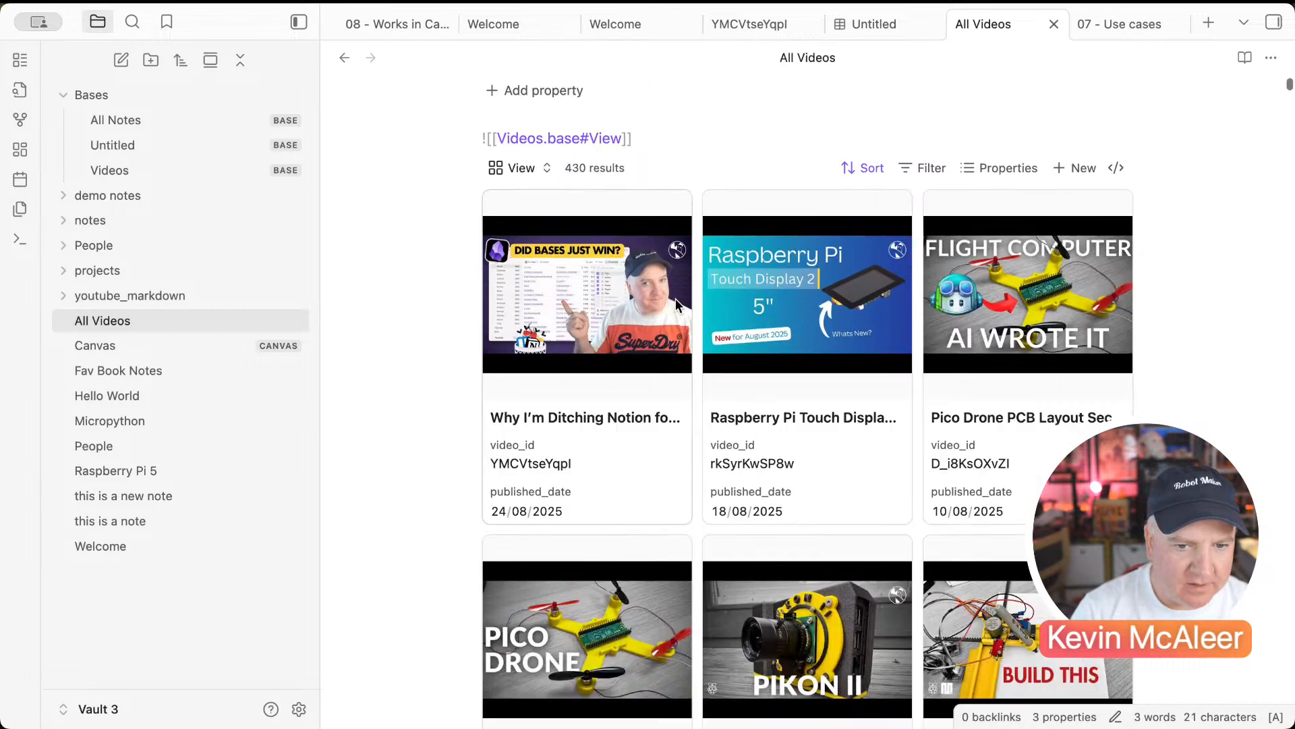
scroll(674, 305, "up", 5)
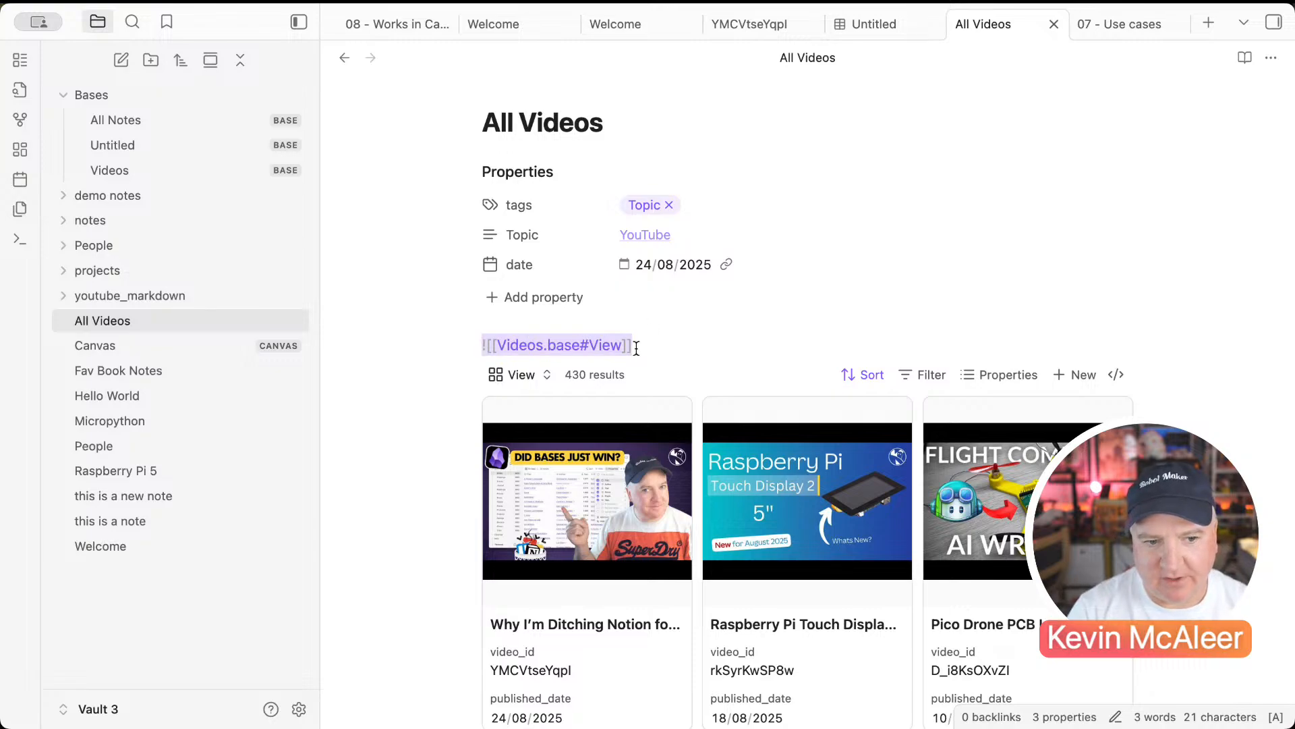
scroll(641, 348, "down", 1)
Step: Add a line break after the Videos base embed
left_click(656, 334)
key("Return")
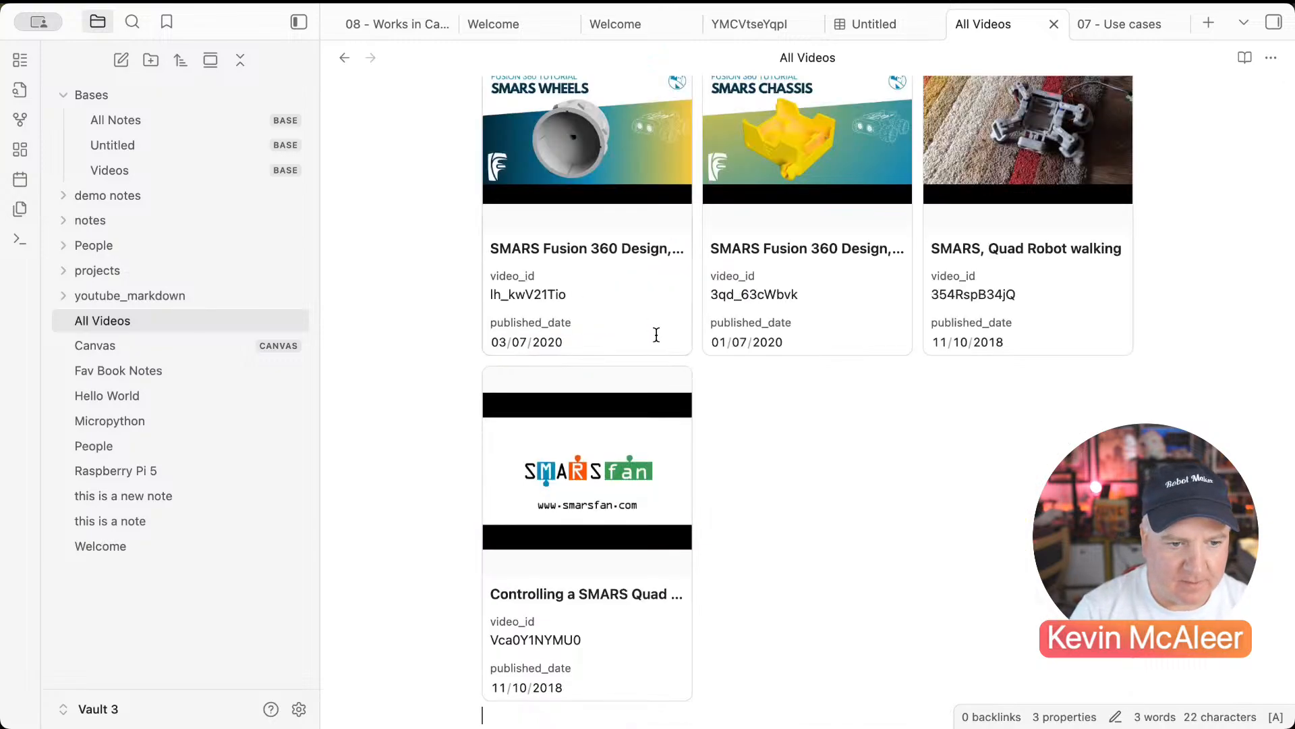
scroll(641, 376, "up", 10)
scroll(642, 376, "up", 10)
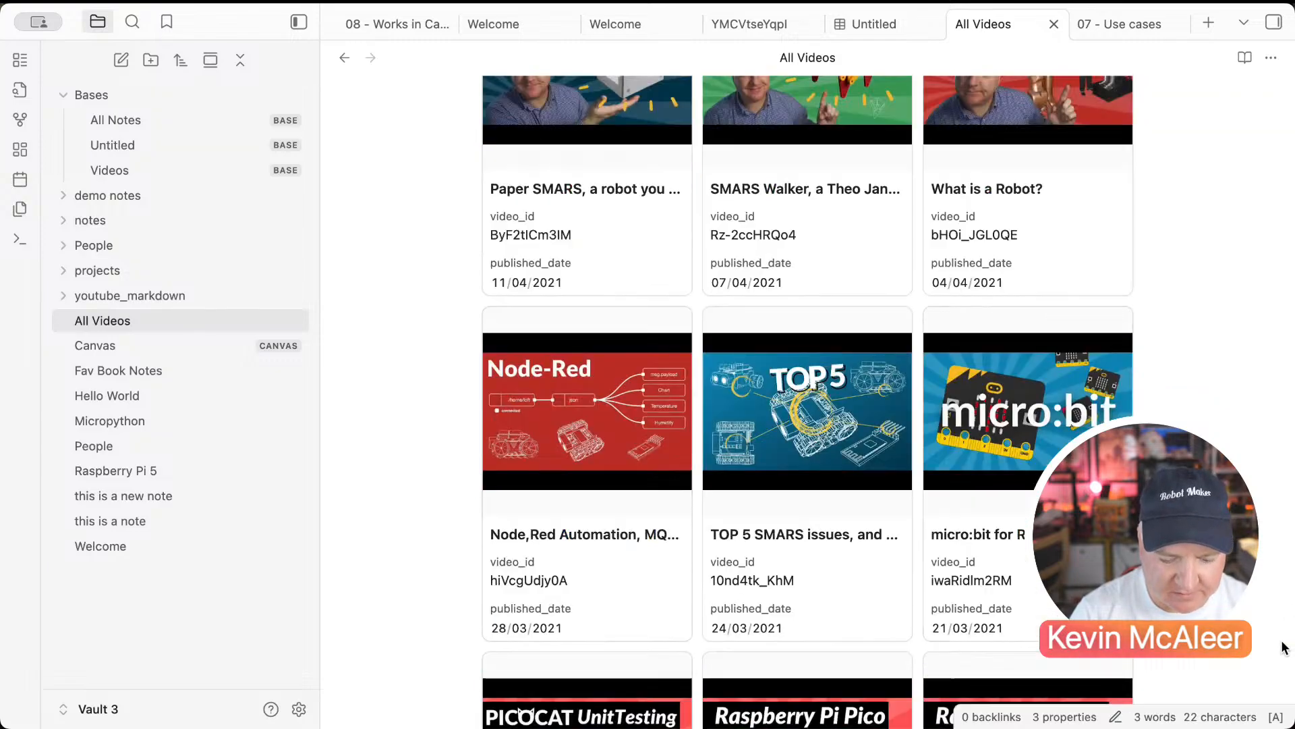
scroll(1285, 634, "up", 15)
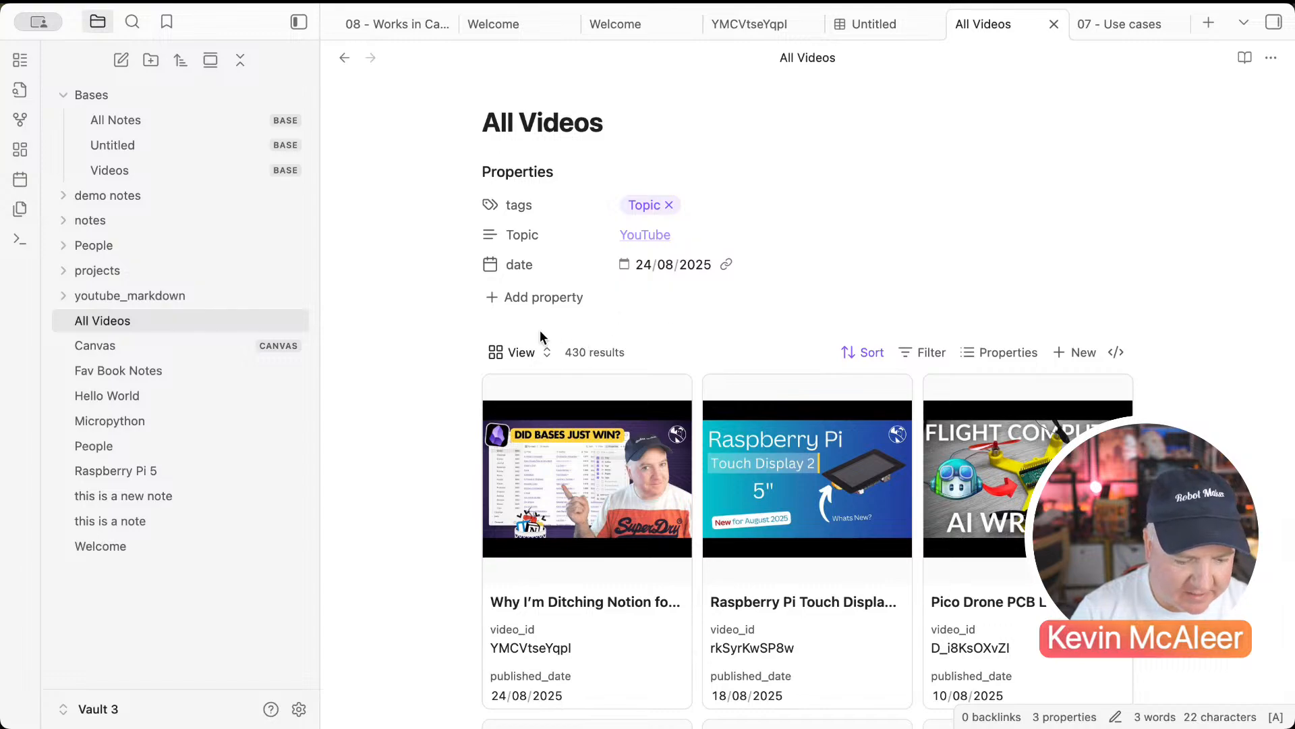
Step: In source mode, insert the heading '# All YouTube Videos' above the embed
left_click(1271, 58)
left_click(1238, 119)
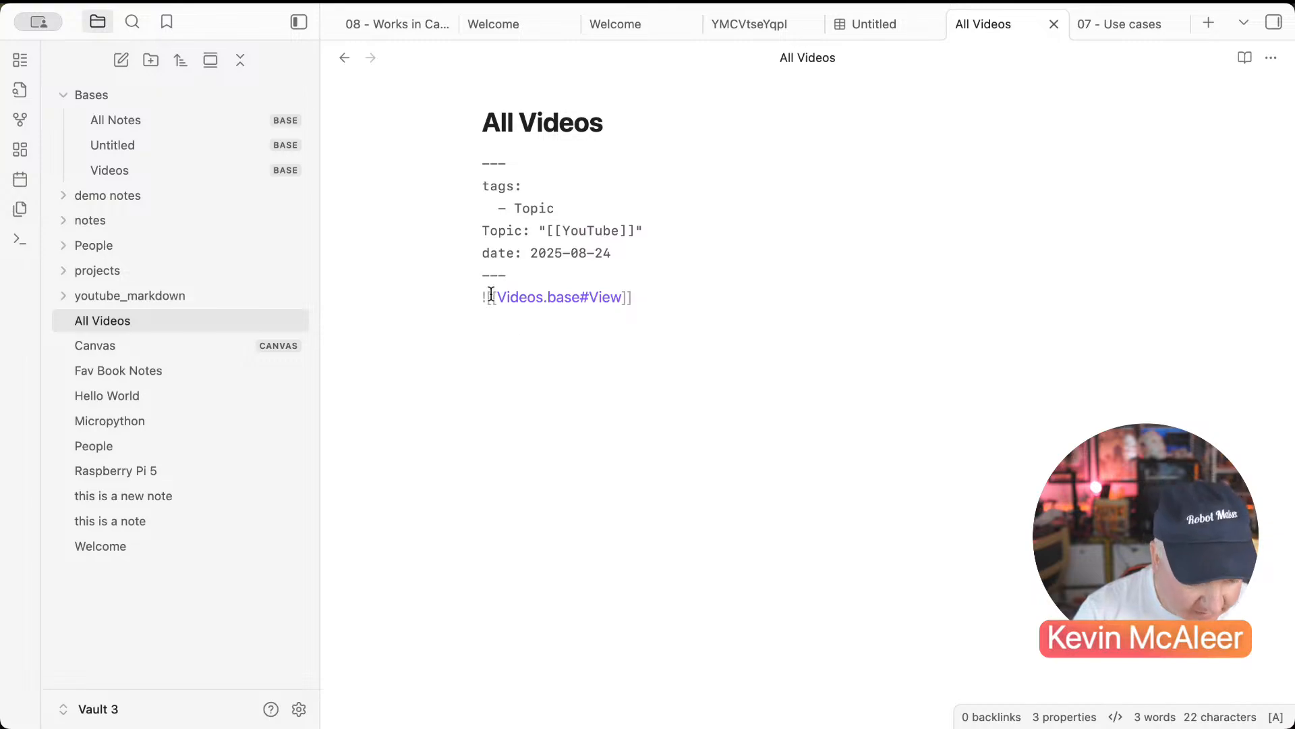
left_click(524, 274)
key("Return")
key("Return")
key("Return")
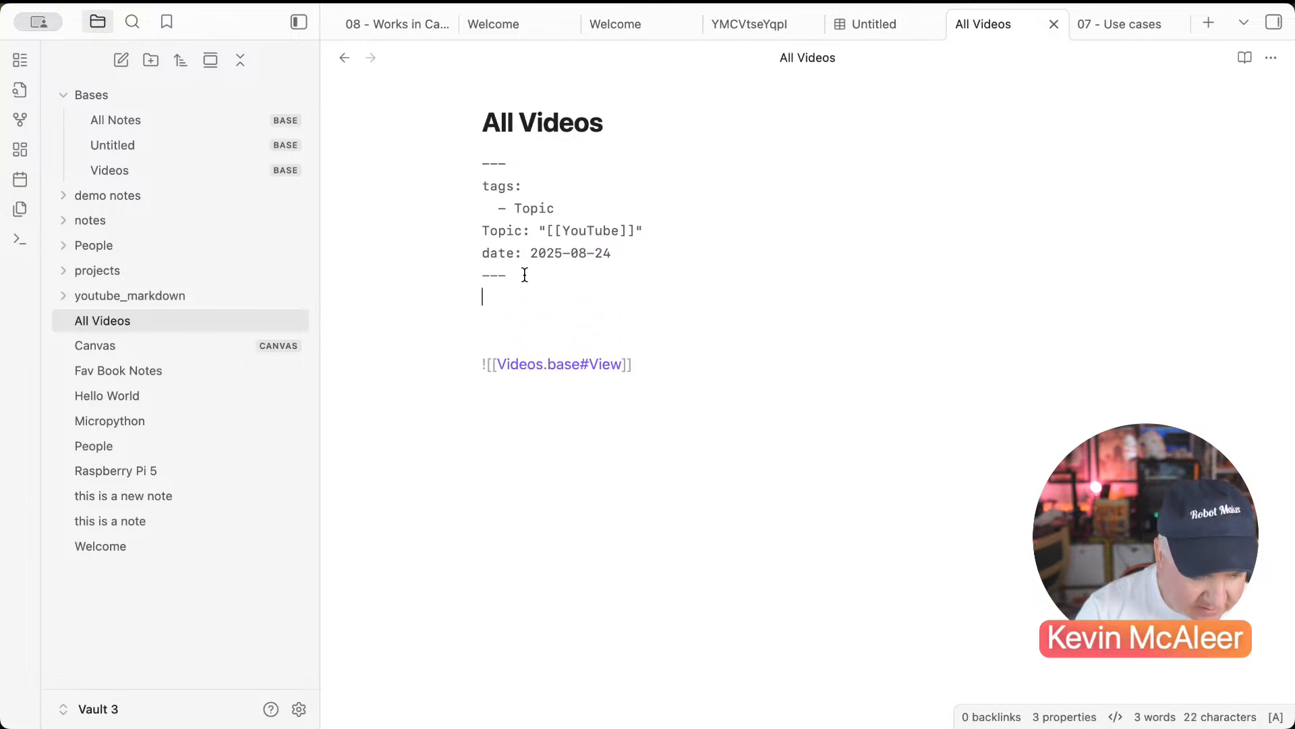
type("# ")
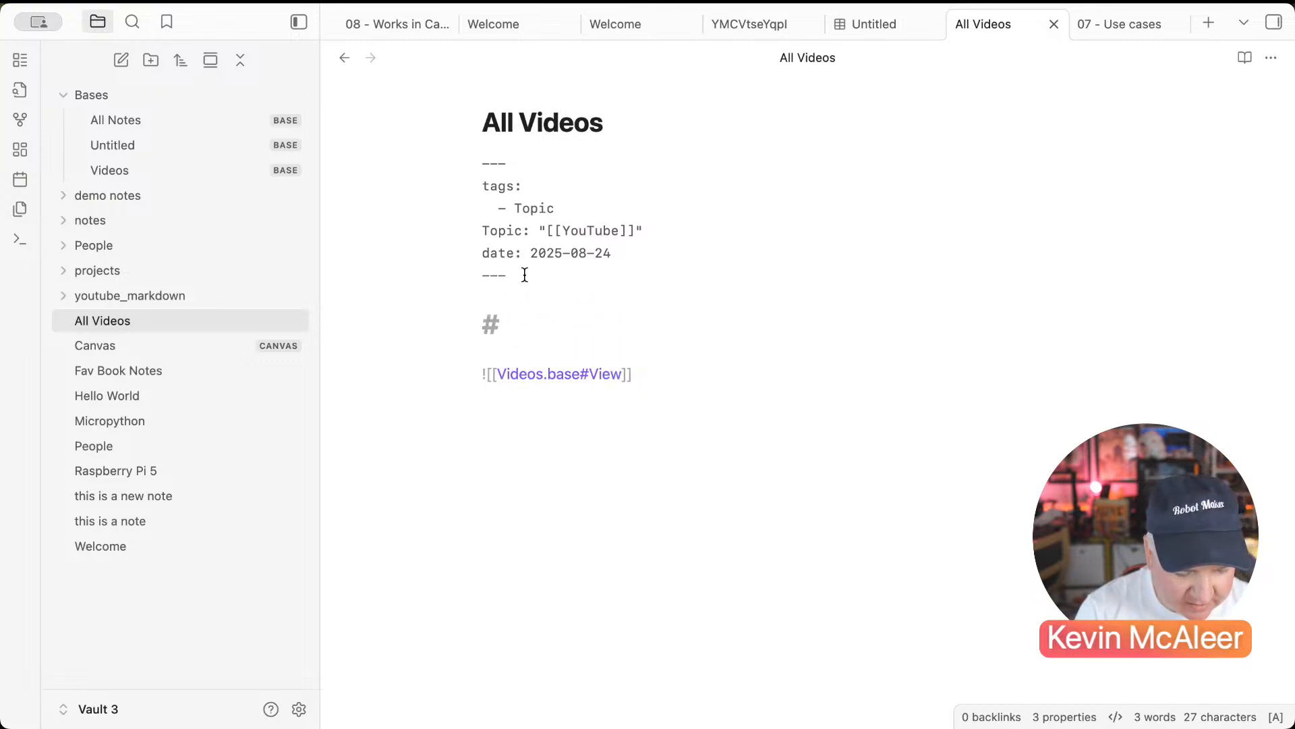
type("A")
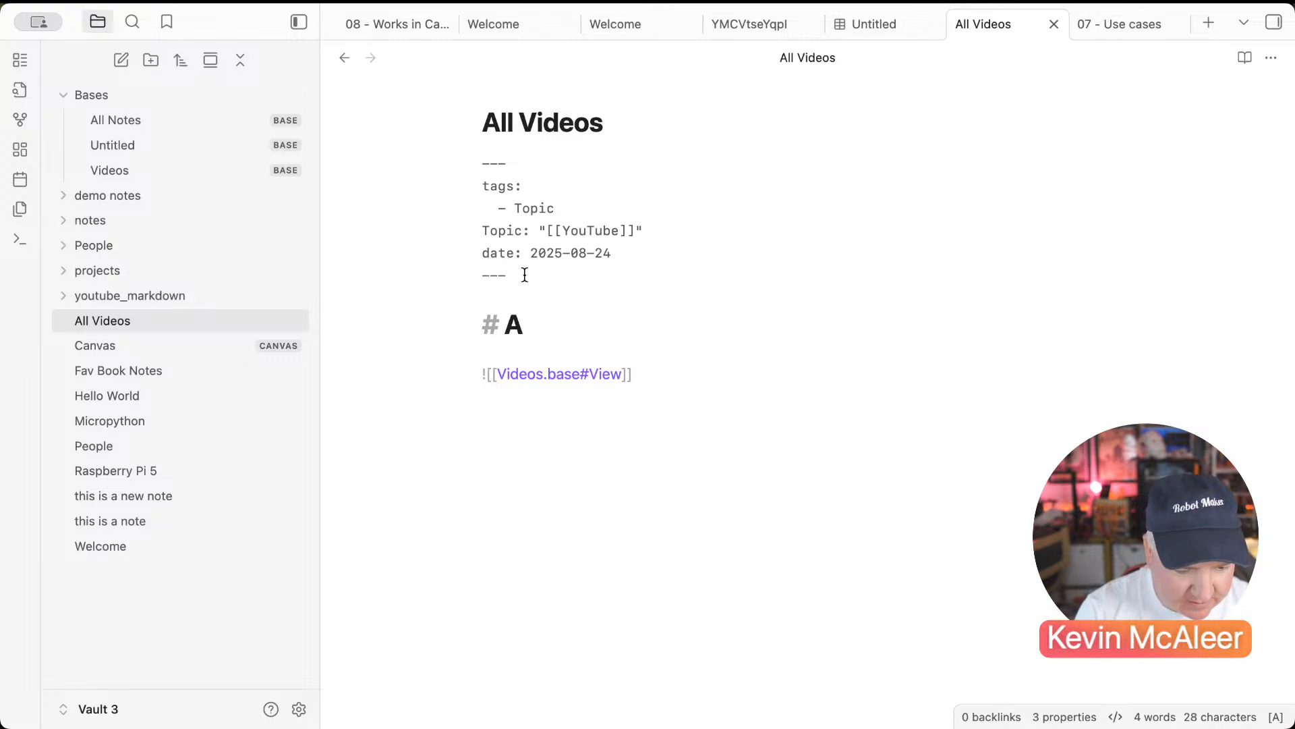
type("ll YoutBu")
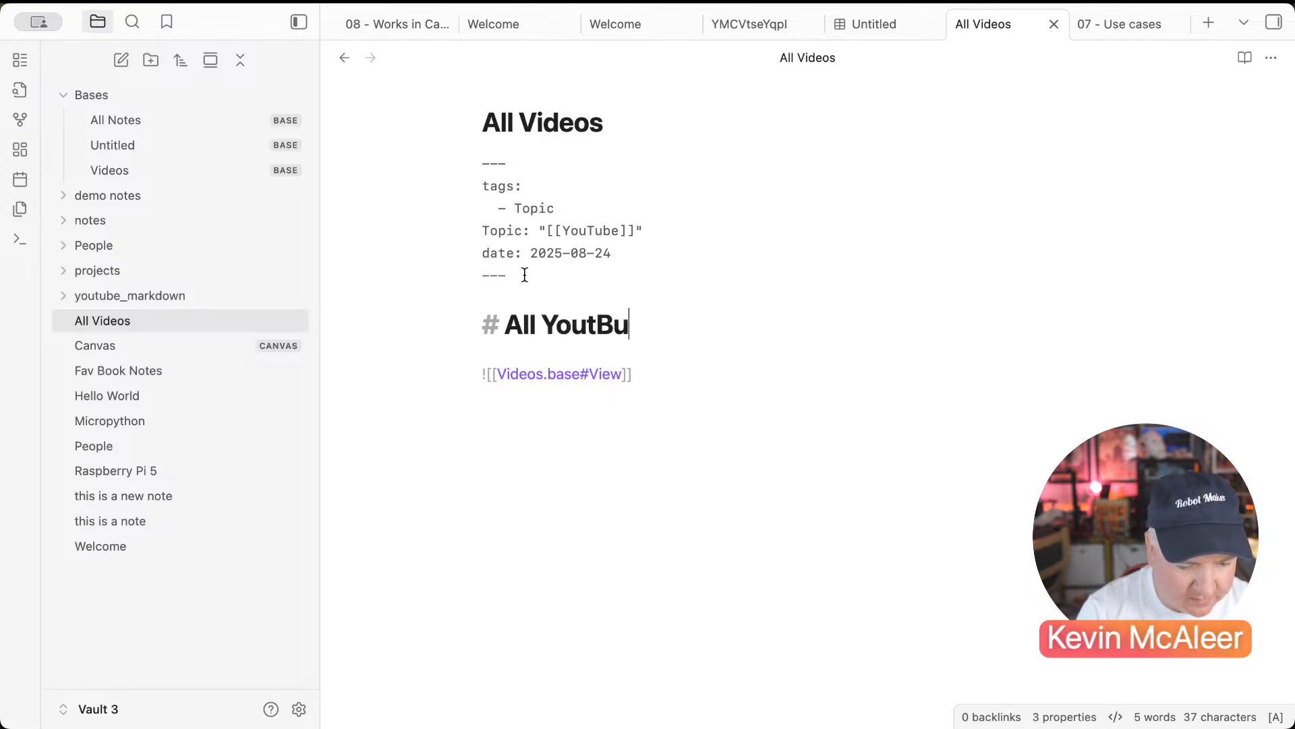
key("BackSpace")
key("BackSpace")
key("BackSpace")
type("Tue")
key("BackSpace")
type("be v")
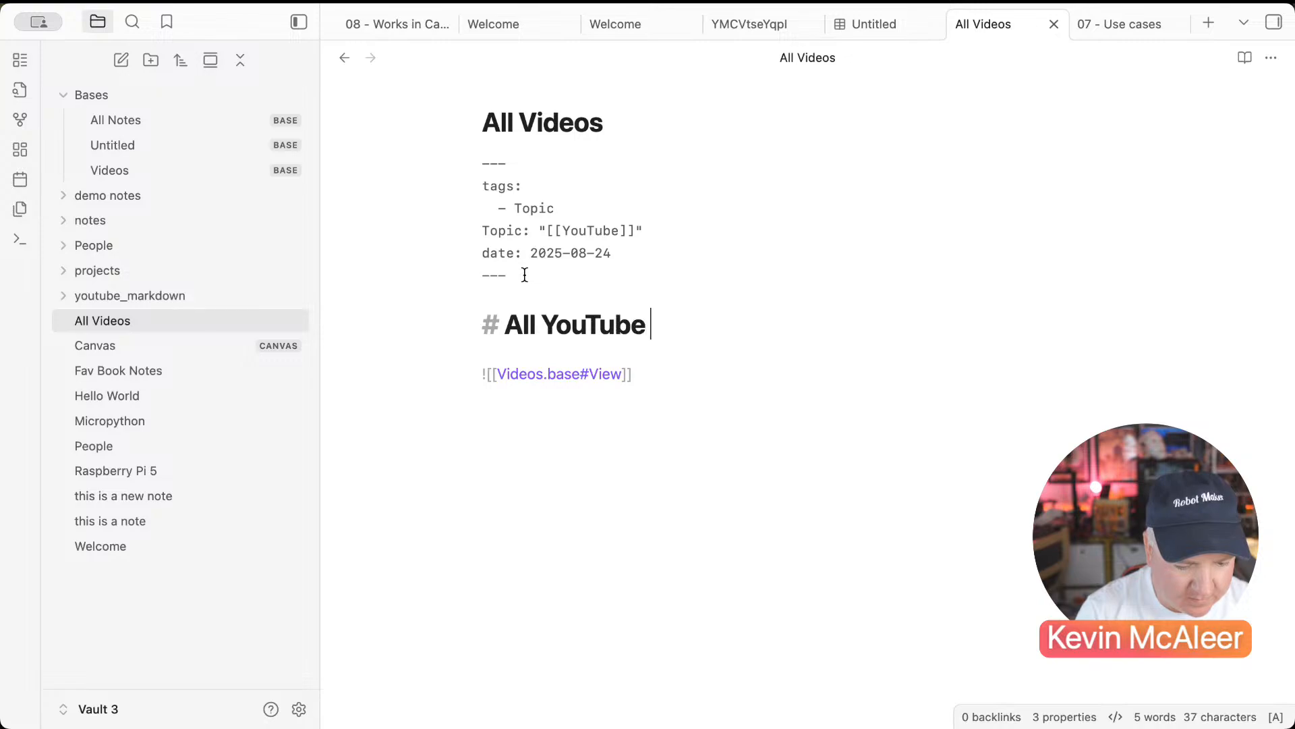
key("BackSpace")
type("Videos")
key("Return")
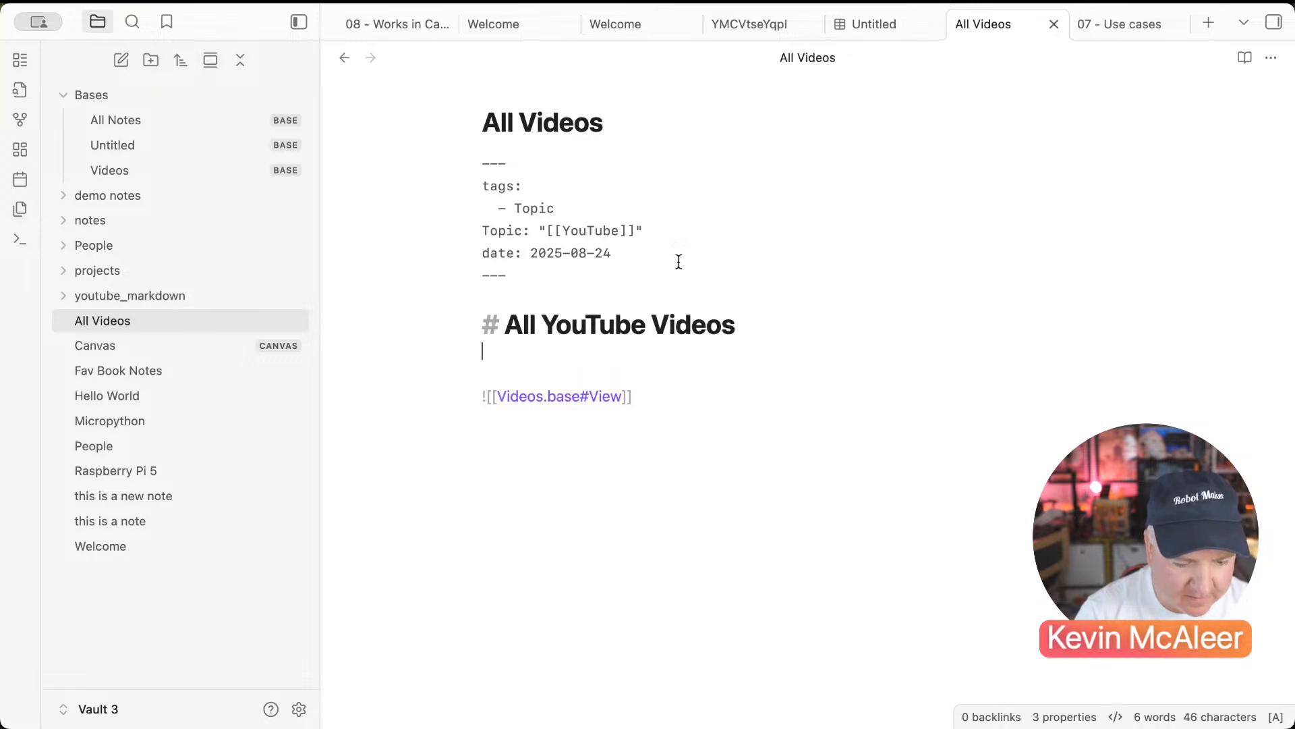
Step: Turn source mode off and add 'This is a list of all my YT videos.' below the heading
left_click(1276, 61)
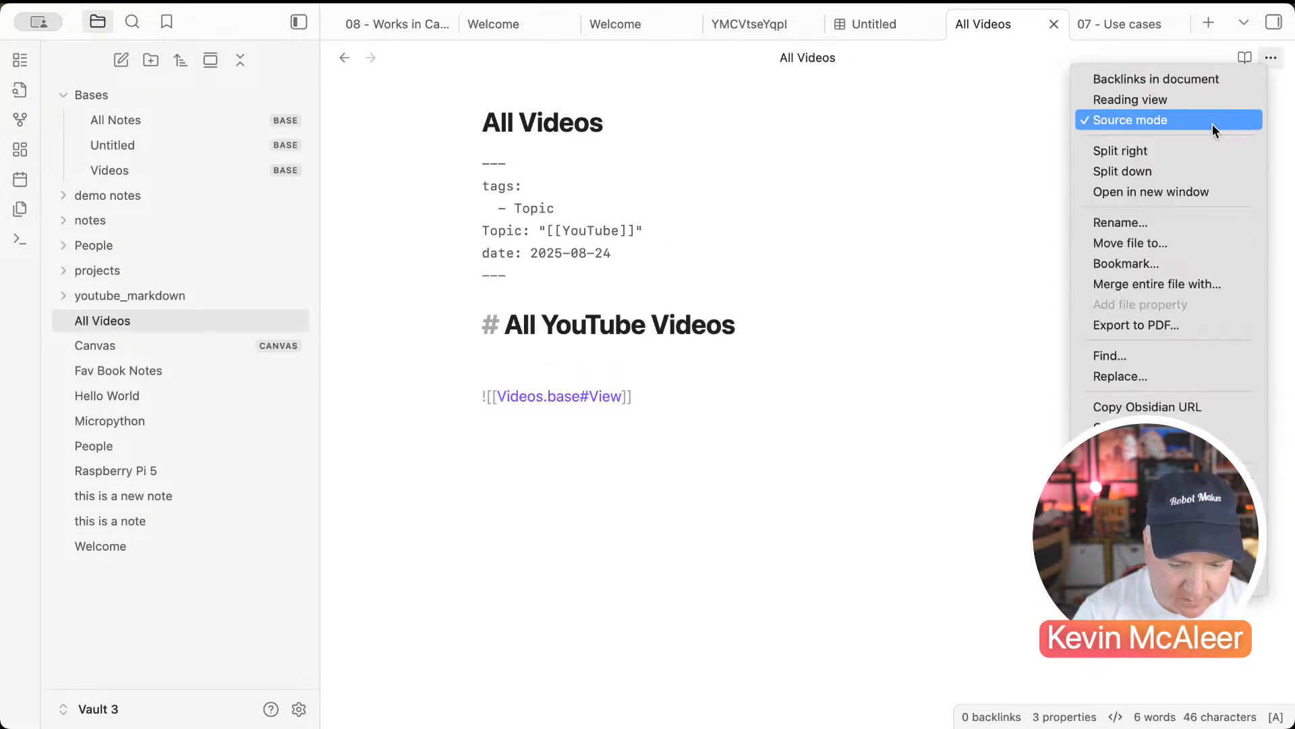
left_click(1215, 125)
left_click(755, 396)
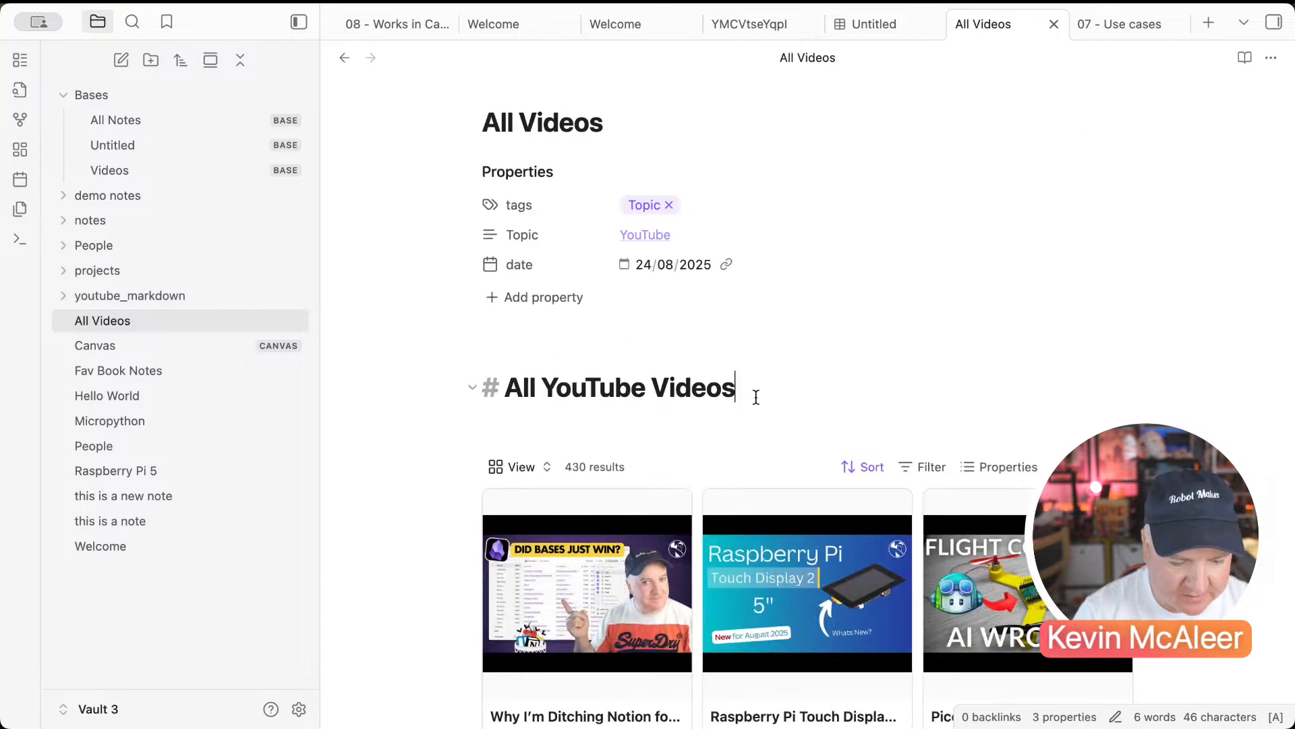
key("Return")
type("This is a list ")
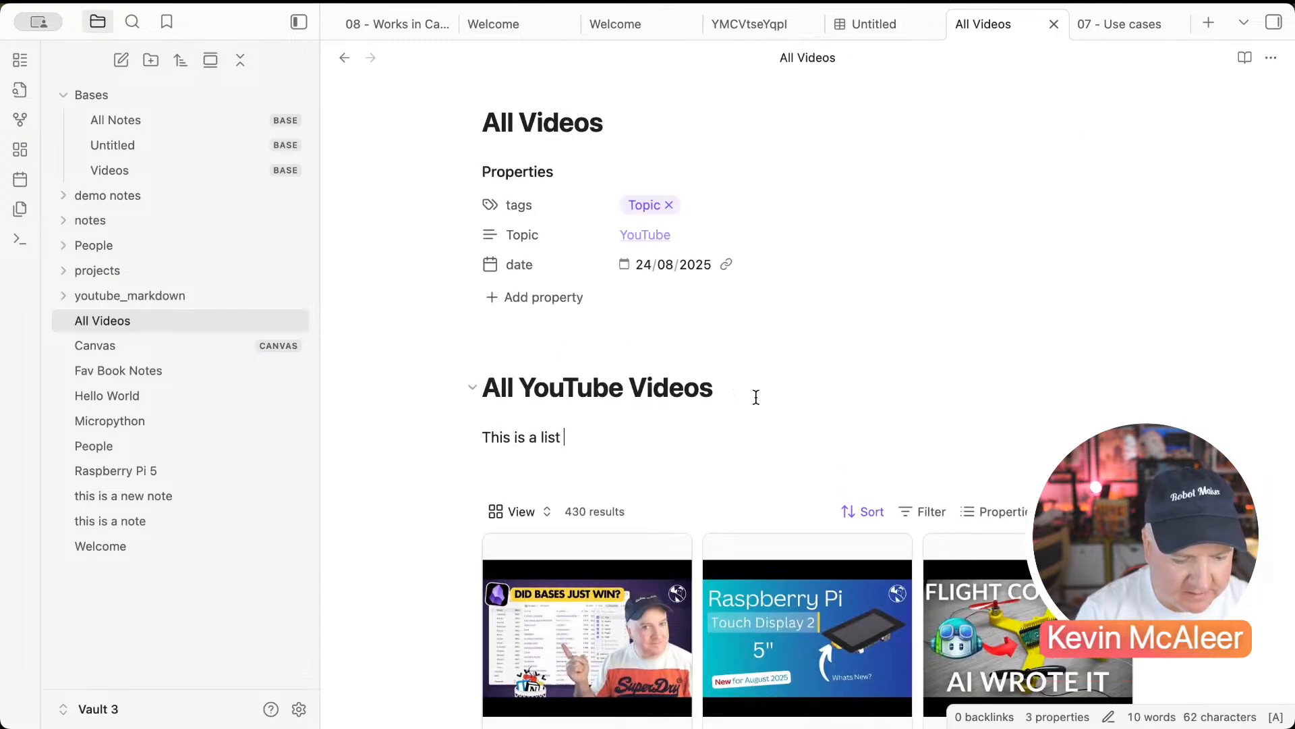
type("of all my YT ")
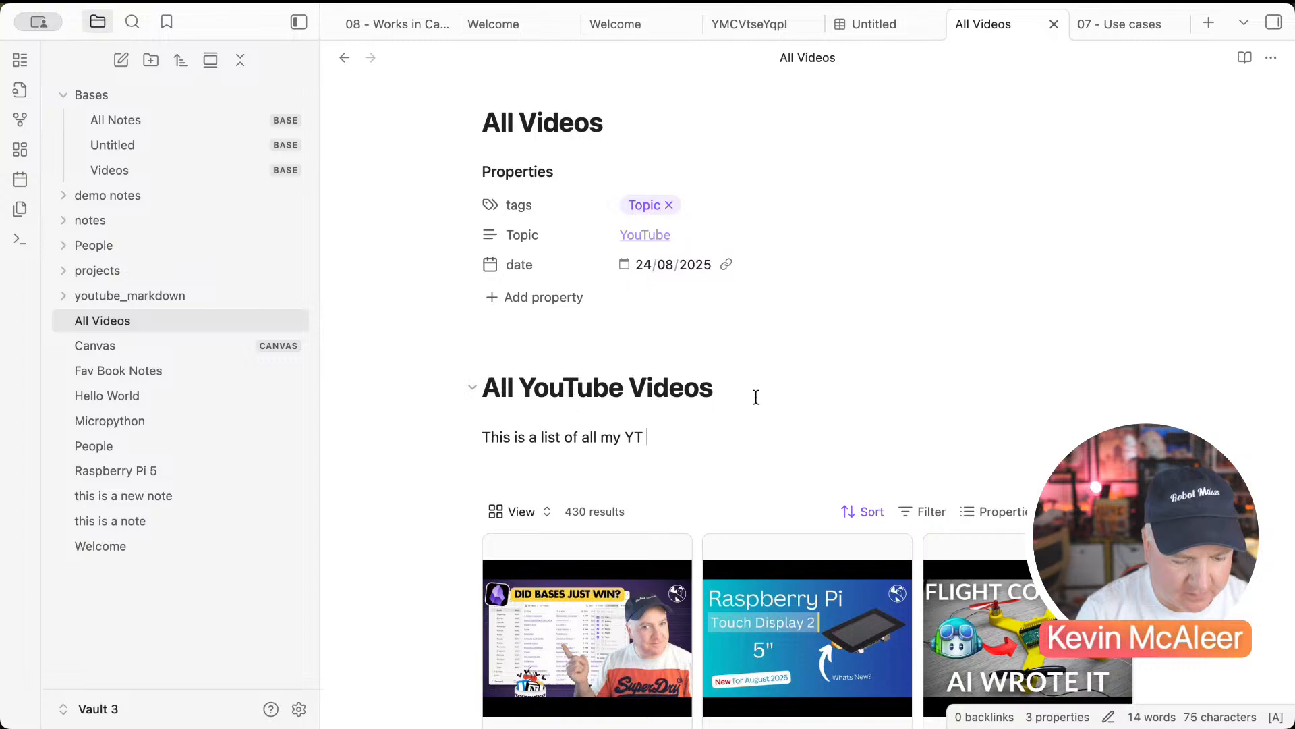
type("videos.")
key("Return")
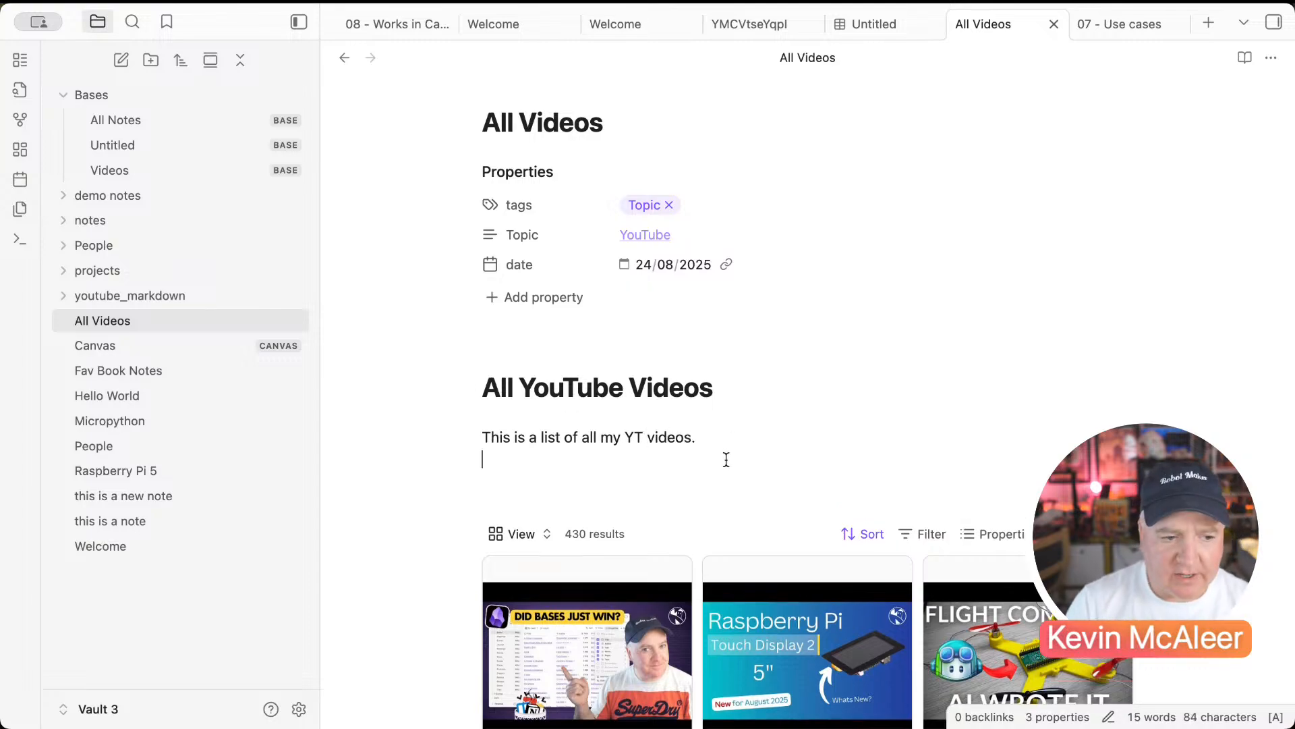
Step: Open the first video note in youtube_markdown, then show the Graph view of all notes
left_click(175, 301)
left_click(169, 319)
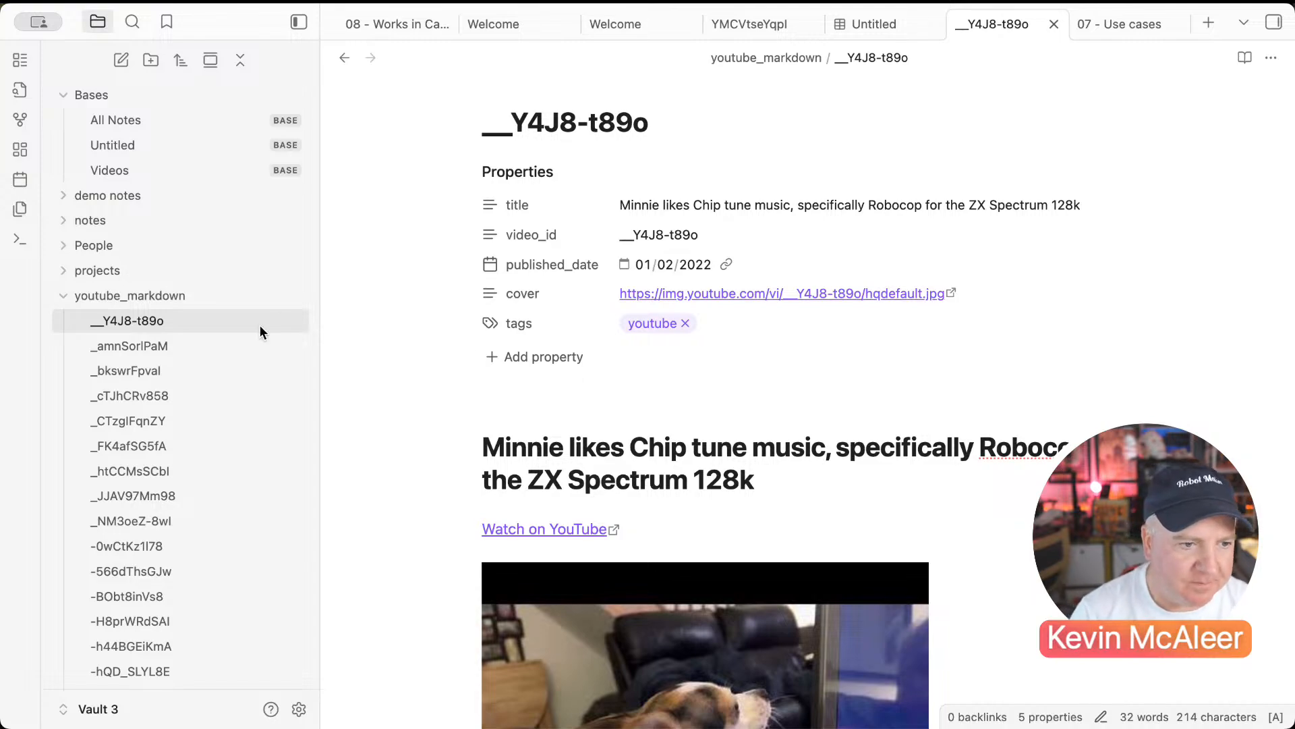
left_click(64, 297)
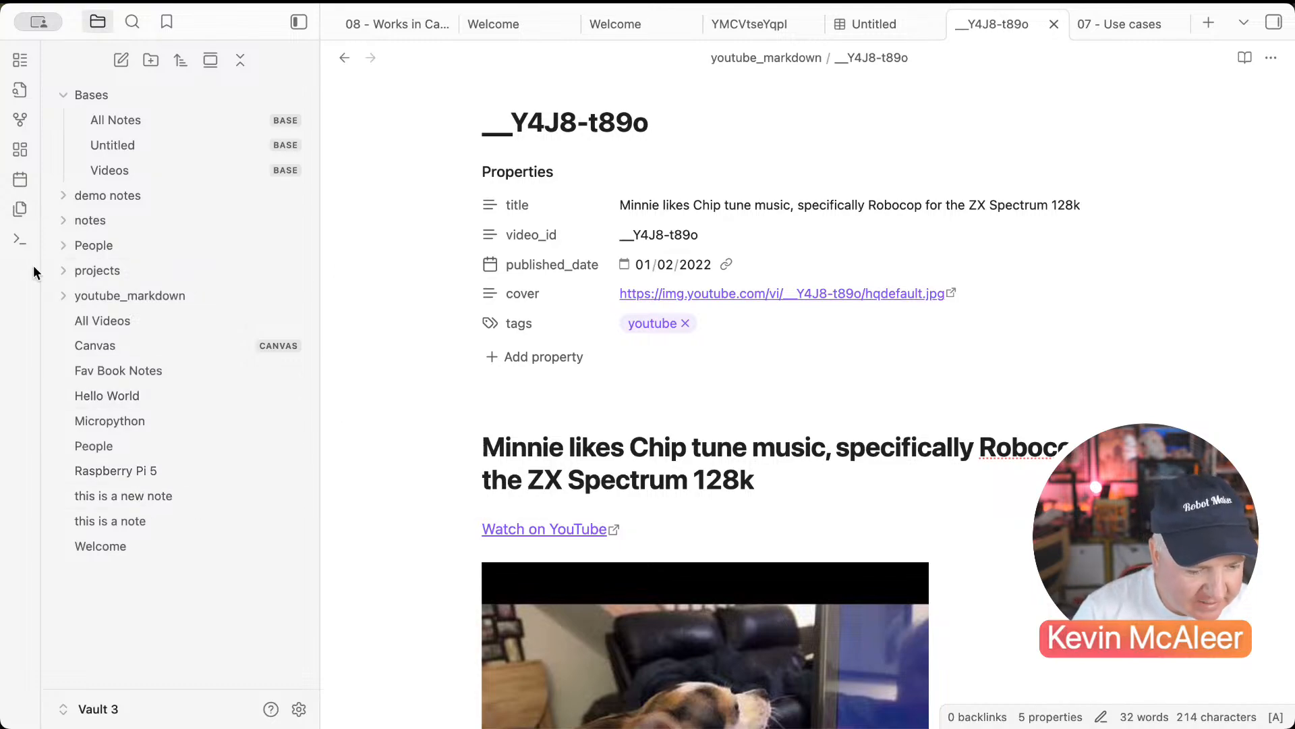
left_click(21, 123)
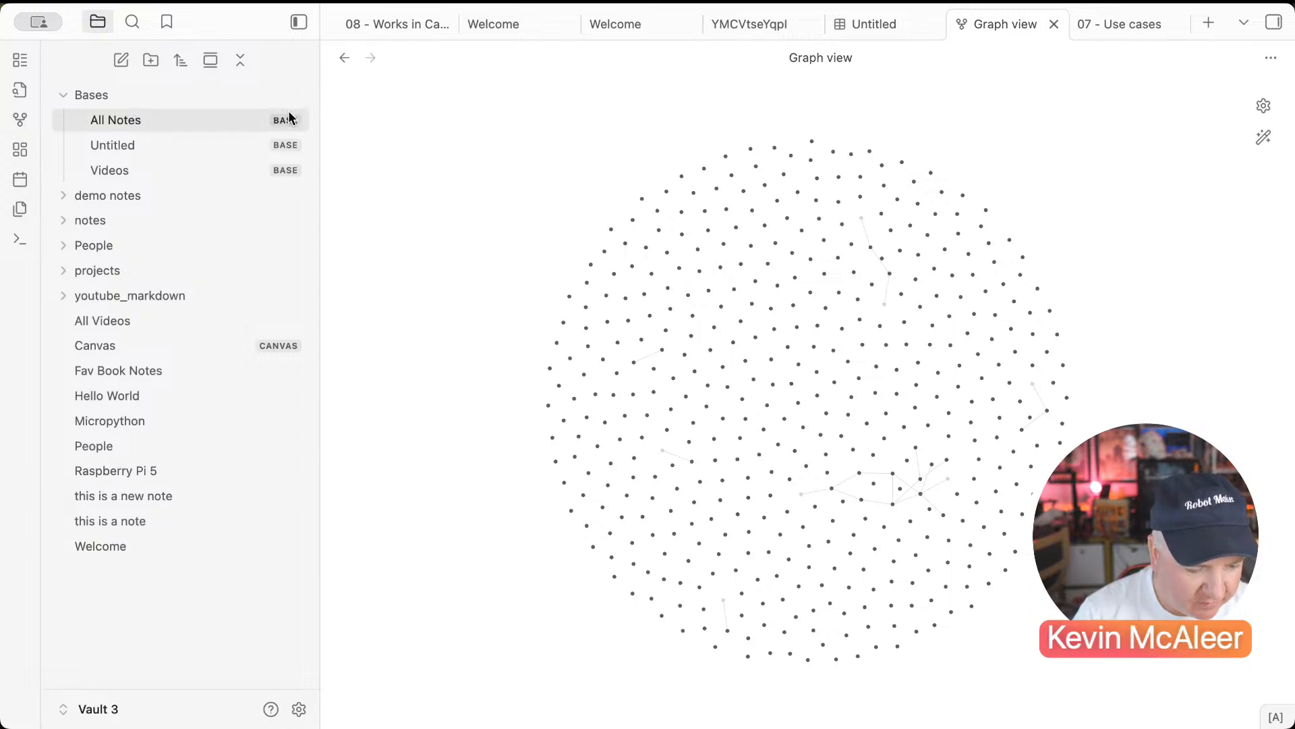
Step: Create a new note titled 'All YouTube Notes'
left_click(121, 60)
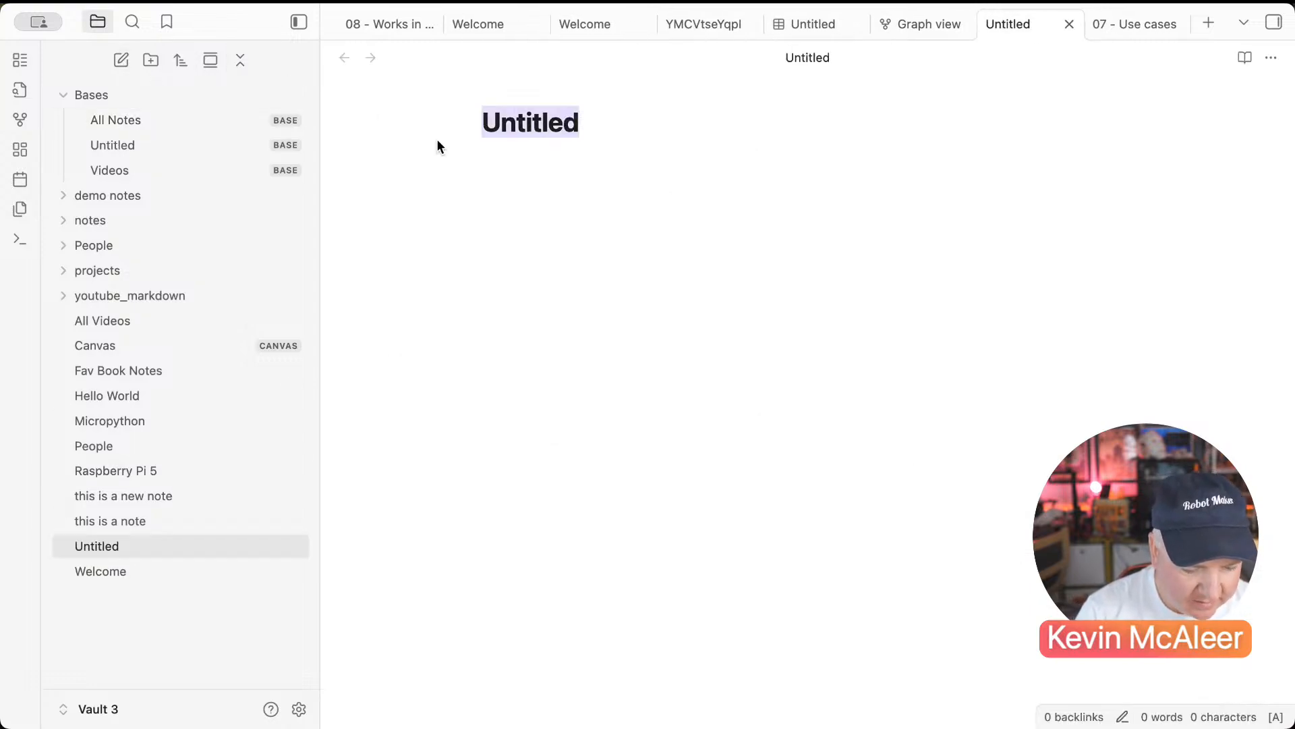
type("All Youy")
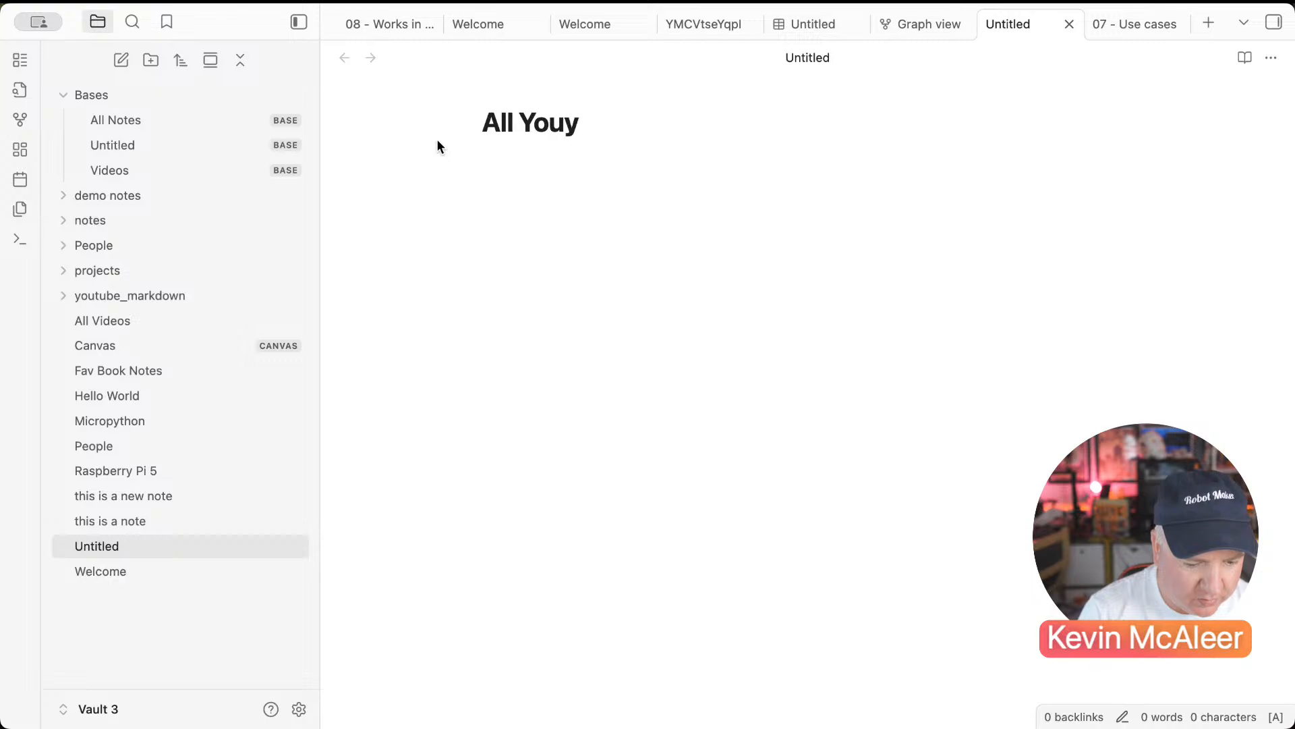
key("BackSpace")
type("Tube Notes")
key("Return")
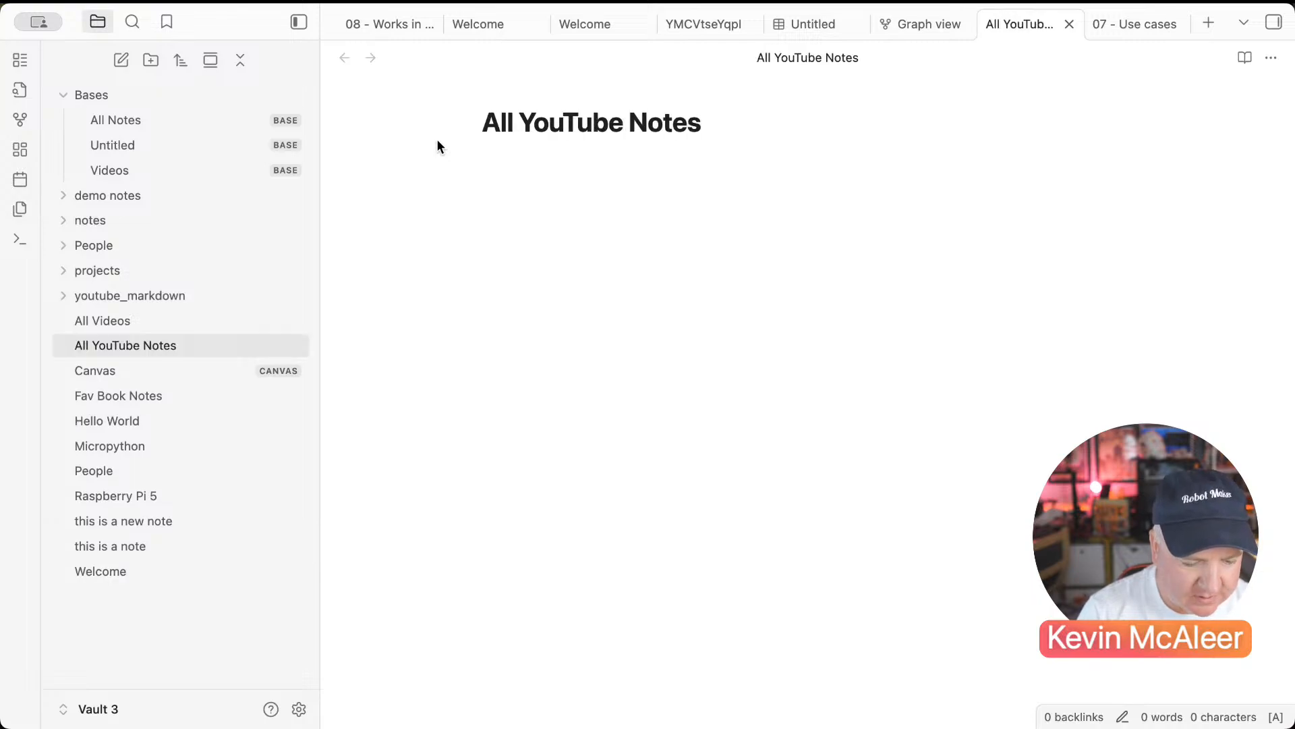
key("Return")
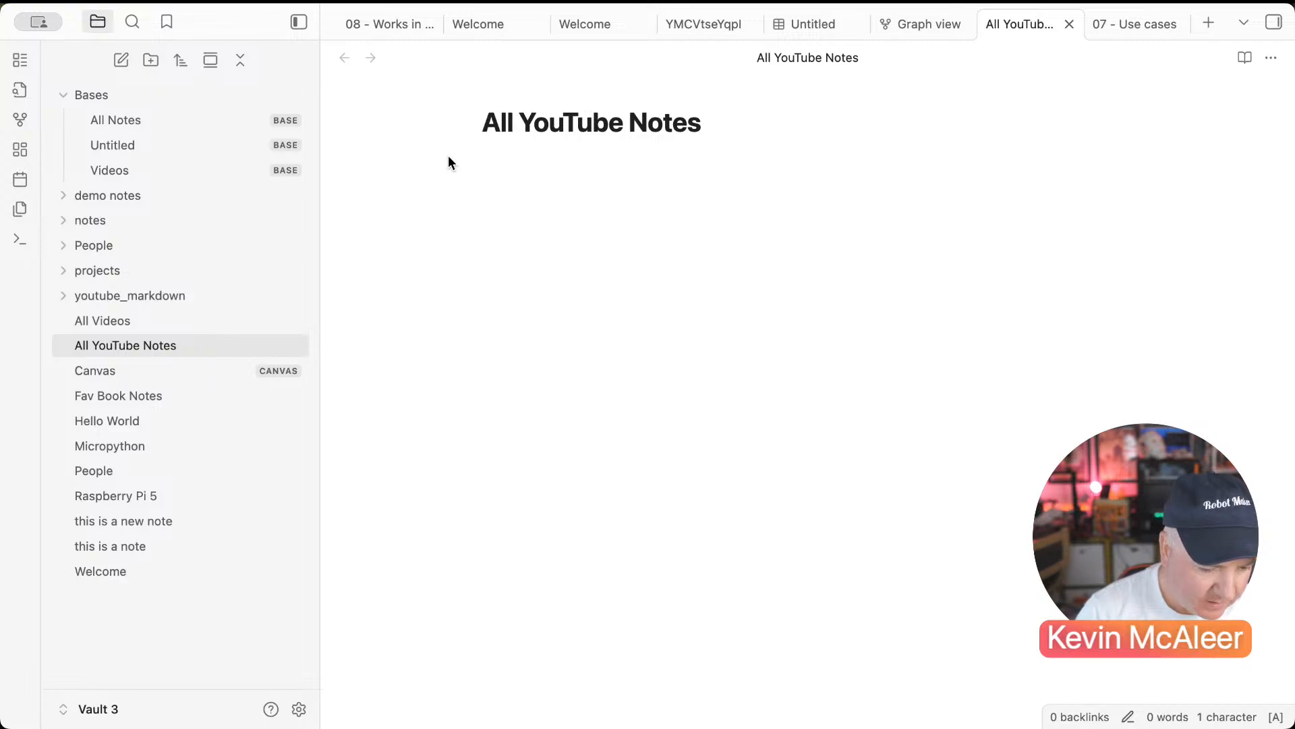
Step: Add the #youtube tag to the body and show the Tags pane with counts
type("#You")
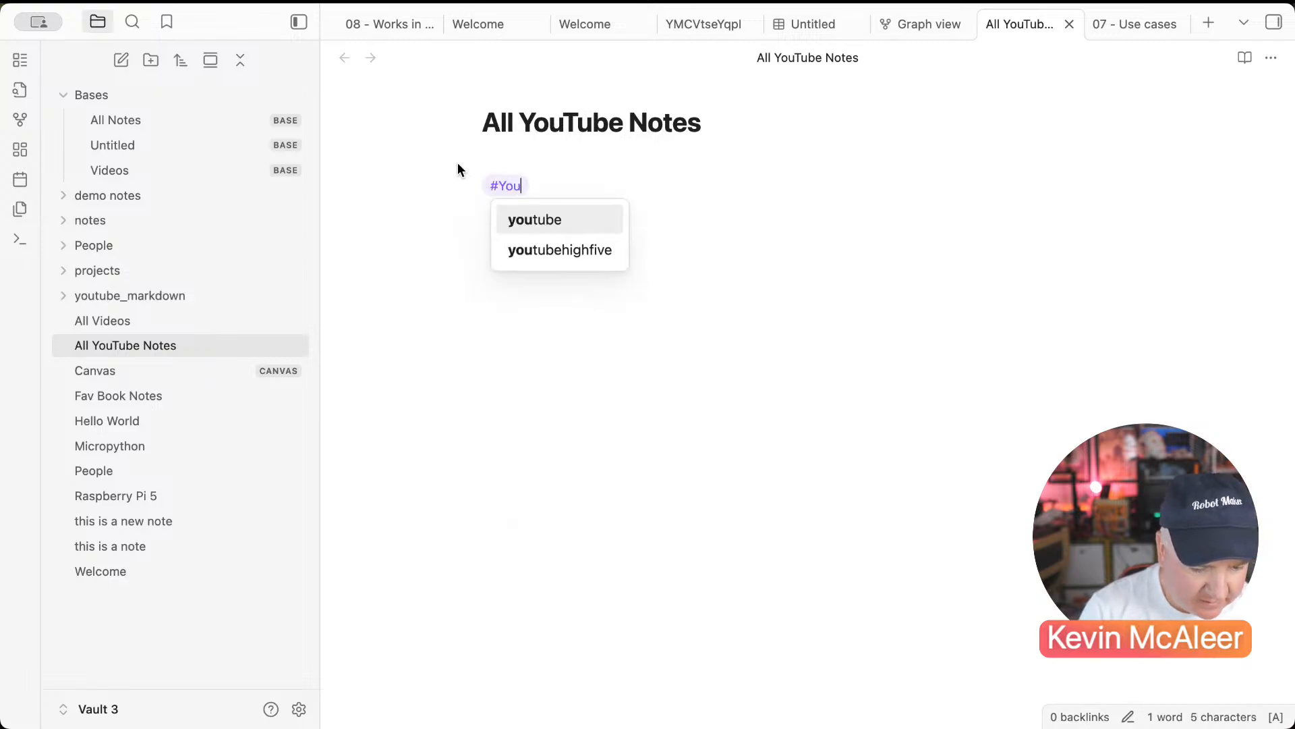
key("Return")
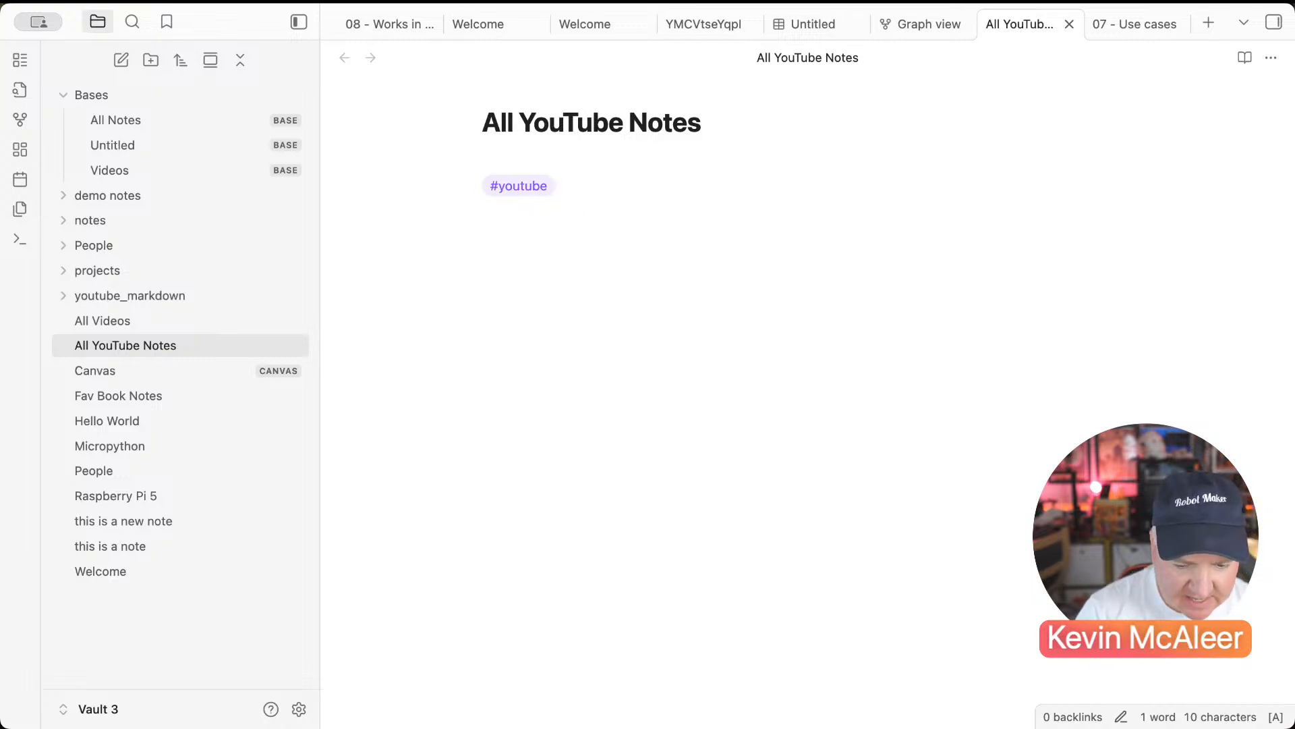
left_click(1274, 22)
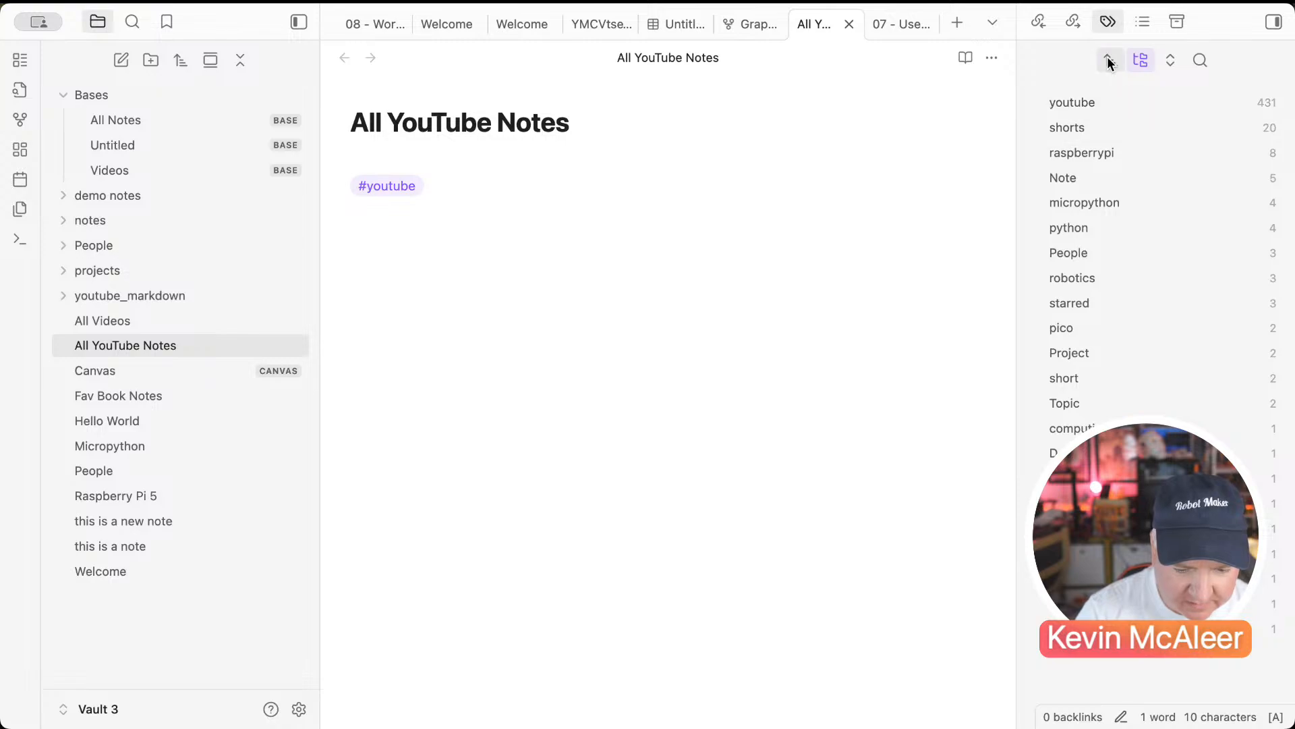
Step: Show the note's outgoing links in the sidebar, then zoom around the Graph view
left_click(1075, 30)
left_click(1039, 27)
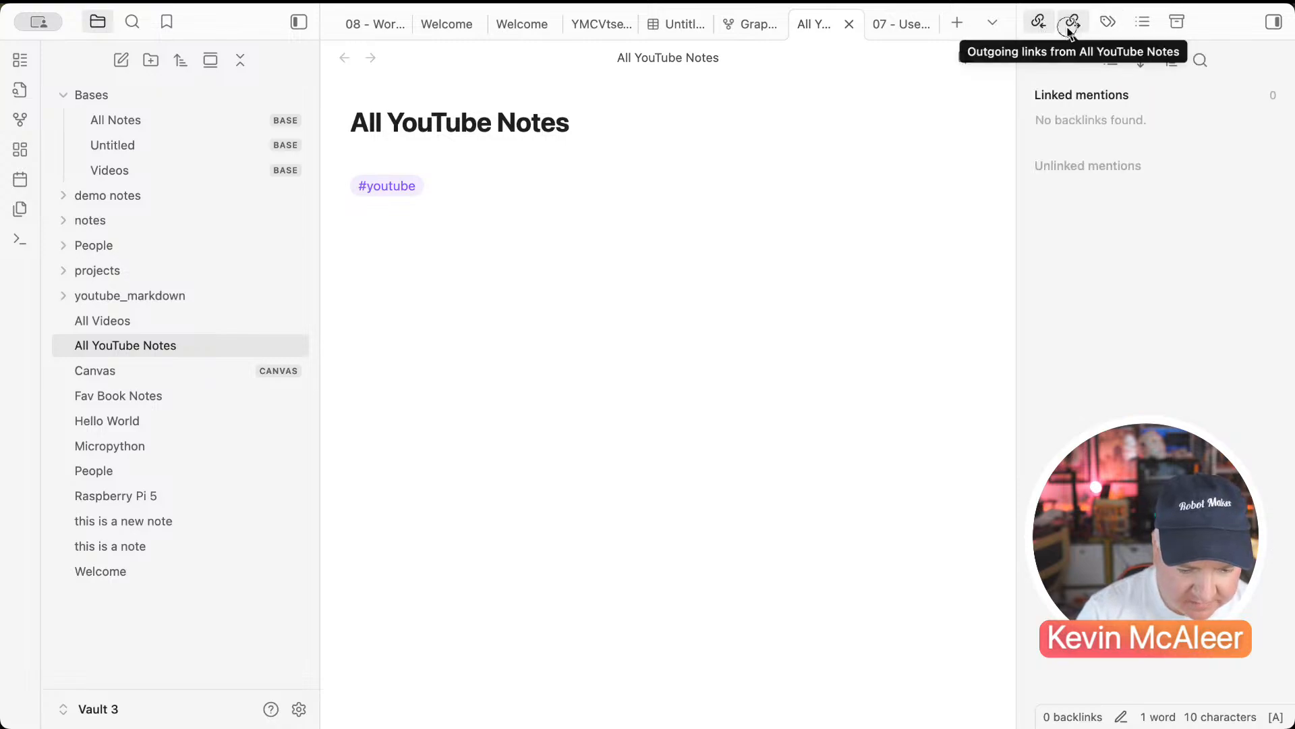
left_click(1071, 27)
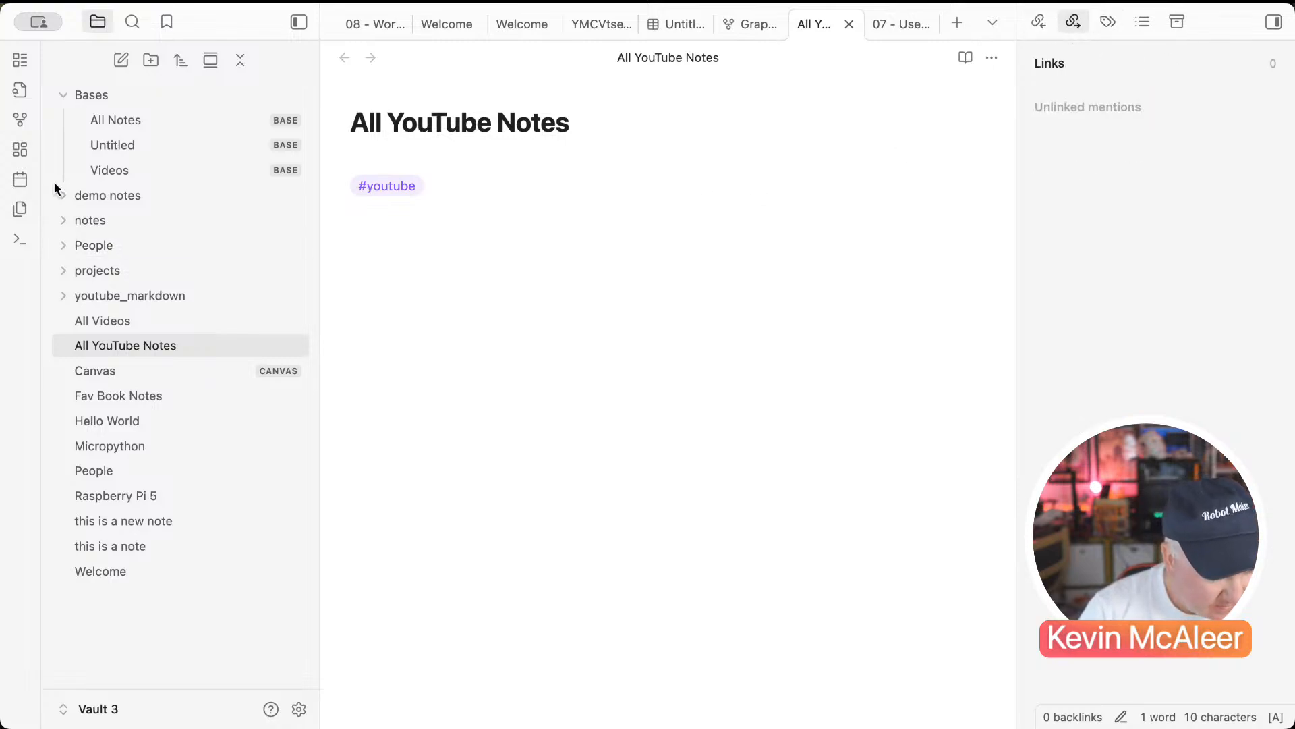
left_click(21, 123)
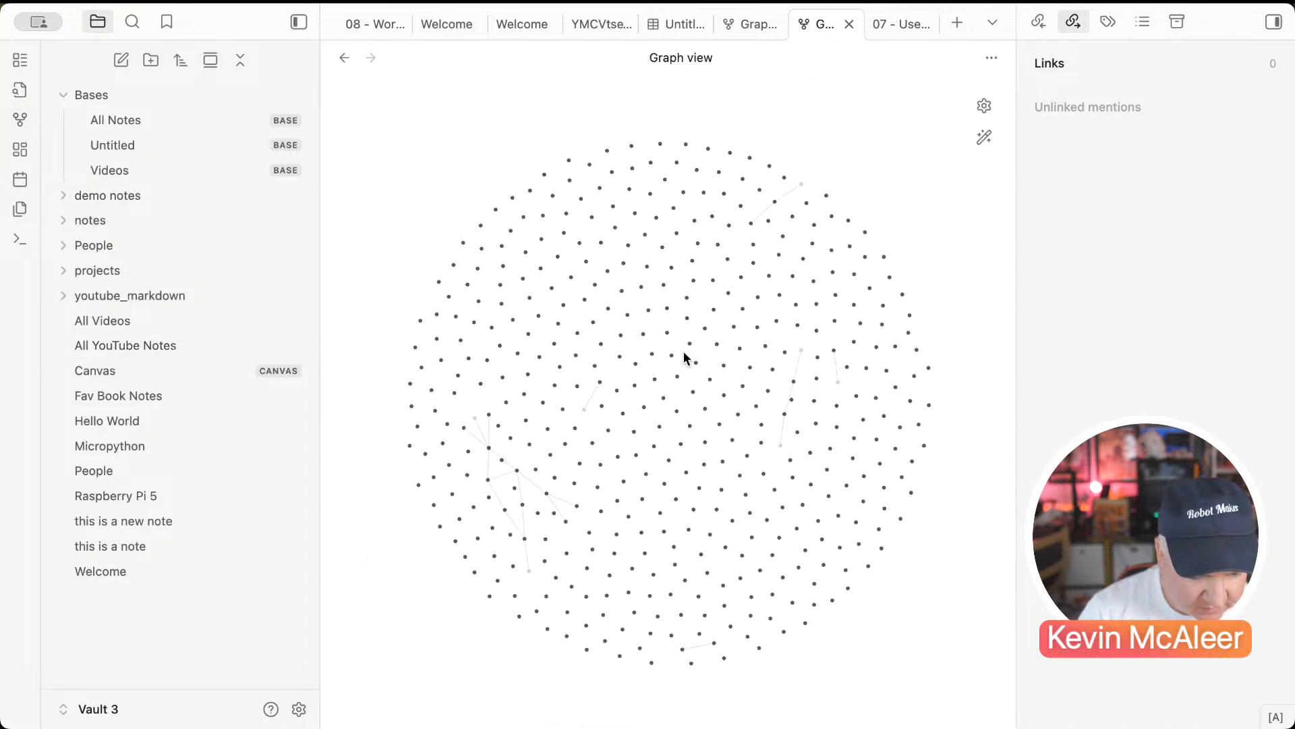
scroll(684, 357, "up", 5)
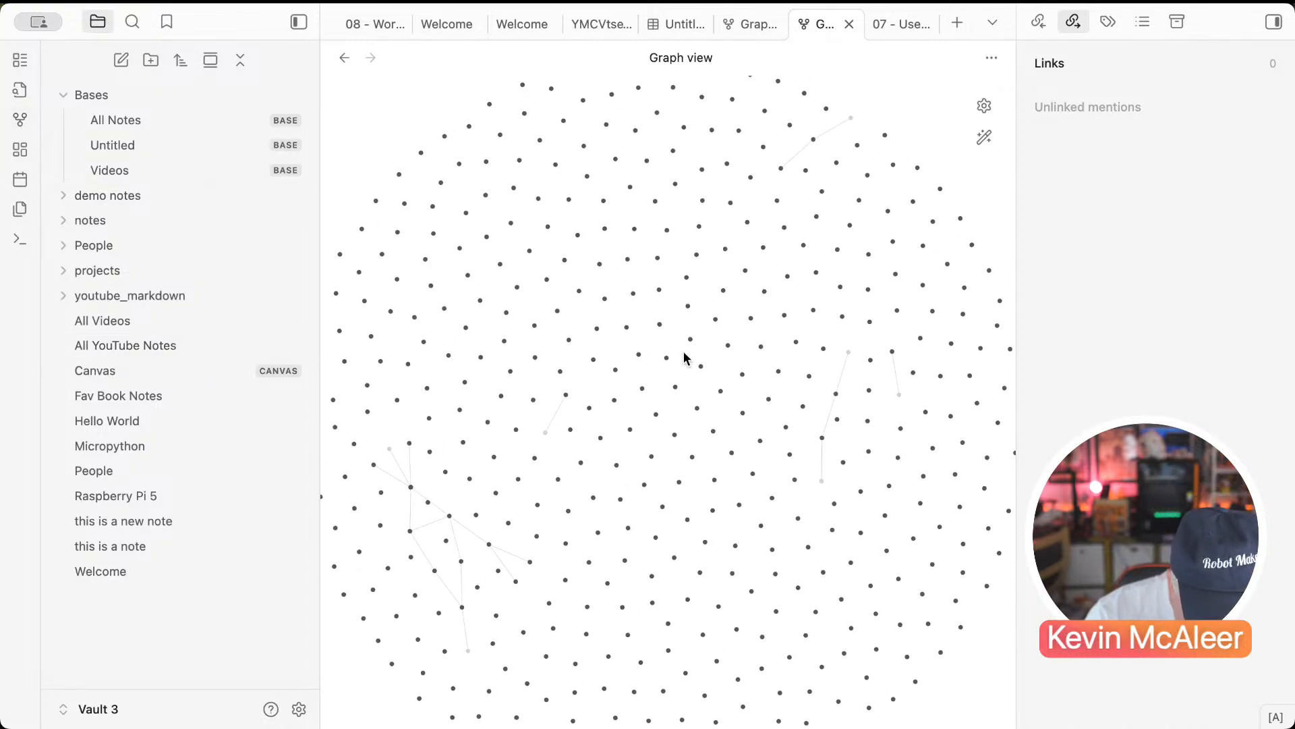
scroll(471, 552, "down", 5)
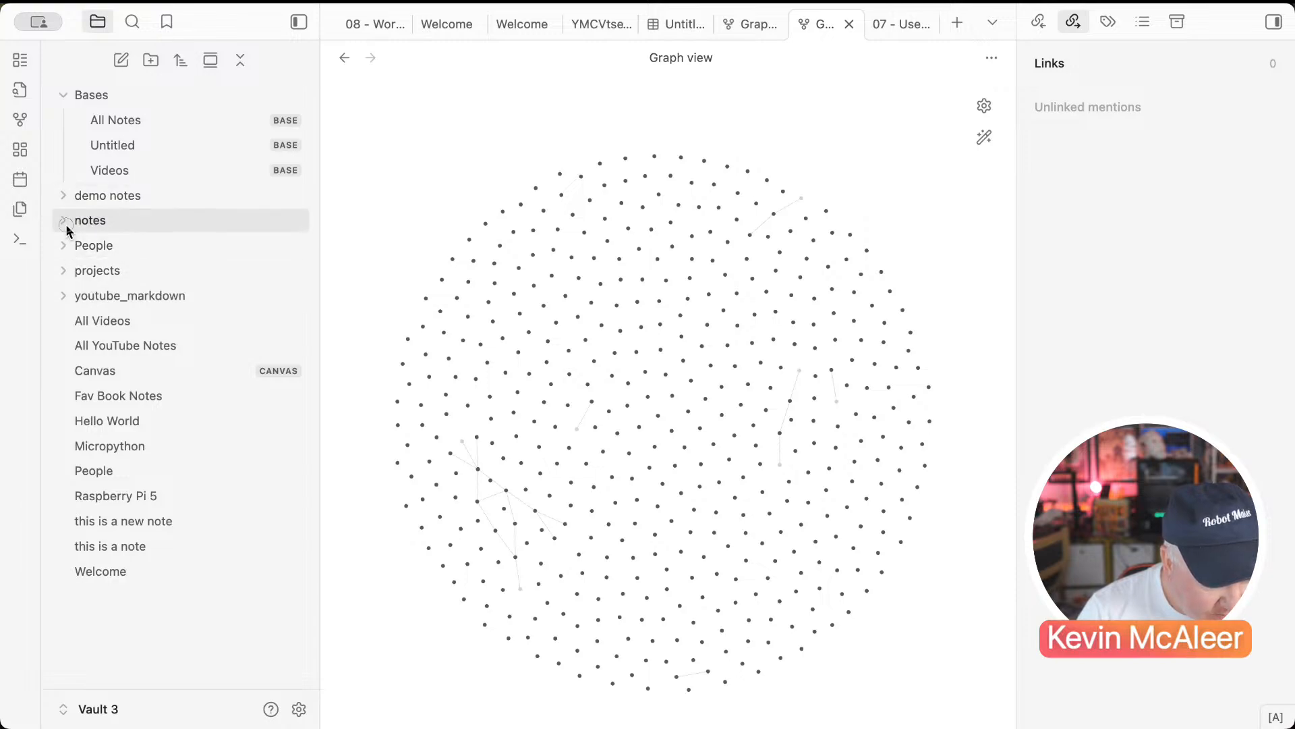
Step: Browse a People note and 06 - Formulas & Functions, ending on 07 - Use cases
left_click(66, 247)
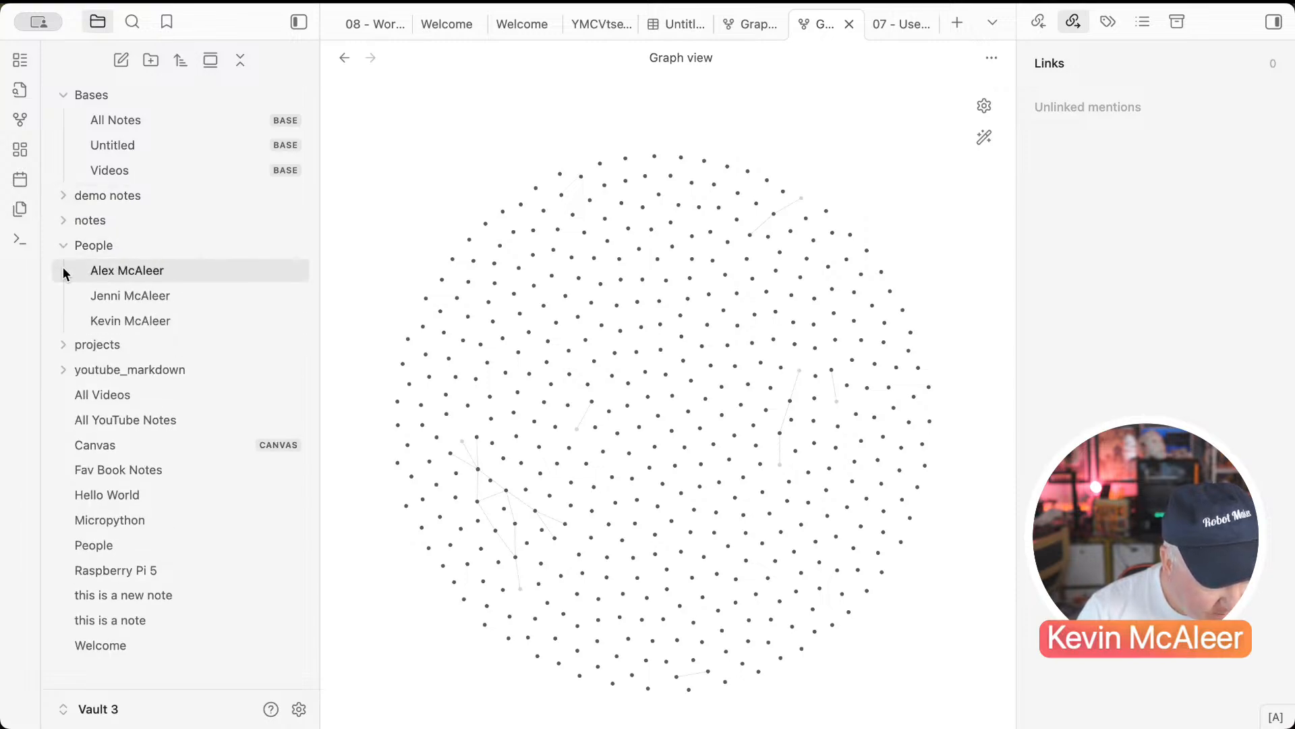
left_click(67, 270)
left_click(63, 195)
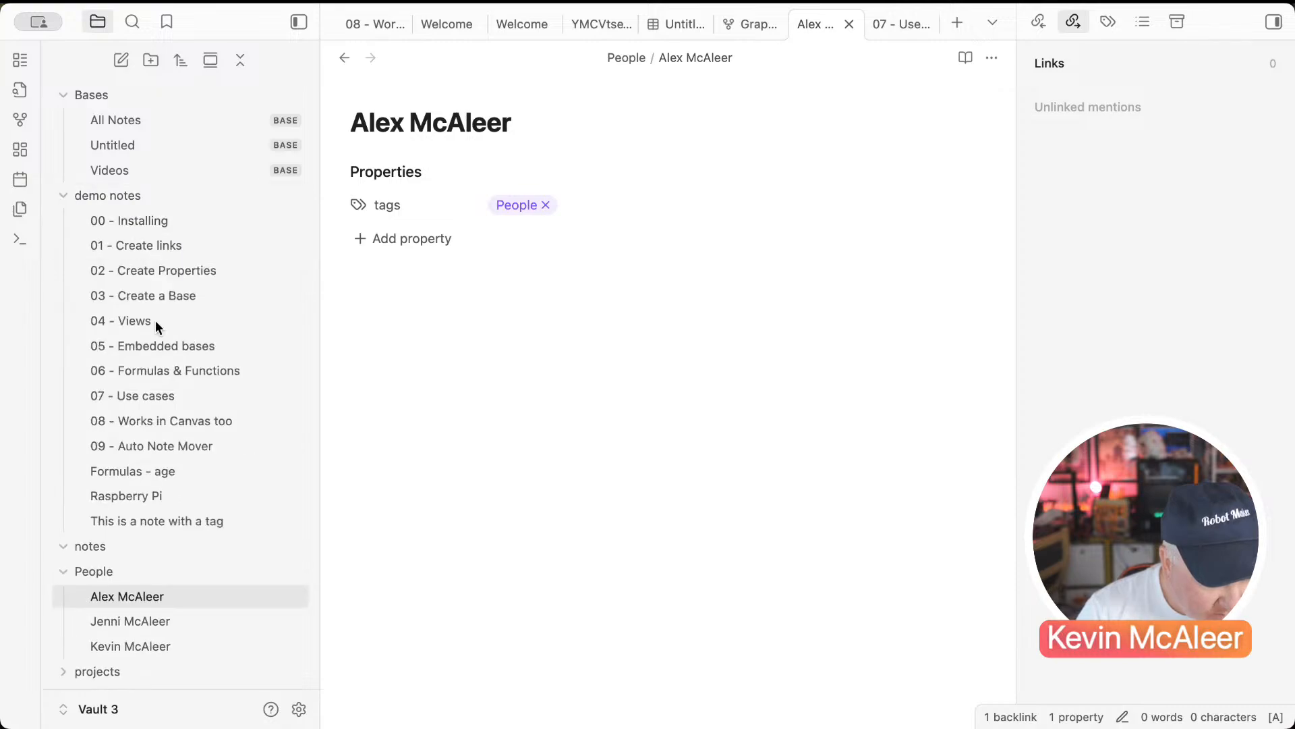
left_click(221, 371)
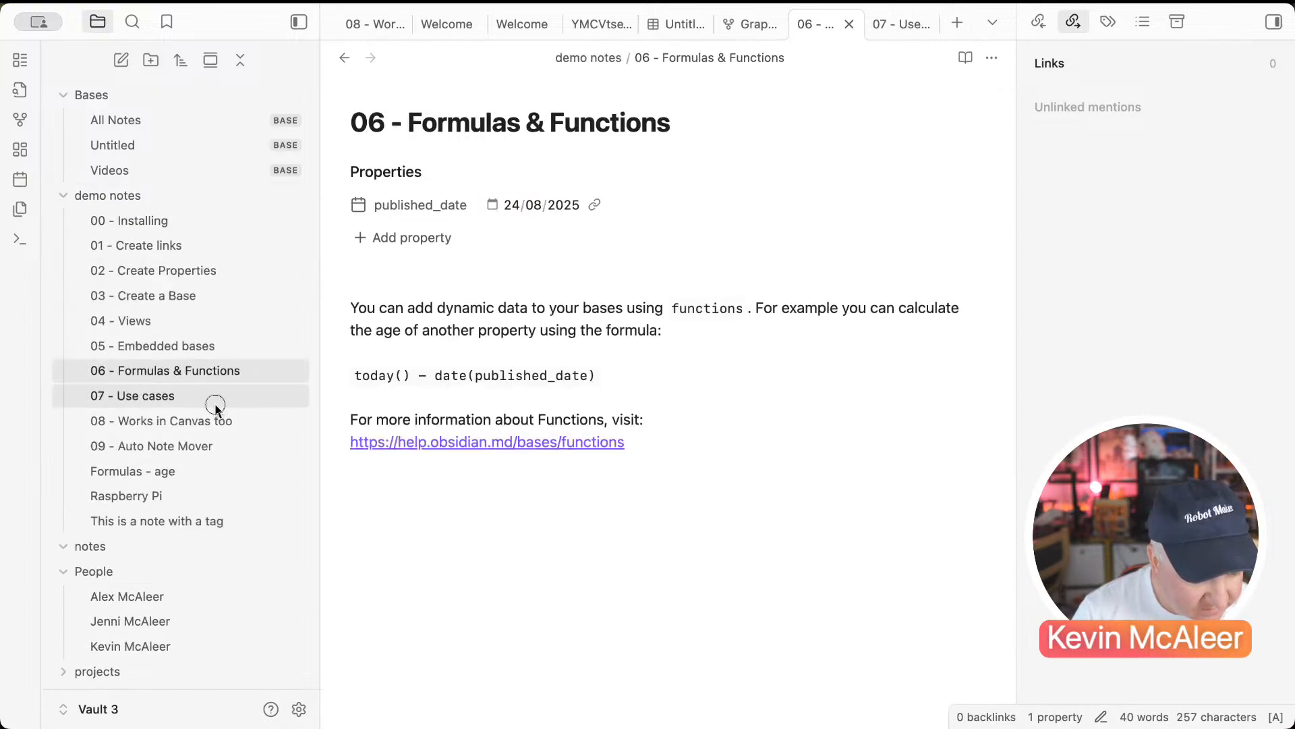
left_click(215, 403)
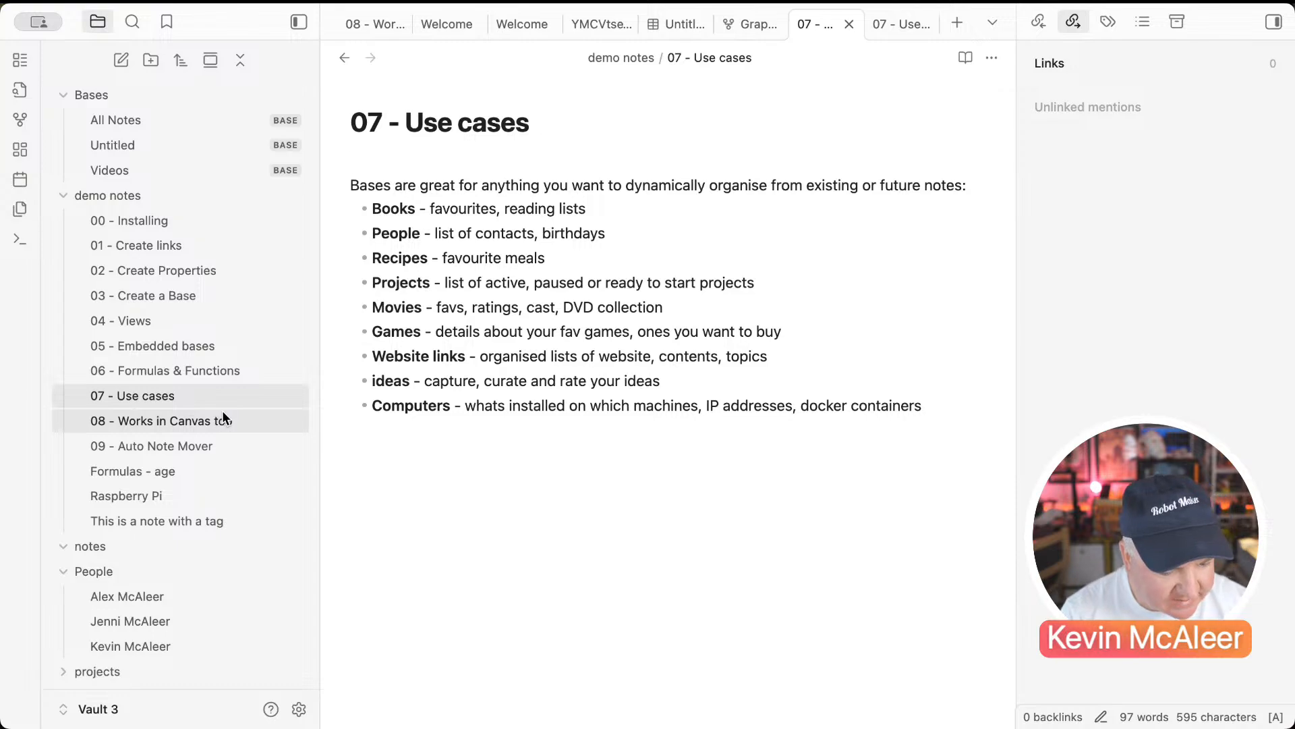
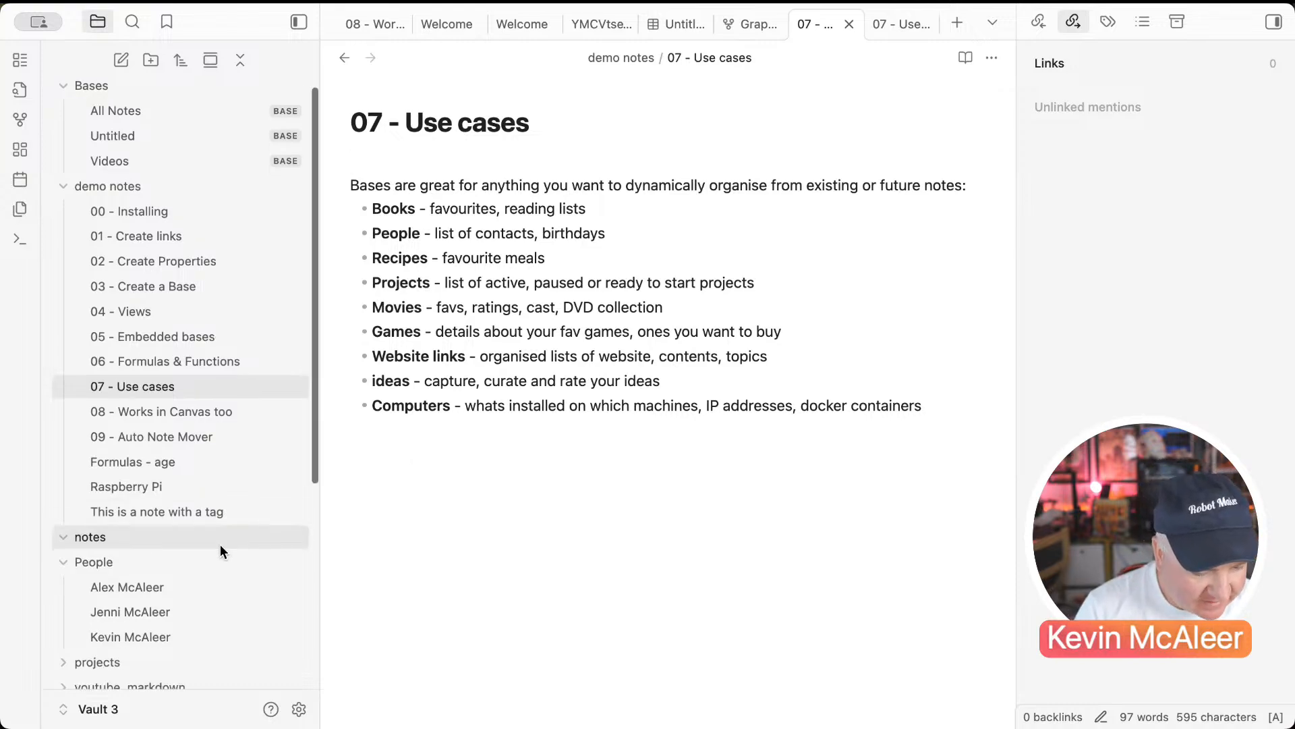
Step: Open the Fav Book Notes note and select the Hitchhikers book line
scroll(220, 544, "down", 5)
scroll(220, 544, "up", 3)
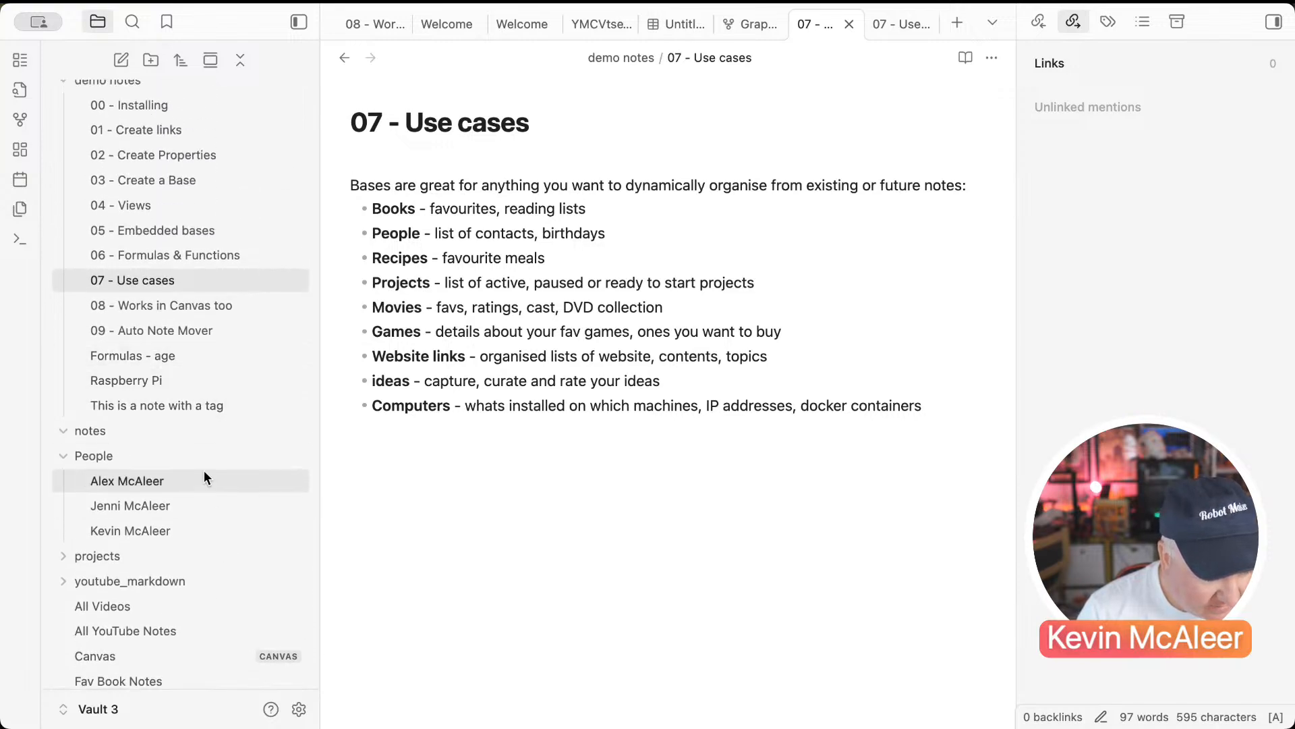
scroll(204, 471, "down", 4)
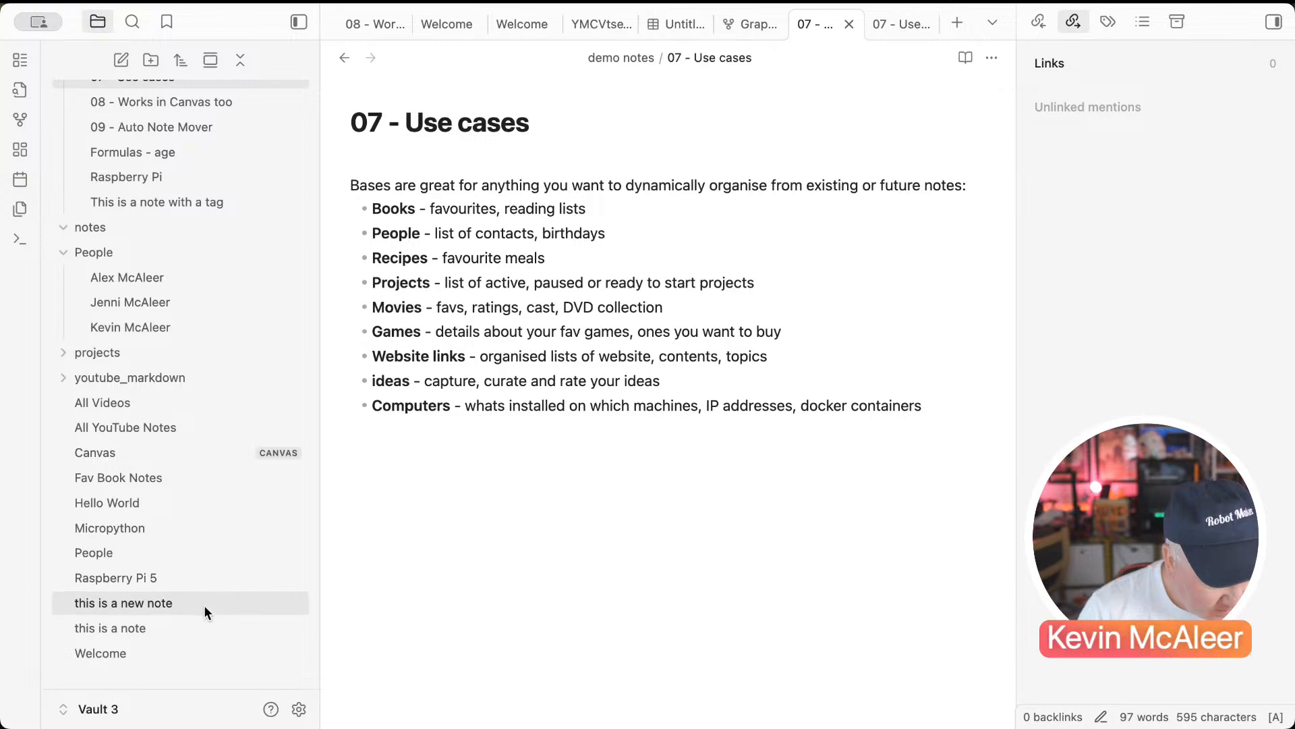
left_click(185, 479)
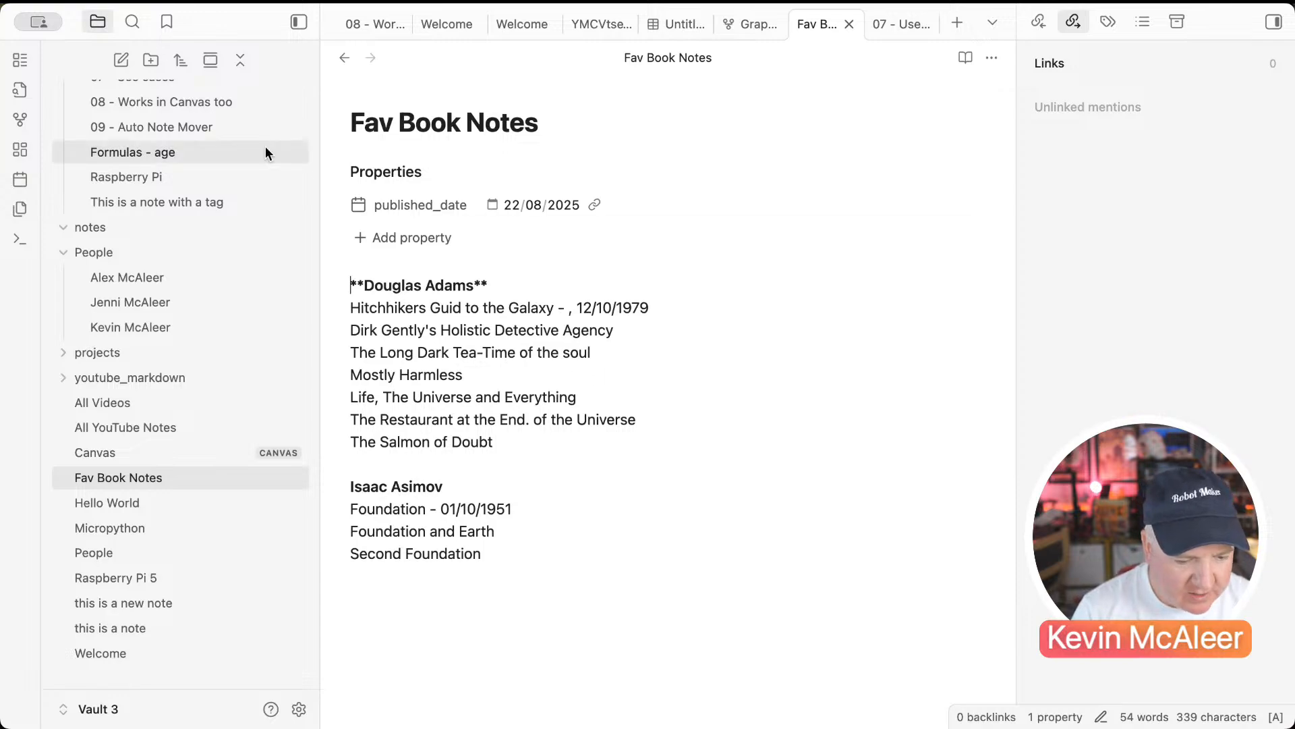
left_click_drag(662, 310, 327, 307)
key("super+c")
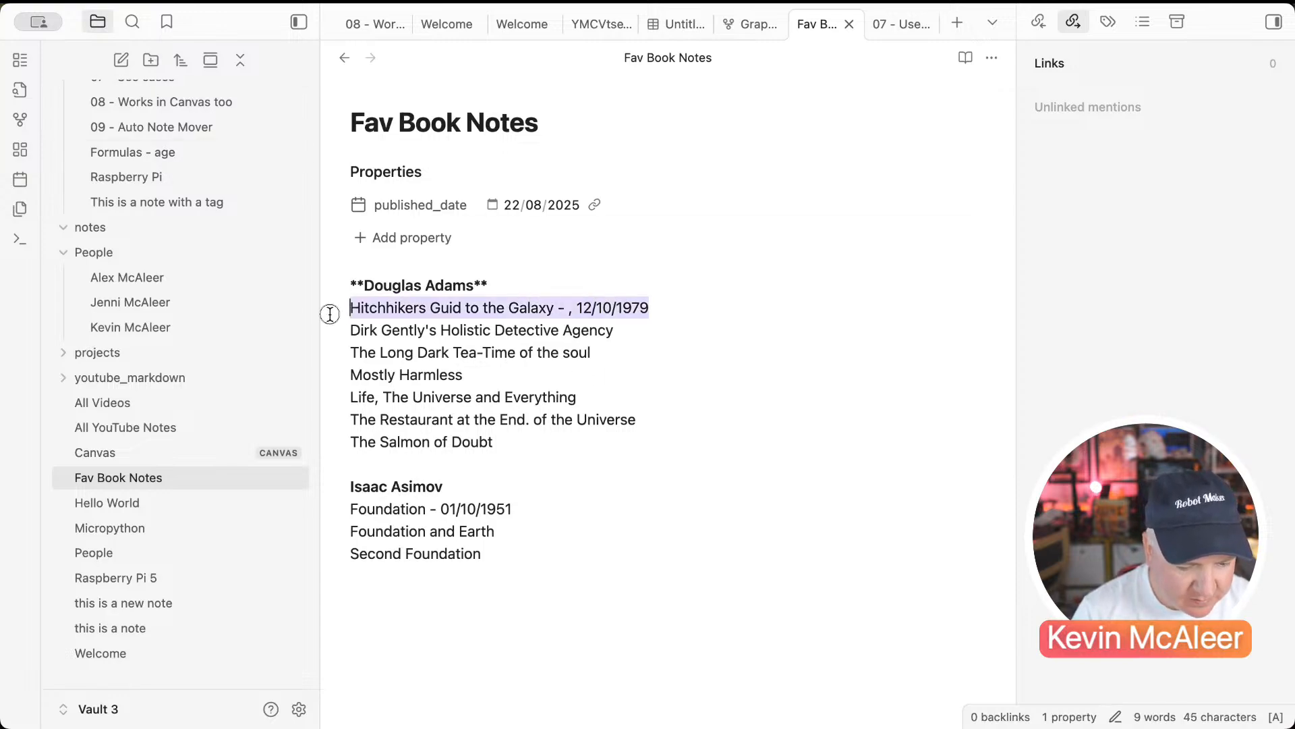
Step: Create a new note titled 'Hitchhikers Guid to the Galaxy' from the pasted book line, dropping the date
left_click(130, 67)
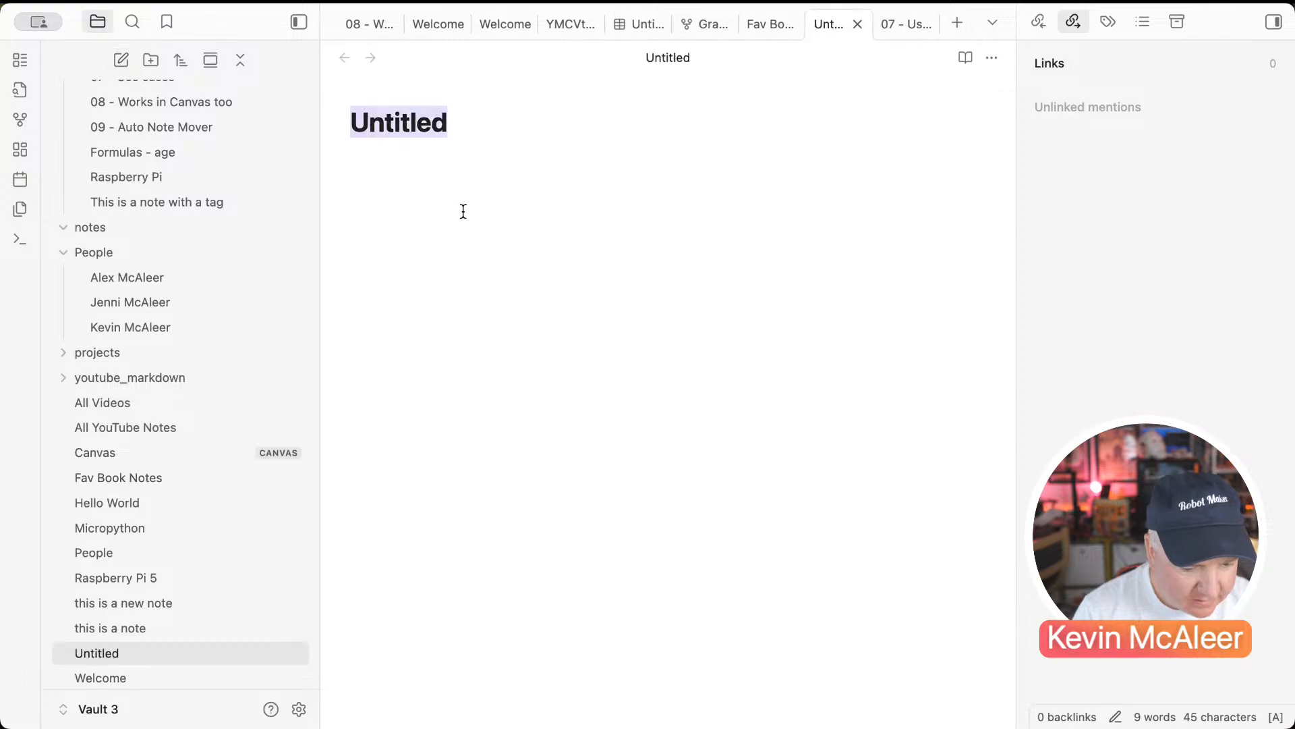
key("super+v")
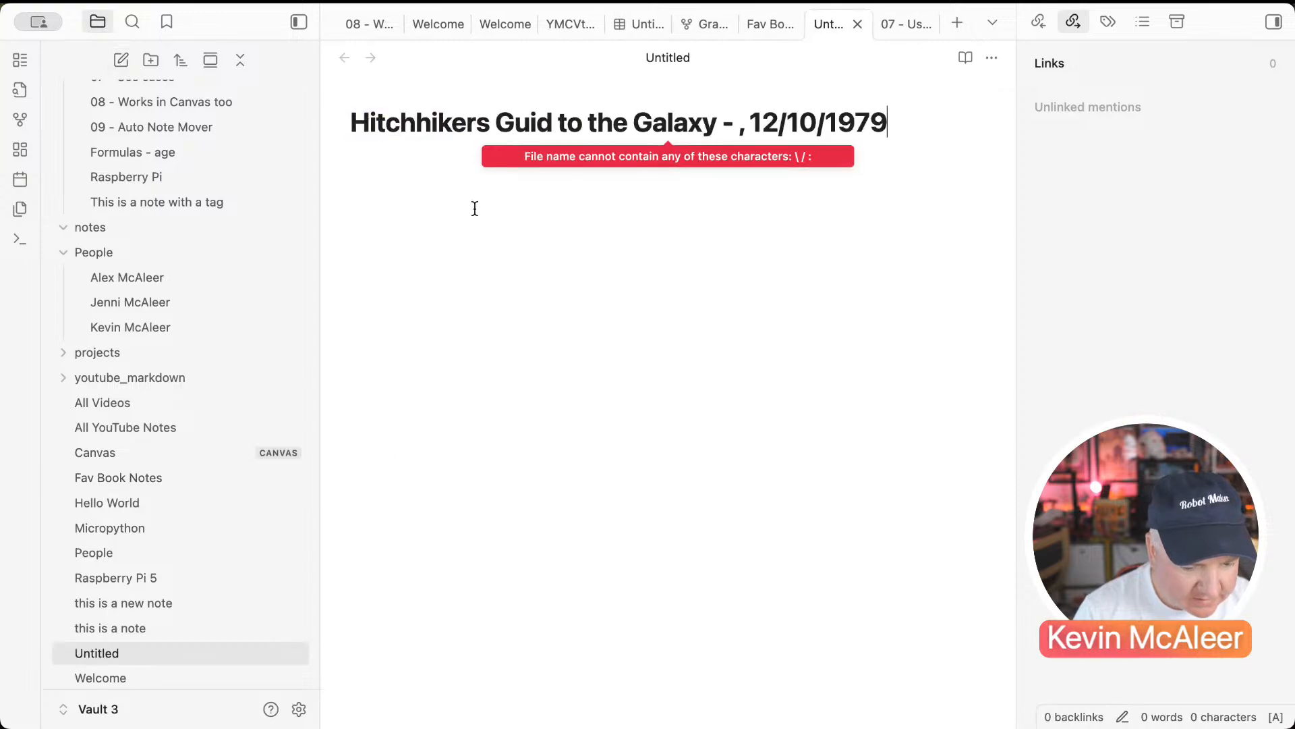
left_click(748, 123)
left_click_drag(748, 123, 904, 120)
key("BackSpace")
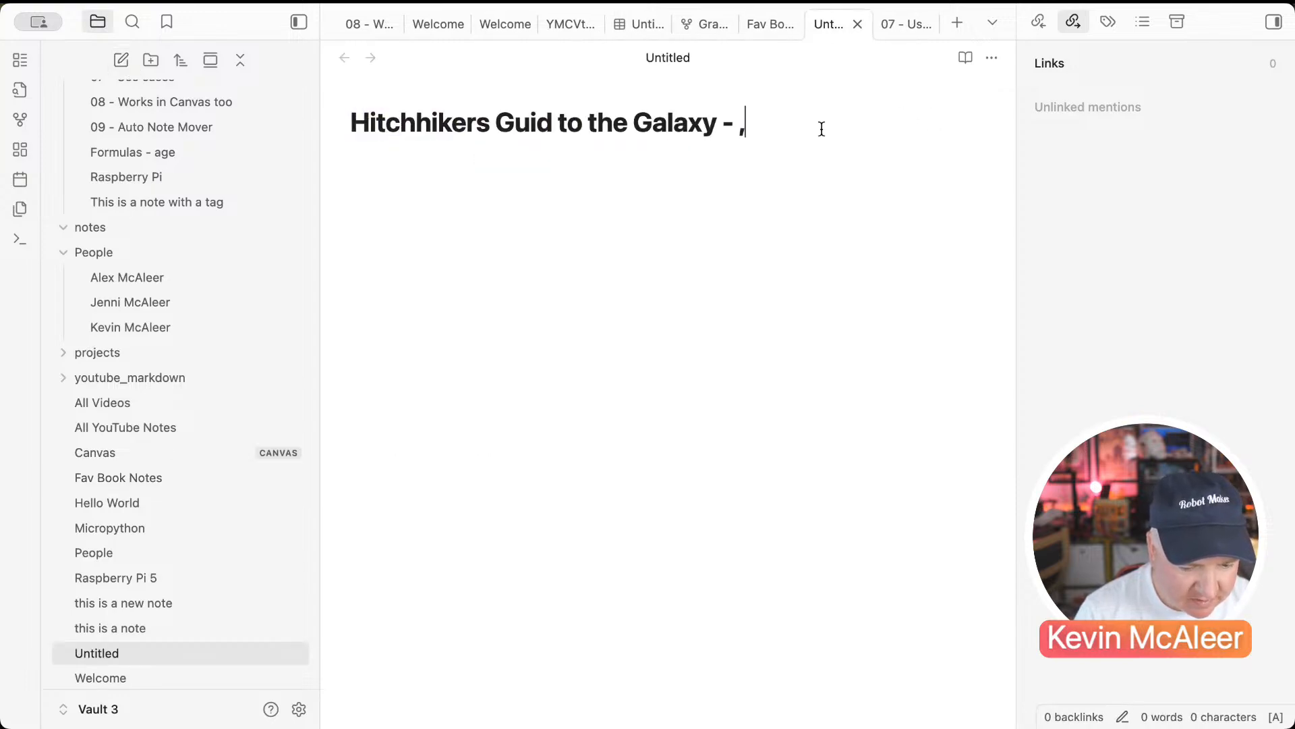
key("Return")
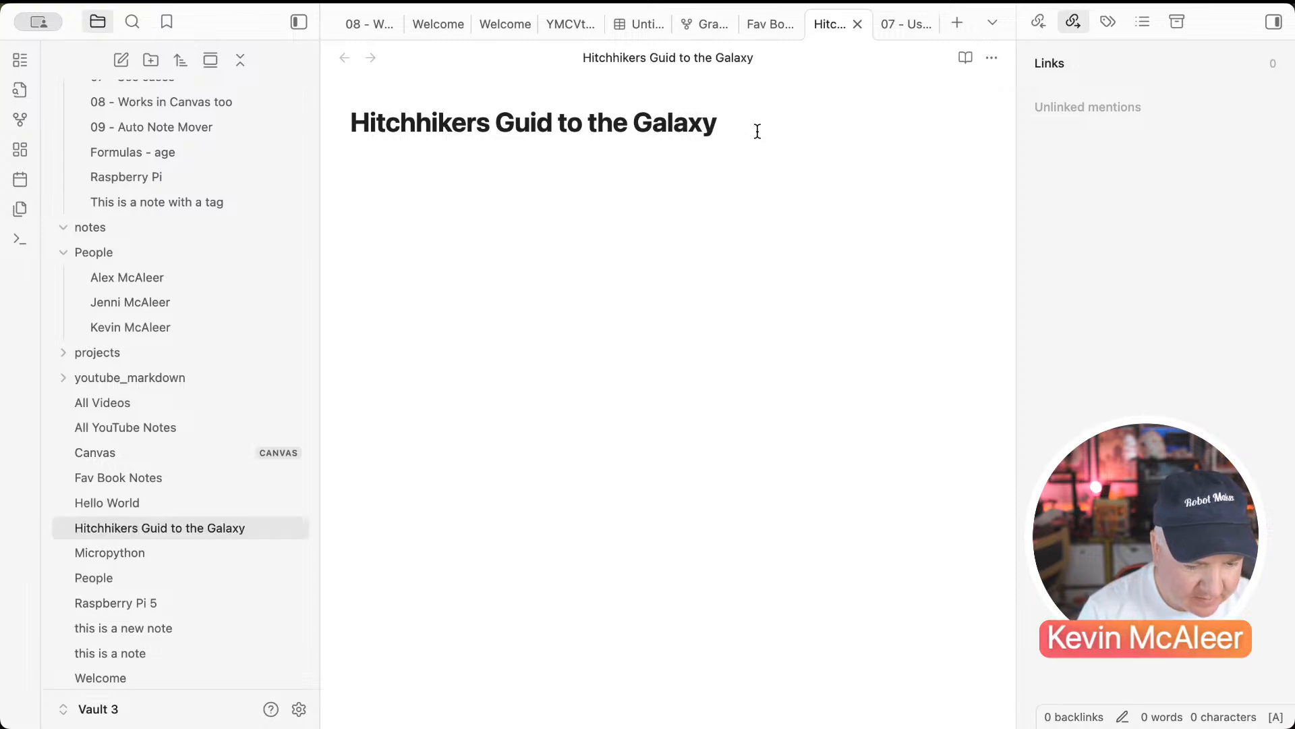
Step: Add a date property set to 12/10/1979 and clear the stray date text from the body
type("---")
key("Return")
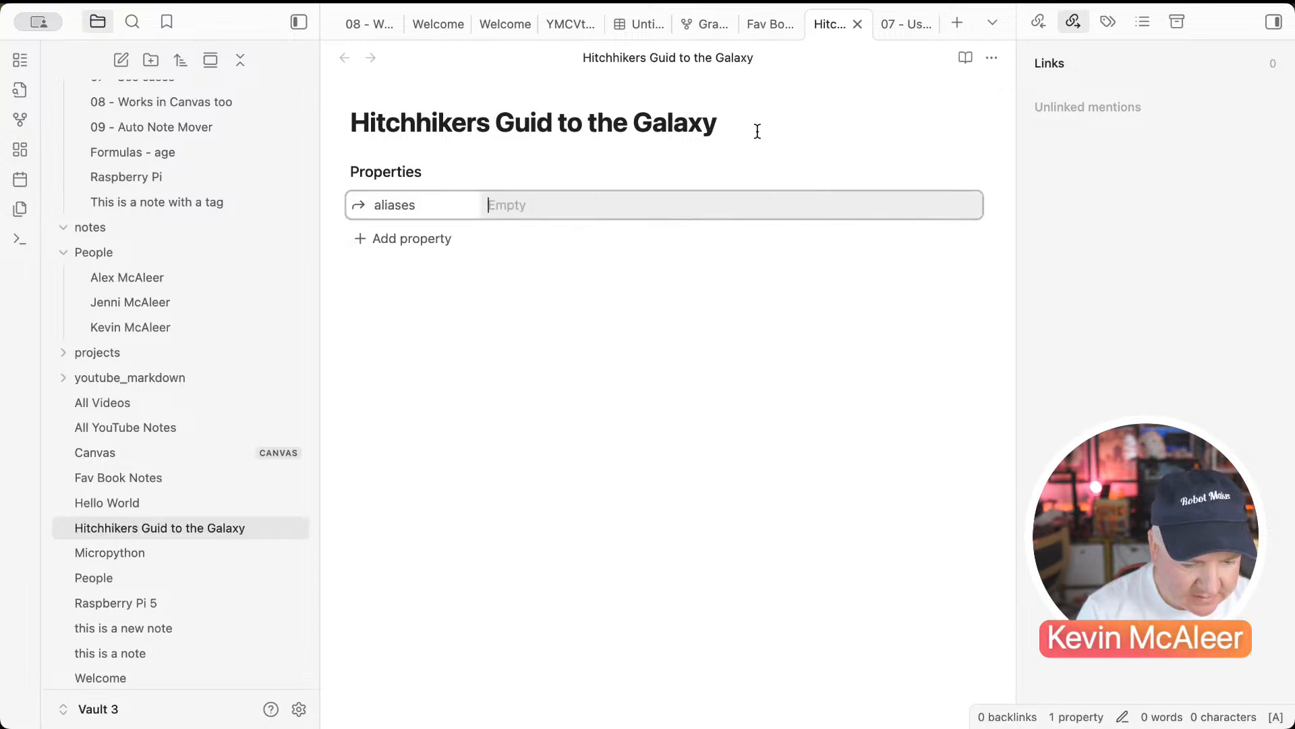
left_click(453, 211)
type("date")
key("super+a")
type("date")
key("Return")
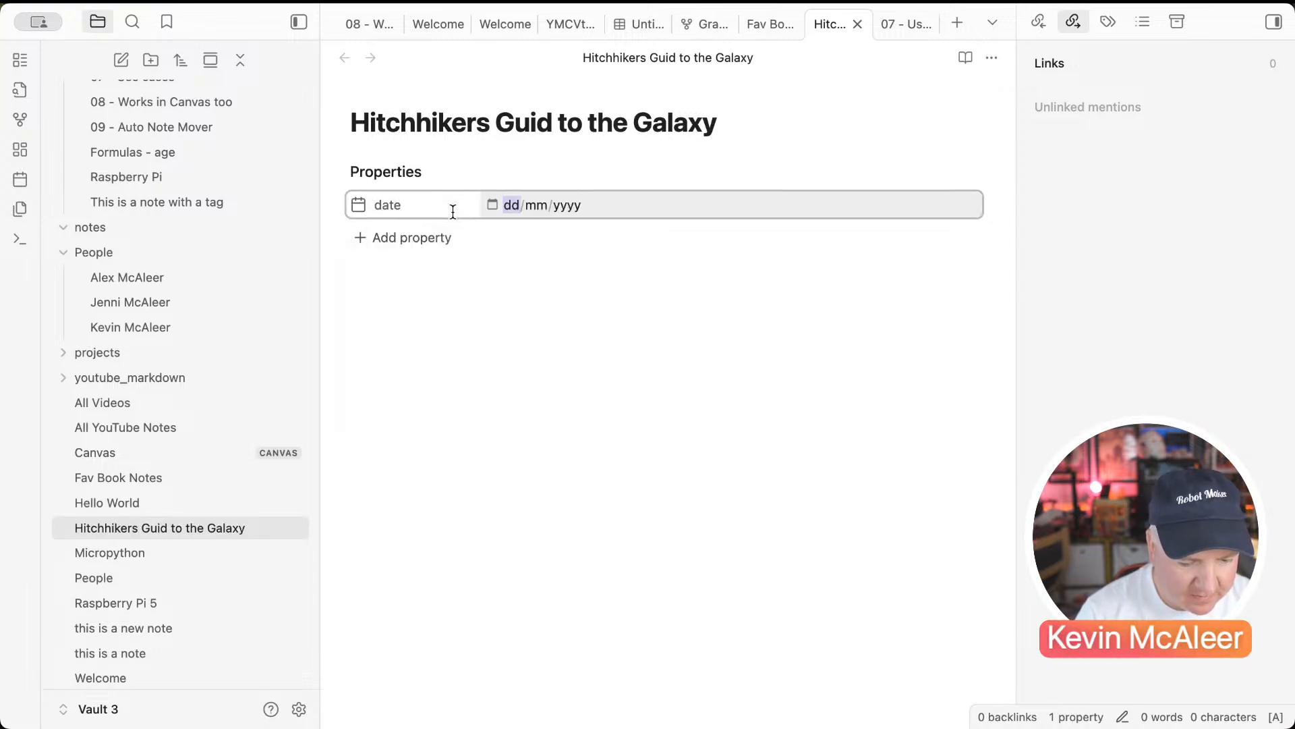
left_click(442, 277)
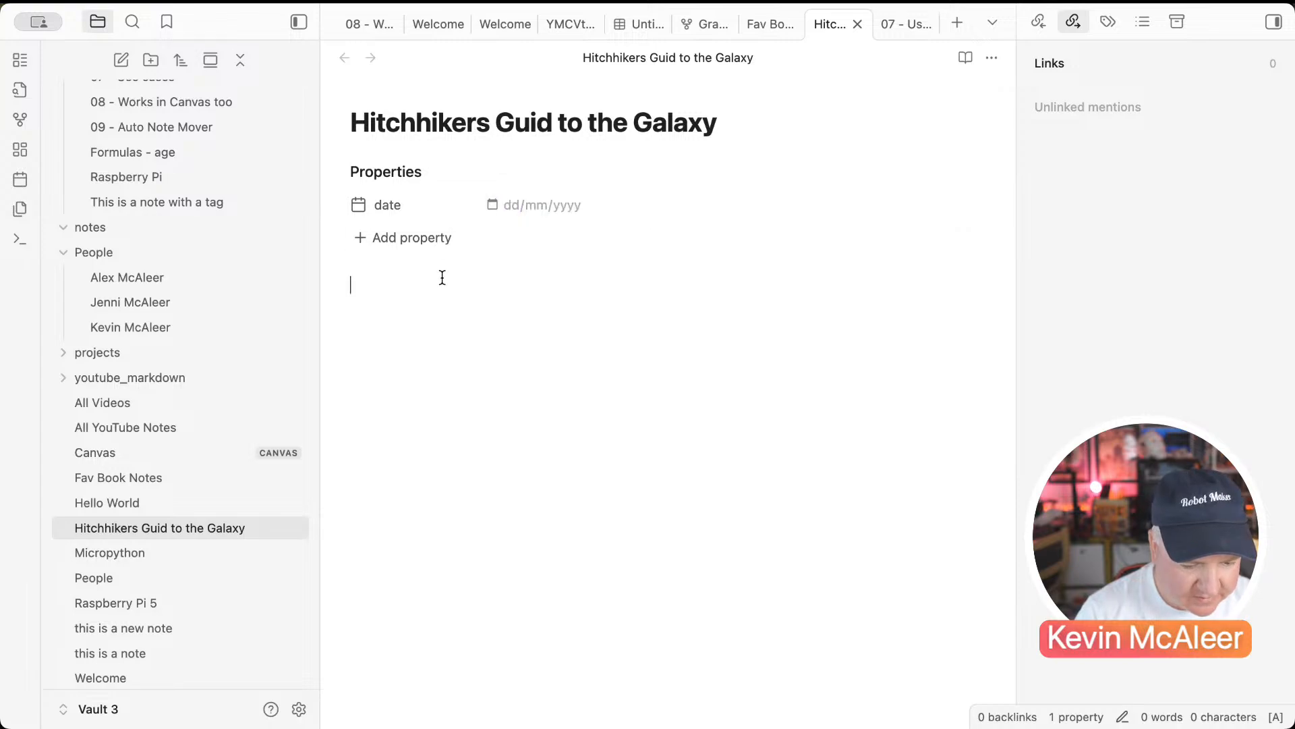
key("super+v")
key("super+v")
key("super+z")
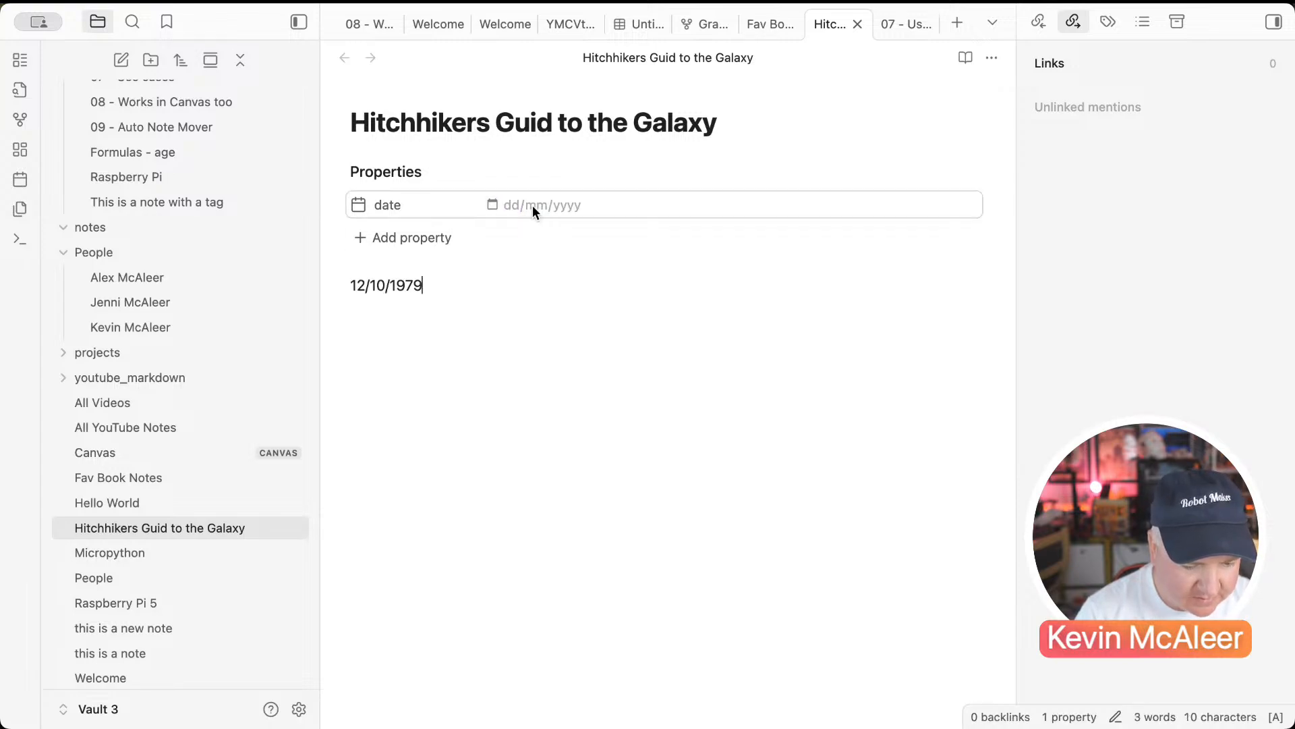
left_click(508, 204)
type("12/10/")
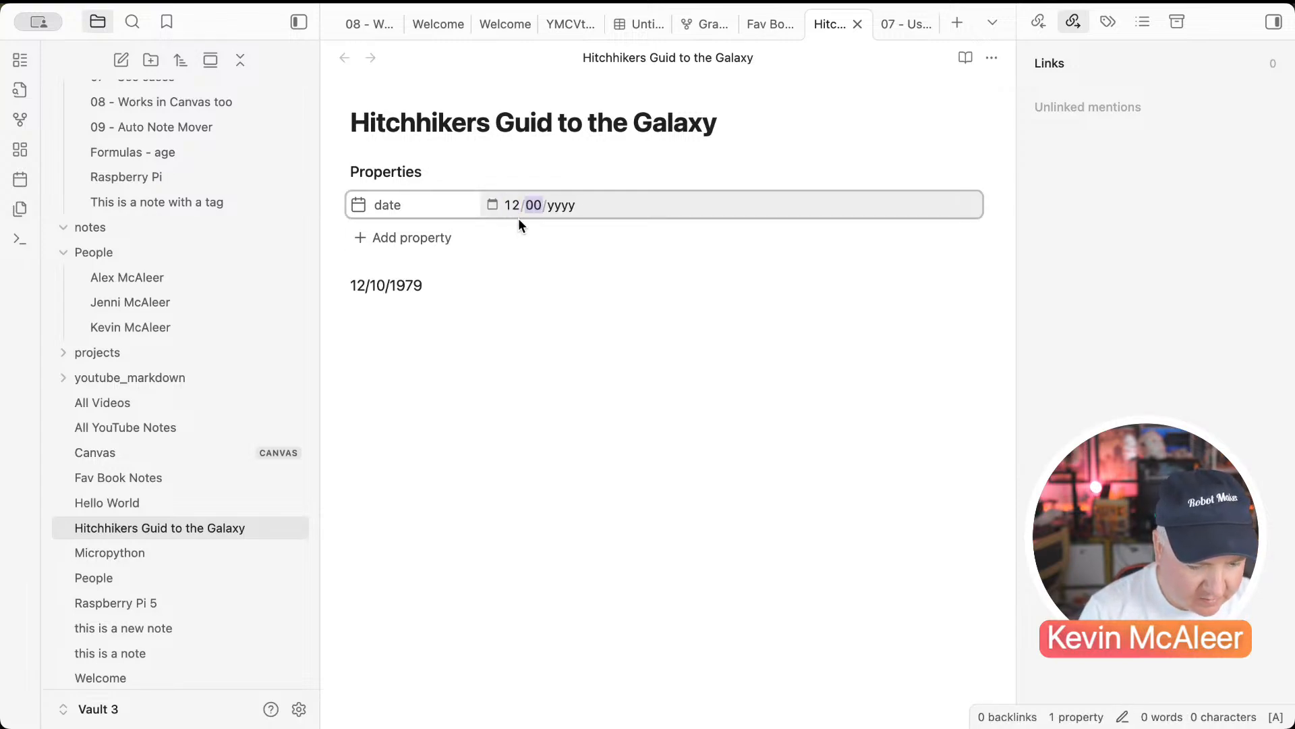
type("1979")
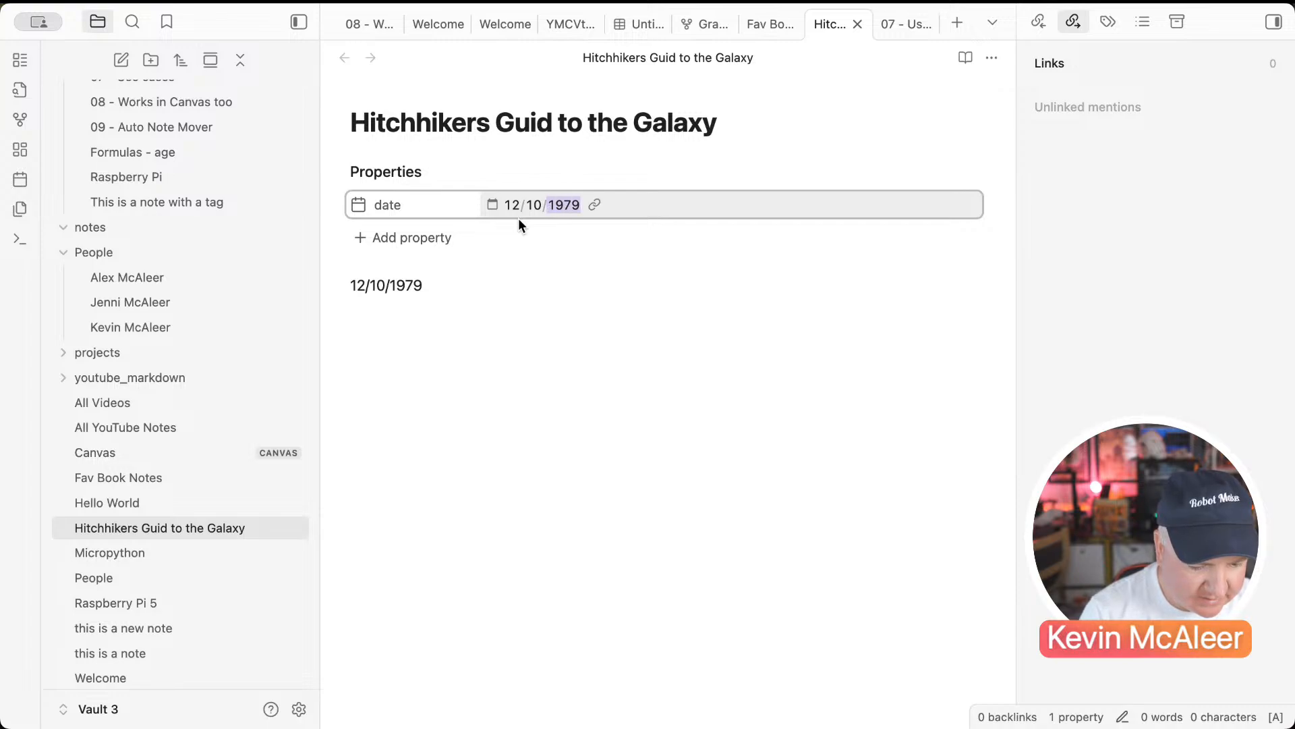
left_click_drag(439, 283, 301, 284)
key("BackSpace")
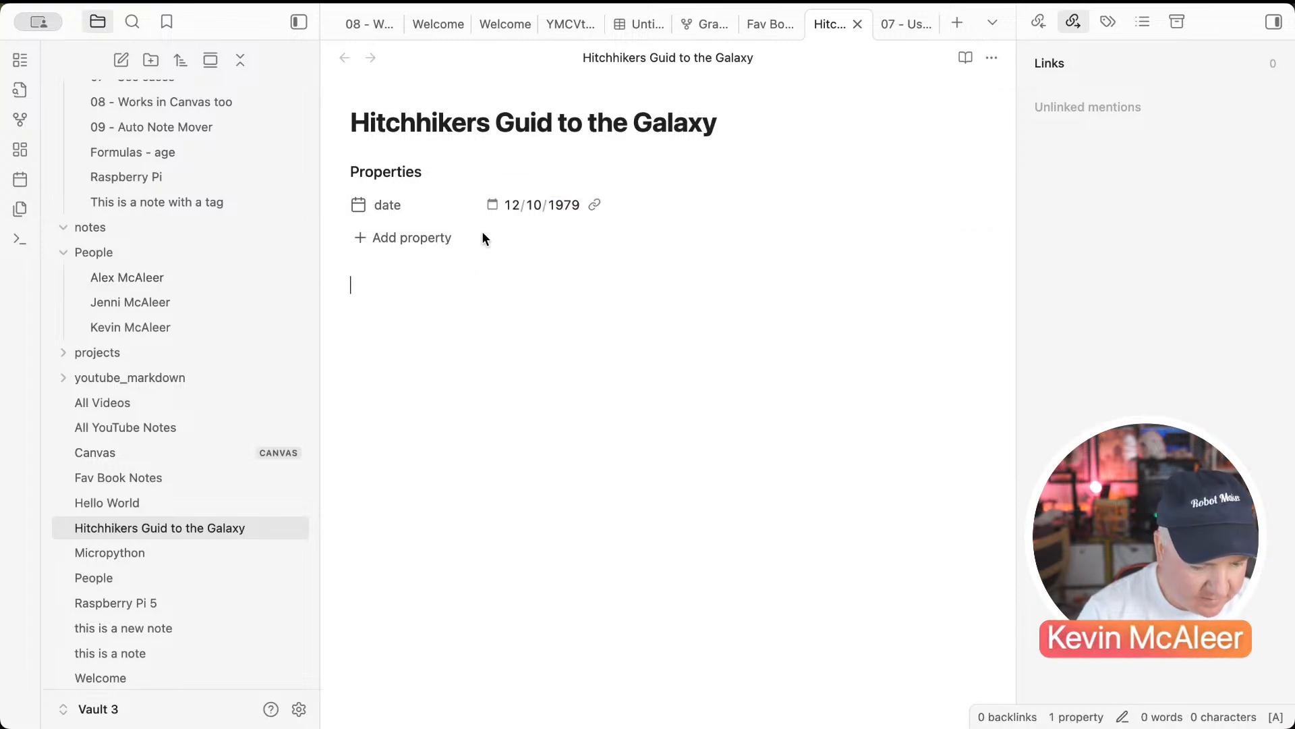
Step: Add an authors property with Douglas Adams
left_click(403, 239)
type("ai")
key("BackSpace")
key("BackSpace")
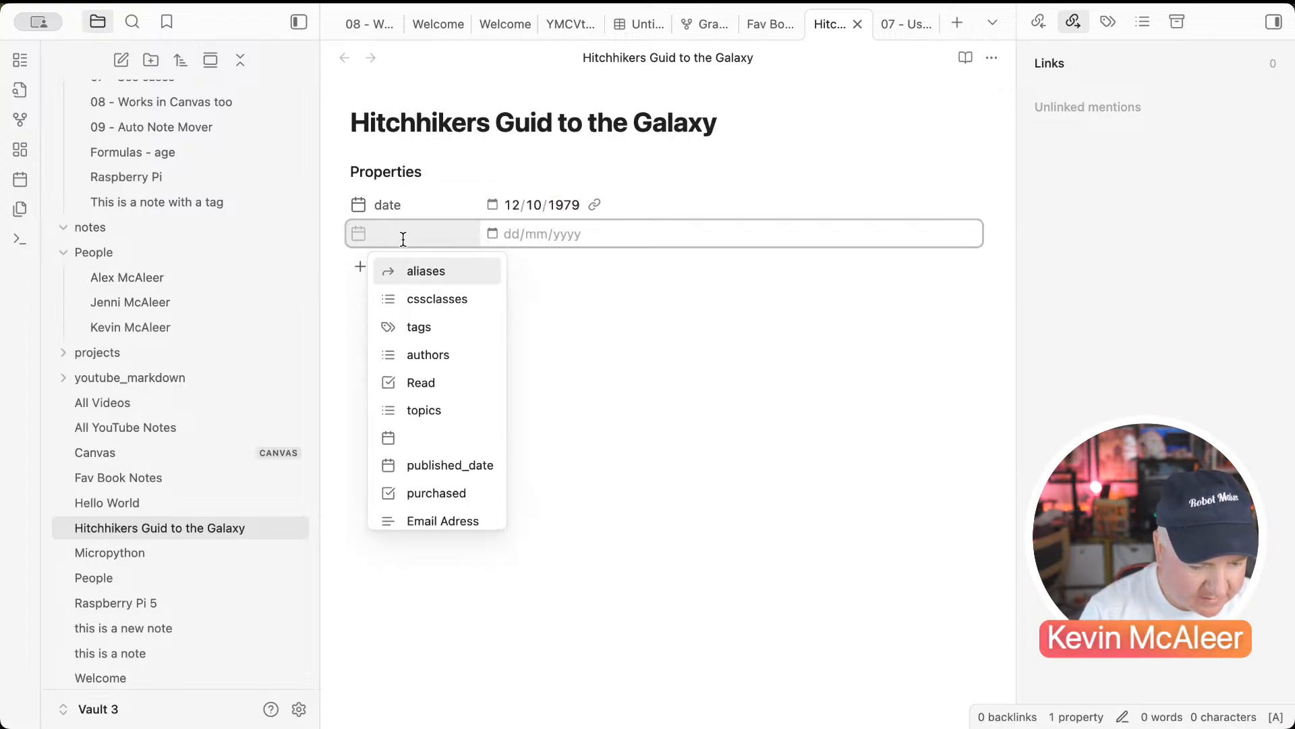
type("aut")
left_click(407, 272)
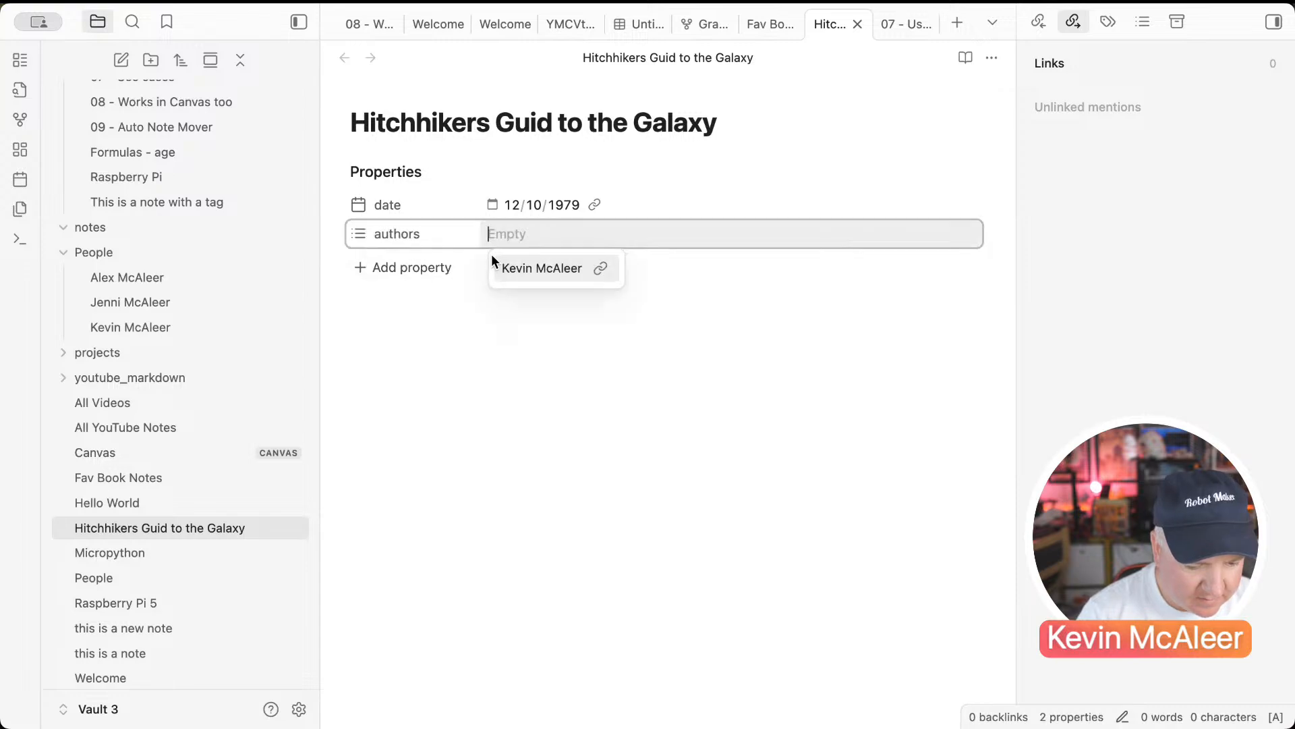
type("Douglas Adams")
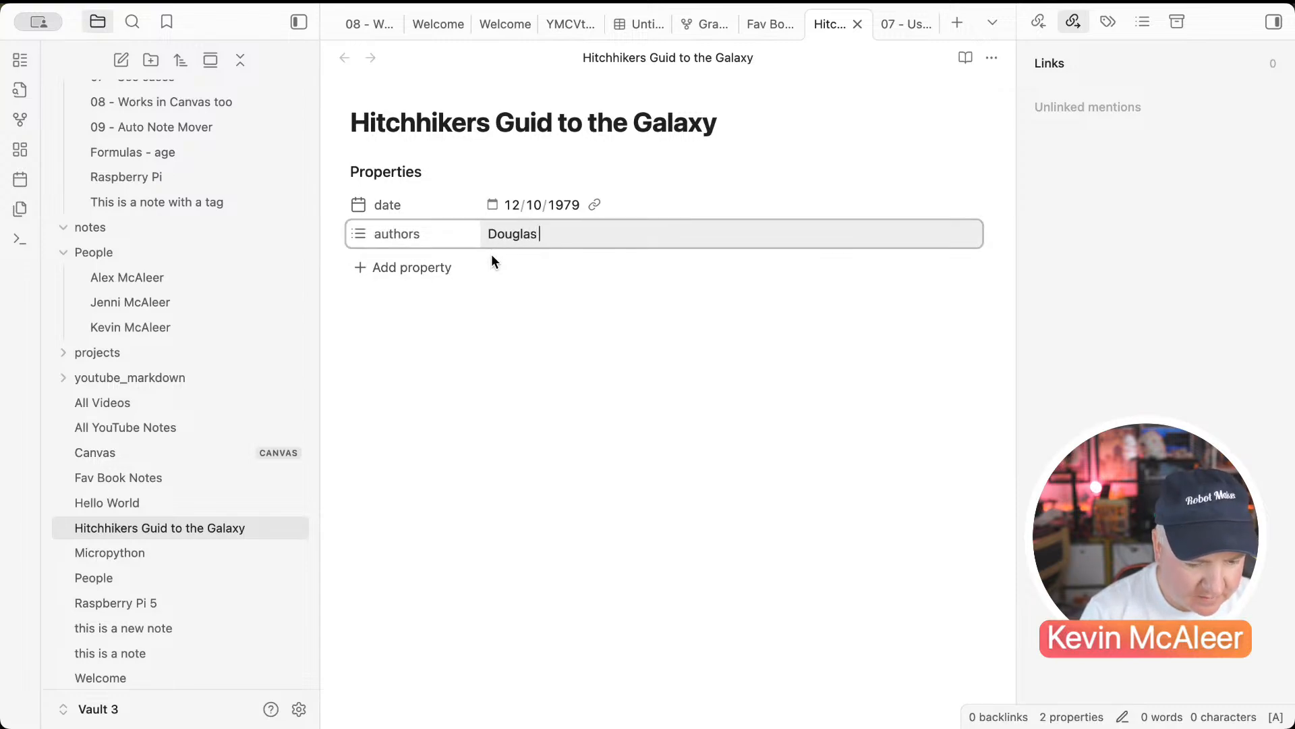
key("Return")
left_click(442, 317)
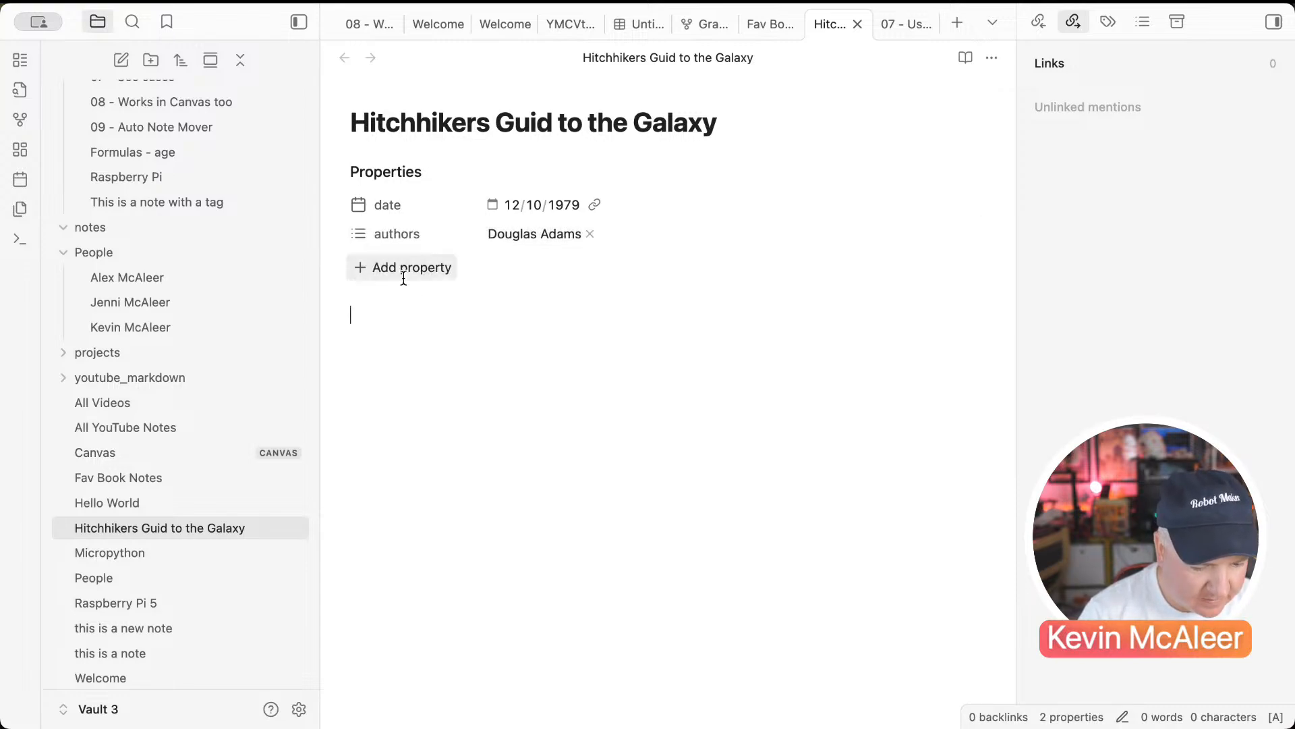
Step: Add a Rating property of 4 and a ticked Read checkbox property
left_click(400, 269)
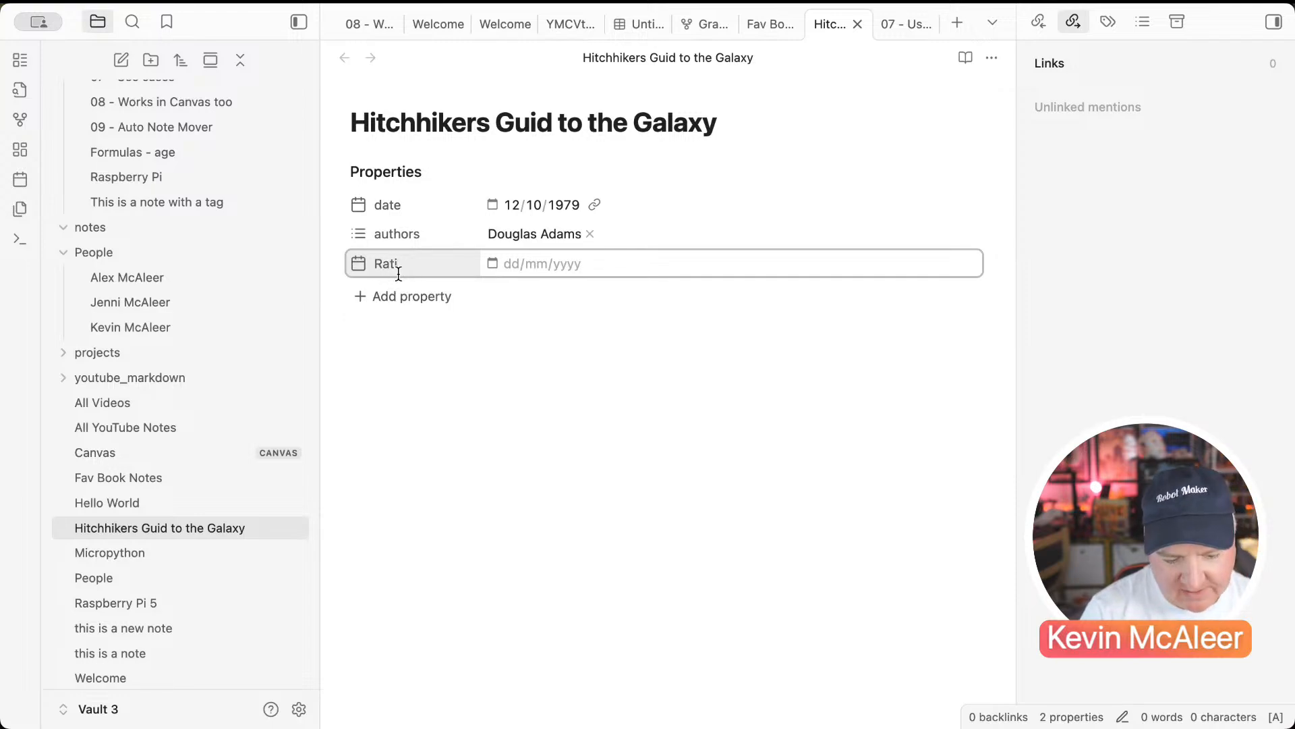
type("ng")
key("Return")
type("4")
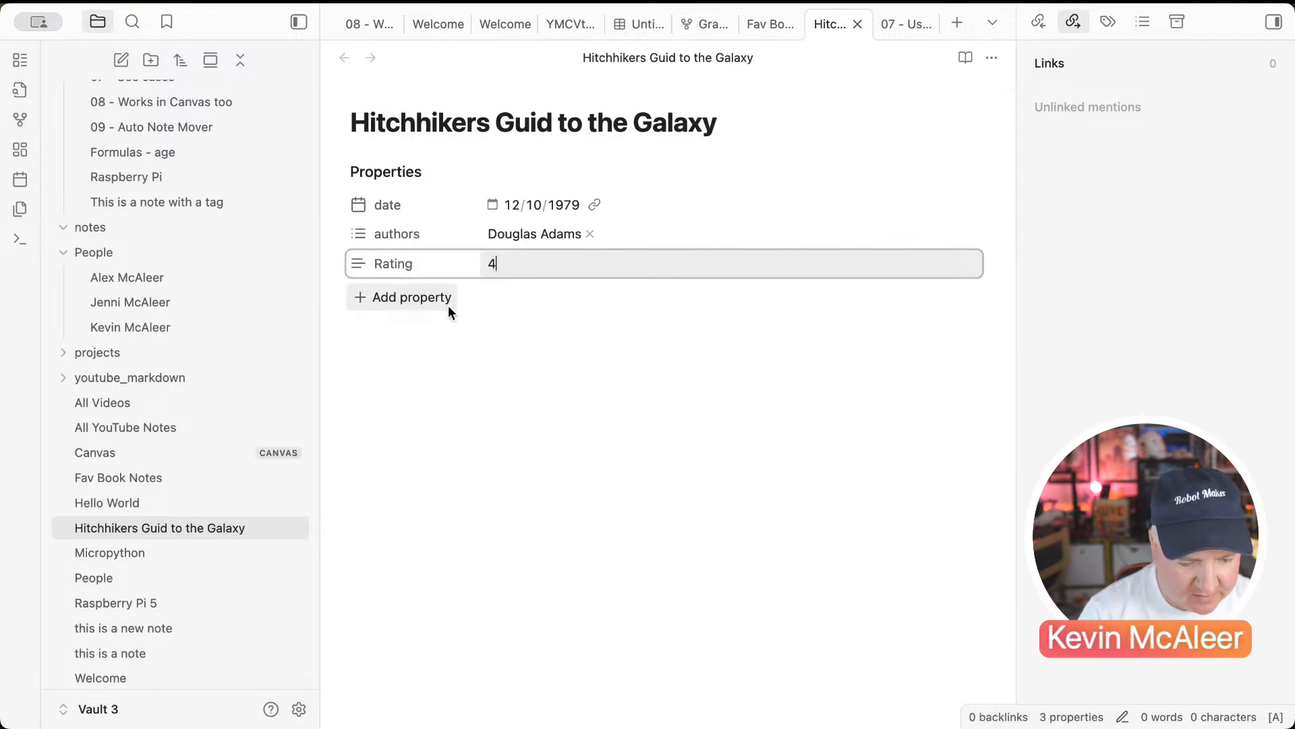
left_click(447, 302)
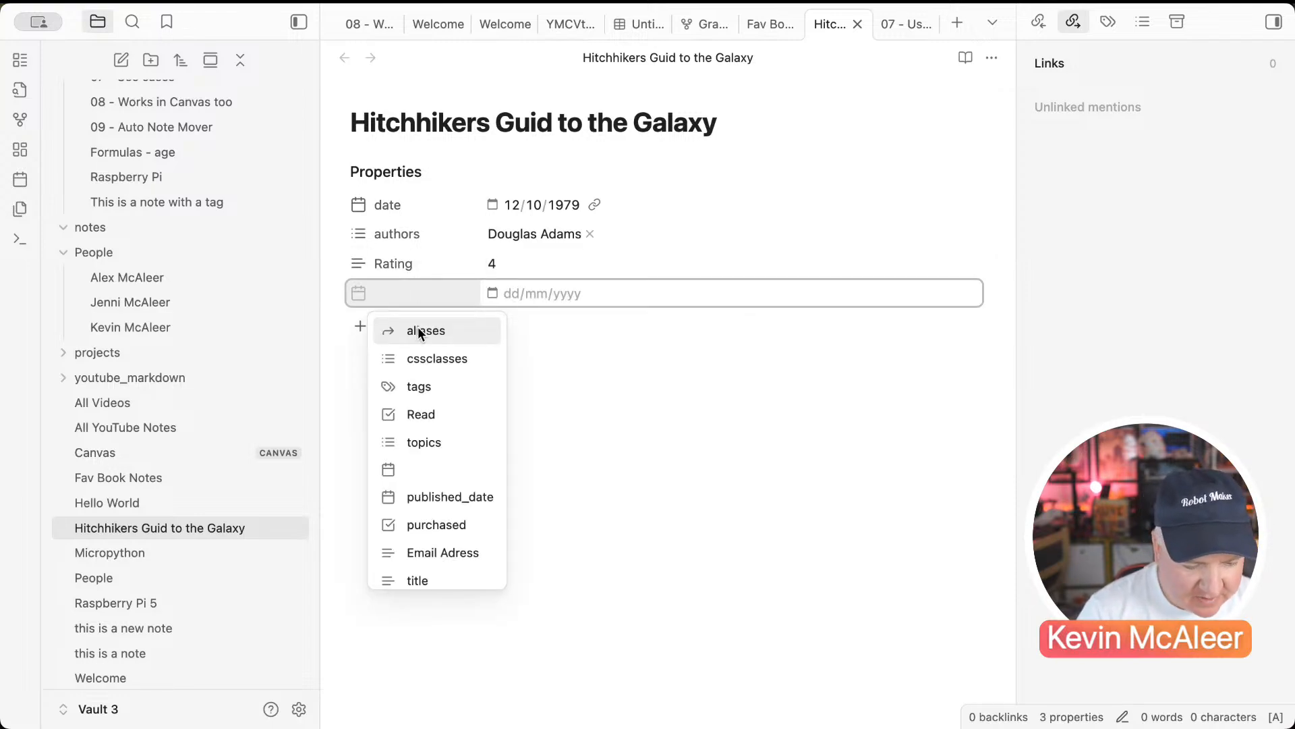
left_click(420, 413)
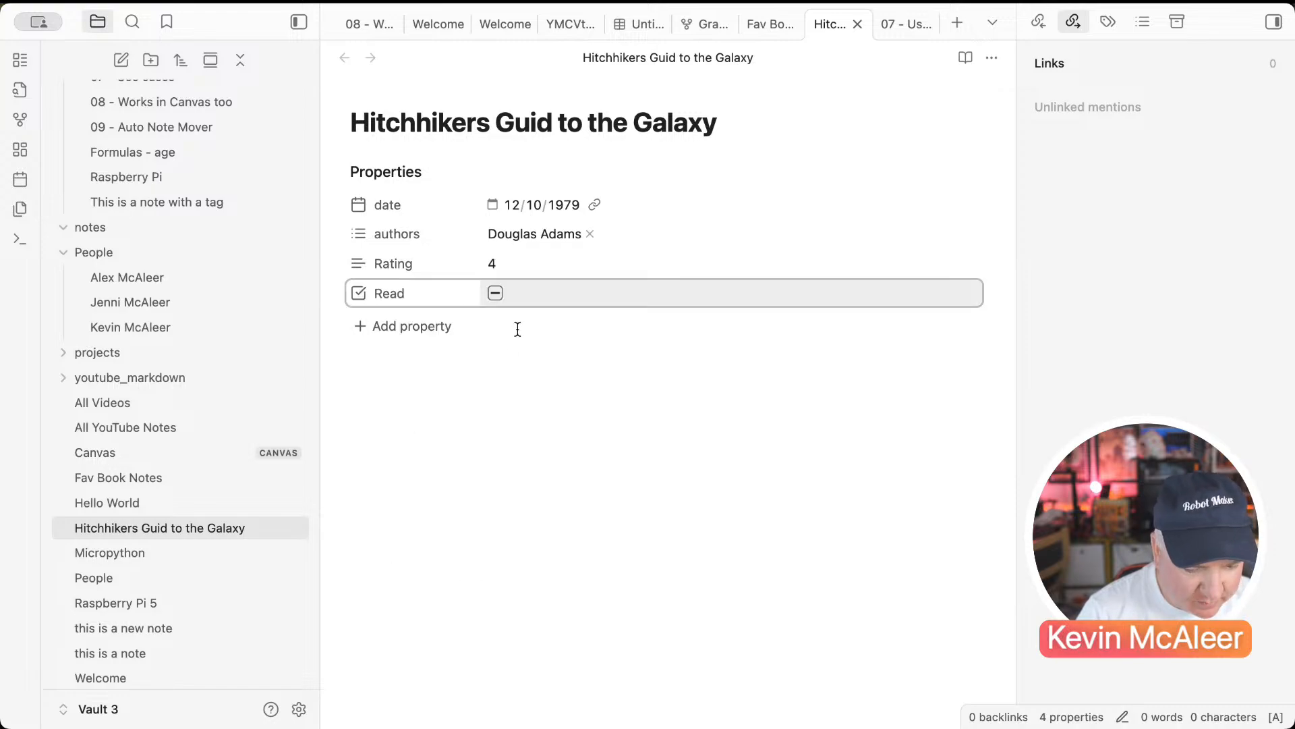
left_click(470, 388)
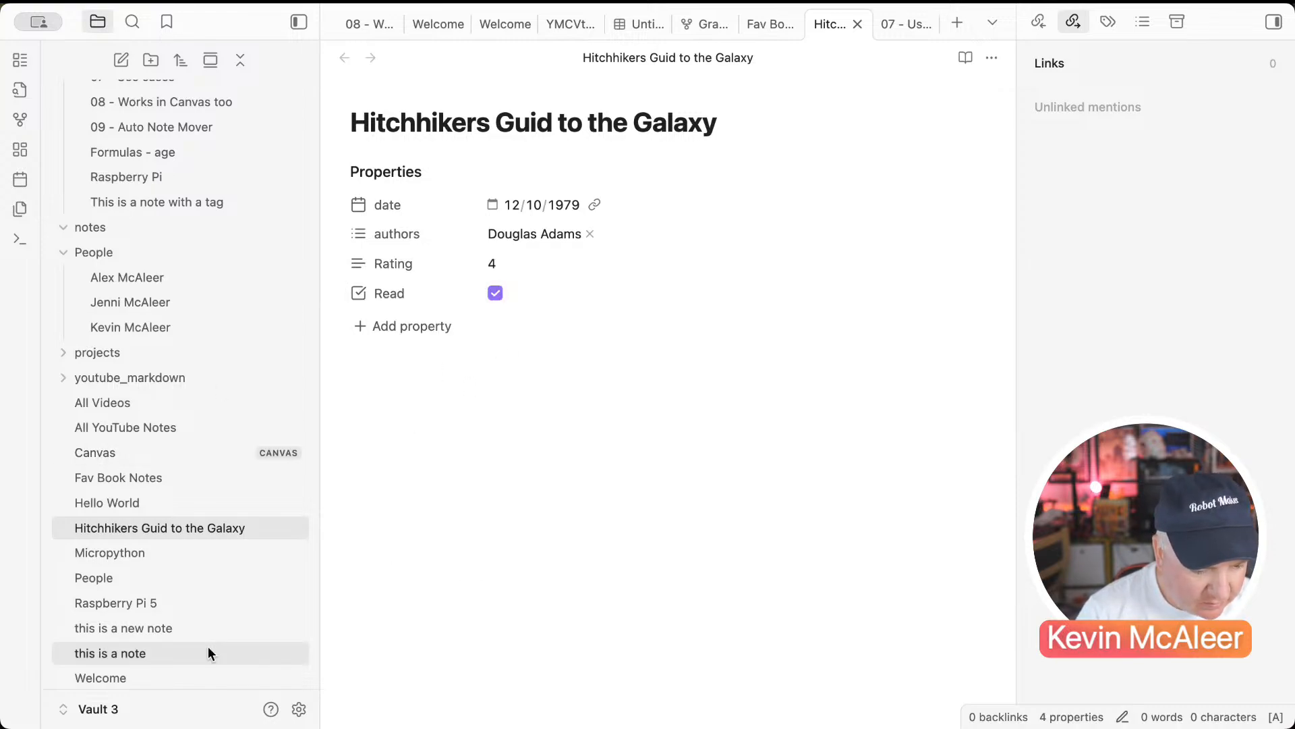
scroll(207, 646, "up", 5)
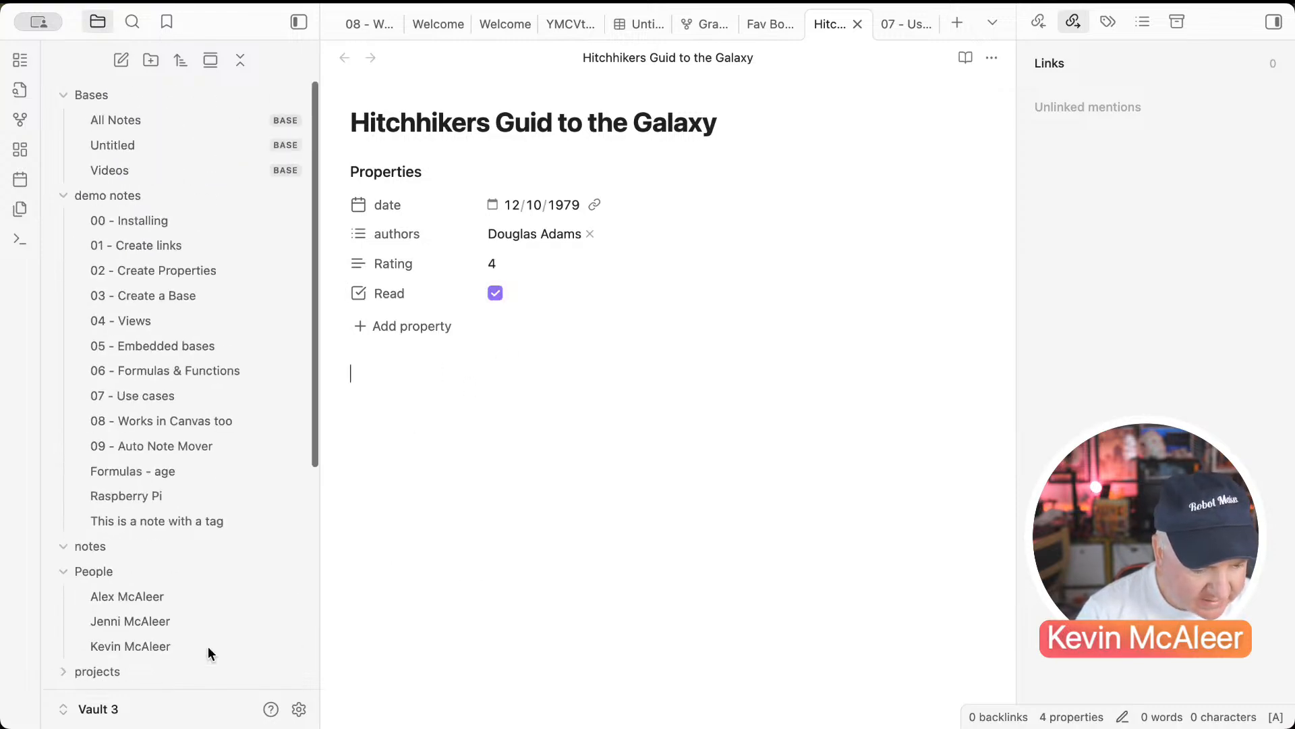
Step: Create a new base named Books in the Bases folder
left_click(173, 100)
left_click(173, 100)
right_click(173, 100)
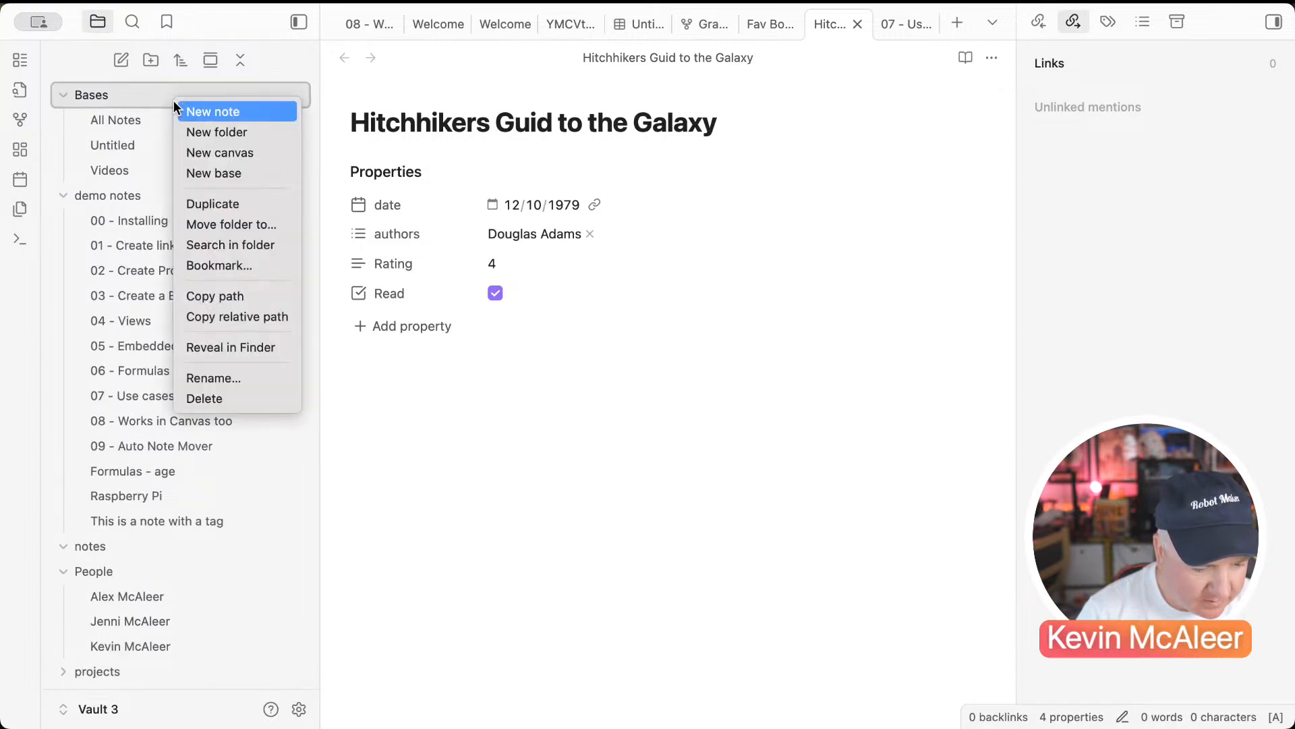
left_click(202, 175)
type("Books")
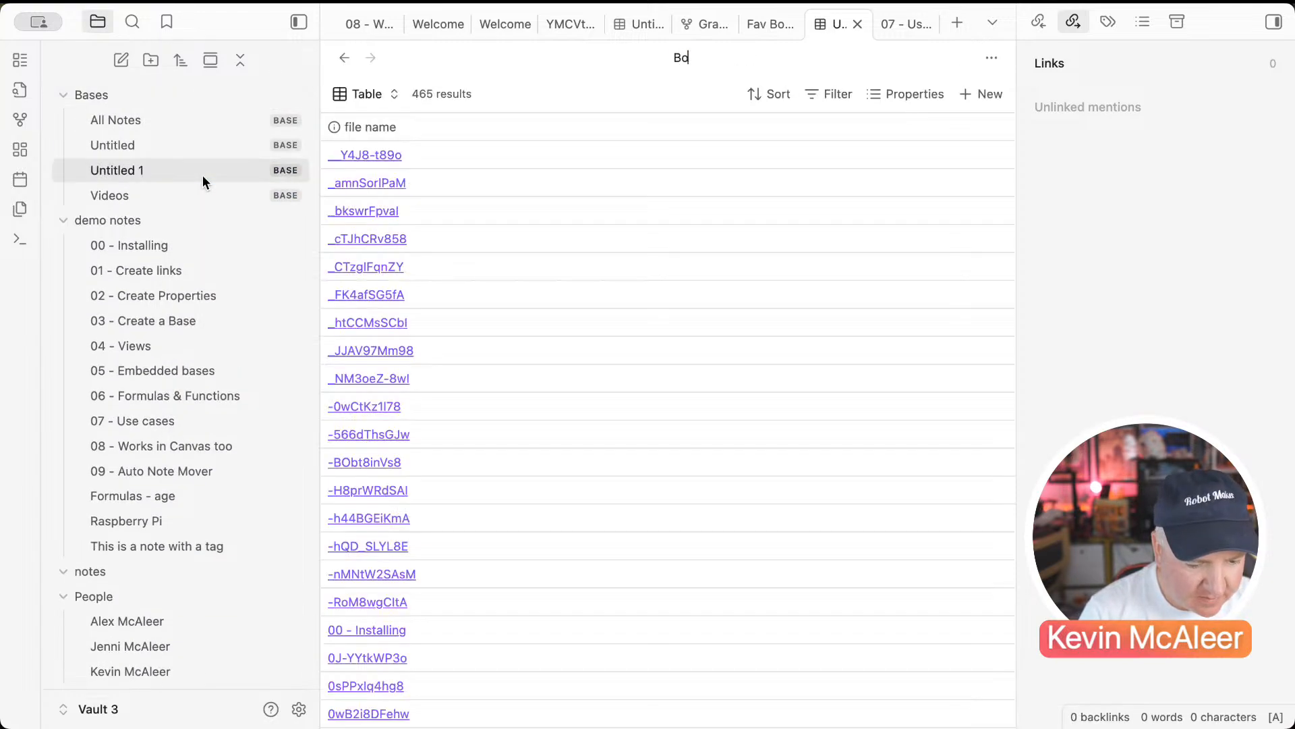
key("Return")
Step: Filter the Books base to files that have the tag Book
left_click(827, 99)
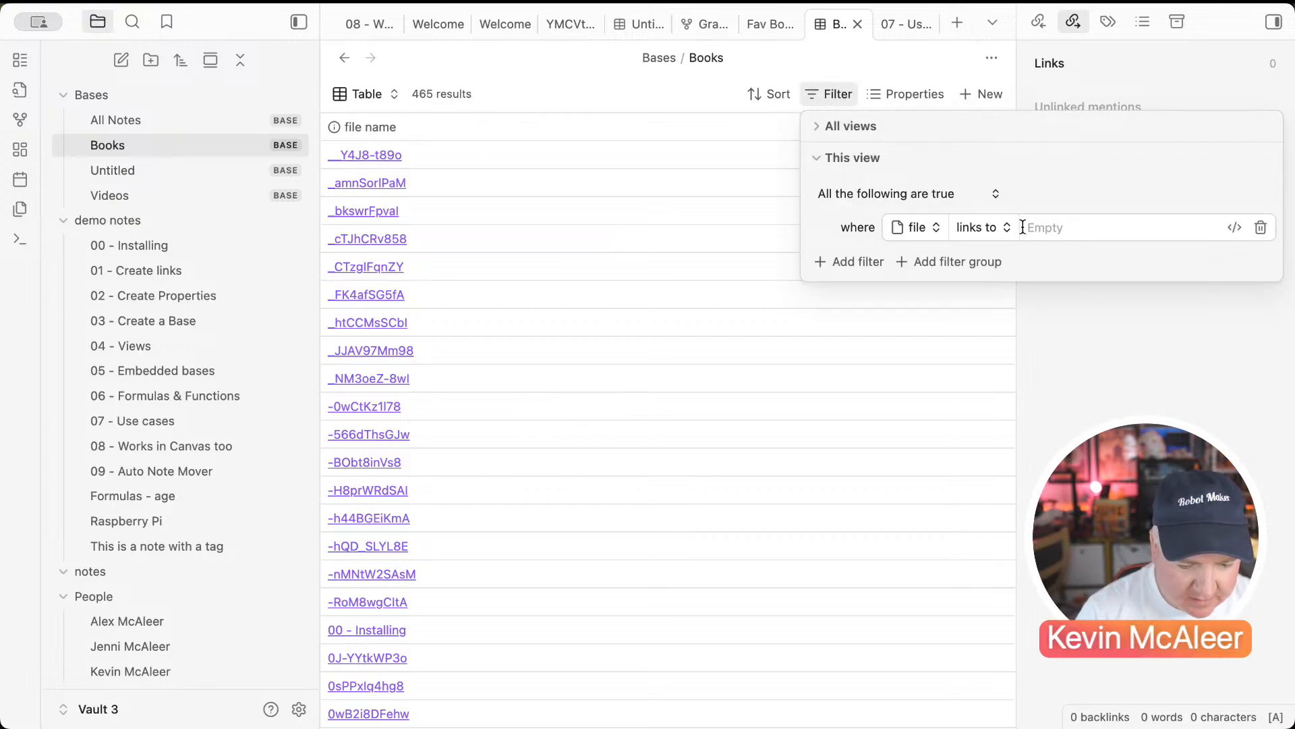
left_click(992, 227)
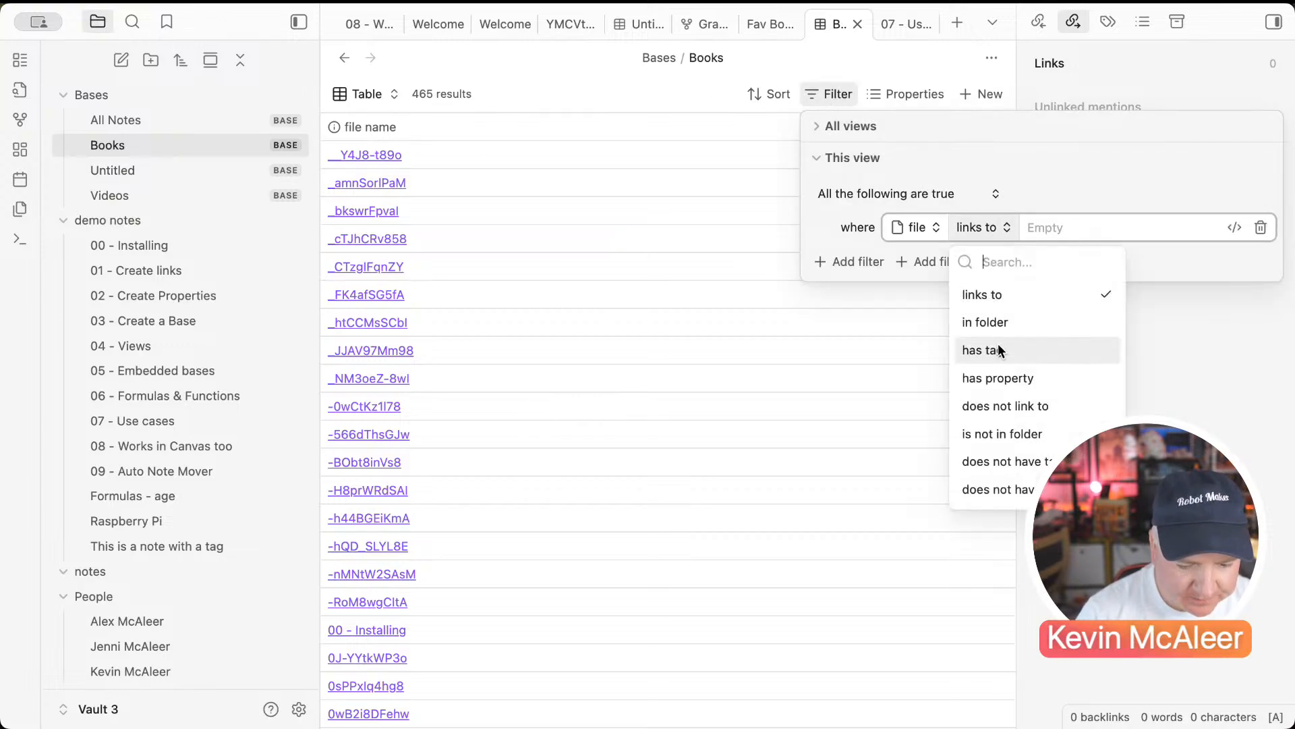
left_click(995, 347)
left_click(1048, 228)
type("Book")
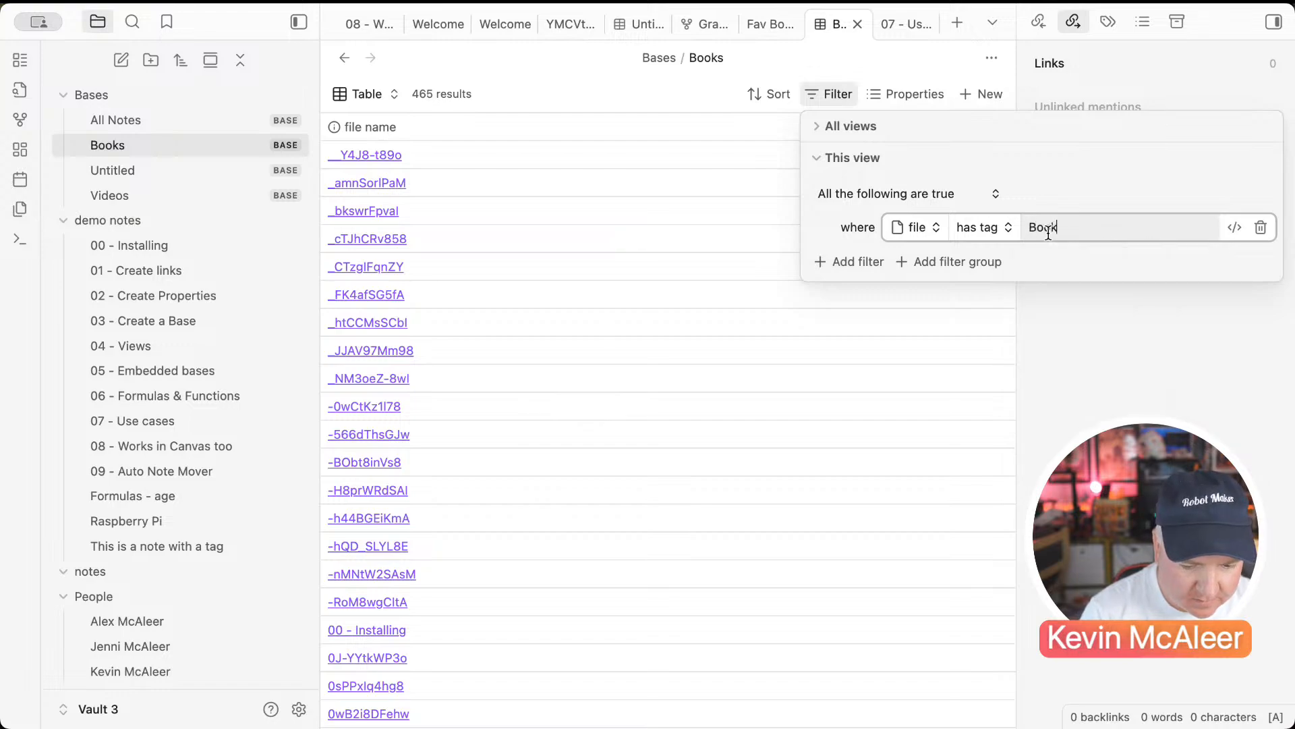
key("Return")
key("Escape")
key("Escape")
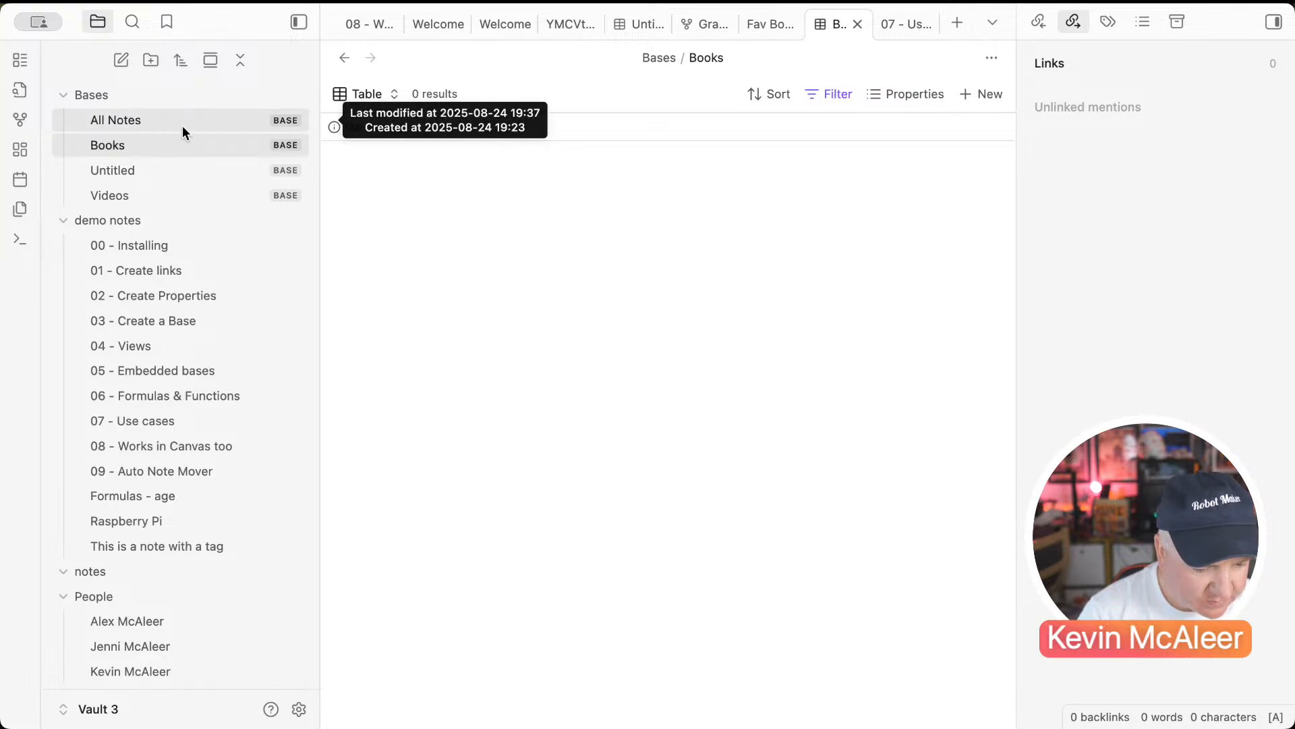
Step: Create a new base named Authors in the Bases folder
right_click(163, 105)
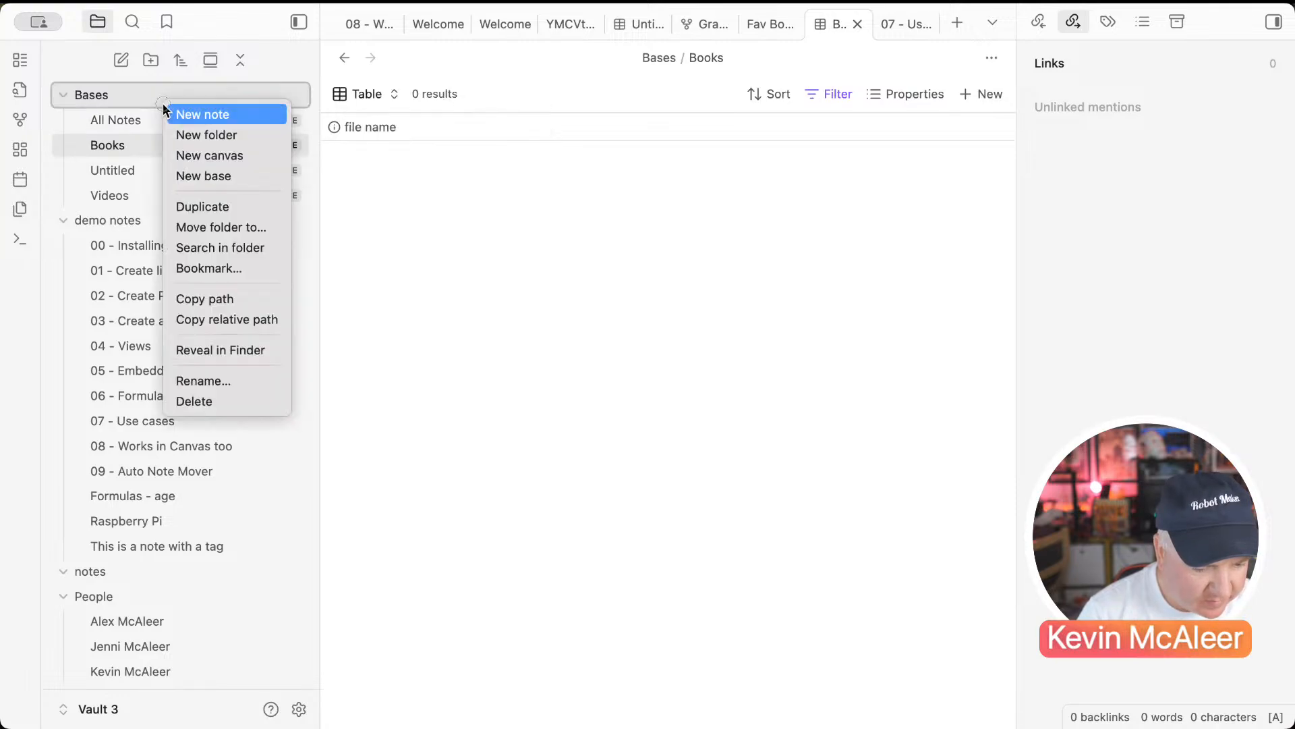
left_click(184, 179)
type("Authors")
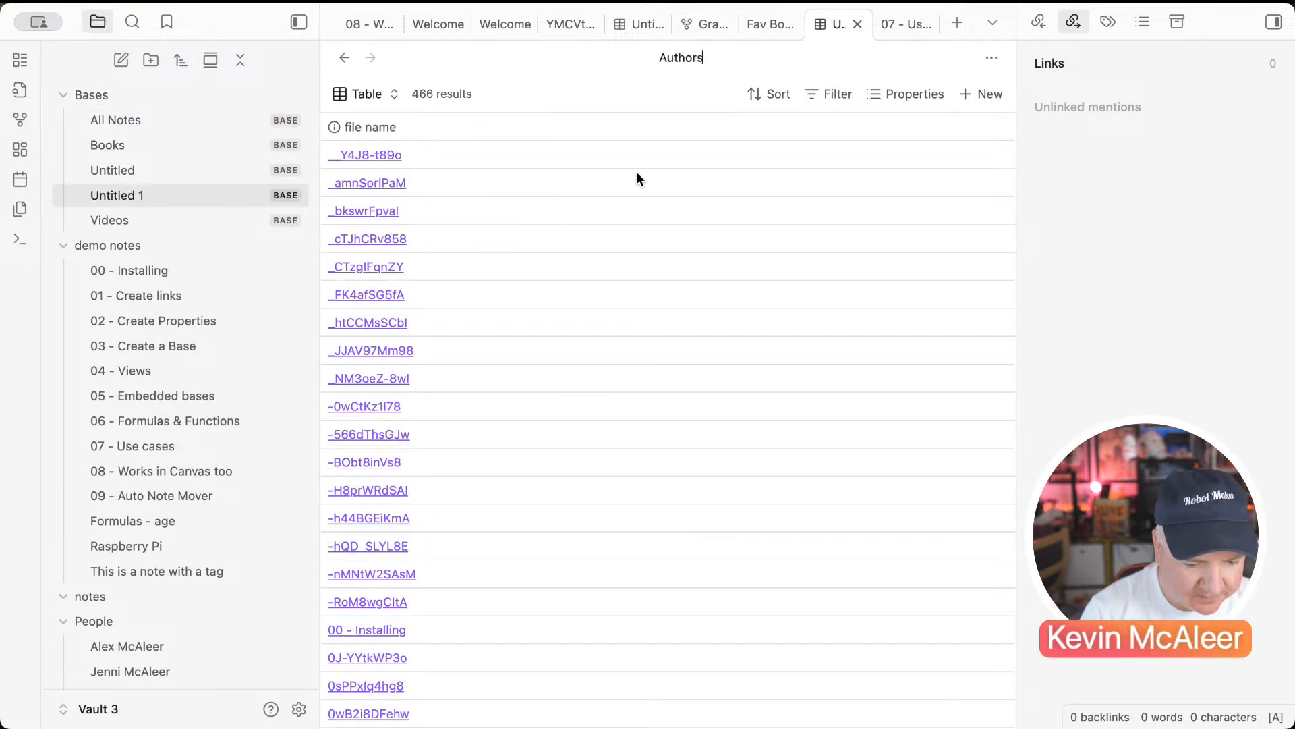
Step: Filter the Authors base to notes whose authors property is not empty
left_click(837, 95)
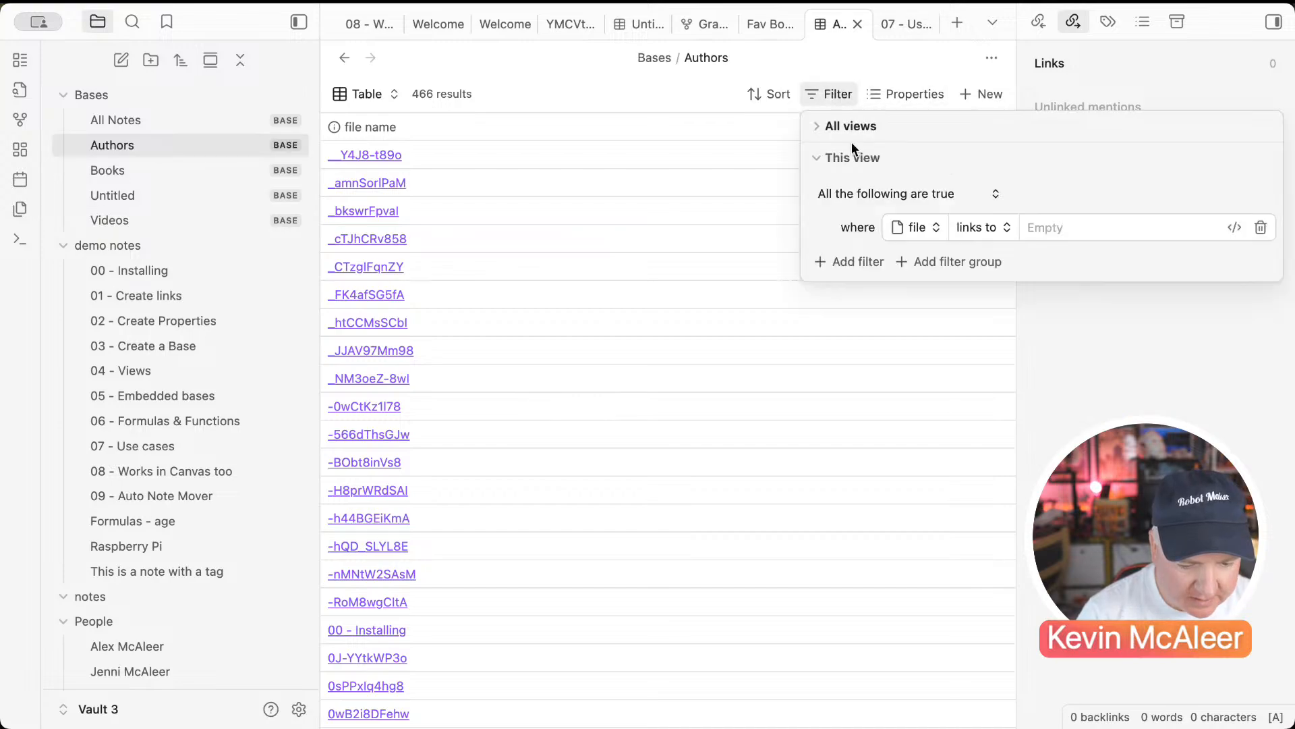
left_click(956, 227)
left_click(975, 348)
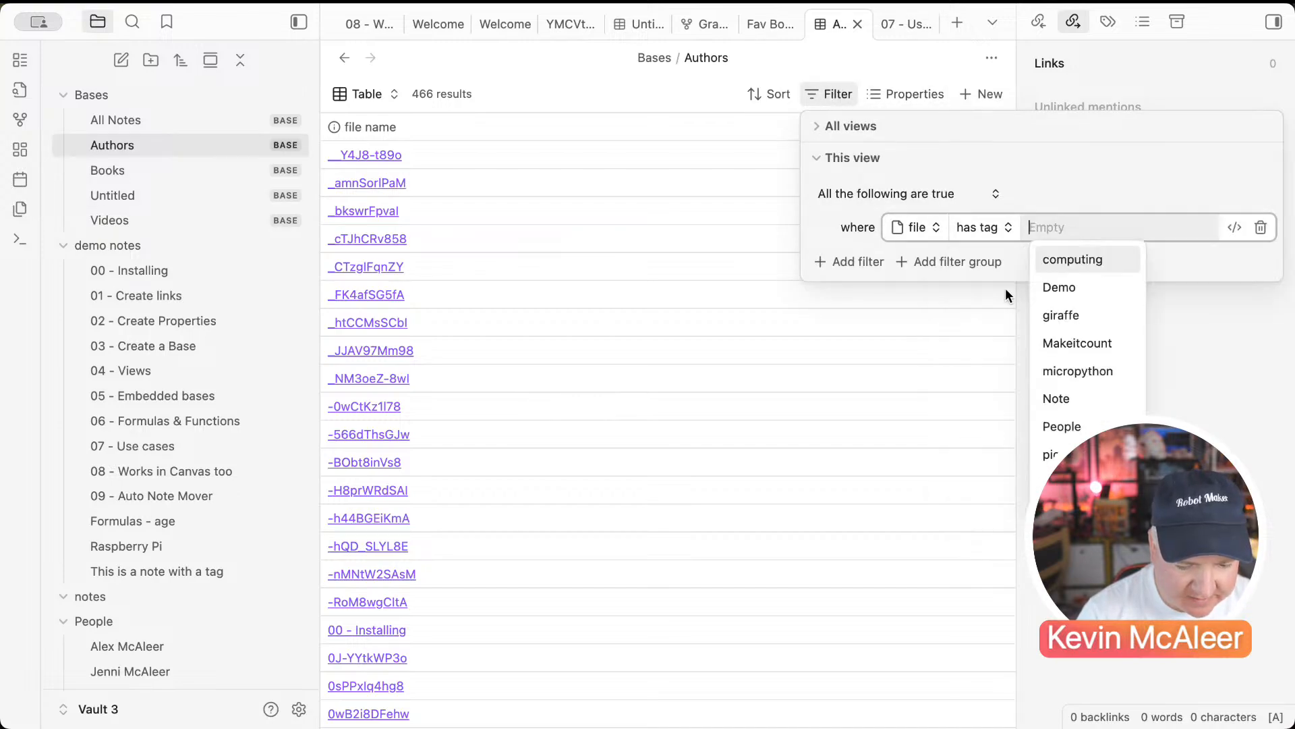
type("a")
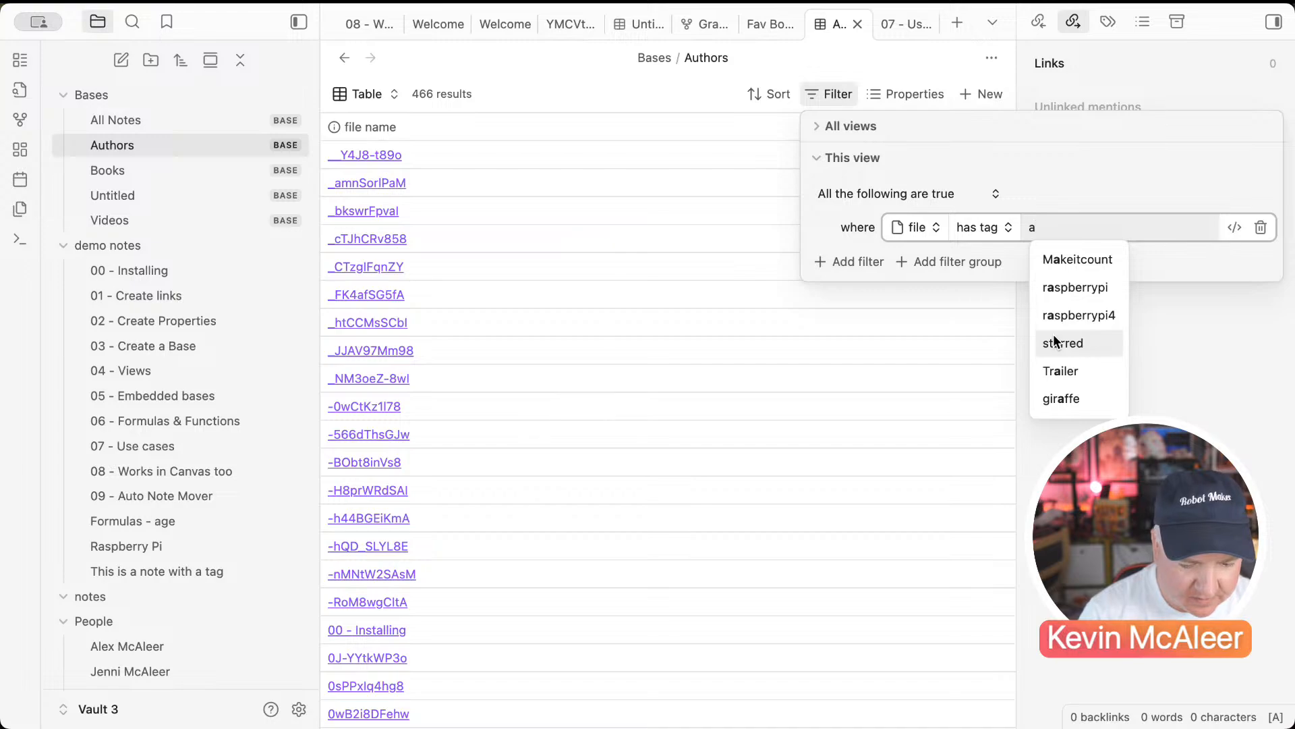
type("uthor")
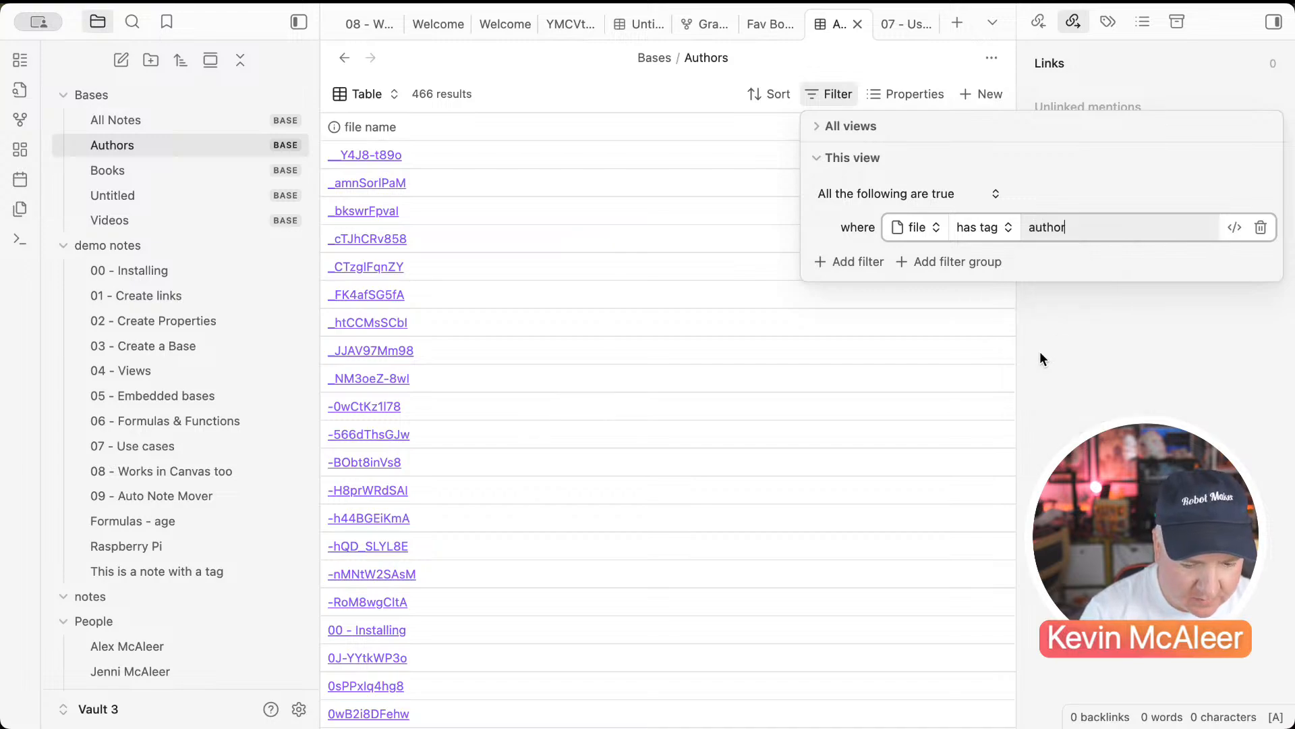
left_click(925, 228)
type("a")
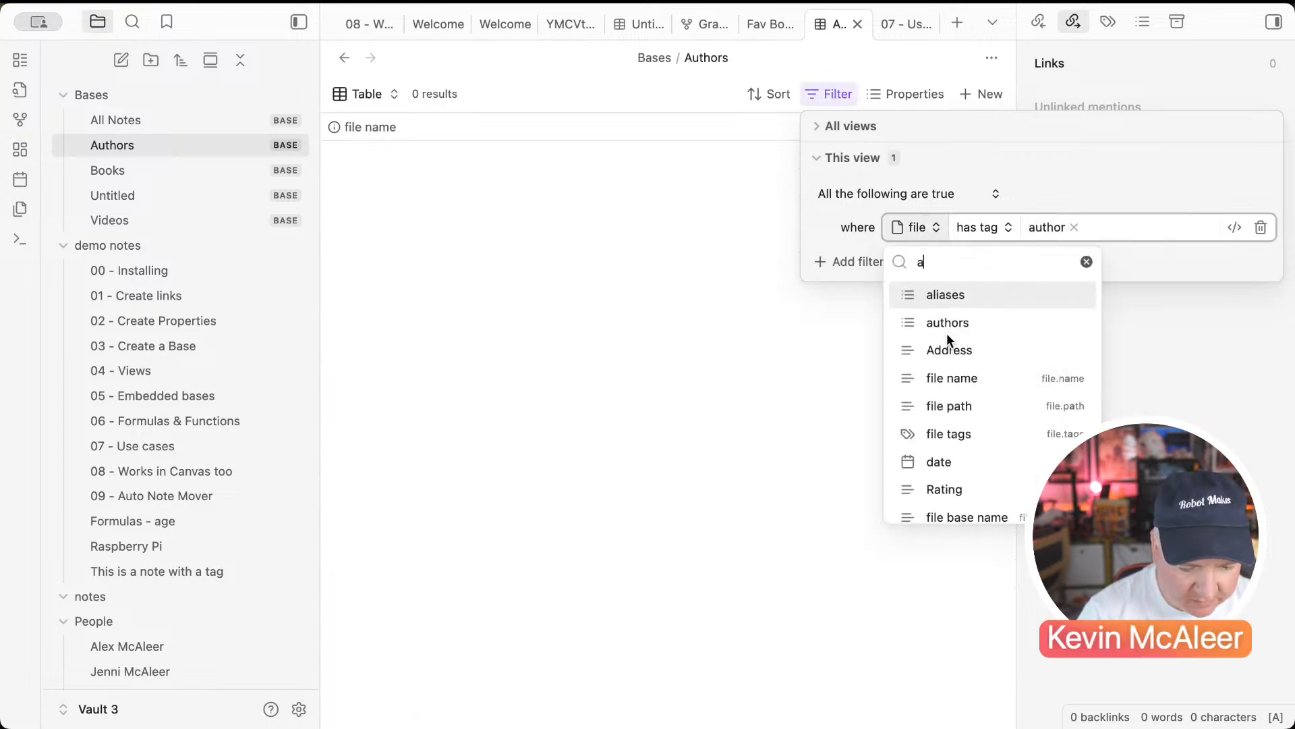
left_click(940, 327)
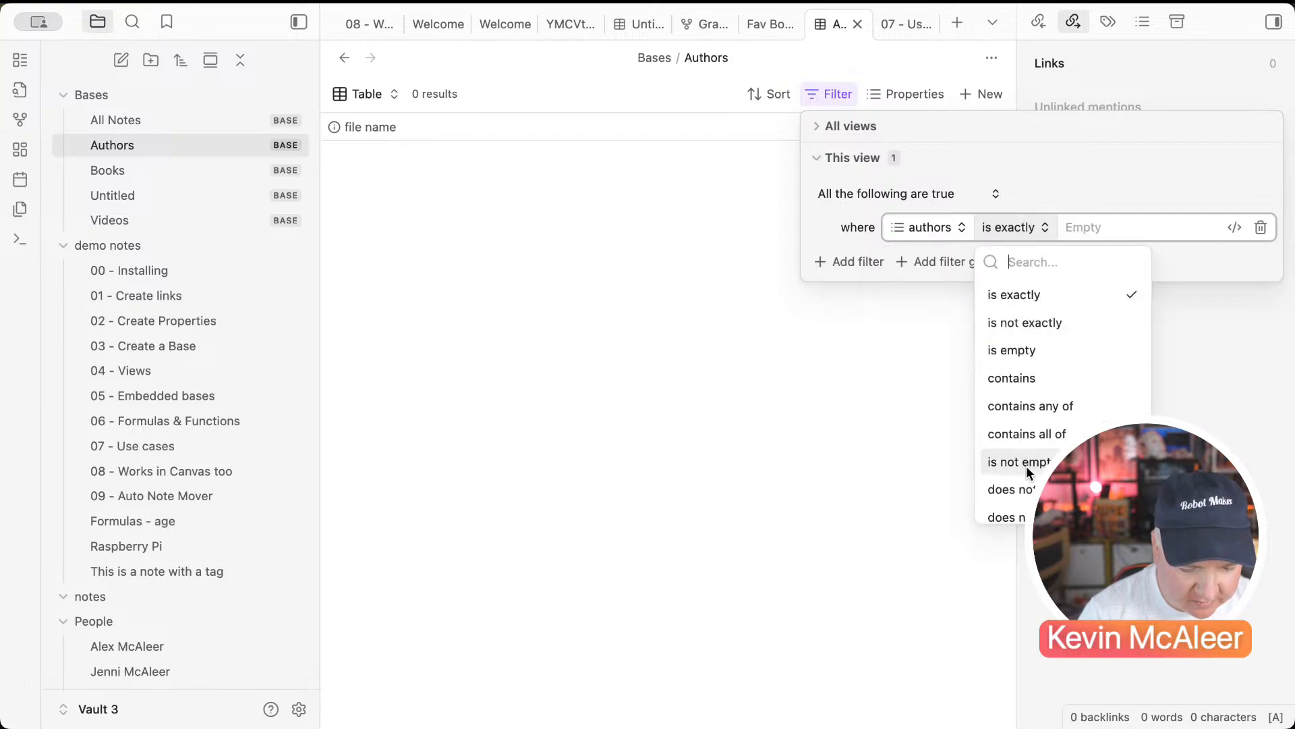
scroll(1026, 466, "down", 1)
left_click(1015, 421)
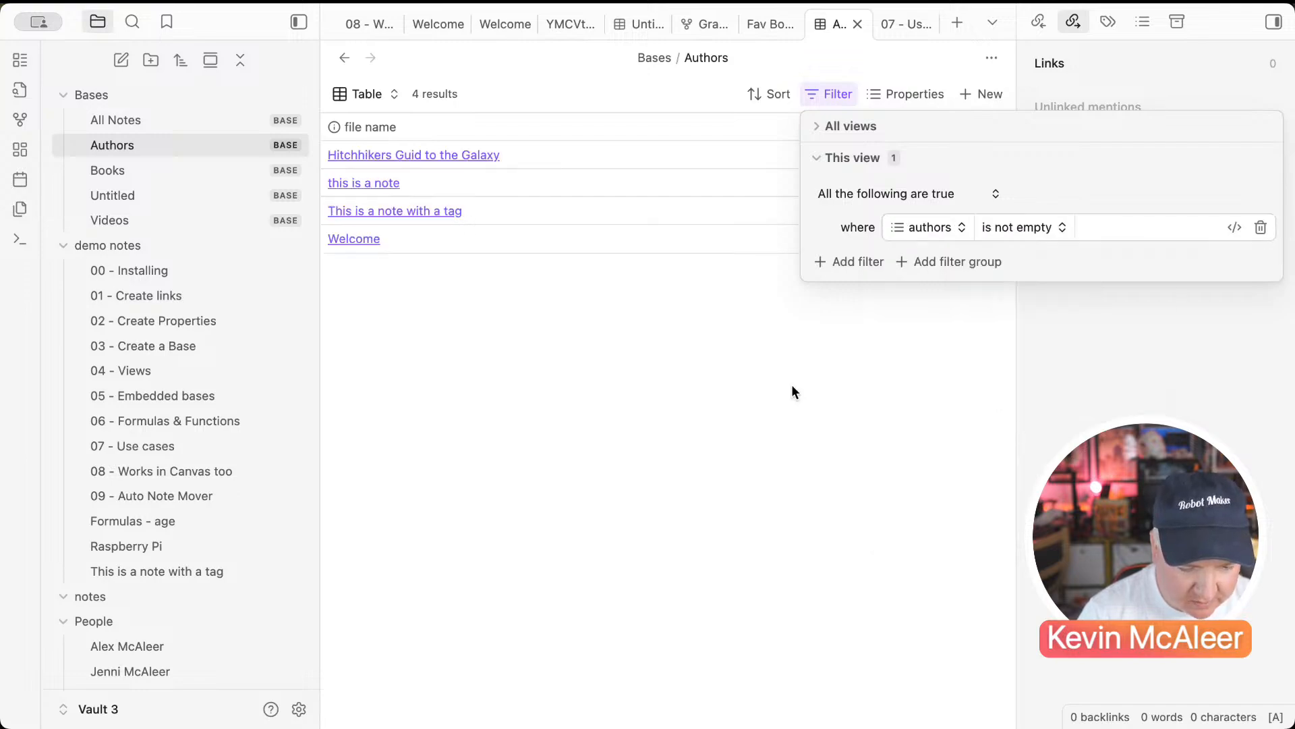
left_click(620, 261)
Step: Show the authors property as a column and move it before file name
left_click(812, 123)
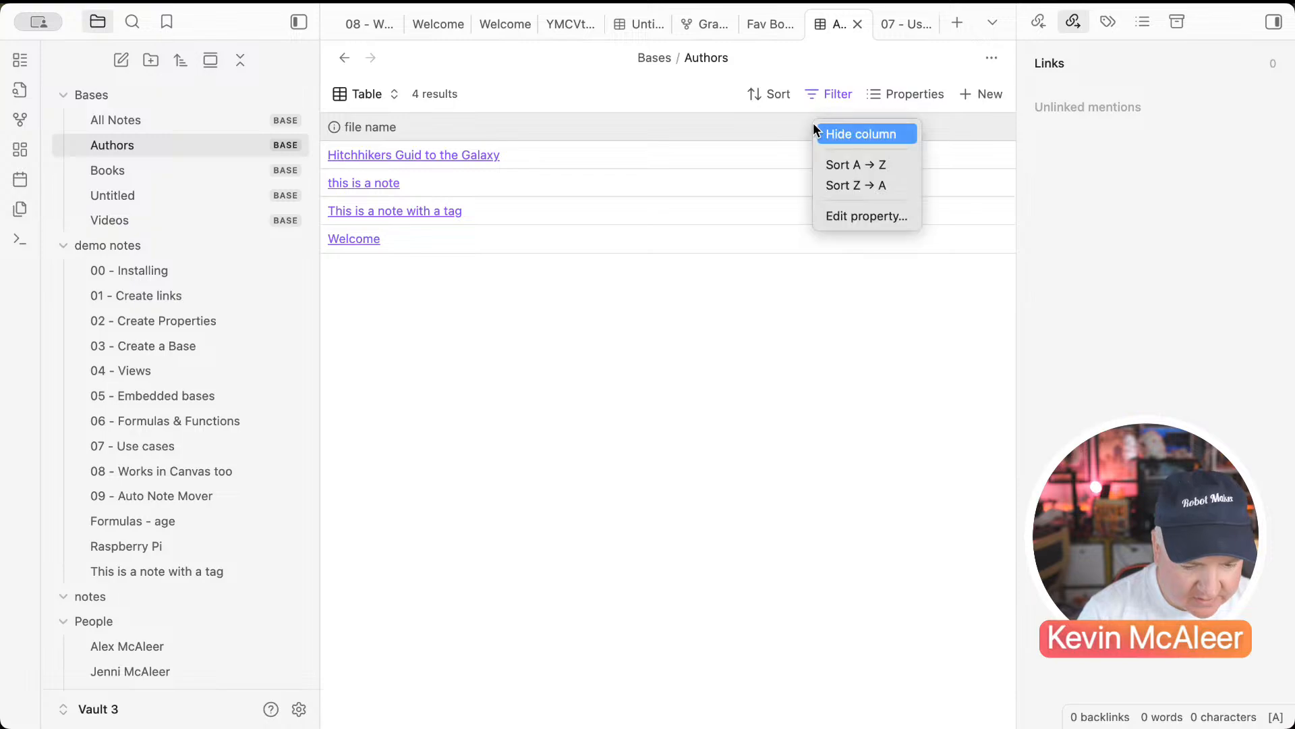
left_click(908, 94)
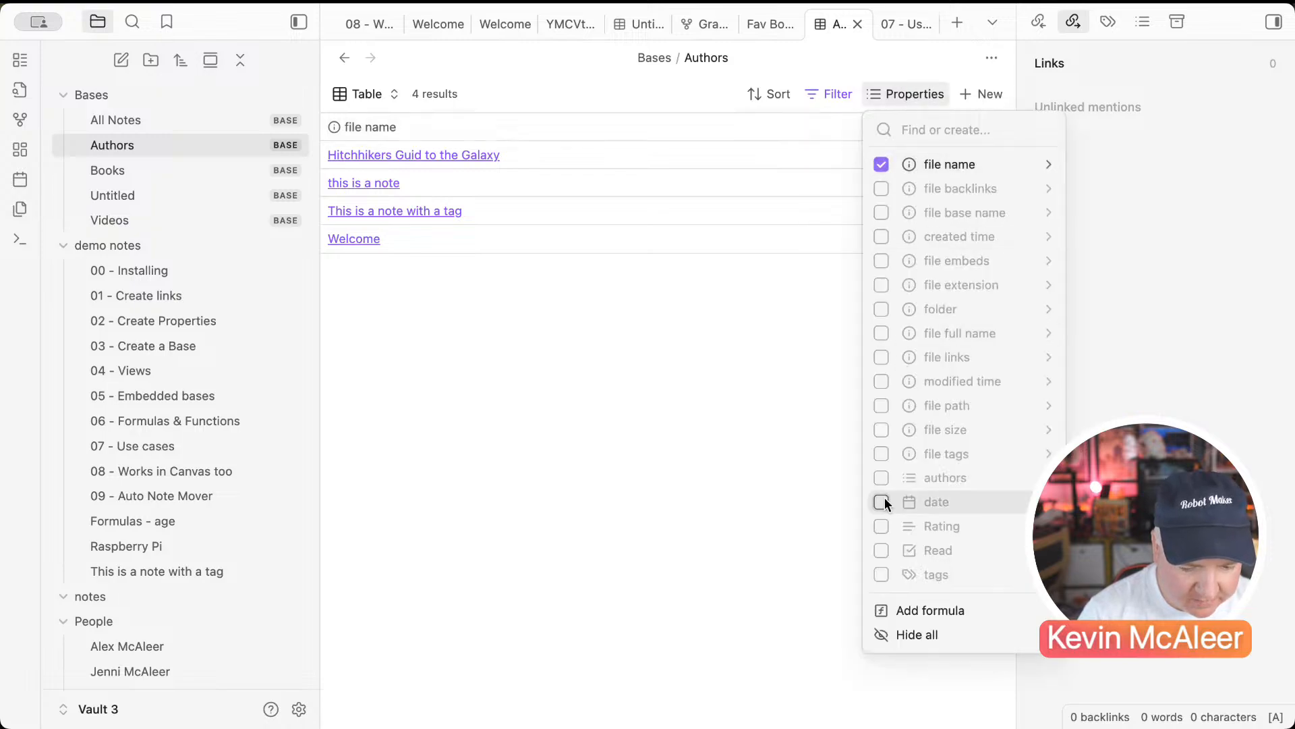
left_click(880, 478)
left_click(759, 410)
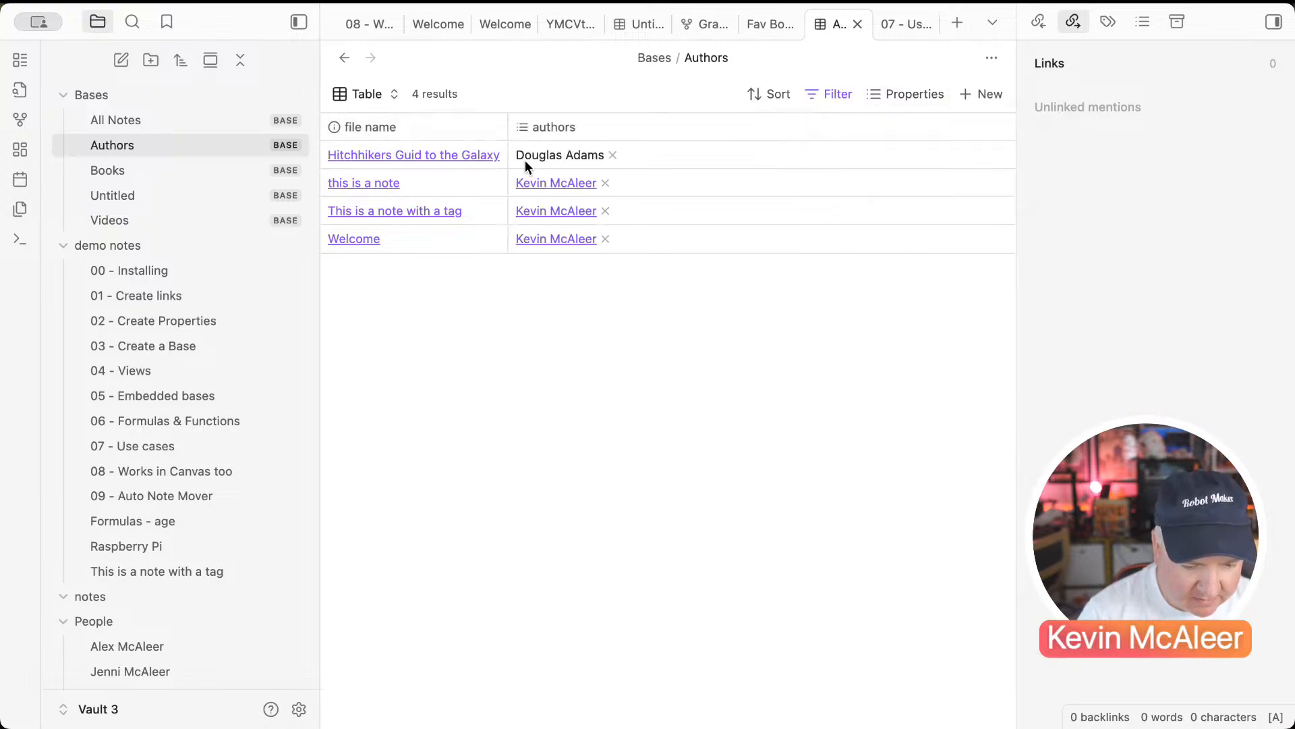
left_click_drag(548, 127, 374, 127)
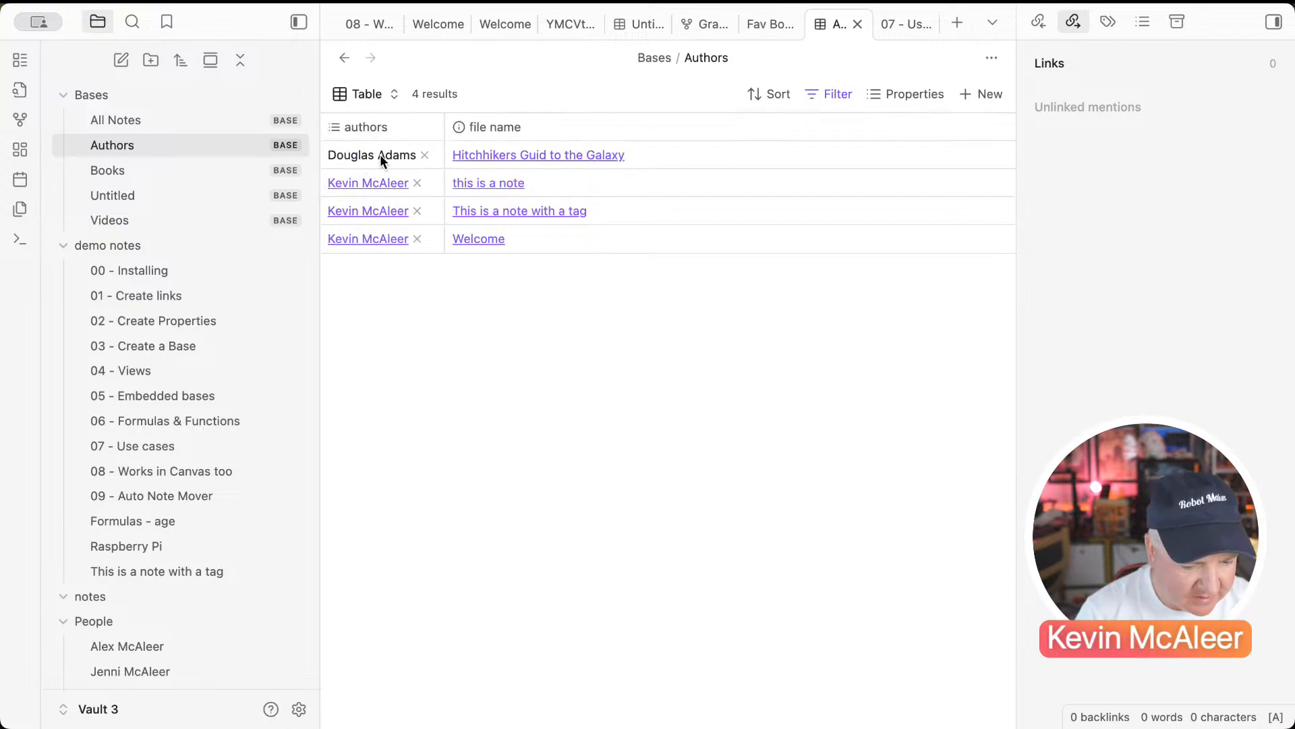
Step: Replace the Hitchhikers note's plain-text author with a [[Douglas Adams]] link
left_click(481, 155)
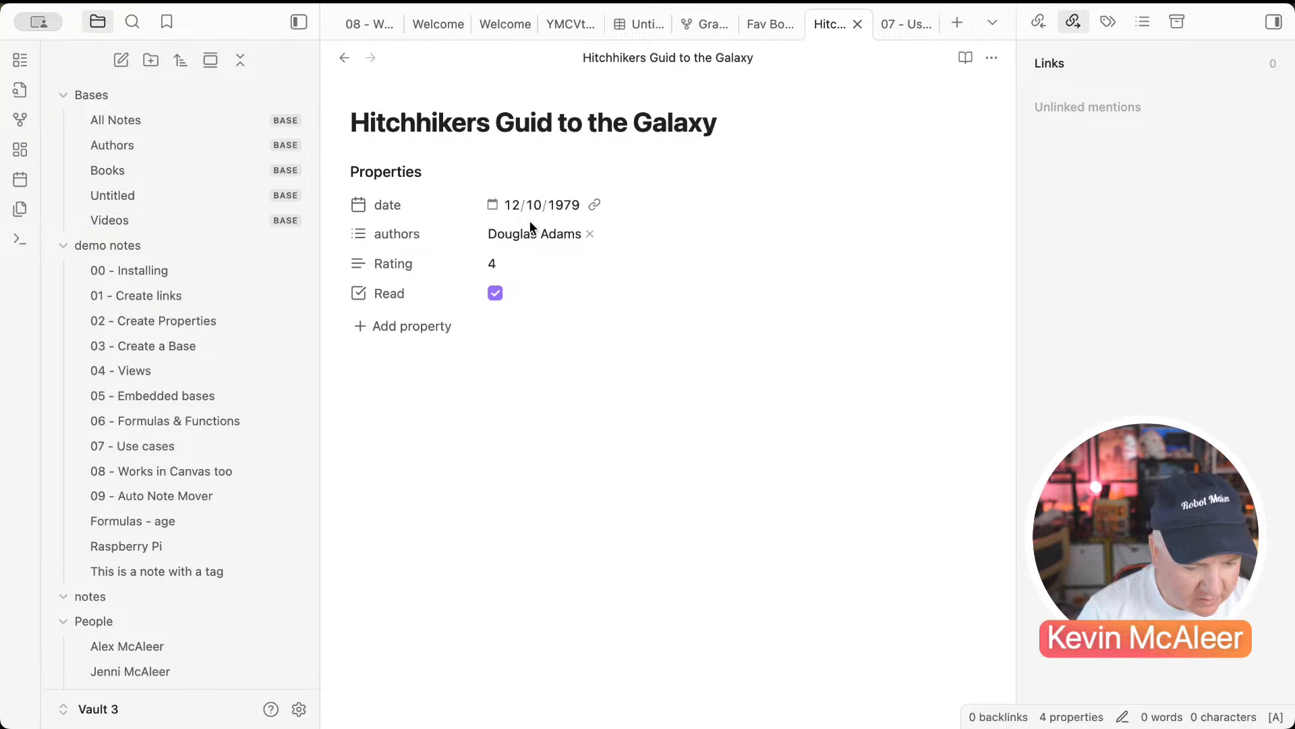
left_click(634, 240)
type("[")
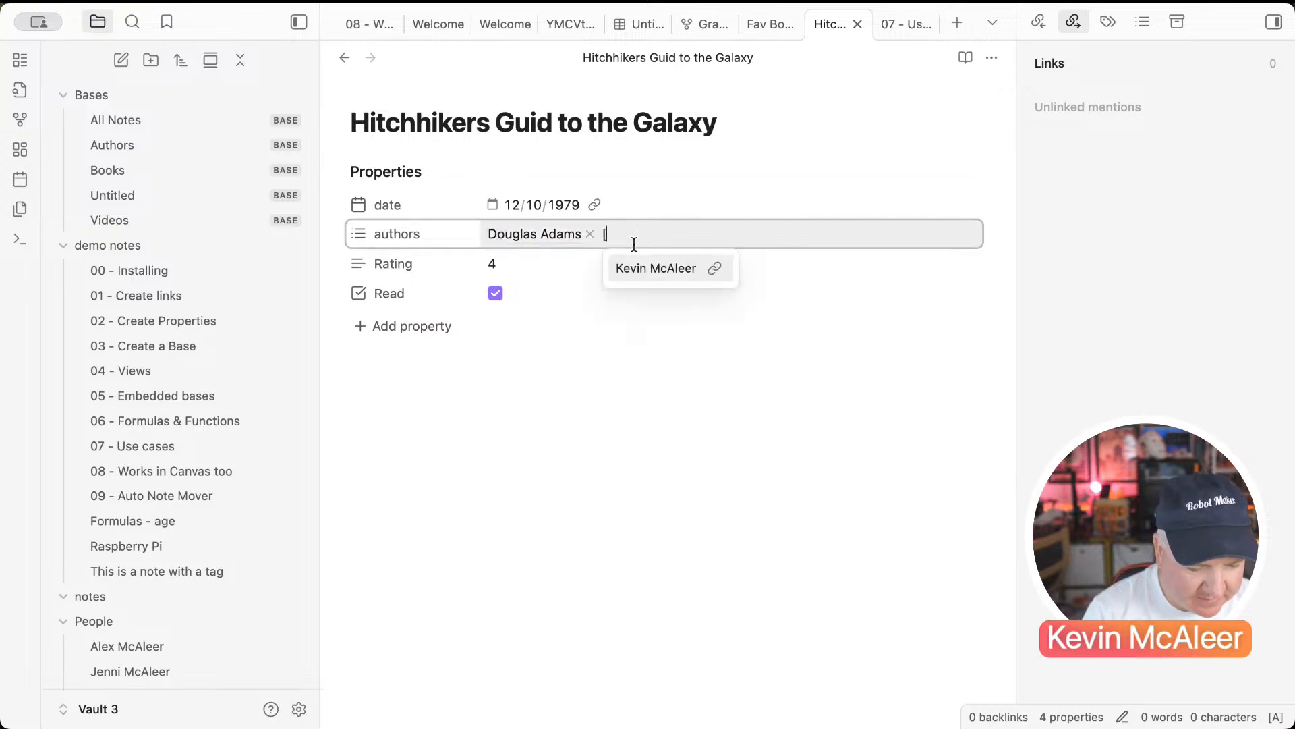
type("[")
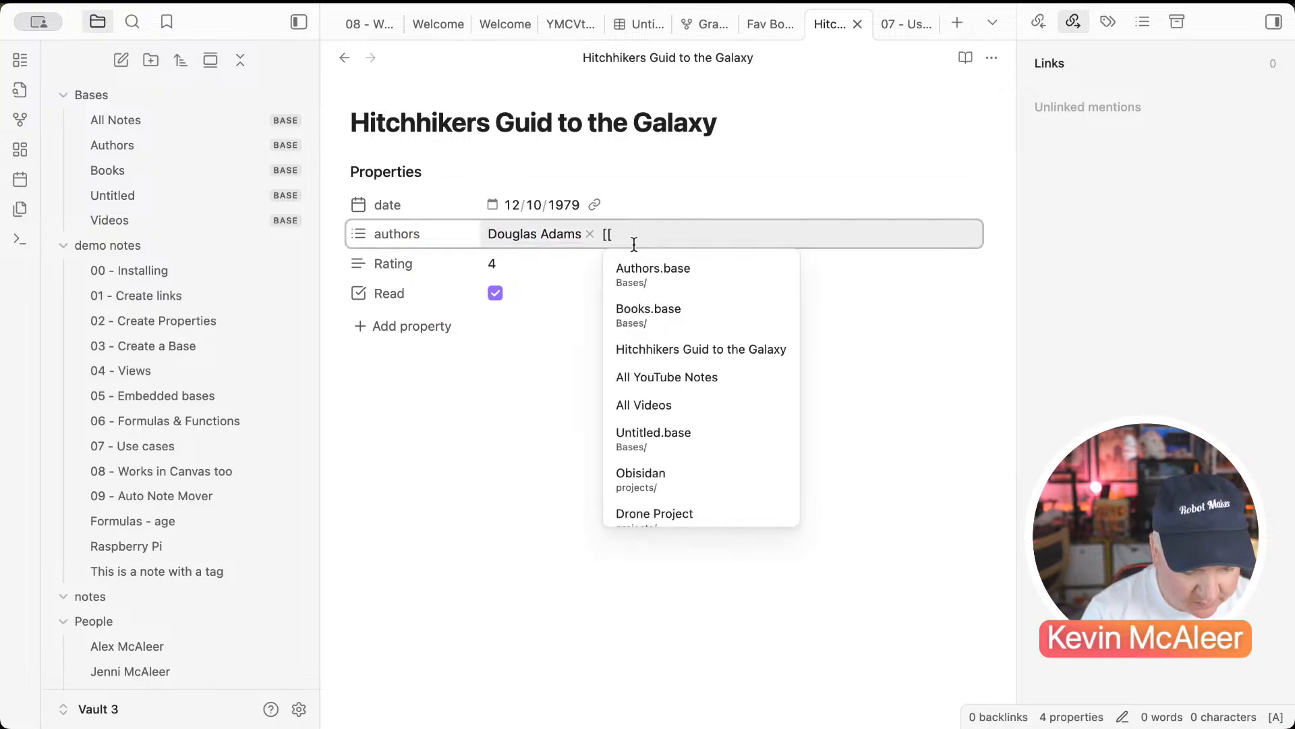
type("Doug")
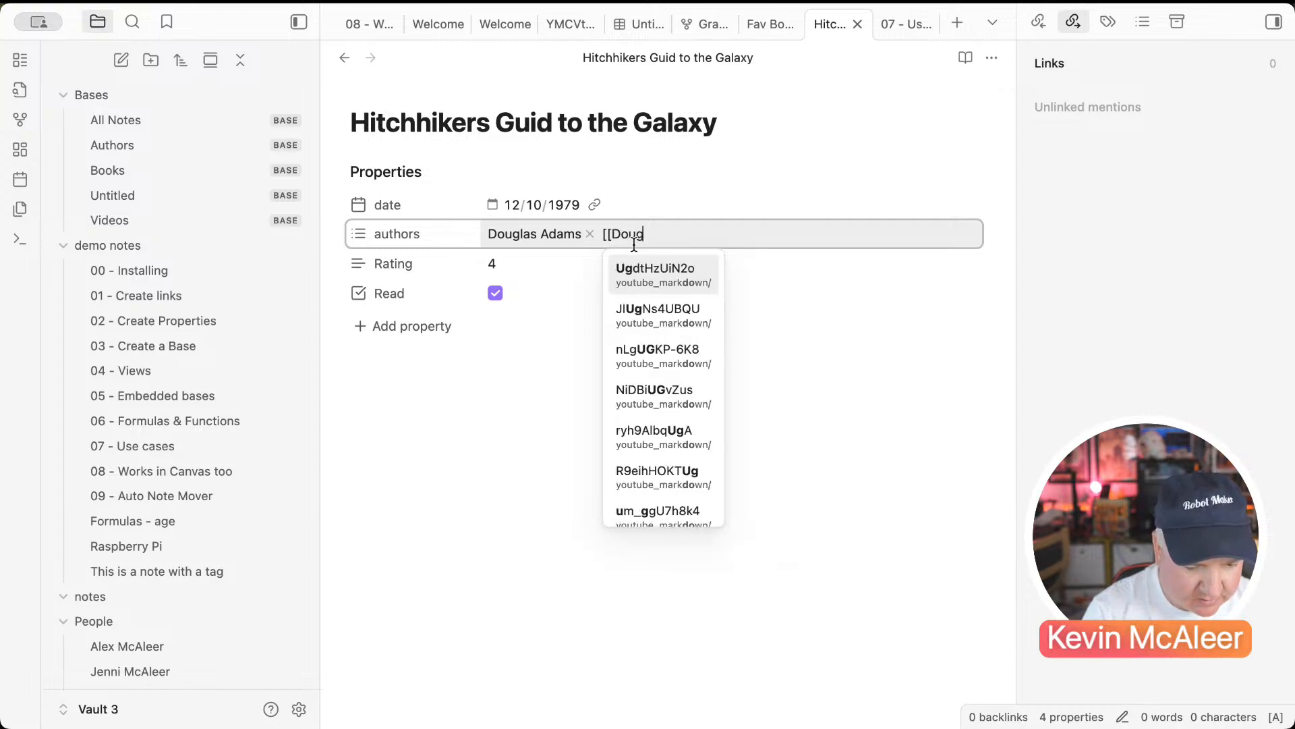
type("las Adams]]")
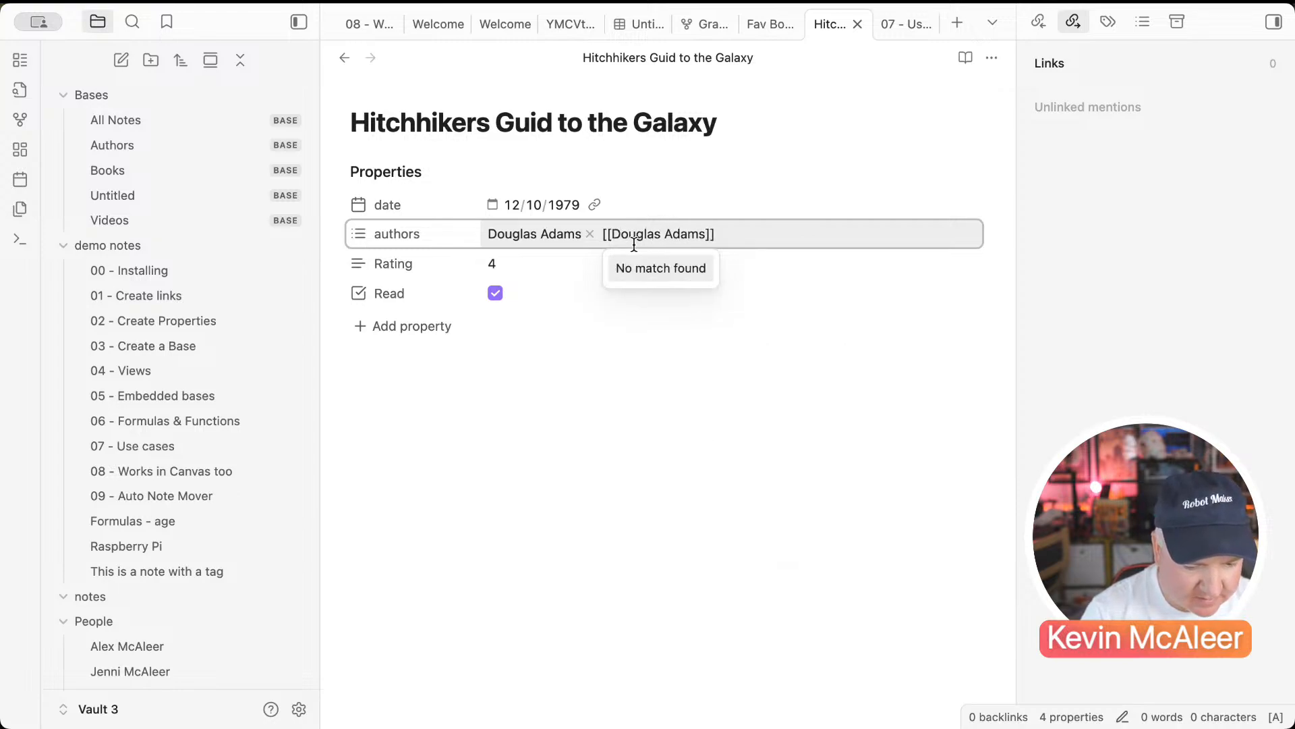
key("Return")
left_click(589, 234)
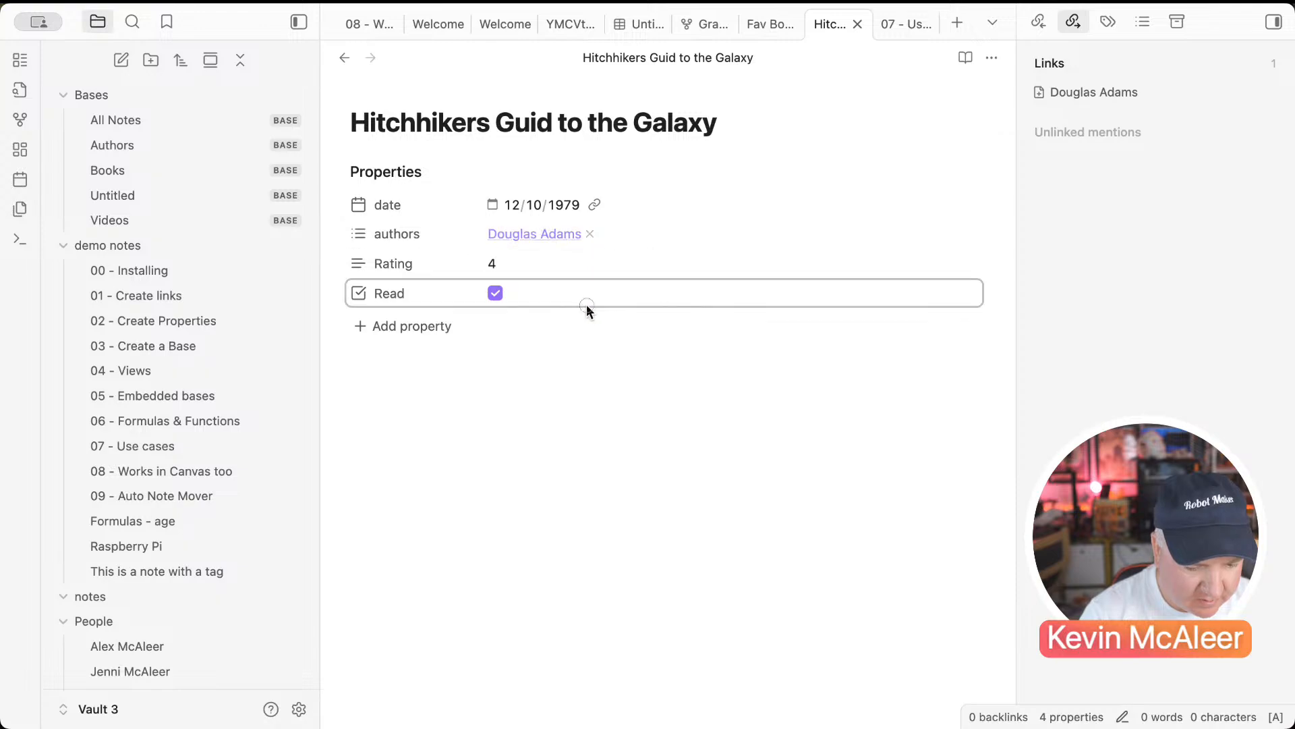
Step: Open the new Douglas Adams note and embed Authors.base in it with ![[
left_click(545, 236)
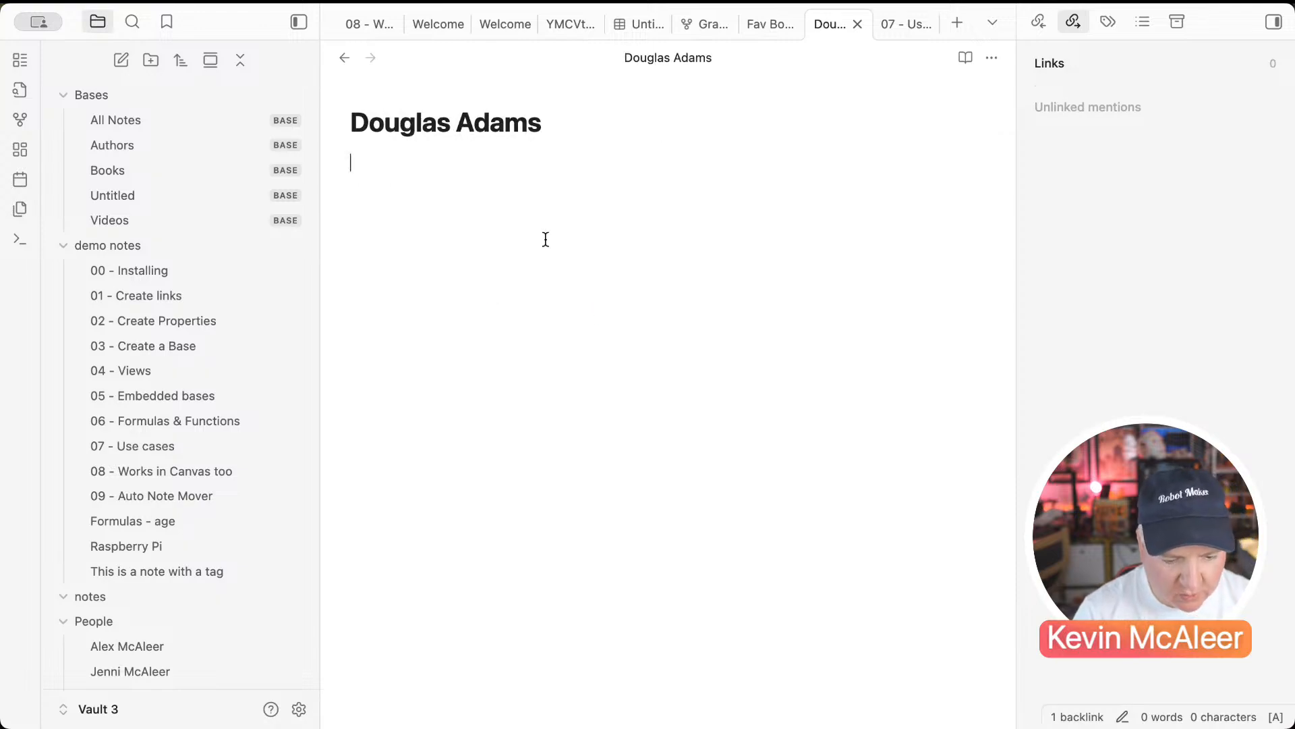
type("!")
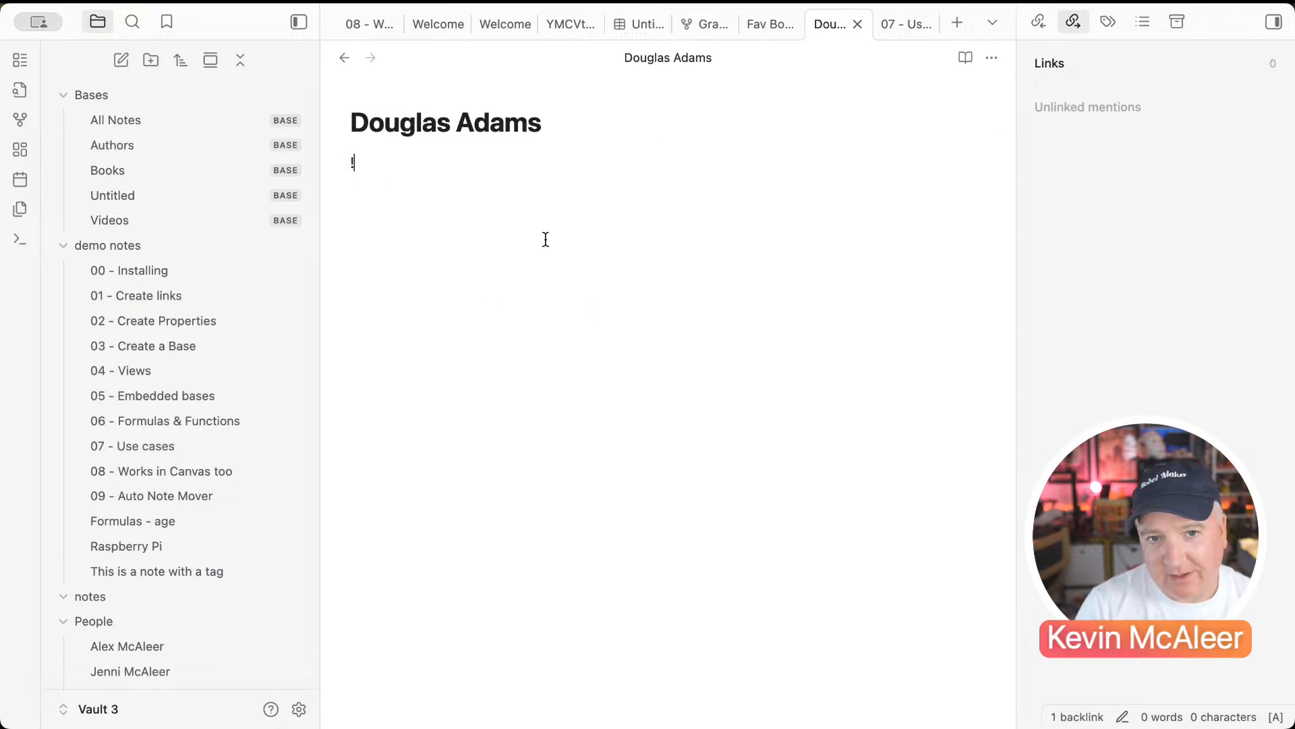
type("[[")
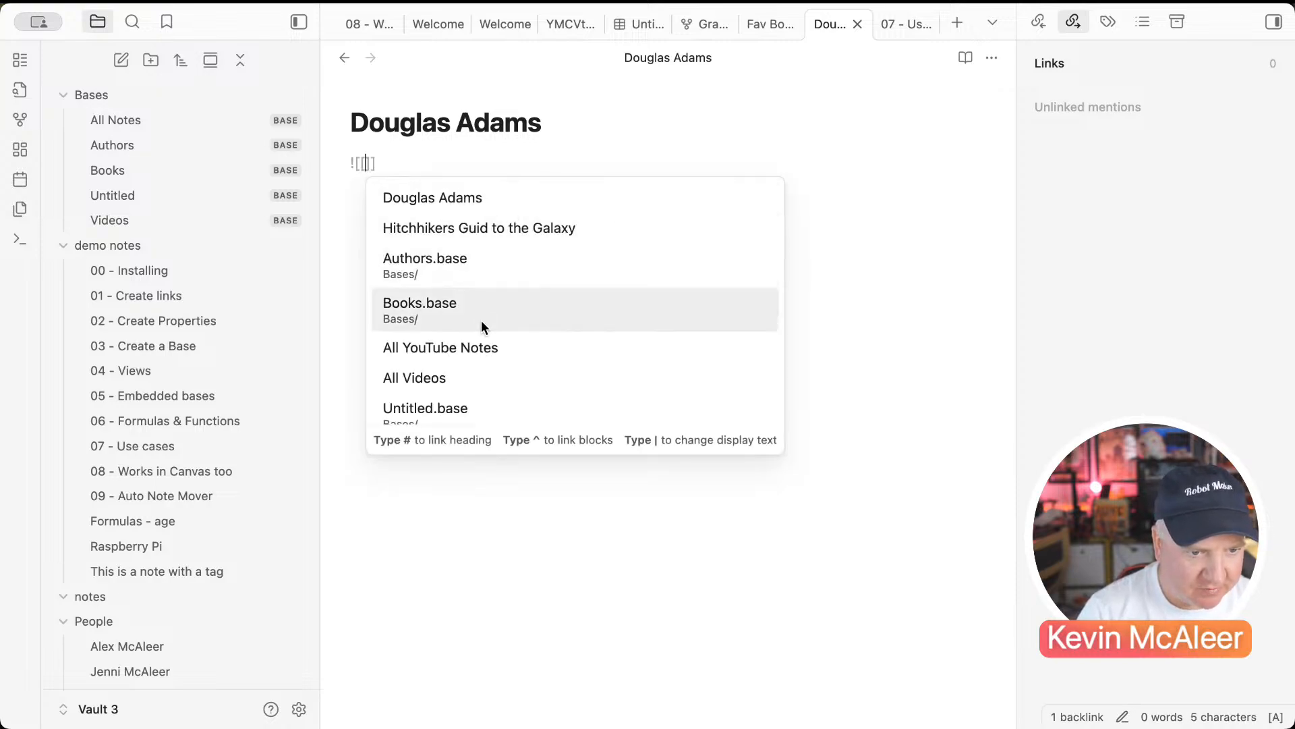
left_click(471, 265)
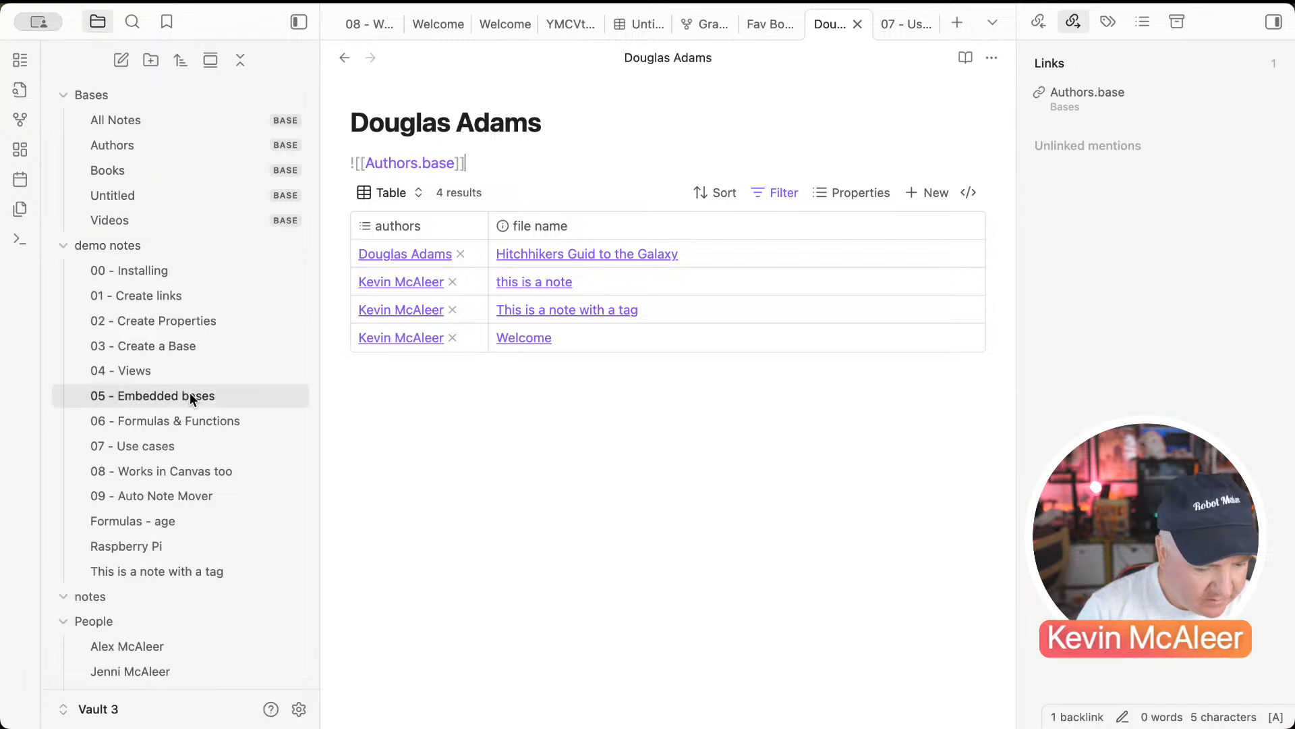
scroll(201, 603, "down", 10)
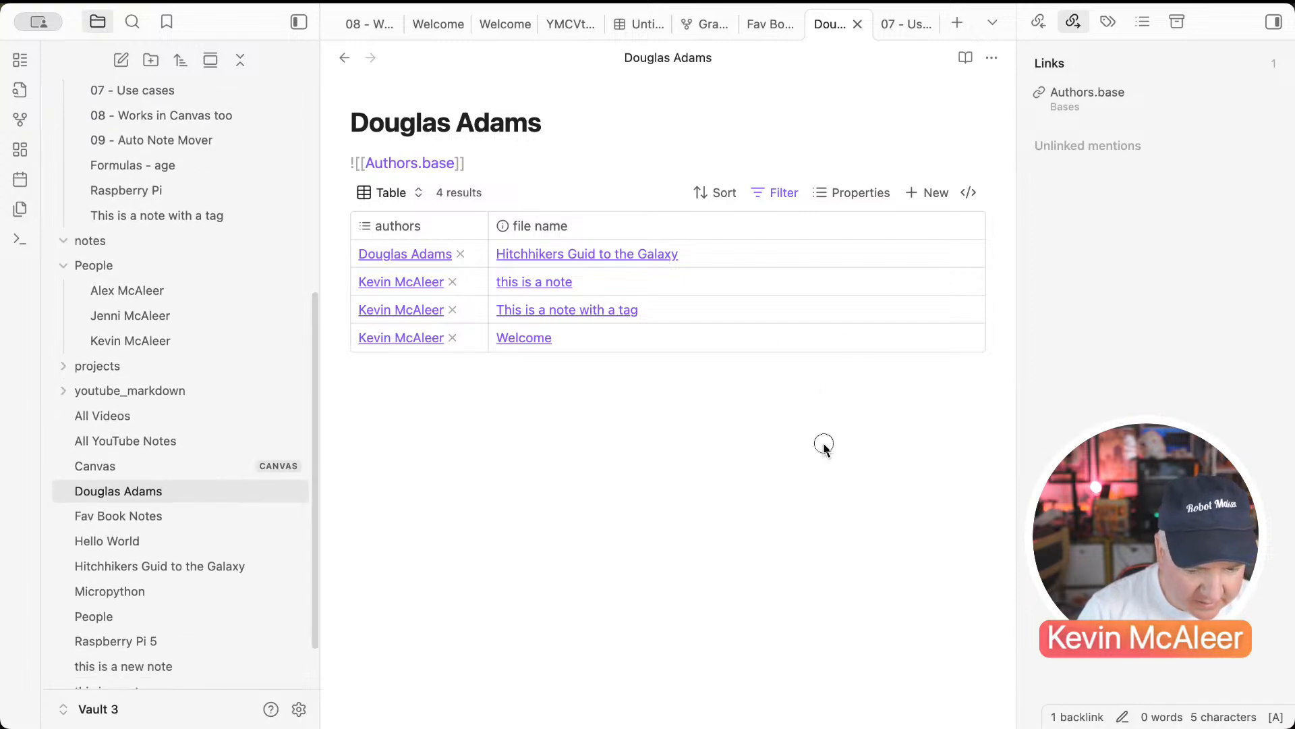
Step: Open Fav Book Notes in a side-by-side pane and hide the right sidebar
left_click(182, 515)
right_click(182, 515)
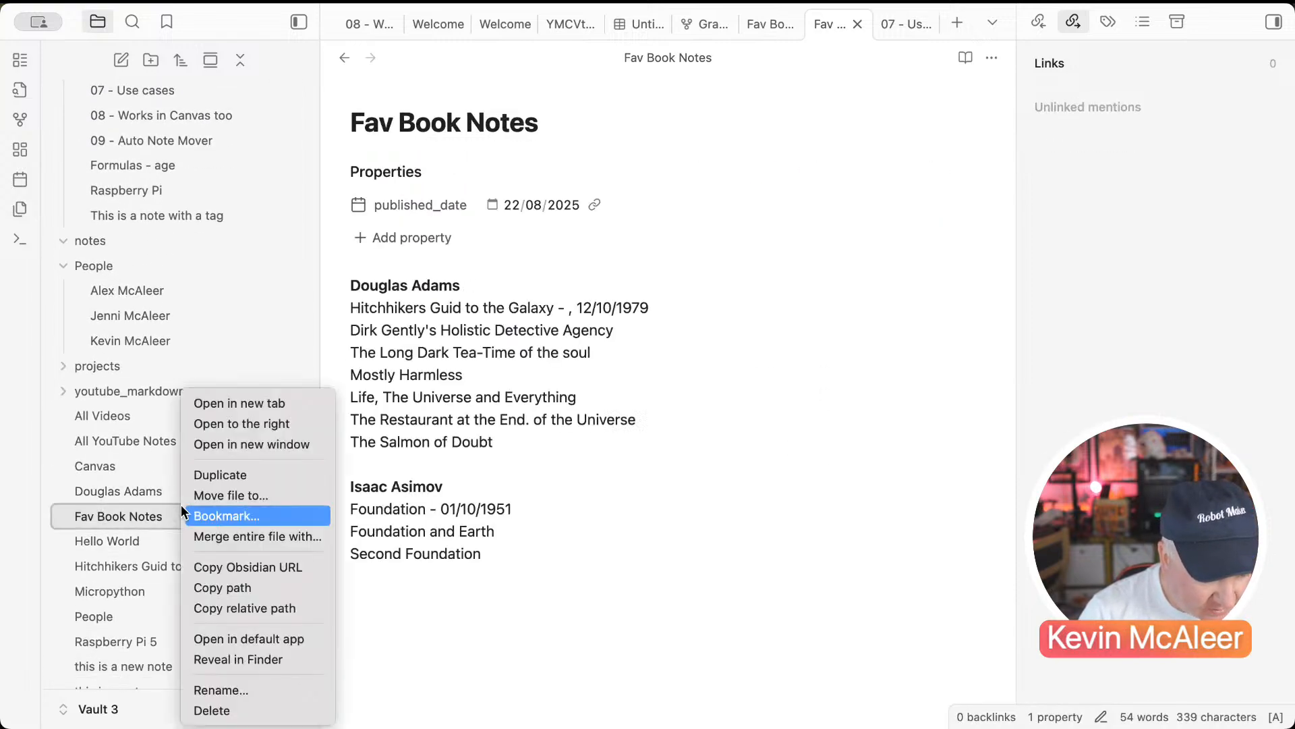
left_click(259, 424)
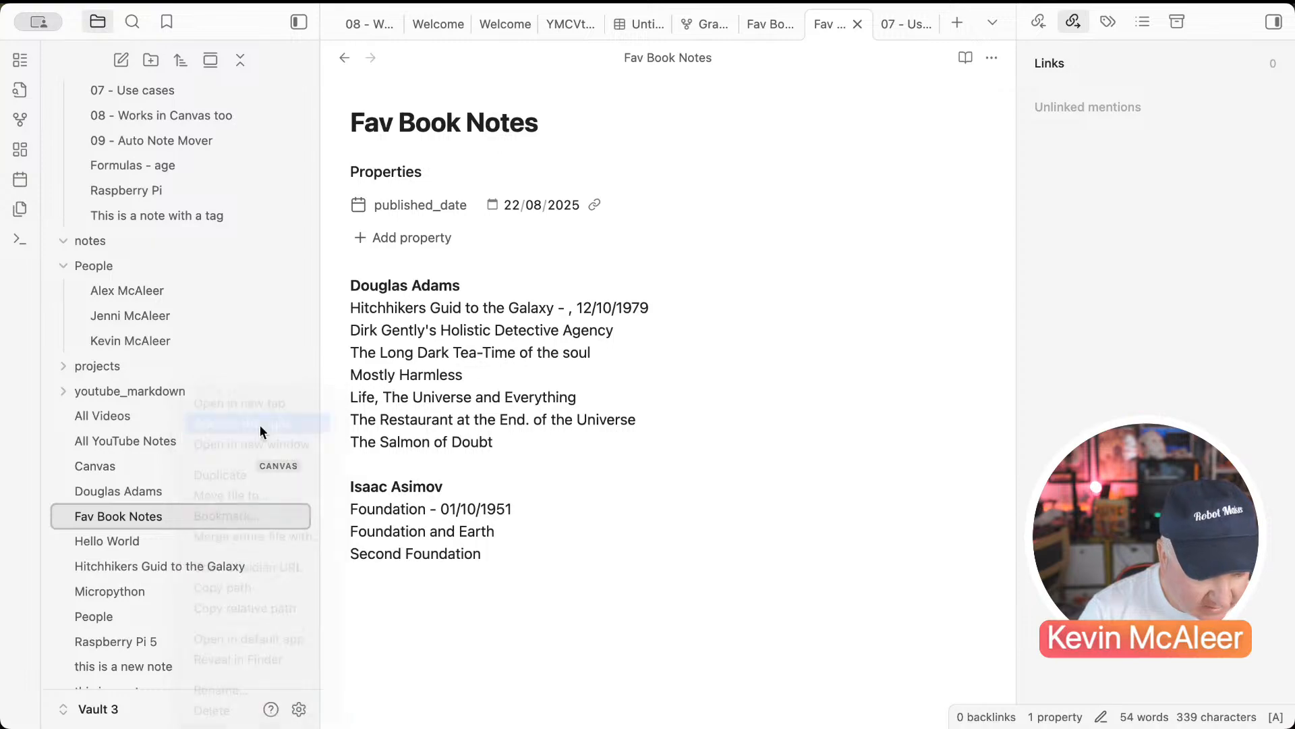
left_click(1275, 23)
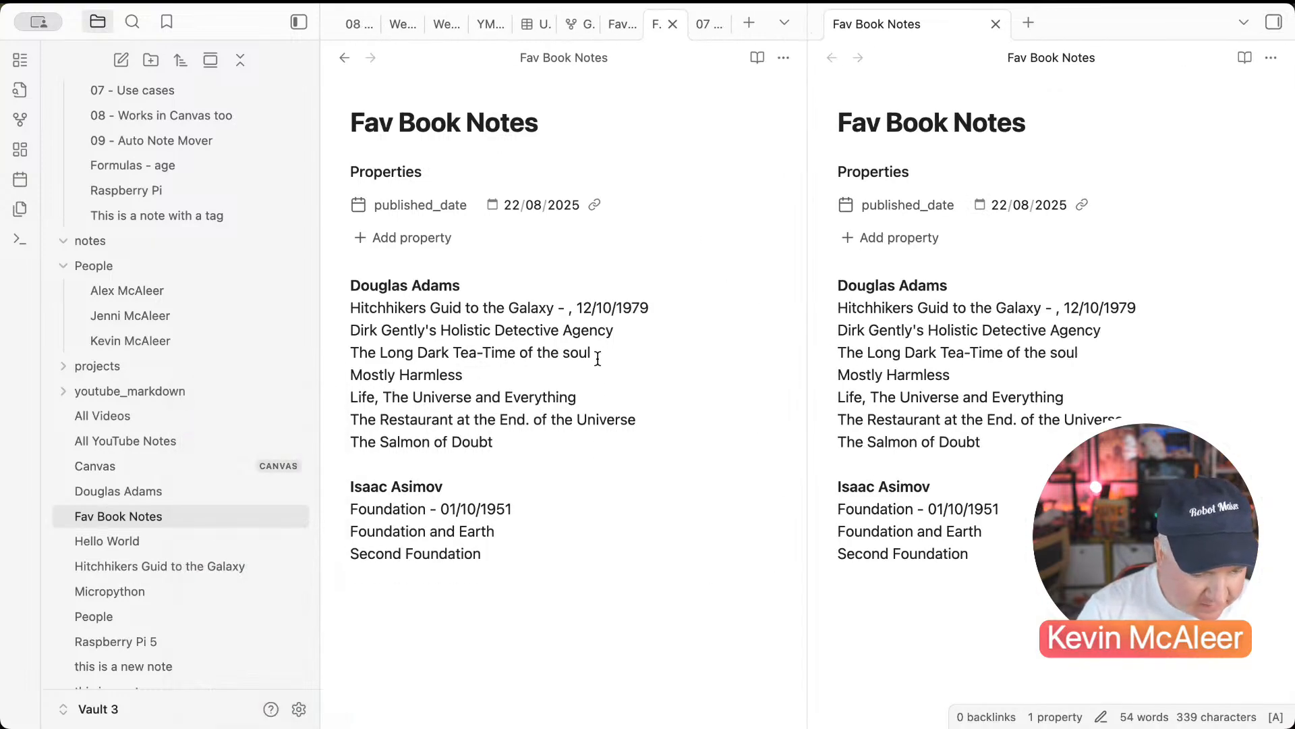
left_click(598, 356)
Step: Create a new note titled 'Dirk Gently's Holistic Detective Agency' from the book line
left_click(123, 67)
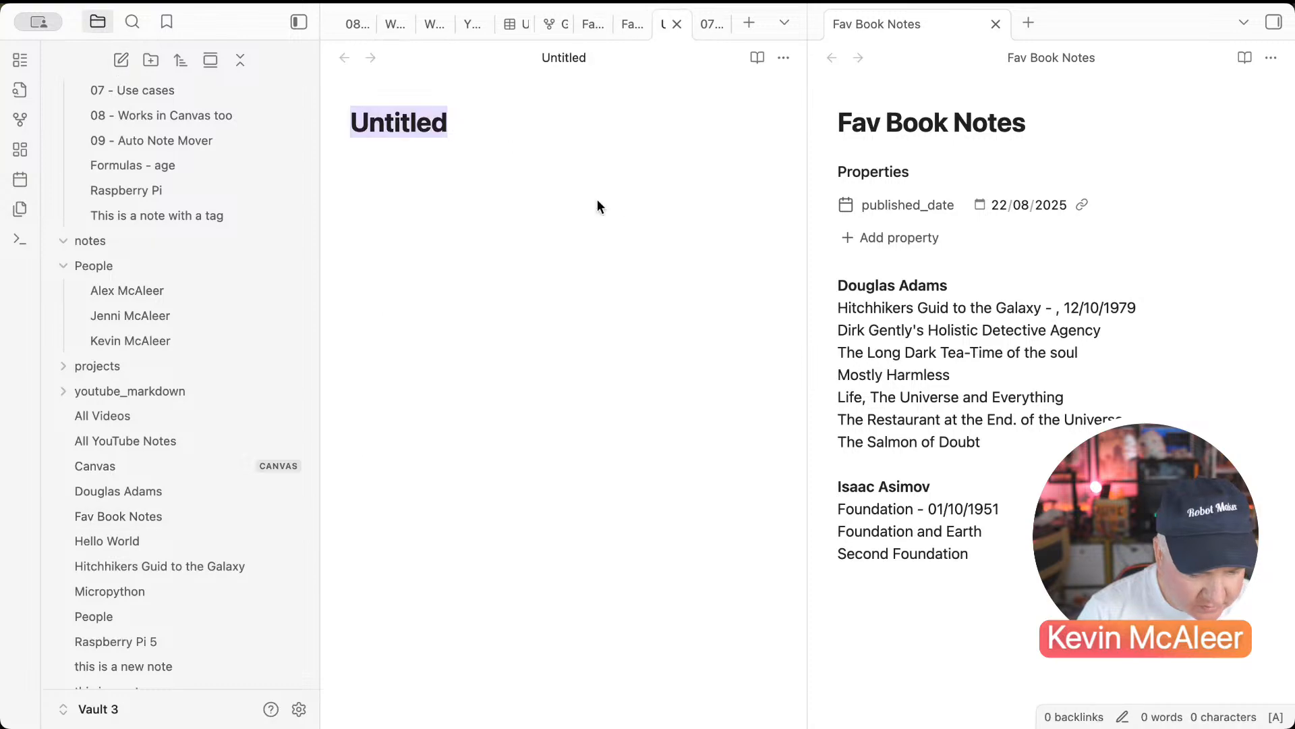
left_click_drag(1121, 345, 816, 335)
key("ctrl+c")
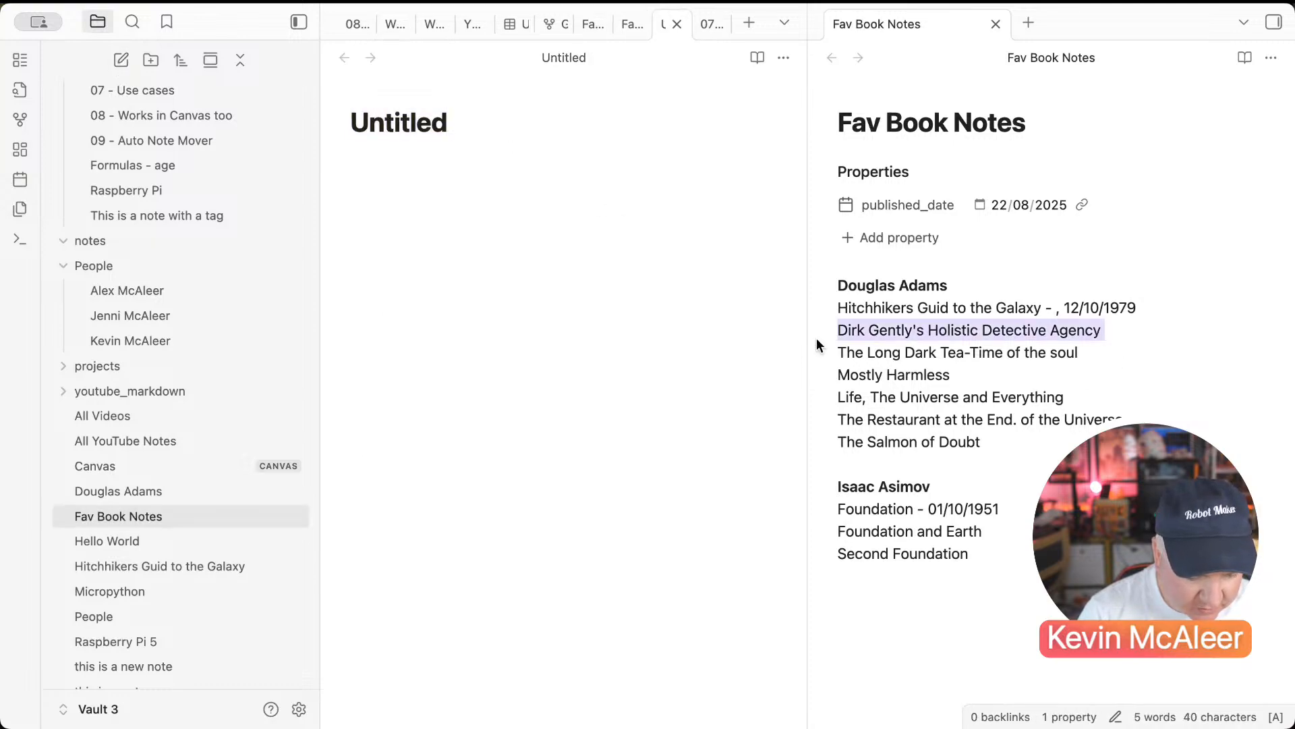
left_click_drag(366, 119, 366, 120)
key("ctrl+a")
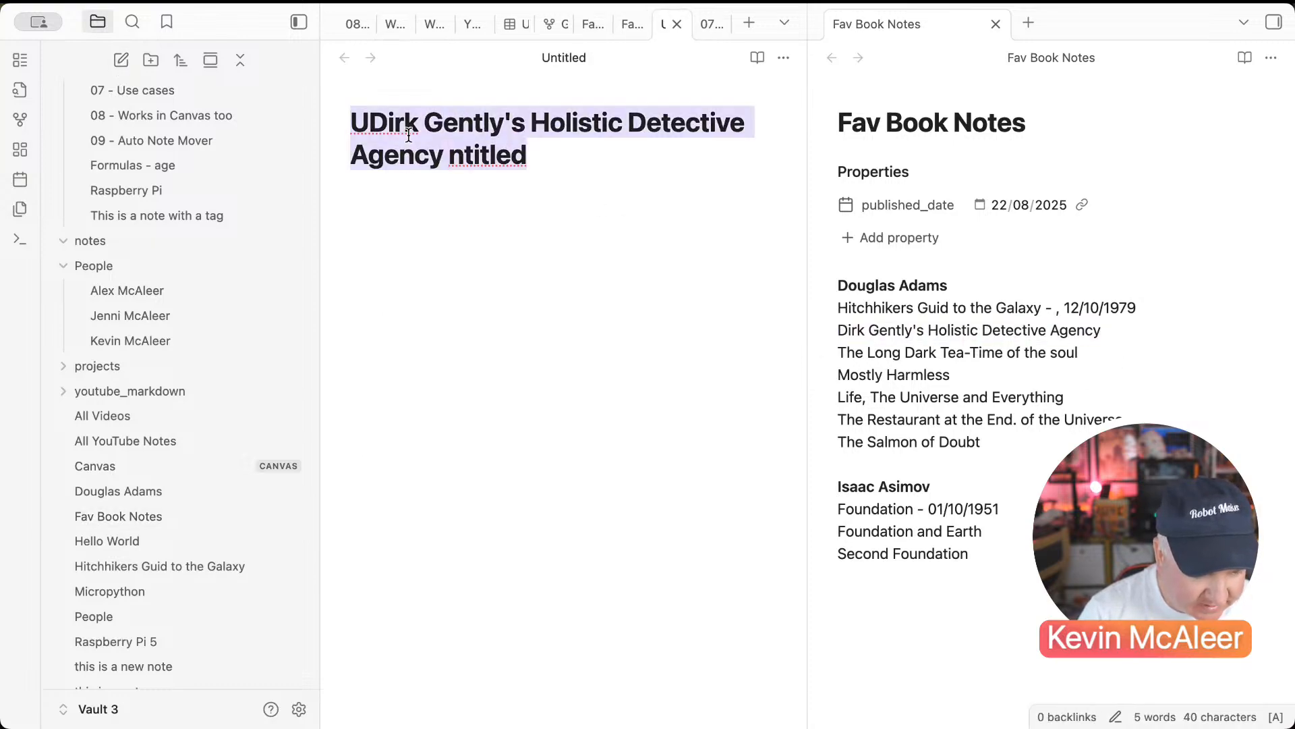
key("ctrl+v")
key("Return")
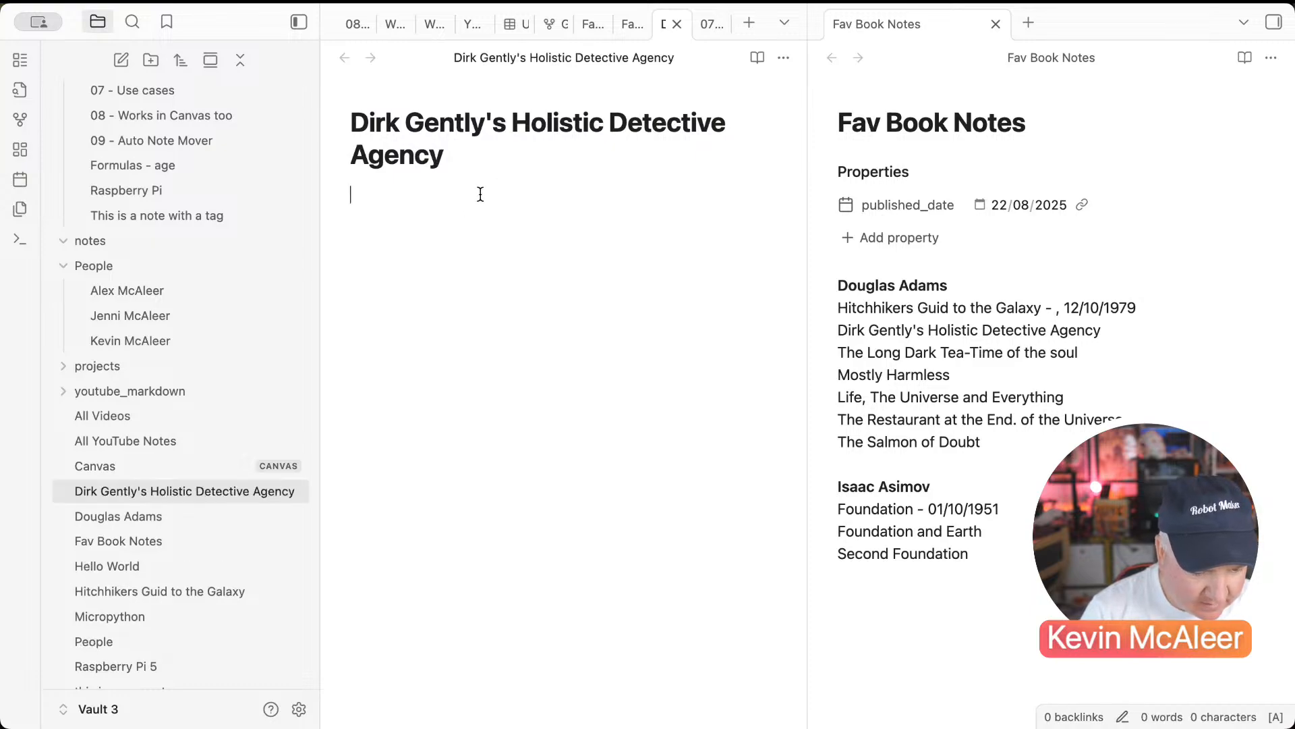
Step: Give the Dirk Gently note a tags property with Book
key("ctrl+semicolon")
type("t")
left_click(438, 277)
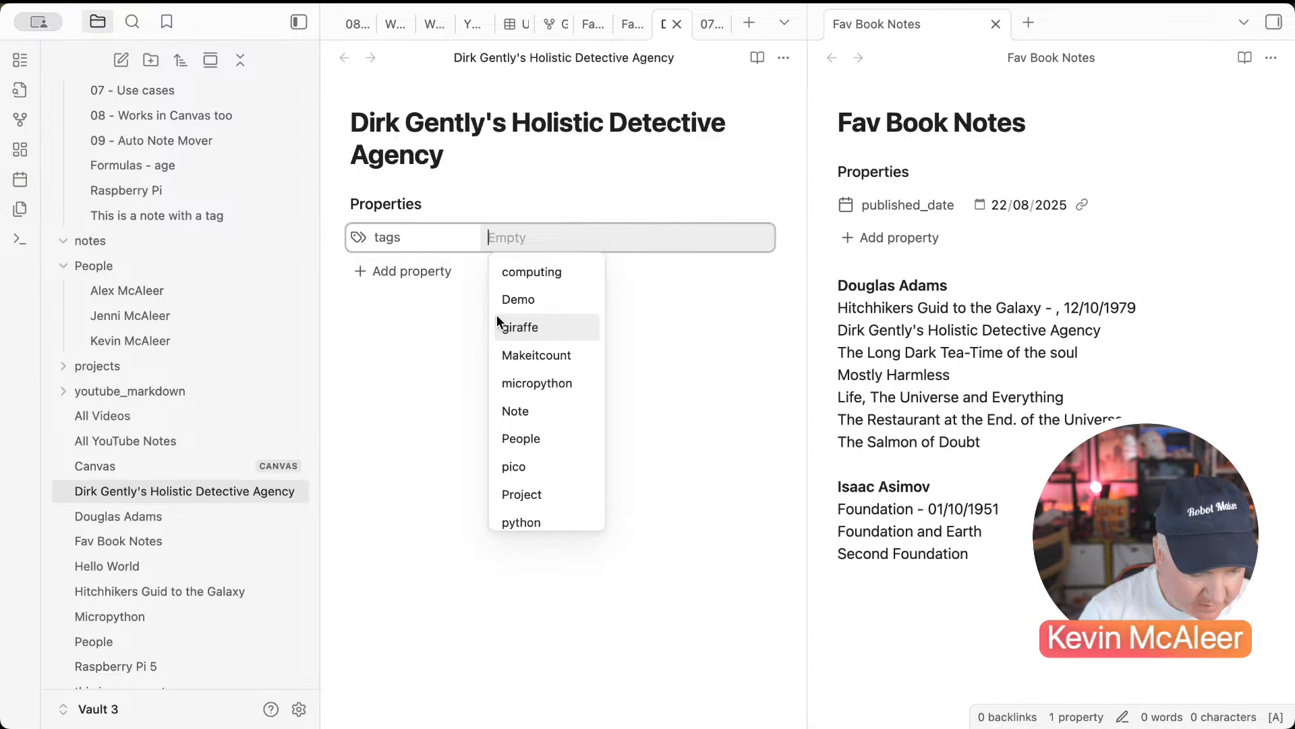
type("Book")
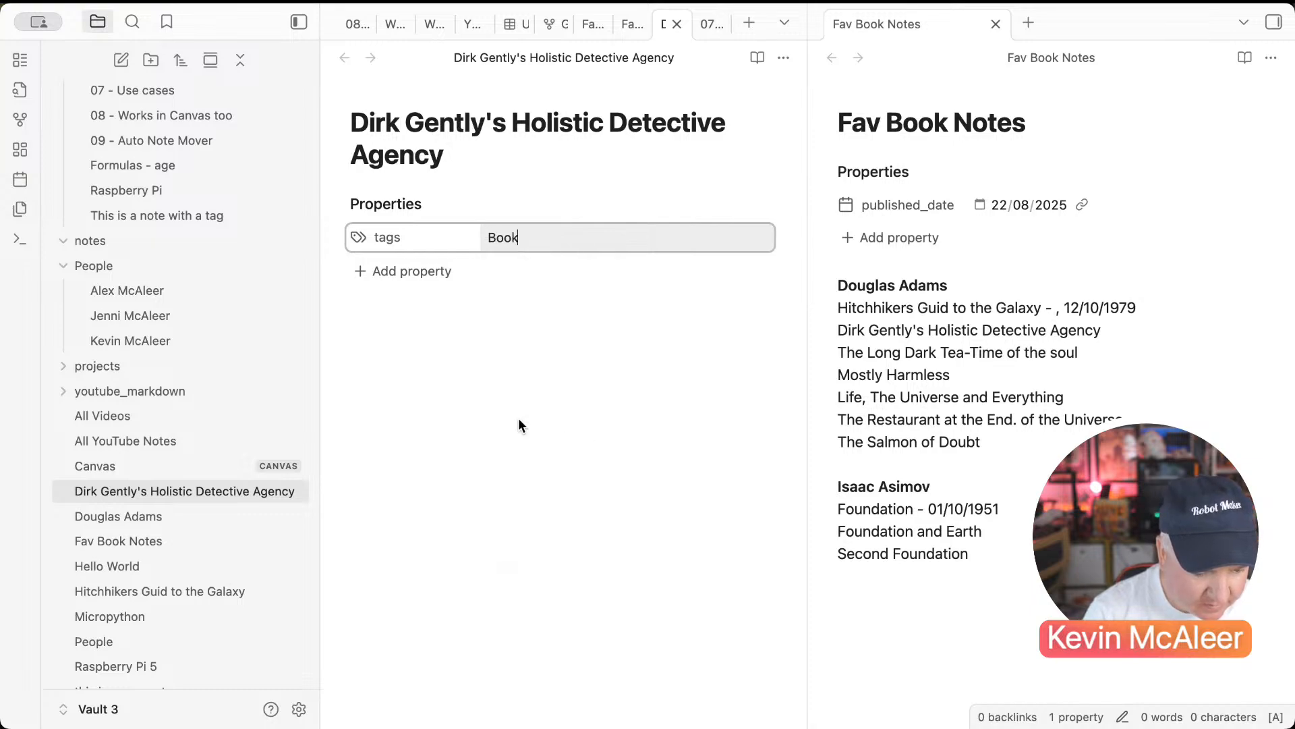
key("Return")
key("Escape")
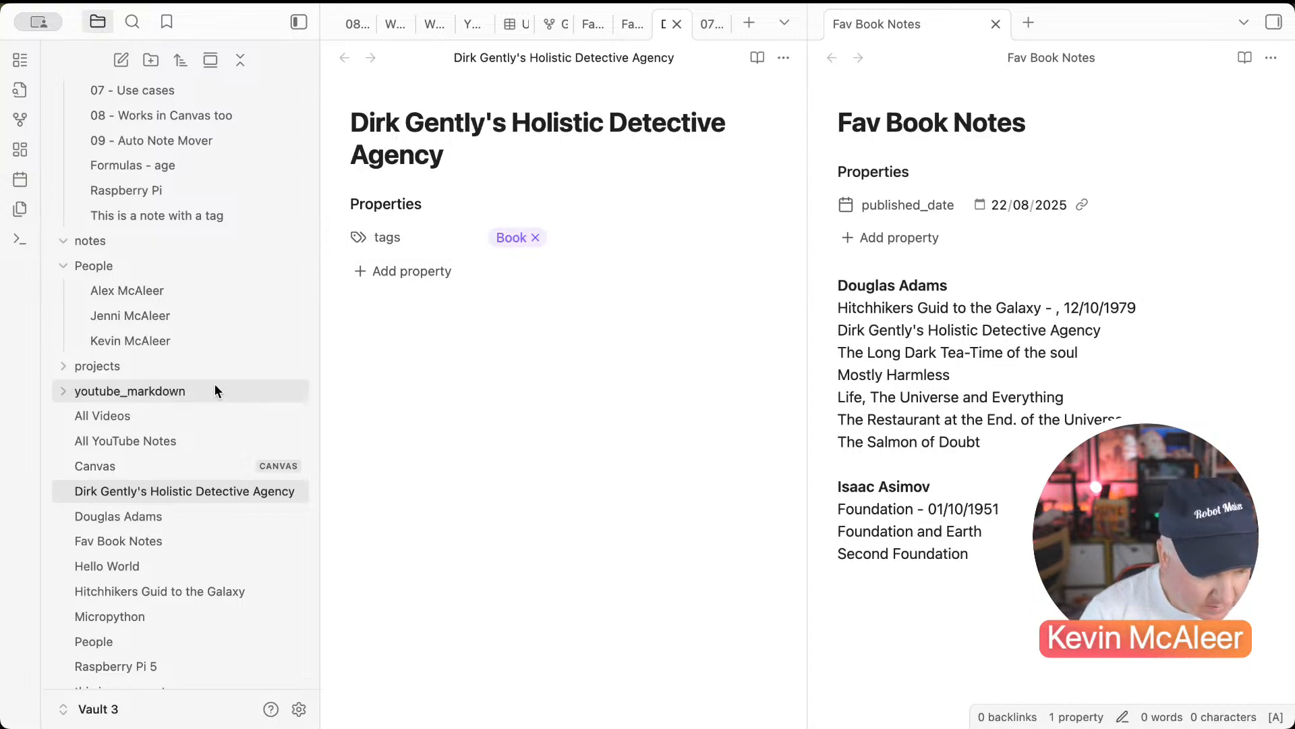
scroll(215, 384, "up", 2)
scroll(215, 384, "down", 5)
Step: Add the Book tag to the Hitchhikers Guid to the Galaxy note
left_click(180, 499)
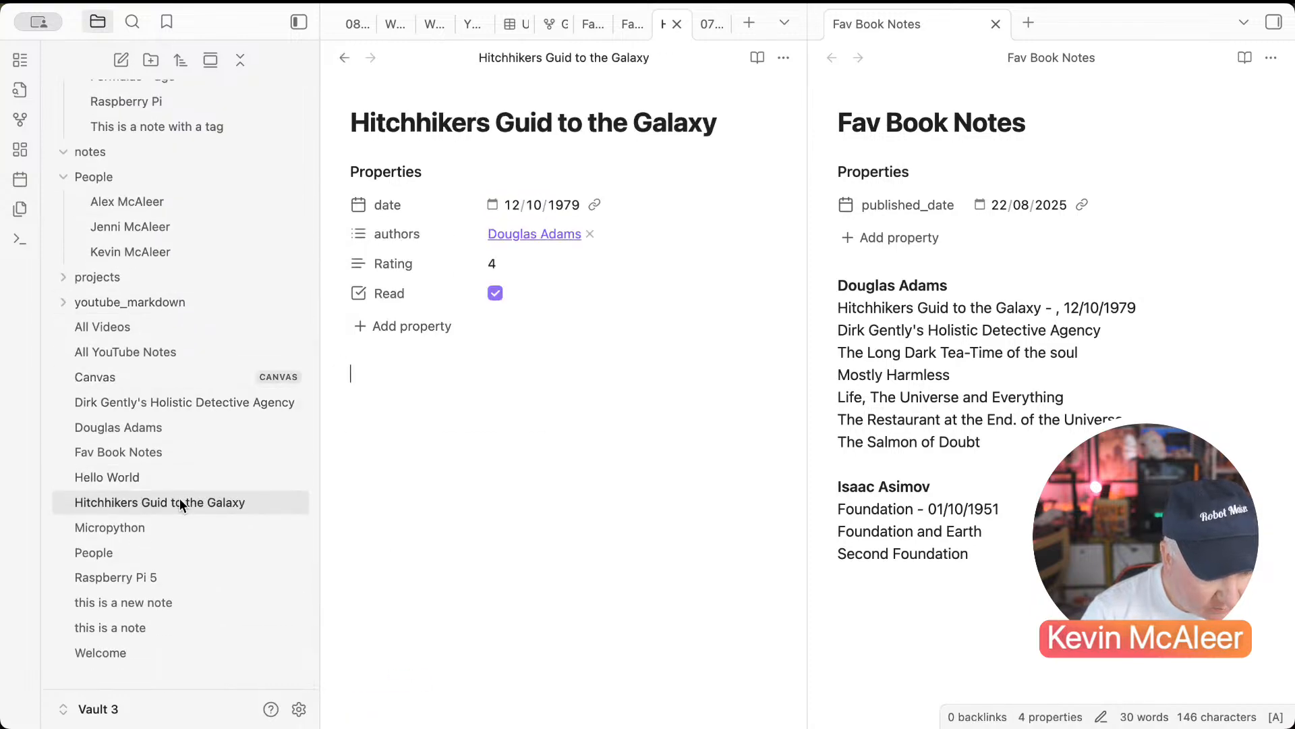
left_click(413, 331)
type("ta")
left_click(409, 354)
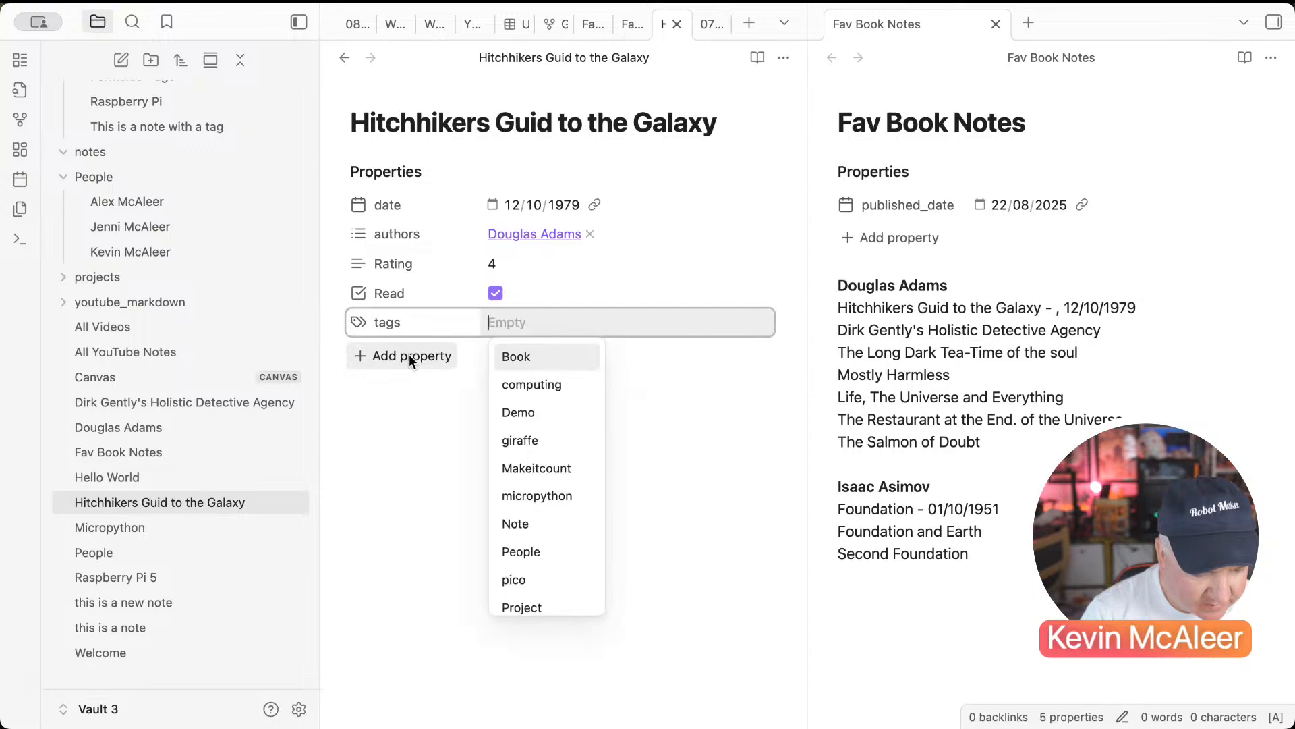
type("Book")
key("Return")
left_click(382, 465)
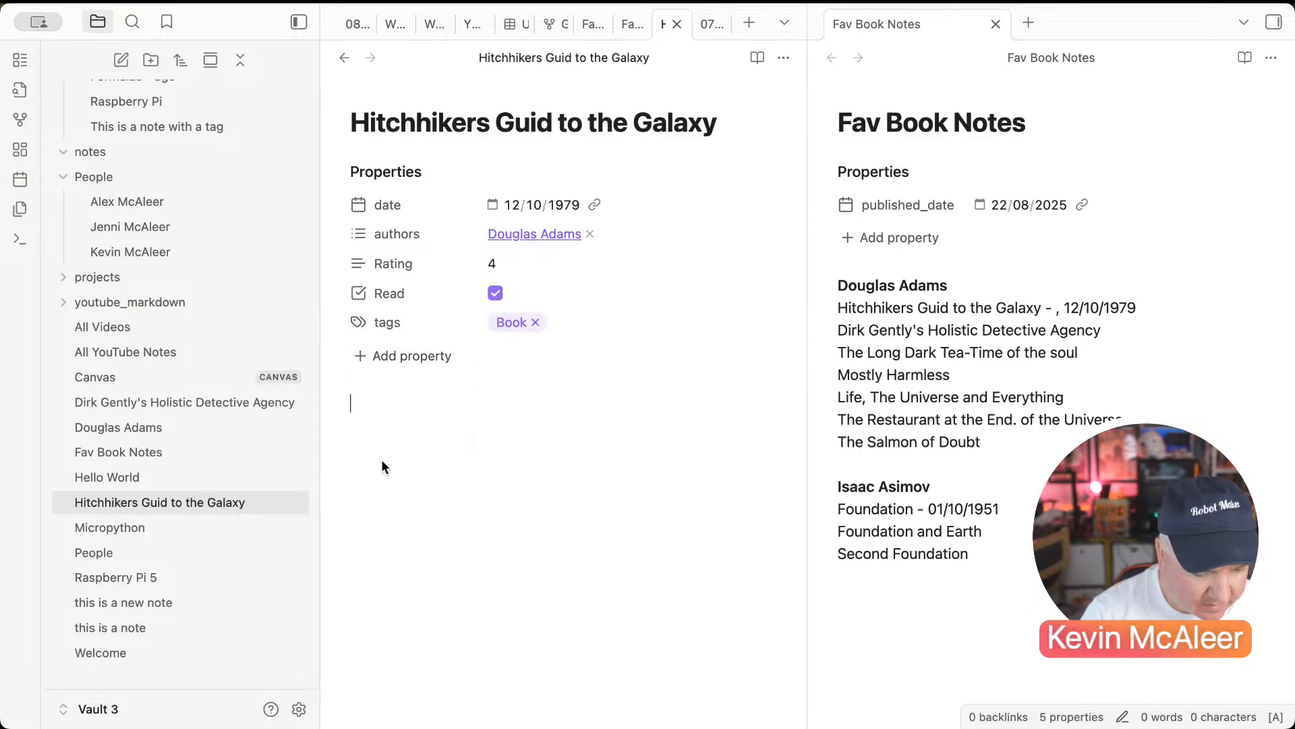
Step: Add a Genre property set to Science Fiction
left_click(390, 362)
type("Genre")
key("Tab")
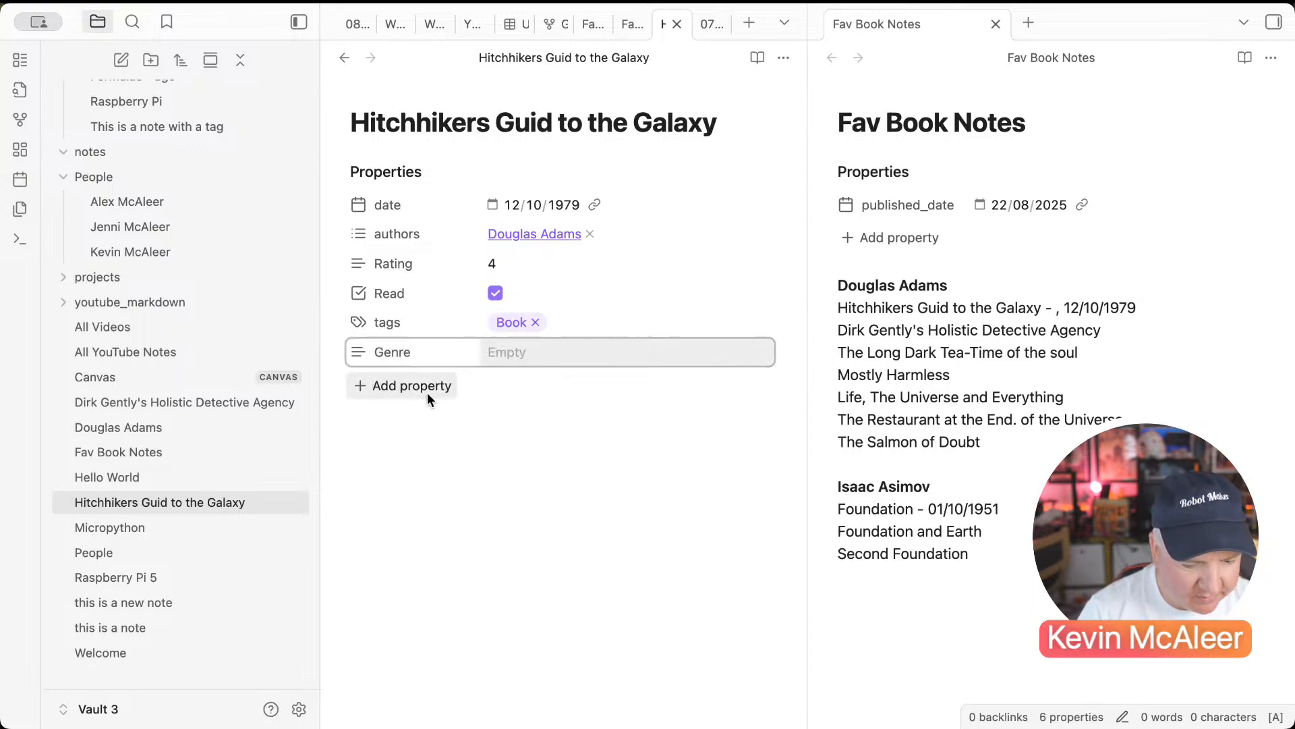
type("Scienc")
type("e Fiction")
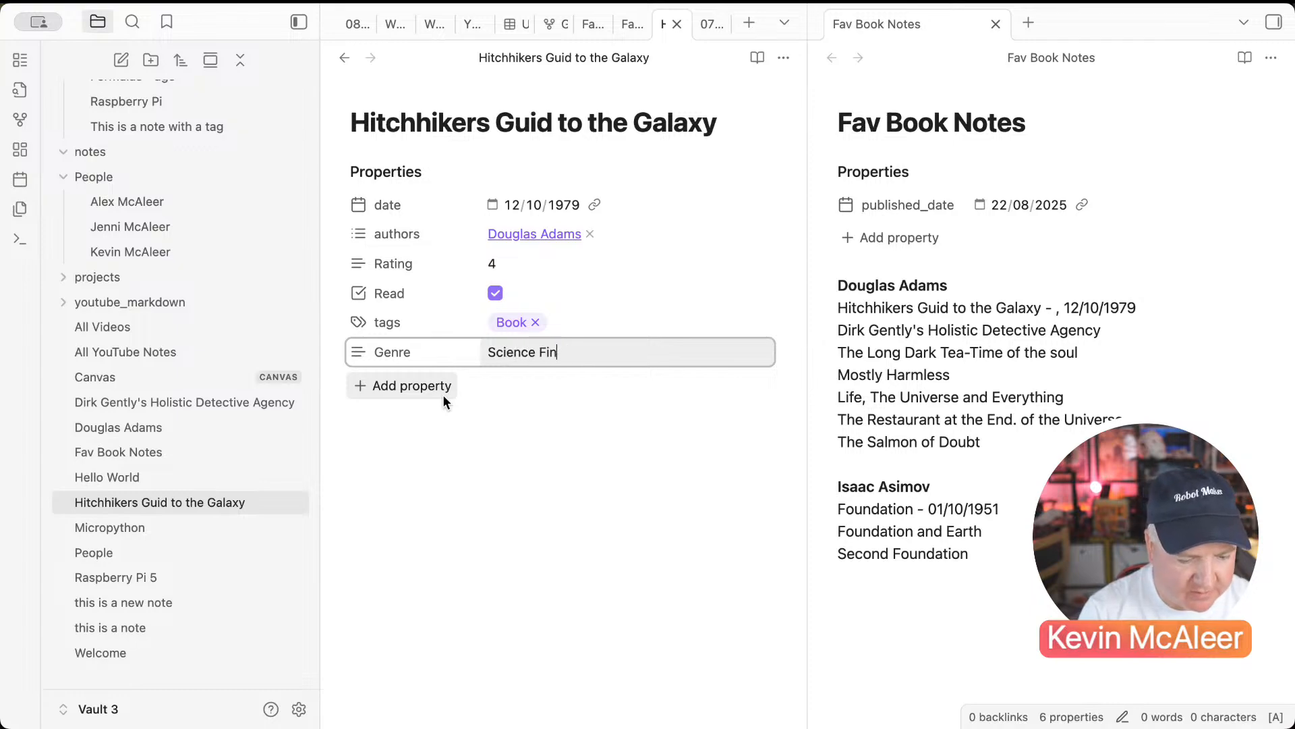
key("Return")
left_click(379, 459)
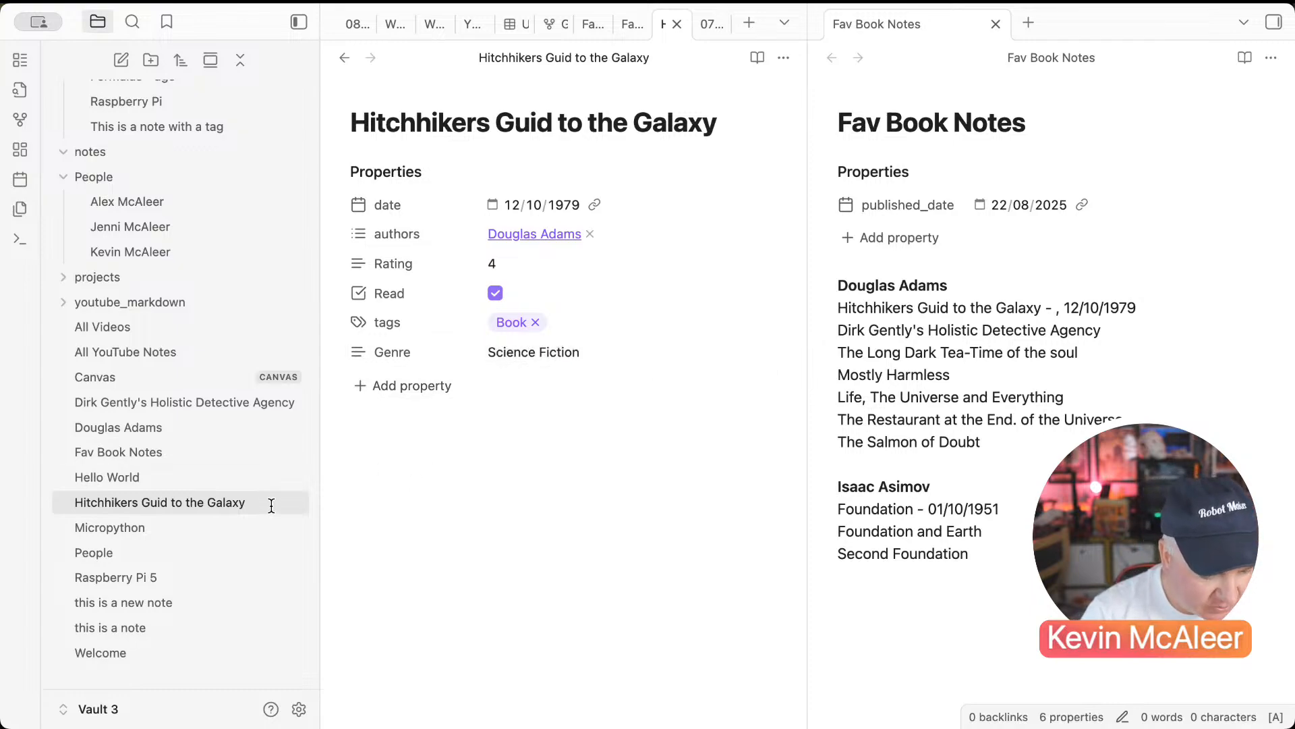
scroll(167, 203, "up", 7)
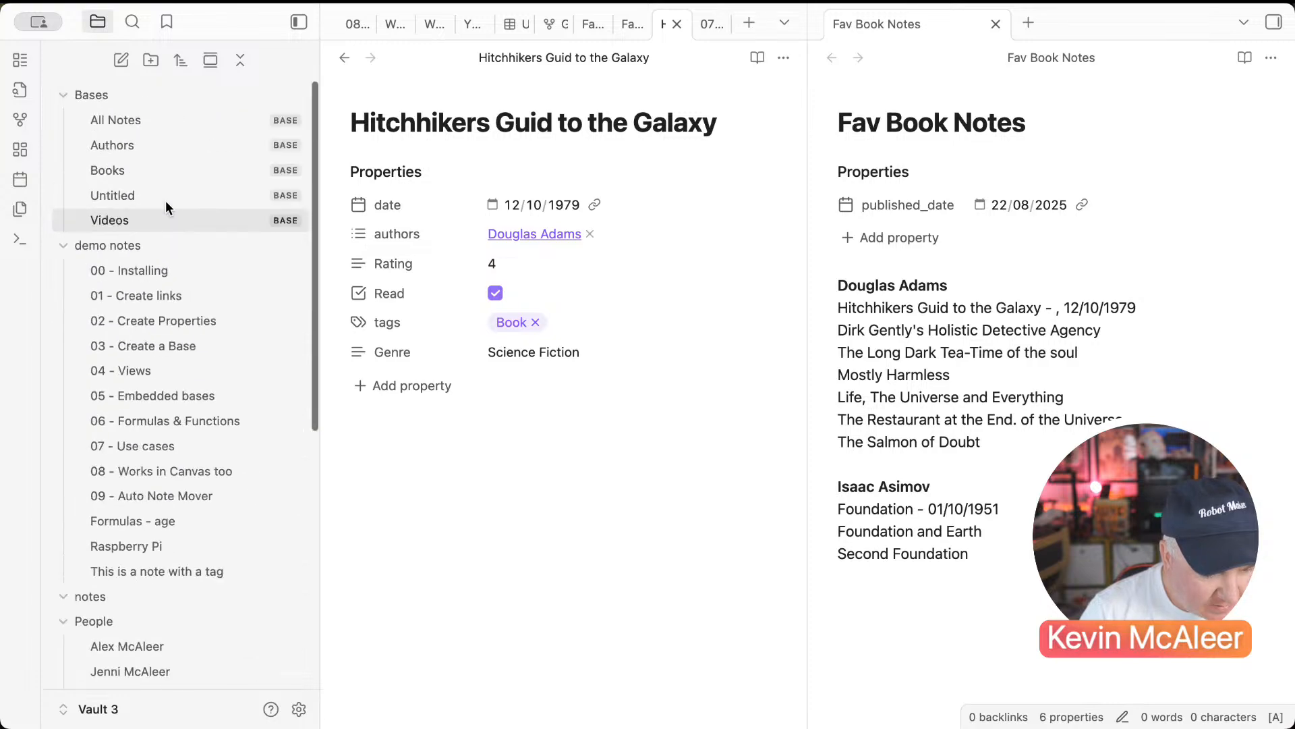
Step: Show Genre, Rating and Read columns in the Books base table
left_click(150, 172)
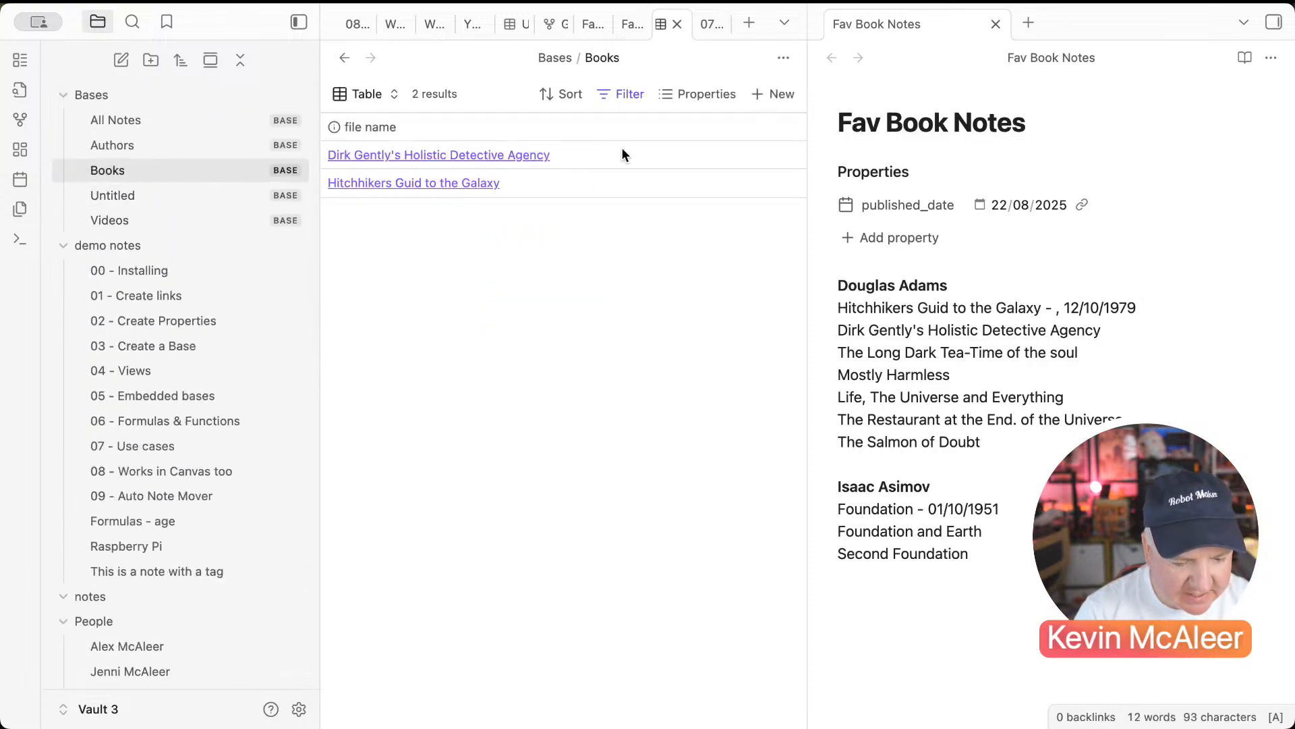
left_click(706, 96)
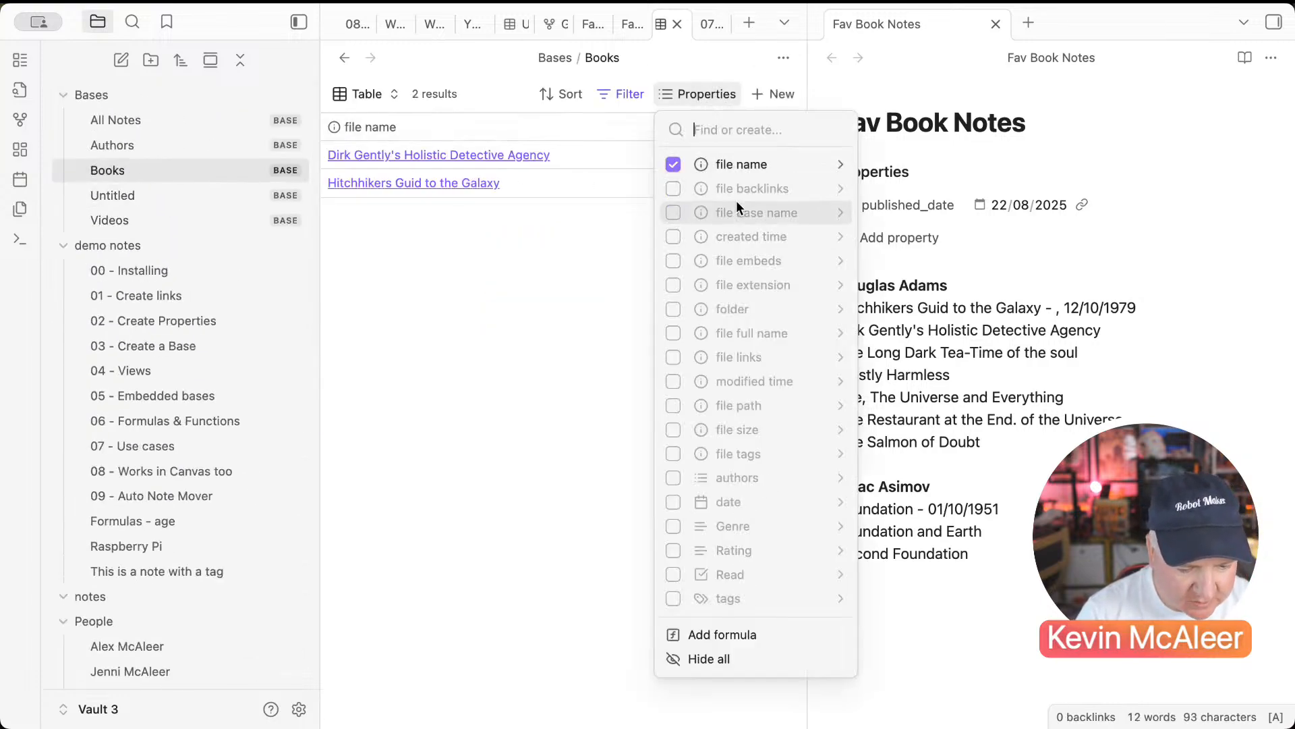
left_click(674, 526)
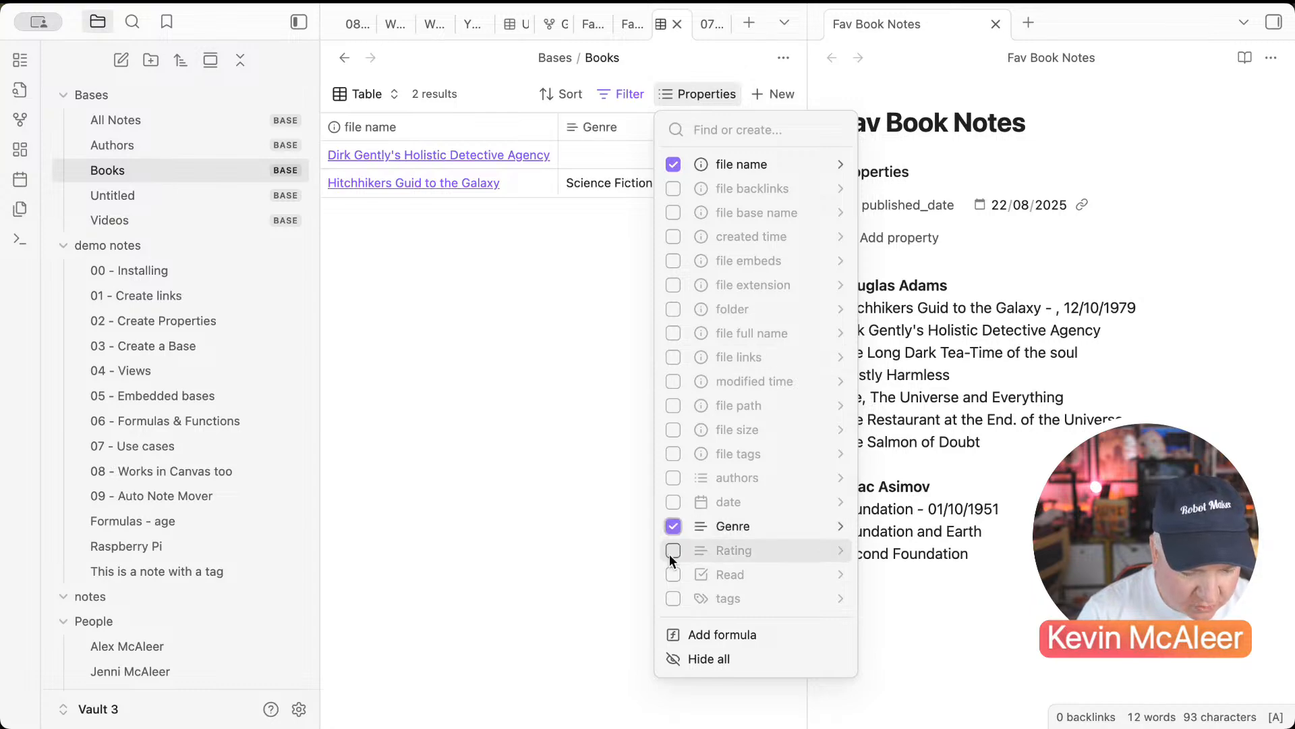
left_click(673, 550)
left_click(672, 575)
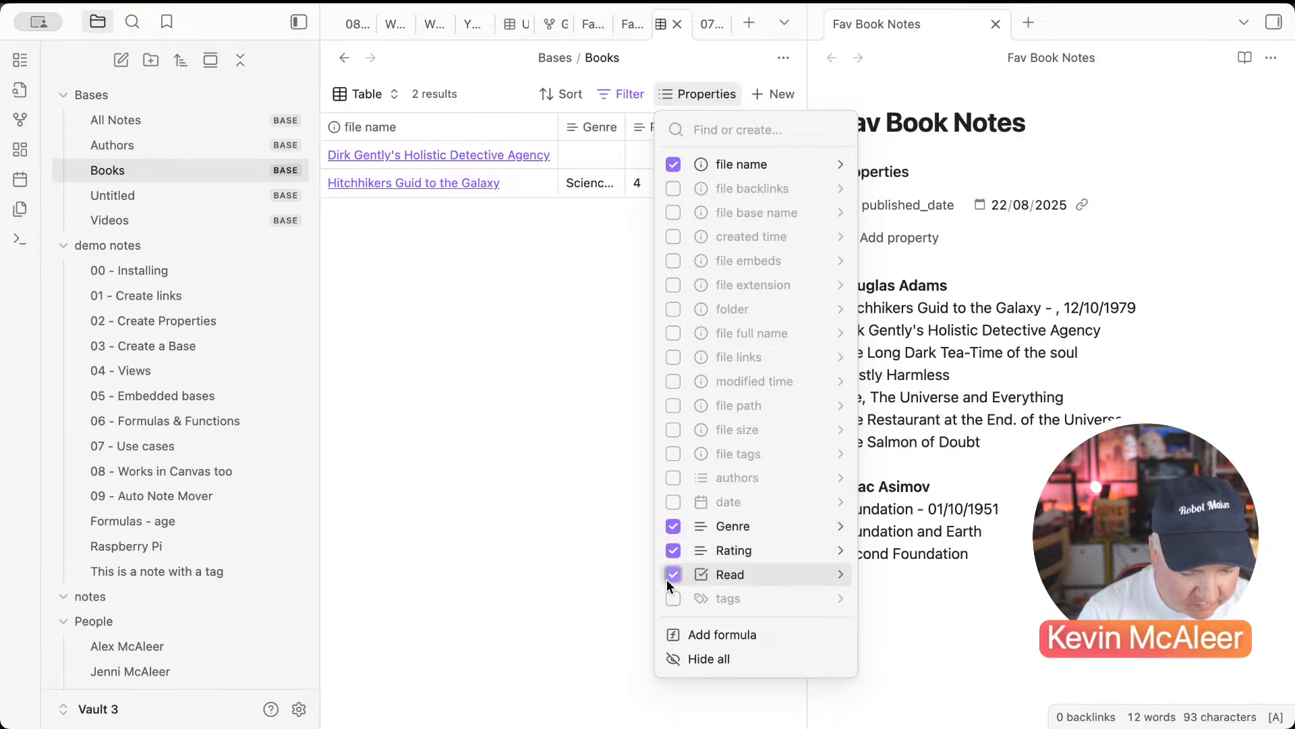
left_click(614, 573)
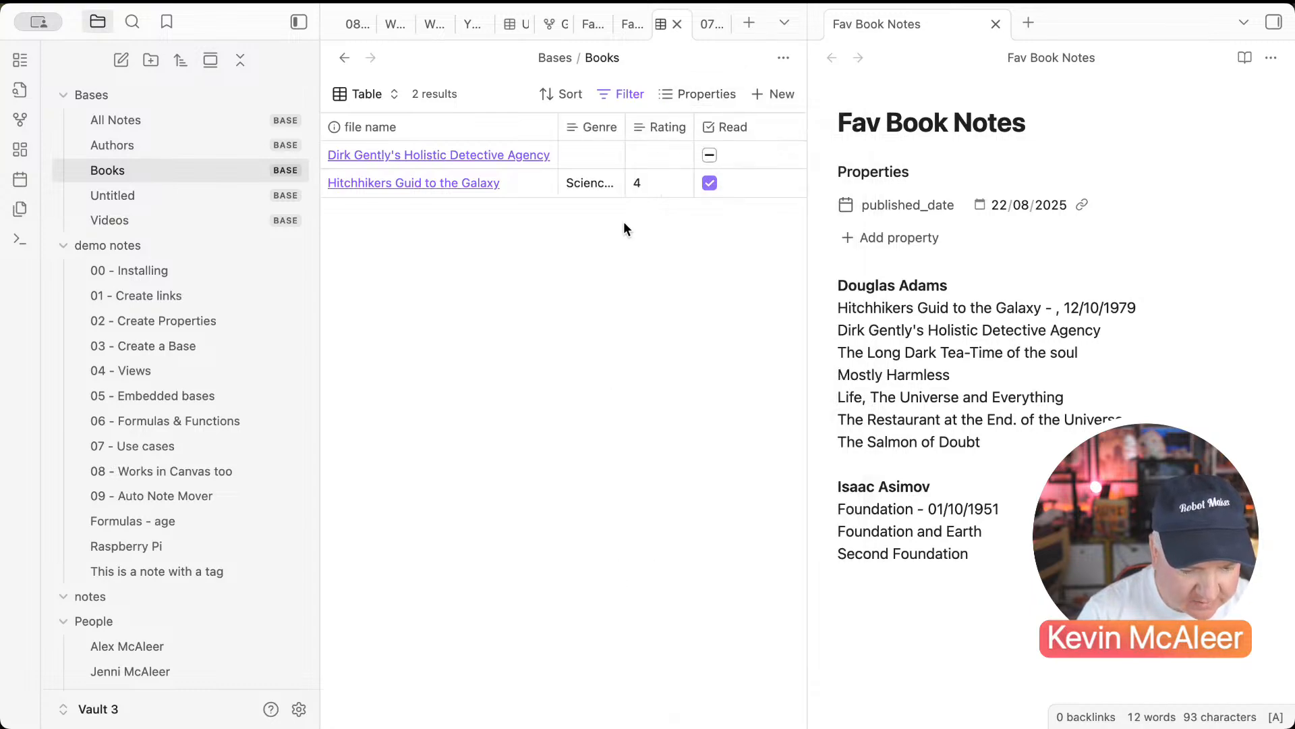
Step: Set Dirk Gently's Genre to Science Fiction and Rating to 3
left_click(587, 156)
left_click(611, 187)
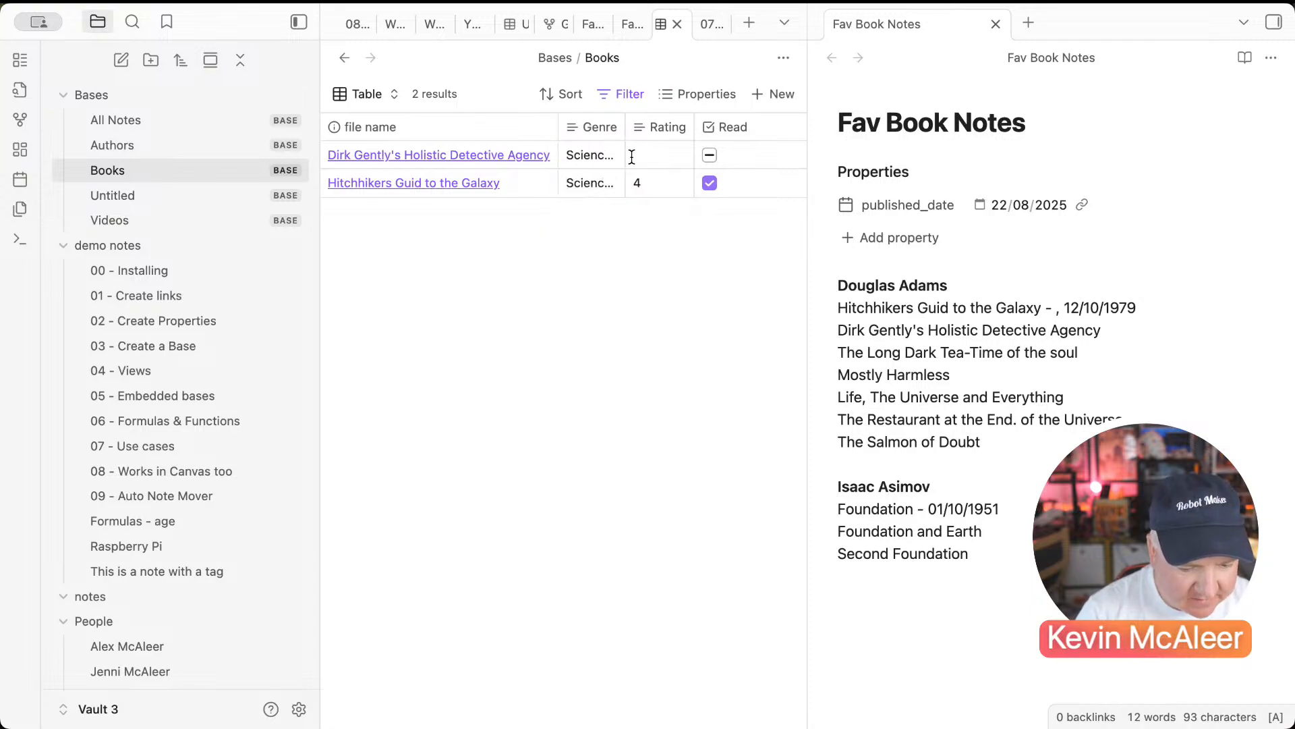
left_click_drag(625, 127, 659, 127)
left_click(695, 153)
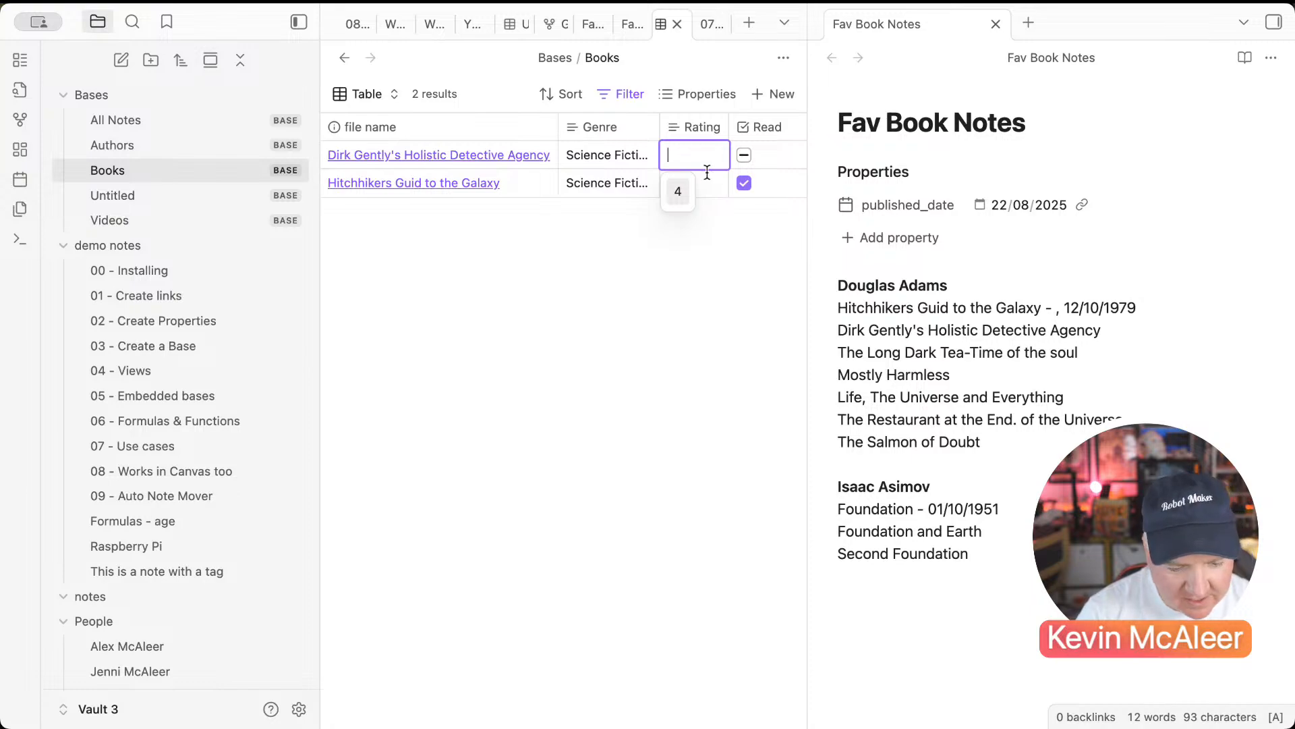
type("3")
key("Return")
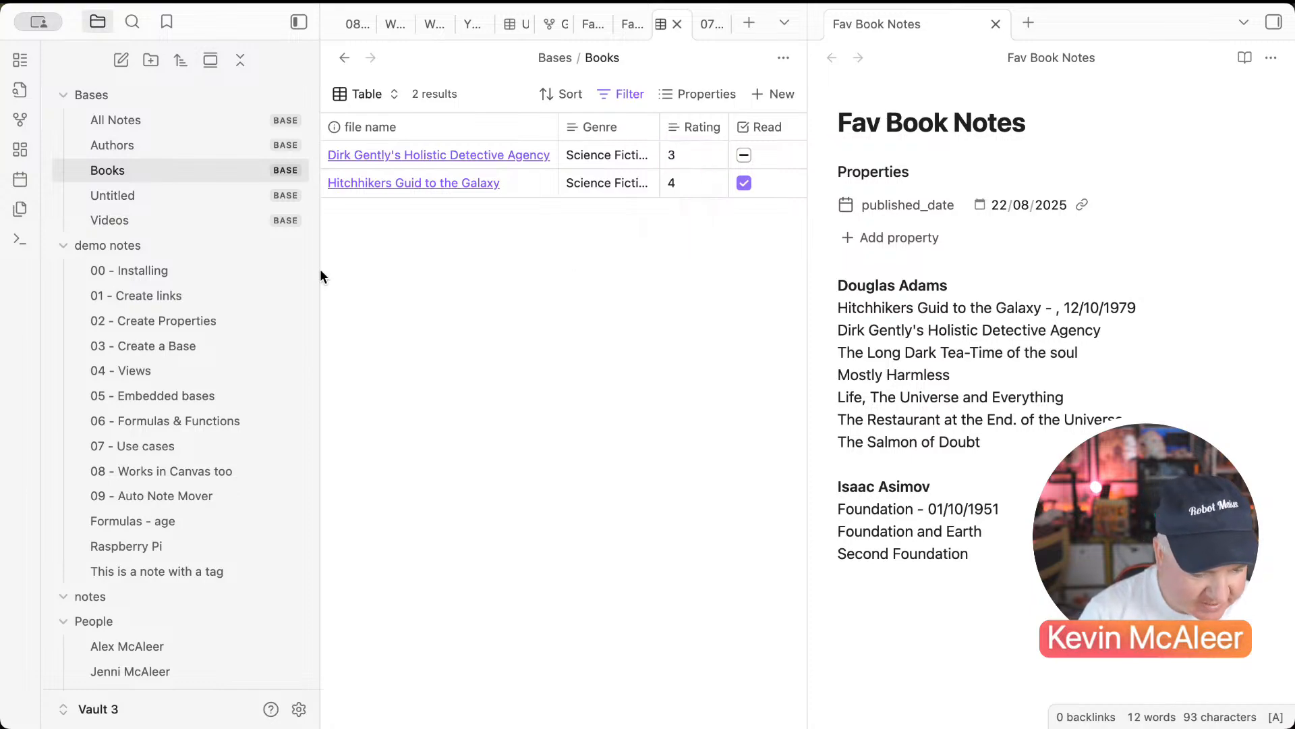
Step: Add a new entry titled Foundation to the Books base
left_click(781, 98)
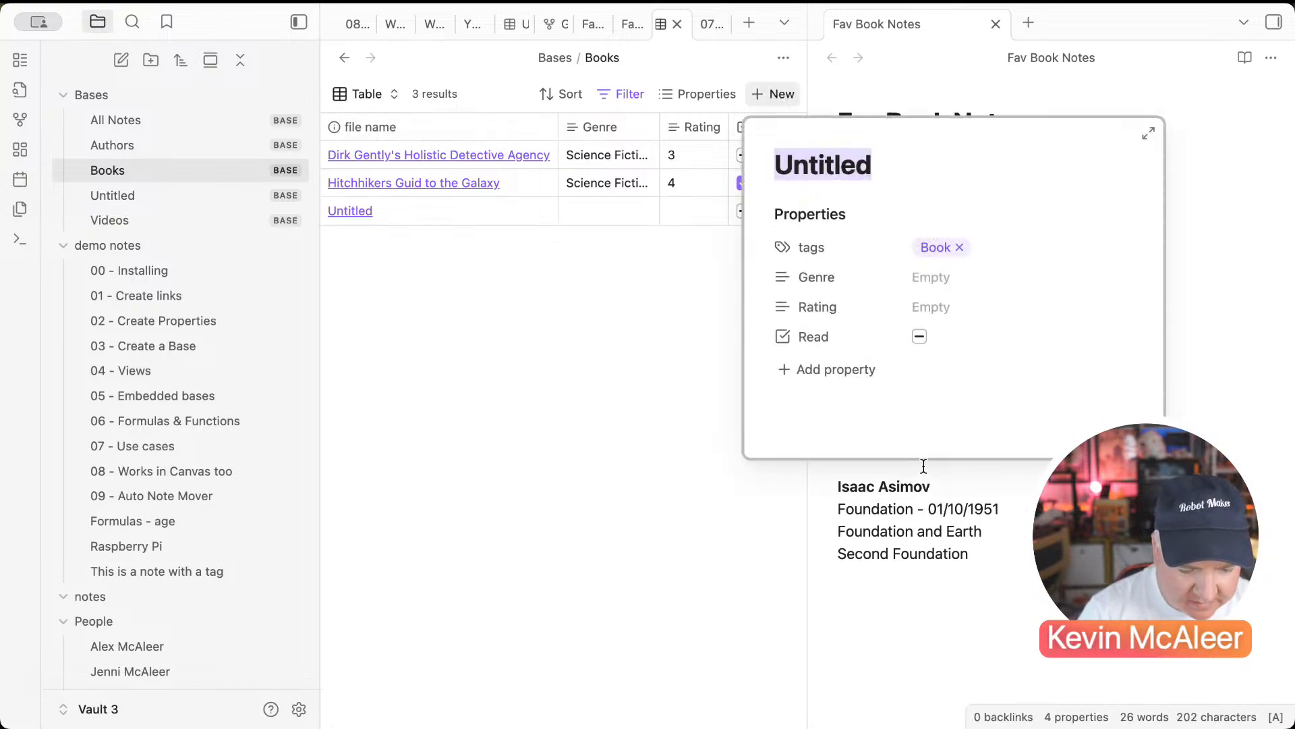
type("Fonu")
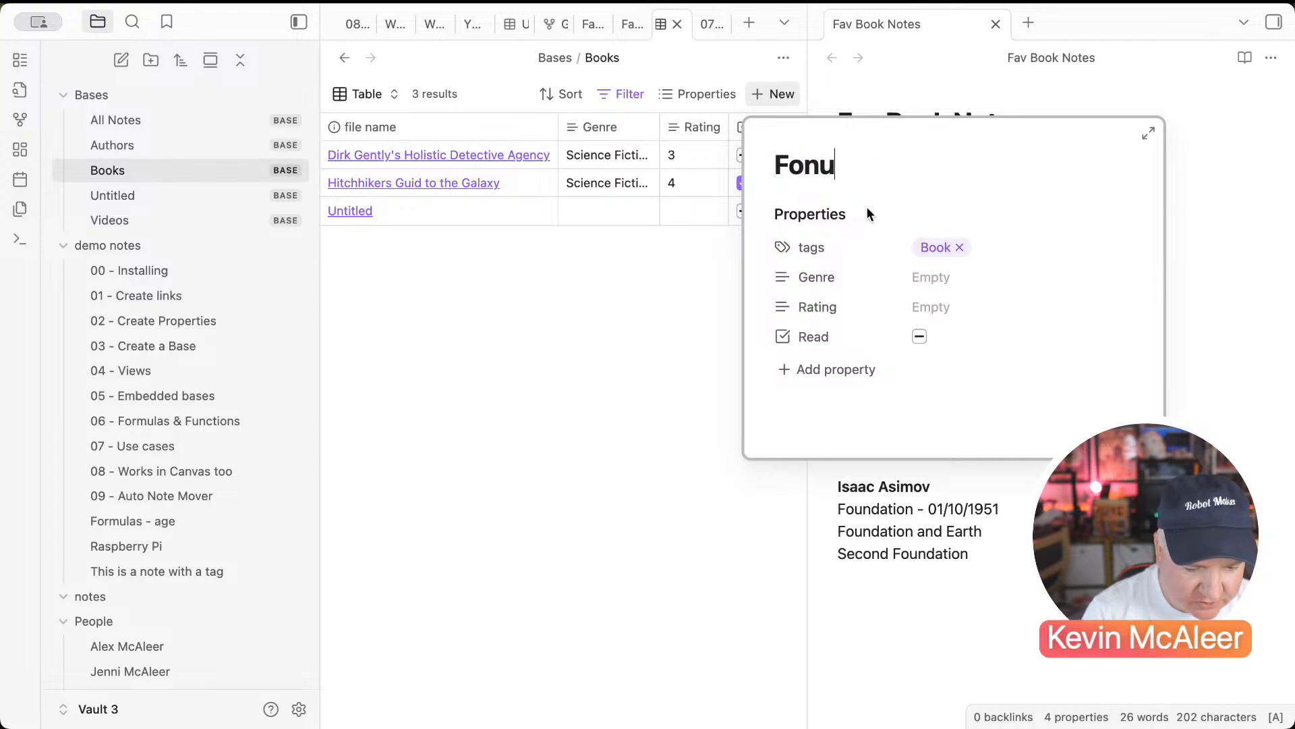
key("BackSpace")
key("BackSpace")
type("undagtion")
key("BackSpace")
key("BackSpace")
key("BackSpace")
key("BackSpace")
type("tio")
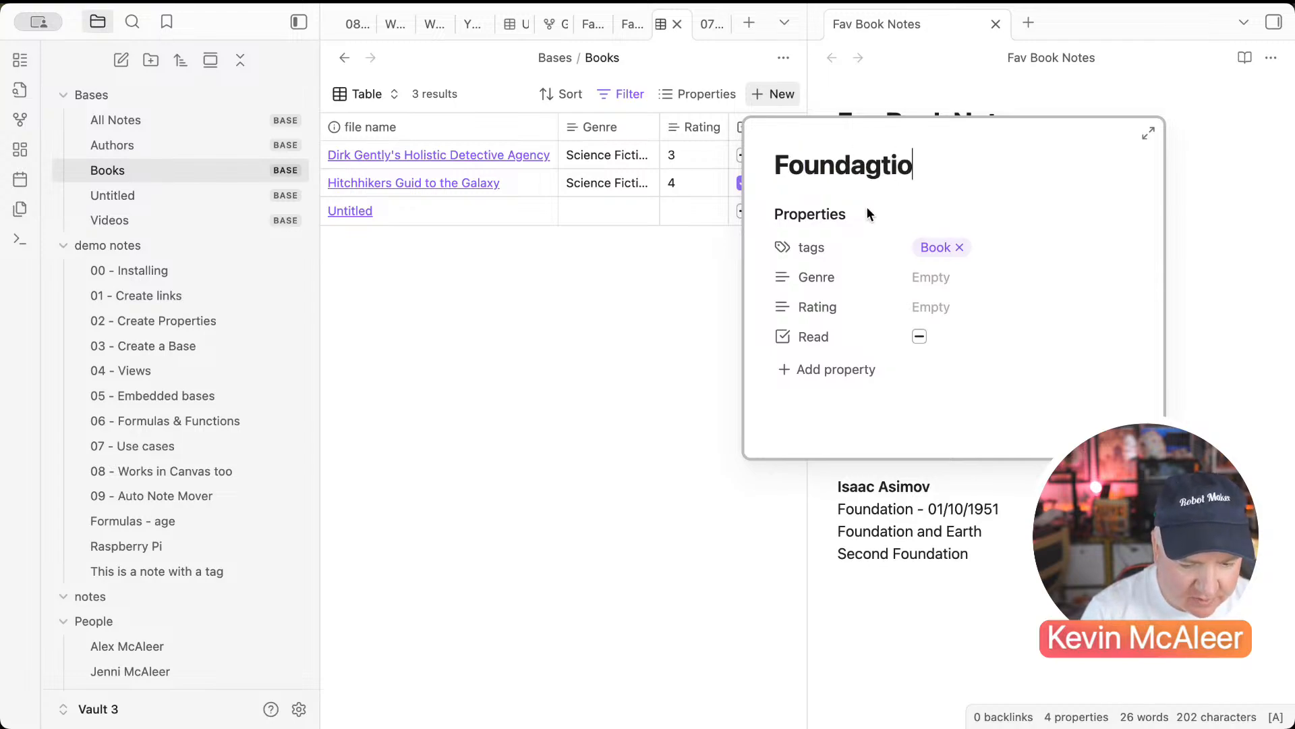
type("n")
key("BackSpace")
key("BackSpace")
key("BackSpace")
key("BackSpace")
key("BackSpace")
type("tion")
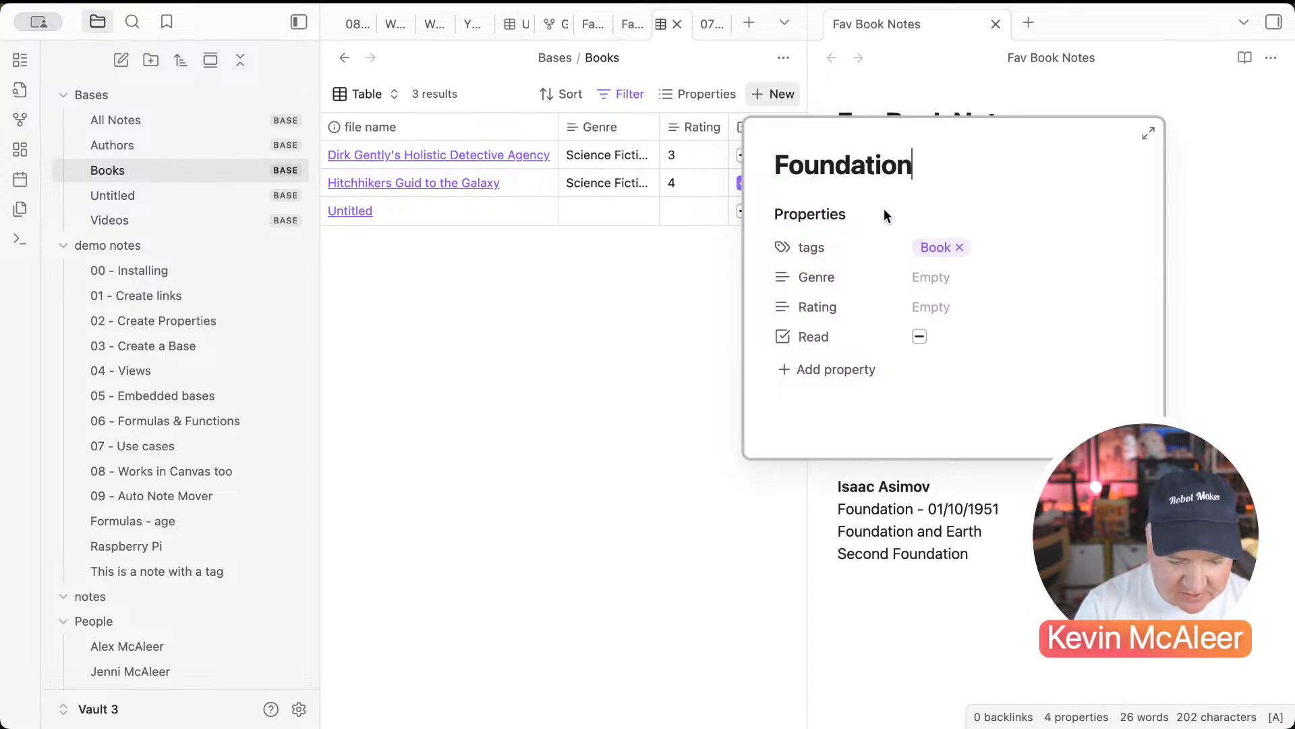
Step: Give Foundation genre Science Fiction, rating 5, an authors entry, and mark it read
left_click(930, 275)
left_click(938, 313)
left_click(928, 309)
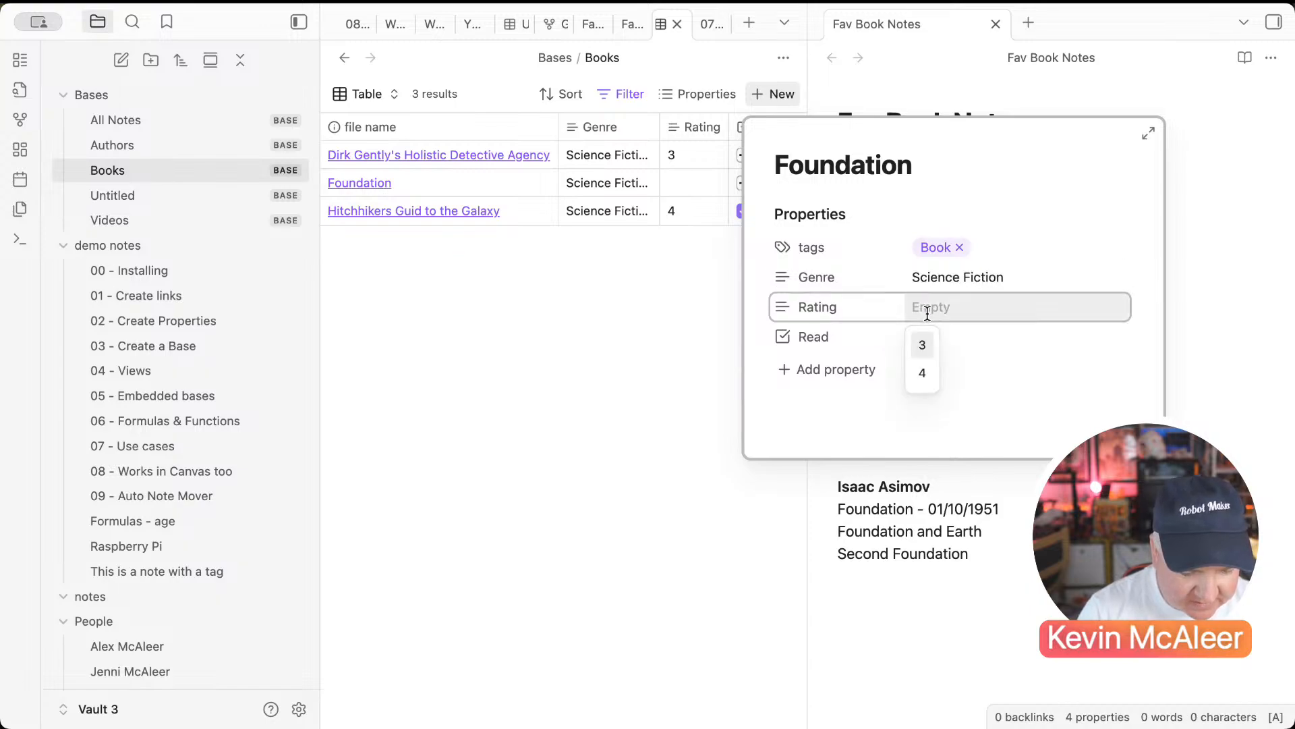
type("5")
left_click(841, 369)
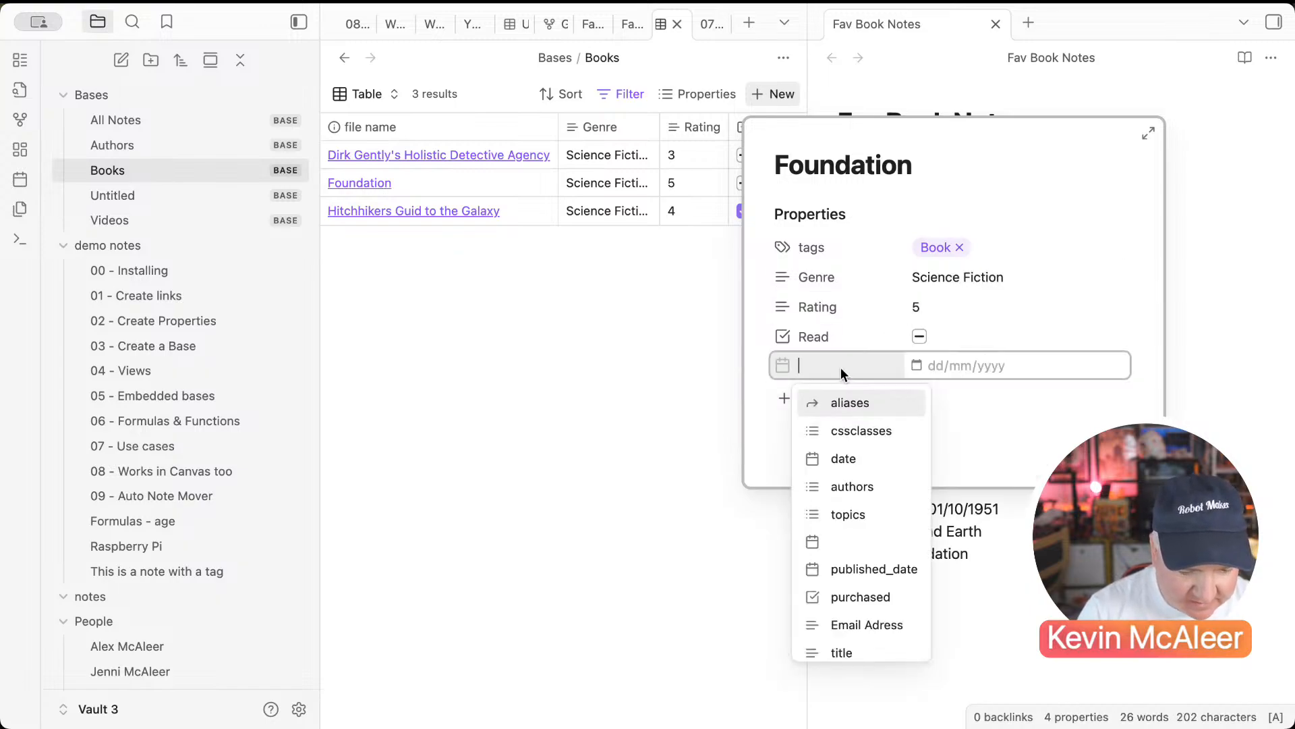
type("author")
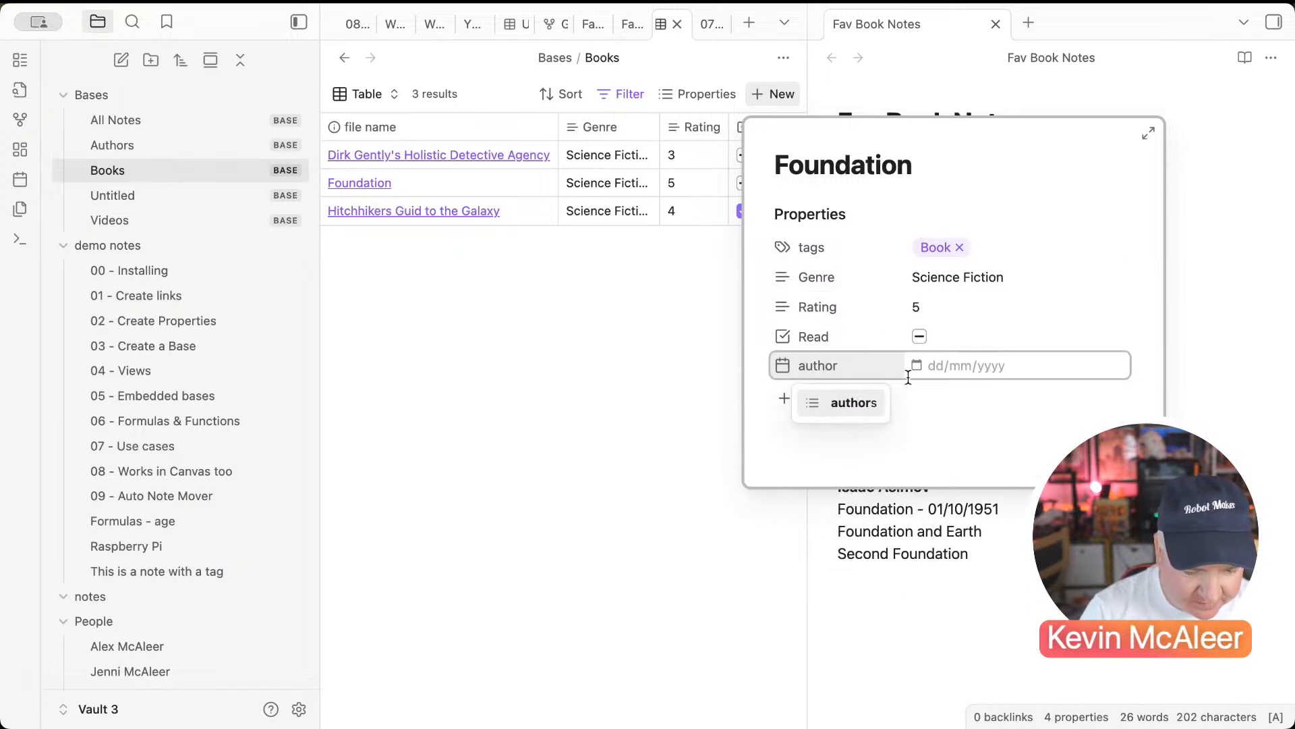
left_click(862, 402)
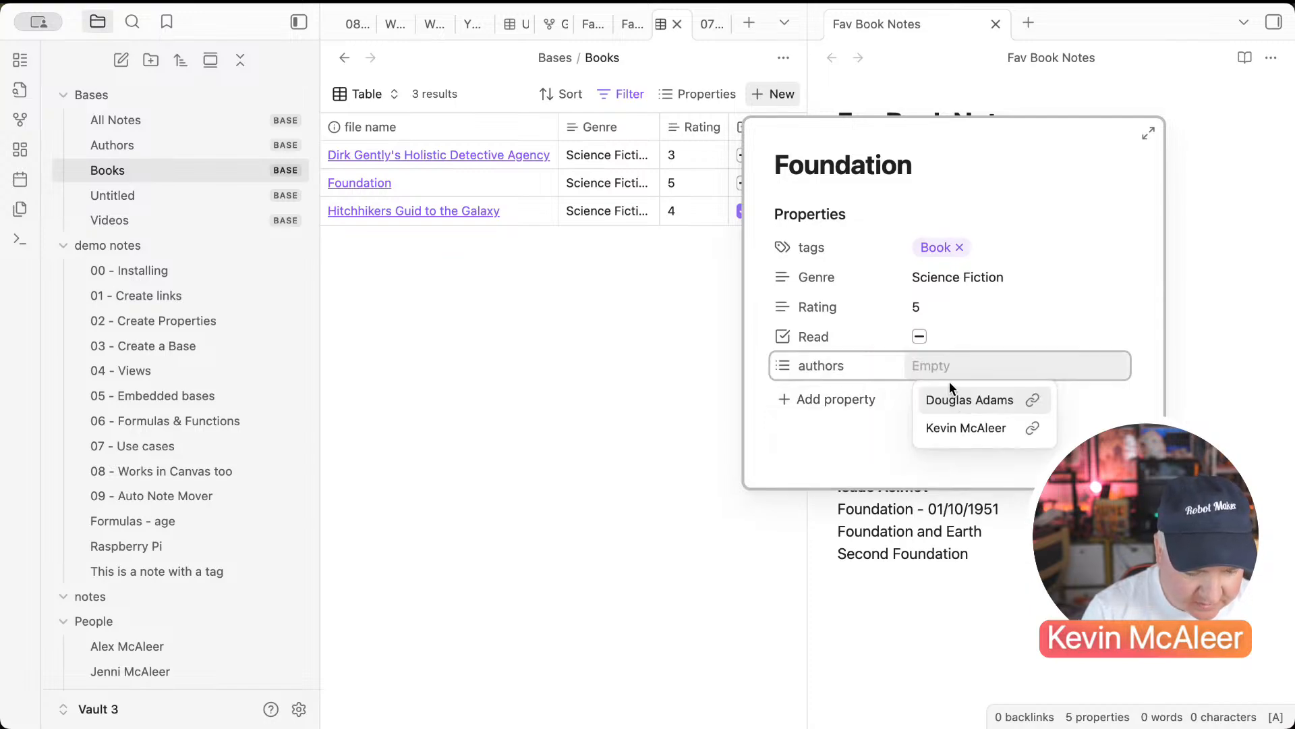
type("I")
key("BackSpace")
type("Isaac Asimov")
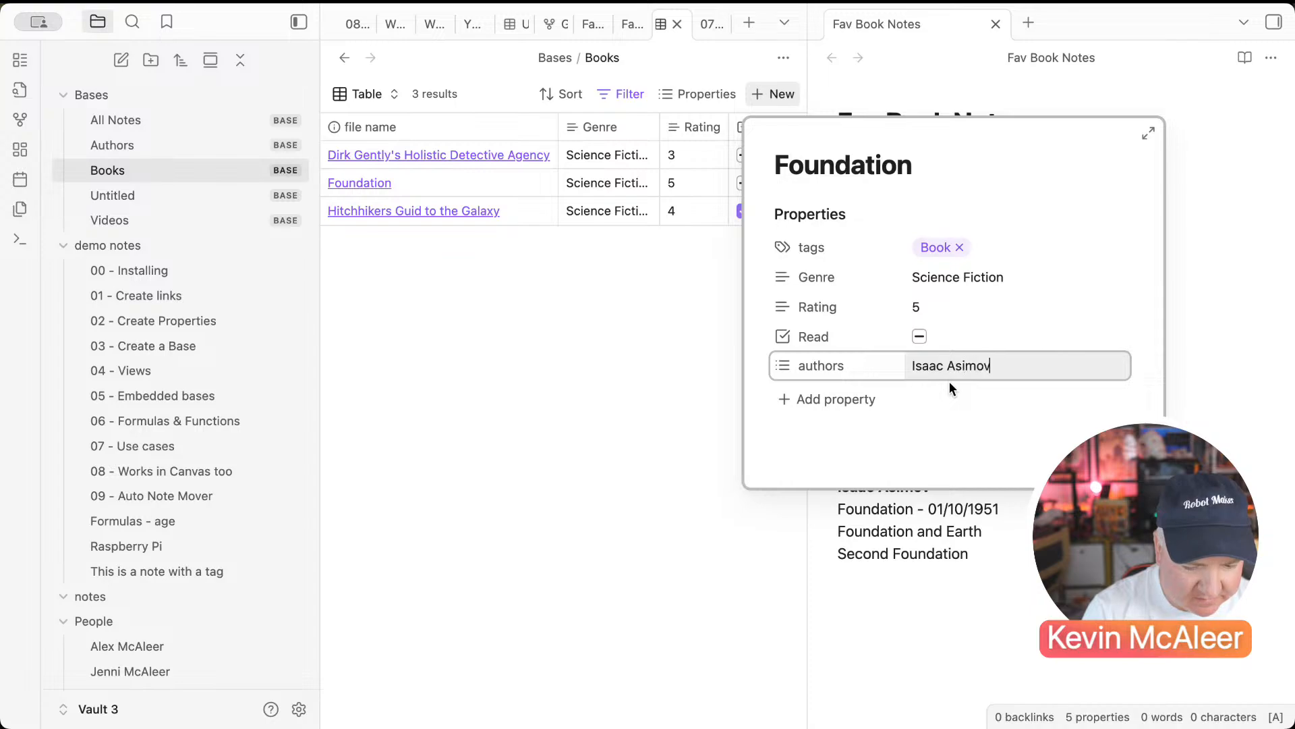
key("Return")
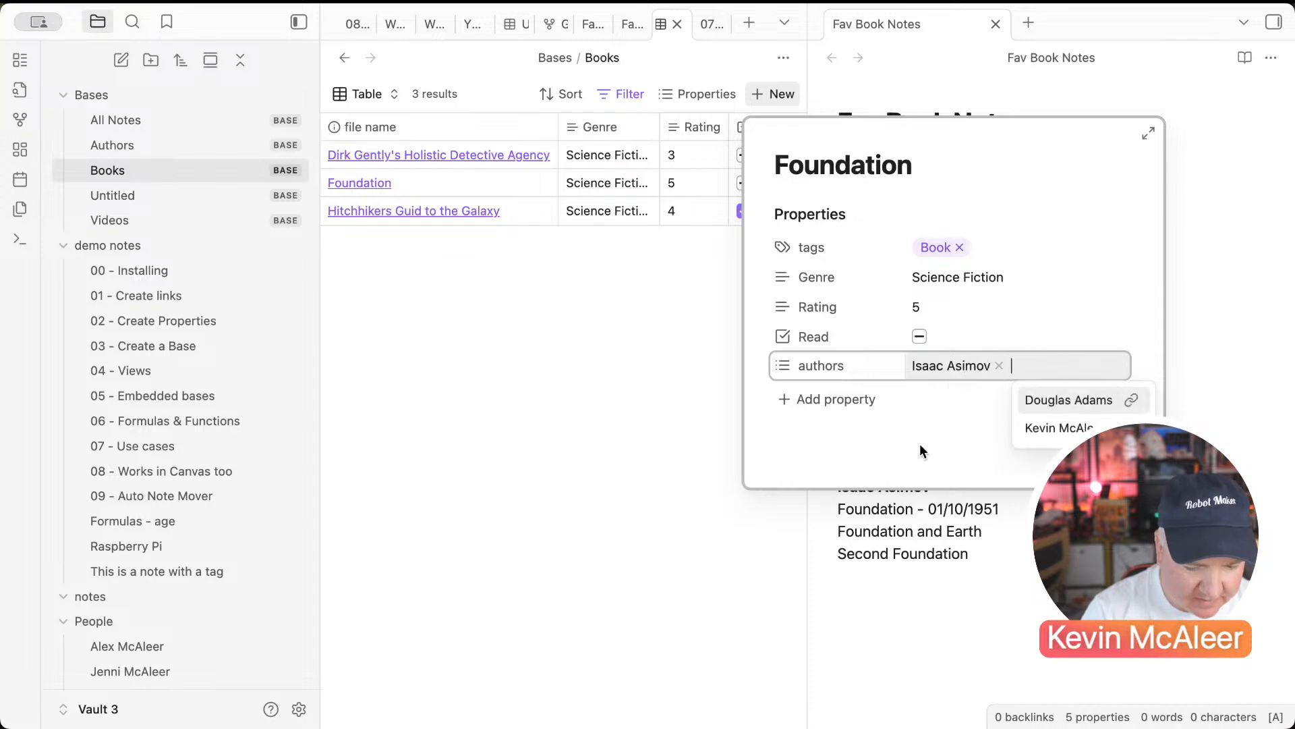
left_click(919, 337)
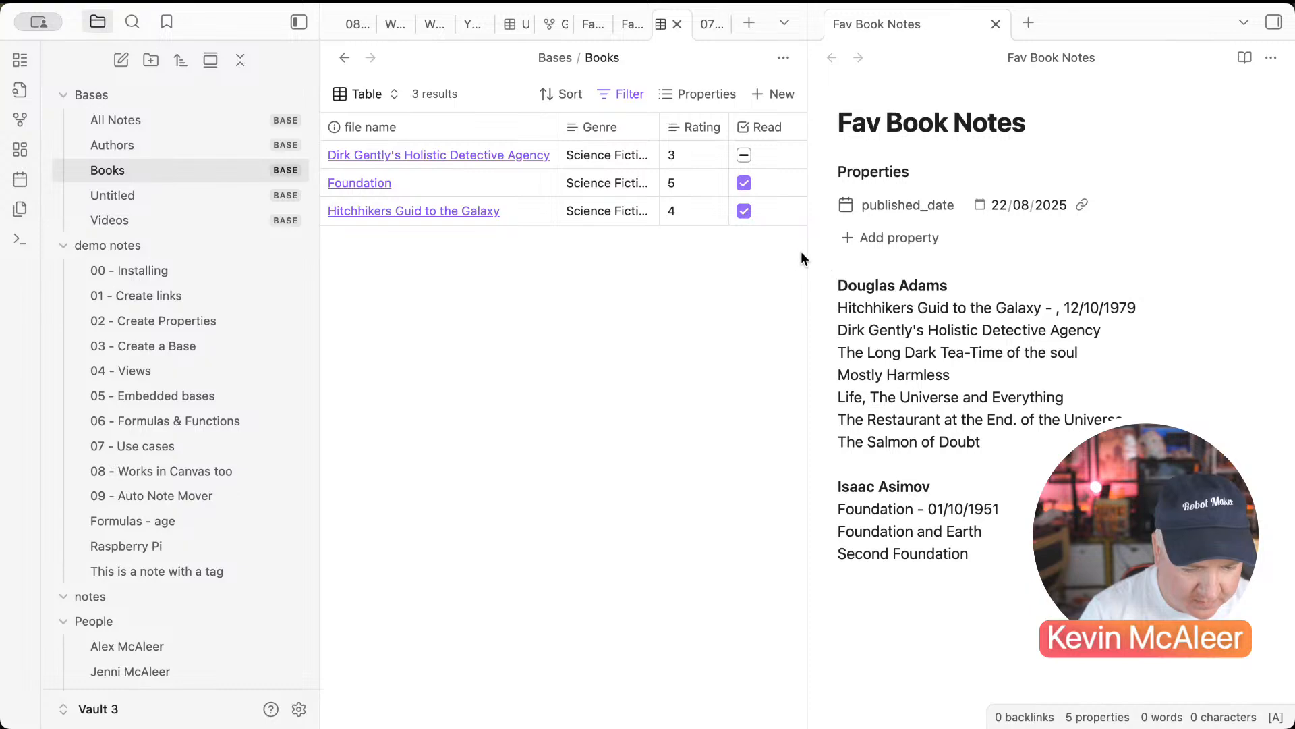
Step: Mark Dirk Gently read, show the authors column, and credit it to Douglas Adams
left_click_drag(807, 257, 847, 257)
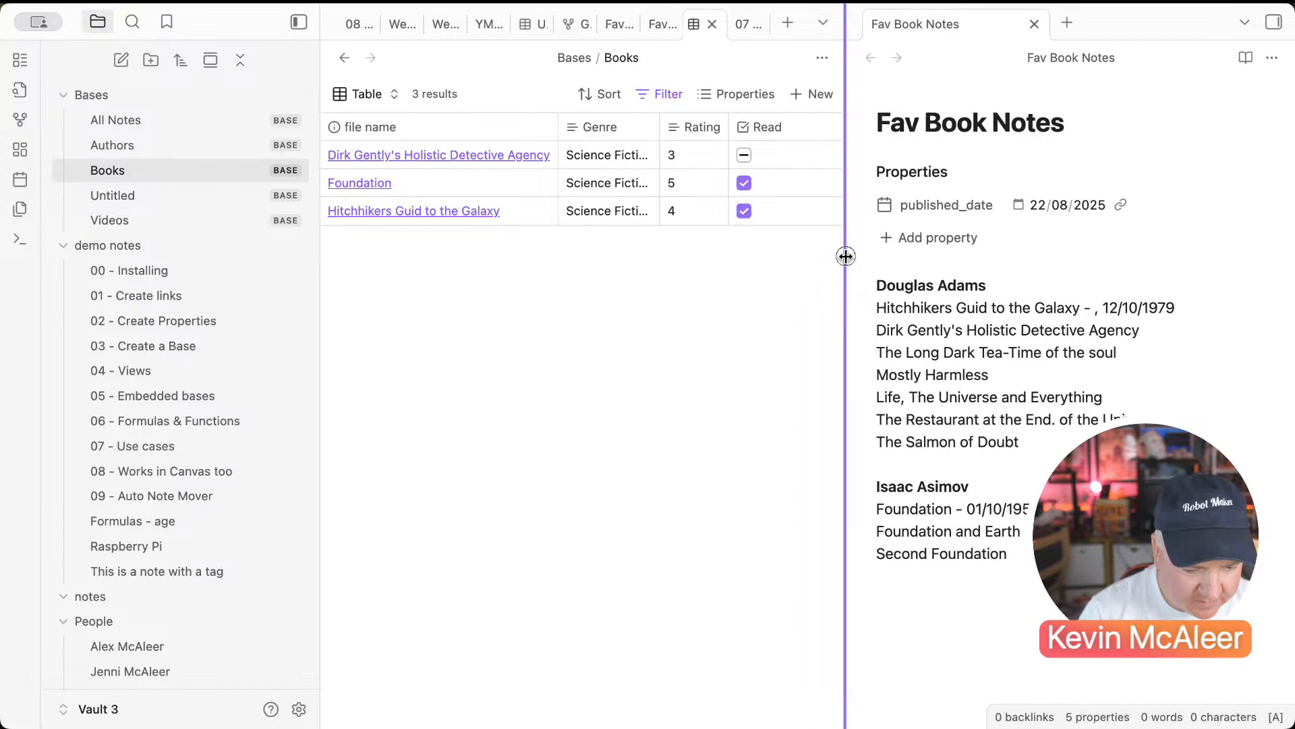
left_click(742, 156)
left_click(506, 290)
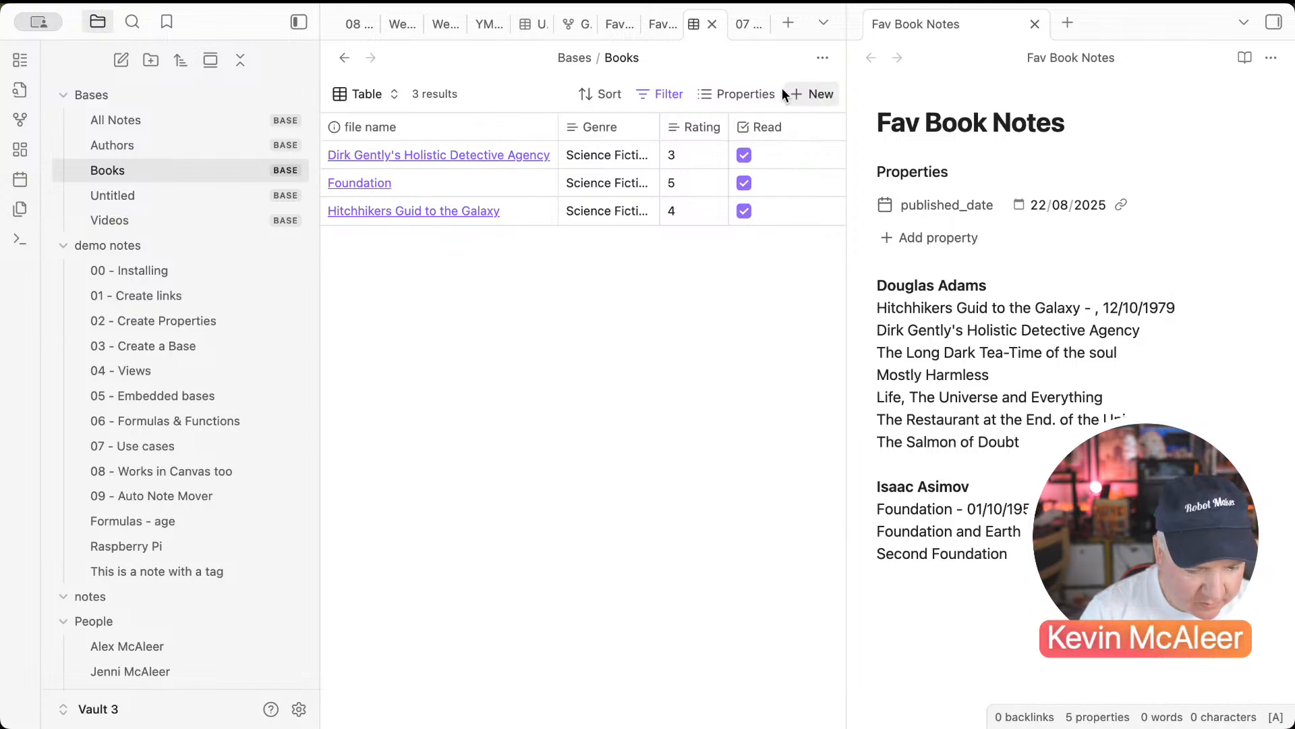
left_click(741, 93)
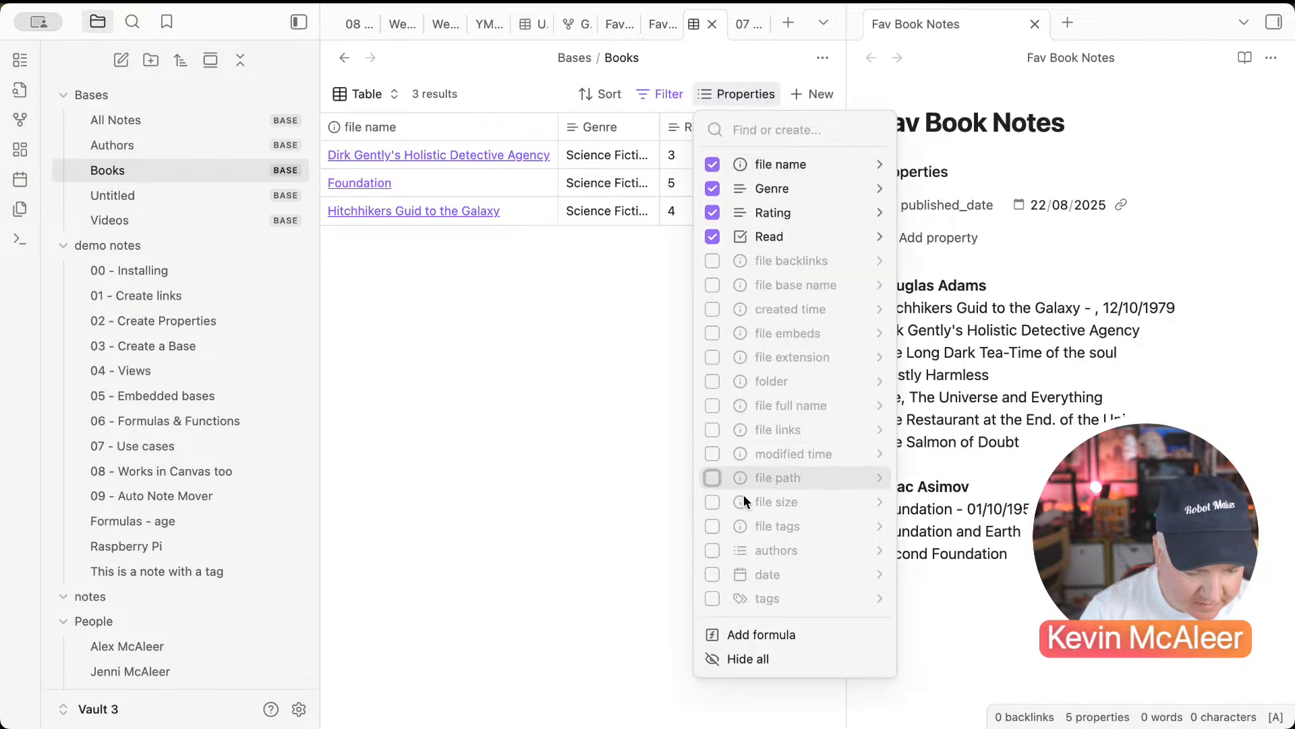
left_click(713, 550)
left_click(613, 513)
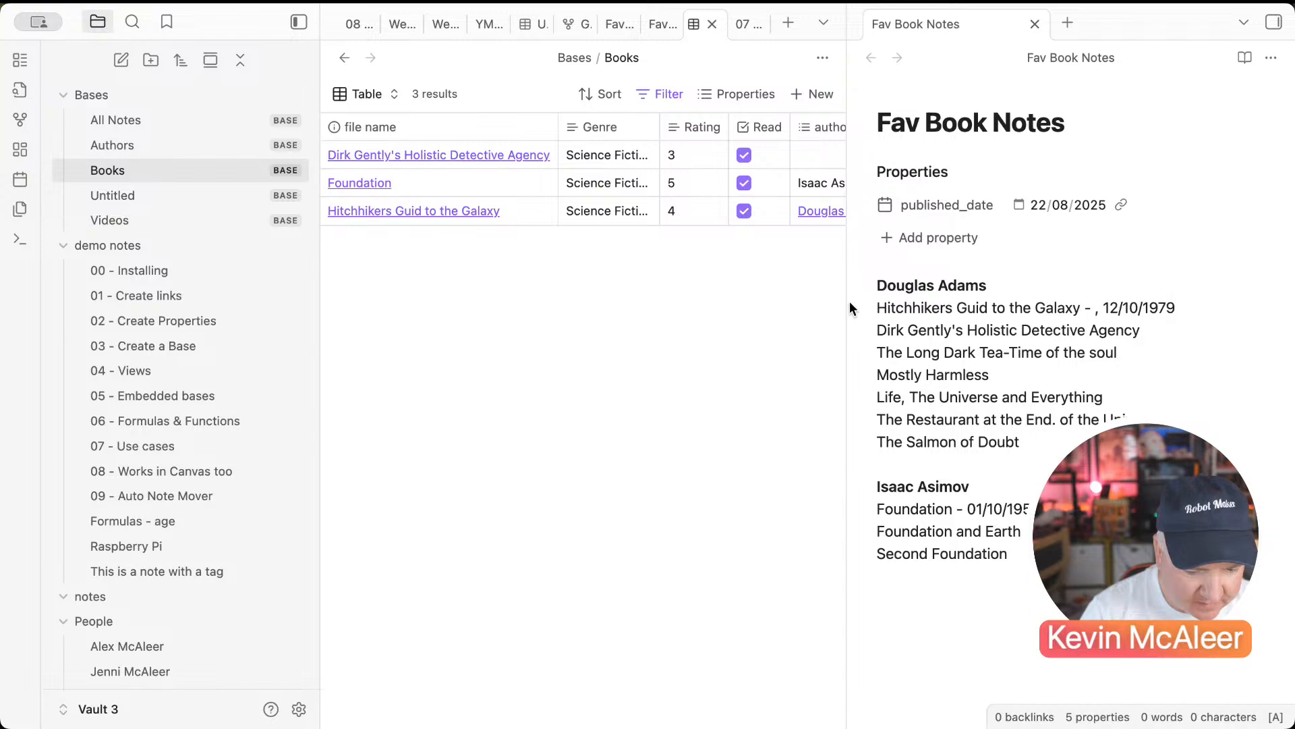
left_click_drag(849, 301, 945, 301)
left_click(840, 159)
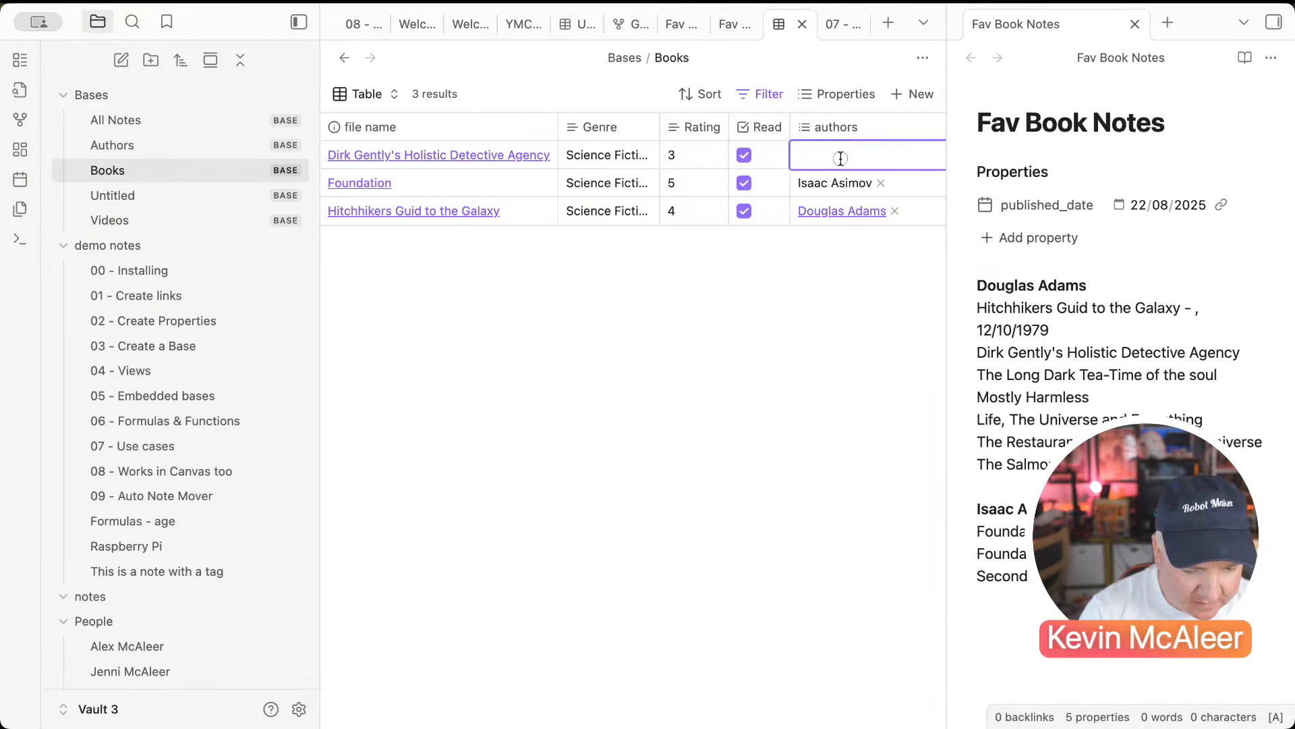
left_click(835, 185)
left_click(769, 301)
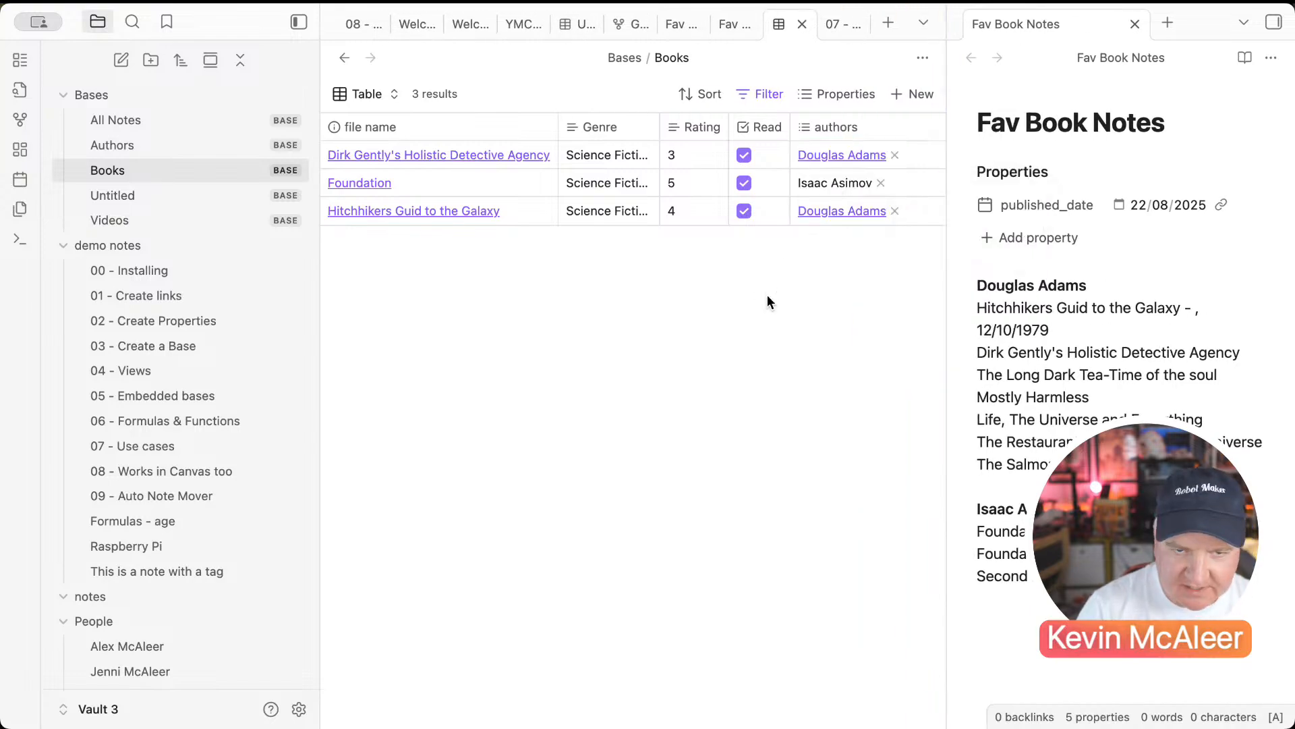
Step: Replace Foundation's plain-text author with an [[Isaac Asimov]] note link
left_click(823, 184)
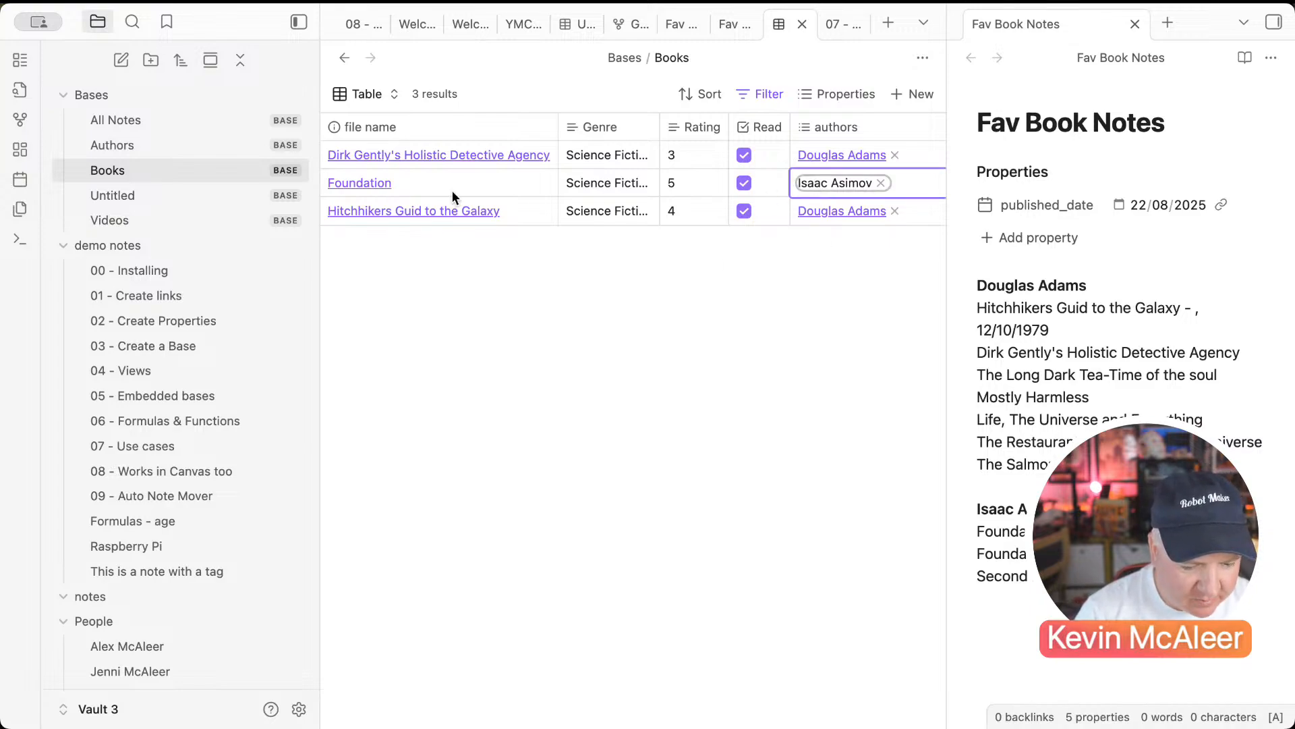
left_click(360, 183)
left_click(598, 322)
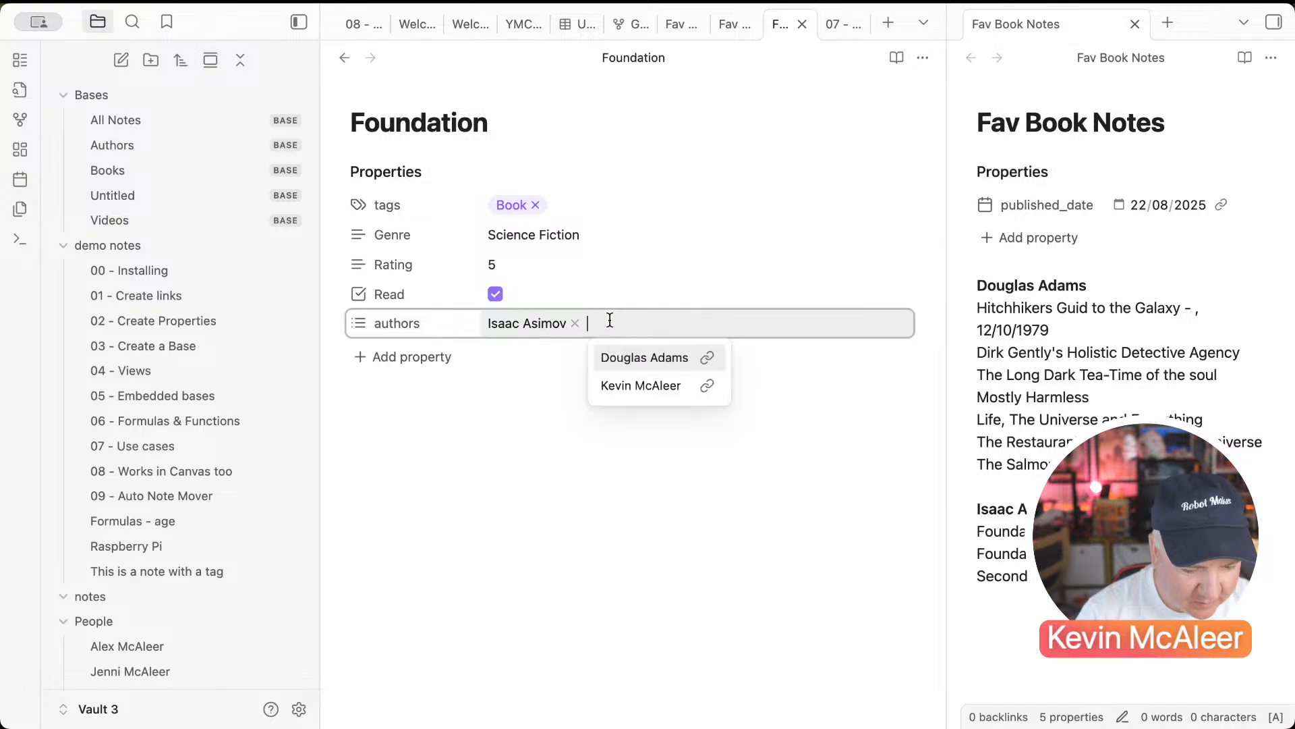
type("[[Isa")
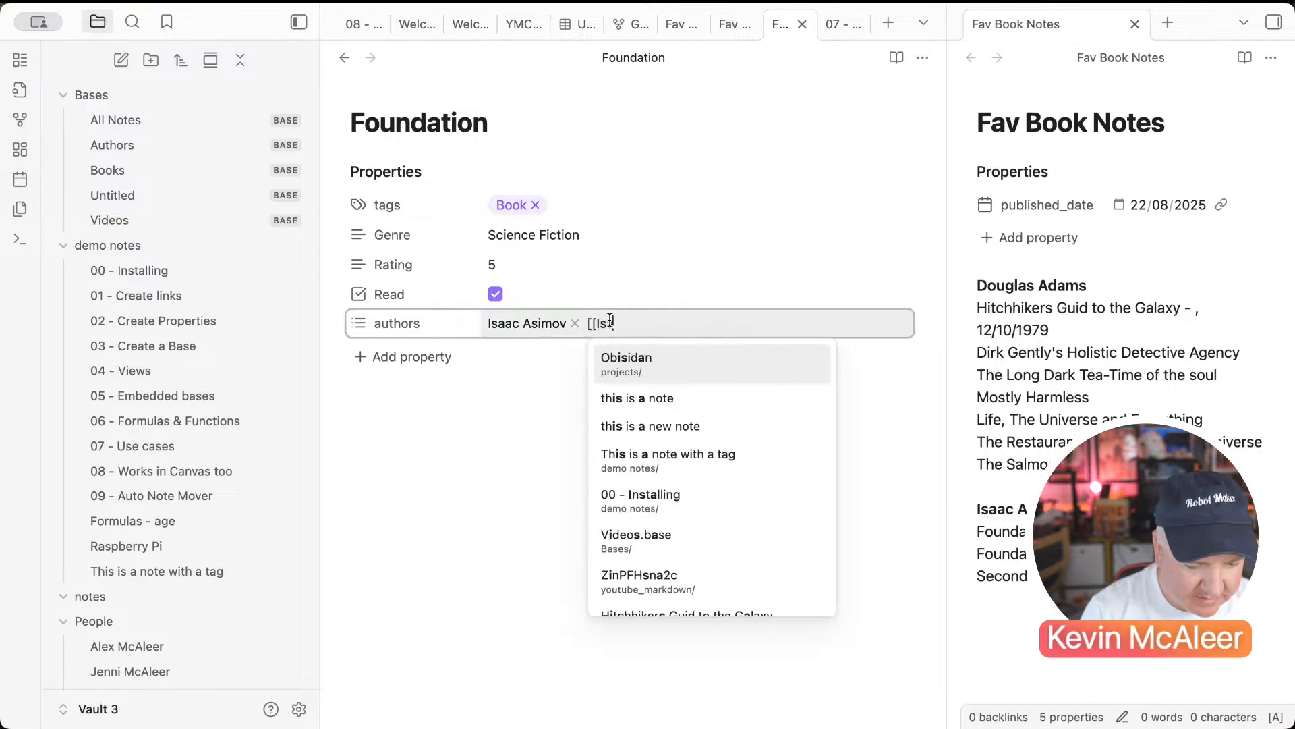
type("ac Asimoc")
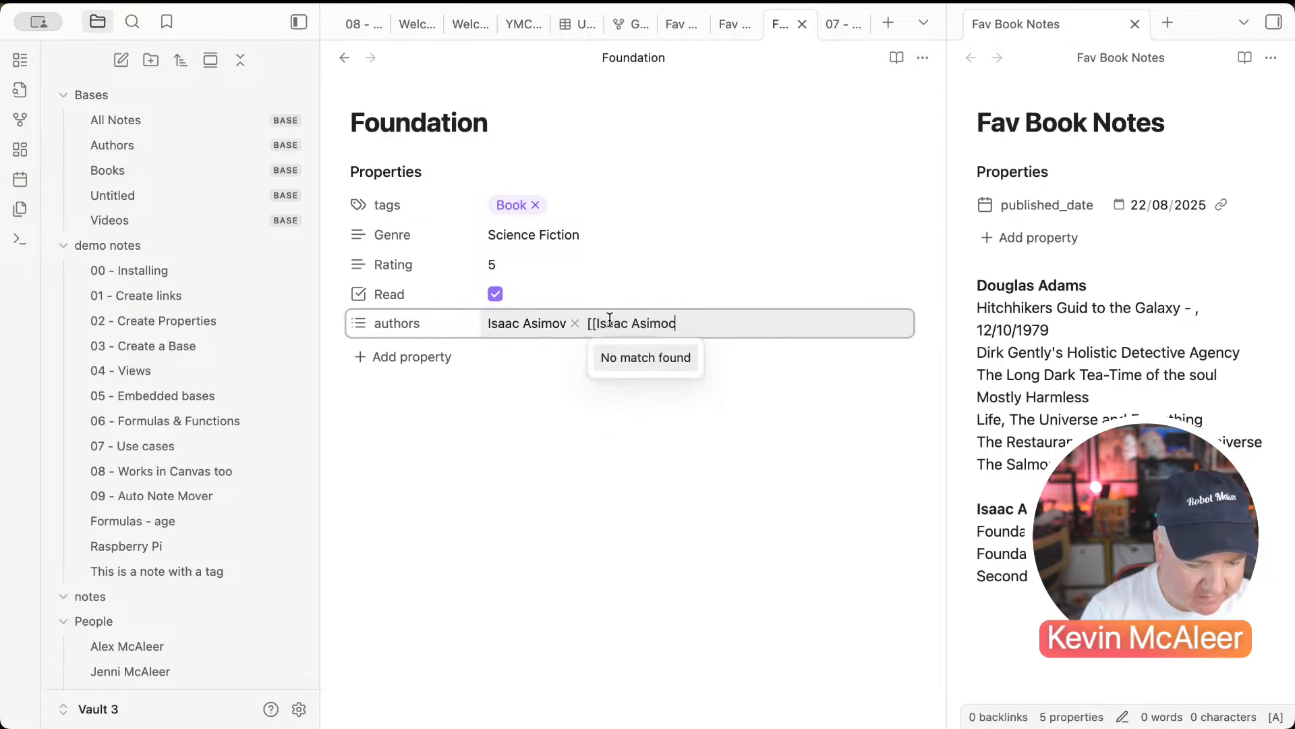
key("Return")
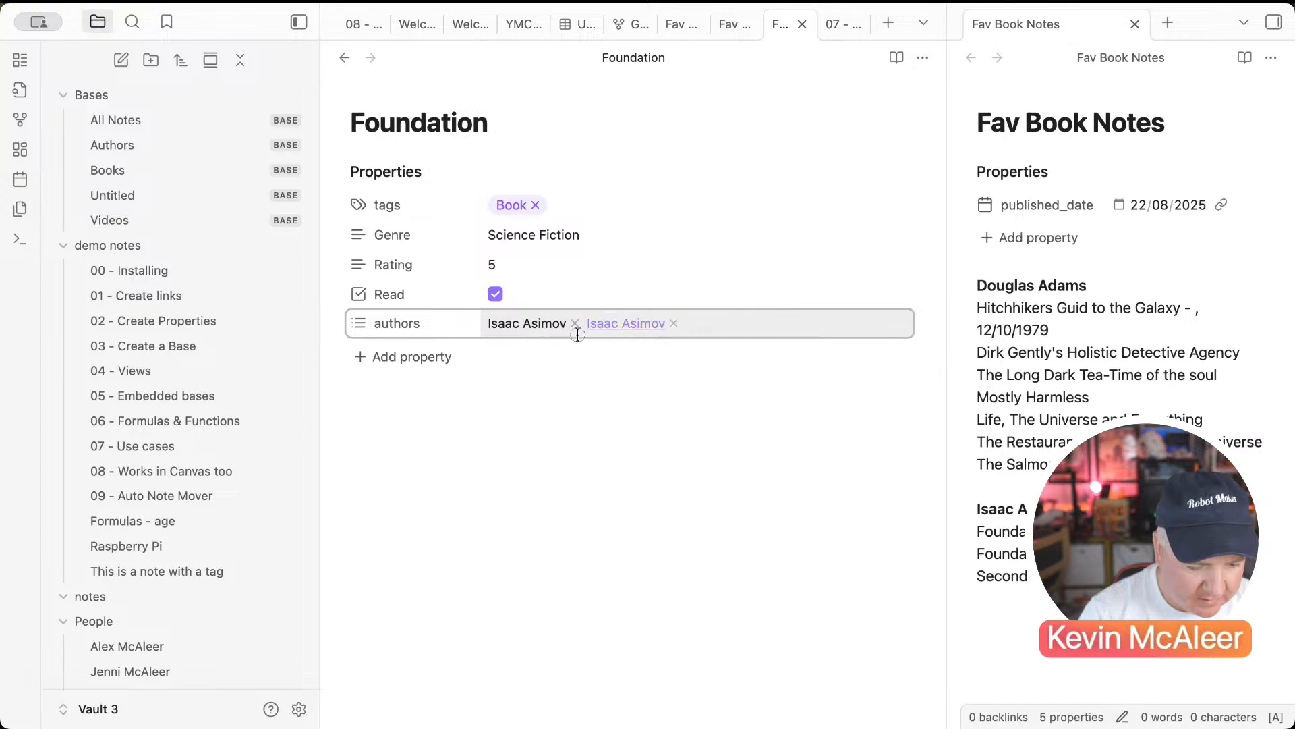
left_click(575, 324)
left_click(553, 378)
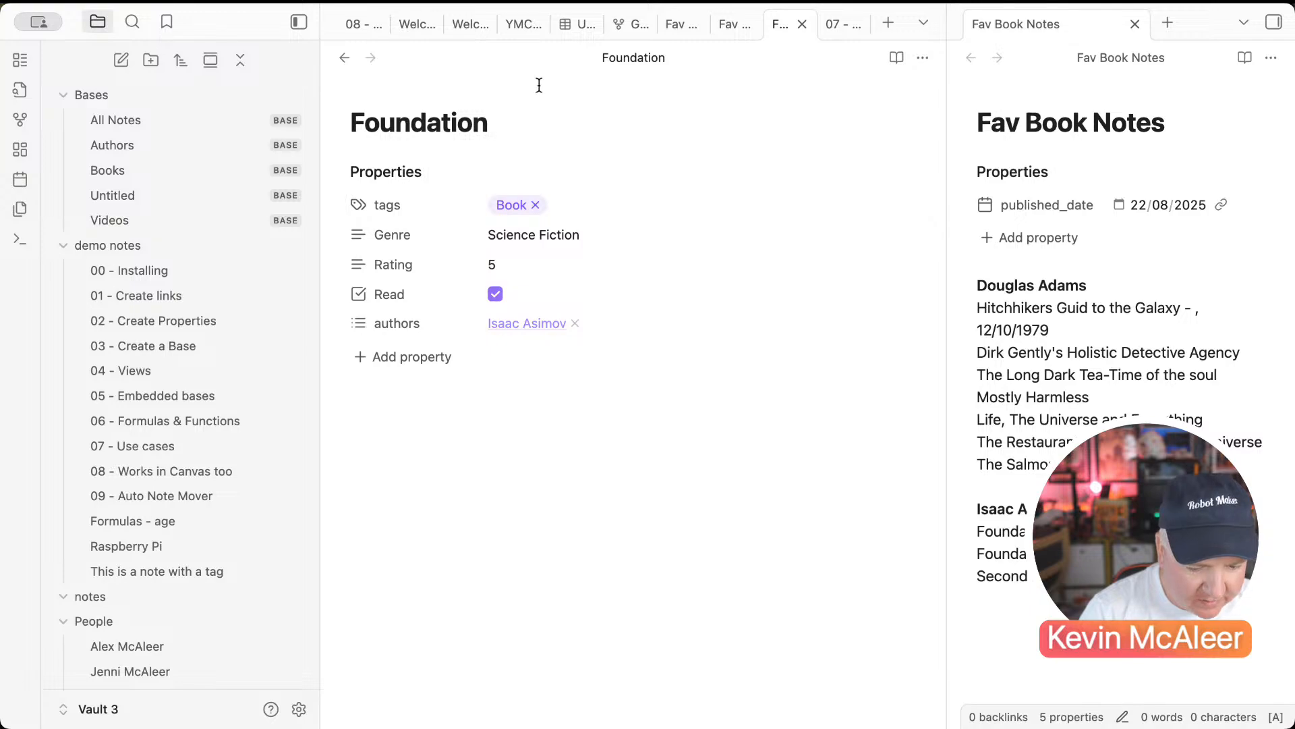
left_click_drag(1120, 554, 943, 554)
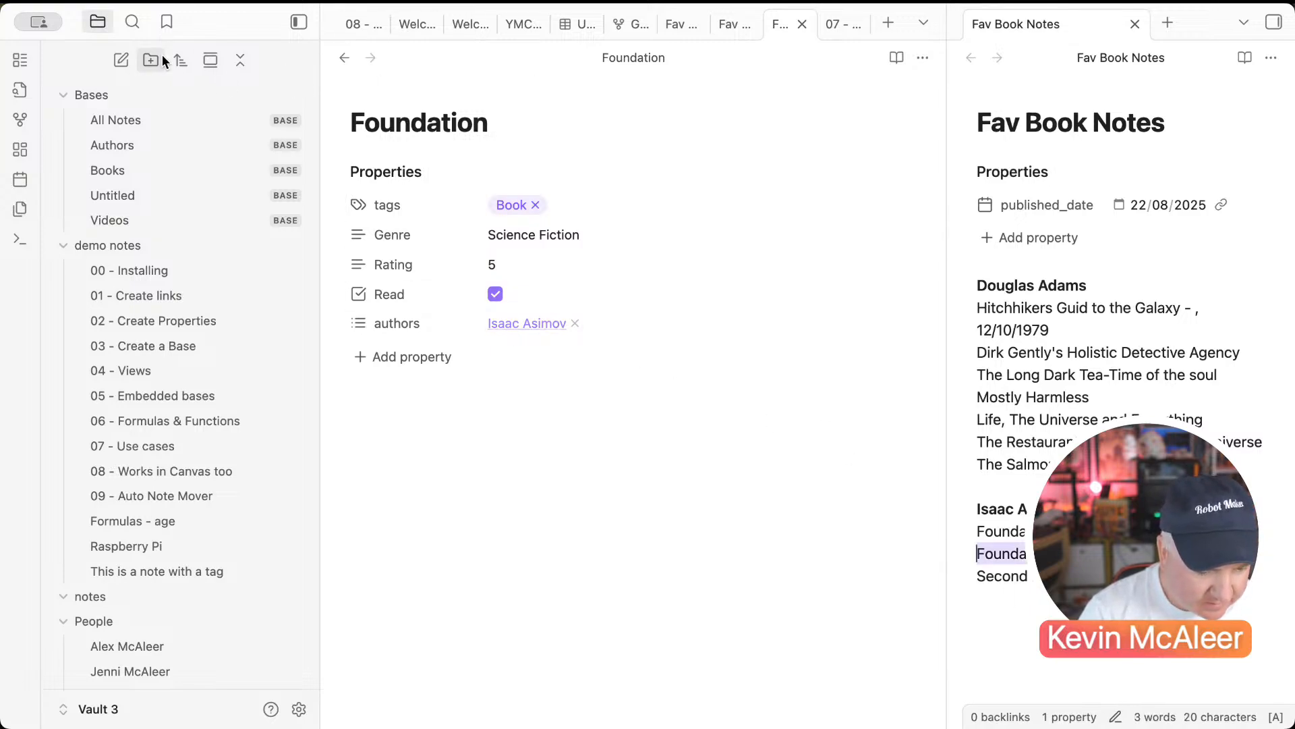
Step: Create a note named Foundation and Earth with a tags property set to Book
left_click(122, 60)
type("Foundation and Earth")
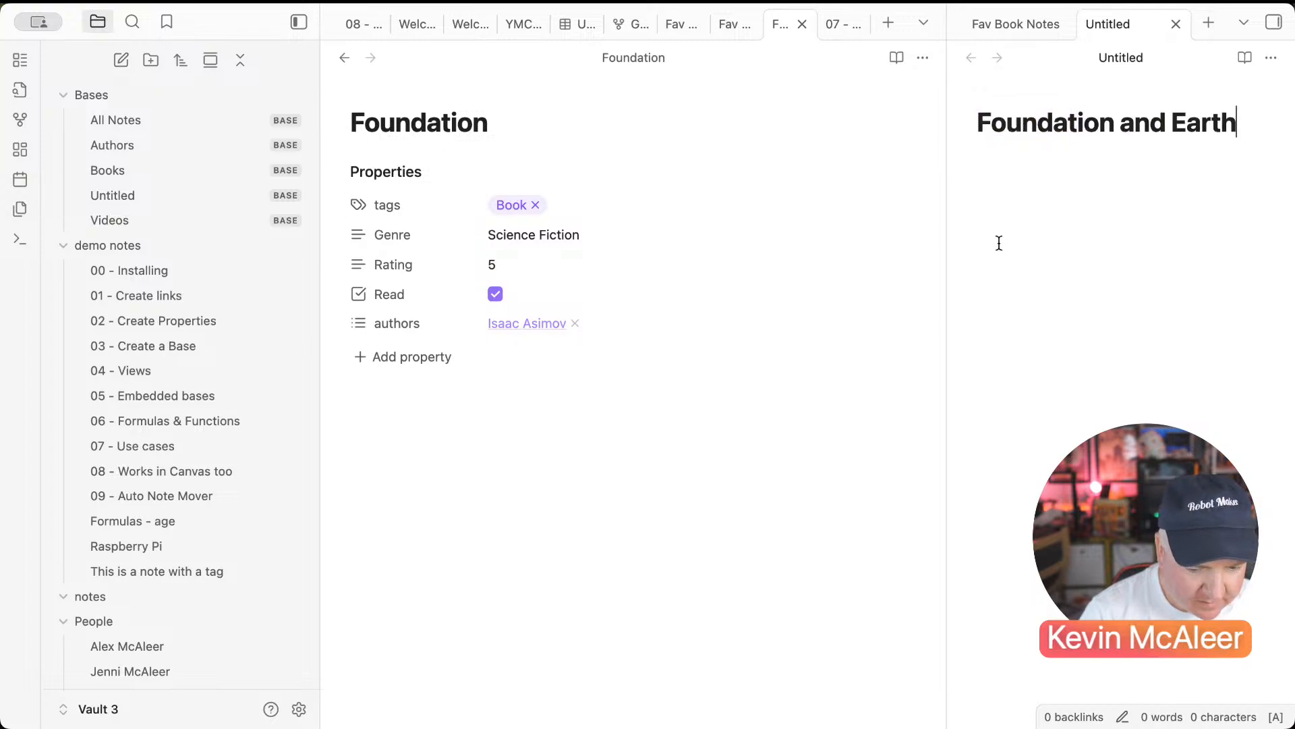
key("Return")
type("---")
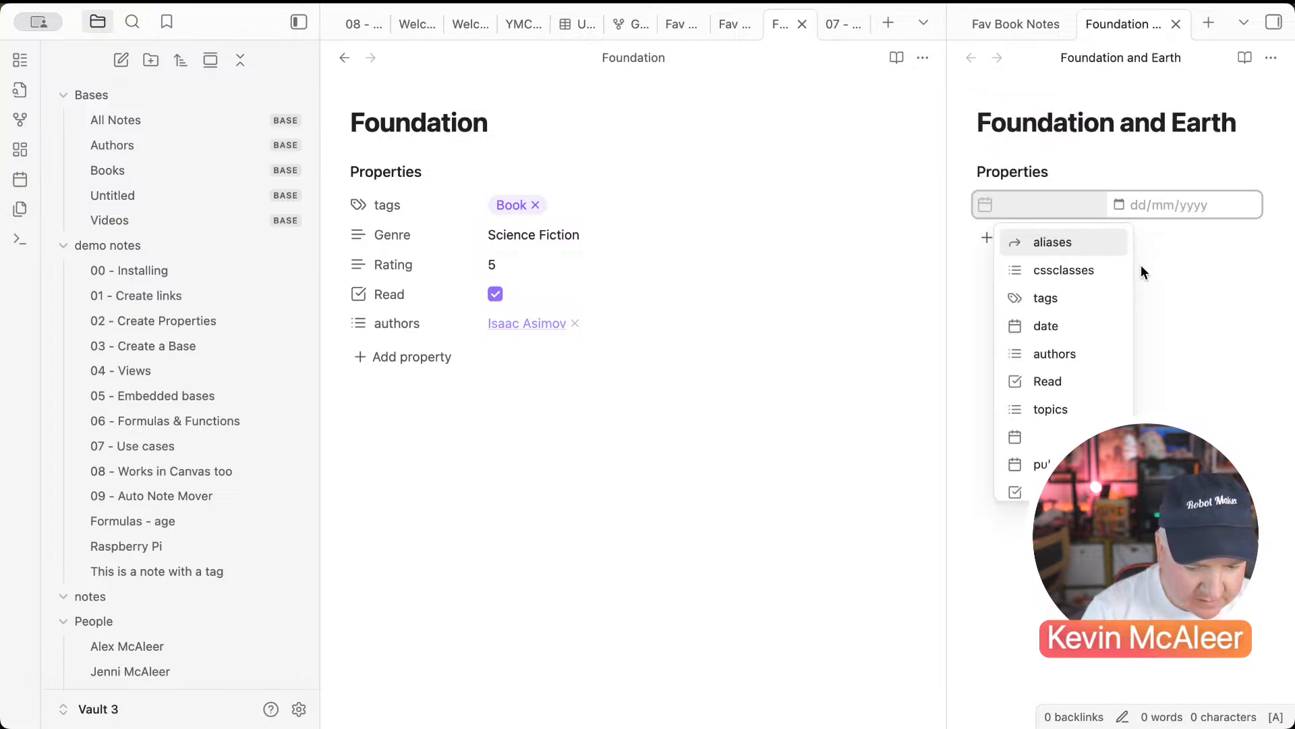
key("Down")
key("Down")
key("Return")
type("book")
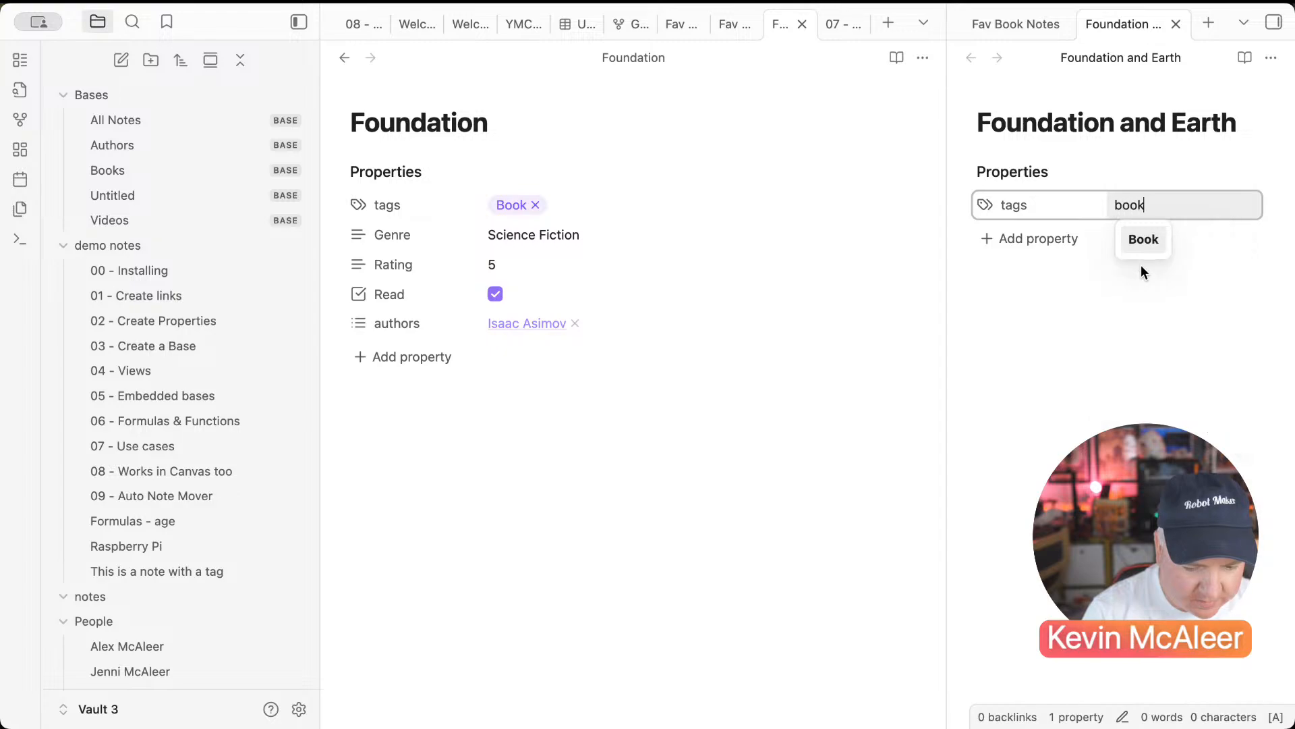
key("Return")
left_click(760, 286)
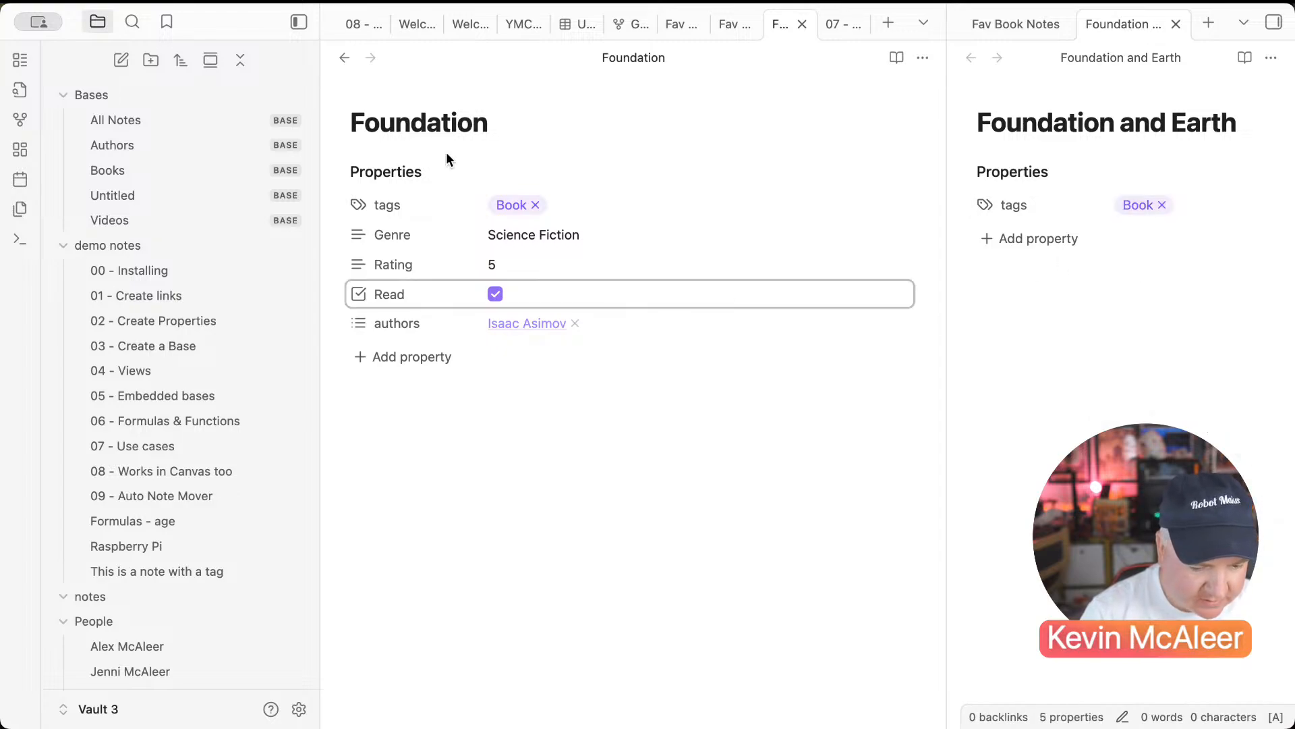
Step: In the Books table, give Foundation and Earth Science Fiction, rating 4, read, author Isaac Asimov
left_click(350, 62)
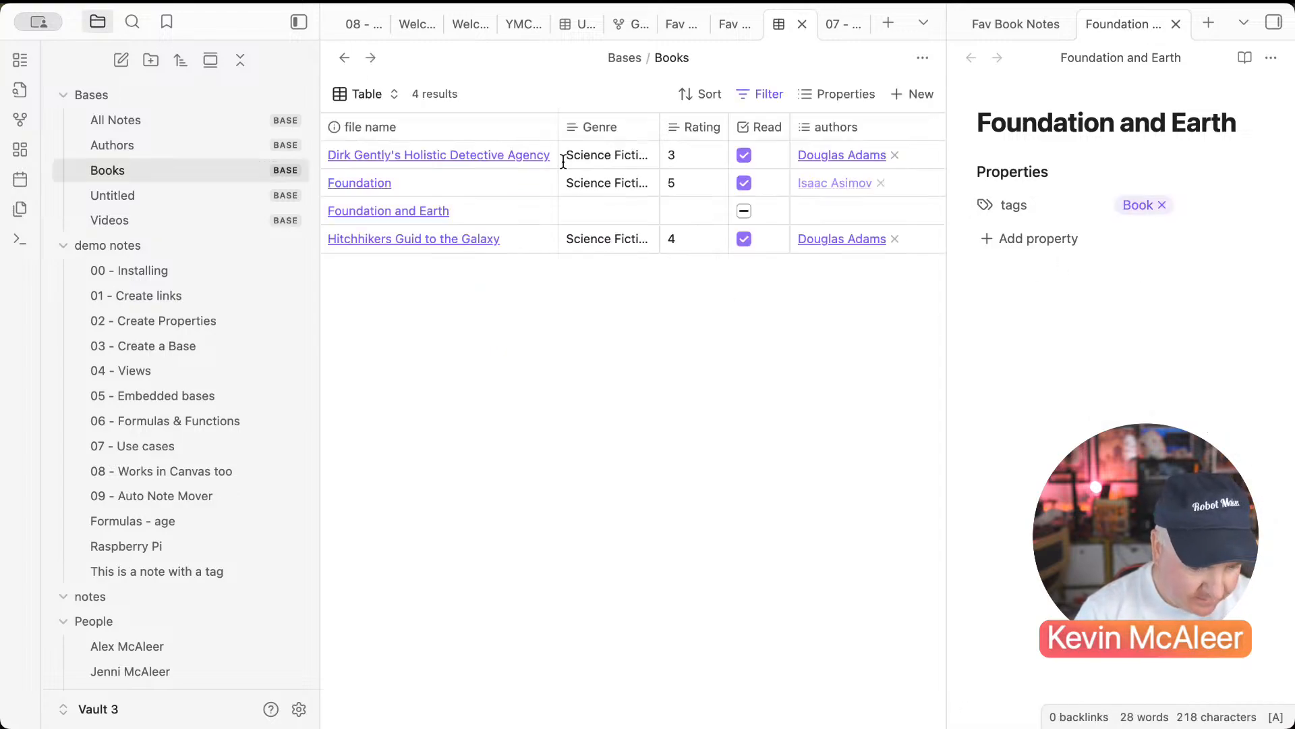
left_click(605, 210)
key("Return")
left_click(694, 212)
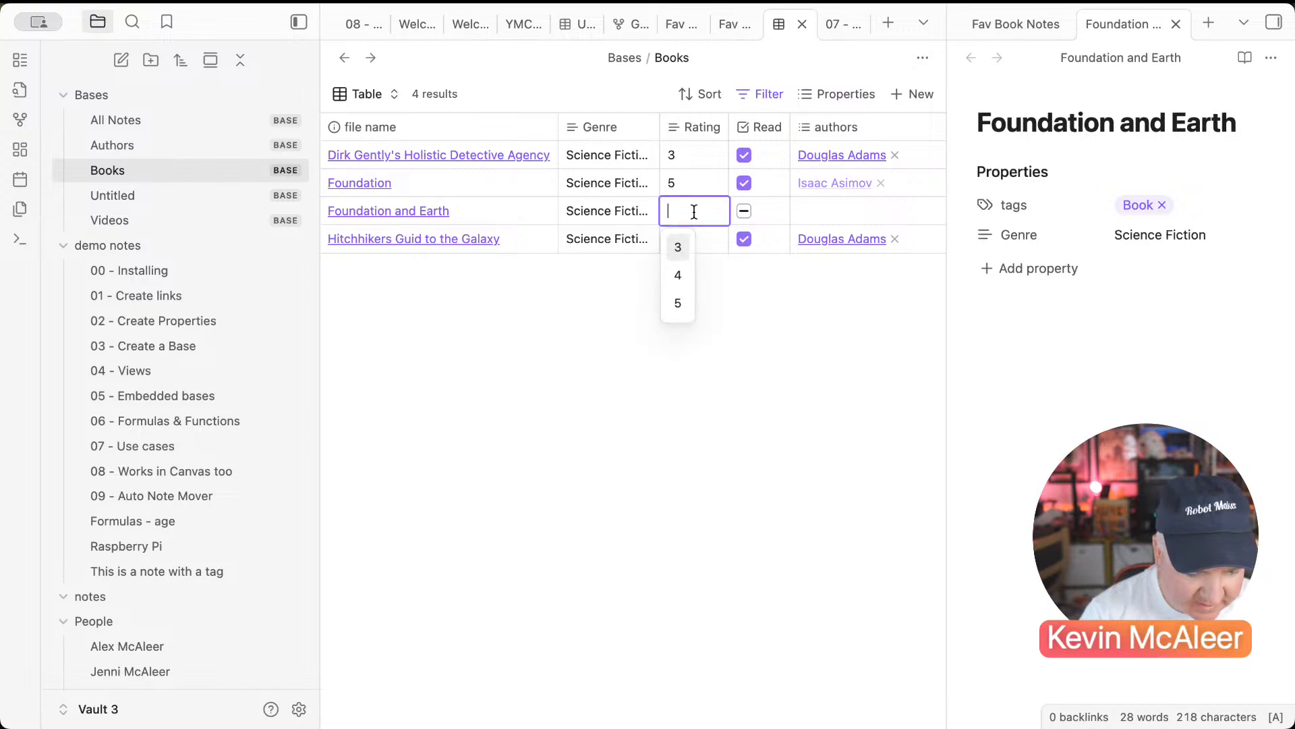
type("4")
left_click(744, 211)
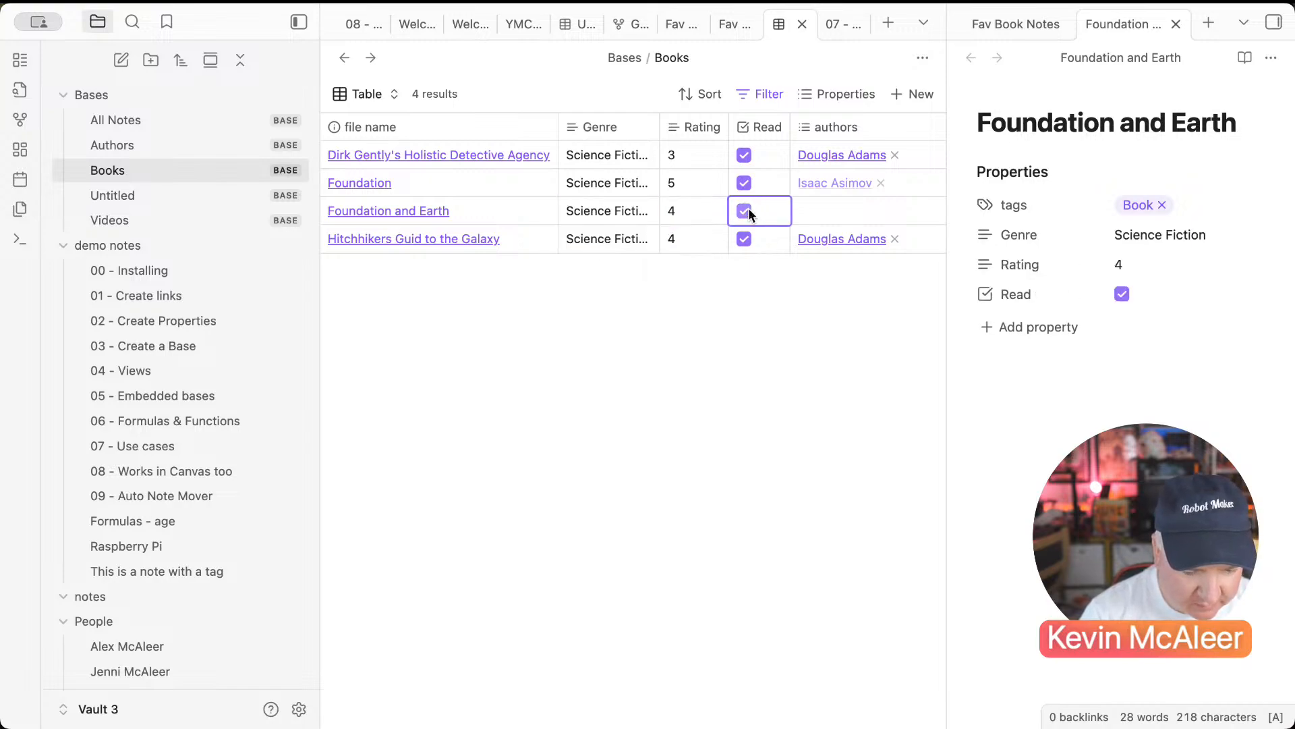
left_click(809, 211)
left_click(825, 272)
left_click(761, 307)
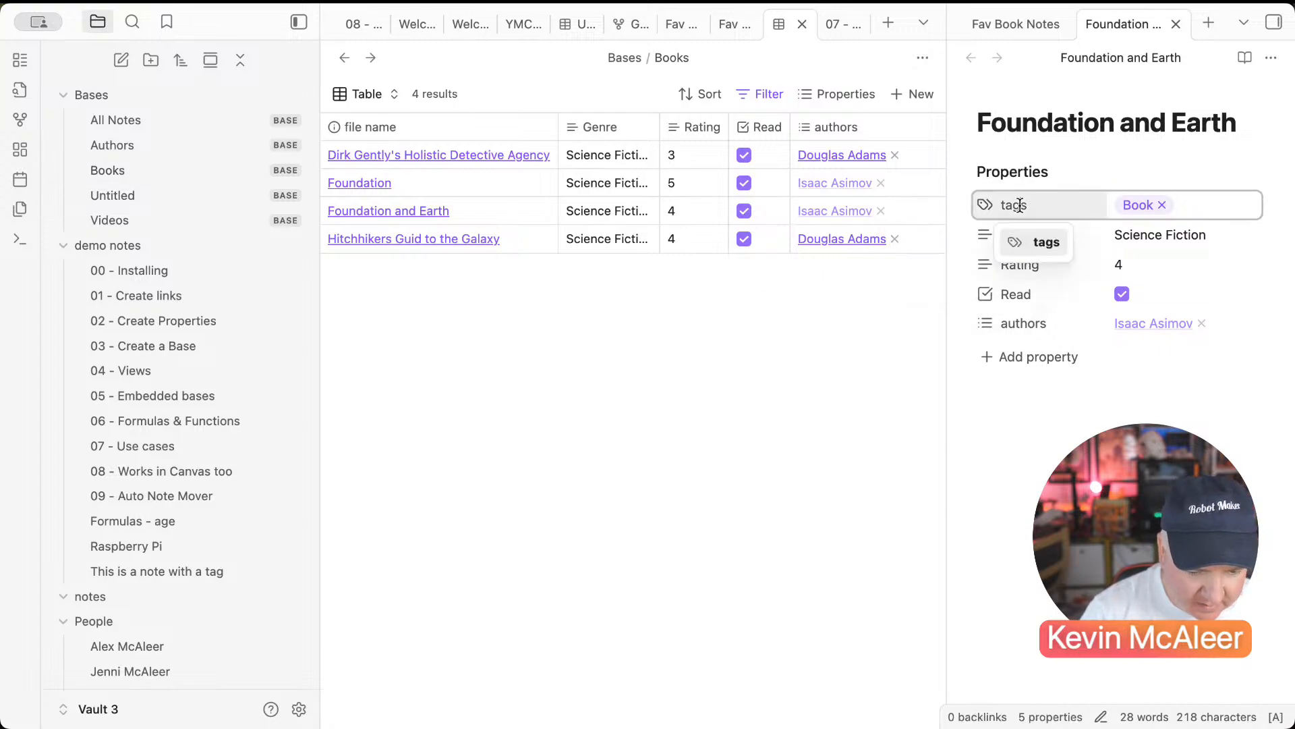
left_click(986, 24)
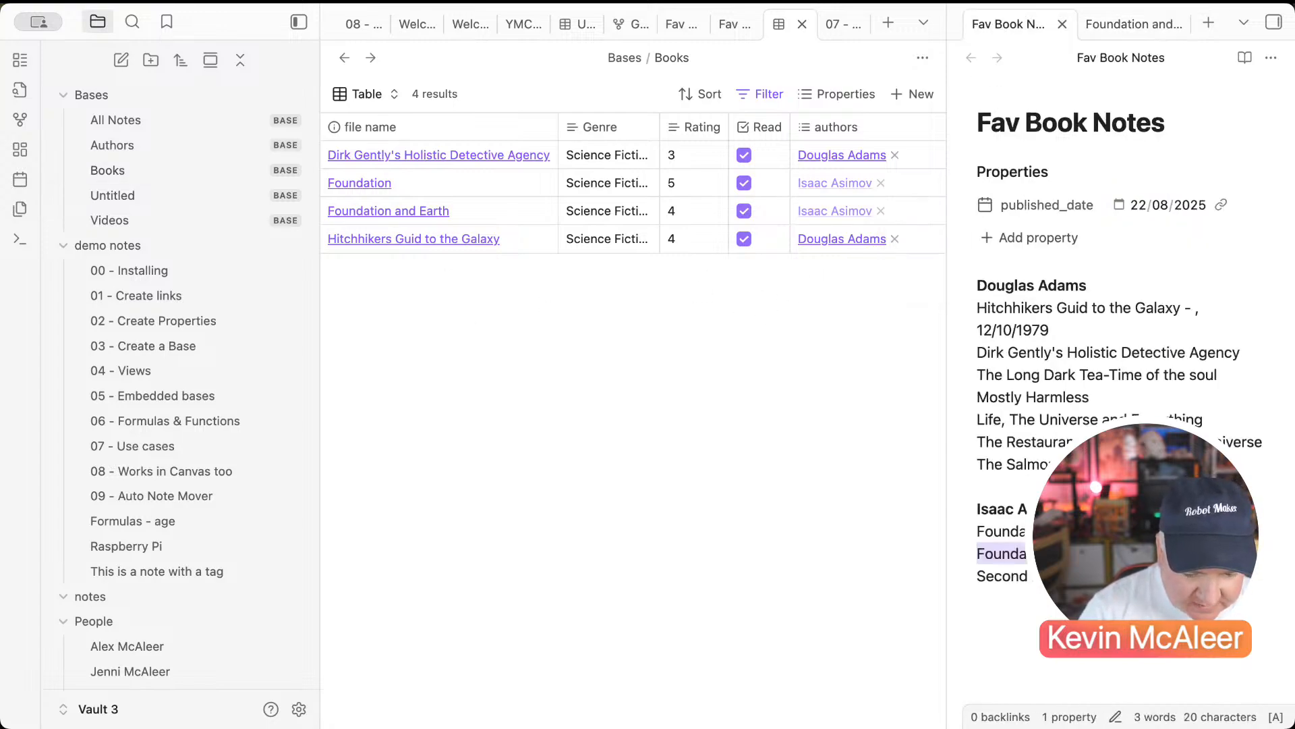
Step: Add Second Foundation to the Books base with Science Fiction, rating 1, author Isaac Asimov
left_click_drag(1105, 578, 966, 580)
key("super+c")
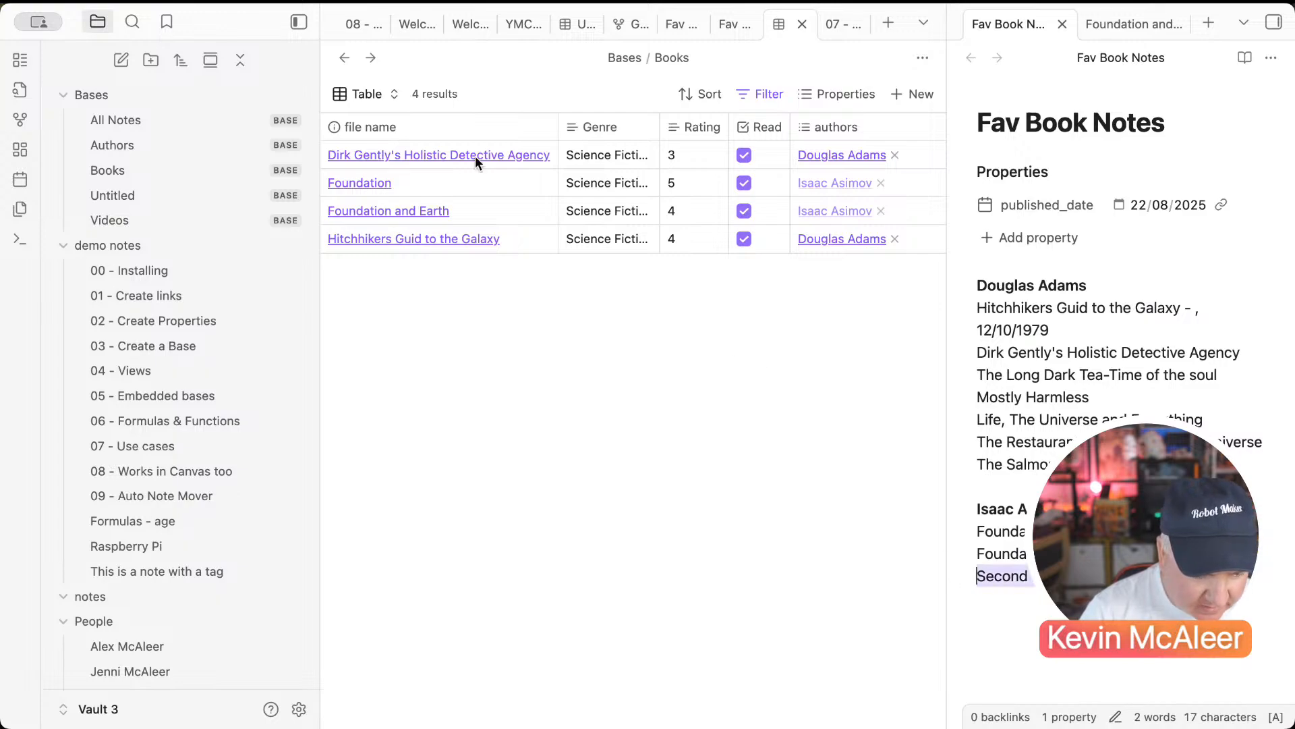
left_click(923, 100)
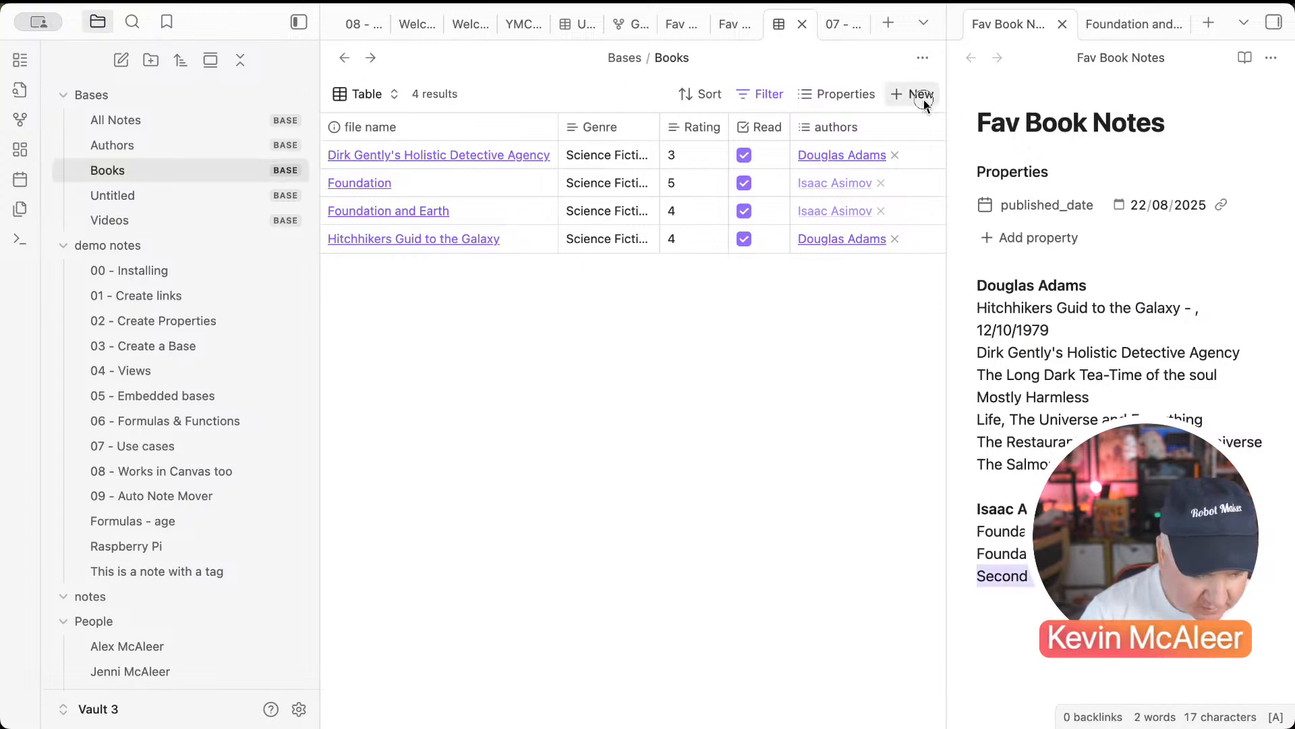
key("super+v")
left_click(780, 342)
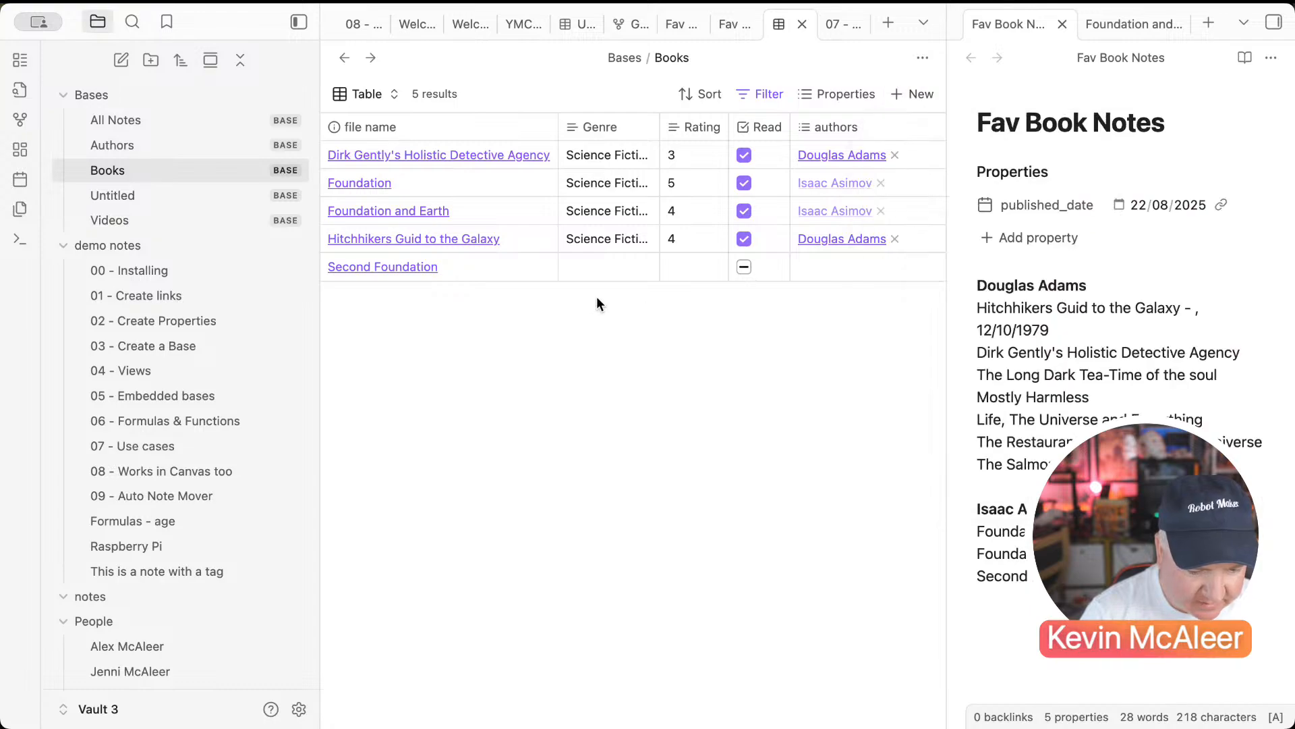
left_click(594, 266)
left_click(598, 295)
left_click(670, 270)
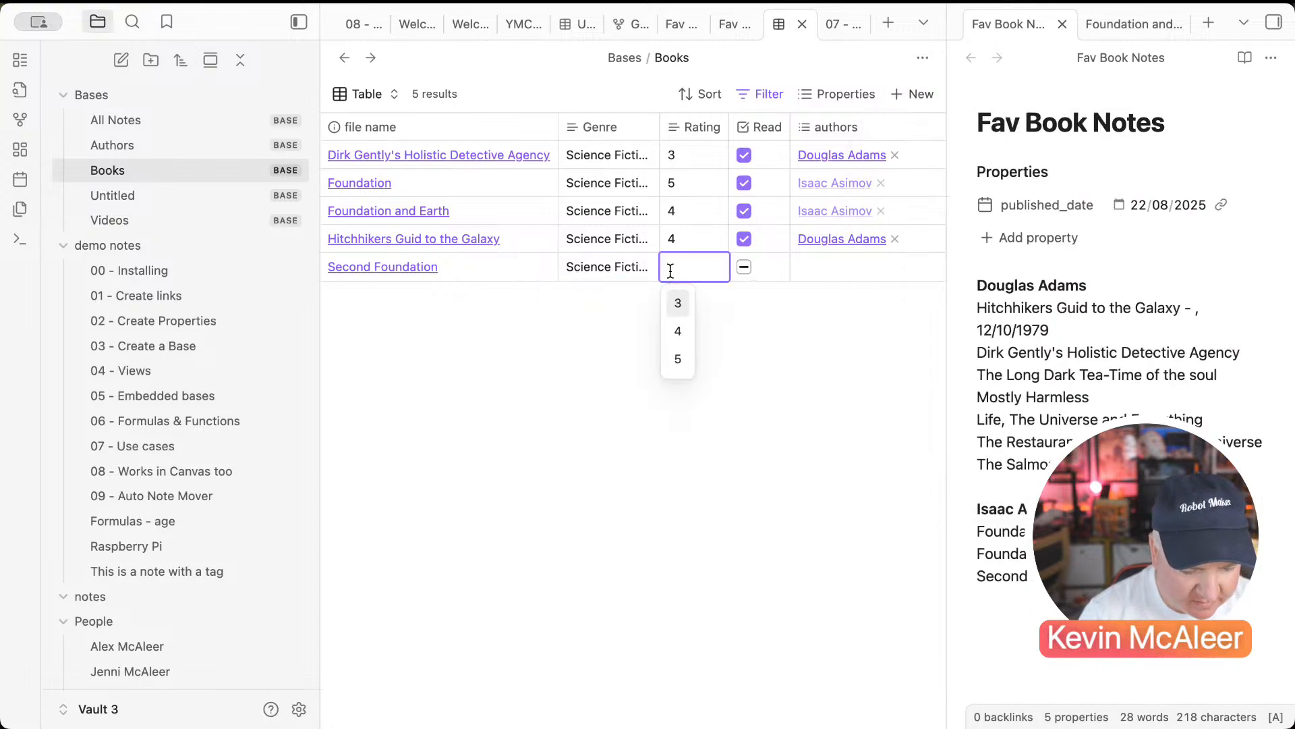
type("1")
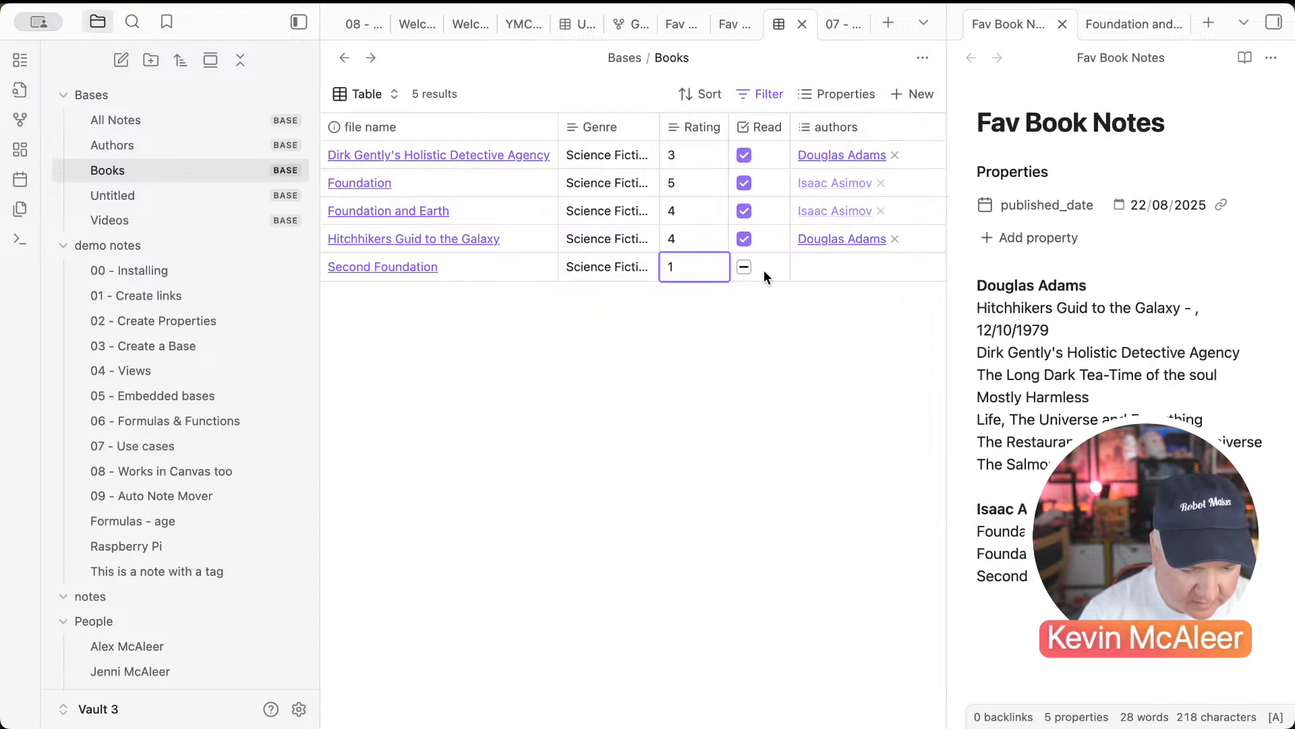
left_click(747, 269)
left_click(815, 274)
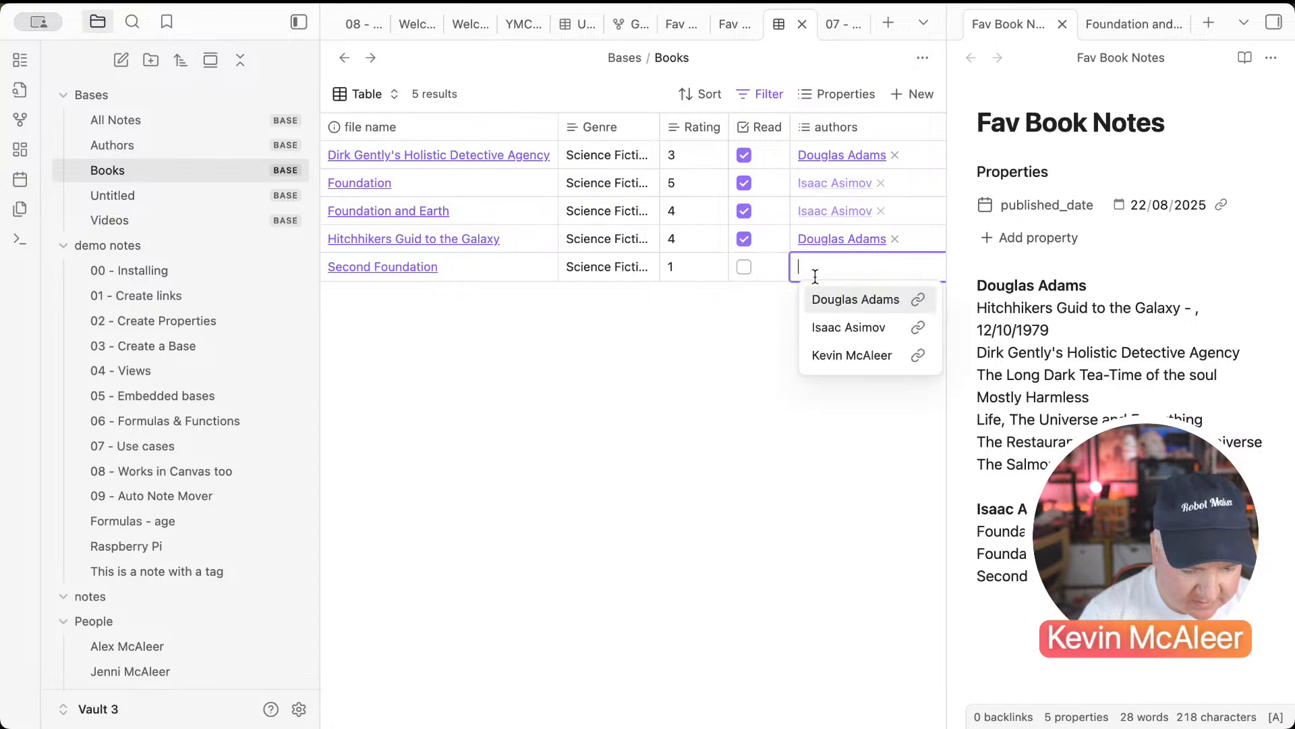
left_click(824, 321)
left_click(788, 325)
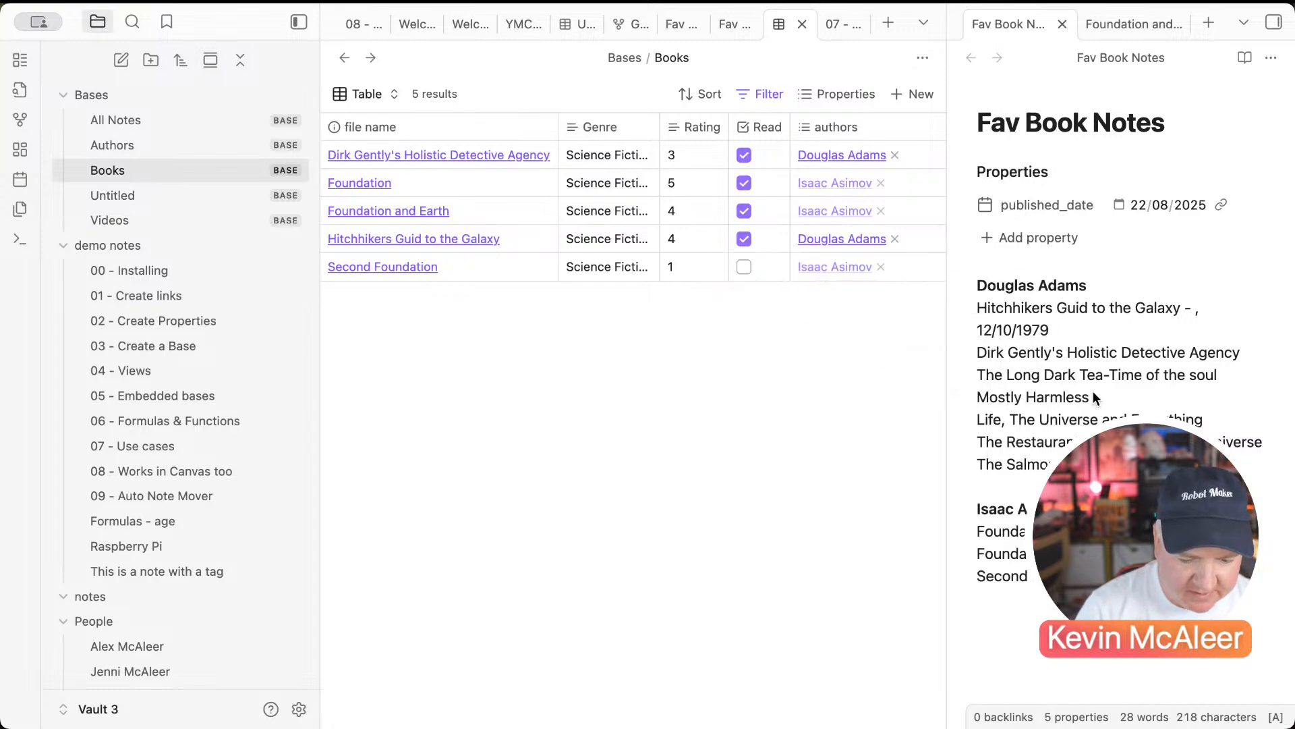
Step: Add The Long Dark Tea-Time of the Soul and Mostly Harmless as new Books base notes
left_click_drag(1234, 376, 969, 379)
key("super+c")
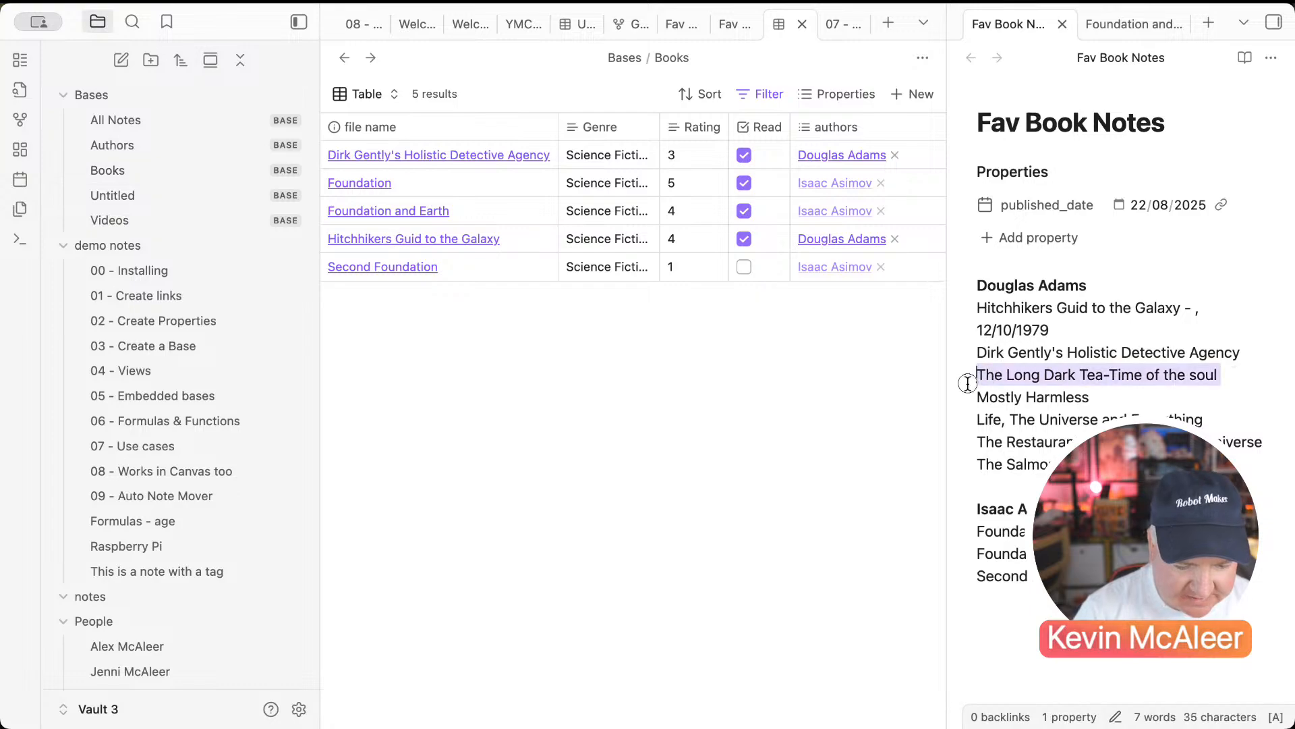
left_click(900, 102)
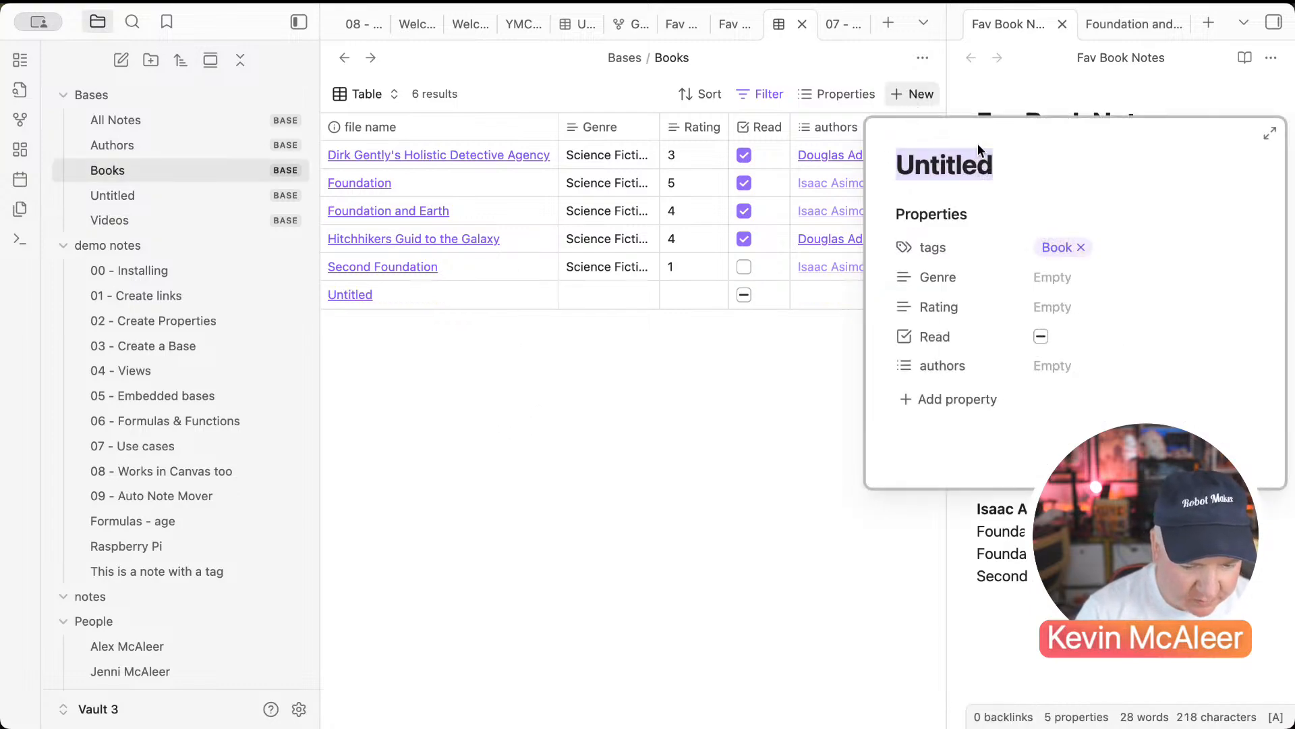
key("super+v")
key("Escape")
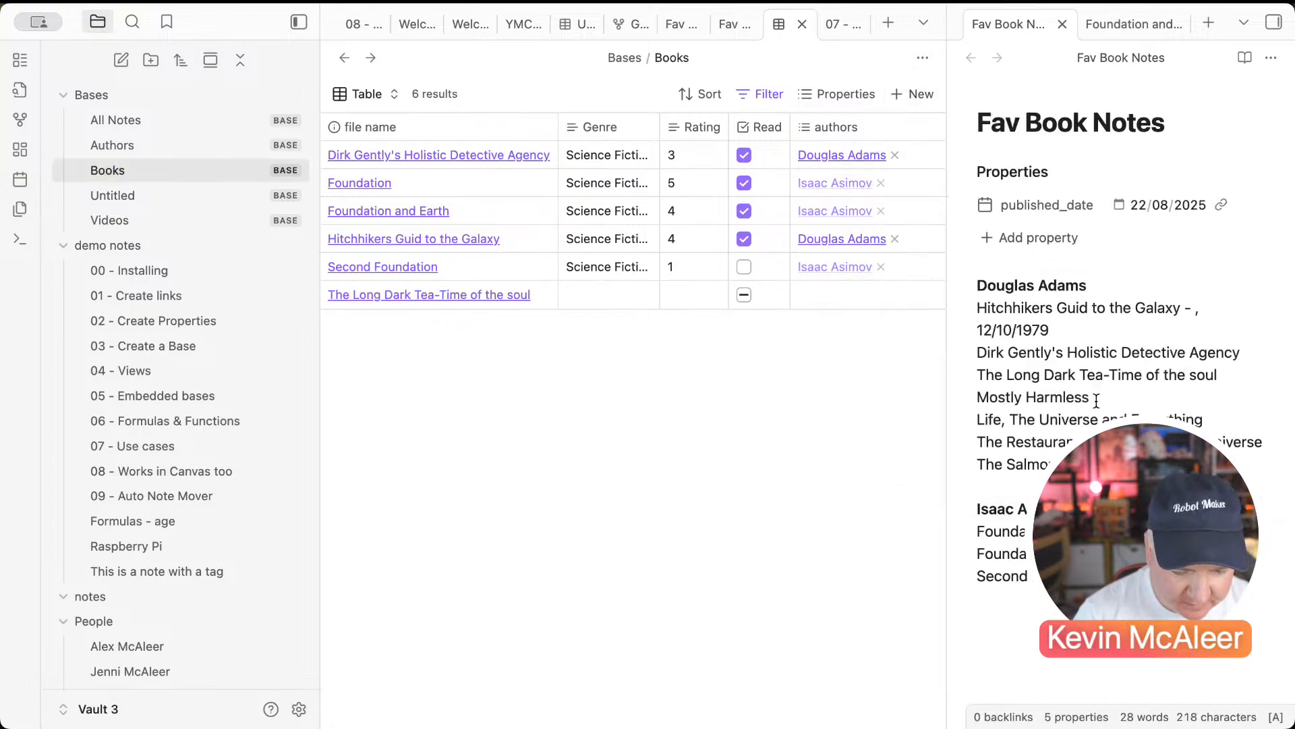
left_click(1061, 399)
double_click(1064, 396)
triple_click(1075, 390)
key("super+c")
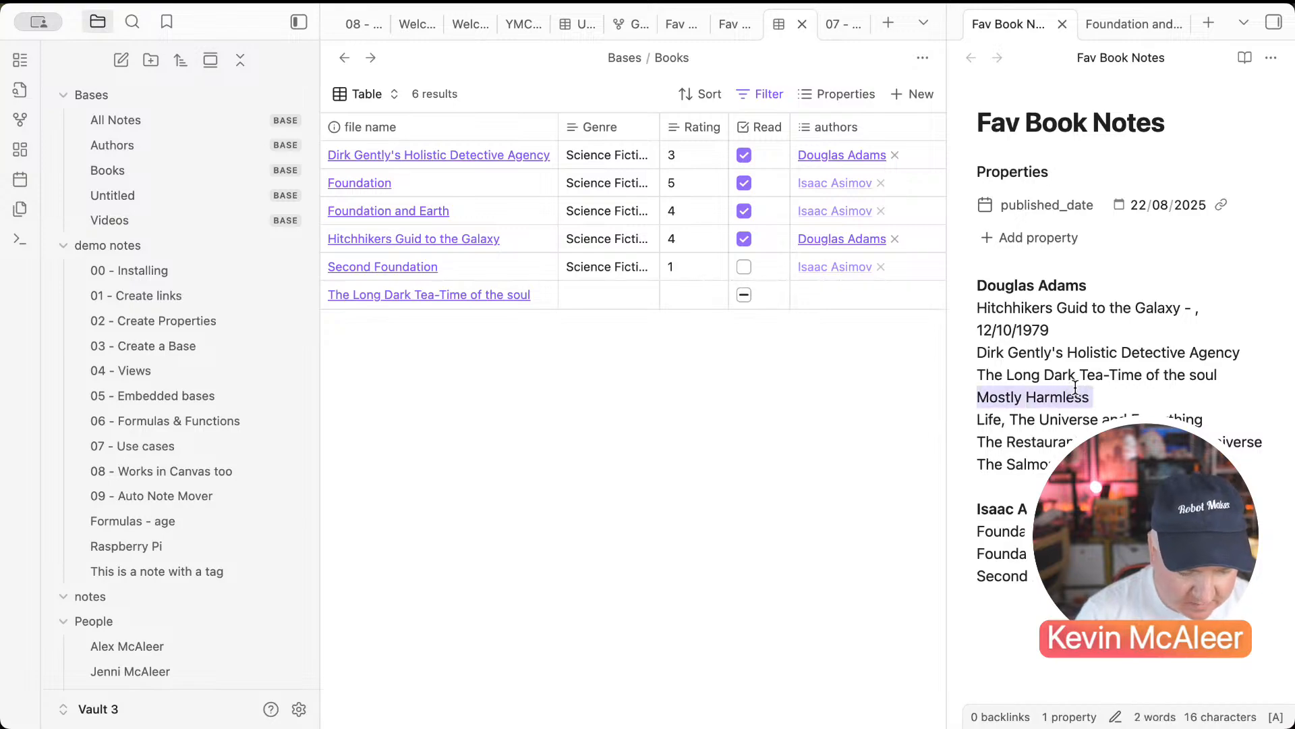
left_click(912, 85)
left_click(922, 94)
key("super+v")
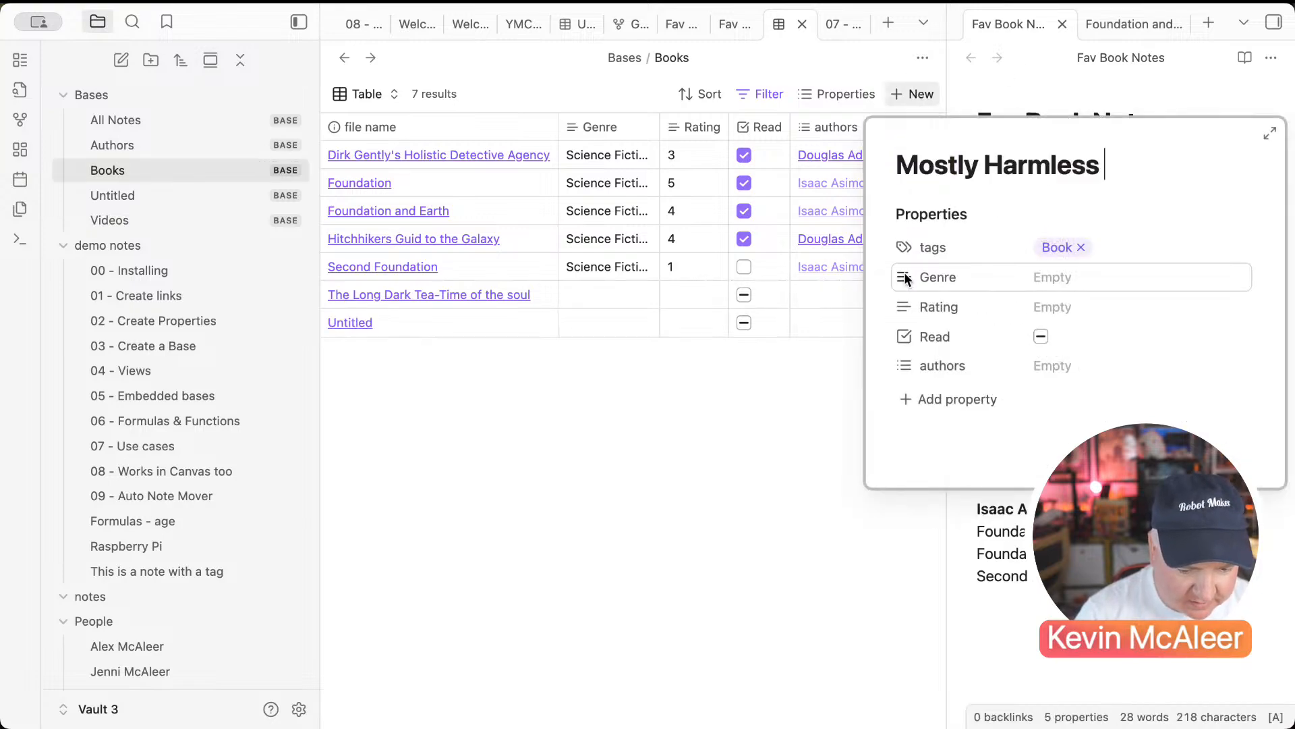
key("Escape")
Step: Set both new books to Science Fiction and Douglas Adams, marking Mostly Harmless read
left_click(604, 272)
left_click(621, 313)
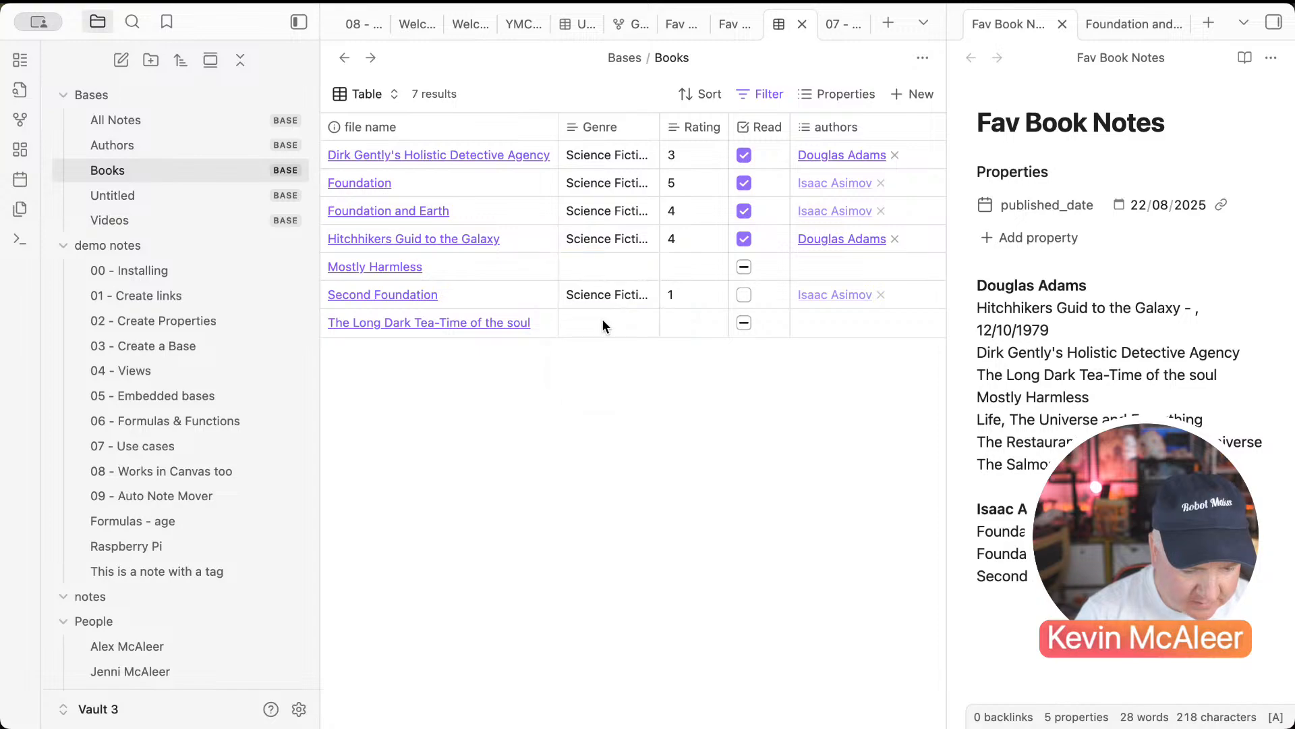
left_click(602, 323)
left_click(601, 353)
left_click(604, 267)
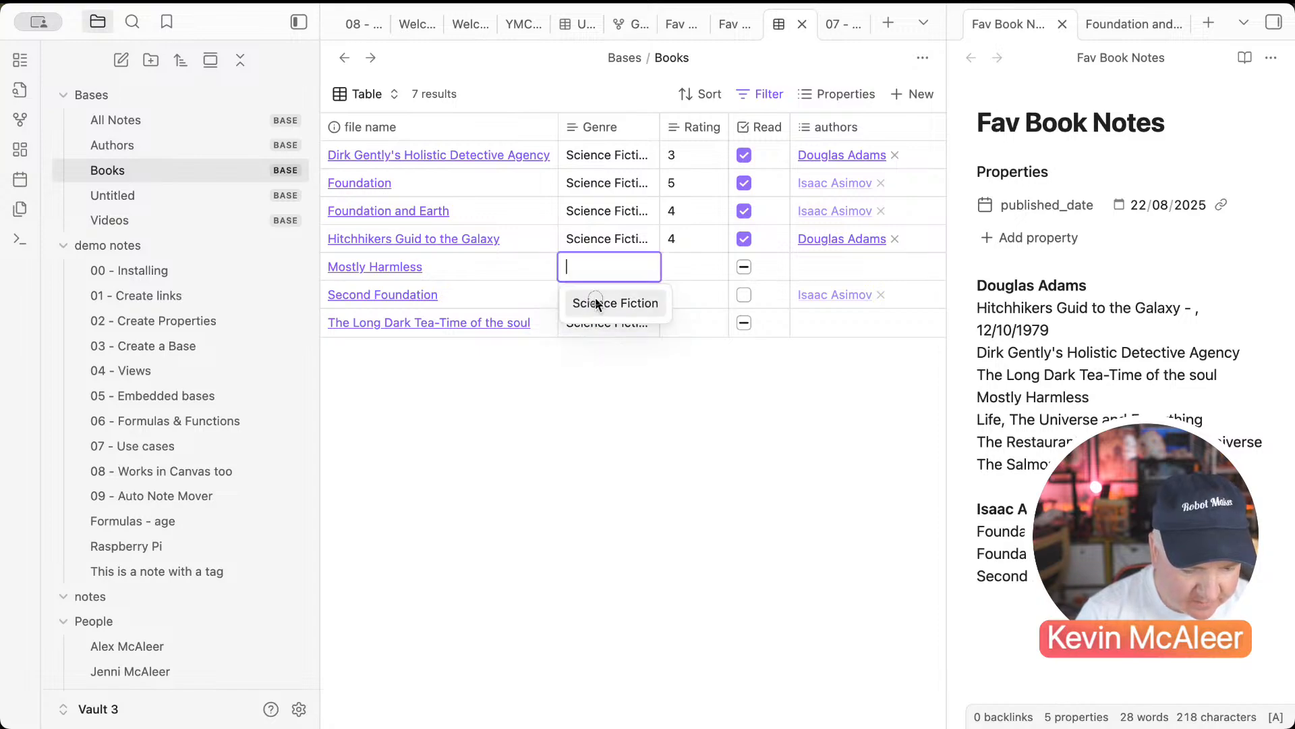
left_click(614, 301)
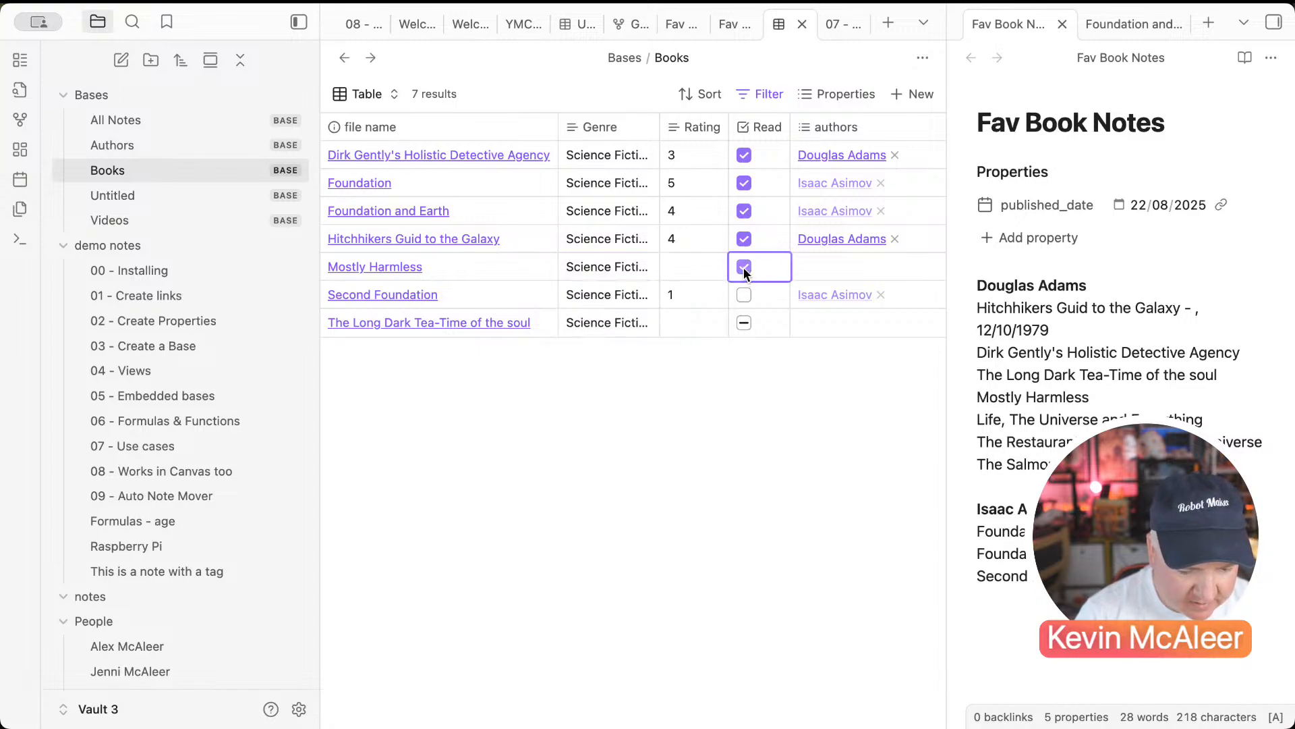
left_click(743, 267)
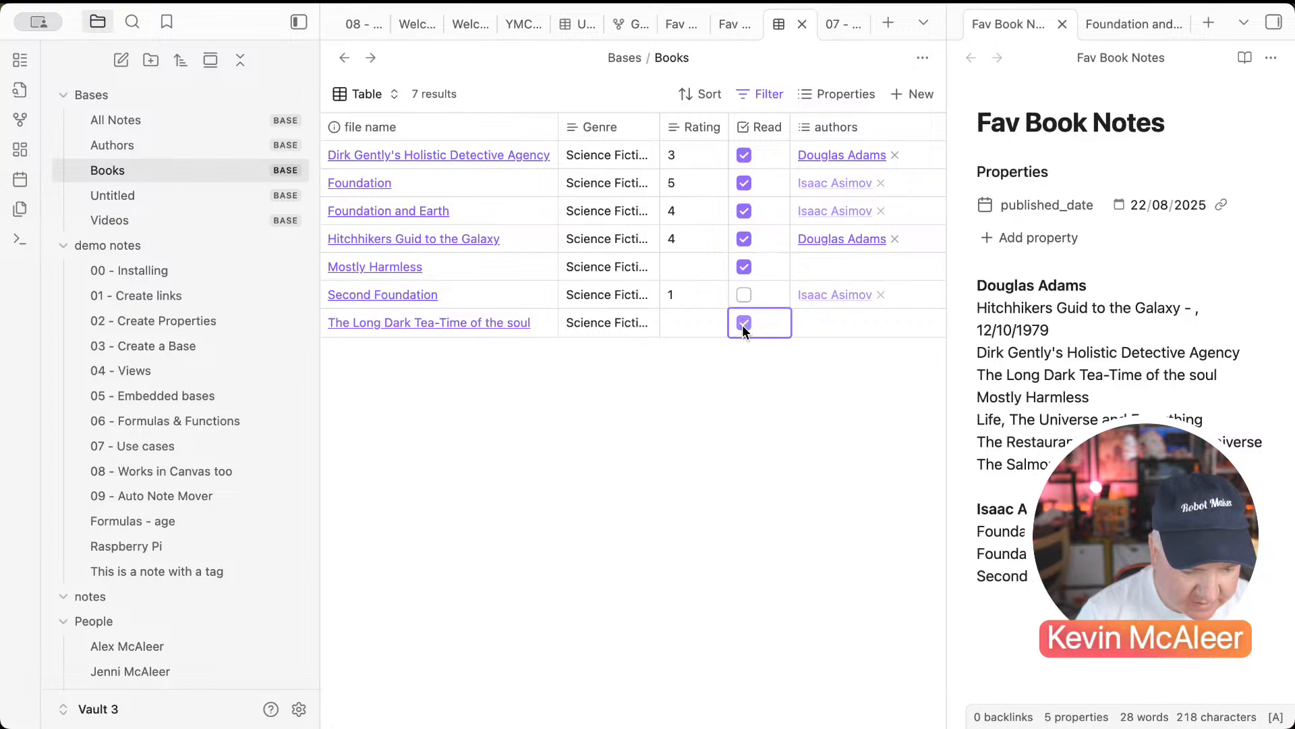
left_click(803, 278)
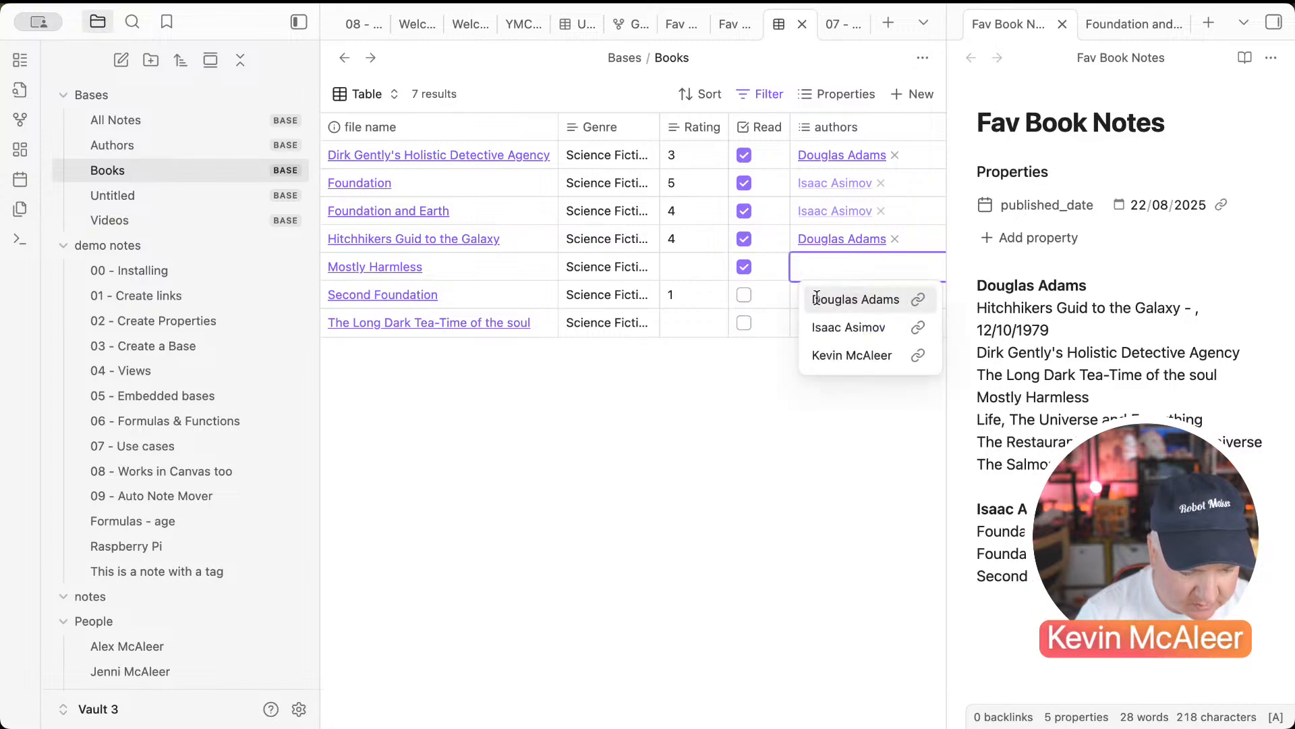
left_click(817, 303)
left_click(815, 312)
left_click(856, 352)
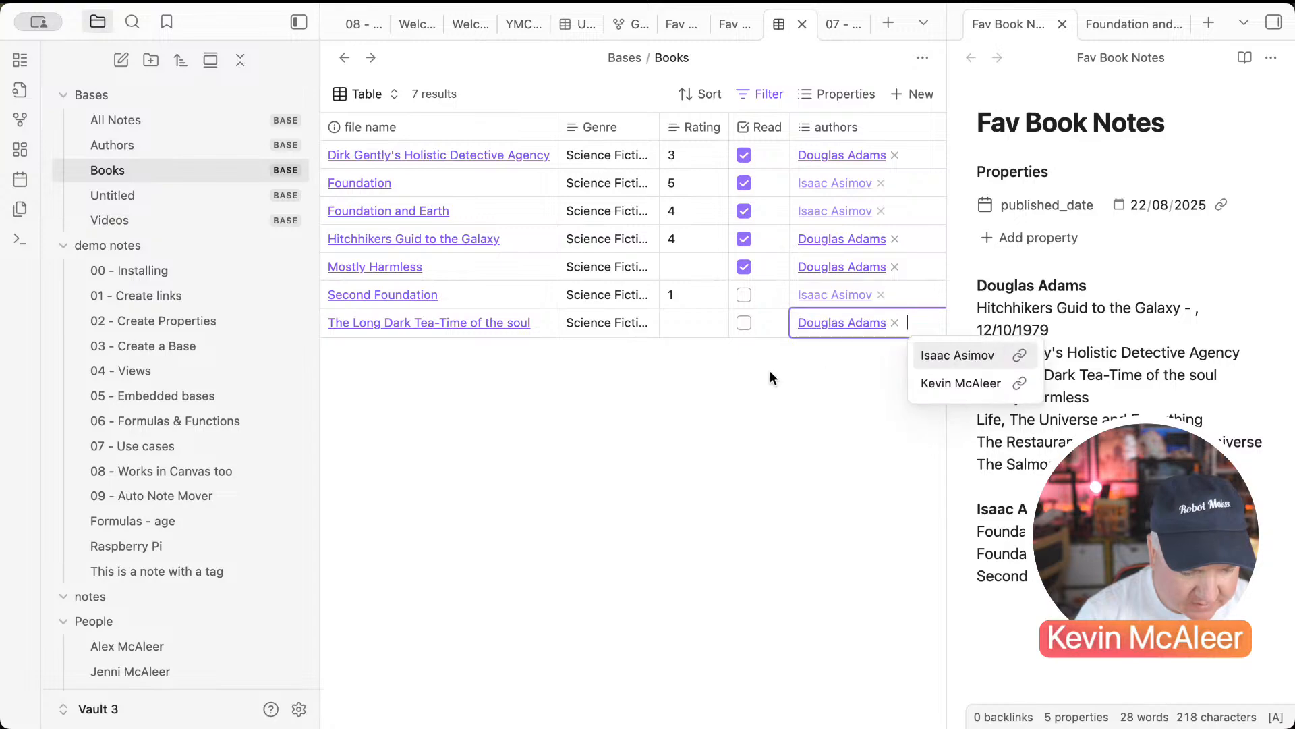
left_click(737, 379)
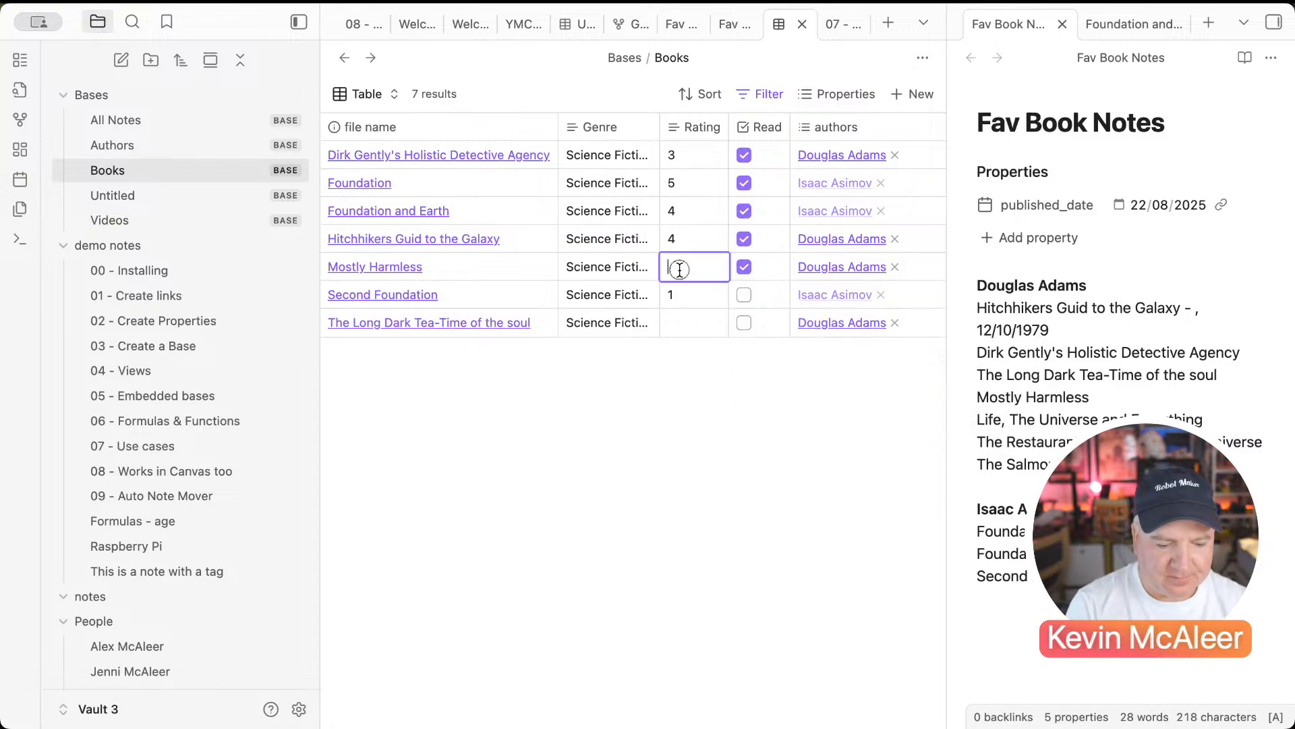
Step: Rate Mostly Harmless 3 and sort the books by rating, highest first
type("3")
key("Return")
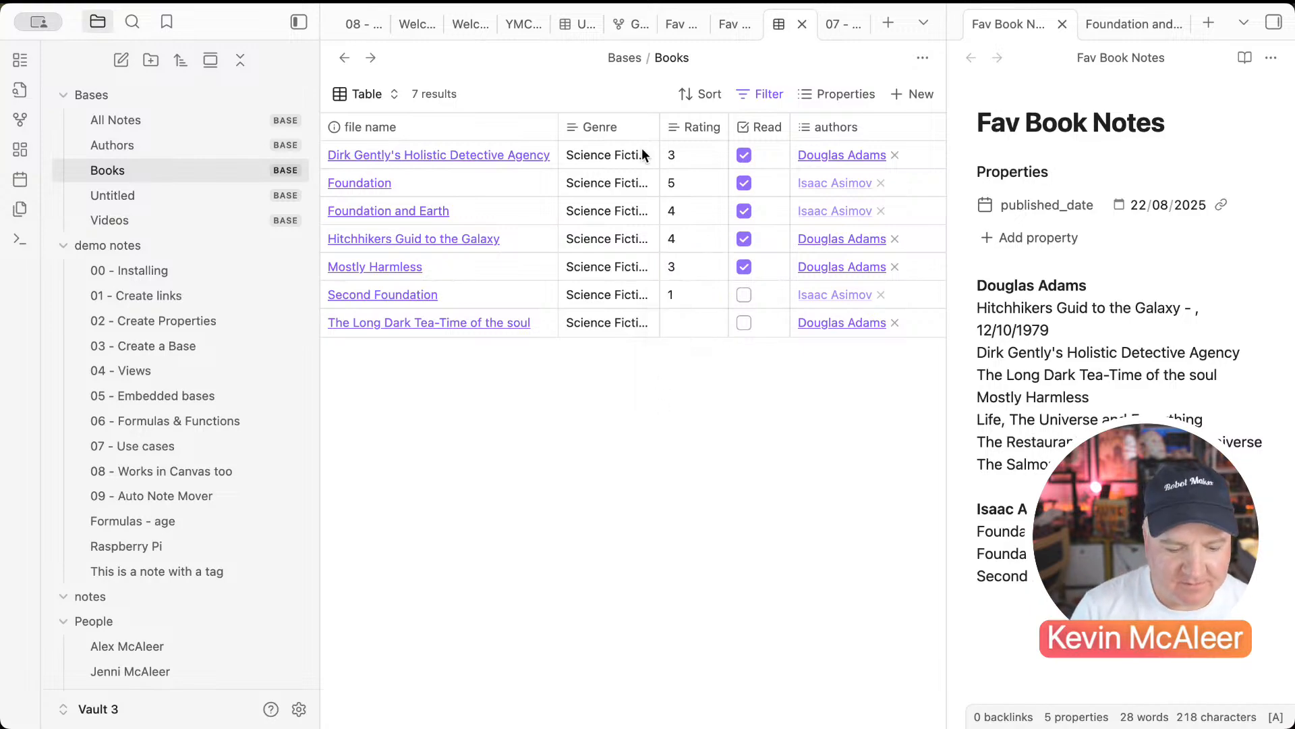
left_click(687, 120)
left_click(686, 129)
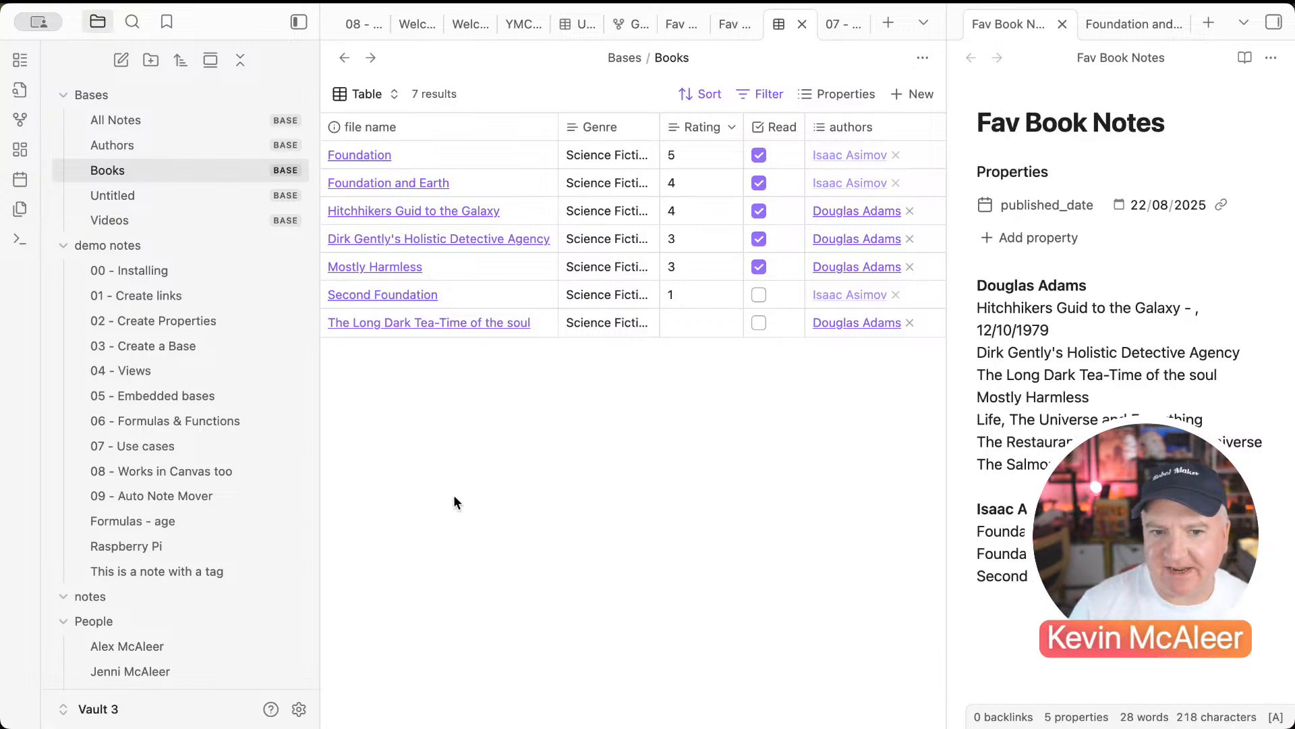
left_click(299, 710)
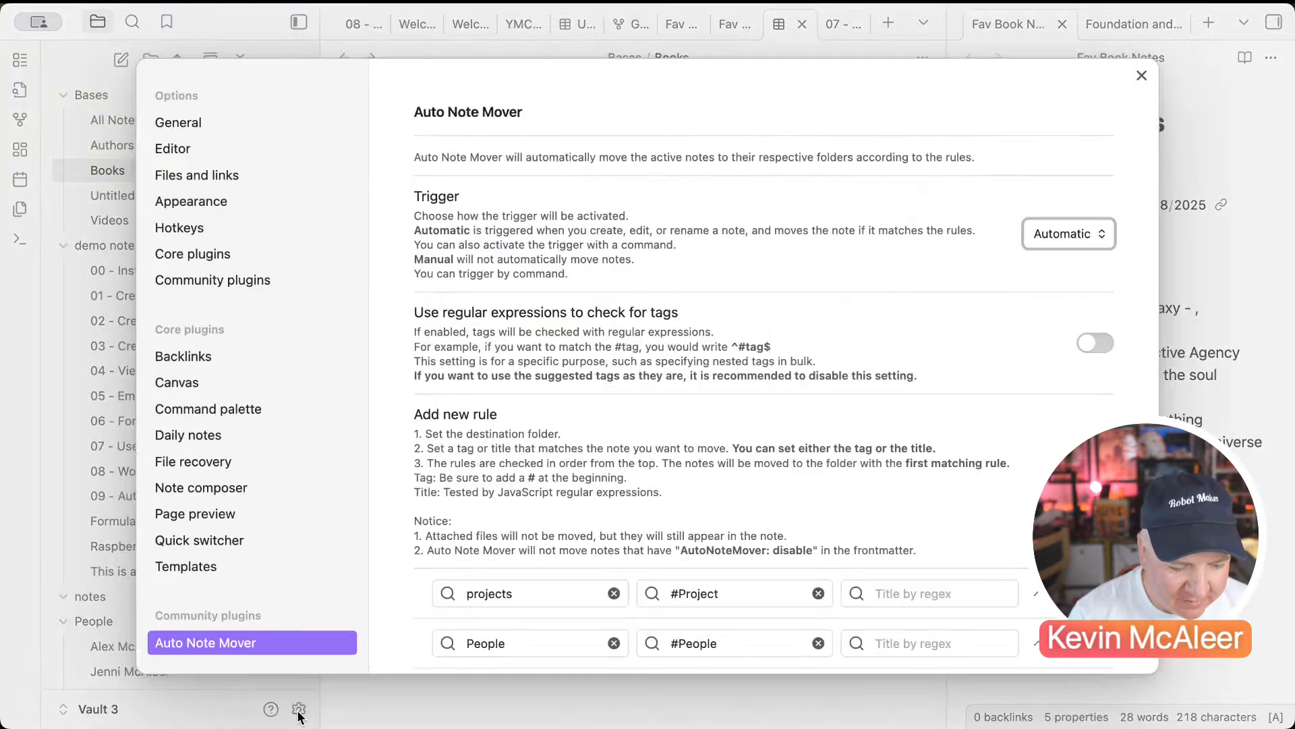
Step: Install and enable the Book Search community plugin
left_click(297, 282)
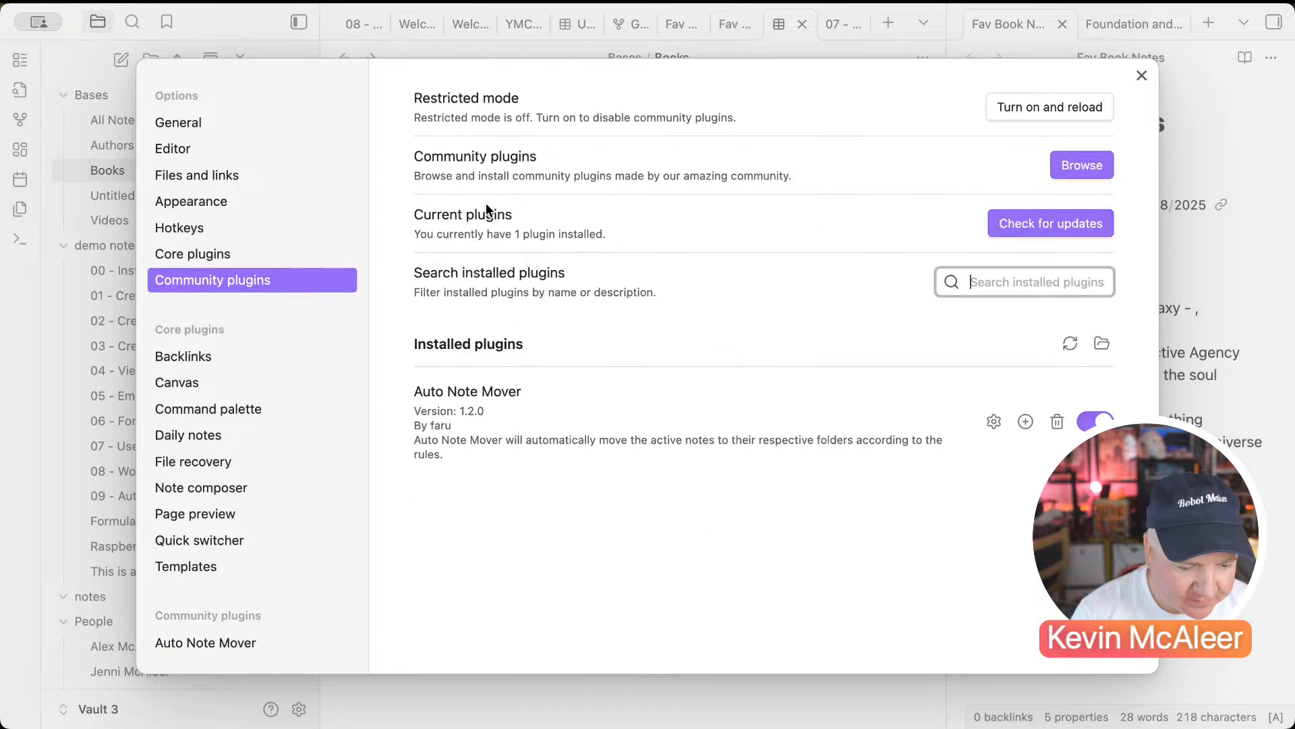
left_click(1091, 174)
type("book")
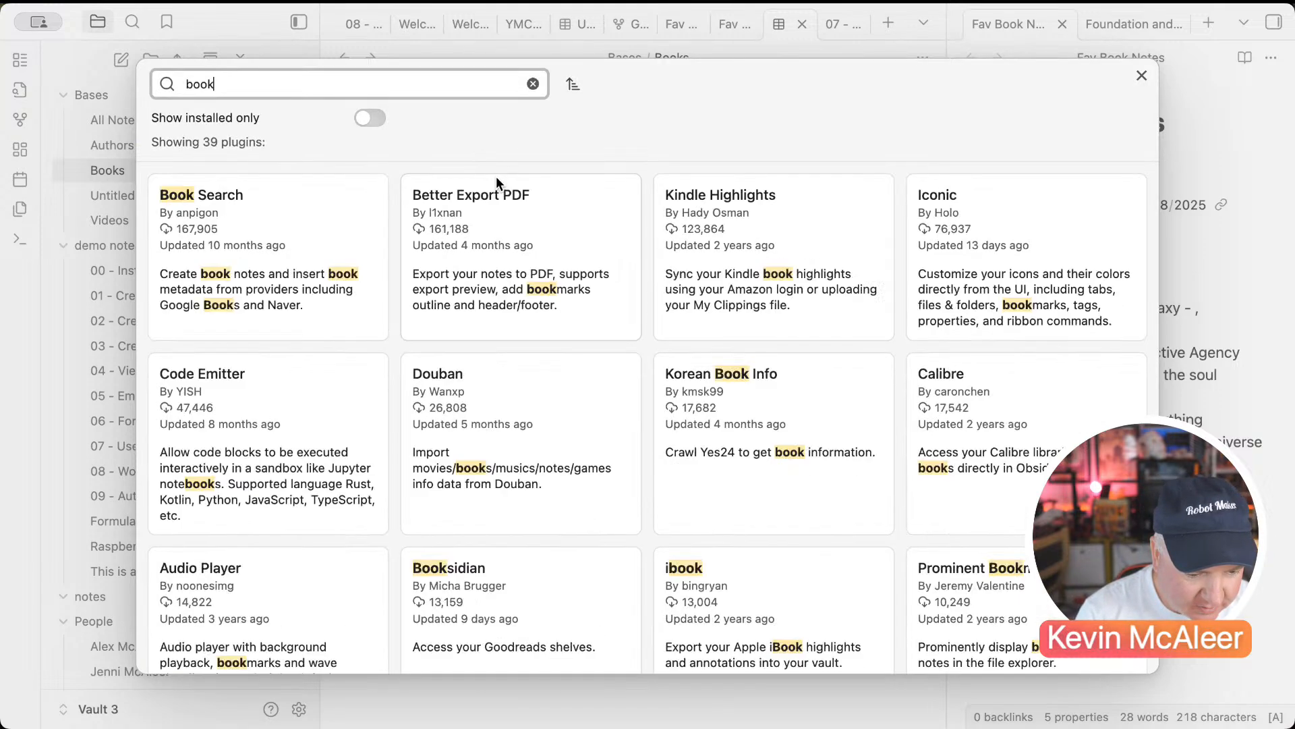
left_click(276, 236)
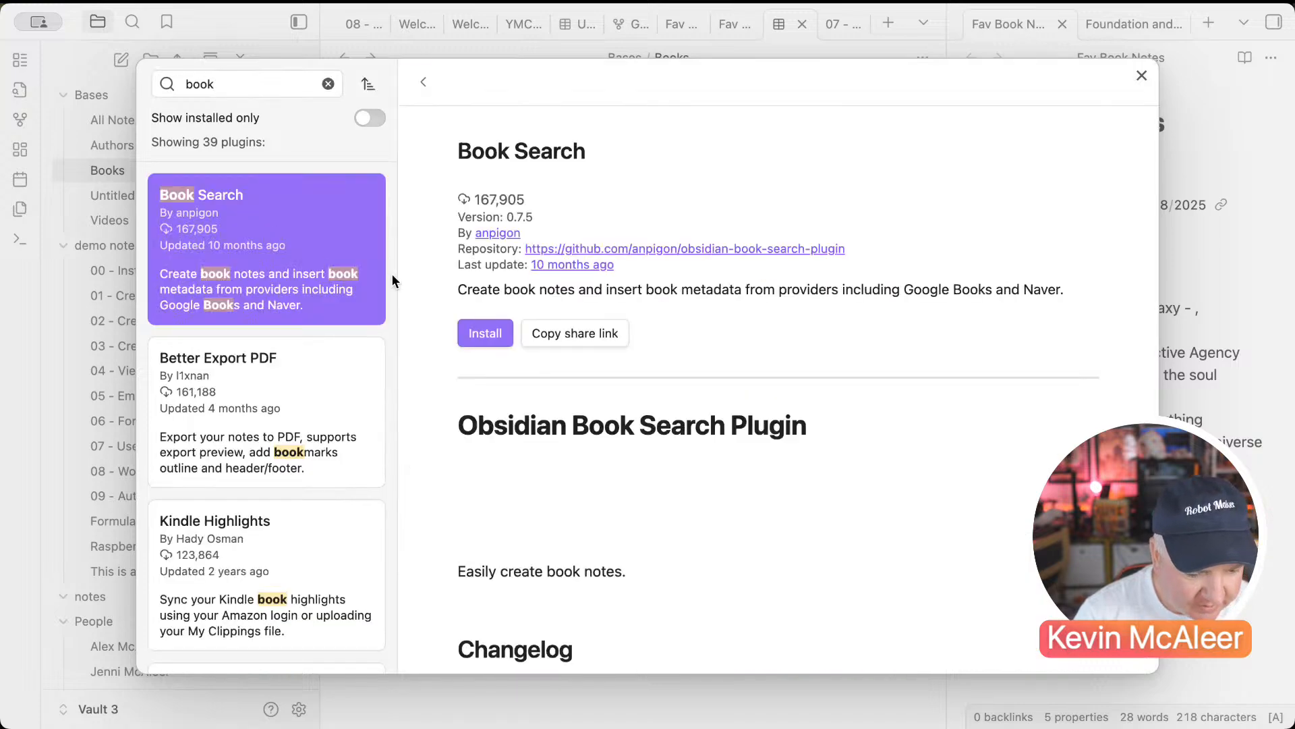
left_click(483, 336)
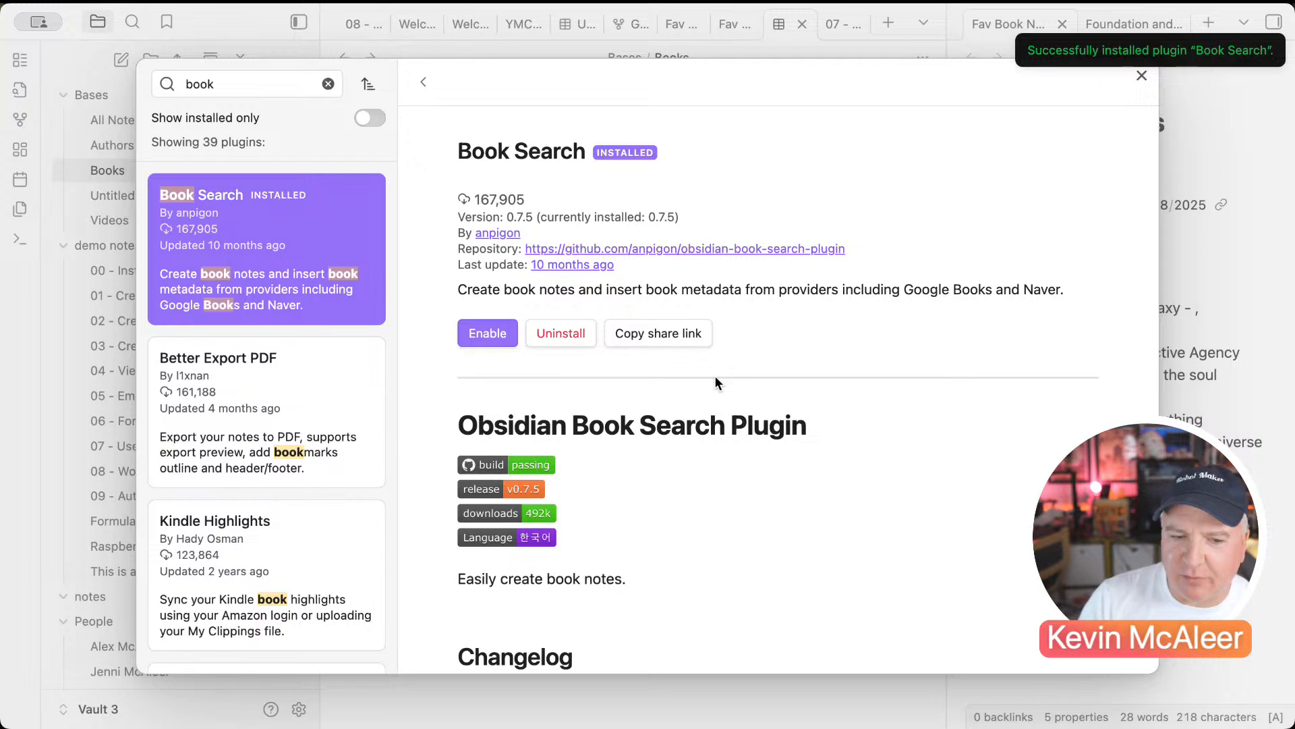
left_click(500, 333)
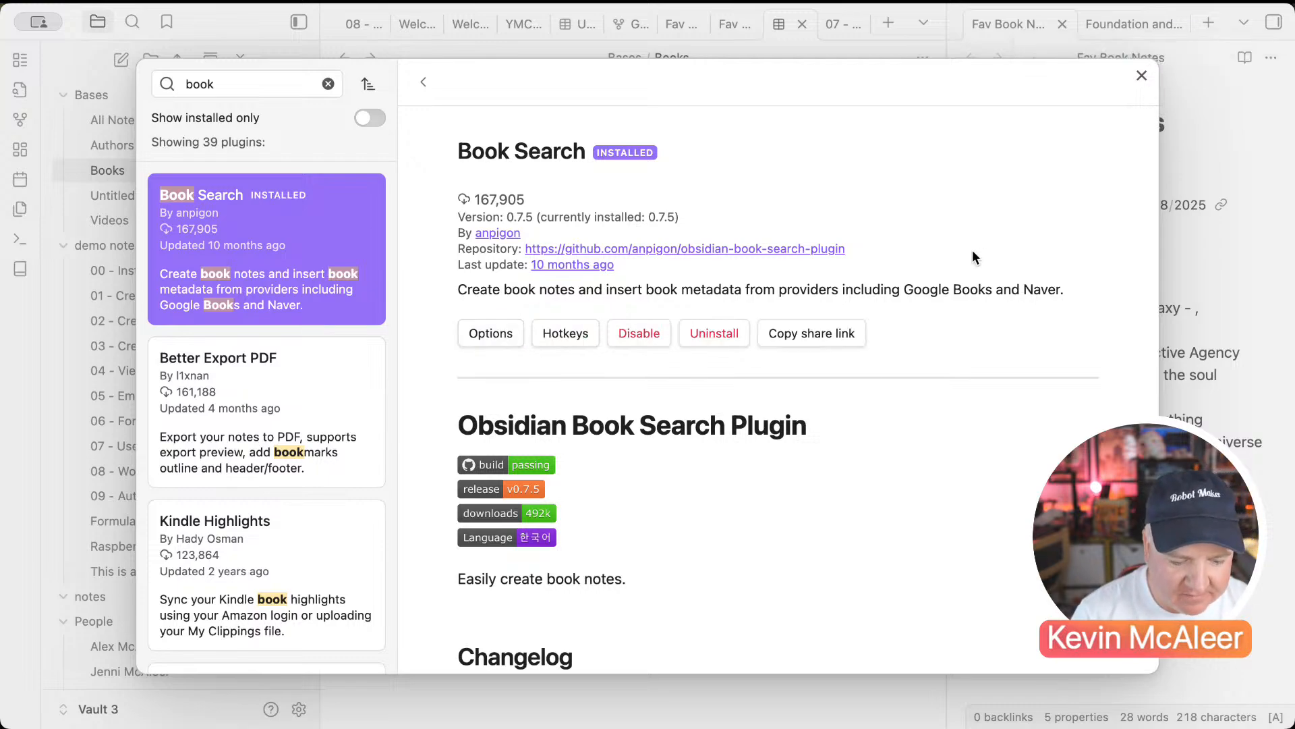
scroll(873, 405, "down", 3)
scroll(873, 408, "down", 3)
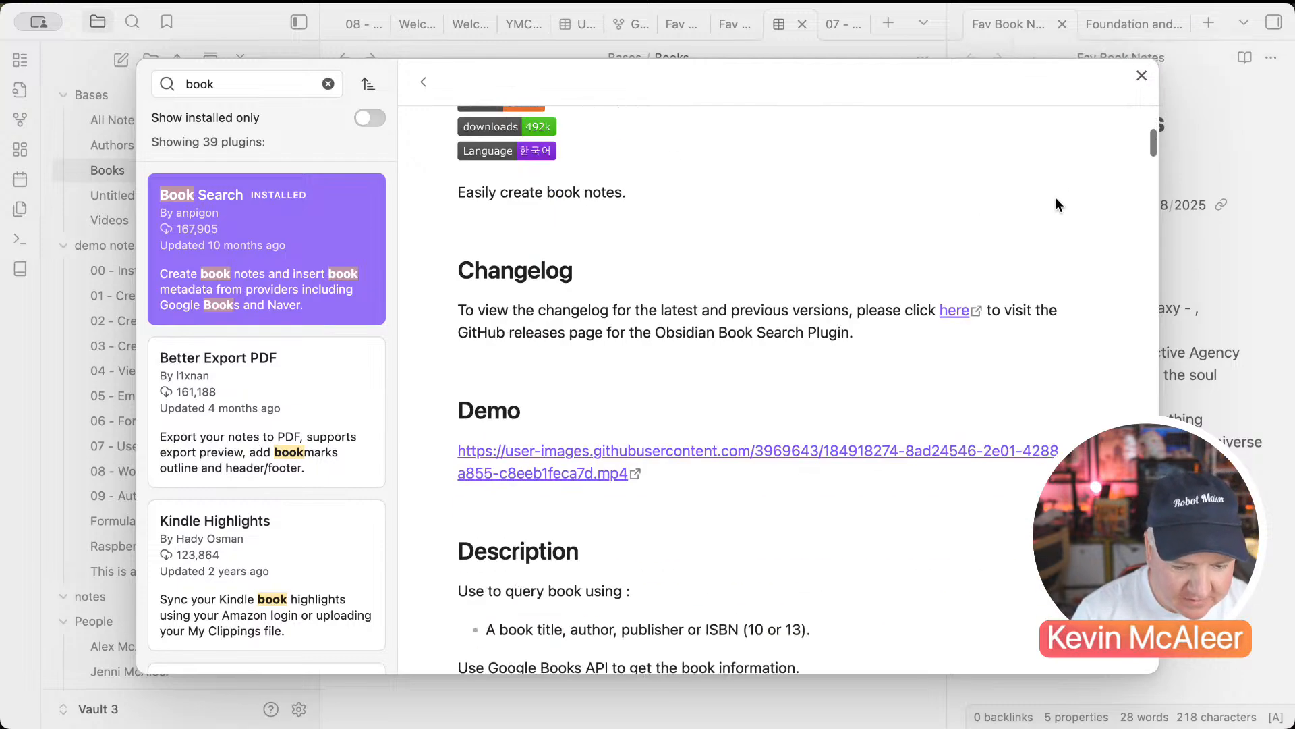
left_click(1141, 77)
Step: Turn on Book Search cover images with cover path images/covers, then close Settings
left_click(462, 506)
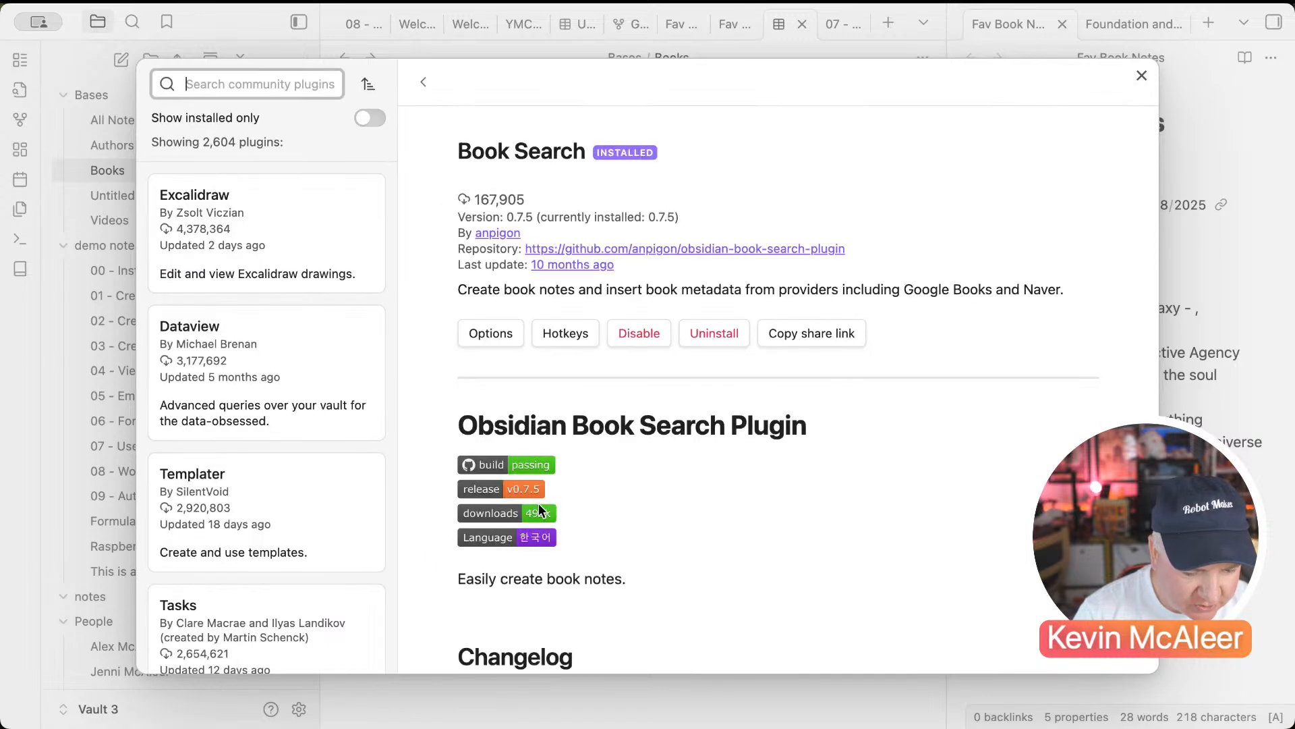
left_click(504, 338)
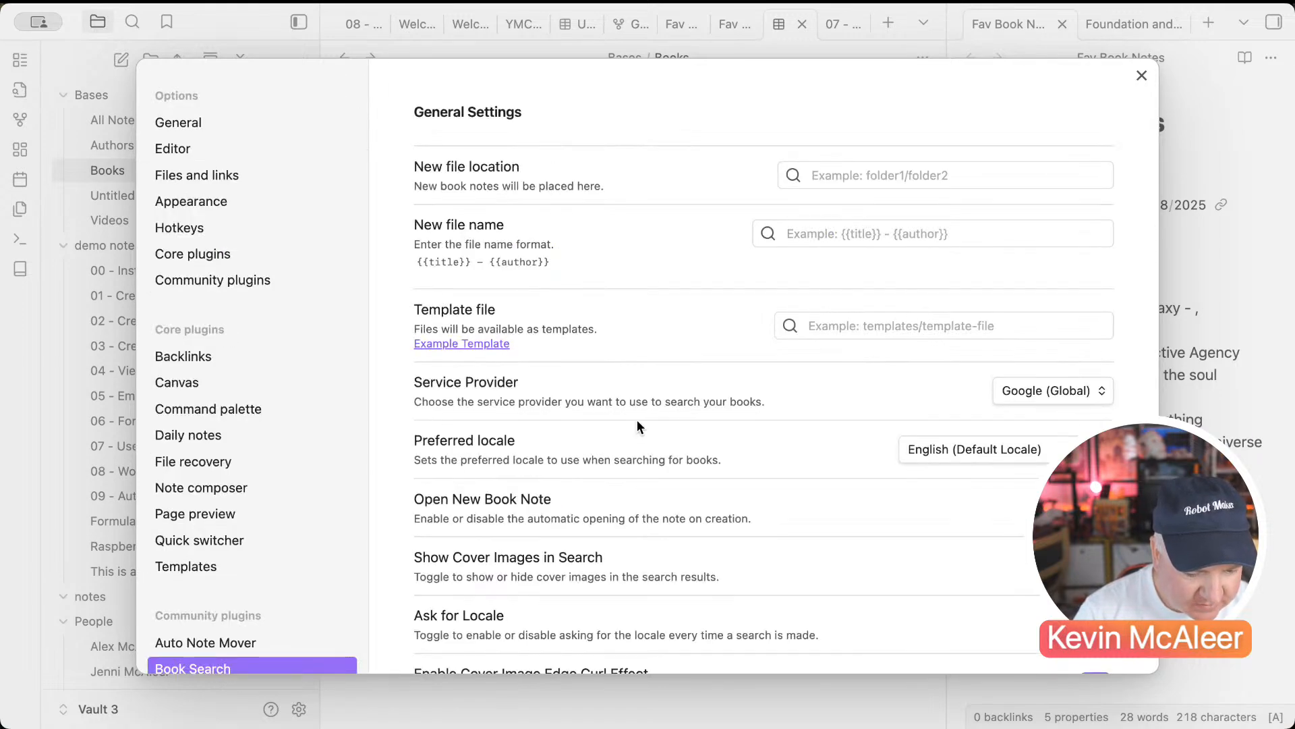
scroll(637, 419, "down", 1)
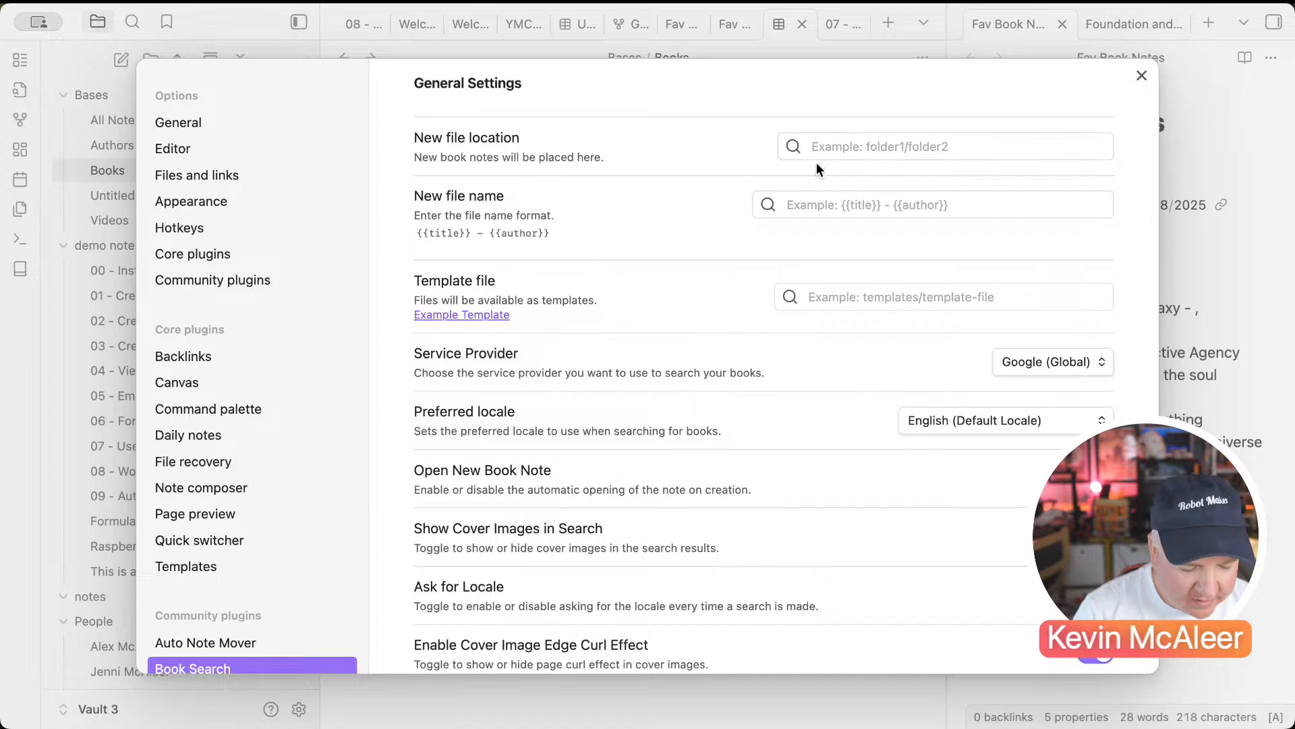
scroll(811, 270, "down", 3)
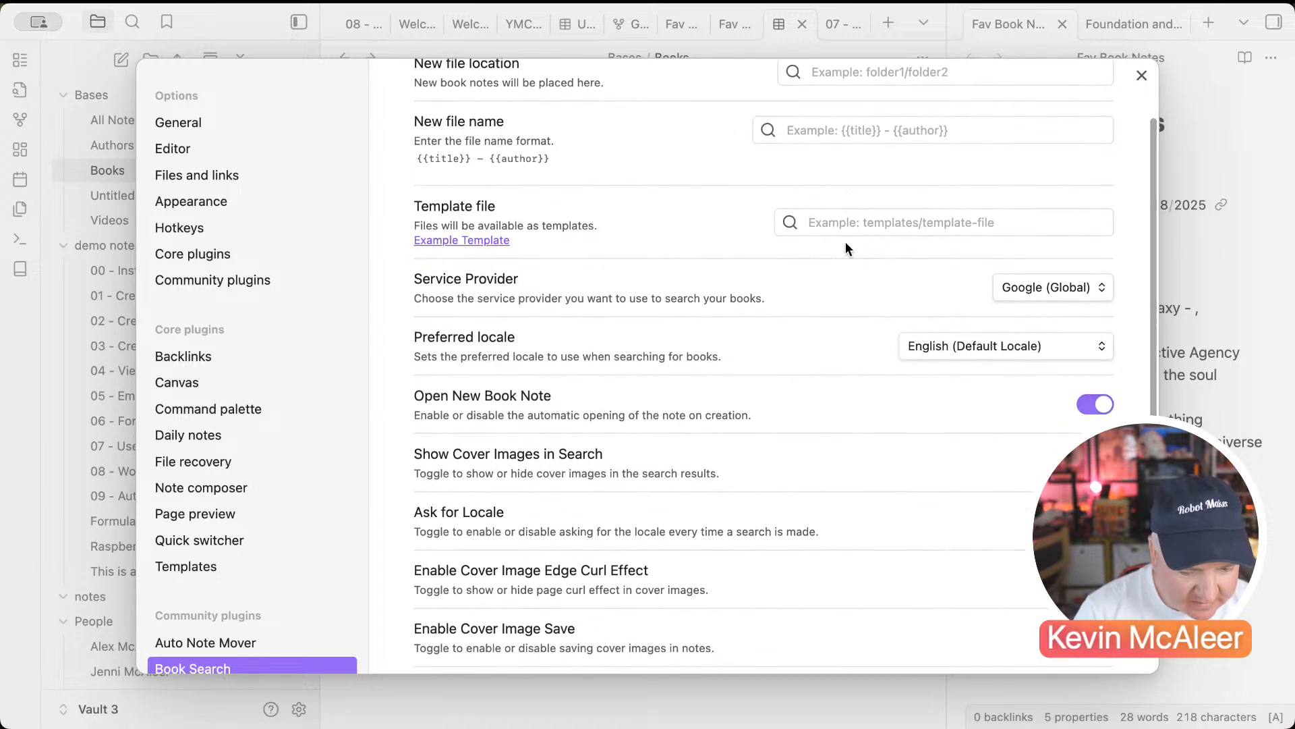
scroll(856, 286, "down", 4)
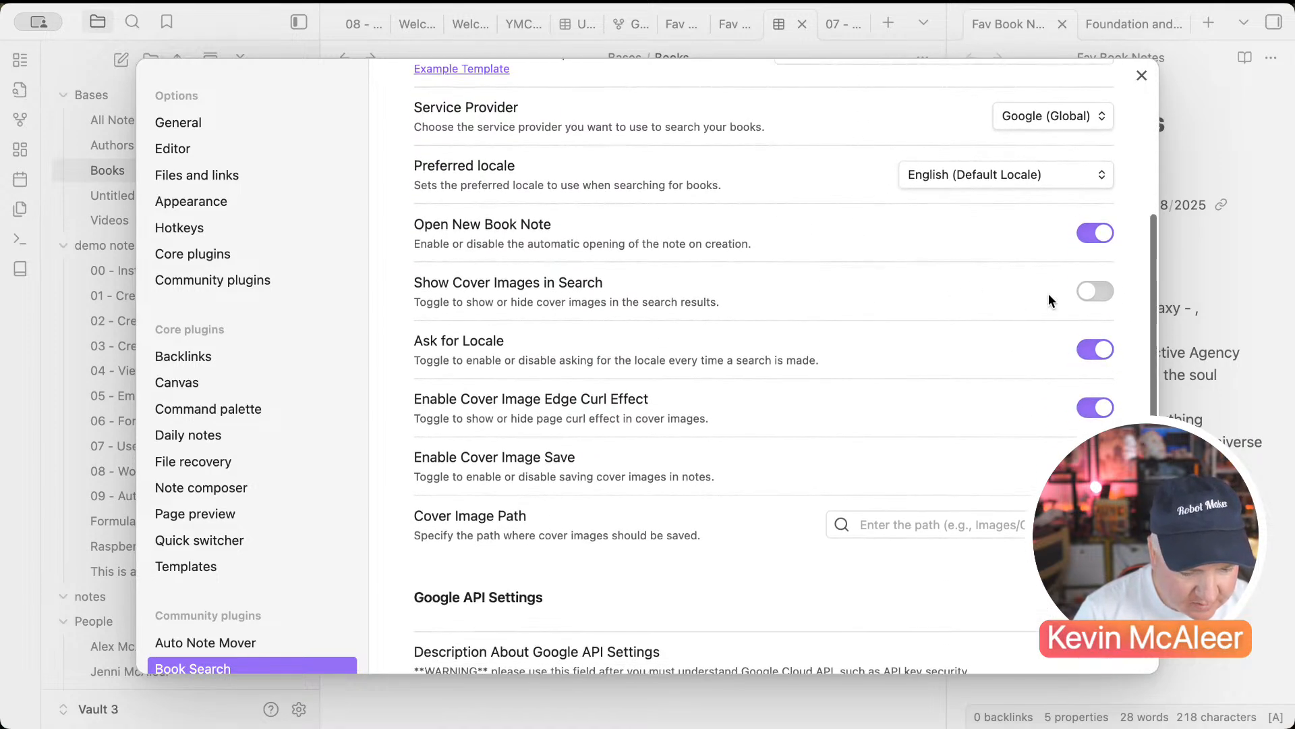
left_click(1095, 292)
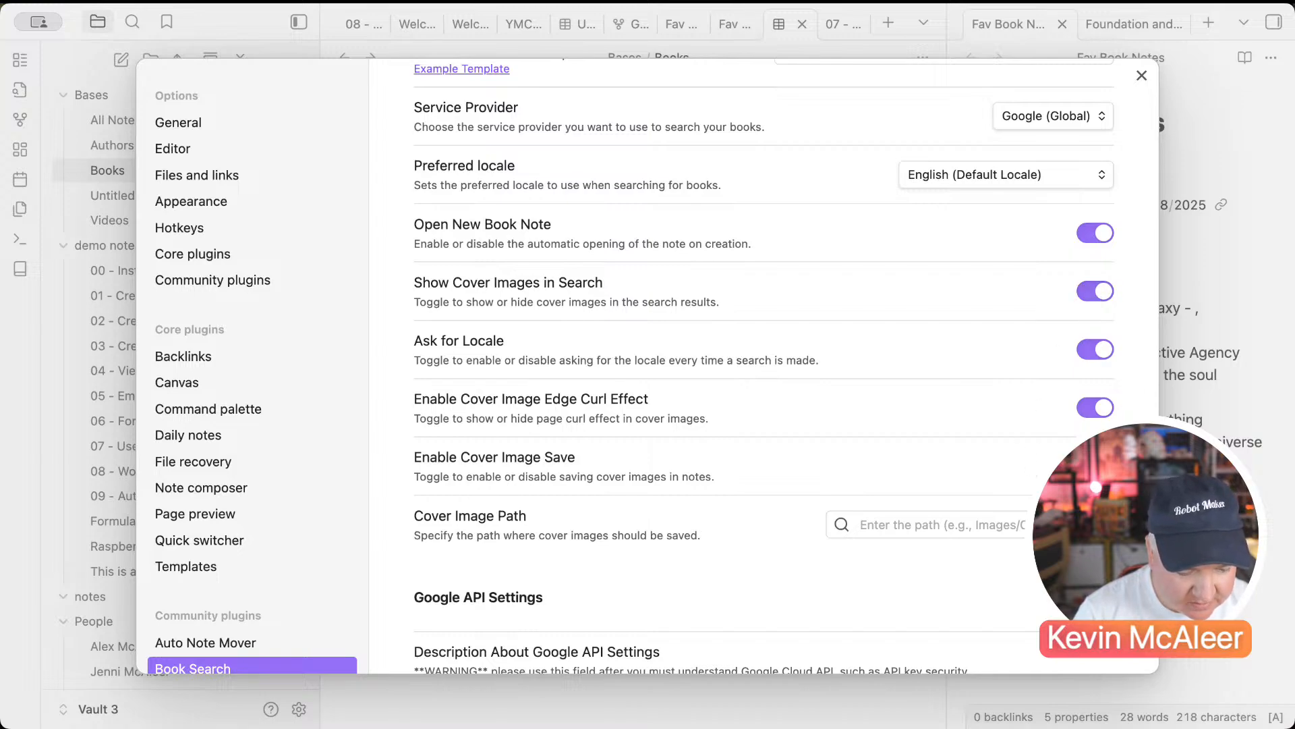
scroll(1014, 498, "down", 3)
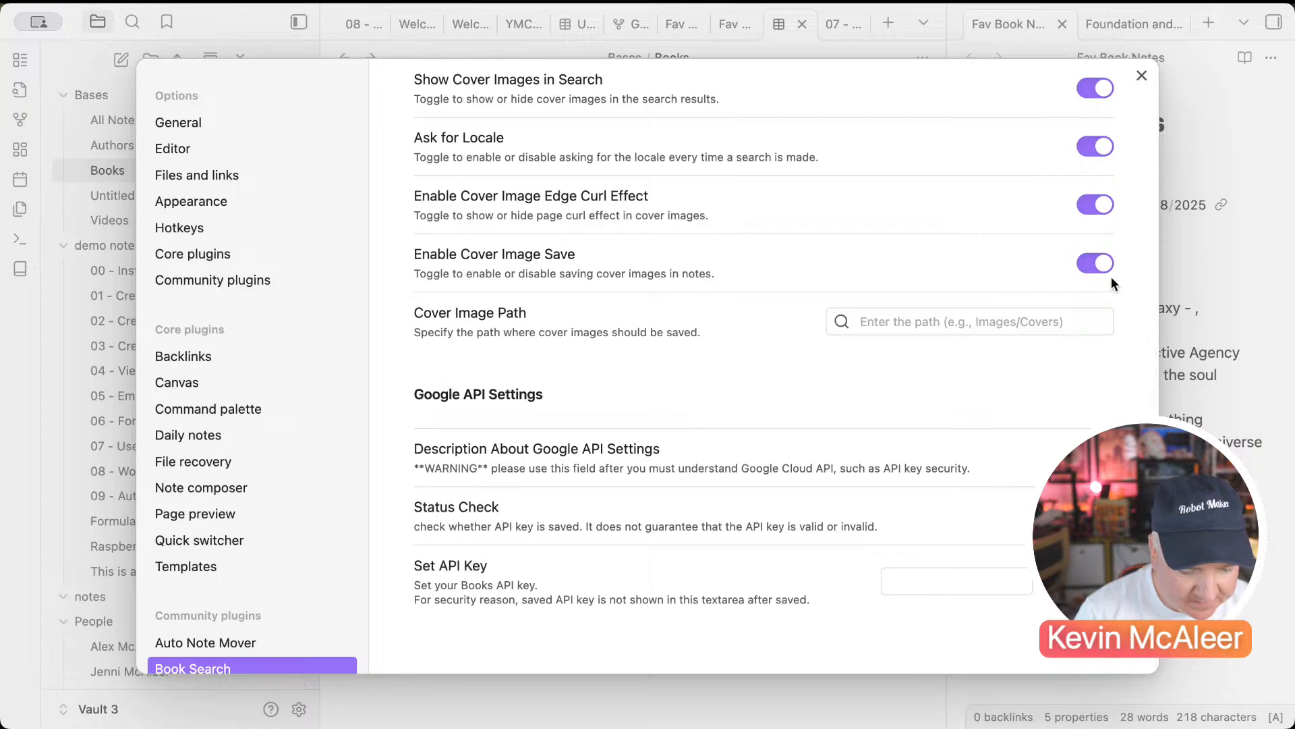
left_click(1066, 321)
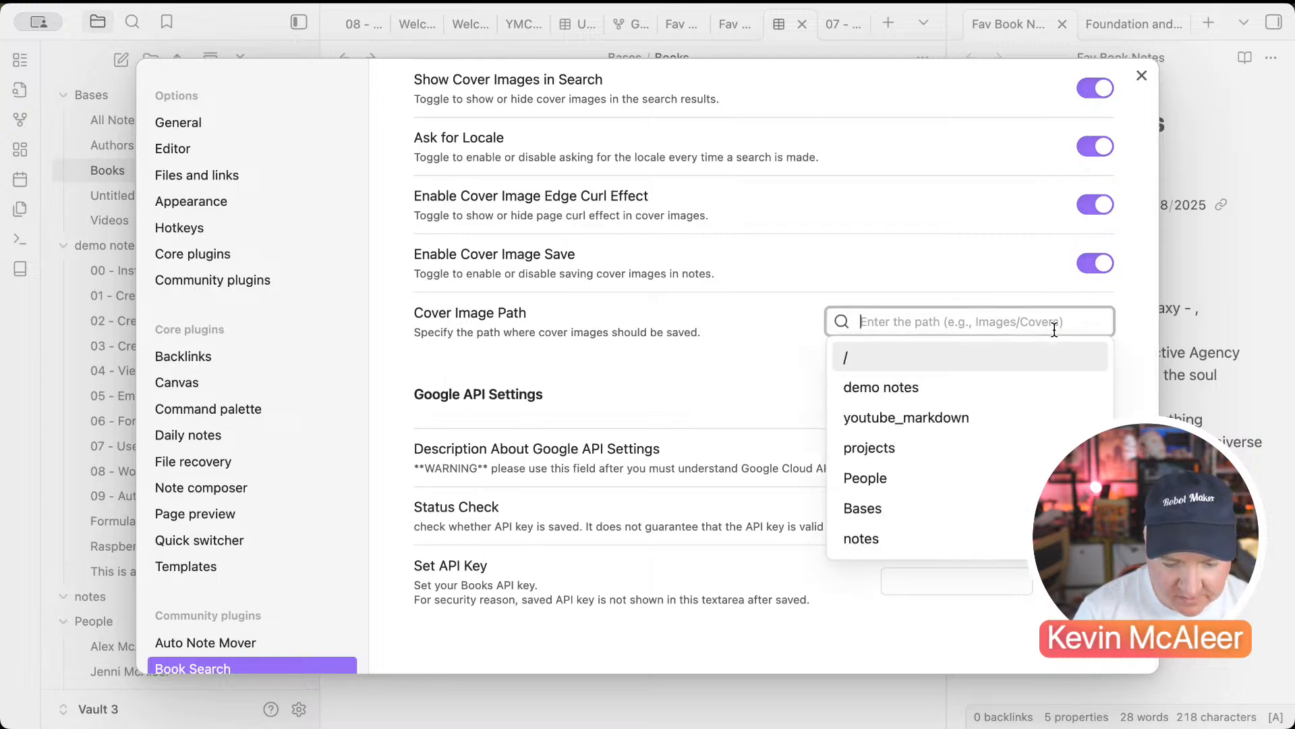
type("ikmag")
key("BackSpace")
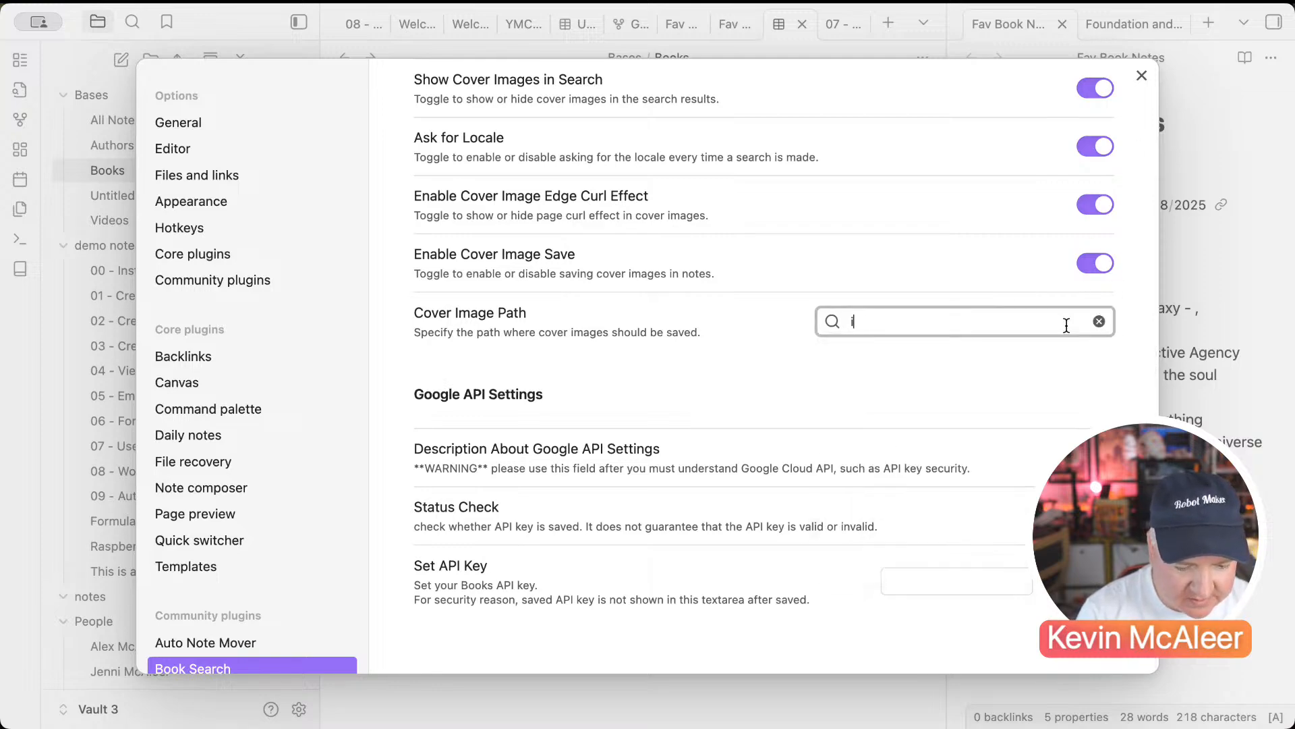
type("mages/covers")
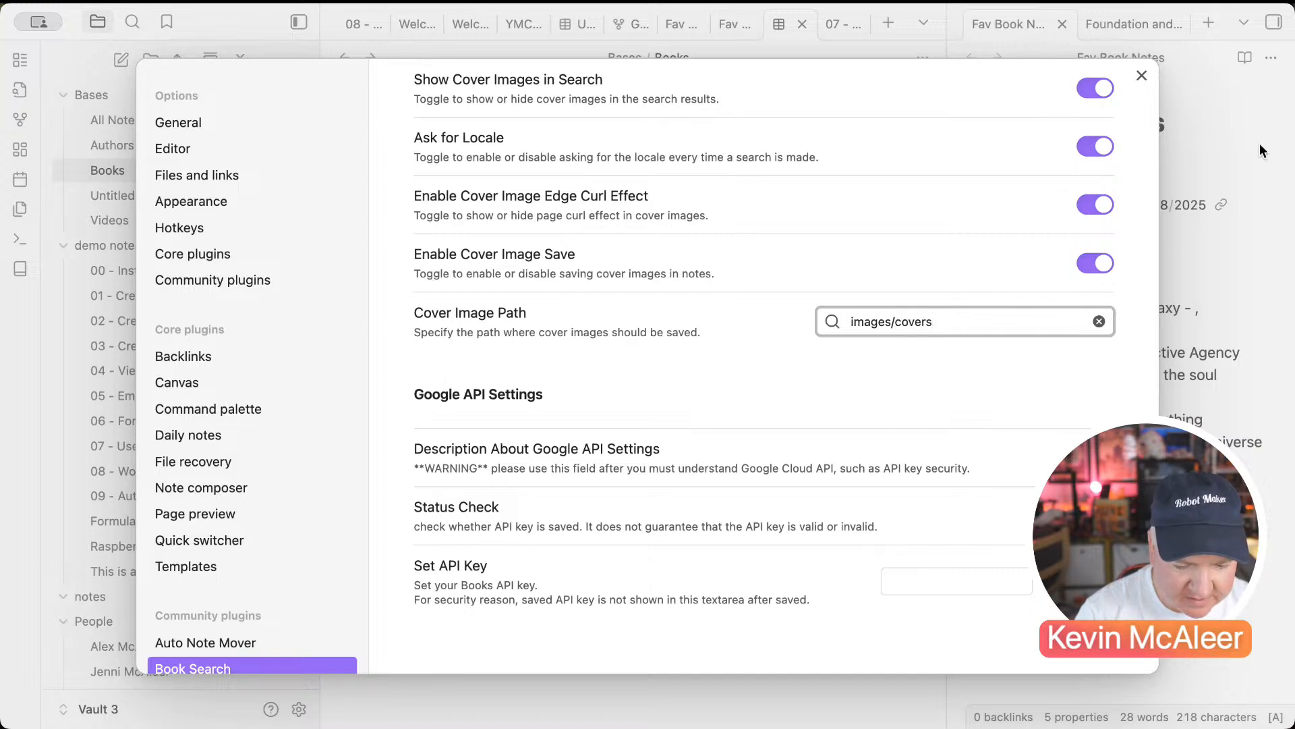
left_click(1141, 75)
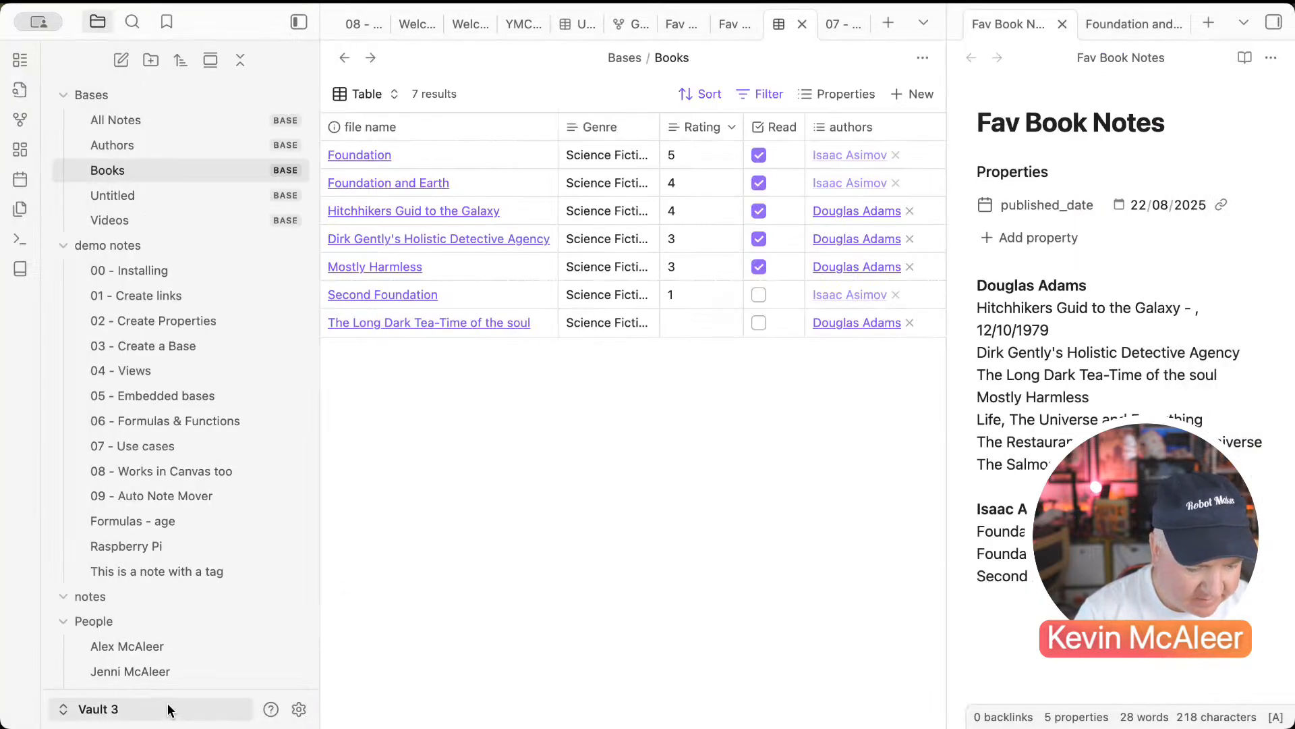
Step: Create two new vault folders named images and covers
left_click(147, 60)
type("images")
key("Return")
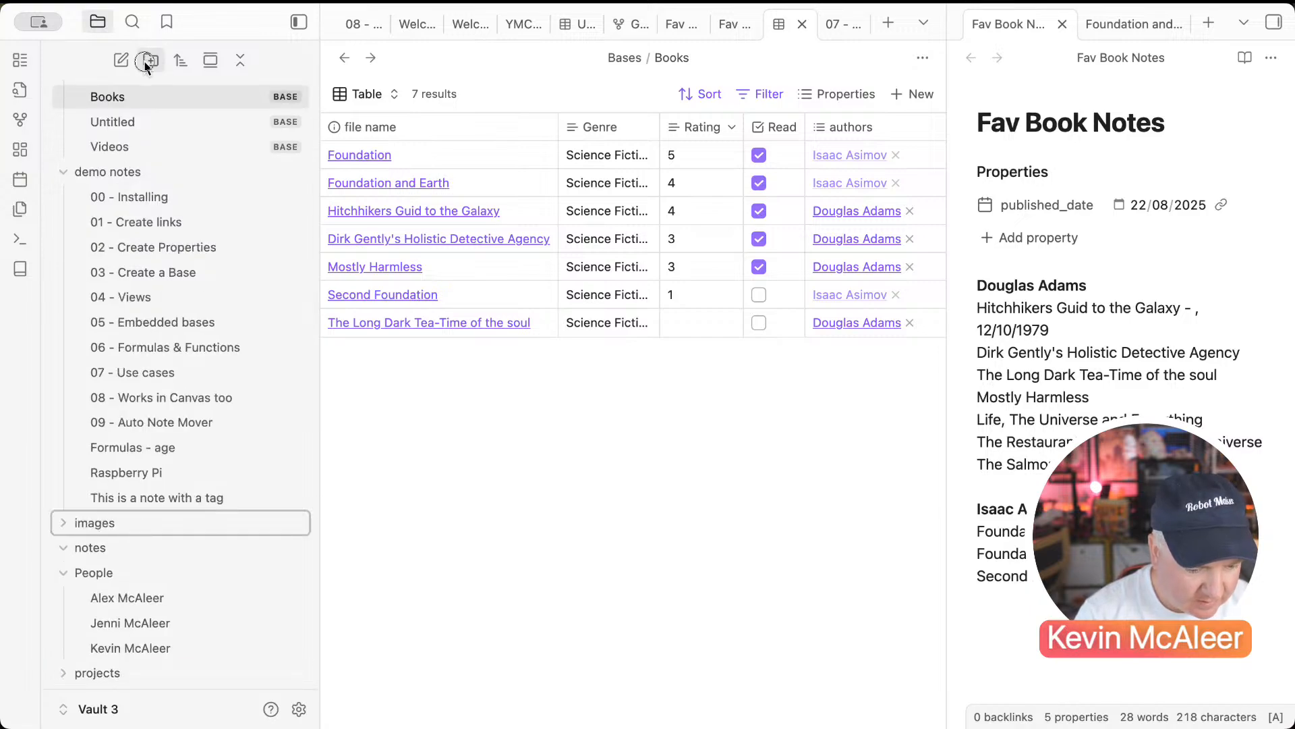
left_click(147, 60)
type("covers")
key("Return")
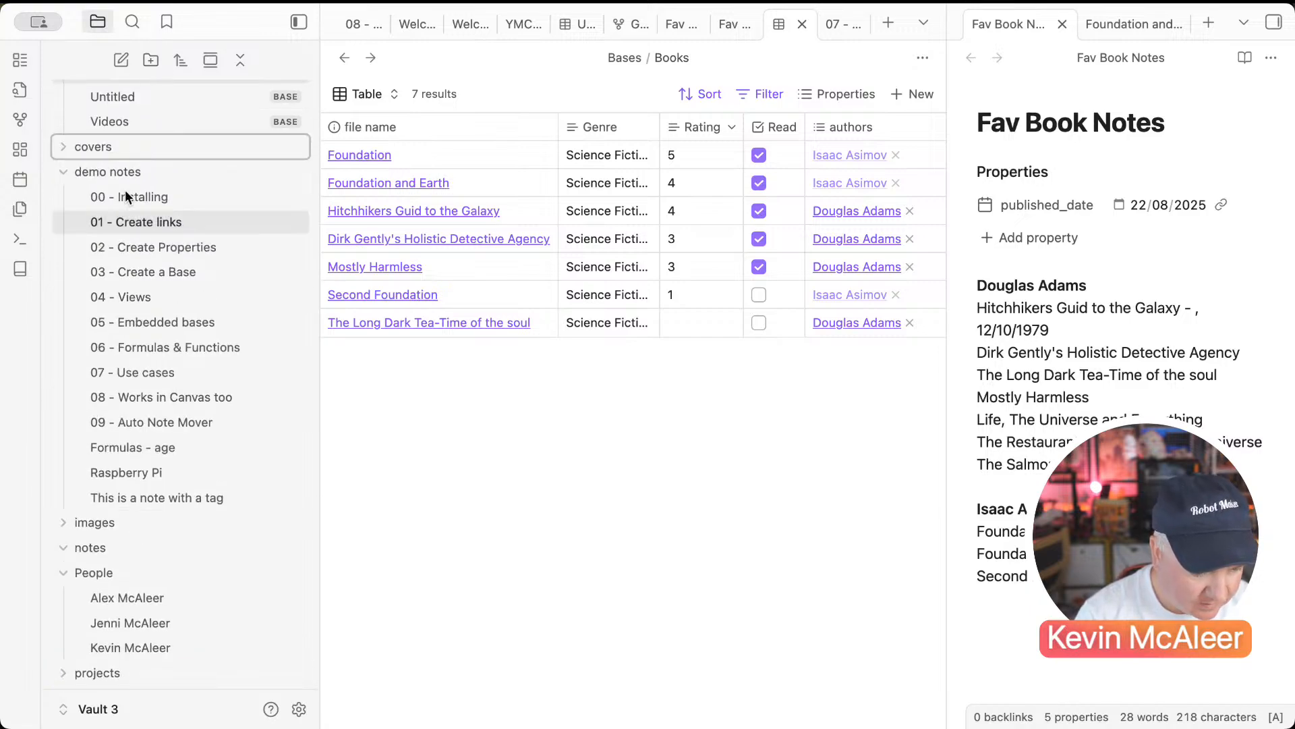
Step: Move the covers folder inside the images folder
scroll(99, 158, "up", 3)
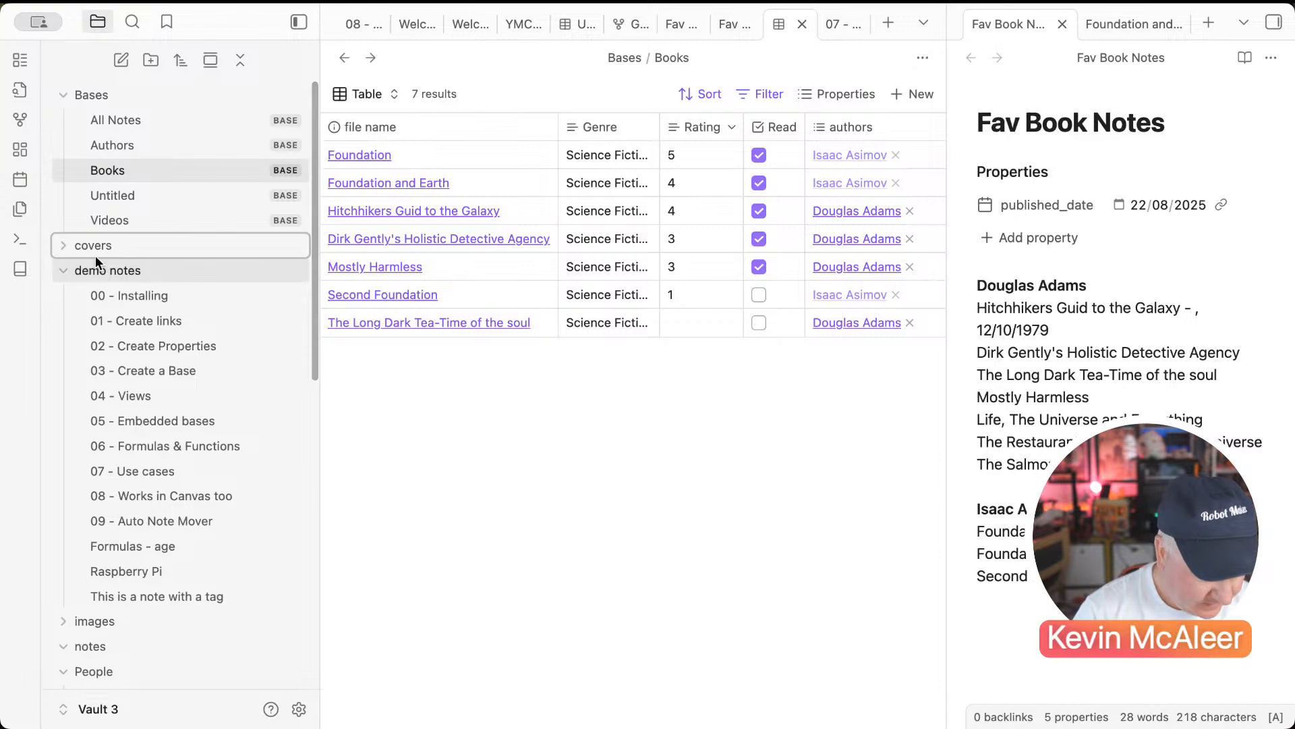
scroll(95, 255, "down", 1)
left_click(62, 234)
left_click_drag(86, 214, 95, 257)
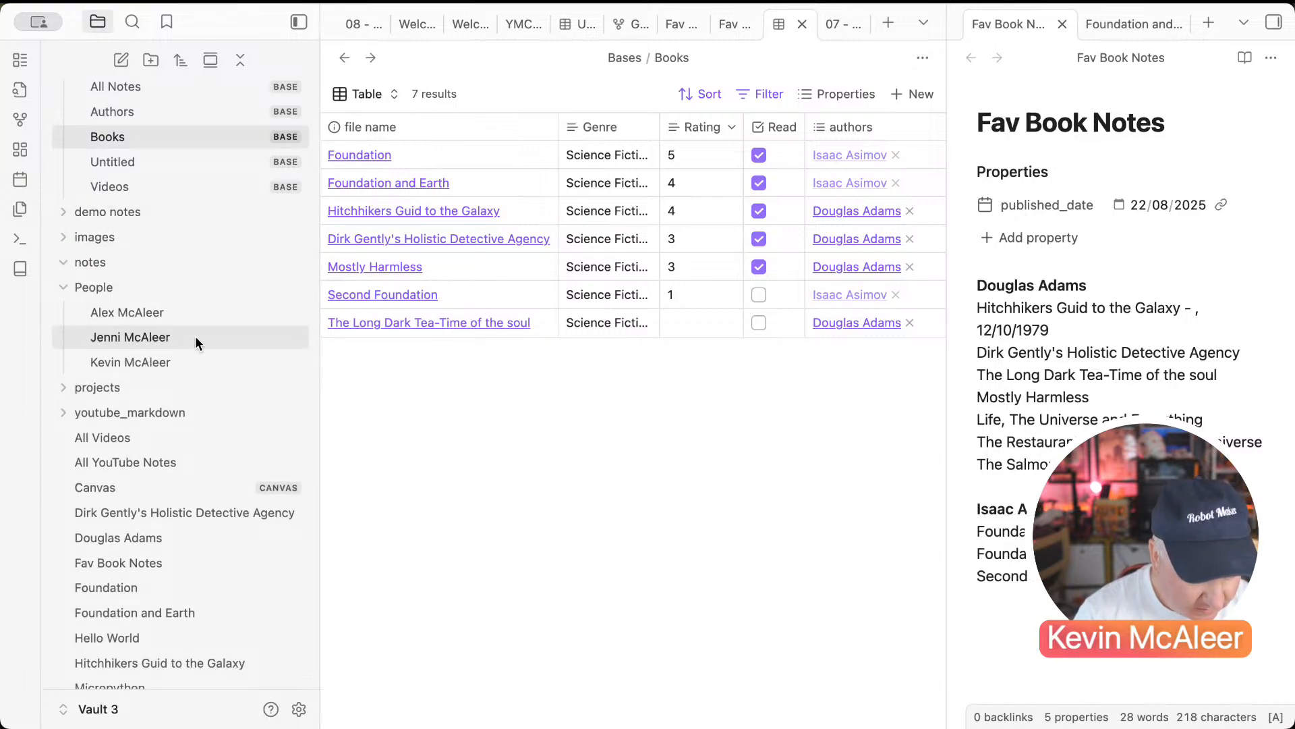
scroll(196, 336, "up", 1)
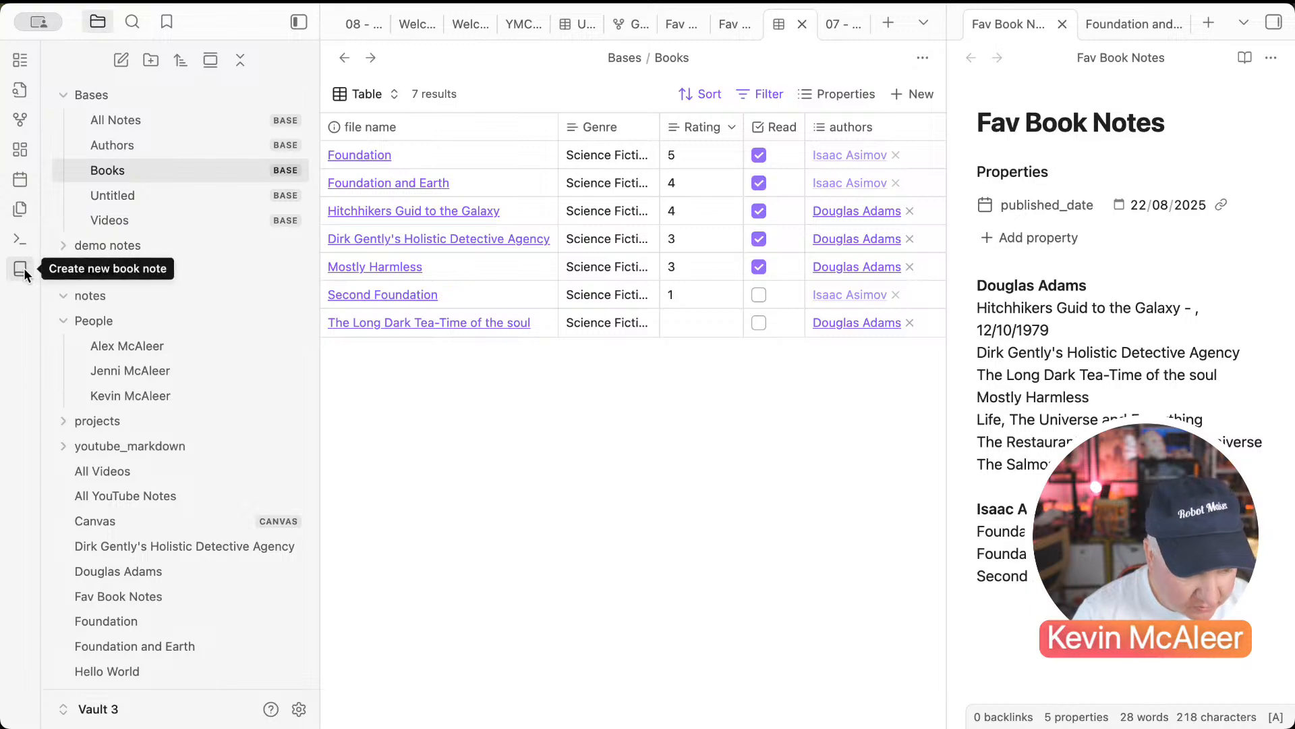
Step: Run a book search for 'foundation', then close the results without choosing one
left_click(330, 155)
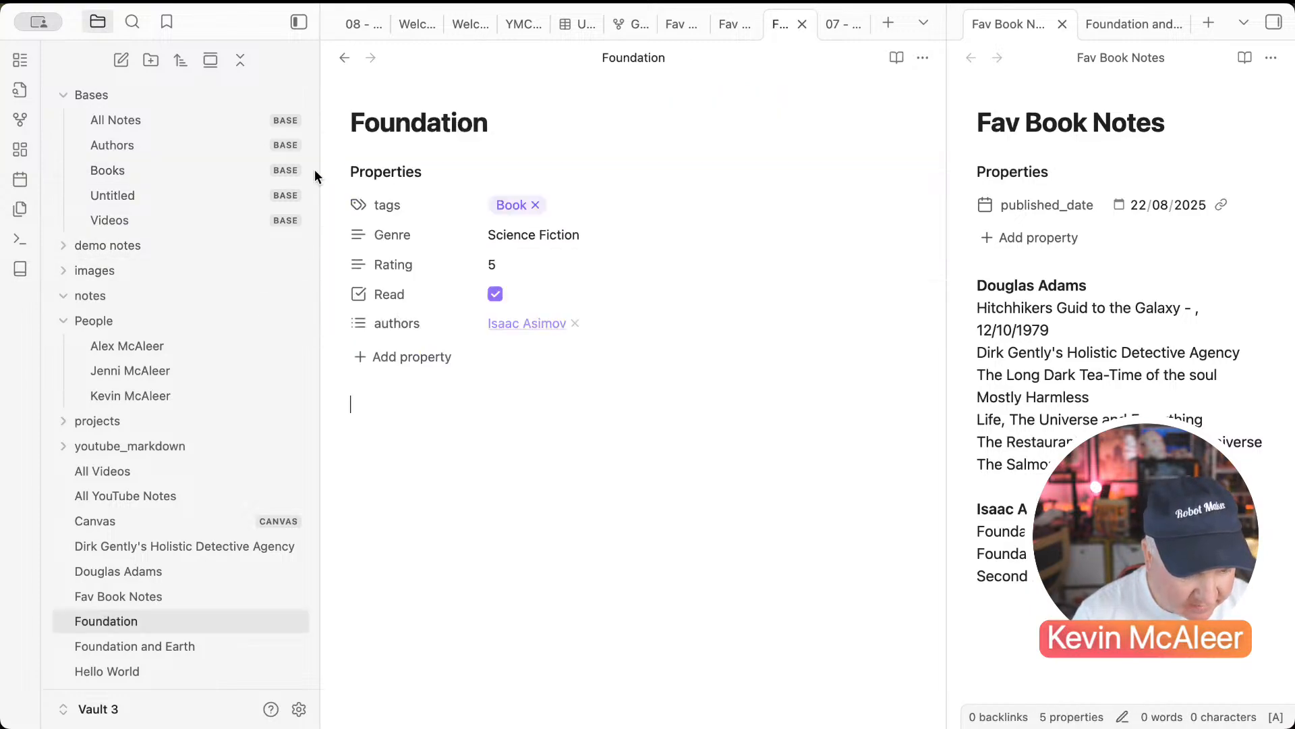
left_click(20, 270)
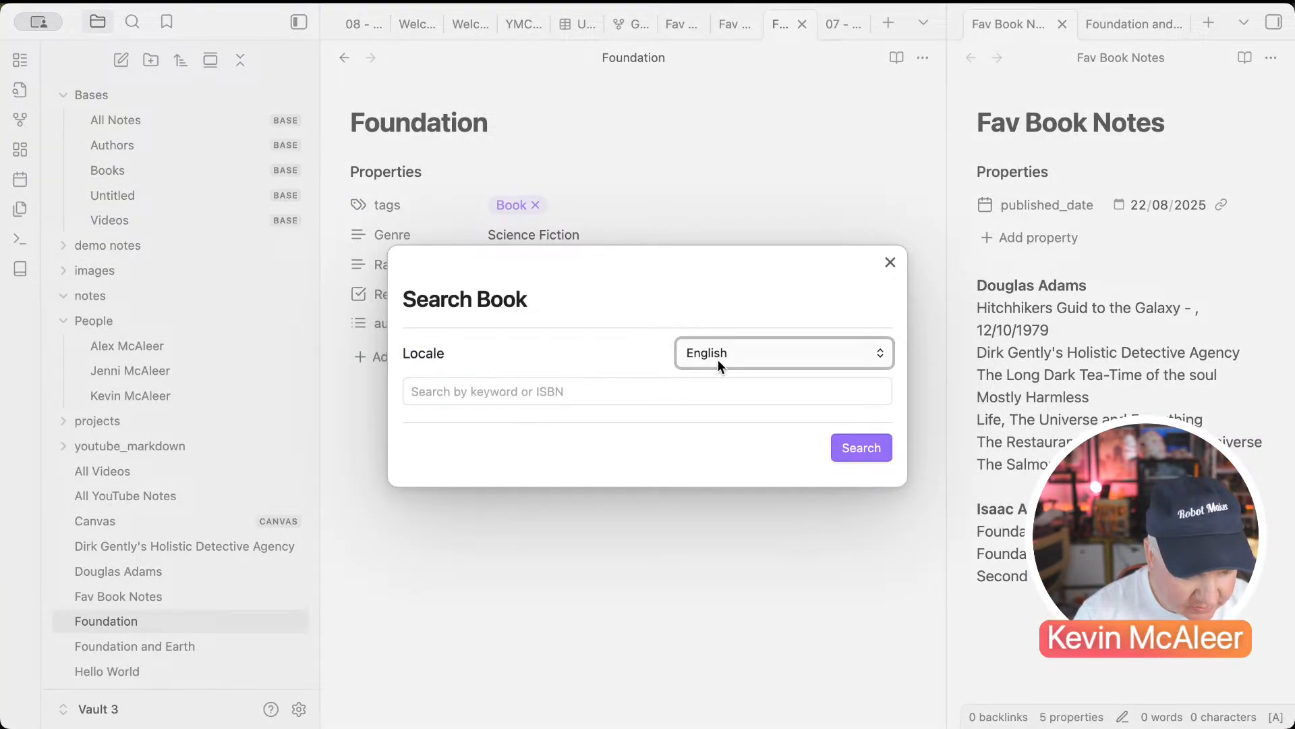
left_click(635, 402)
type("fo")
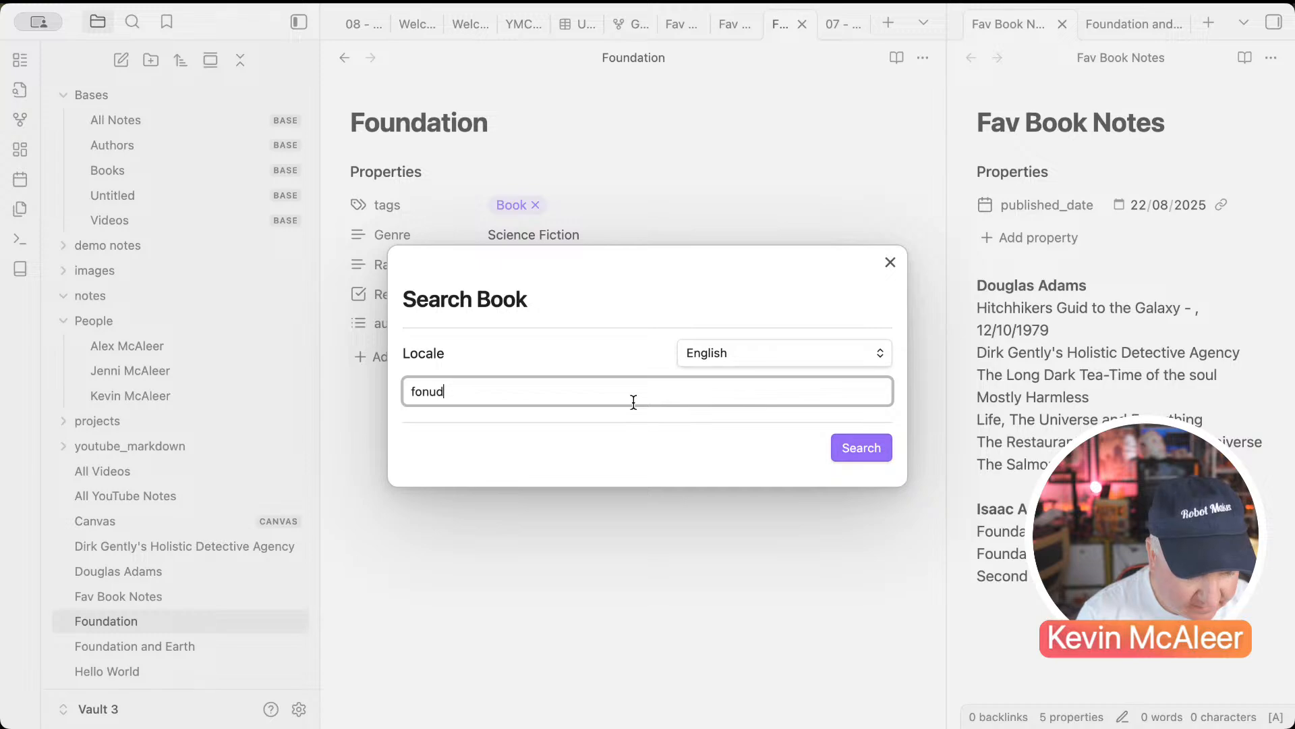
type("n")
key("BackSpace")
type("undation")
key("Return")
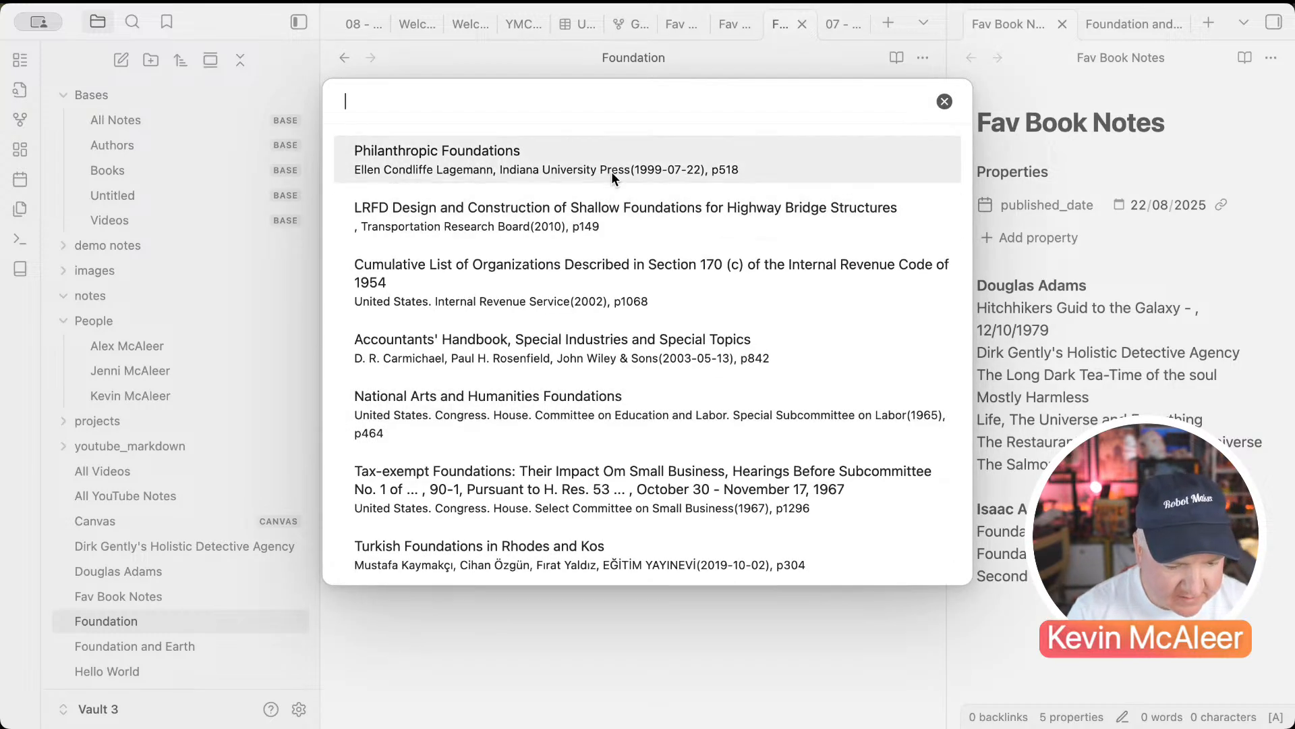
scroll(607, 314, "down", 10)
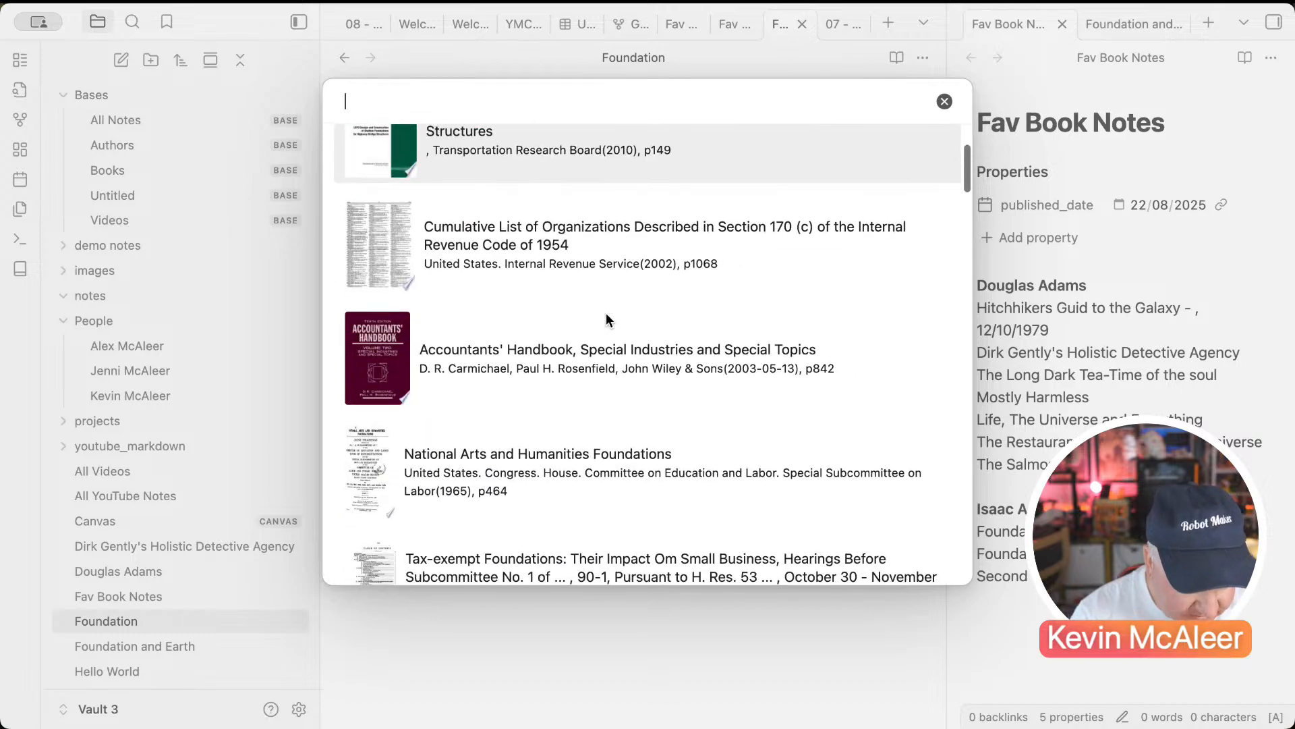
scroll(606, 313, "down", 5)
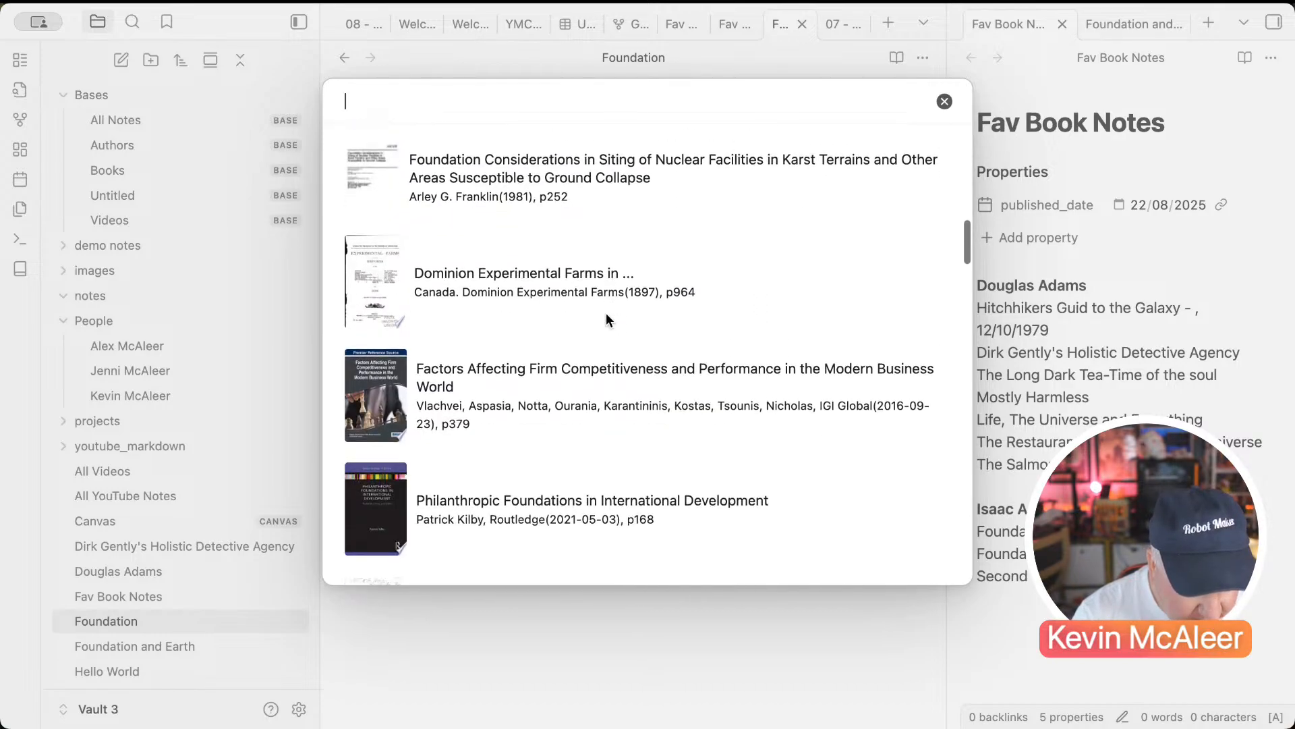
scroll(606, 313, "up", 5)
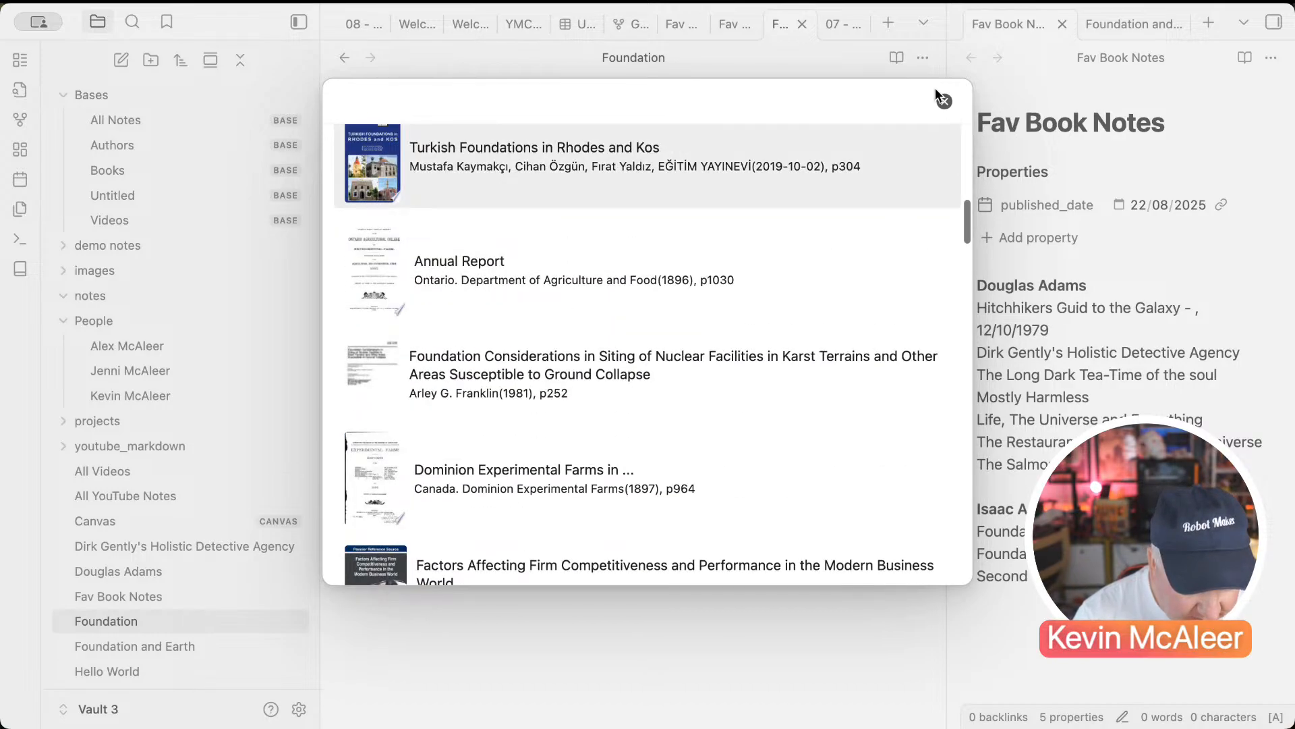
type("isaaac")
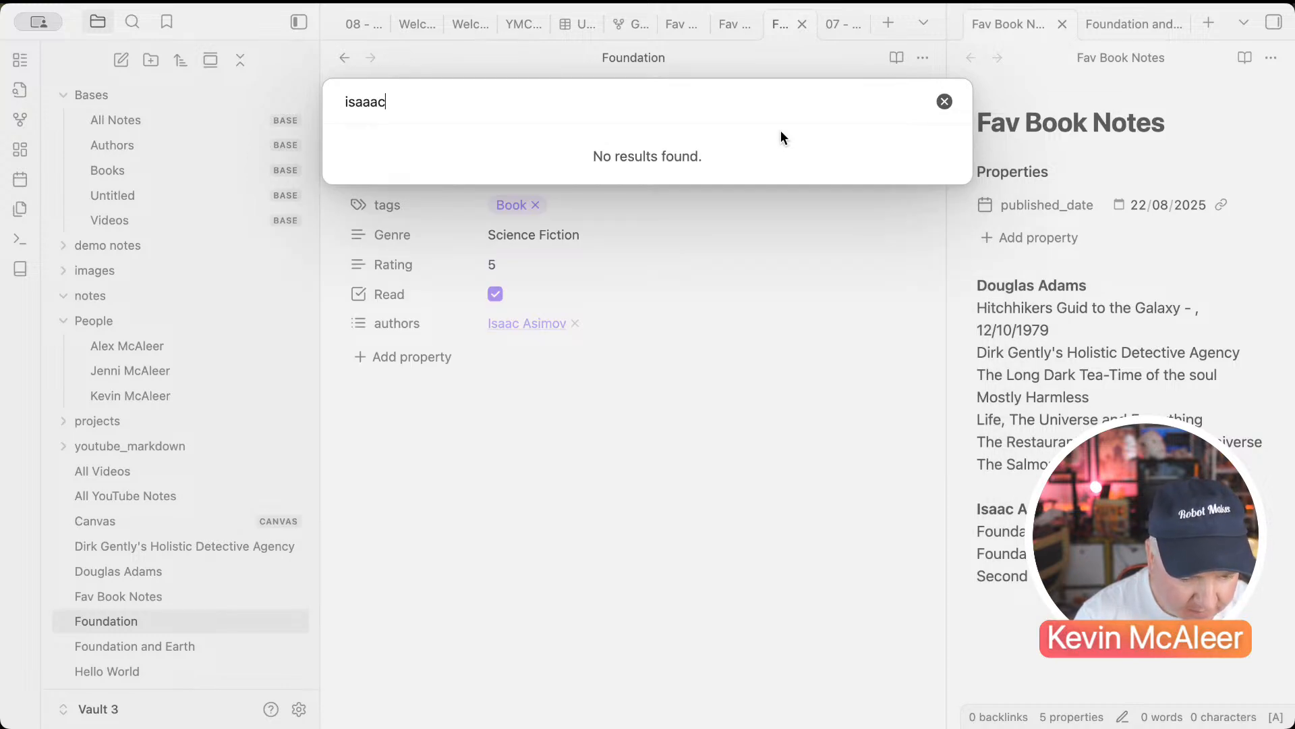
left_click(945, 101)
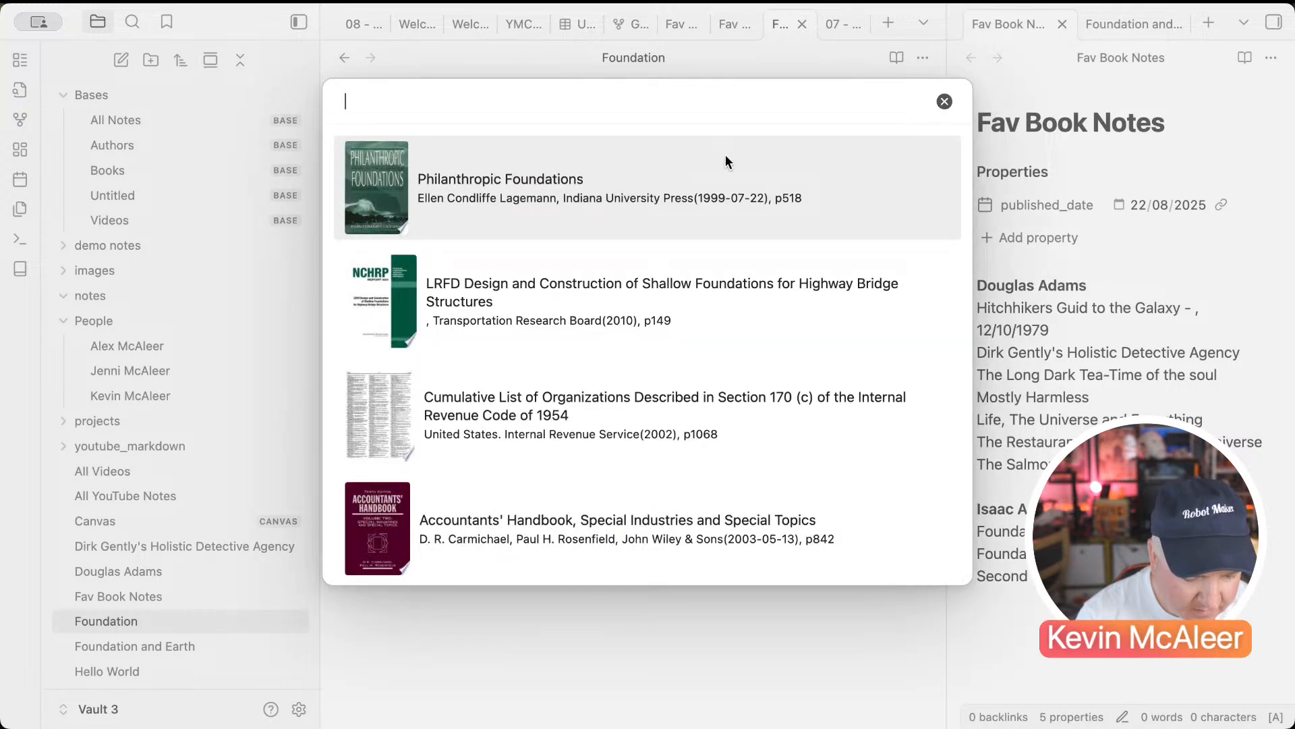
left_click(945, 101)
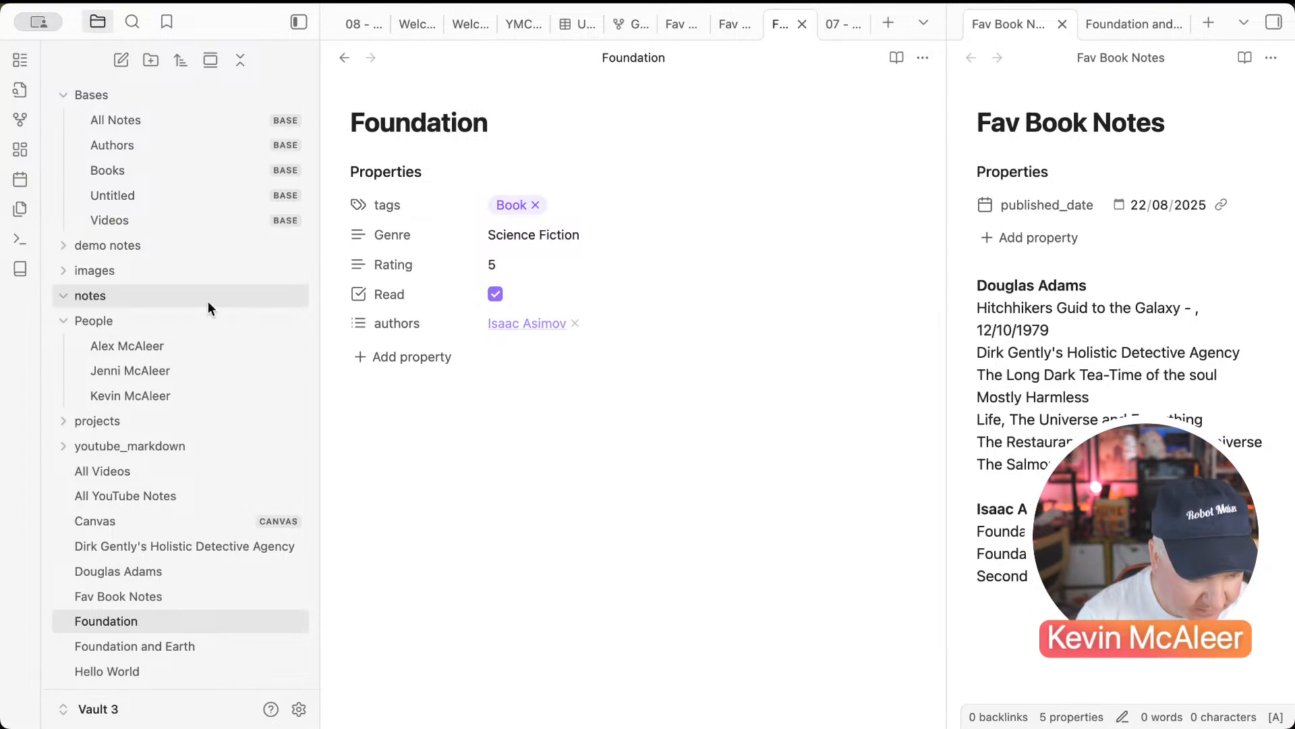
Step: Search 'isaac asimov foundation' with English locale and create the note from the Foundation result
left_click(21, 272)
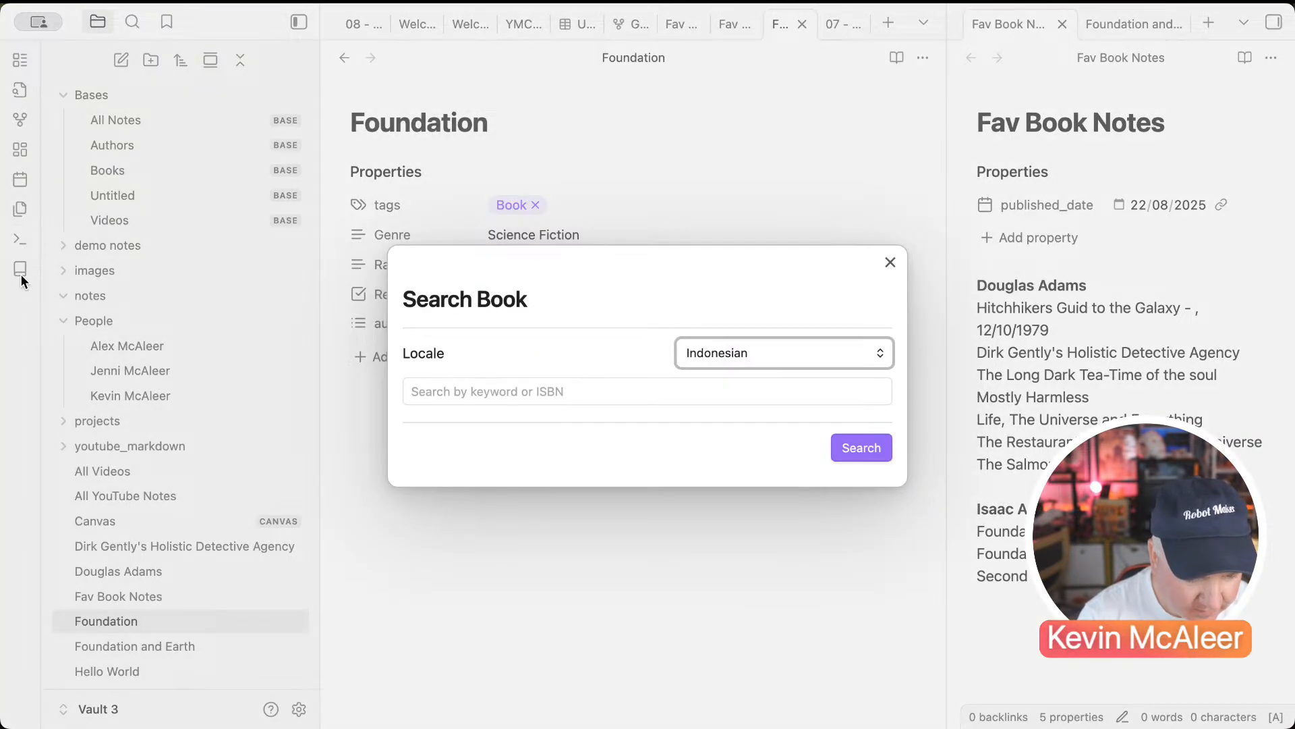
key("e")
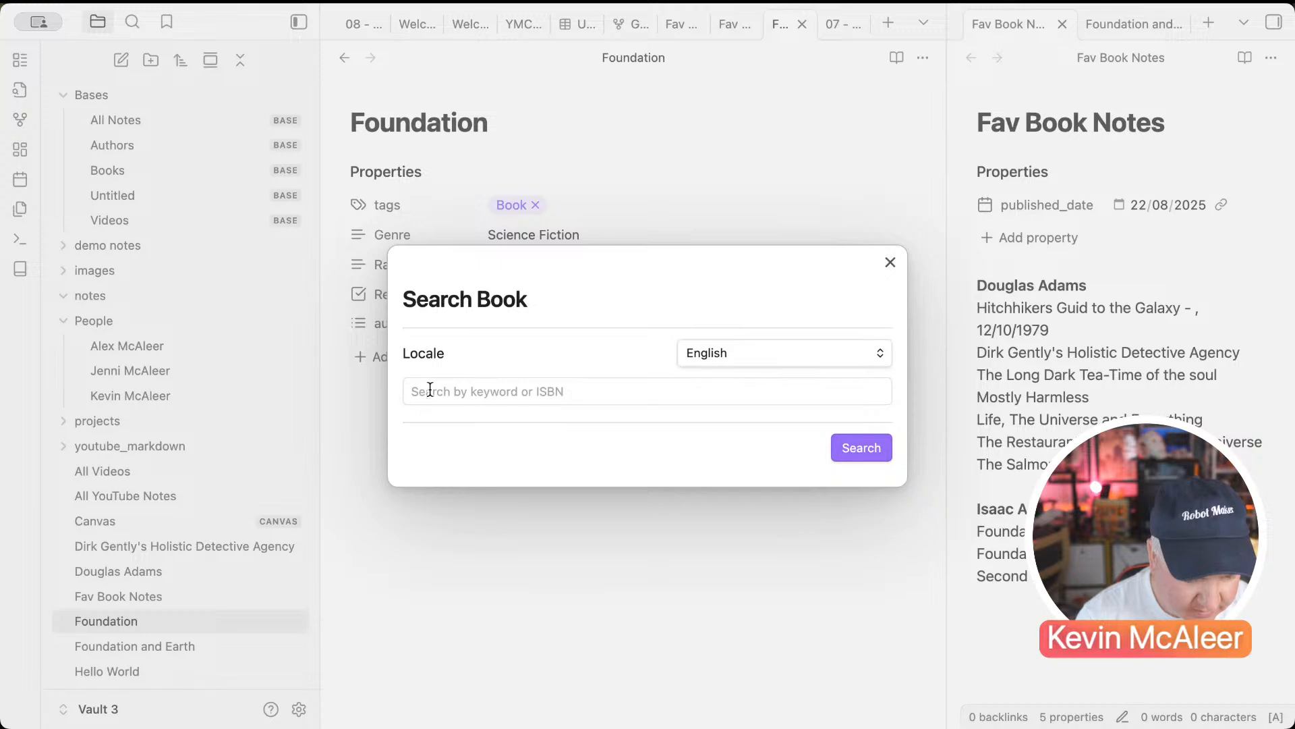
left_click(434, 389)
type("isaac")
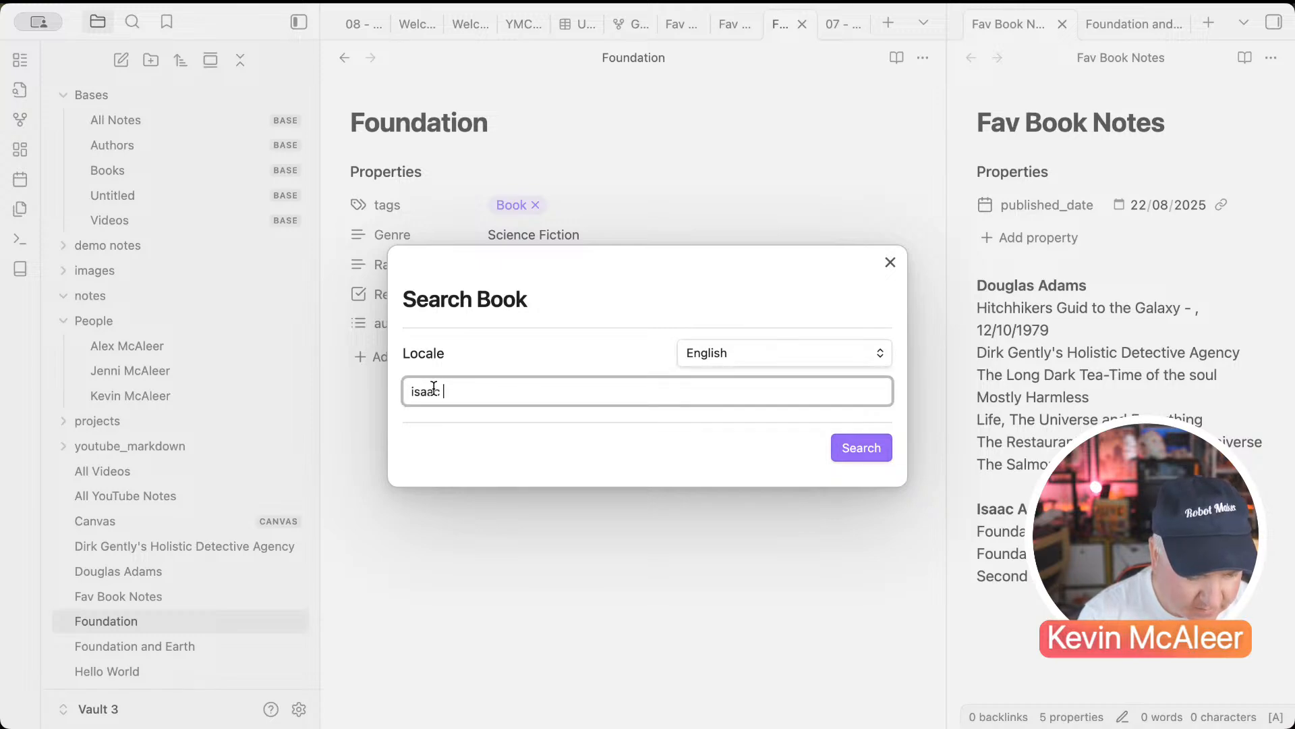
type(" asimov")
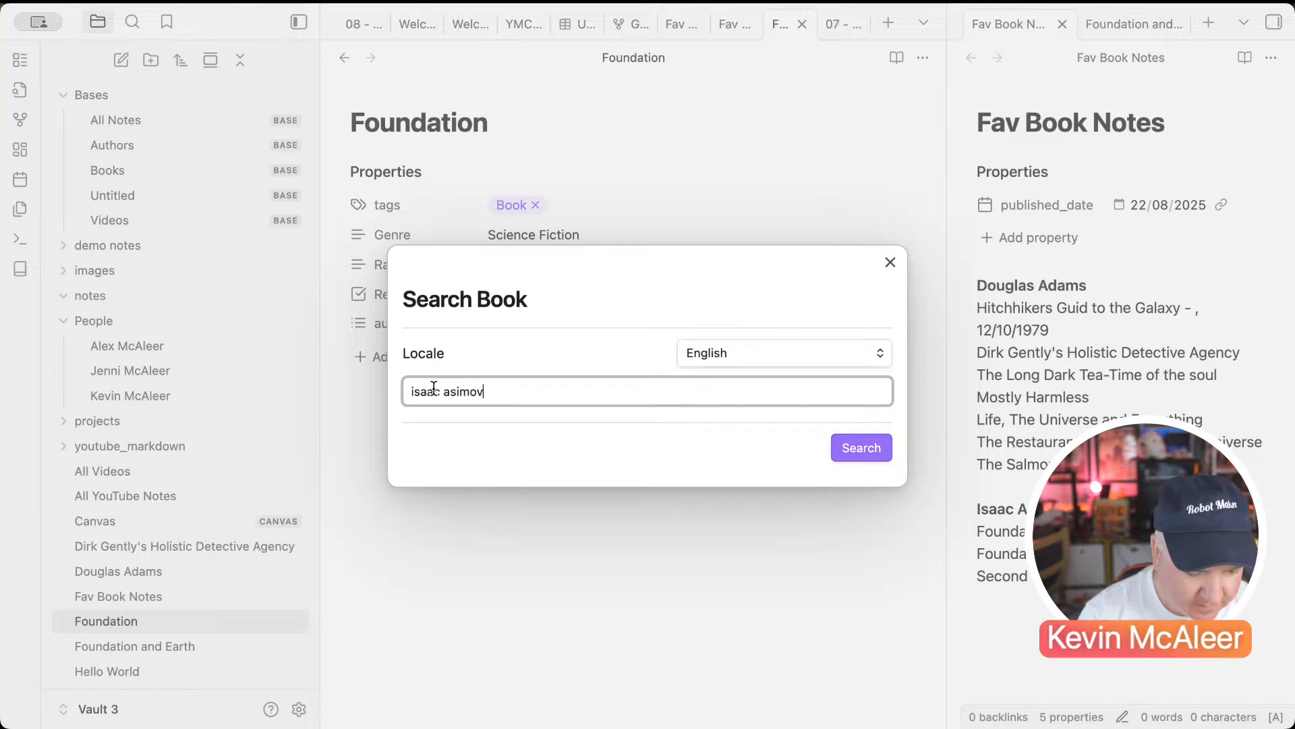
type(" foundation")
key("Return")
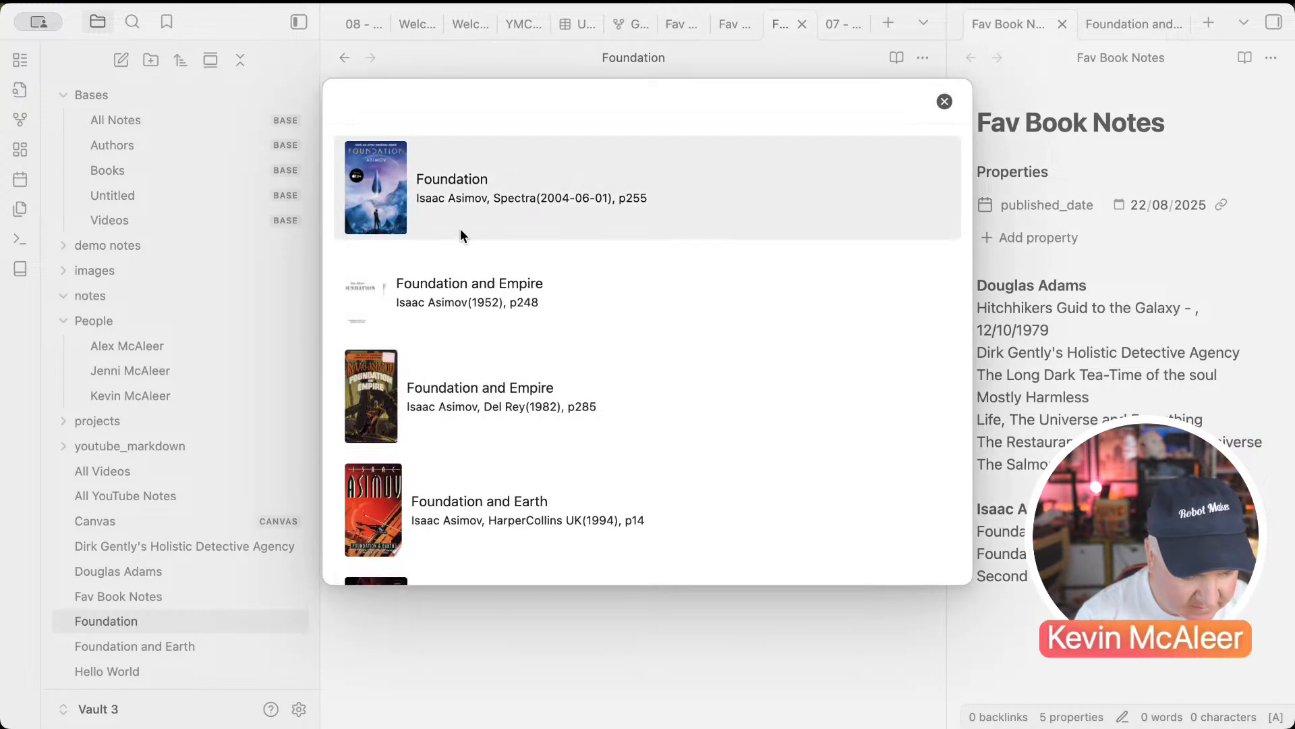
left_click(405, 215)
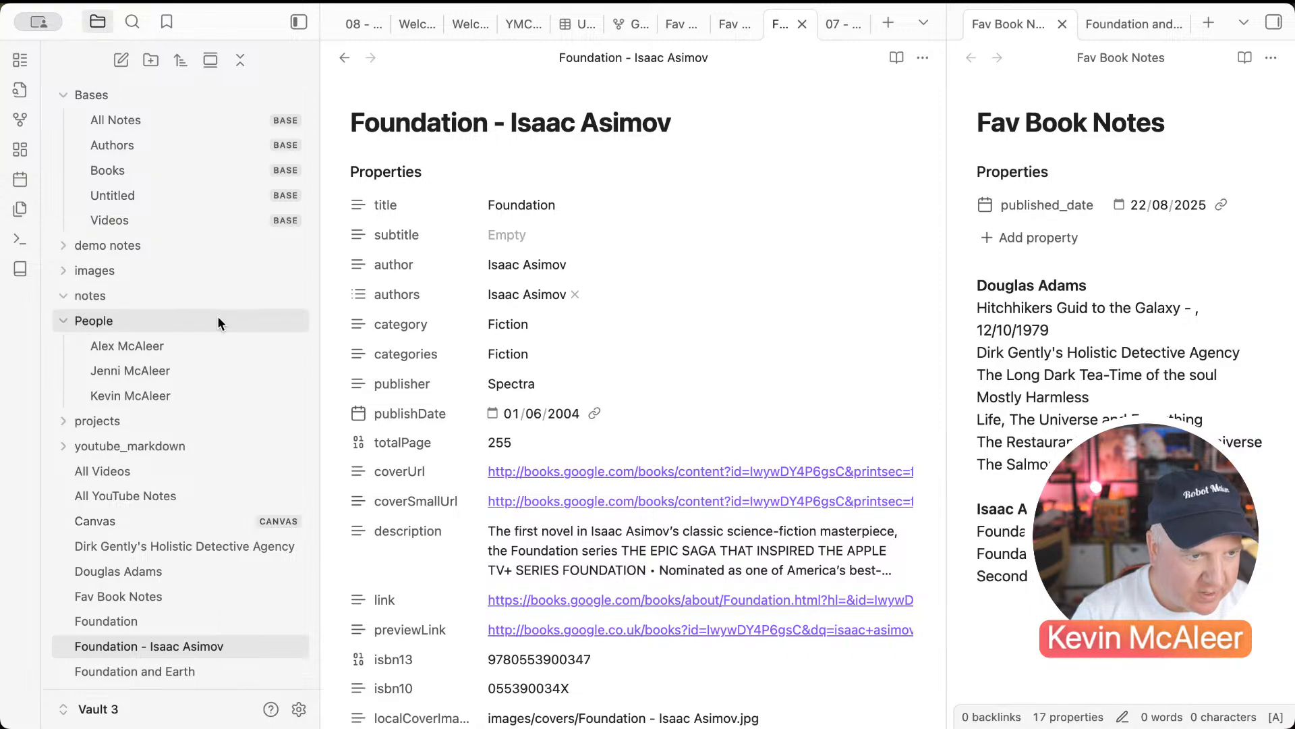
left_click(135, 193)
Step: Switch the Books base view to cards using coverSmallUrl as the card image
left_click(127, 178)
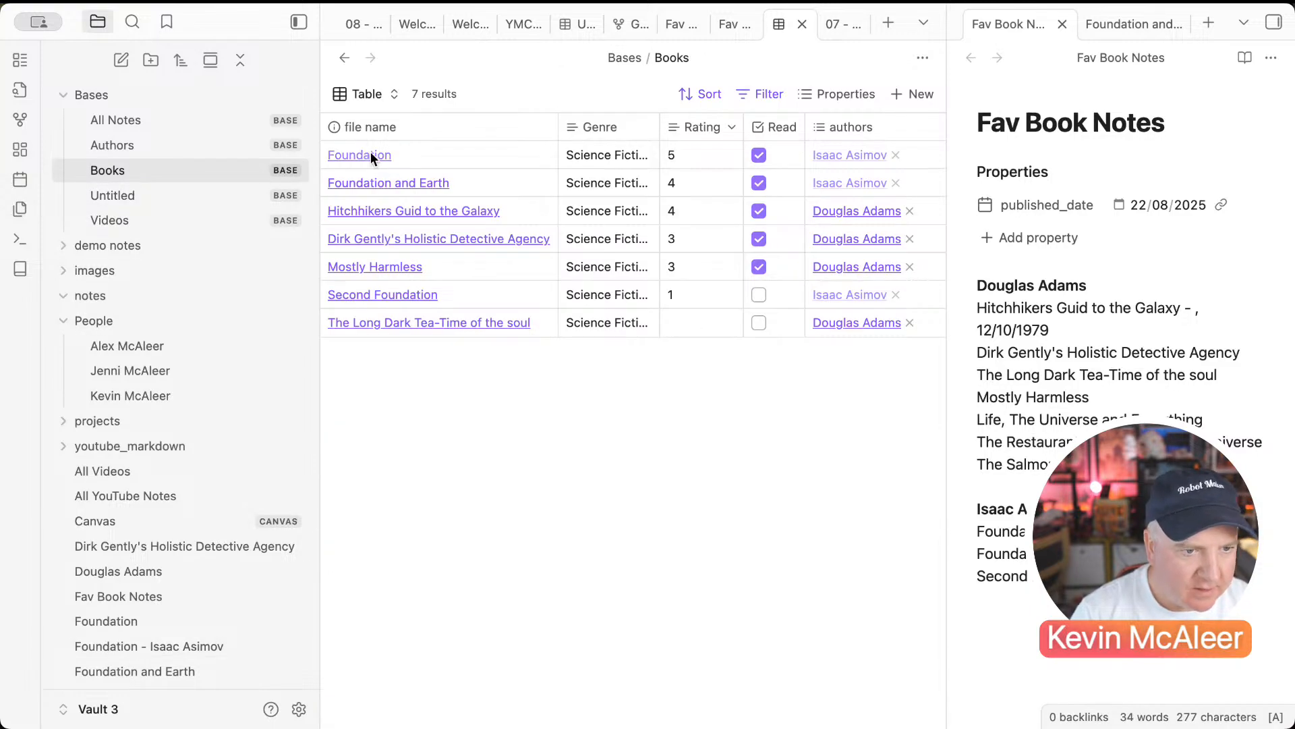
left_click(357, 93)
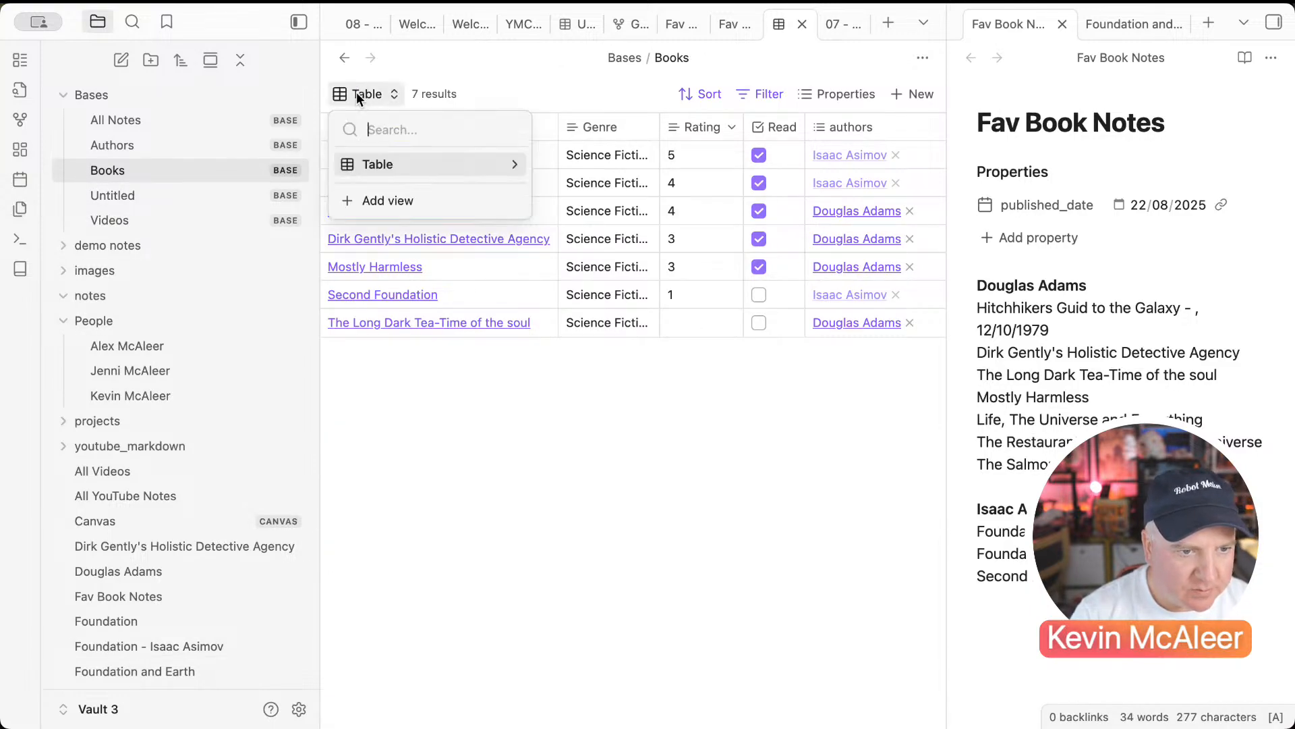
left_click(376, 164)
left_click(375, 214)
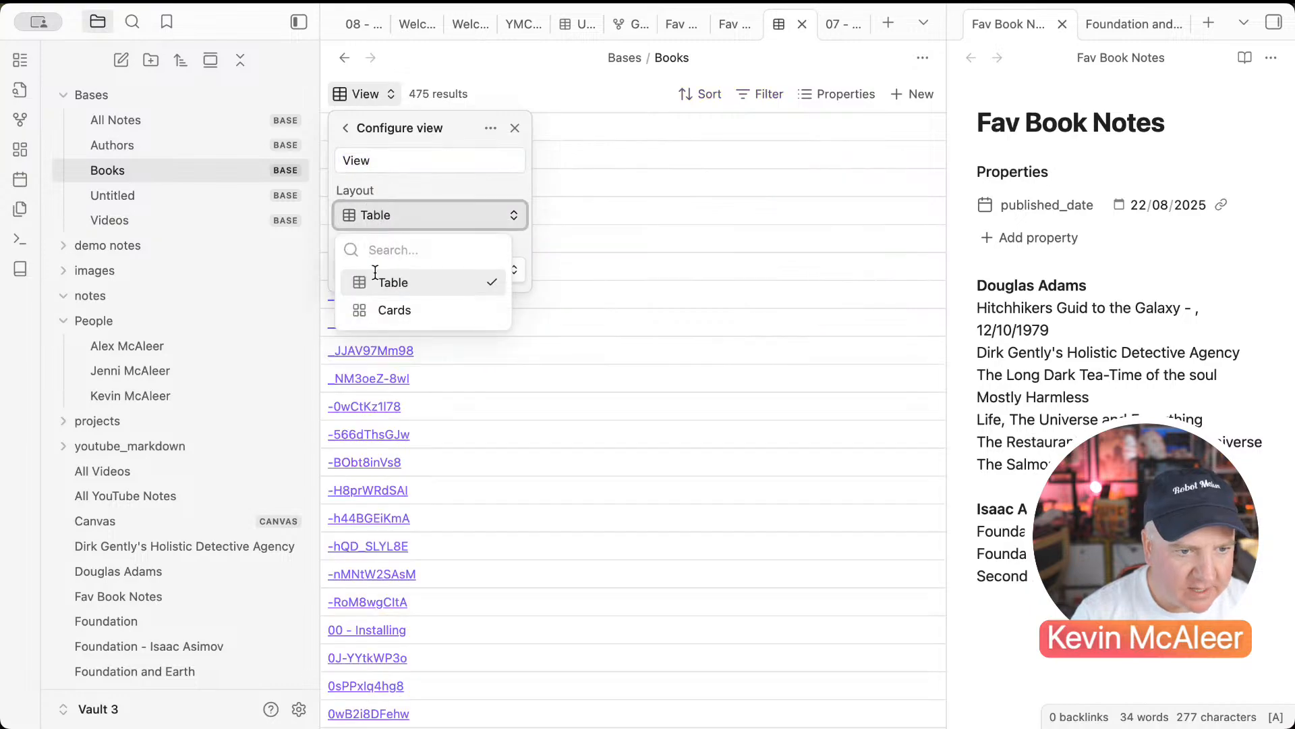
left_click(380, 310)
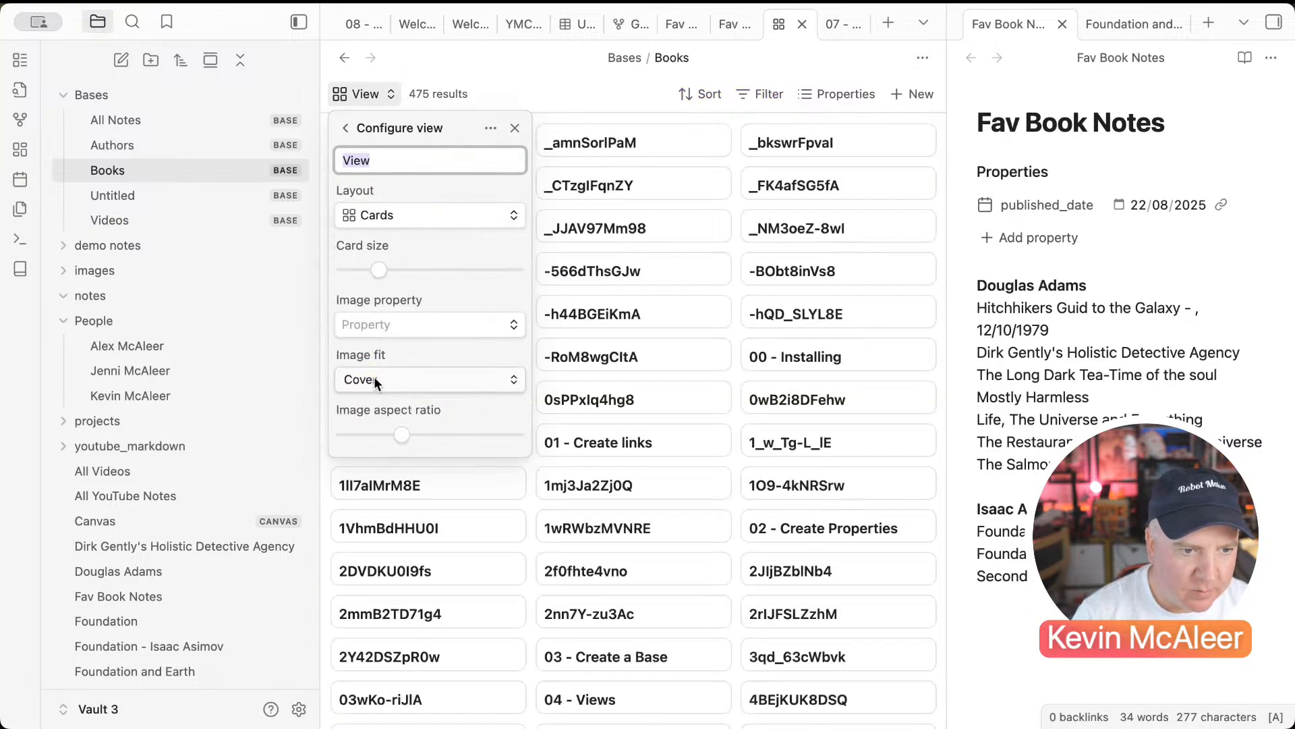
left_click(382, 325)
scroll(419, 479, "down", 5)
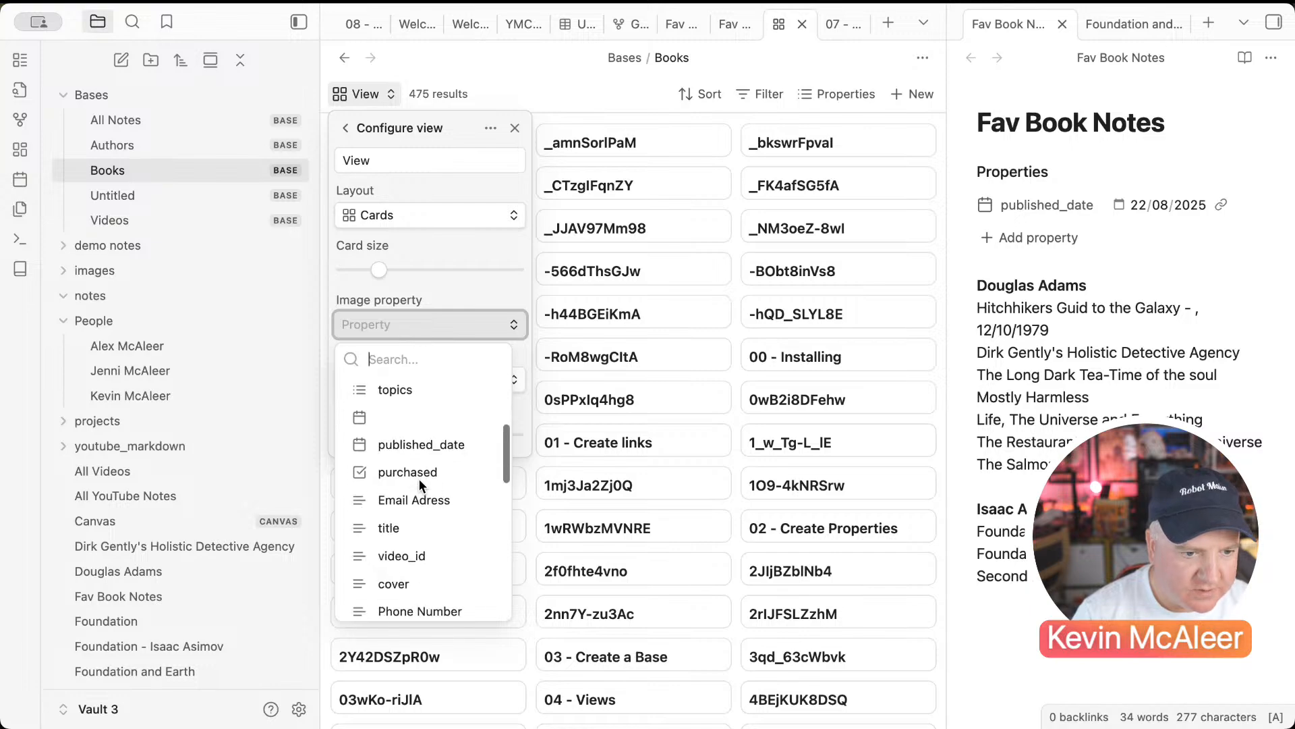
scroll(419, 479, "down", 5)
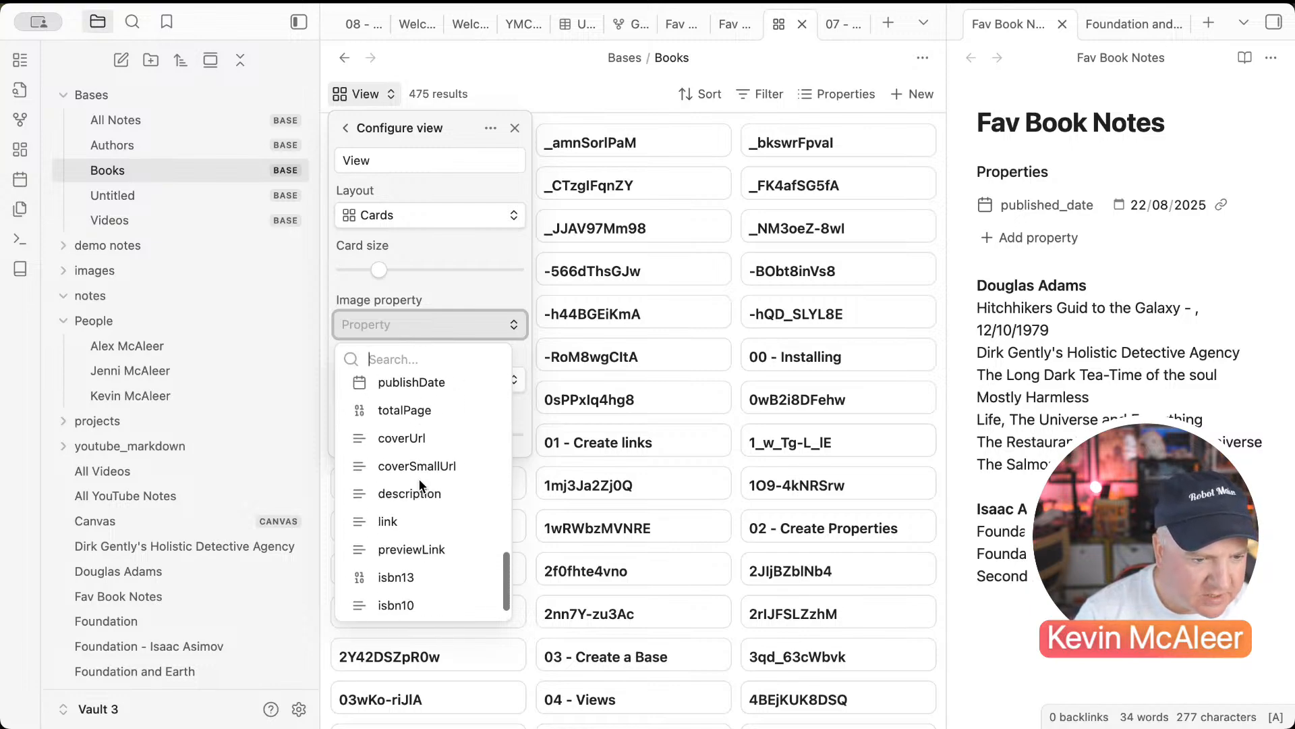
left_click(401, 464)
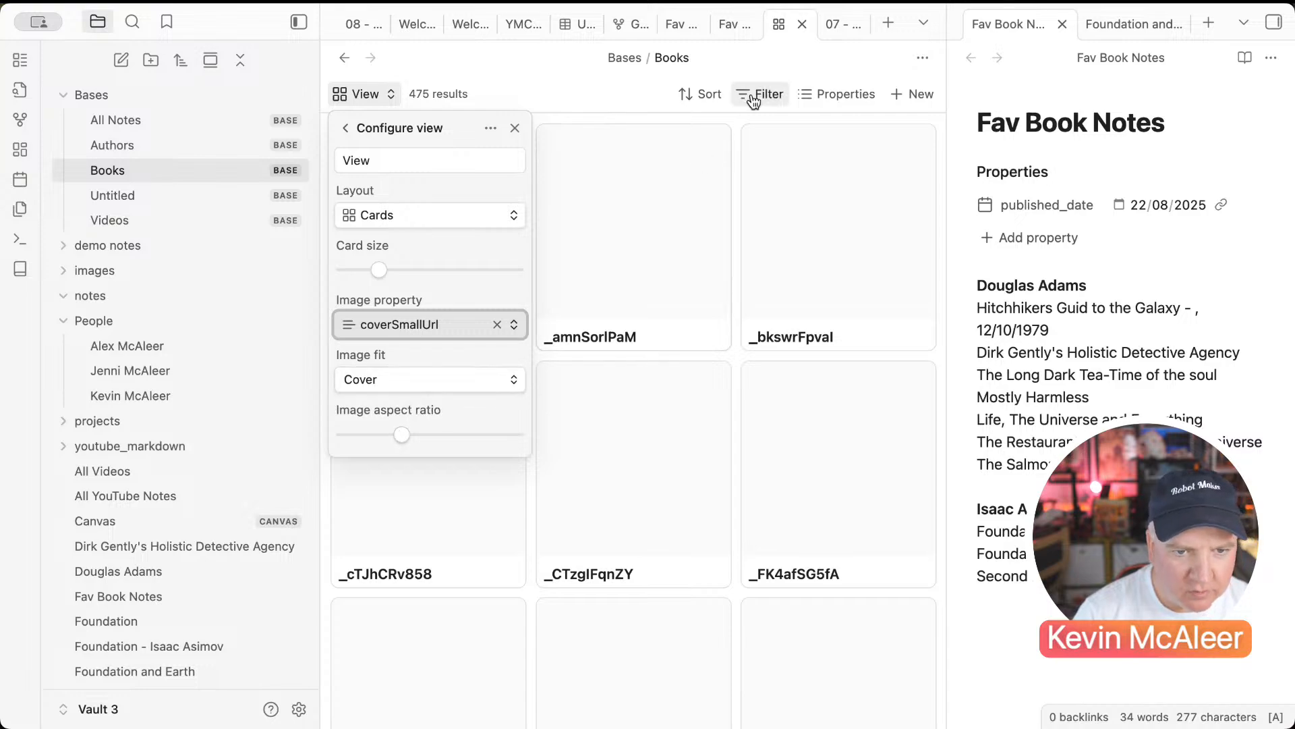
Step: Change the filter from 'links to' to 'has tag' Book, then check the Foundation card
left_click(777, 95)
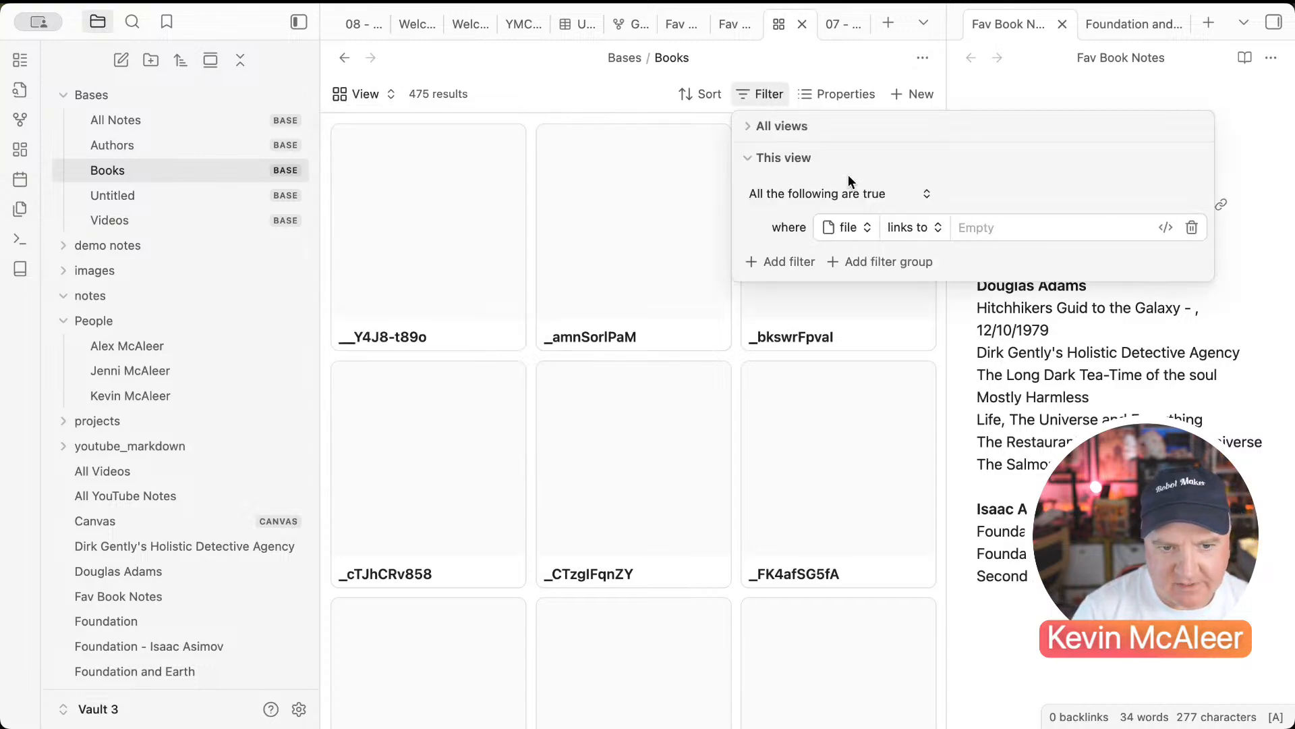
left_click(916, 228)
left_click(918, 351)
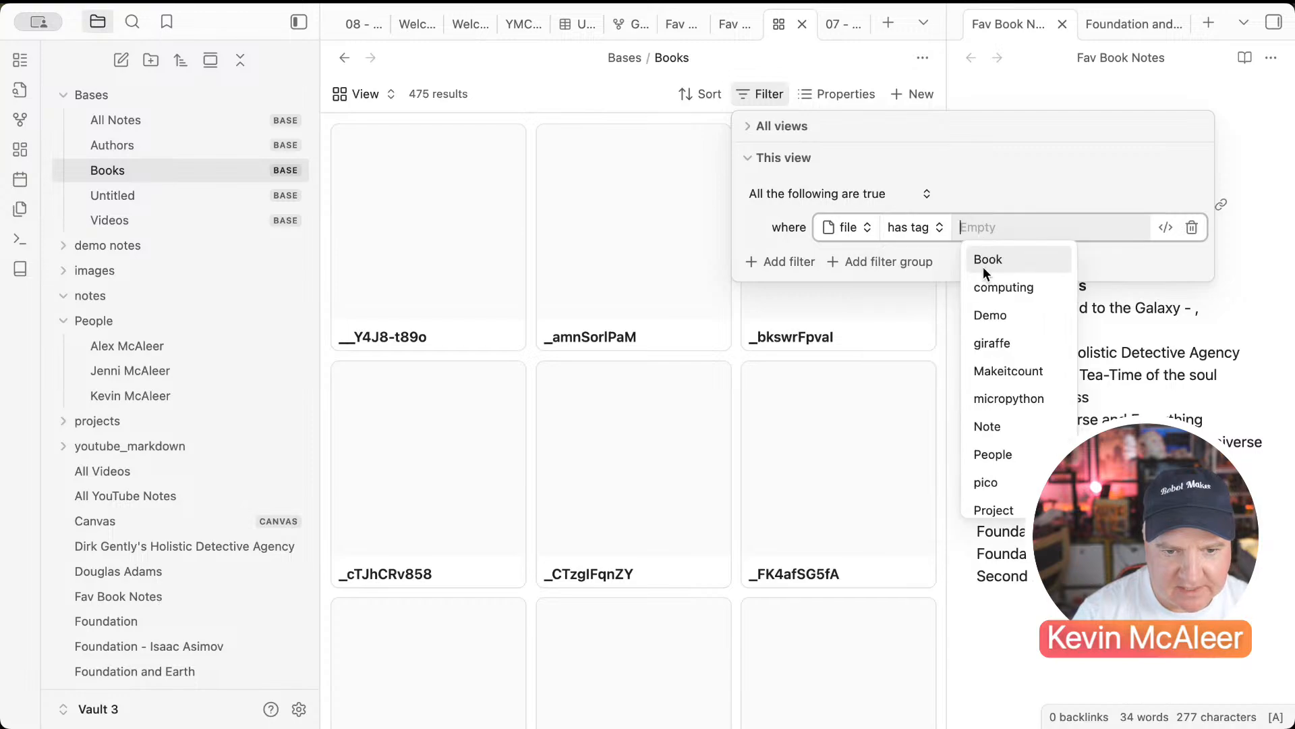
left_click(985, 254)
left_click(674, 225)
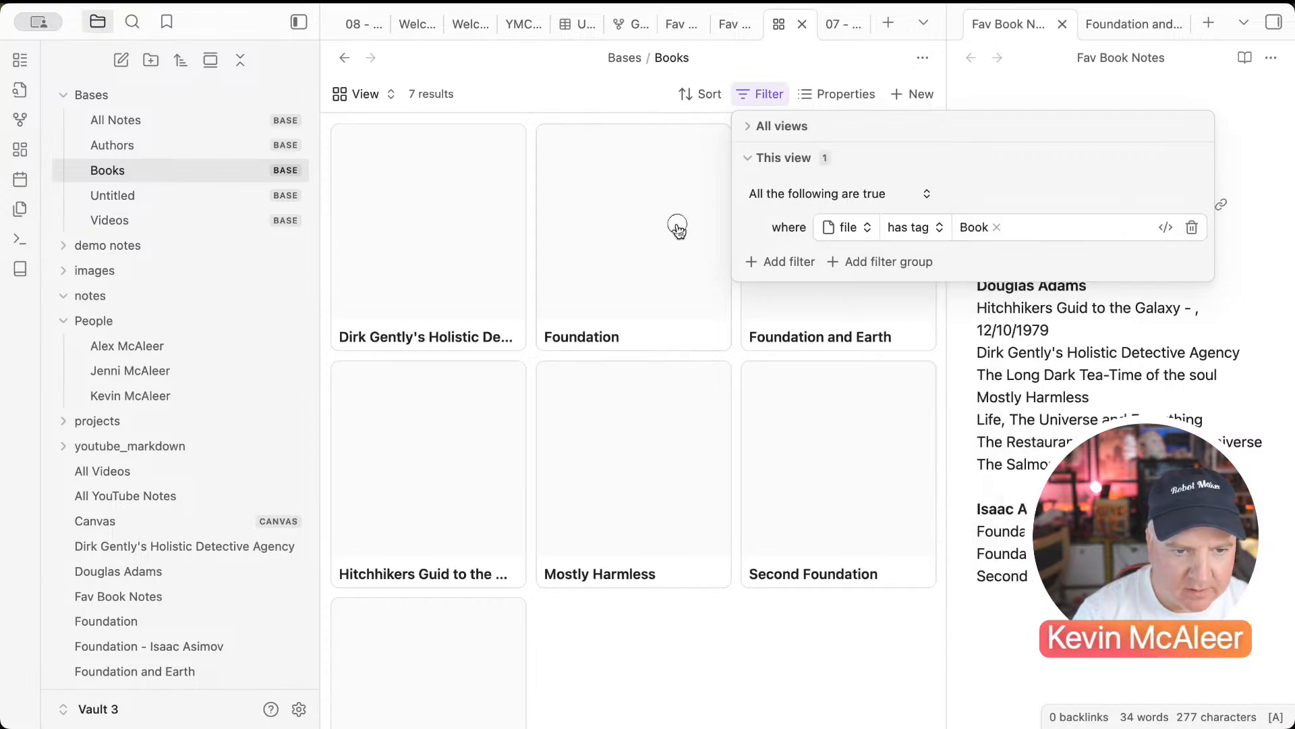
left_click(674, 226)
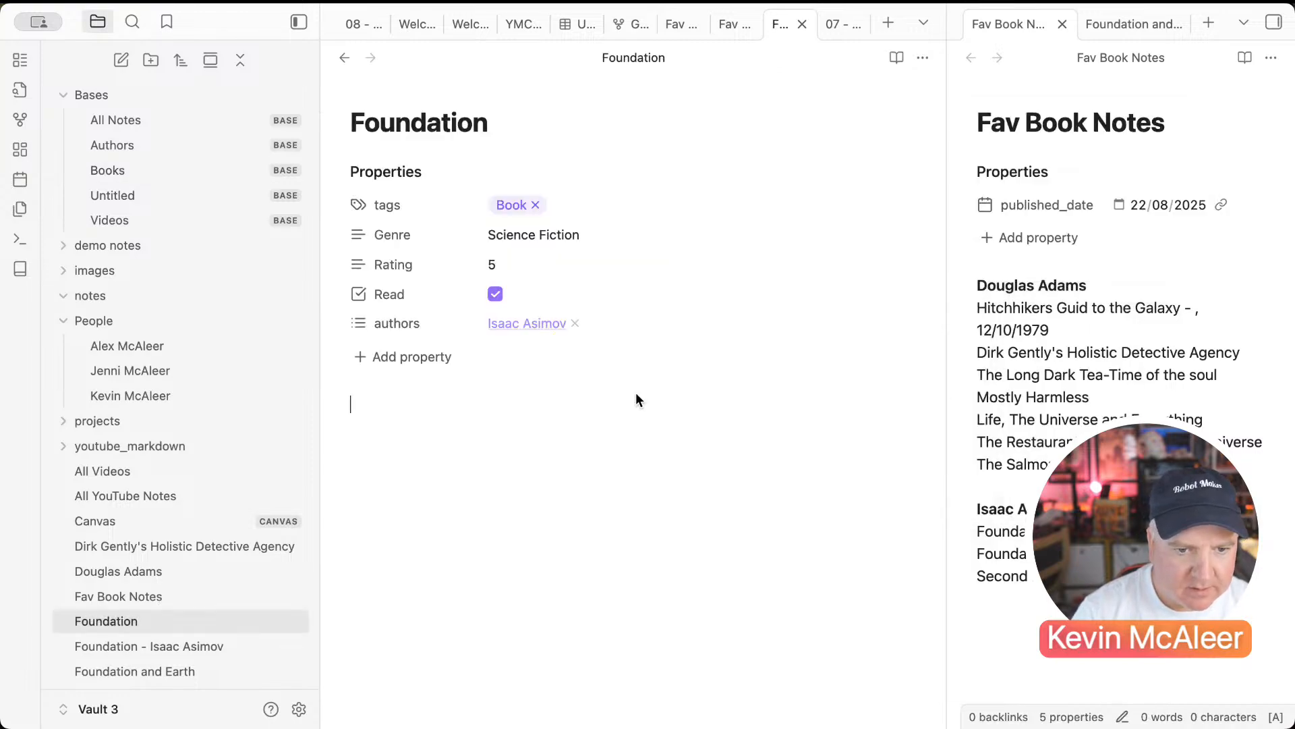
left_click(344, 58)
scroll(425, 317, "down", 3)
scroll(426, 321, "up", 3)
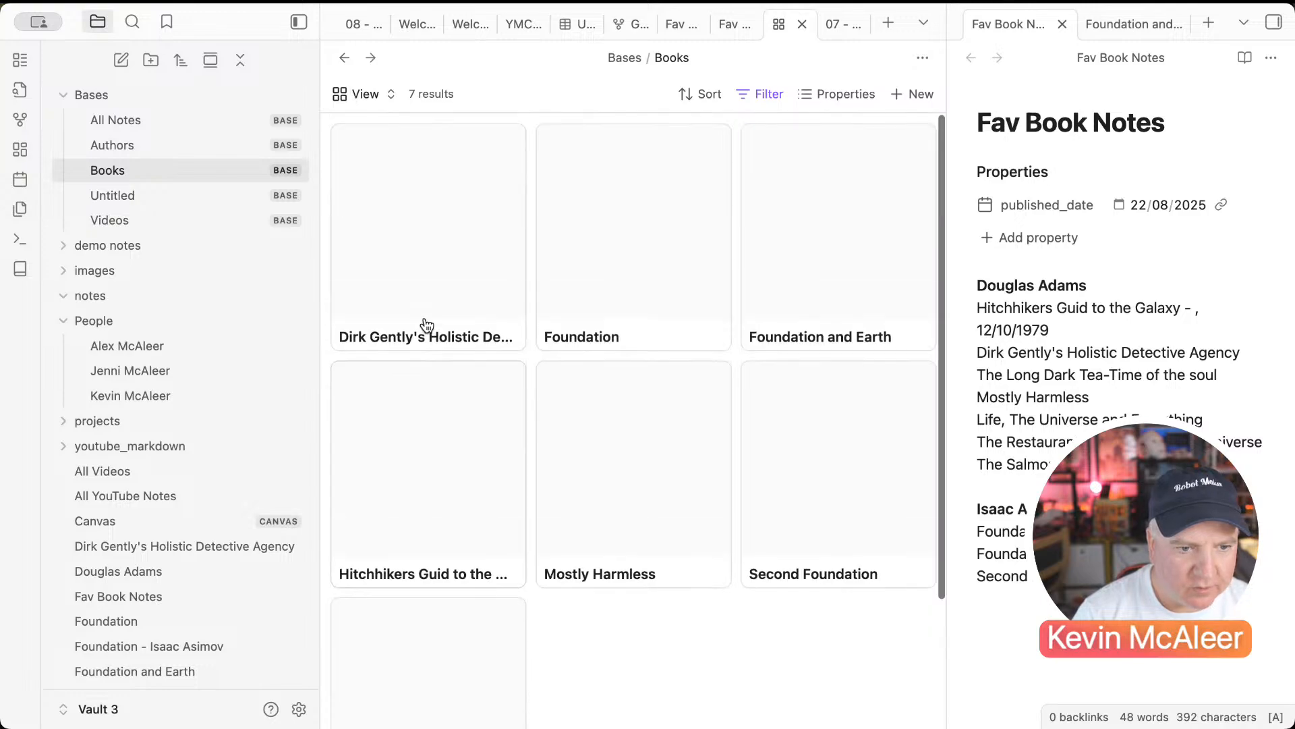
left_click(363, 99)
left_click(364, 185)
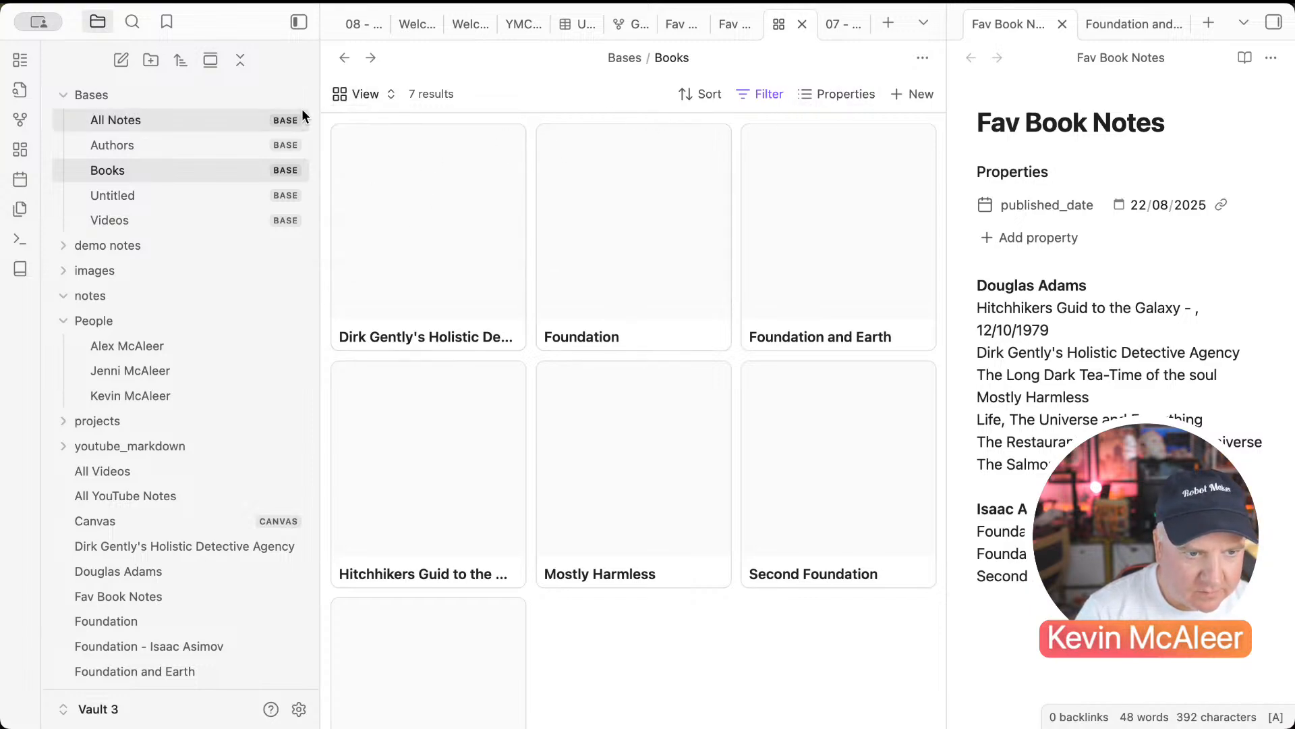
Step: Set the card view's image property to coverUrl and image fit to Contain
left_click(364, 95)
left_click(511, 187)
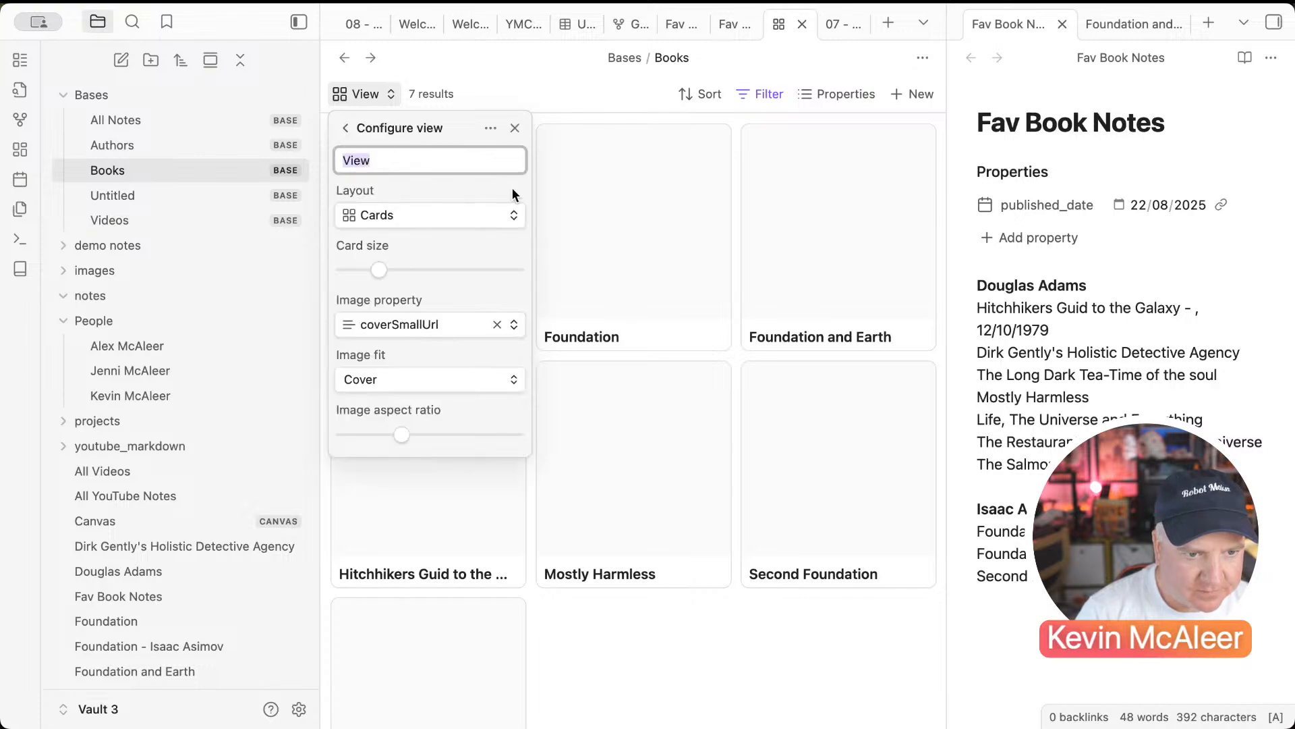
left_click(424, 331)
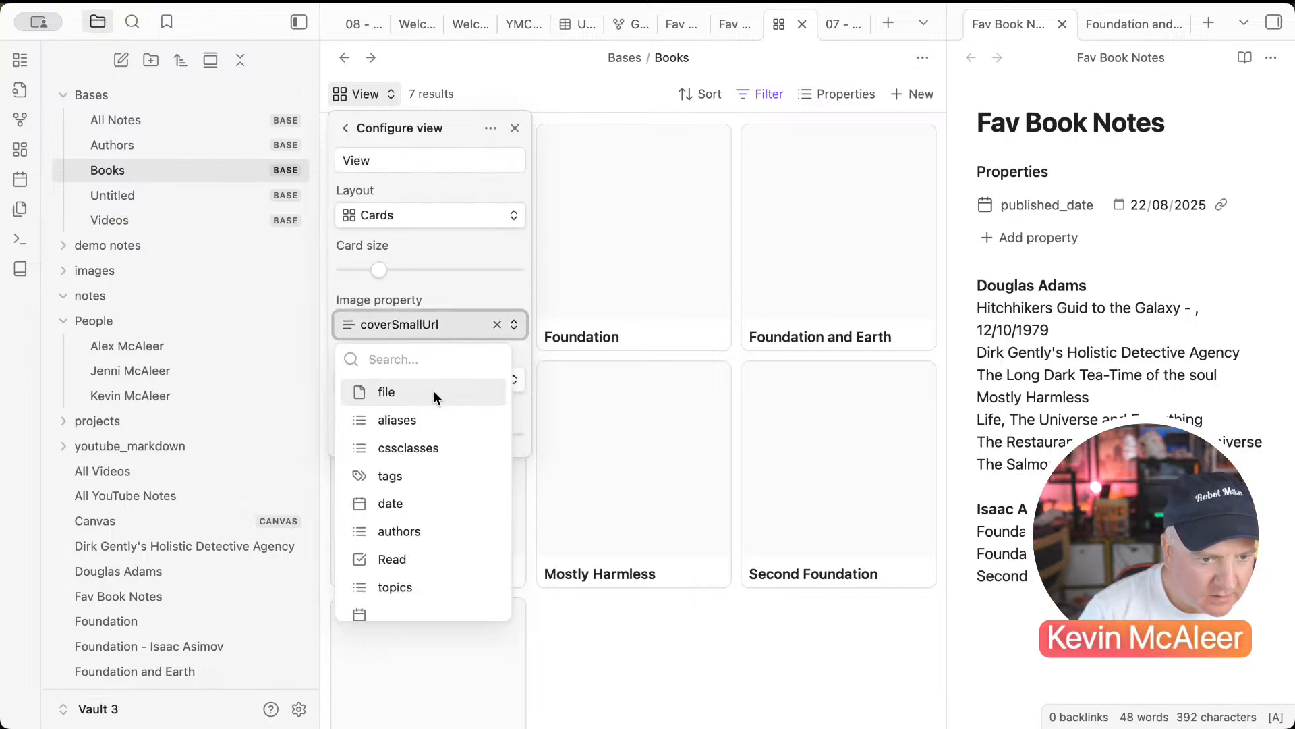
scroll(426, 448, "down", 5)
scroll(426, 448, "down", 3)
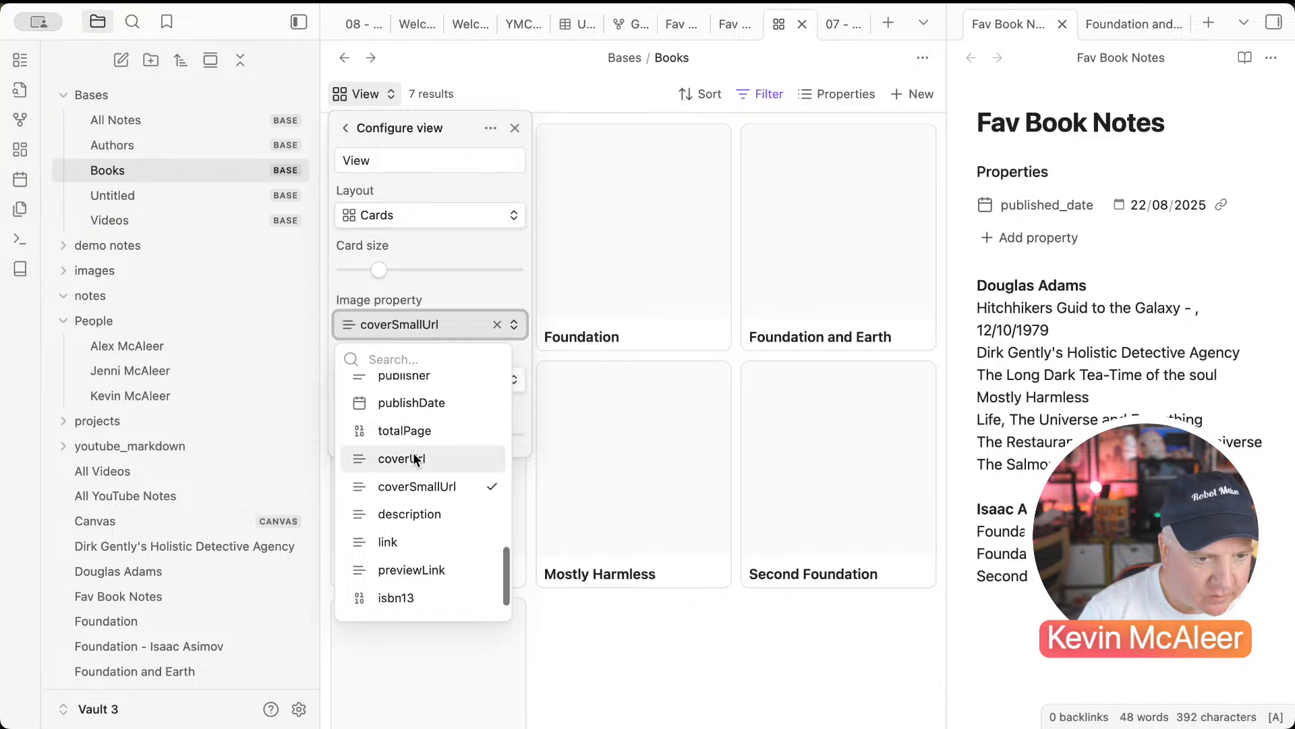
left_click(413, 459)
left_click(423, 381)
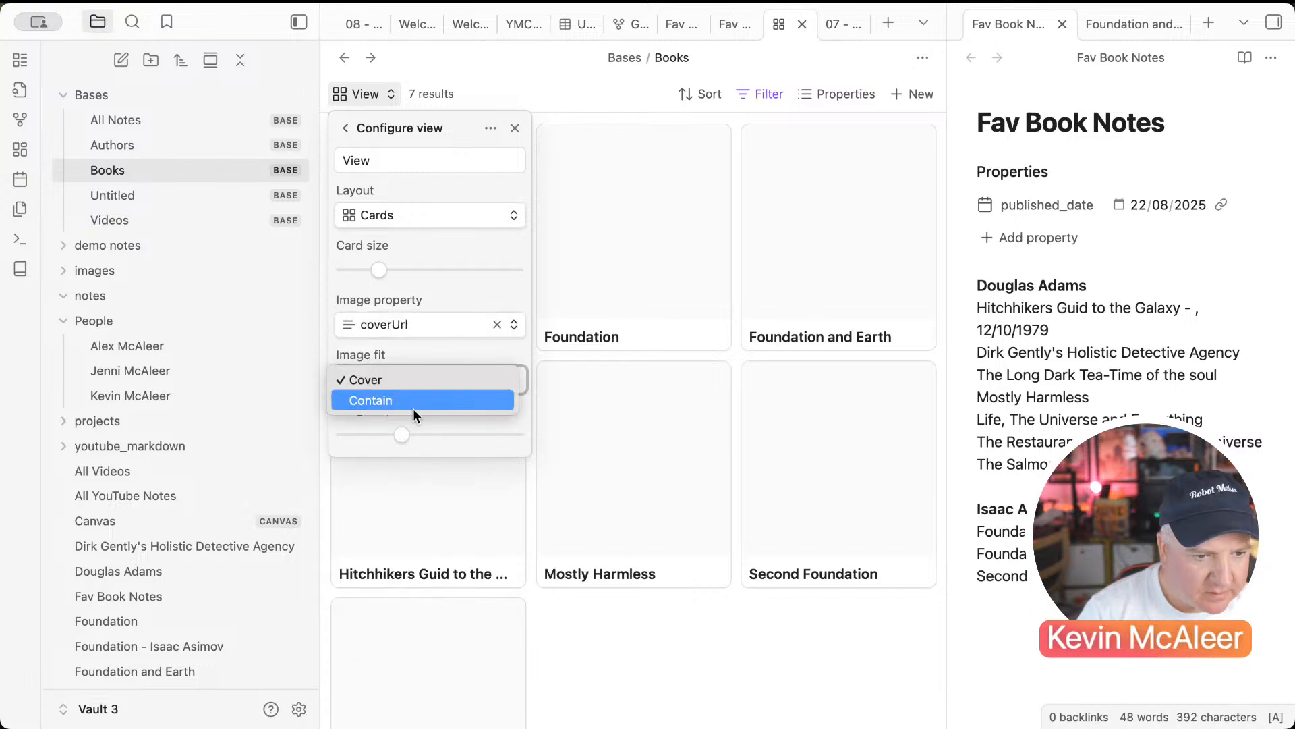
left_click(410, 402)
Step: Open The Long Dark Tea-Time of the Soul, then the Foundation - Isaac Asimov note
mouse_move(384, 273)
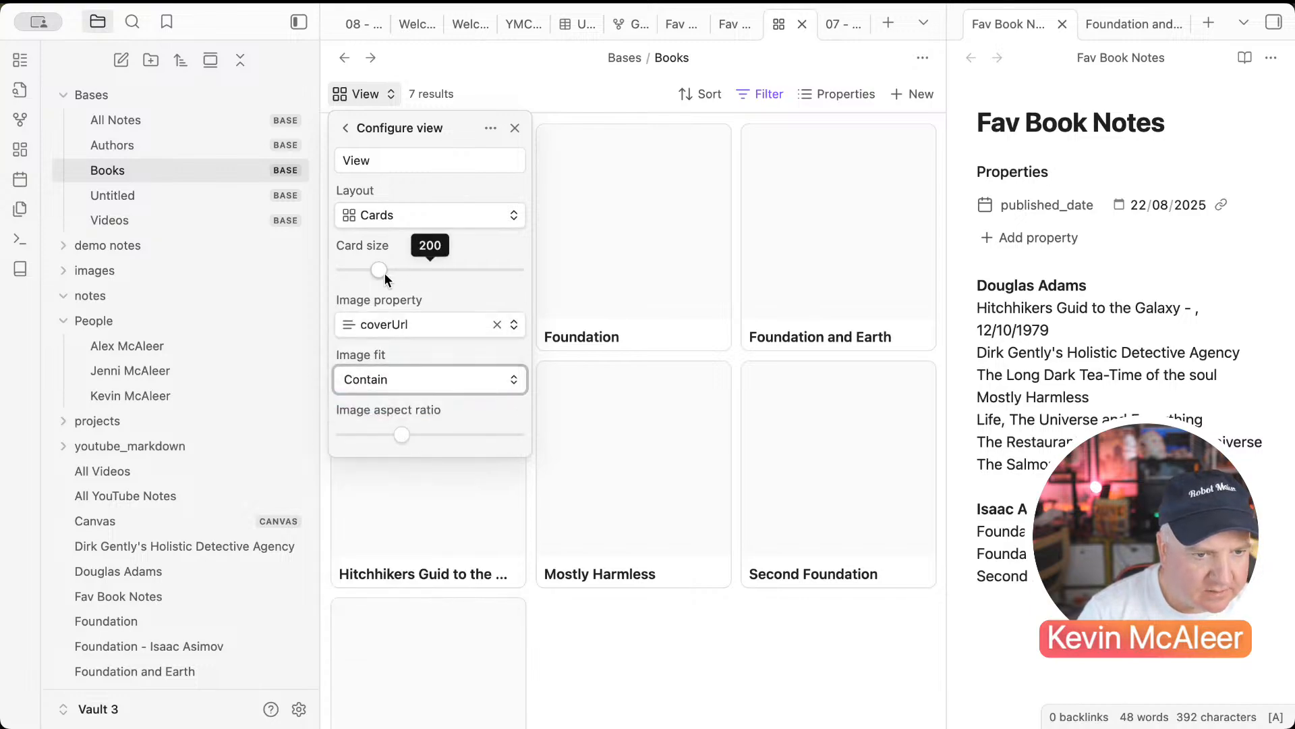
left_click(507, 634)
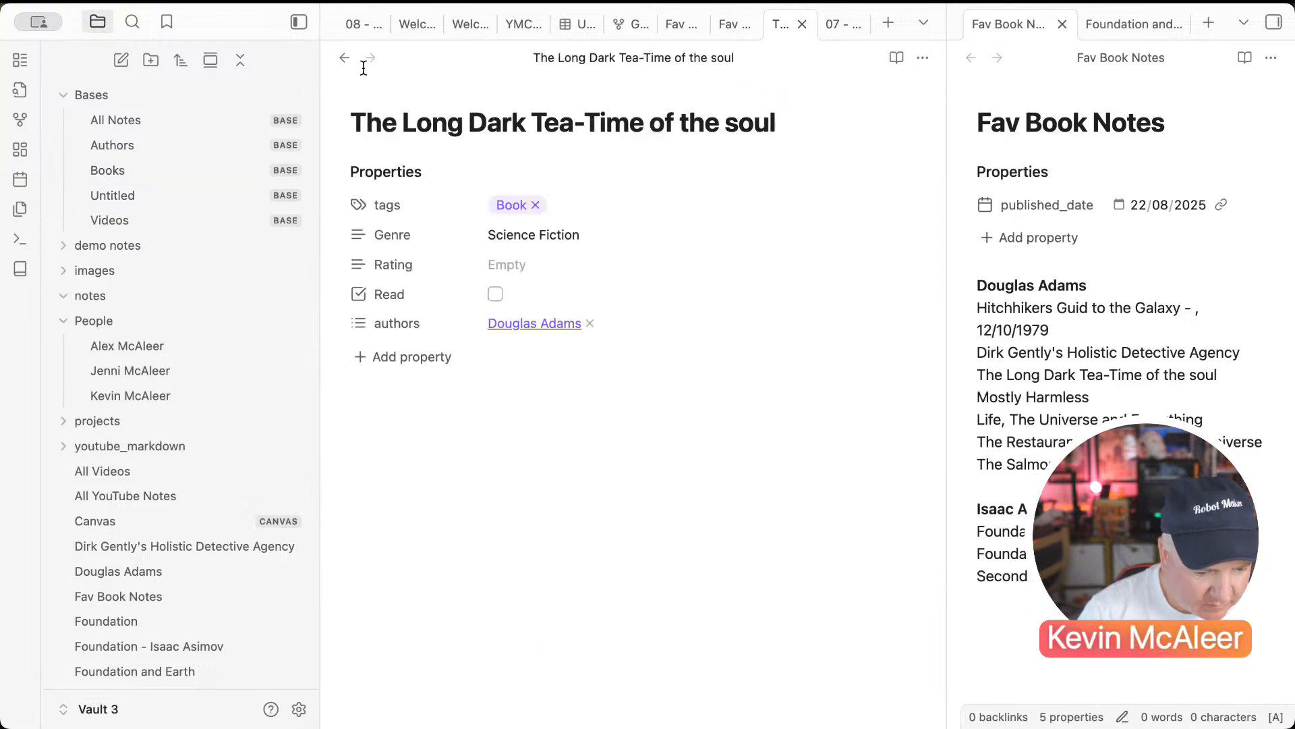
left_click(344, 57)
left_click(618, 249)
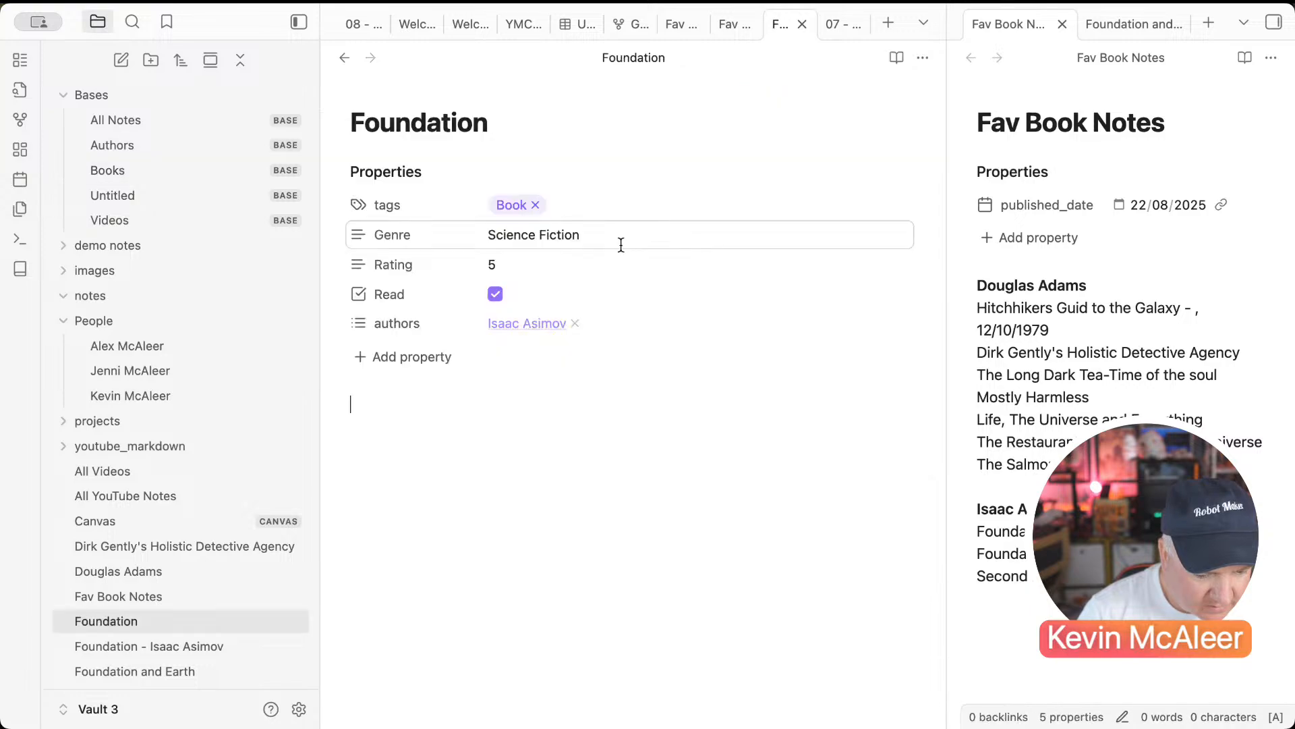
scroll(269, 511, "down", 5)
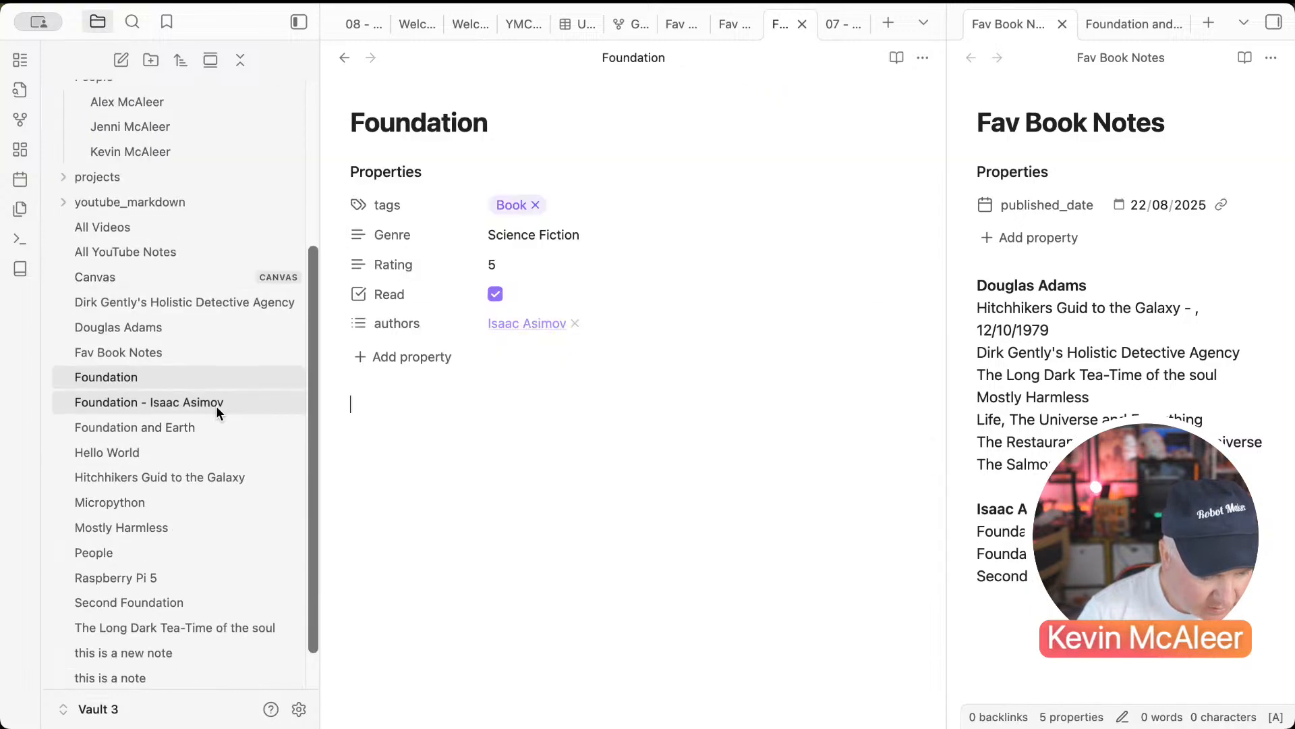
left_click(218, 403)
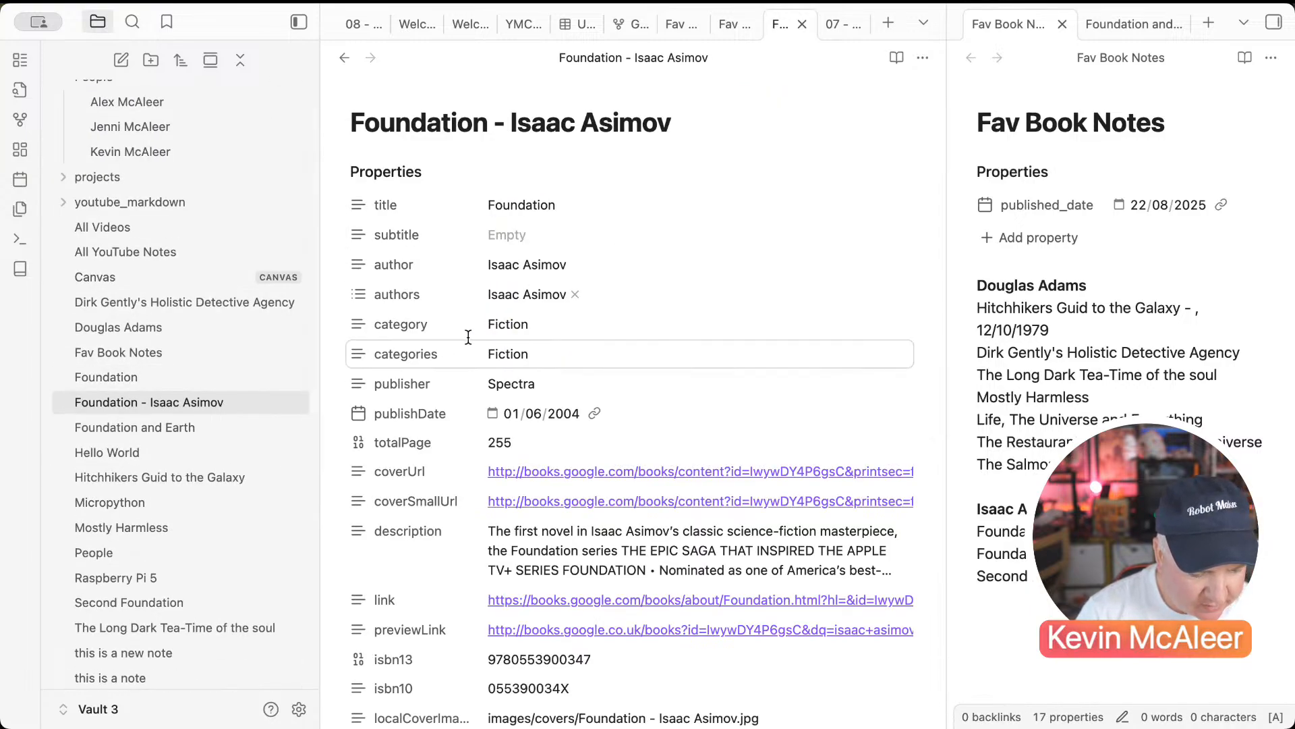
Step: Add a tags property with the value Book to the Foundation - Isaac Asimov note
scroll(558, 472, "down", 4)
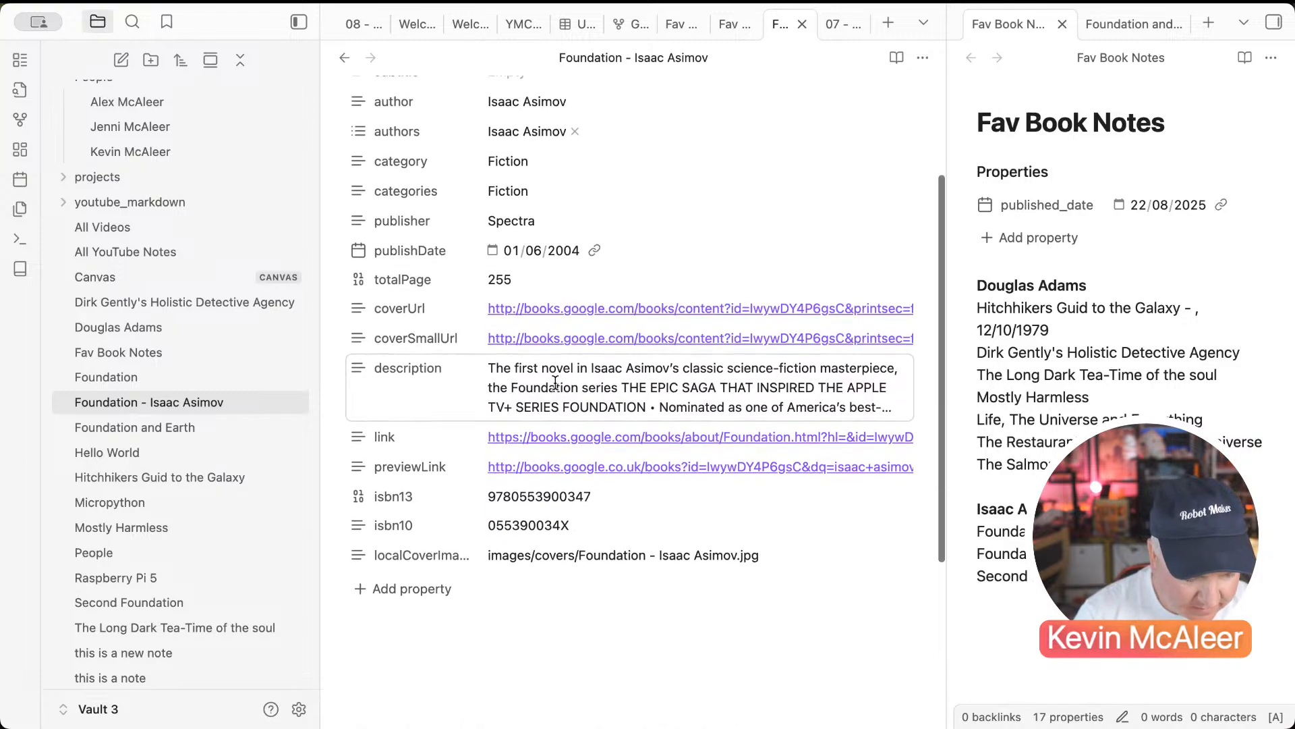
left_click(427, 586)
type("tags")
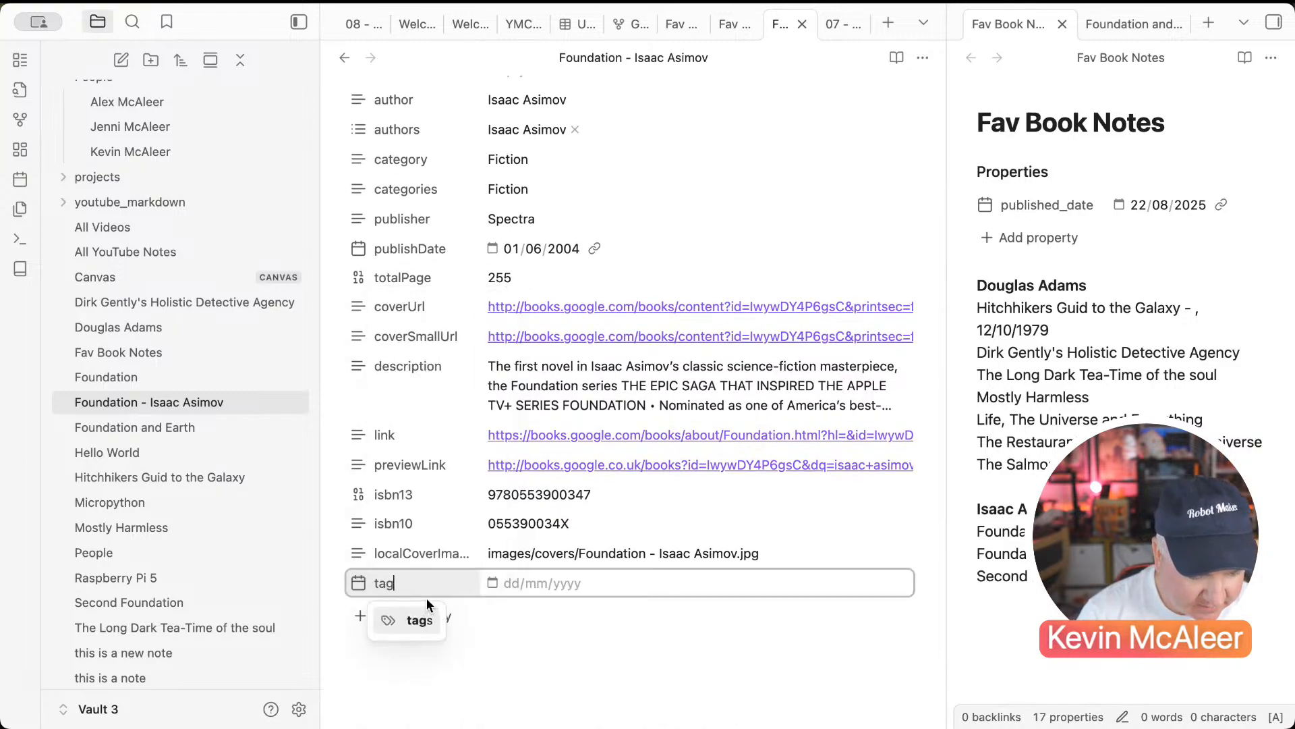
key("Return")
type("book")
key("Return")
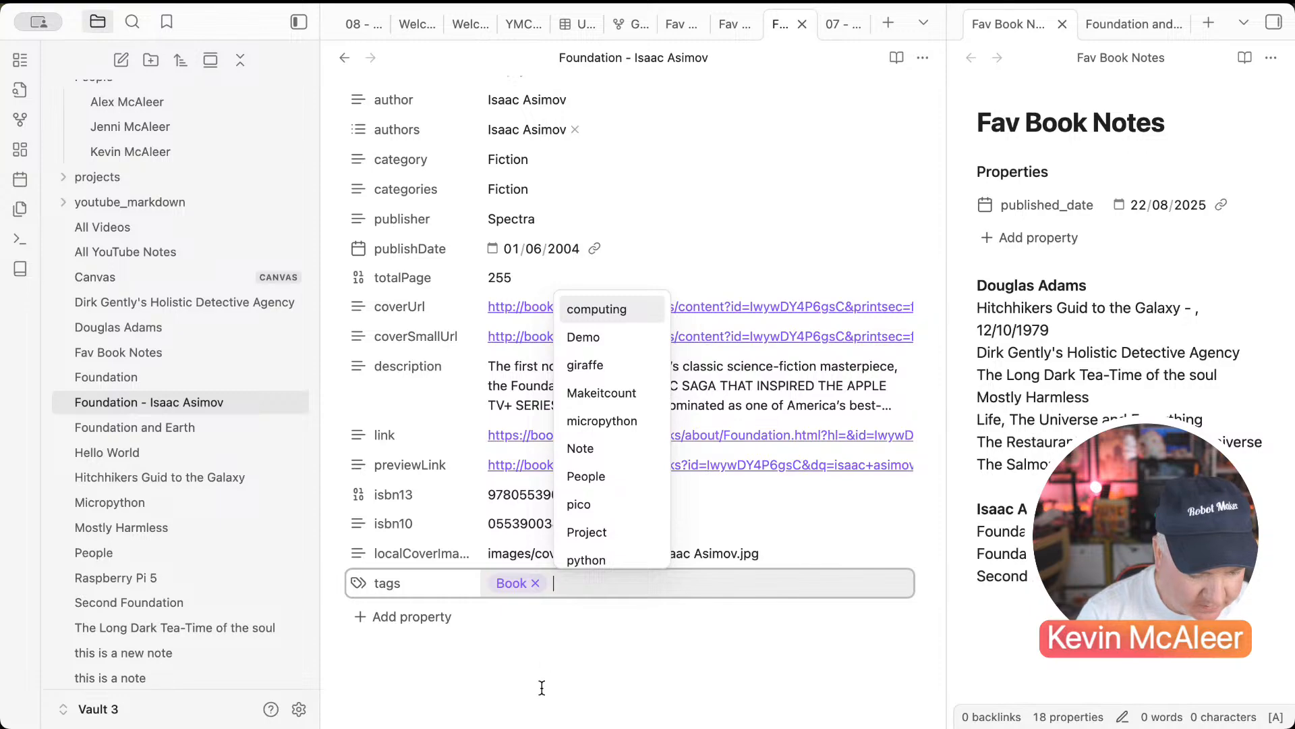
left_click(543, 685)
scroll(395, 437, "up", 3)
left_click(344, 57)
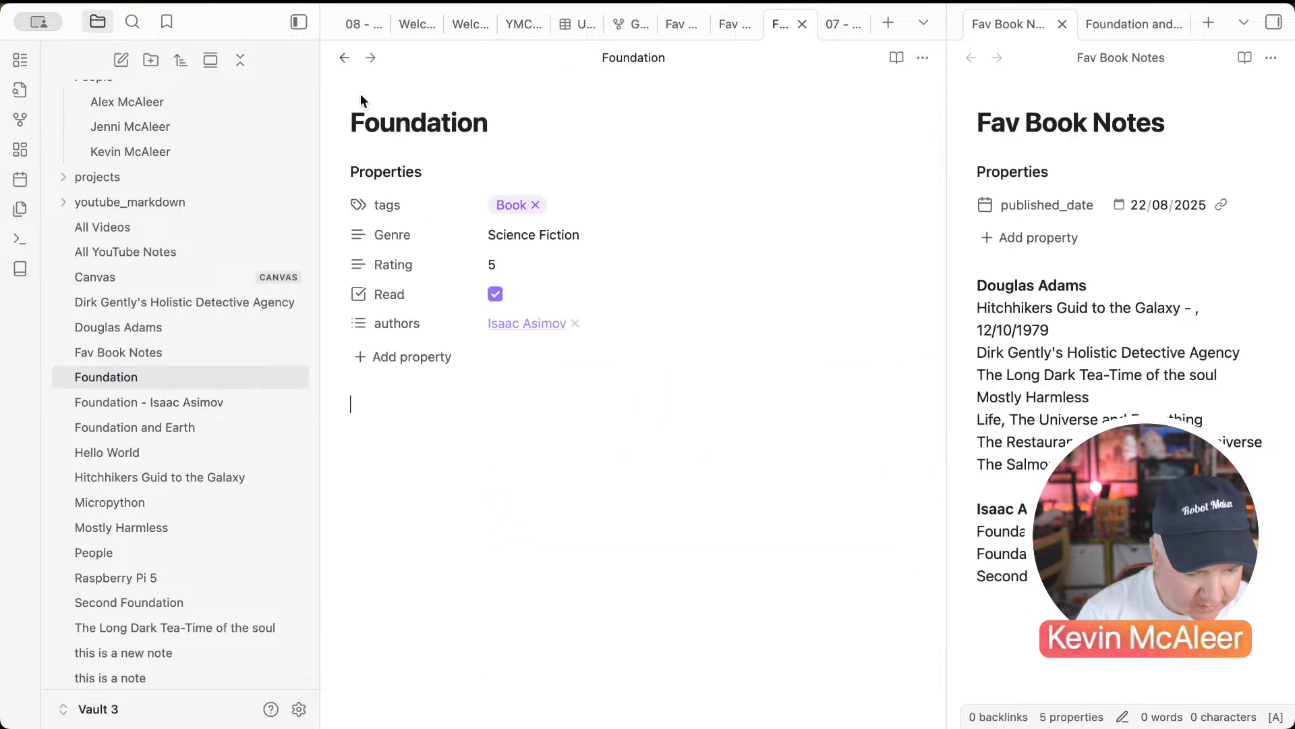
Step: Return to the 8 Books cards and open '08 - Works in Canvas too' from the demo notes folder
left_click(344, 58)
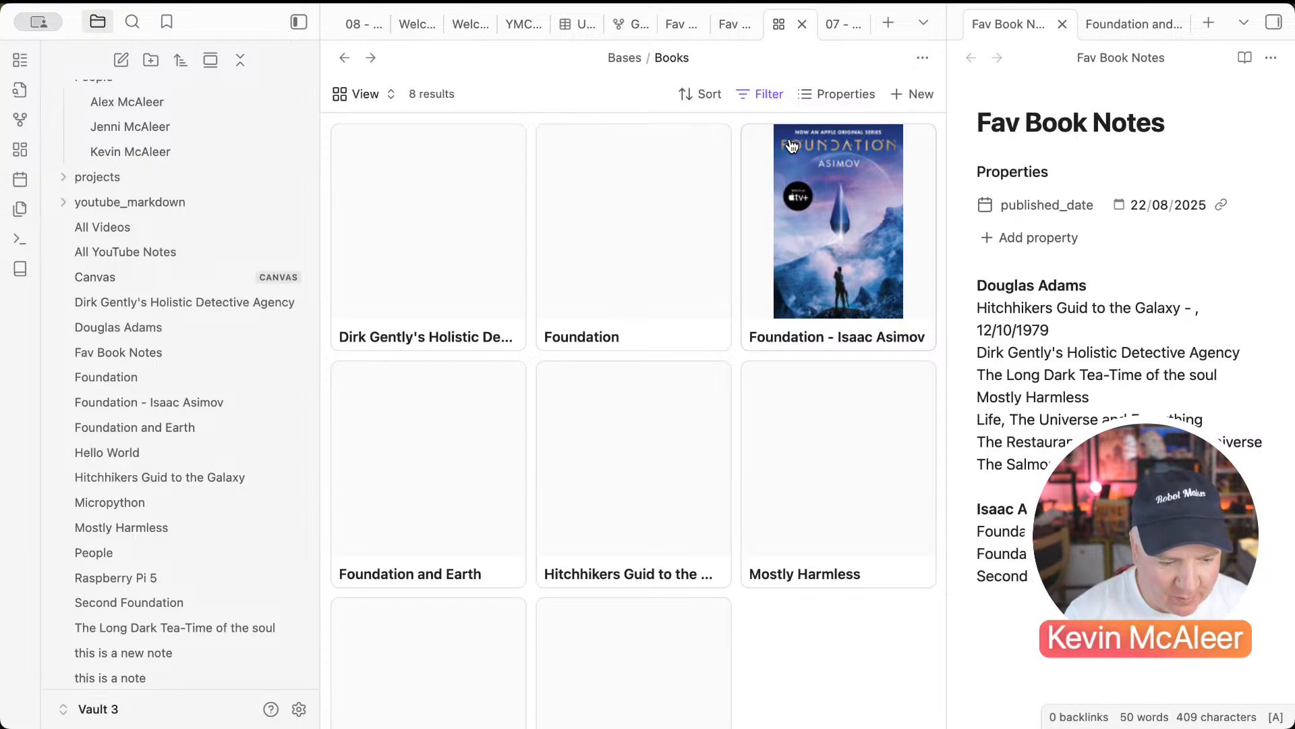
left_click(964, 122)
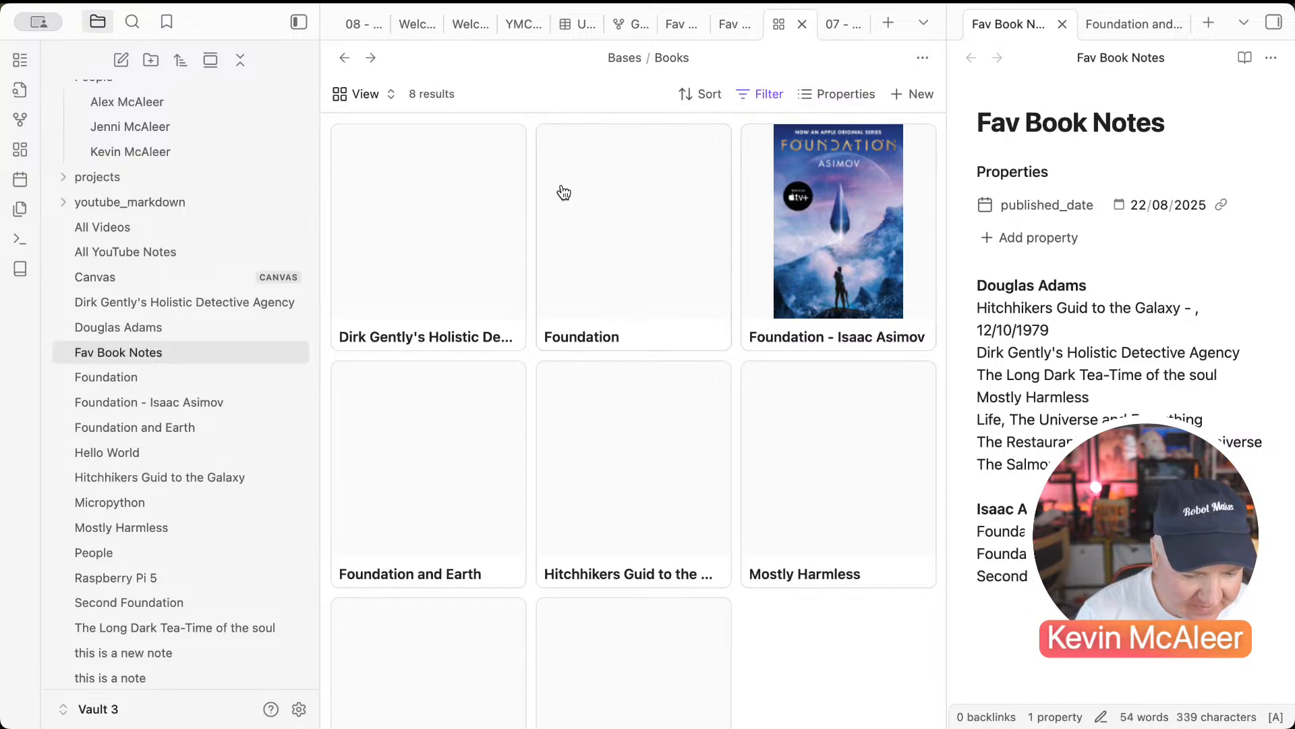
scroll(121, 182, "up", 5)
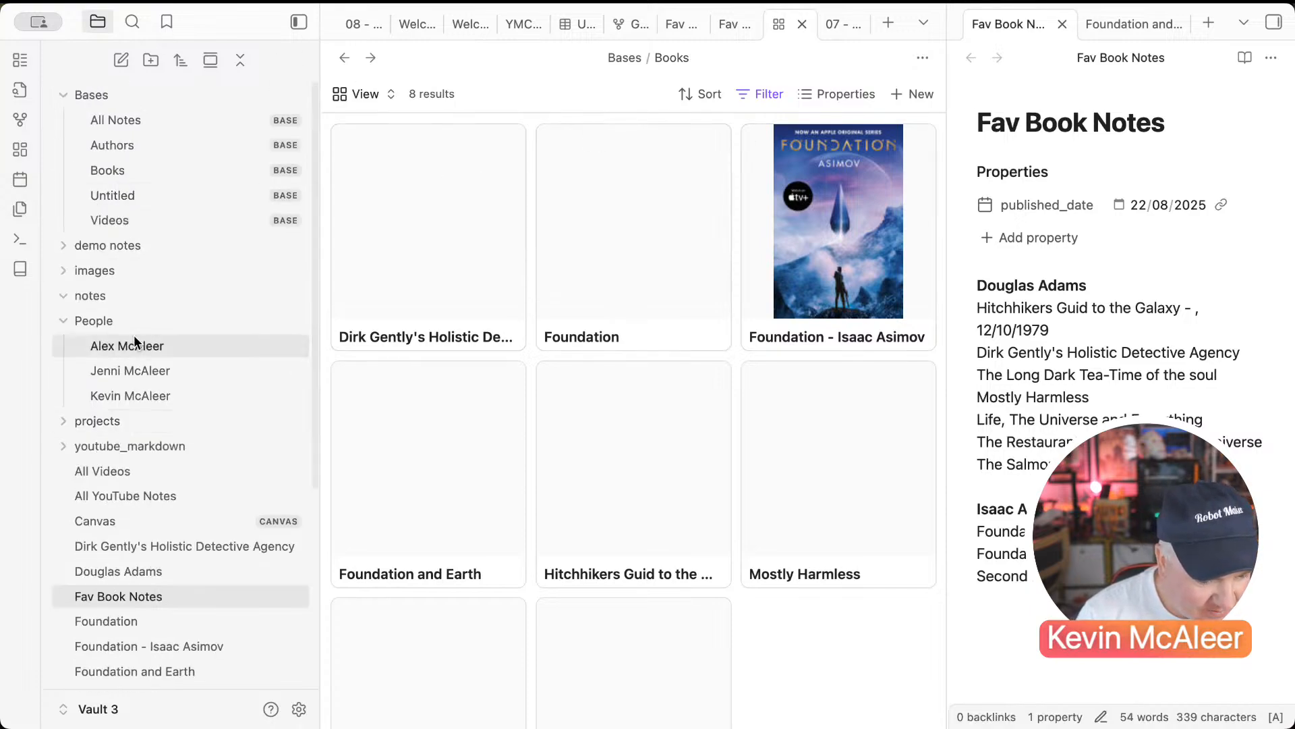
left_click(75, 245)
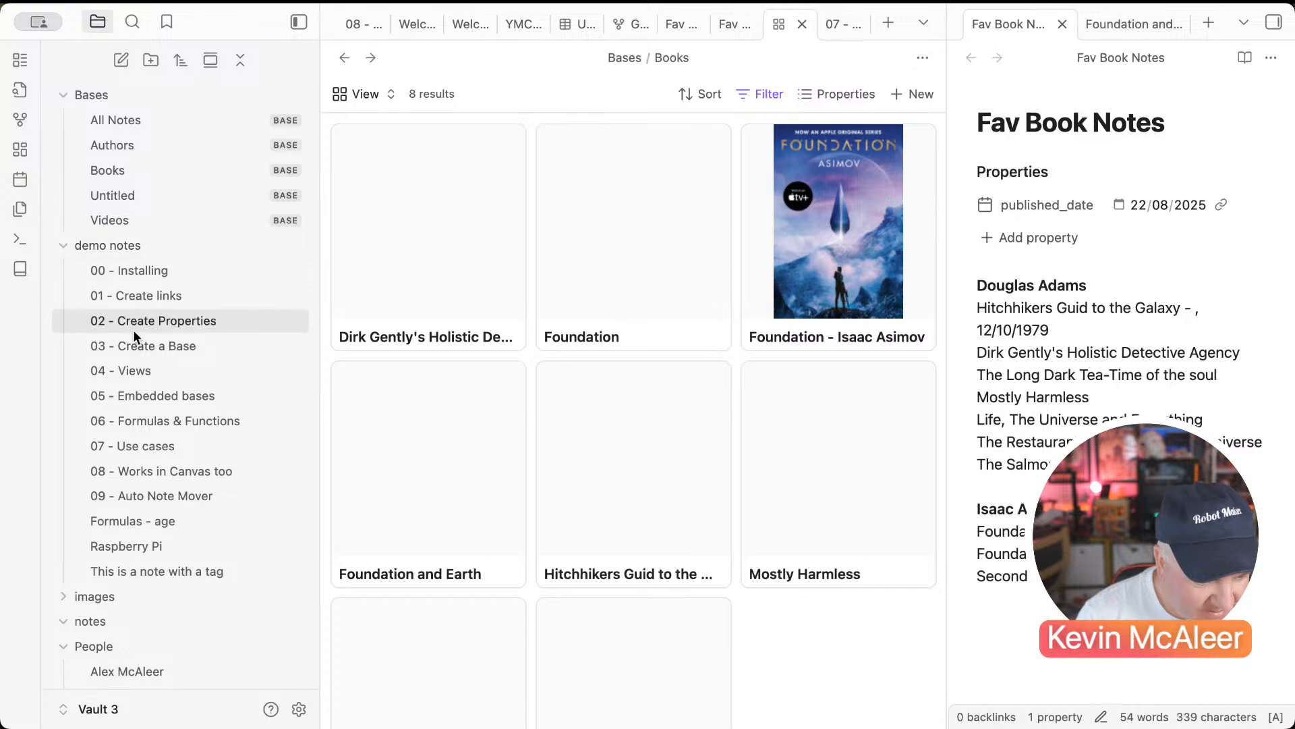
scroll(135, 332, "down", 4)
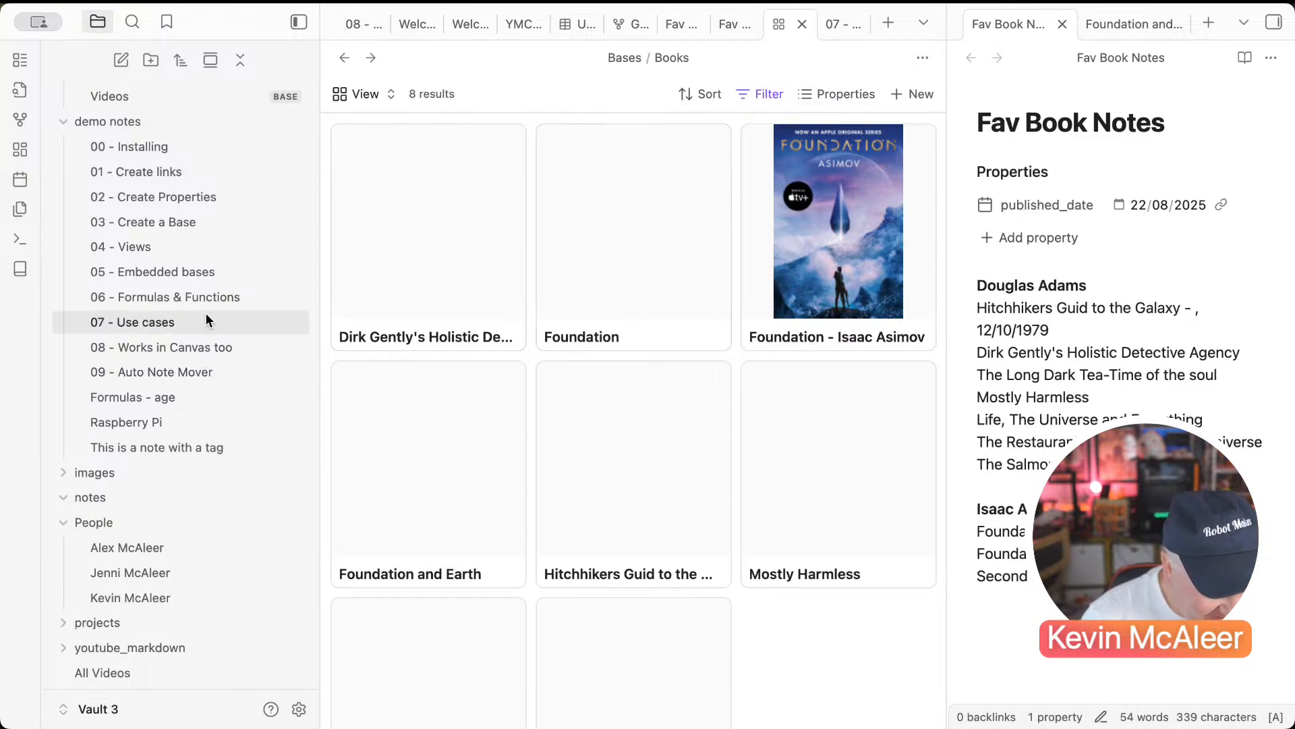
left_click(184, 339)
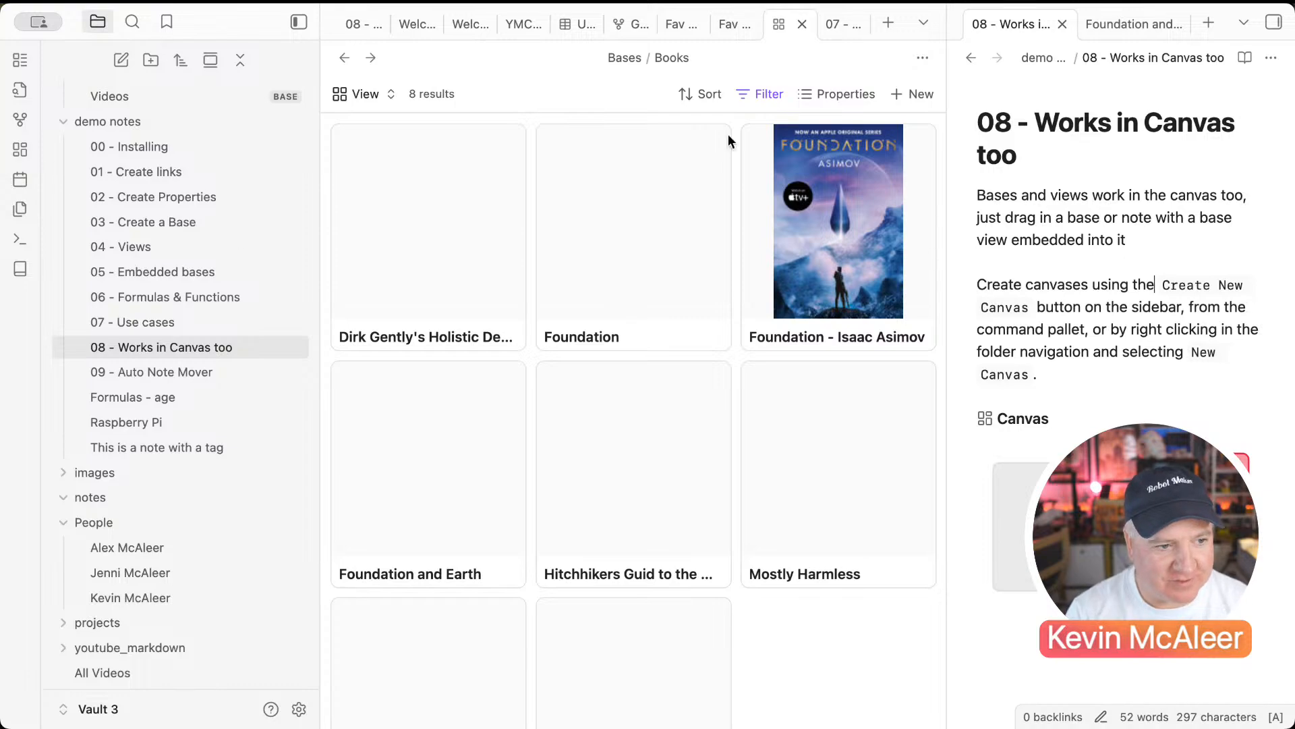
Step: Create a new blank canvas in the main pane, closing the Foundation and Earth note
left_click(23, 152)
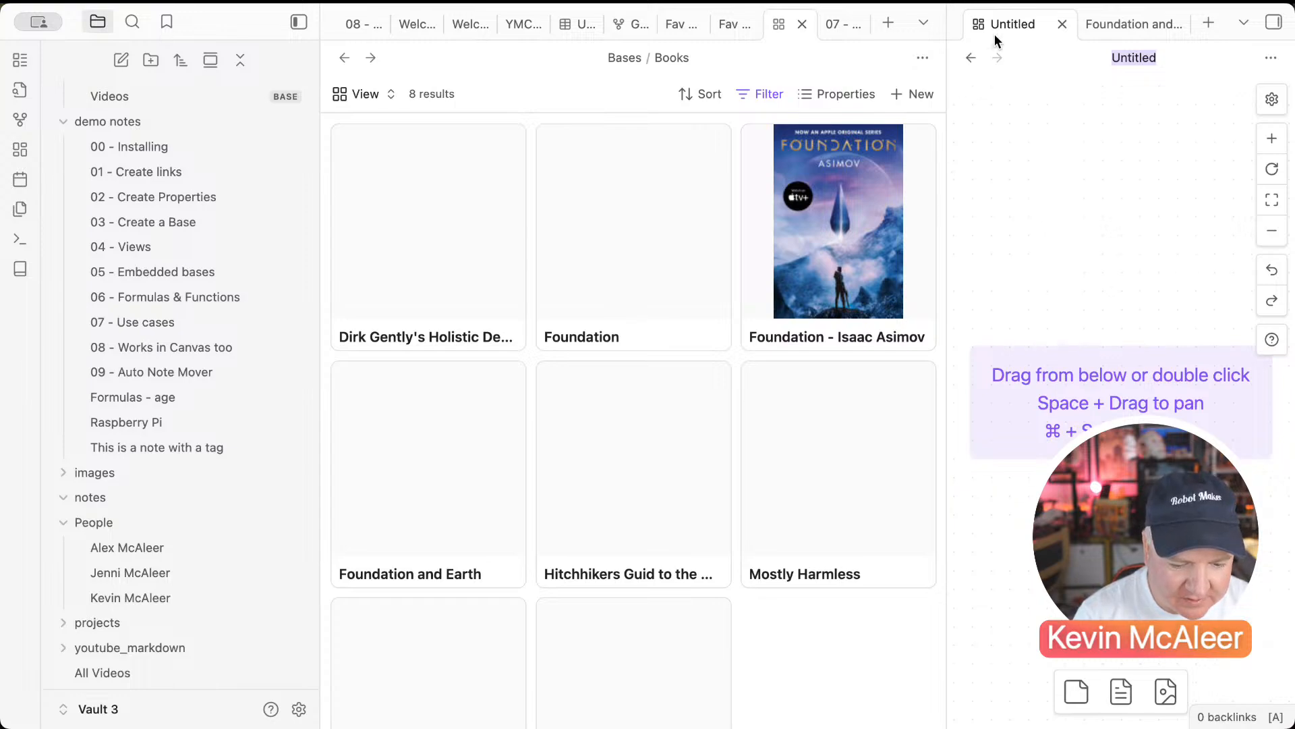
left_click_drag(994, 34, 904, 27)
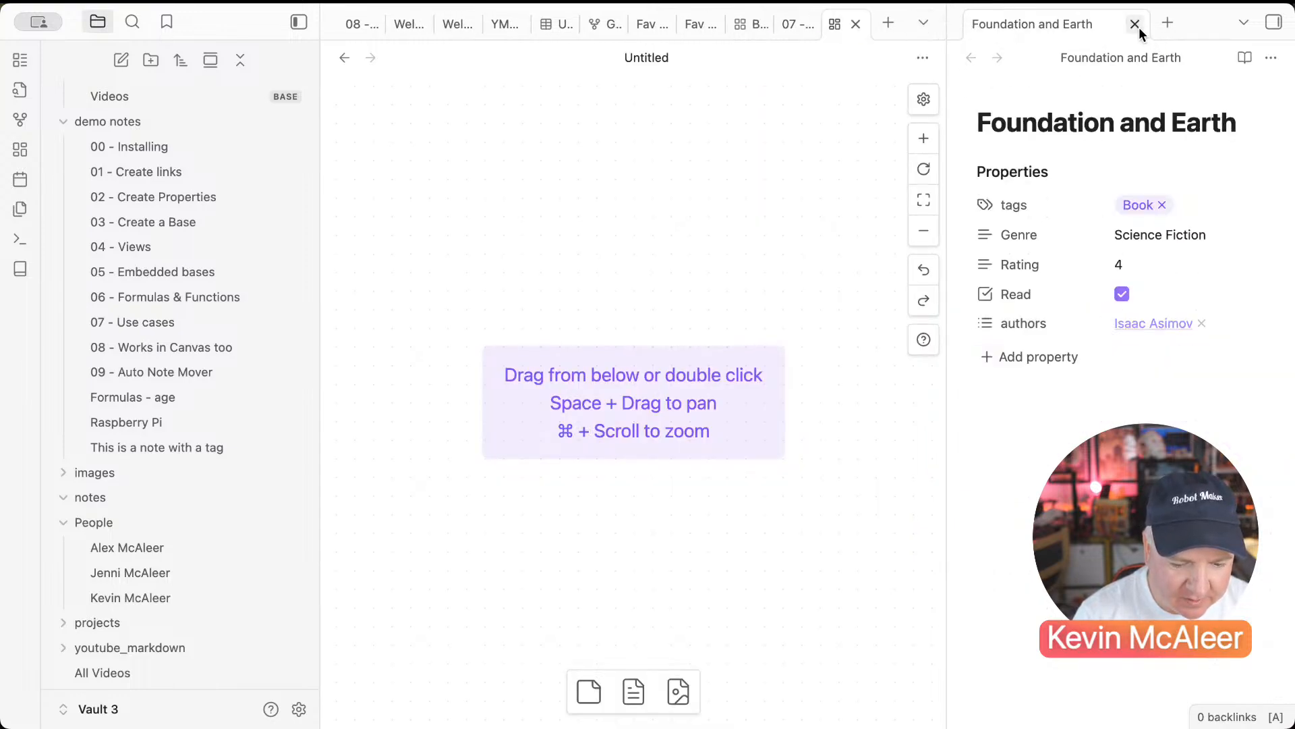
left_click(1135, 23)
left_click(1273, 21)
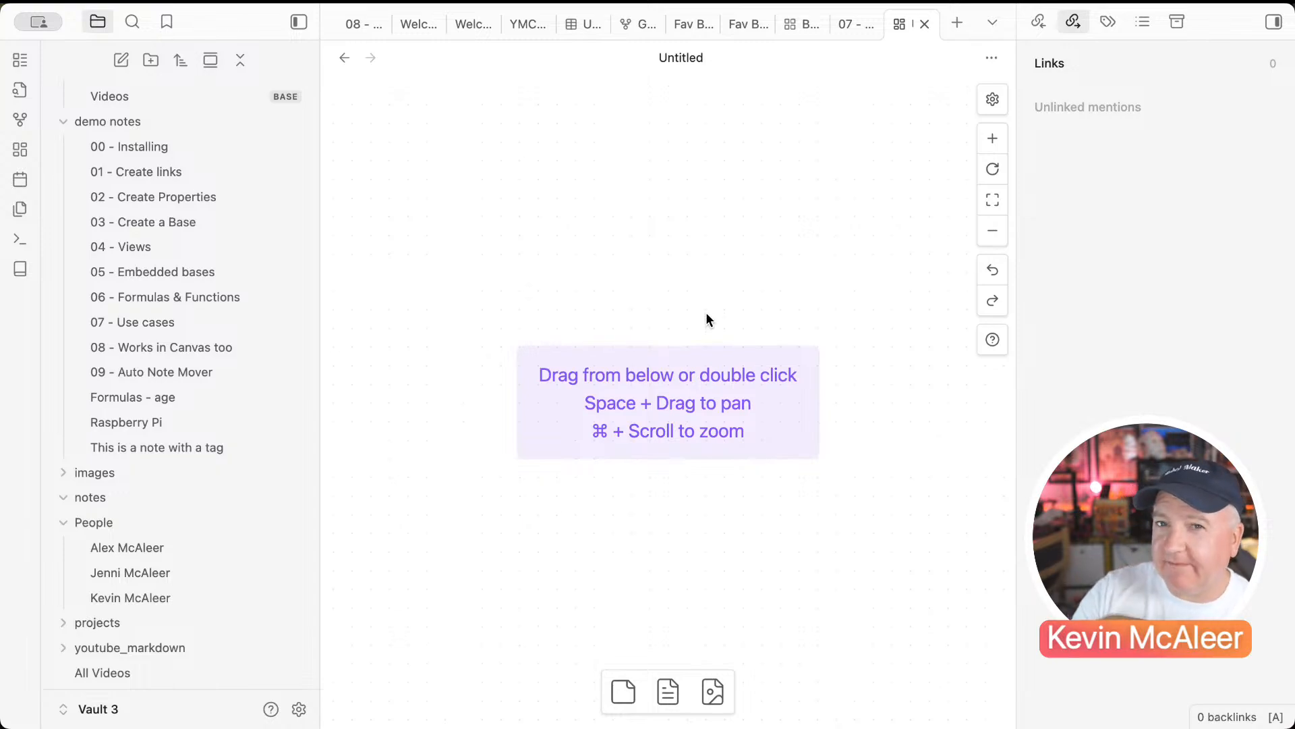
Step: Add a green 'Title of Books' text card at the upper left of the canvas
left_click(623, 691)
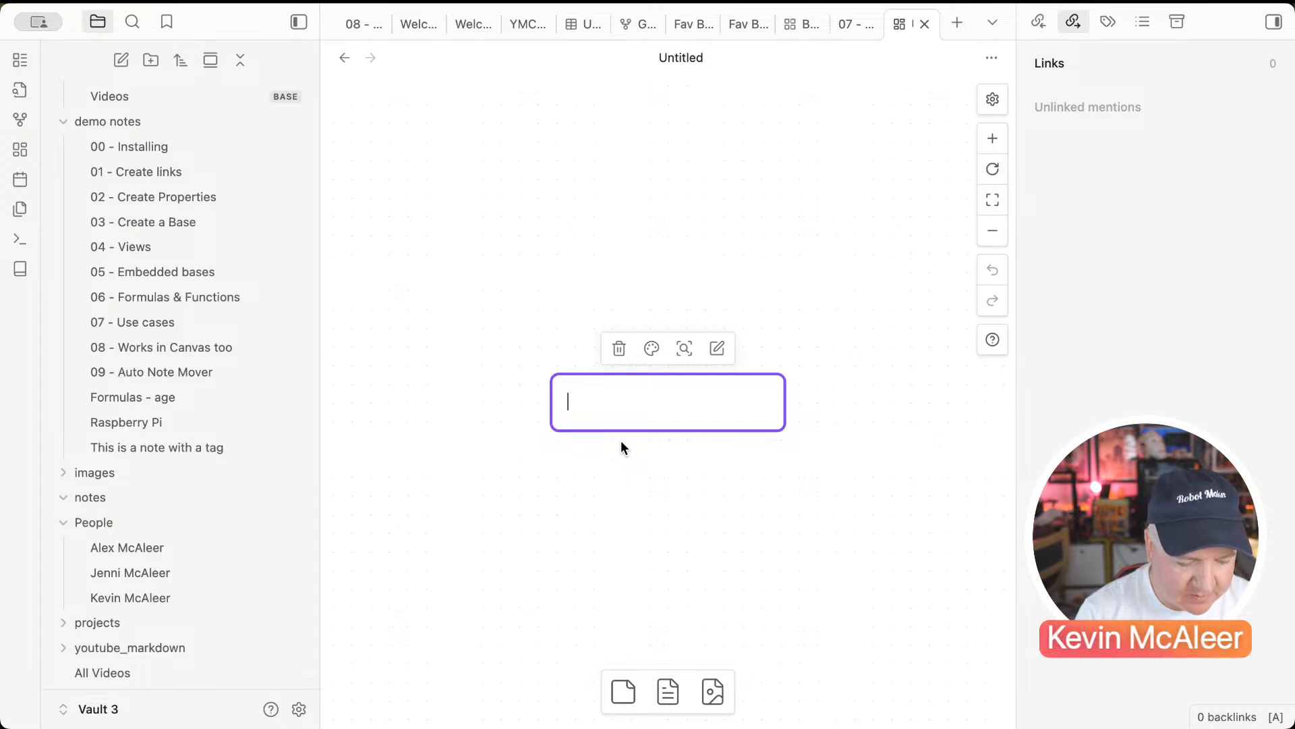
type("Title of")
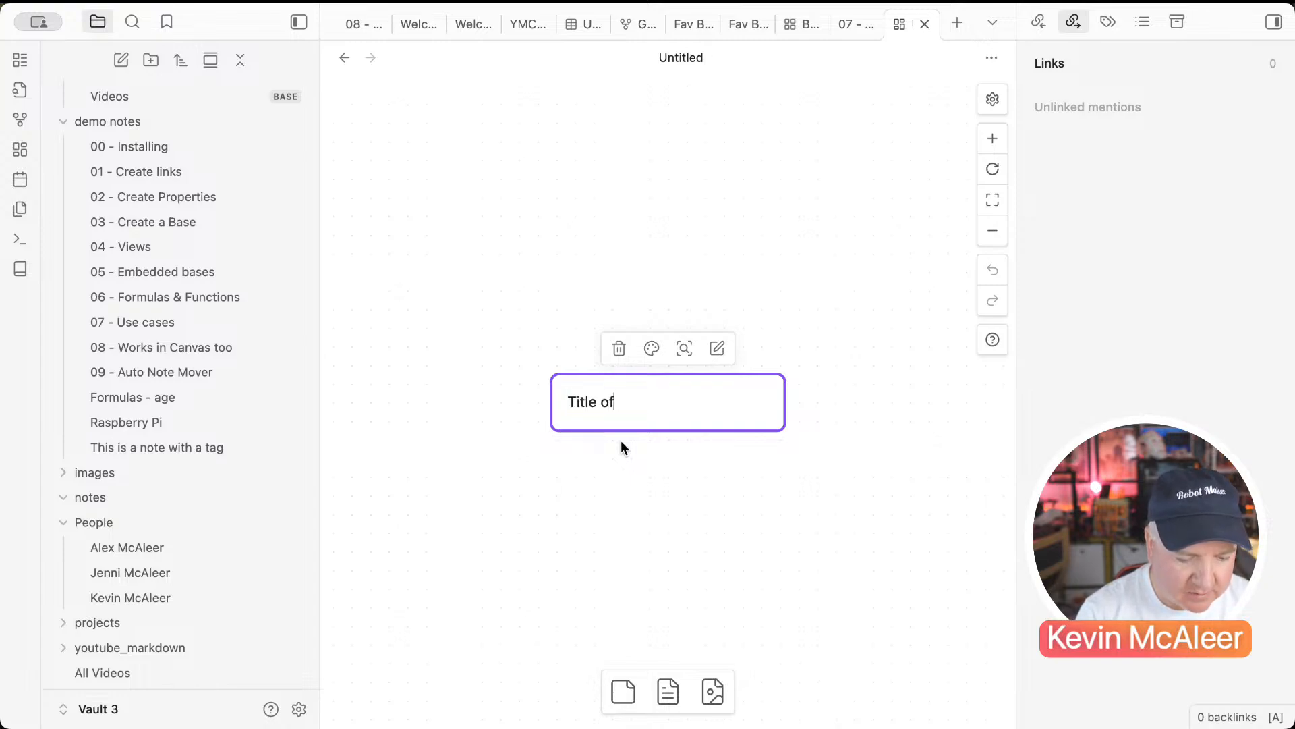
type(" Books")
key("Return")
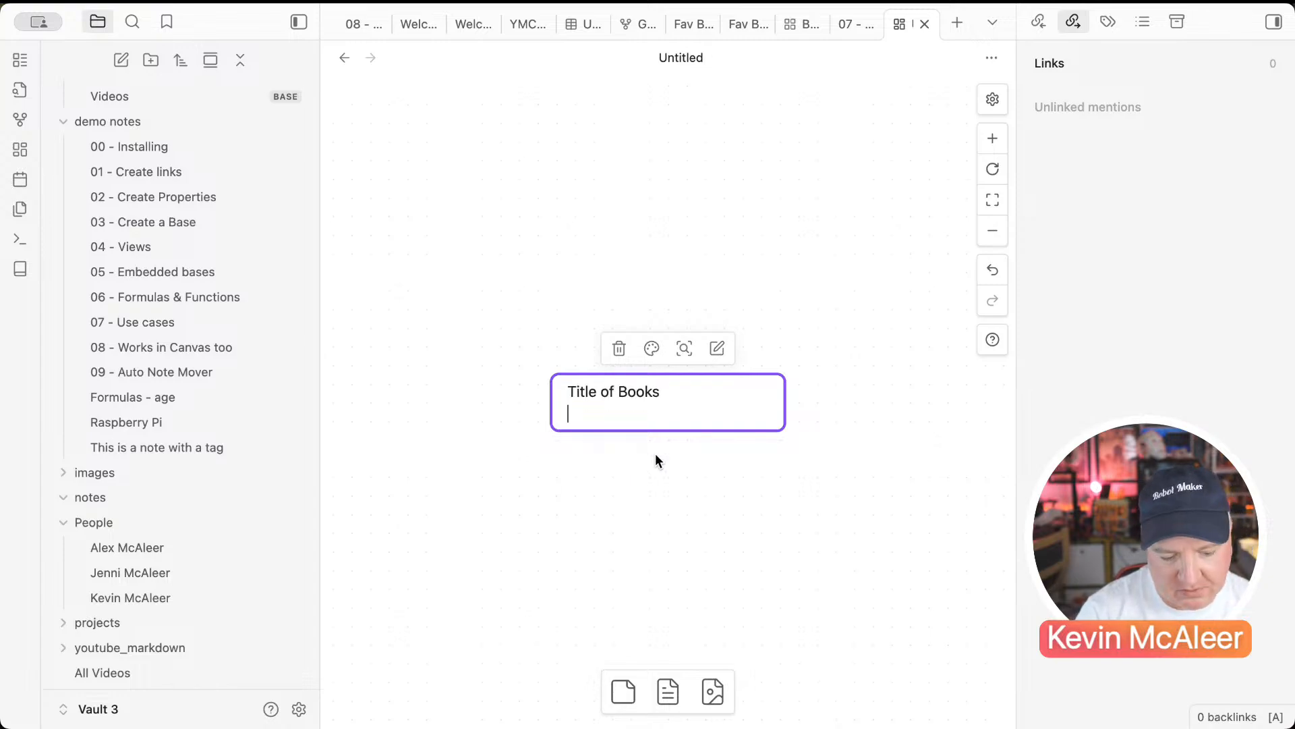
left_click(647, 349)
left_click(686, 387)
left_click_drag(636, 411, 445, 164)
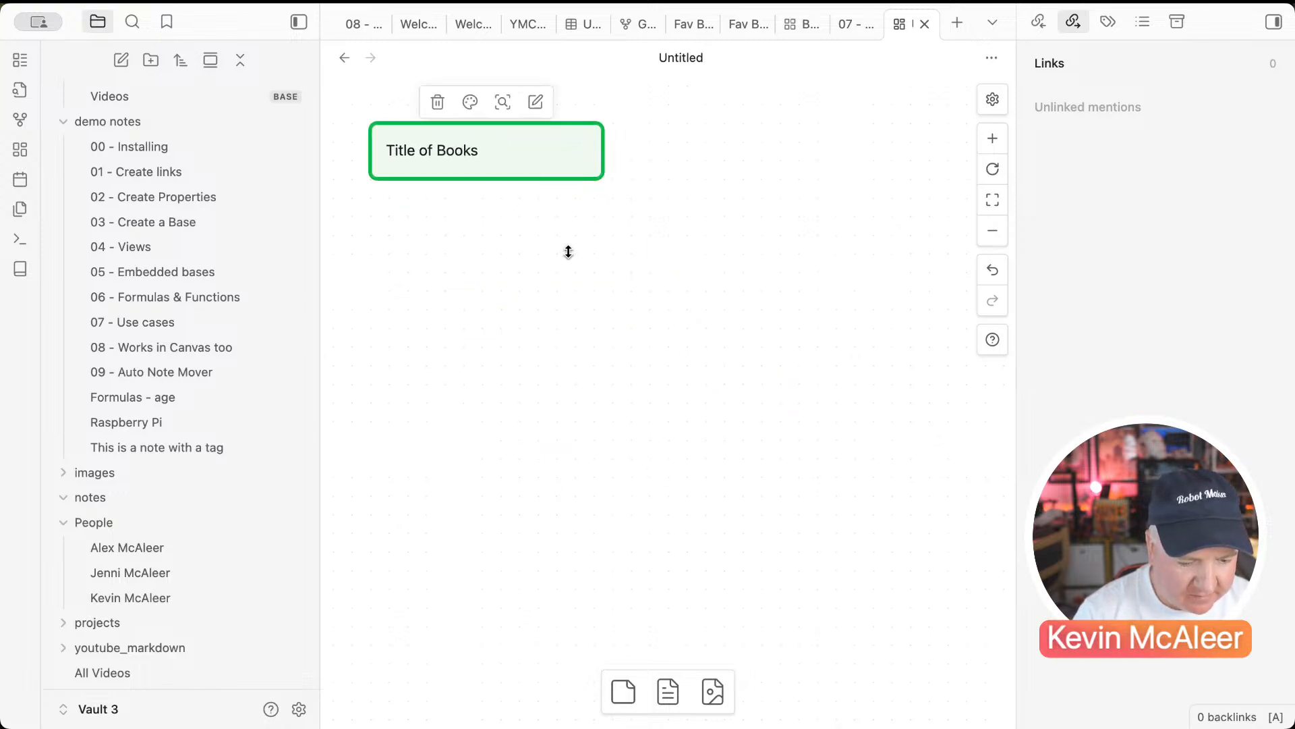
left_click(569, 252)
Step: Add a 'Fav Books' text card and colour it cyan
left_click(624, 691)
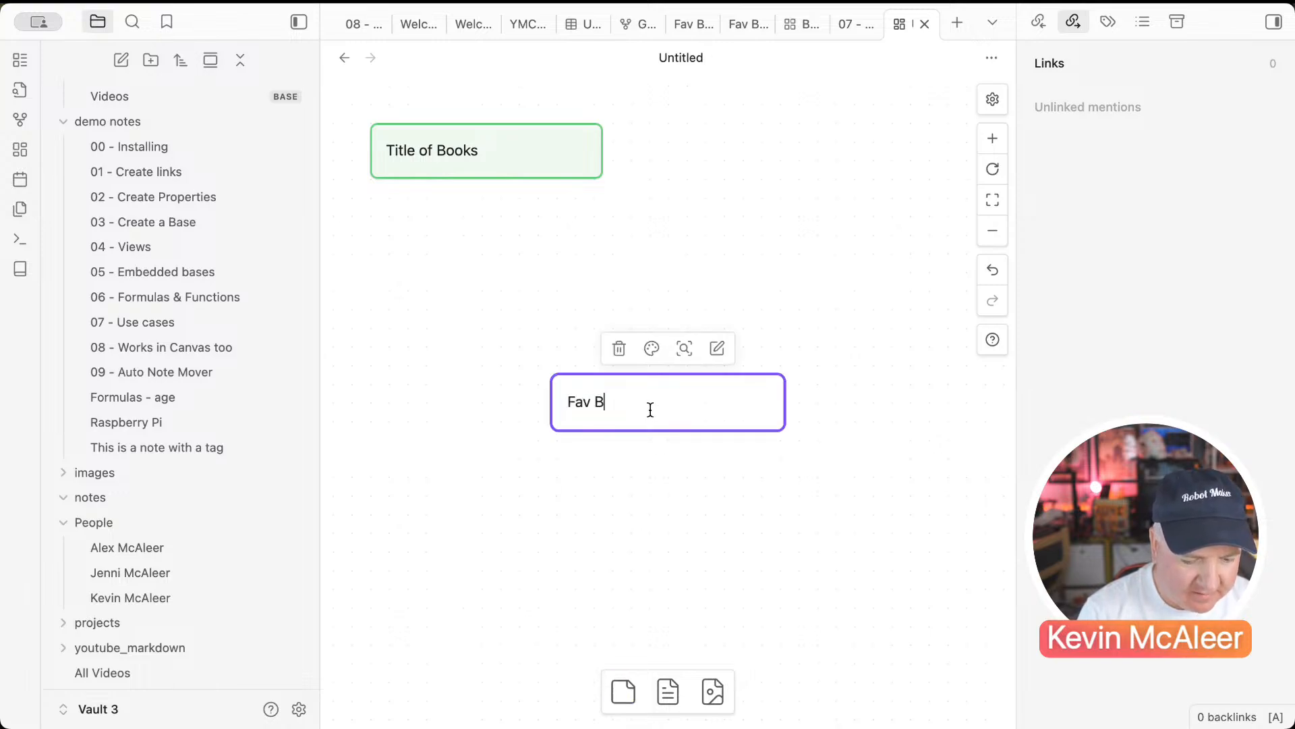
type("Fav Books")
key("Return")
key("BackSpace")
left_click(641, 452)
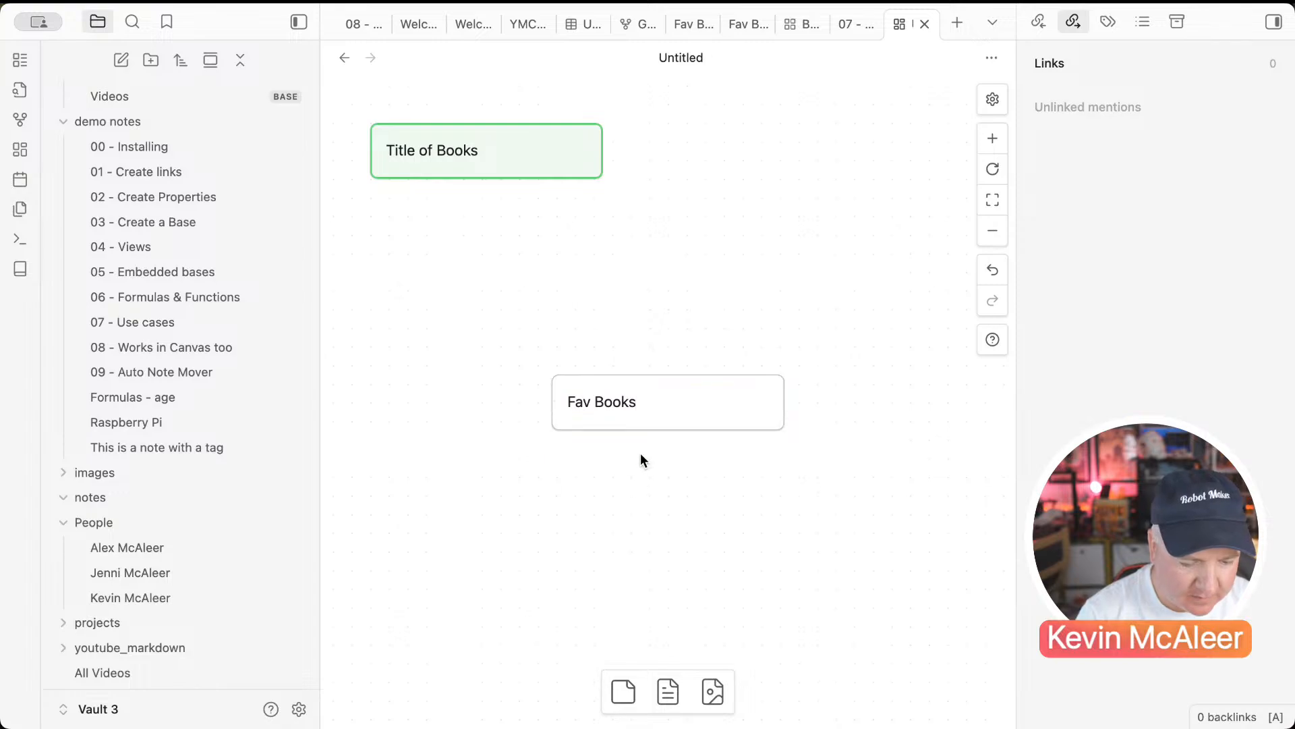
left_click(628, 412)
left_click(652, 348)
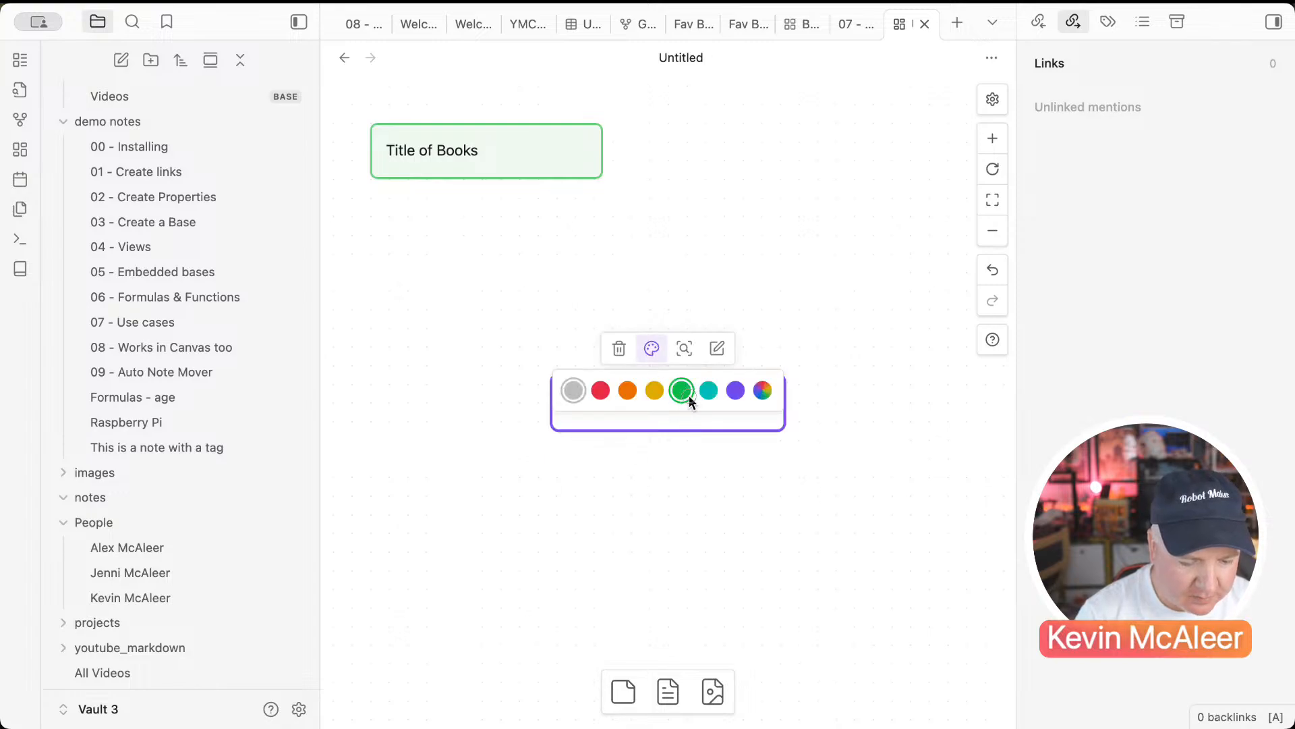
left_click(688, 392)
left_click(625, 405)
left_click(652, 348)
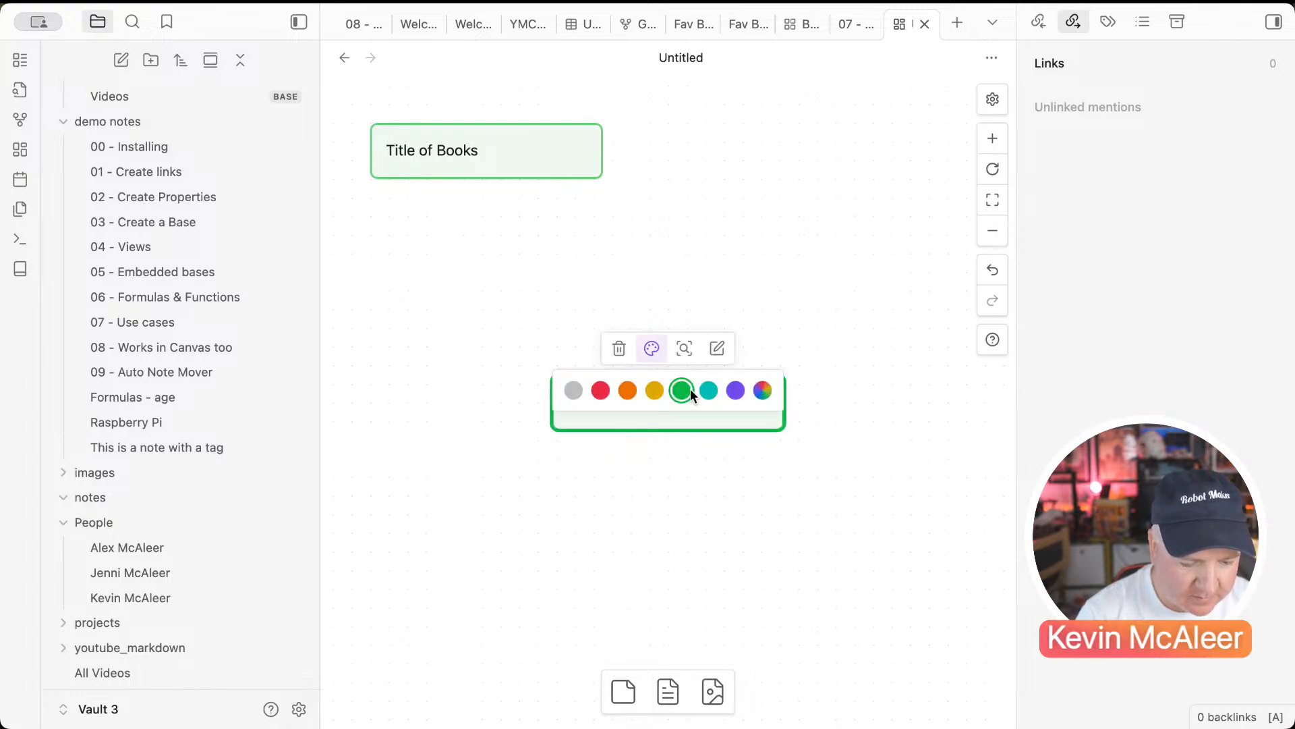
left_click(709, 391)
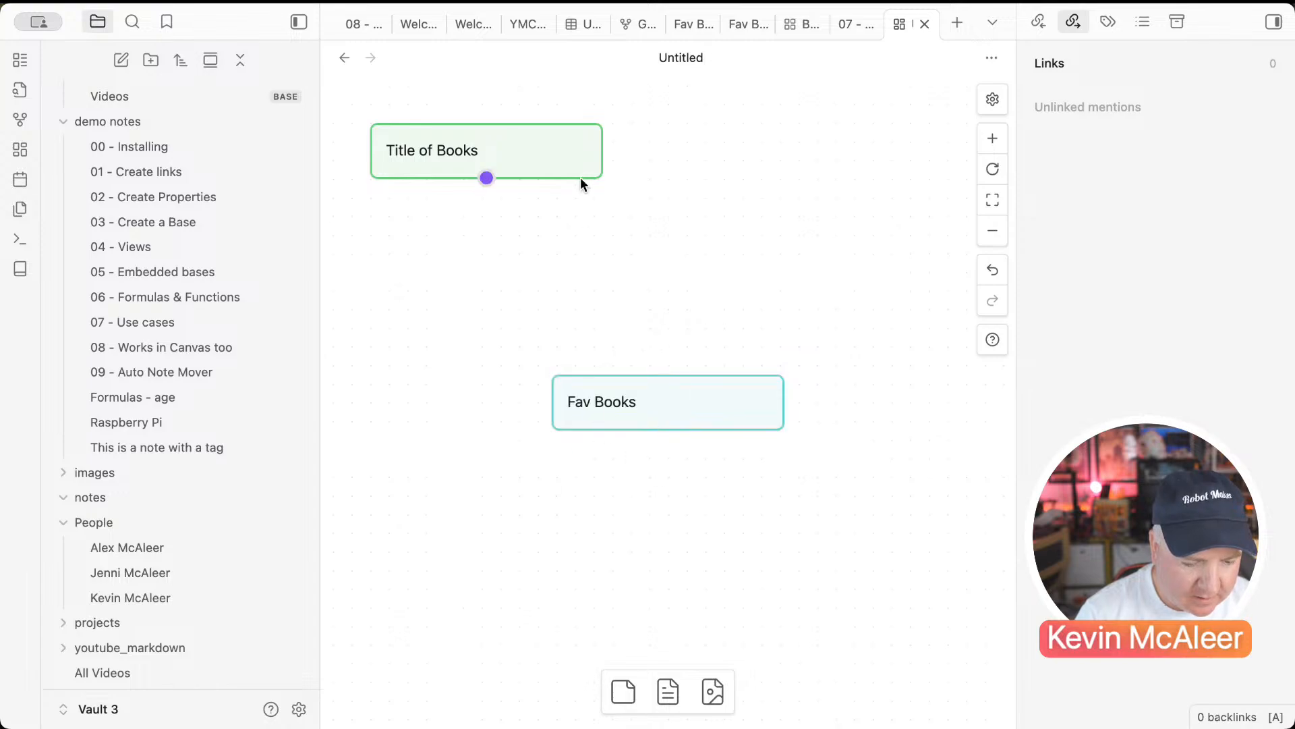
Step: Connect Title of Books' right side to Fav Books with an arrow, deleting the bottom connector
left_click_drag(486, 178, 697, 325)
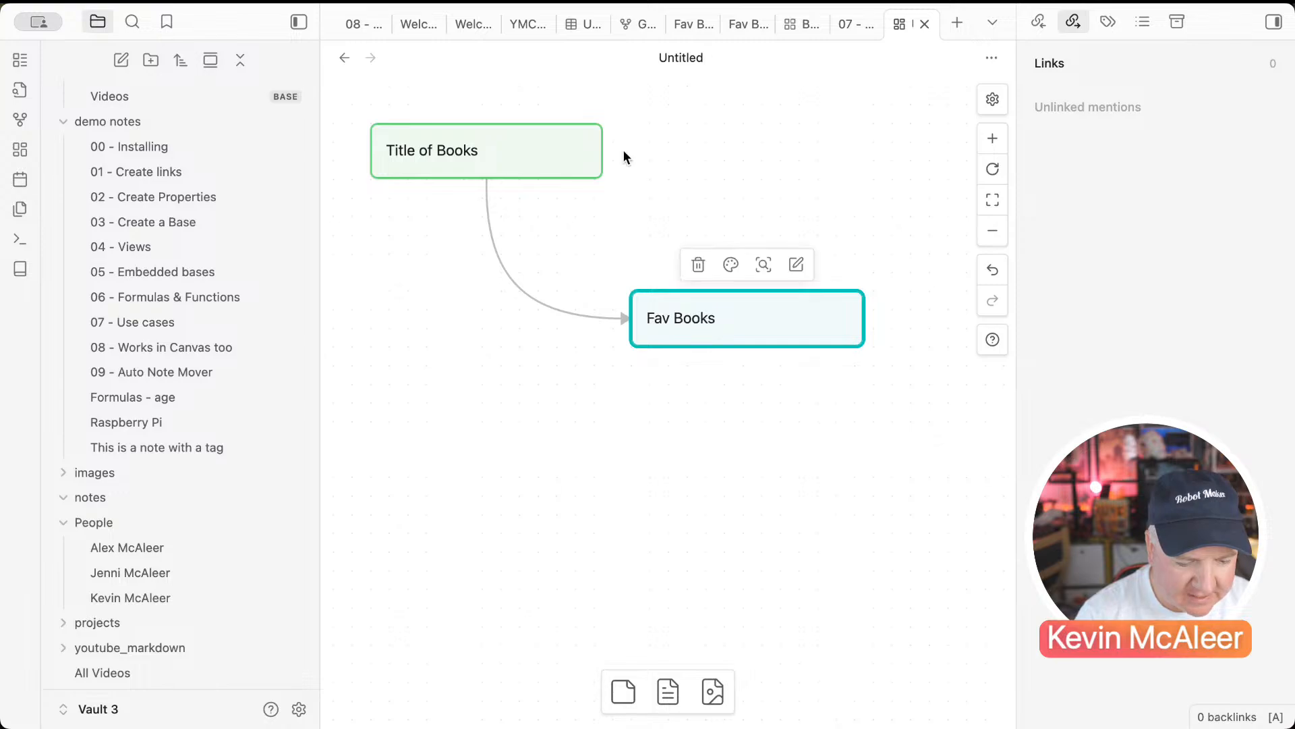
left_click_drag(603, 151, 624, 297)
left_click(538, 303)
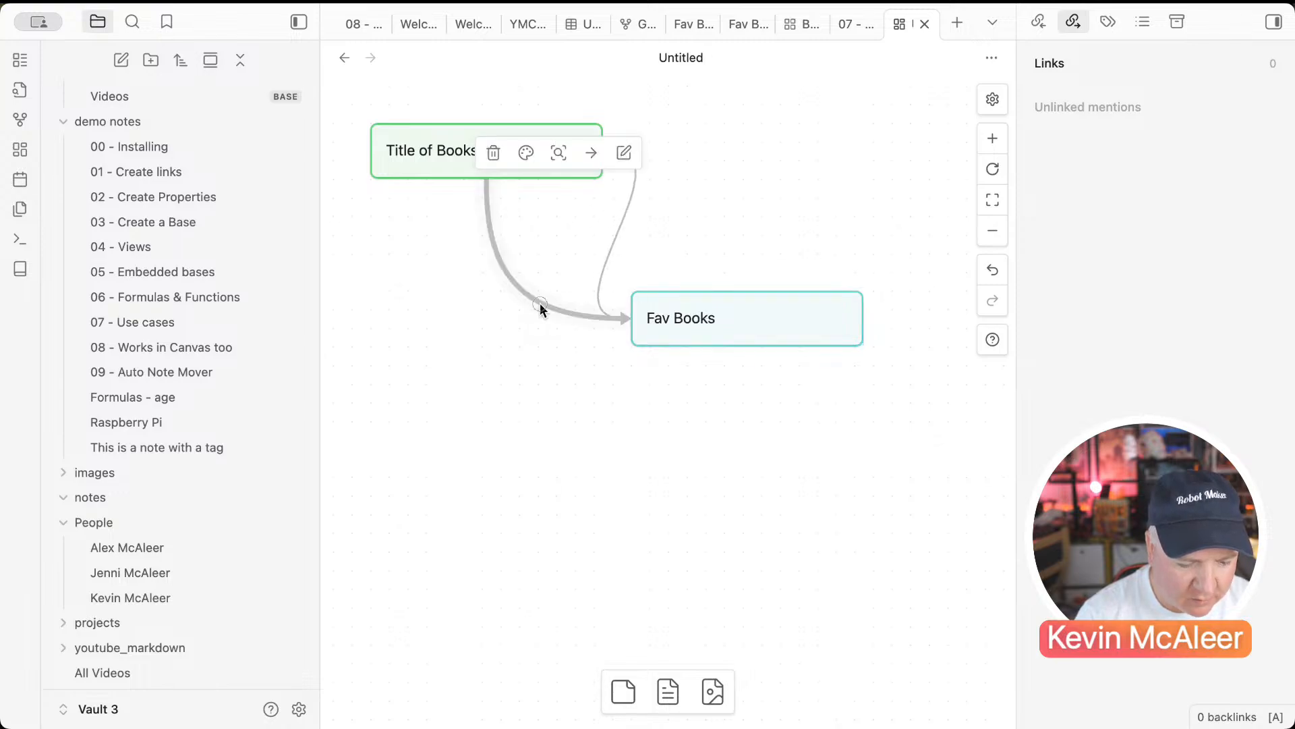
key("Delete")
left_click_drag(527, 149, 489, 185)
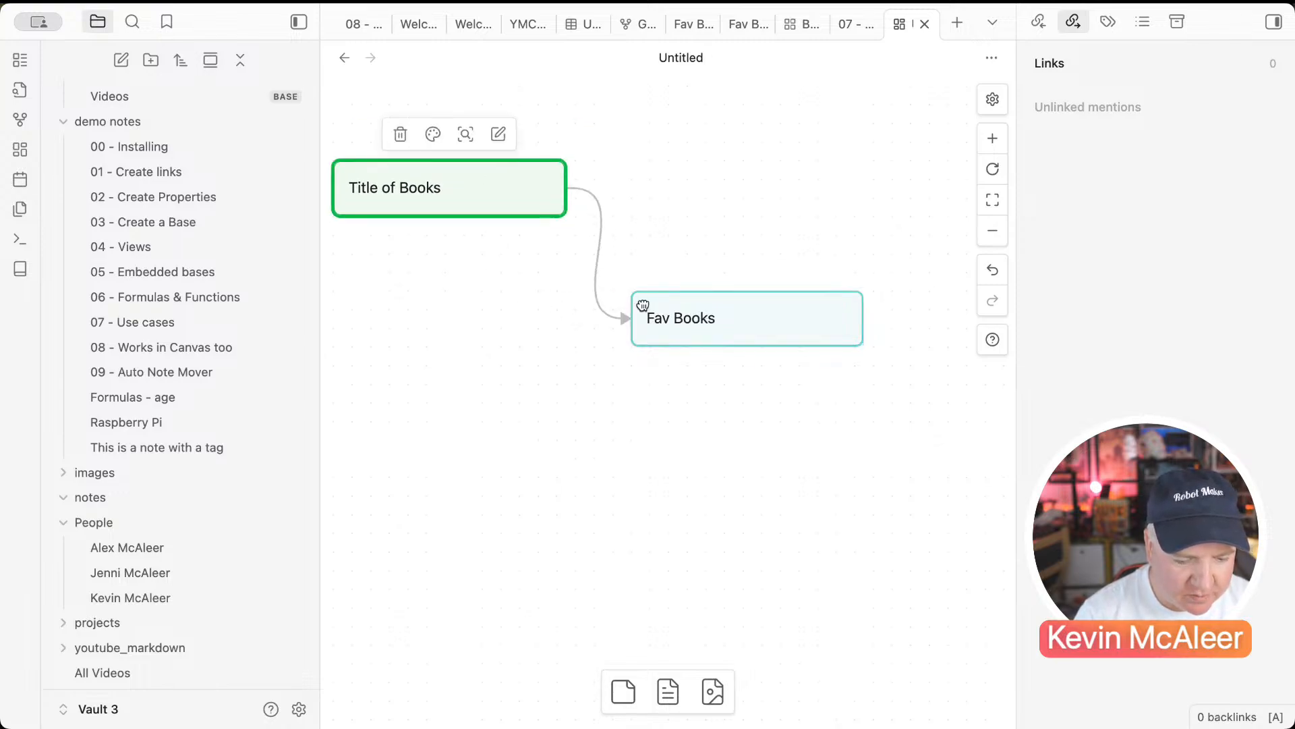
left_click(694, 304)
left_click(602, 401)
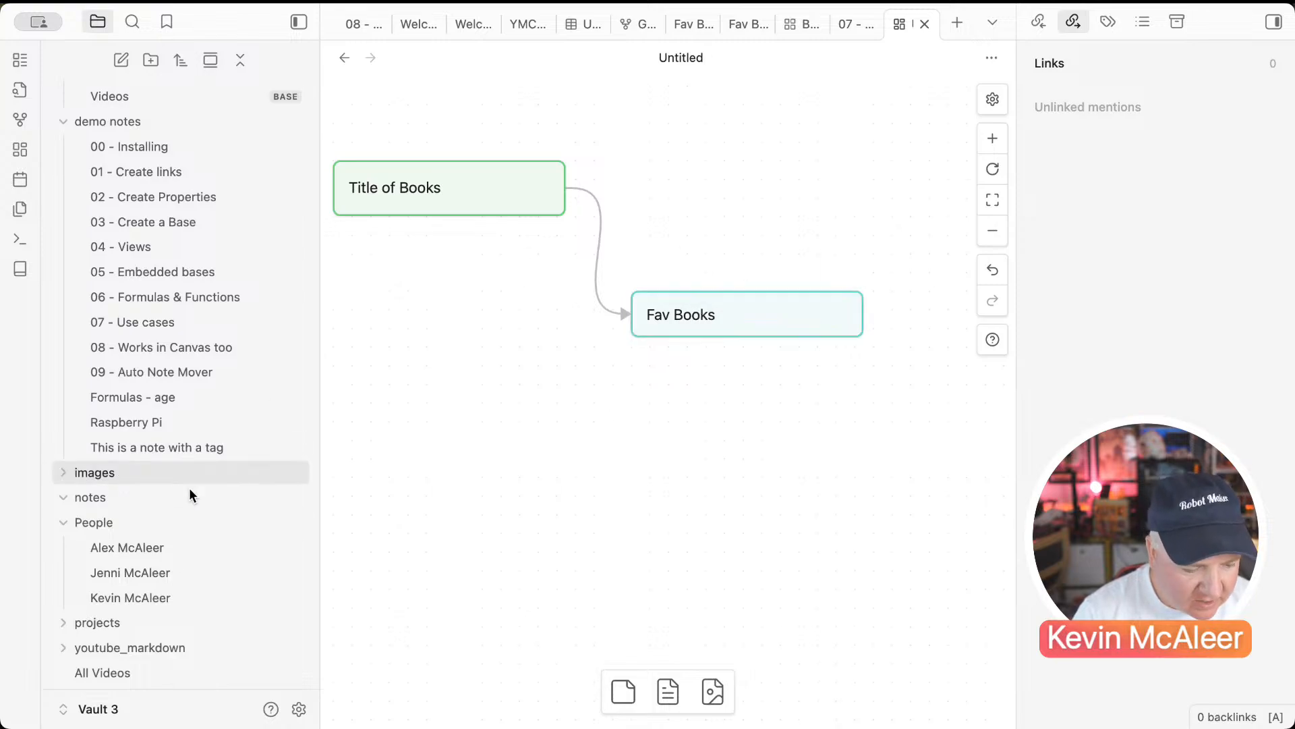
Step: Embed Books.base under Fav Books and widen the Fav Books card to match the table
scroll(169, 569, "down", 8)
scroll(169, 569, "up", 3)
scroll(169, 569, "up", 6)
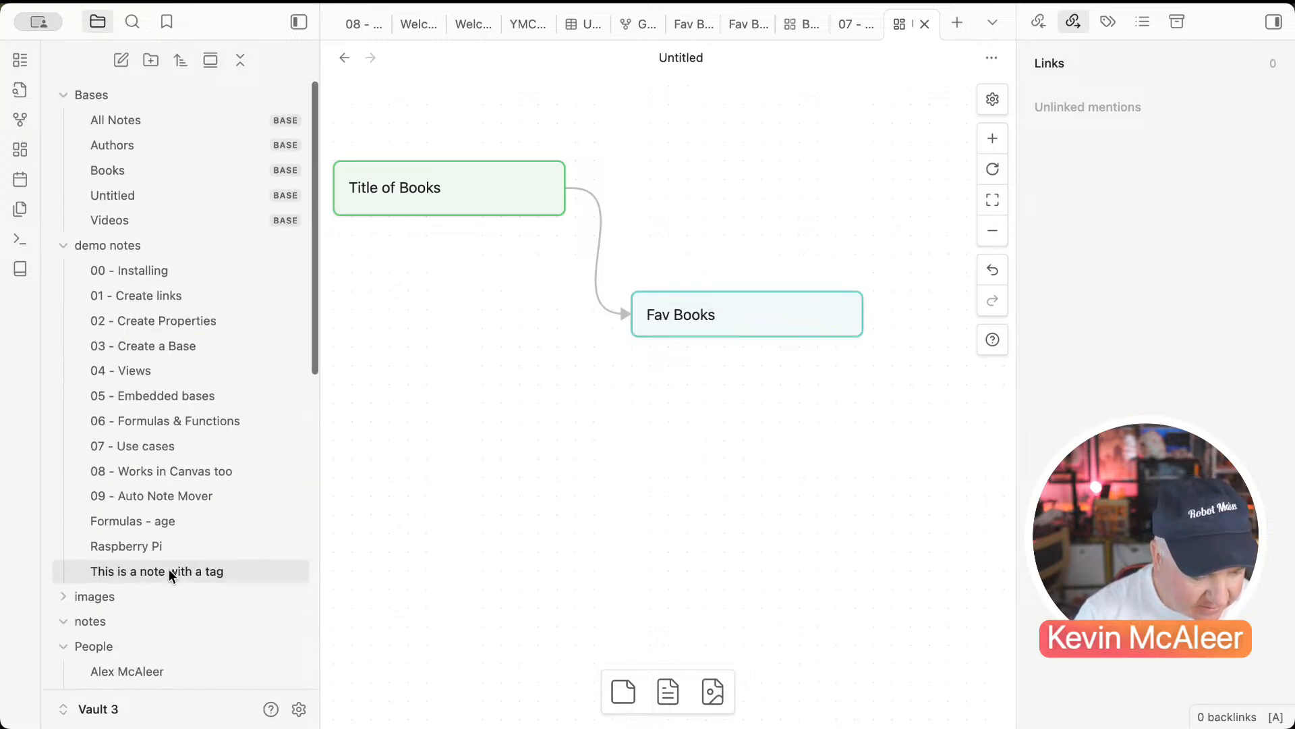
left_click_drag(154, 171, 467, 422)
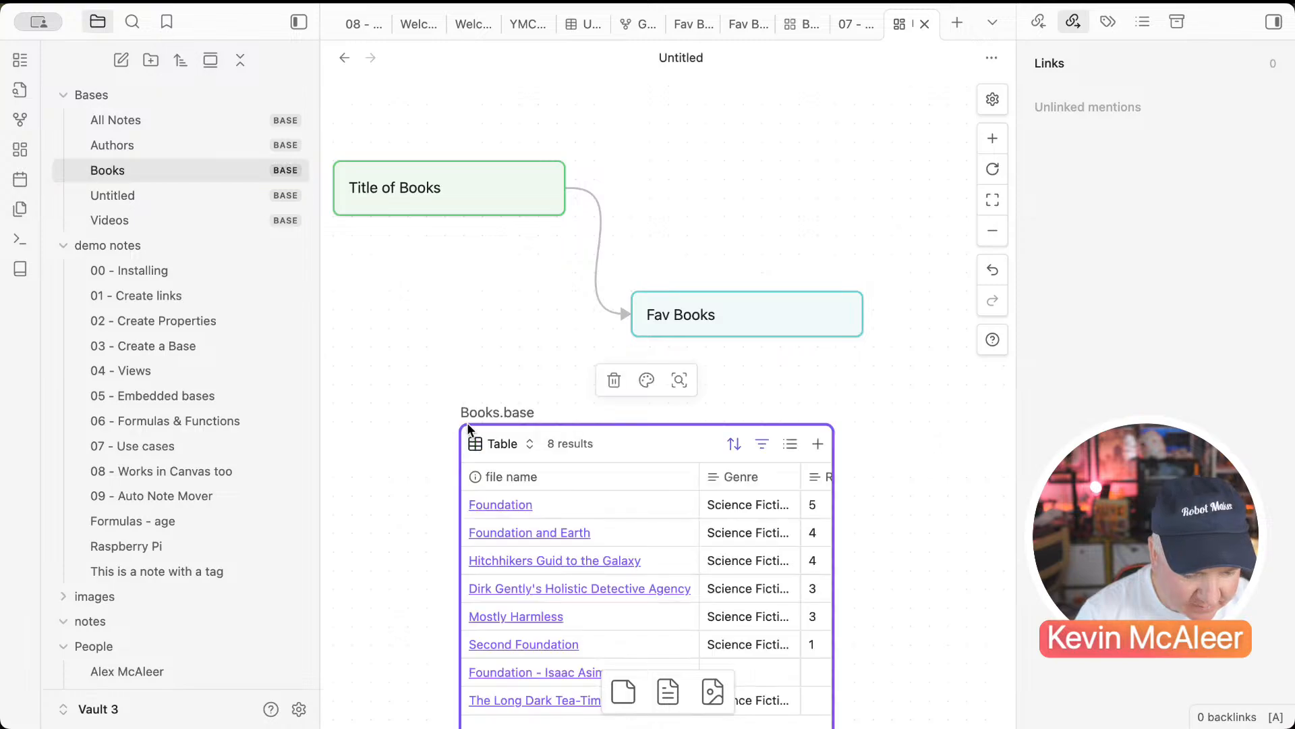
left_click_drag(630, 443, 815, 390)
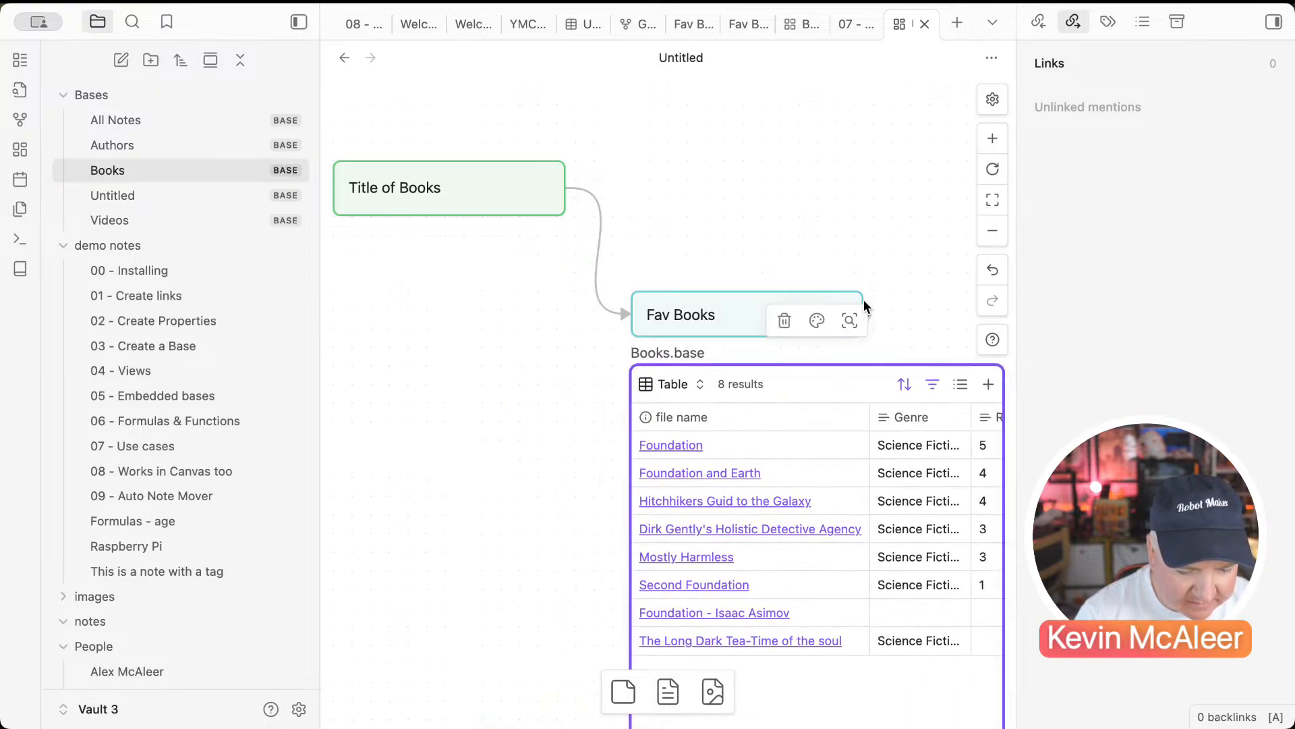
mouse_move(863, 303)
left_mouse_down()
mouse_move(983, 314)
mouse_move(872, 318)
left_mouse_up()
left_click(882, 346)
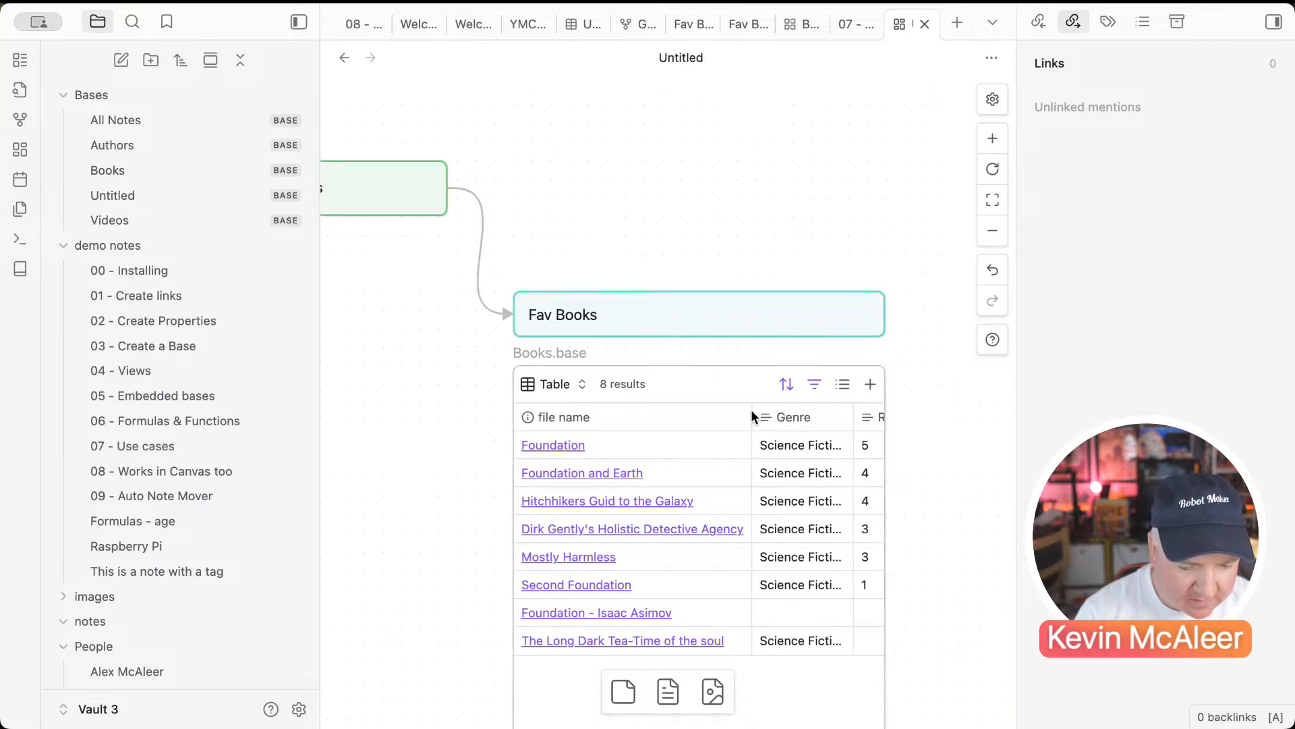
Step: Add the Foundation note as a card to the left of the table
scroll(751, 417, "left", 4)
scroll(751, 417, "down", 2)
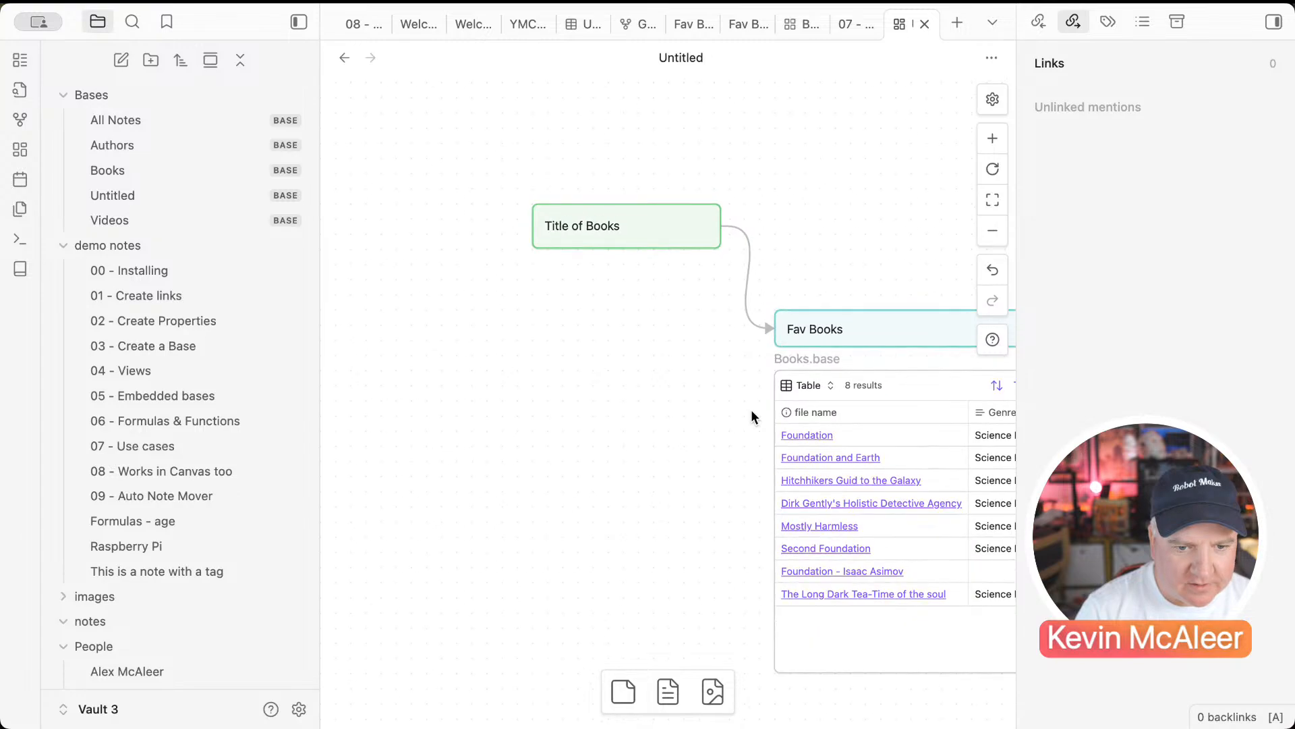
scroll(751, 410, "right", 3)
scroll(751, 410, "down", 1)
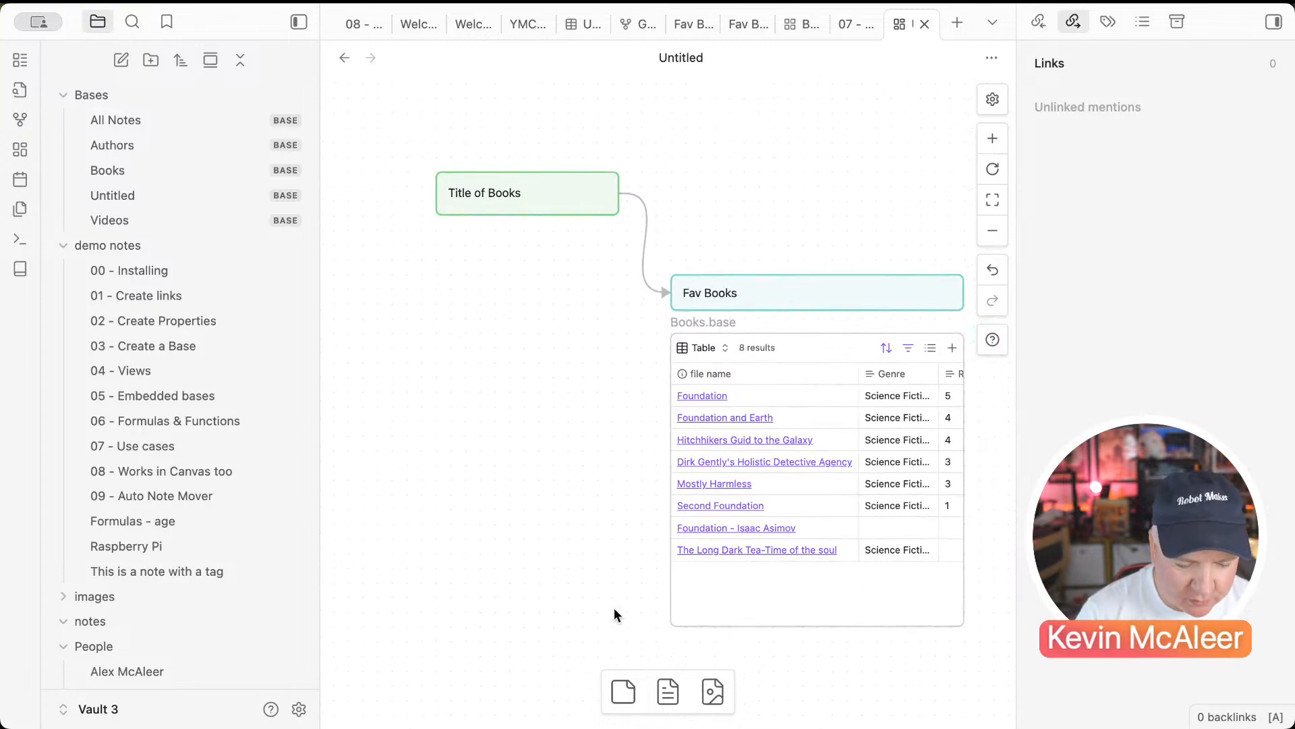
left_click(668, 692)
left_click(463, 268)
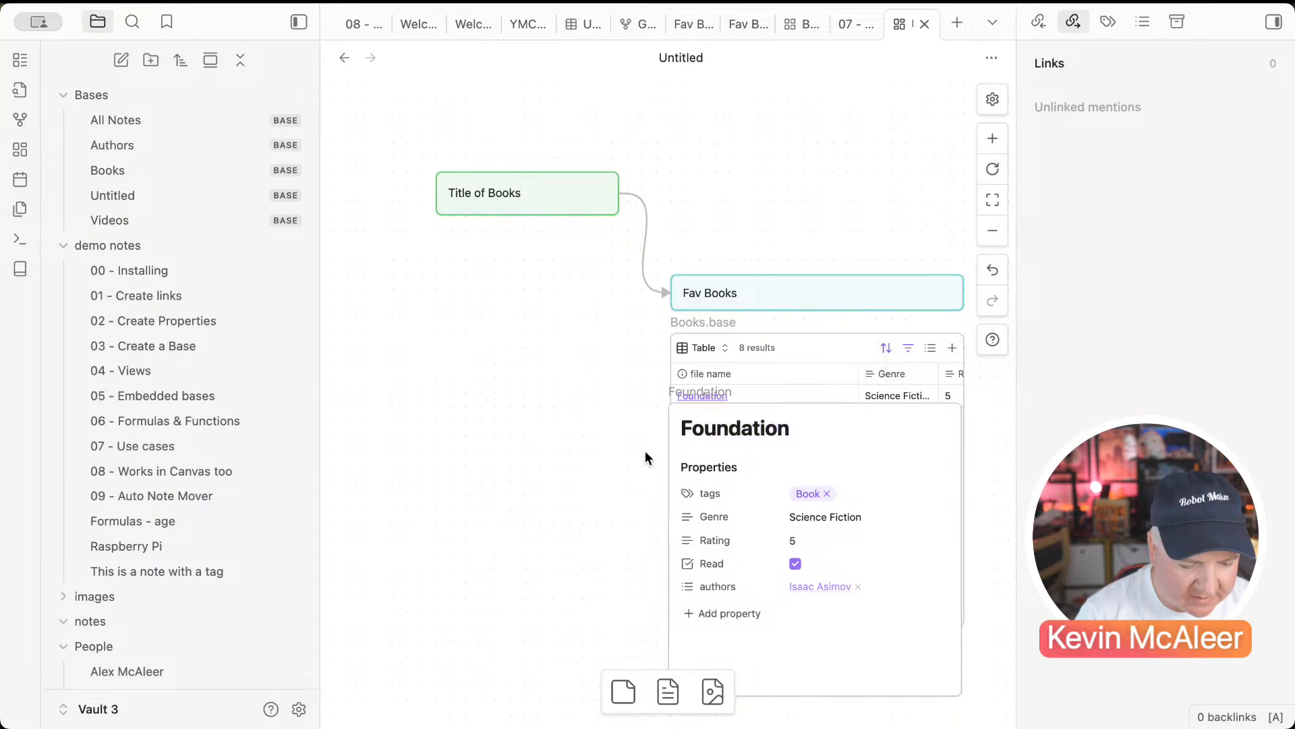
left_click_drag(647, 457, 330, 353)
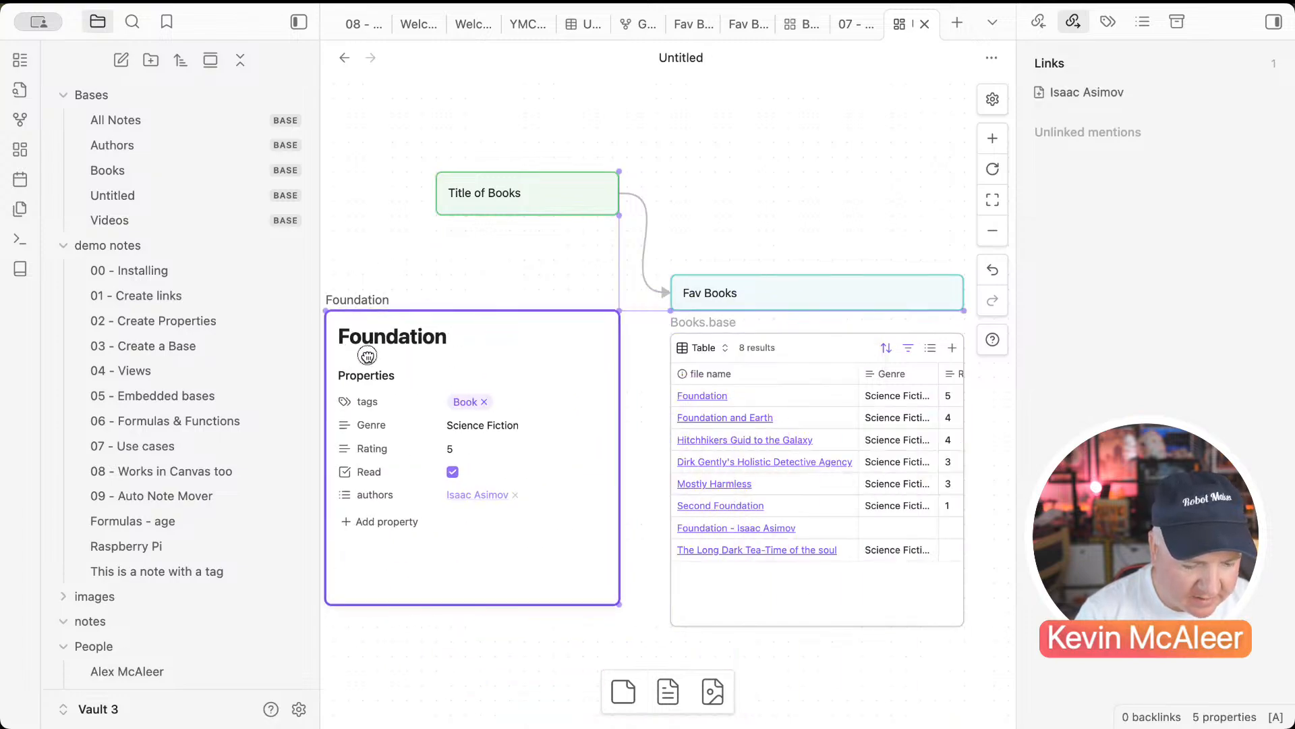
left_click(433, 567)
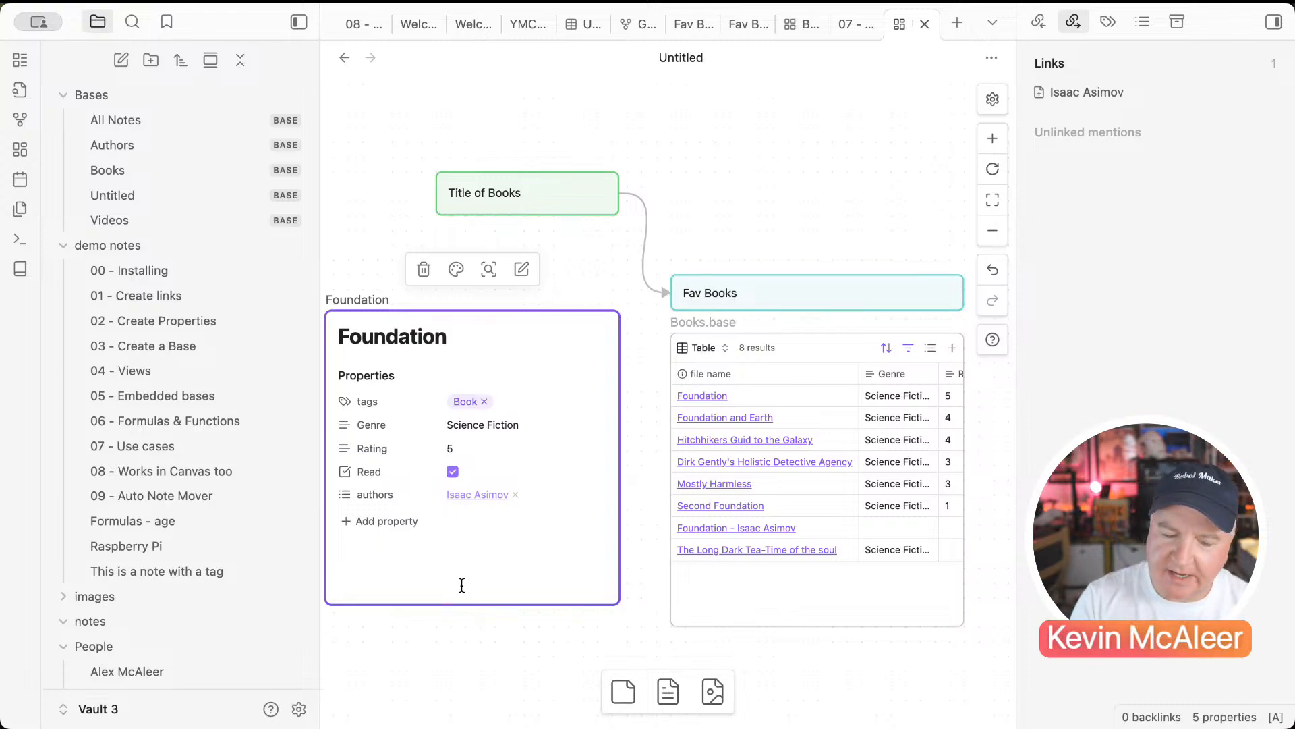
Step: Draw an arrow from the Books.base table to the Foundation card
left_click(667, 477)
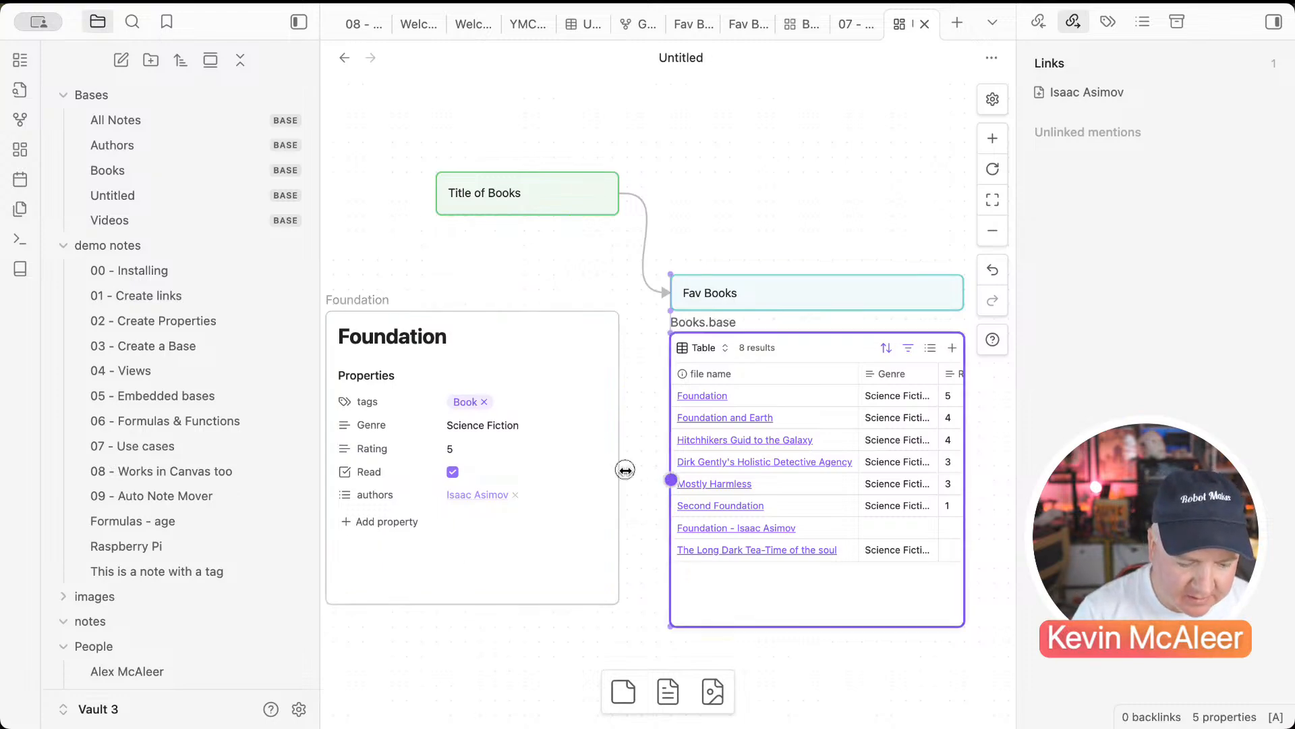
left_click_drag(664, 477, 616, 471)
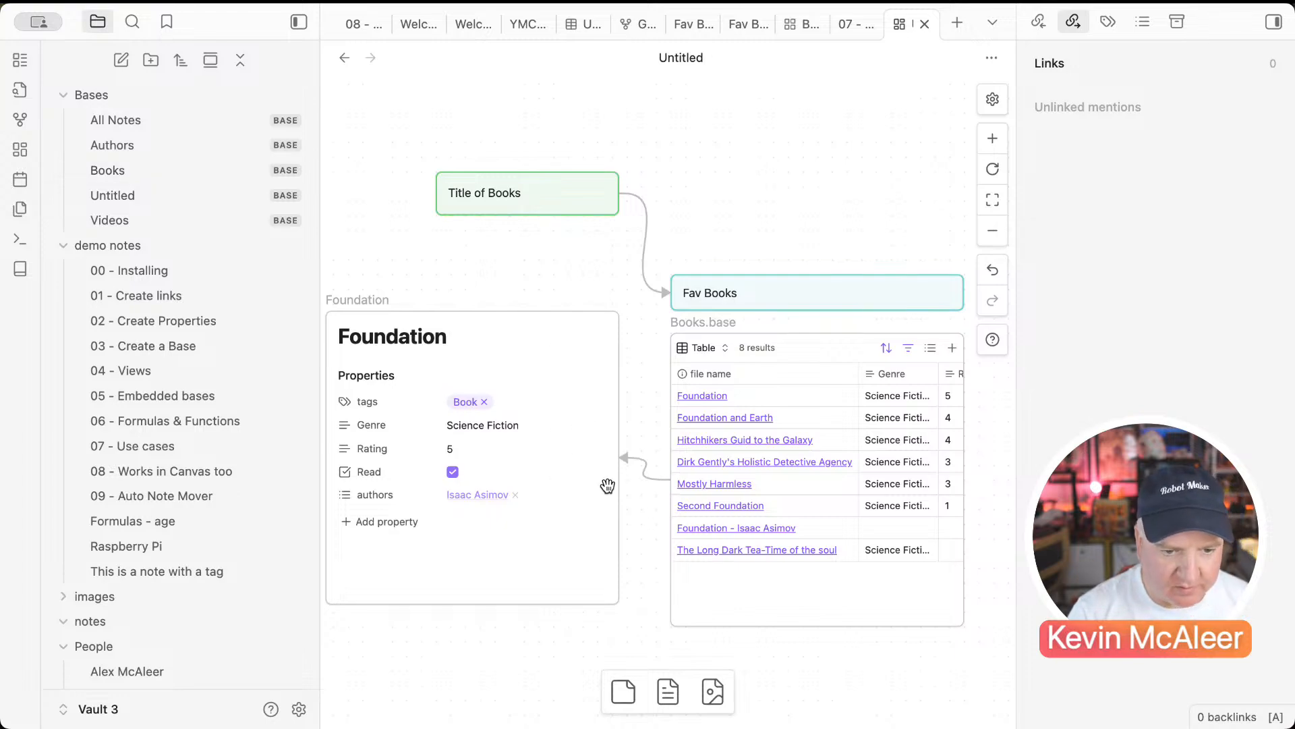
scroll(608, 487, "down", 2)
scroll(608, 487, "down", 2)
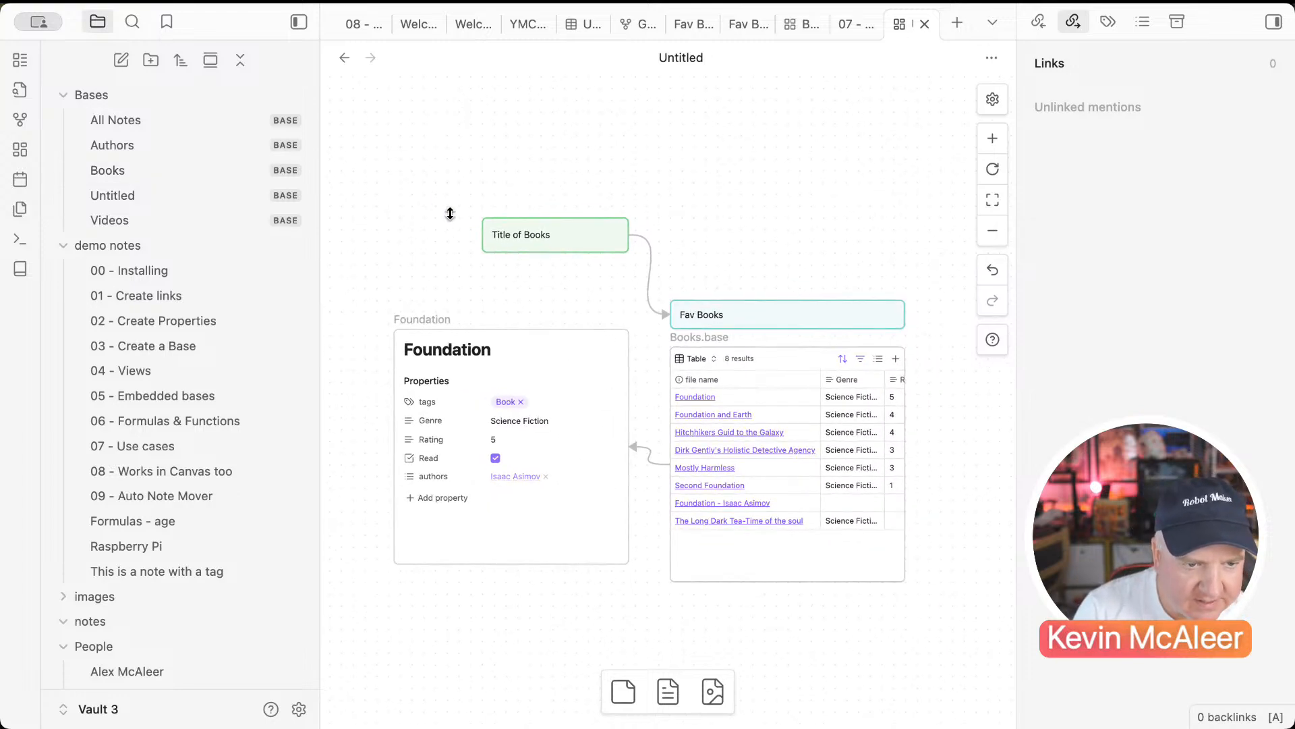
mouse_move(513, 263)
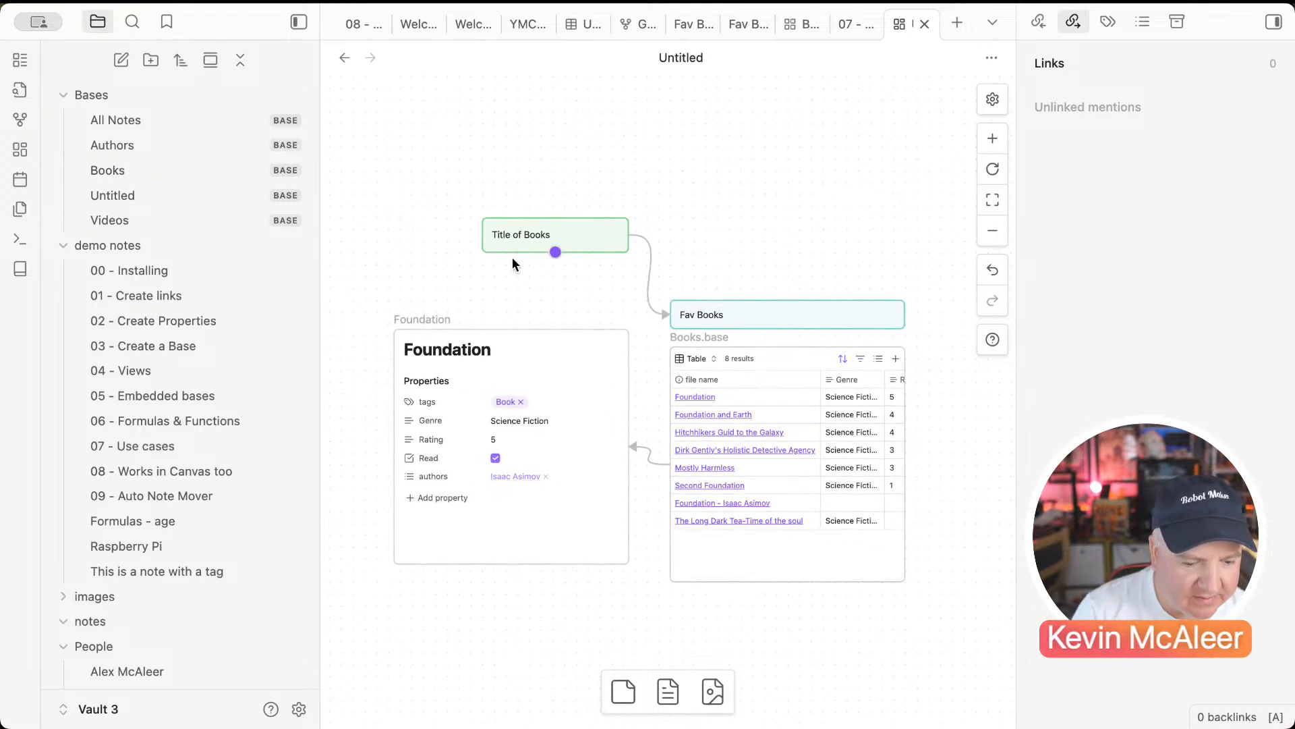
left_click(365, 189)
Step: Wrap Fav Books and the Books.base table in a group labelled 'Books' and shift it up-right
left_click_drag(668, 283, 931, 618)
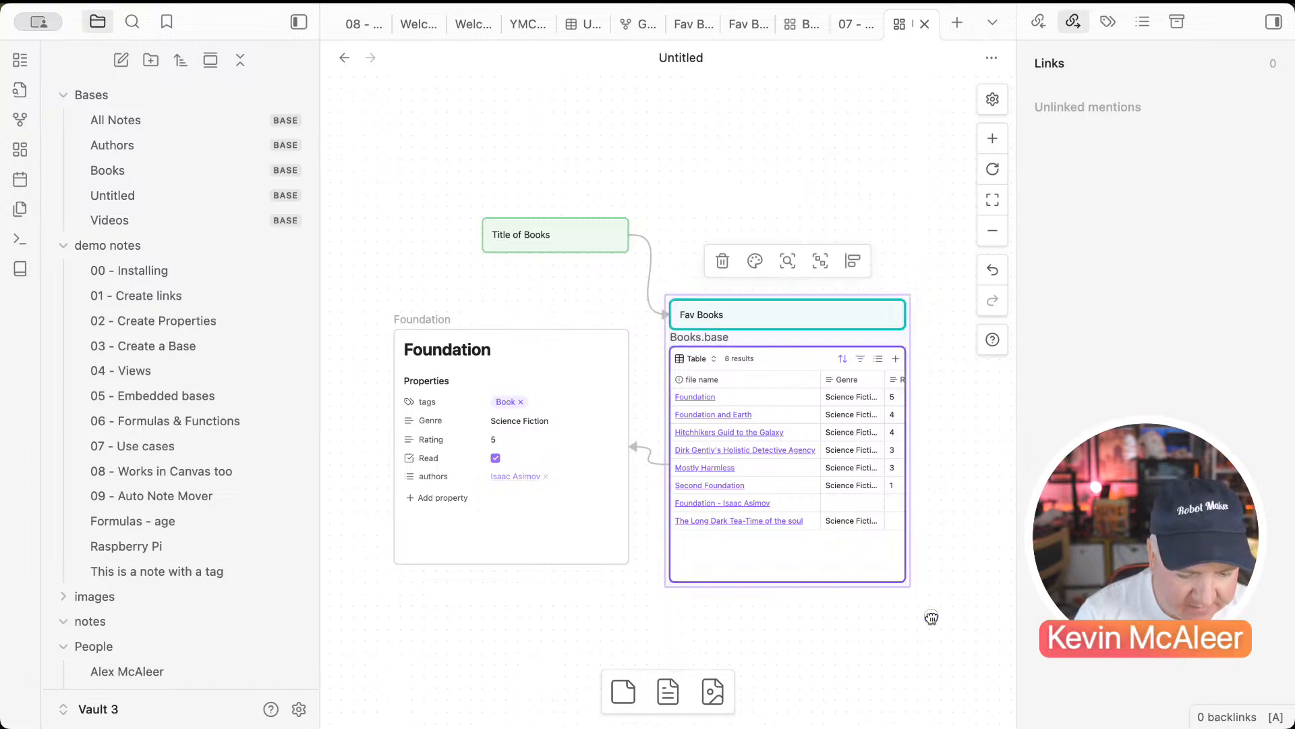
left_click(822, 262)
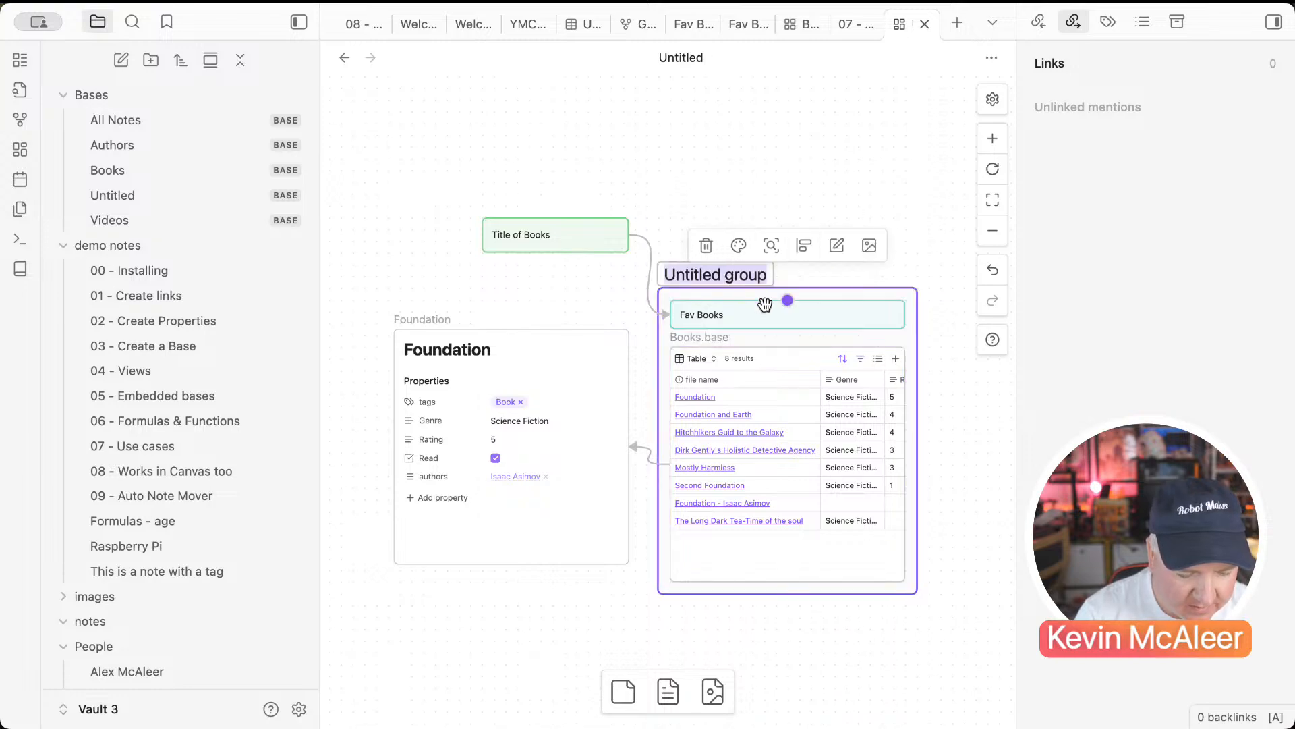
type("Books")
left_click(757, 197)
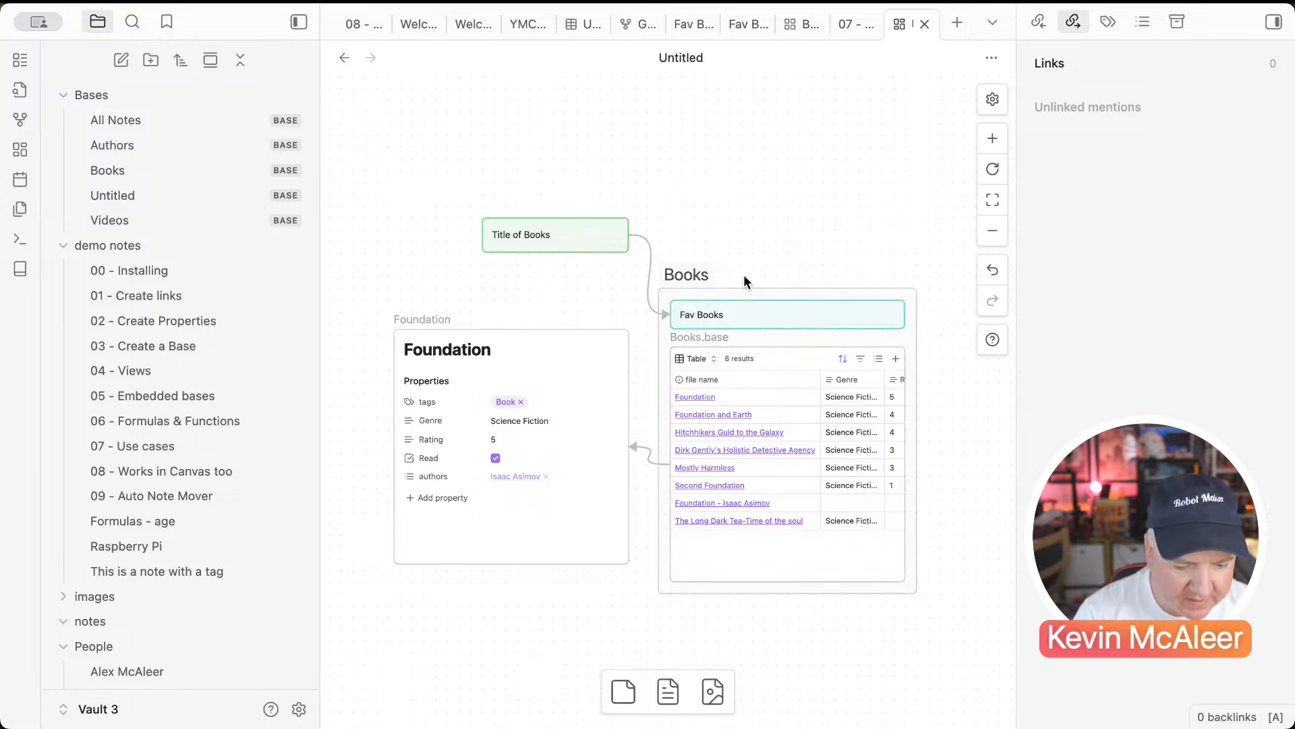
left_click_drag(690, 274, 716, 240)
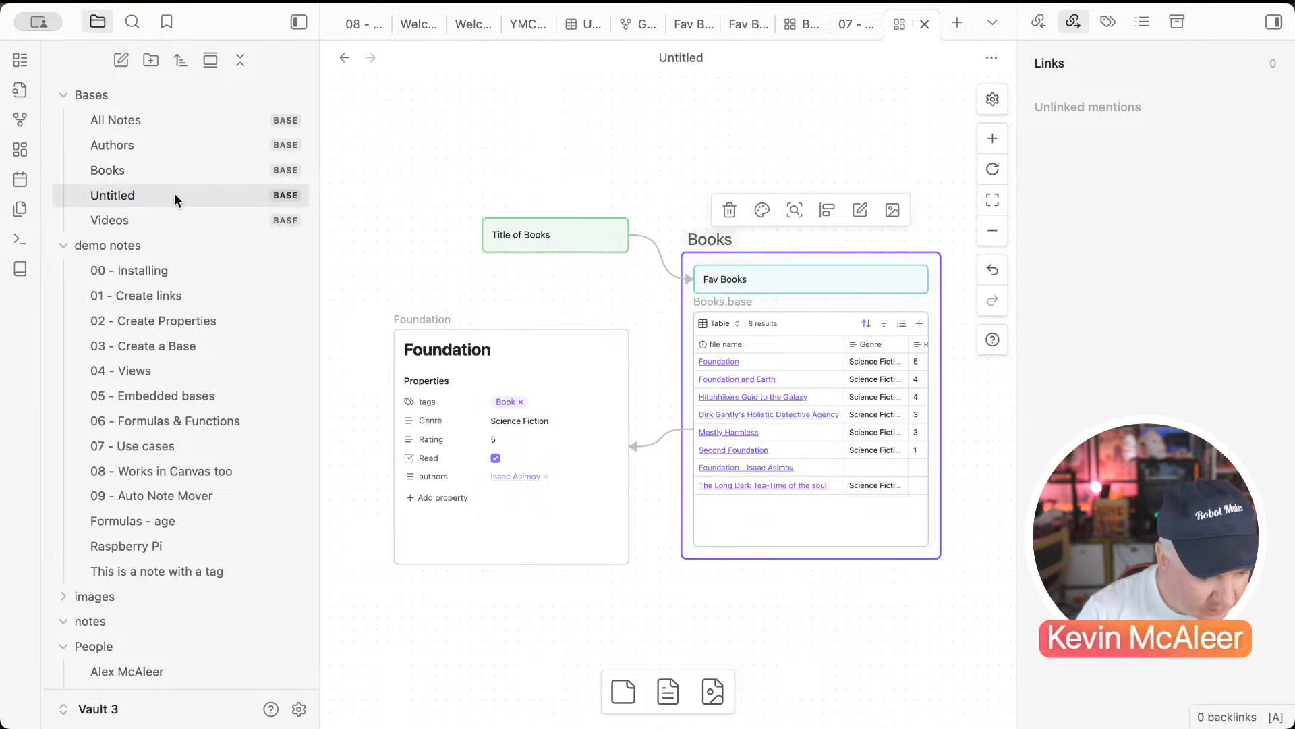
Step: Open the embedded canvas from the '08 - Works in Canvas too' note in full view
left_click(171, 473)
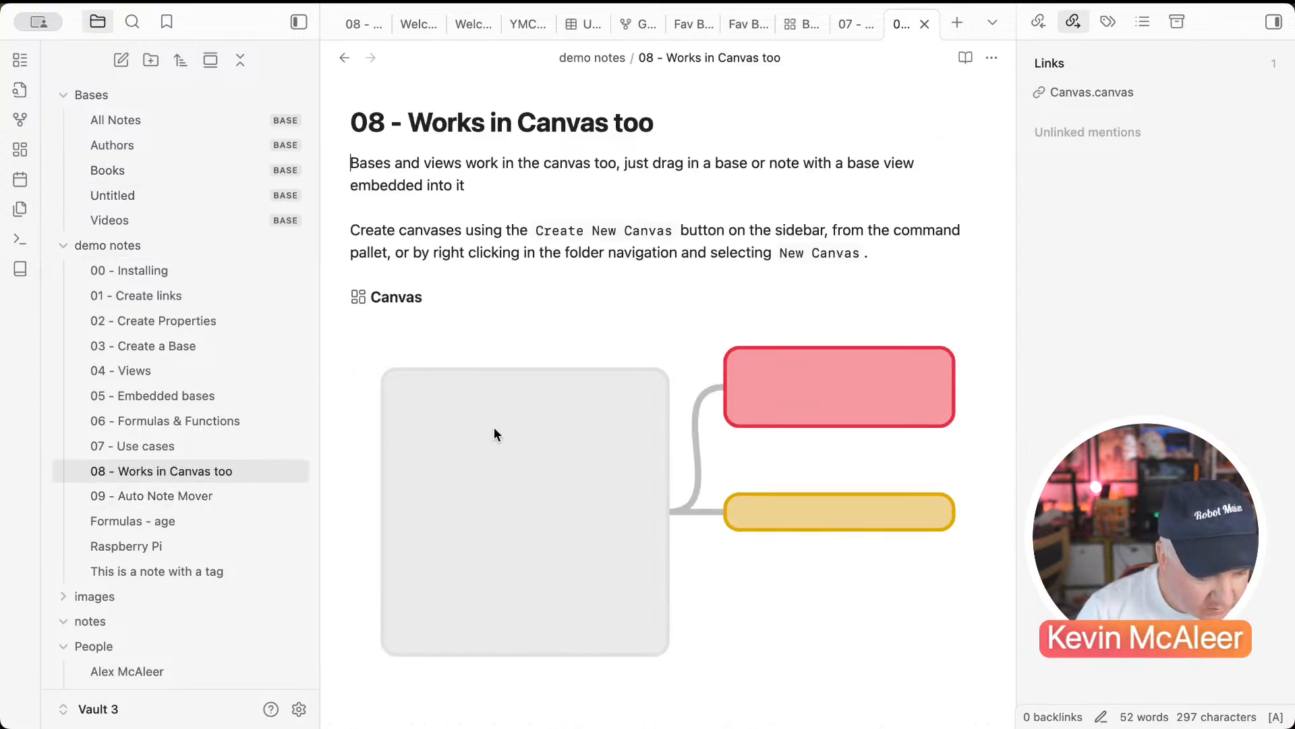
left_click(506, 427)
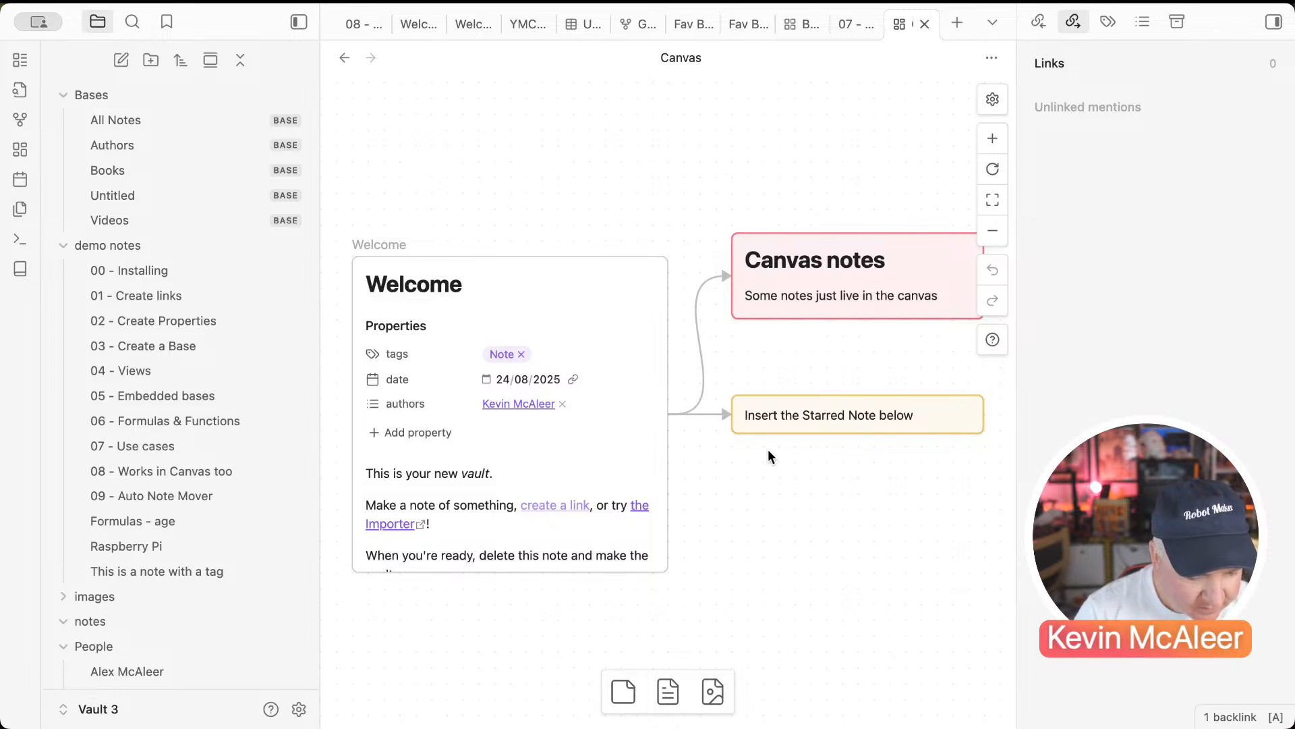
scroll(287, 477, "down", 15)
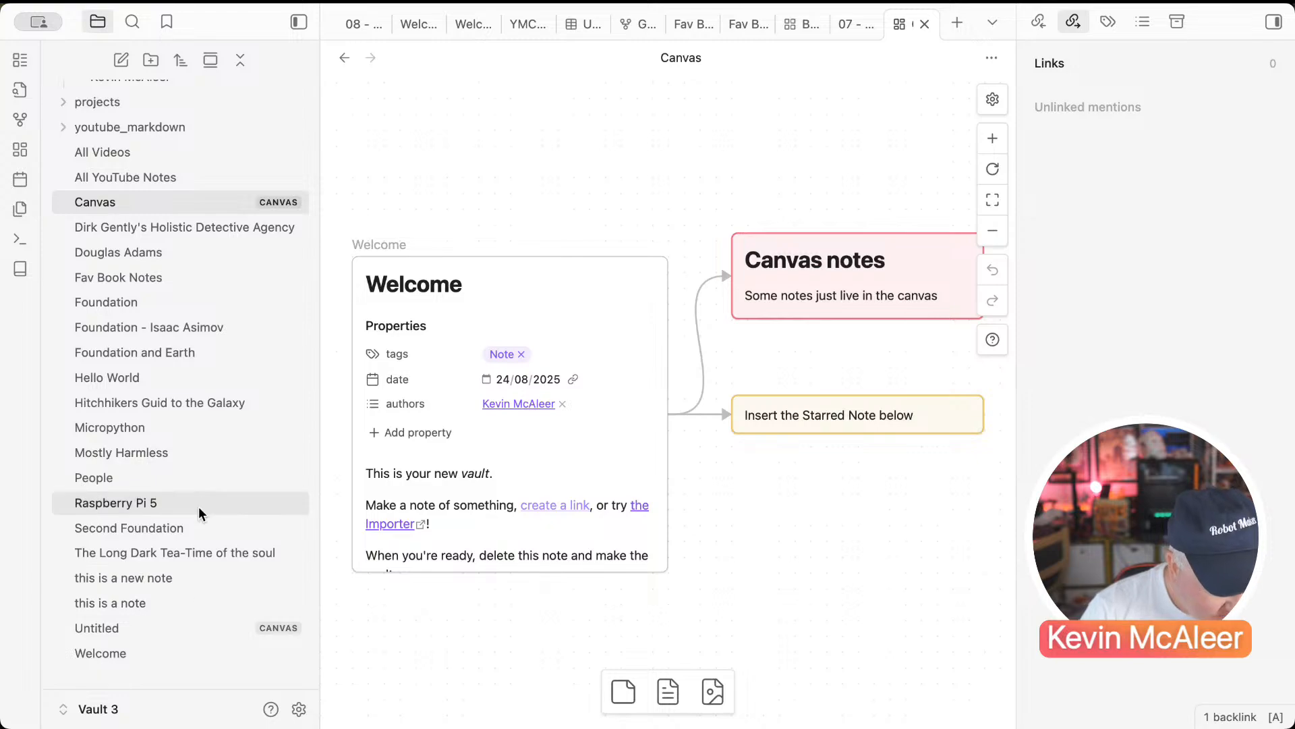
scroll(202, 501, "up", 8)
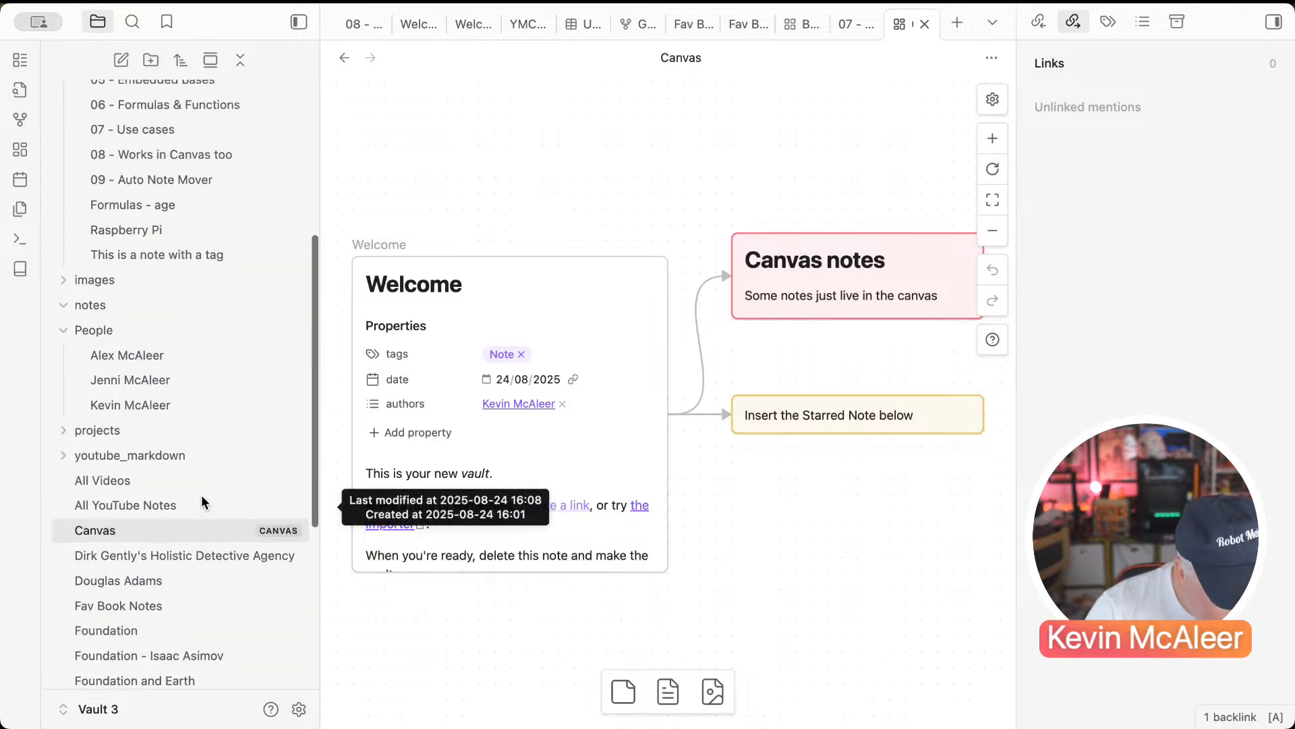
scroll(201, 500, "up", 3)
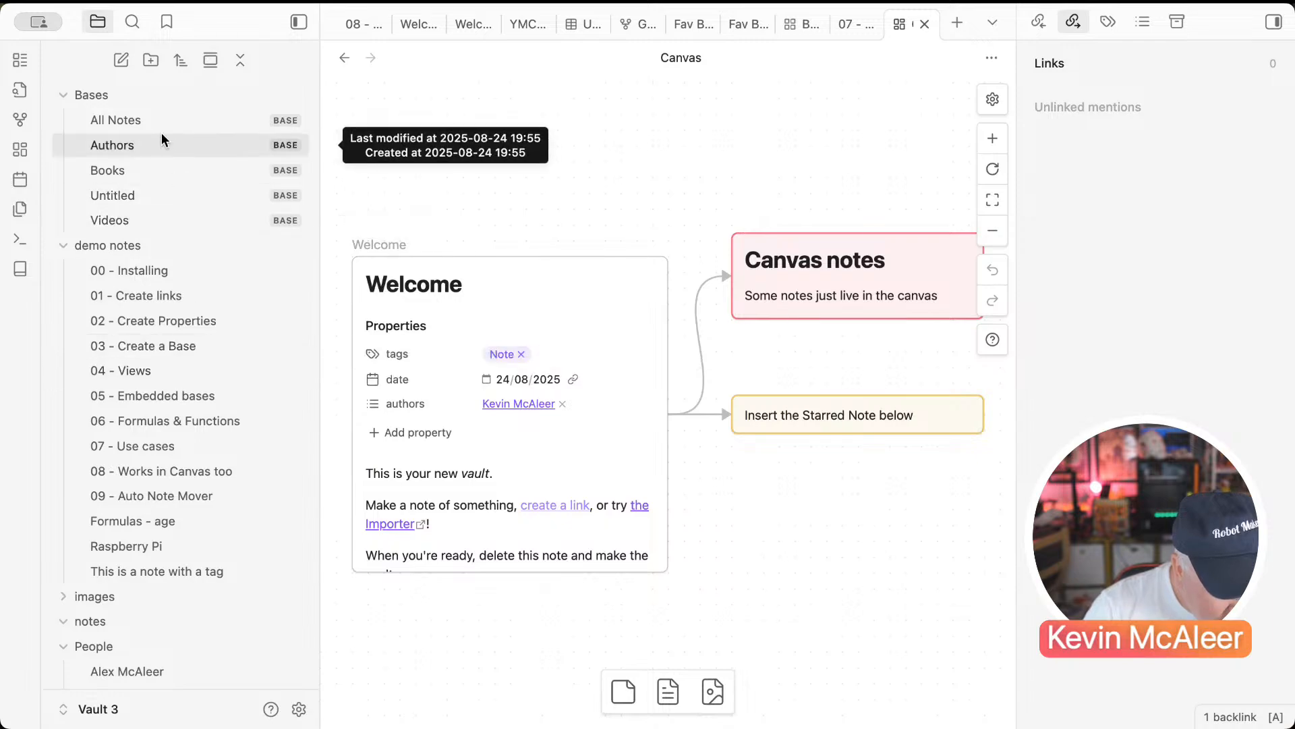
Step: Embed the All Notes base onto the canvas, showing its Starred Notes view
left_click_drag(159, 128, 756, 513)
left_click(828, 525)
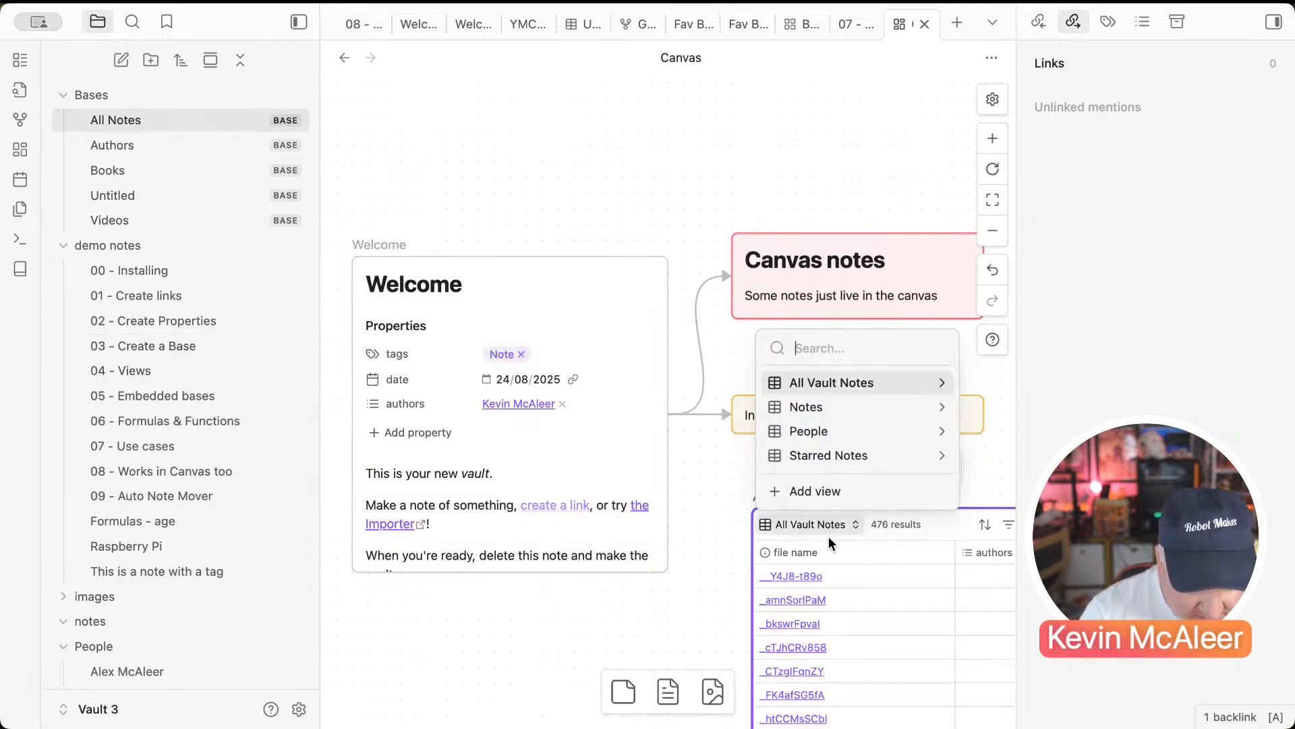
left_click(813, 458)
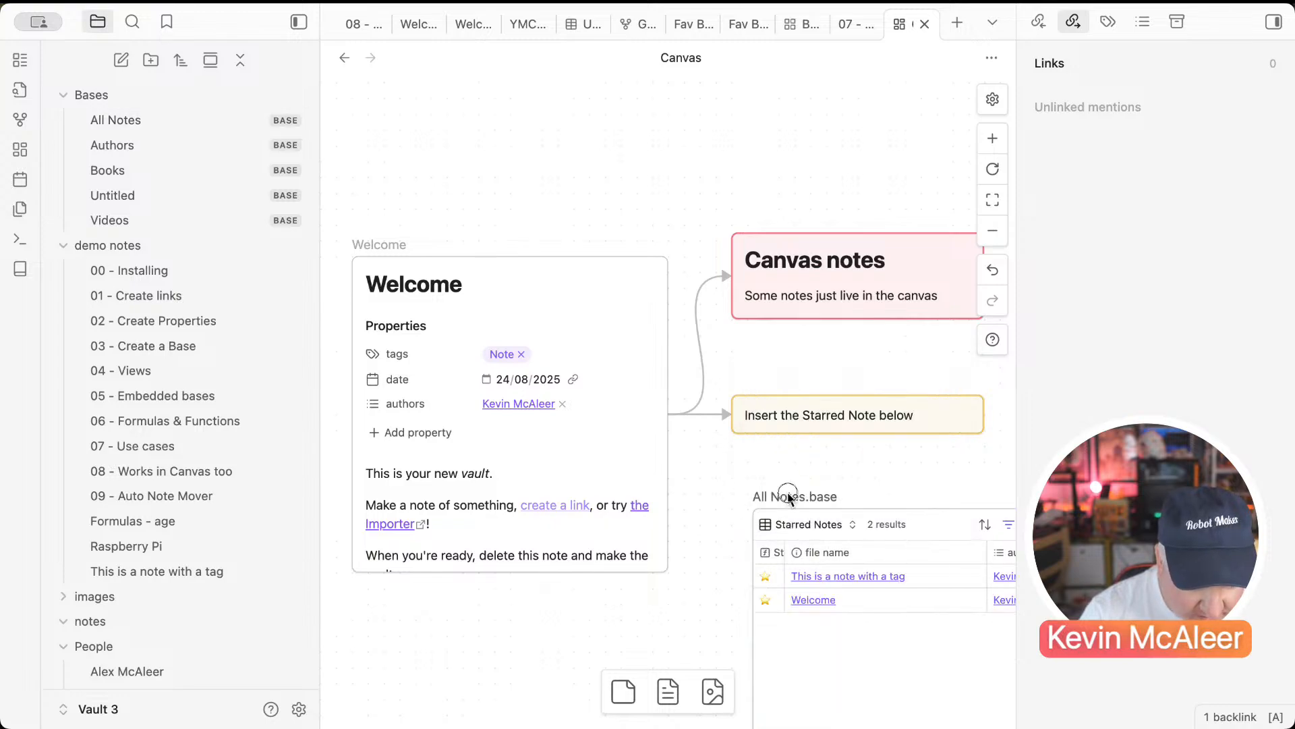
Step: Place the base under the instruction card and widen the card to match it
left_click_drag(787, 493, 779, 464)
scroll(779, 463, "down", 1)
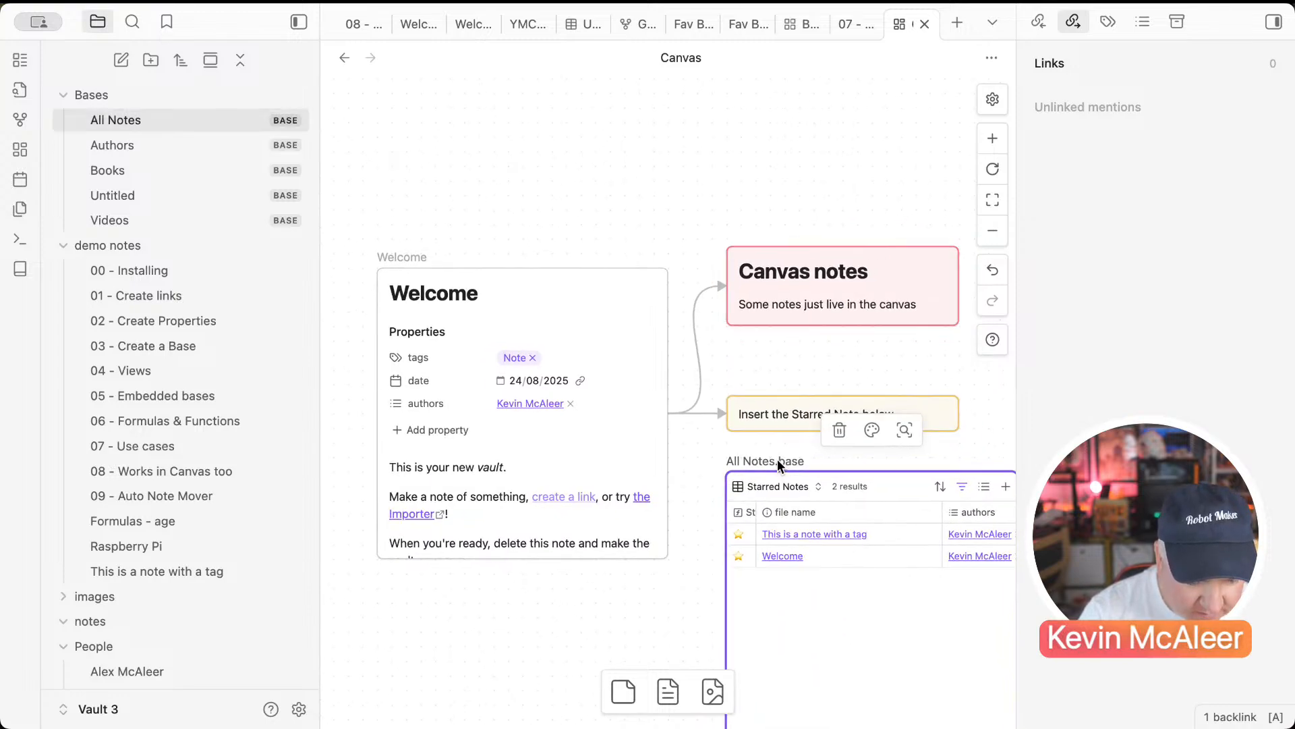
scroll(781, 464, "right", 3)
left_click(770, 413)
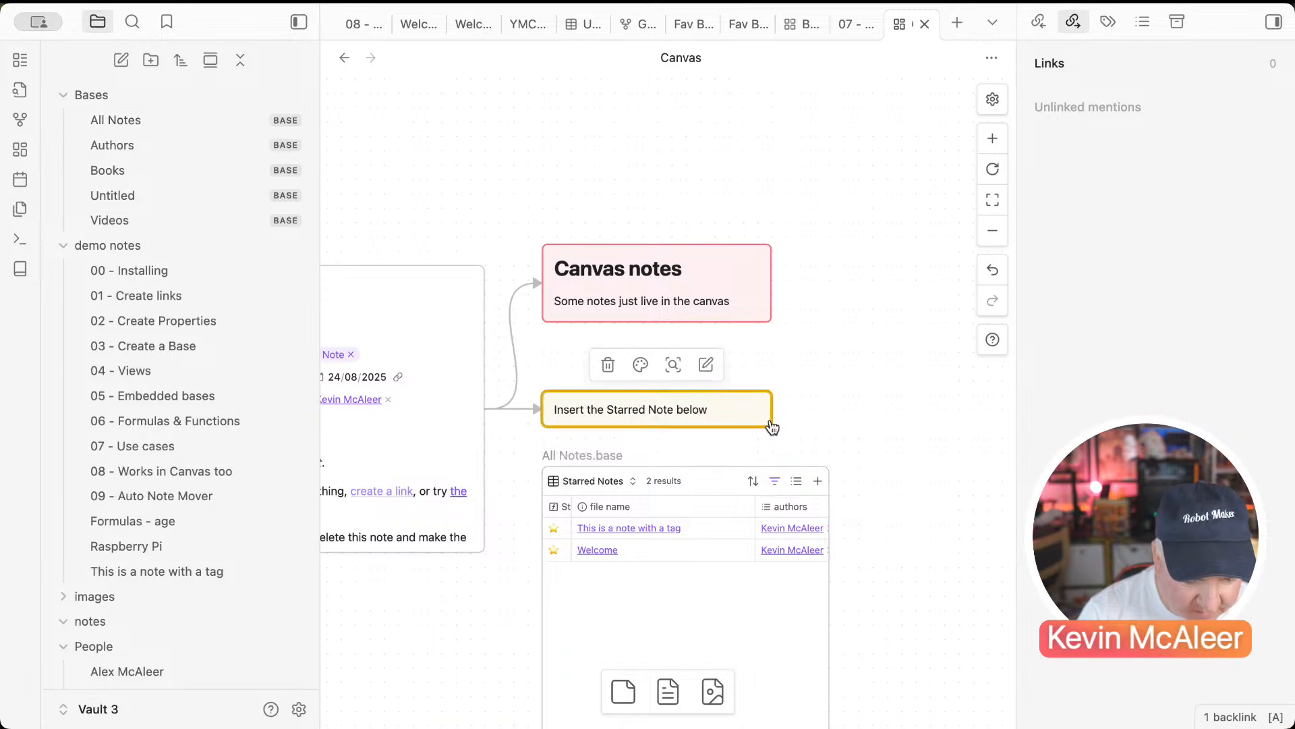
left_click_drag(774, 424, 835, 425)
left_click(893, 384)
Step: Group the instruction card and the base under the label 'Starred Notes'
left_click_drag(894, 345, 545, 668)
left_click(718, 350)
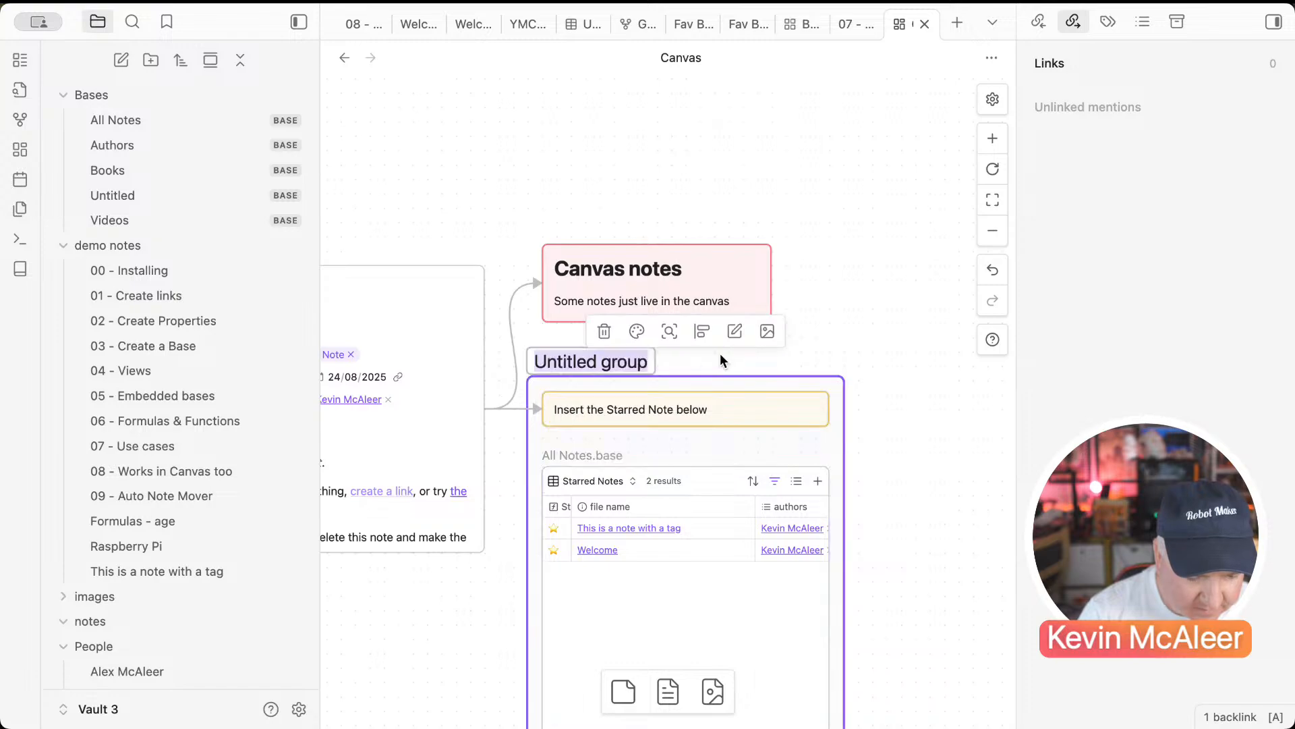
type("Starred Notes")
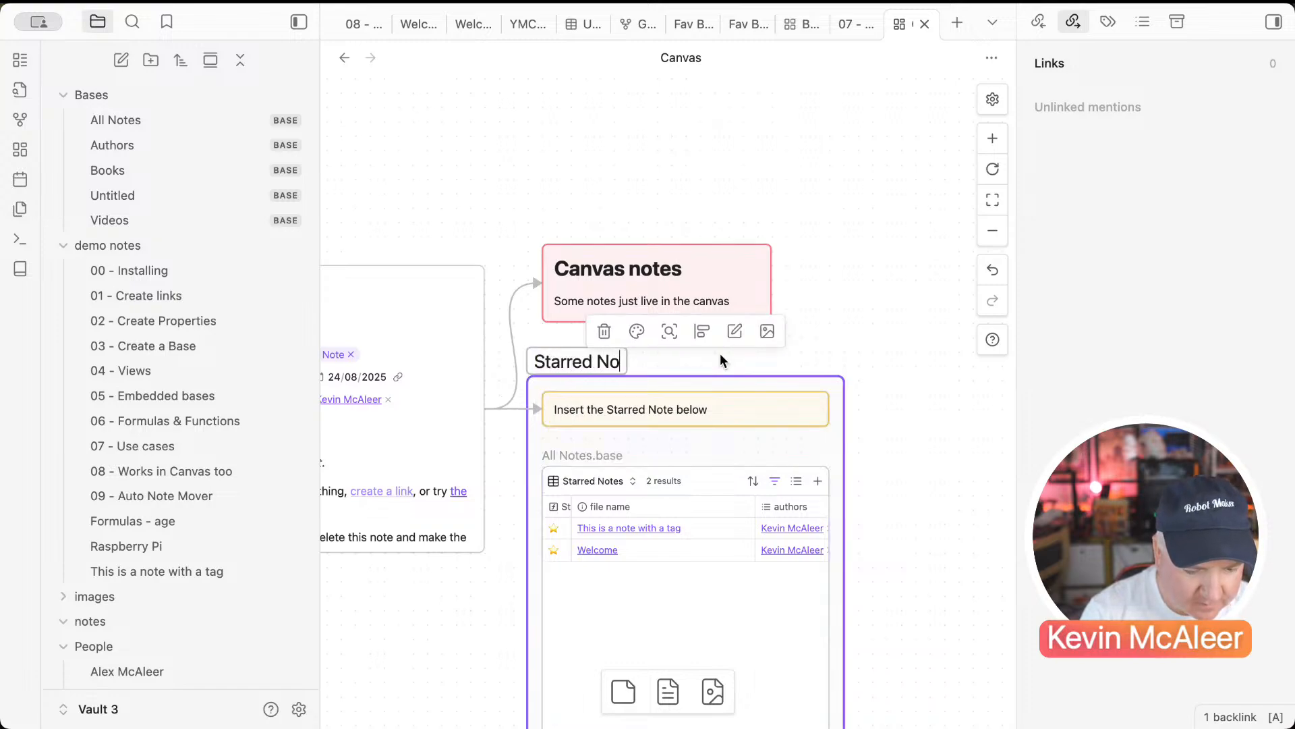
key("Return")
left_click(891, 357)
Step: Open the Raspberry Pi note to the right of the canvas and begin adding a property
scroll(892, 354, "down", 4)
scroll(892, 355, "left", 2)
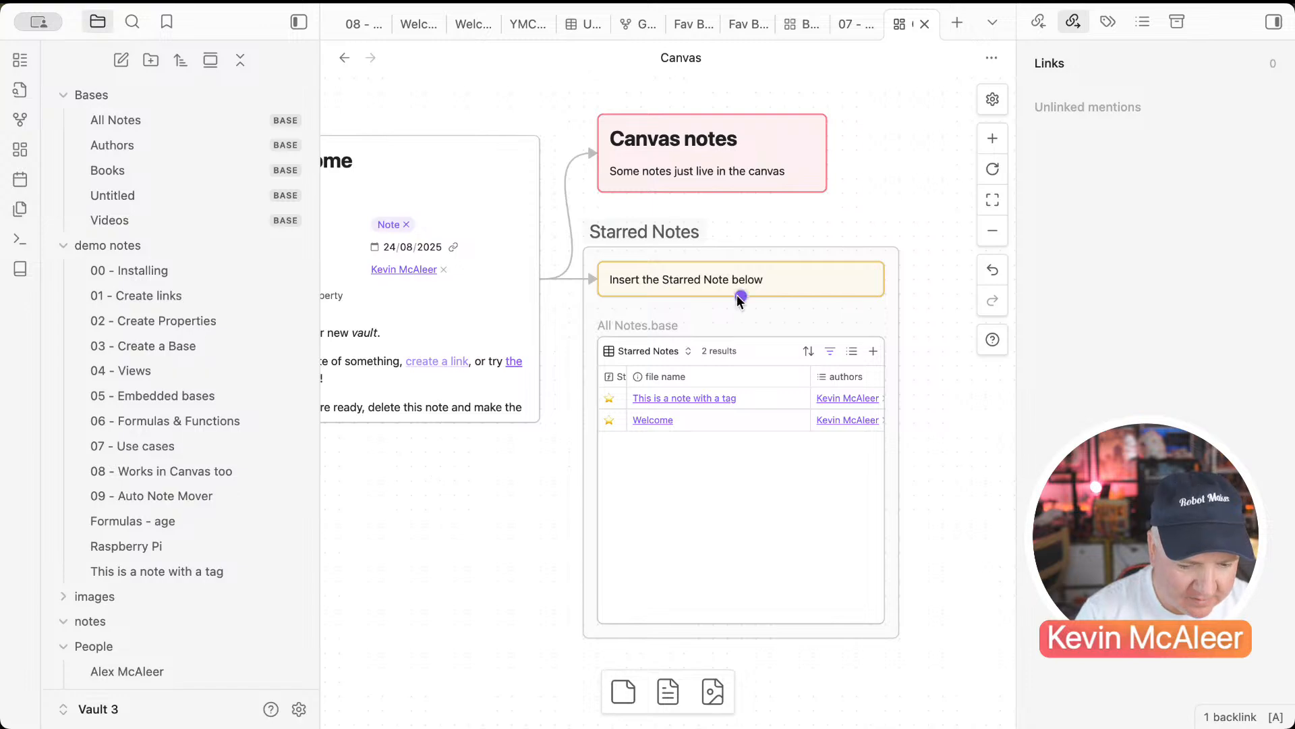
right_click(164, 552)
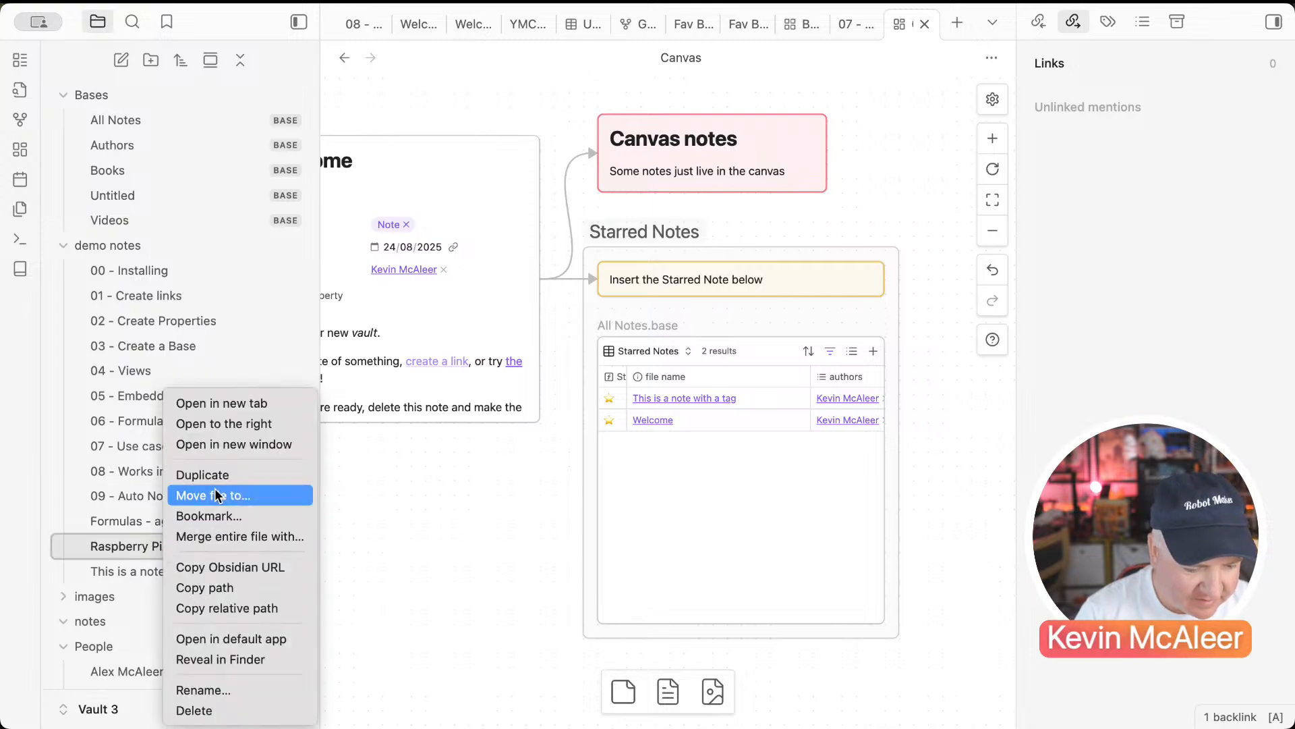
left_click(251, 425)
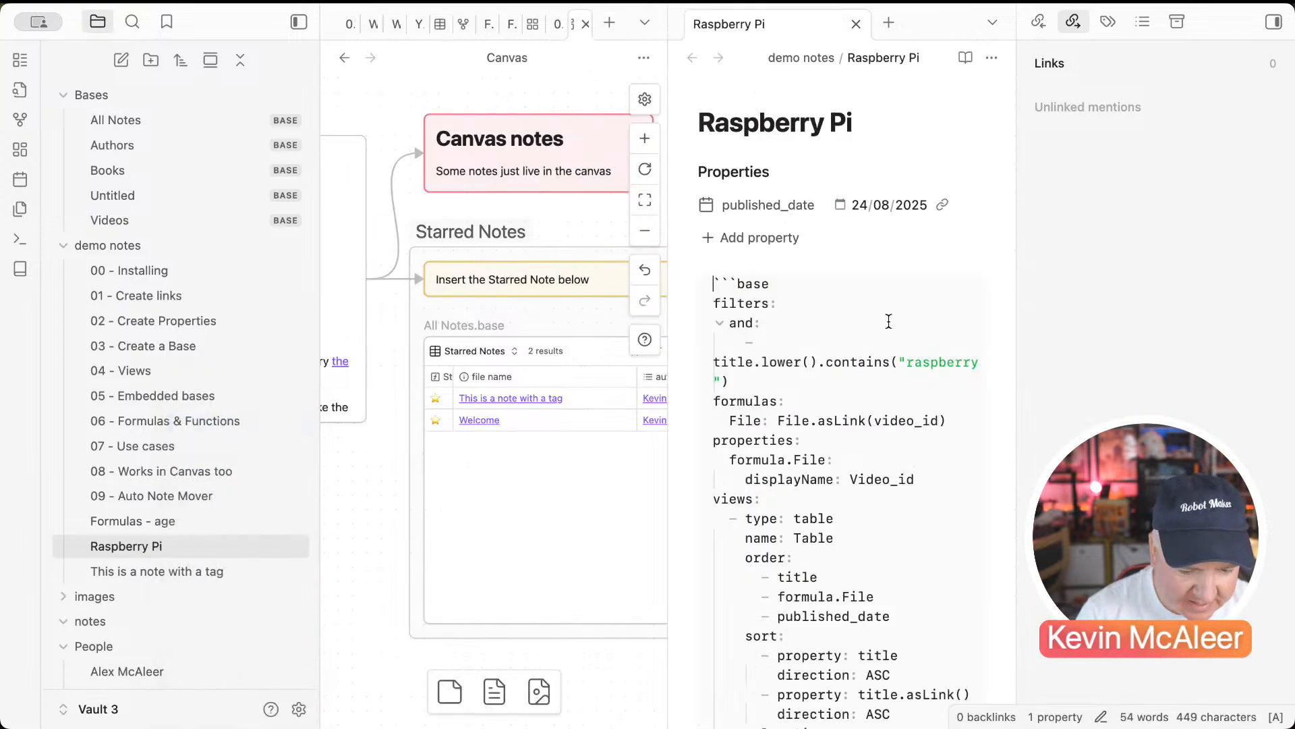
left_click(775, 238)
Step: Give Raspberry Pi a tags property containing the starred tag
type("t")
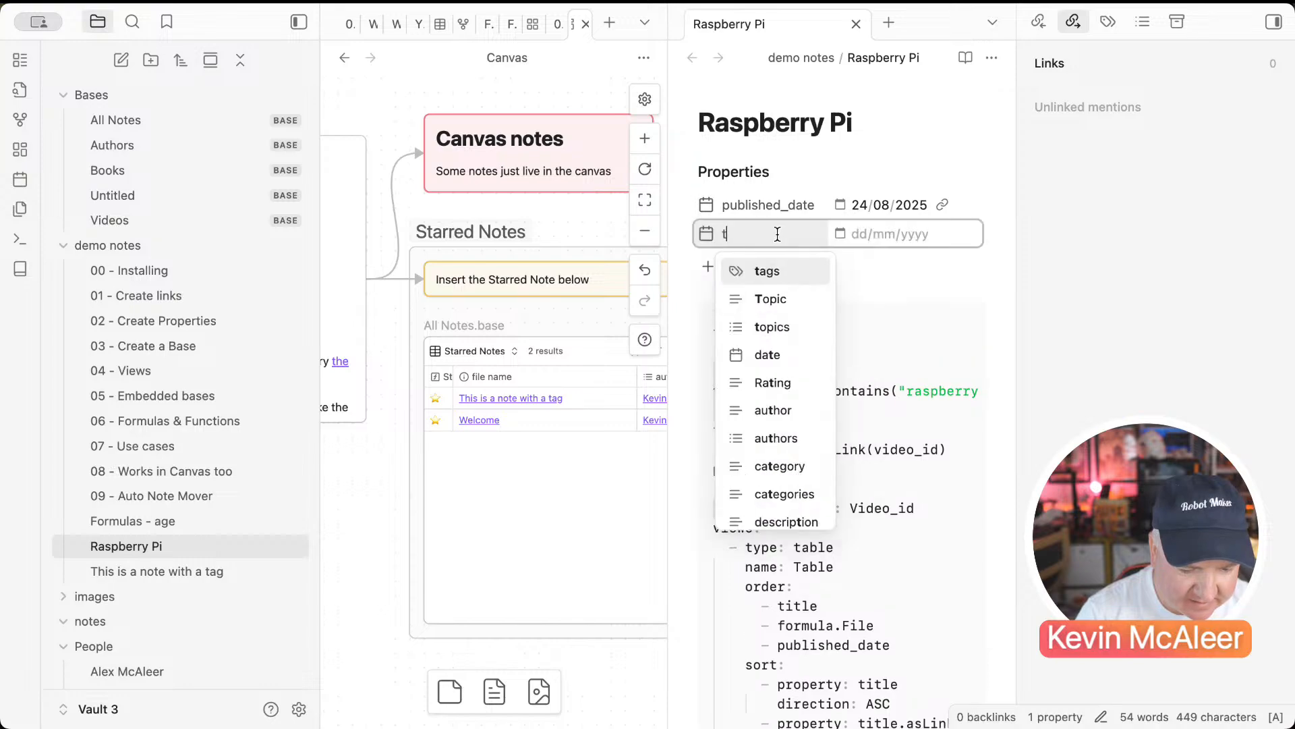
left_click(767, 272)
scroll(876, 453, "down", 5)
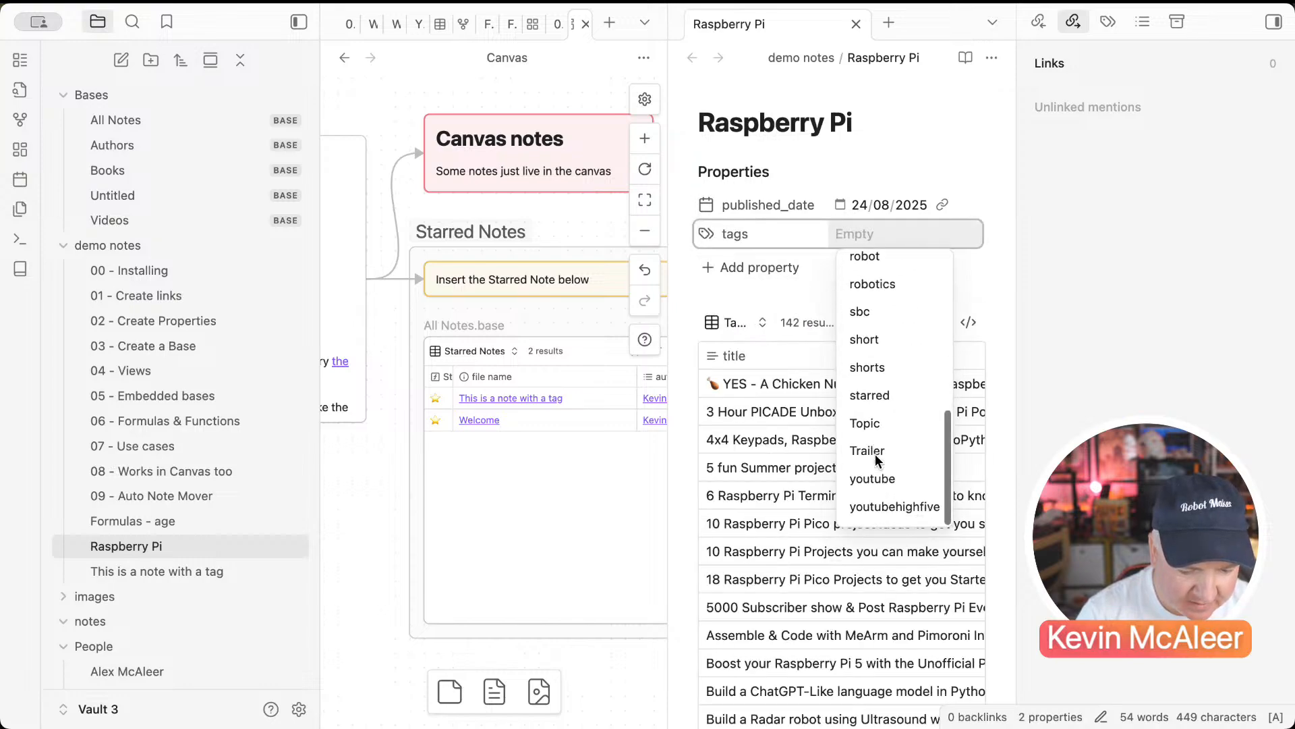
left_click(870, 395)
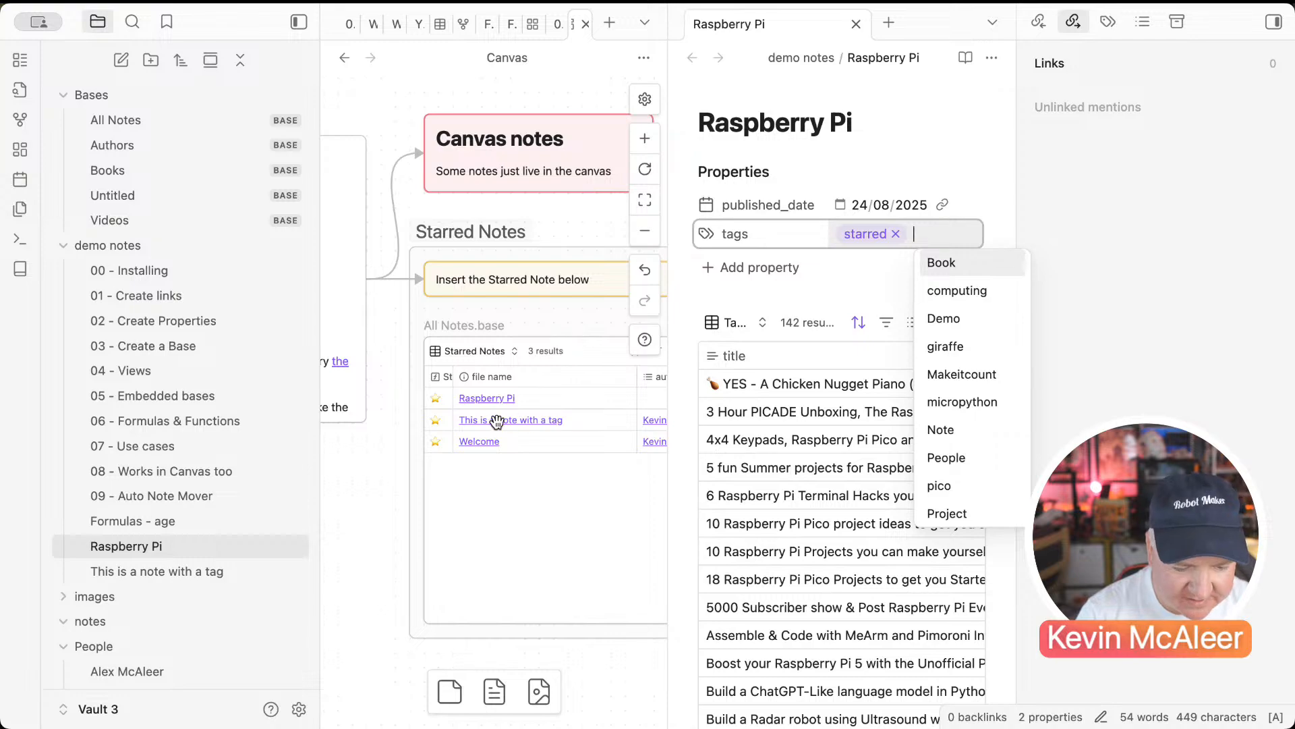
left_click(898, 235)
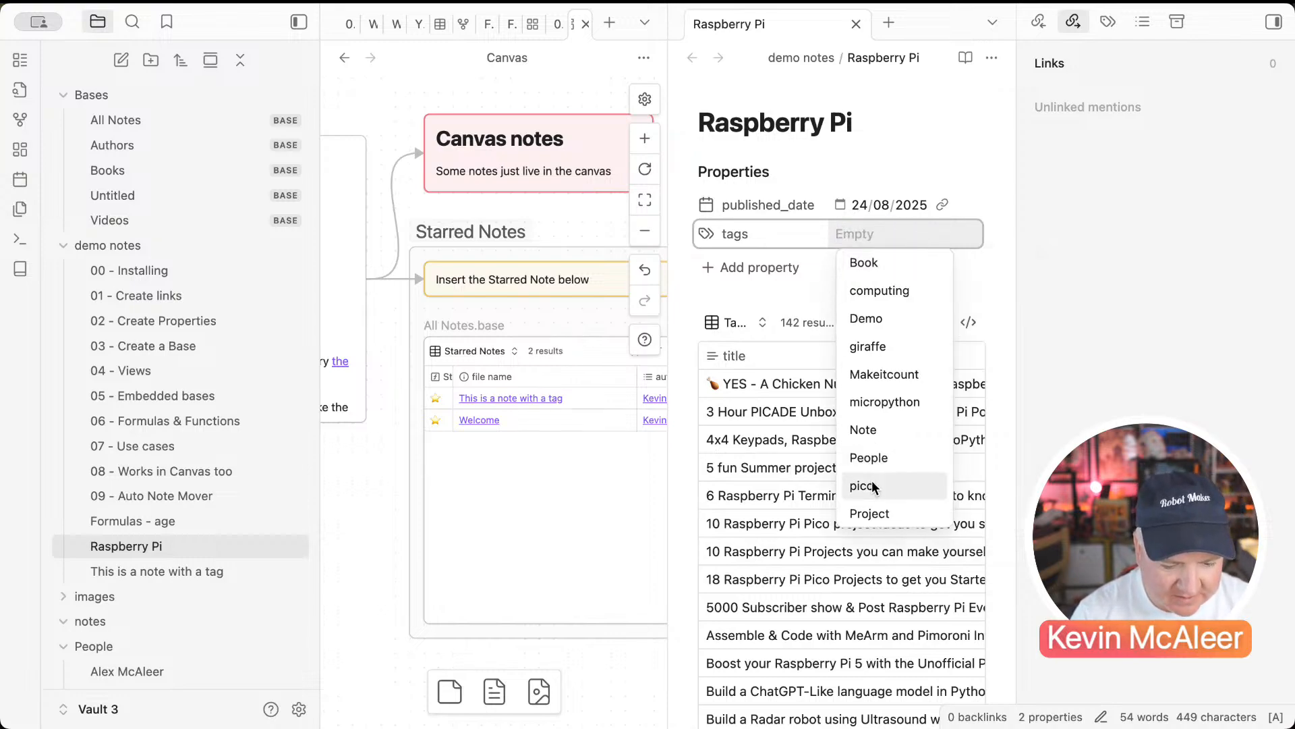
scroll(872, 481, "down", 5)
left_click(869, 401)
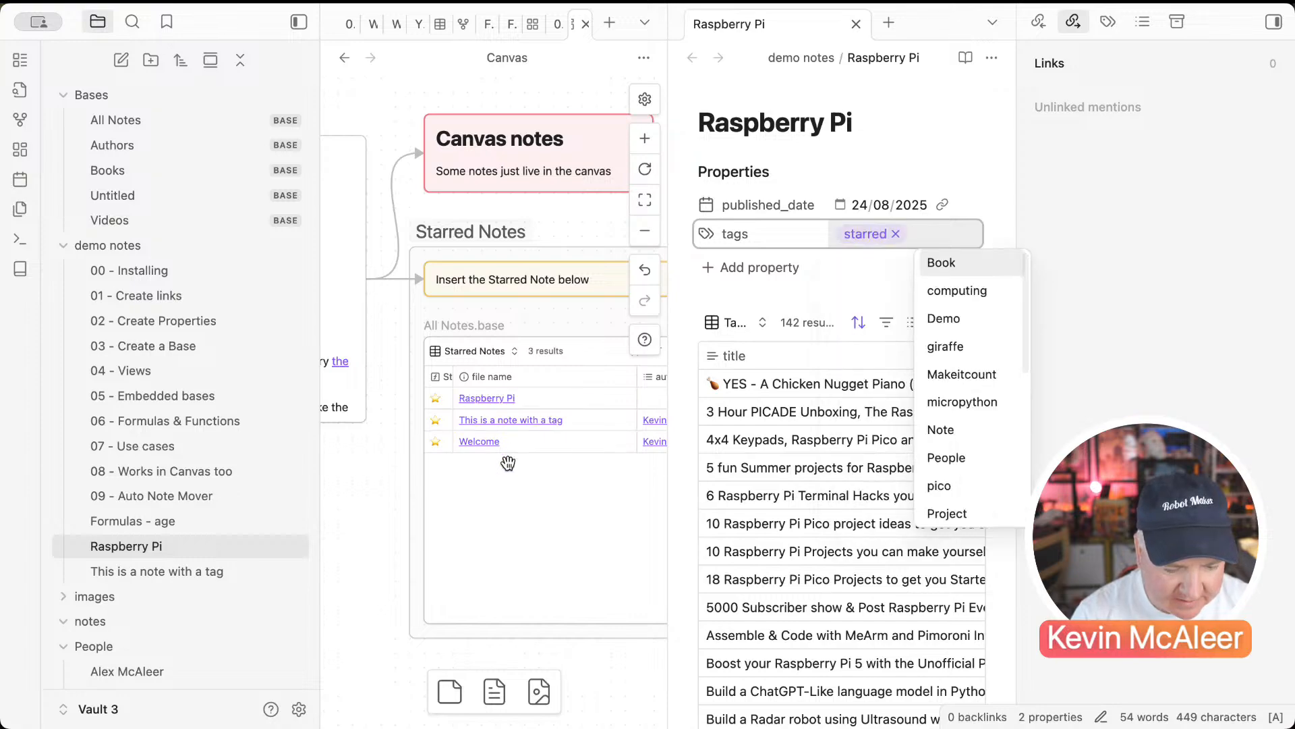
left_click(514, 483)
Step: Close the Raspberry Pi pane, leaving the canvas base showing 3 starred results
left_click(379, 511)
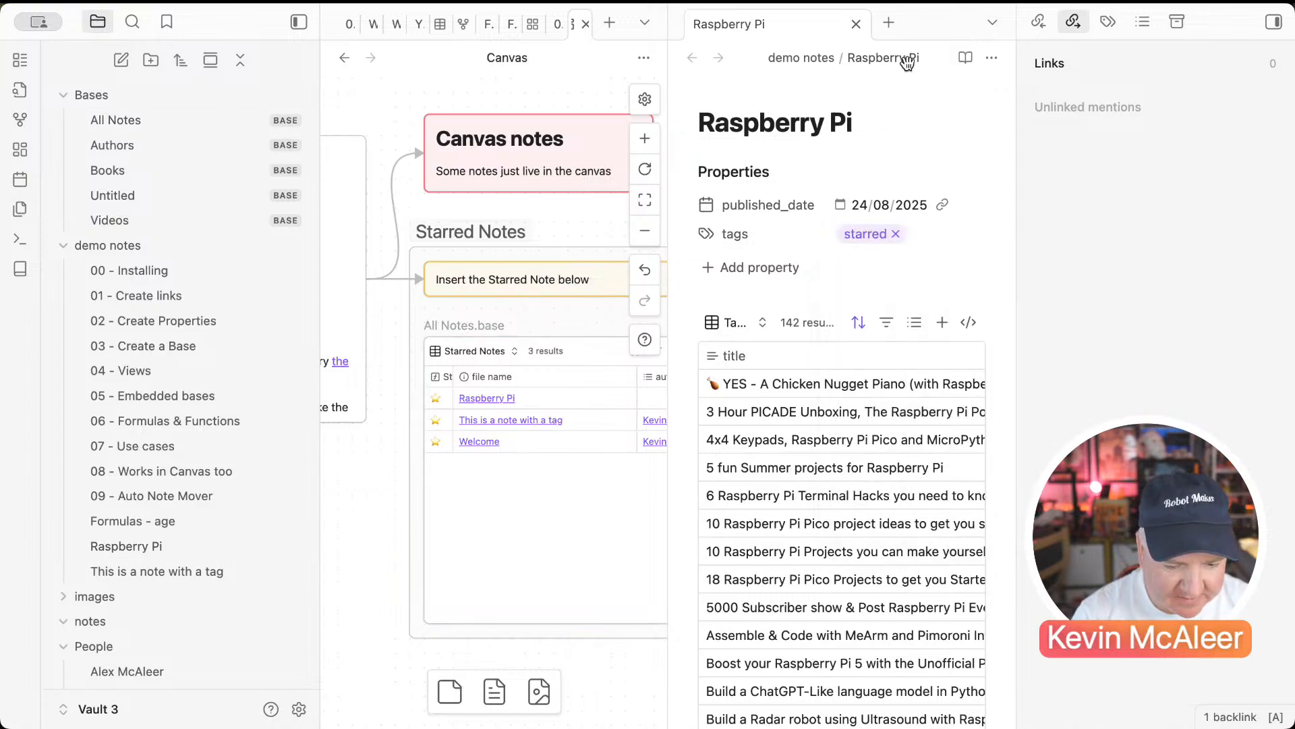
left_click(856, 24)
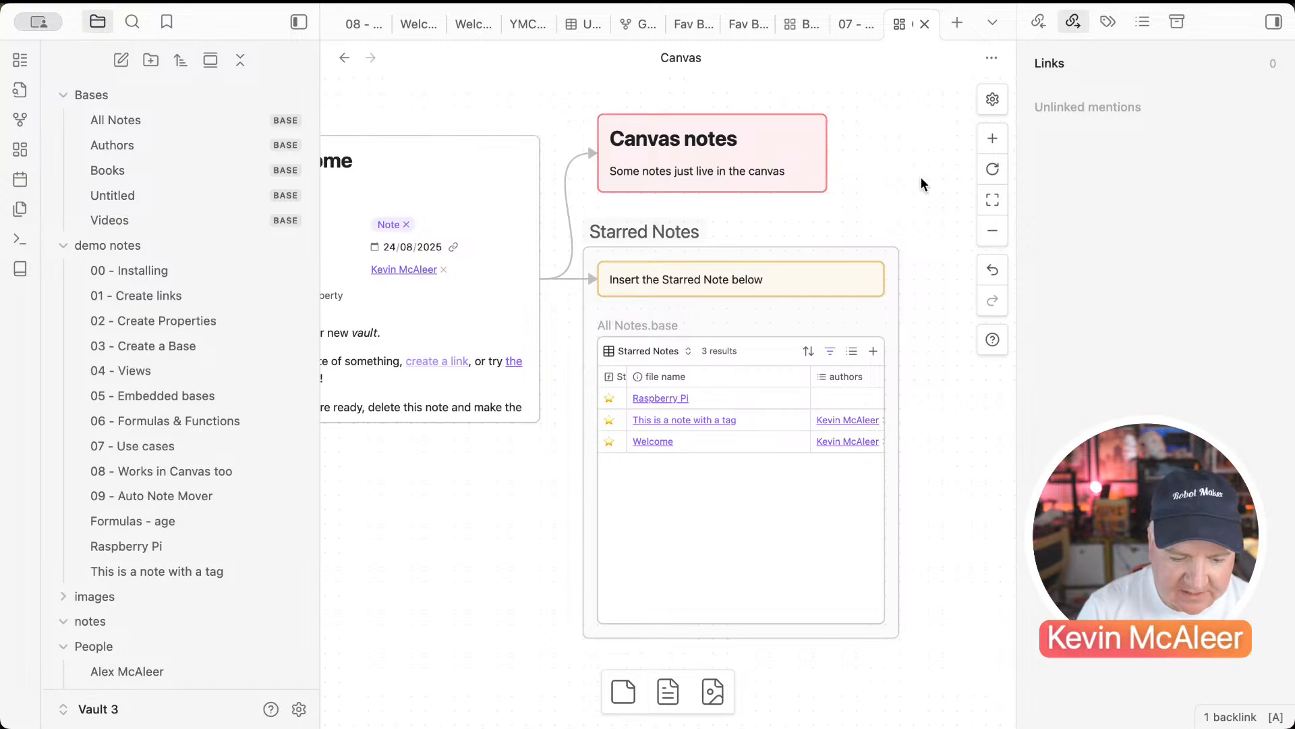
scroll(921, 178, "left", 1)
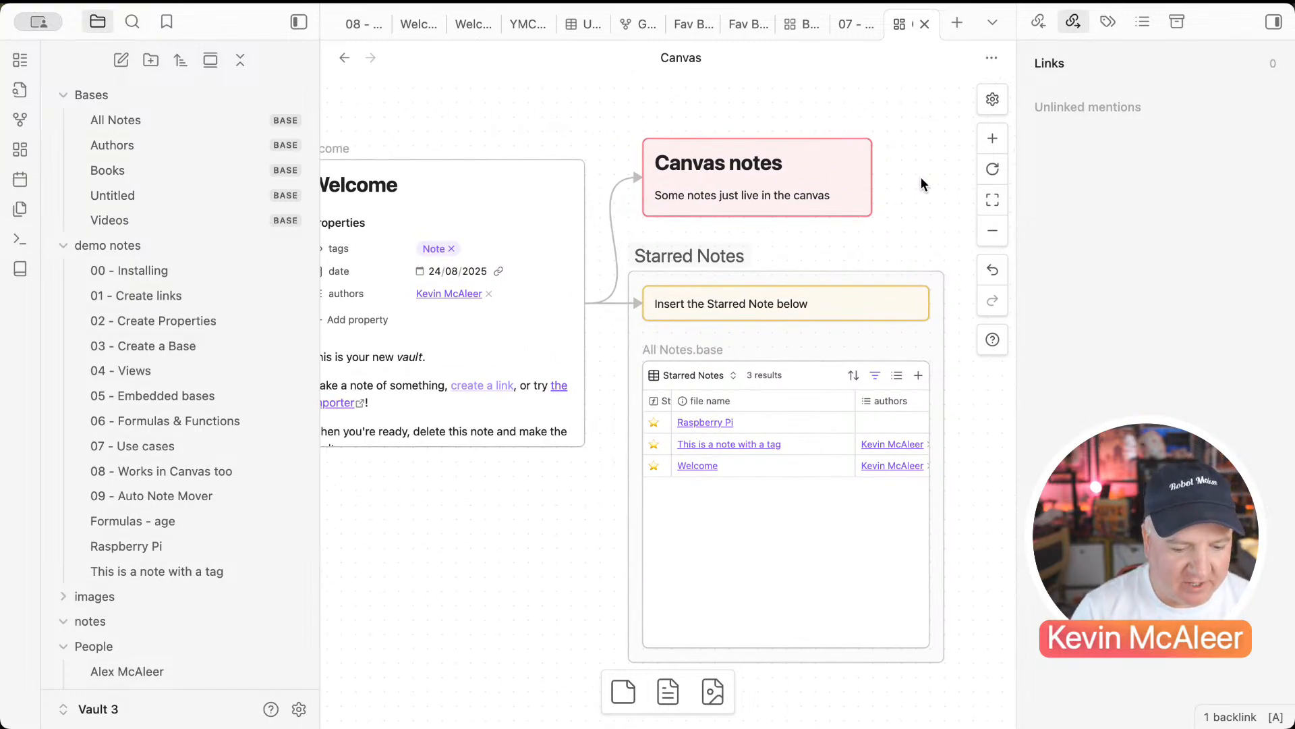
scroll(893, 139, "down", 2)
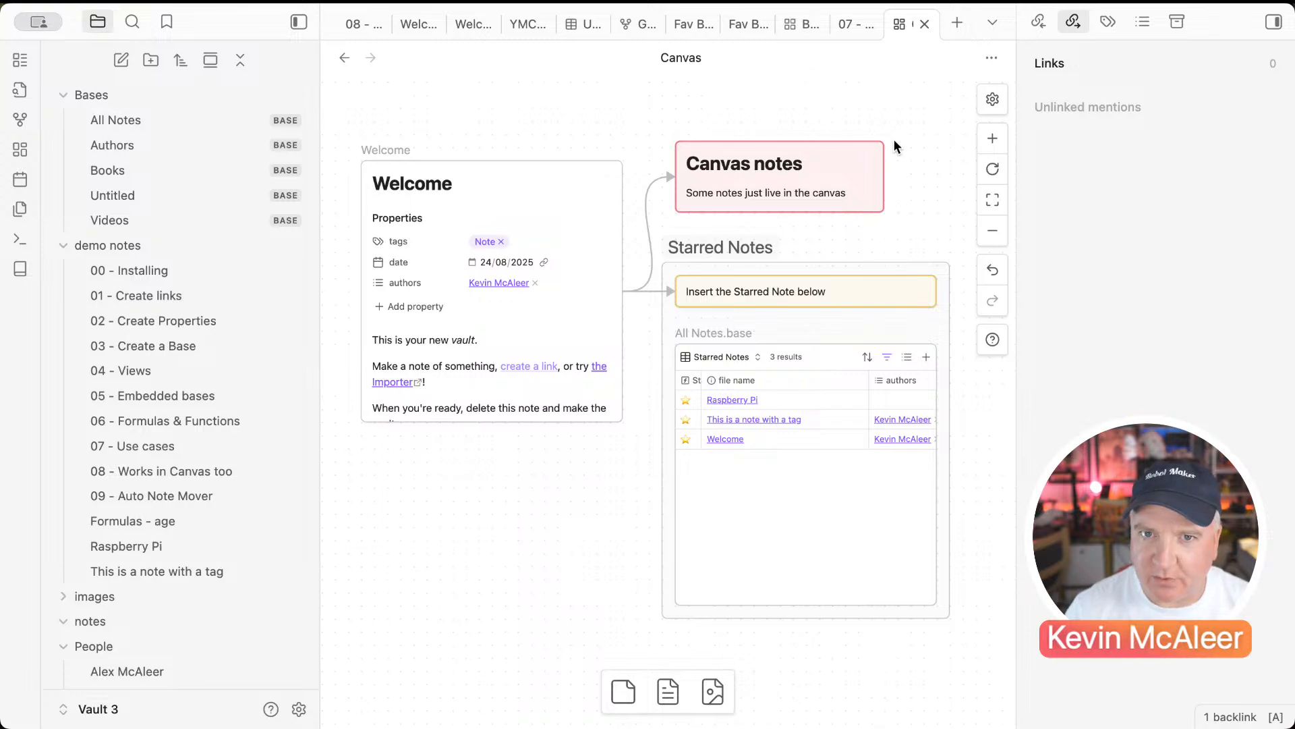
Step: Switch to the PKM vault and show its graph view
left_click(112, 709)
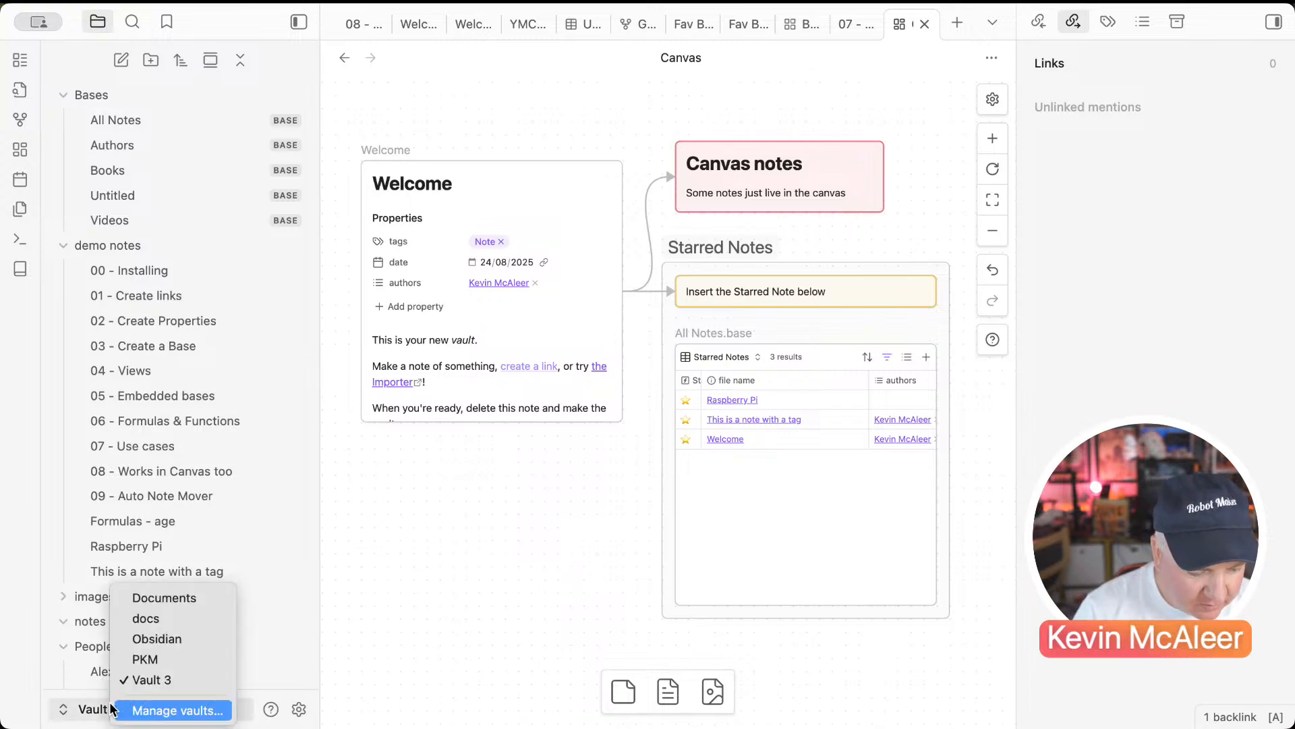
left_click(153, 654)
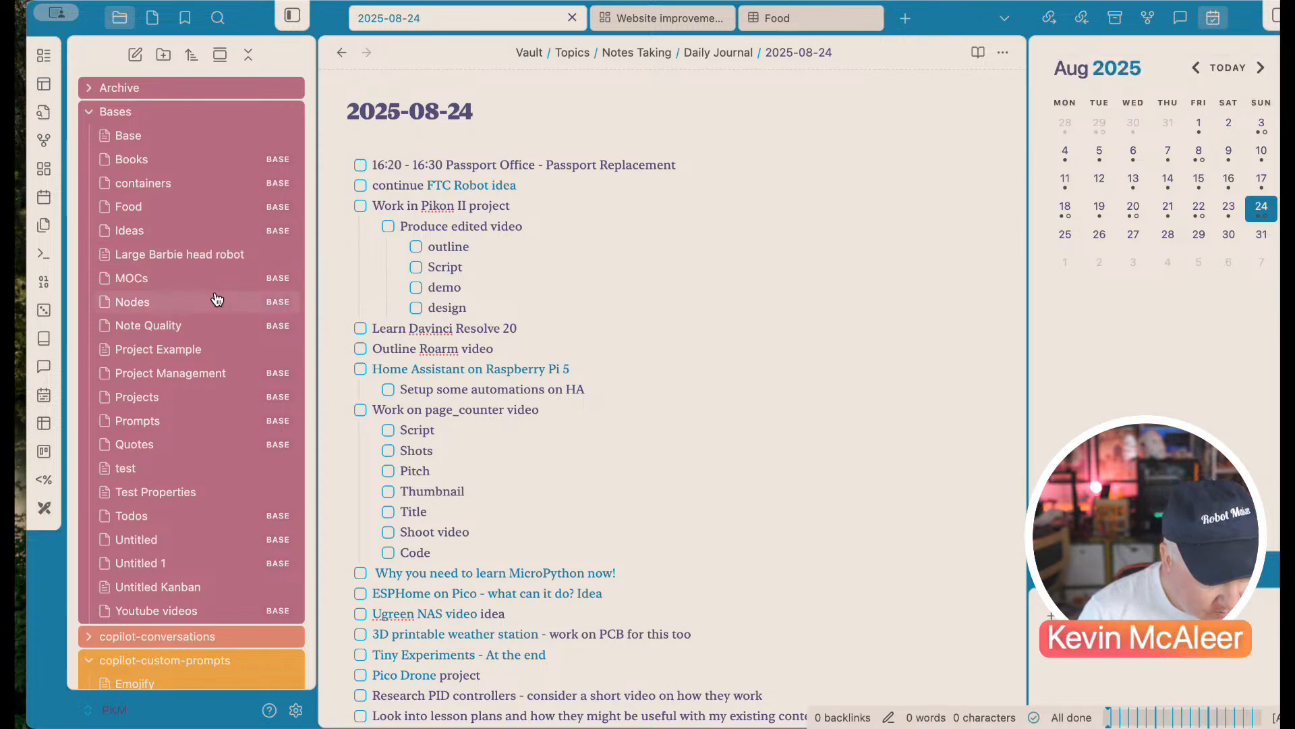
left_click(44, 153)
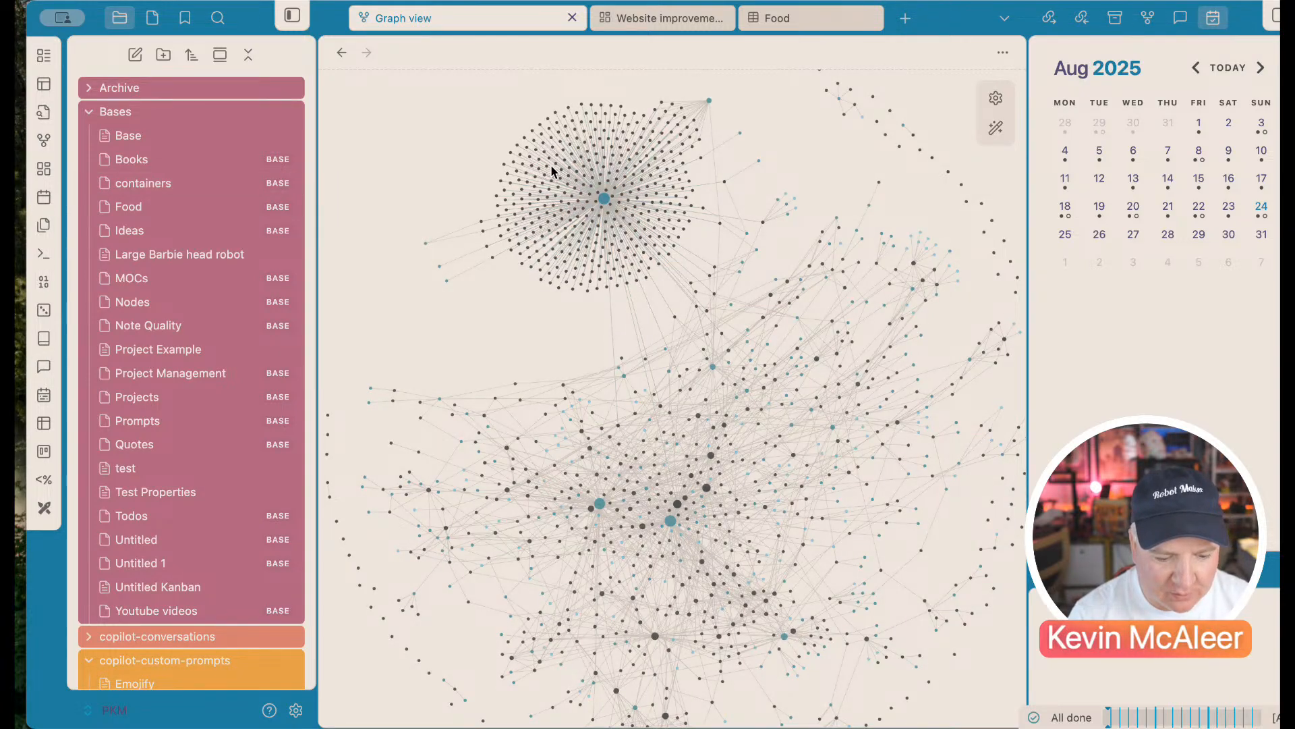
left_click(605, 205)
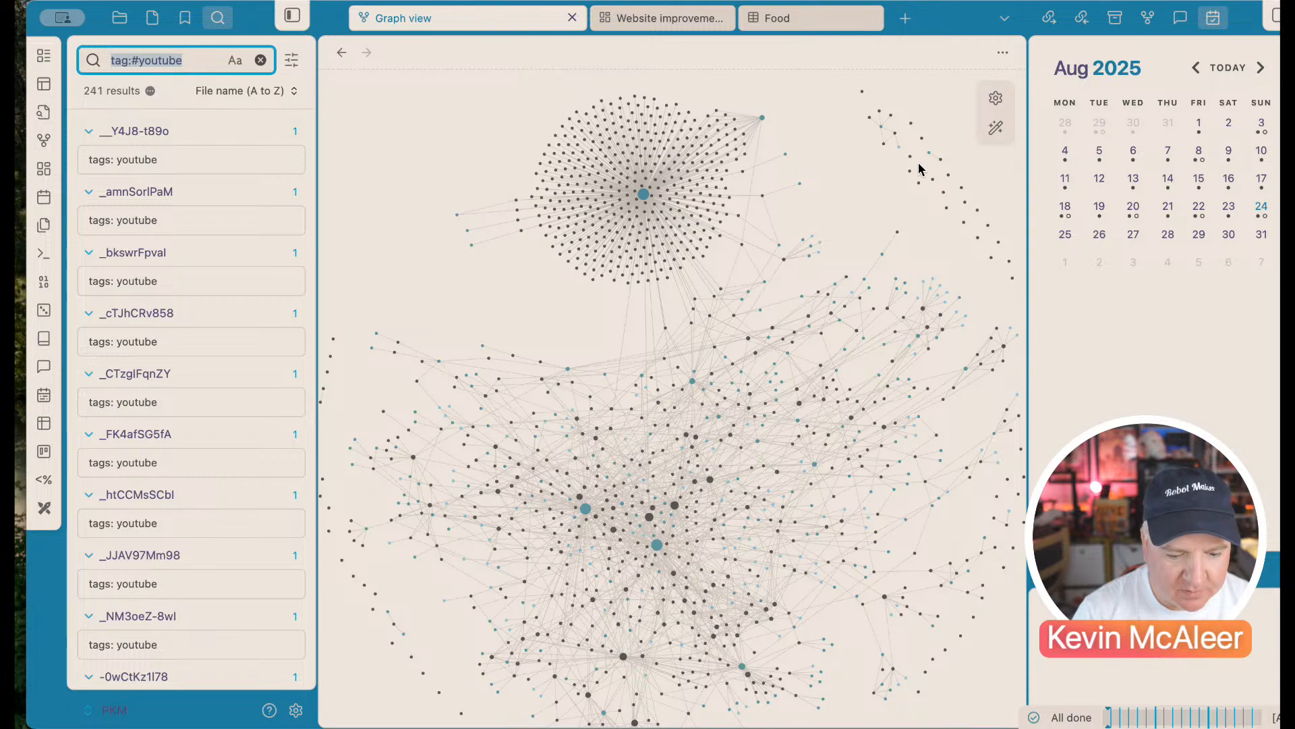
left_click(995, 99)
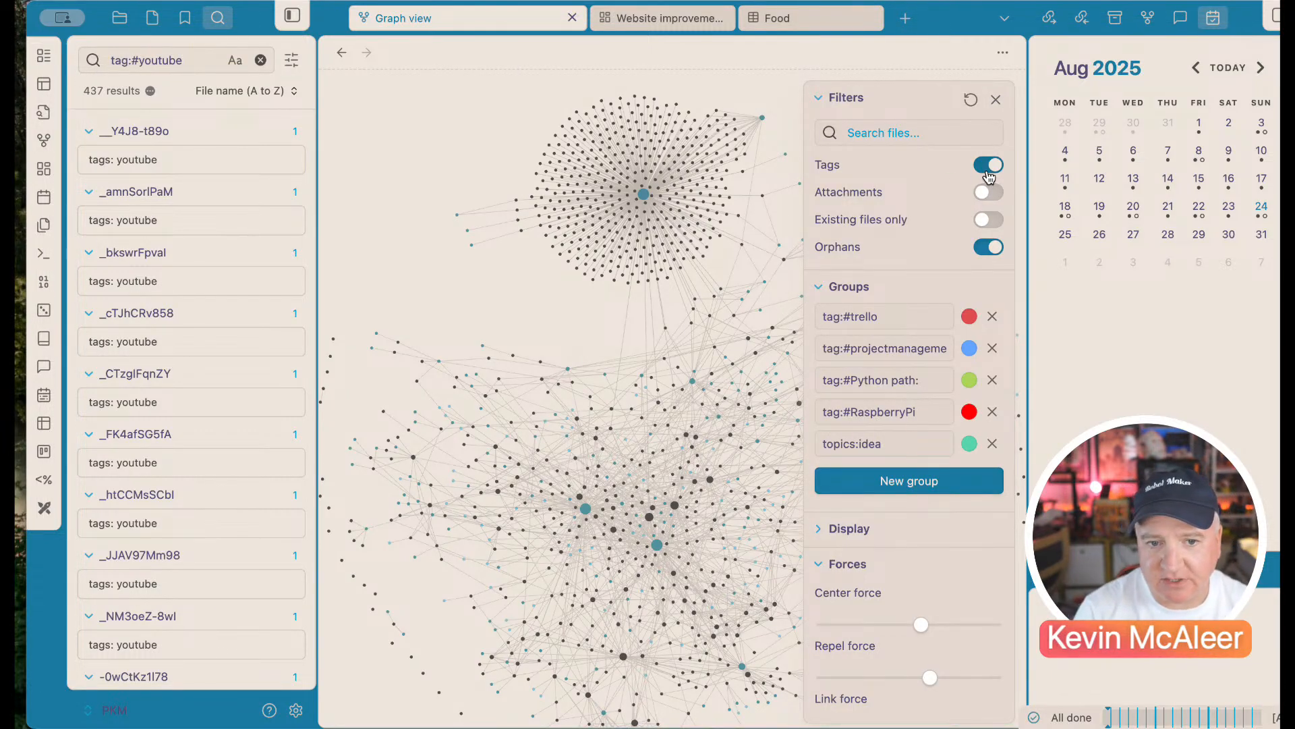
left_click(989, 166)
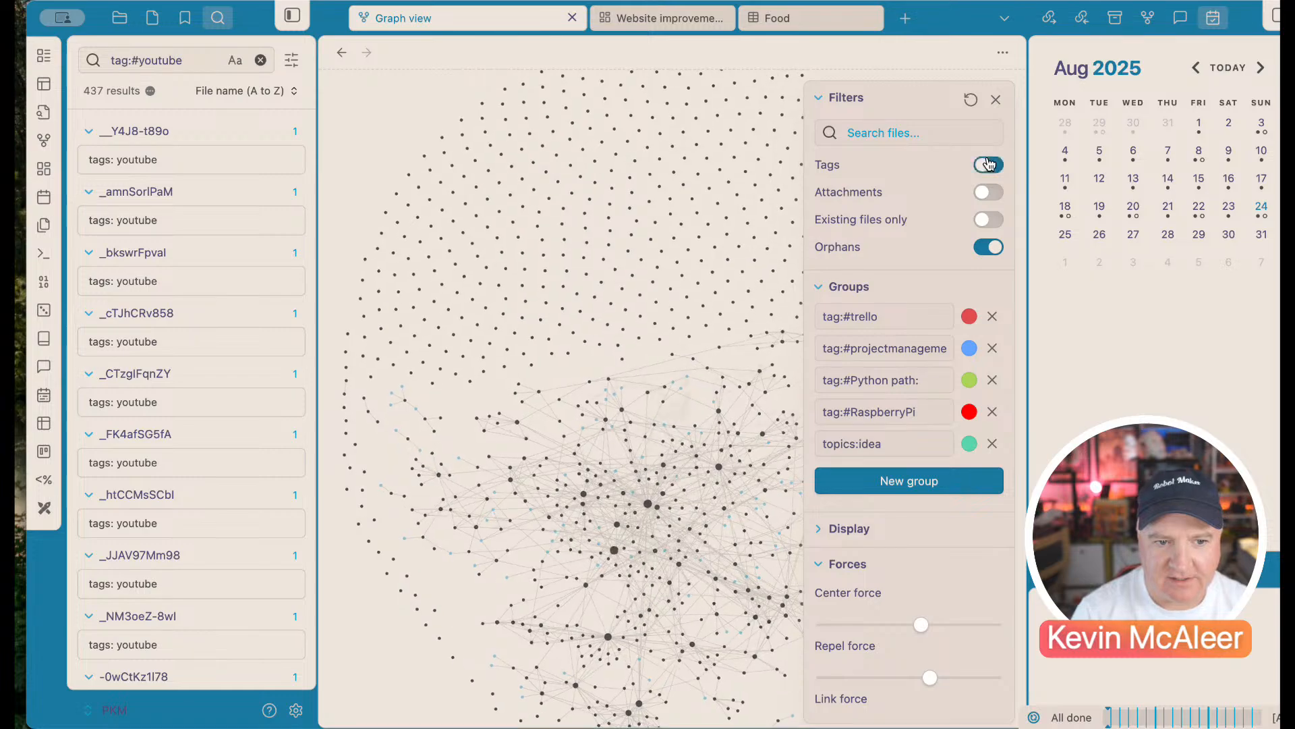
left_click(989, 164)
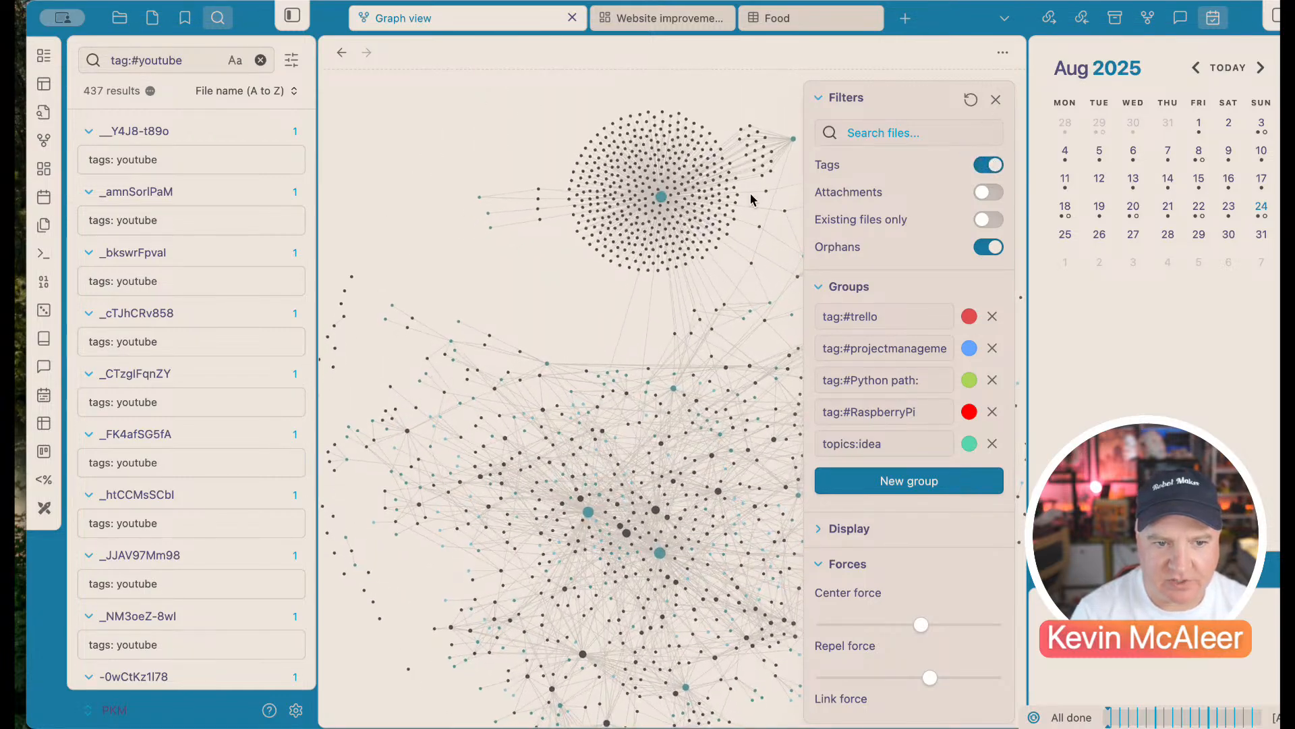
left_click(996, 100)
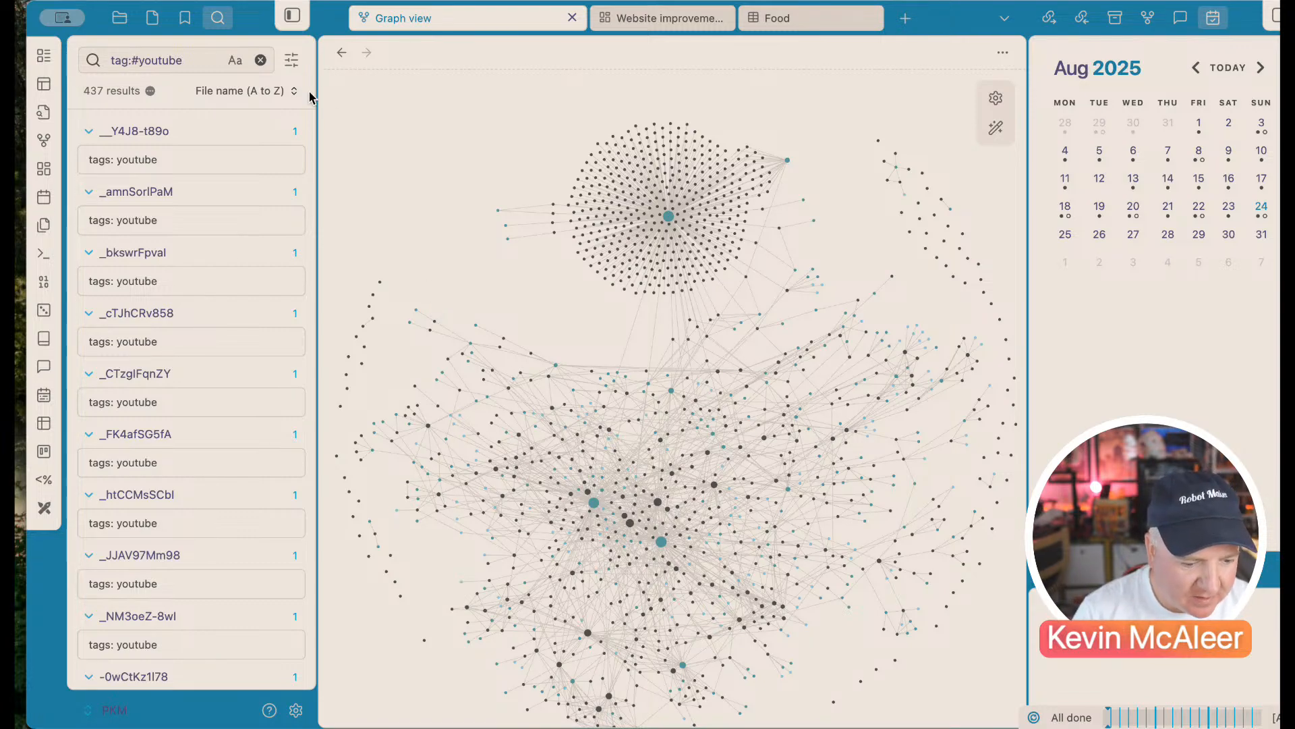
left_click(120, 19)
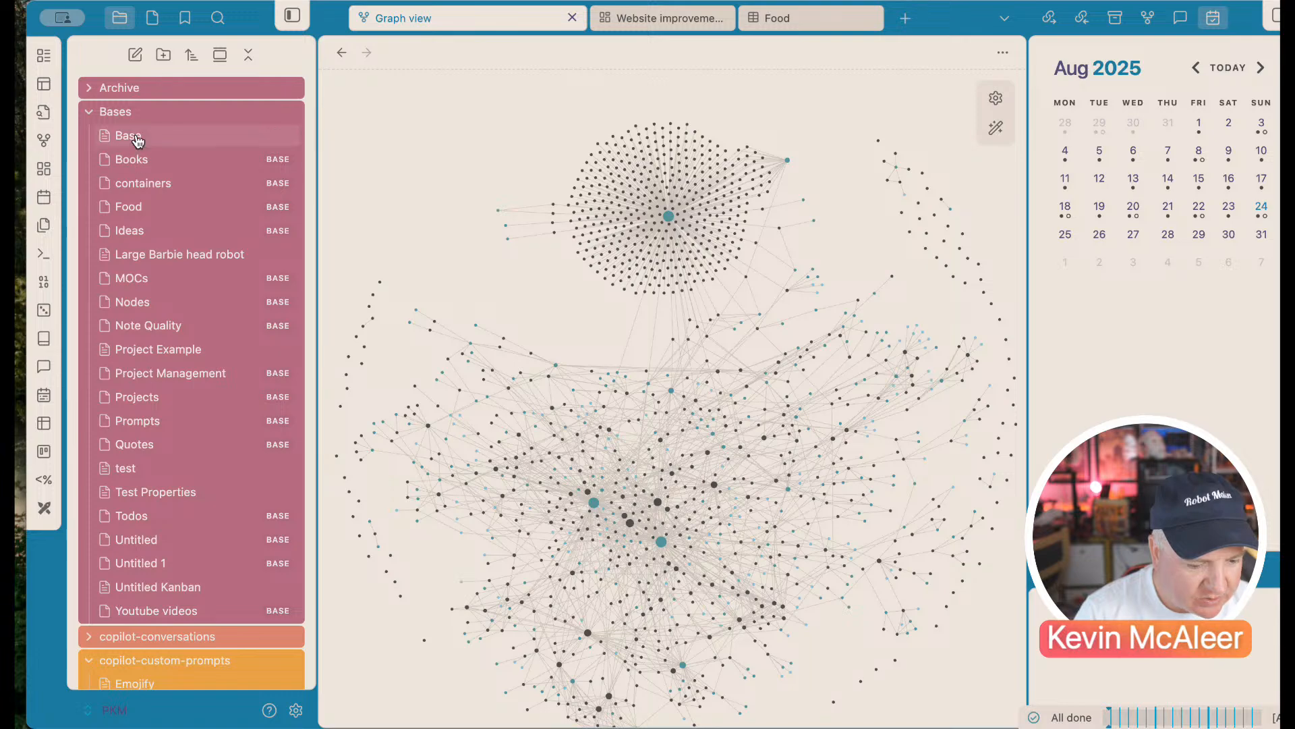
Step: Create a new note titled 'Continue Drone Project' in the Ideas base
left_click(156, 232)
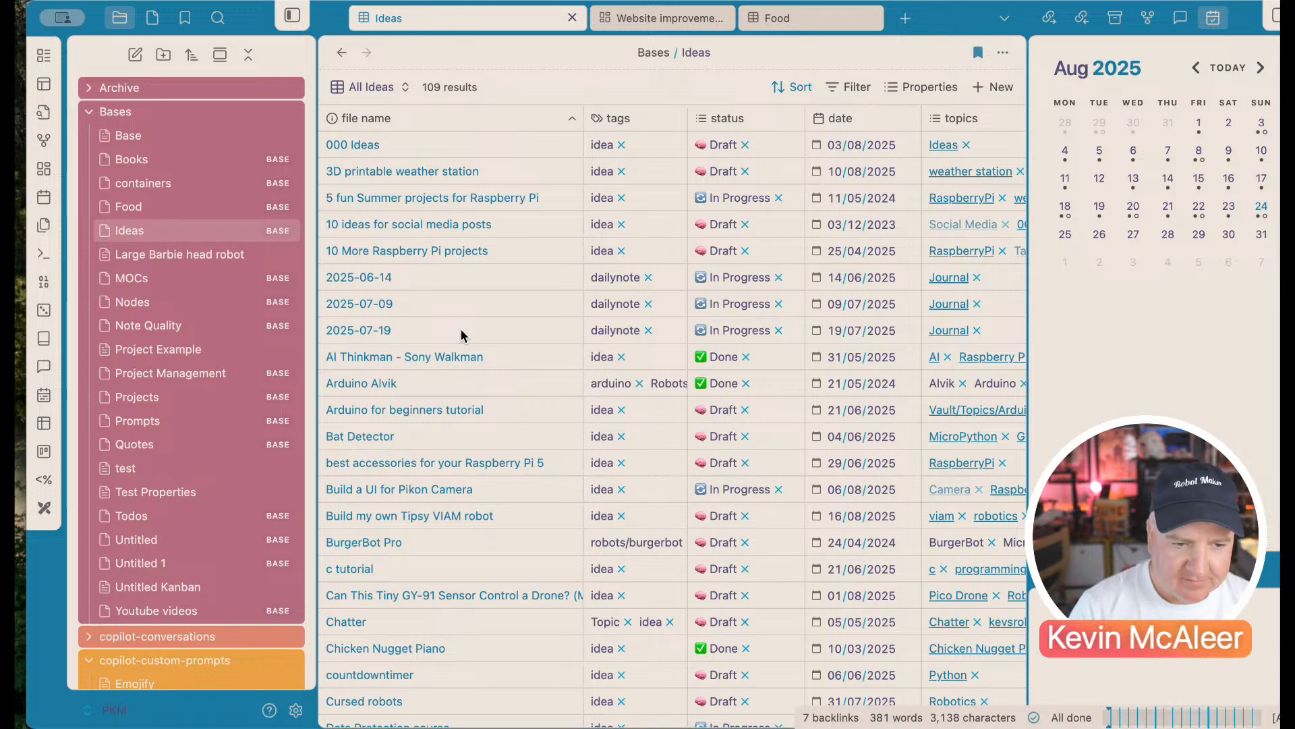
left_click(1006, 89)
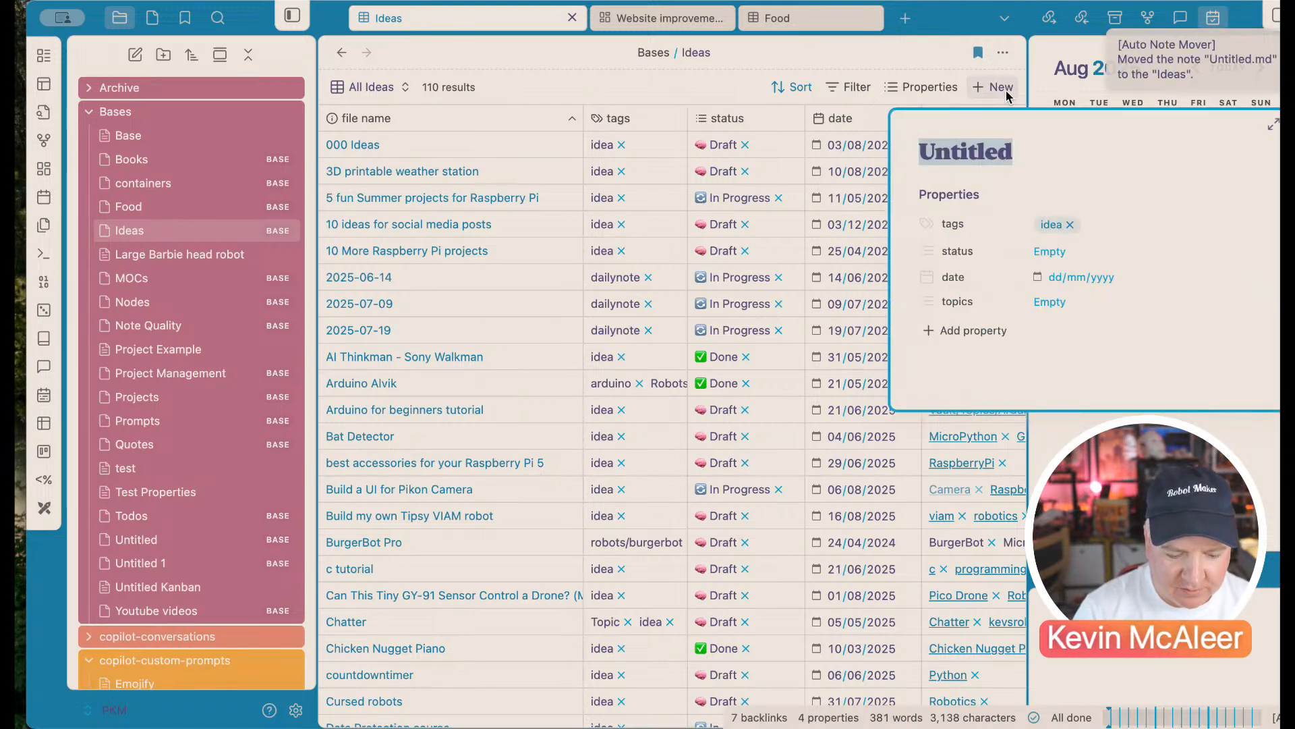
type("C")
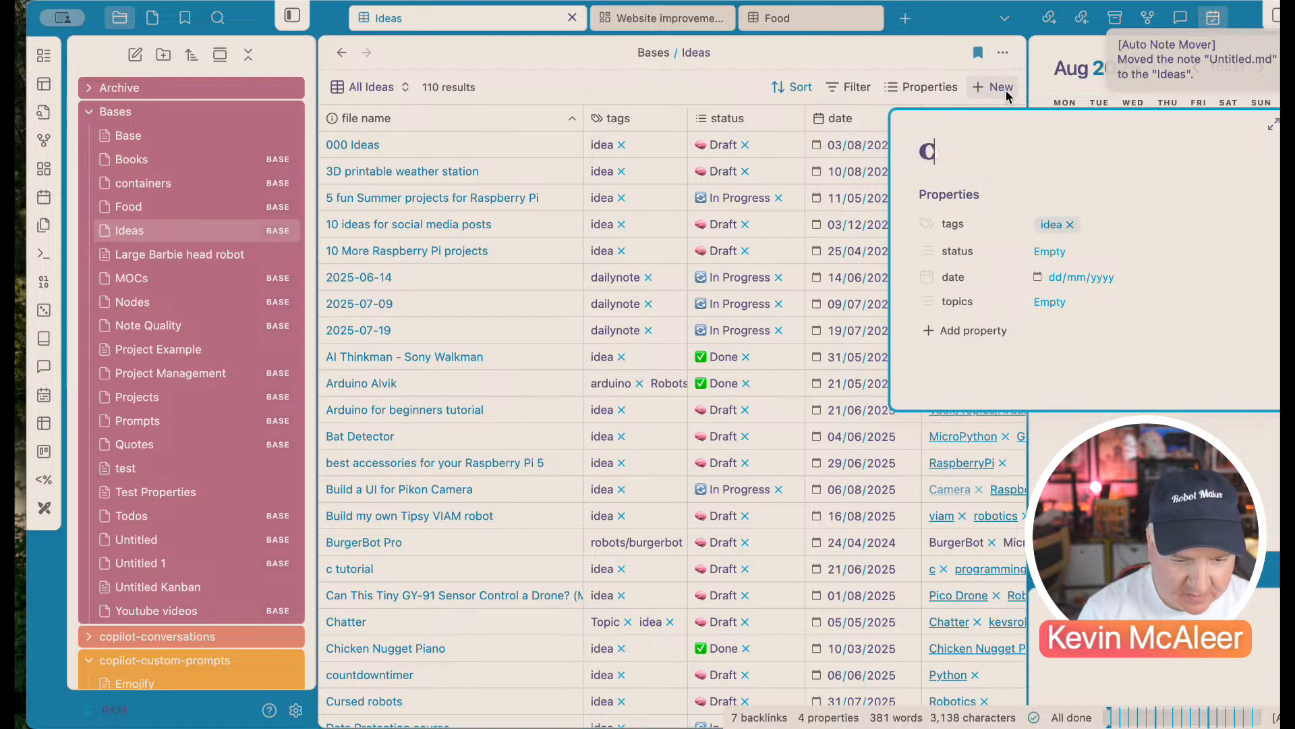
type("ontinue Drone Projec")
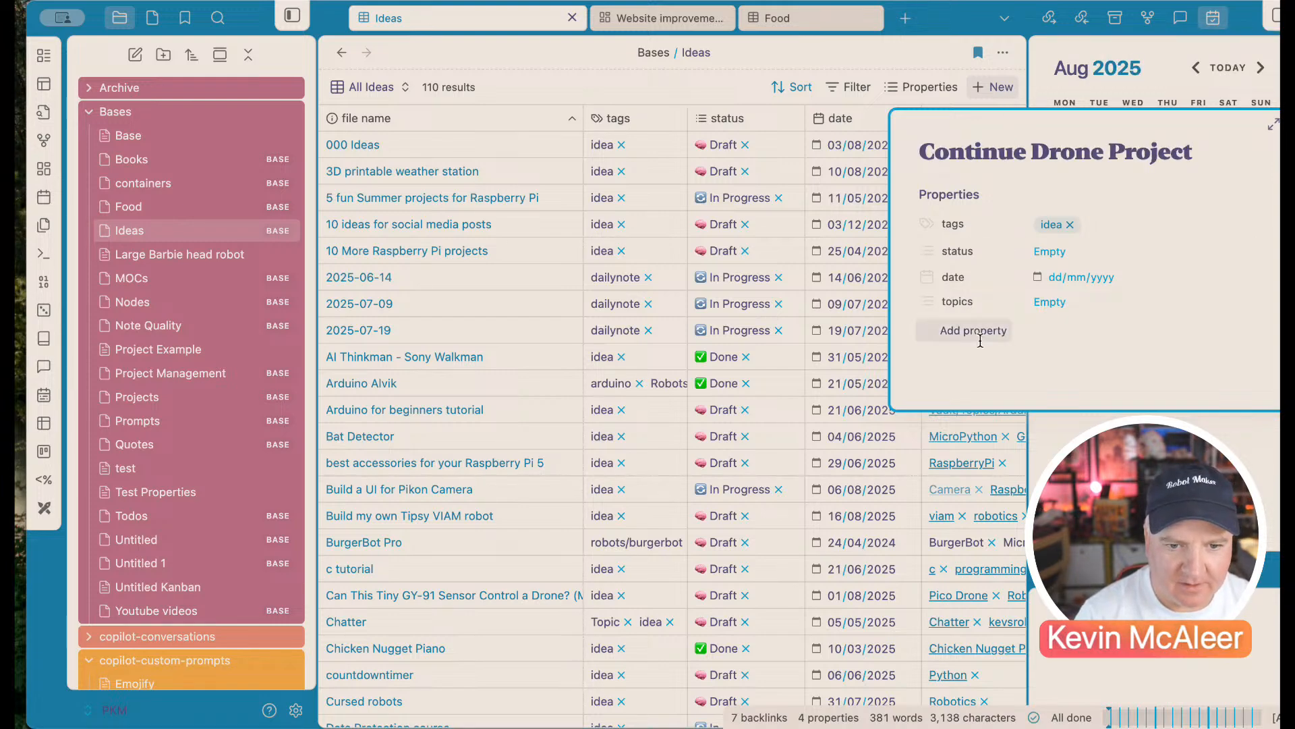
type("t")
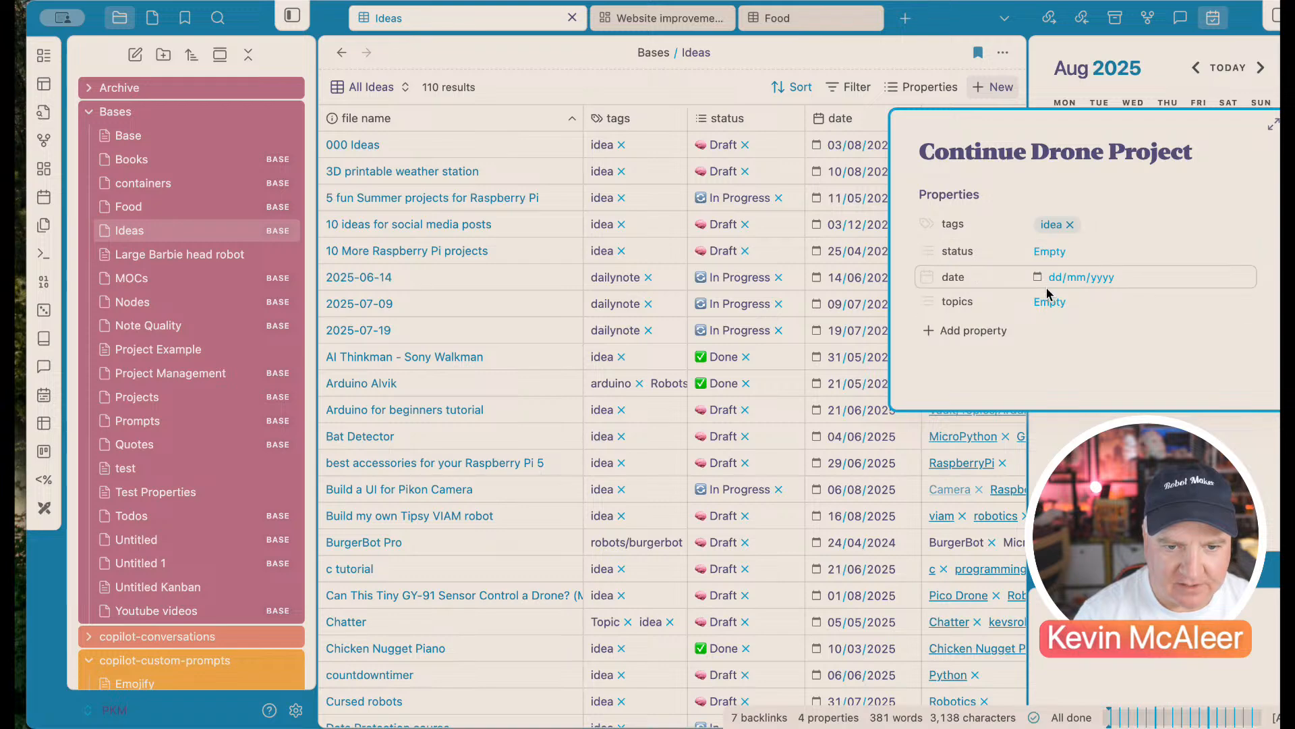
Step: Add Pico Drone and Drone as the note's topics
left_click(1050, 301)
type("Dron")
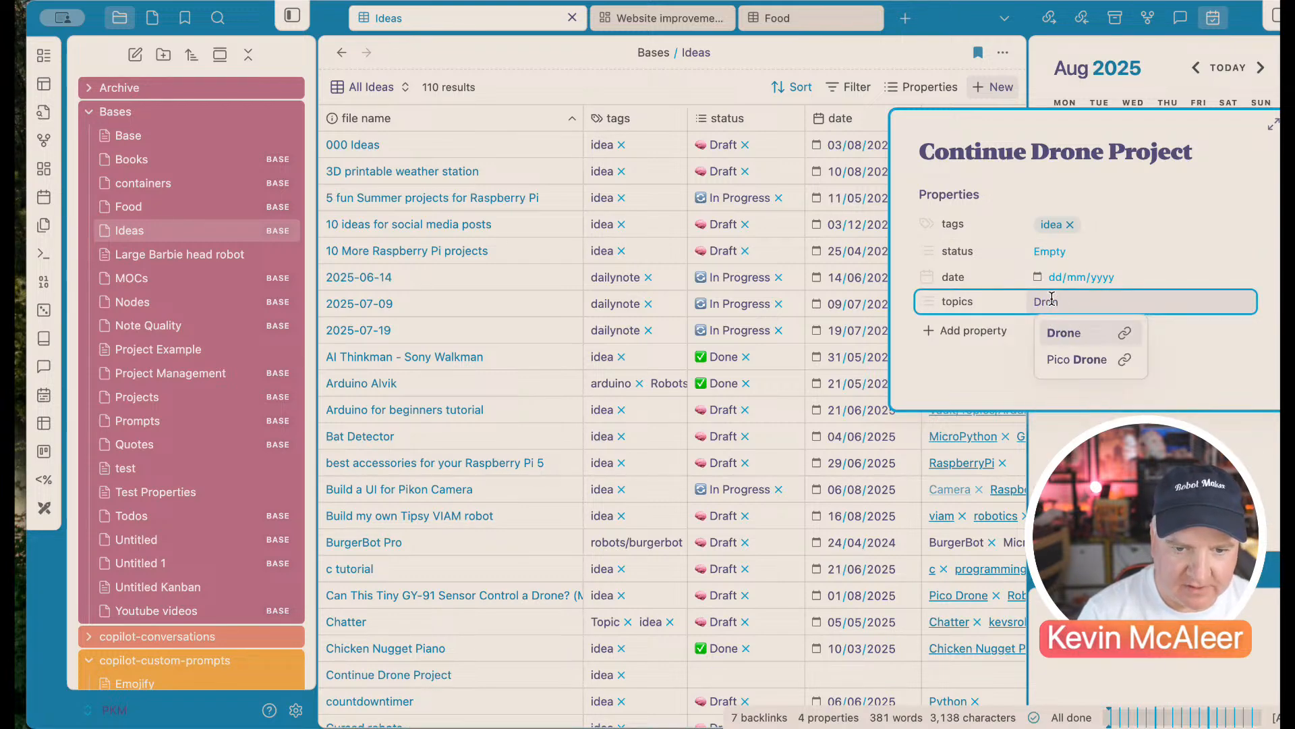
key("Down")
key("Return")
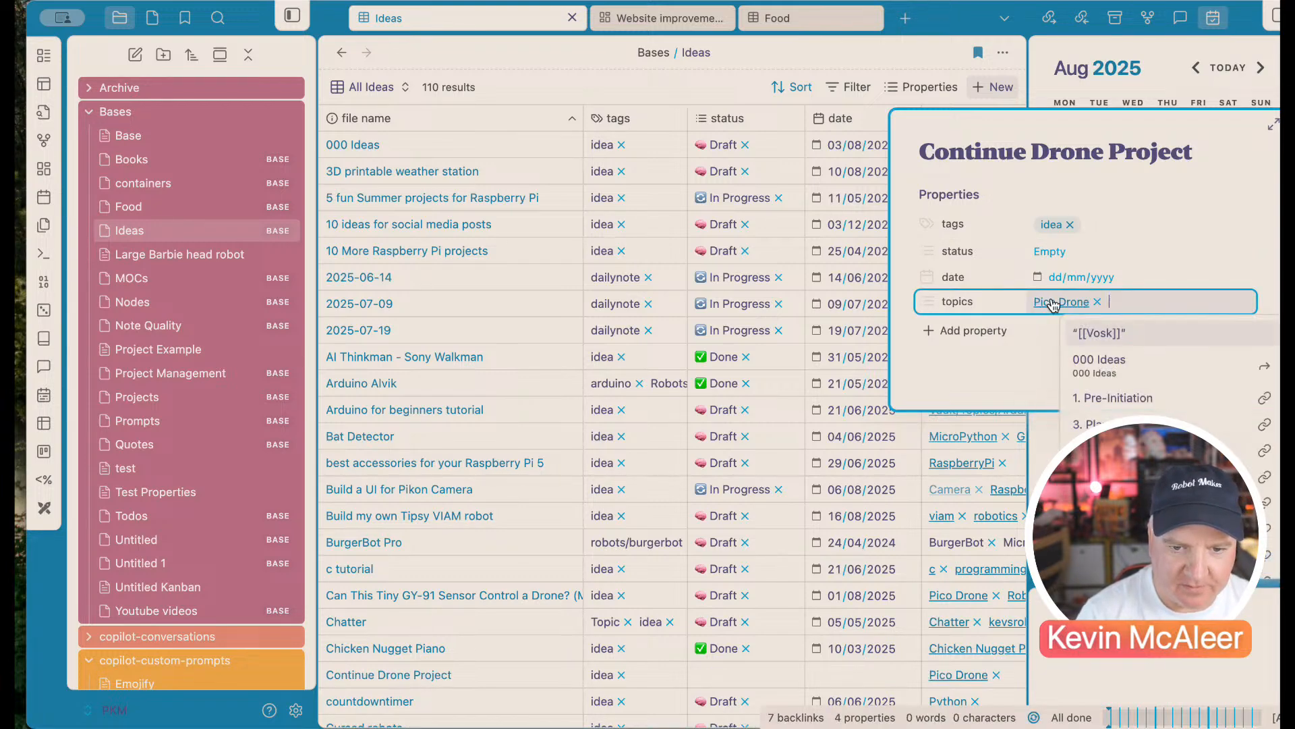
type("[[Dp")
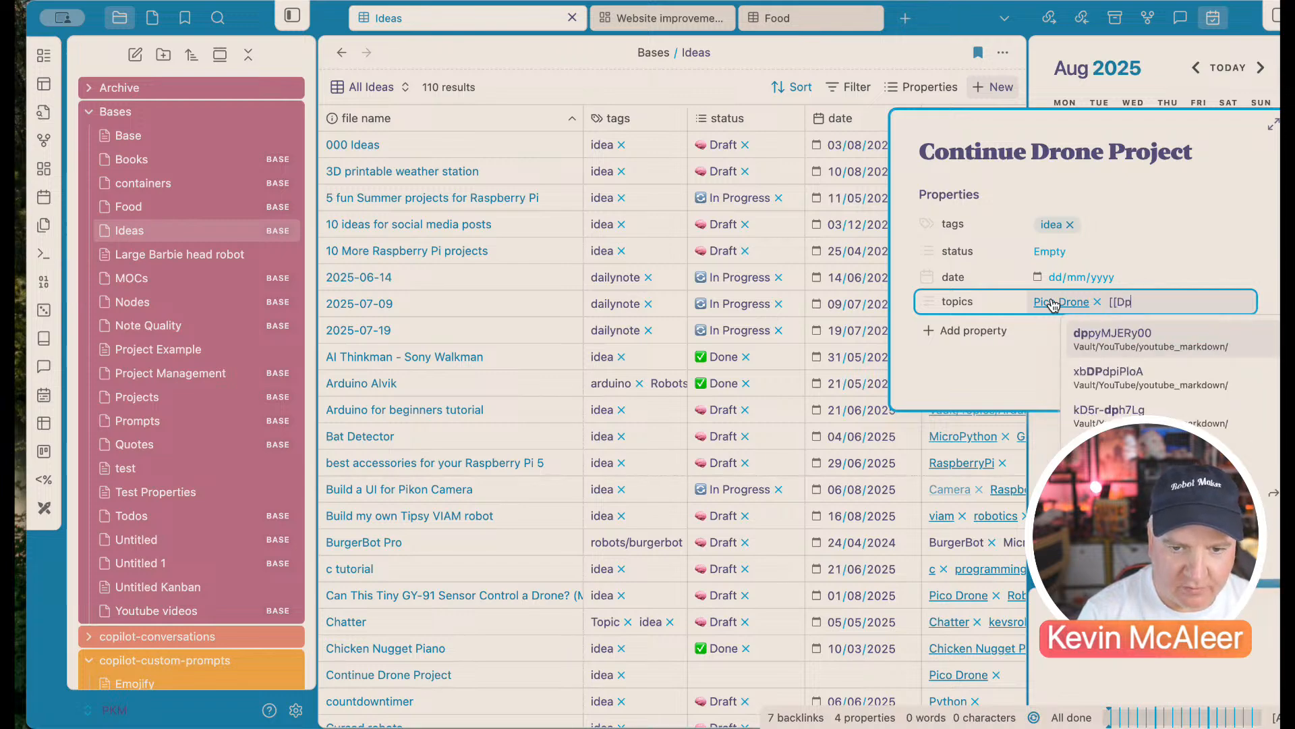
key("BackSpace")
type("ron")
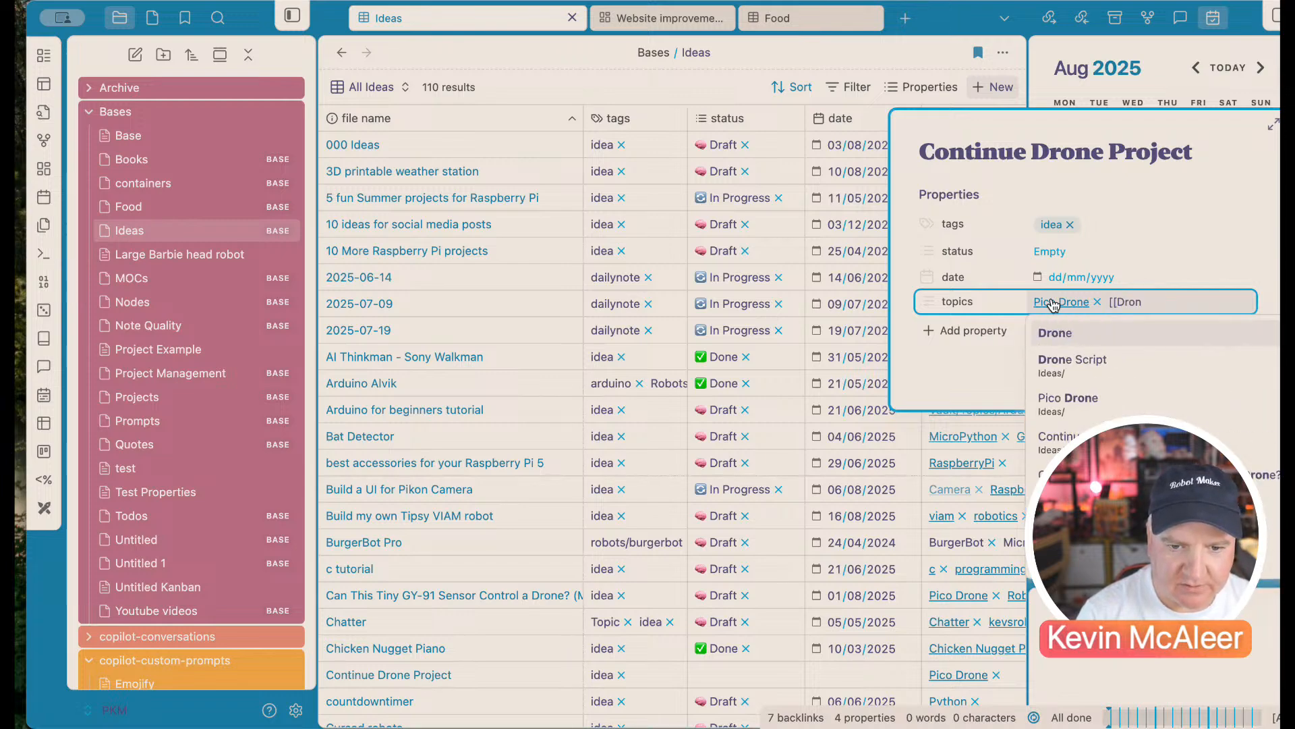
key("Down")
key("Up")
key("Return")
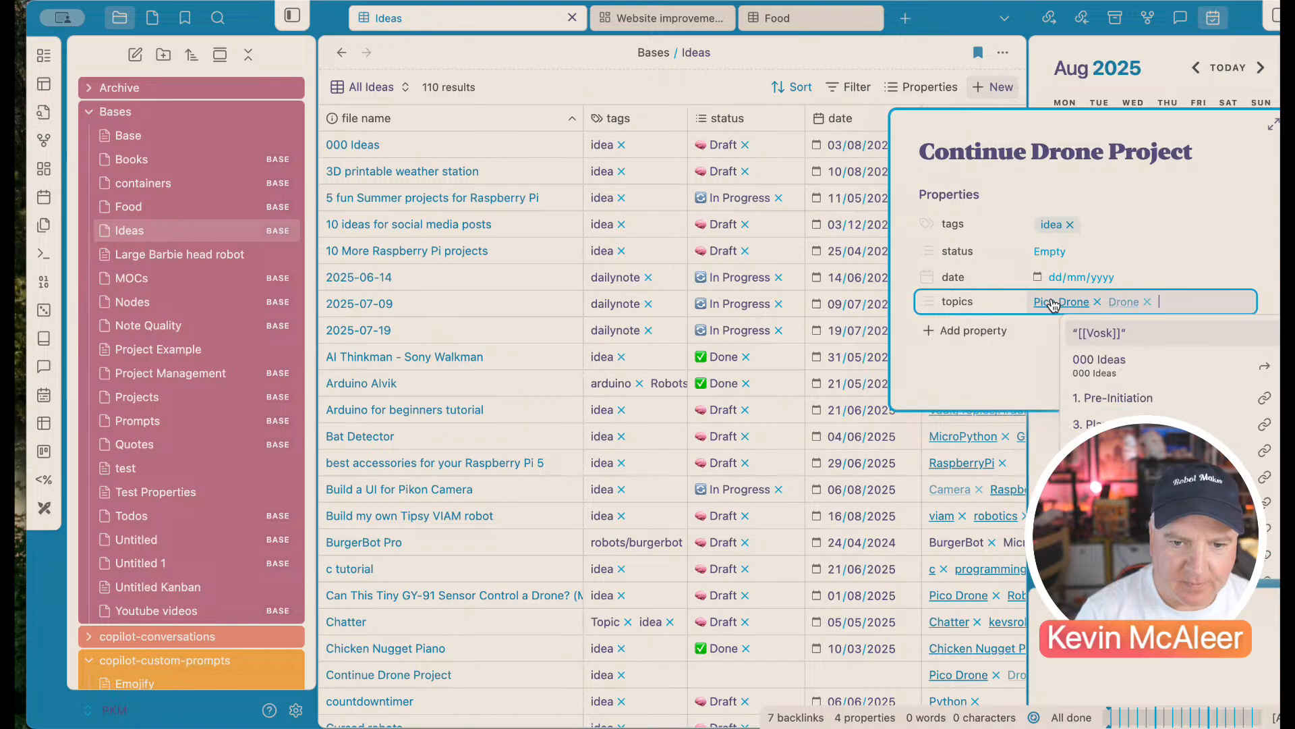
left_click(1027, 352)
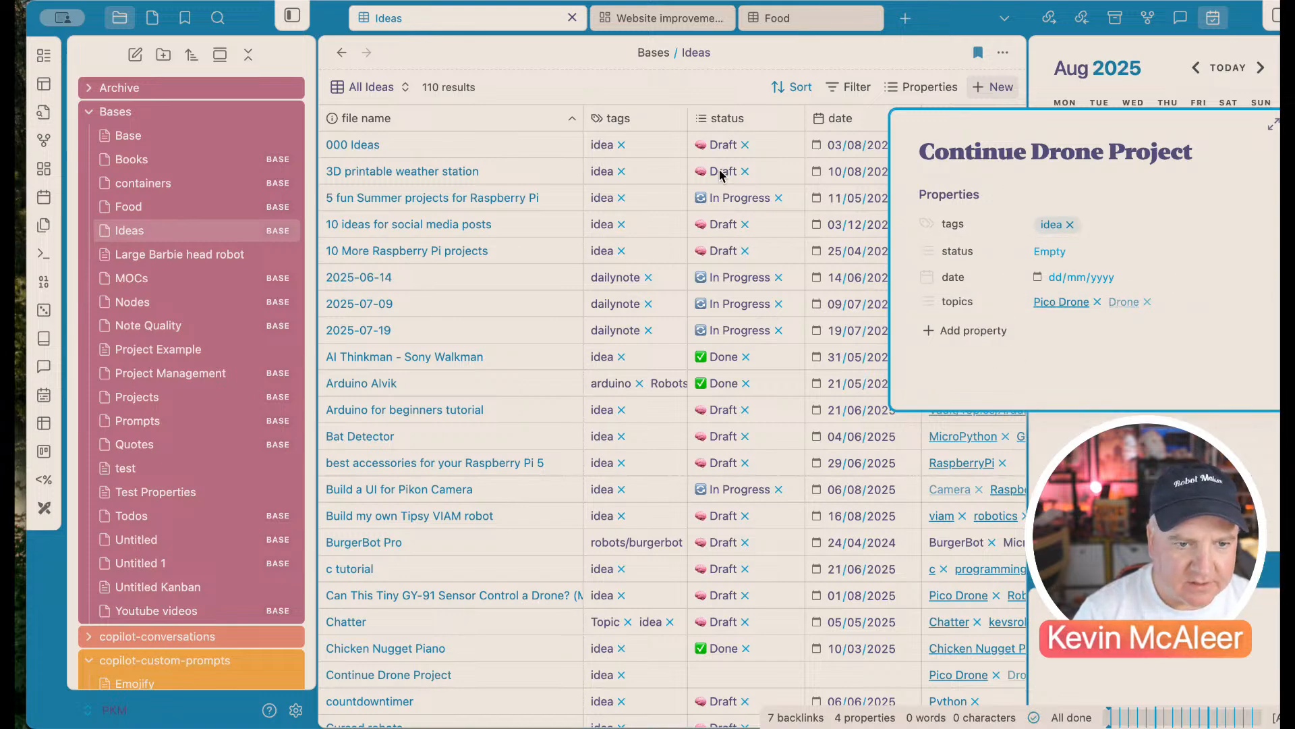
Step: Tag the note as starred and open Continue Drone Project from the base
left_click(1087, 224)
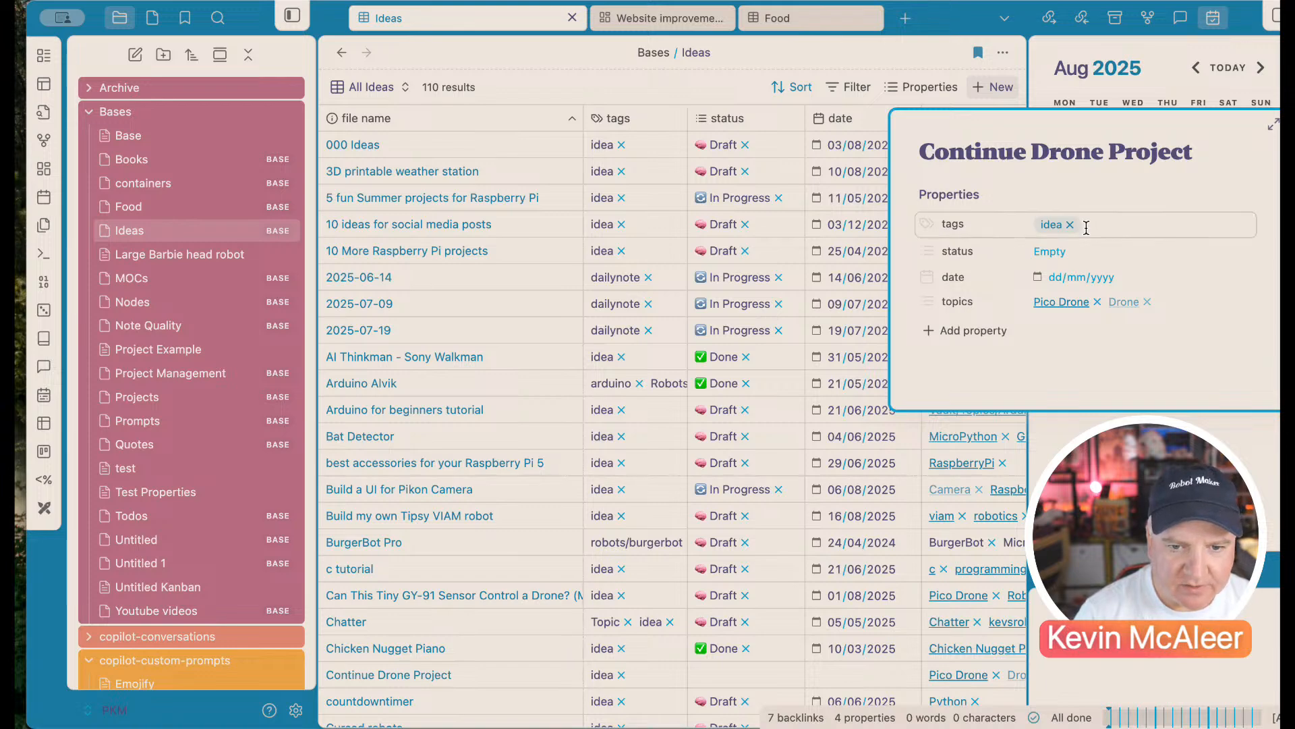
type("st")
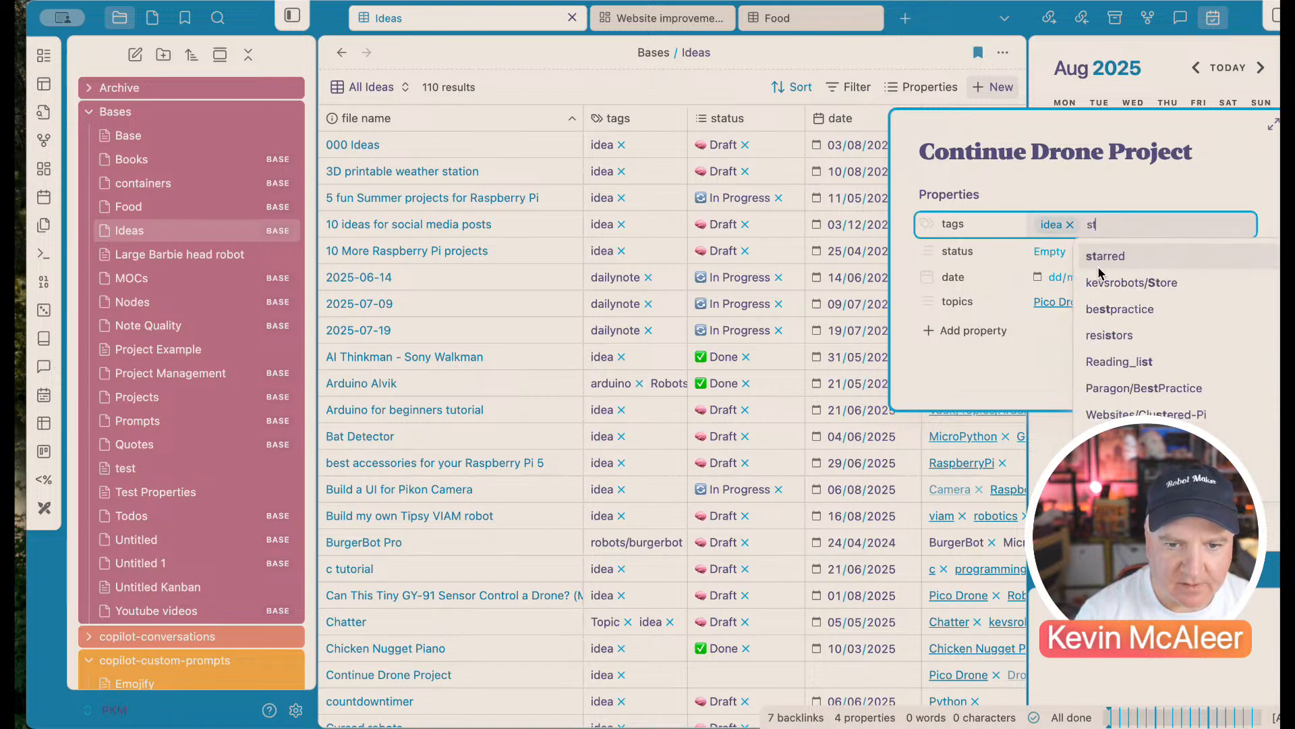
key("Return")
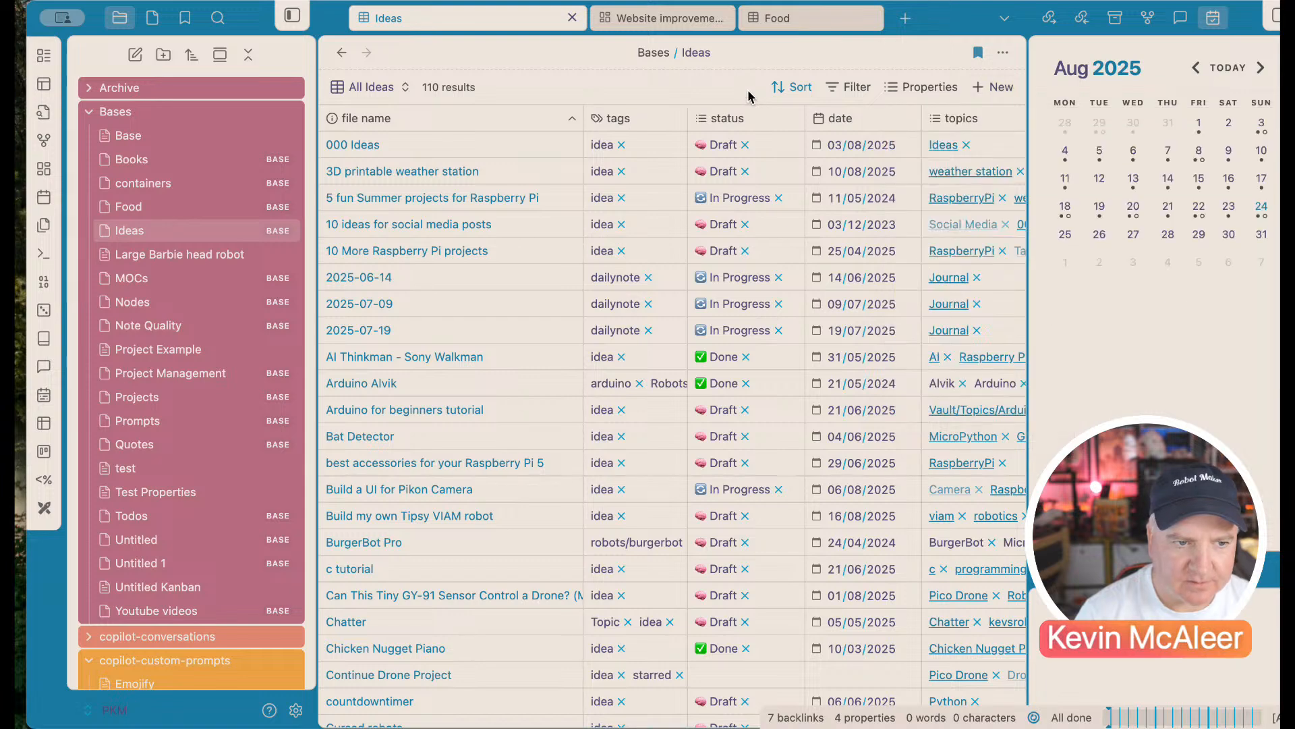
scroll(476, 353, "down", 7)
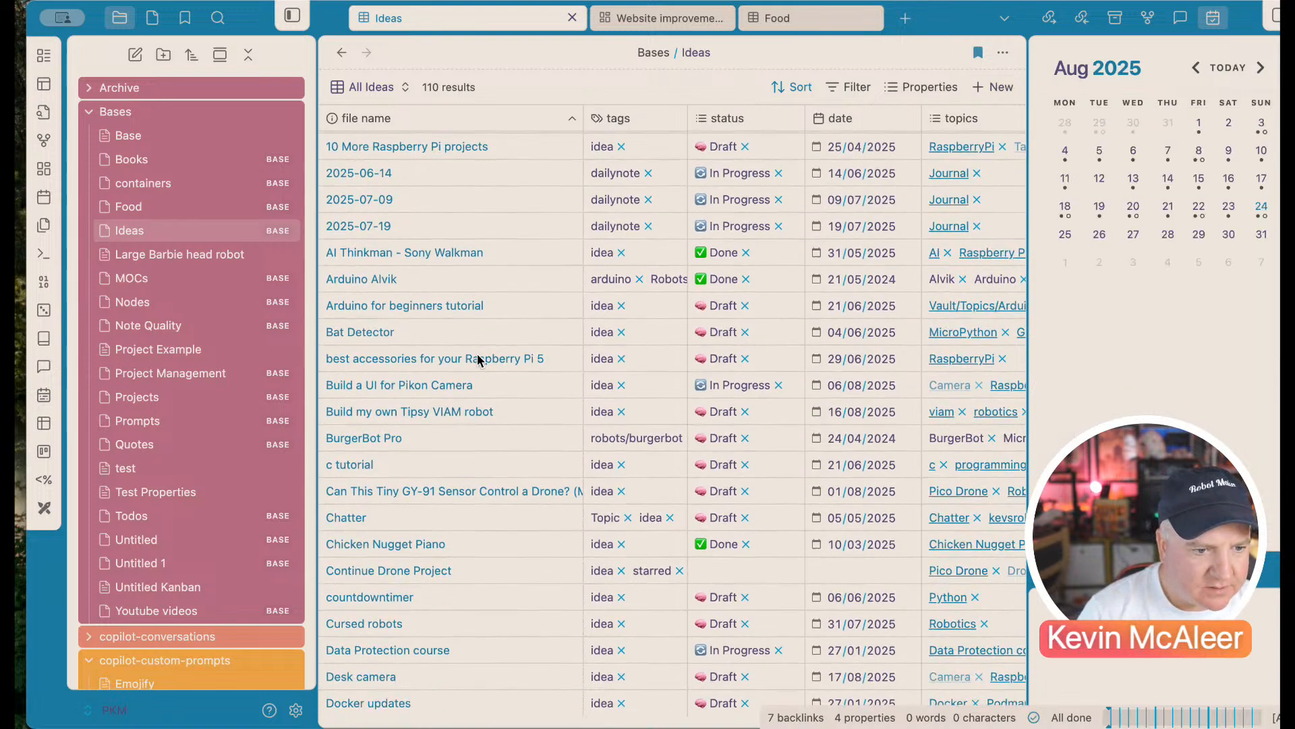
left_click(405, 438)
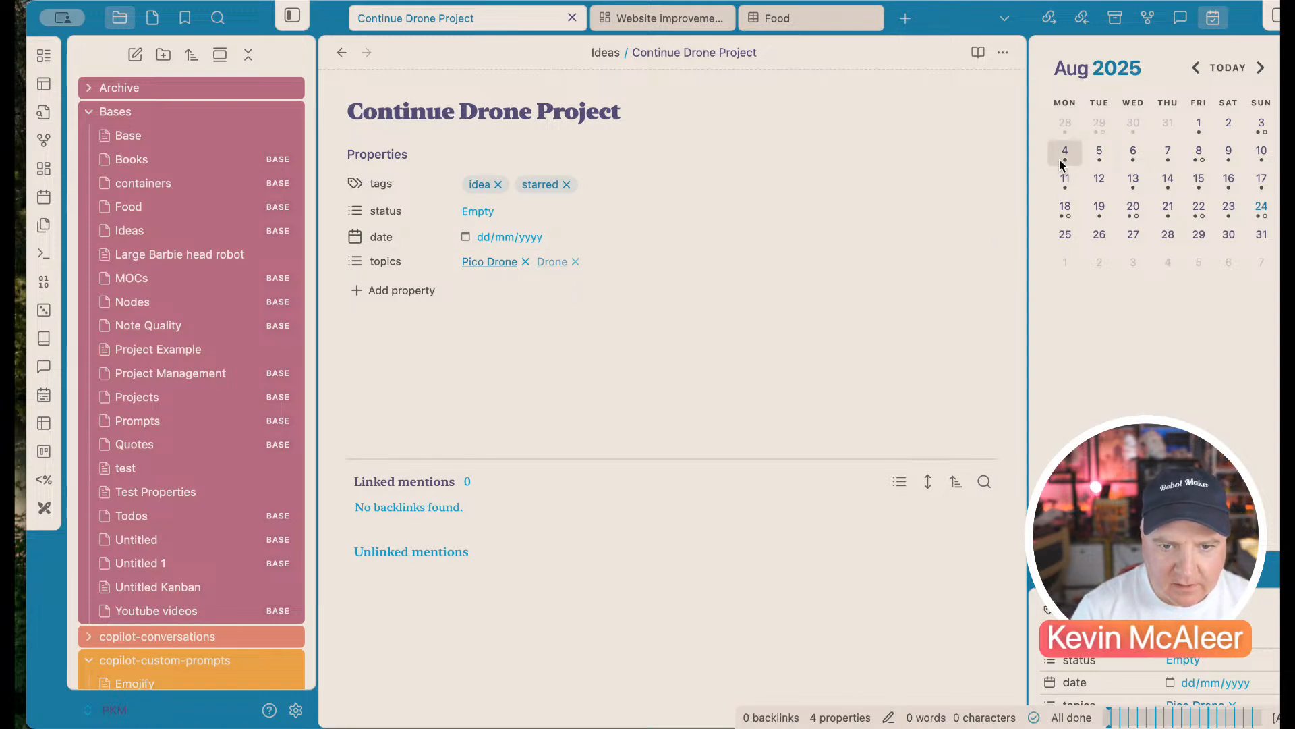
Step: Show the note's local graph, peek at MicroPython, then return to Continue Drone Project
left_click(1146, 25)
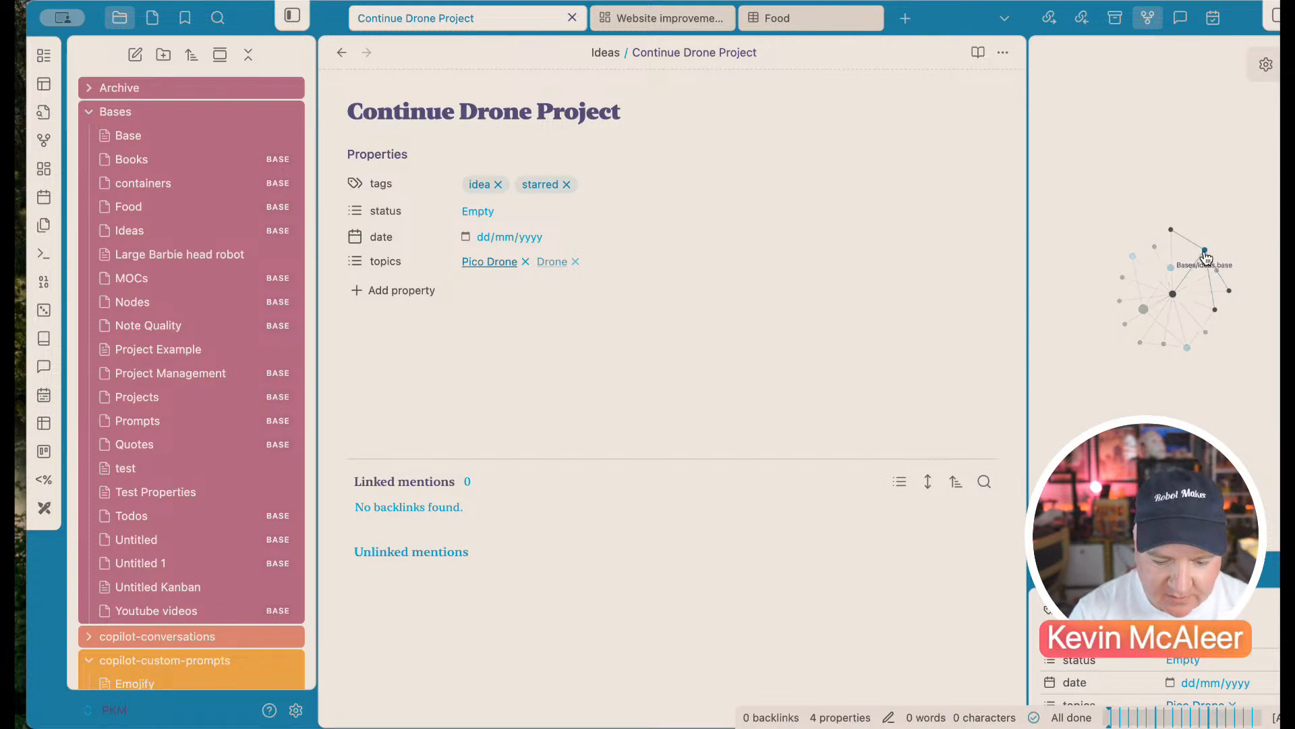
left_click(1172, 233)
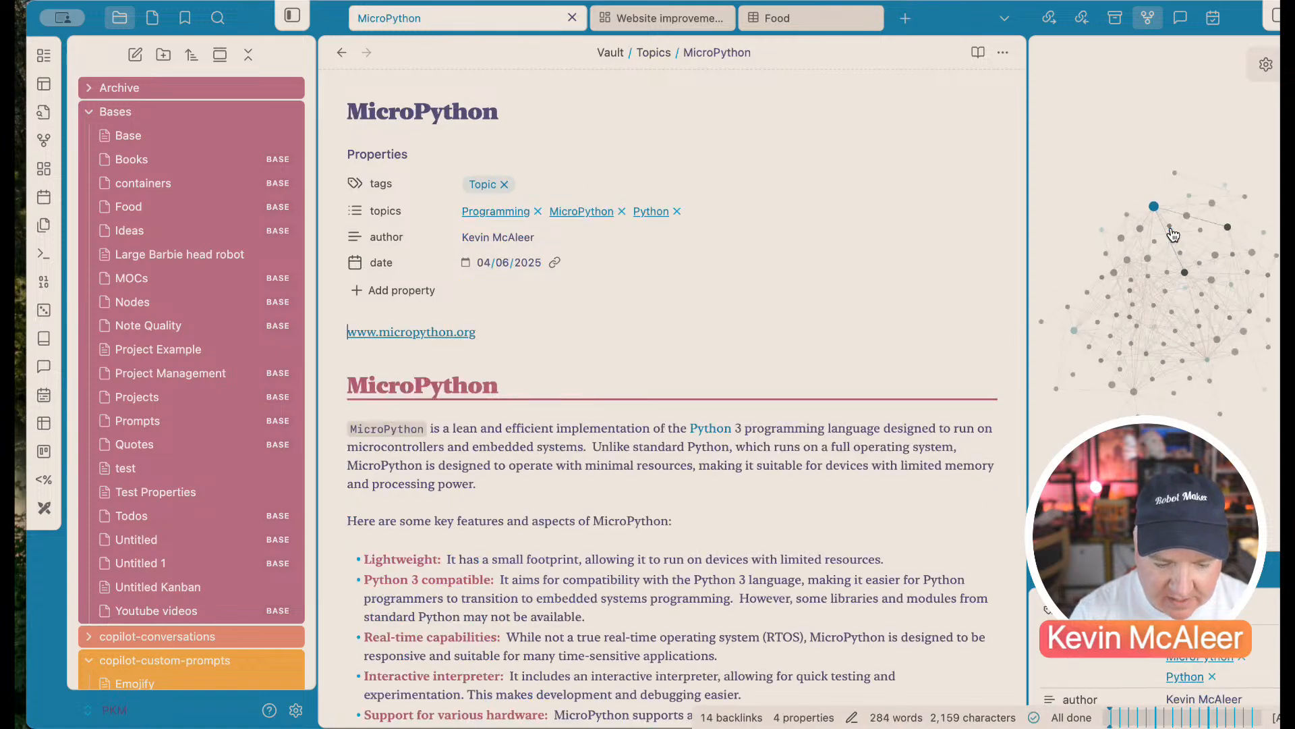
scroll(611, 568, "down", 5)
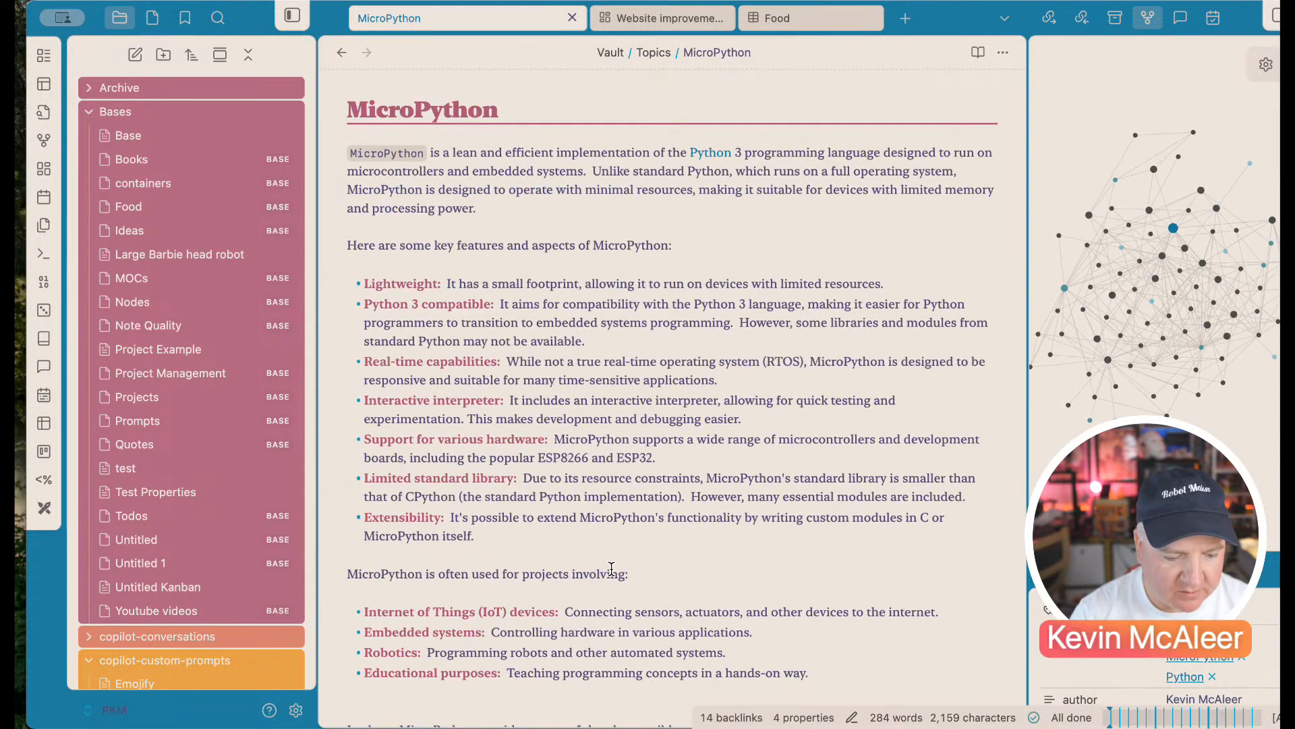
scroll(806, 474, "up", 5)
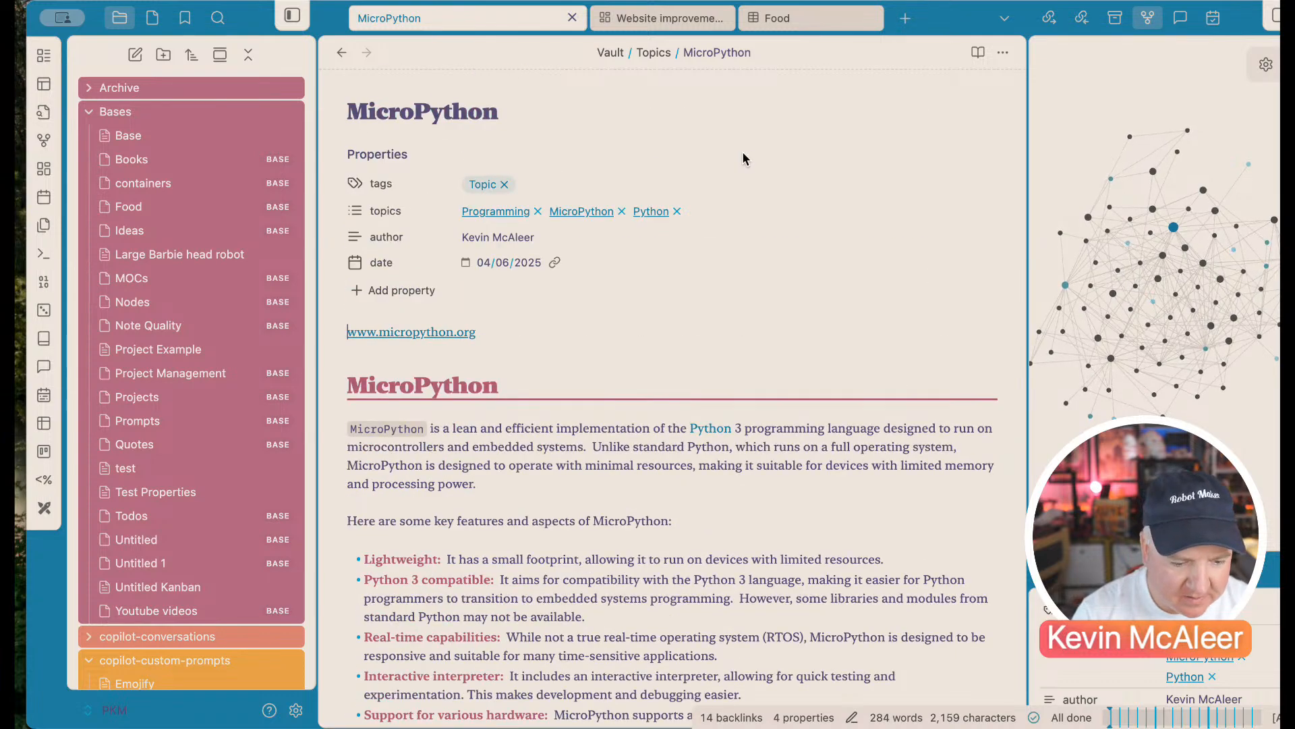
left_click(342, 52)
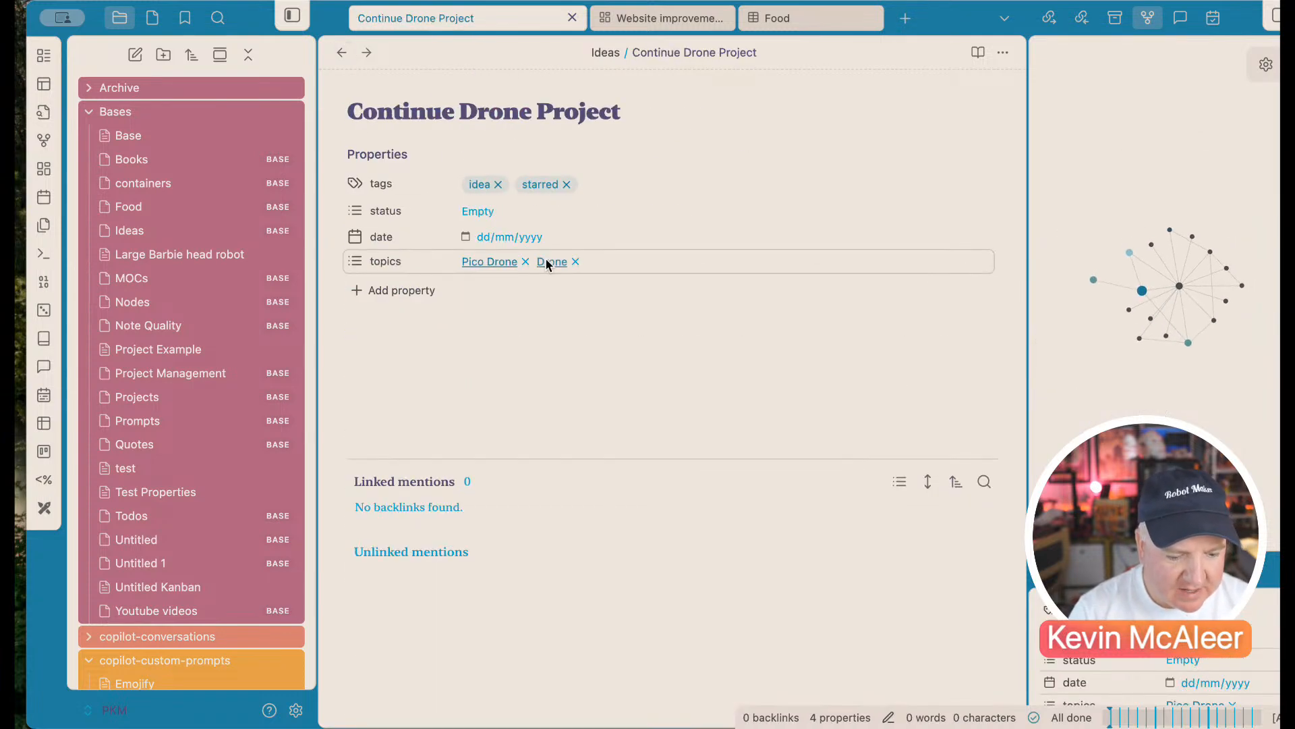
Step: Set the note's status to Draft and its date to 24/08/2025
left_click(489, 212)
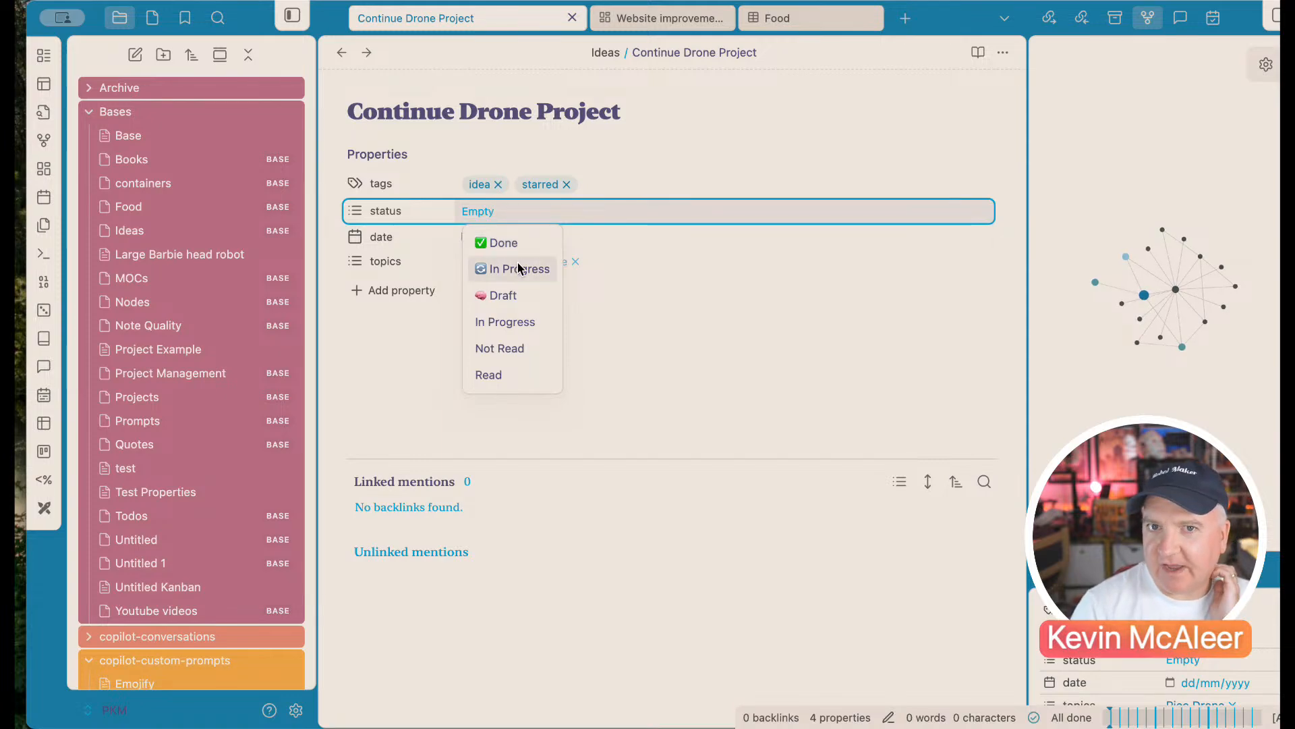
left_click(498, 296)
left_click(465, 237)
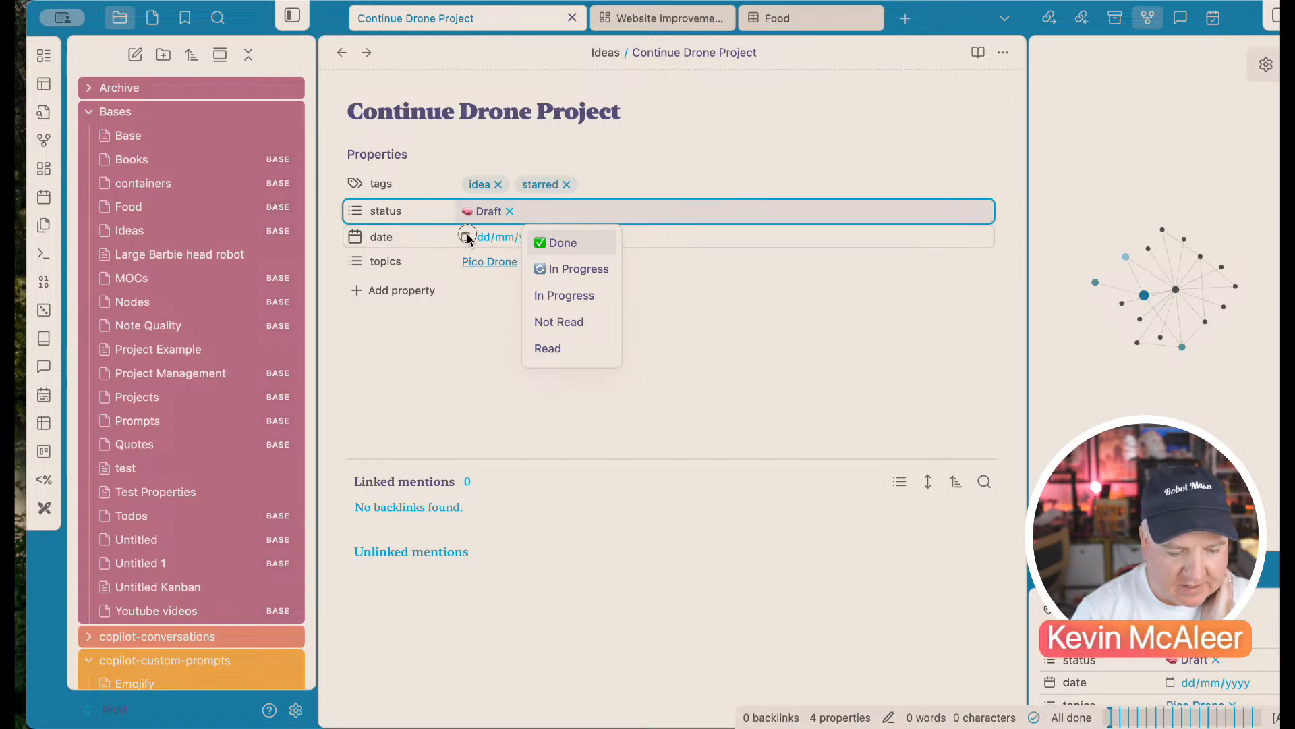
left_click(613, 477)
left_click(496, 429)
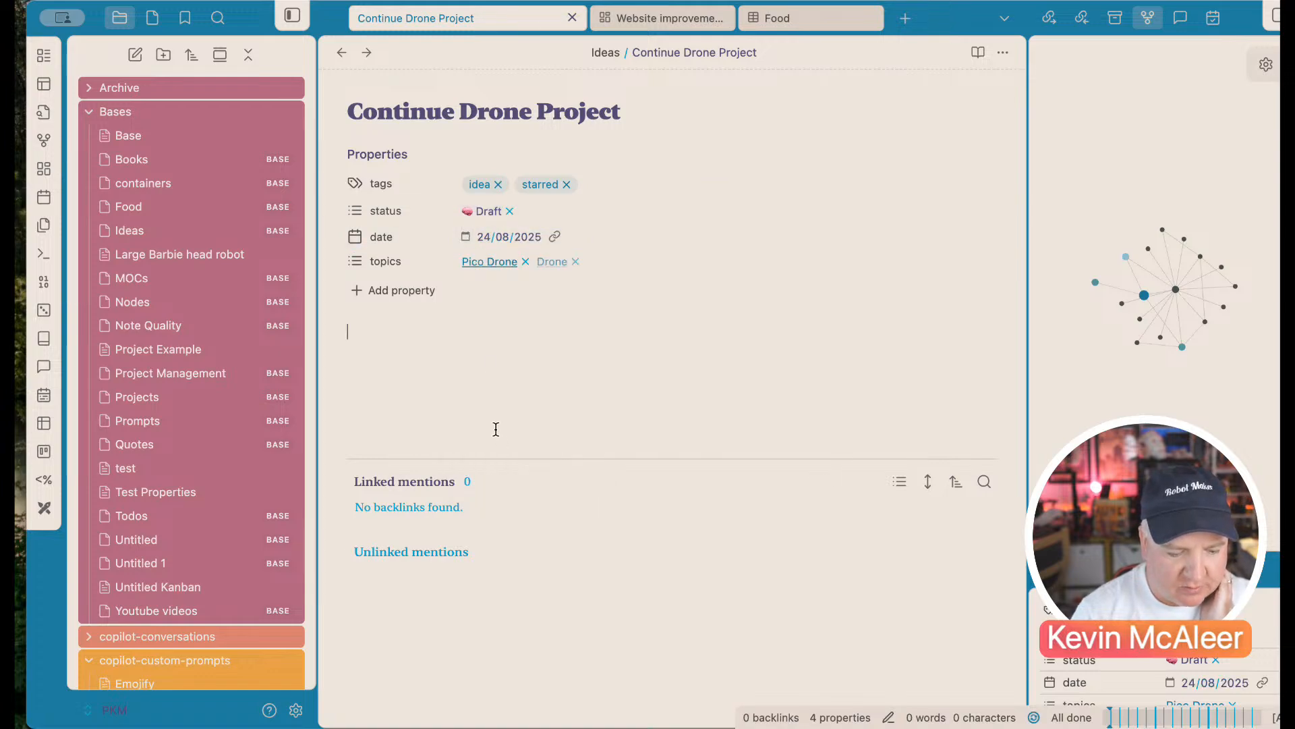
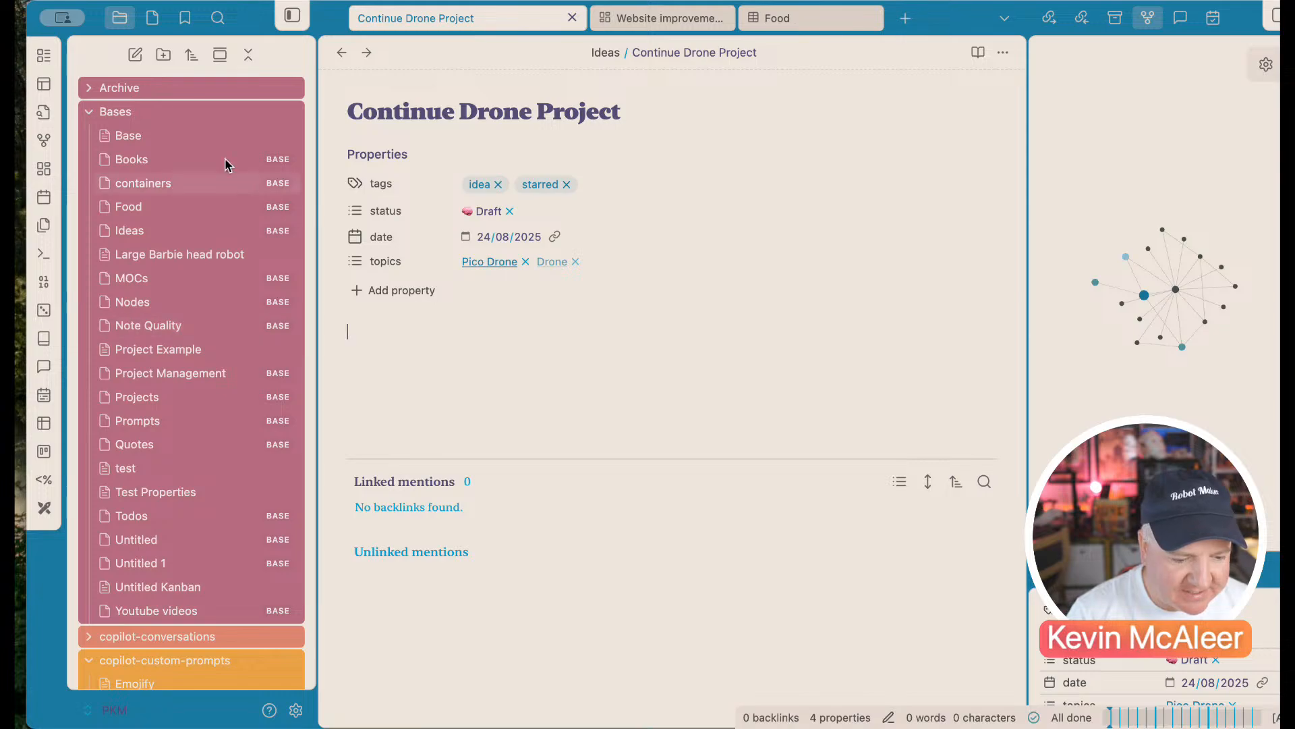
Step: Replace the Continue Drone Project note with the whole-vault graph view
left_click(42, 141)
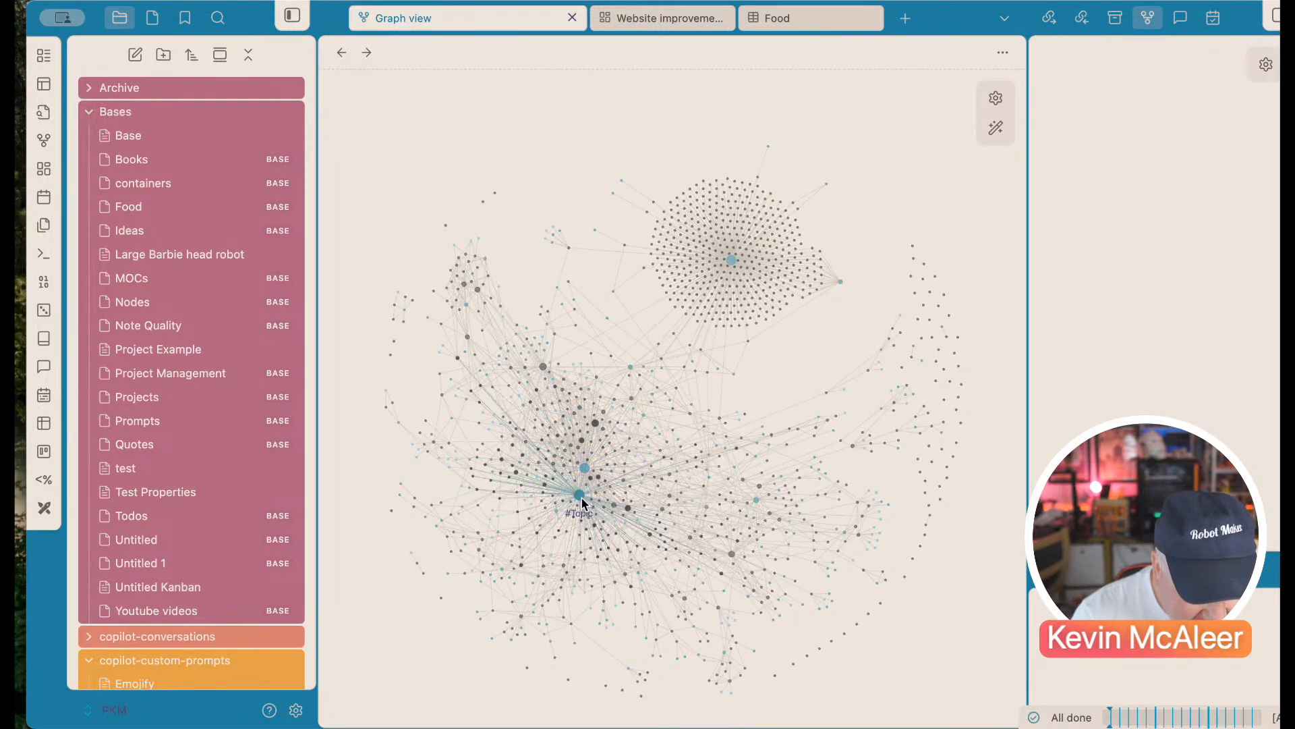
Step: Open the Robotics note from the graph and render its embedded base as a 30-note table
left_click(628, 507)
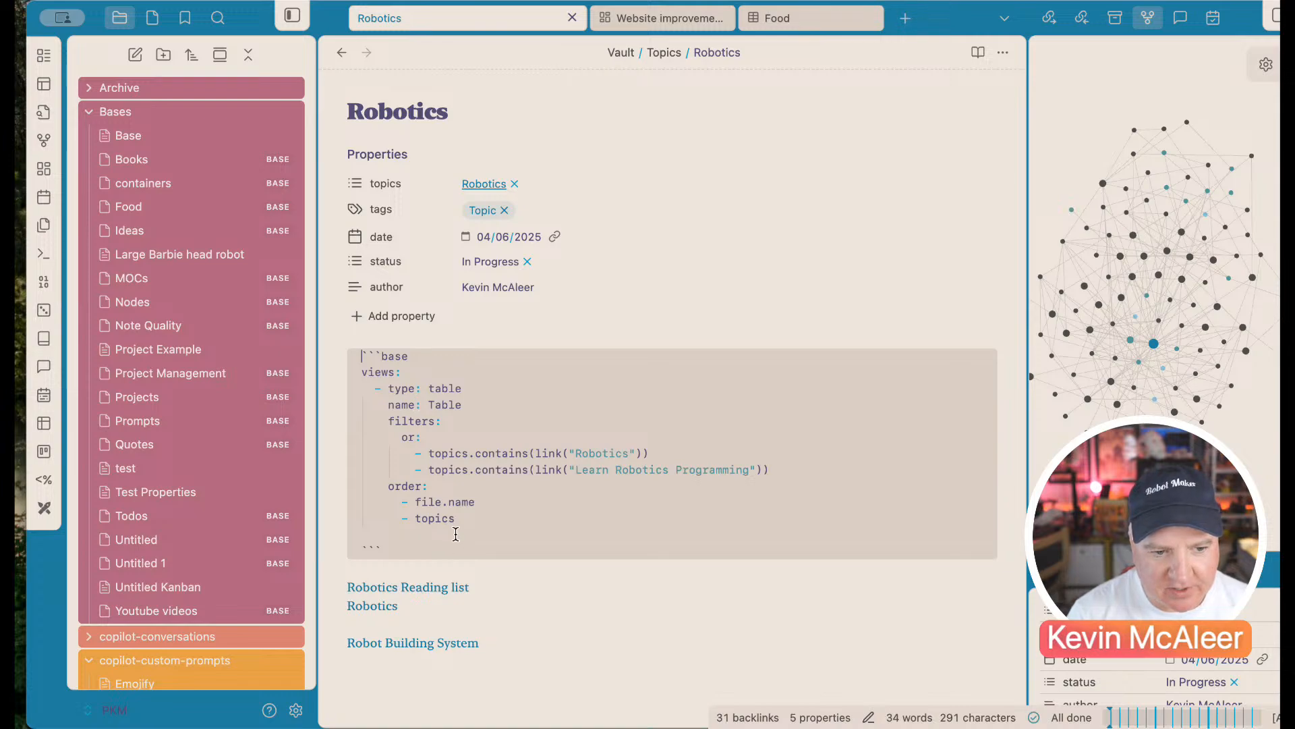
left_click(456, 571)
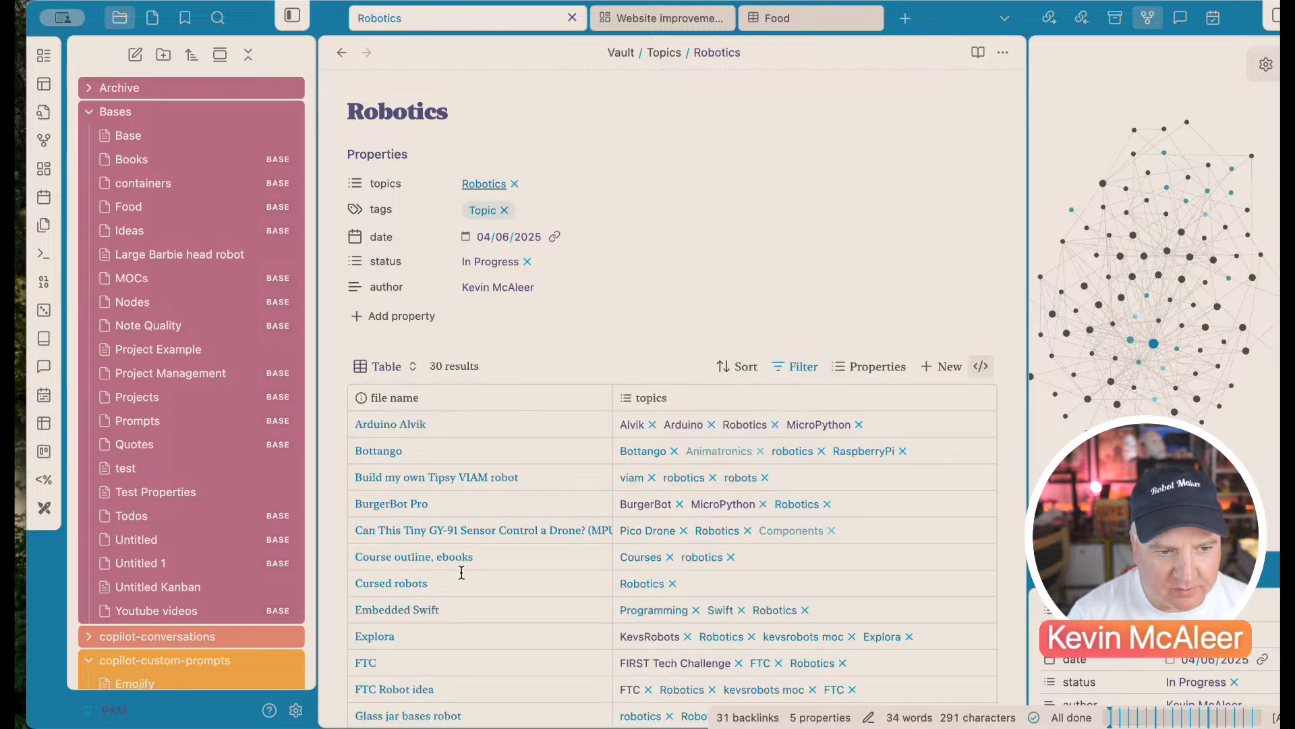
left_click(1003, 52)
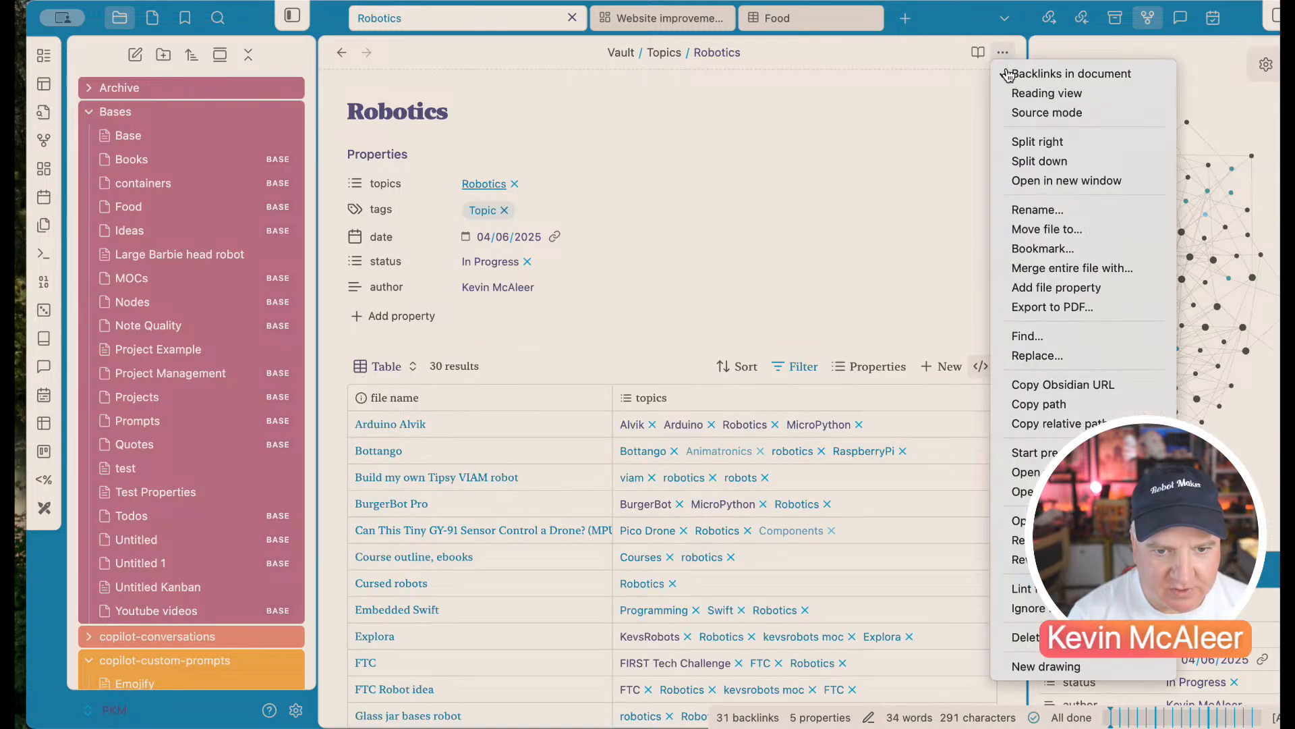
left_click(934, 143)
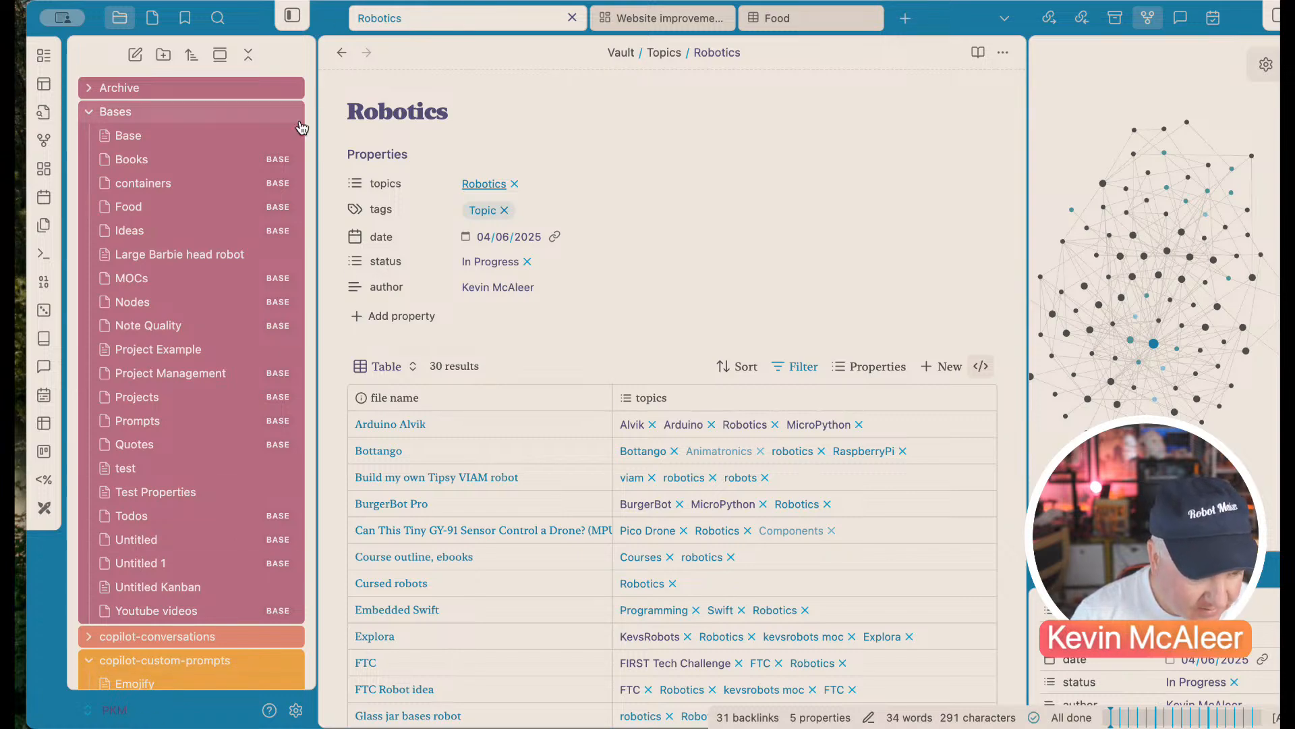
Step: Switch to Vault 3 and open the '09 - Auto Note Mover' demo note
left_click(120, 711)
left_click(153, 681)
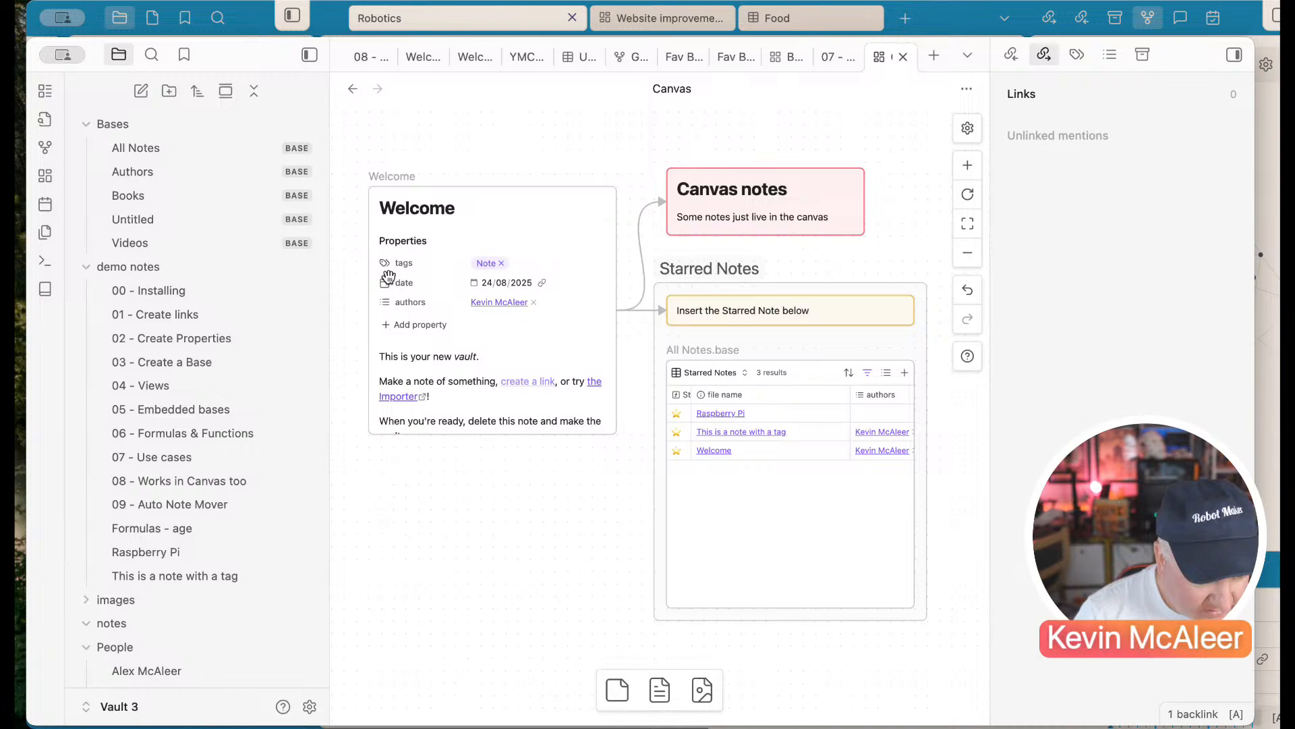
left_click(212, 504)
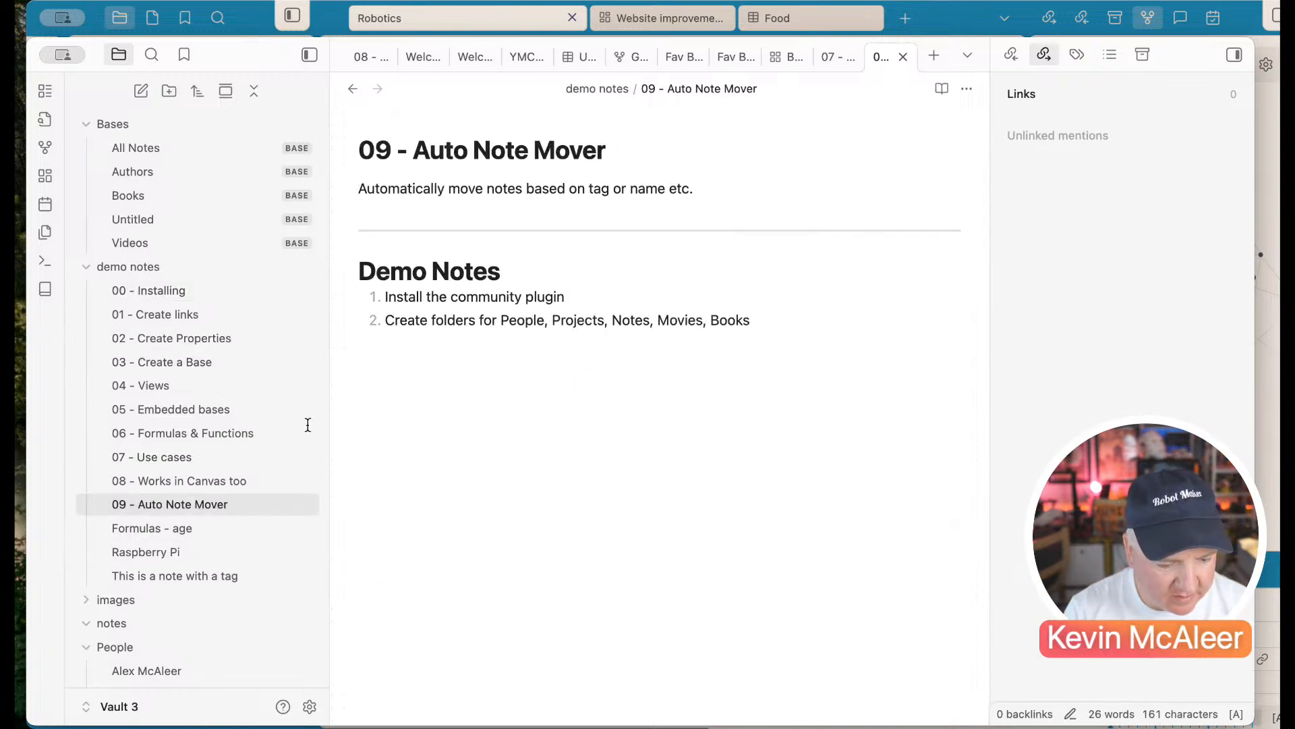